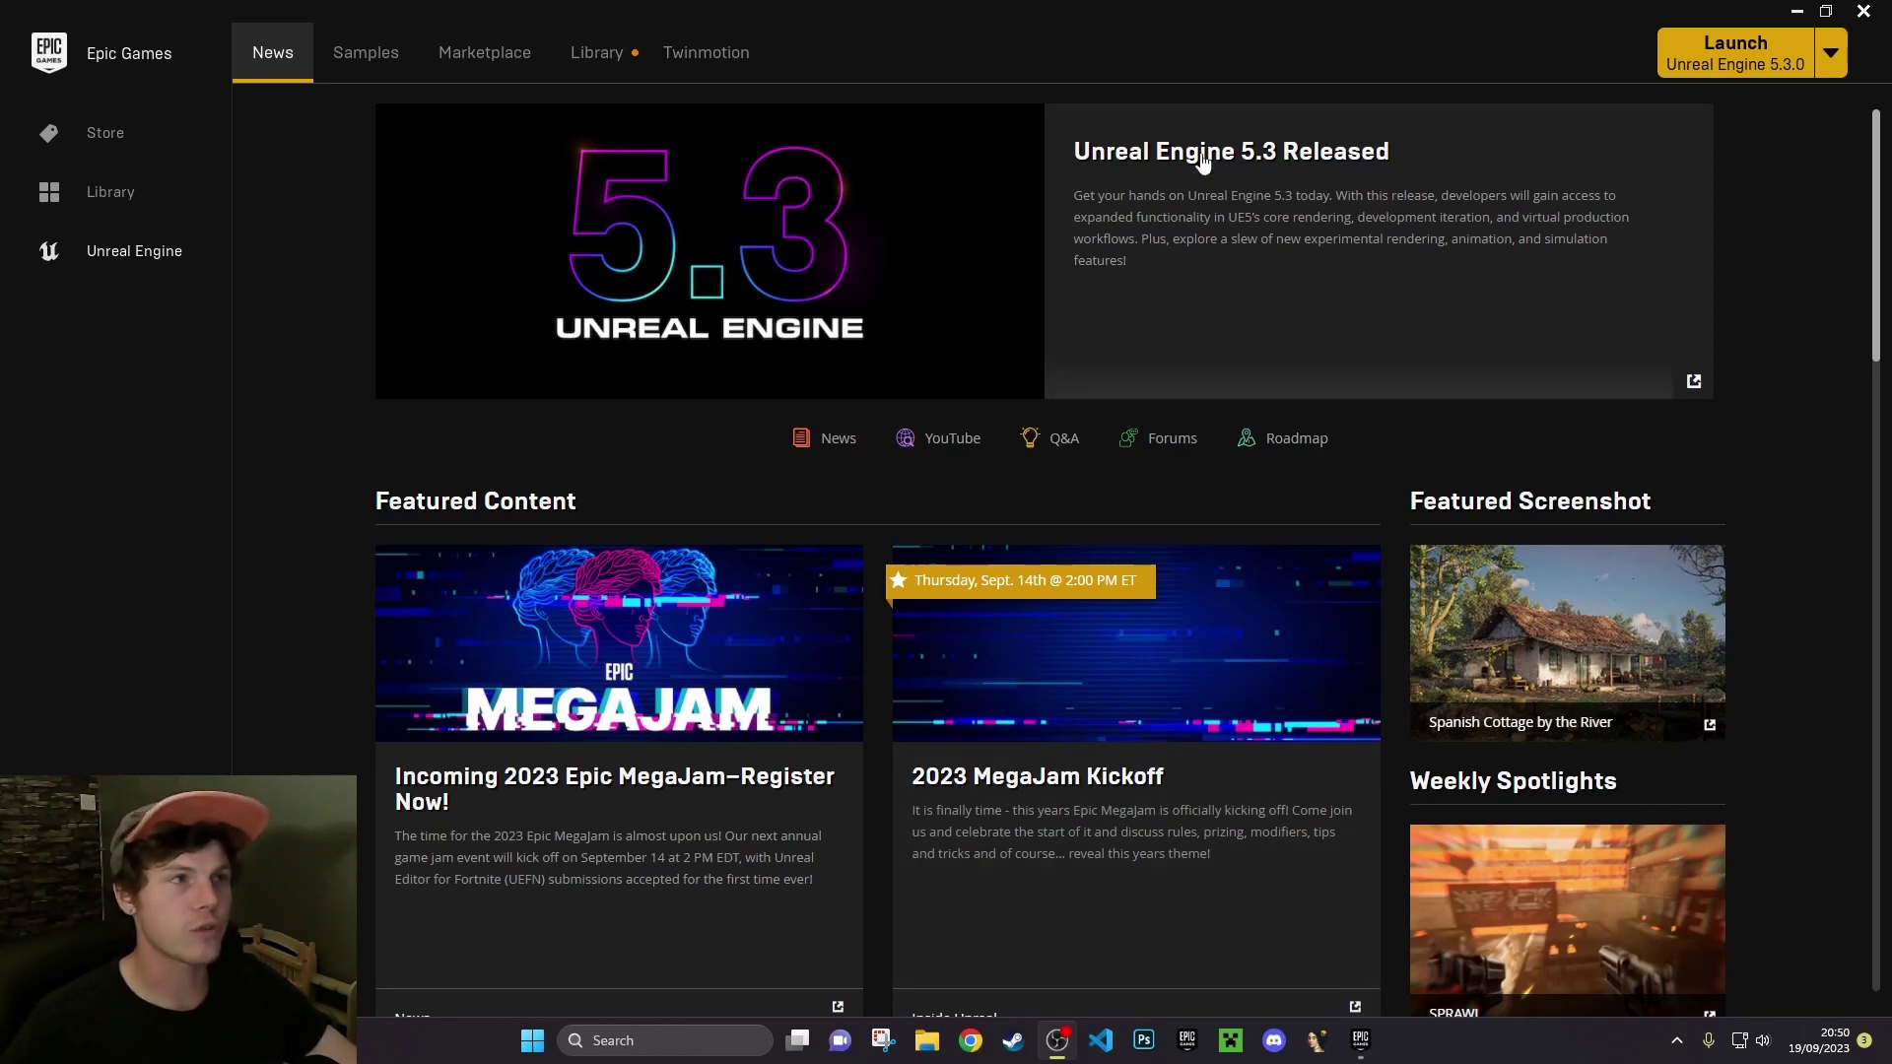
Launch Unreal Engine 5.3.0 from the installed engine versions in the library
{"action": "left_click", "coordinate": [597, 52]}
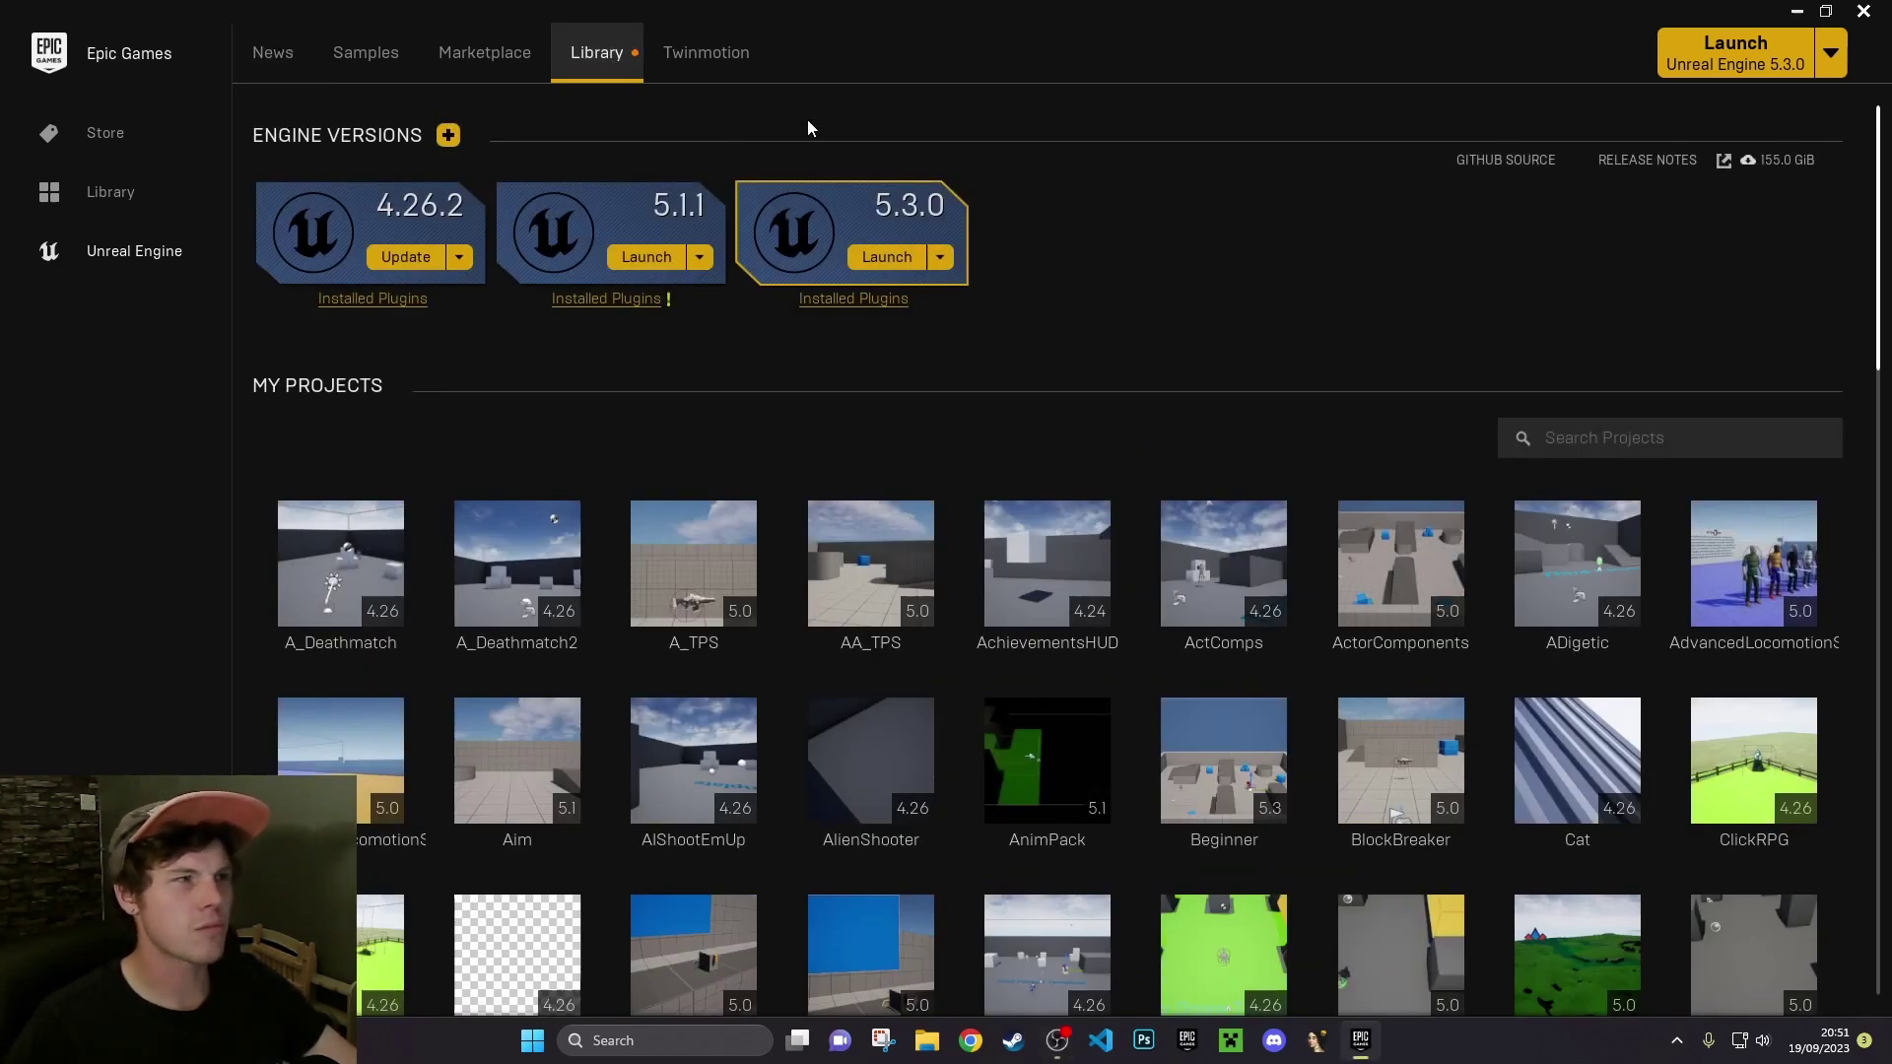
{"action": "left_click", "coordinate": [448, 135]}
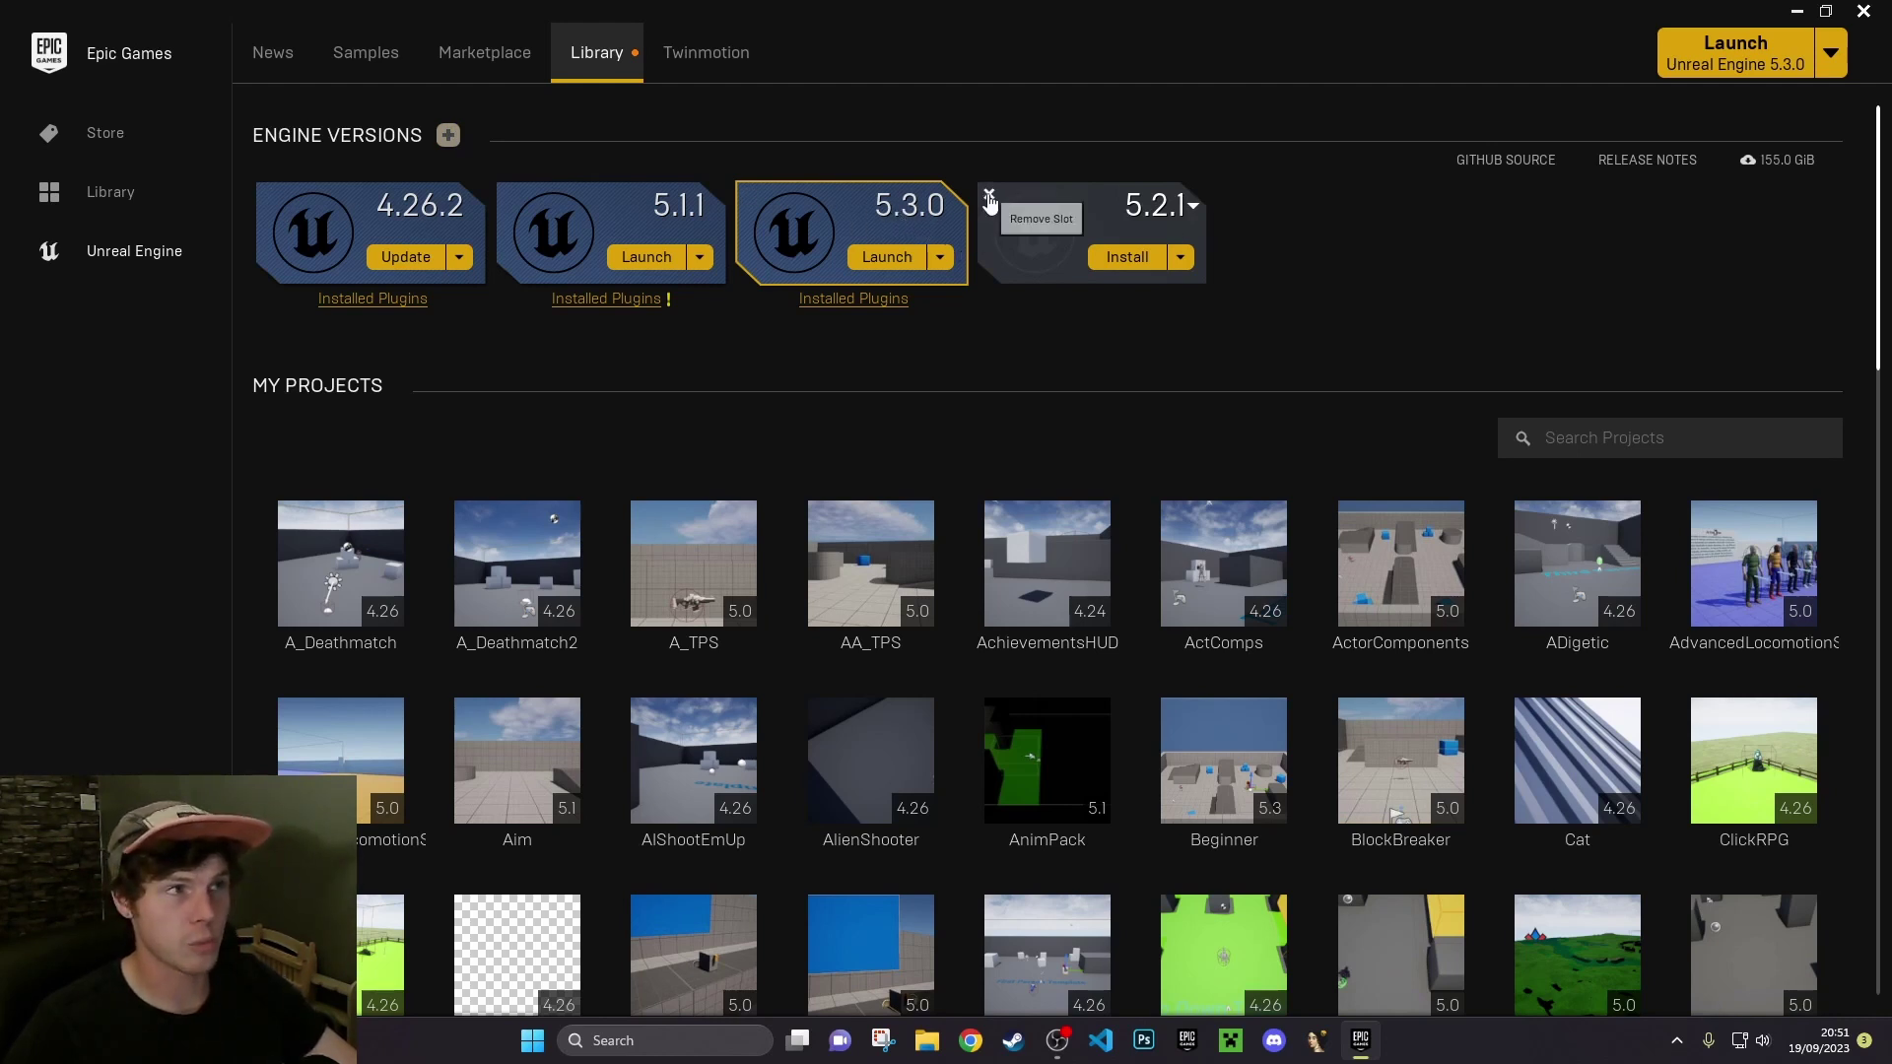
{"action": "left_click", "coordinate": [989, 195]}
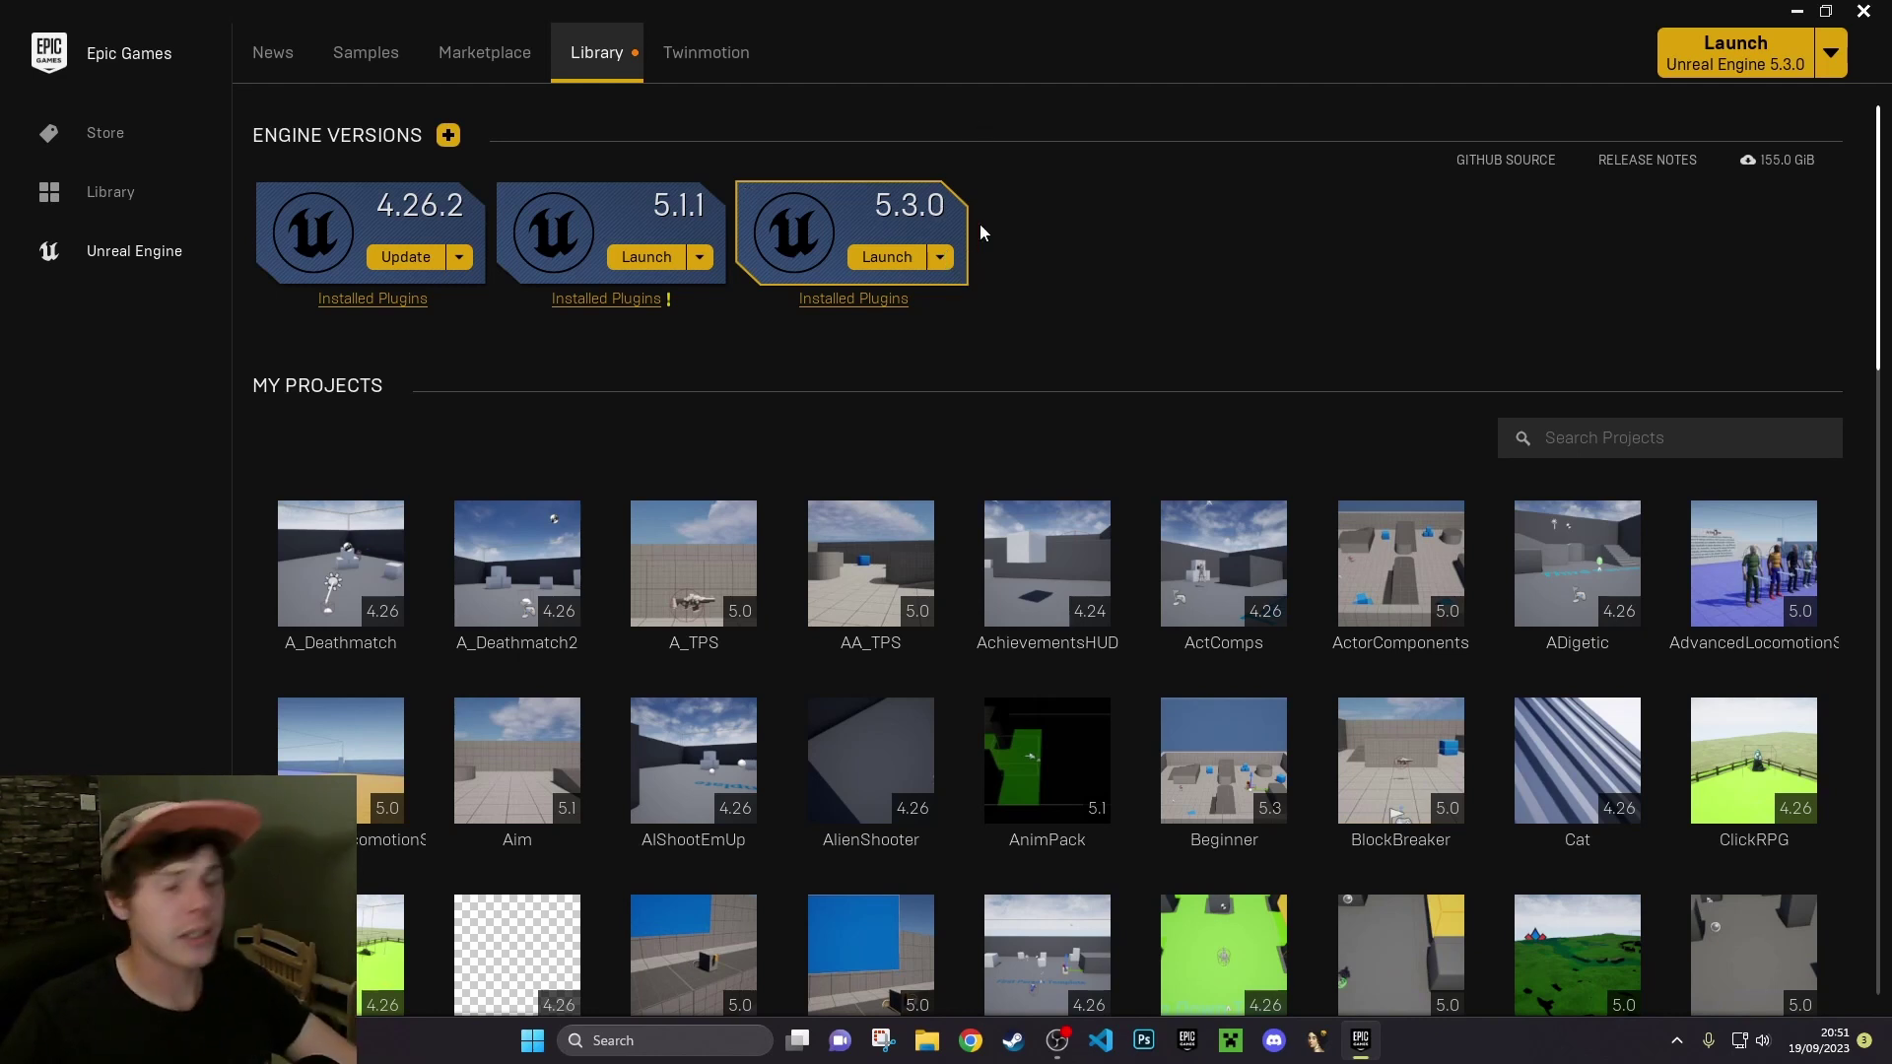
{"action": "left_click", "coordinate": [926, 261]}
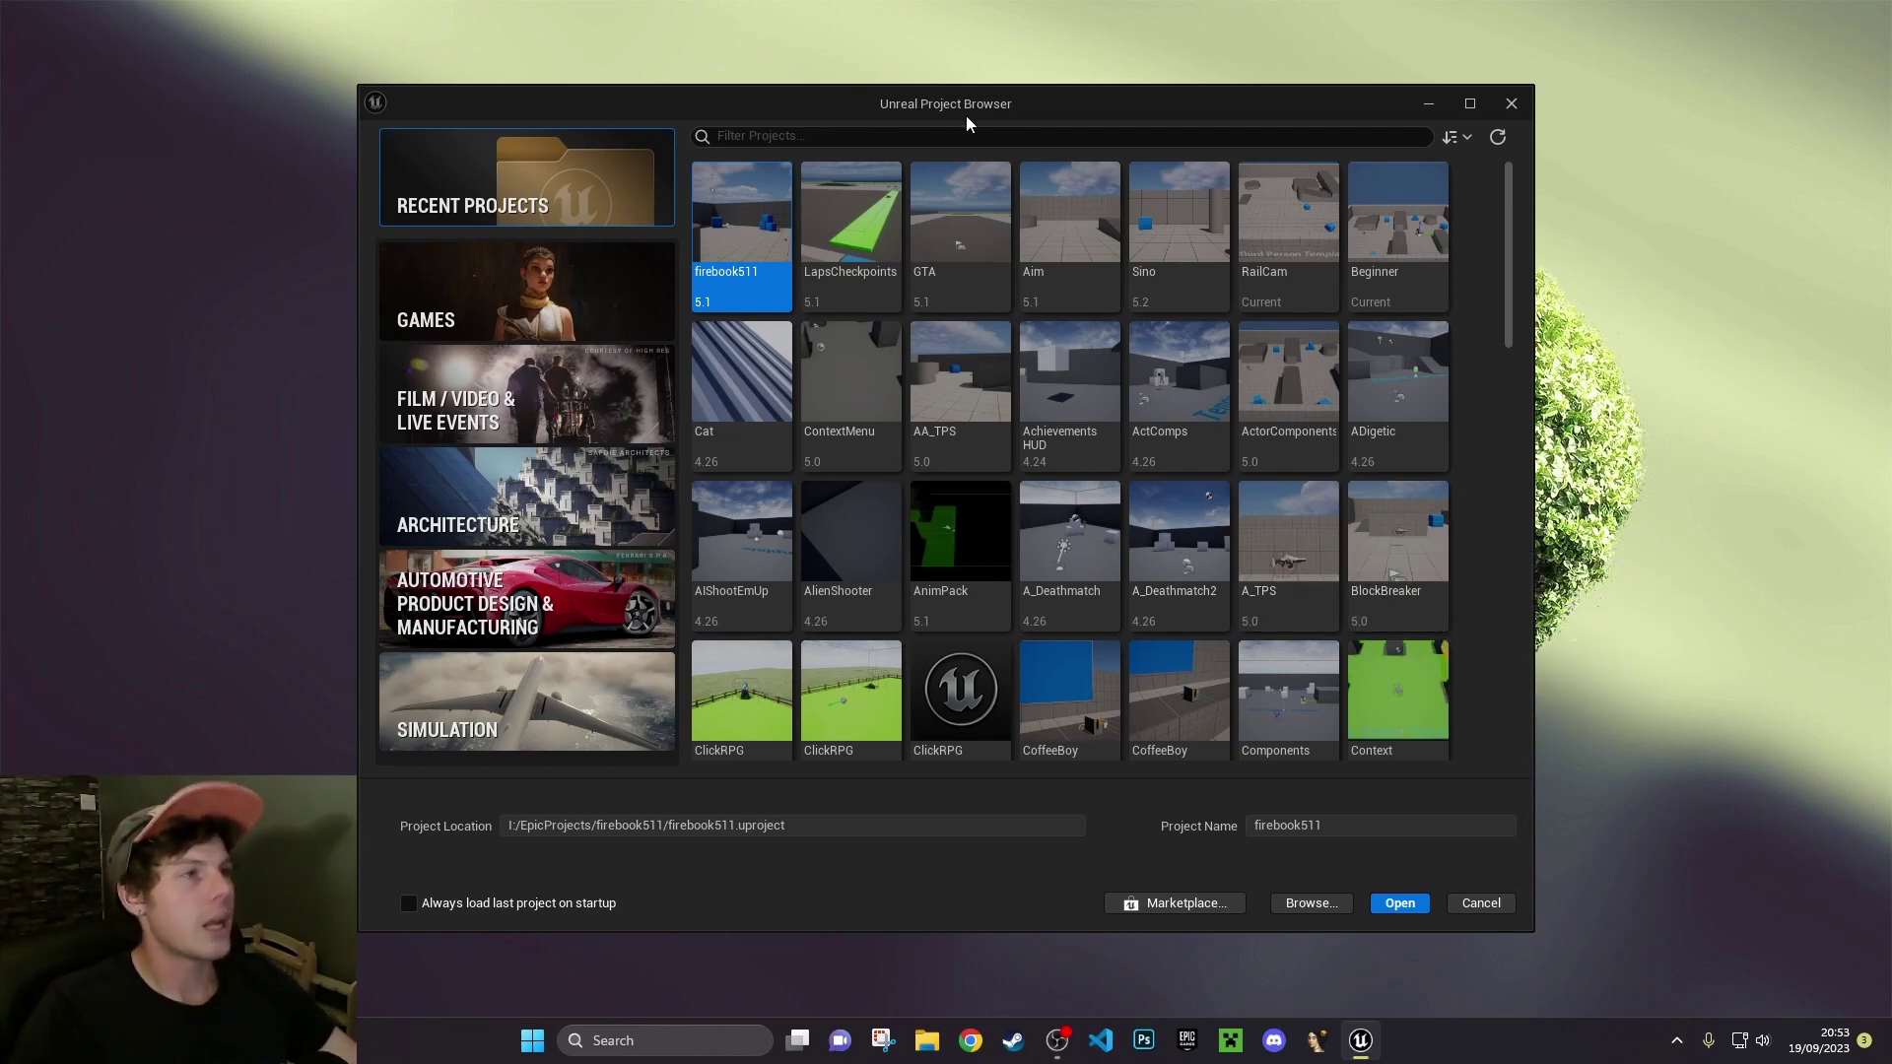
{"action": "mouse_move", "coordinate": [983, 111]}
{"action": "left_mouse_down"}
{"action": "mouse_move", "coordinate": [992, 138]}
{"action": "mouse_move", "coordinate": [983, 121]}
{"action": "left_mouse_up"}
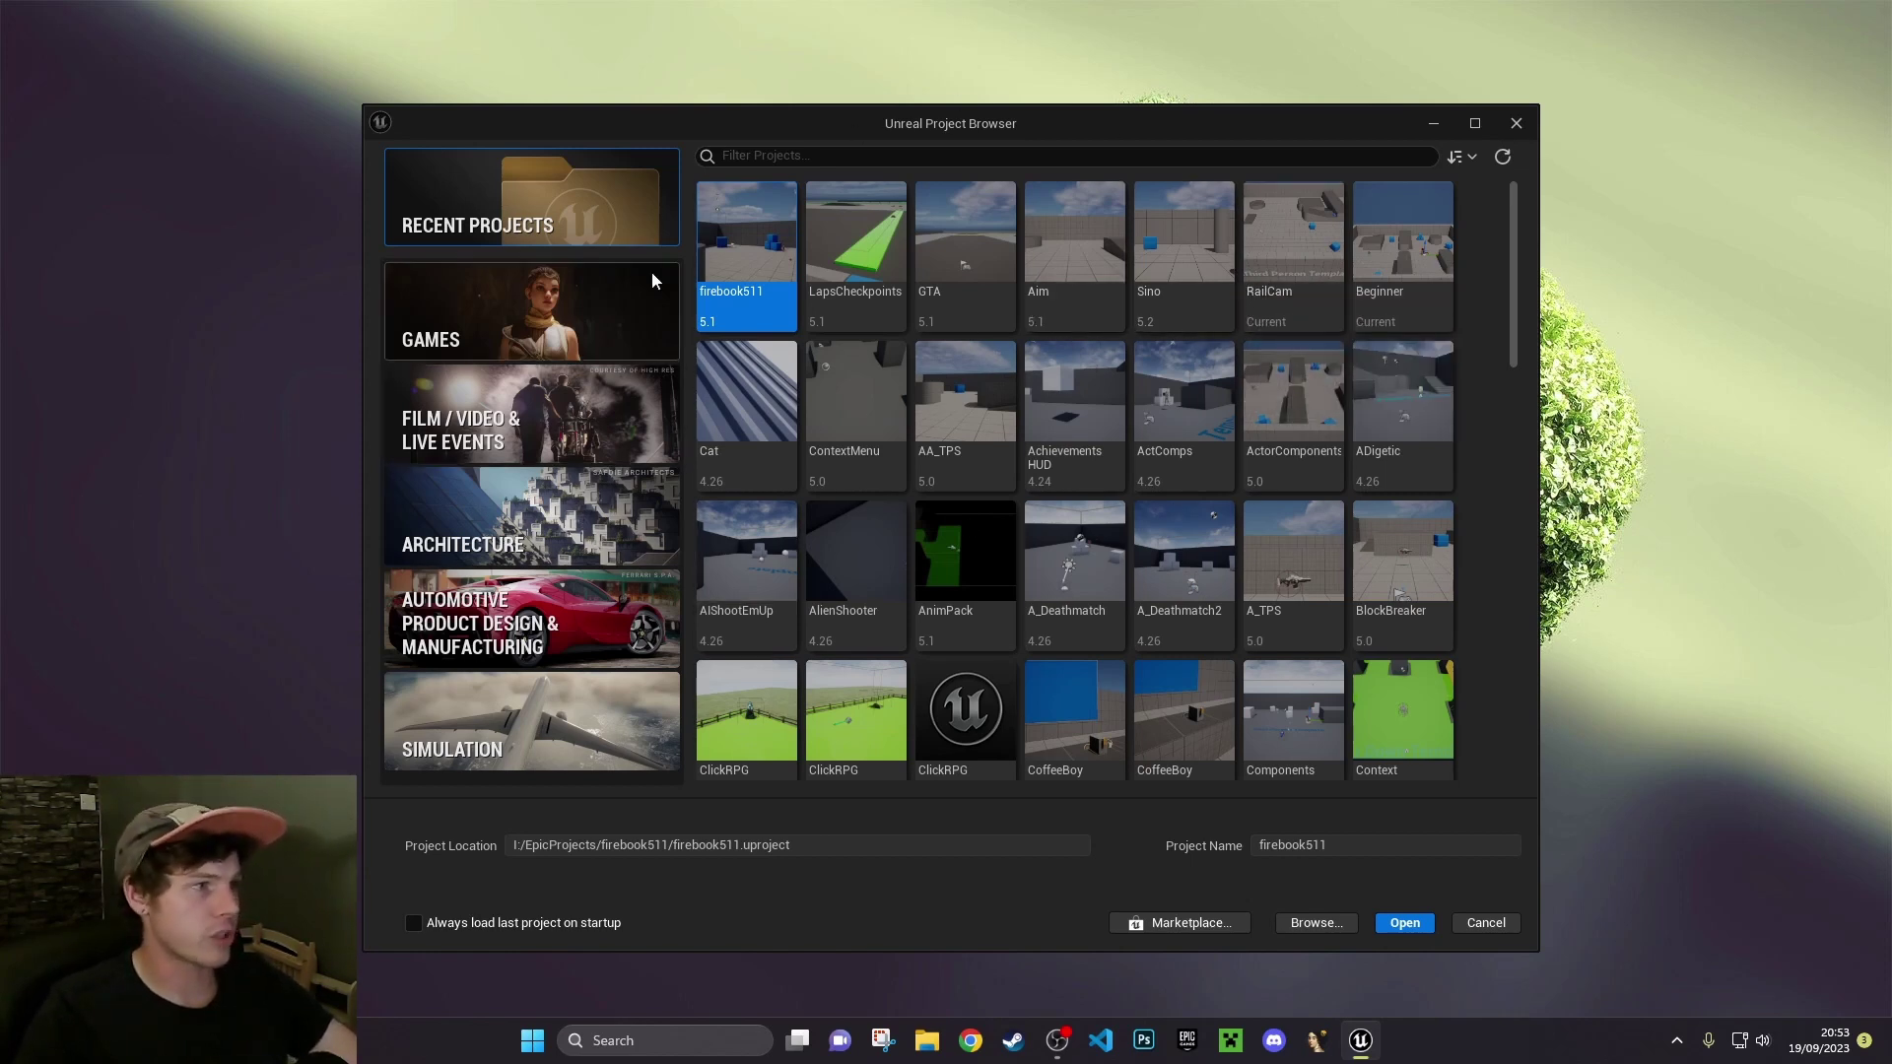
Compare the available project templates and choose First Person from the Games category
{"action": "left_click", "coordinate": [597, 302]}
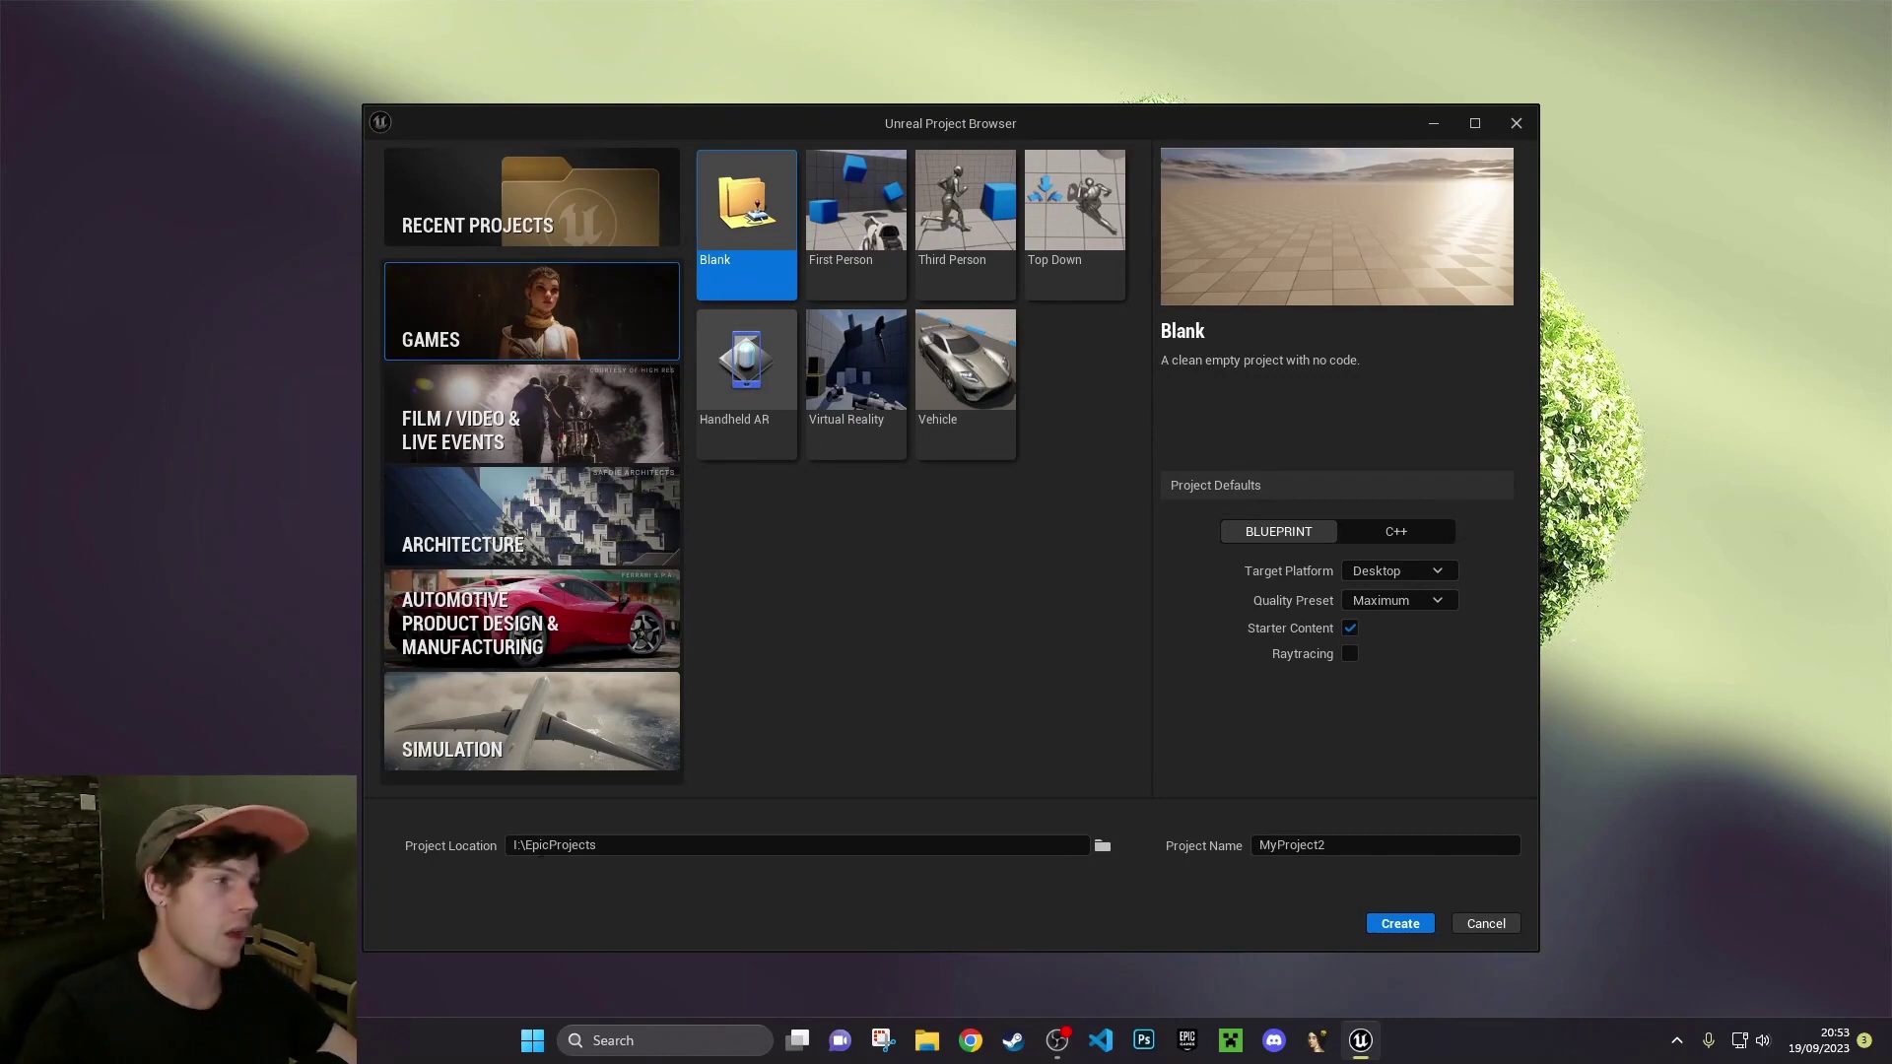
{"action": "left_click", "coordinate": [548, 551]}
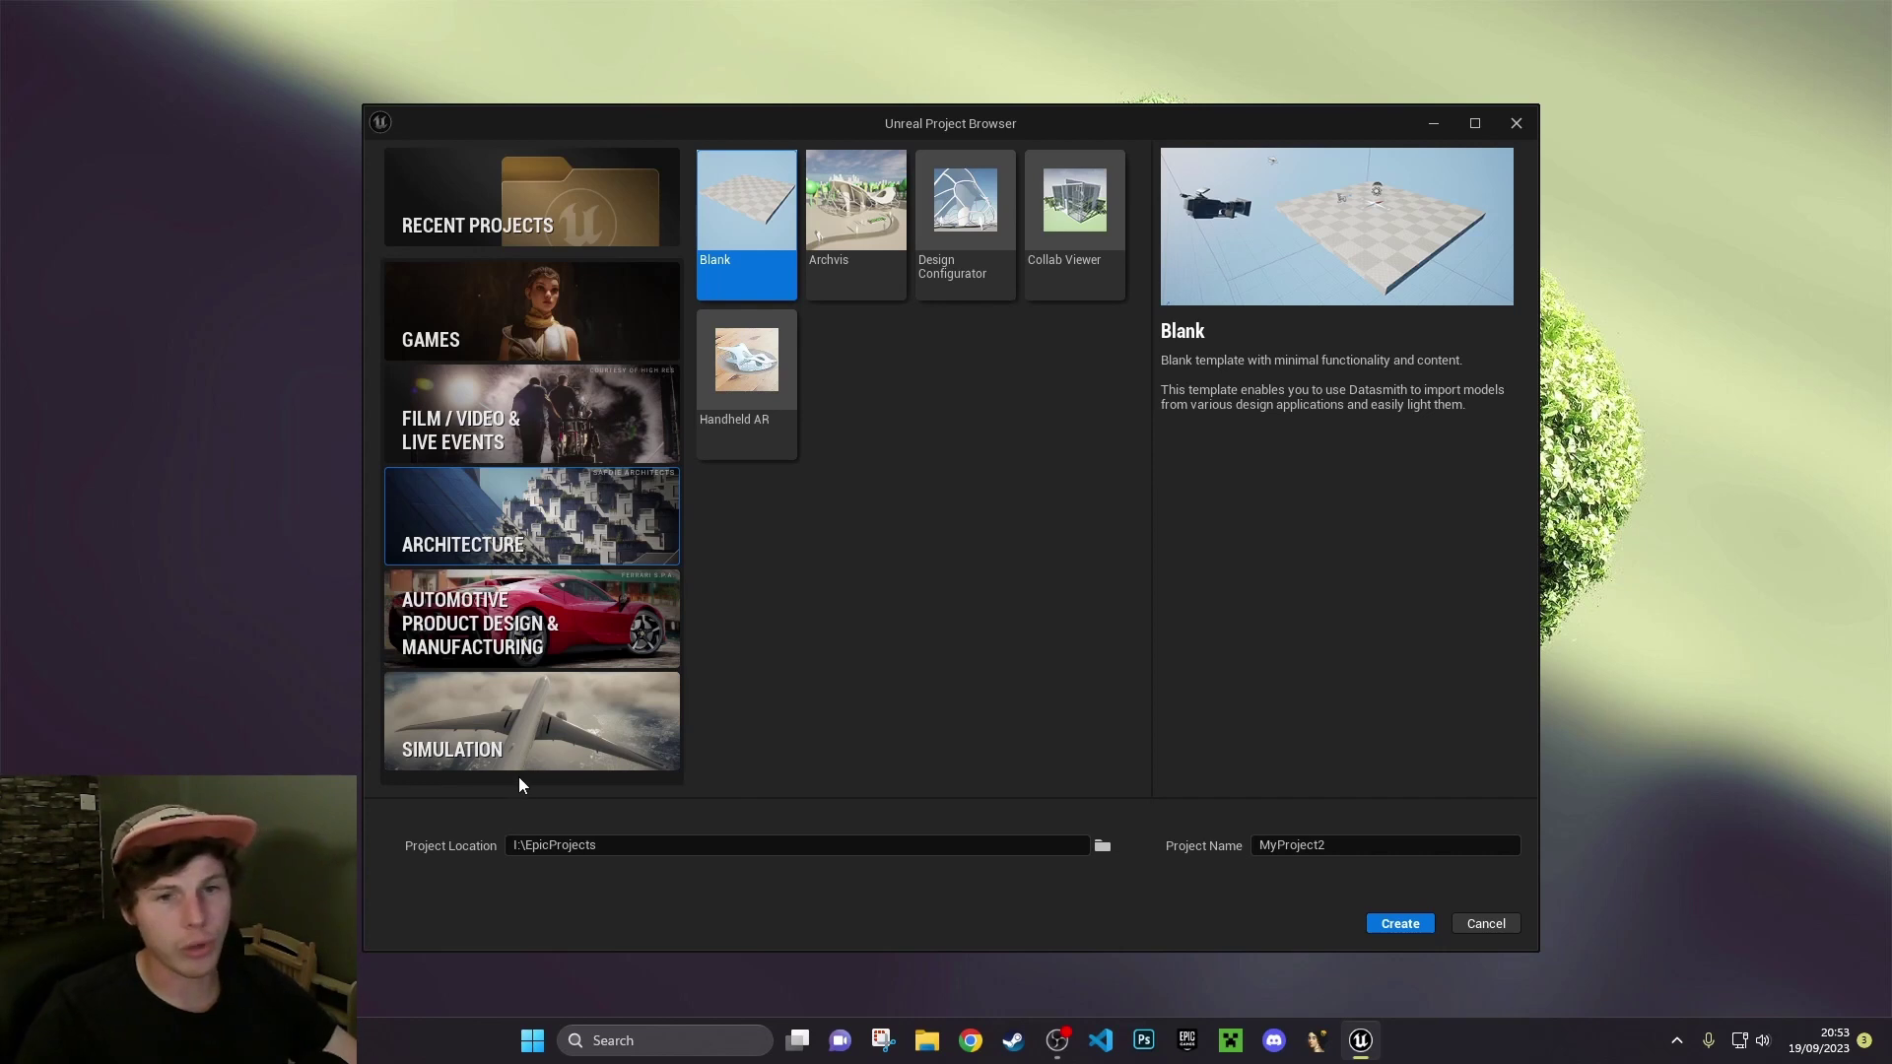
{"action": "left_click", "coordinate": [542, 339]}
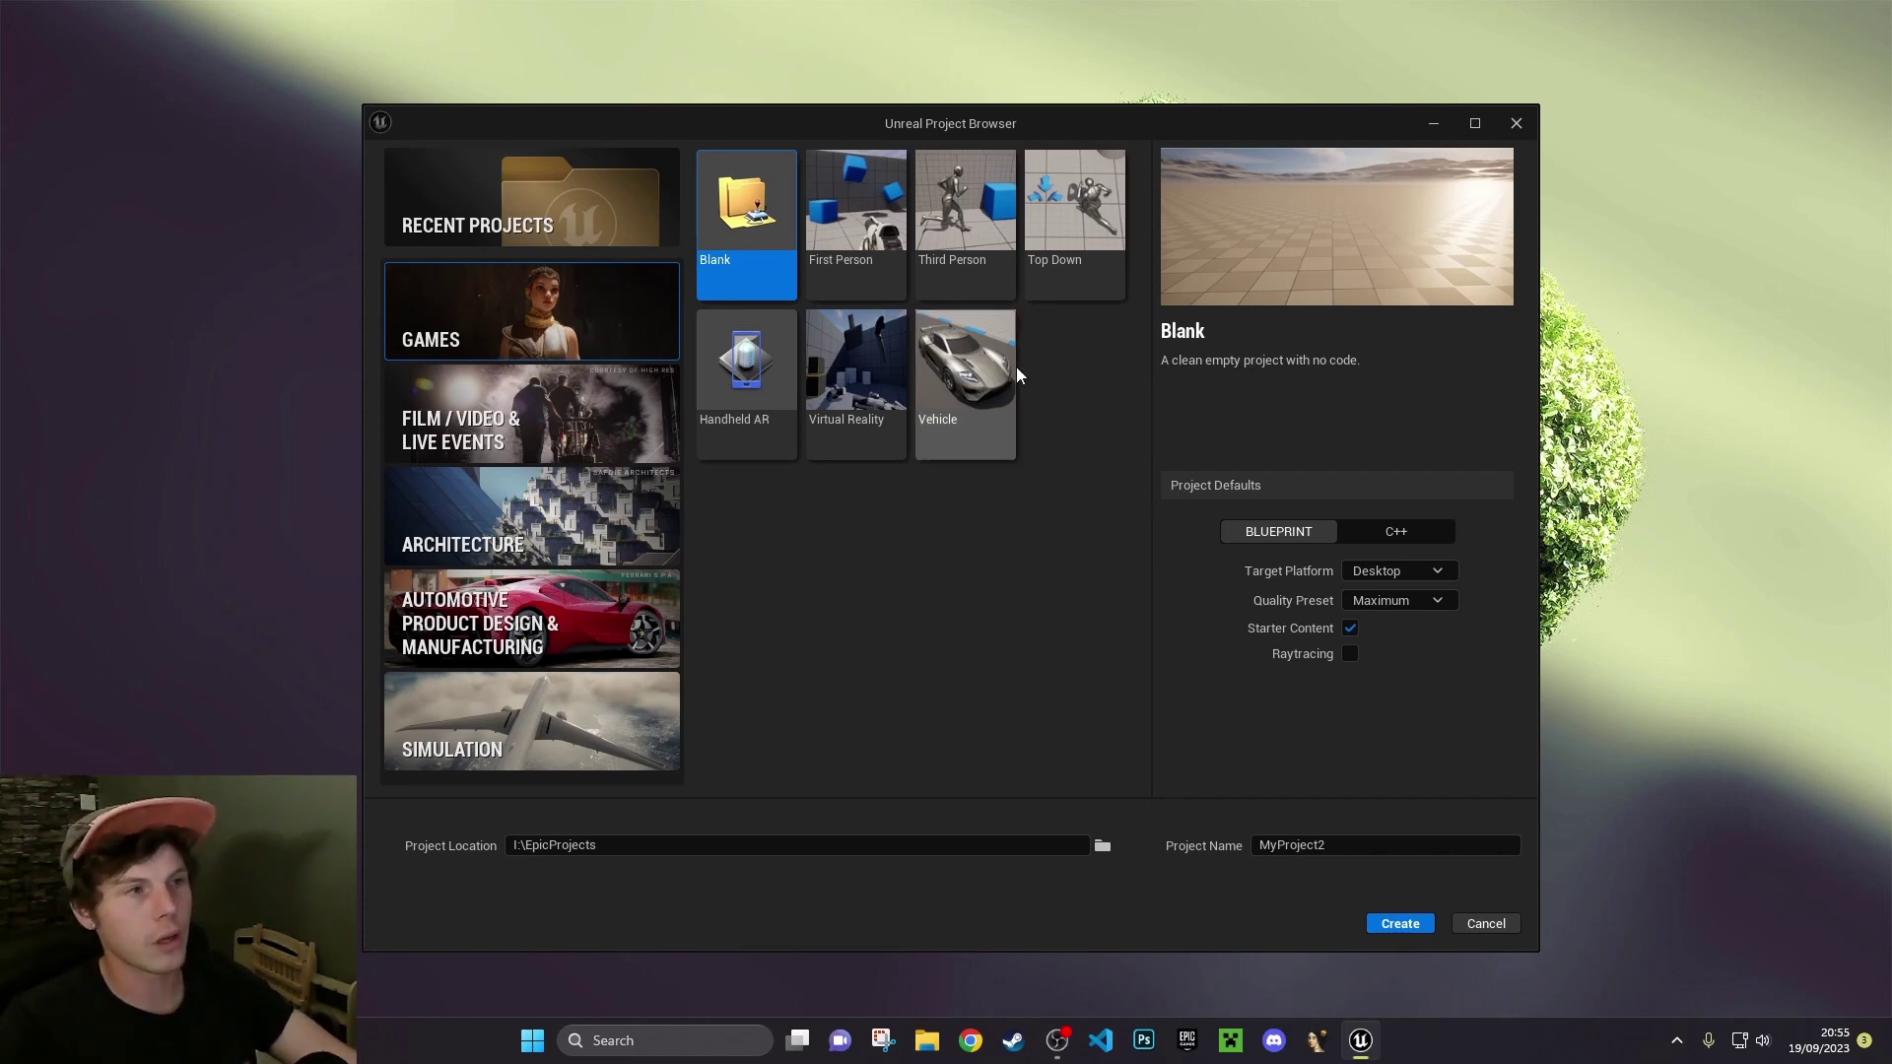
{"action": "left_click", "coordinate": [993, 357]}
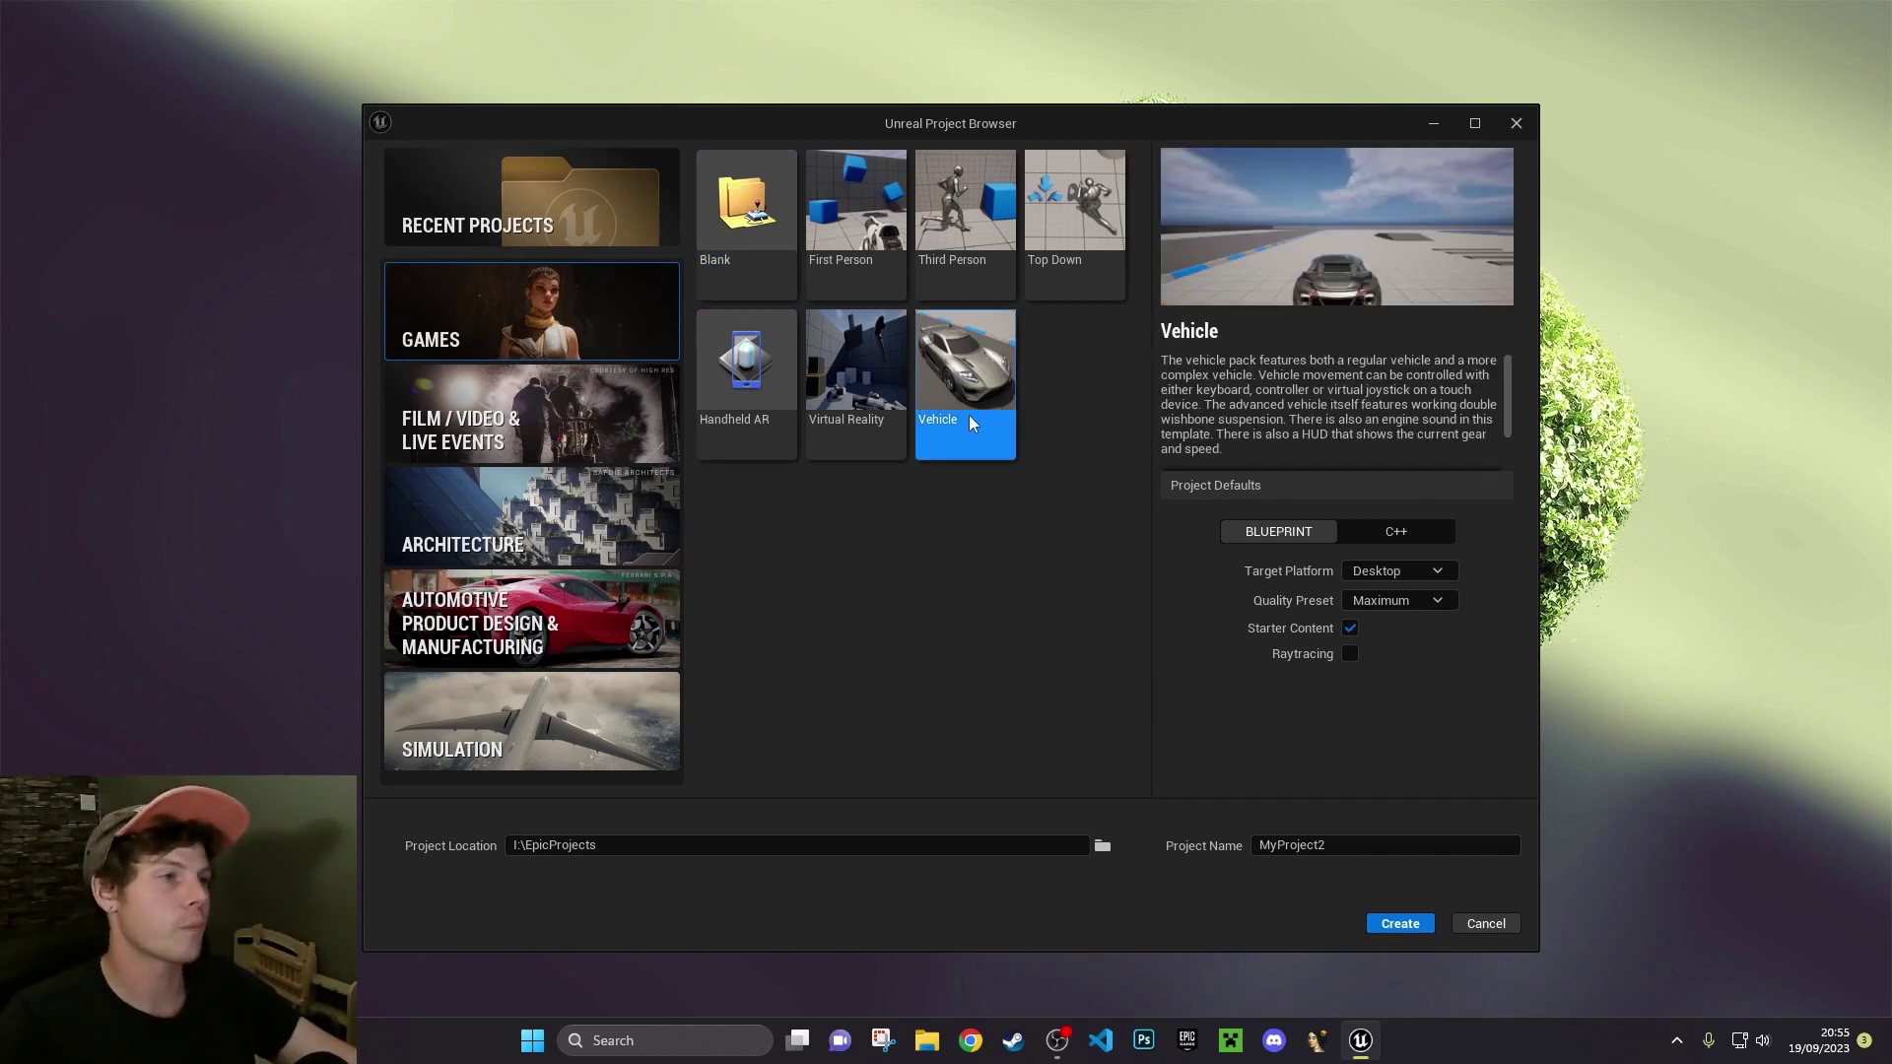
{"action": "left_click", "coordinate": [981, 246]}
{"action": "left_click", "coordinate": [860, 226]}
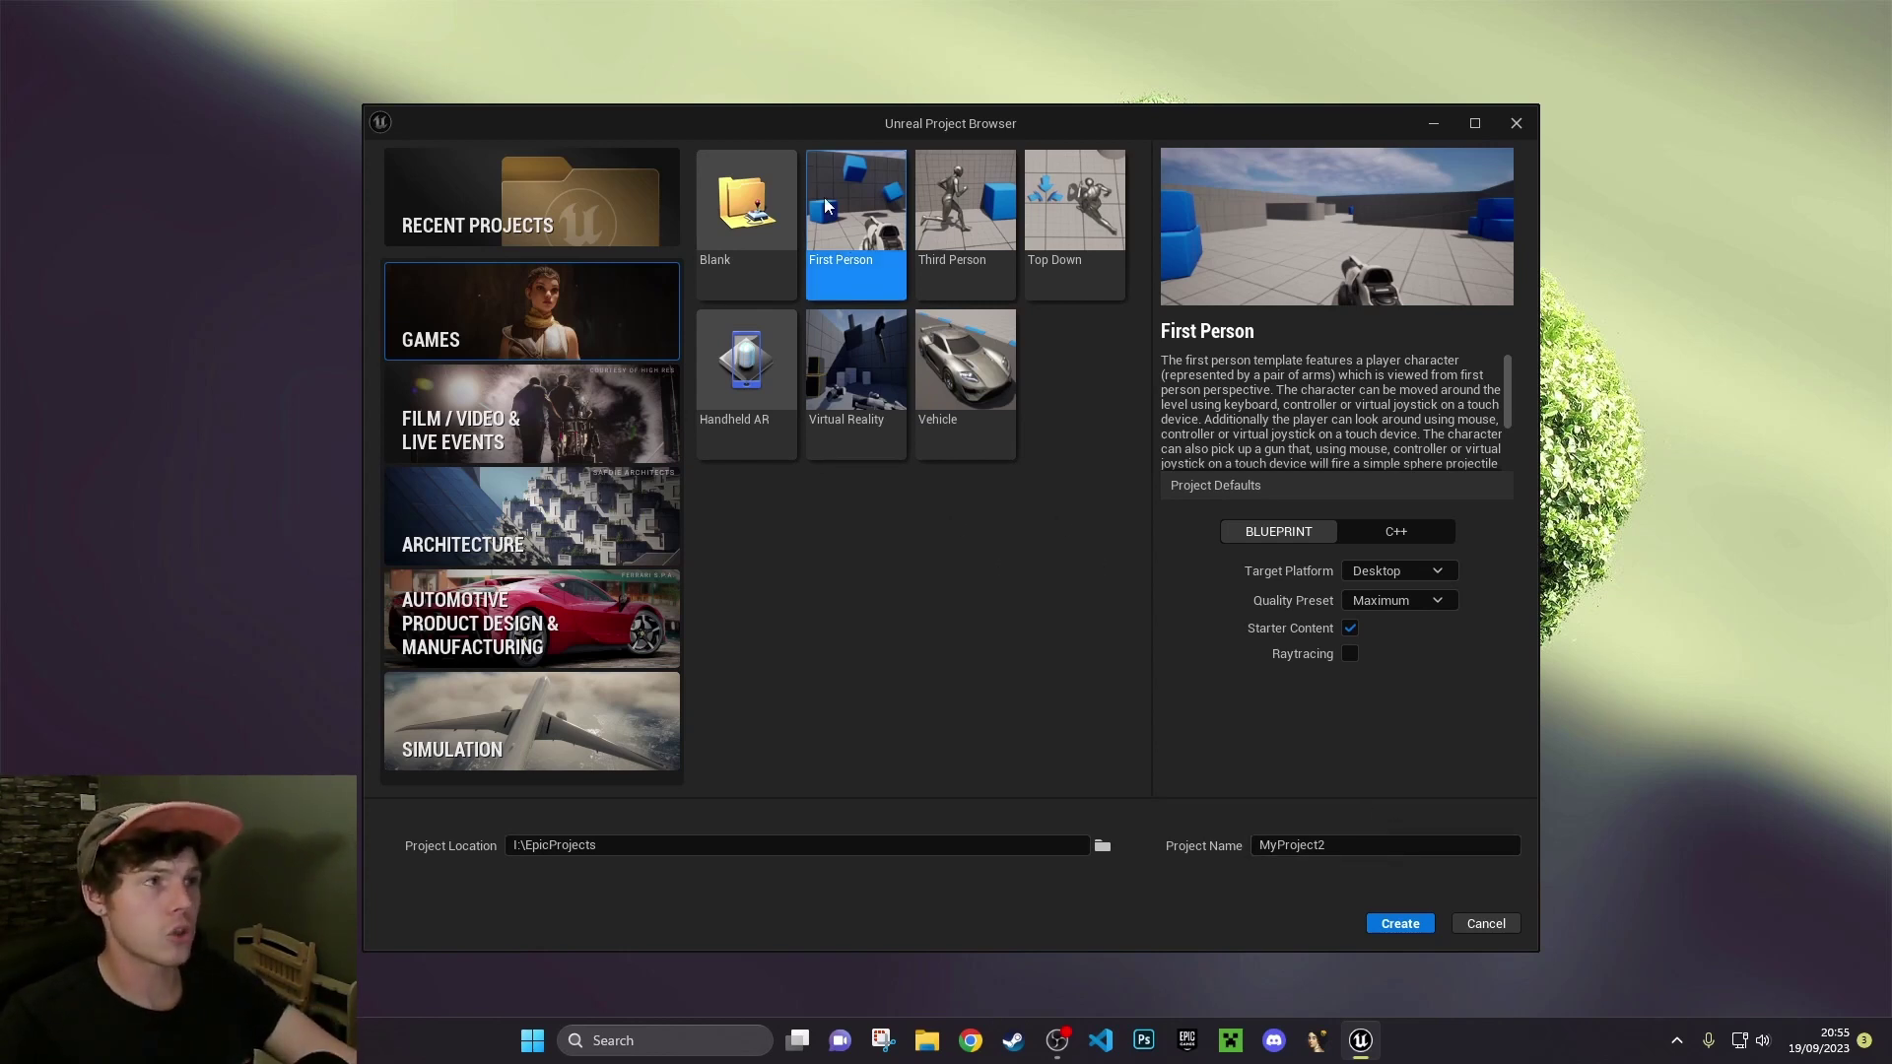
{"action": "left_click", "coordinate": [751, 234]}
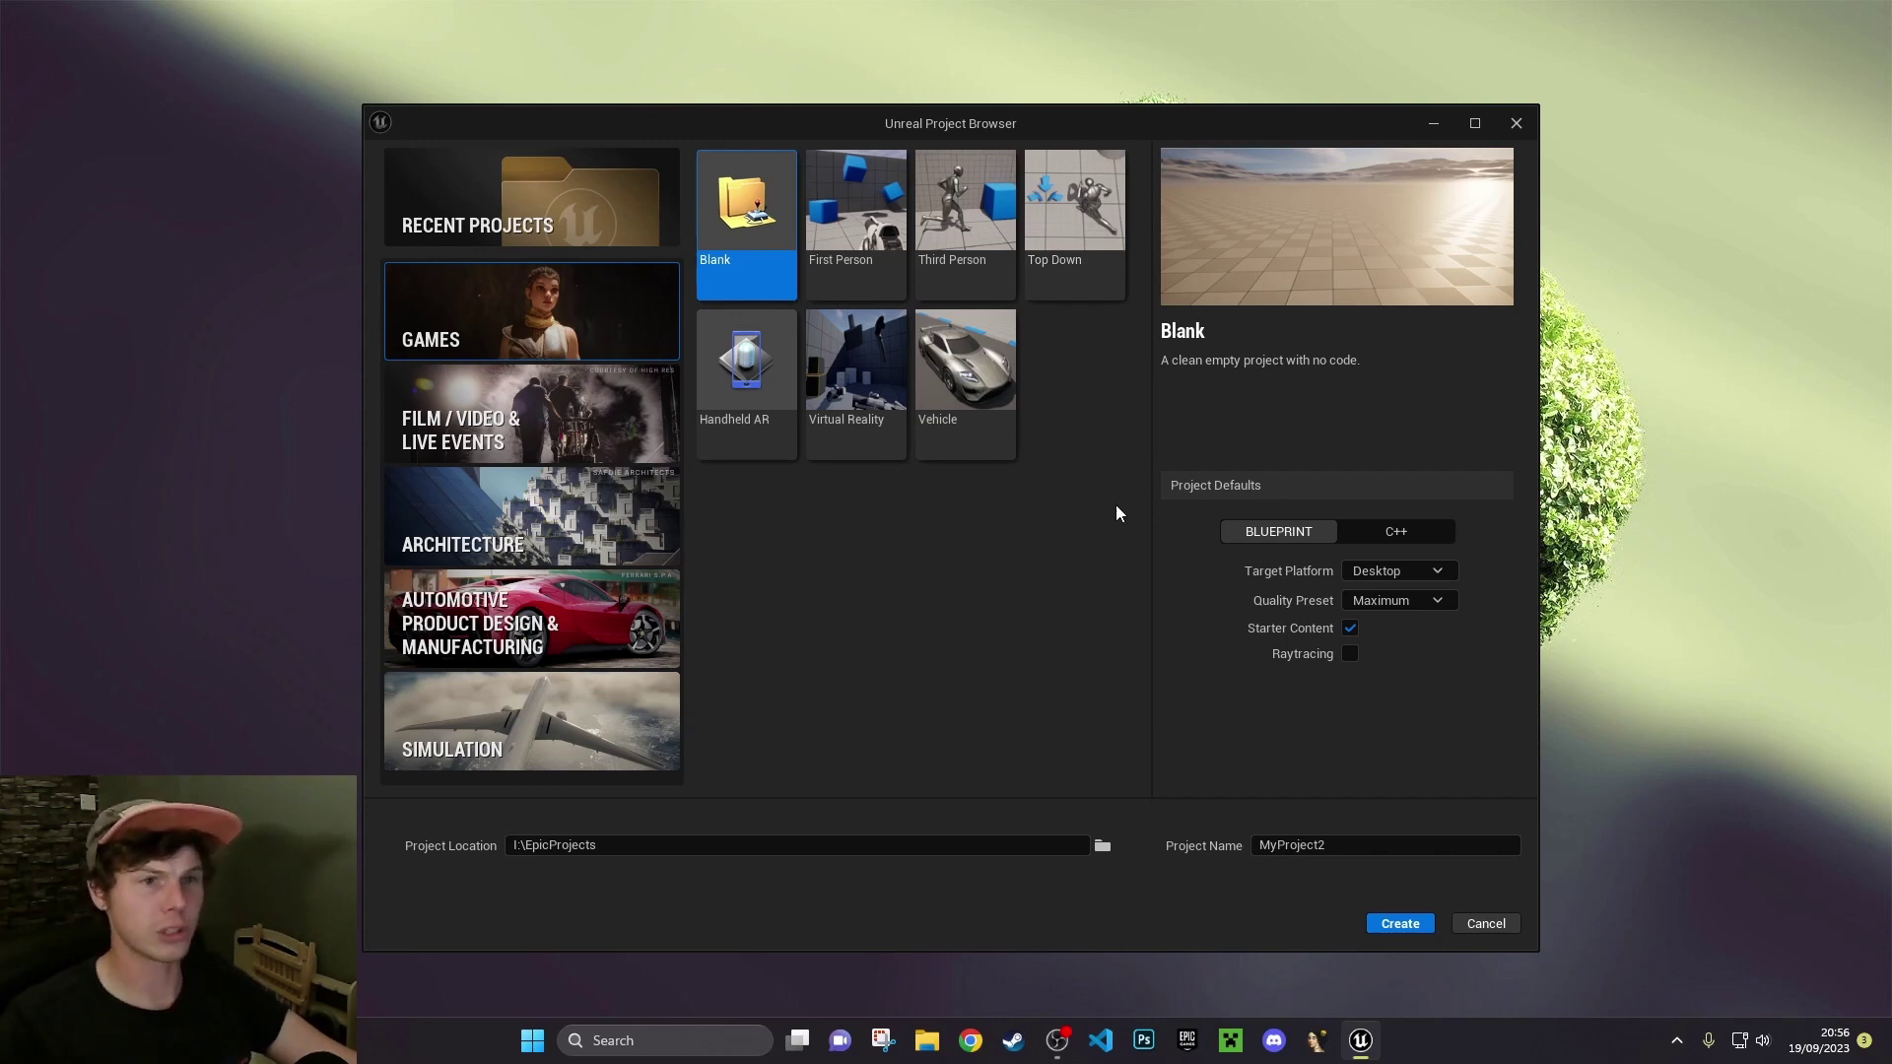
{"action": "left_click", "coordinate": [864, 256]}
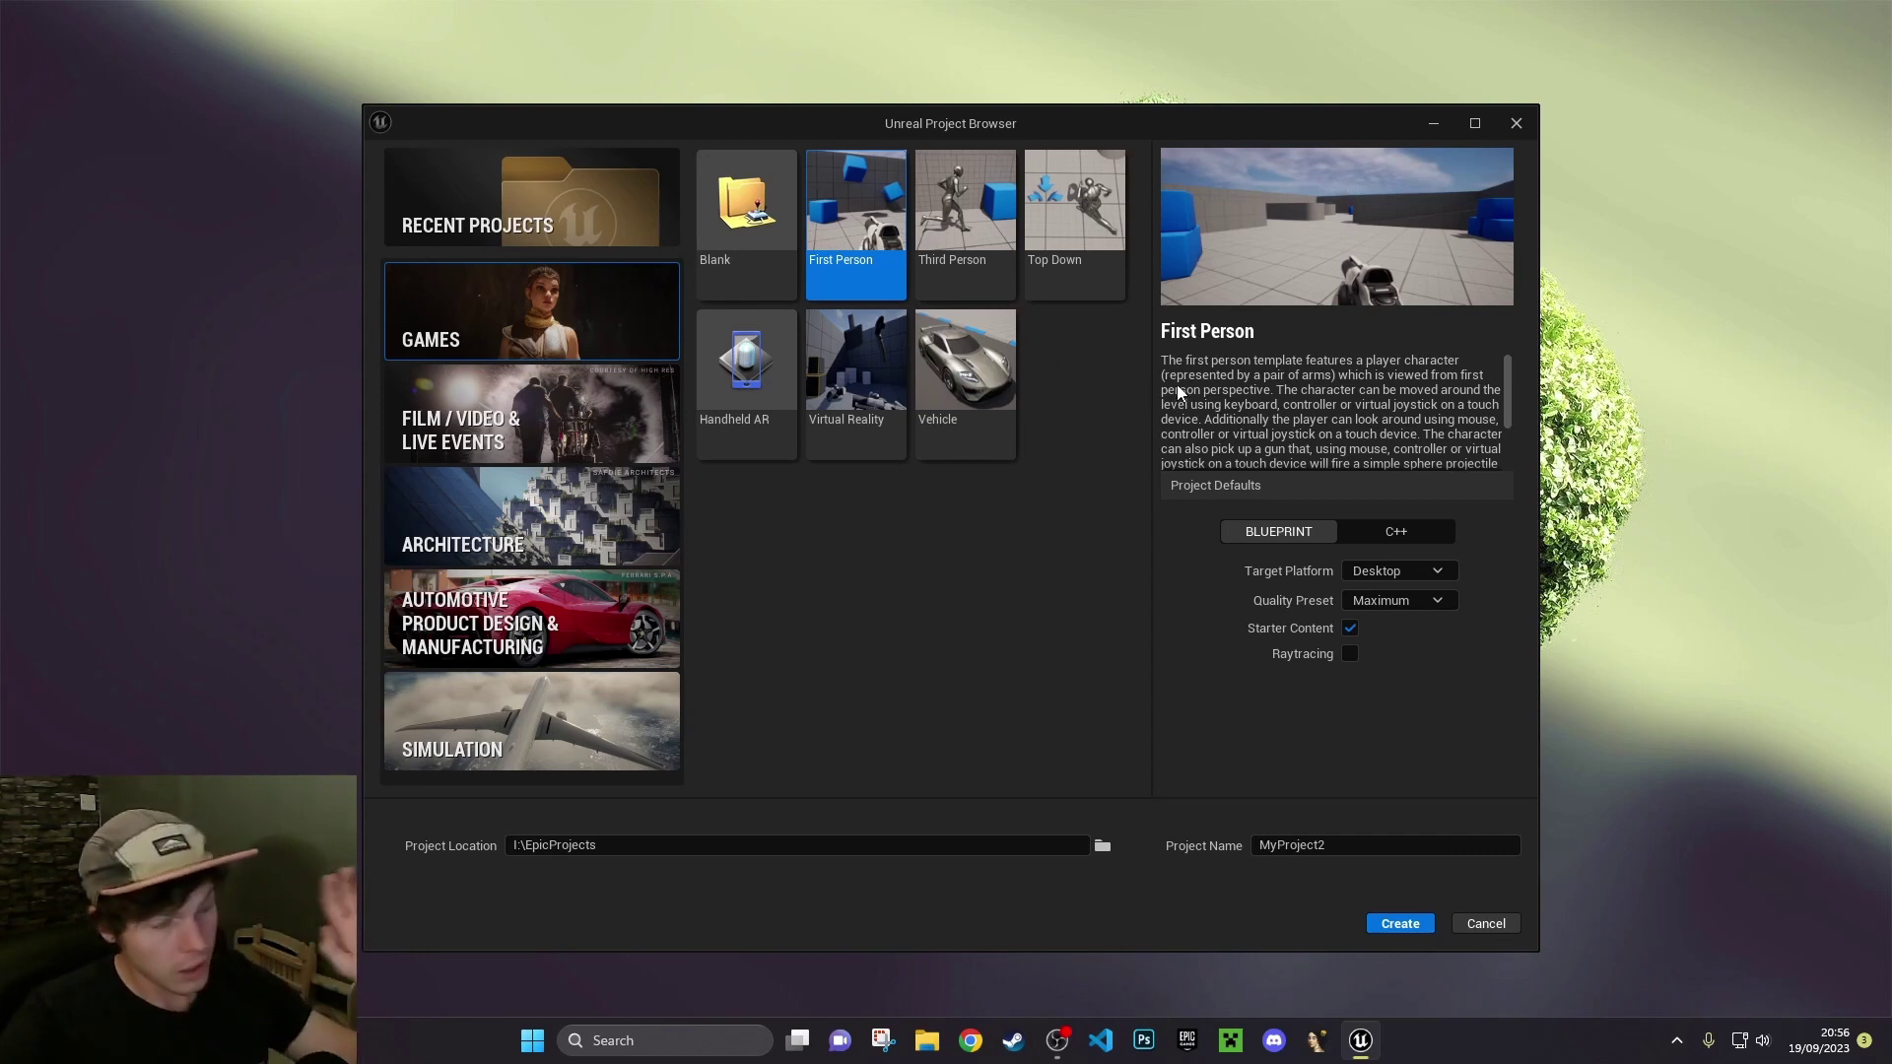
{"action": "left_click", "coordinate": [1005, 222]}
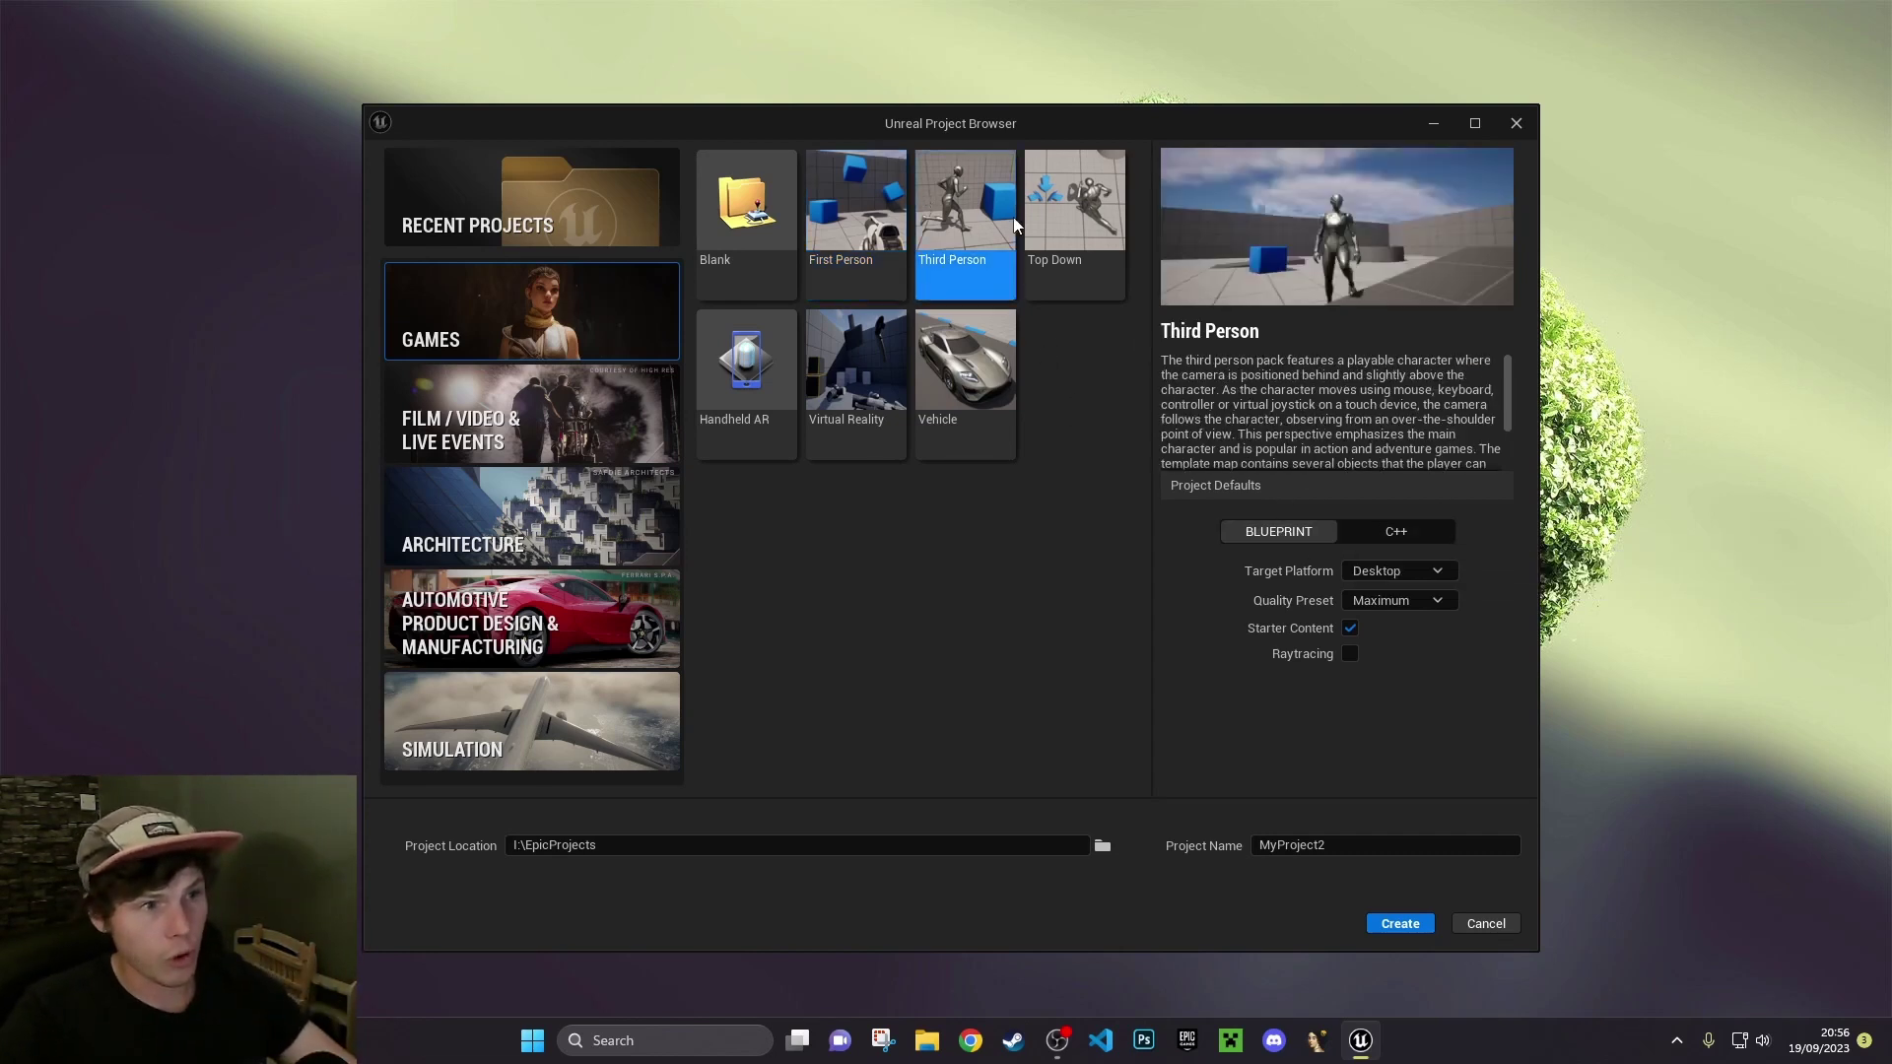
{"action": "left_click", "coordinate": [885, 158]}
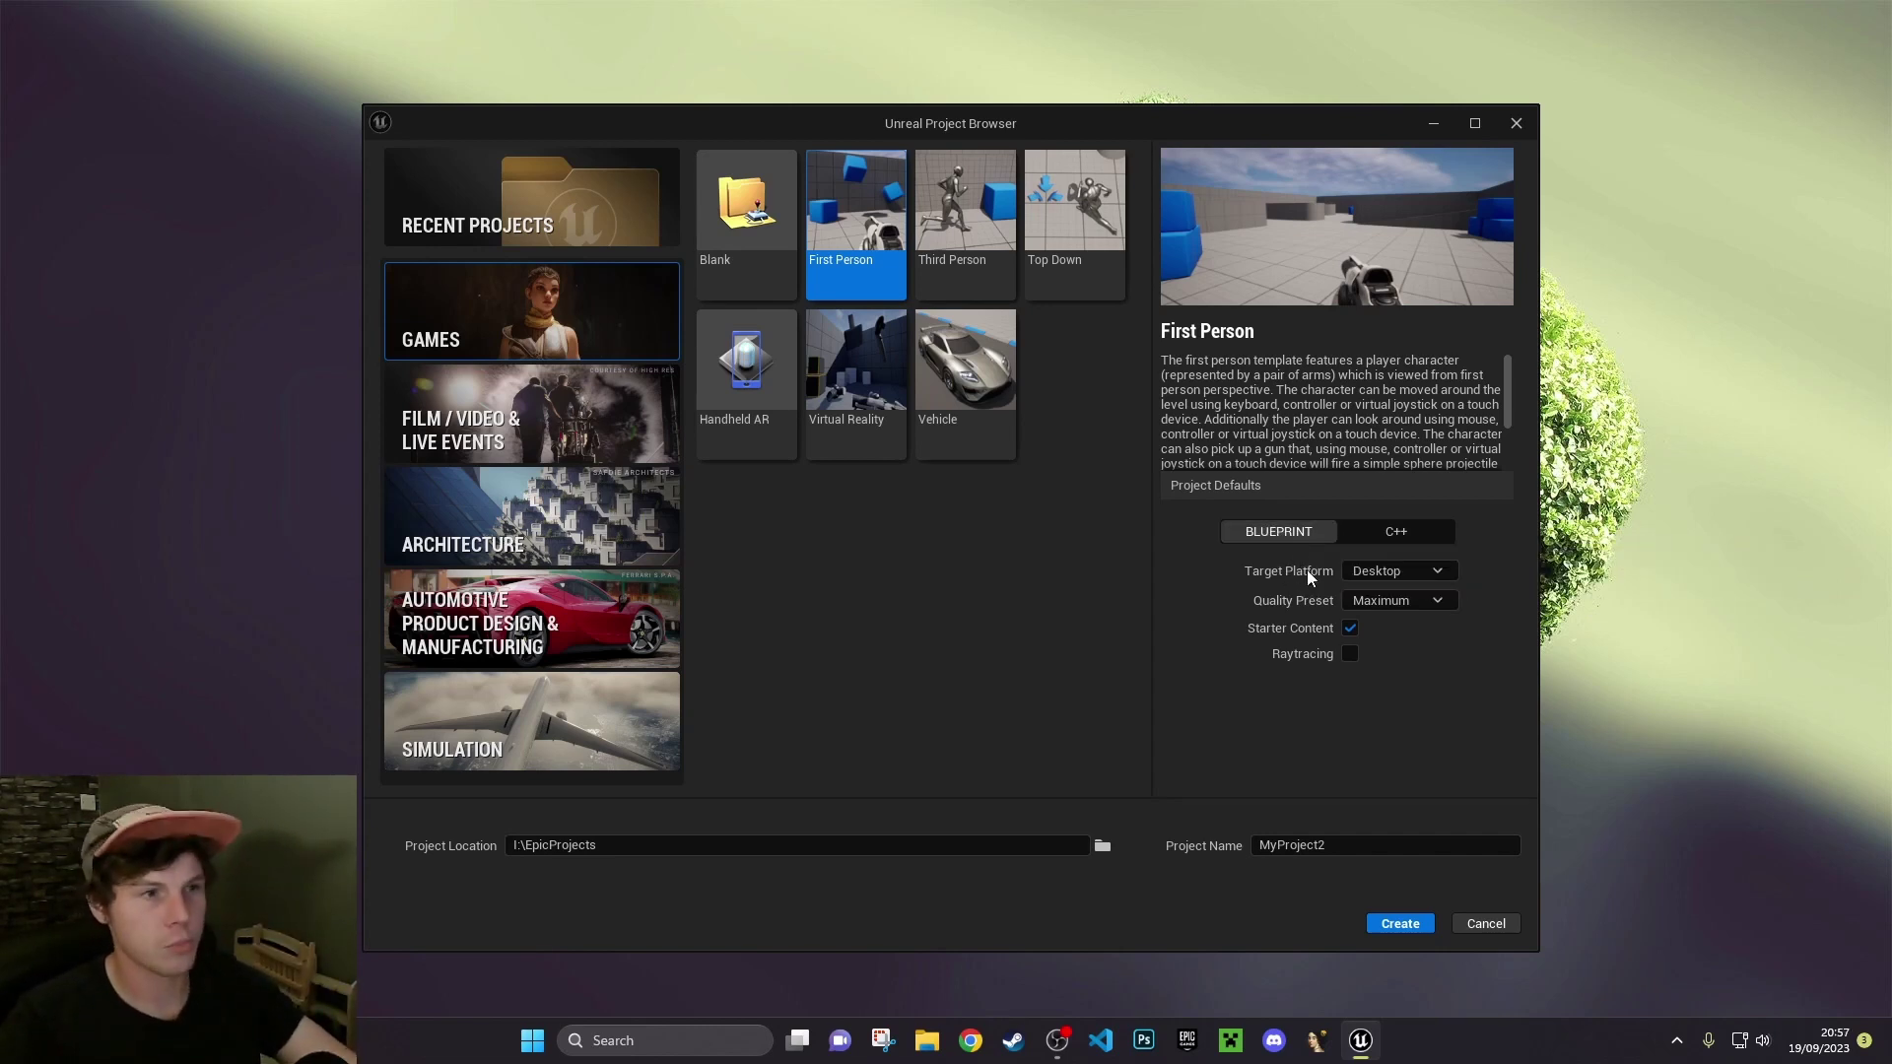
Configure the project defaults as Blueprint, with Desktop as target platform and Maximum as quality preset
{"action": "left_click", "coordinate": [1394, 534]}
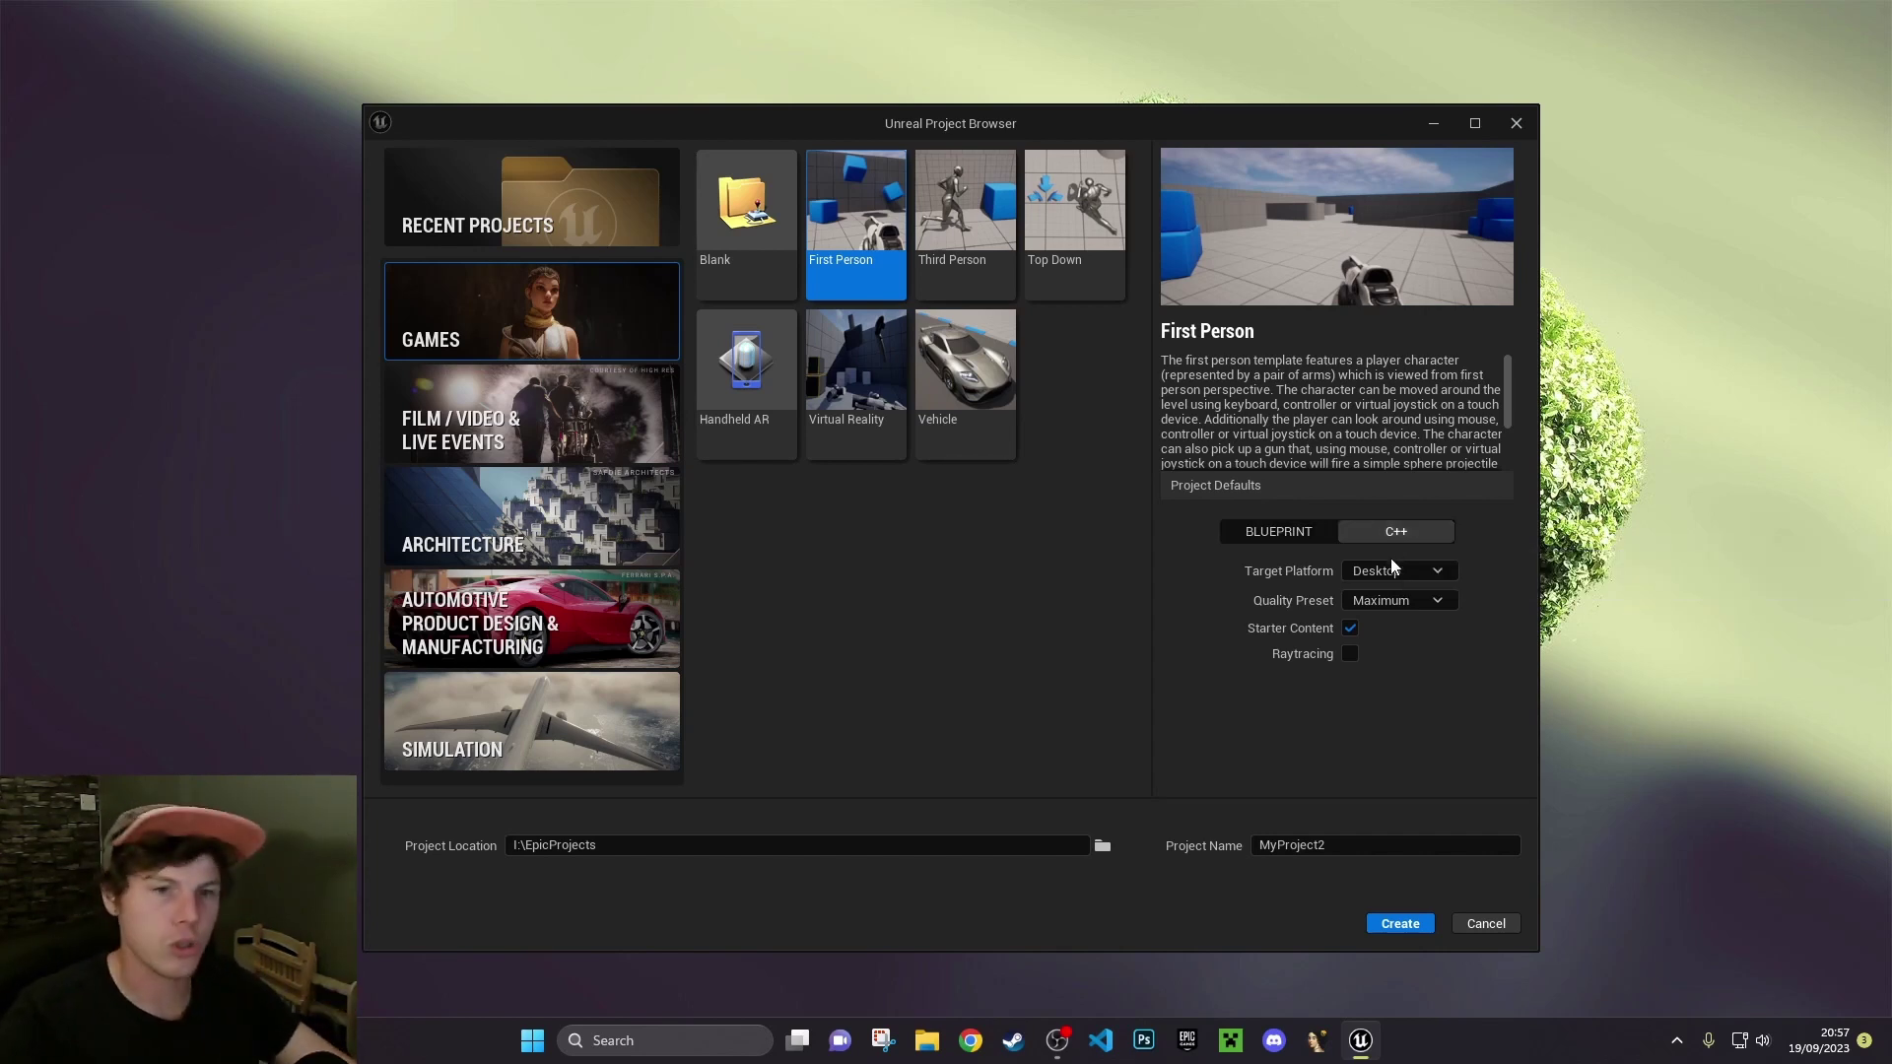
{"action": "left_click", "coordinate": [1315, 530]}
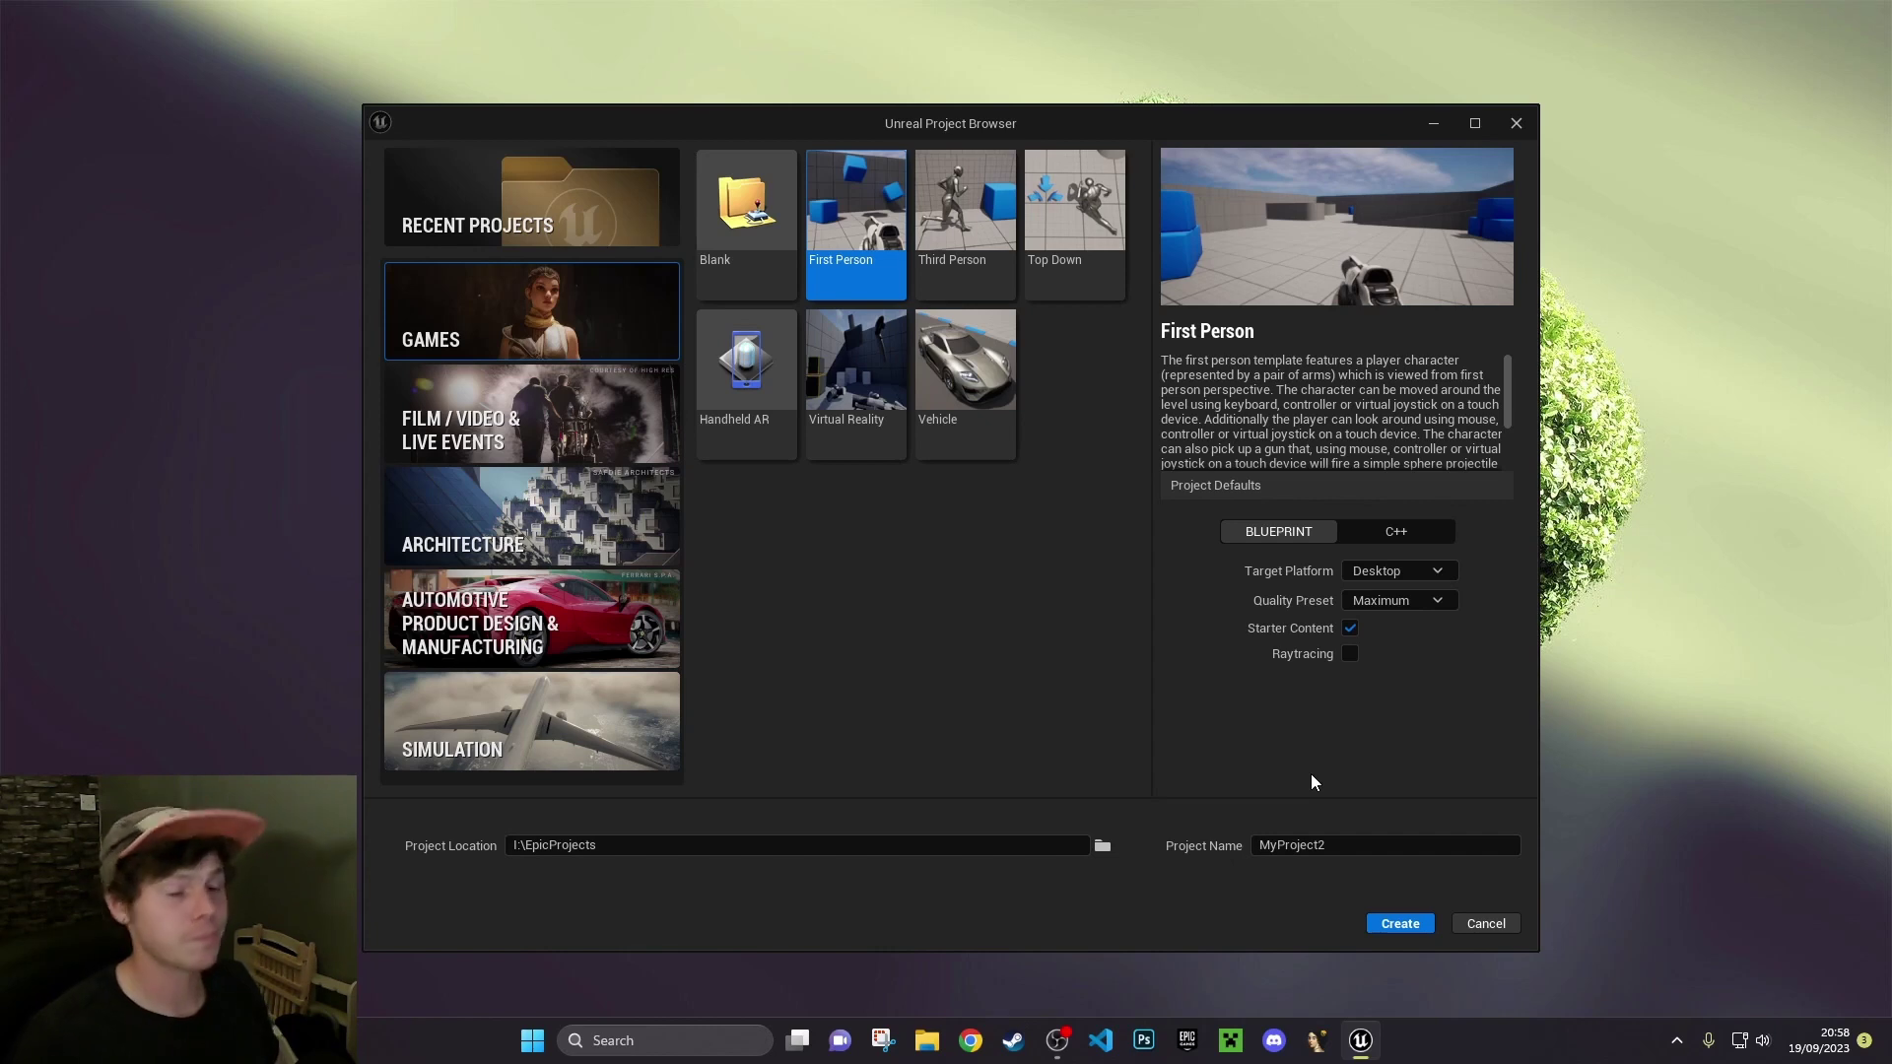
{"action": "left_click", "coordinate": [1417, 531]}
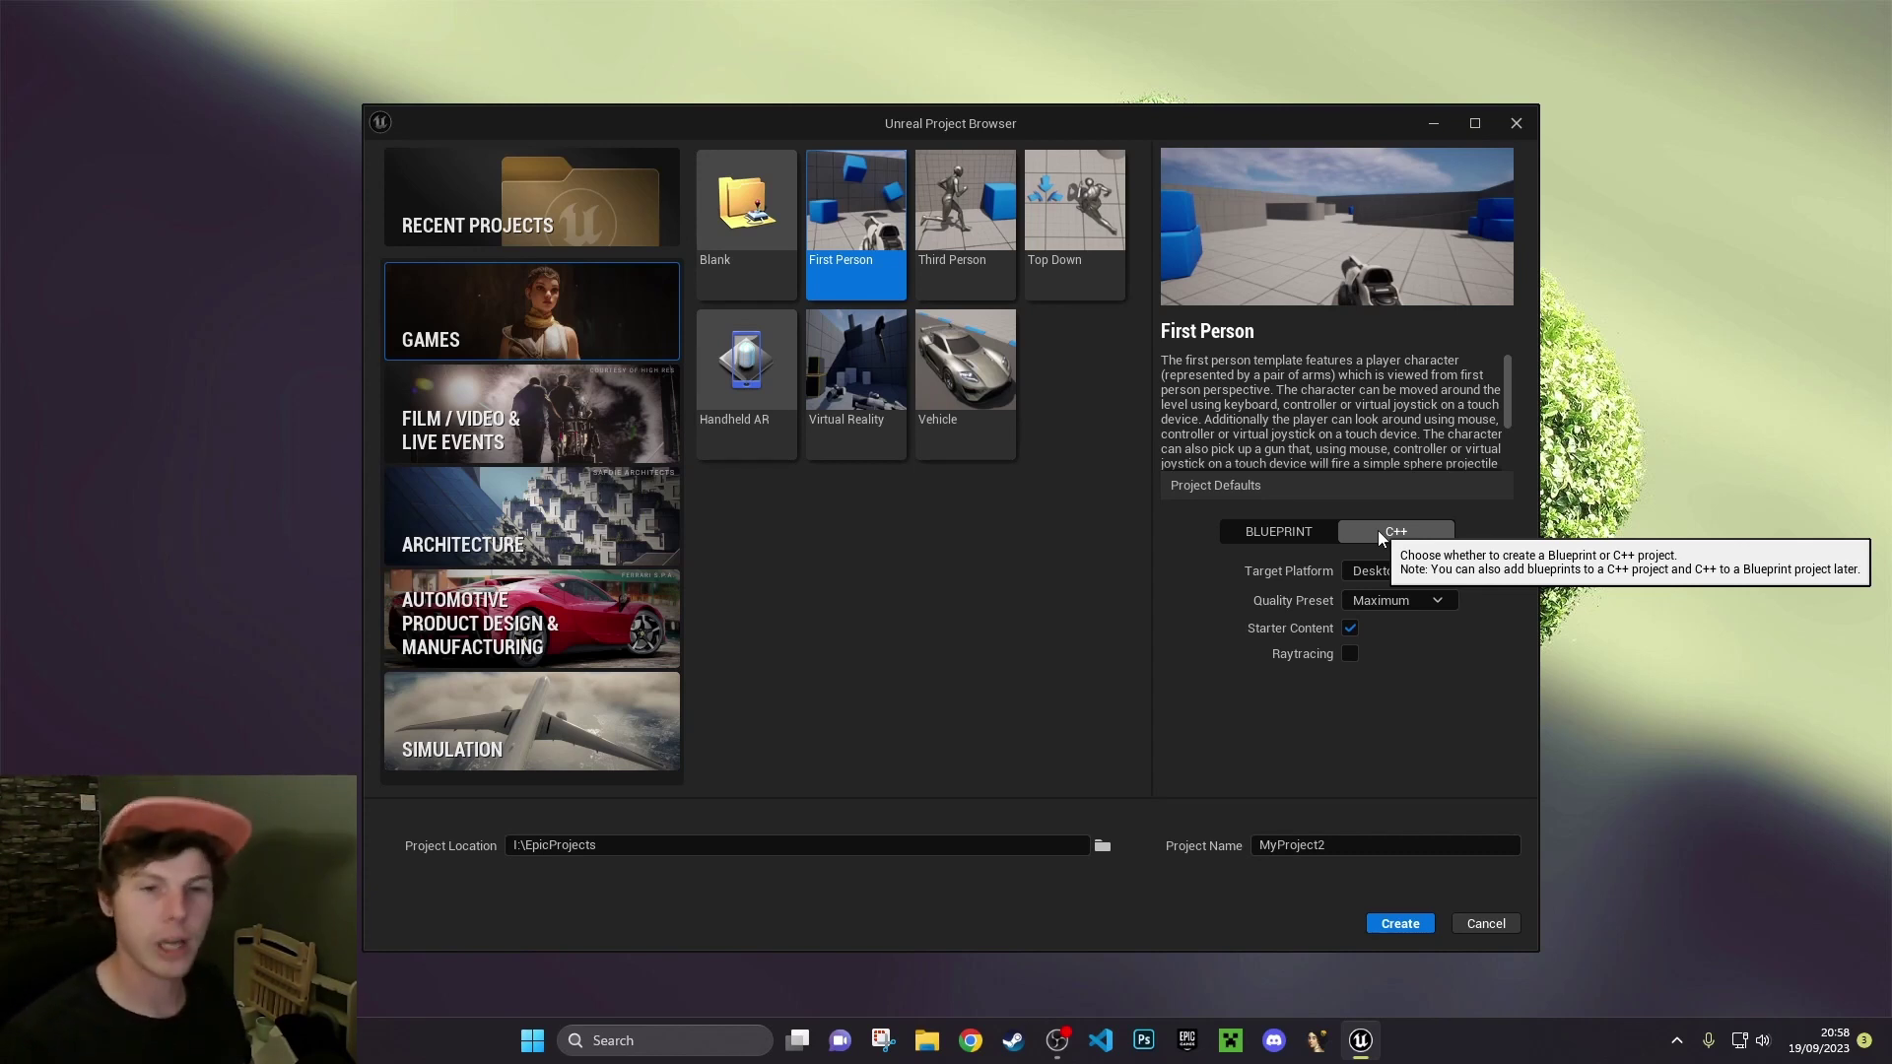
{"action": "left_click", "coordinate": [1250, 534]}
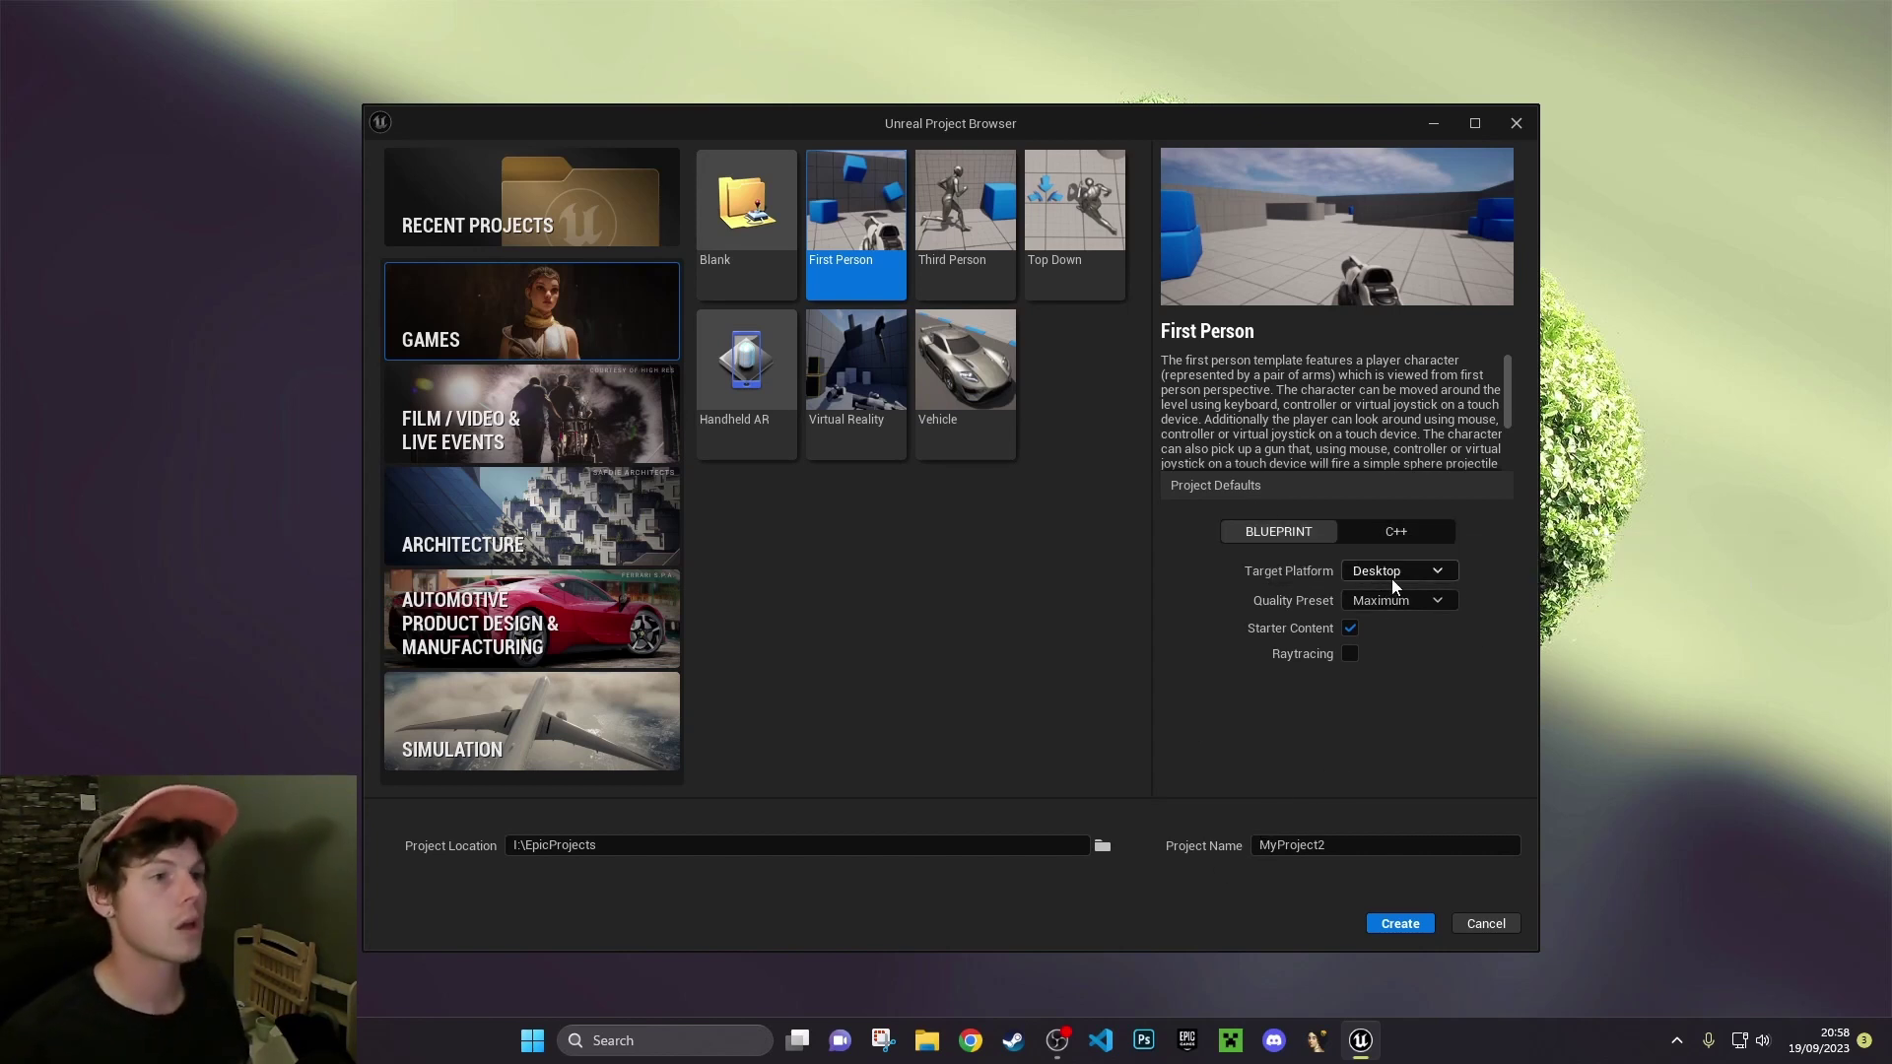
{"action": "left_click", "coordinate": [1417, 573]}
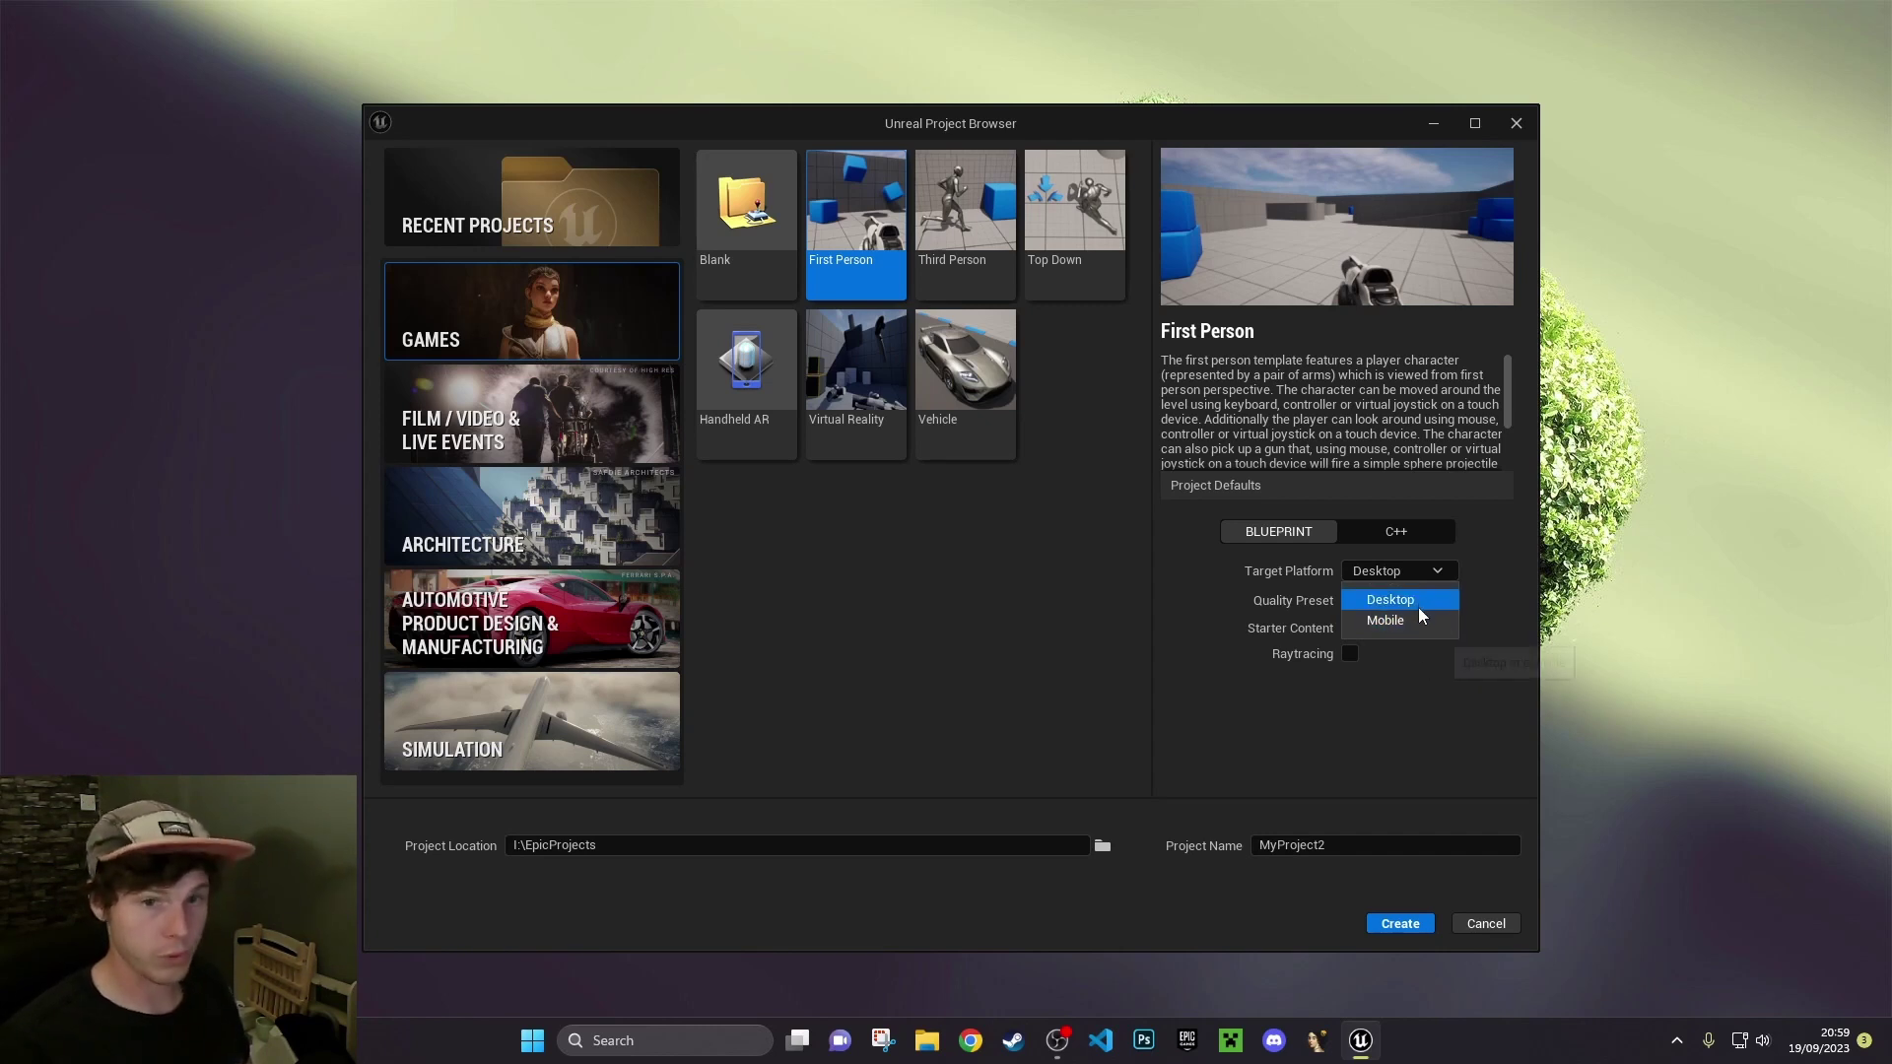
{"action": "left_click", "coordinate": [1410, 605]}
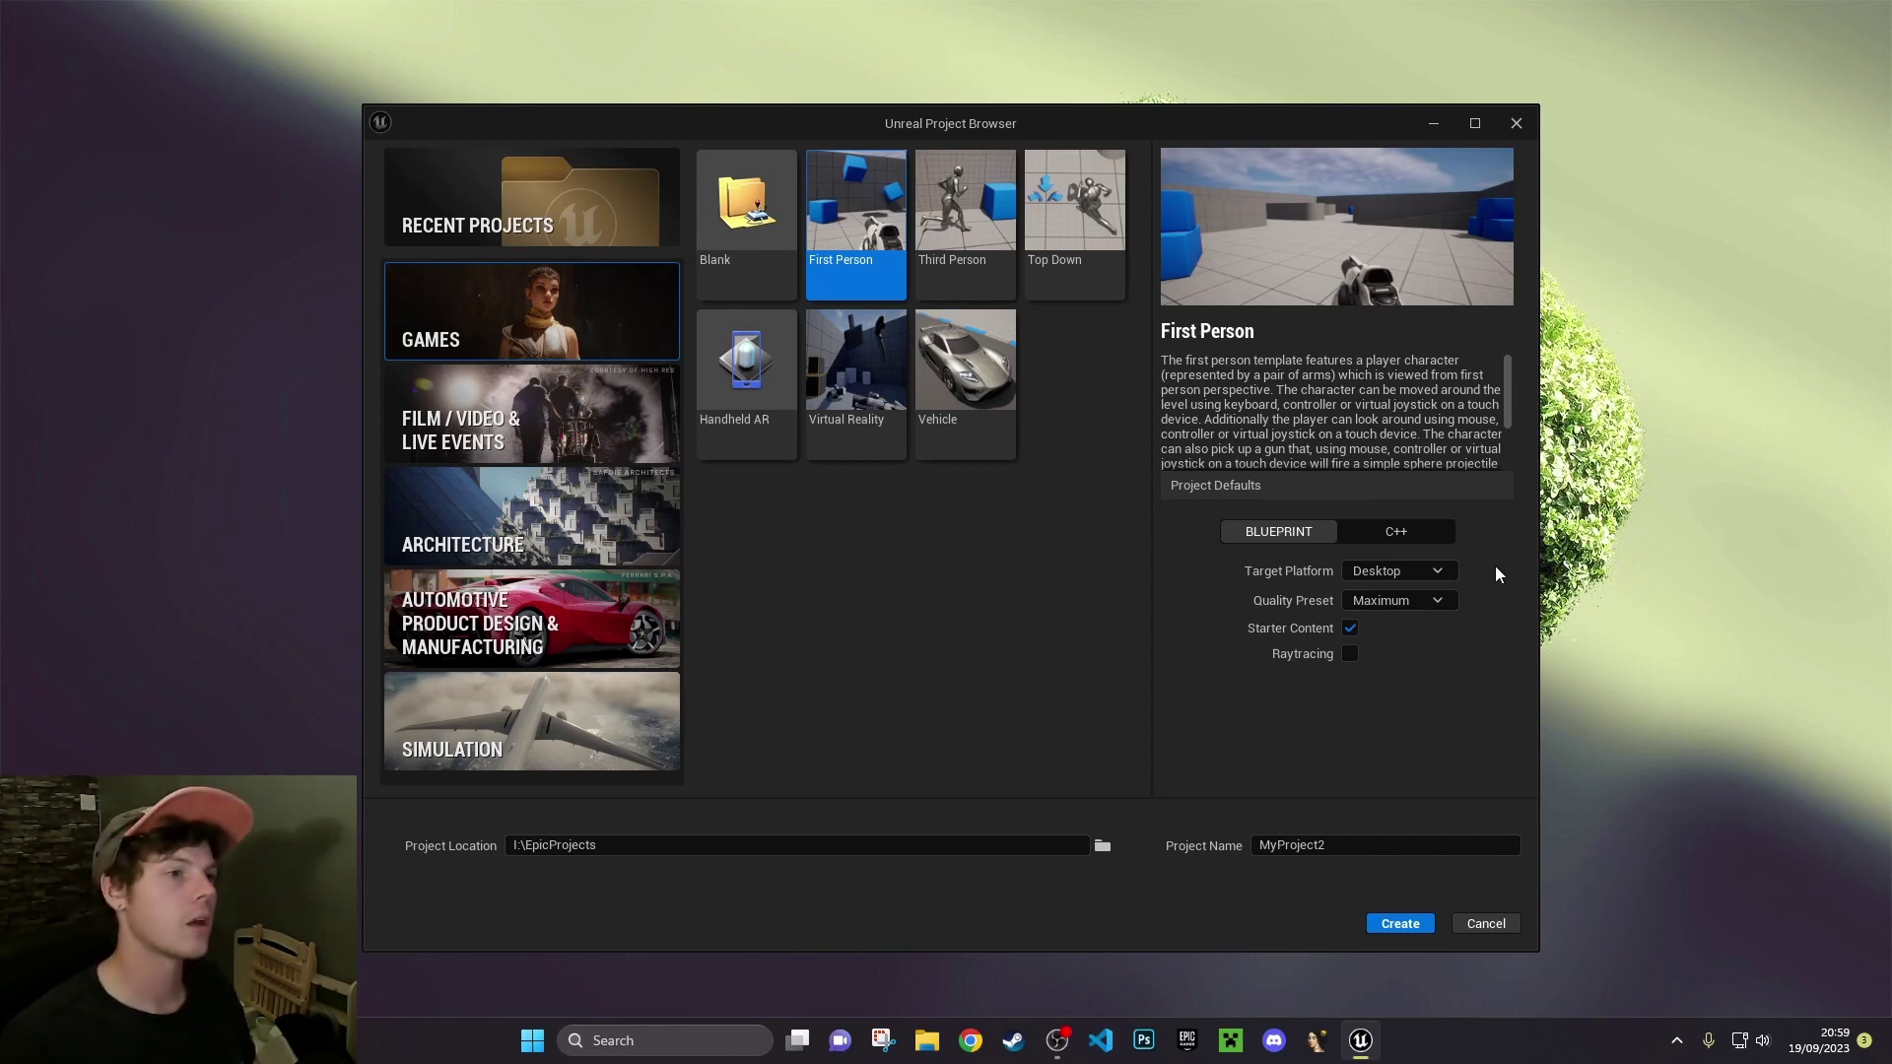
{"action": "left_click", "coordinate": [1424, 600]}
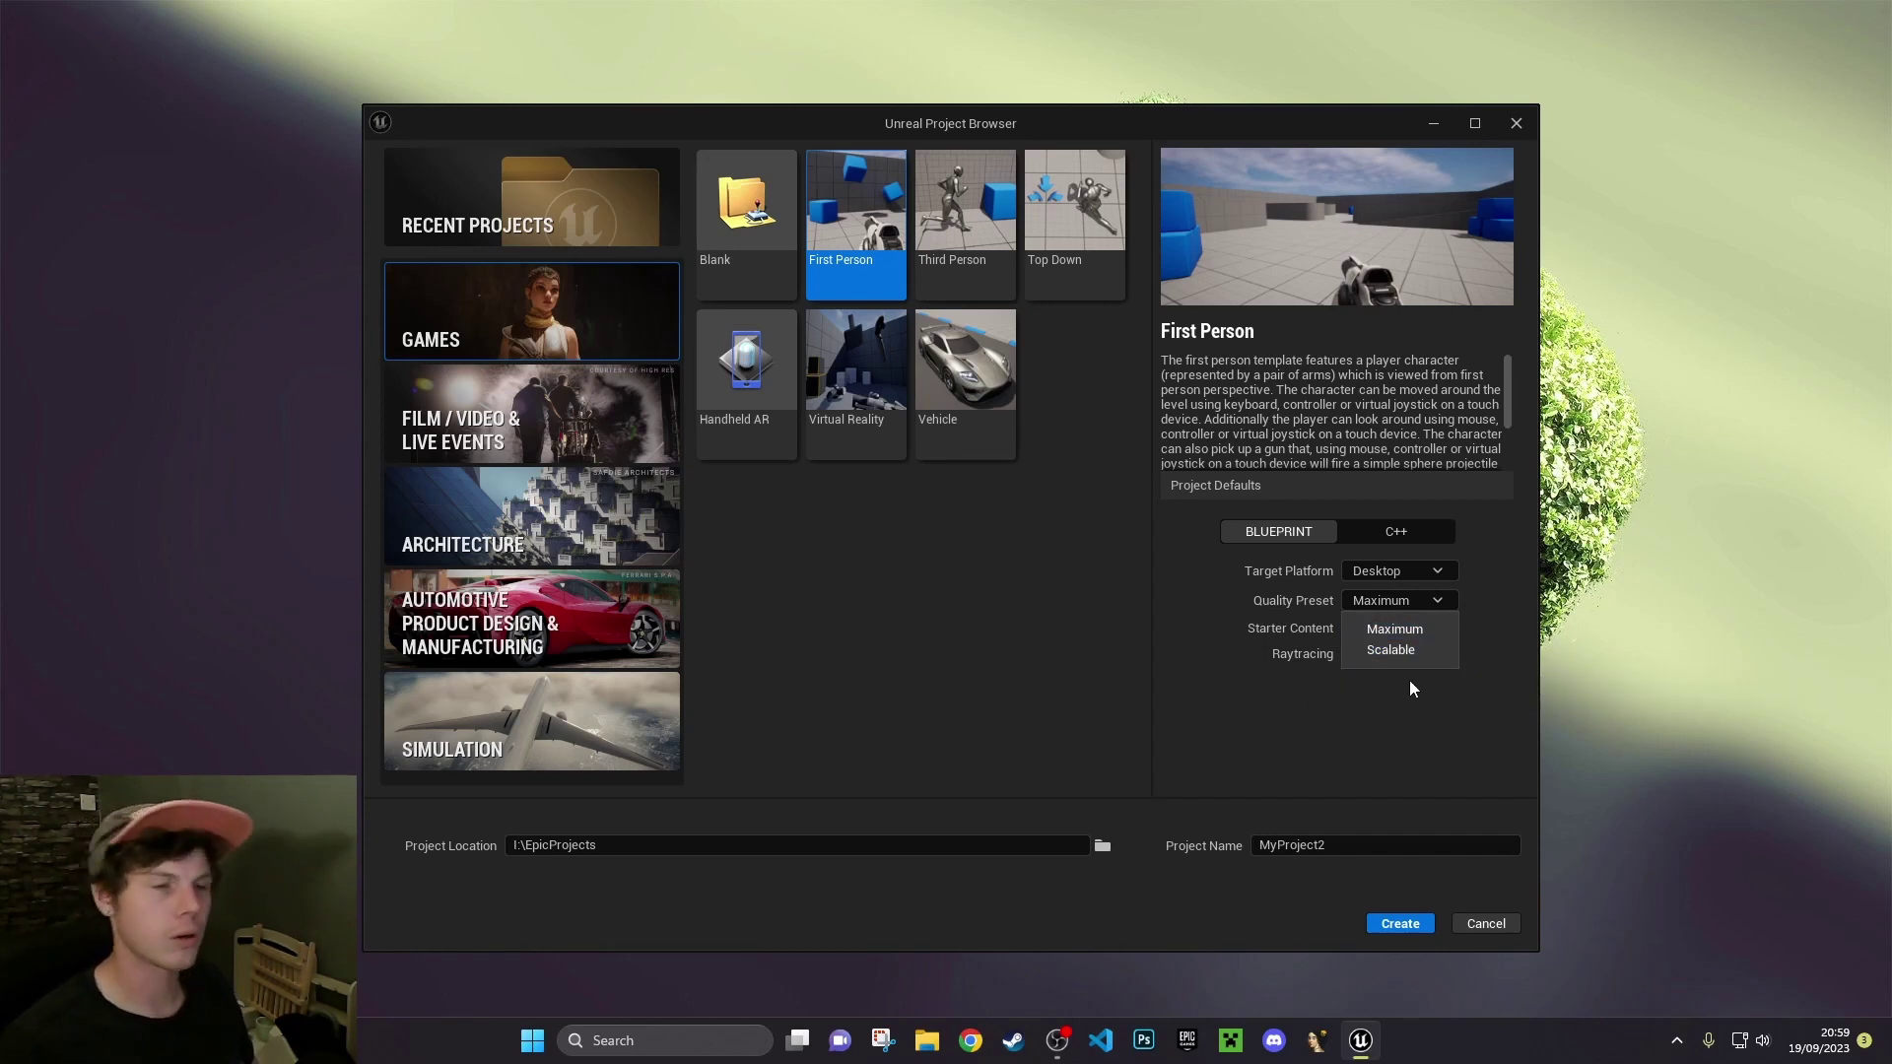
{"action": "left_click", "coordinate": [1393, 632]}
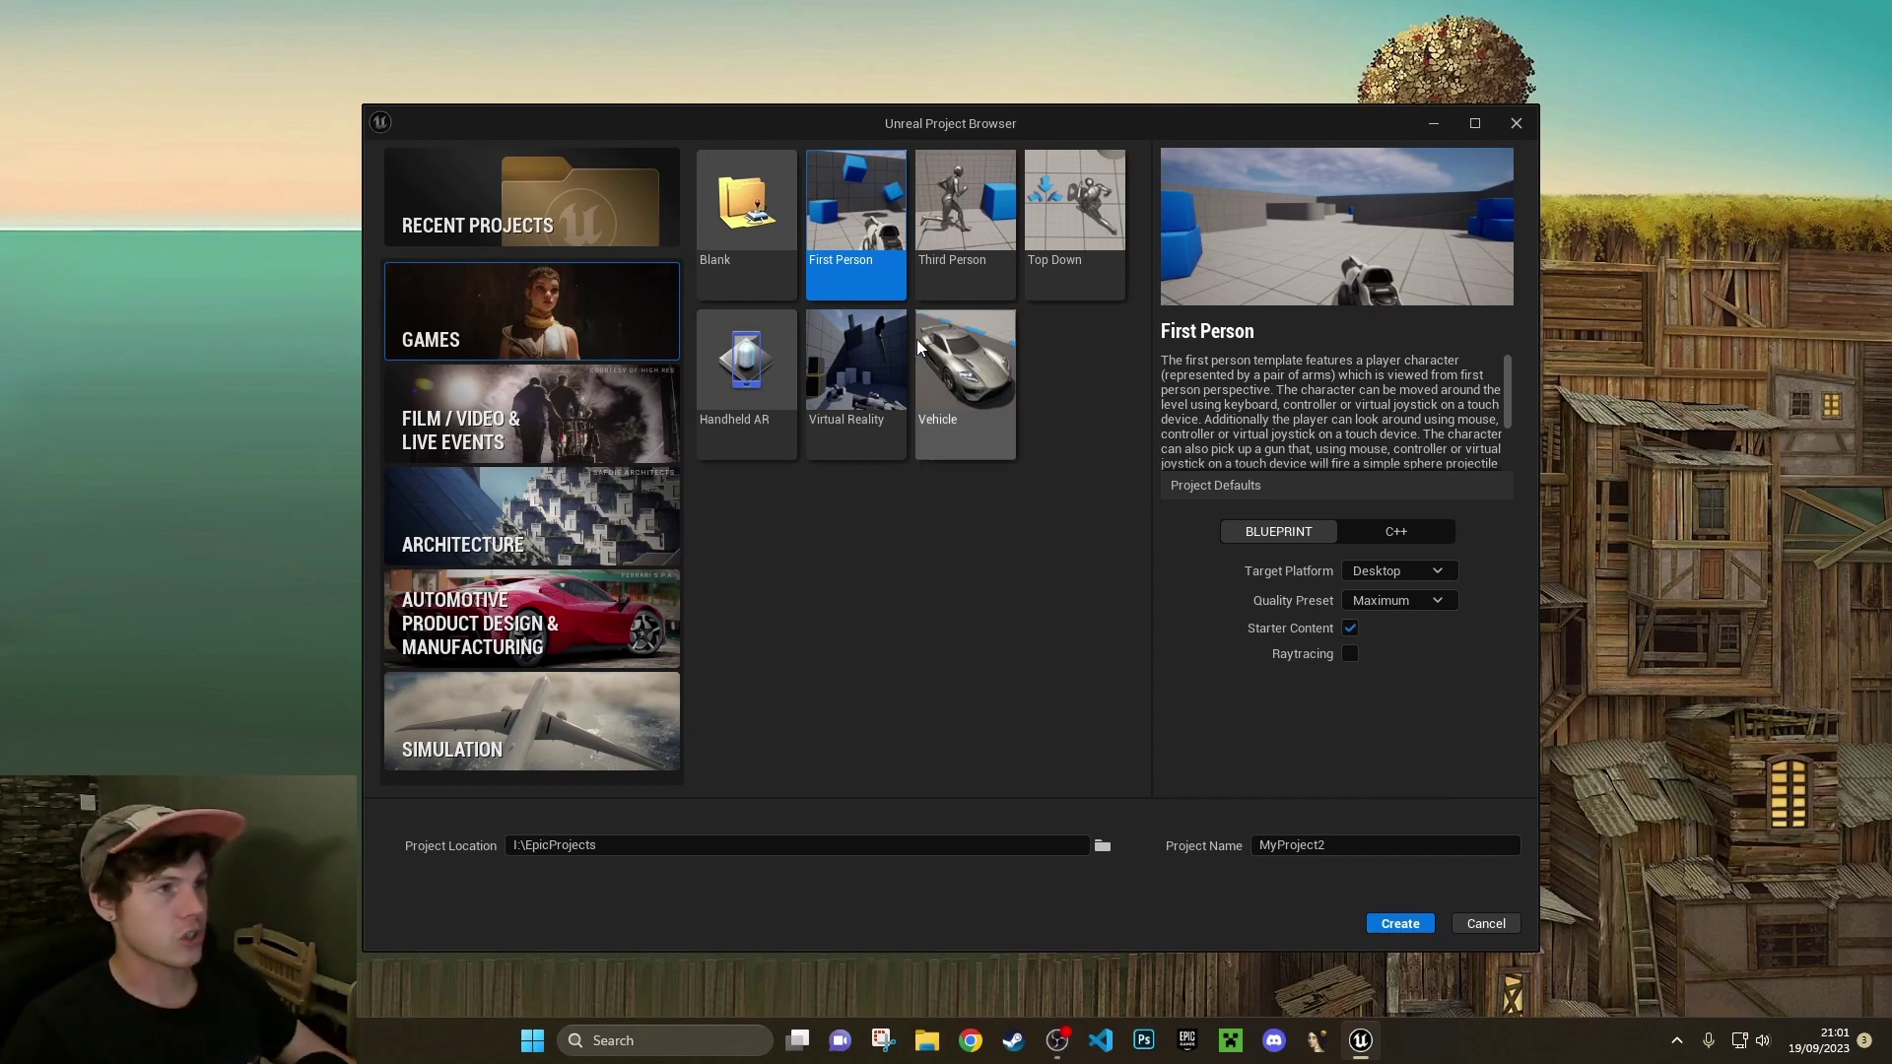
Name the project Unity and create it
{"action": "left_click", "coordinate": [1348, 849]}
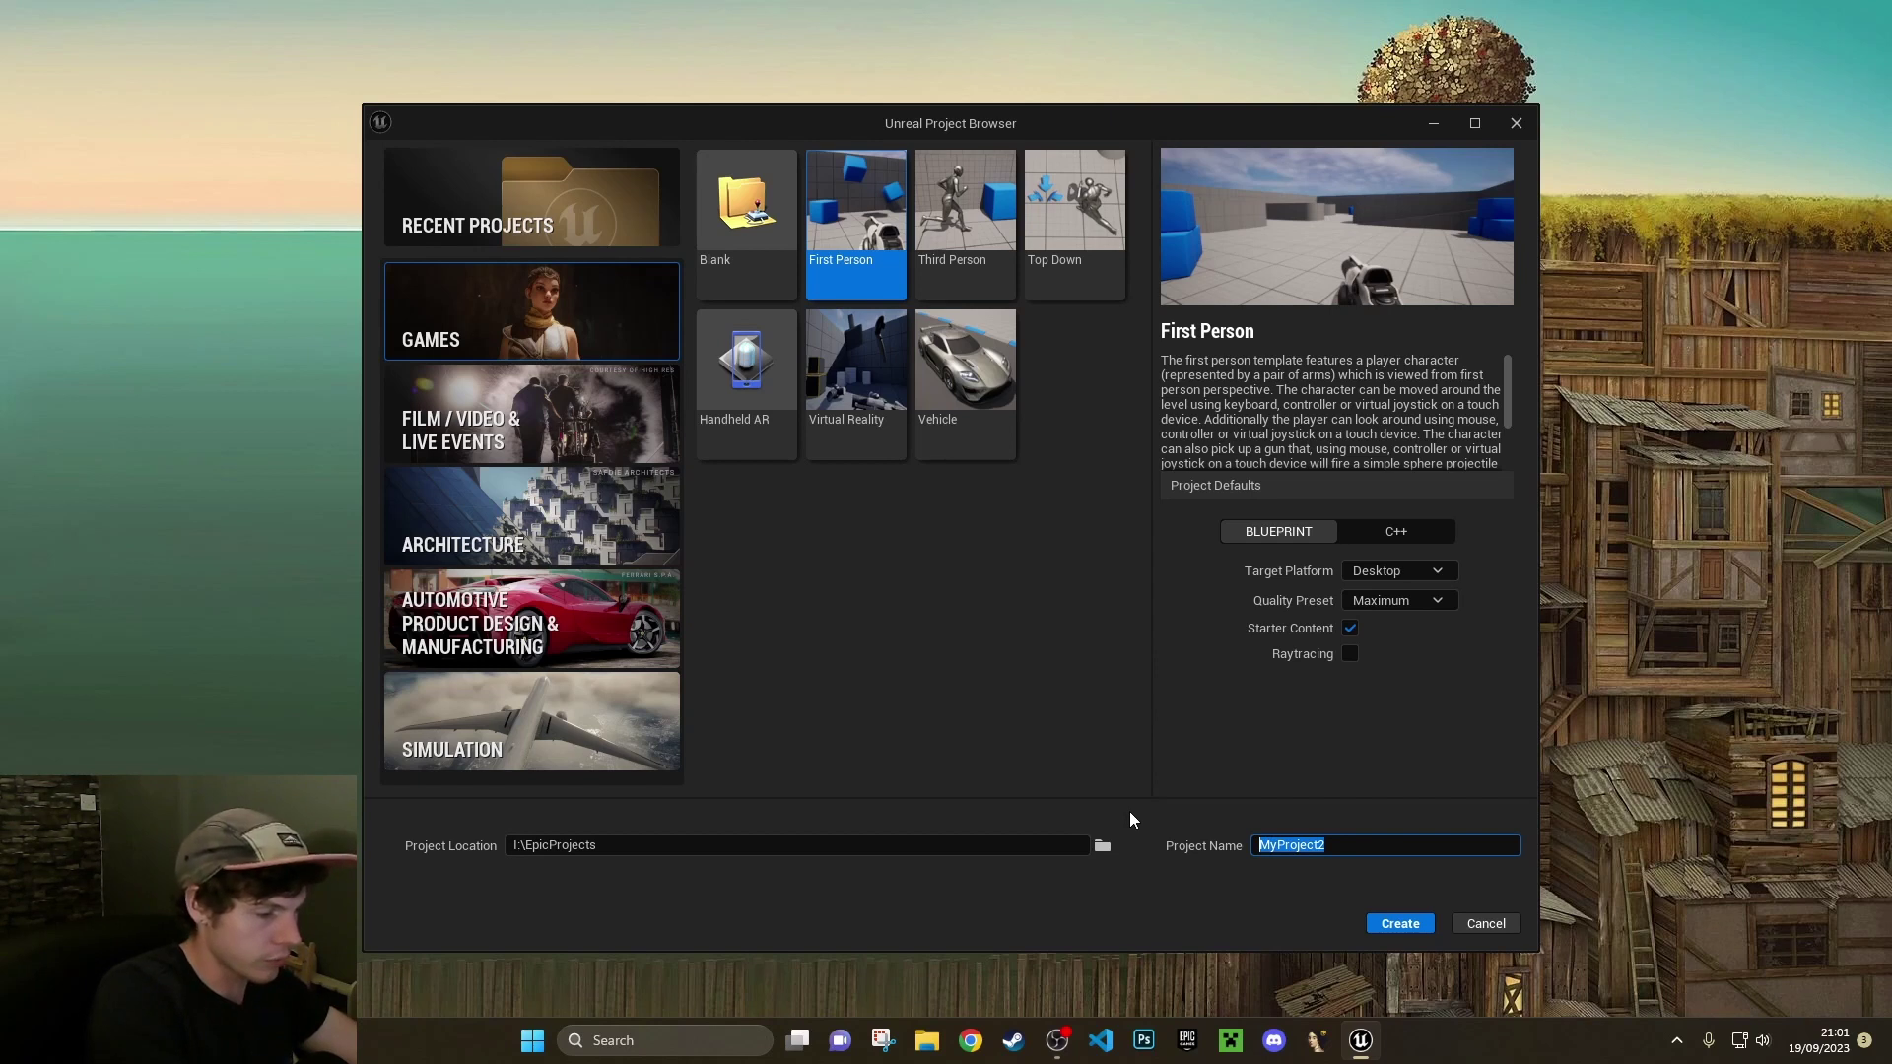
{"action": "type", "text": "Unity"}
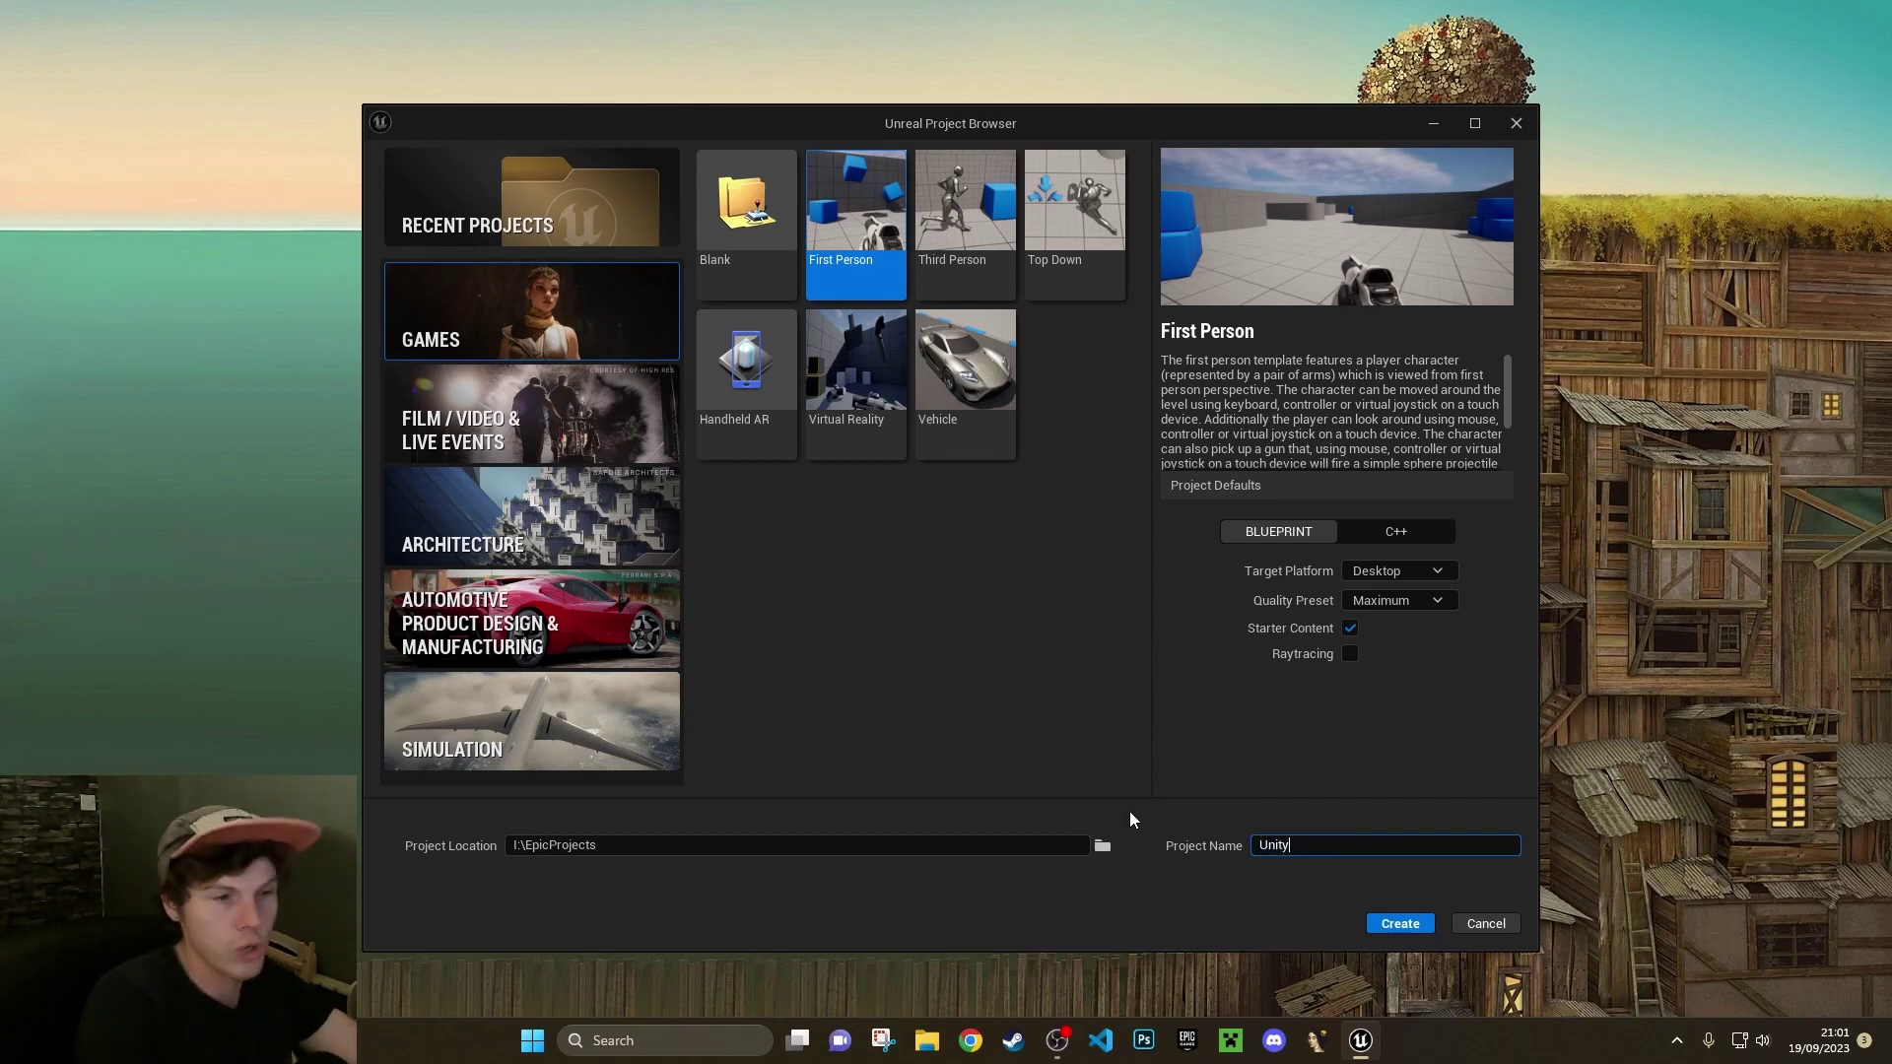
{"action": "left_click", "coordinate": [1401, 924]}
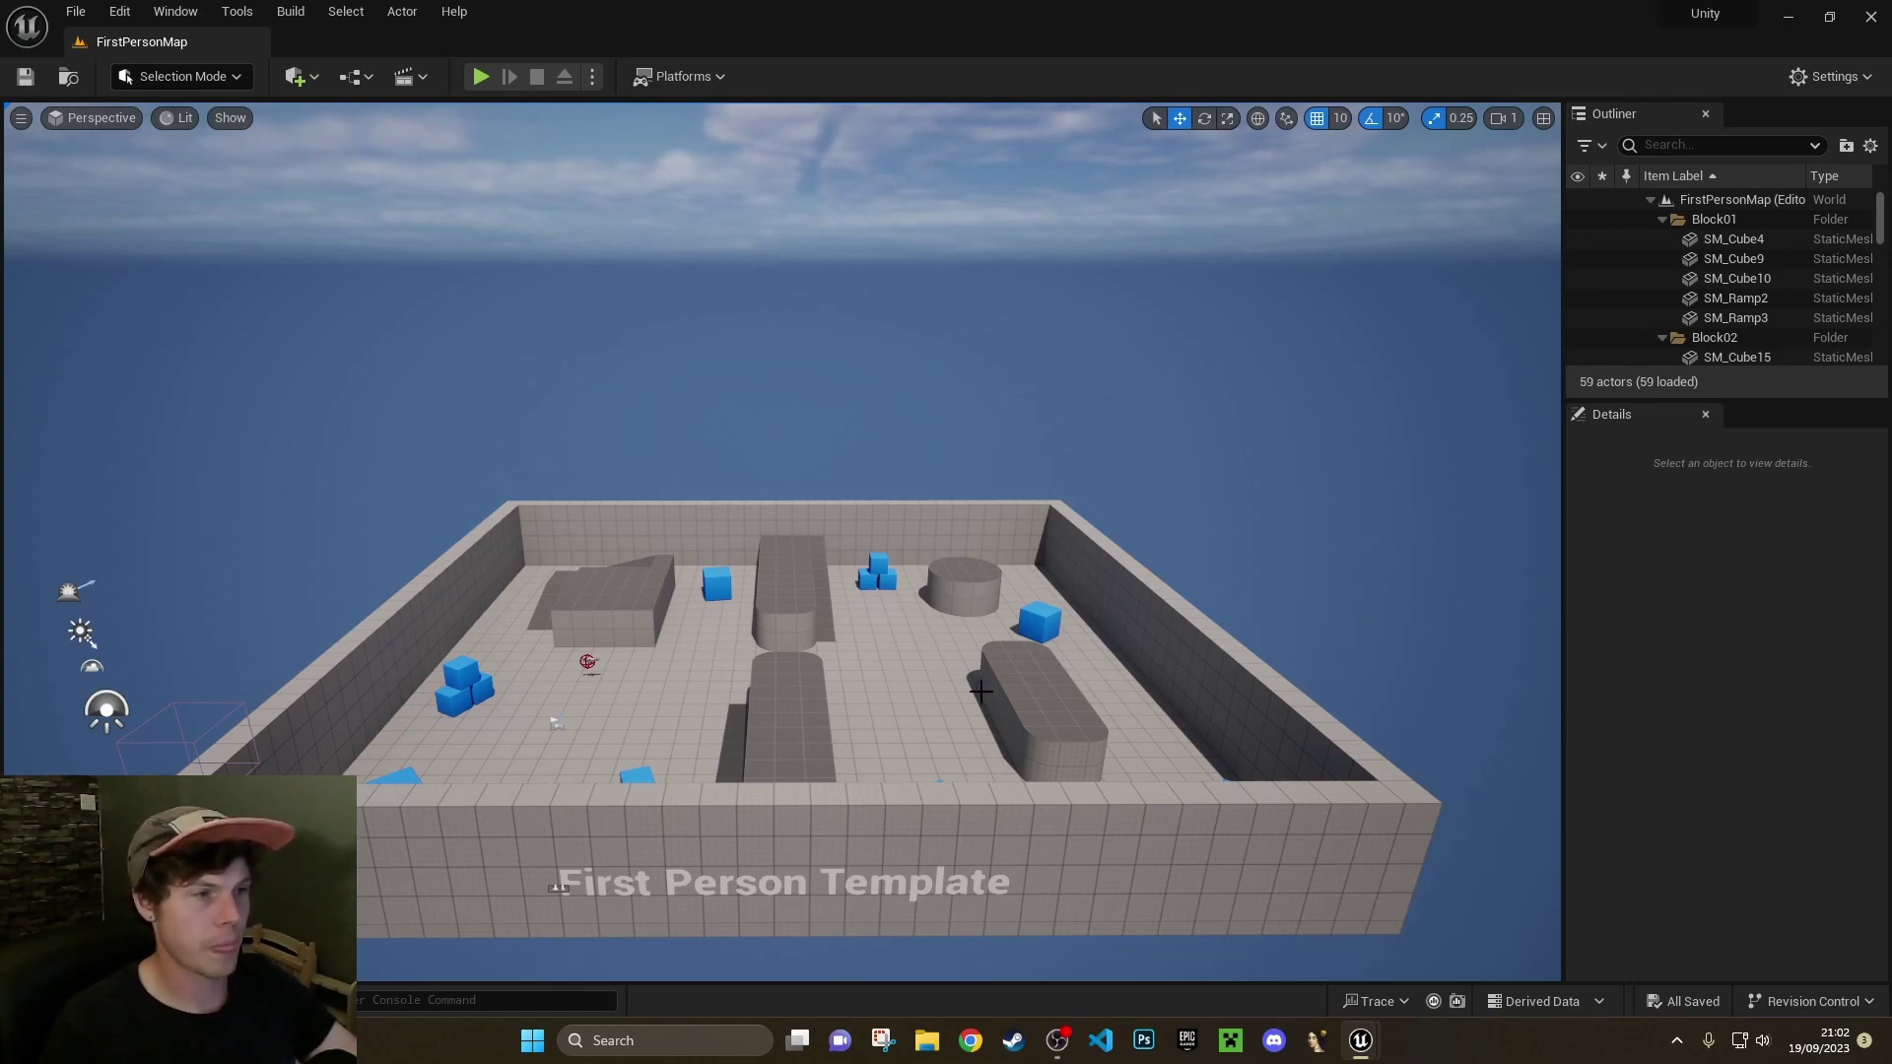
Select the block SM_Cube11 and examine the arena from inside, widening and narrowing the camera's field of view
{"action": "left_click", "coordinate": [1014, 706]}
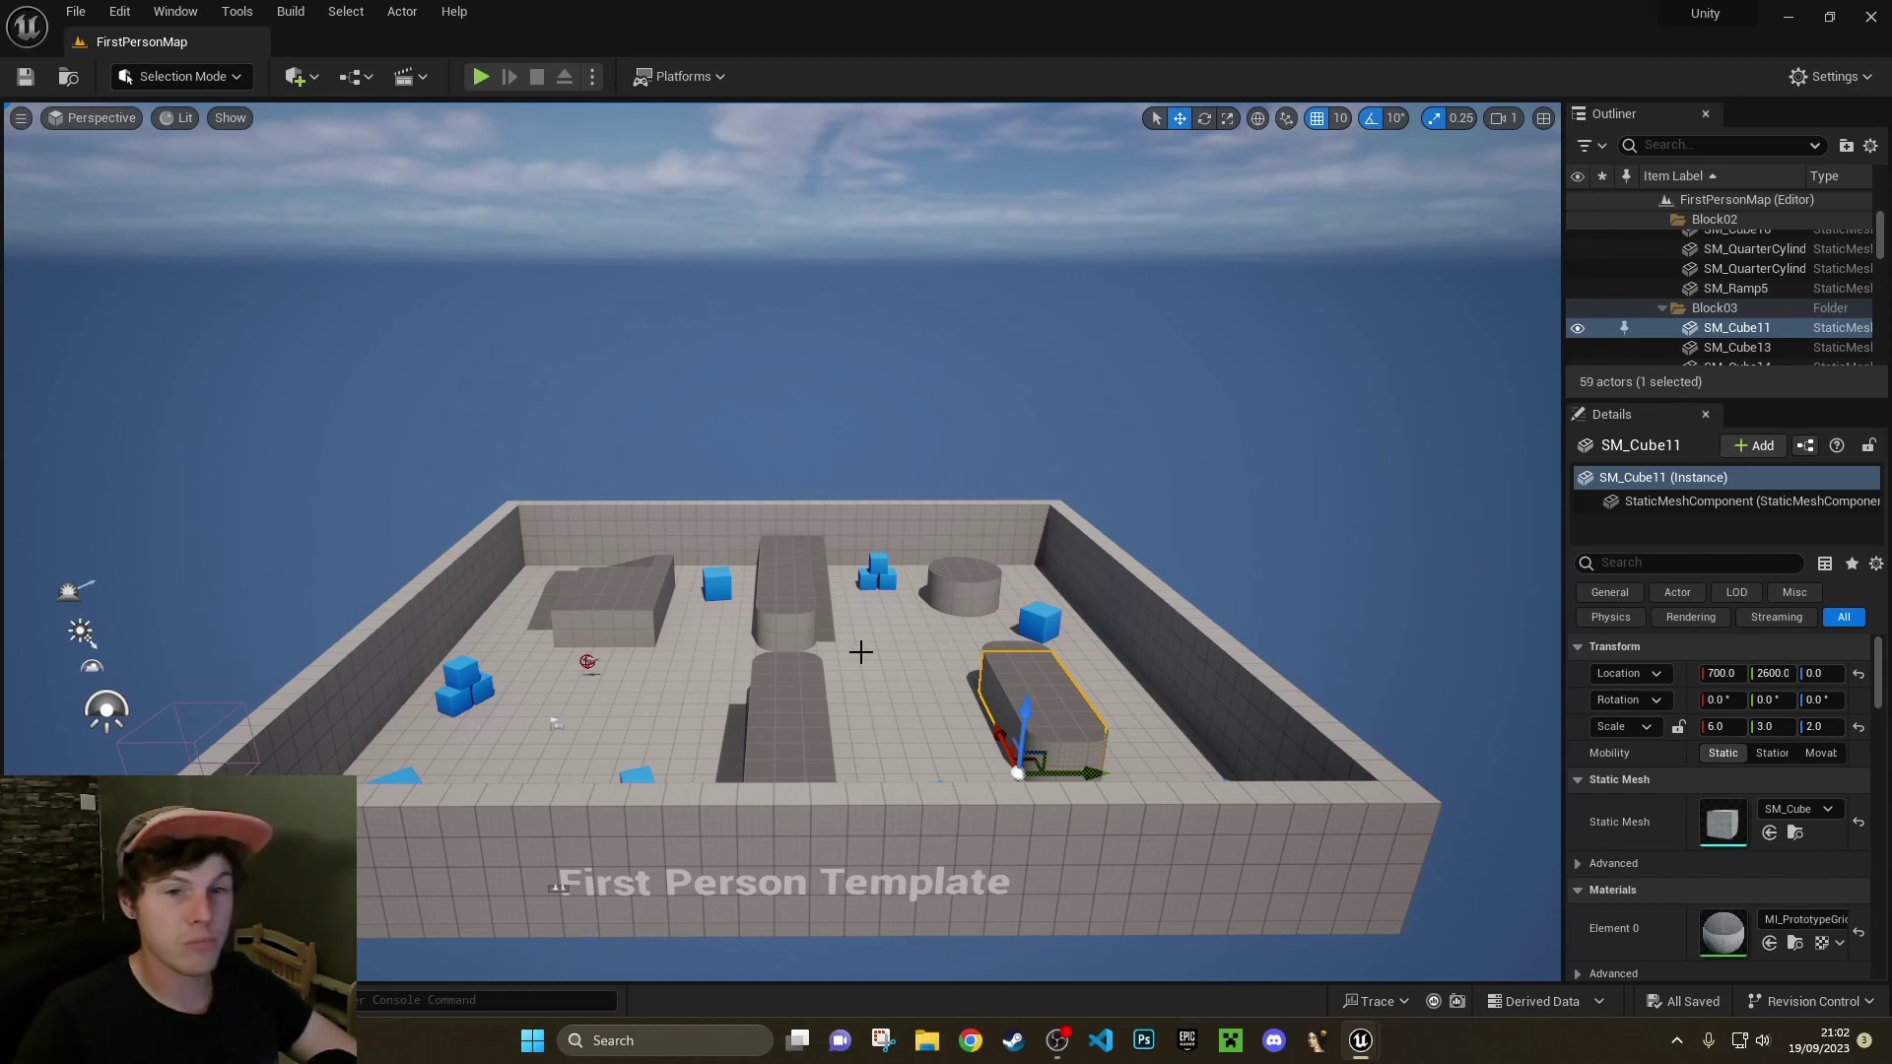
{"action": "right_click_drag", "start_coordinate": [891, 663], "coordinate": [789, 633]}
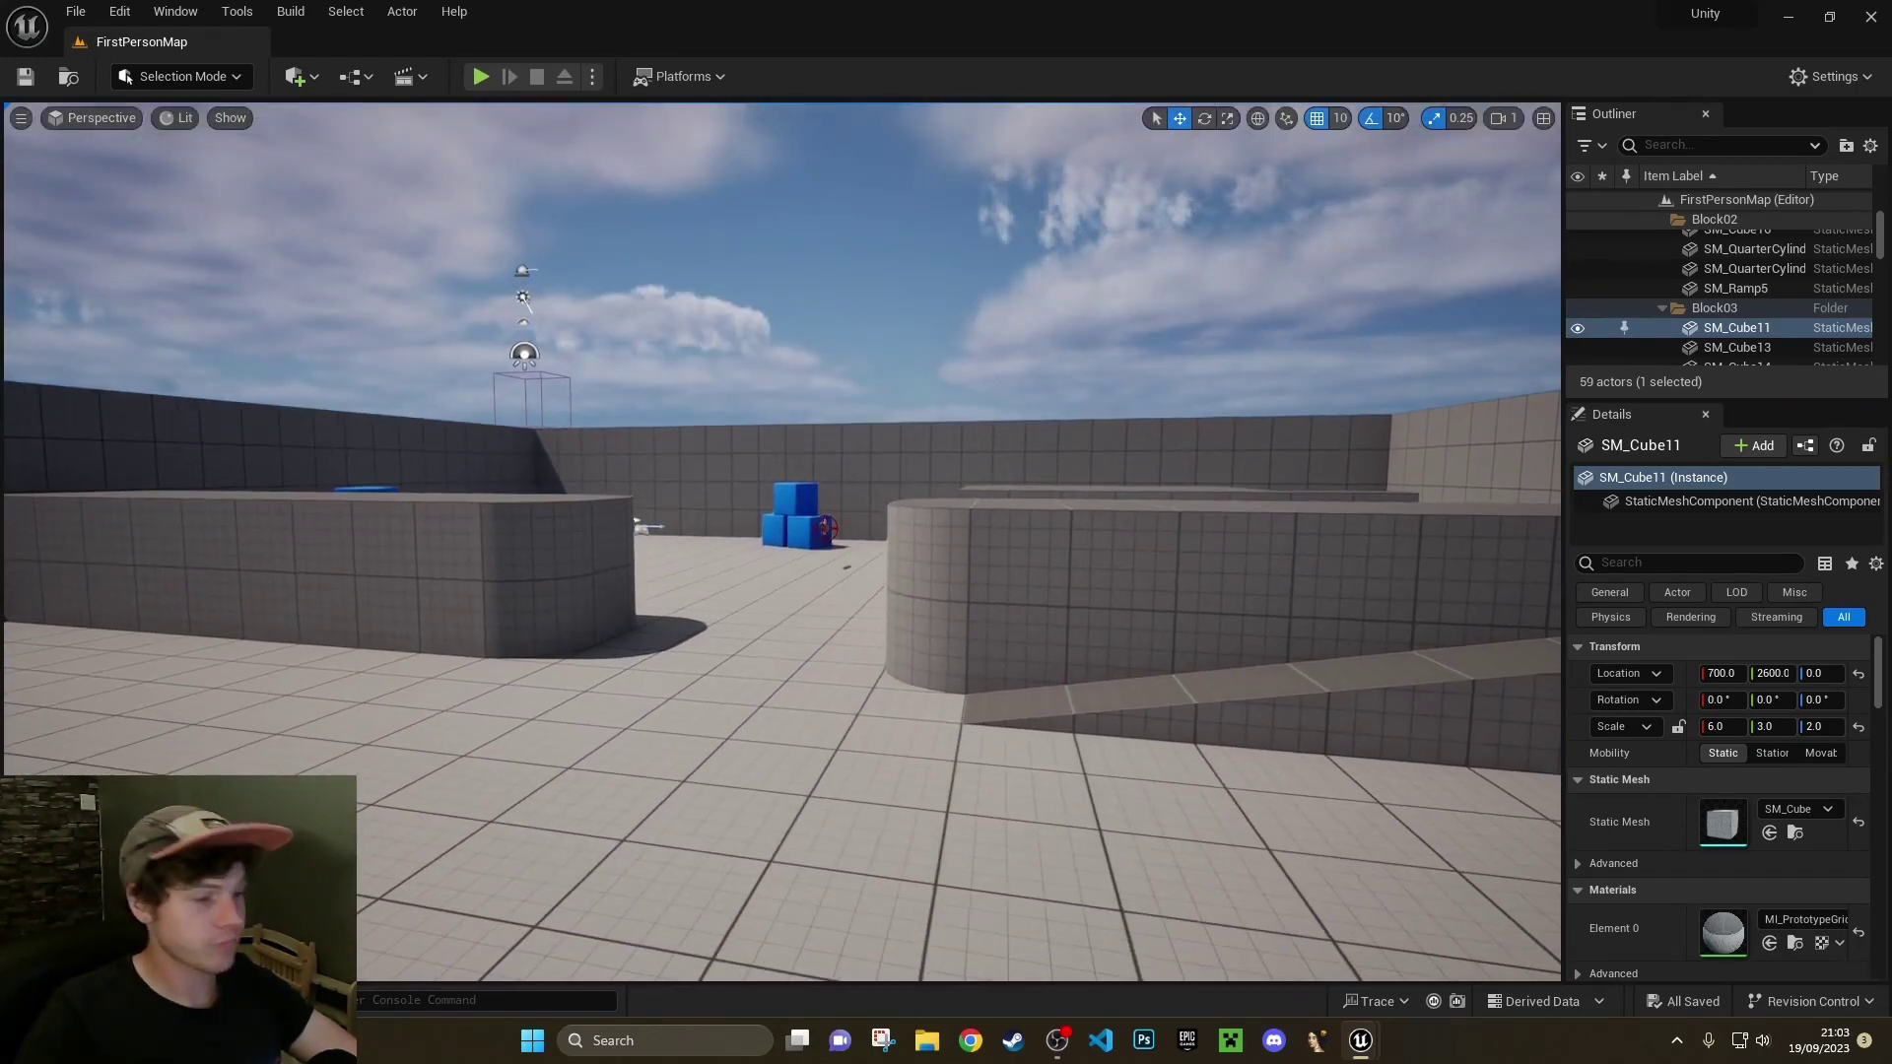
{"action": "key", "text": "z"}
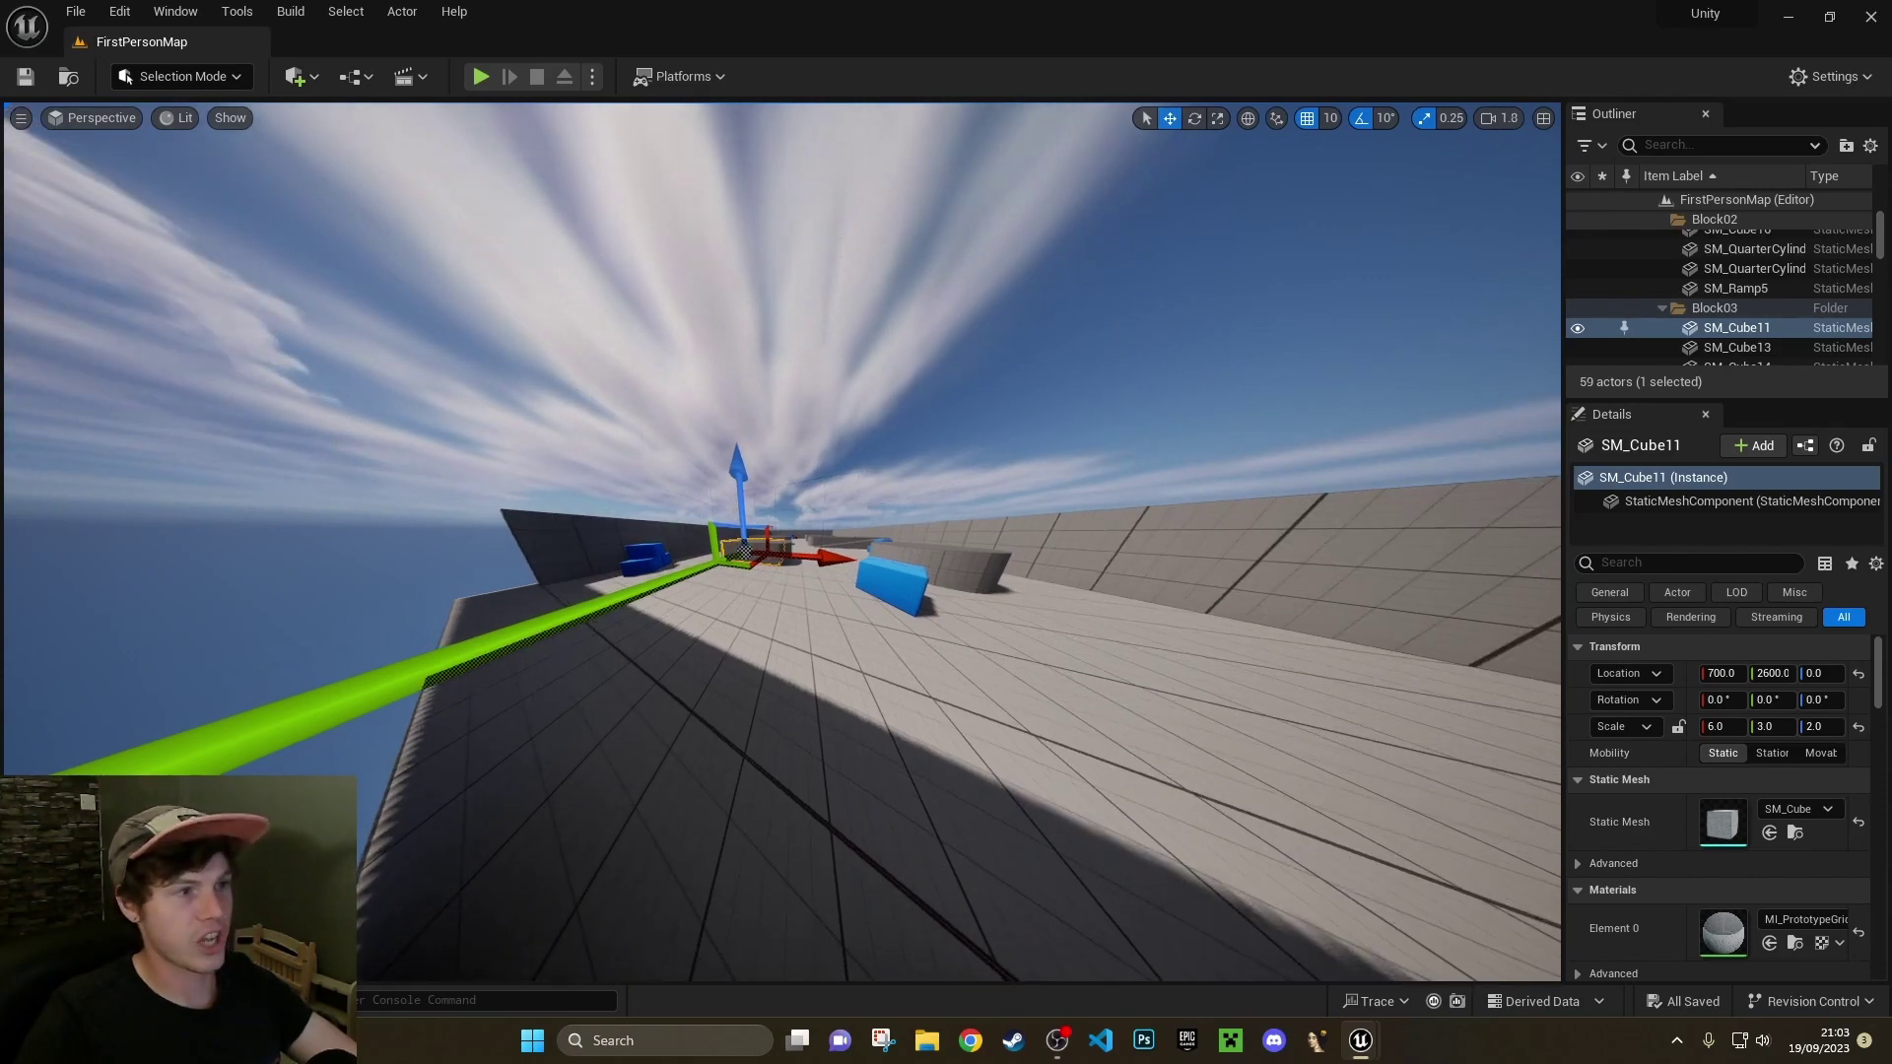
{"action": "key", "text": "c"}
{"action": "scroll", "coordinate": [783, 542], "scroll_direction": "up", "scroll_amount": 1}
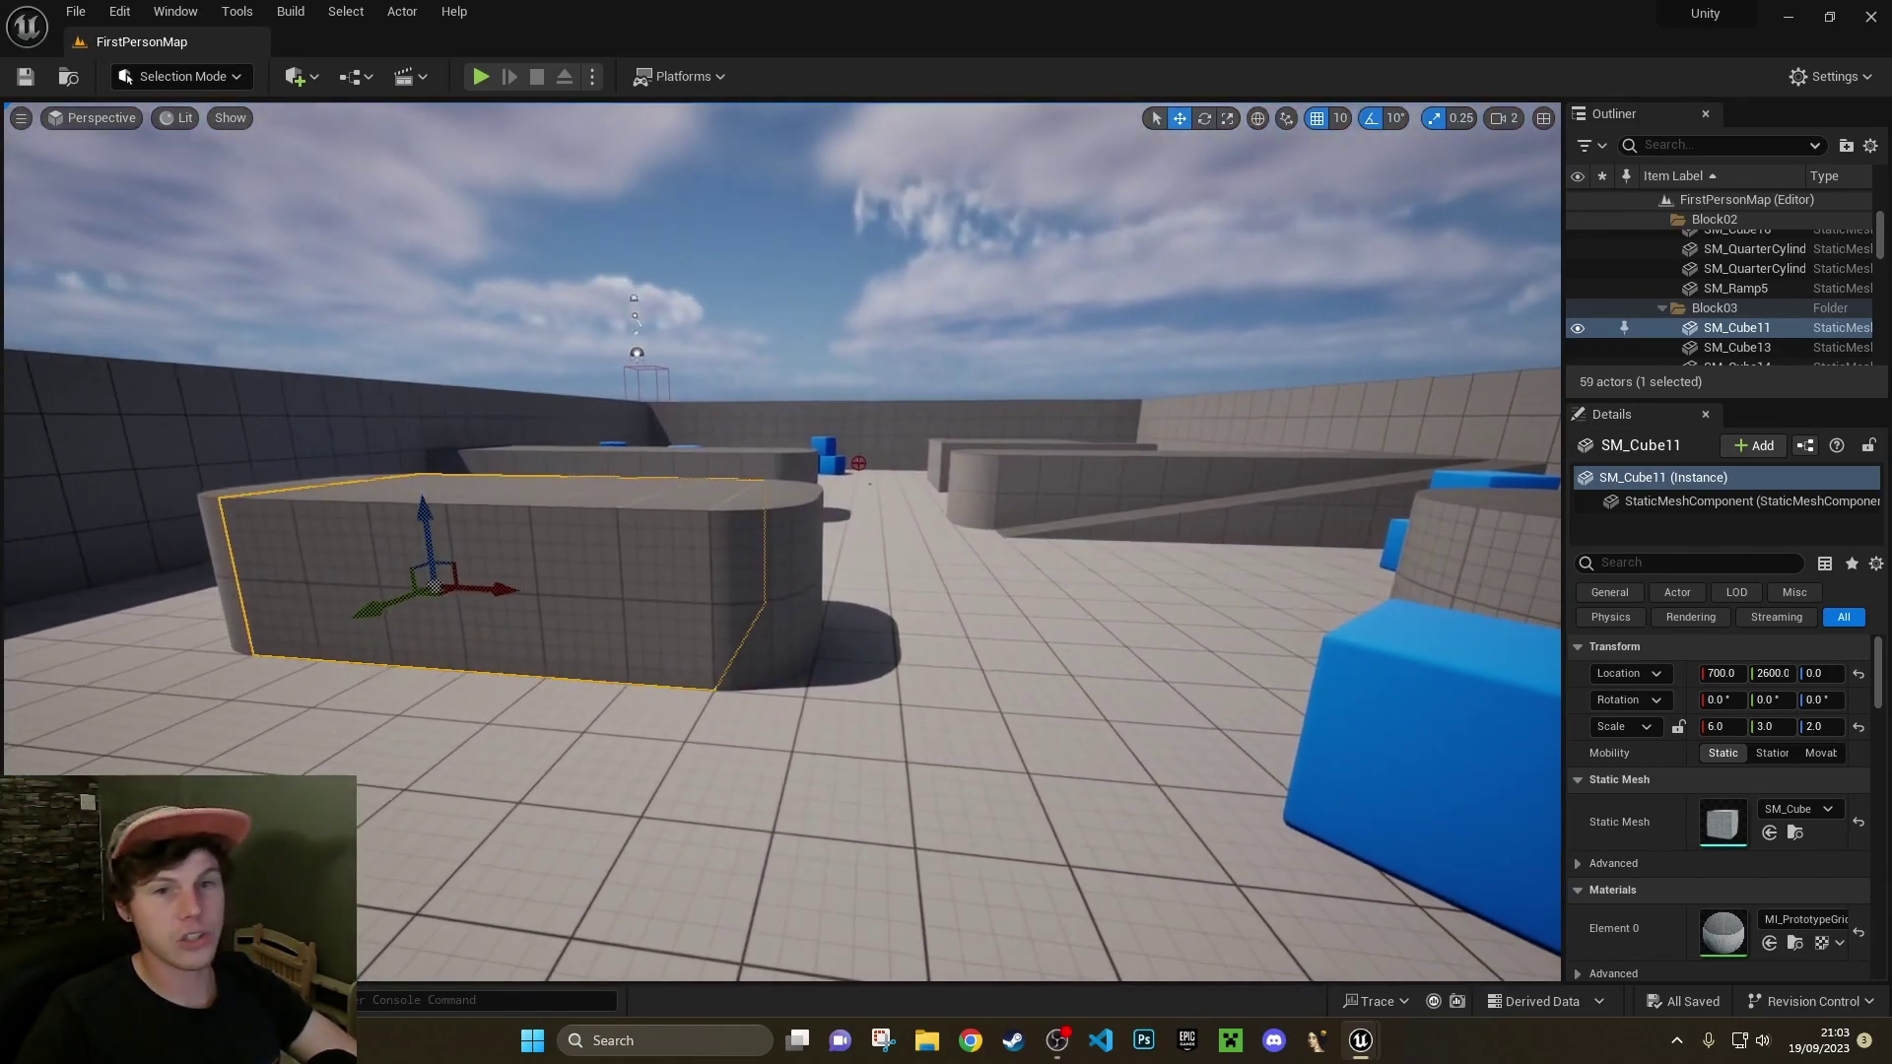
{"action": "key", "text": "z"}
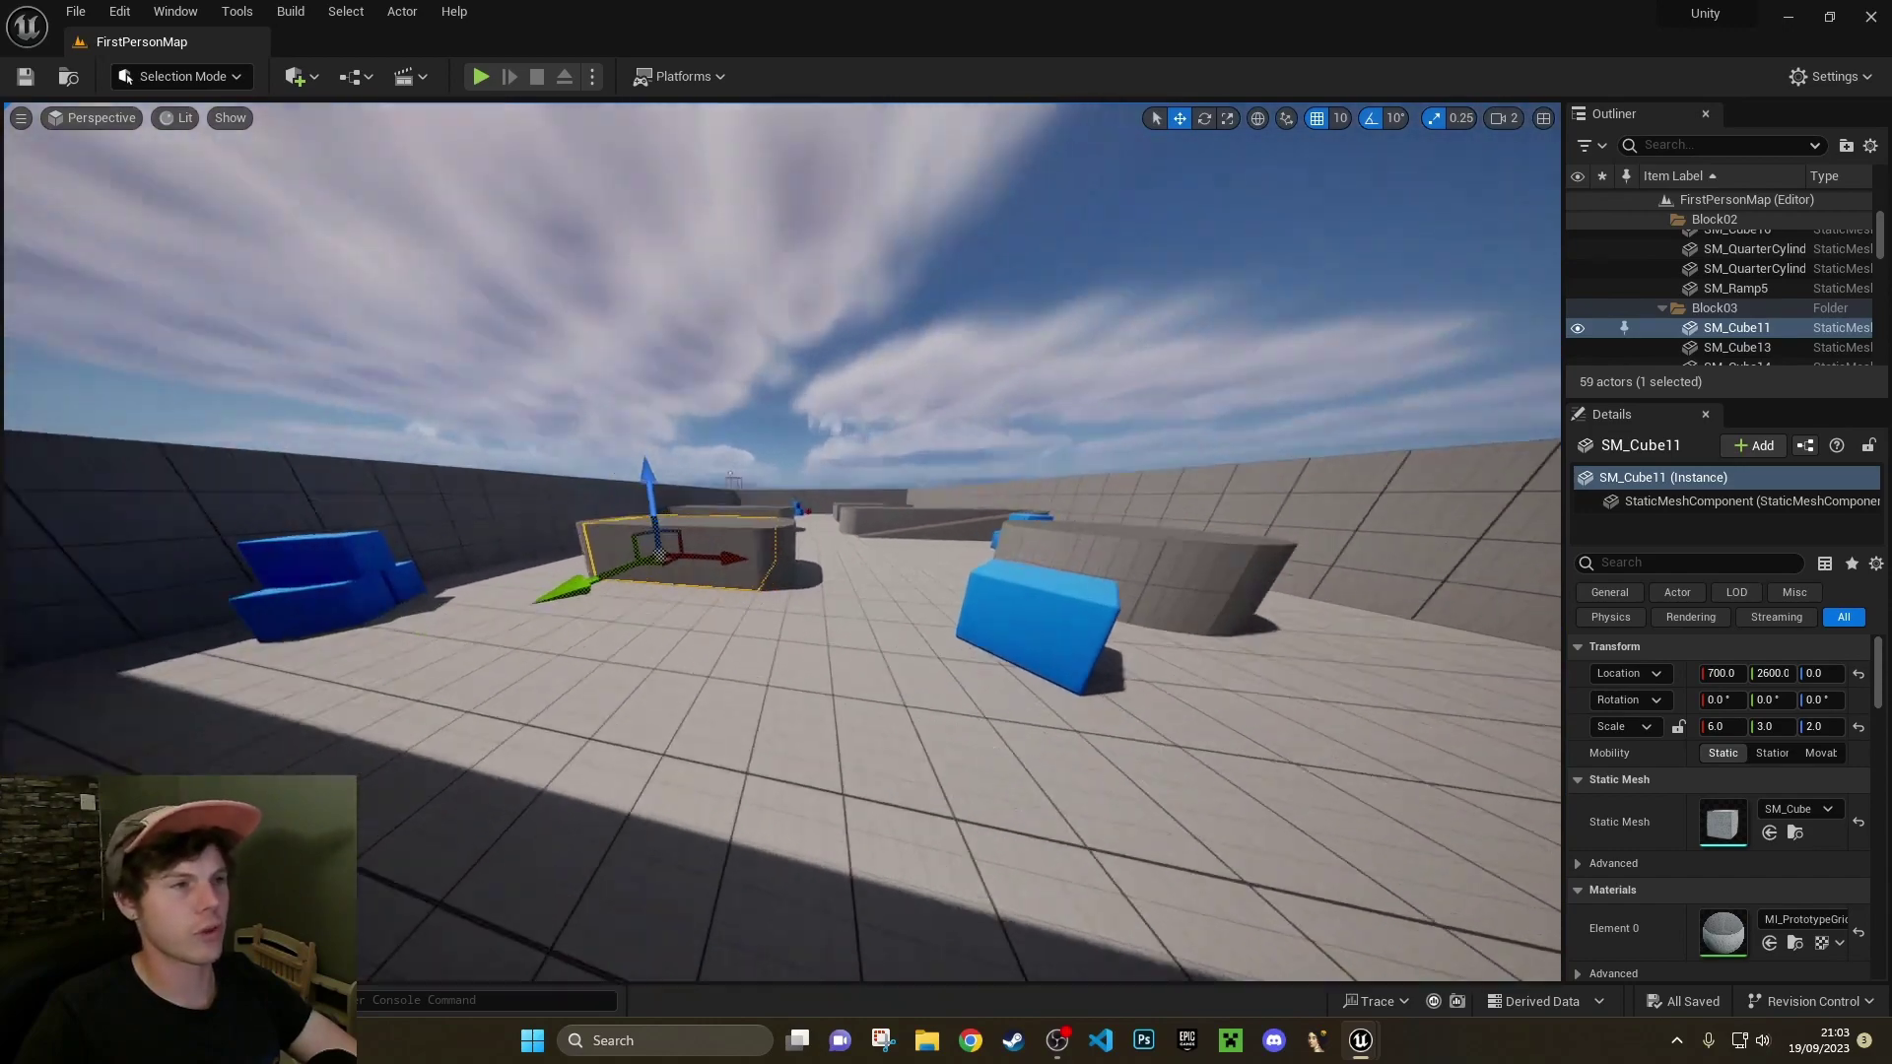
{"action": "key", "text": "c"}
{"action": "key", "text": "z"}
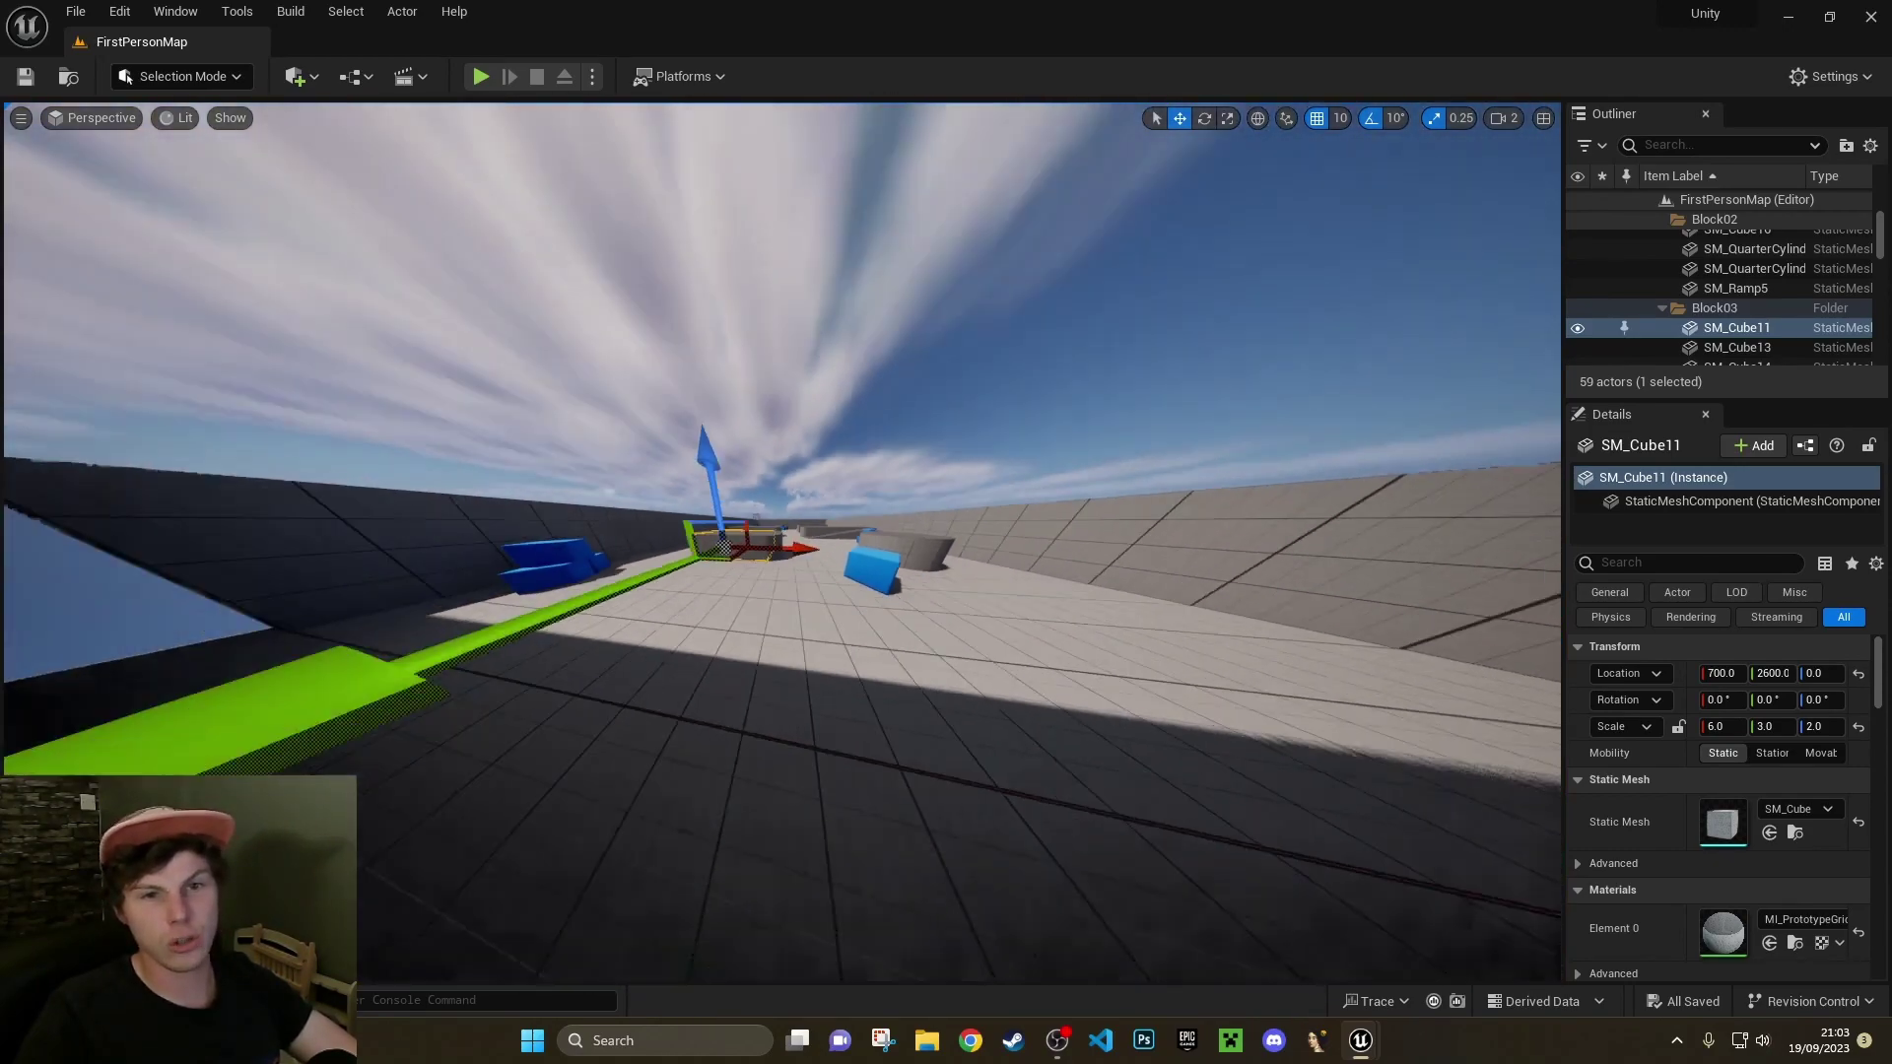
{"action": "key", "text": "c"}
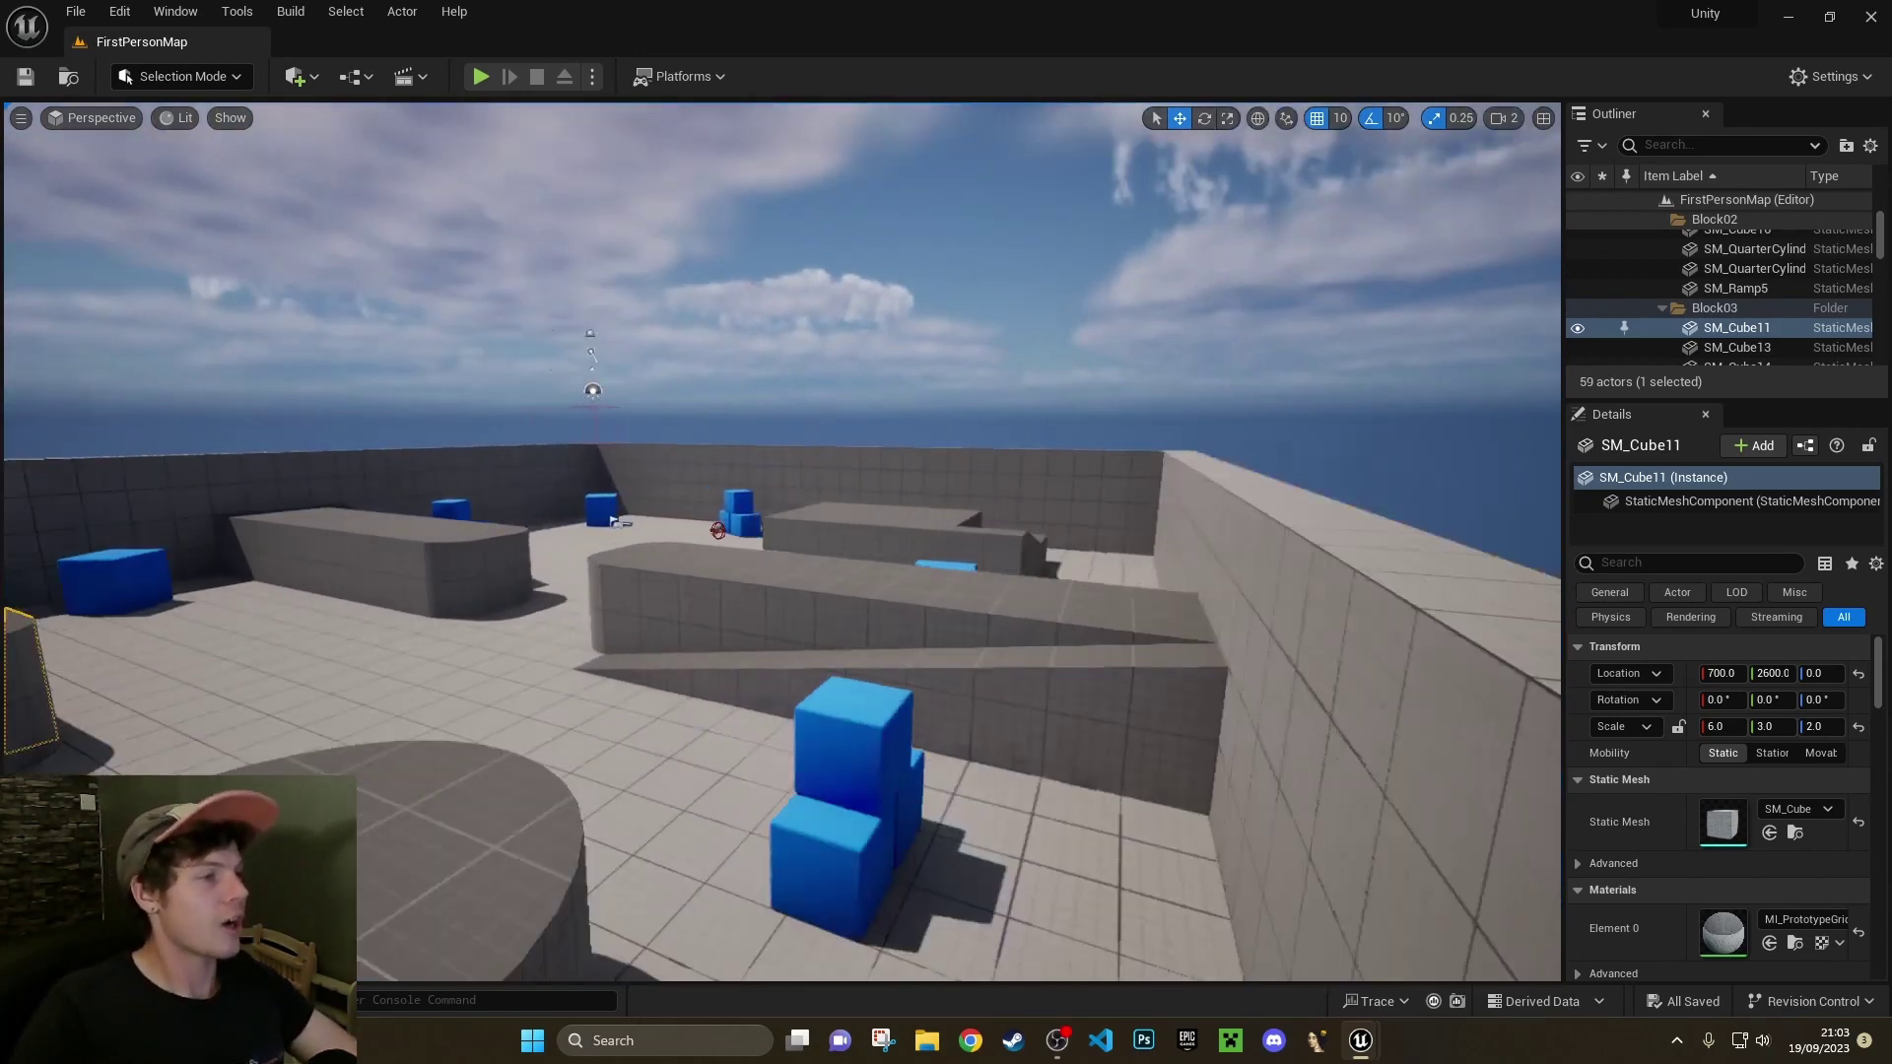
Fly the camera back and forth and out of the arena for an overview of the whole level, adjusting the camera speed
{"action": "key", "text": "a"}
{"action": "right_click_drag", "start_coordinate": [783, 542], "coordinate": [689, 550]}
{"action": "key", "text": "s"}
{"action": "key", "text": "w"}
{"action": "key", "text": "s"}
{"action": "key", "text": "w"}
{"action": "key", "text": "s"}
{"action": "key", "text": "w"}
{"action": "key", "text": "s"}
{"action": "key", "text": "w"}
{"action": "key", "text": "s"}
{"action": "key", "text": "s"}
{"action": "scroll", "coordinate": [719, 554], "scroll_direction": "down", "scroll_amount": 2}
{"action": "scroll", "coordinate": [690, 550], "scroll_direction": "down", "scroll_amount": 2}
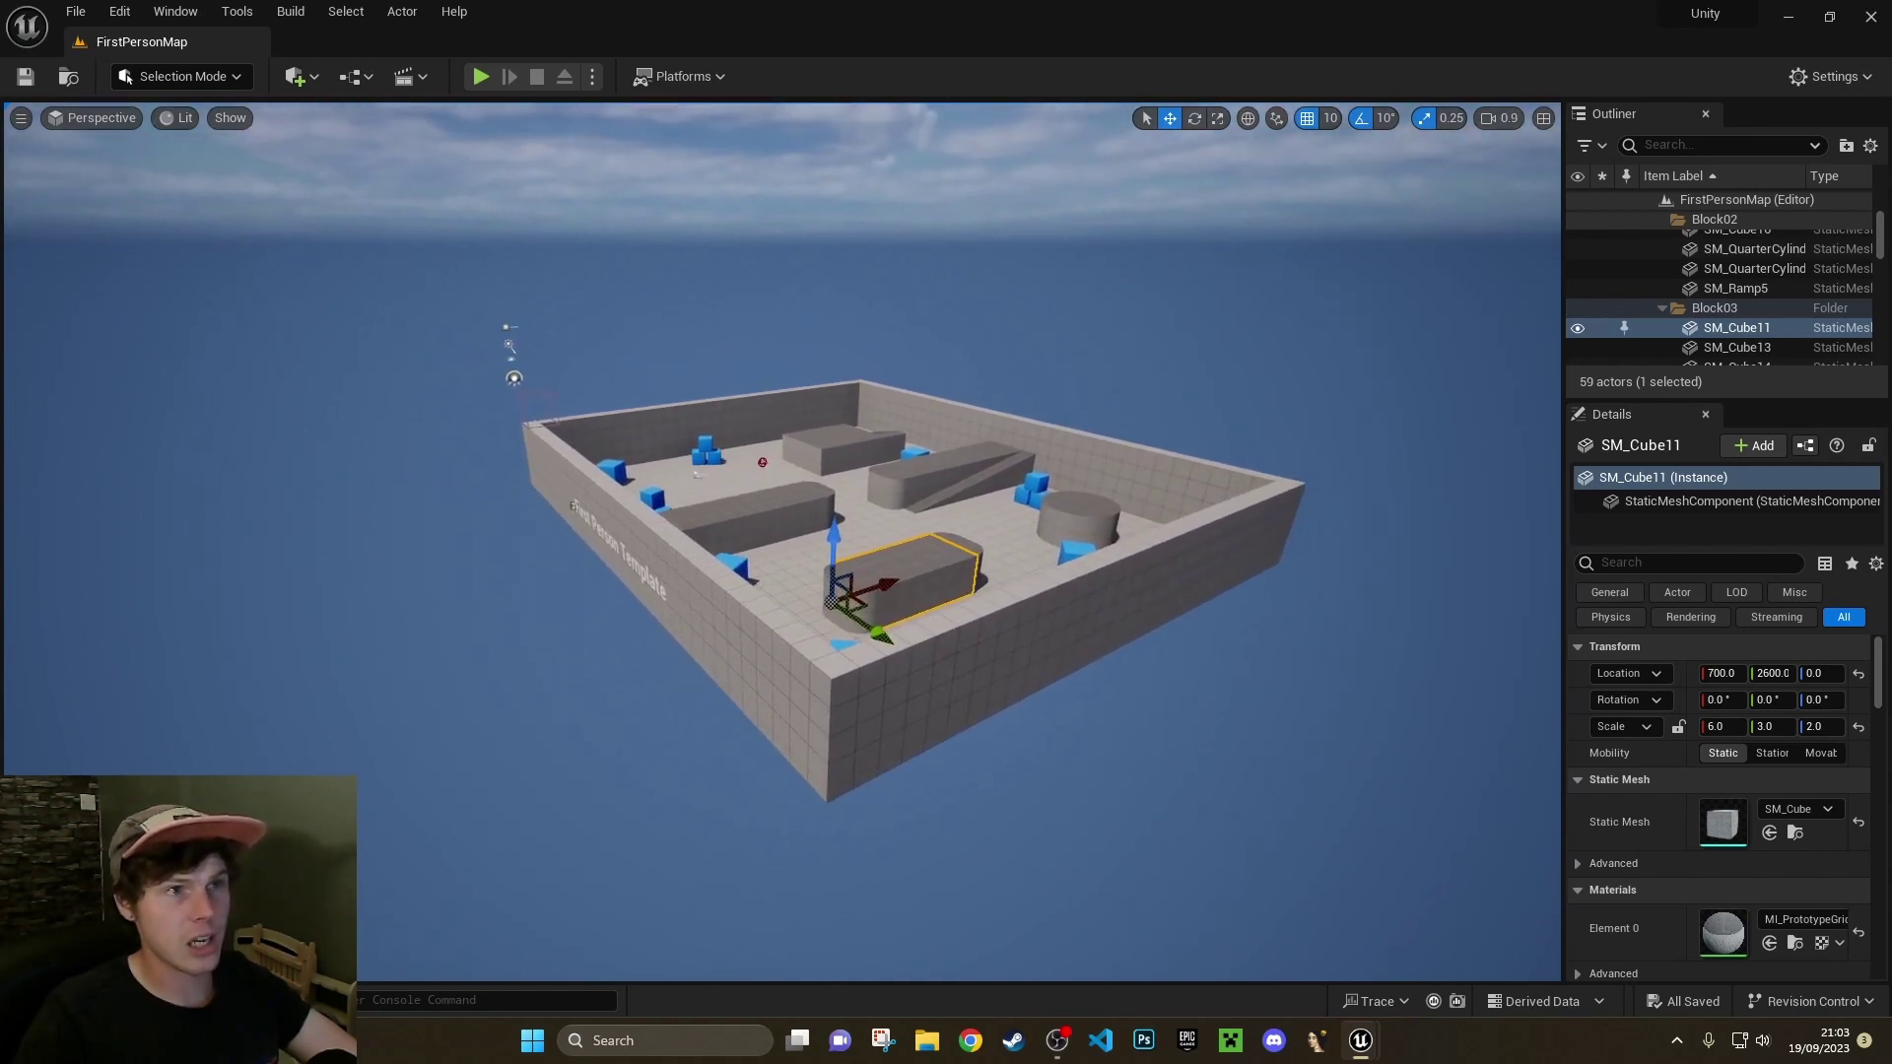
{"action": "scroll", "coordinate": [690, 550], "scroll_direction": "up", "scroll_amount": 2}
{"action": "right_click_drag", "start_coordinate": [690, 550], "coordinate": [1085, 532]}
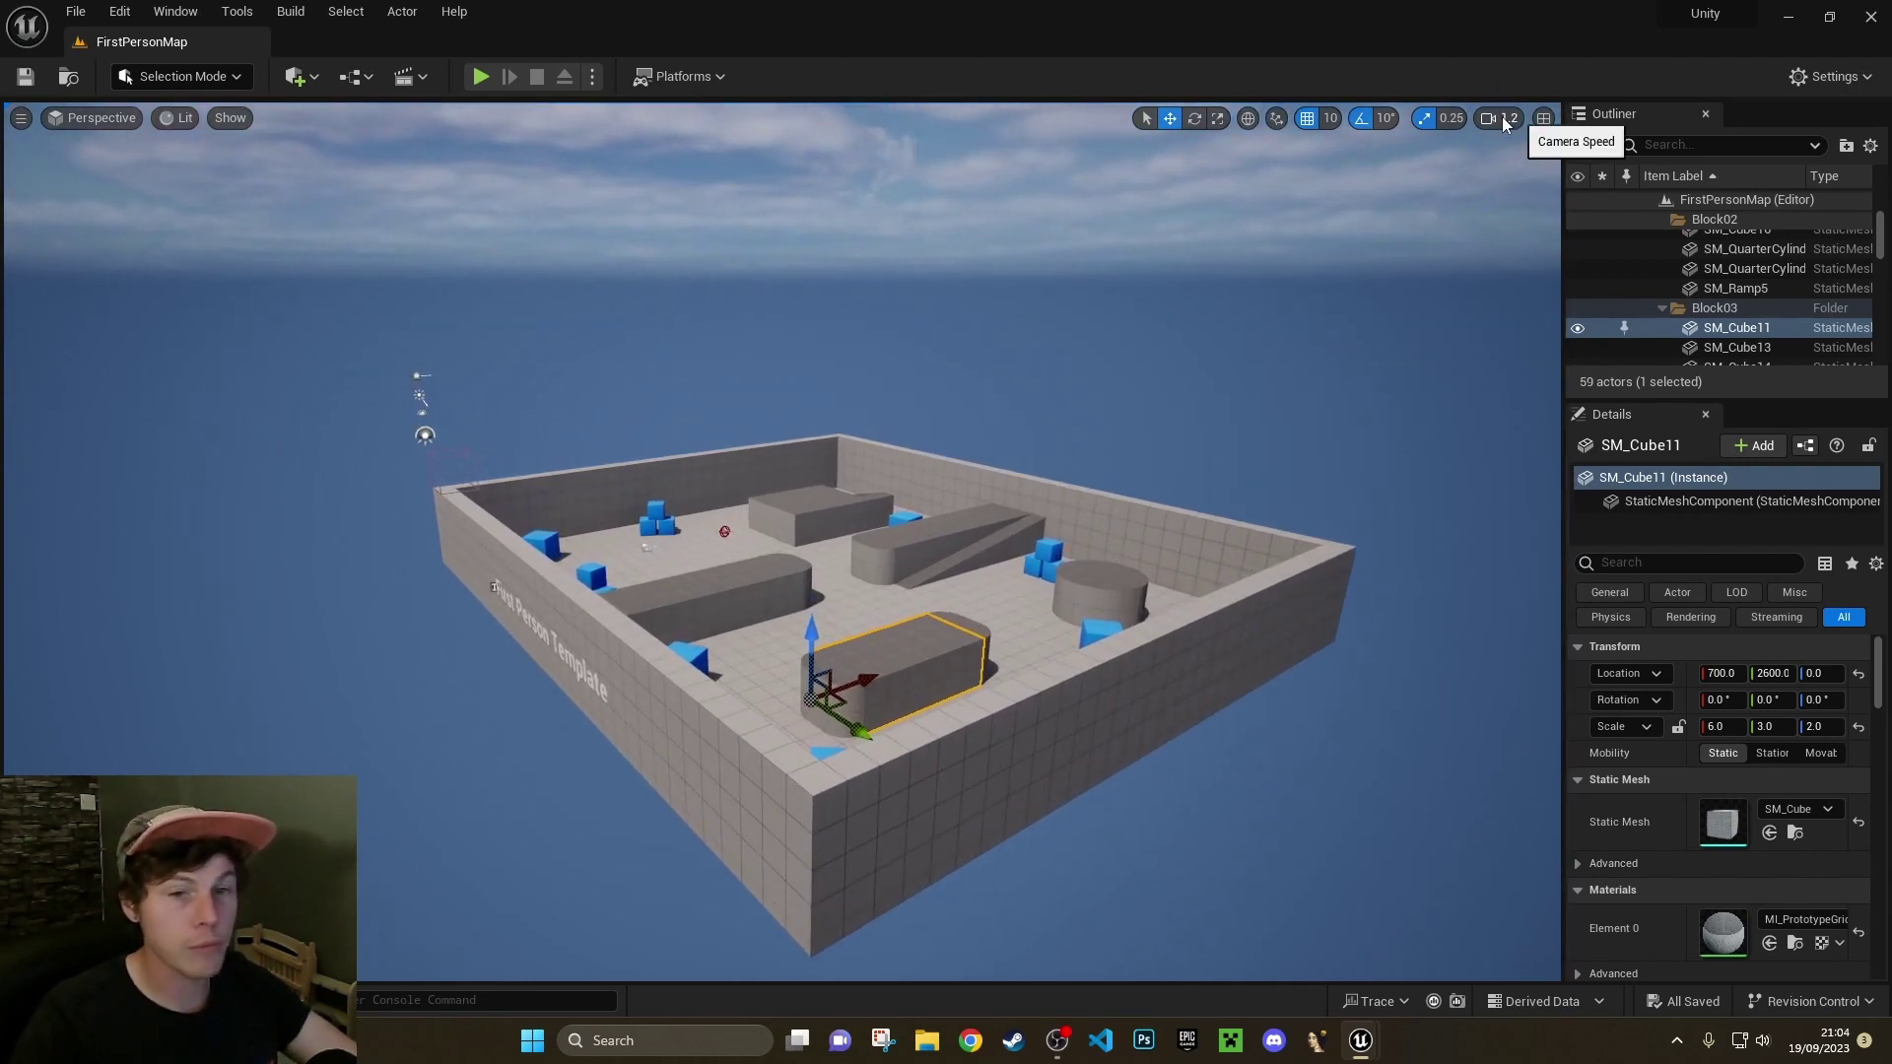
Fly back into the arena to examine its ramps and blocks at varying camera speeds
{"action": "mouse_move", "coordinate": [1033, 610]}
{"action": "right_mouse_down"}
{"action": "mouse_move", "coordinate": [1022, 628]}
{"action": "mouse_move", "coordinate": [1027, 610]}
{"action": "right_mouse_up"}
{"action": "scroll", "coordinate": [1022, 628], "scroll_direction": "down", "scroll_amount": 3}
{"action": "scroll", "coordinate": [1027, 627], "scroll_direction": "up", "scroll_amount": 5}
{"action": "key", "text": "w"}
{"action": "key", "text": "s"}
{"action": "key", "text": "w"}
{"action": "key", "text": "s"}
{"action": "key", "text": "w"}
{"action": "key", "text": "s"}
{"action": "key", "text": "w"}
{"action": "scroll", "coordinate": [1027, 611], "scroll_direction": "down", "scroll_amount": 3}
{"action": "scroll", "coordinate": [1027, 611], "scroll_direction": "down", "scroll_amount": 2}
{"action": "scroll", "coordinate": [1027, 611], "scroll_direction": "up", "scroll_amount": 4}
{"action": "key", "text": "w"}
{"action": "key", "text": "w"}
{"action": "scroll", "coordinate": [1027, 611], "scroll_direction": "up", "scroll_amount": 3}
{"action": "scroll", "coordinate": [1027, 611], "scroll_direction": "down", "scroll_amount": 2}
{"action": "scroll", "coordinate": [1026, 611], "scroll_direction": "down", "scroll_amount": 1}
{"action": "key", "text": "w"}
{"action": "scroll", "coordinate": [1027, 611], "scroll_direction": "down", "scroll_amount": 2}
{"action": "key", "text": "w"}
{"action": "scroll", "coordinate": [1027, 611], "scroll_direction": "up", "scroll_amount": 3}
{"action": "key", "text": "w"}
{"action": "scroll", "coordinate": [1027, 611], "scroll_direction": "up", "scroll_amount": 3}
{"action": "key", "text": "s"}
{"action": "key", "text": "w"}
{"action": "key", "text": "s"}
{"action": "scroll", "coordinate": [1027, 611], "scroll_direction": "down", "scroll_amount": 3}
{"action": "key", "text": "w"}
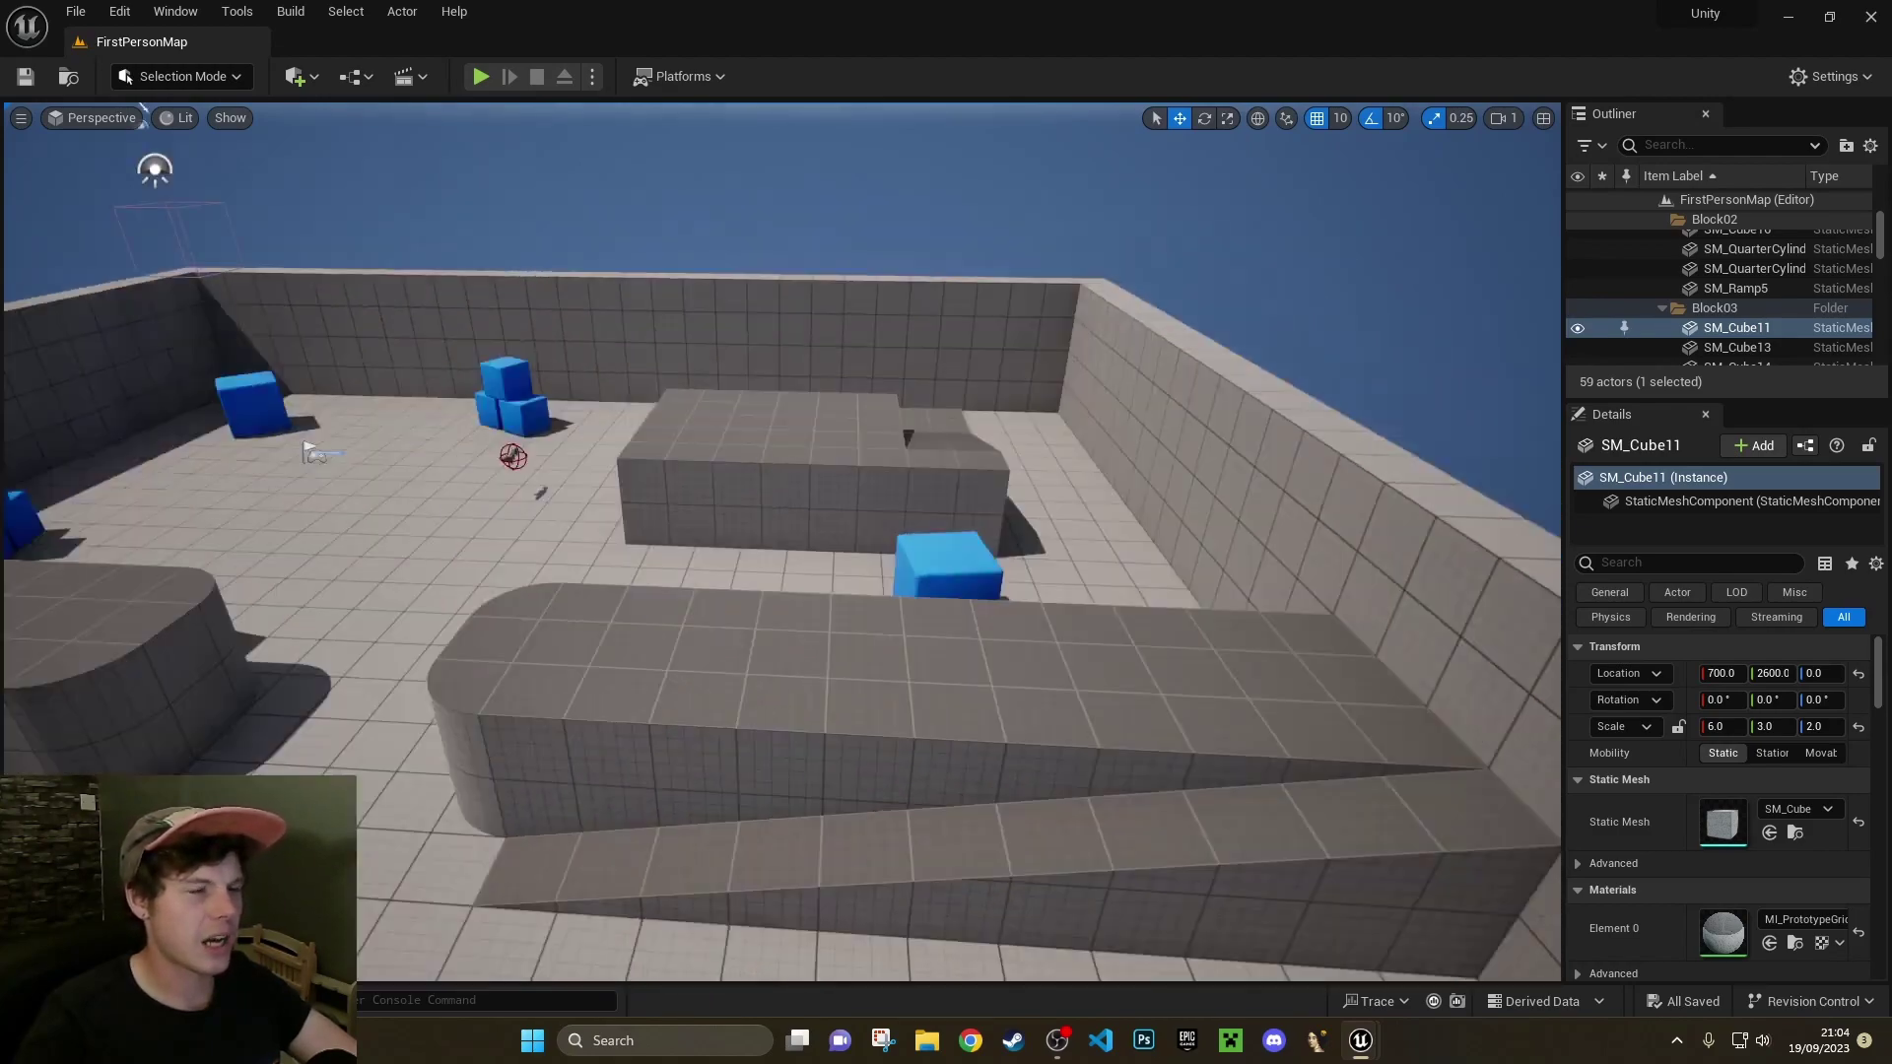
Fly the camera around the arena to examine its walls, ramps and blocks from low and high viewpoints
{"action": "right_click_drag", "start_coordinate": [1026, 611], "coordinate": [1027, 611]}
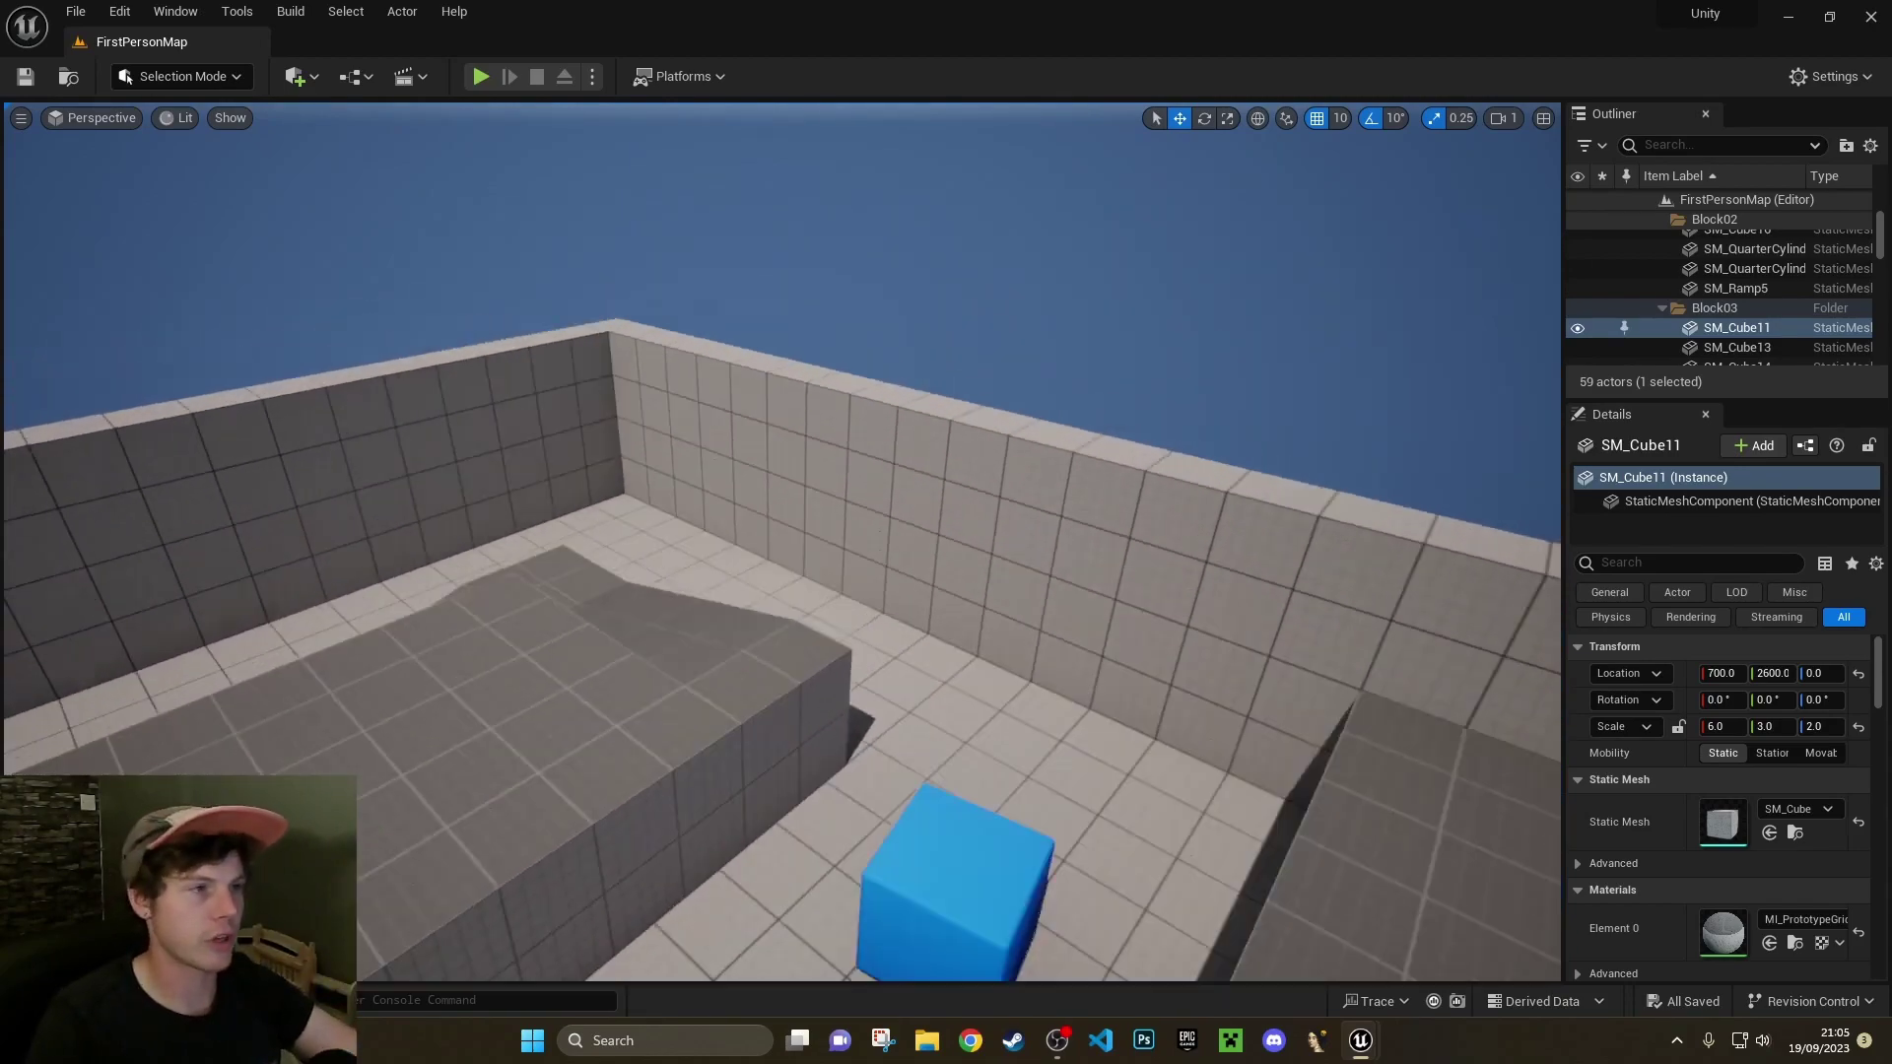
{"action": "right_click_drag", "start_coordinate": [1027, 611], "coordinate": [976, 680]}
{"action": "right_click_drag", "start_coordinate": [925, 555], "coordinate": [925, 555]}
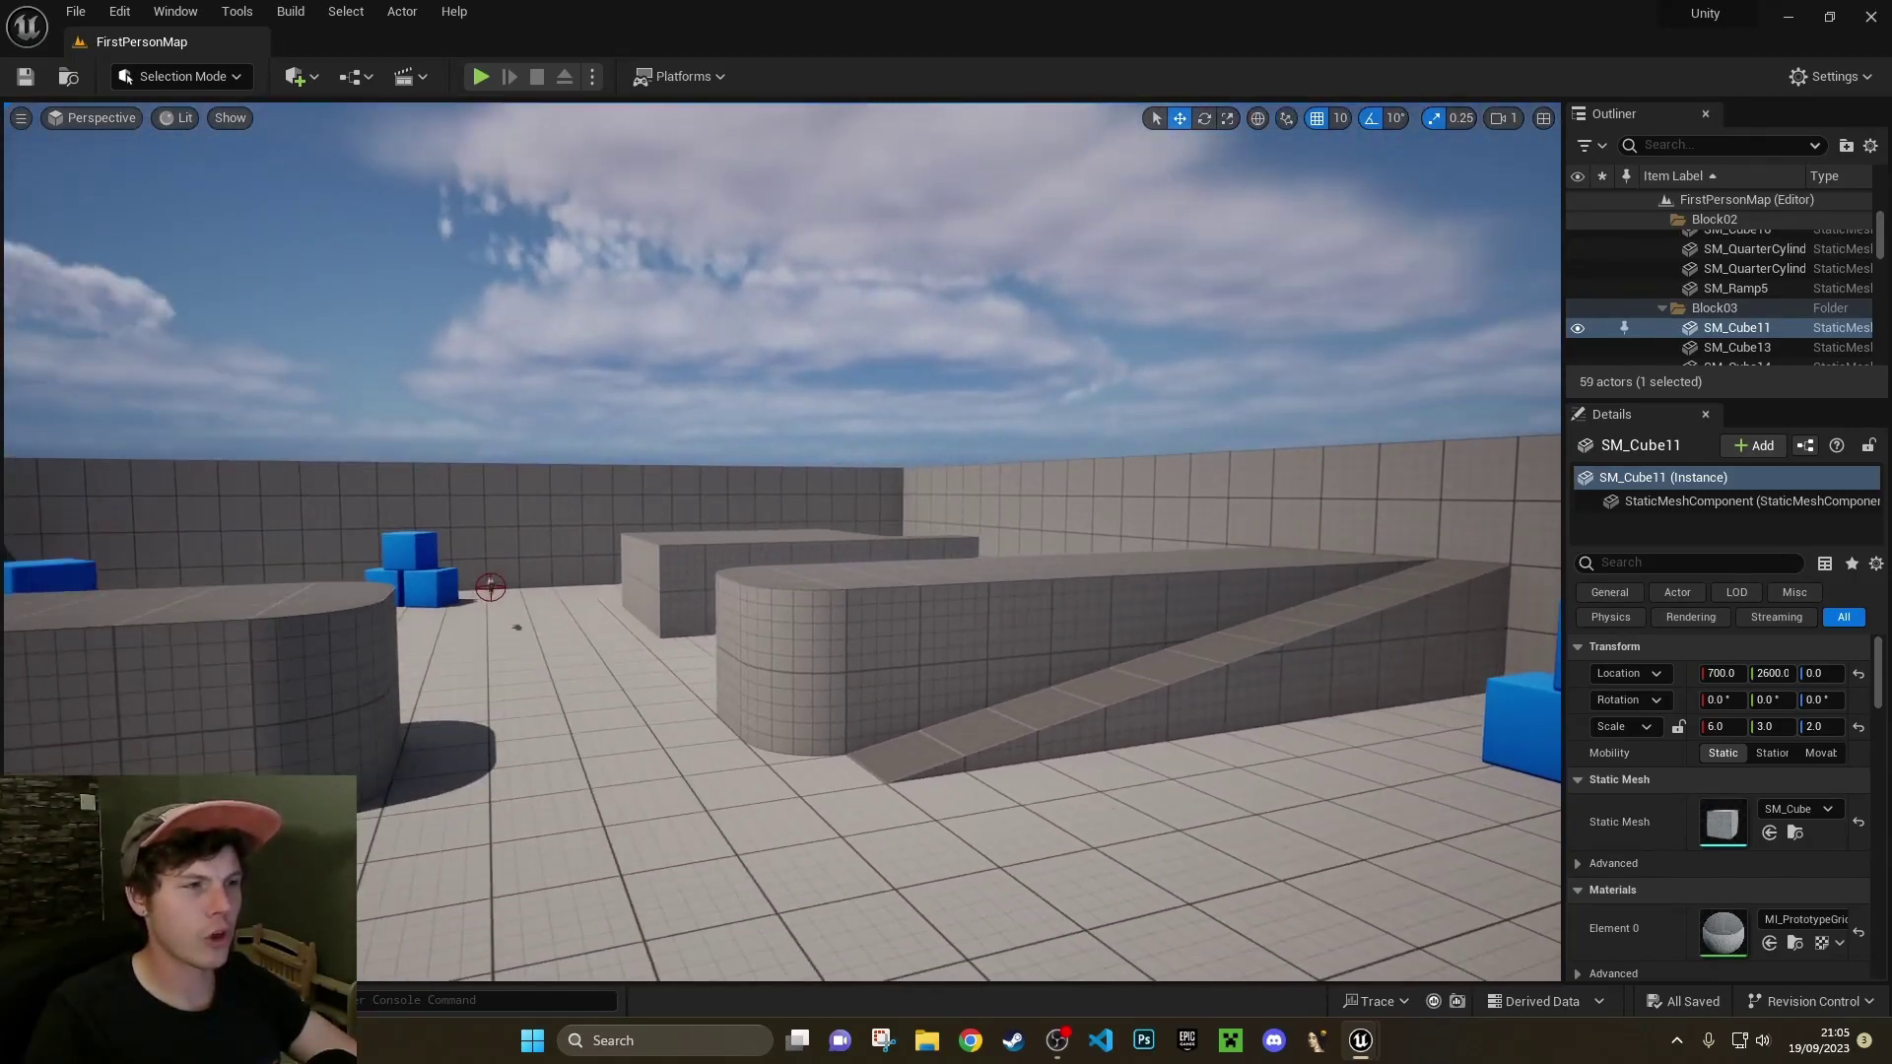
{"action": "right_click_drag", "start_coordinate": [779, 505], "coordinate": [740, 513]}
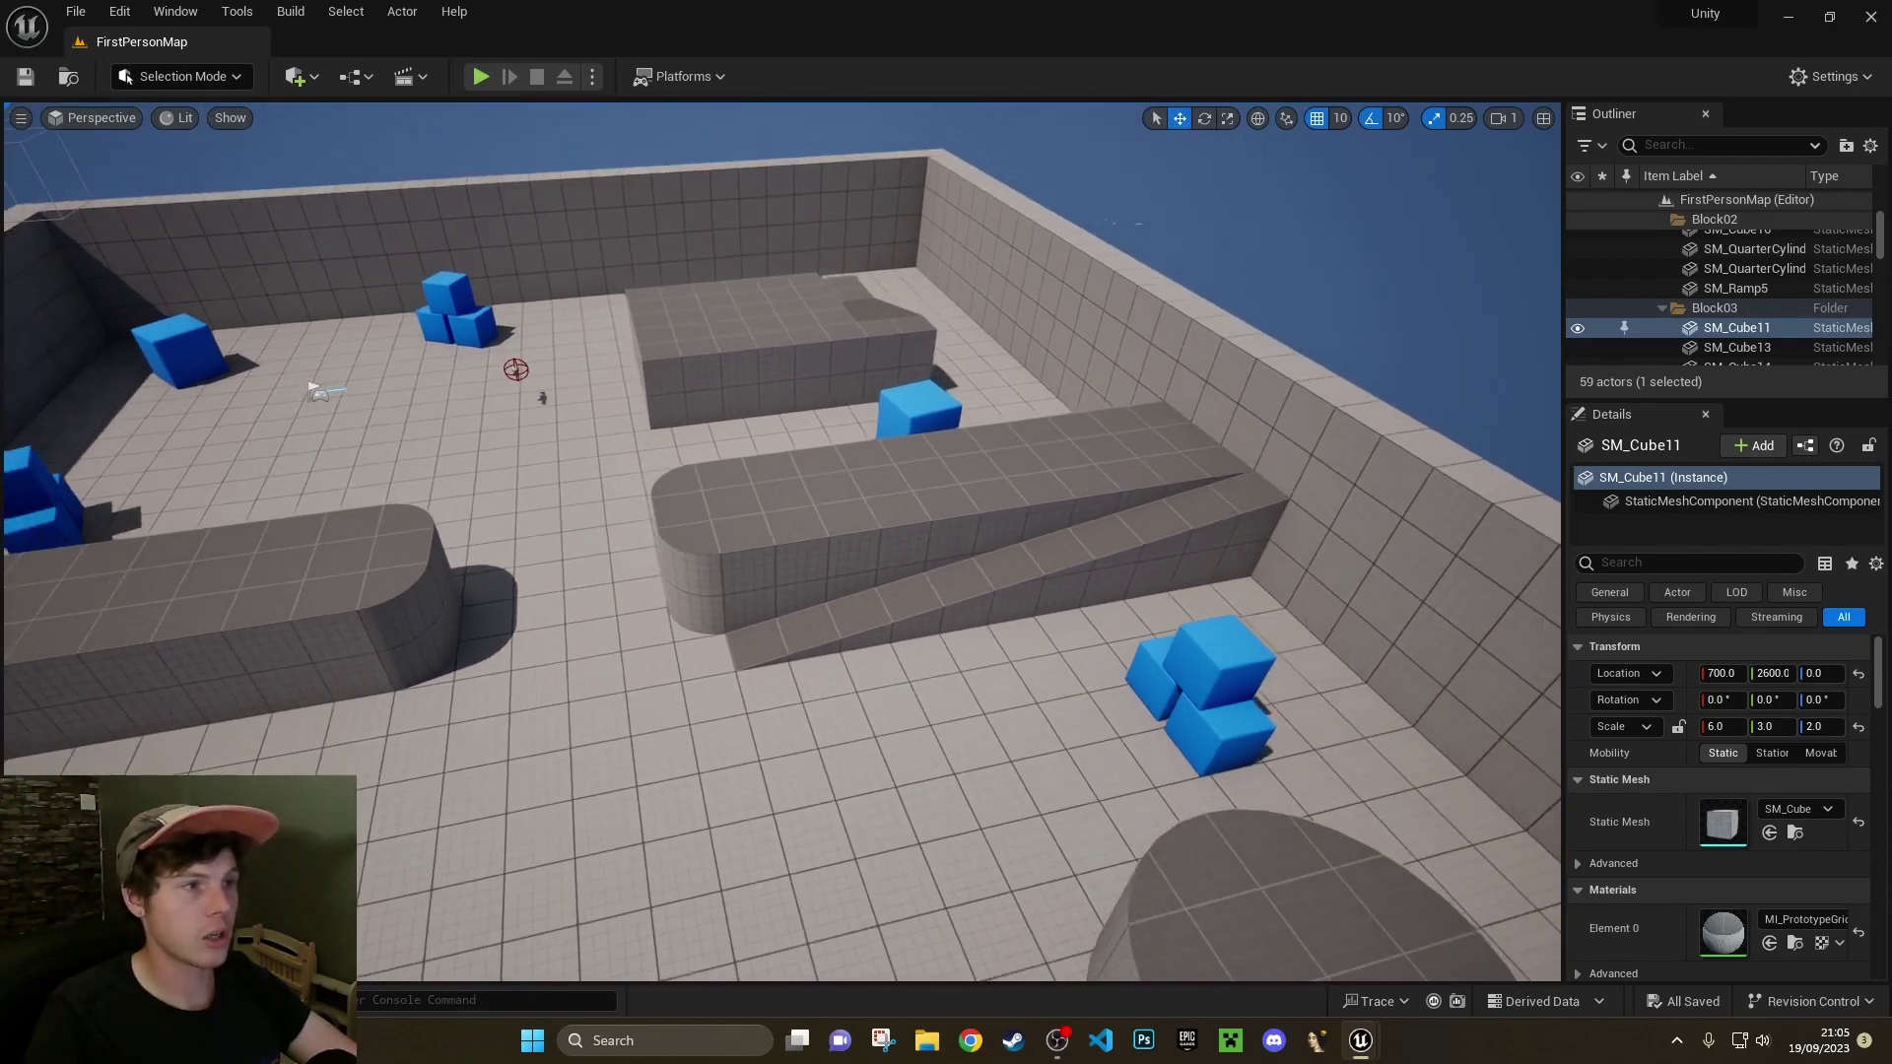
{"action": "right_click_drag", "start_coordinate": [740, 513], "coordinate": [740, 513]}
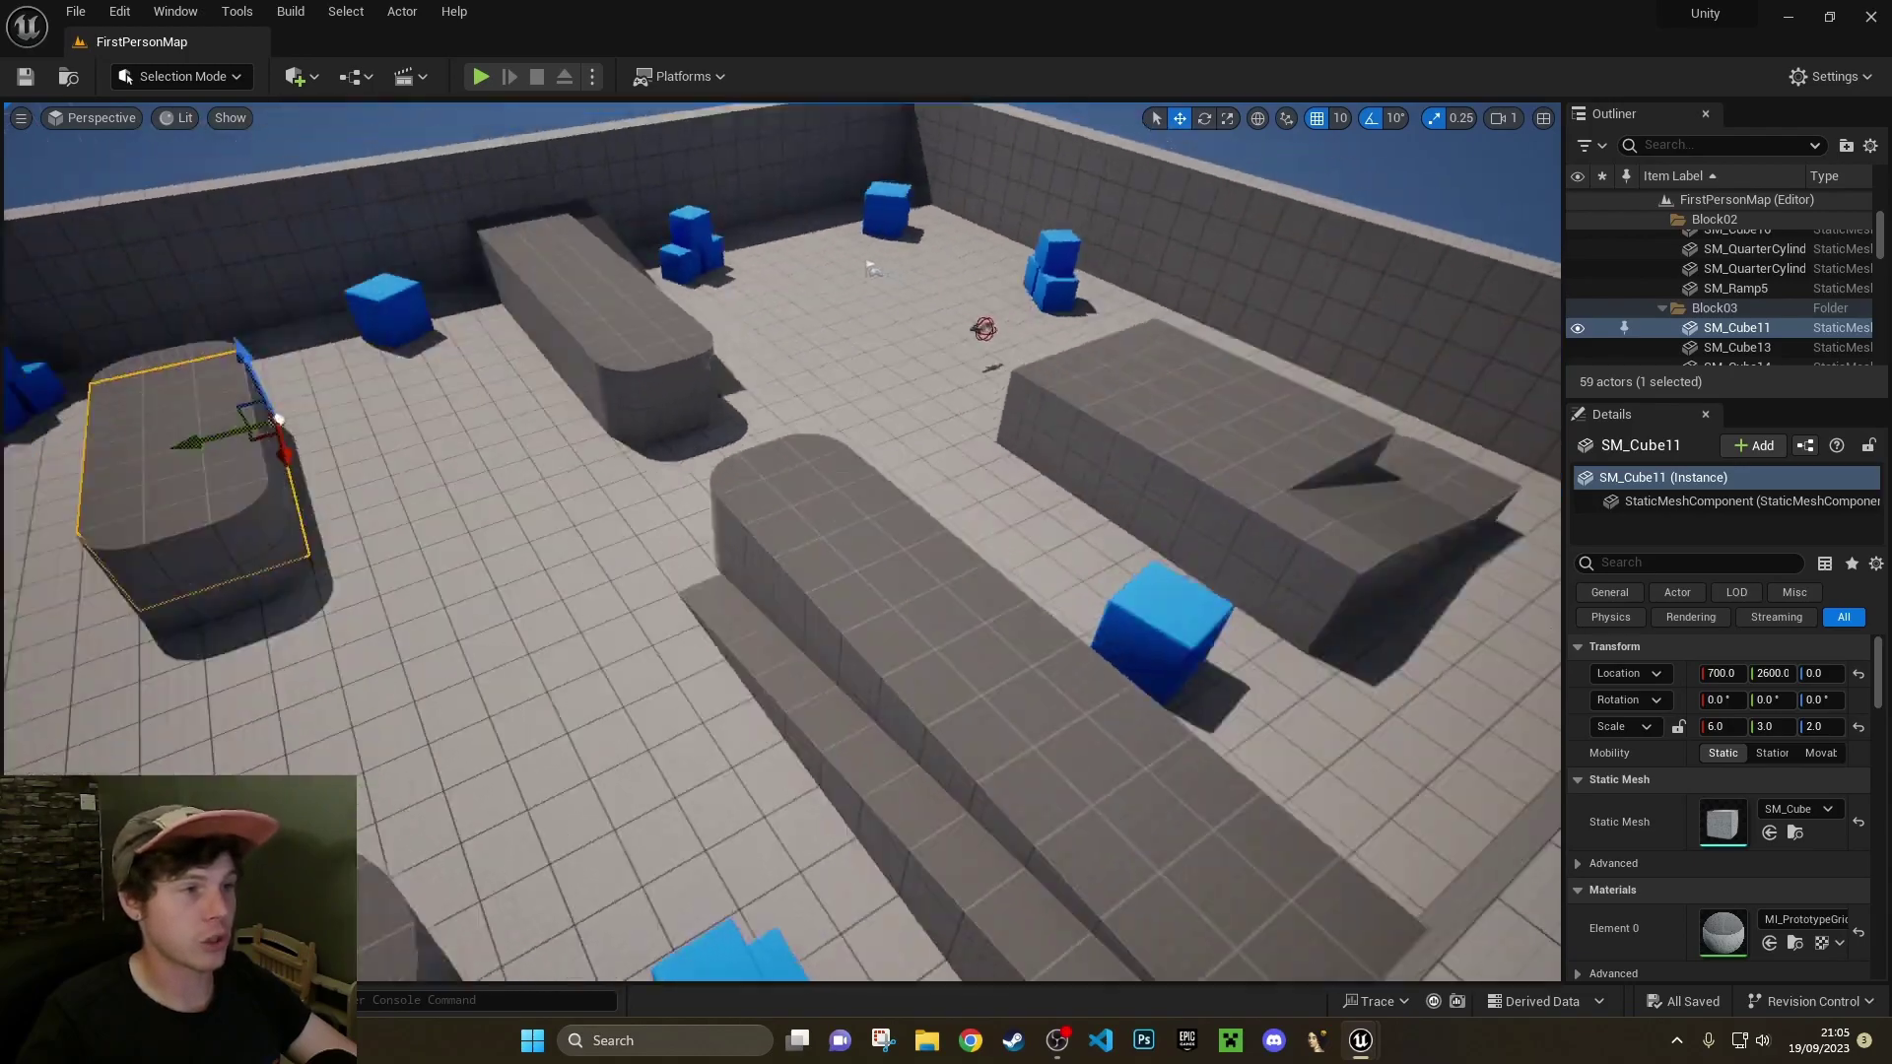
{"action": "right_click_drag", "start_coordinate": [740, 513], "coordinate": [740, 513]}
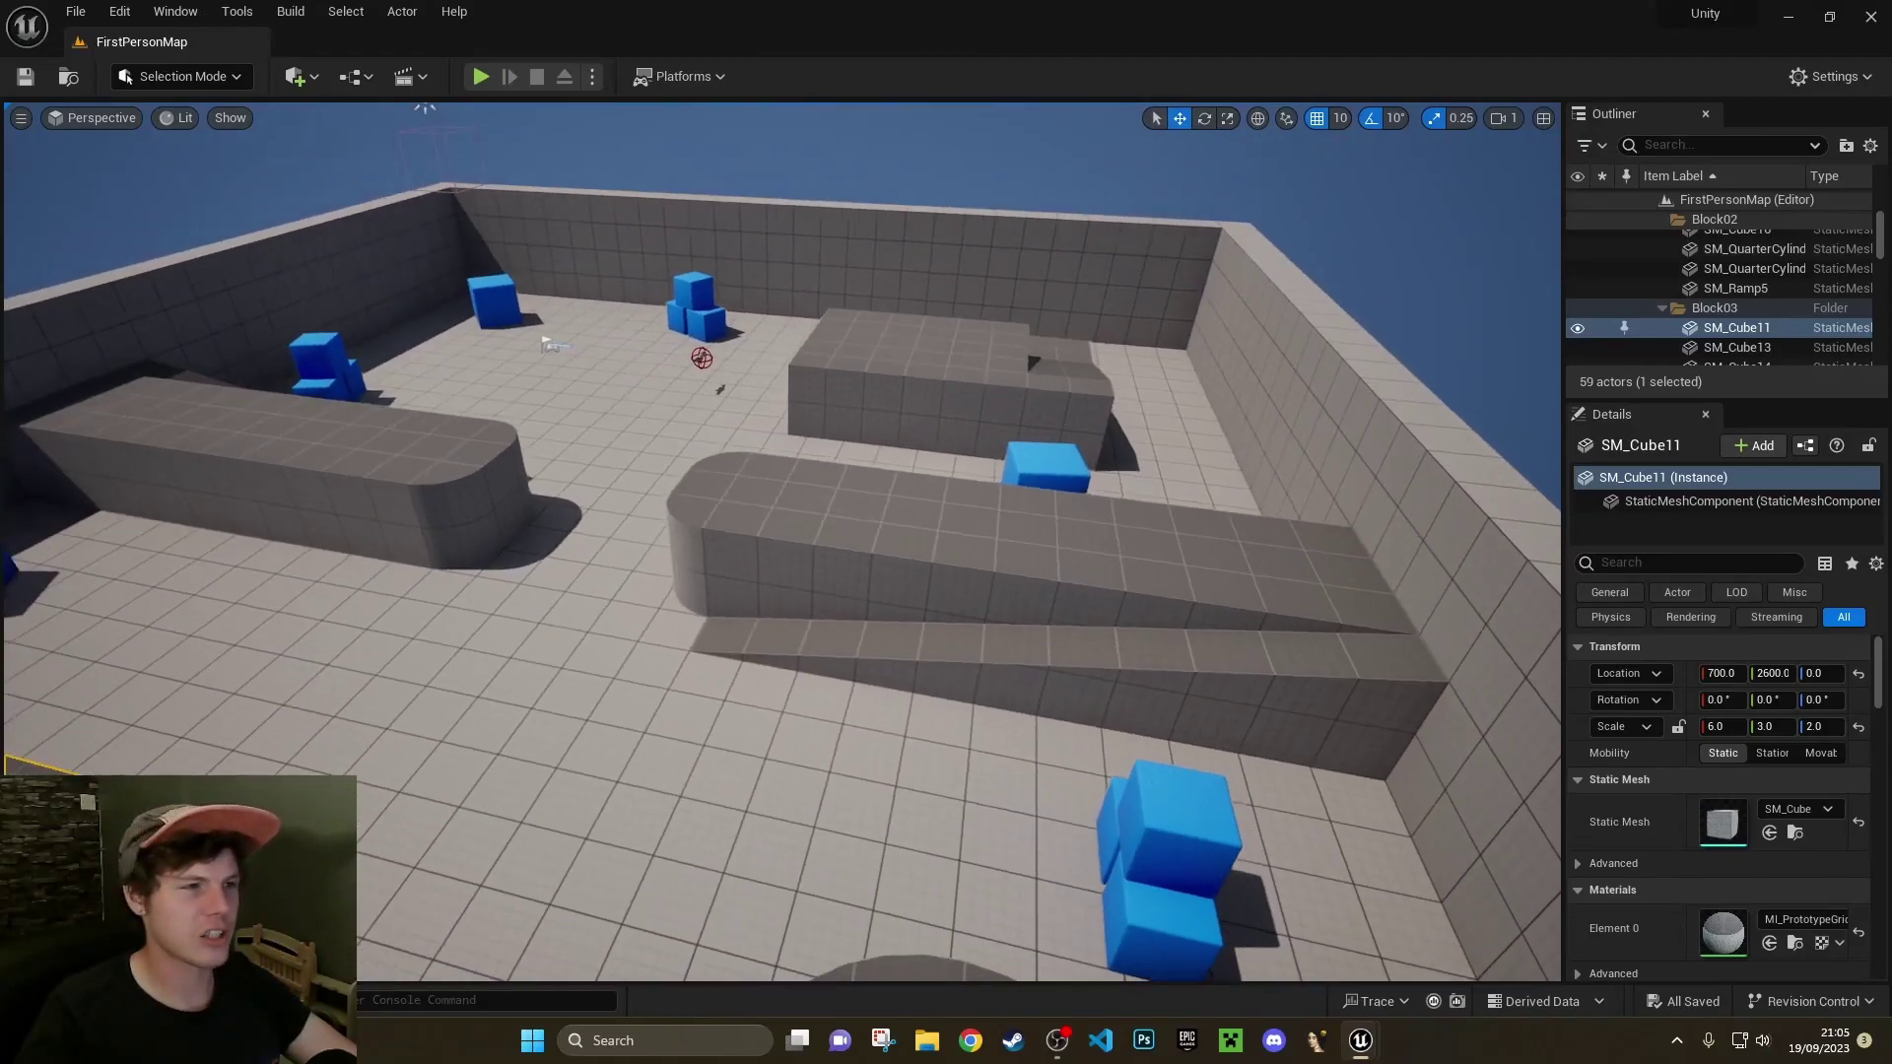
Select the blue cube SM_ChamferCube4 in the far corner and examine the arena from several camera angles
{"action": "left_click", "coordinate": [1045, 471]}
{"action": "right_click_drag", "start_coordinate": [1044, 471], "coordinate": [1045, 471]}
{"action": "right_click_drag", "start_coordinate": [749, 185], "coordinate": [652, 211]}
{"action": "left_click", "coordinate": [653, 212]}
{"action": "right_click_drag", "start_coordinate": [690, 333], "coordinate": [691, 333]}
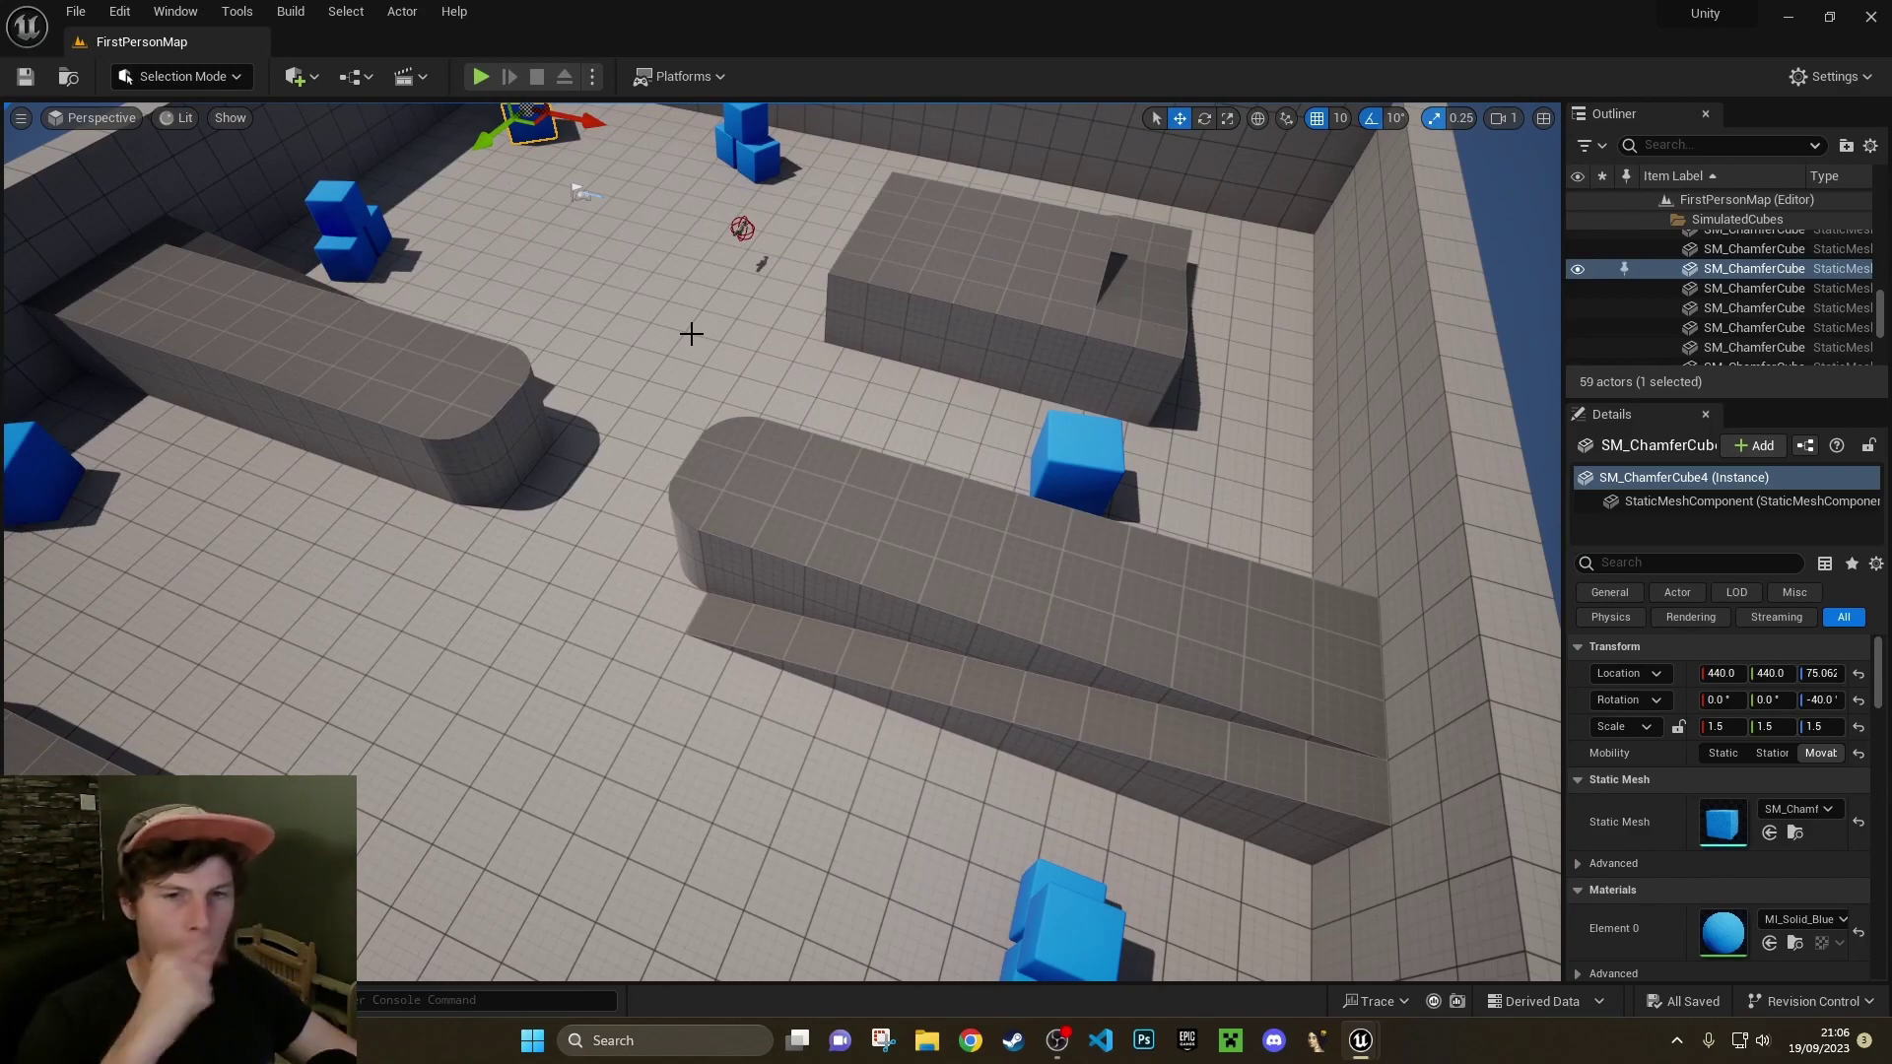
{"action": "right_click_drag", "start_coordinate": [691, 333], "coordinate": [691, 333]}
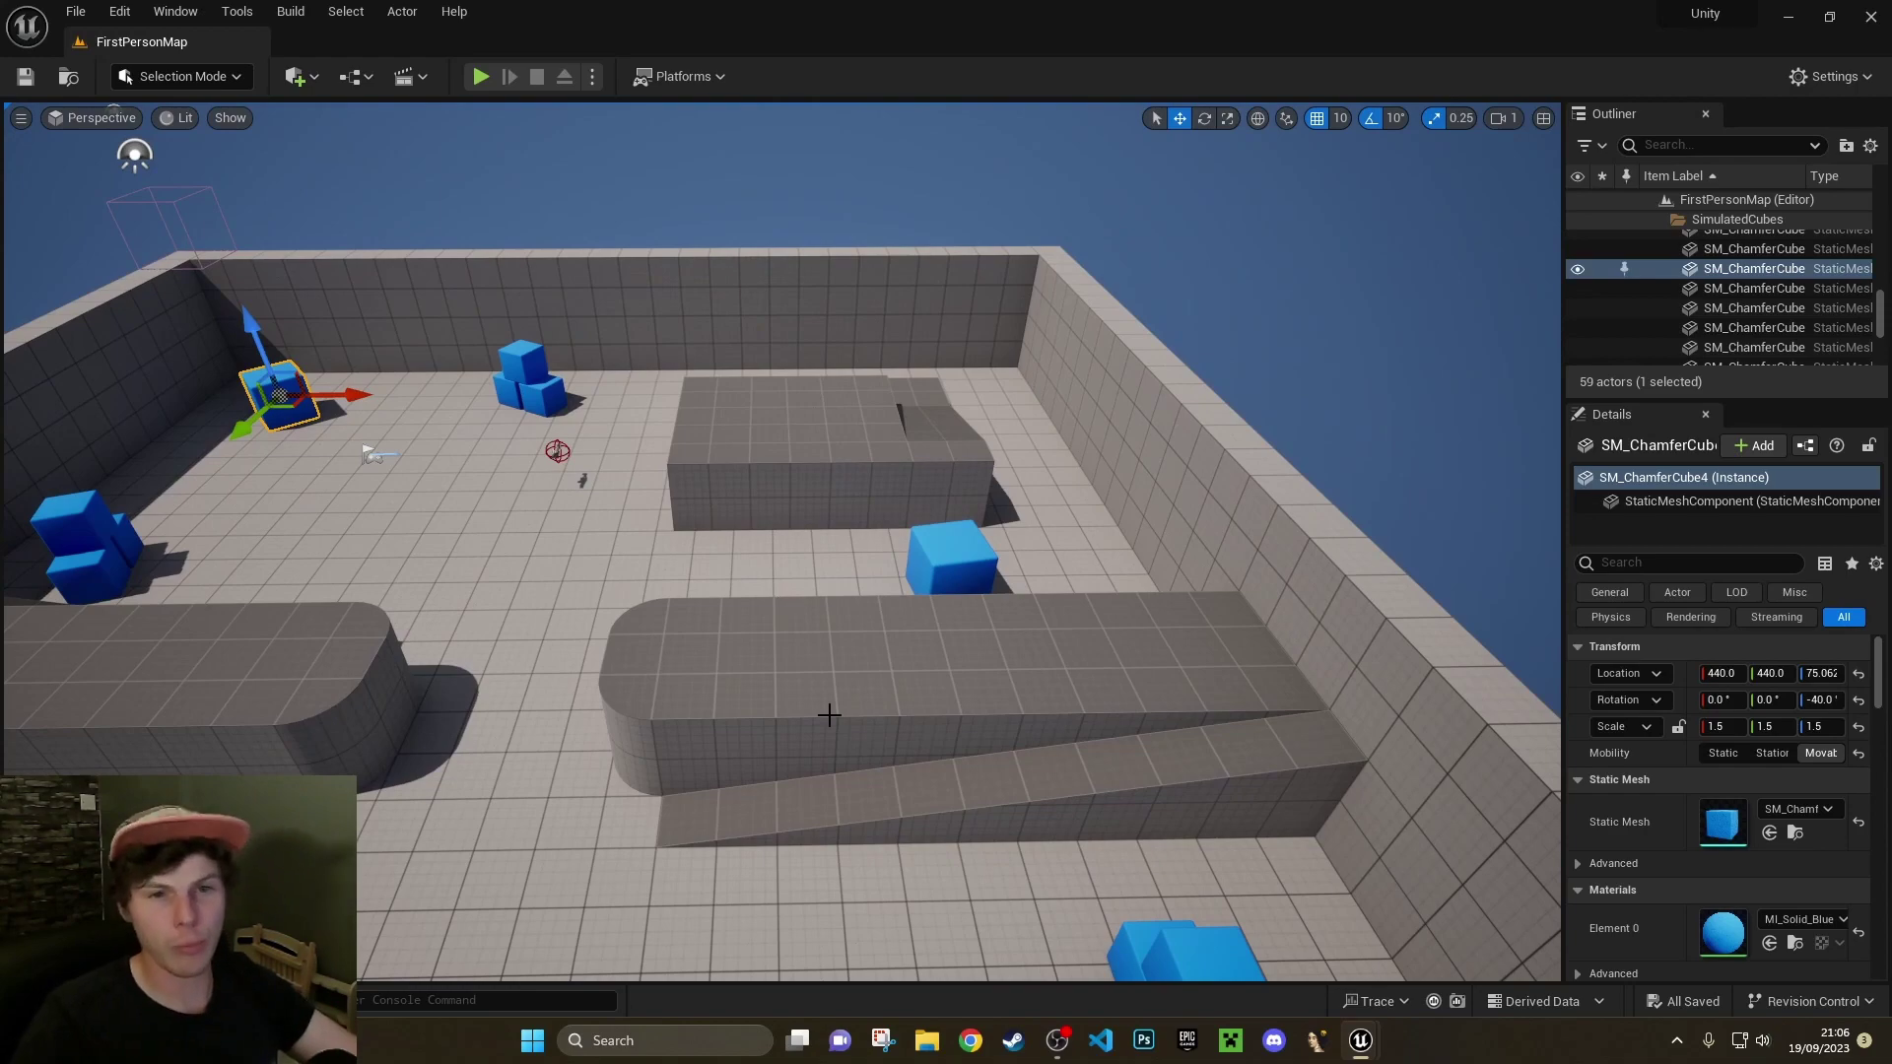
{"action": "right_click_drag", "start_coordinate": [809, 613], "coordinate": [809, 613]}
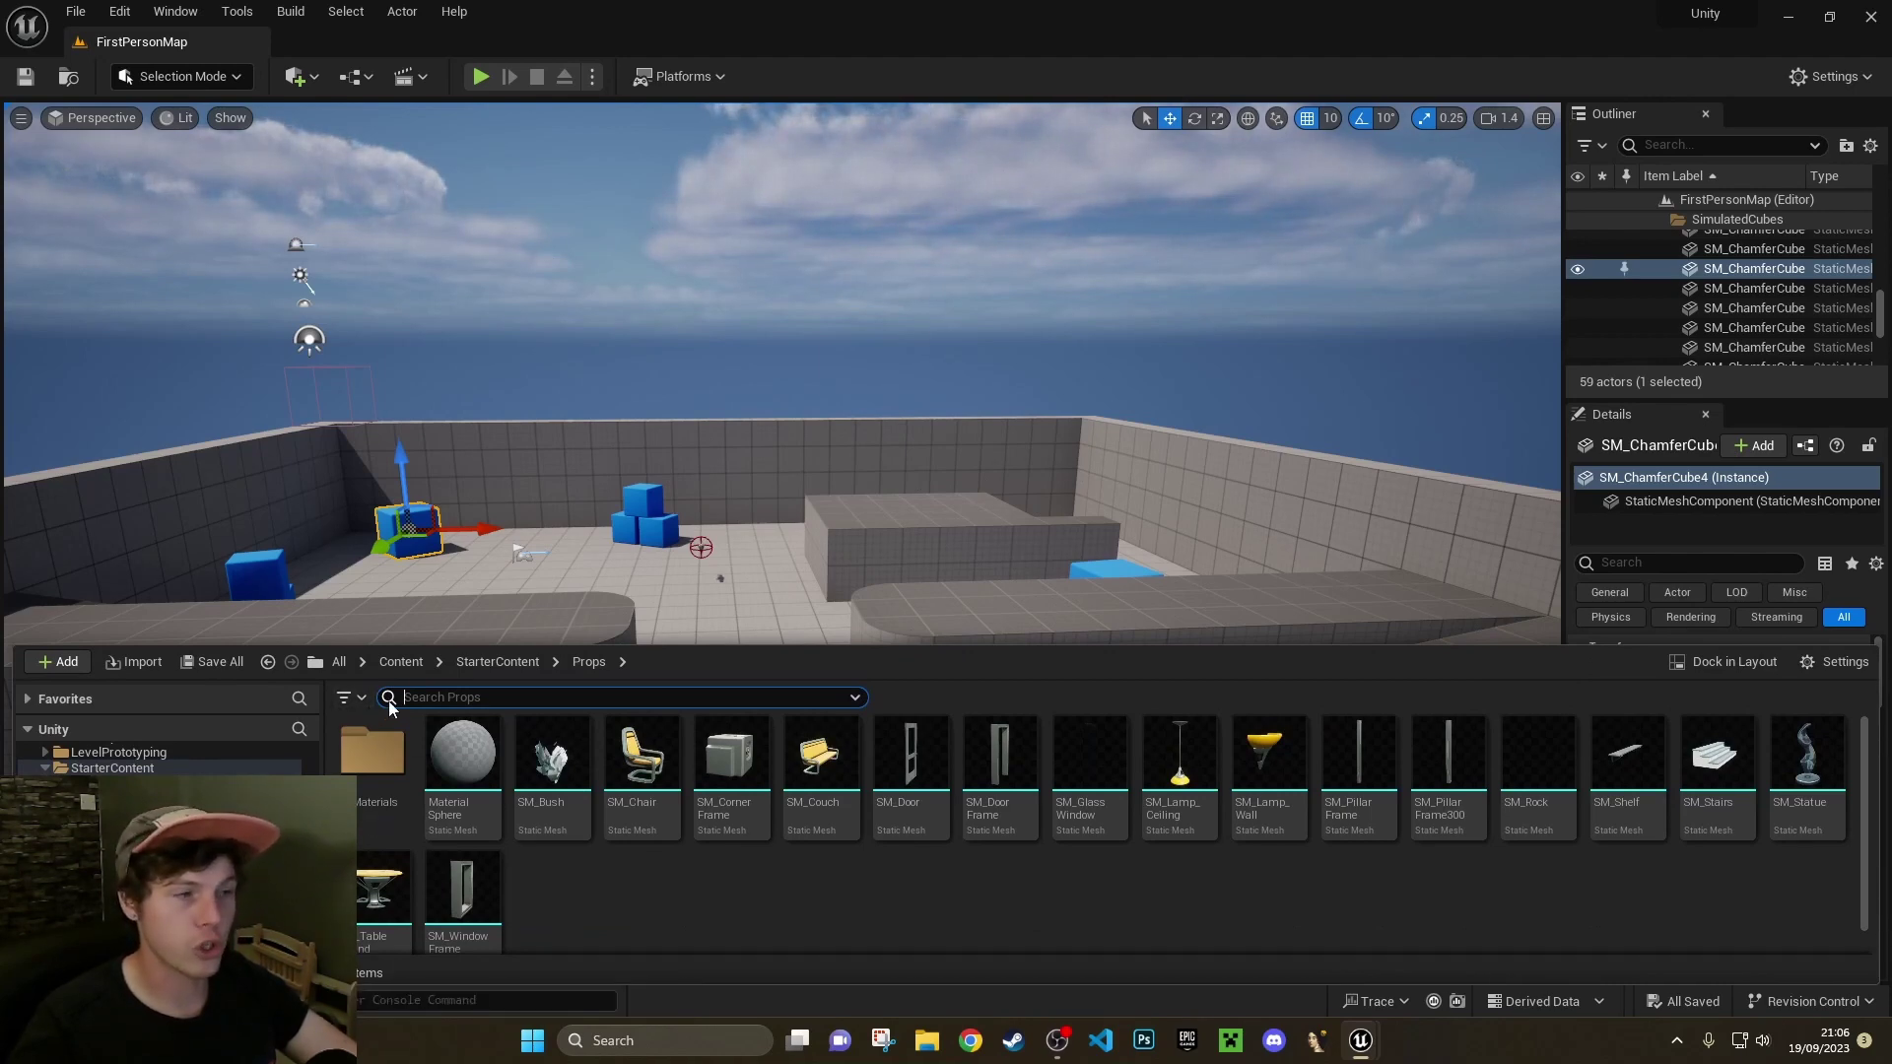
Place an SM_Door from the StarterContent Props folder on the arena floor at about X 1490, Y 1790, and focus on it
{"action": "key", "text": "ctrl+space"}
{"action": "key", "text": "ctrl+space"}
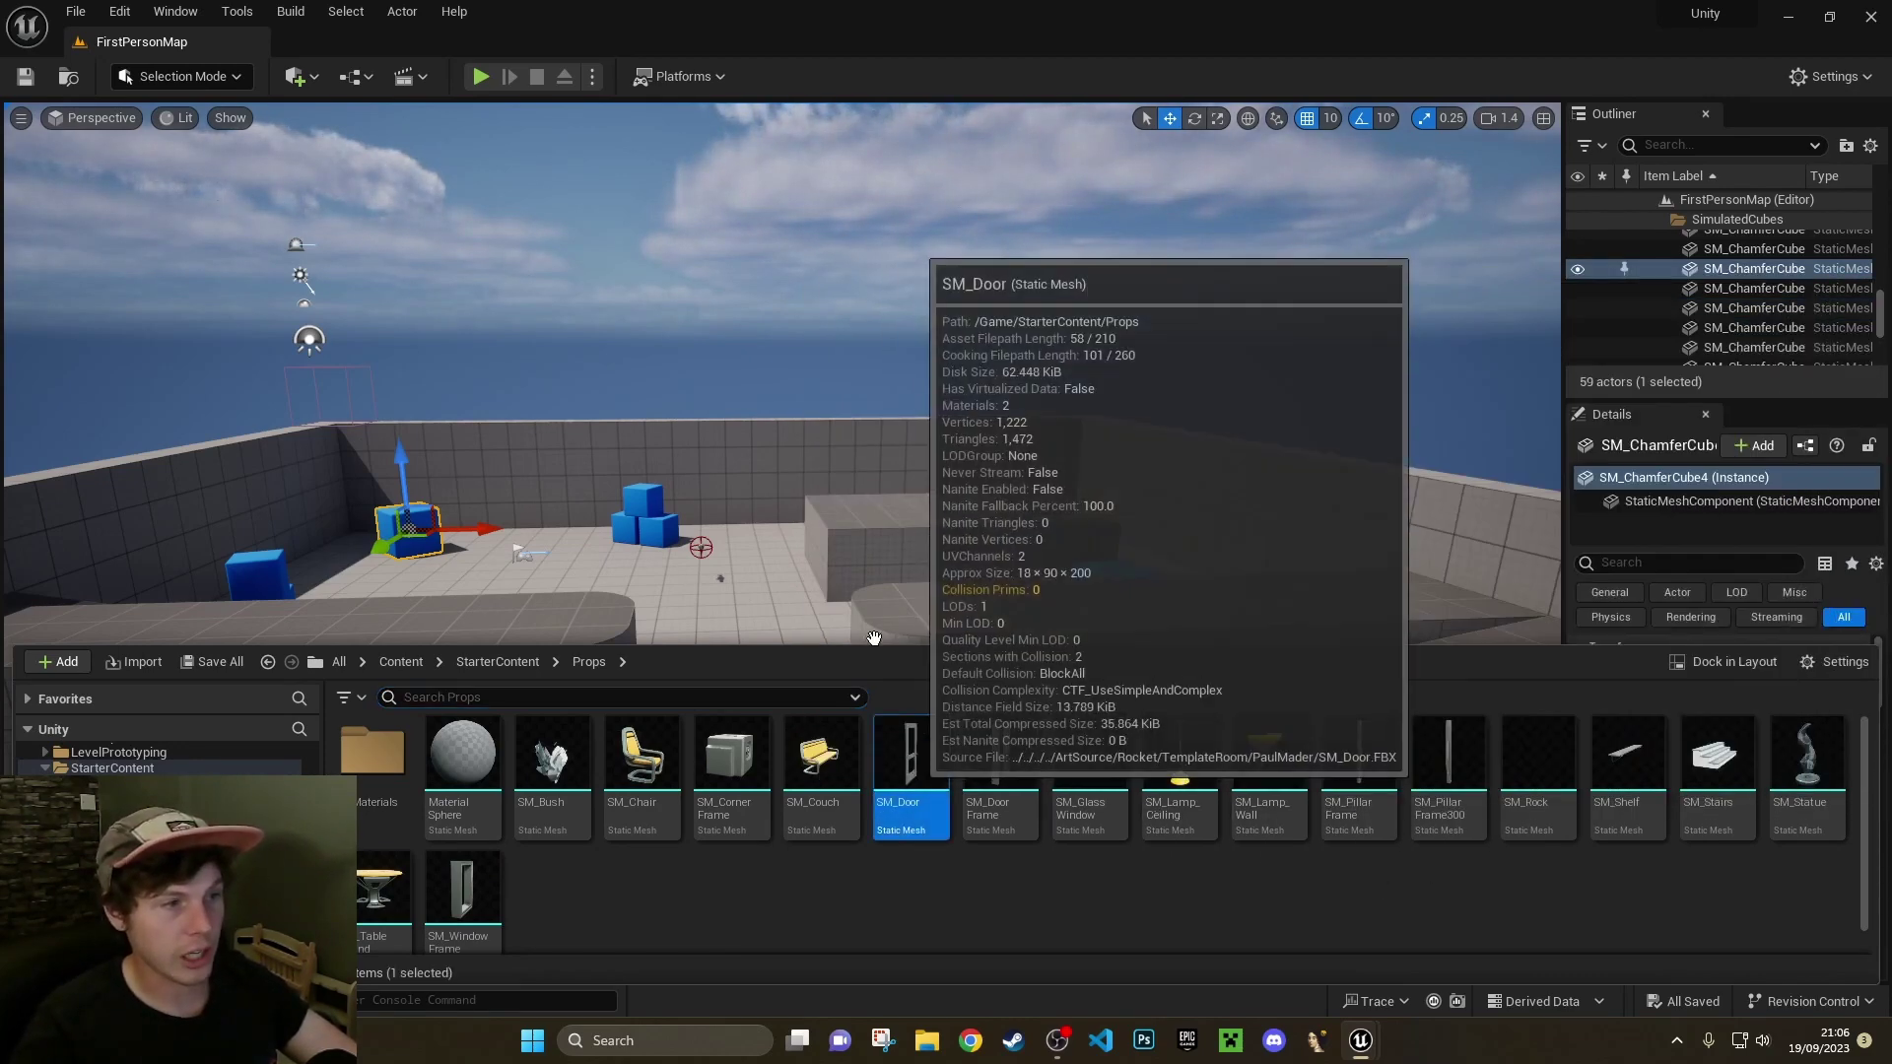
{"action": "left_click_drag", "start_coordinate": [909, 774], "coordinate": [742, 720]}
{"action": "key", "text": "f"}
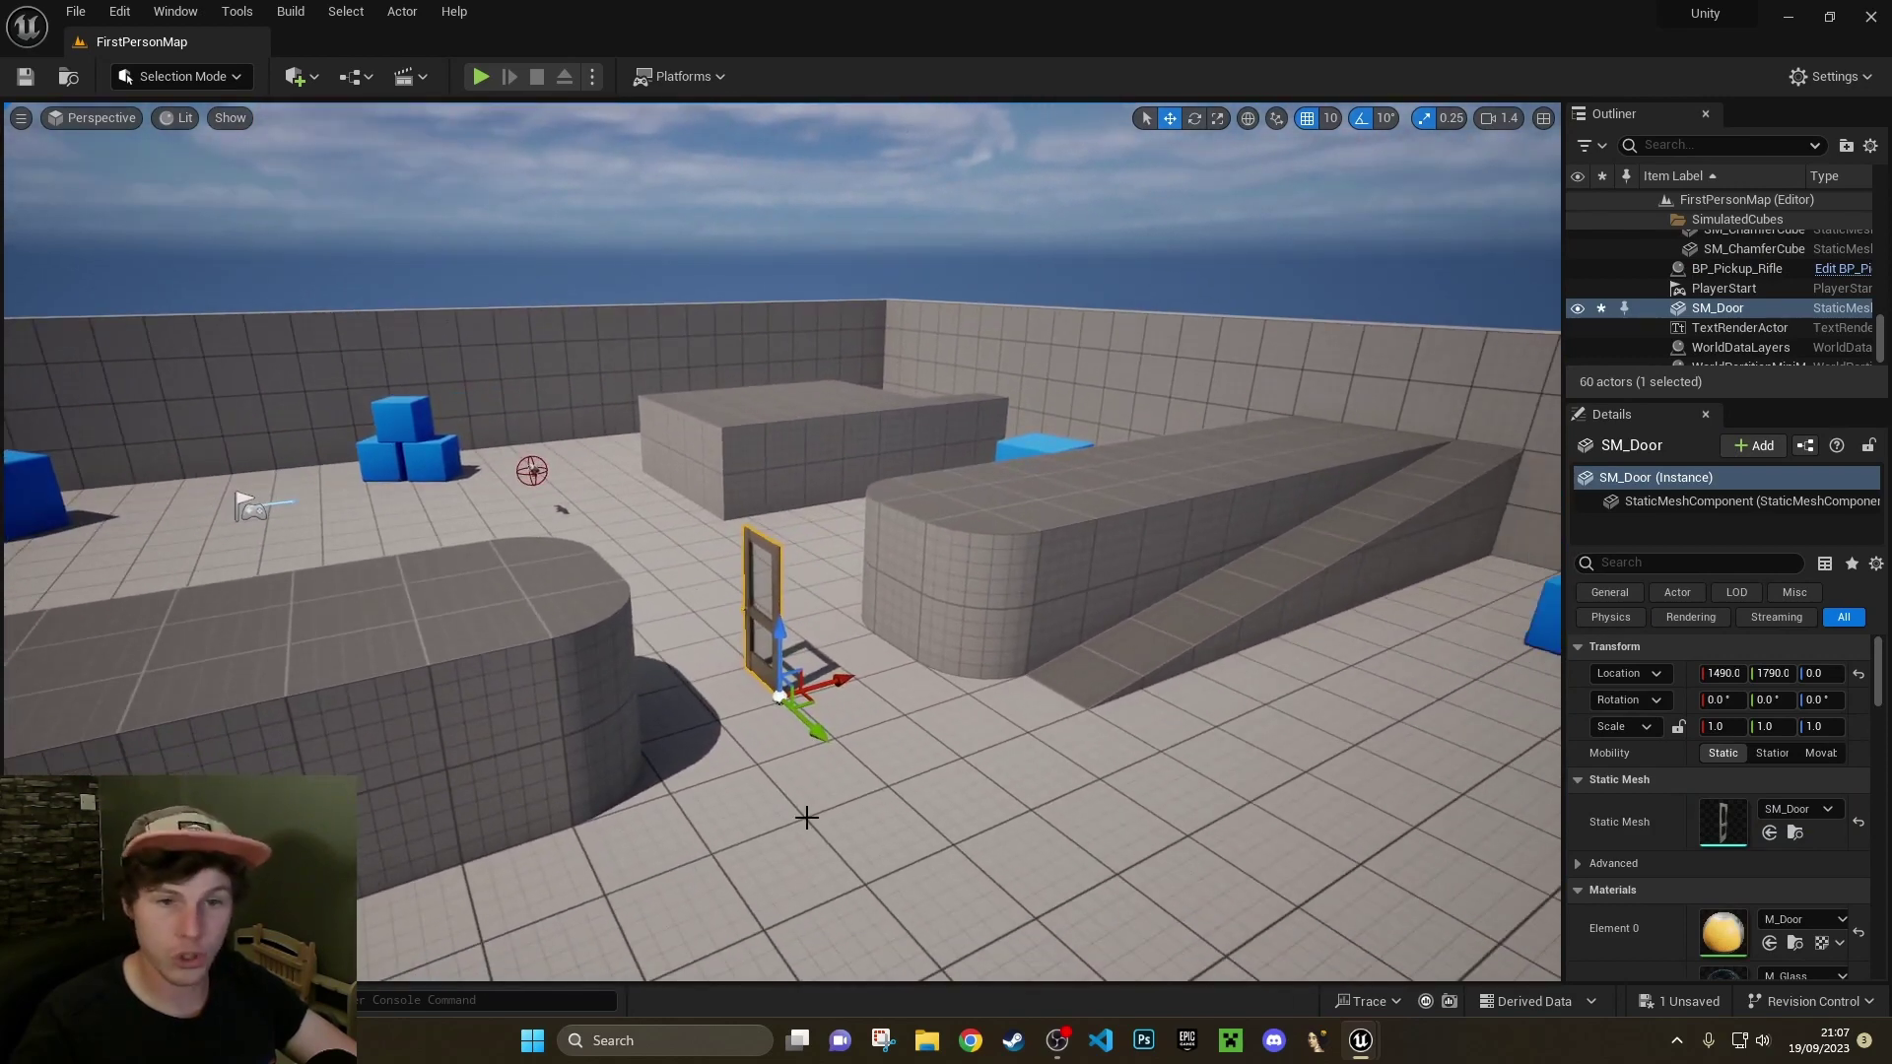
Dock the content browser in the layout and show the StarterContent Materials folder
{"action": "key", "text": "ctrl+space"}
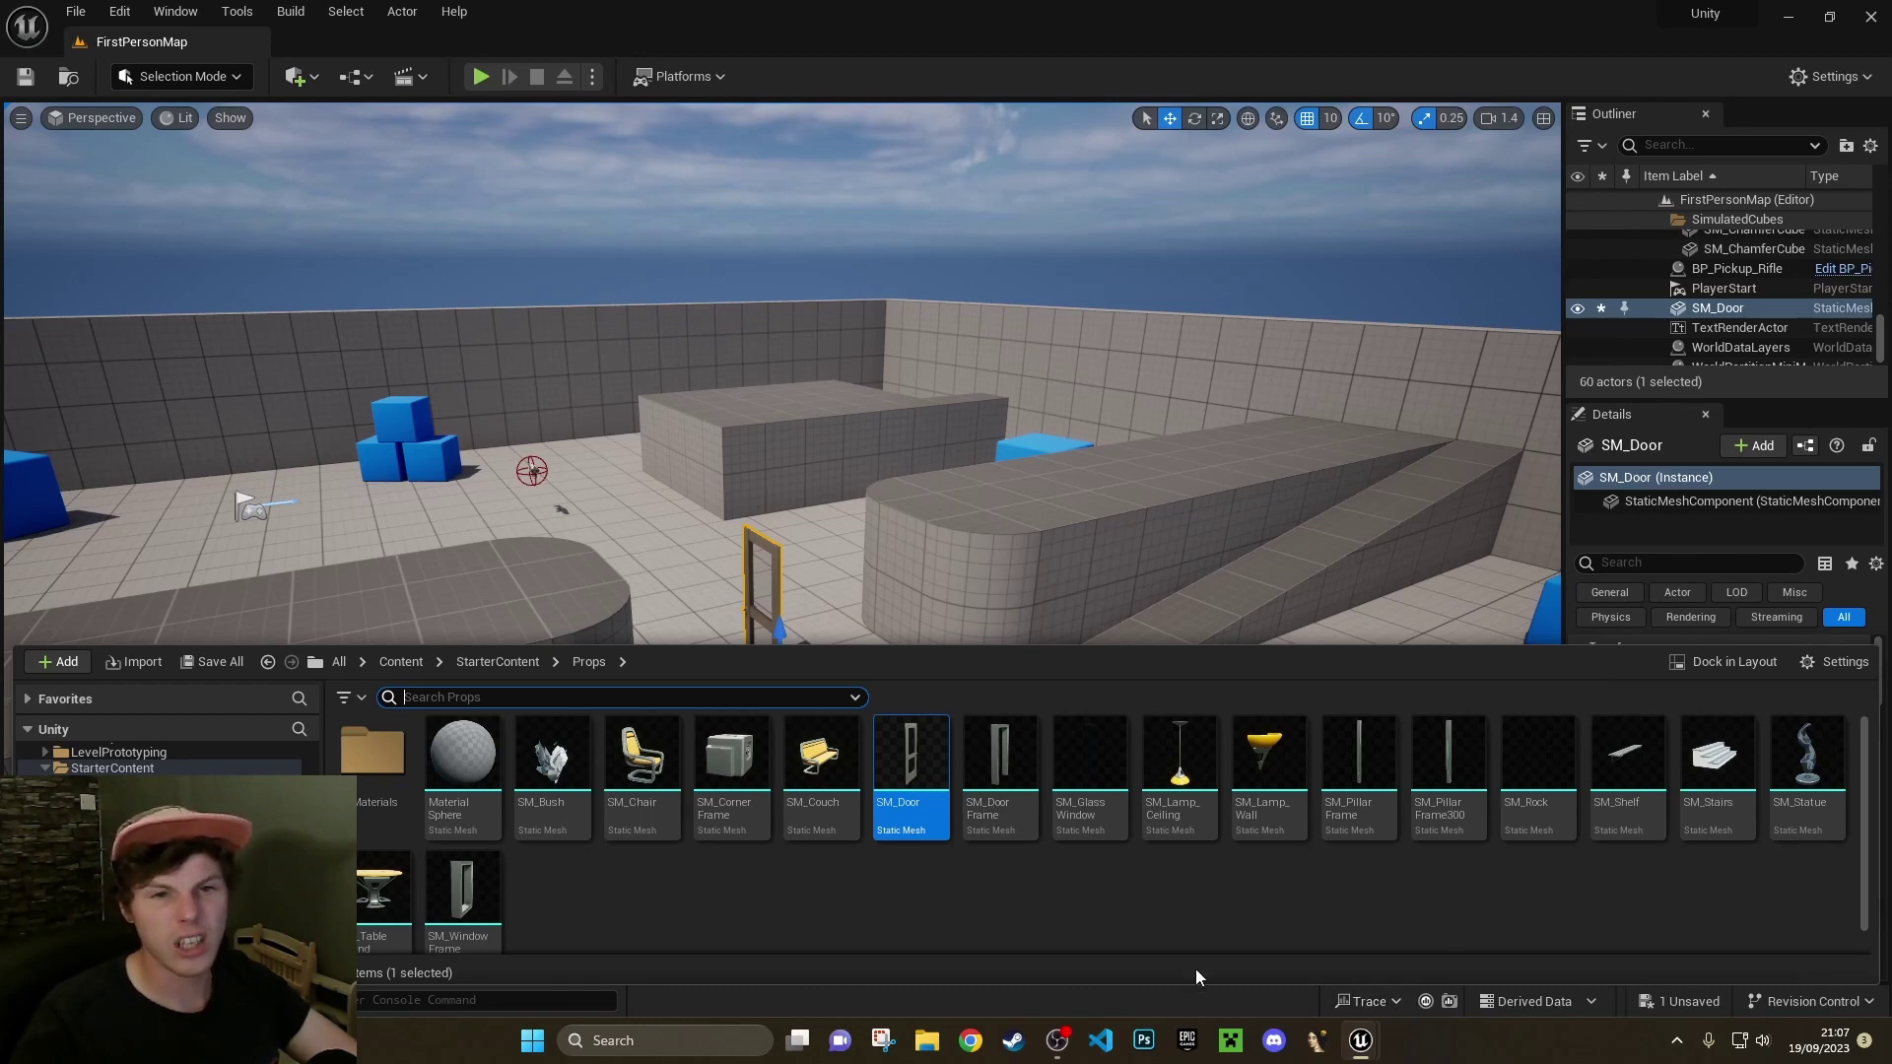
{"action": "left_click", "coordinate": [1709, 673]}
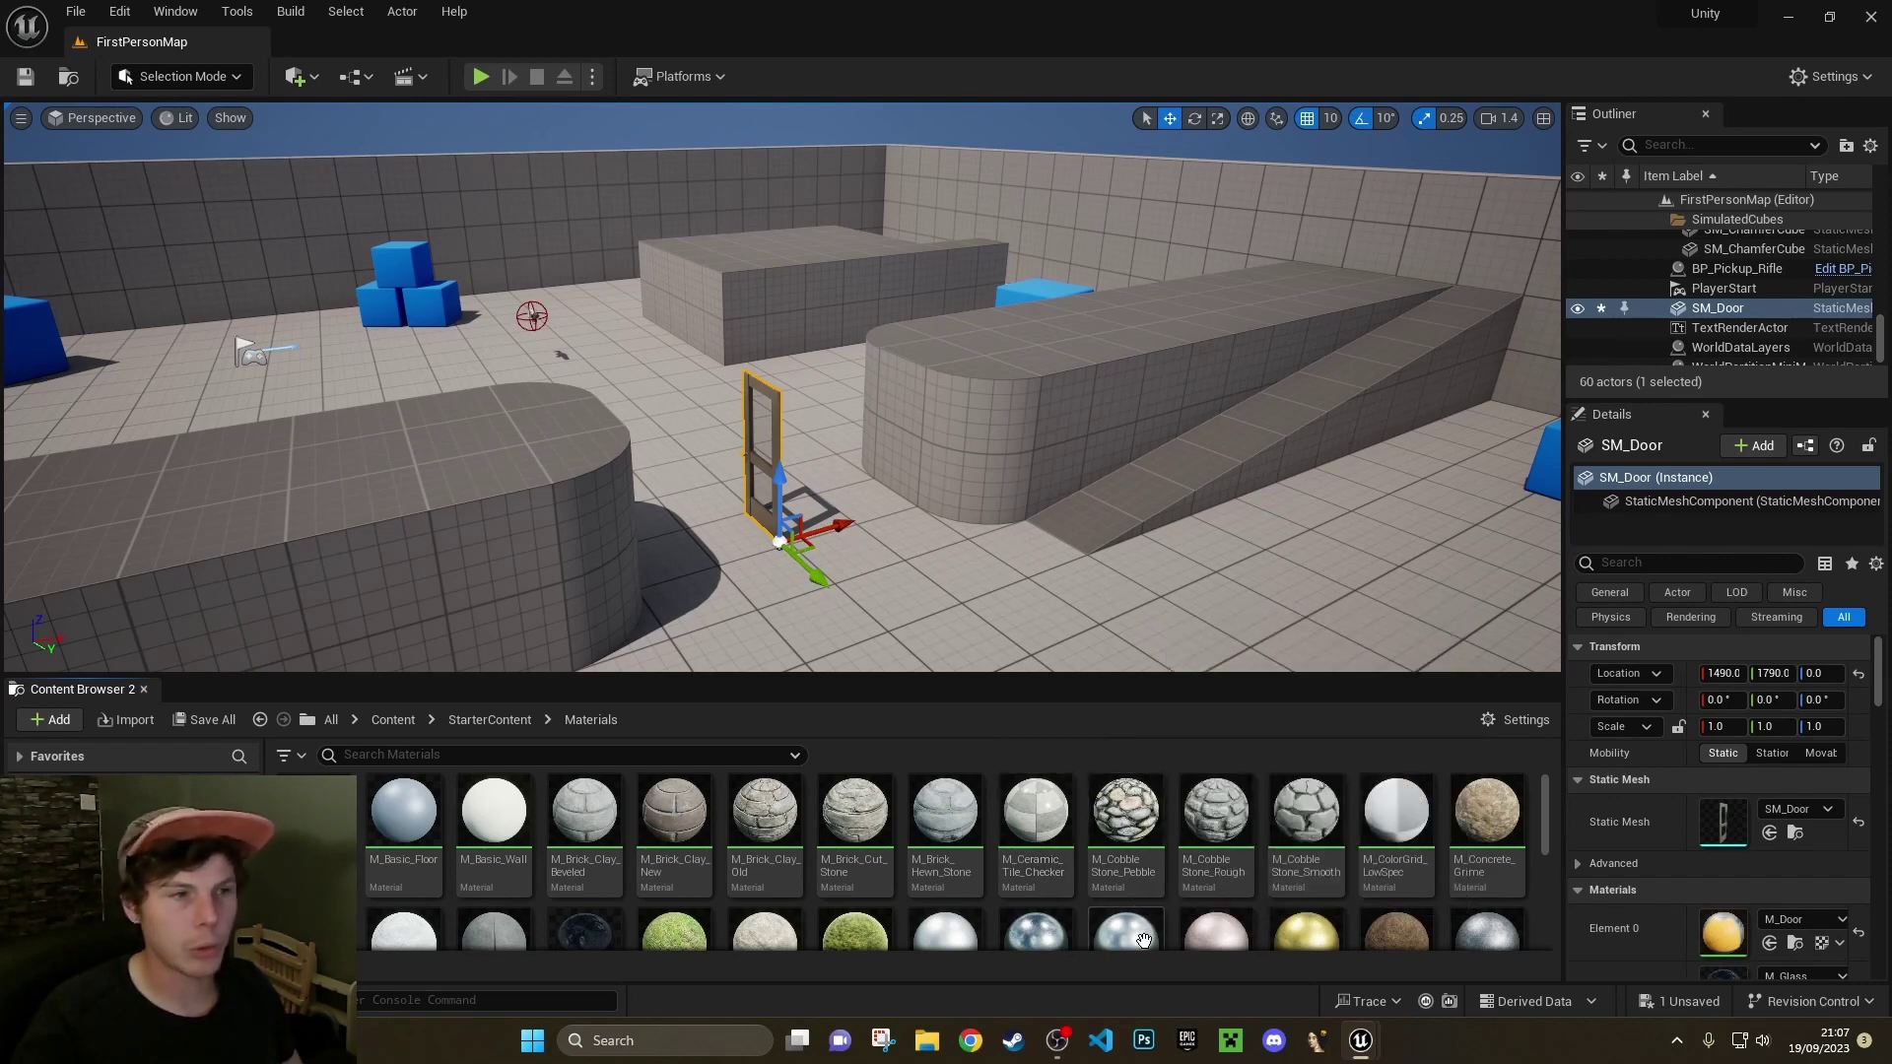
{"action": "scroll", "coordinate": [826, 520], "scroll_direction": "down", "scroll_amount": 1}
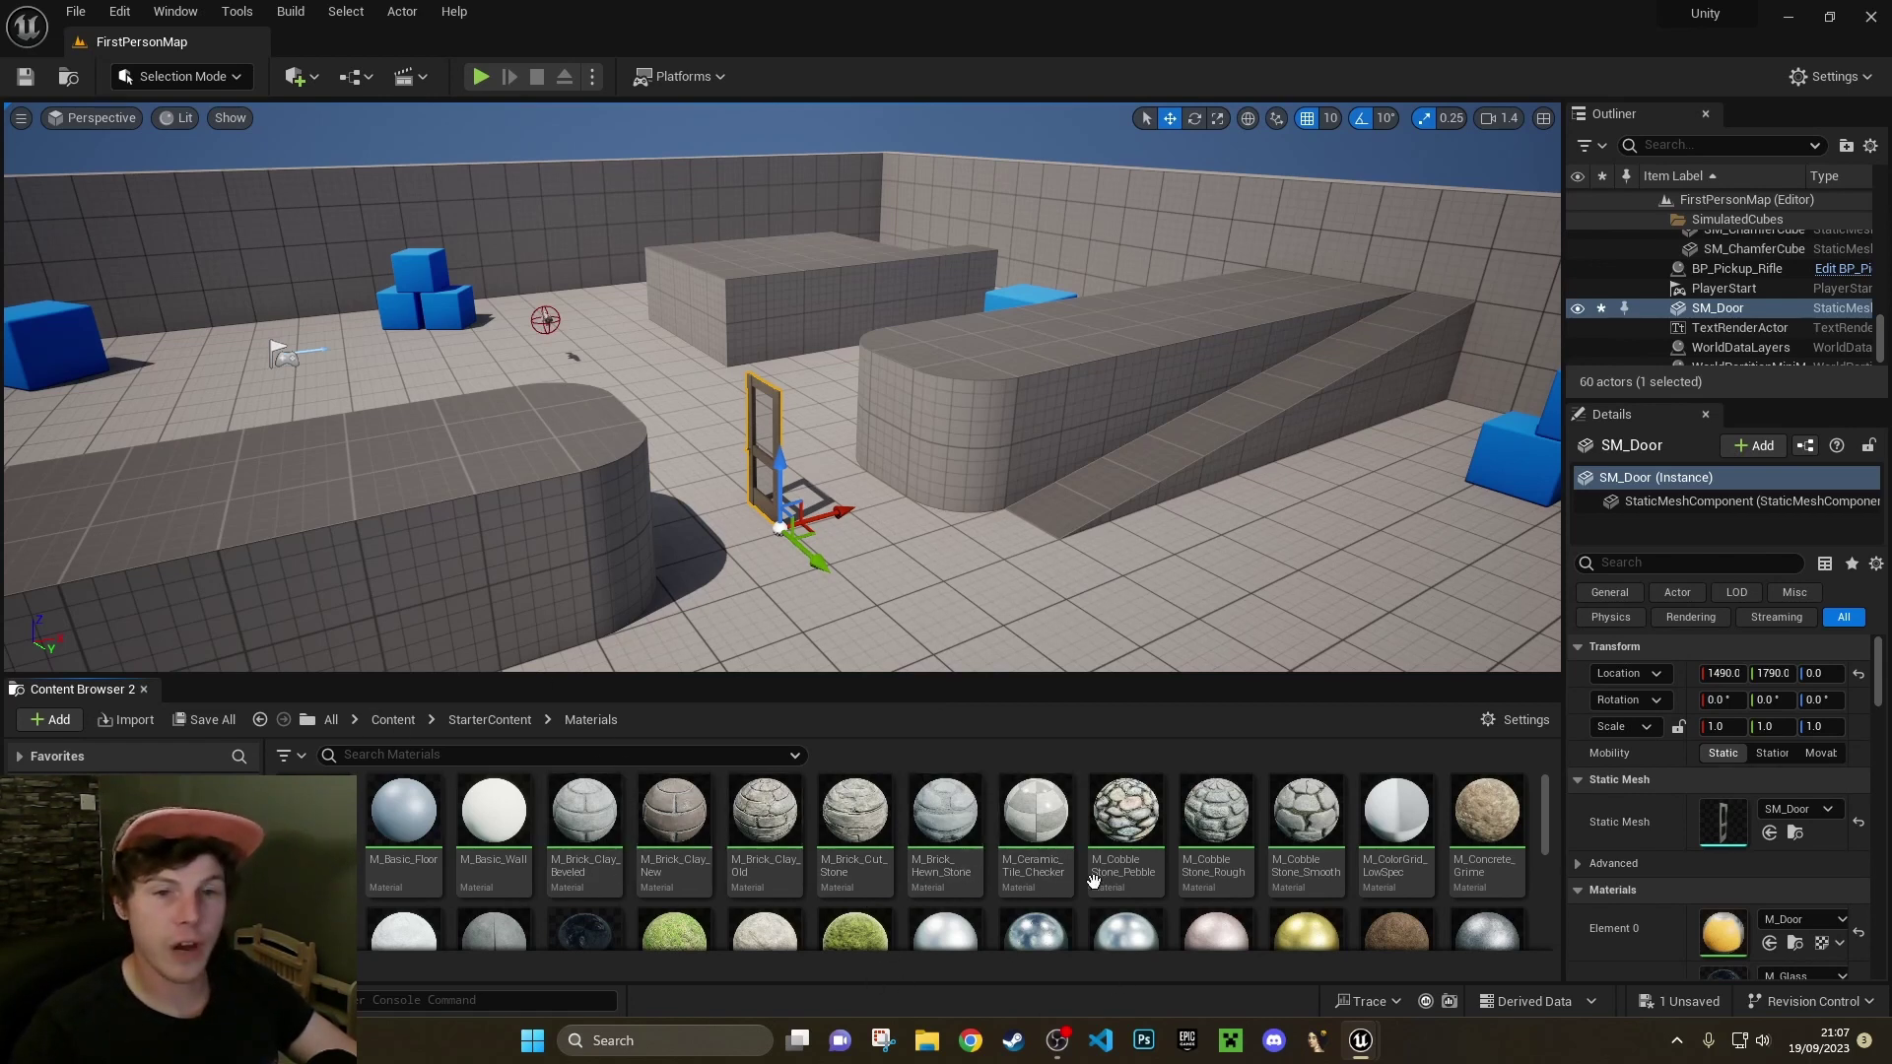
{"action": "left_click", "coordinate": [404, 727]}
{"action": "double_click", "coordinate": [680, 827]}
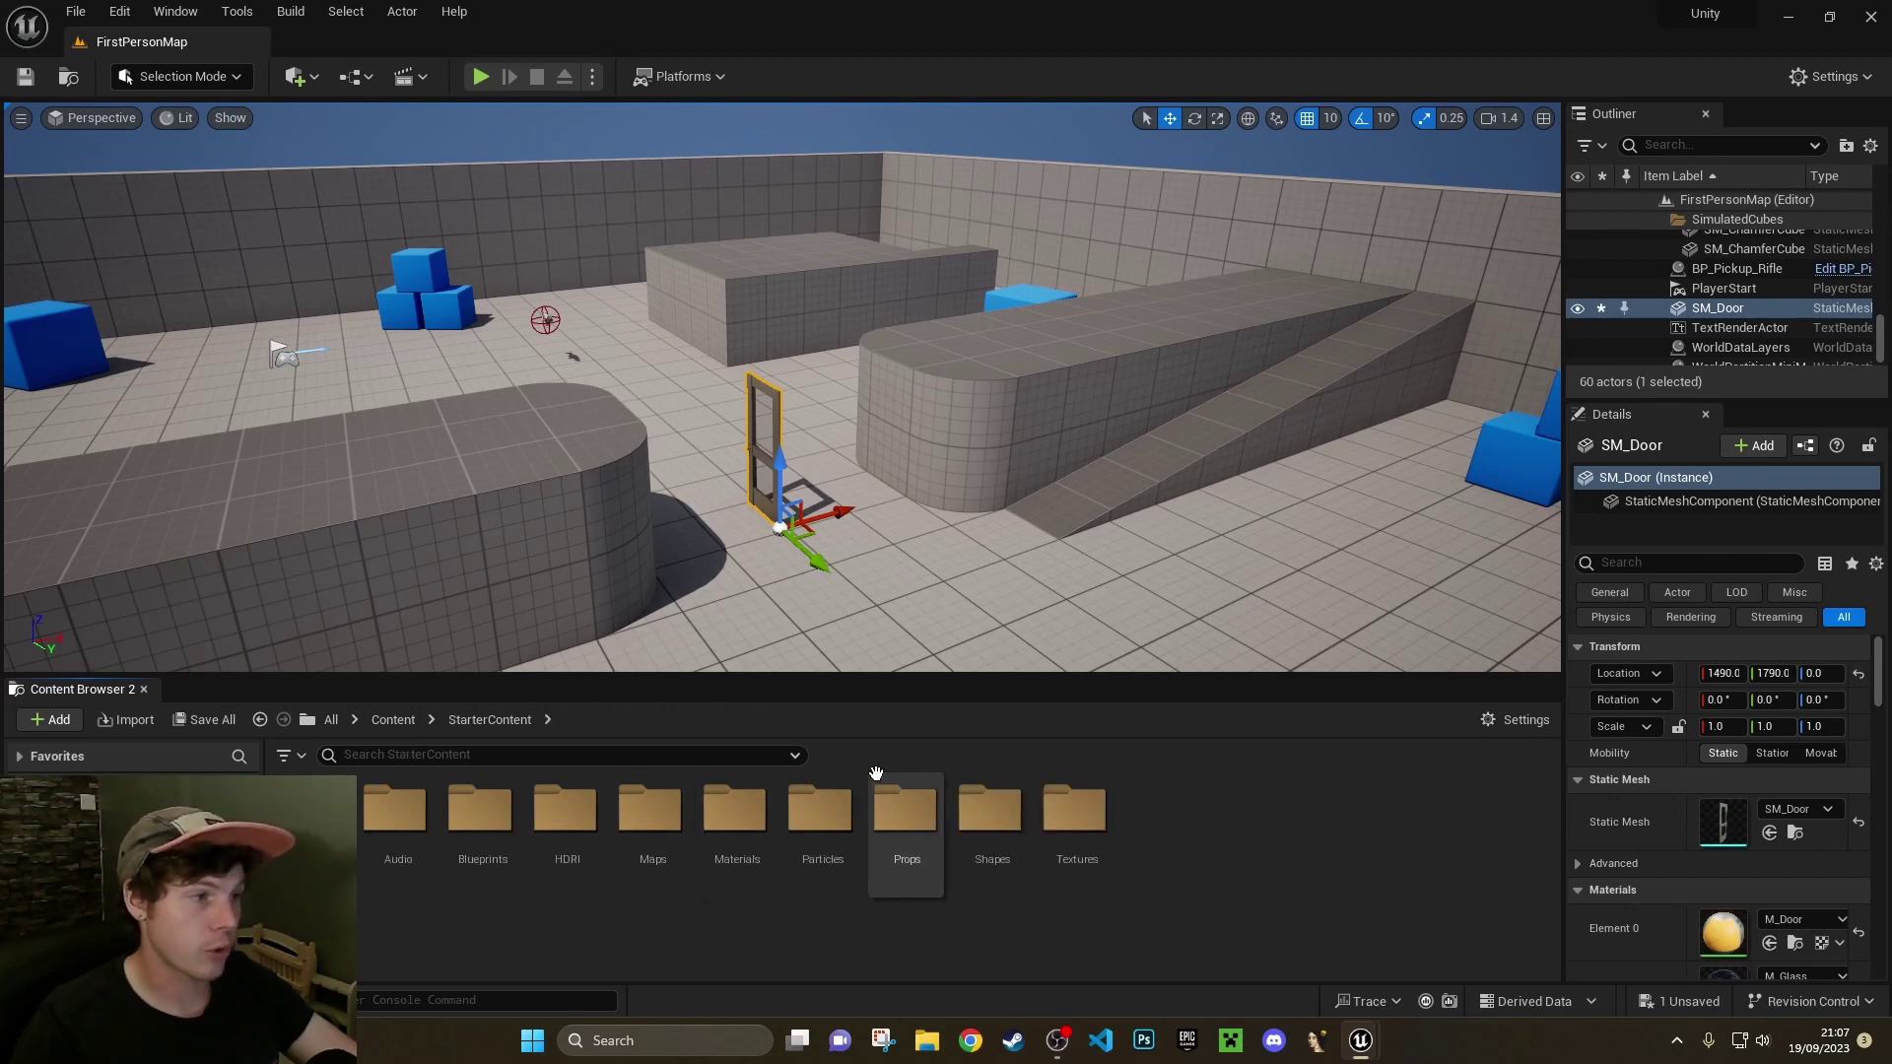
{"action": "double_click", "coordinate": [737, 810]}
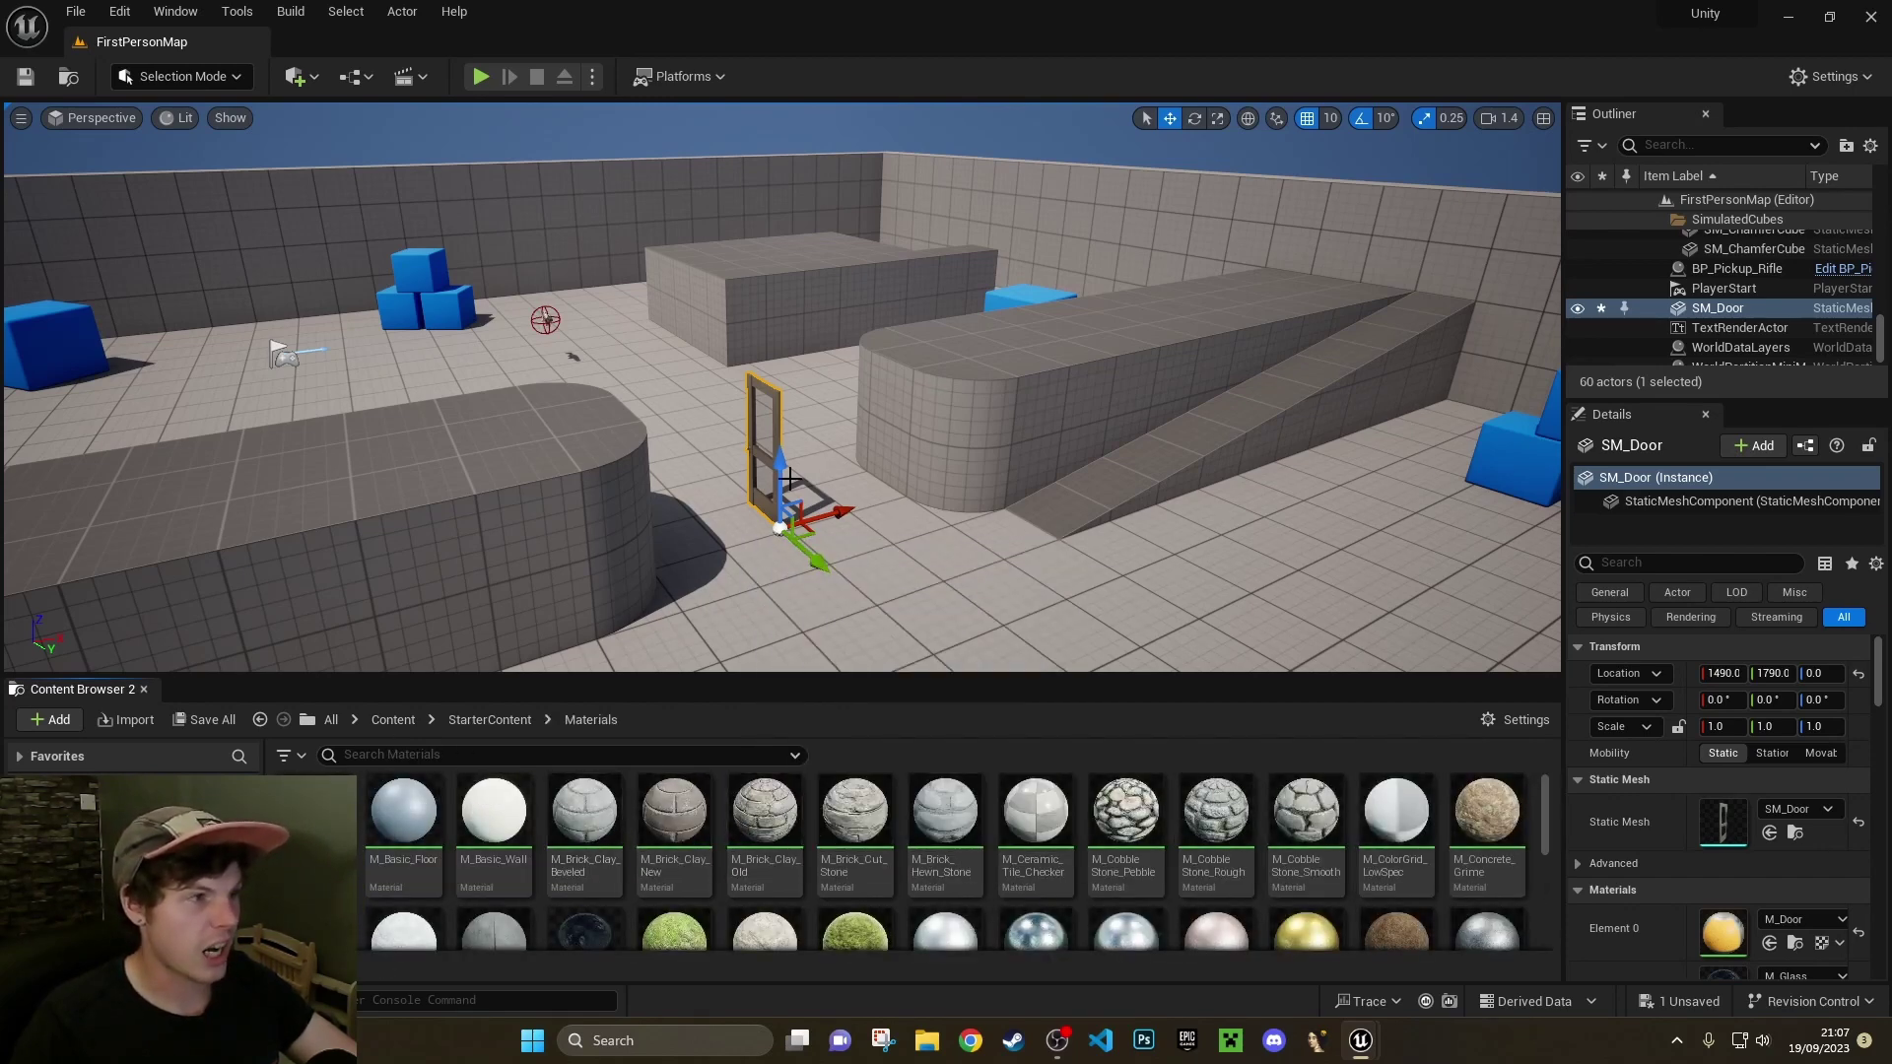
Try the M_Brick_Clay_New material on the long block SM_Cube8, and undo it
{"action": "right_click_drag", "start_coordinate": [737, 561], "coordinate": [537, 552]}
{"action": "key", "text": "s"}
{"action": "left_click", "coordinate": [768, 419]}
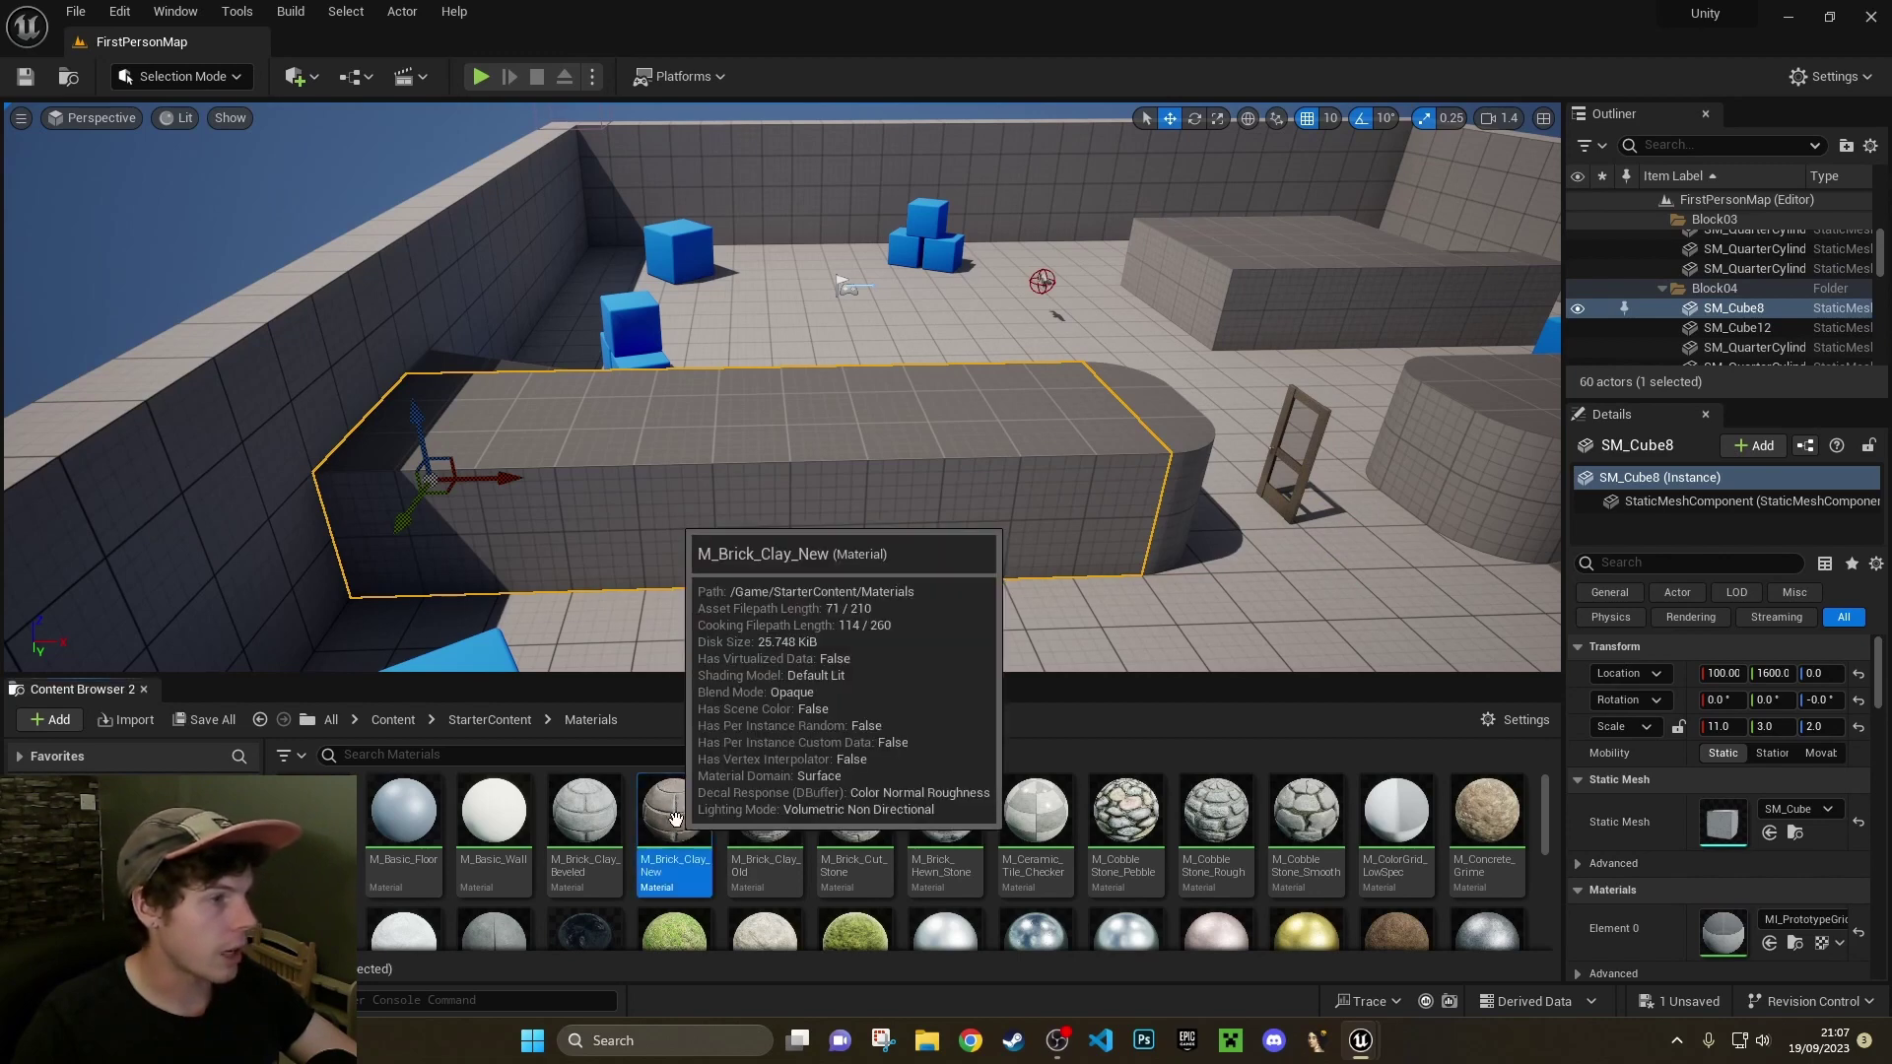
{"action": "left_click_drag", "start_coordinate": [674, 816], "coordinate": [741, 479]}
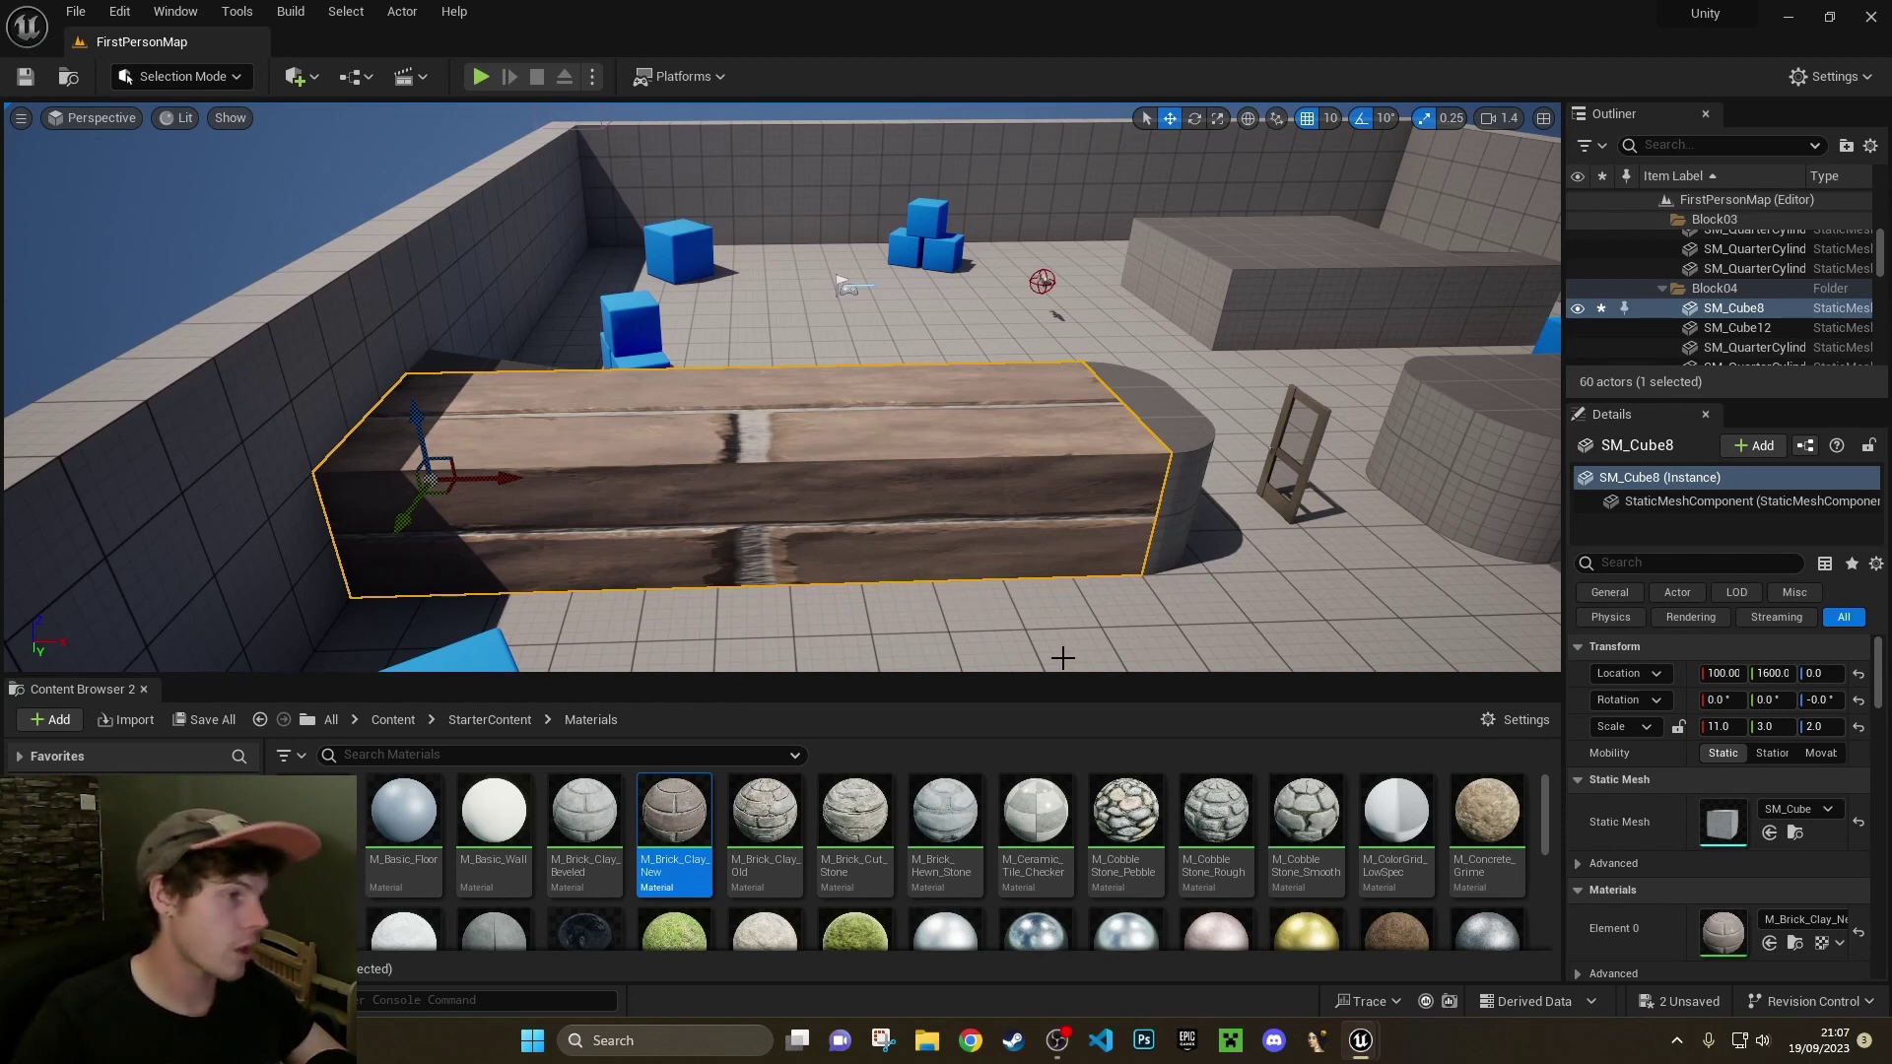
{"action": "key", "text": "ctrl+z"}
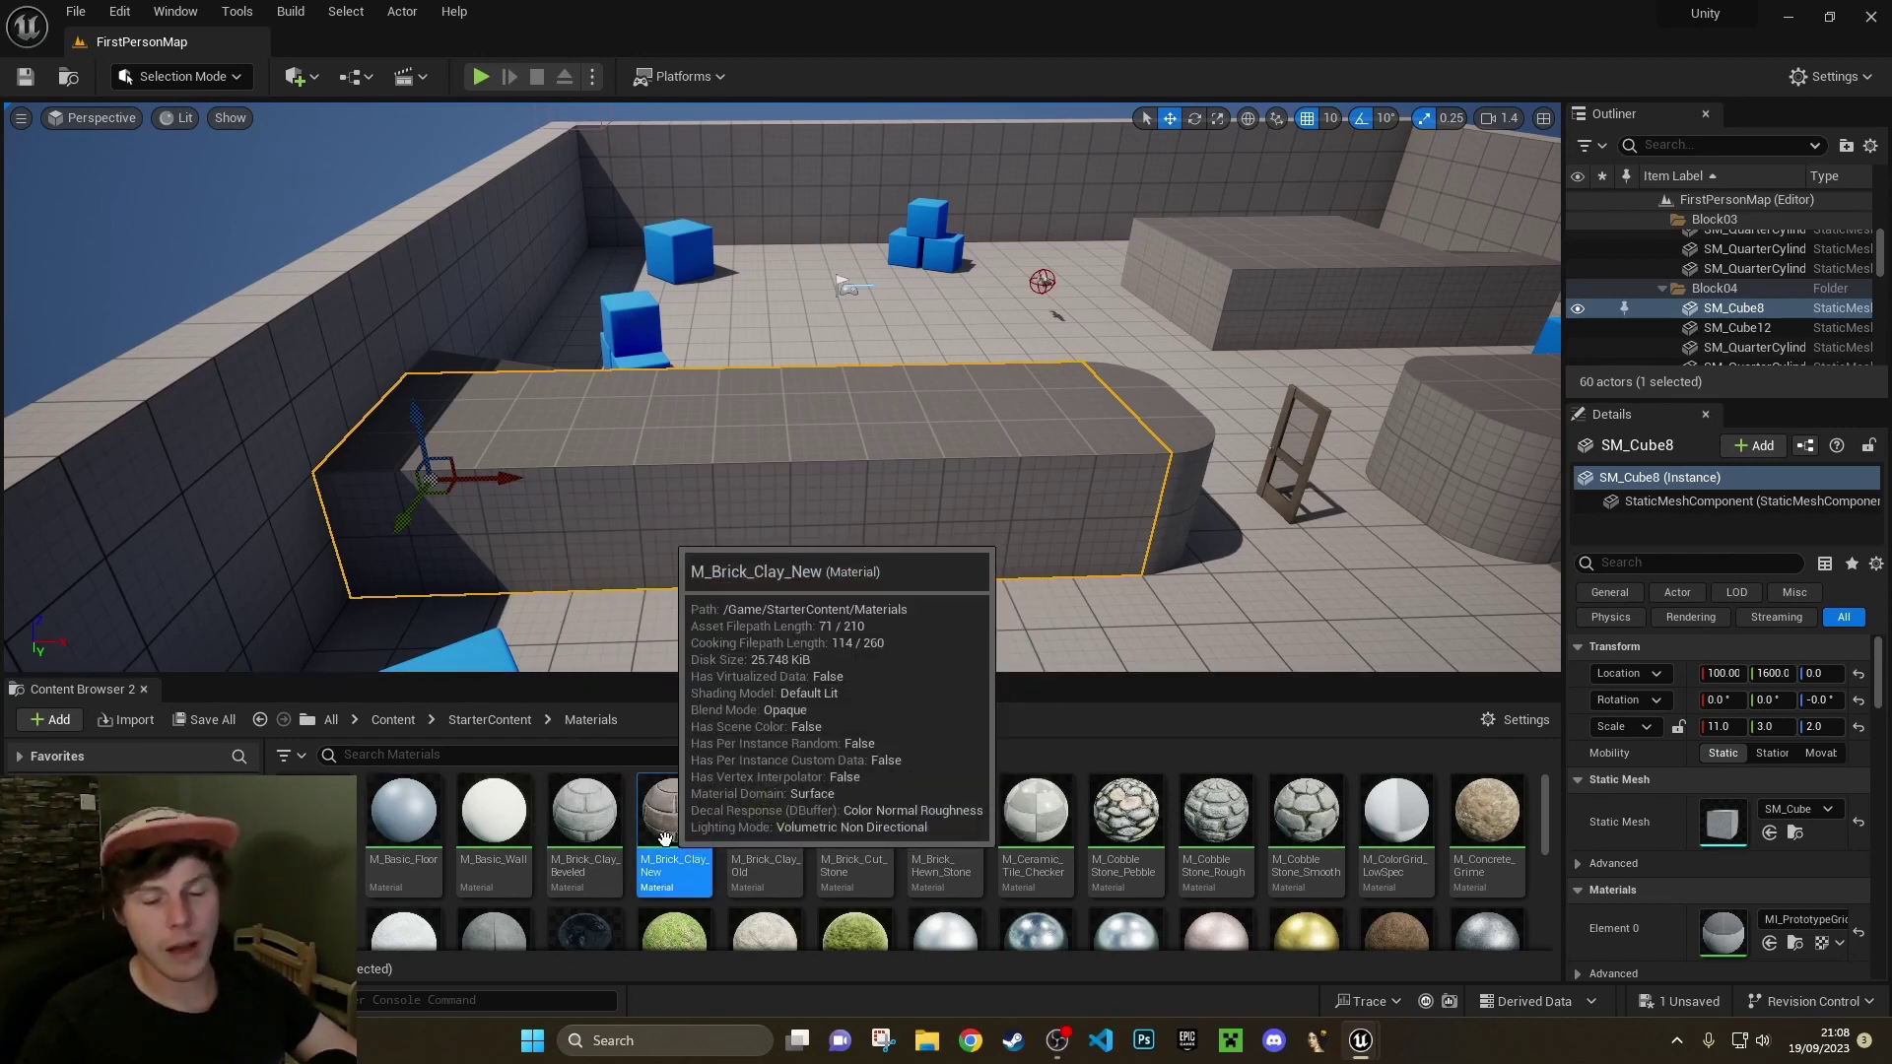
Dock Content Browser 2 alongside the Outliner and browse the materials there
{"action": "left_click_drag", "start_coordinate": [79, 689], "coordinate": [1729, 111]}
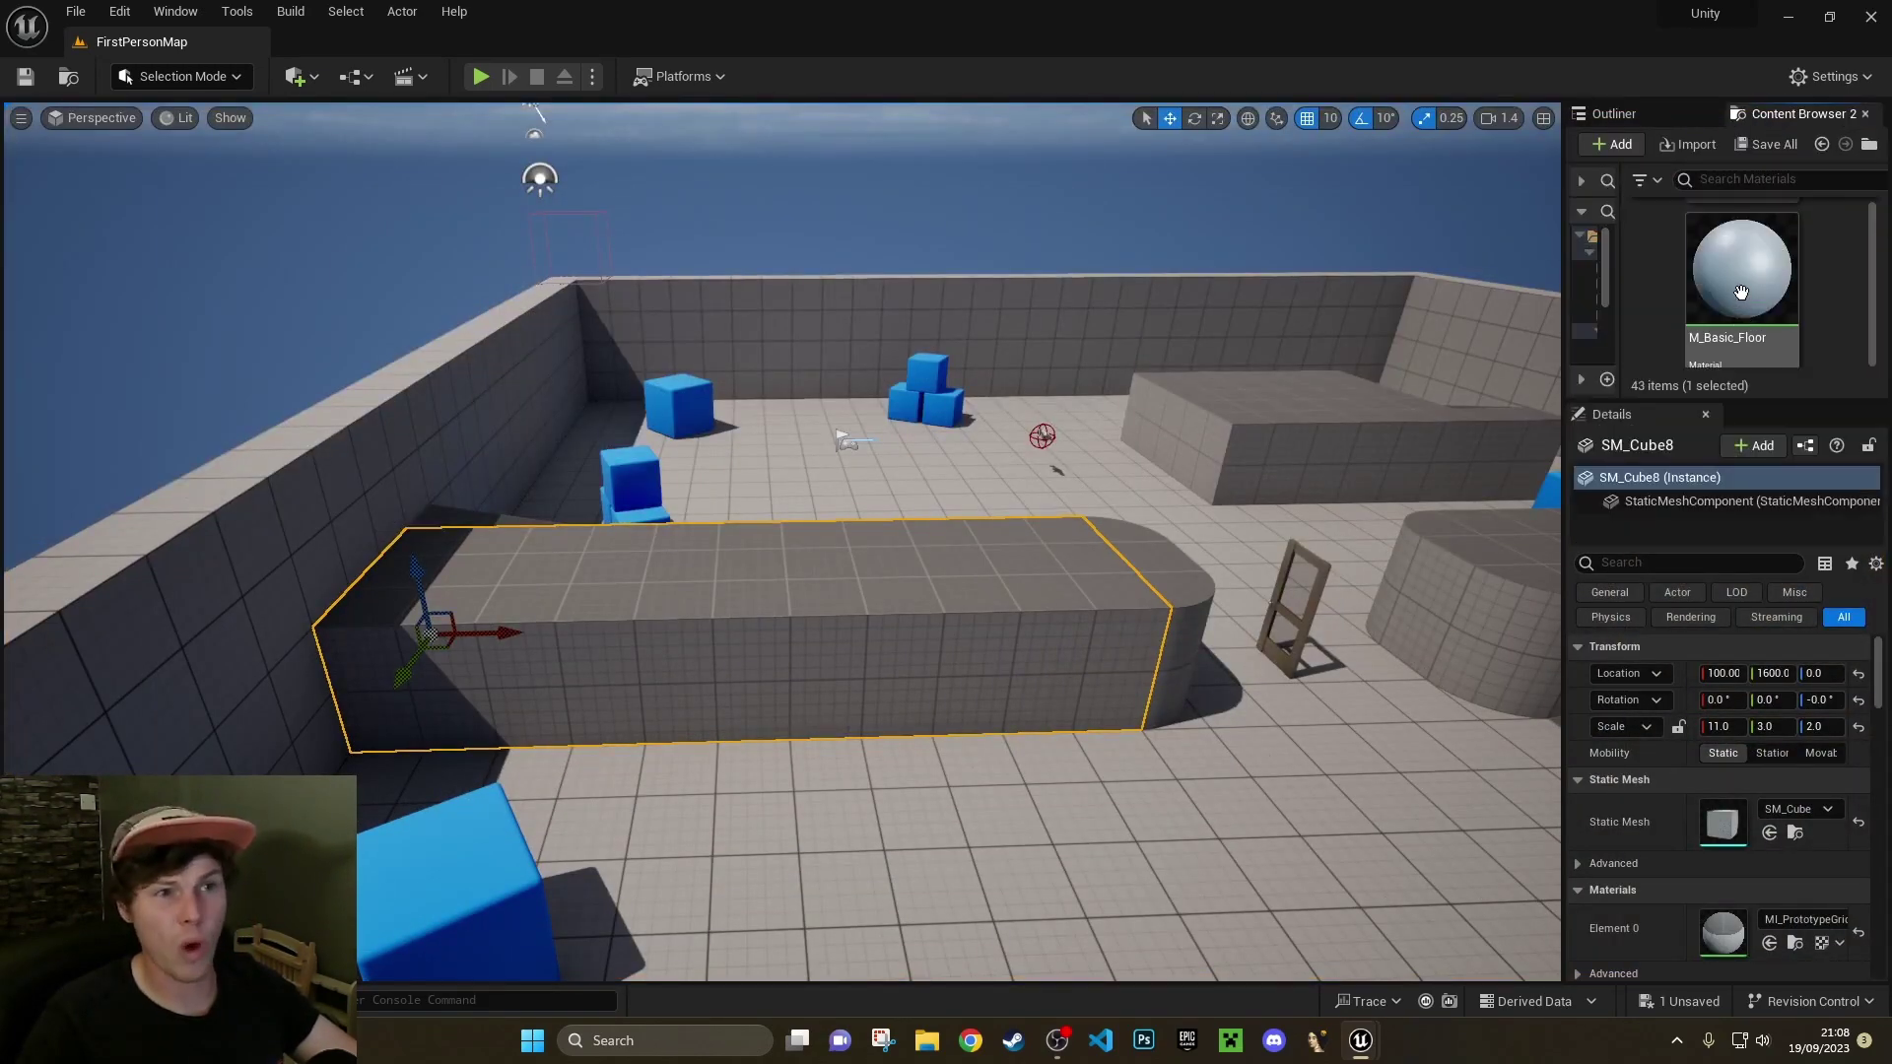
{"action": "scroll", "coordinate": [1741, 292], "scroll_direction": "down", "scroll_amount": 4}
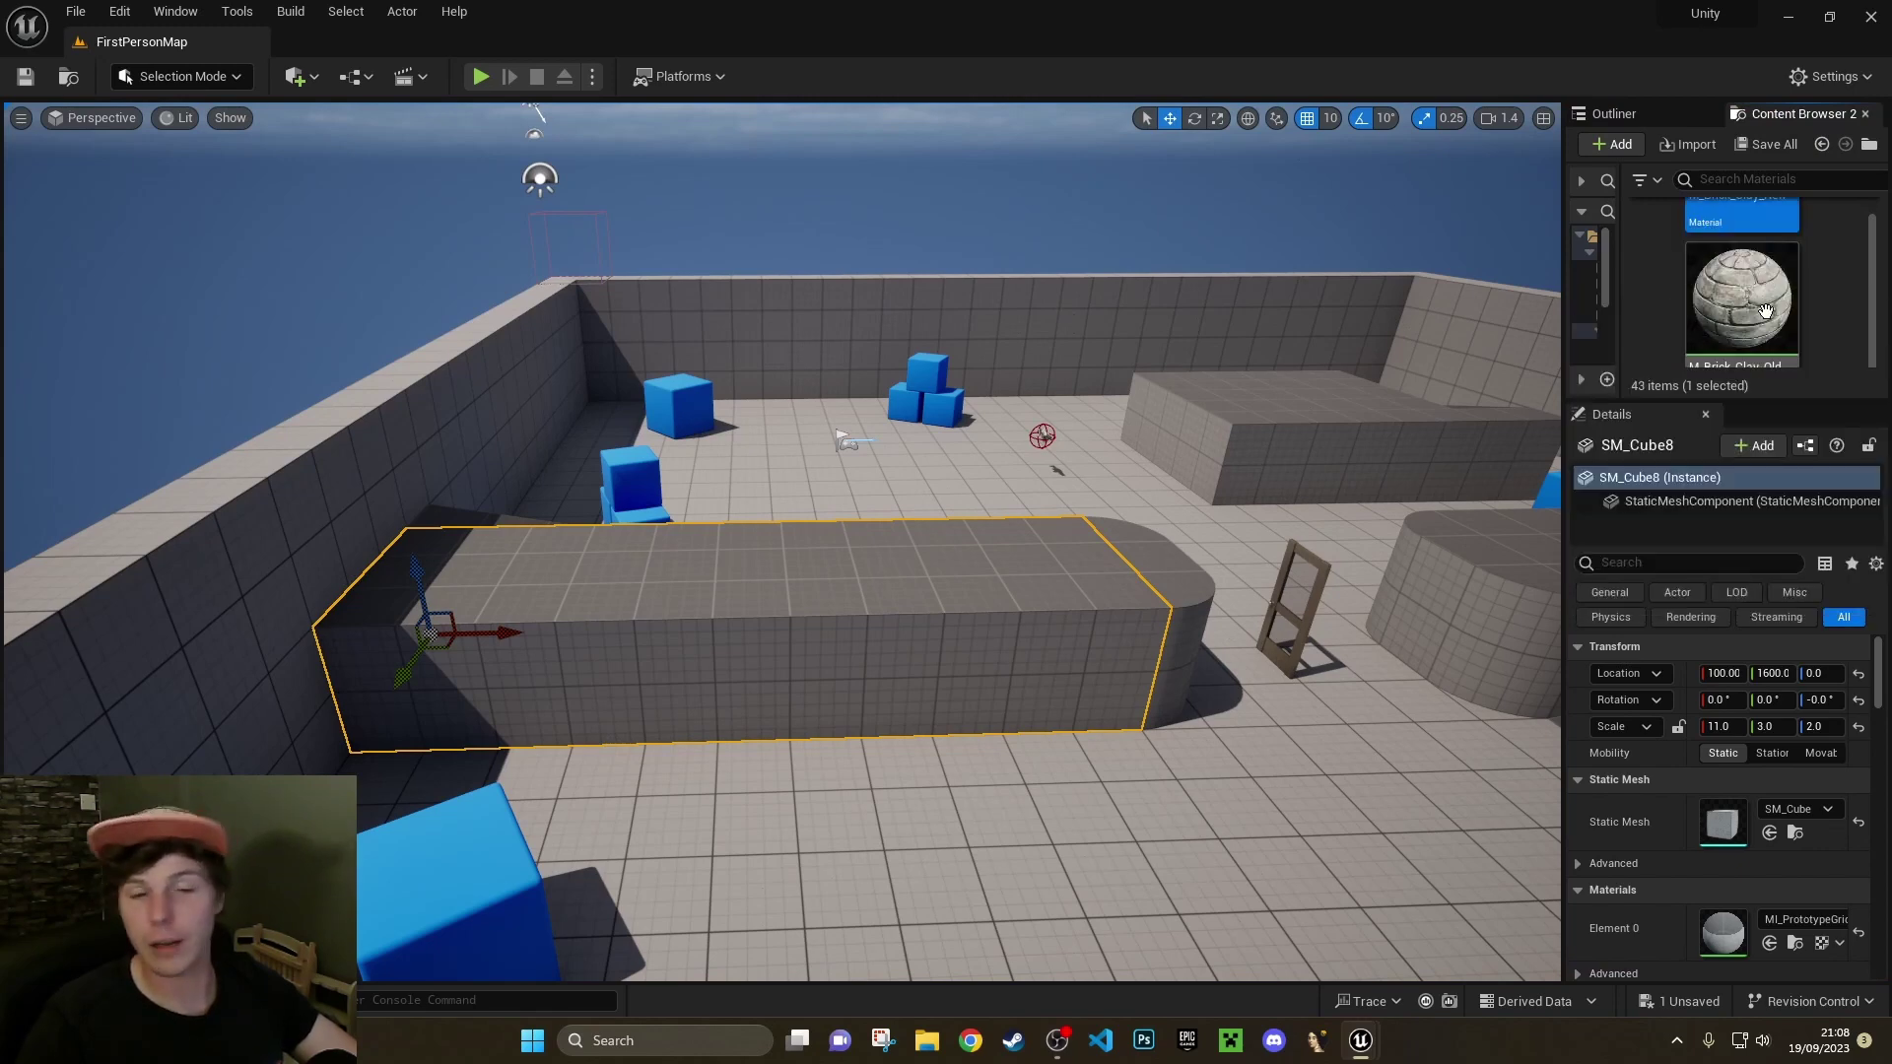
{"action": "scroll", "coordinate": [1765, 312], "scroll_direction": "down", "scroll_amount": 2}
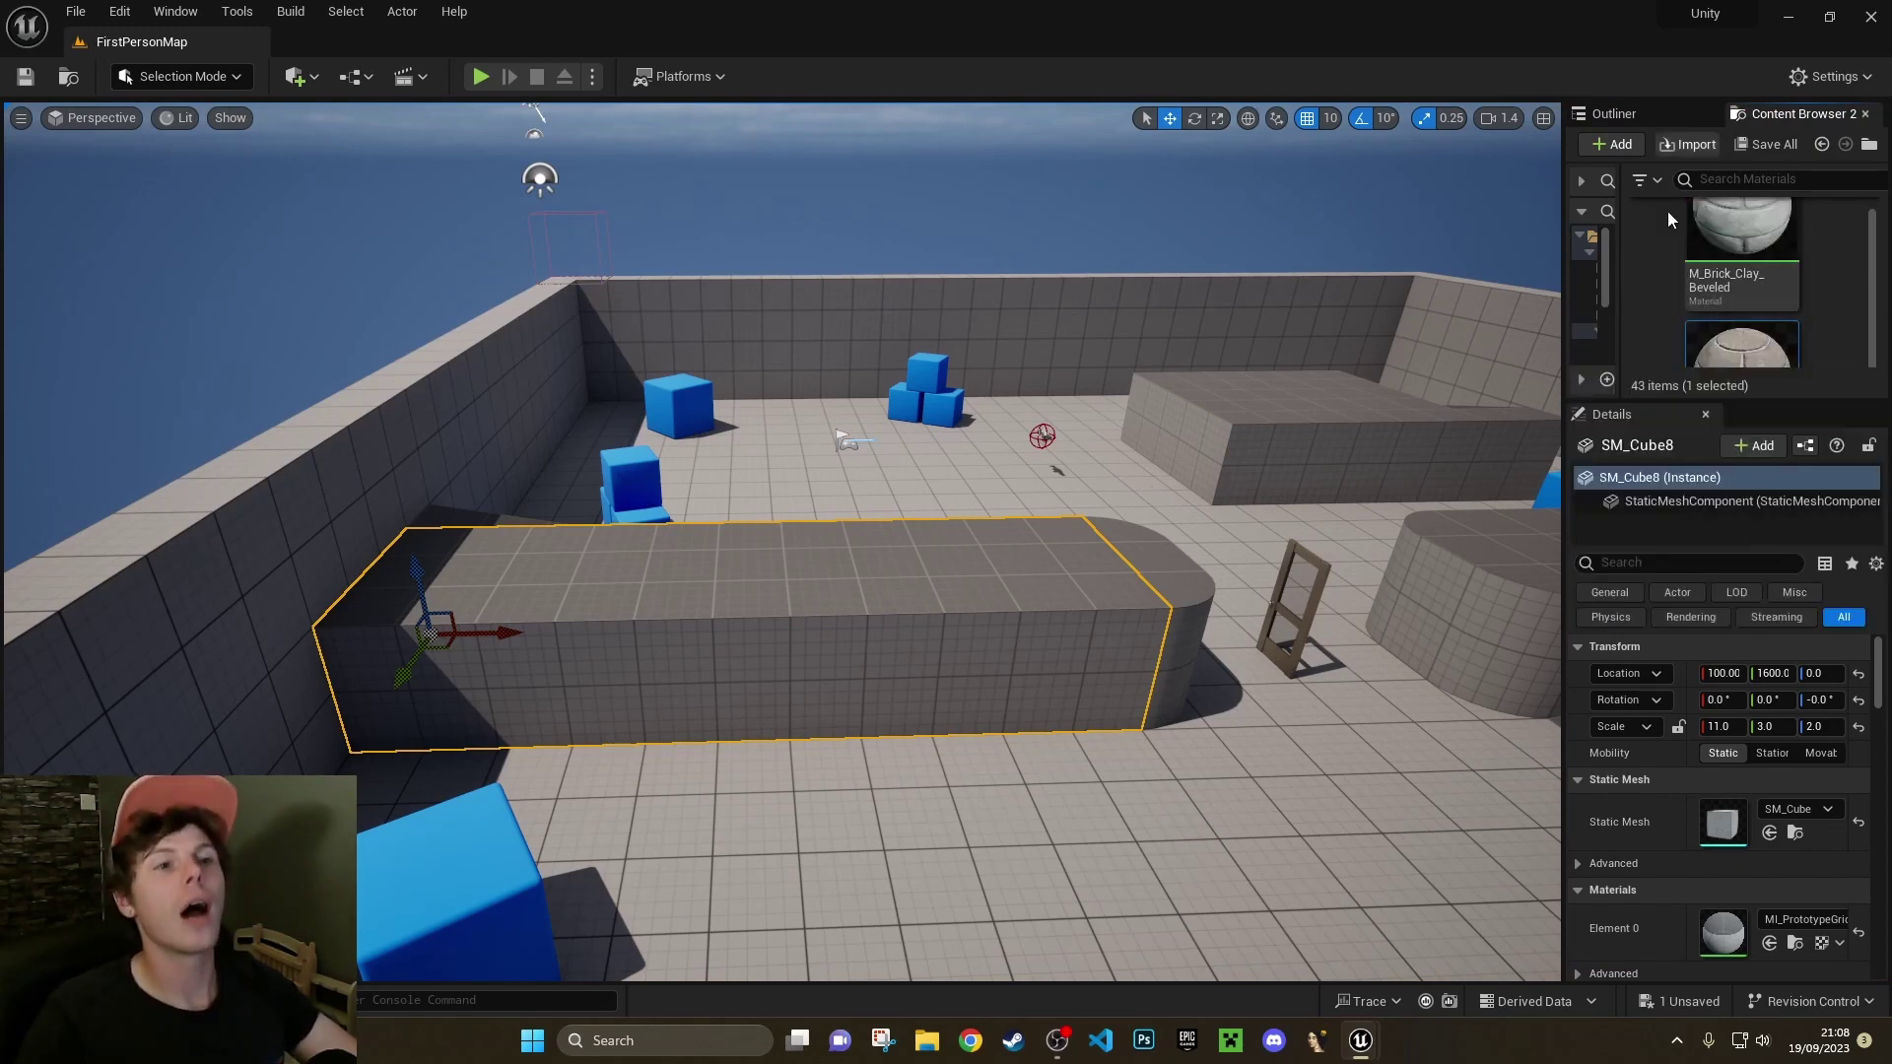
Move Content Browser 2 beside the level's tab, try M_Brick_Clay_New from it on SM_Cube8, and undo the change
{"action": "left_click_drag", "start_coordinate": [1816, 118], "coordinate": [443, 41]}
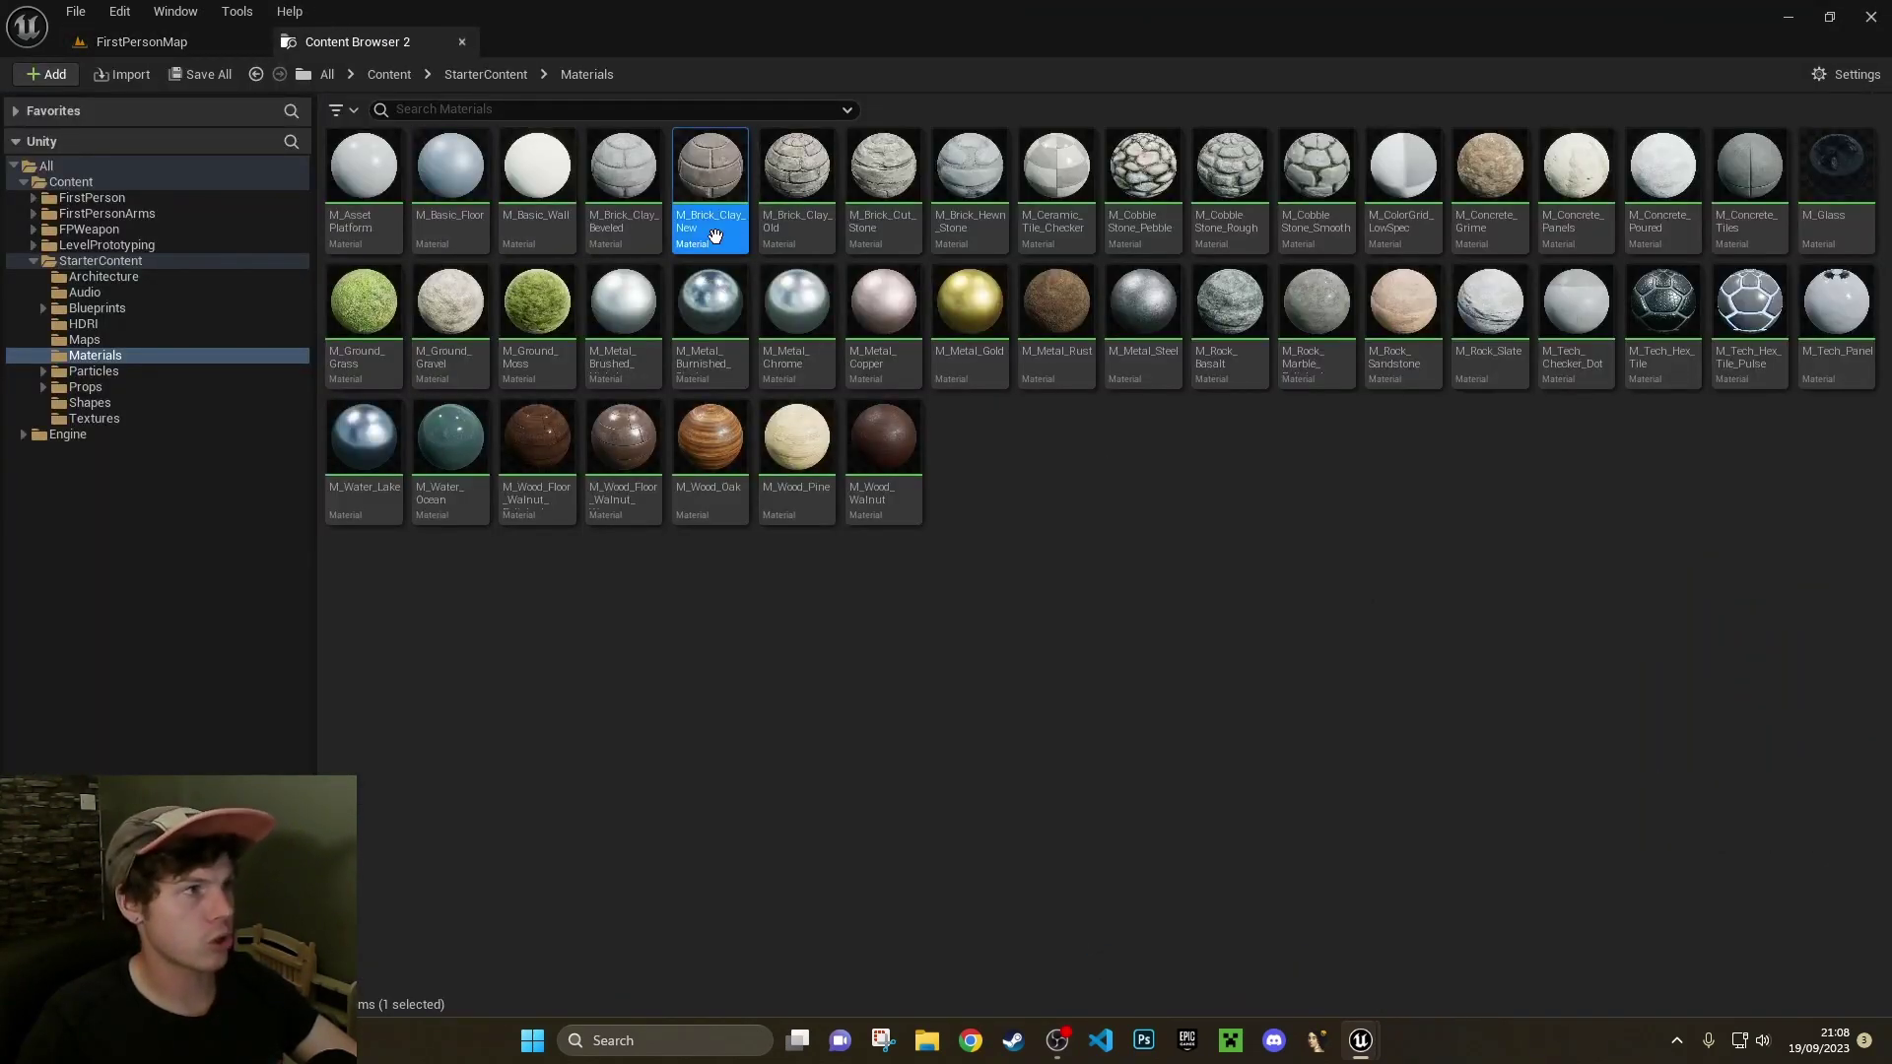
{"action": "left_click_drag", "start_coordinate": [705, 183], "coordinate": [724, 622]}
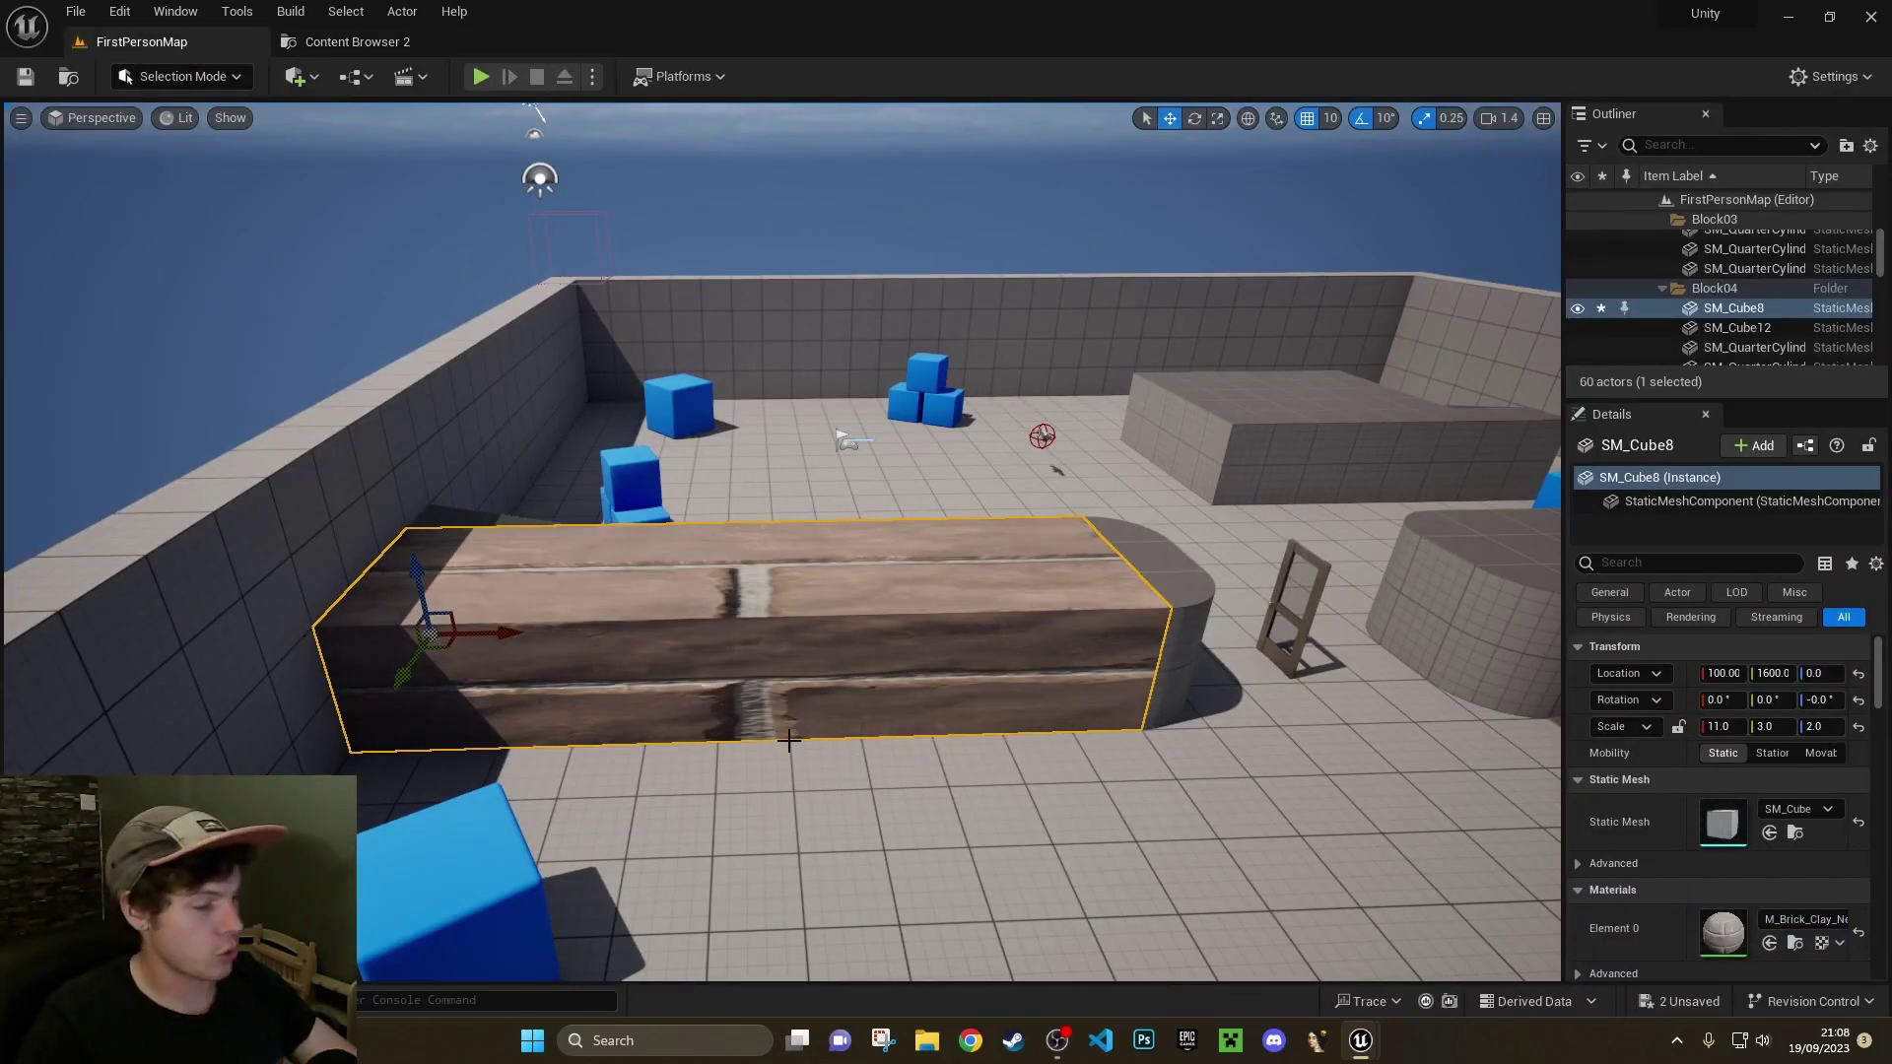
{"action": "key", "text": "ctrl+z"}
Close the full-size Content Browser 2, and dock it again below the viewport at a reduced height
{"action": "left_click", "coordinate": [374, 41]}
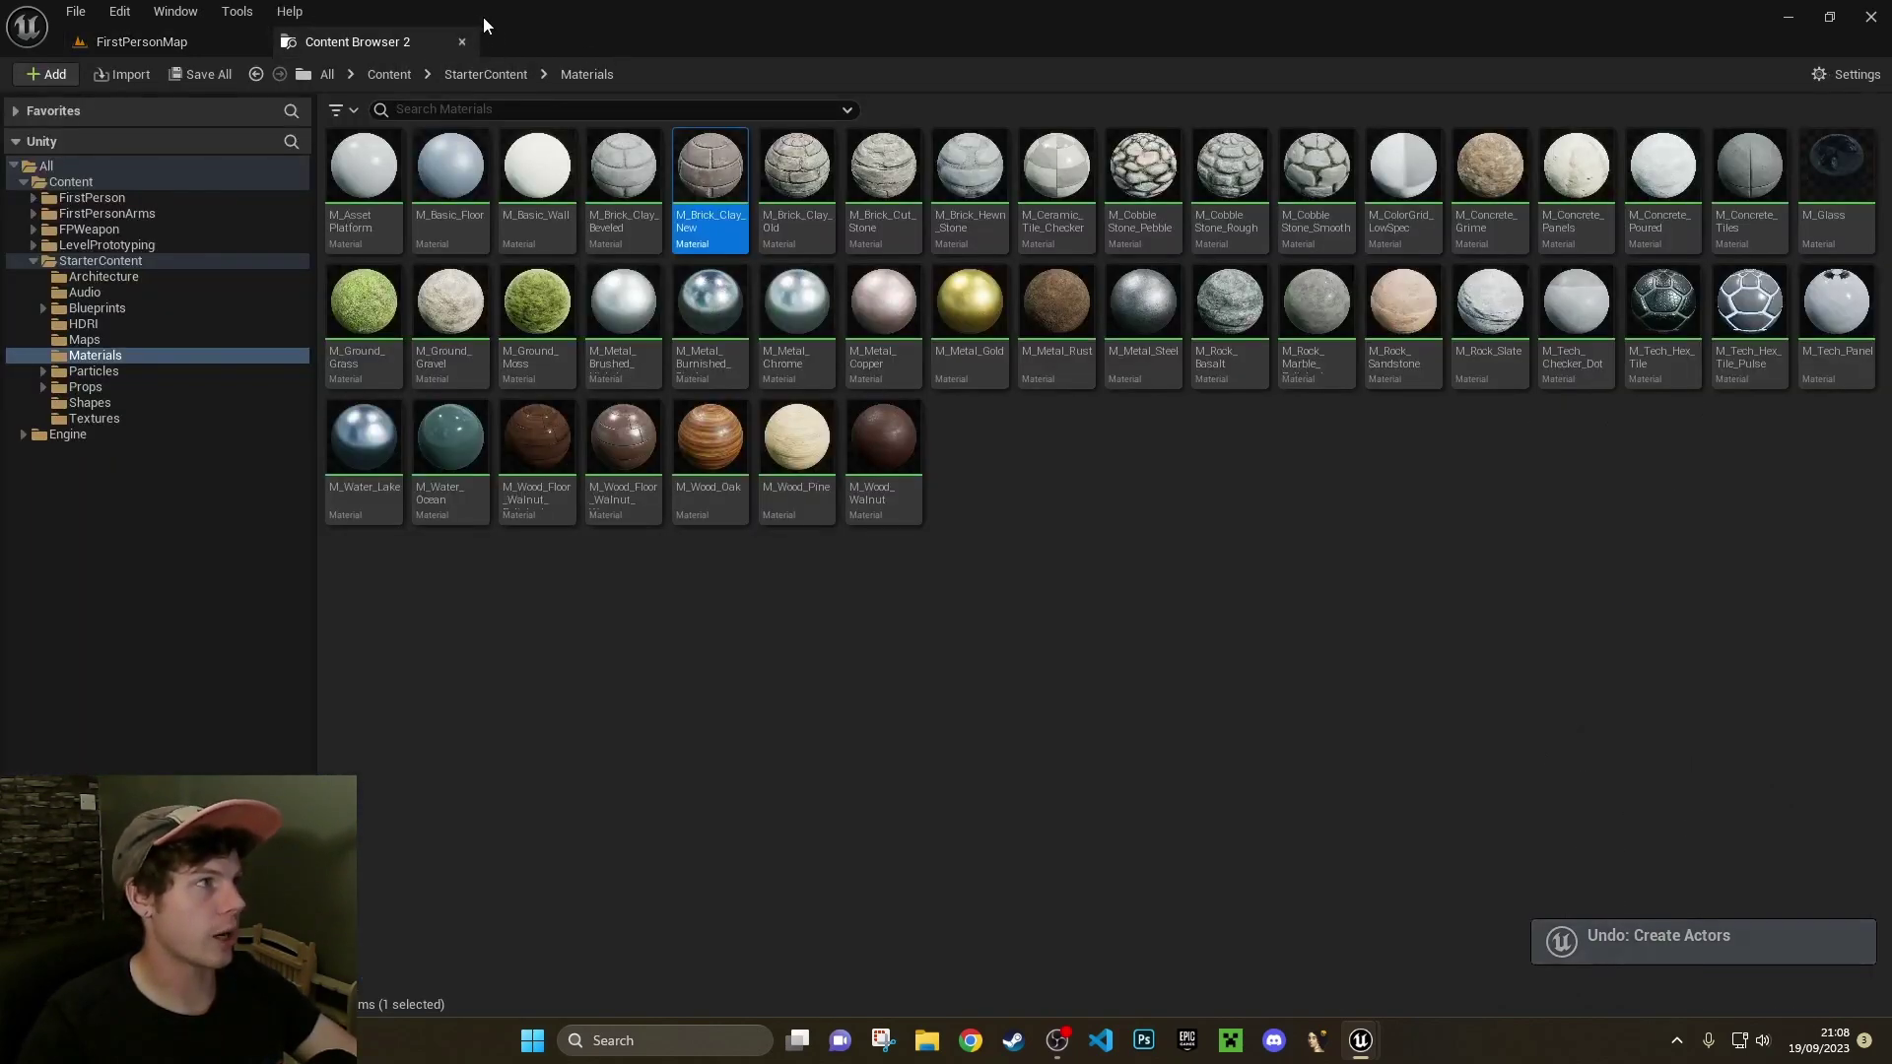
{"action": "left_click", "coordinate": [462, 41]}
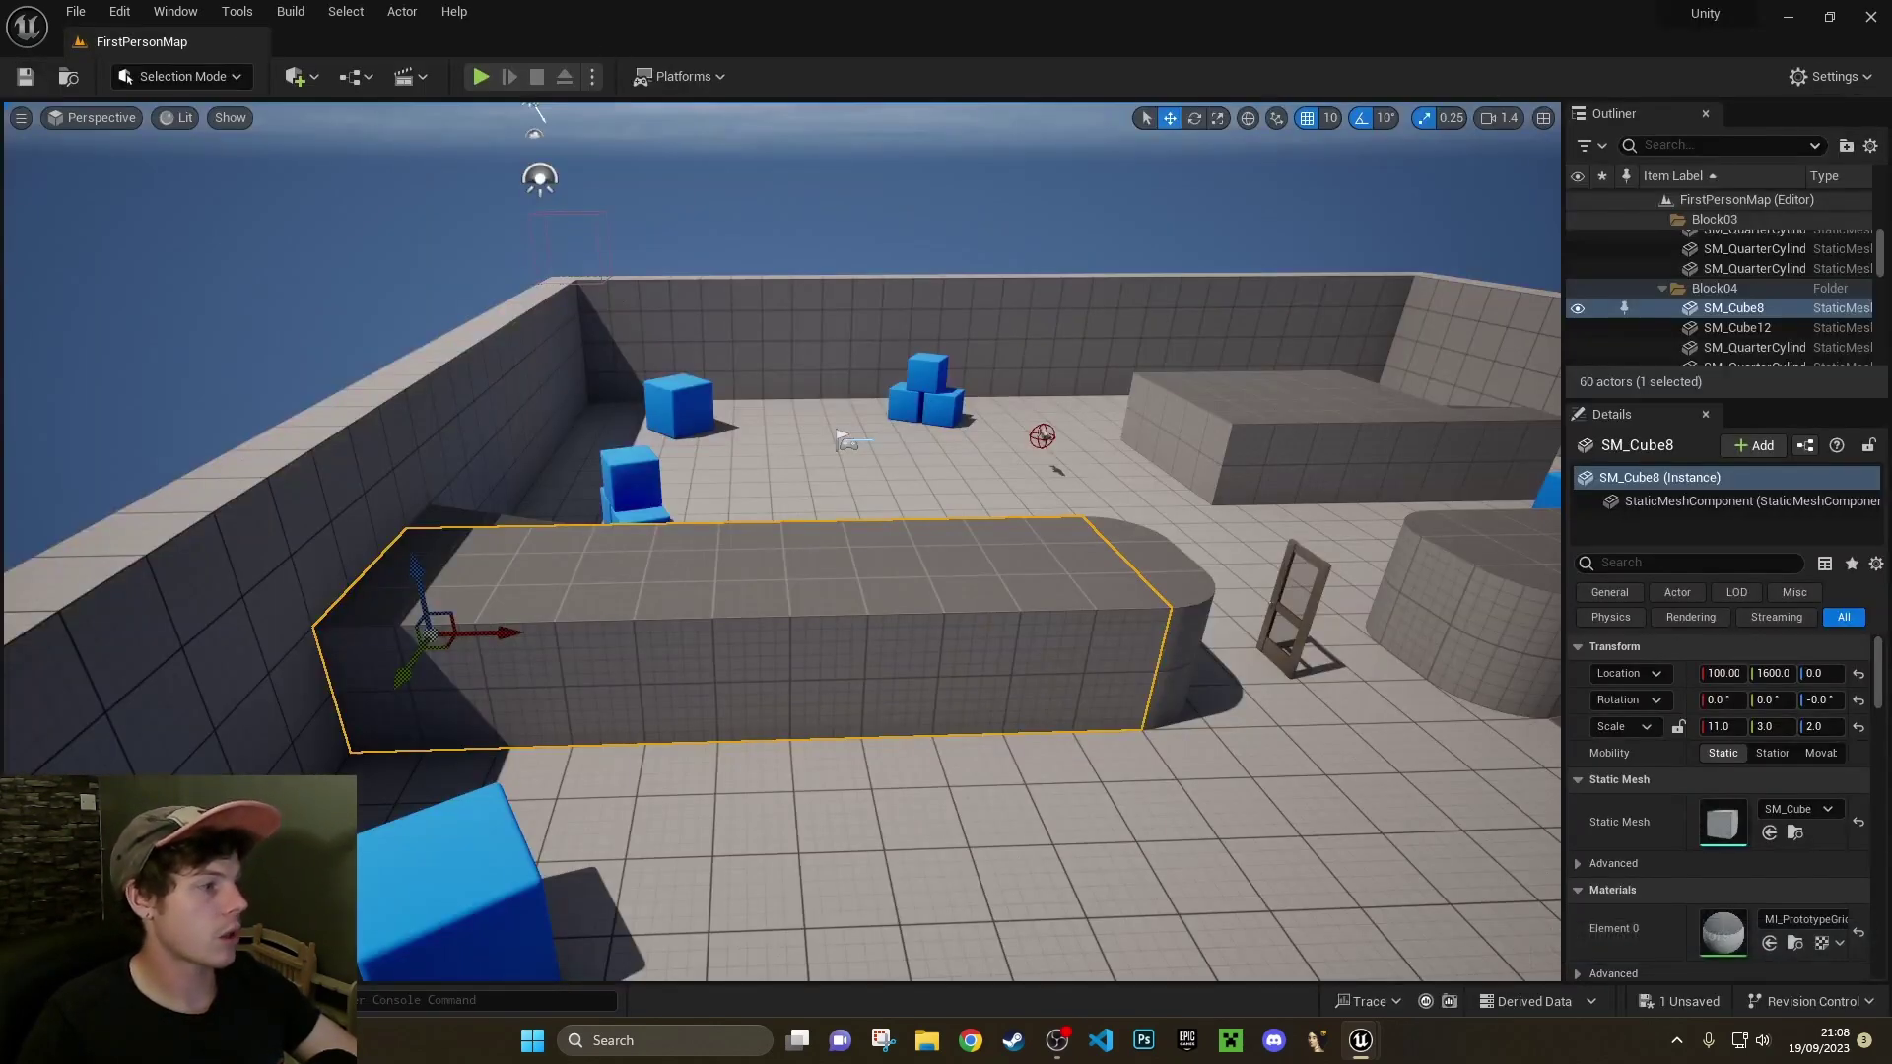
{"action": "left_click", "coordinate": [67, 1002]}
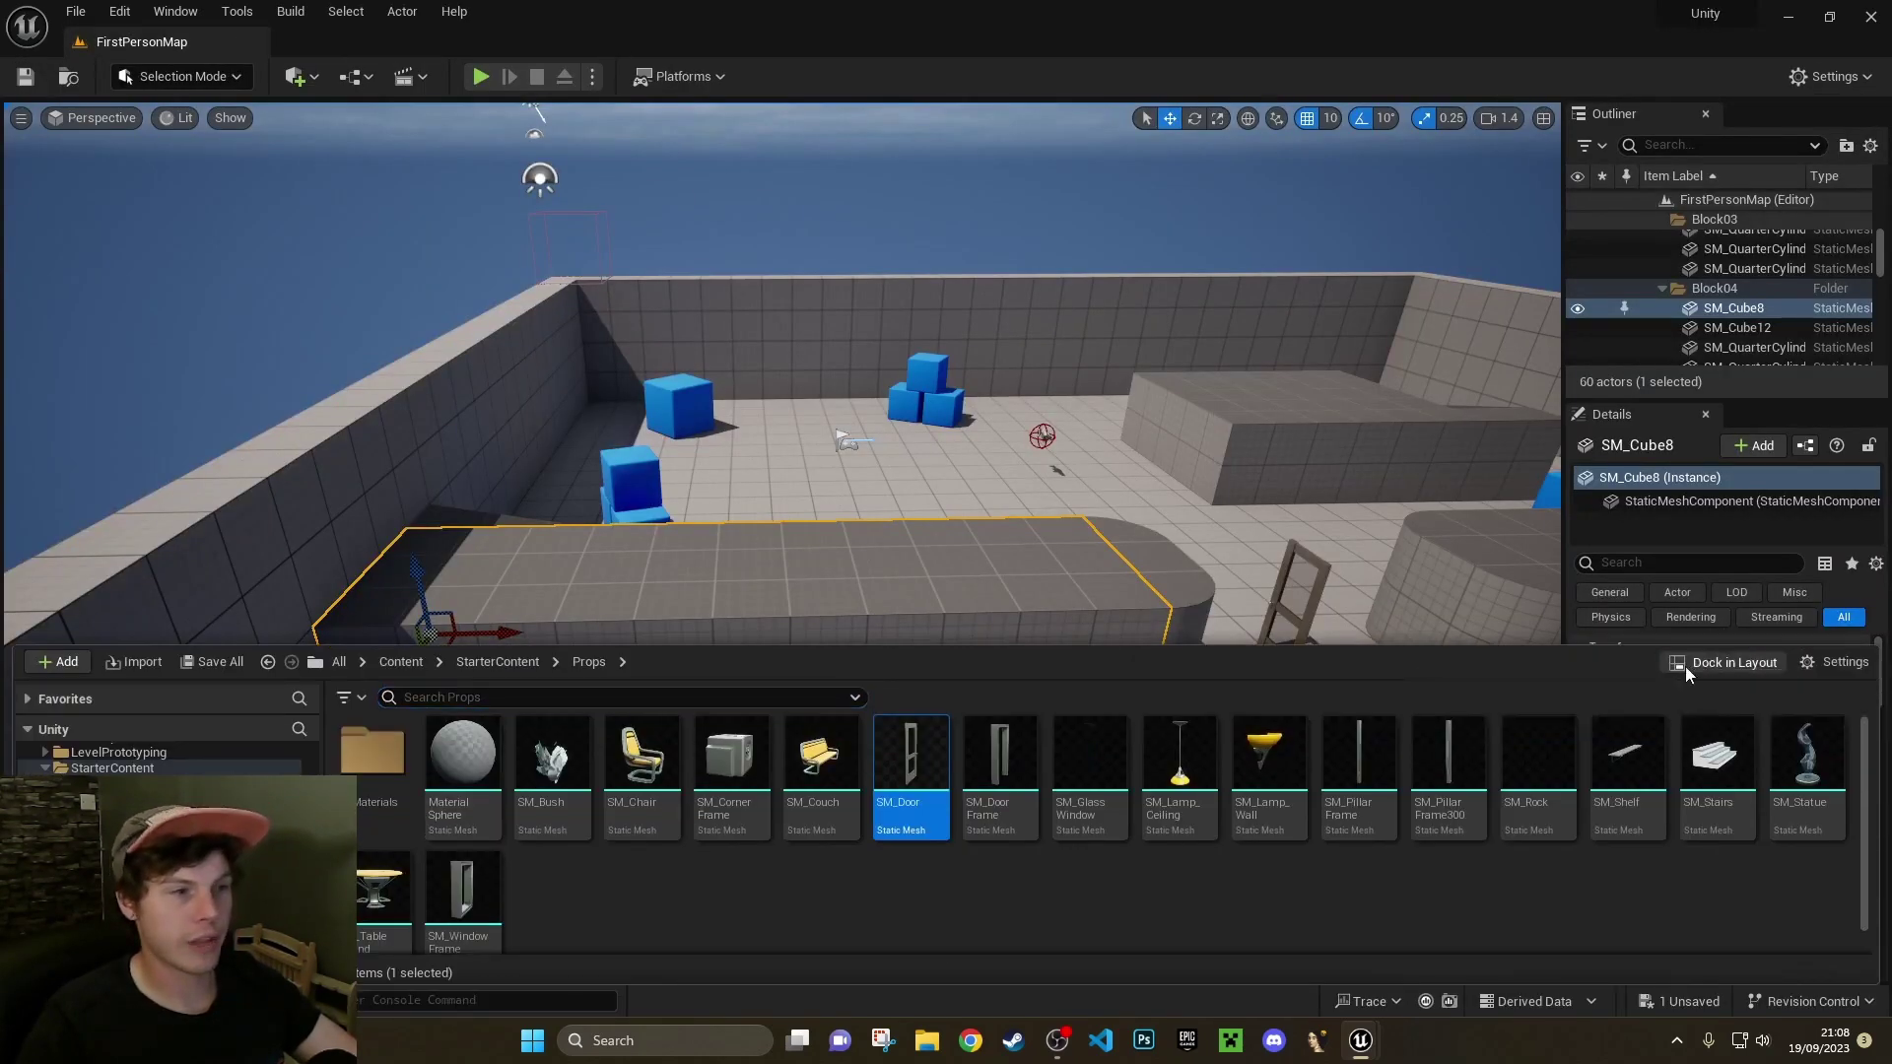
{"action": "left_click", "coordinate": [1686, 673]}
{"action": "left_click_drag", "start_coordinate": [395, 41], "coordinate": [629, 931]}
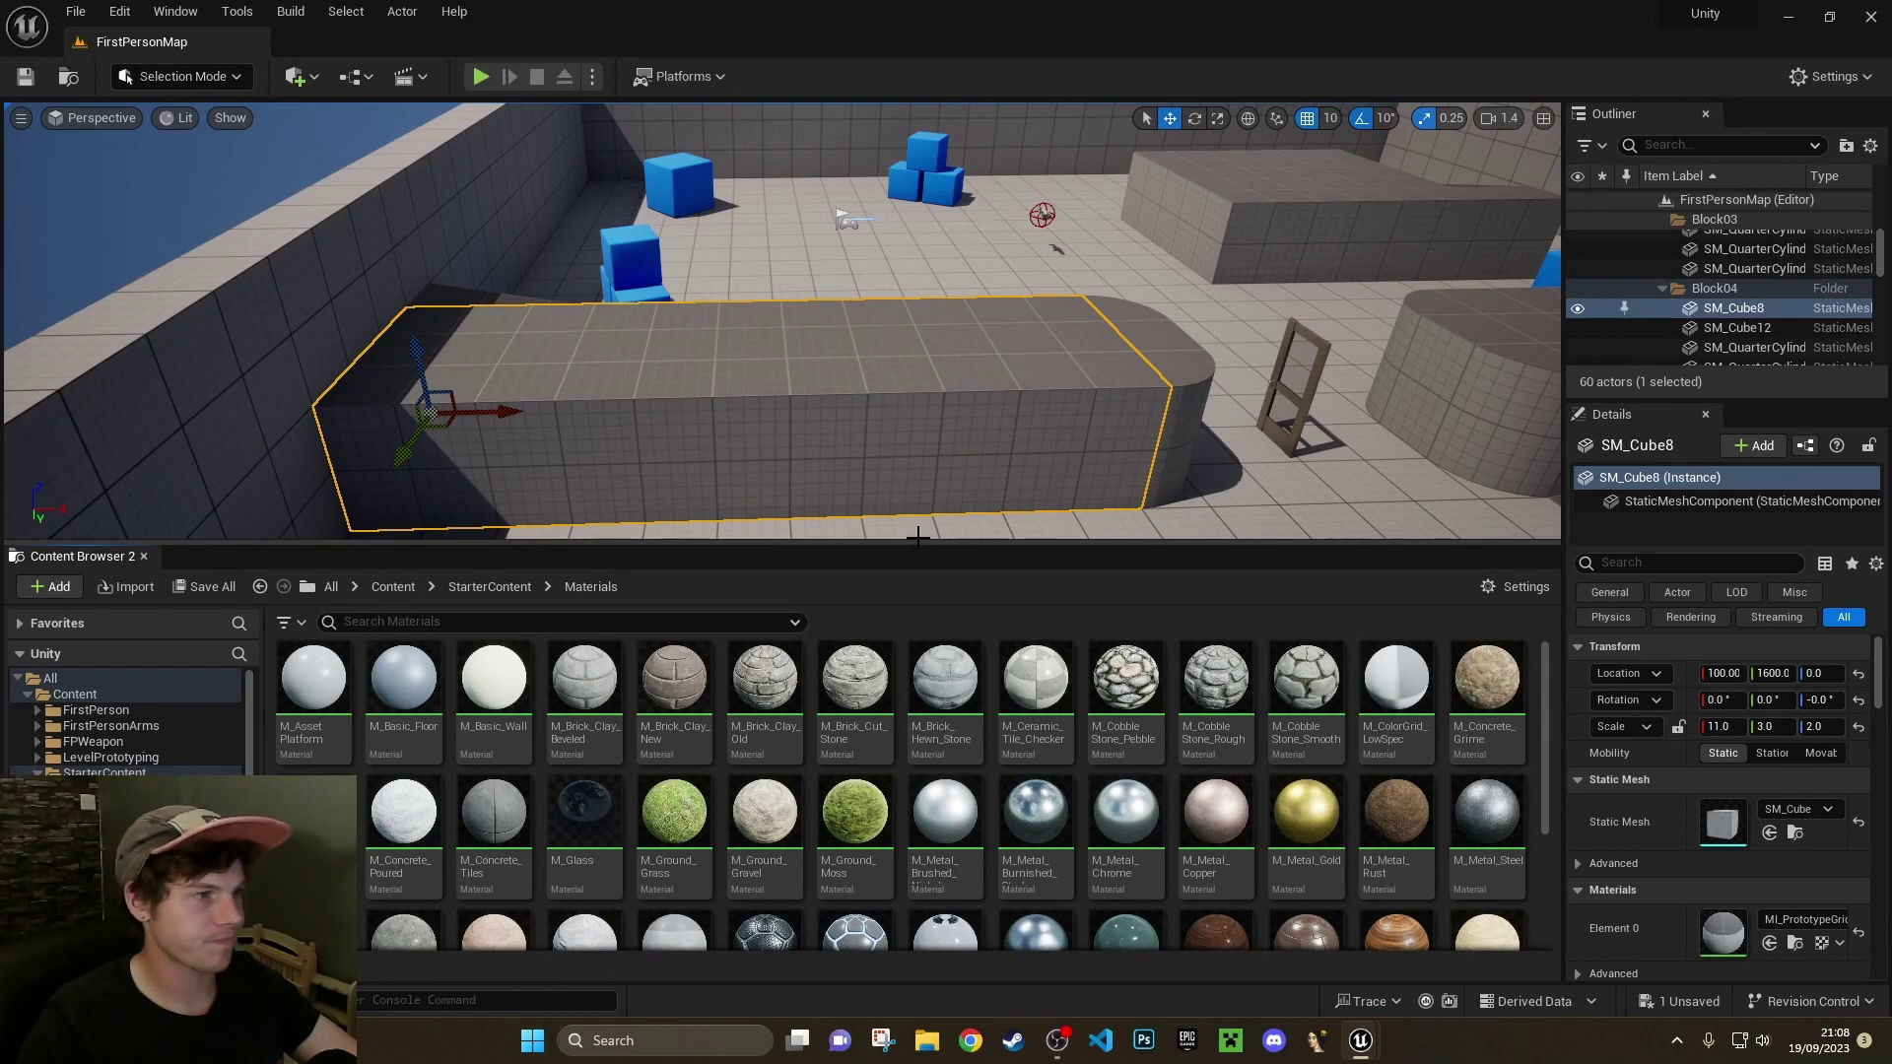
{"action": "left_click_drag", "start_coordinate": [906, 541], "coordinate": [414, 662]}
Open Content Browser 1 docked beside Content Browser 2, and close Content Browser 2
{"action": "left_click", "coordinate": [176, 11]}
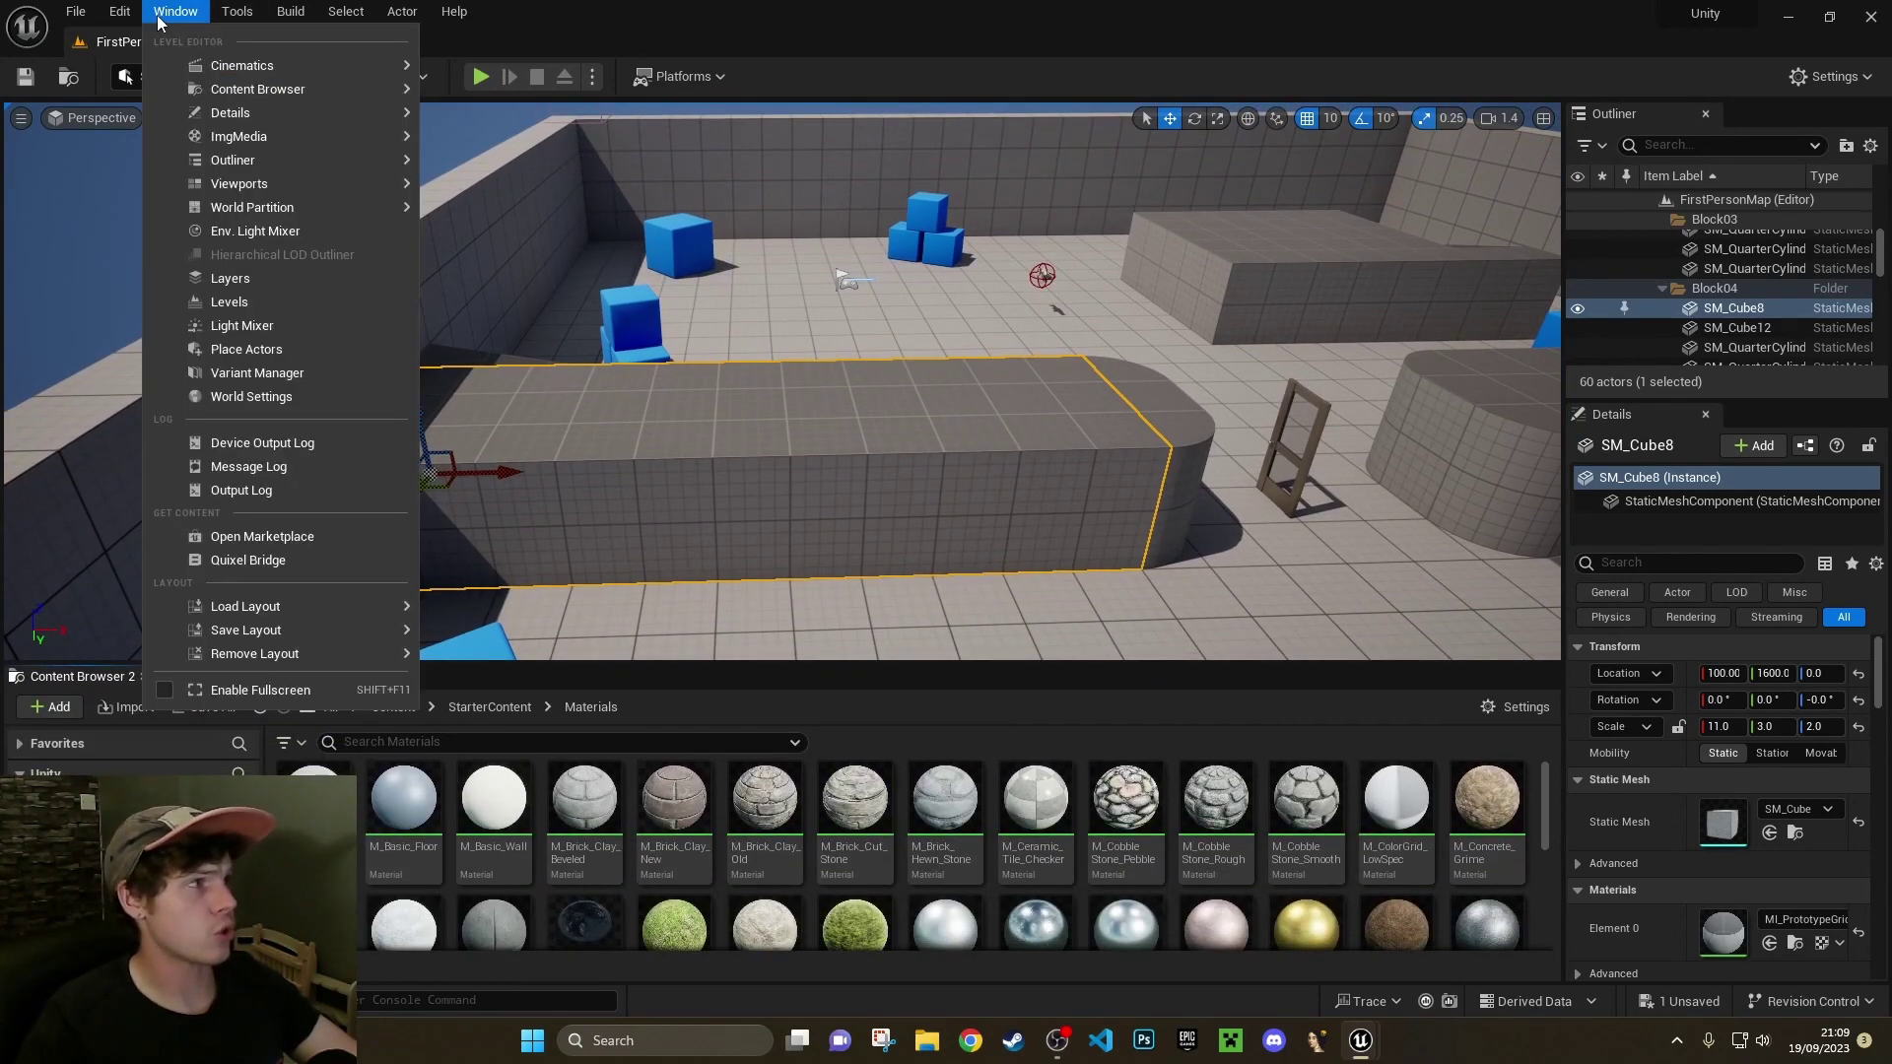
{"action": "mouse_move", "coordinate": [207, 91]}
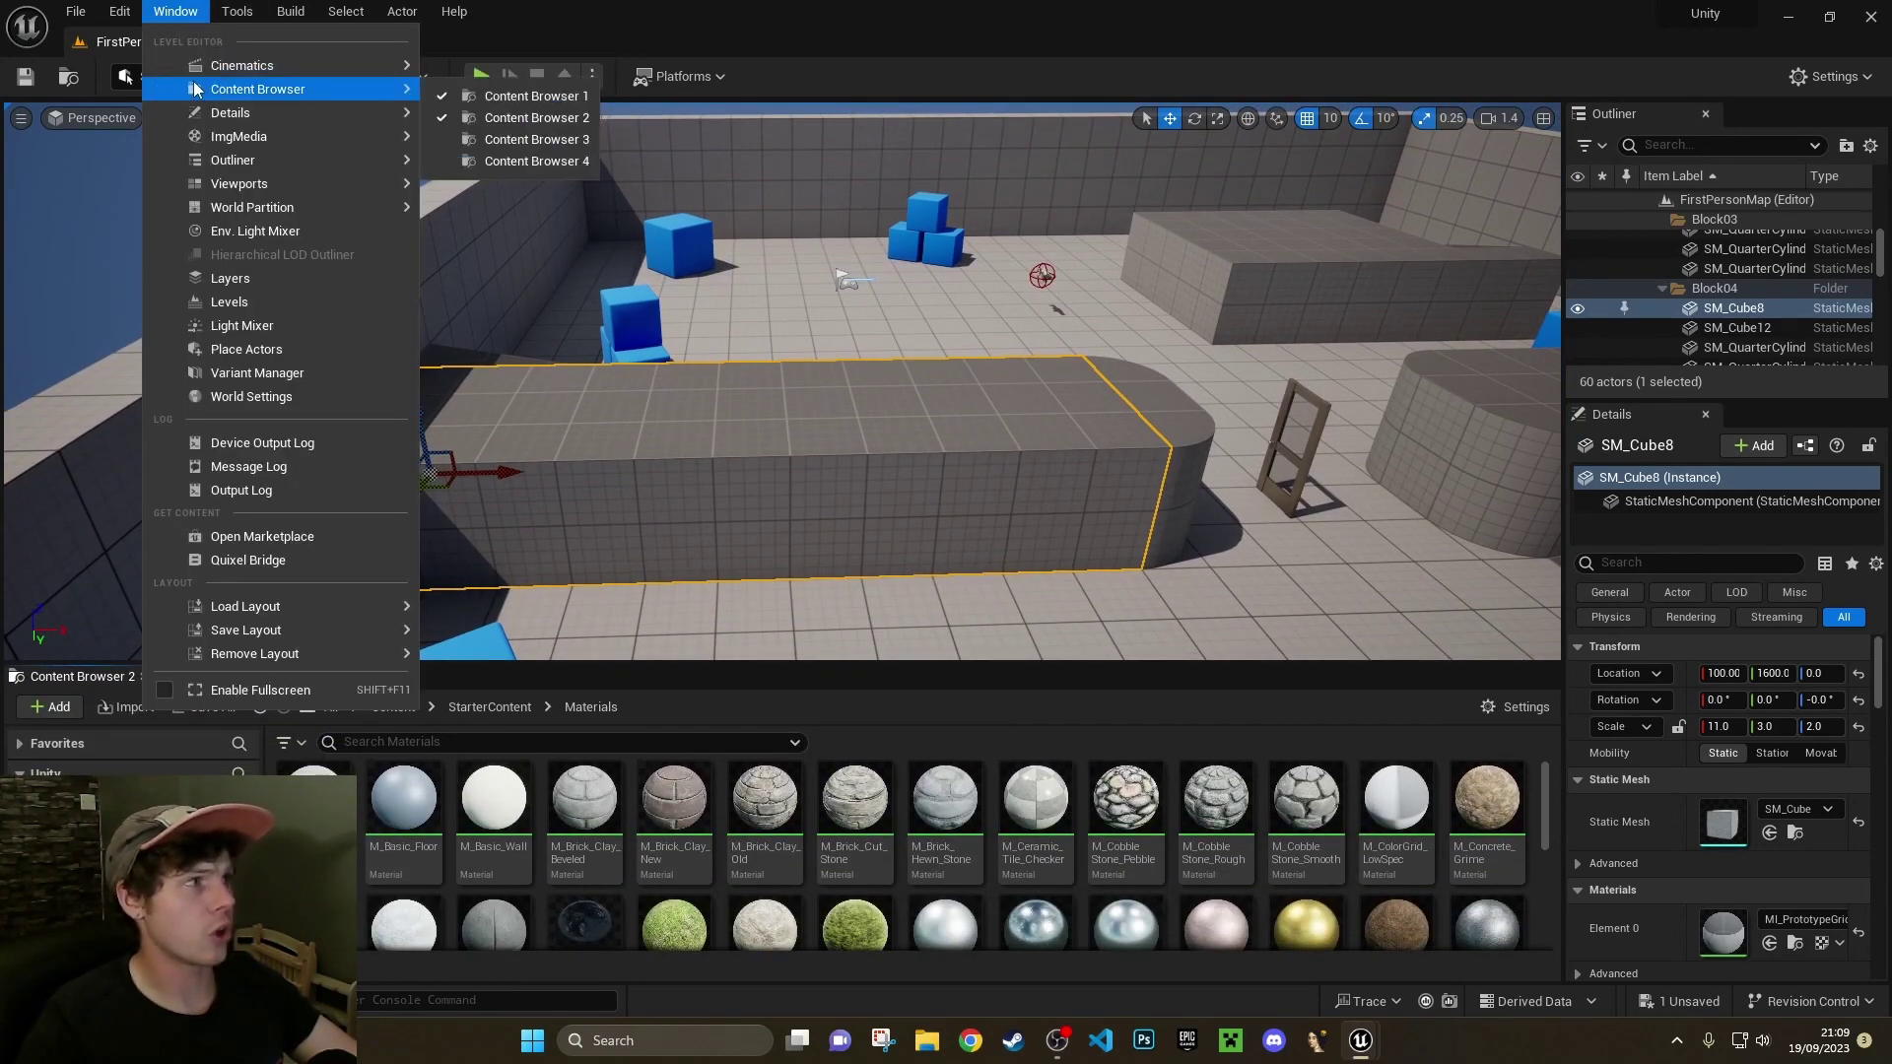
{"action": "left_click", "coordinate": [540, 98]}
{"action": "left_click_drag", "start_coordinate": [547, 110], "coordinate": [59, 748]}
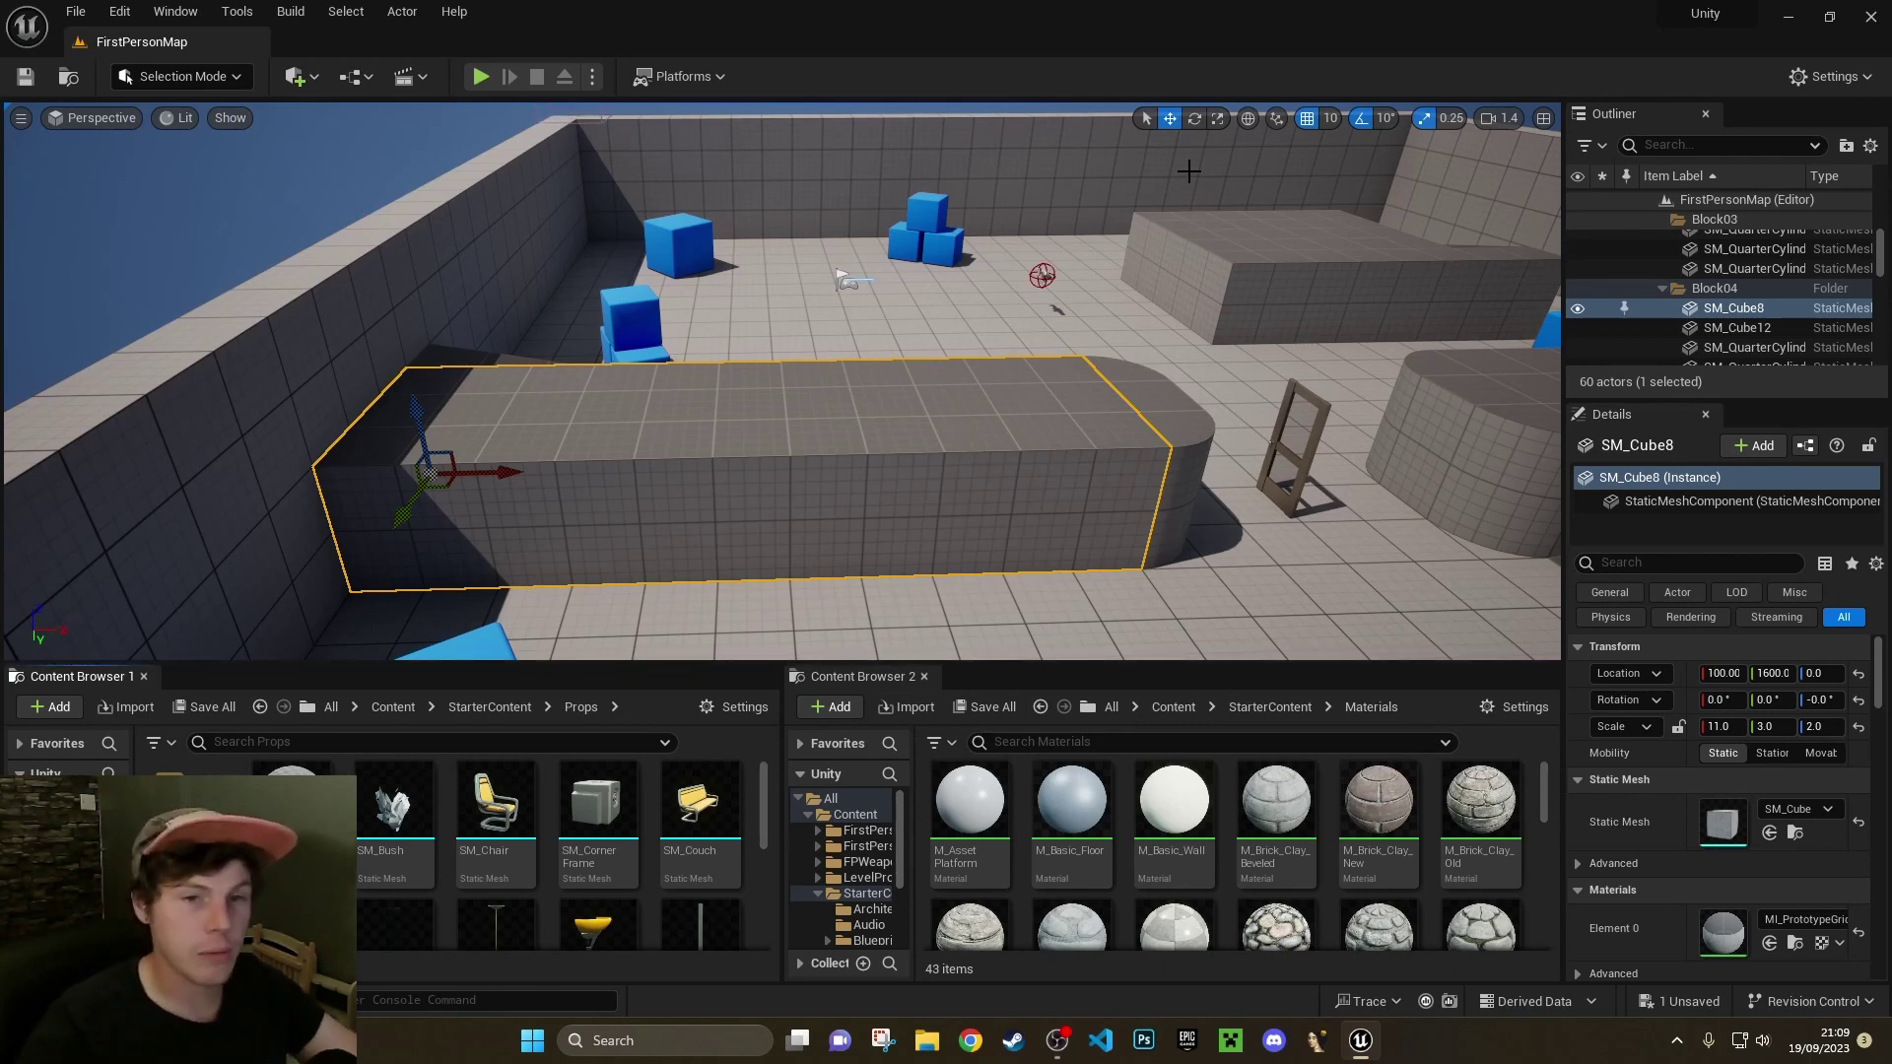
{"action": "left_click", "coordinate": [924, 676]}
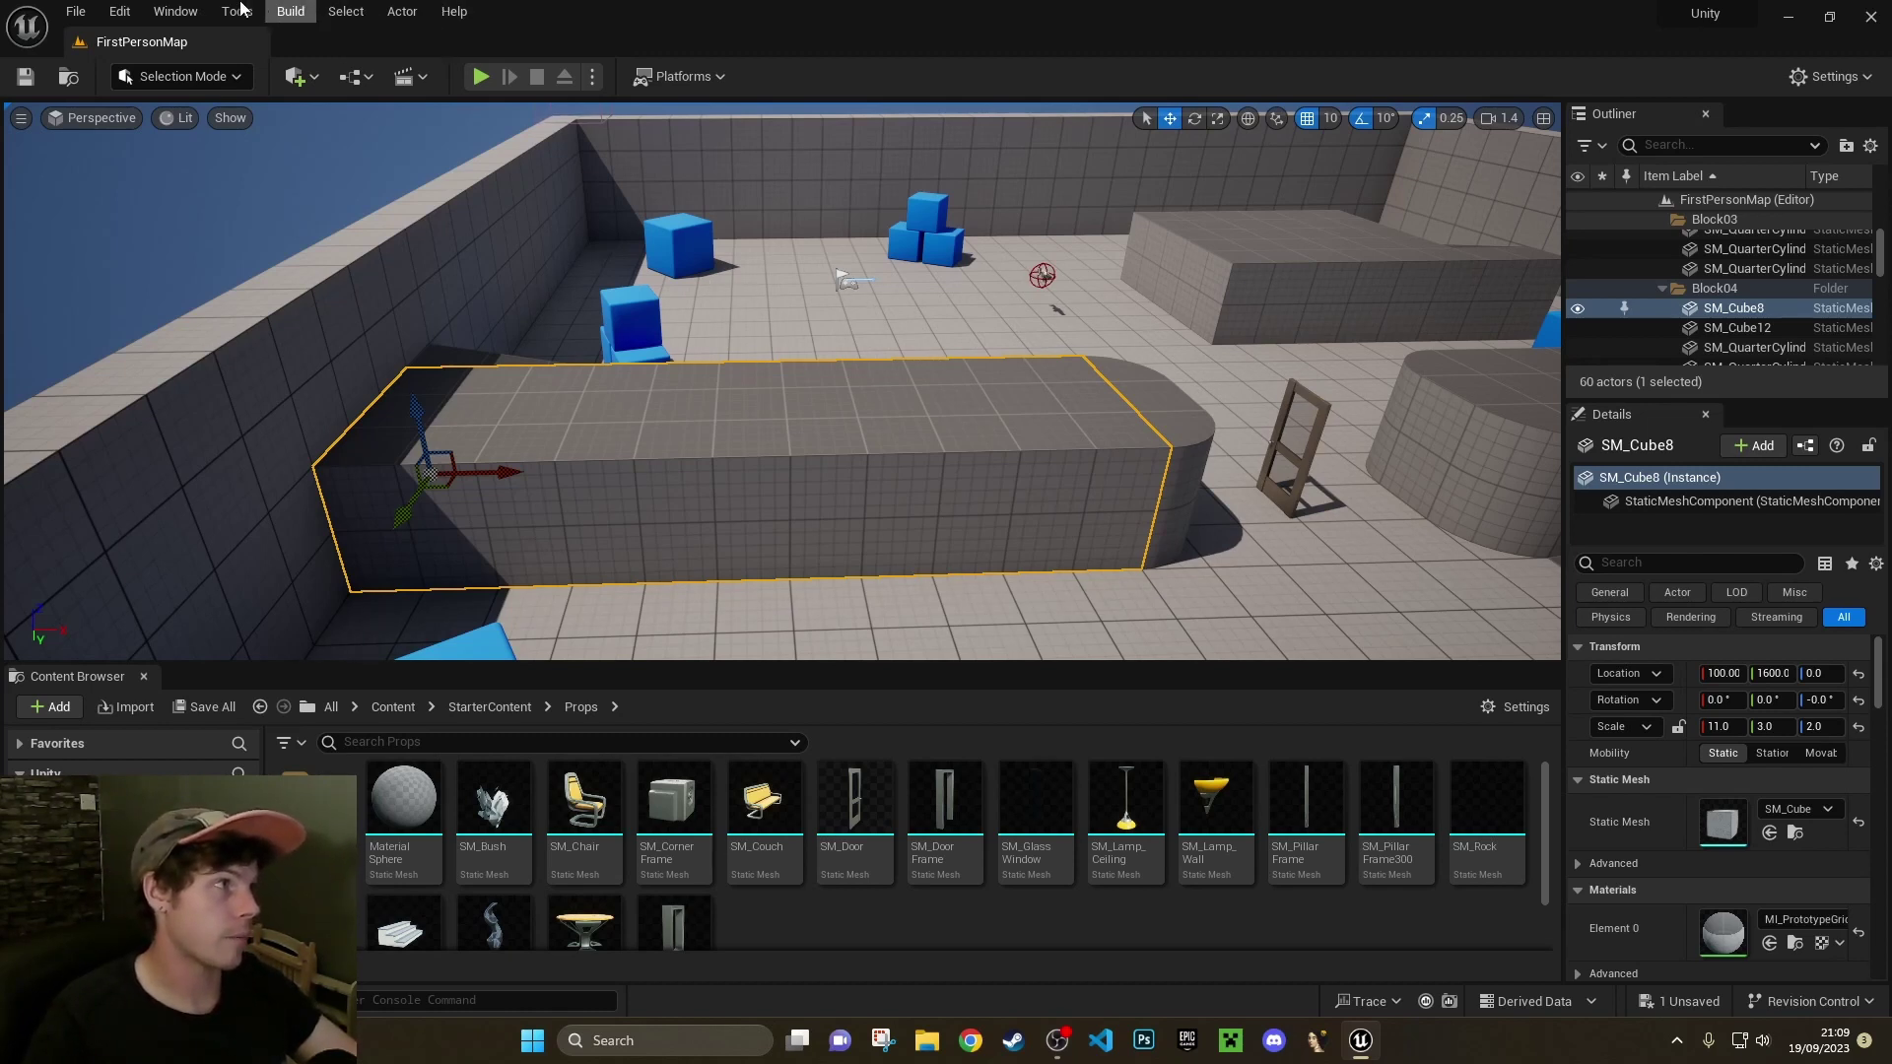
Look through the options for saving and loading editor layouts
{"action": "left_click", "coordinate": [175, 11]}
{"action": "mouse_move", "coordinate": [278, 631]}
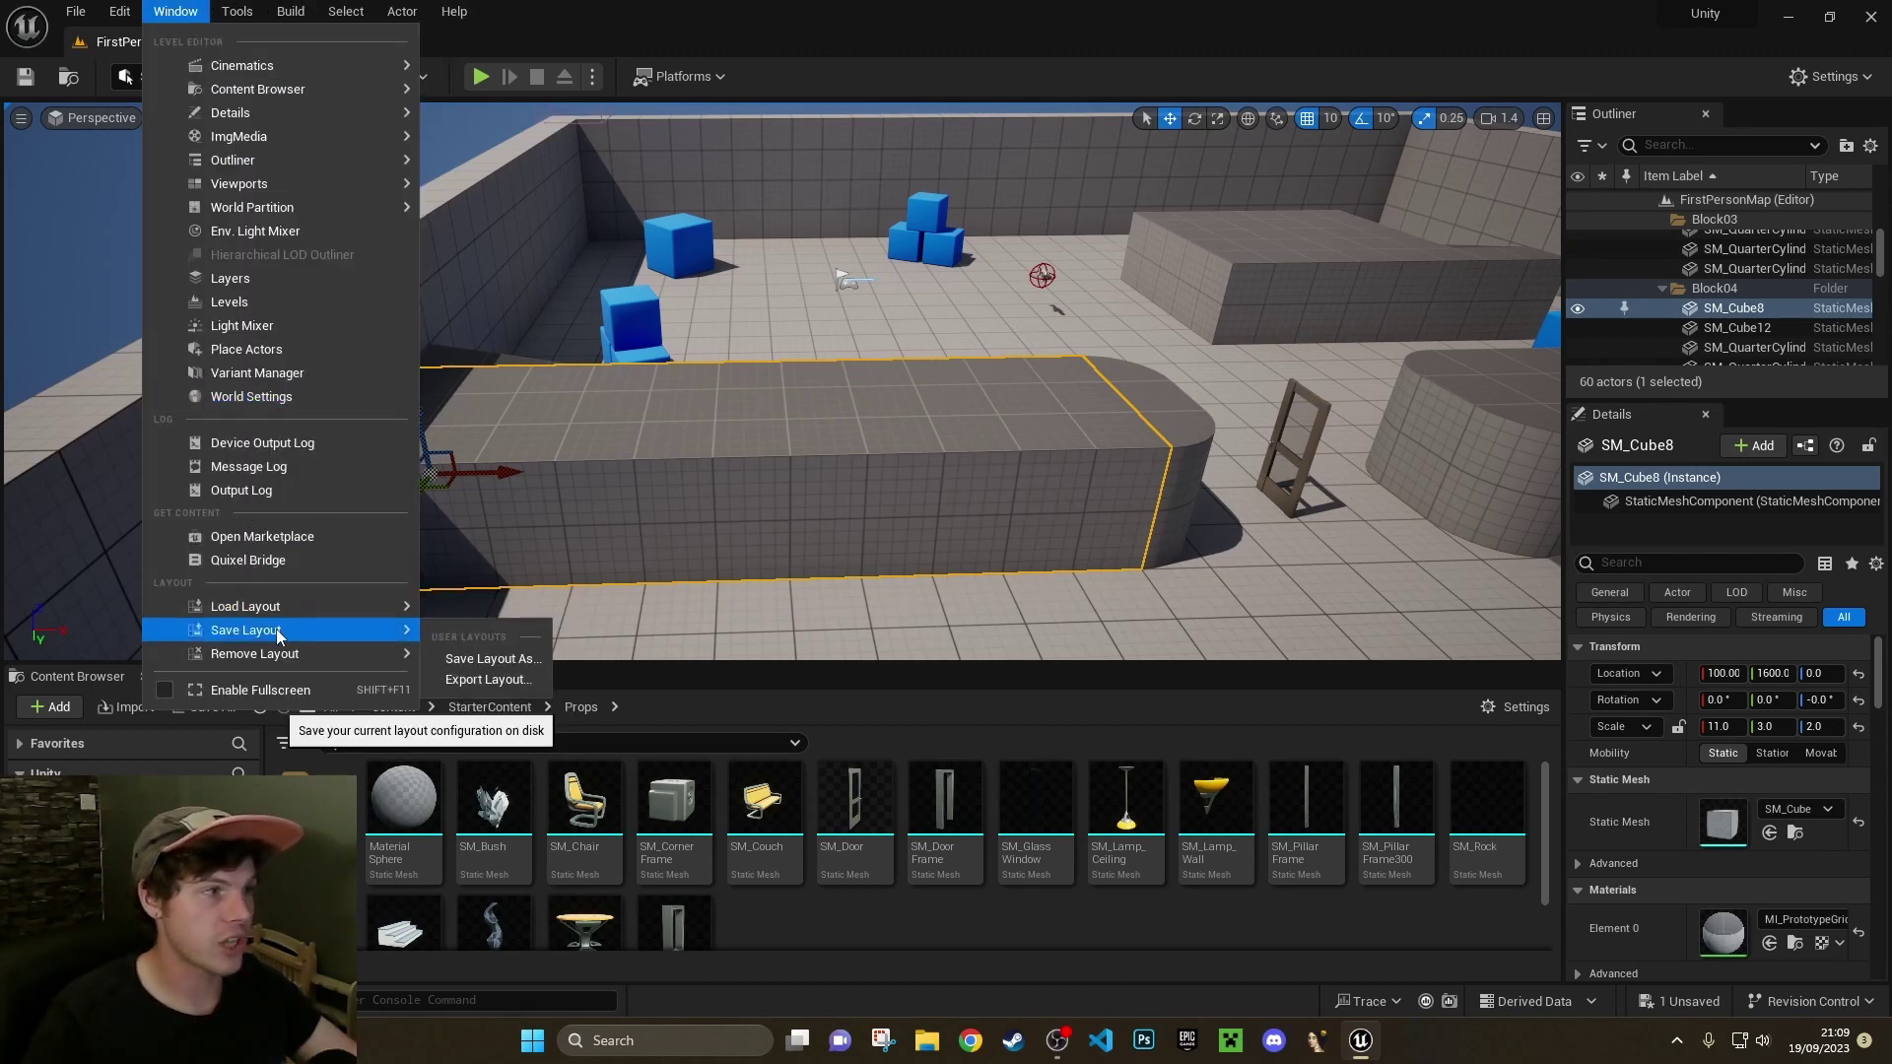
{"action": "mouse_move", "coordinate": [364, 605]}
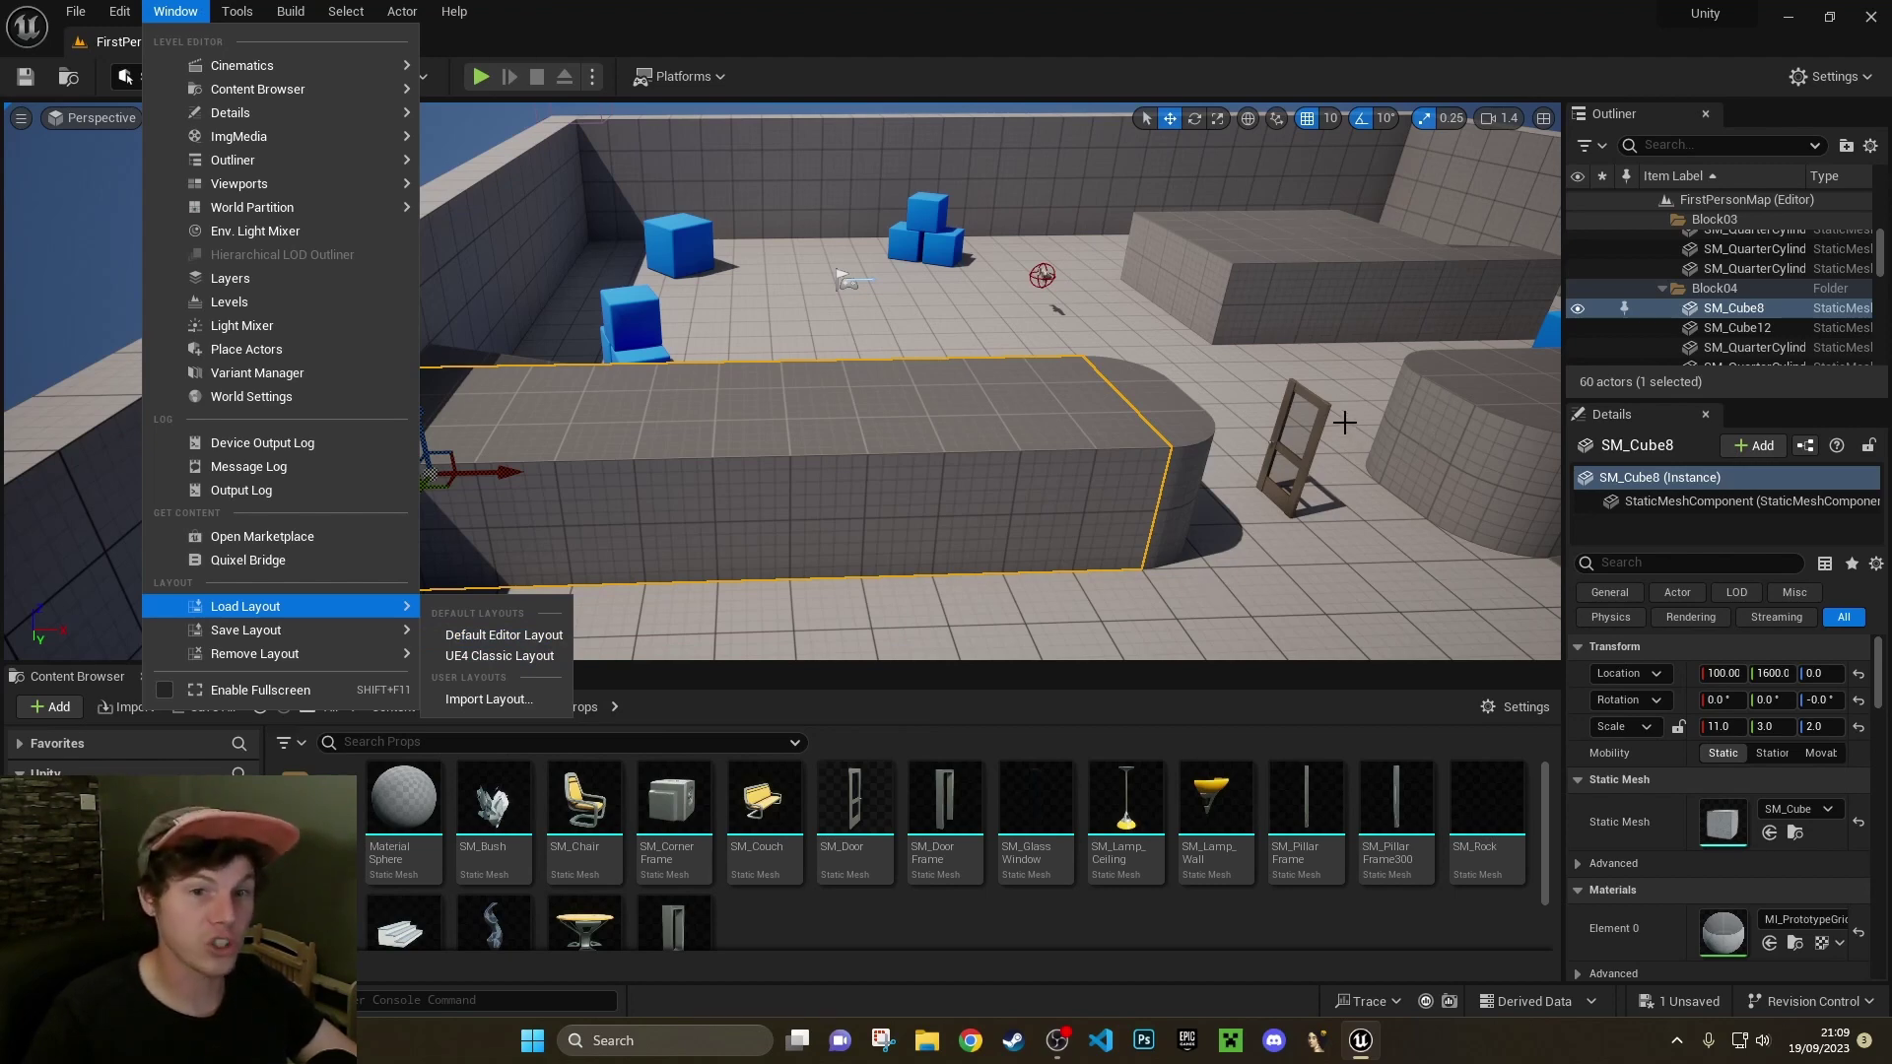
{"action": "mouse_move", "coordinate": [1143, 682]}
{"action": "left_mouse_down"}
{"action": "mouse_move", "coordinate": [1114, 676]}
{"action": "mouse_move", "coordinate": [1123, 711]}
{"action": "left_mouse_up"}
{"action": "double_click", "coordinate": [1095, 22]}
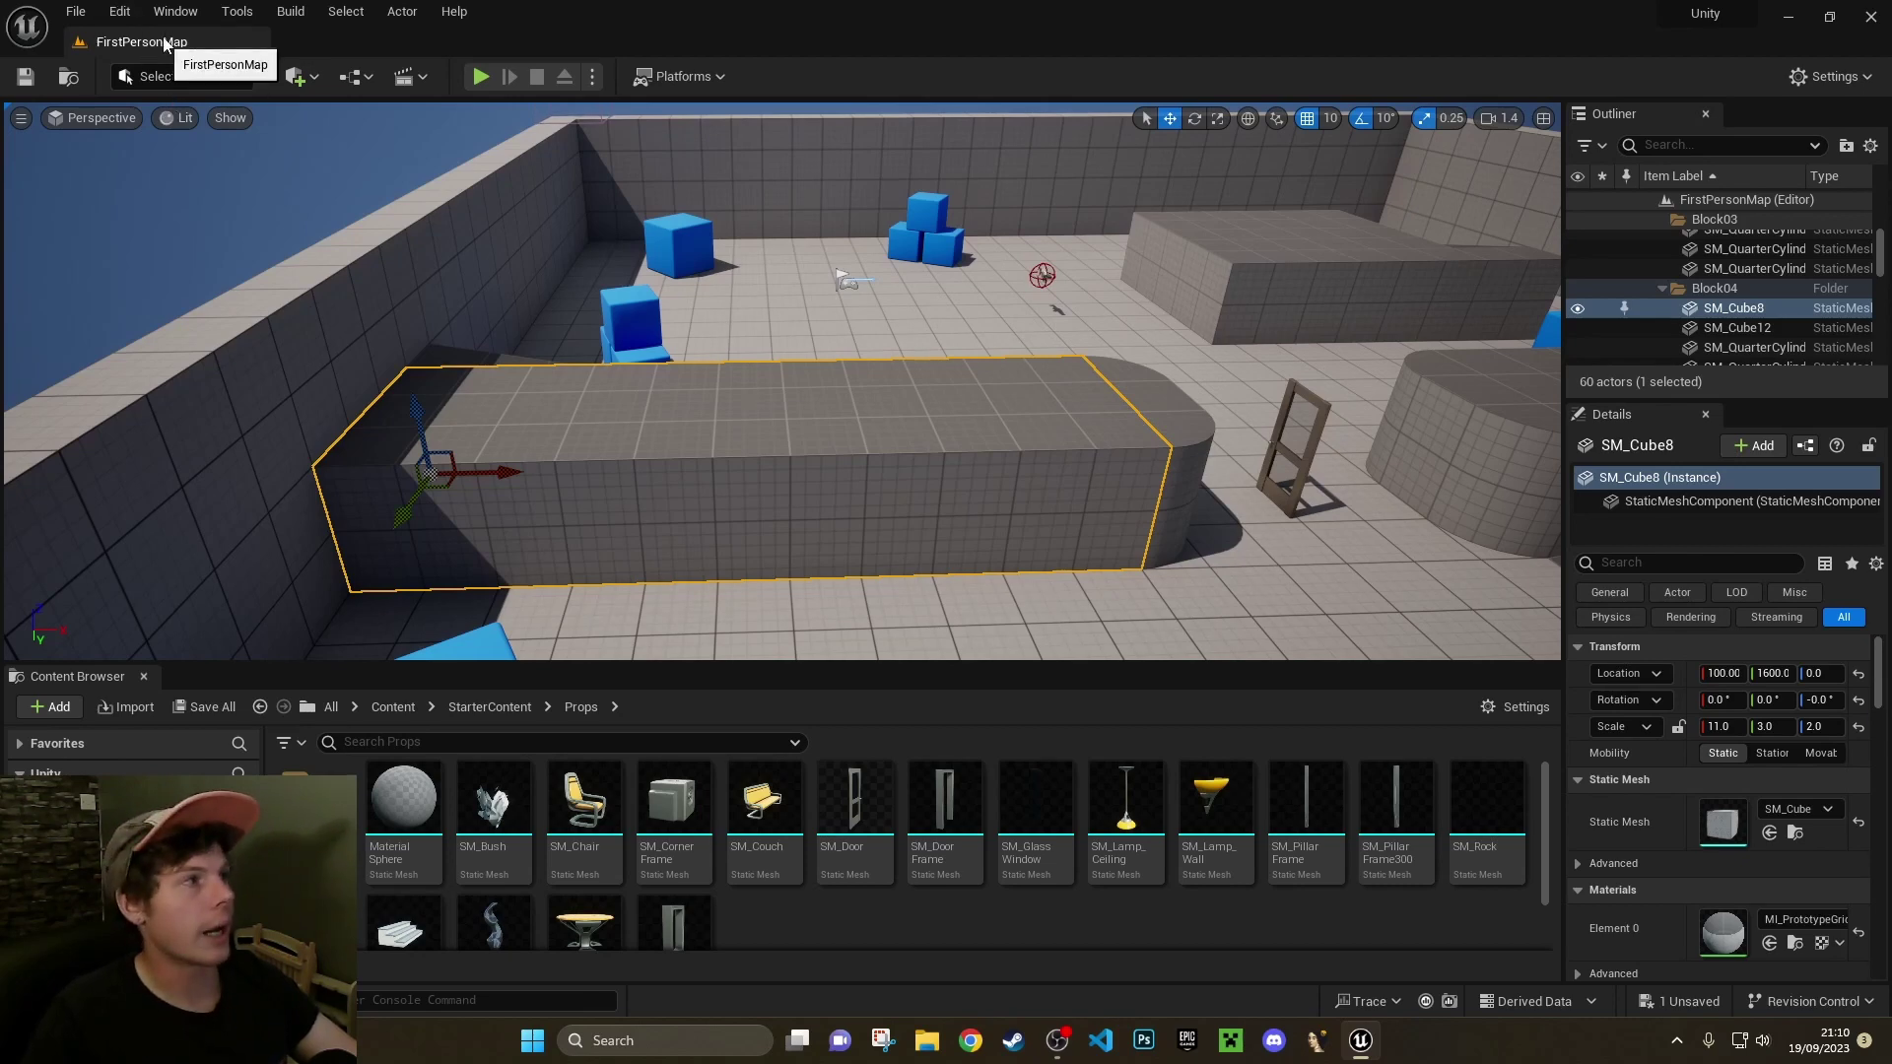
Look over the available Content Browser windows and the list of editor modes
{"action": "left_click", "coordinate": [176, 10]}
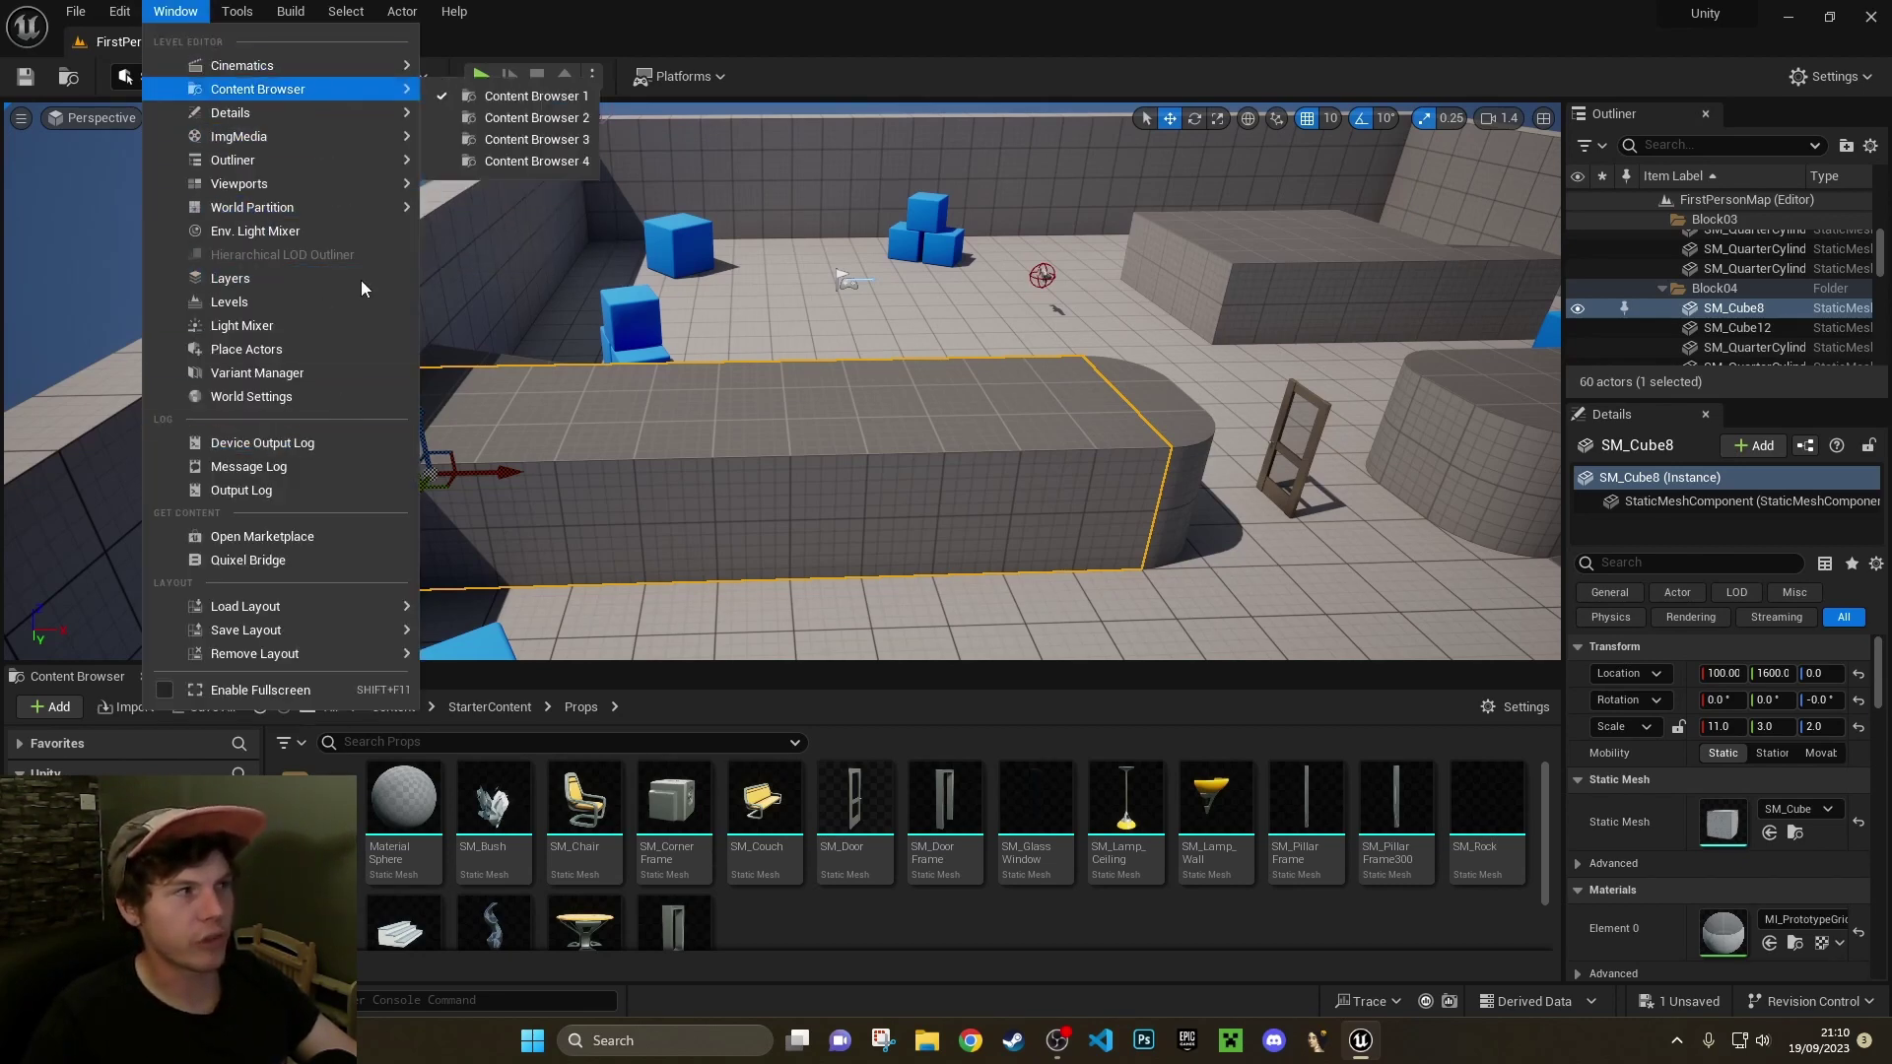
{"action": "left_click", "coordinate": [688, 49]}
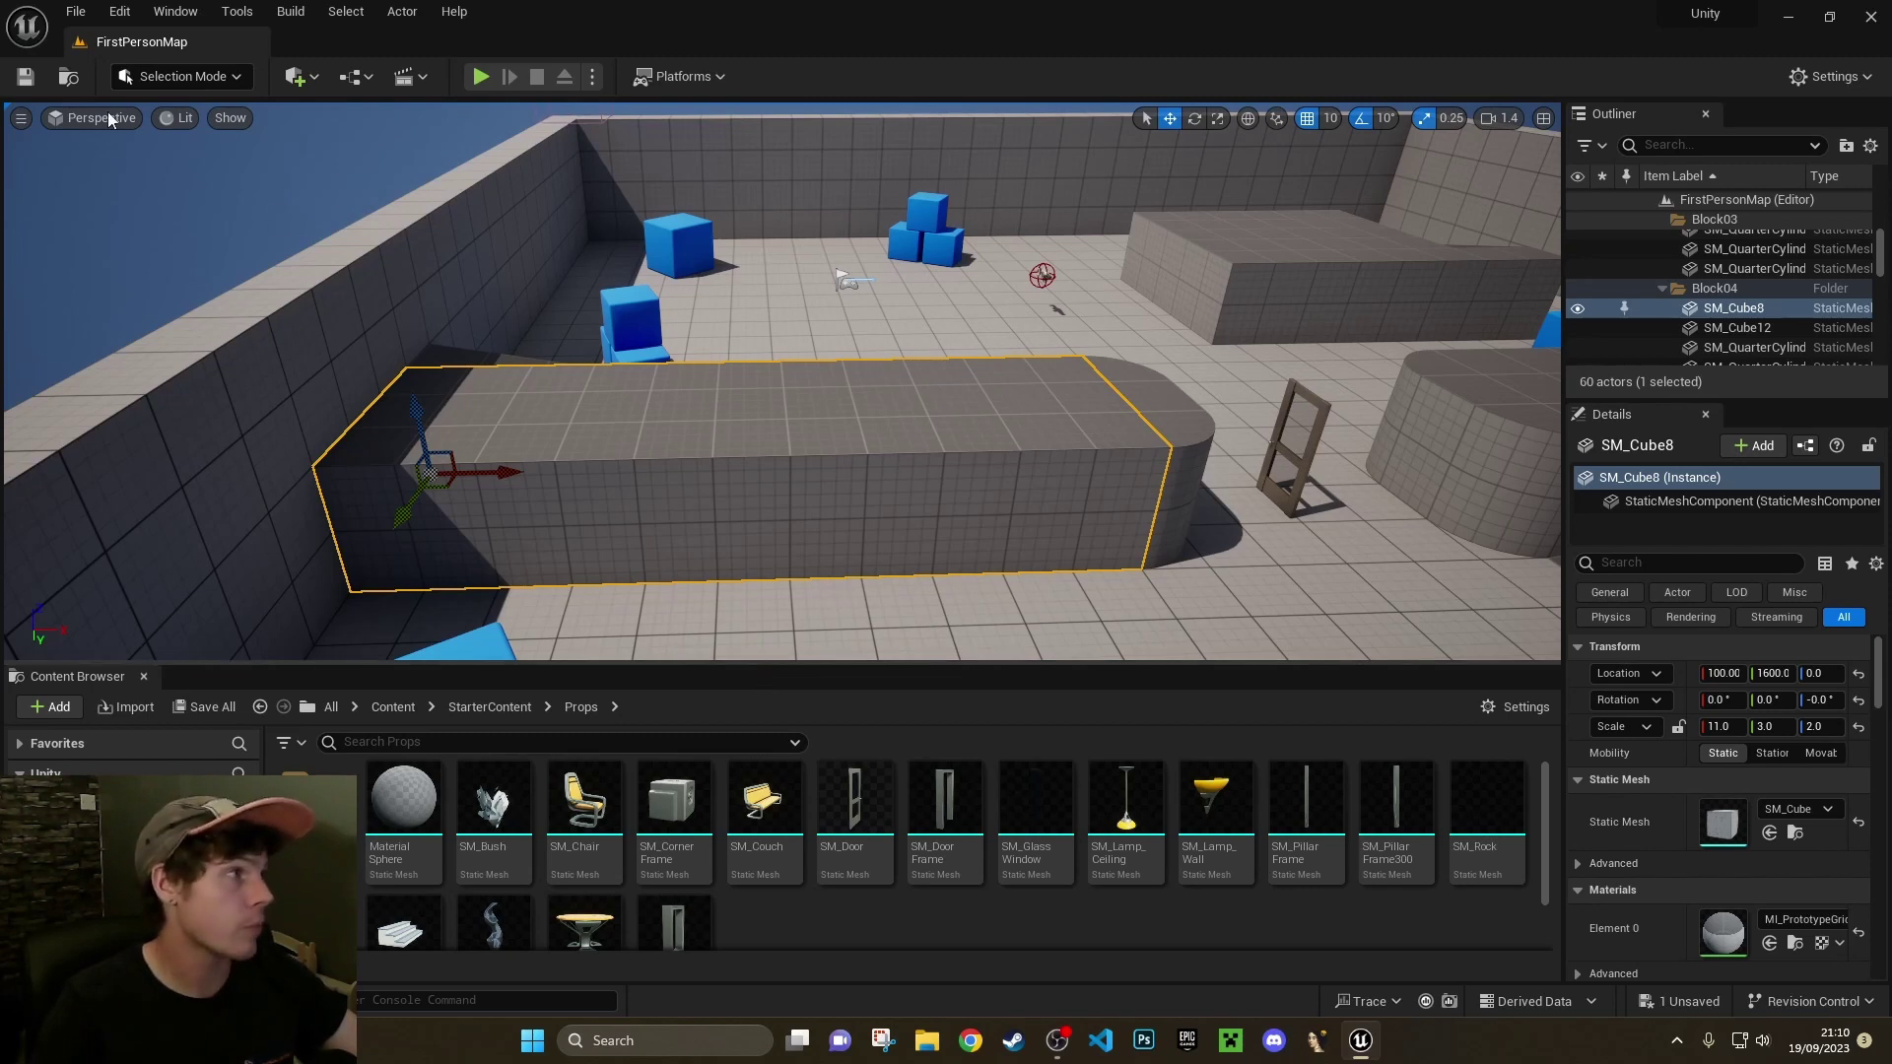
{"action": "left_click", "coordinate": [236, 79]}
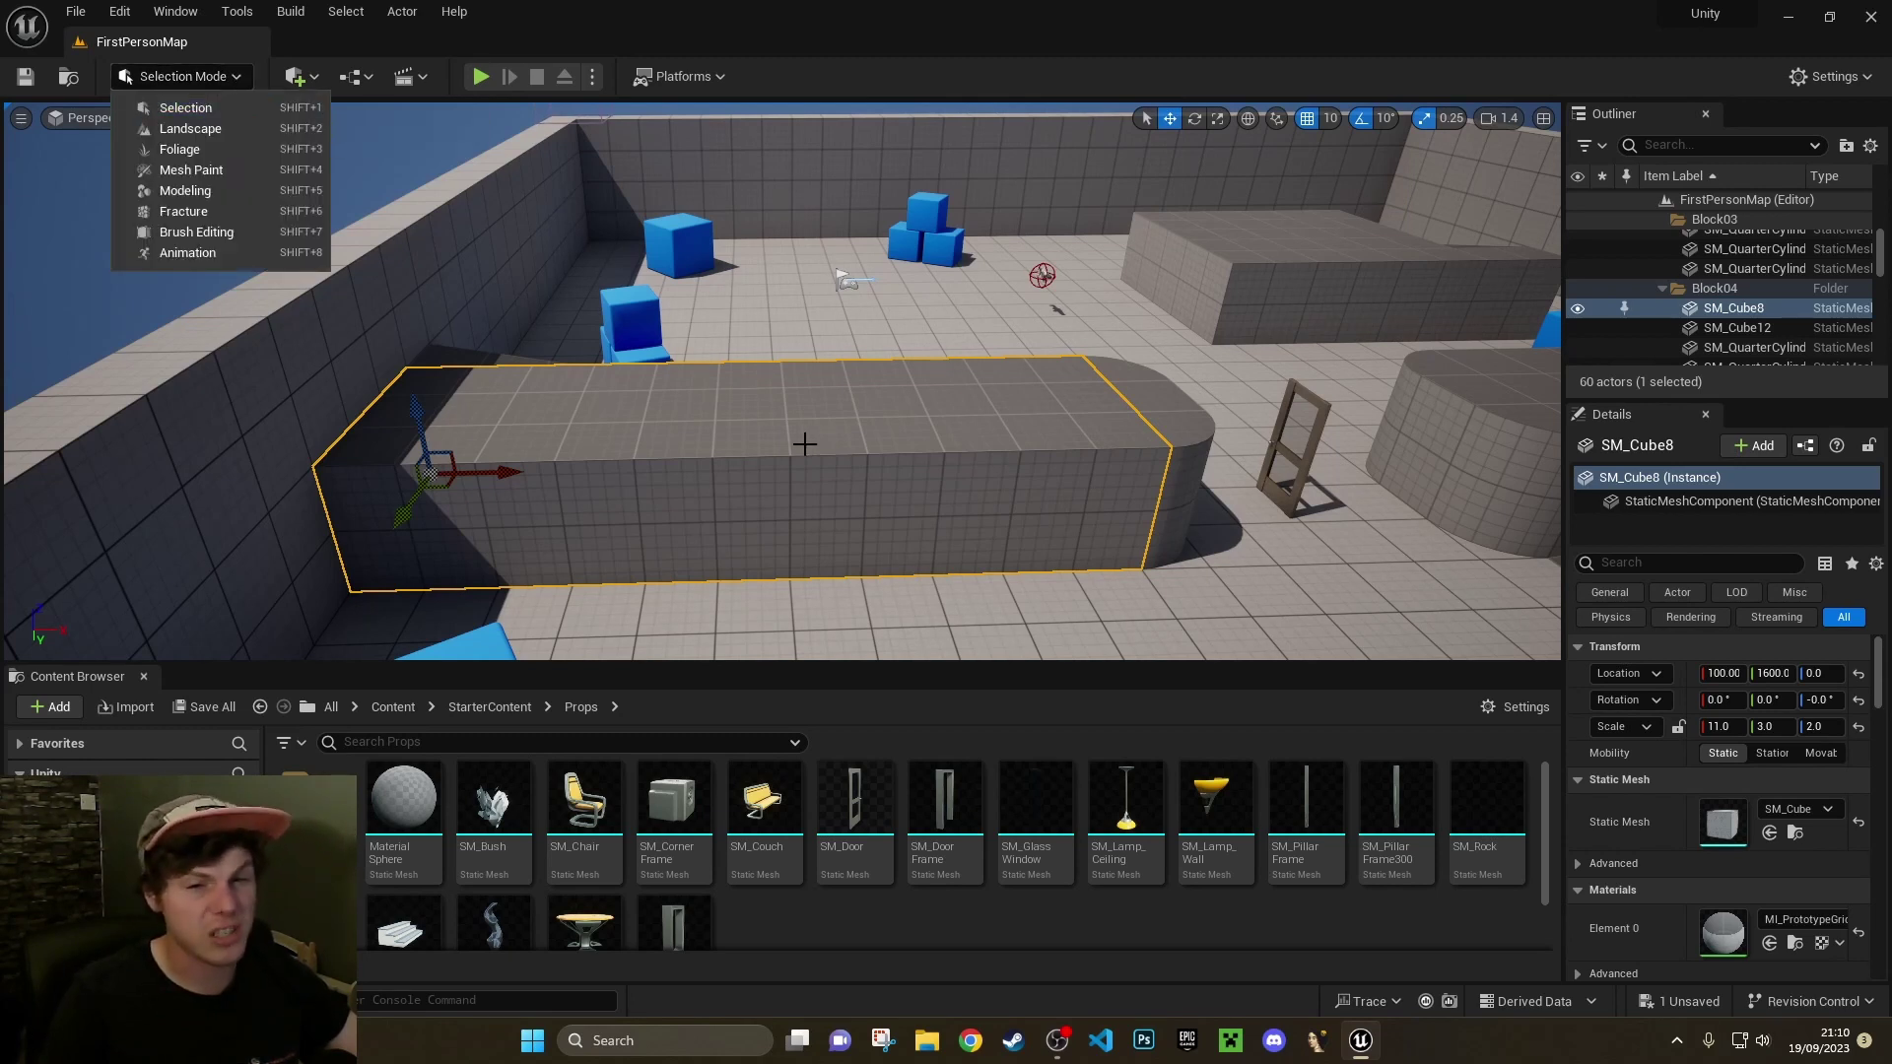
{"action": "left_click", "coordinate": [988, 453]}
Select SM_Door in the level and rotate it about its vertical axis to about -90°
{"action": "left_click", "coordinate": [1321, 444]}
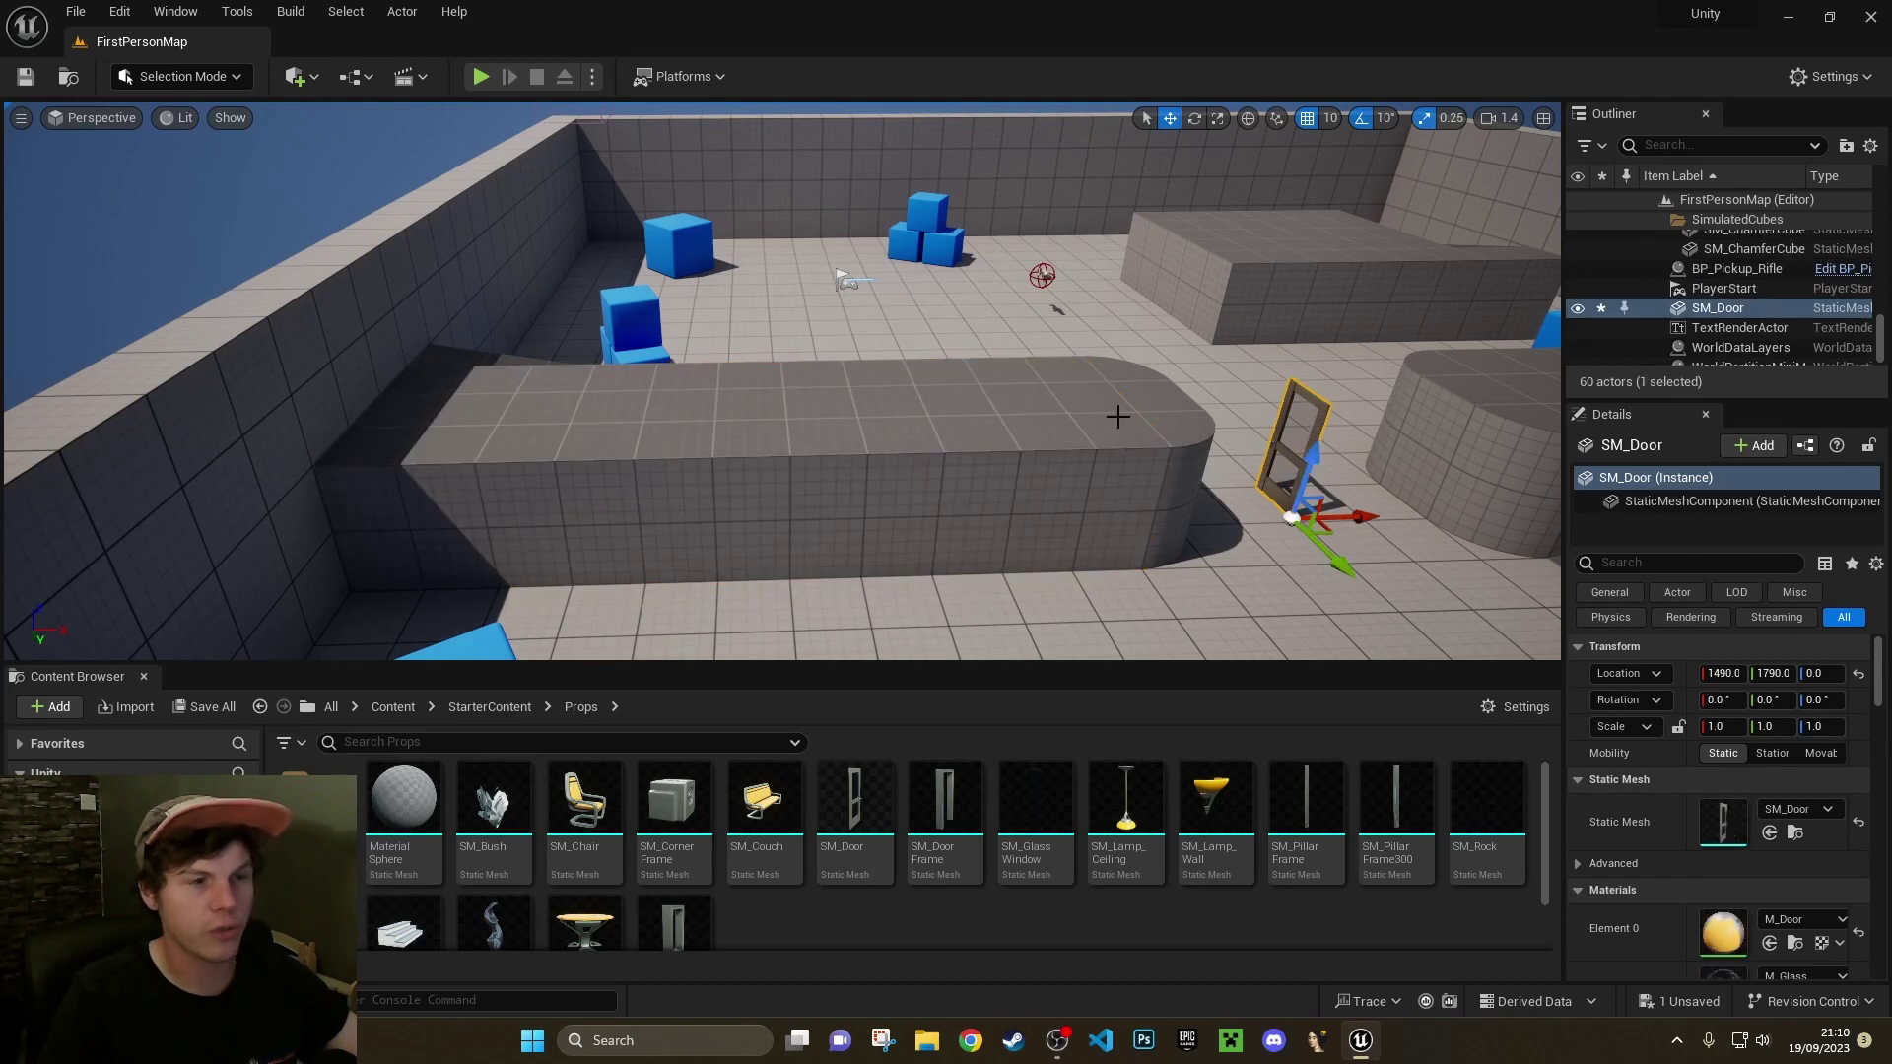
{"action": "key", "text": "e"}
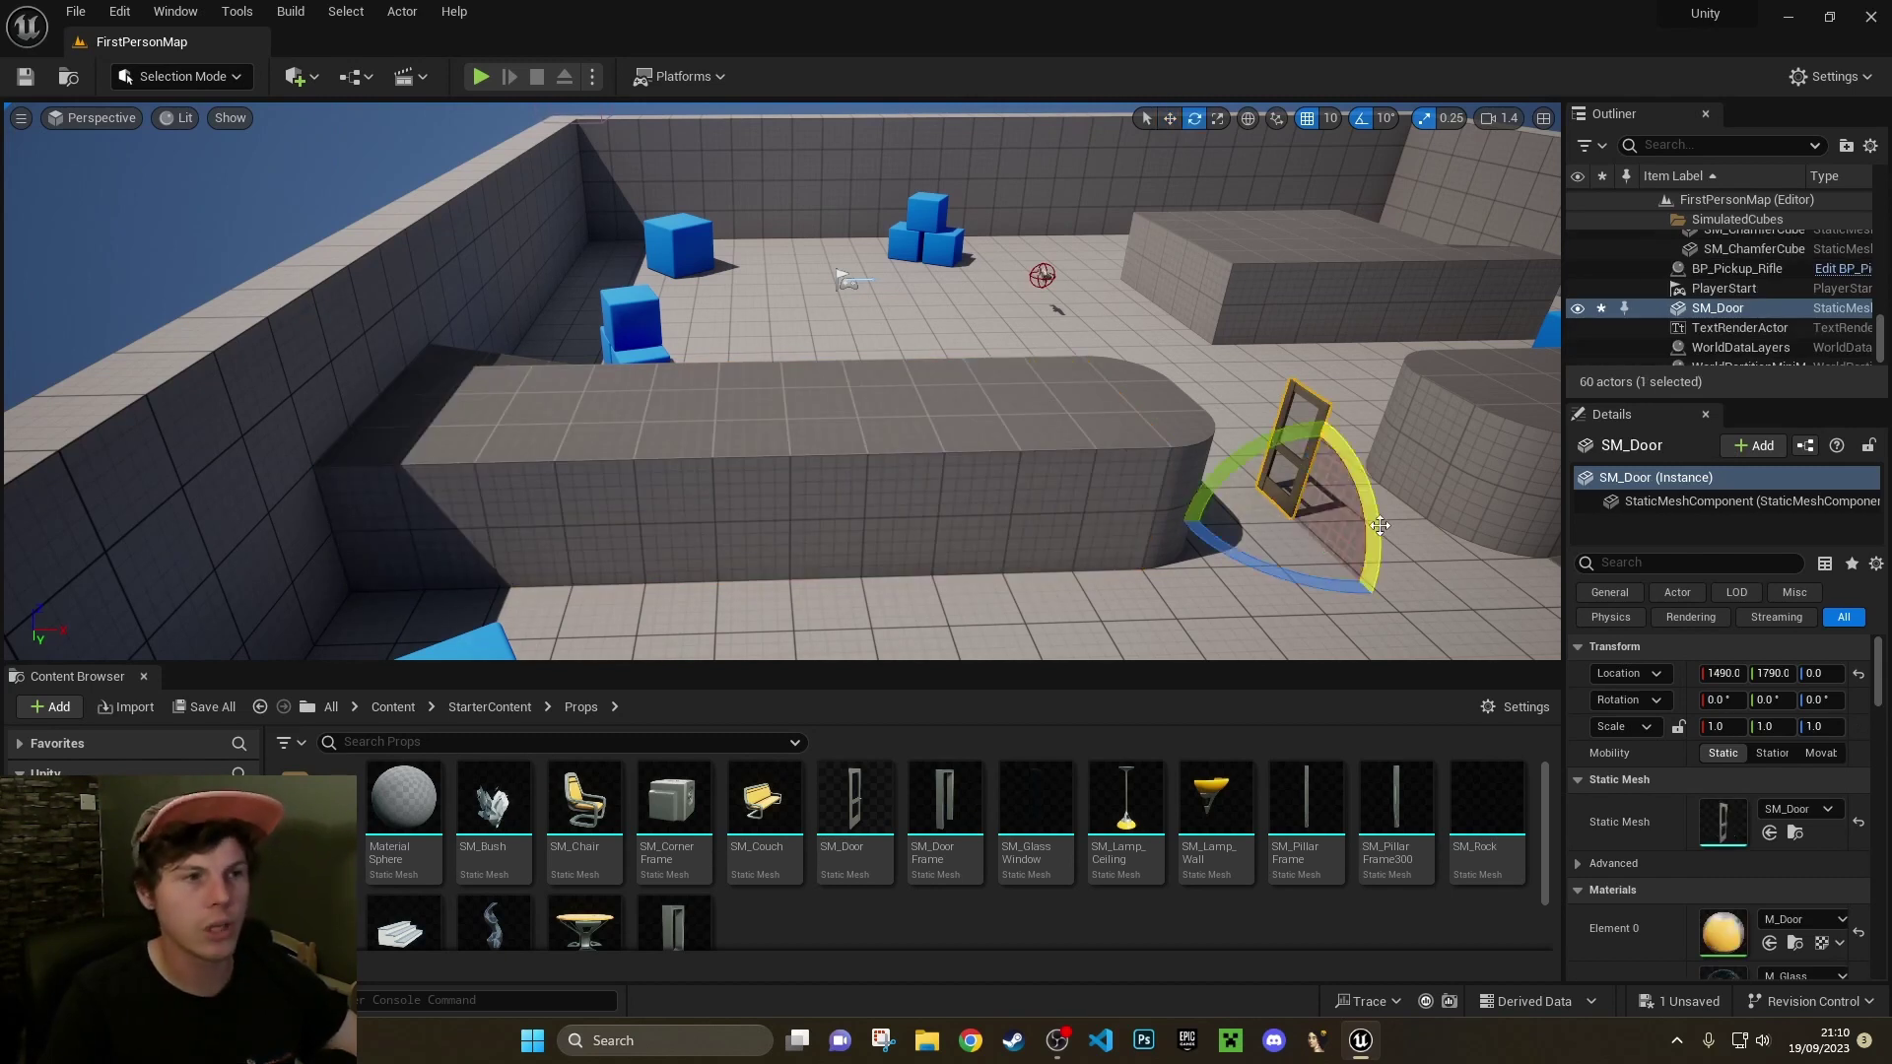
{"action": "left_click_drag", "start_coordinate": [1298, 570], "coordinate": [1253, 569]}
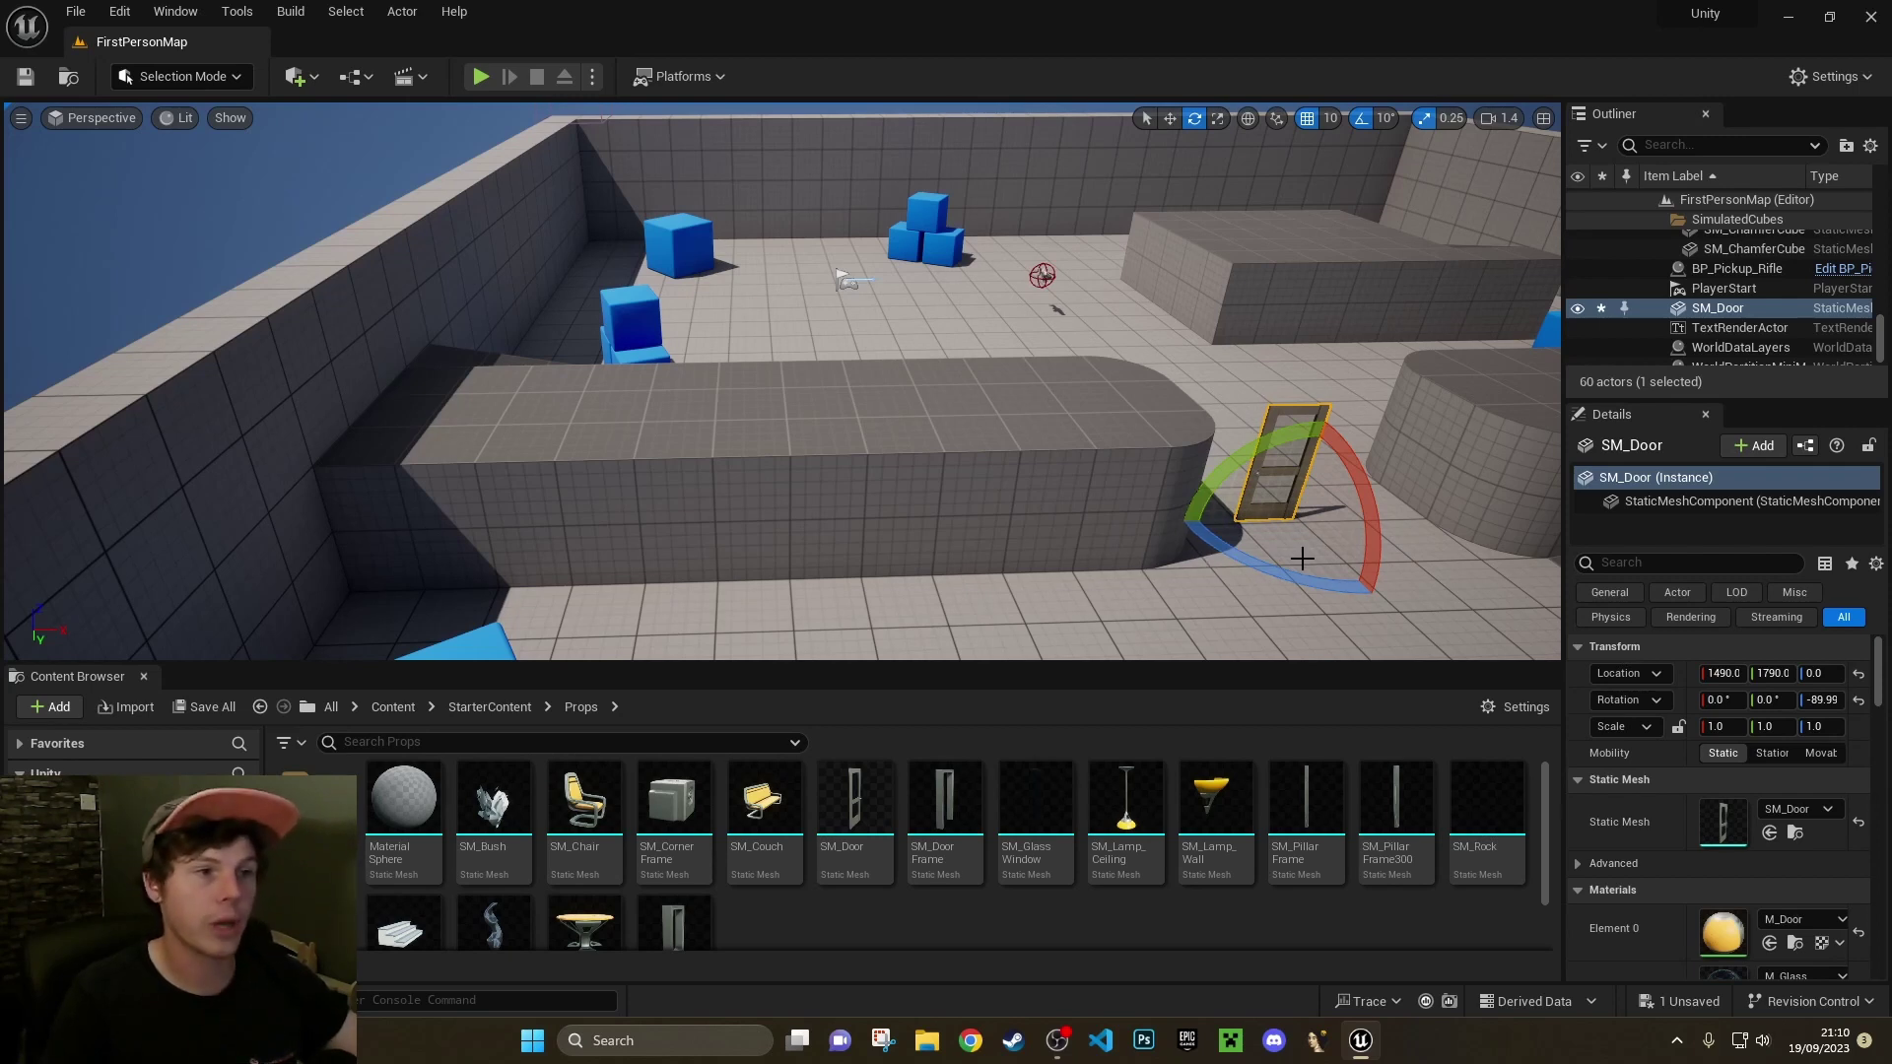
Cycle through the scale, move and rotate tools on SM_Door, ending with the plain selection tool
{"action": "key", "text": "r"}
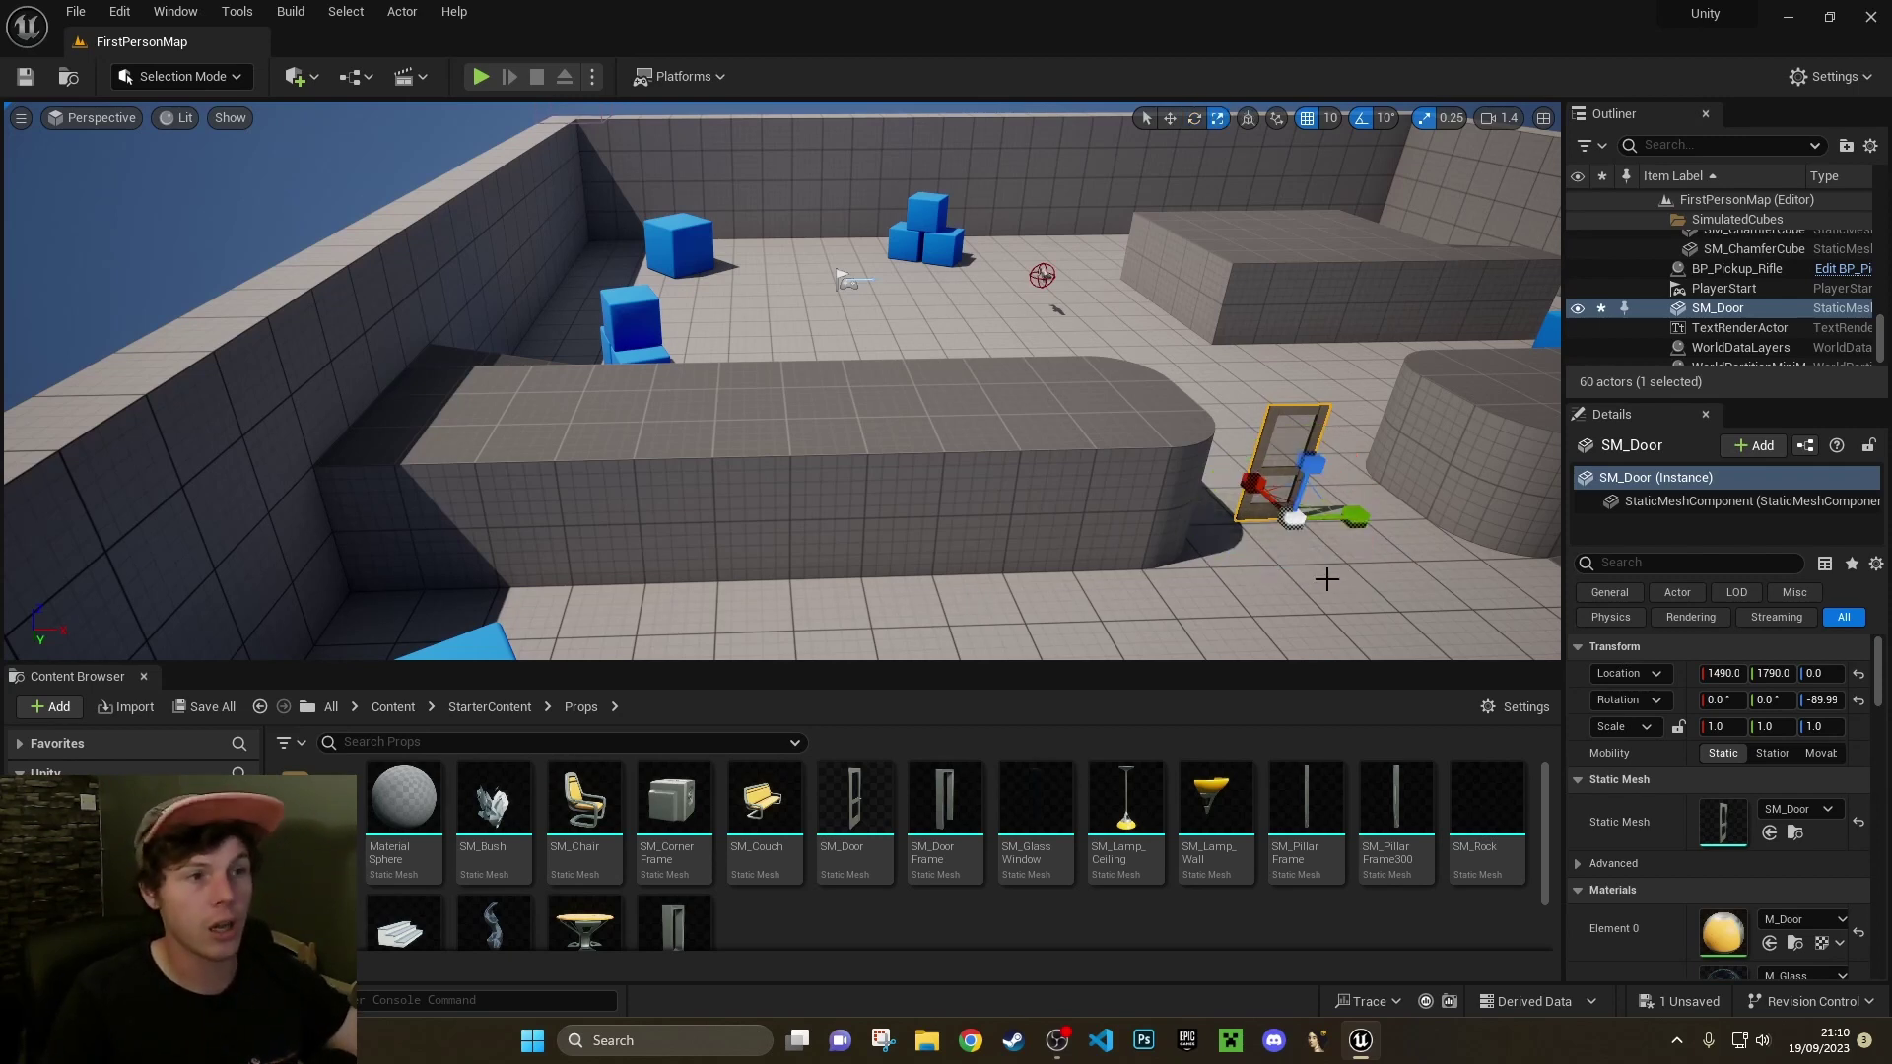
{"action": "key", "text": "w"}
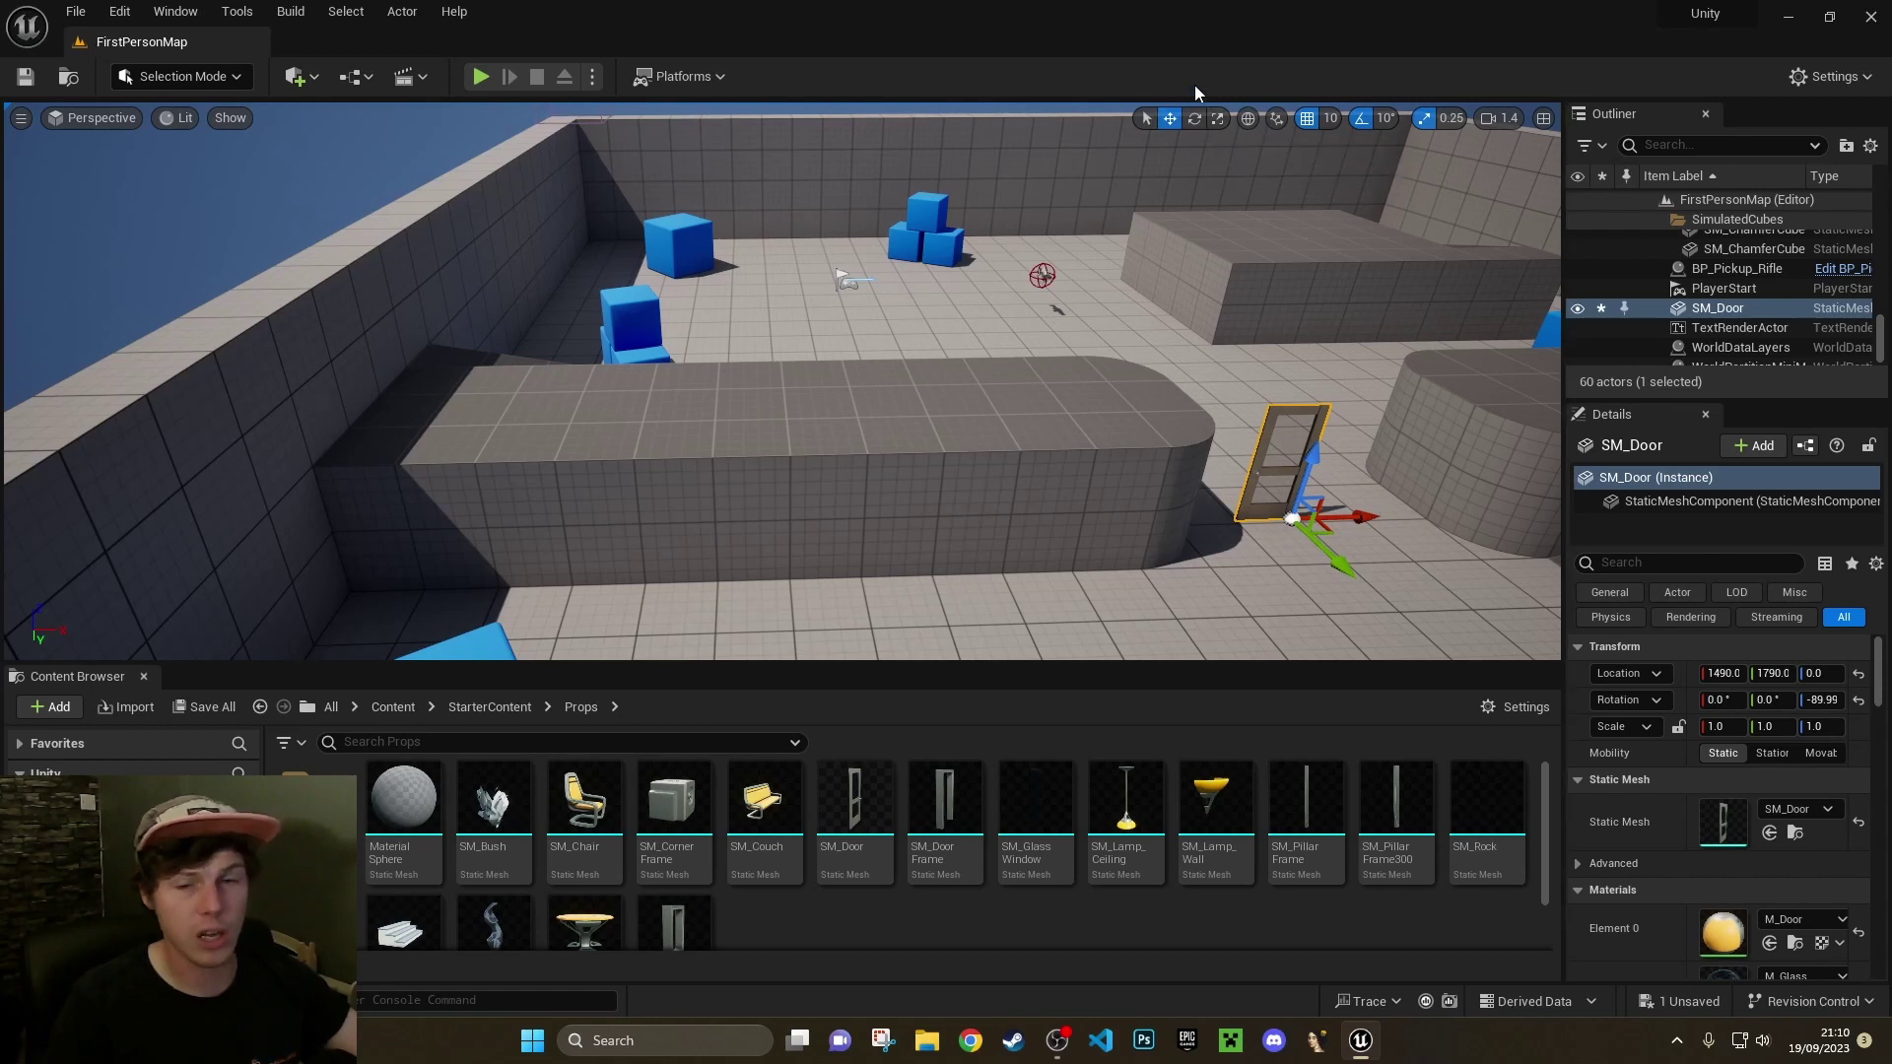
{"action": "right_click_drag", "start_coordinate": [1159, 136], "coordinate": [1166, 136]}
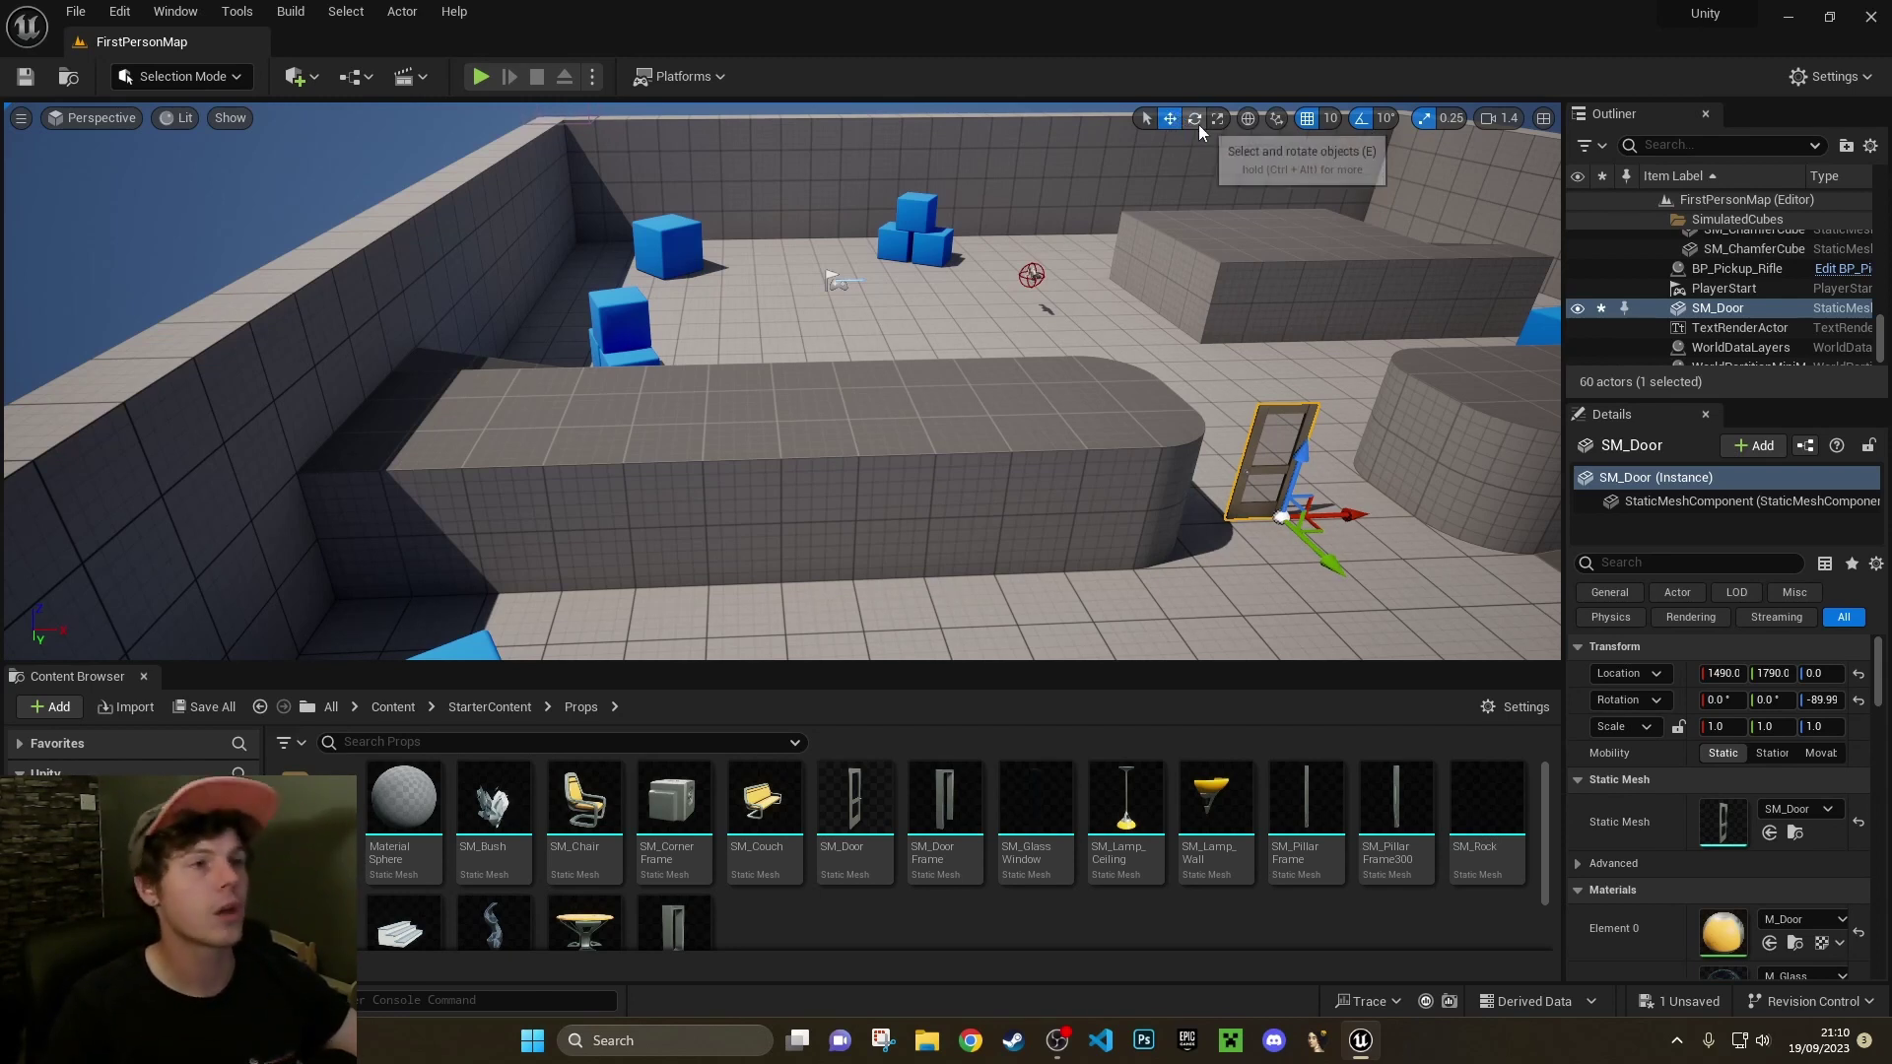
{"action": "left_click", "coordinate": [1198, 122]}
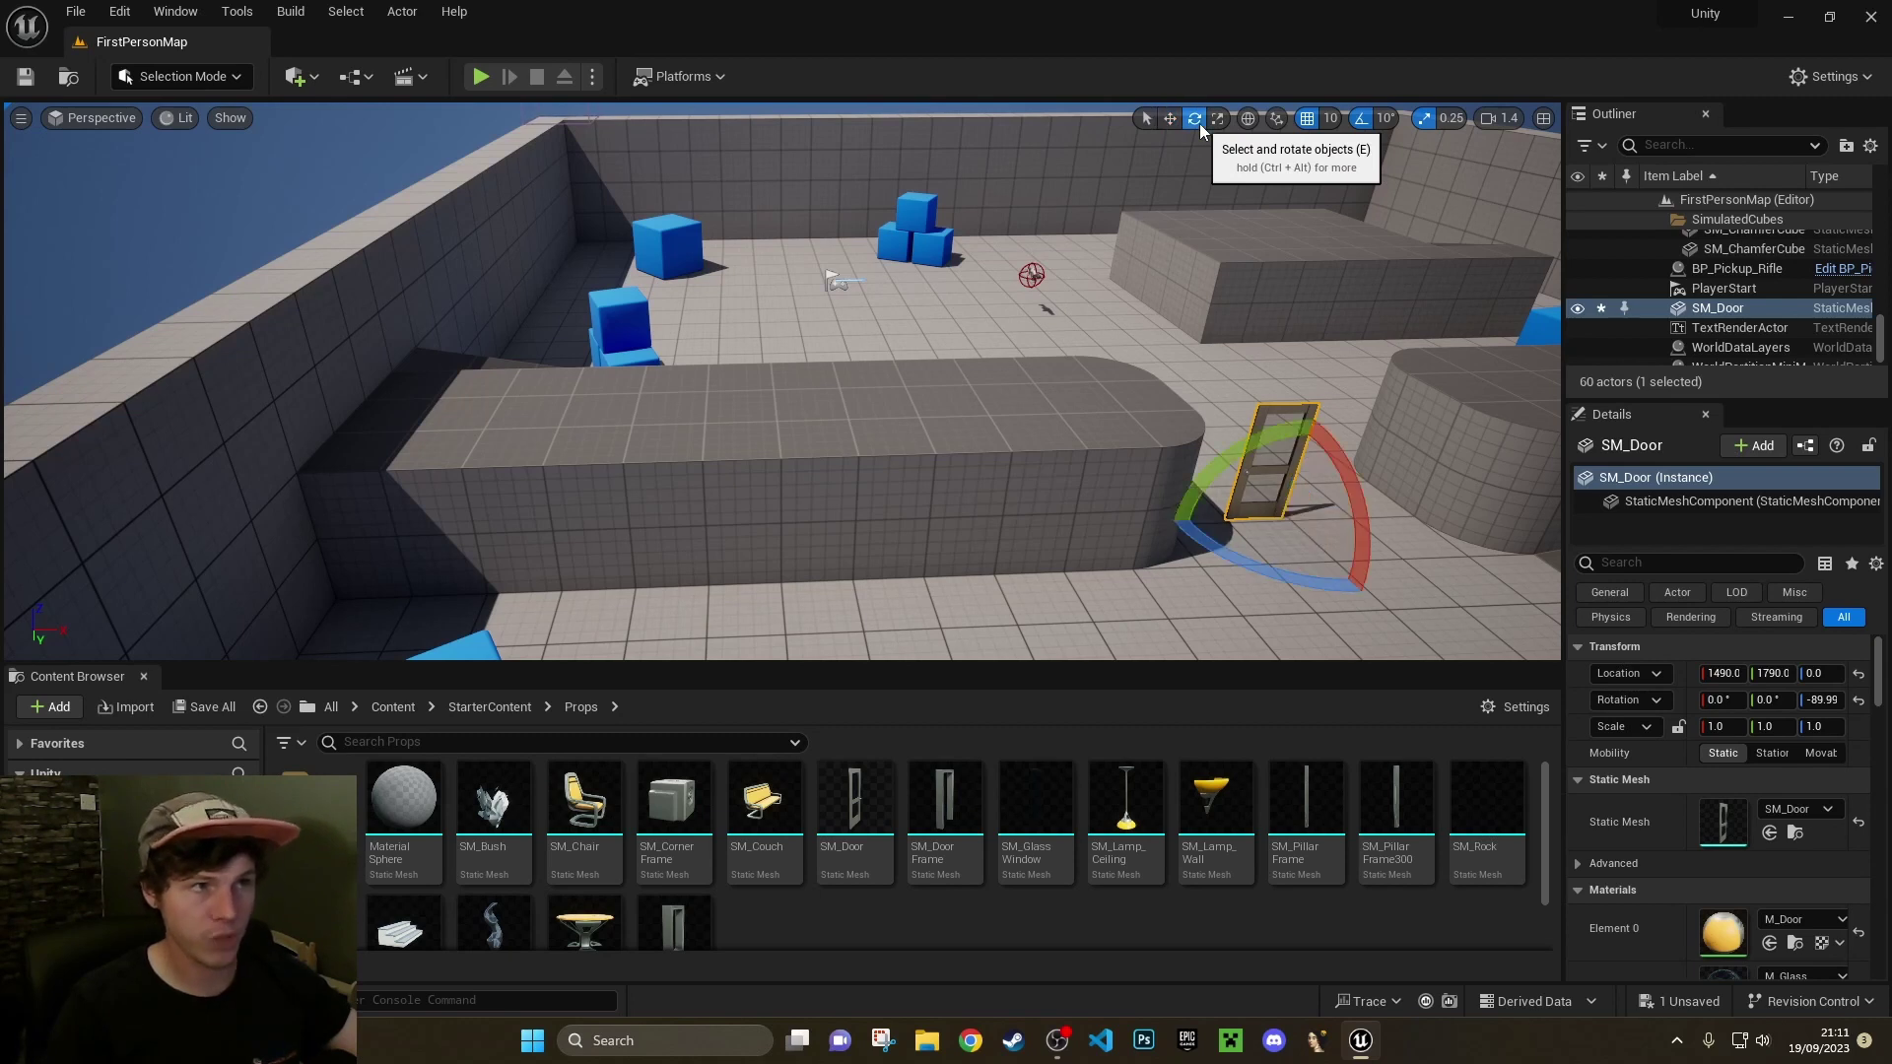
{"action": "left_click", "coordinate": [1219, 121]}
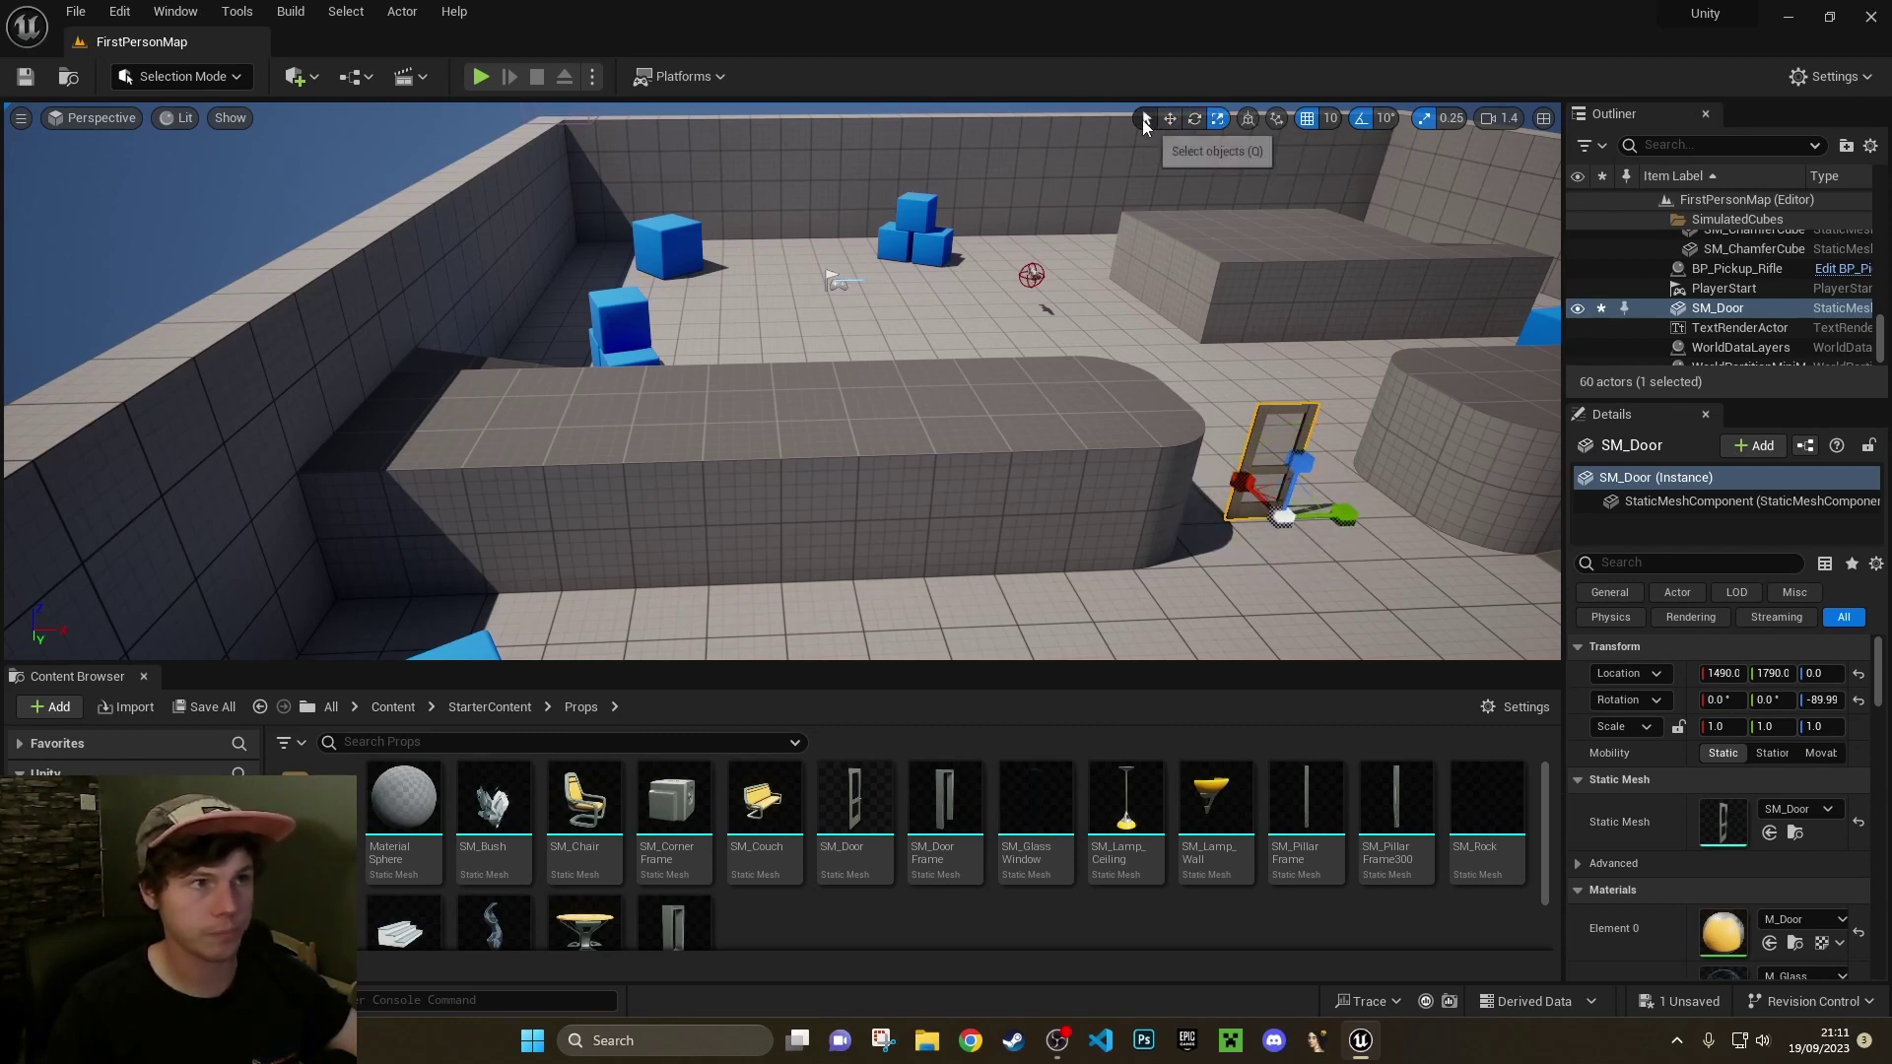
{"action": "key", "text": "q"}
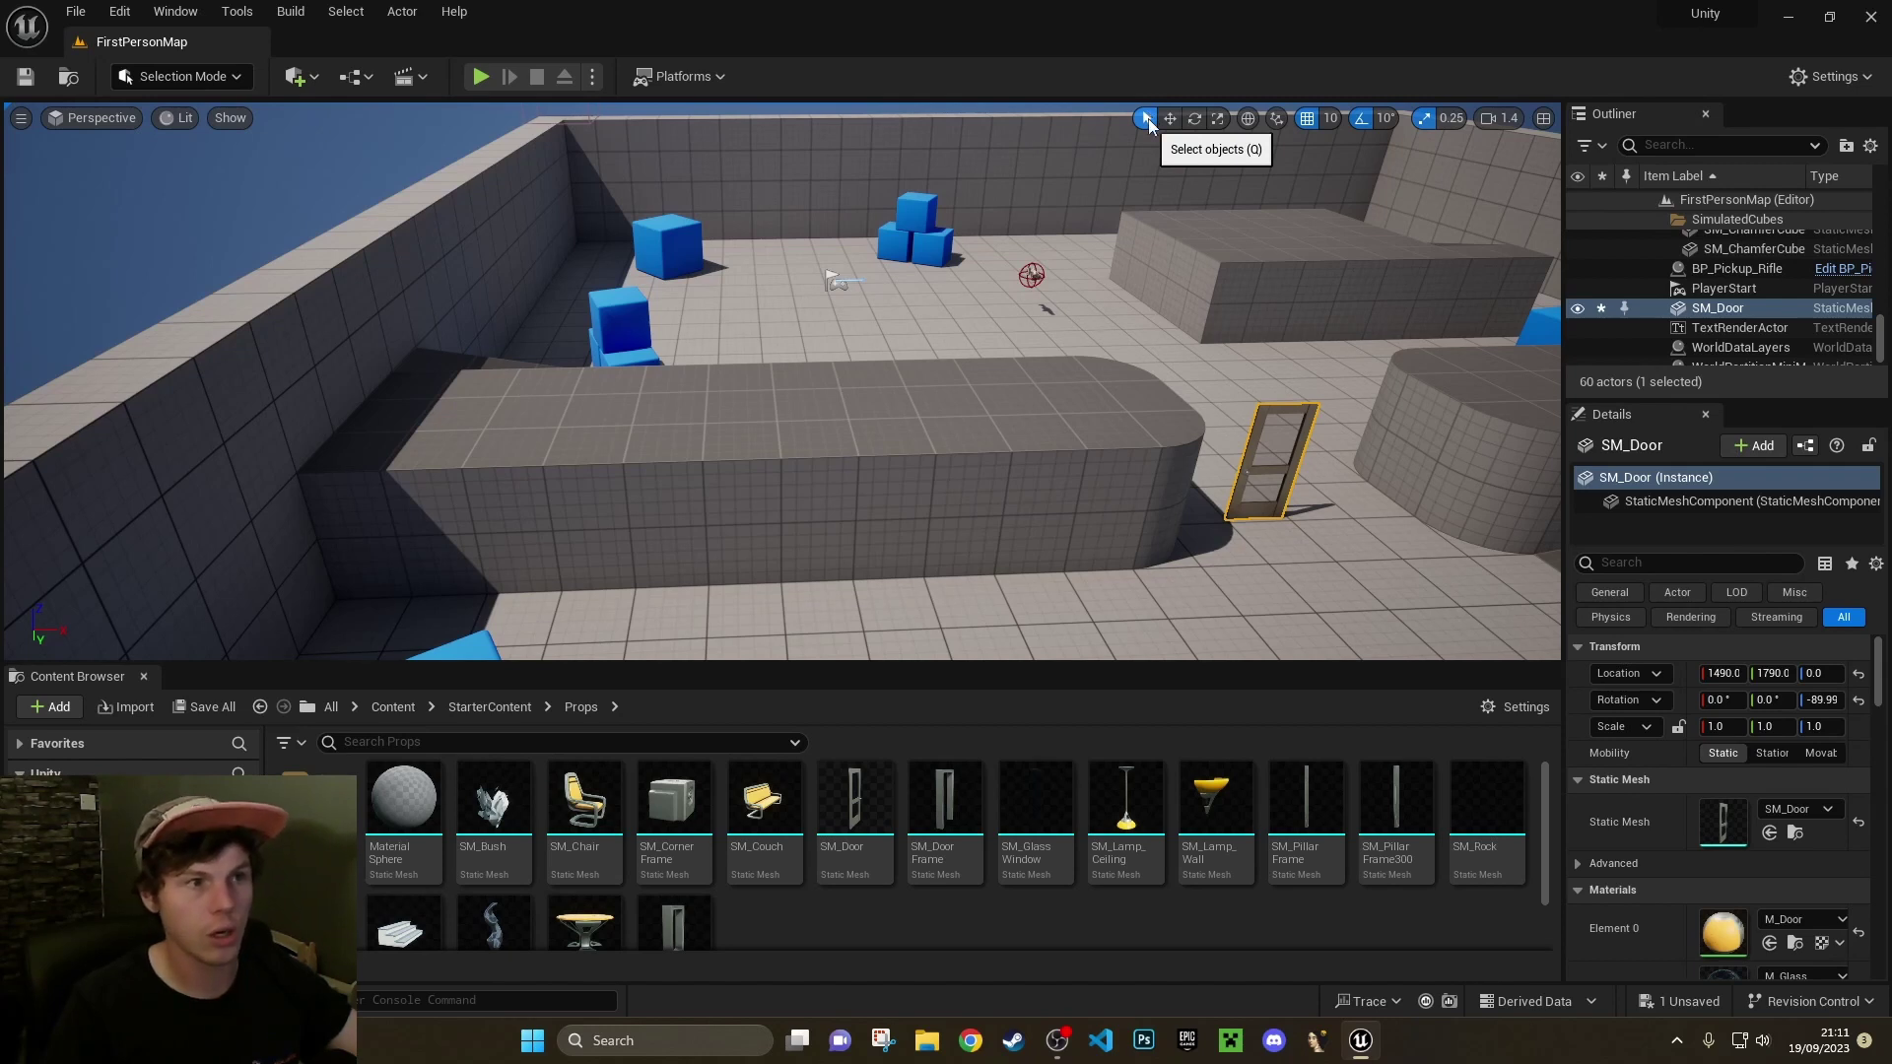
Select SM_Cube8, rotate it about its vertical axis to -30°, and return to the move tool
{"action": "left_click", "coordinate": [1079, 442]}
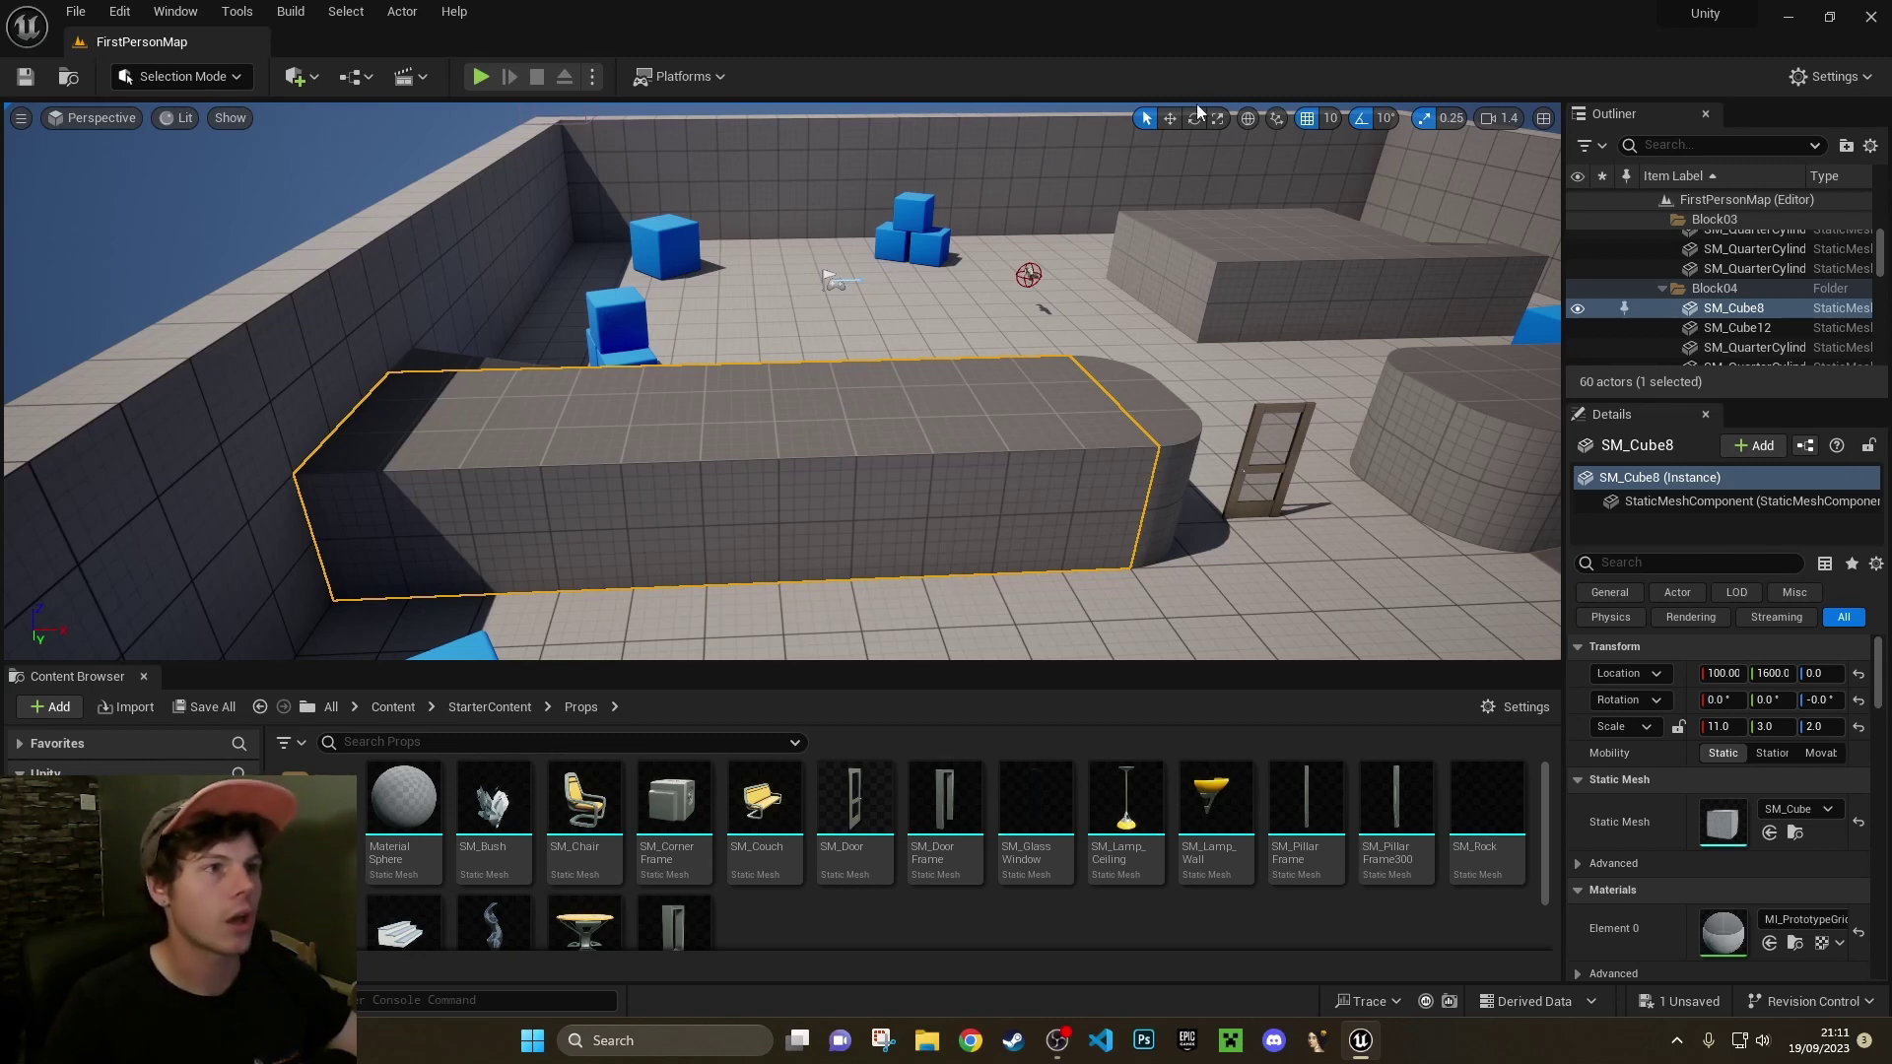
{"action": "left_click", "coordinate": [1169, 118]}
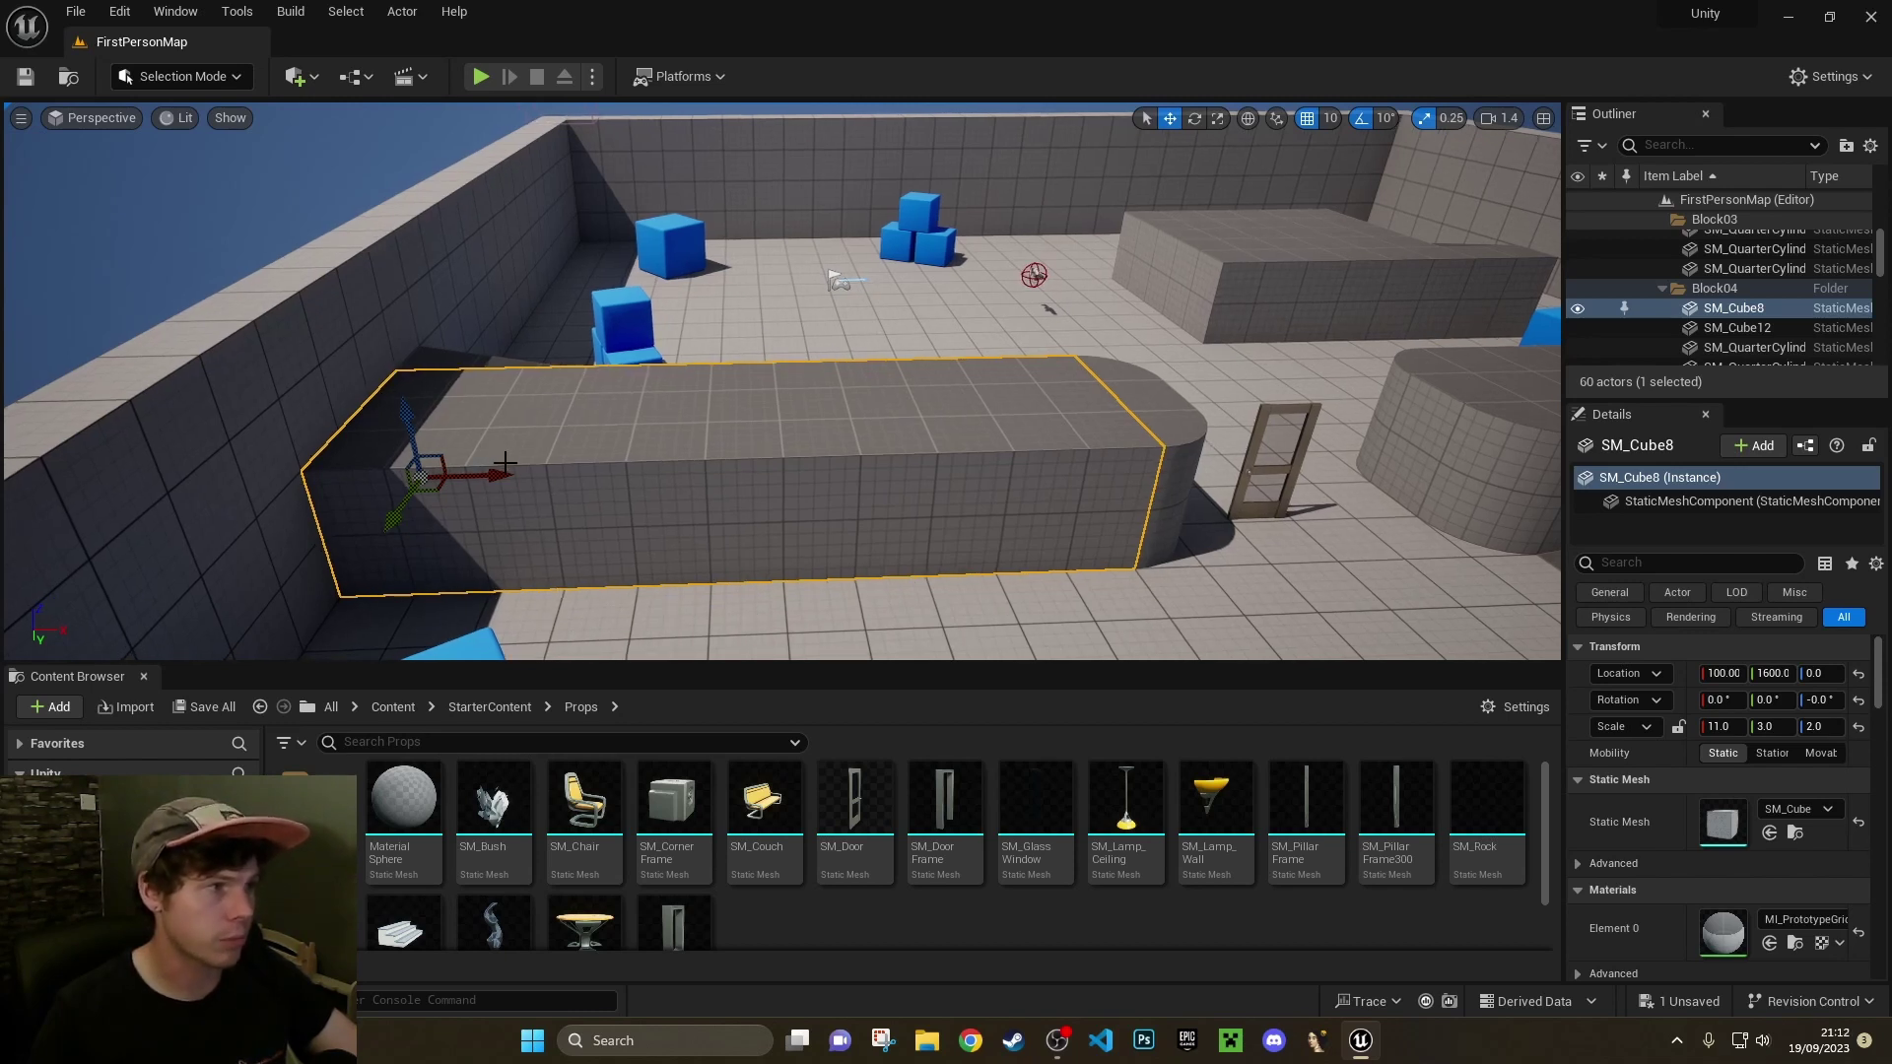
{"action": "mouse_move", "coordinate": [525, 480]}
{"action": "left_mouse_down"}
{"action": "mouse_move", "coordinate": [560, 483]}
{"action": "mouse_move", "coordinate": [496, 490]}
{"action": "mouse_move", "coordinate": [498, 516]}
{"action": "mouse_move", "coordinate": [509, 460]}
{"action": "left_mouse_up"}
{"action": "key", "text": "e"}
{"action": "key", "text": "w"}
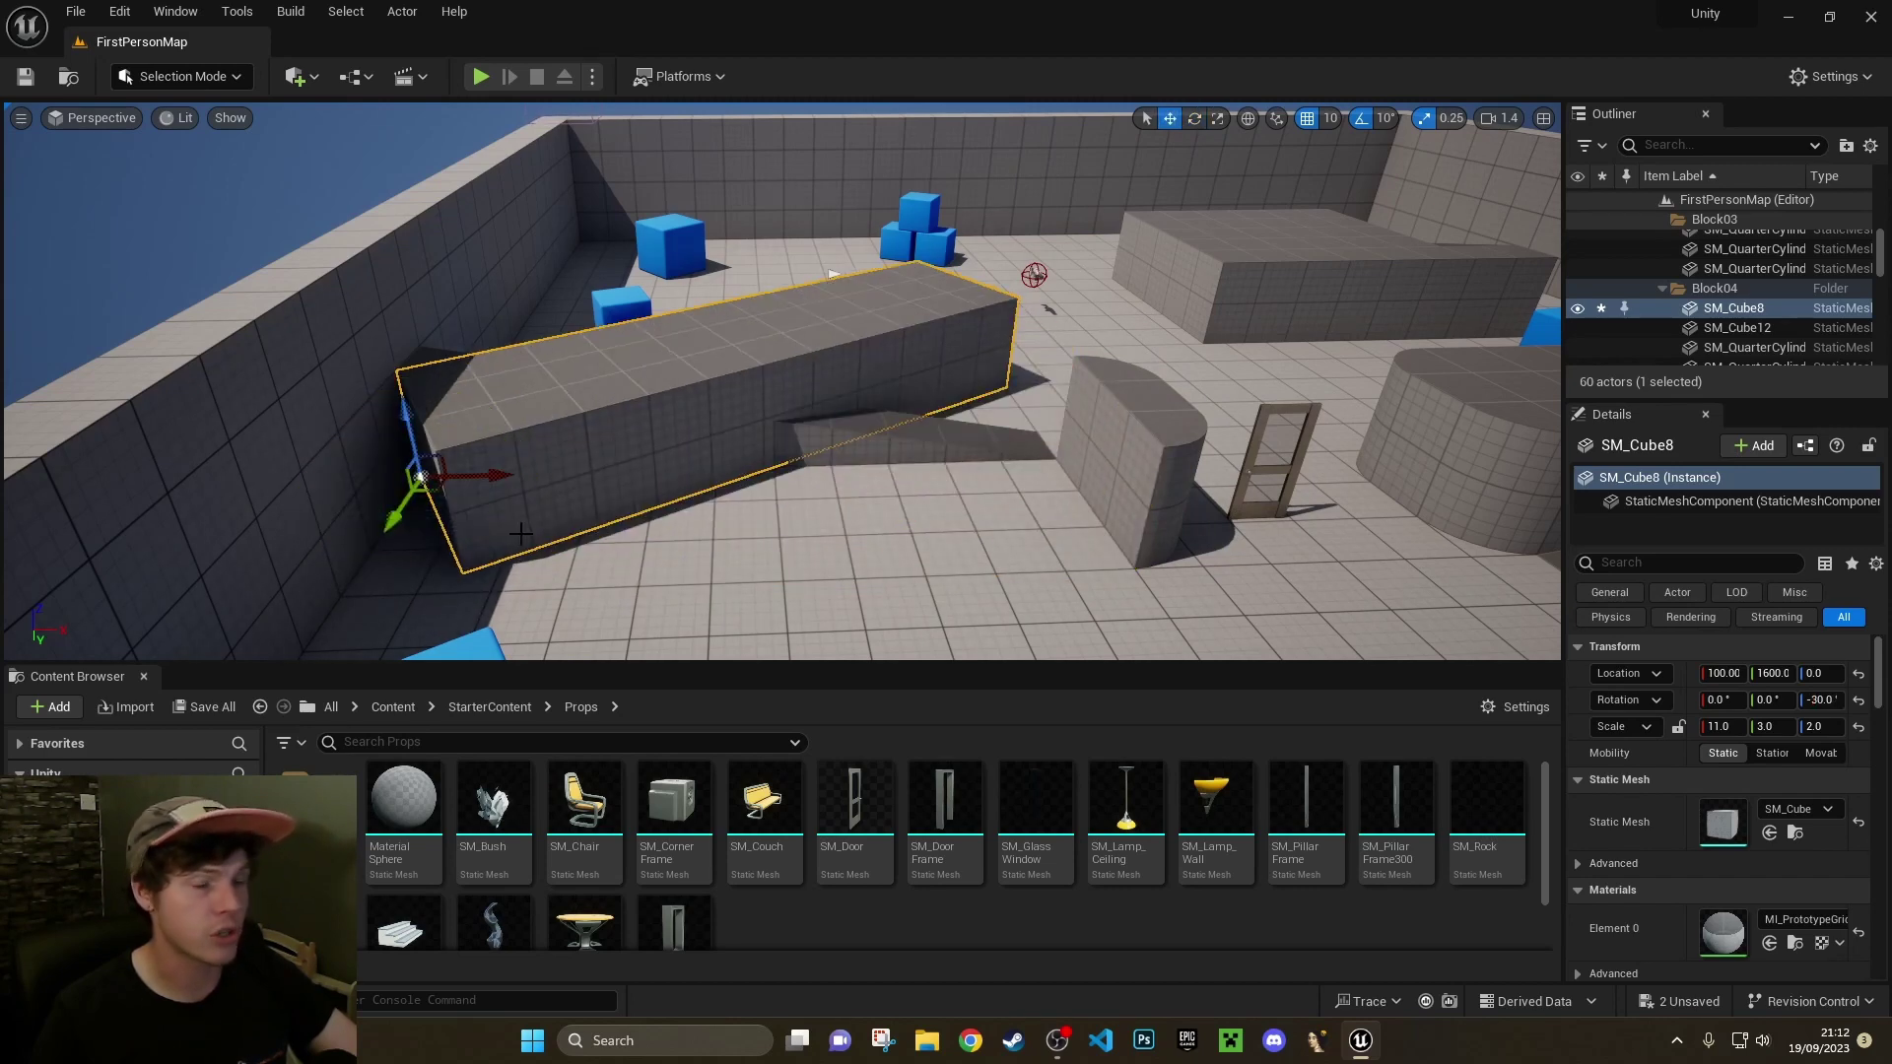
Move SM_Cube8 along the world axes to about X 170, Y 1620, and undo a further move
{"action": "mouse_move", "coordinate": [468, 474]}
{"action": "left_mouse_down"}
{"action": "mouse_move", "coordinate": [973, 511]}
{"action": "mouse_move", "coordinate": [463, 478]}
{"action": "mouse_move", "coordinate": [1266, 504]}
{"action": "mouse_move", "coordinate": [744, 515]}
{"action": "mouse_move", "coordinate": [516, 464]}
{"action": "mouse_move", "coordinate": [456, 486]}
{"action": "left_mouse_up"}
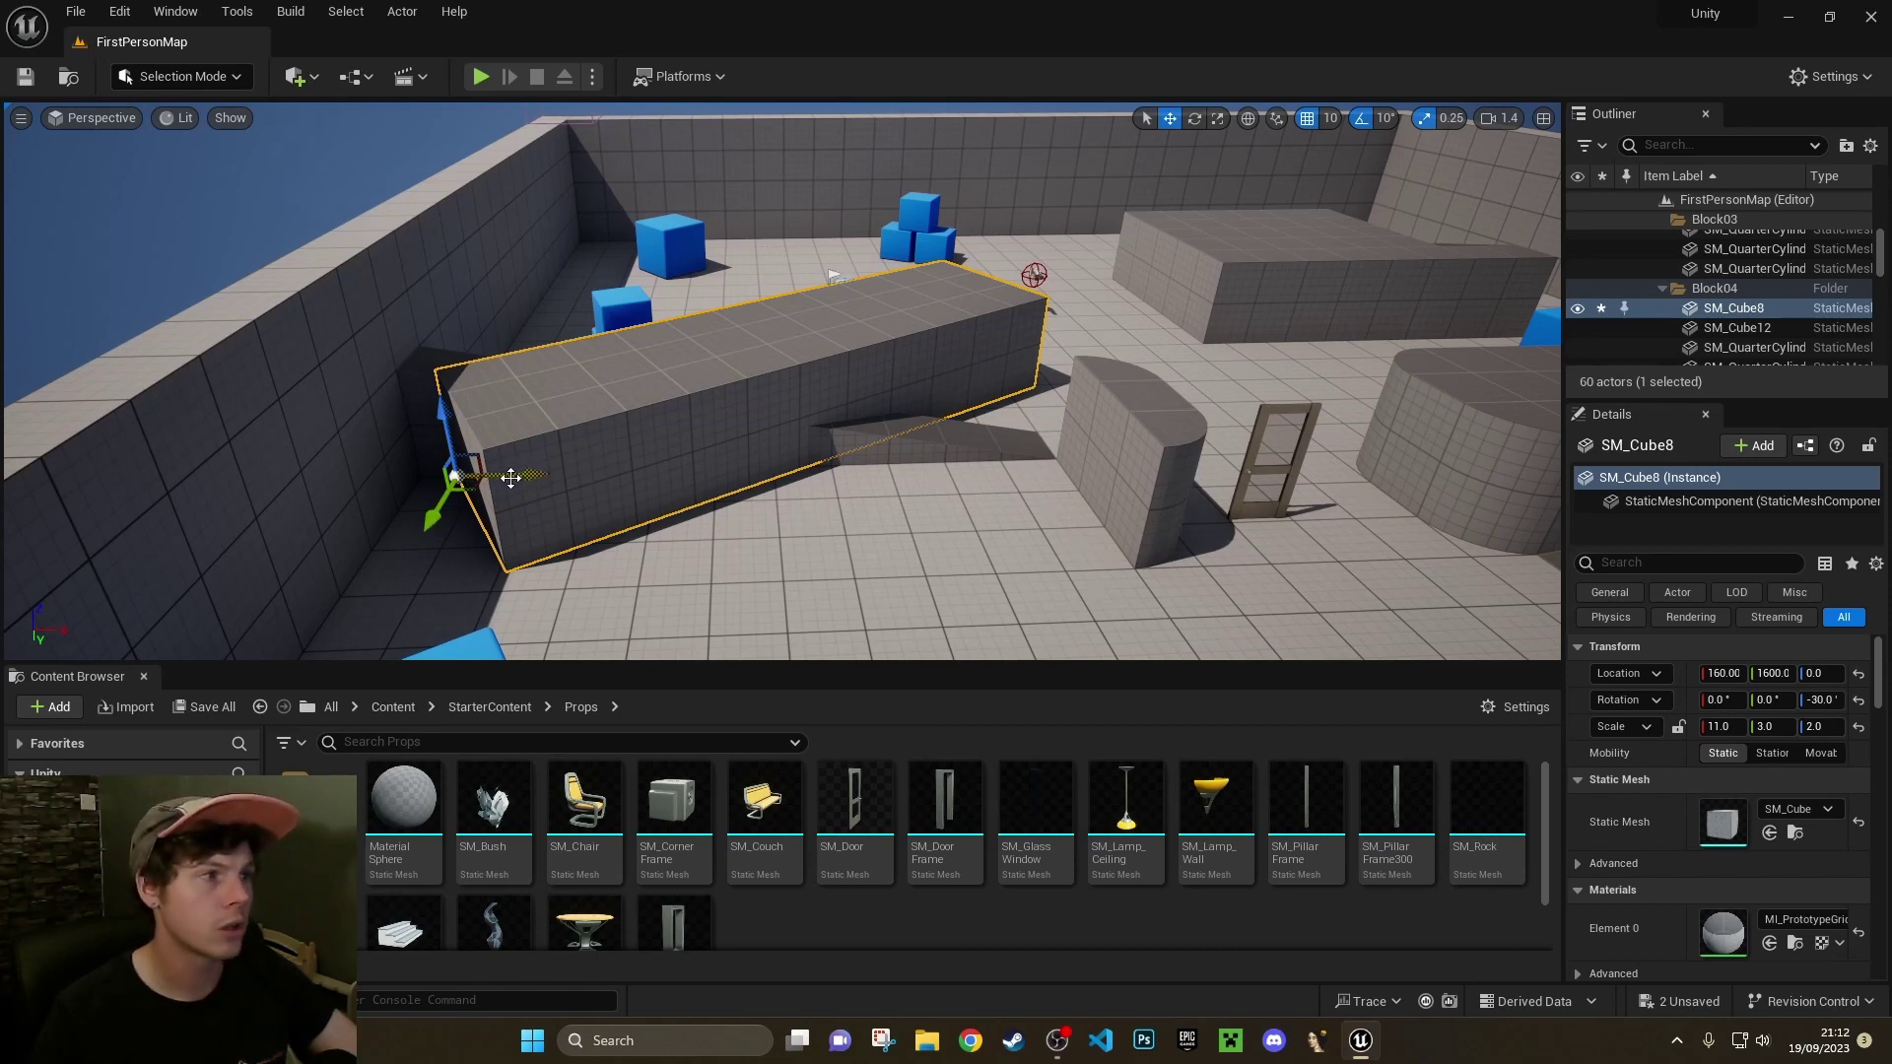
{"action": "left_click_drag", "start_coordinate": [528, 475], "coordinate": [444, 520]}
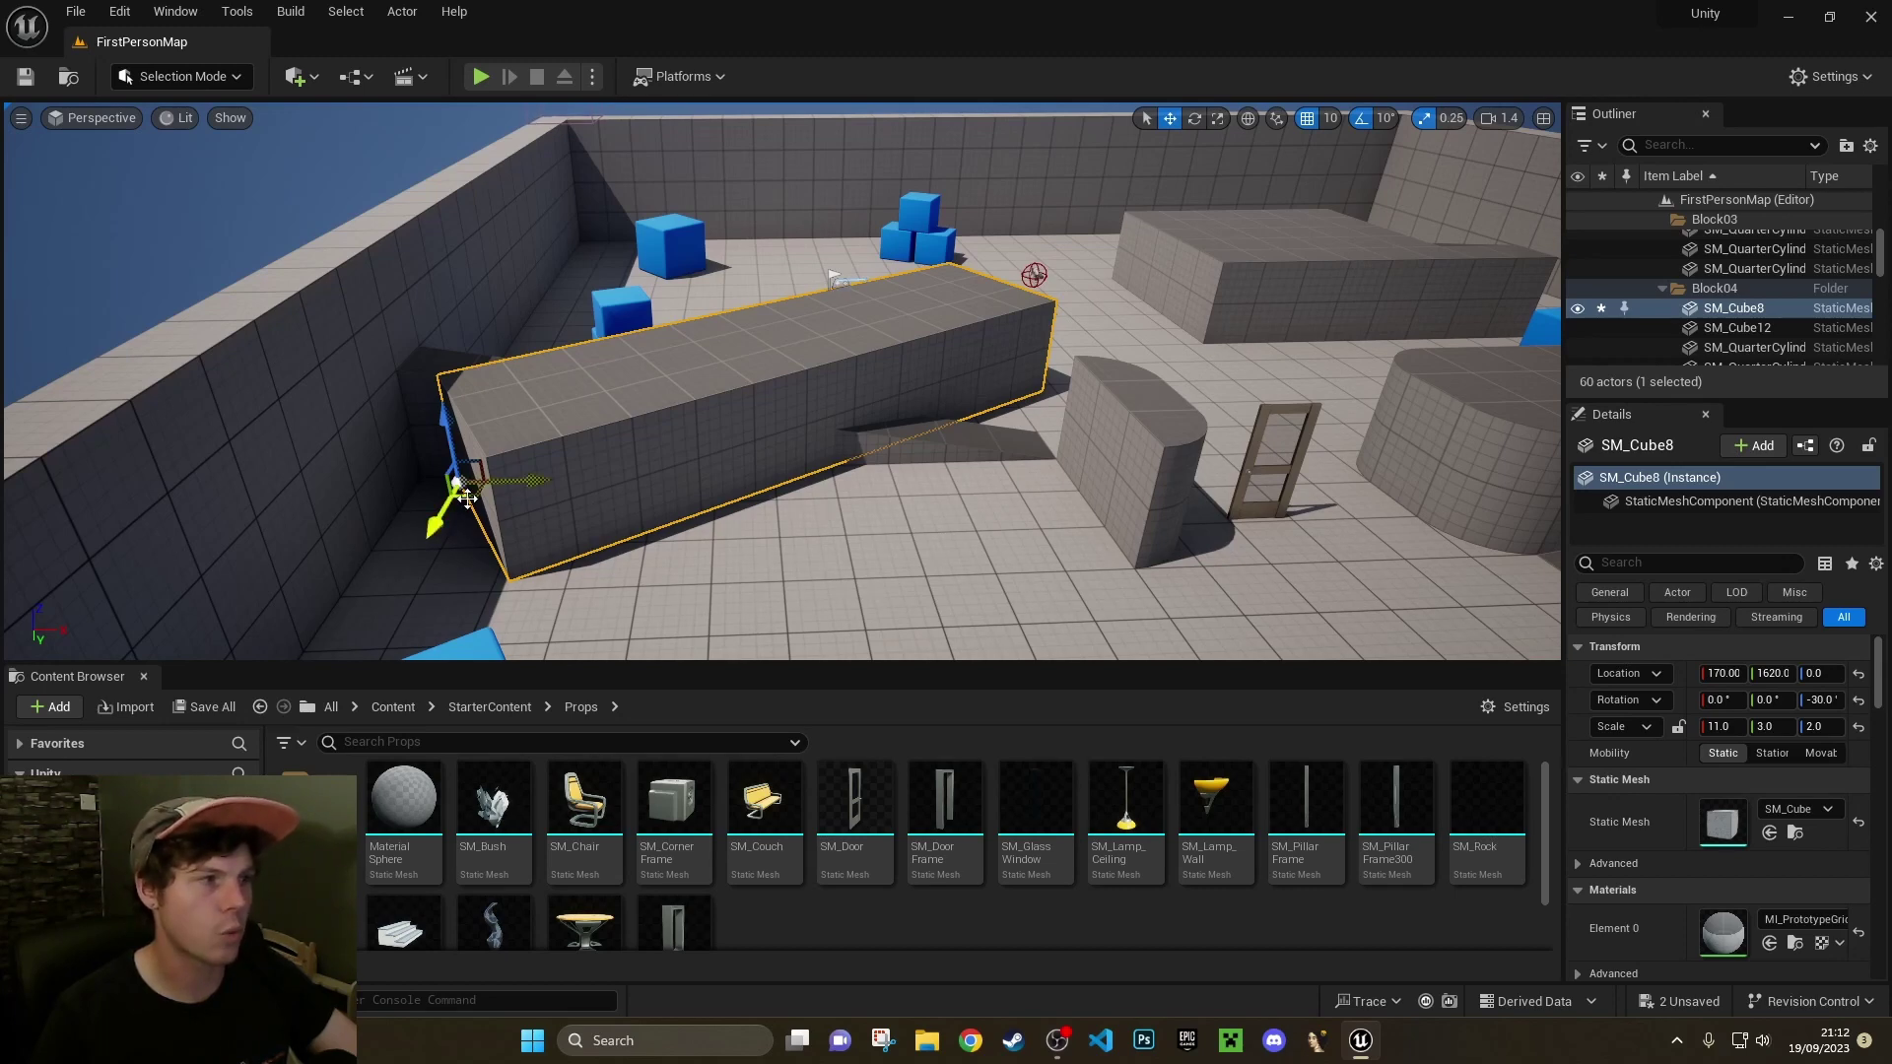
{"action": "left_click_drag", "start_coordinate": [490, 513], "coordinate": [754, 504]}
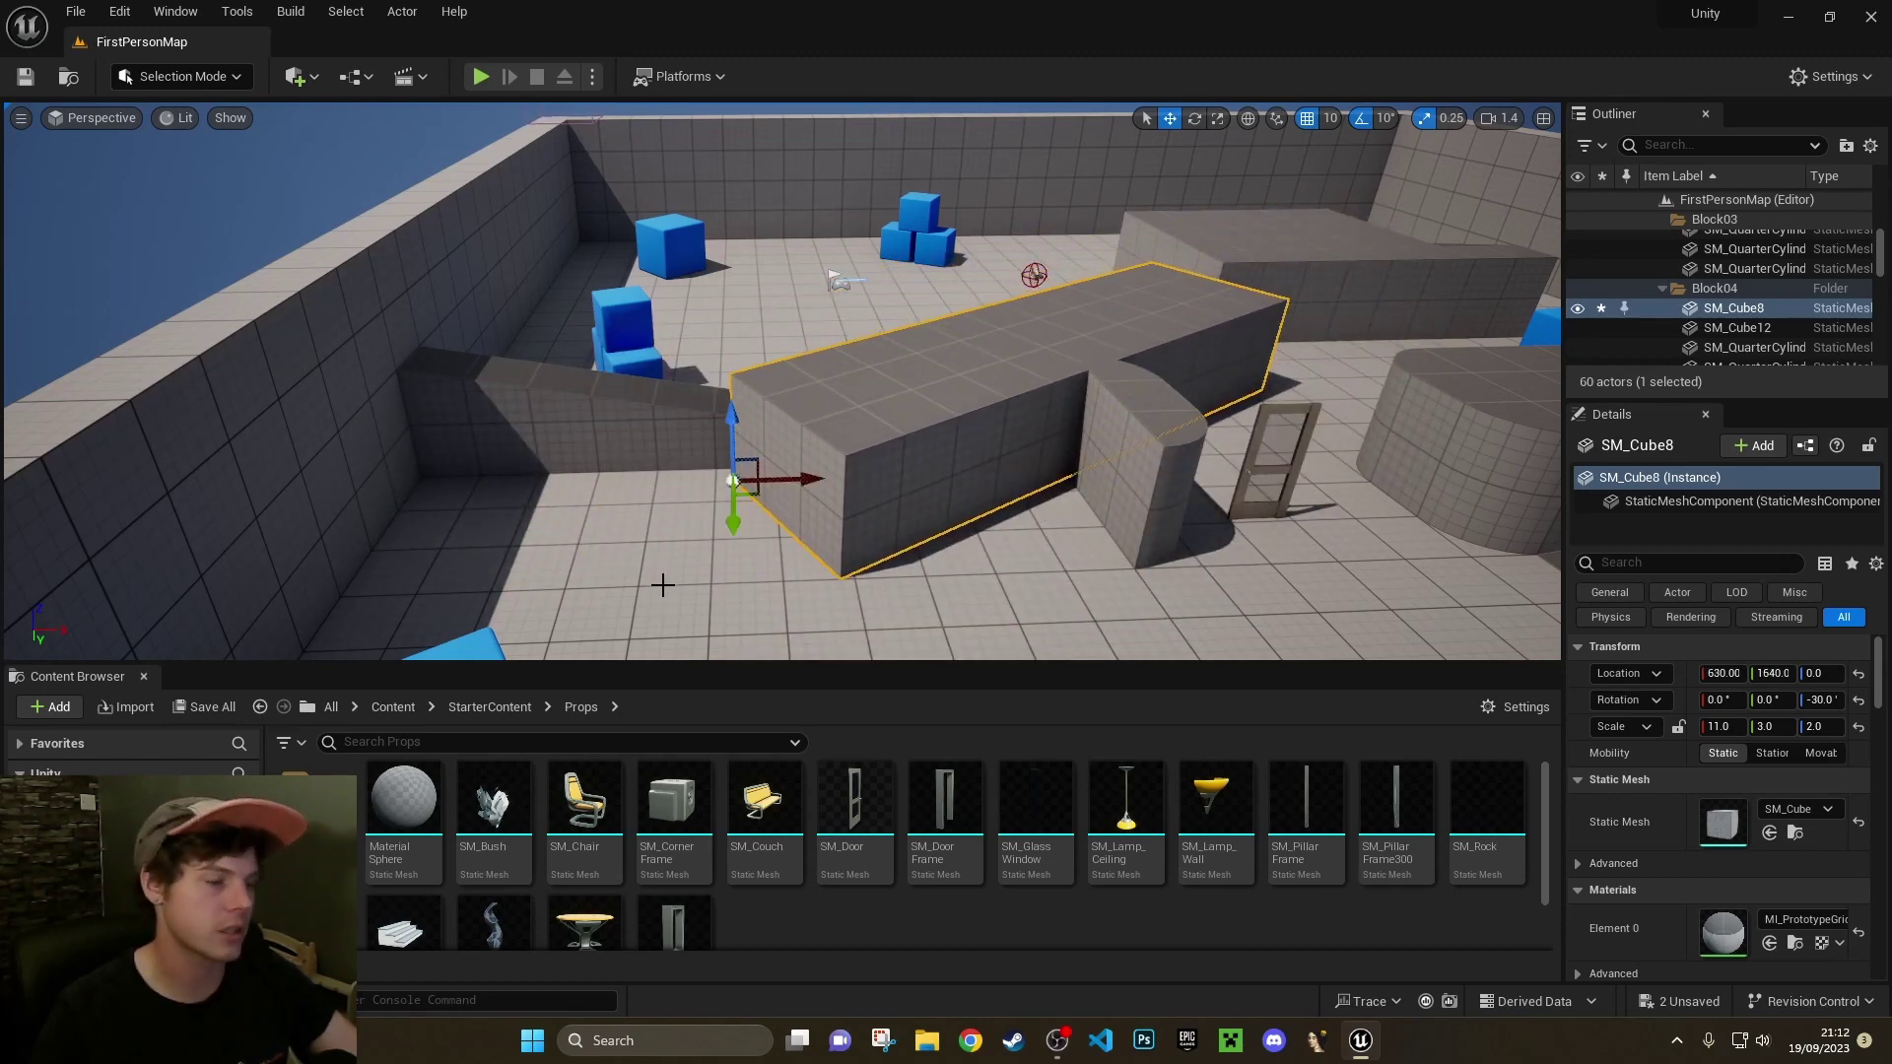
{"action": "key", "text": "ctrl+z"}
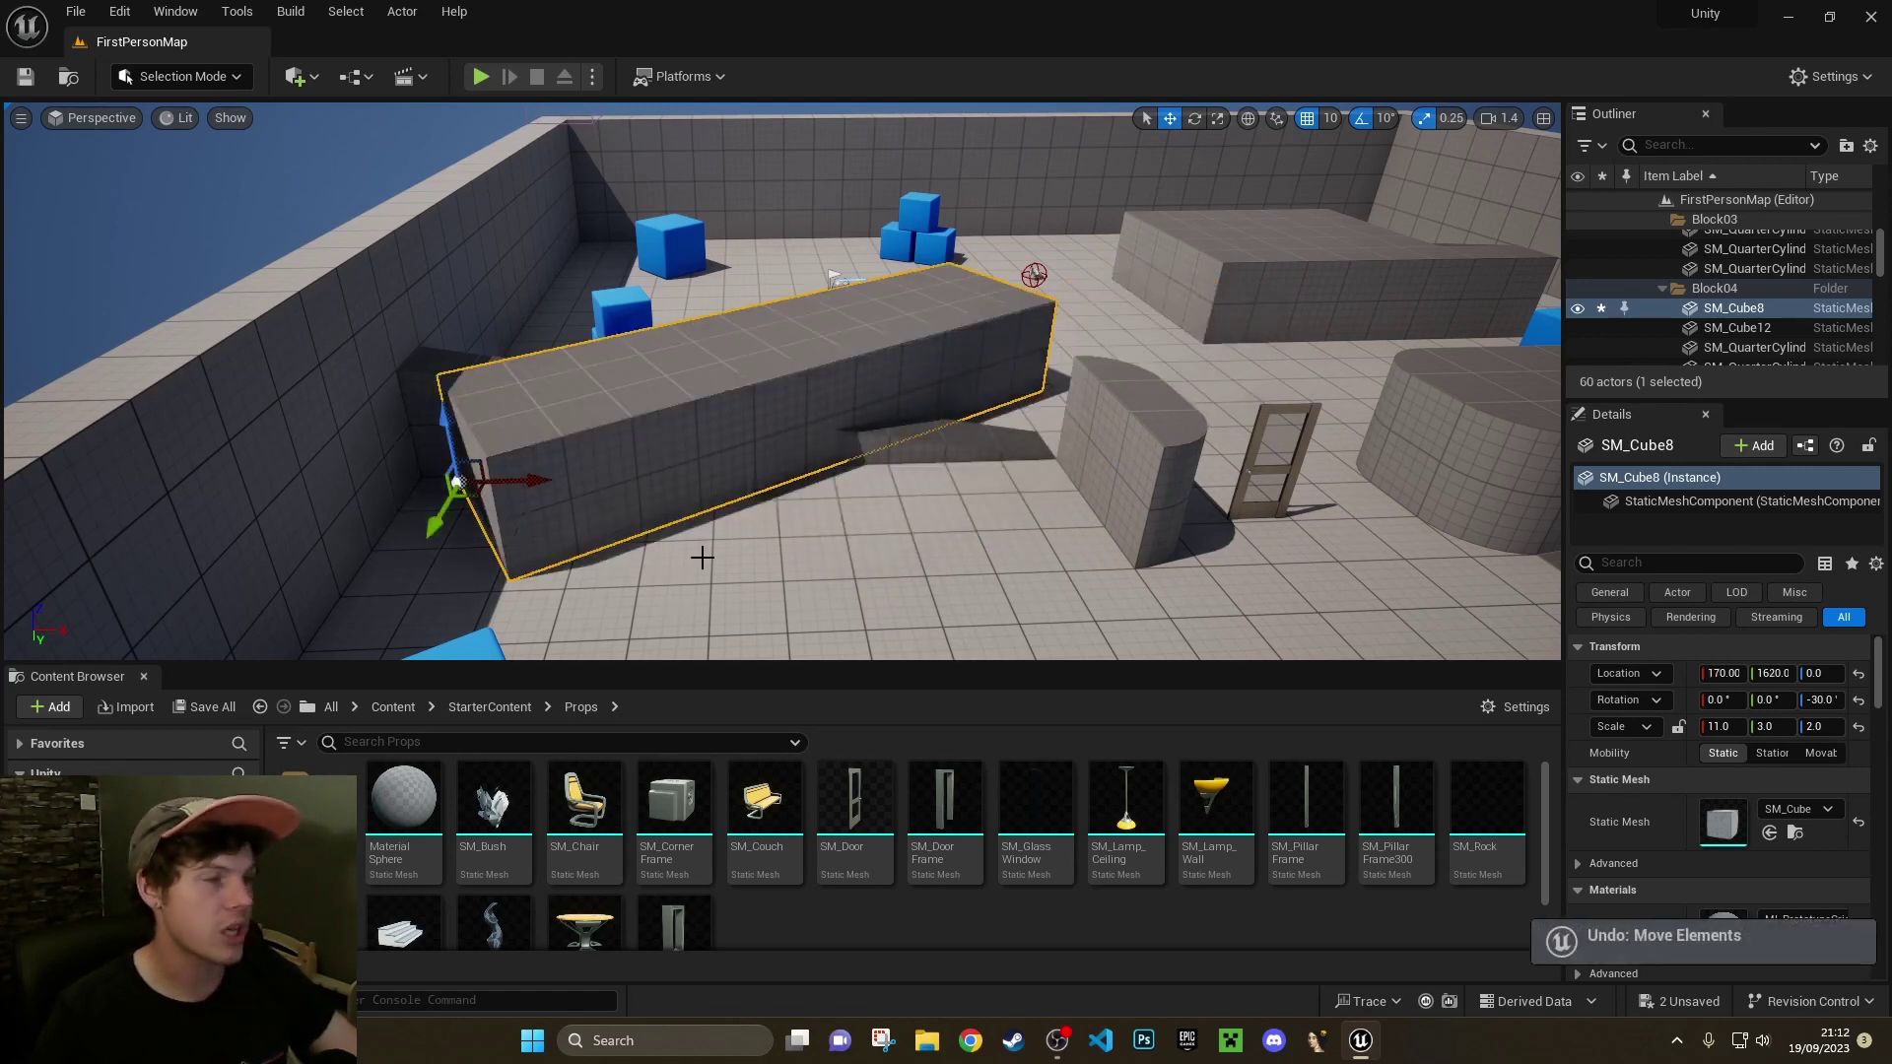
Switch the transform gizmo to local space and move SM_Cube8 to about X 213.3, Y 1595
{"action": "left_click", "coordinate": [1248, 118]}
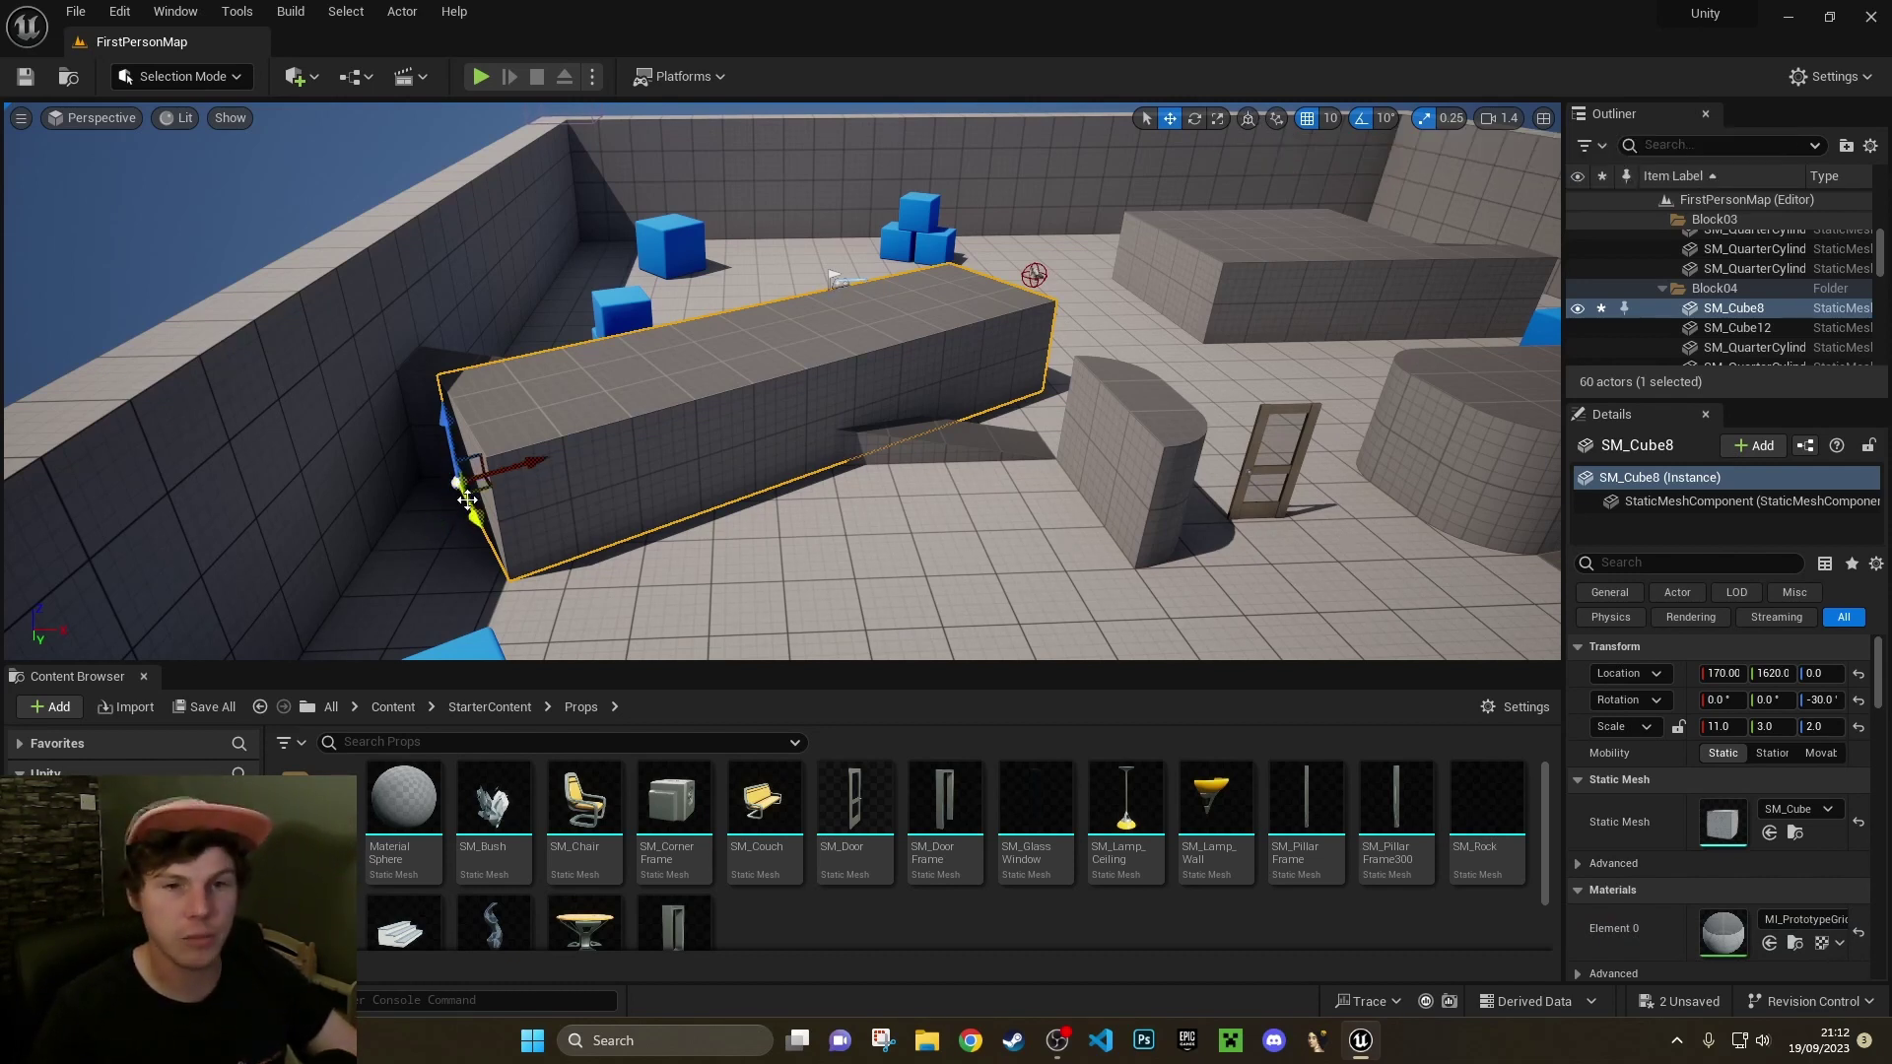
{"action": "left_click_drag", "start_coordinate": [490, 480], "coordinate": [563, 533]}
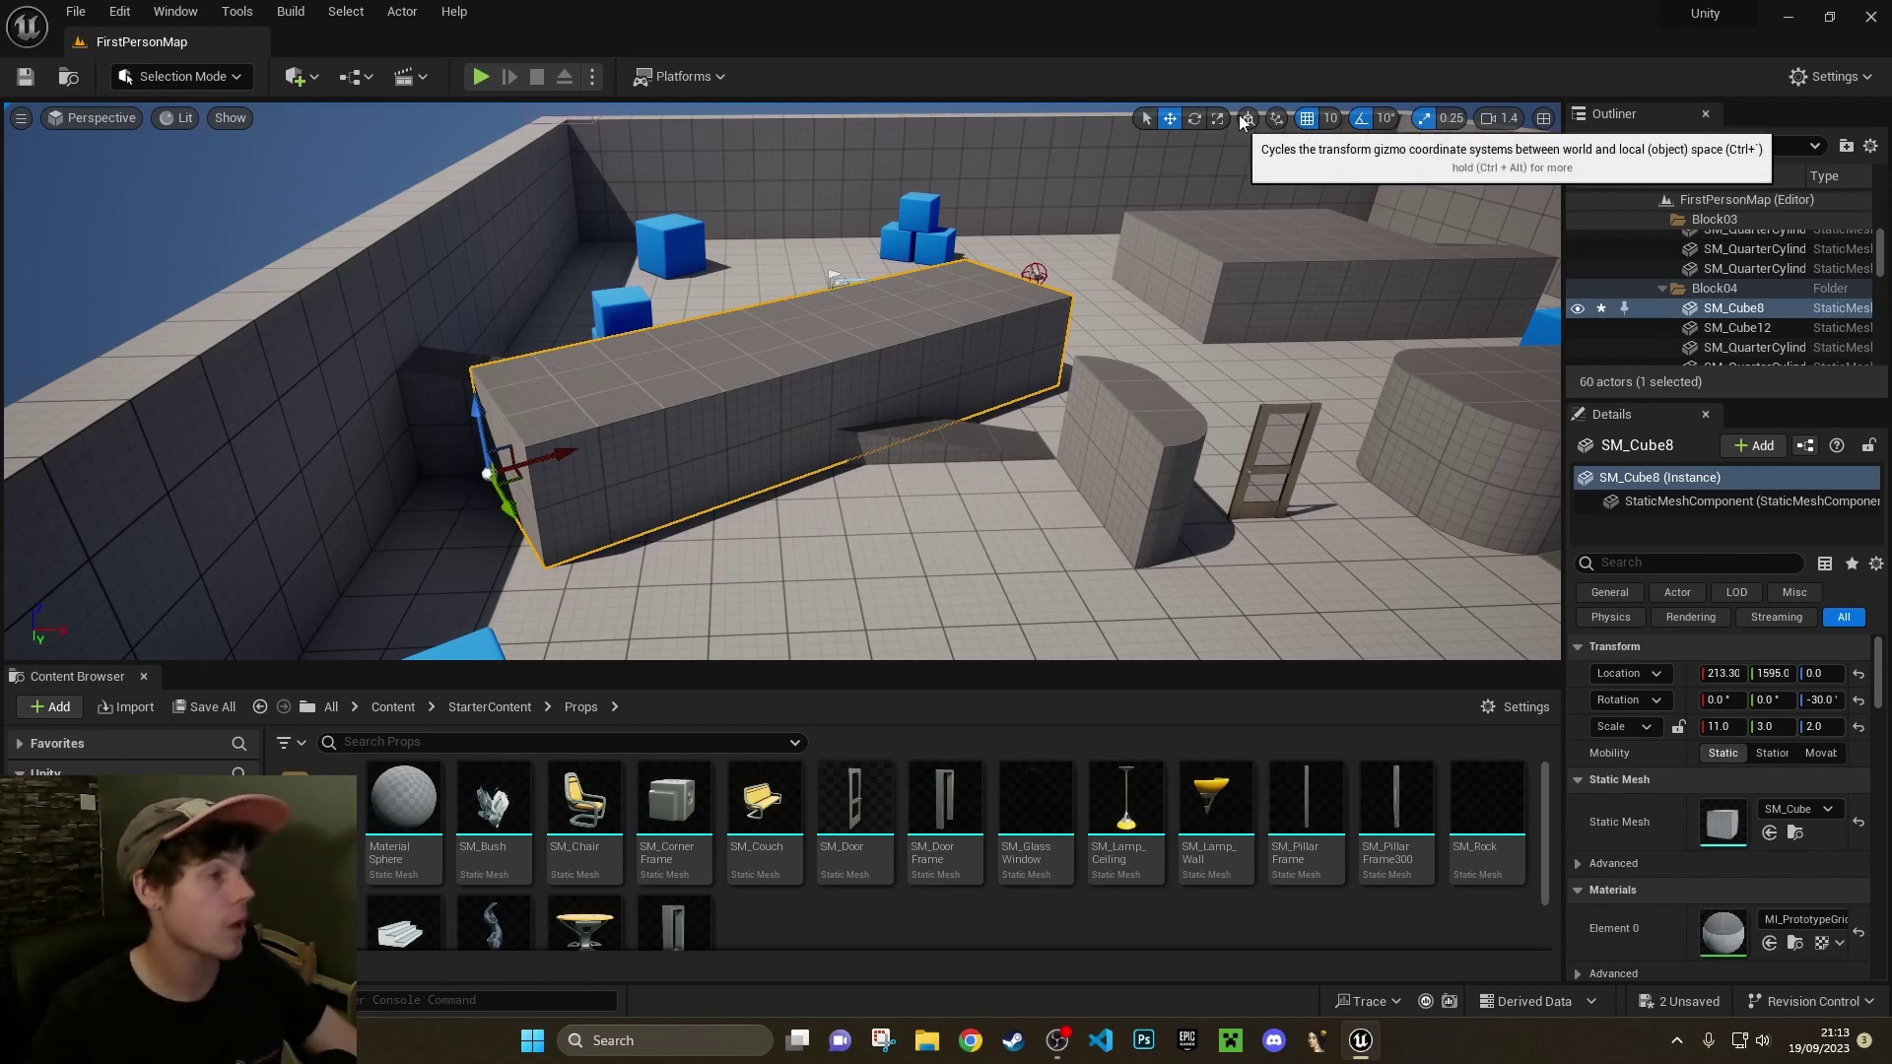
Undo all the moves and the rotation of SM_Cube8, with the gizmo back in world space
{"action": "key", "text": "ctrl+z"}
{"action": "key", "text": "ctrl+z"}
{"action": "key", "text": "ctrl+z"}
{"action": "key", "text": "ctrl+z"}
{"action": "key", "text": "ctrl+z"}
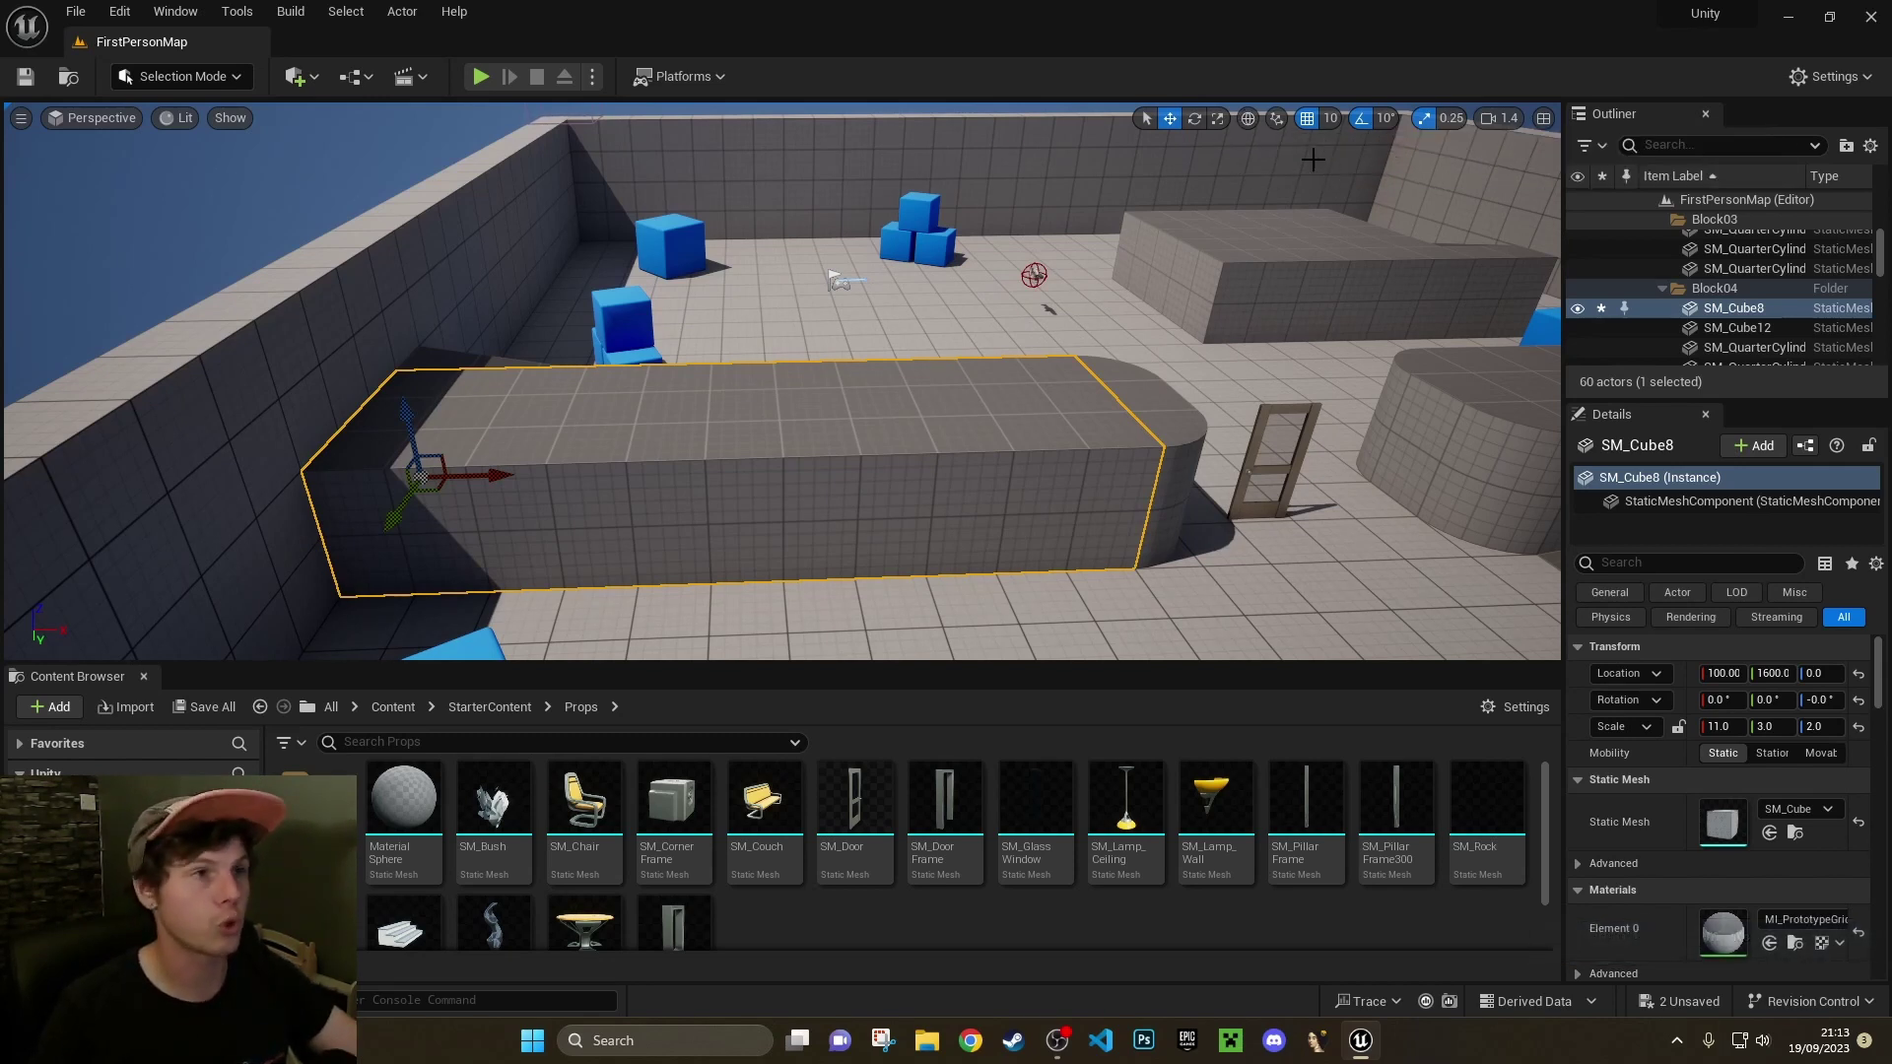
Look through the grid, rotation and scale snapping increments and the camera speed settings
{"action": "left_click", "coordinate": [1277, 118]}
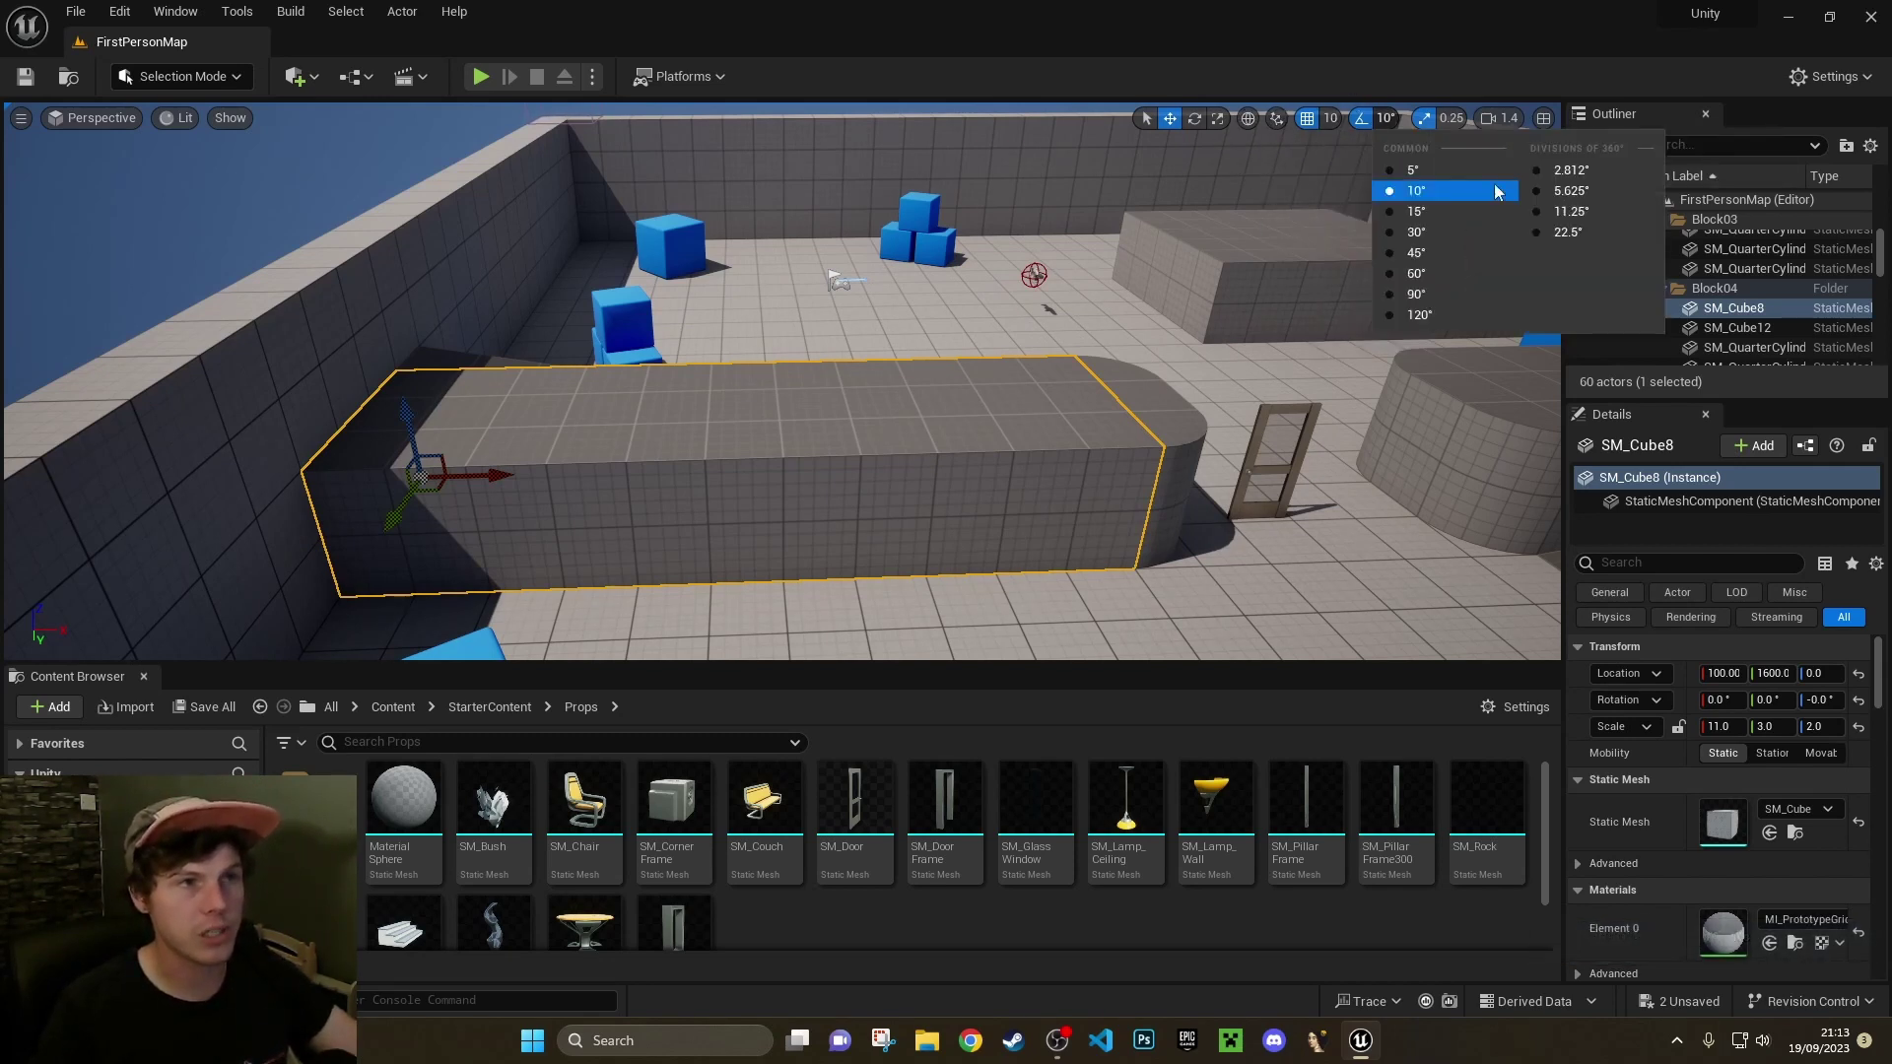
{"action": "mouse_move", "coordinate": [1331, 118]}
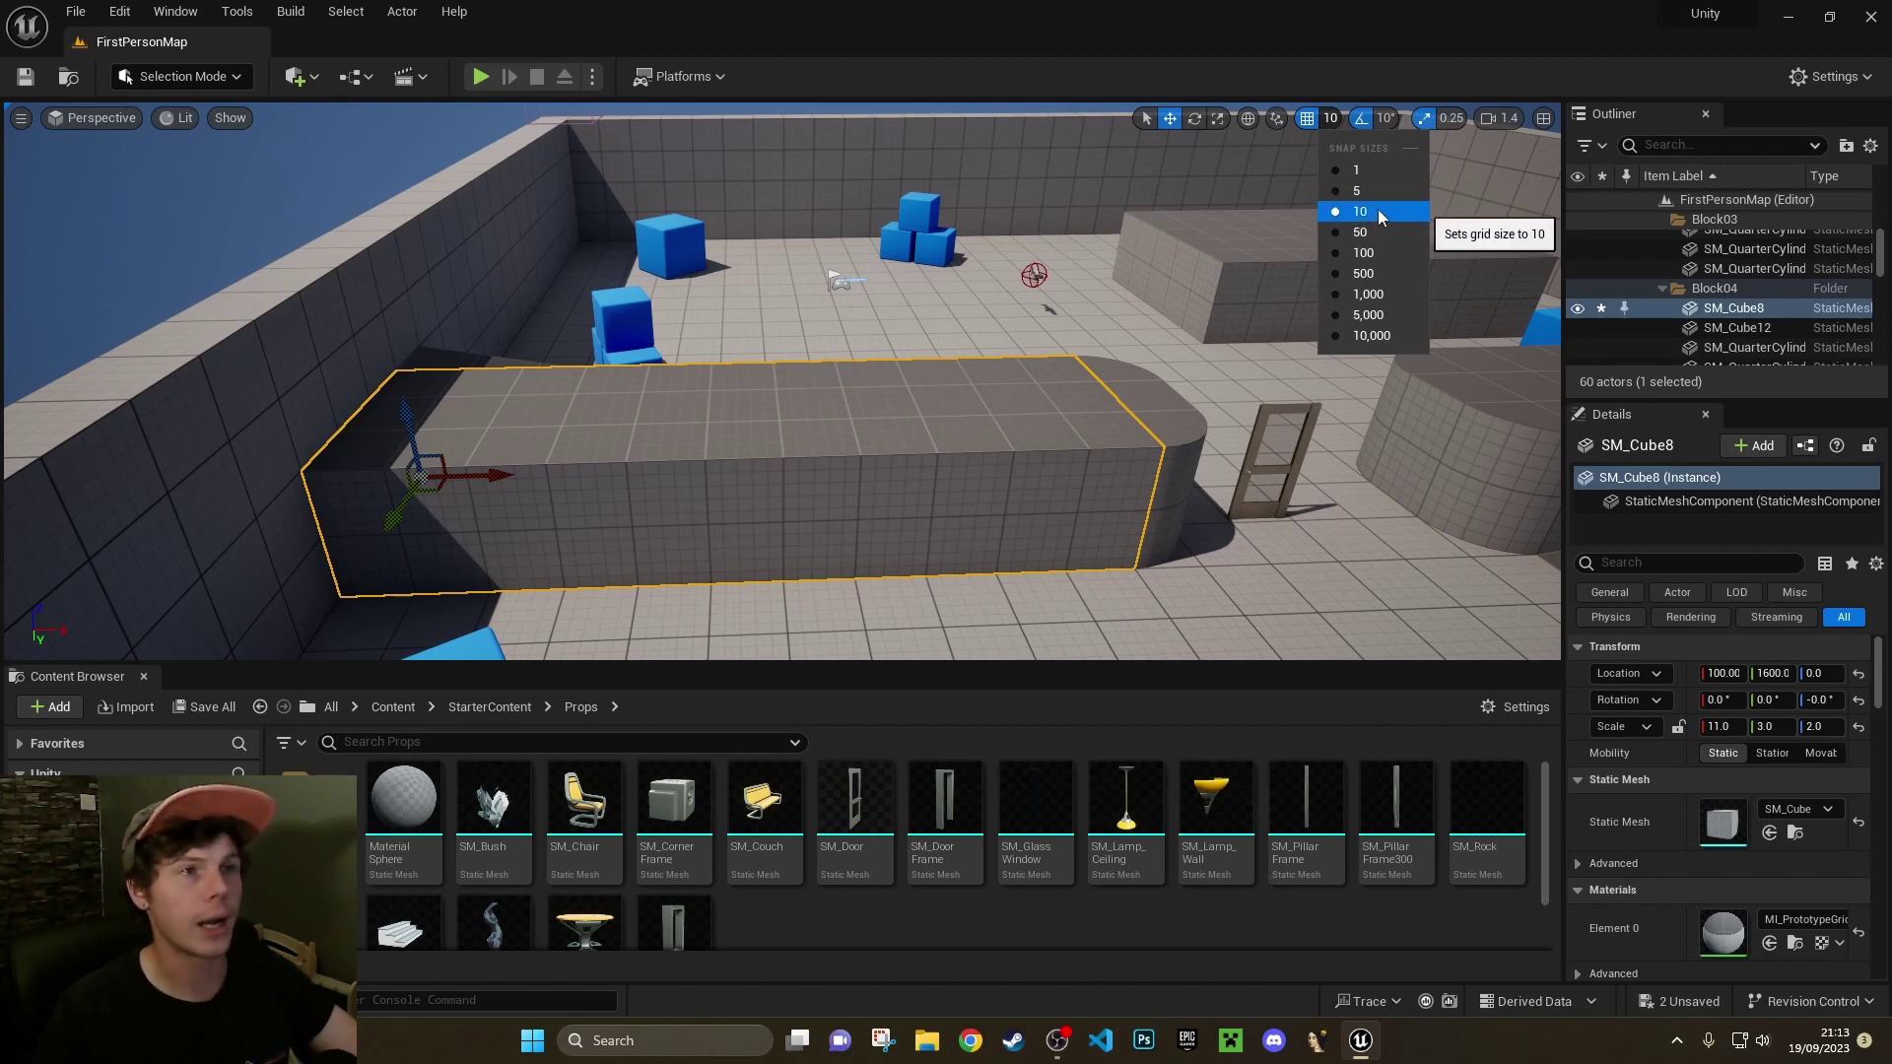
{"action": "left_click", "coordinate": [1385, 117]}
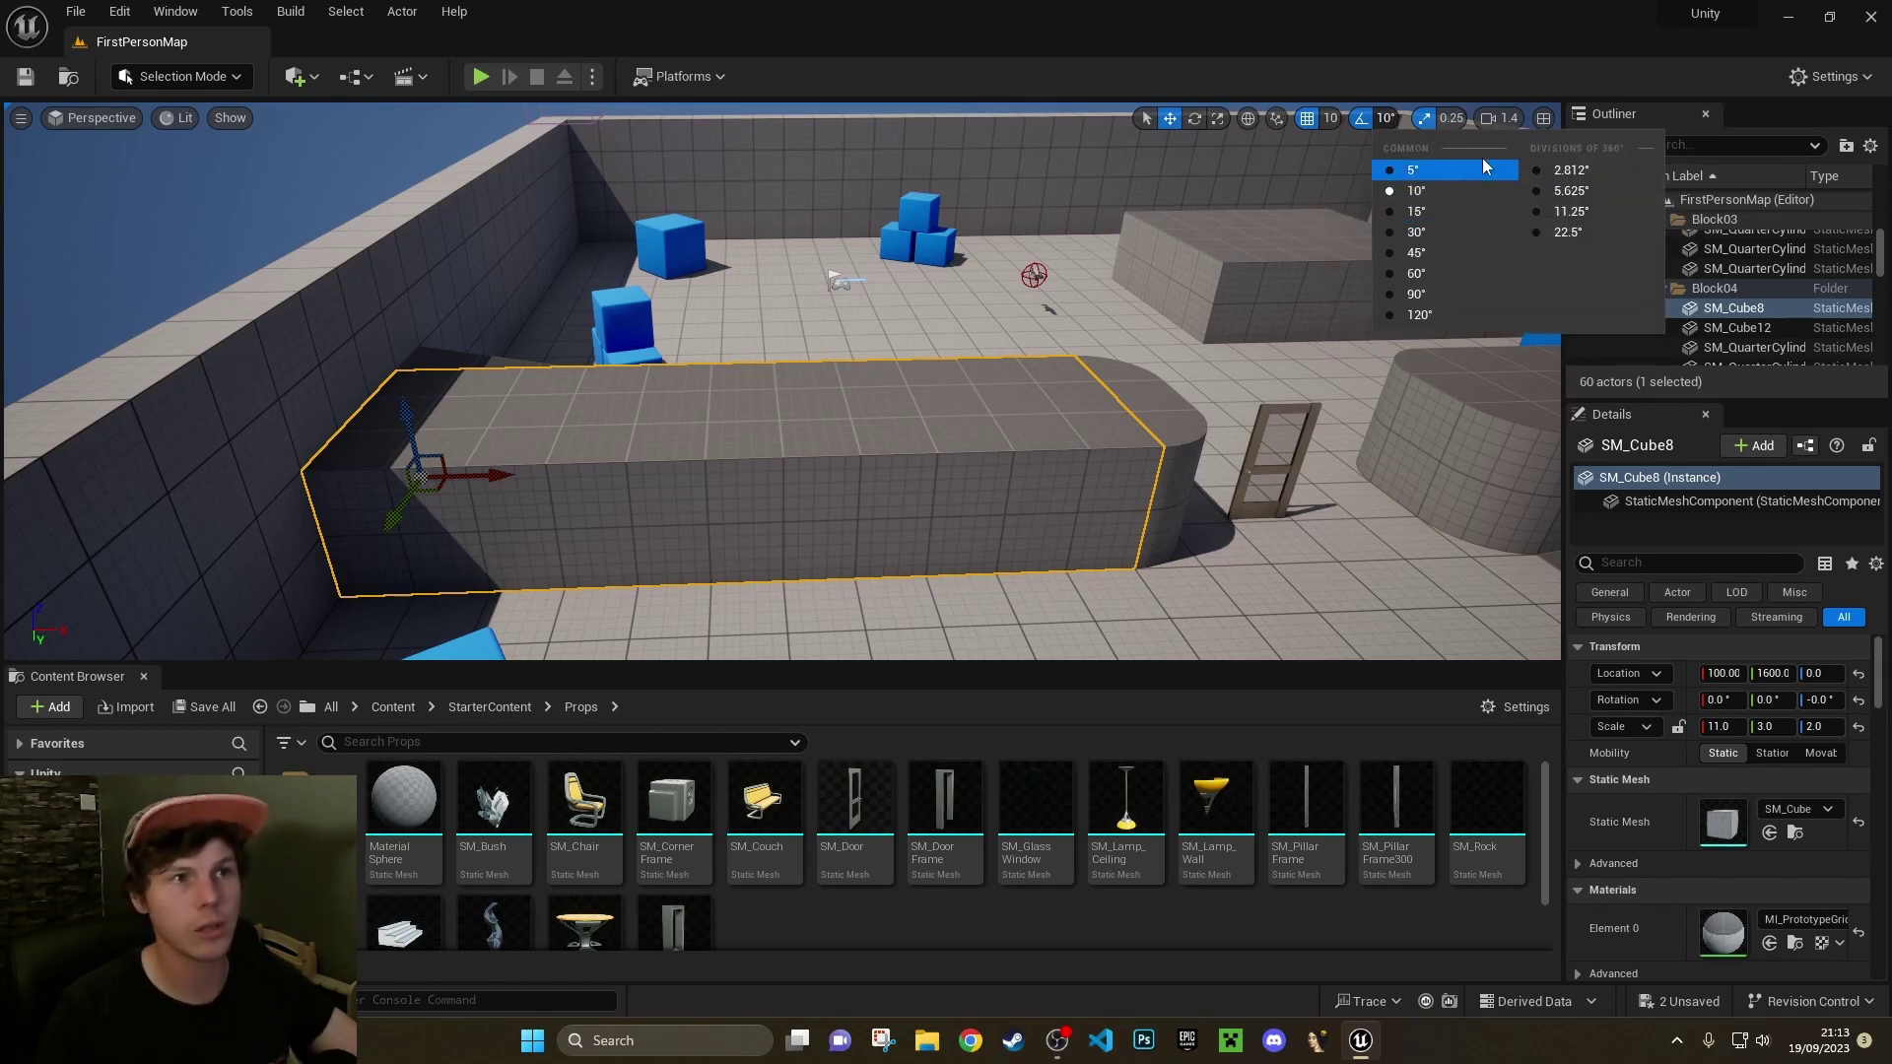
{"action": "left_click", "coordinate": [1450, 119]}
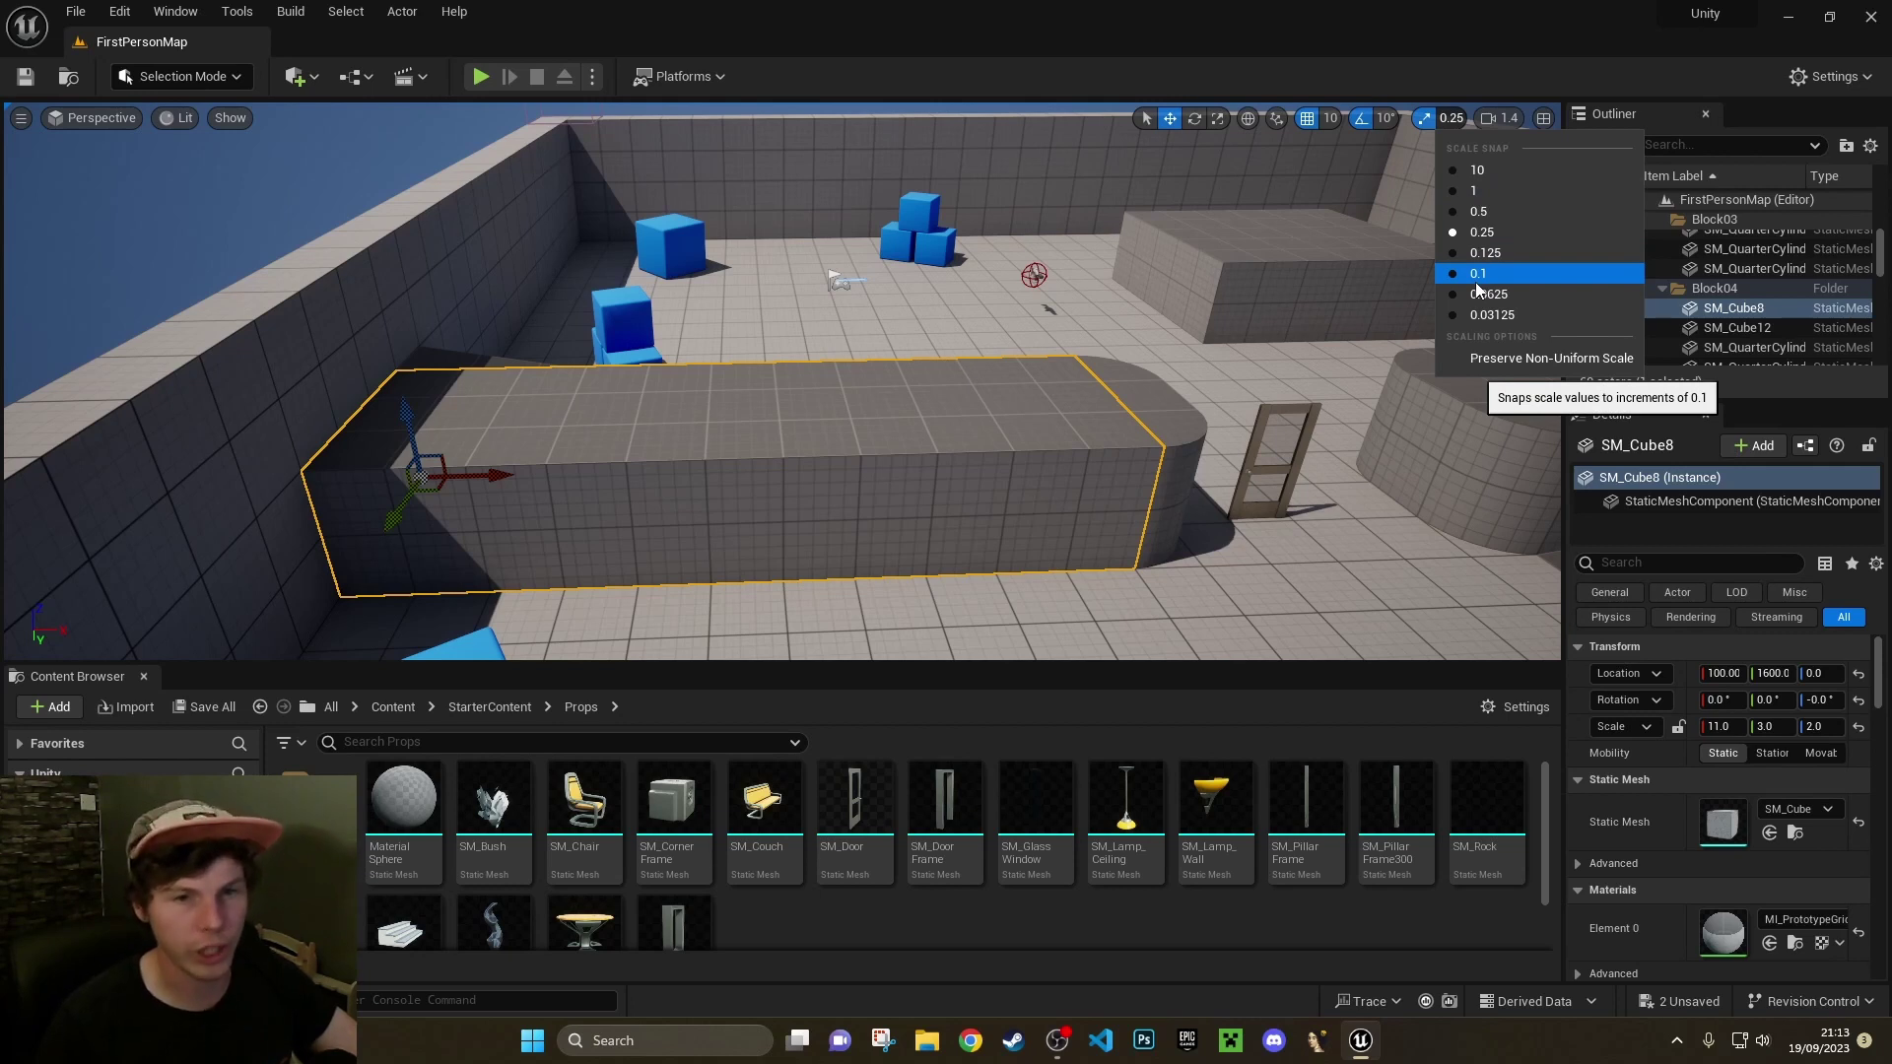
{"action": "left_click", "coordinate": [1359, 122]}
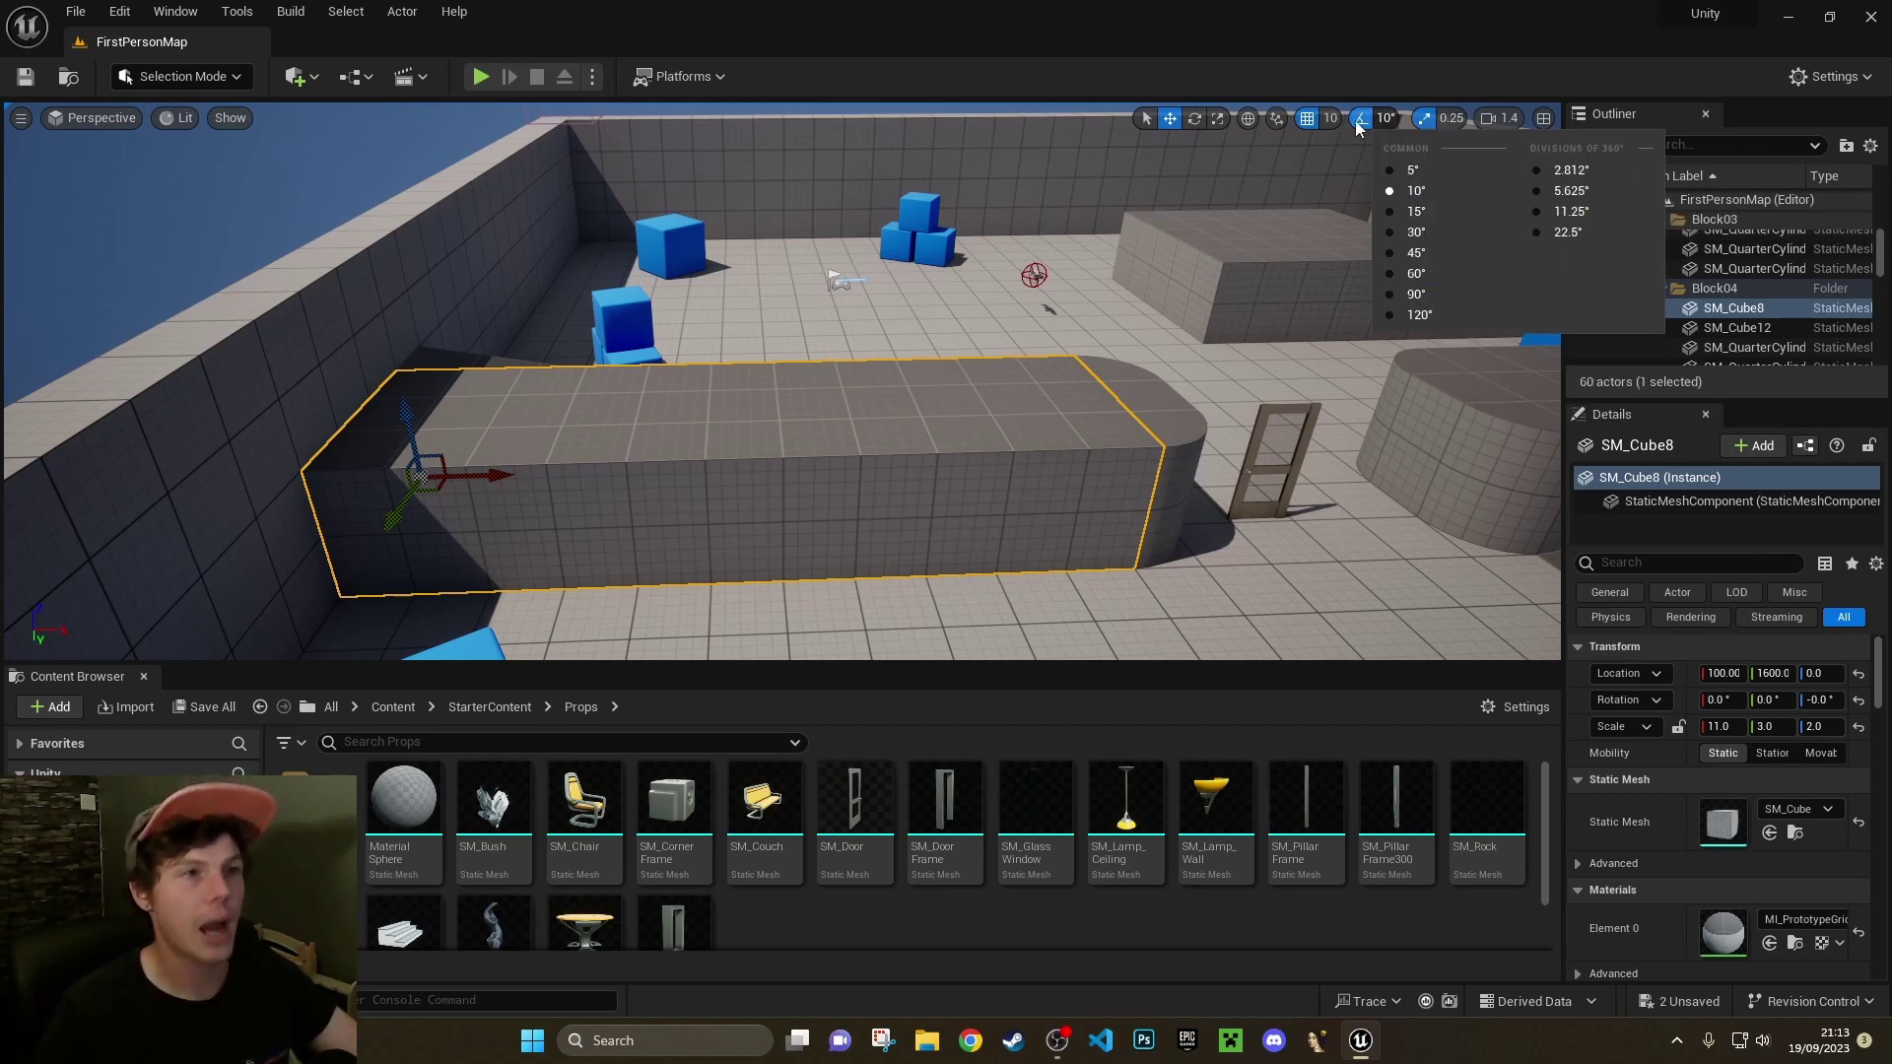
{"action": "left_click", "coordinate": [1518, 119]}
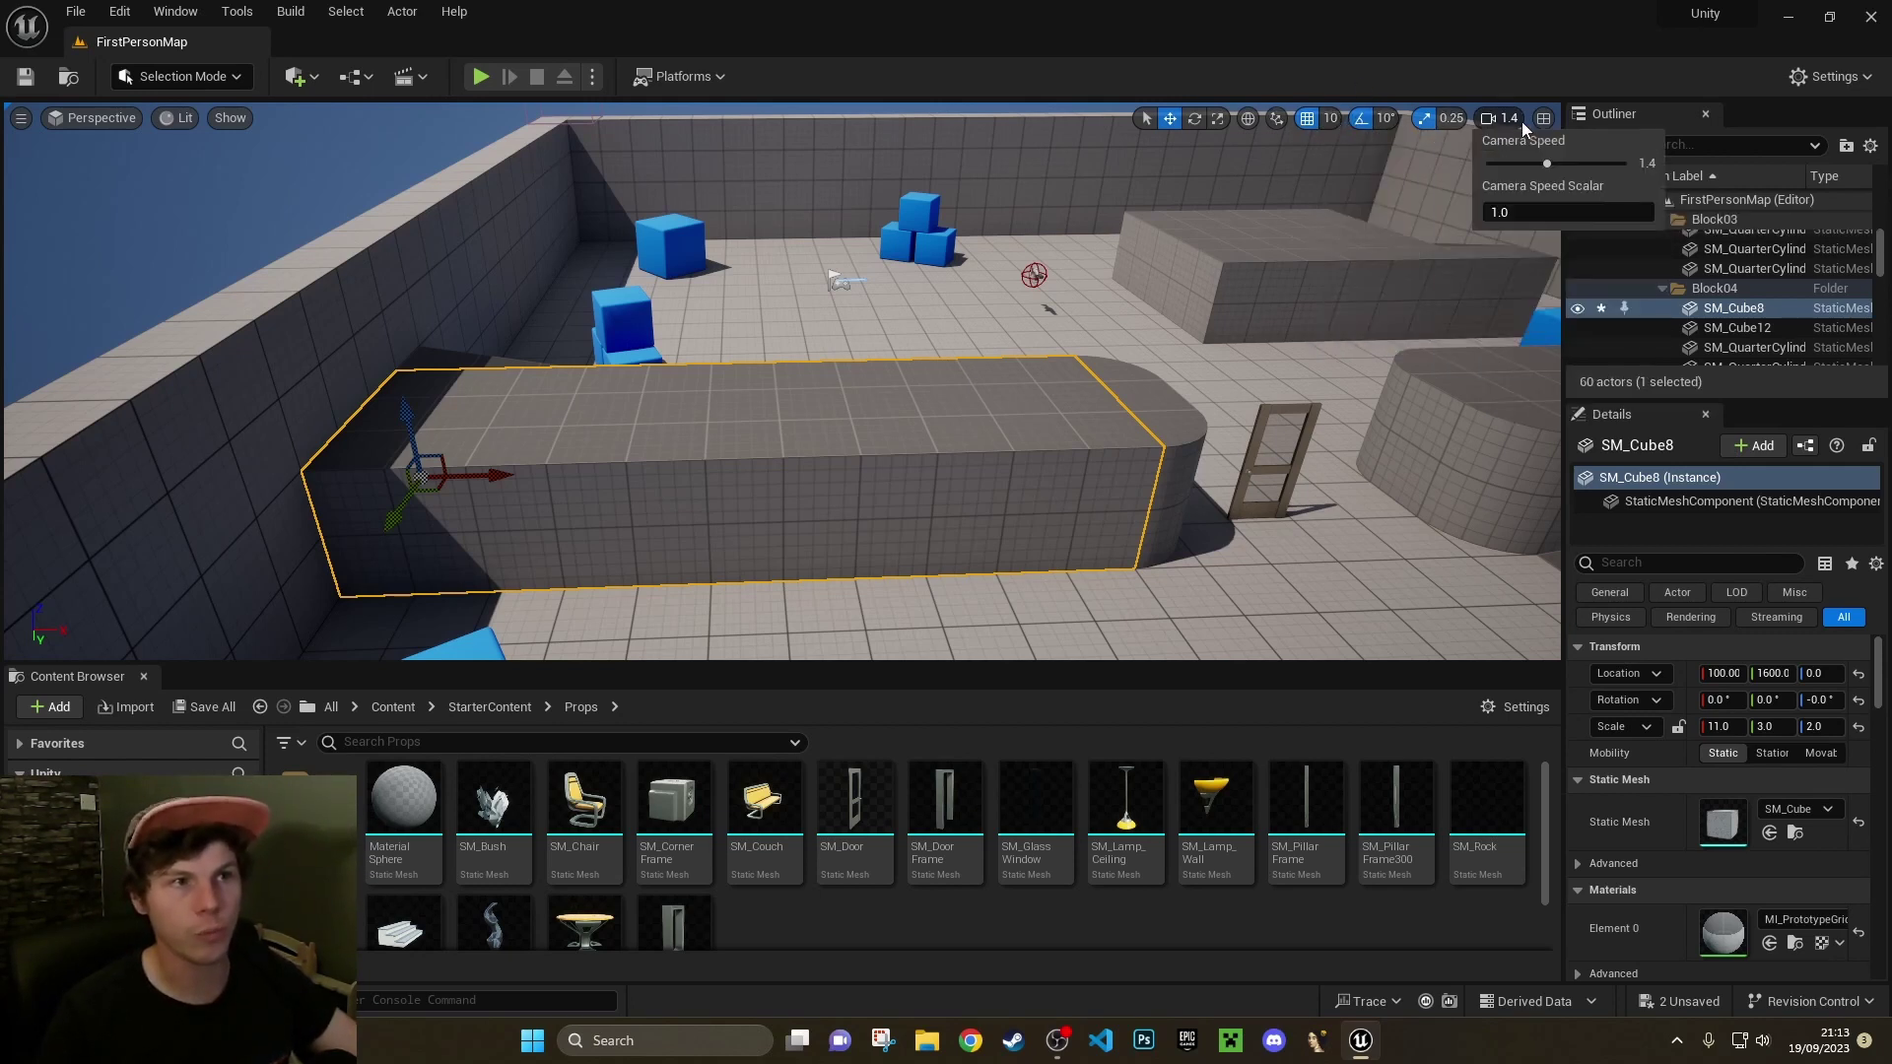
{"action": "left_click", "coordinate": [1490, 590]}
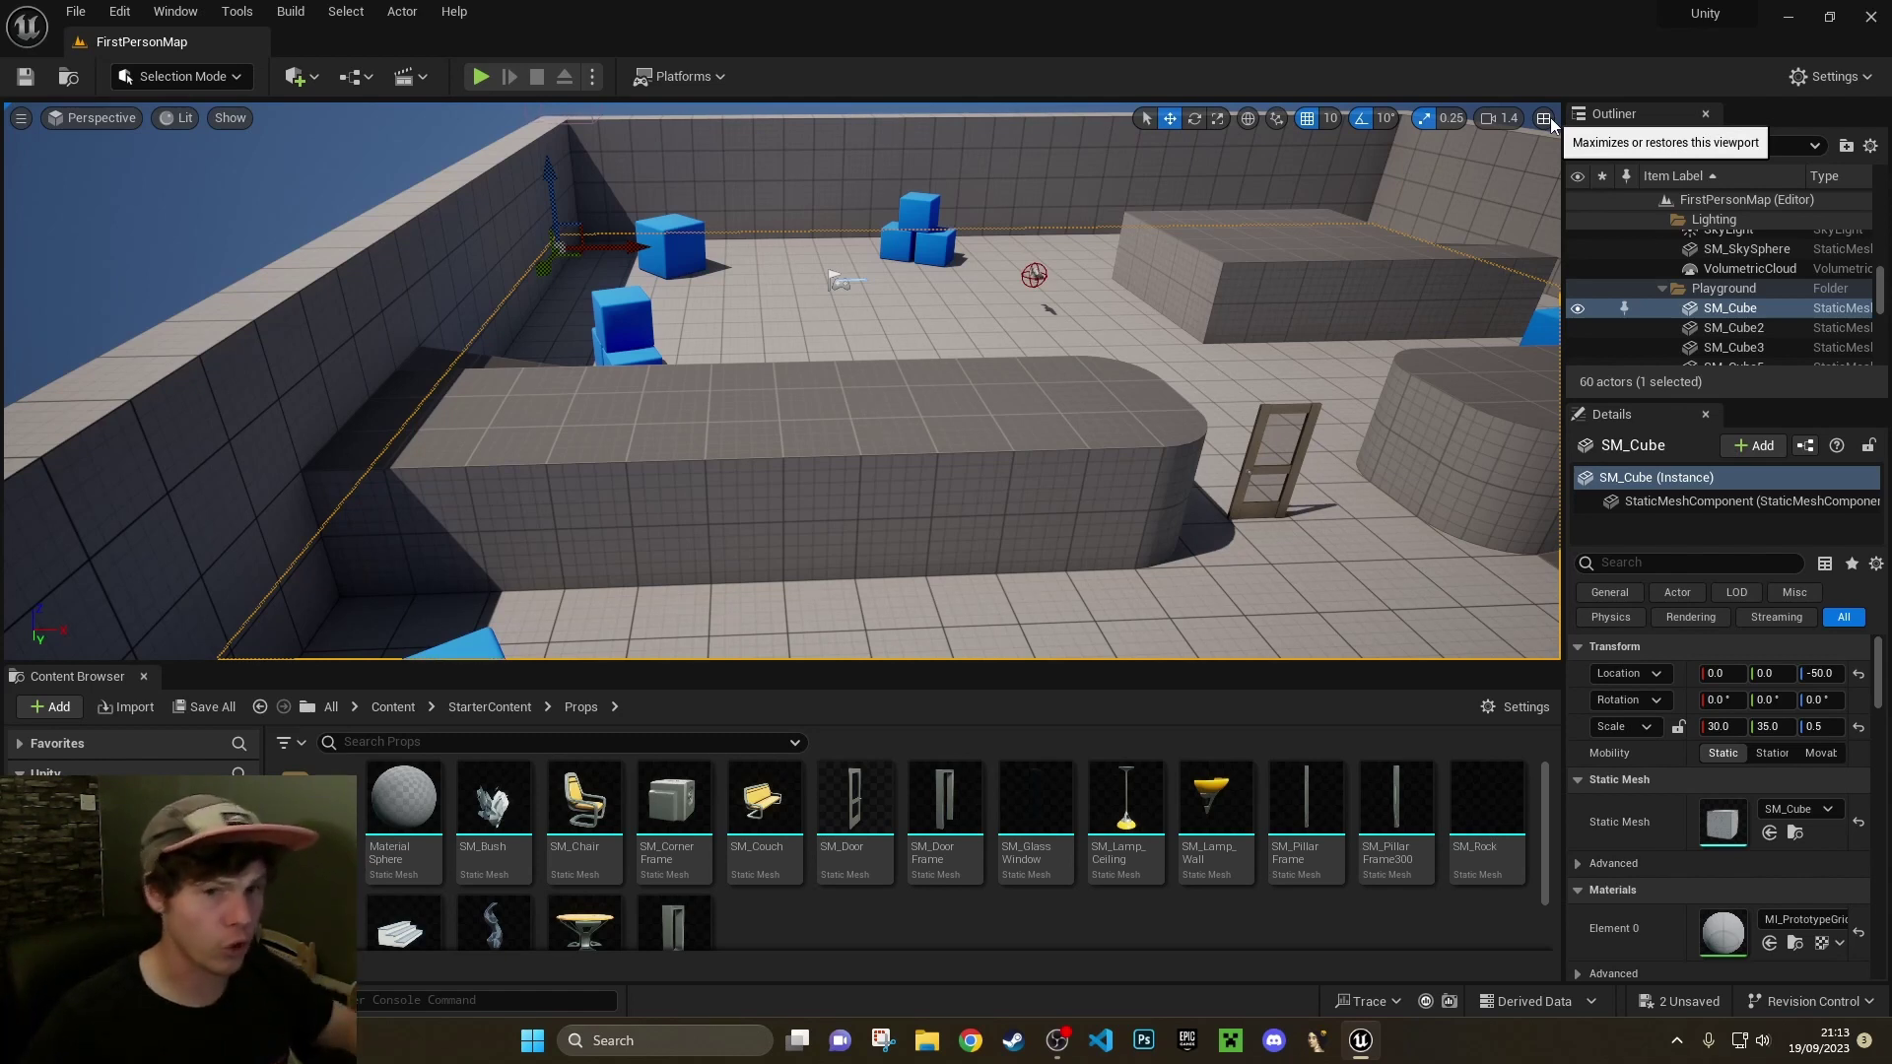
Switch the viewport from Perspective to the Top view and bring the level closer to its centre
{"action": "left_click", "coordinate": [106, 120]}
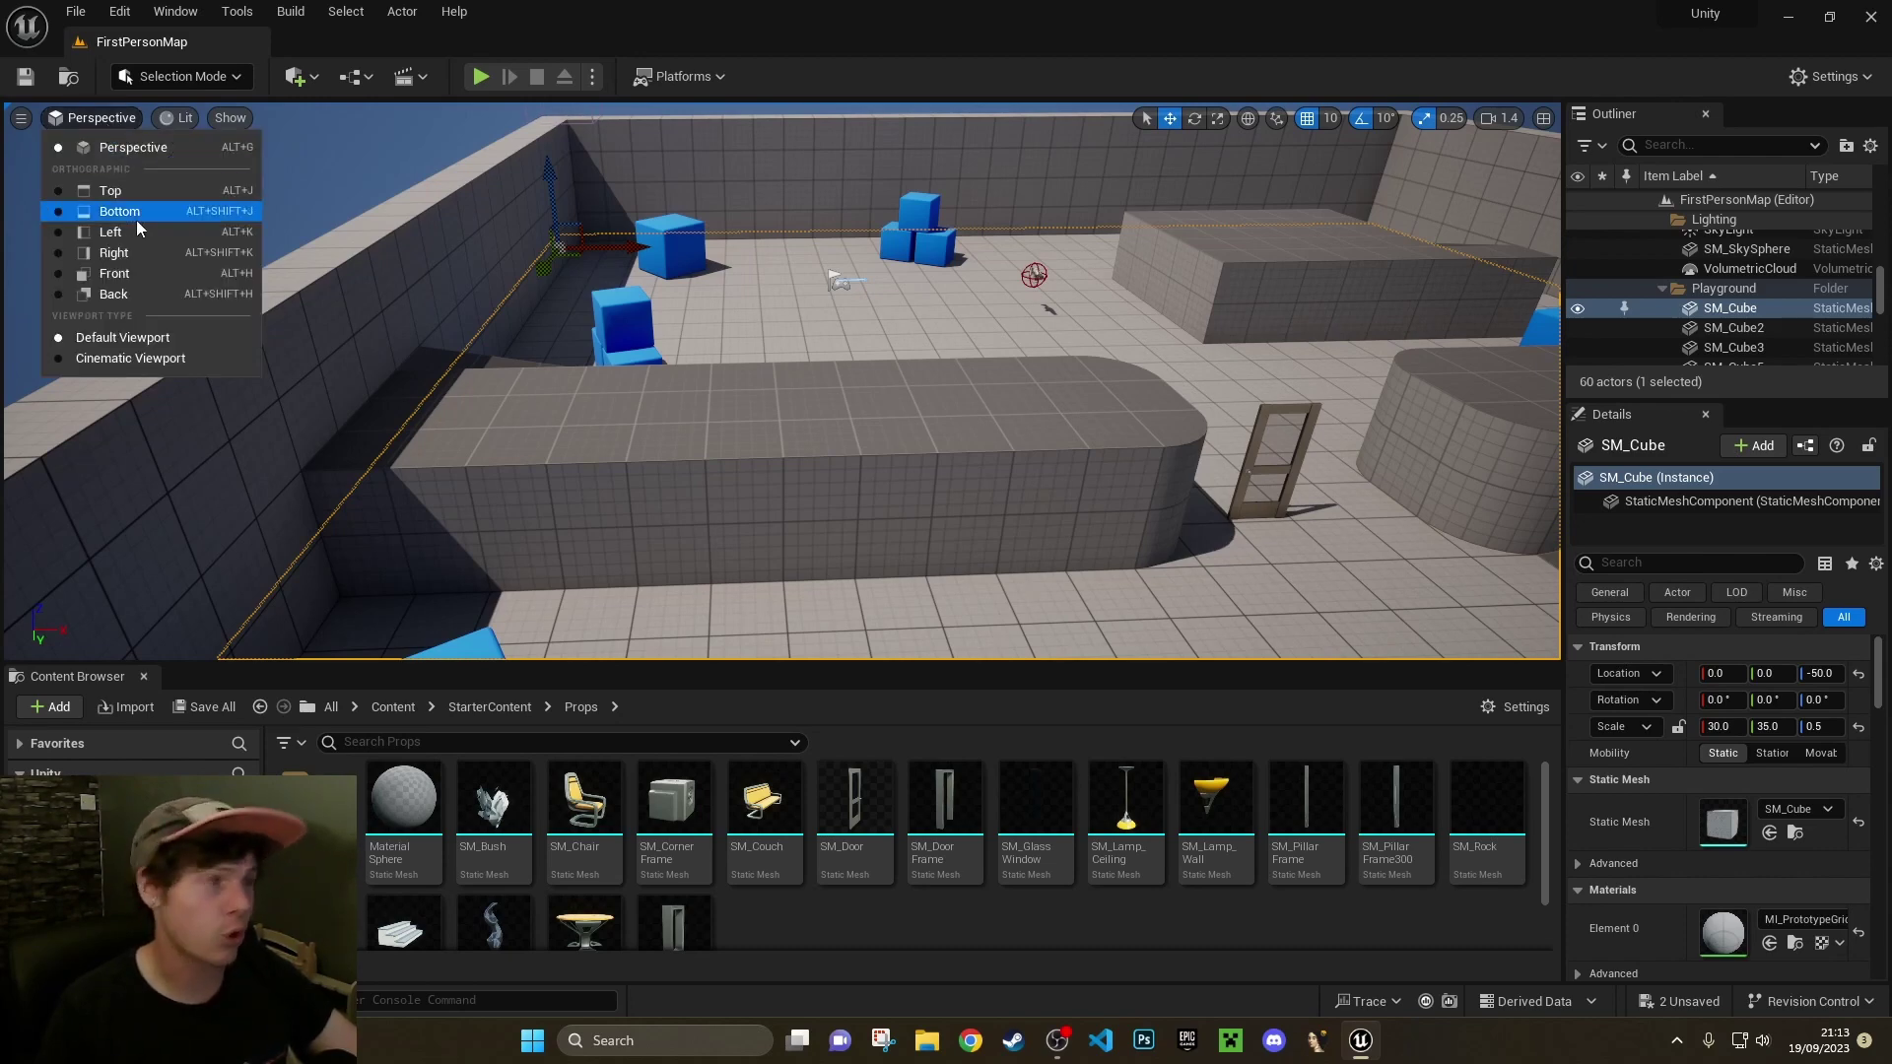
{"action": "left_click", "coordinate": [116, 191]}
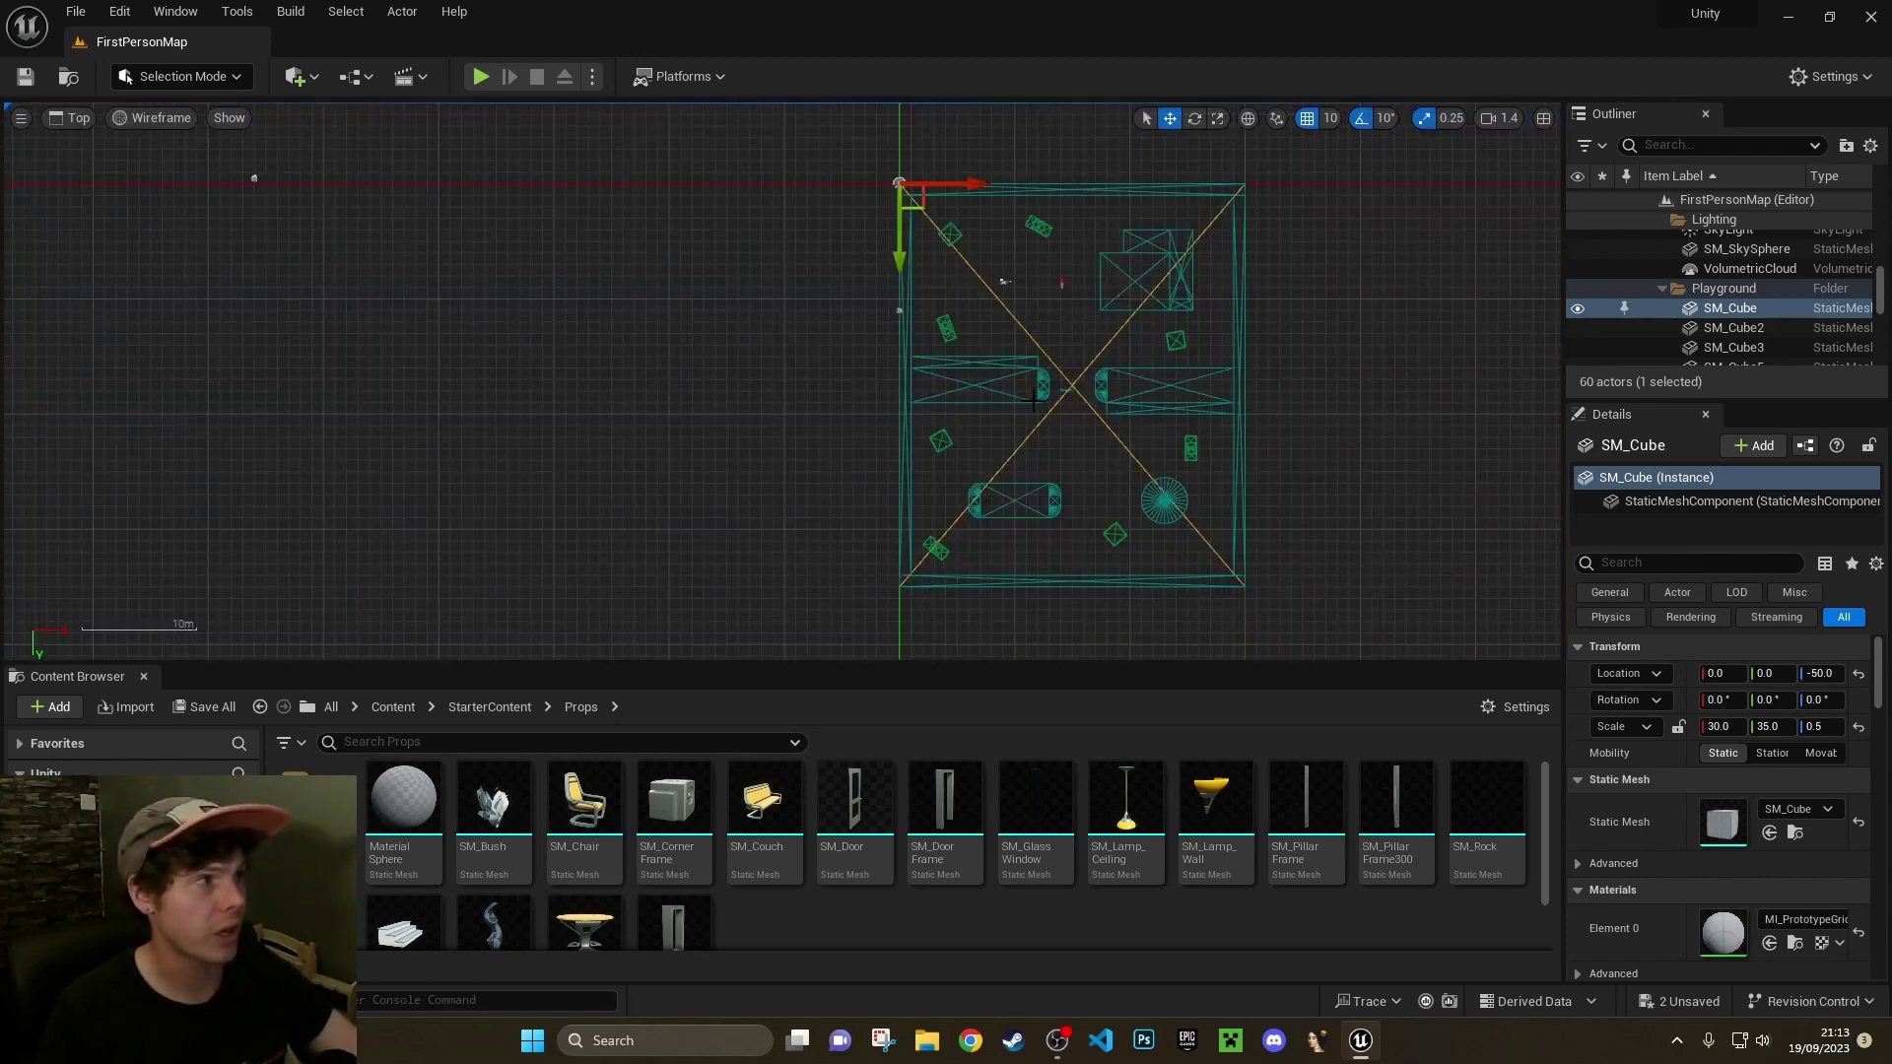
{"action": "right_click_drag", "start_coordinate": [1058, 395], "coordinate": [1015, 360]}
{"action": "scroll", "coordinate": [1015, 353], "scroll_direction": "up", "scroll_amount": 1}
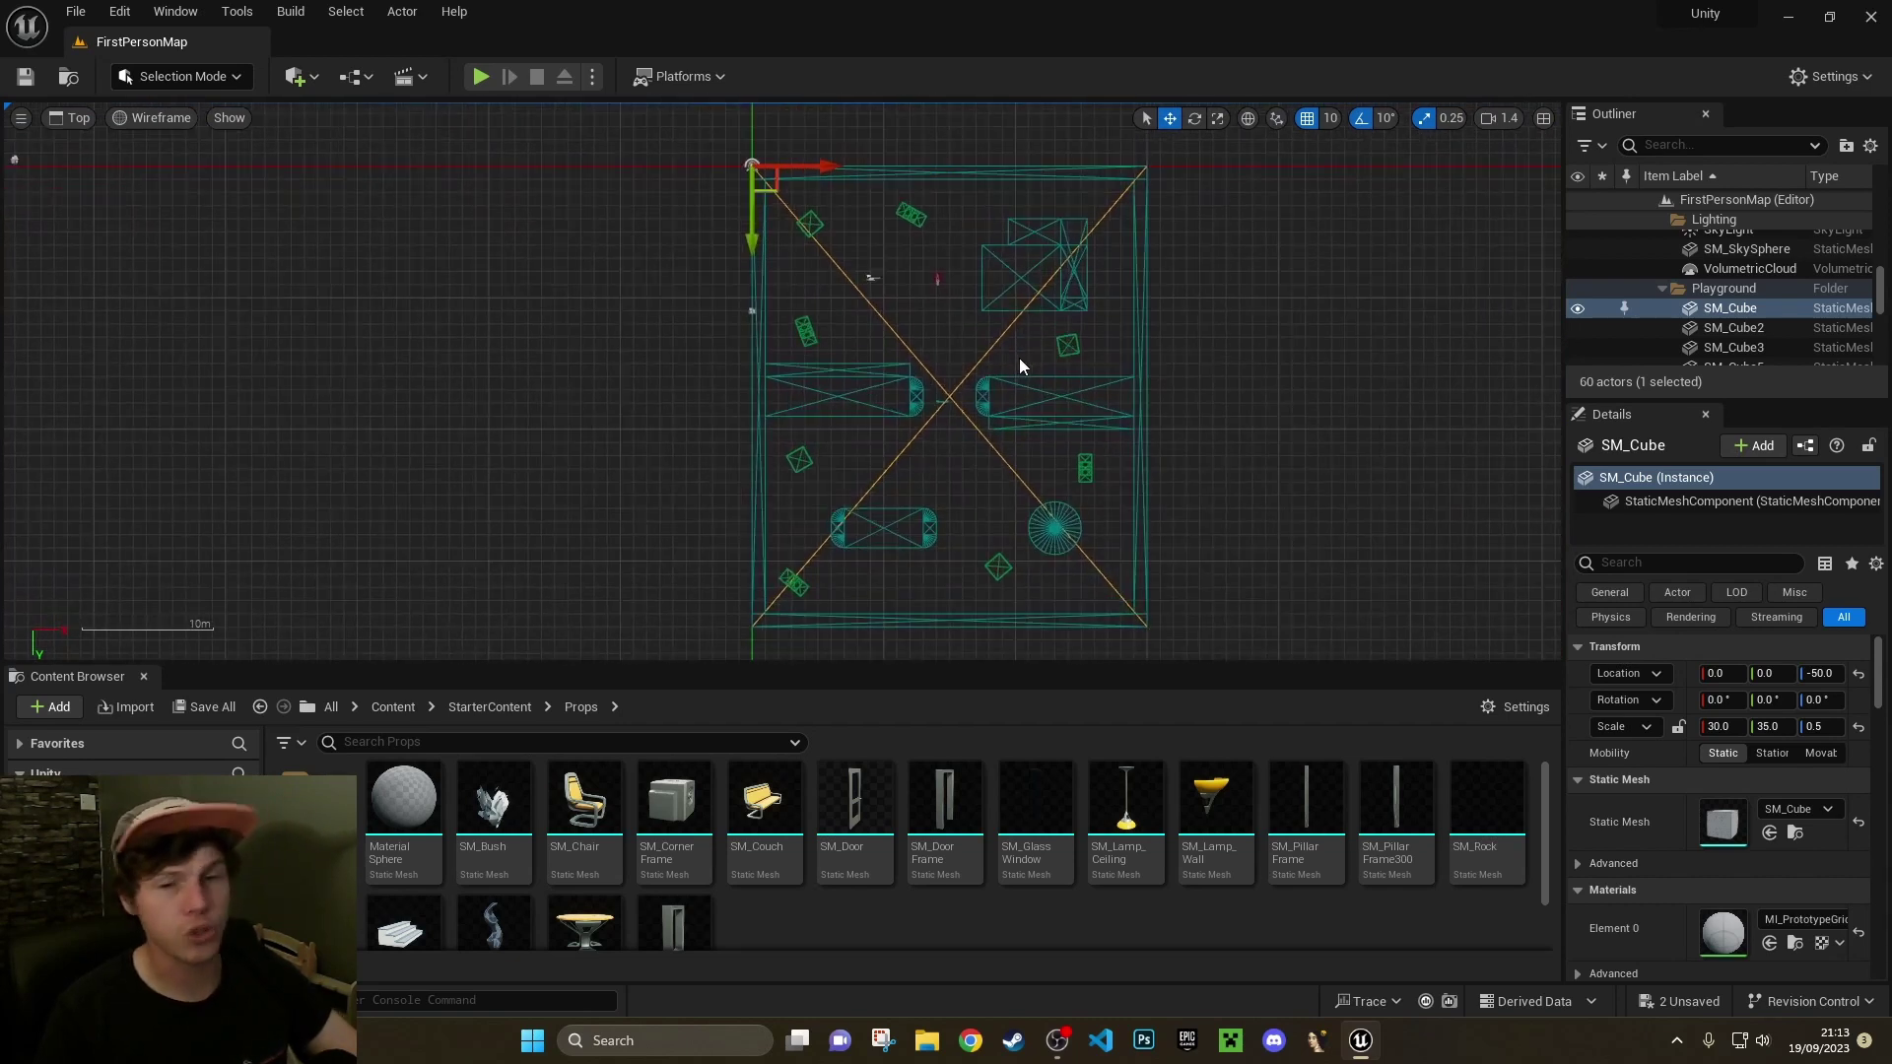
Compare the Unlit and Lit view modes in the Top view, ending on Lit, and look over the level
{"action": "left_click", "coordinate": [152, 117]}
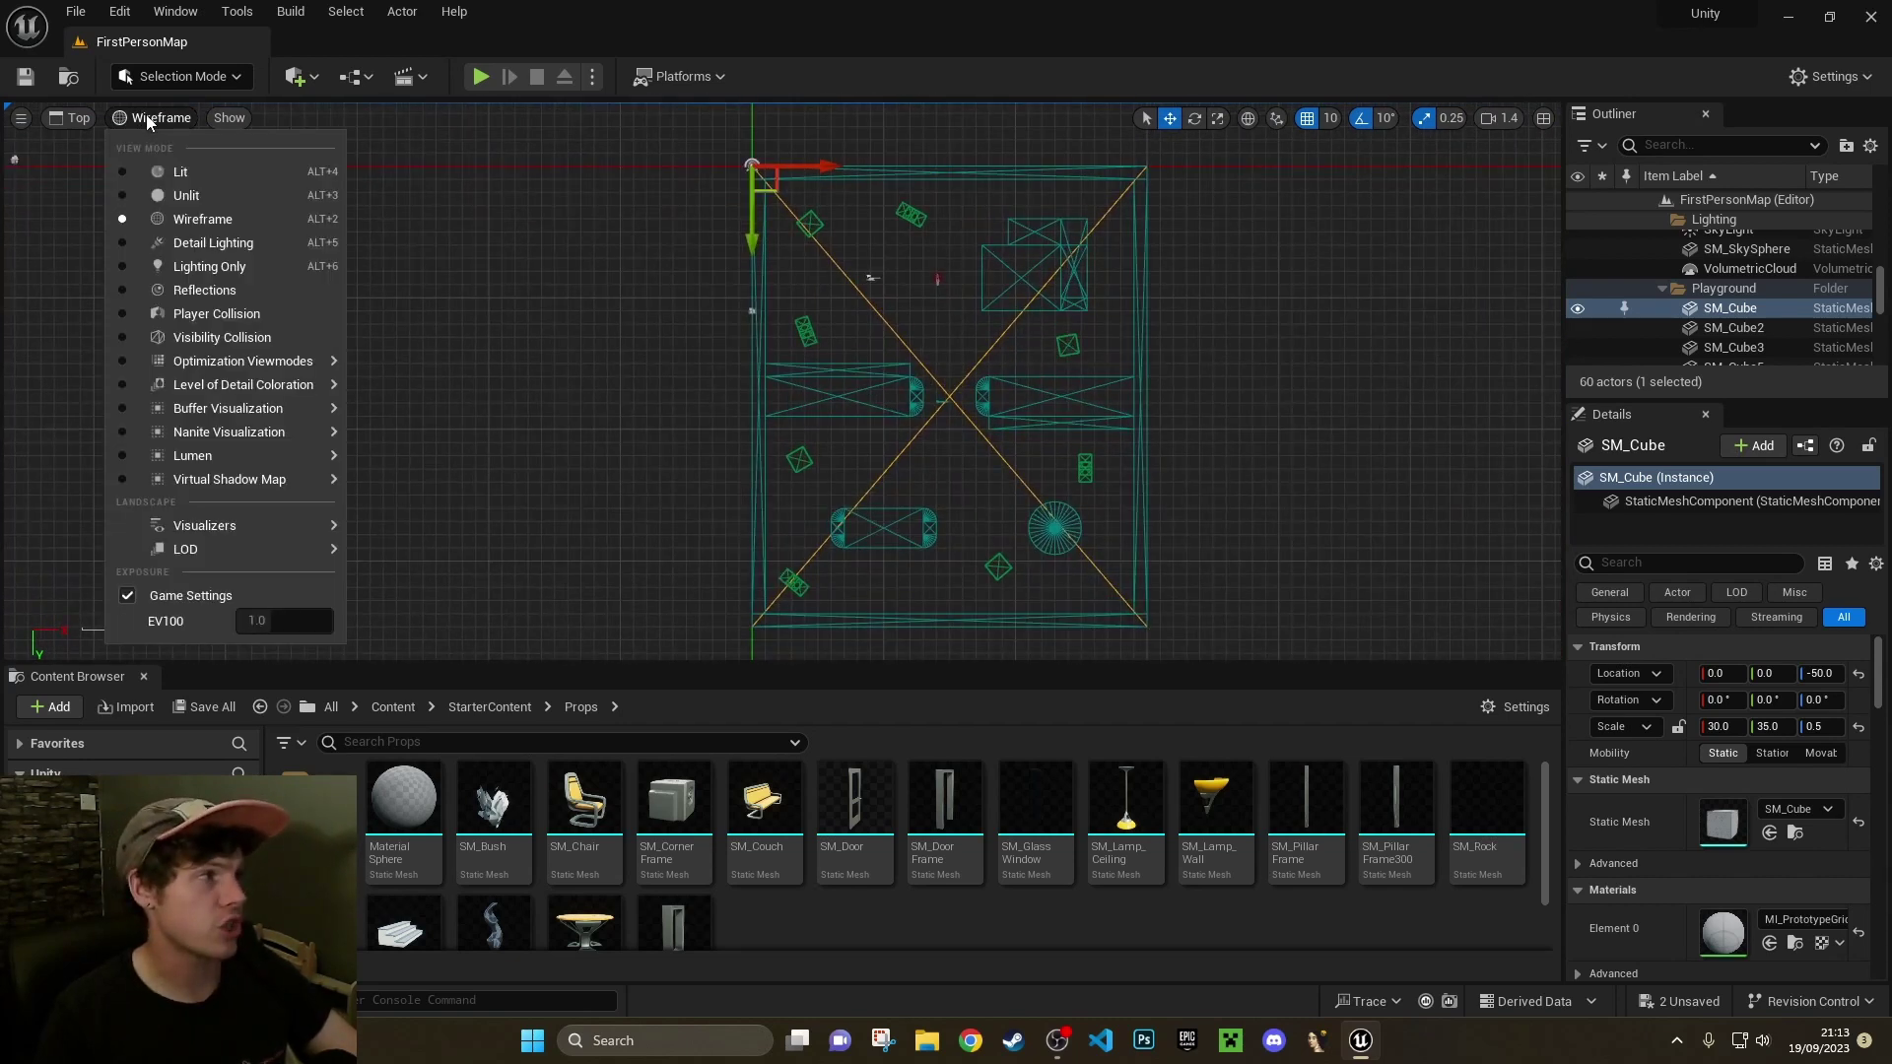
{"action": "left_click", "coordinate": [183, 192]}
{"action": "left_click", "coordinate": [131, 119]}
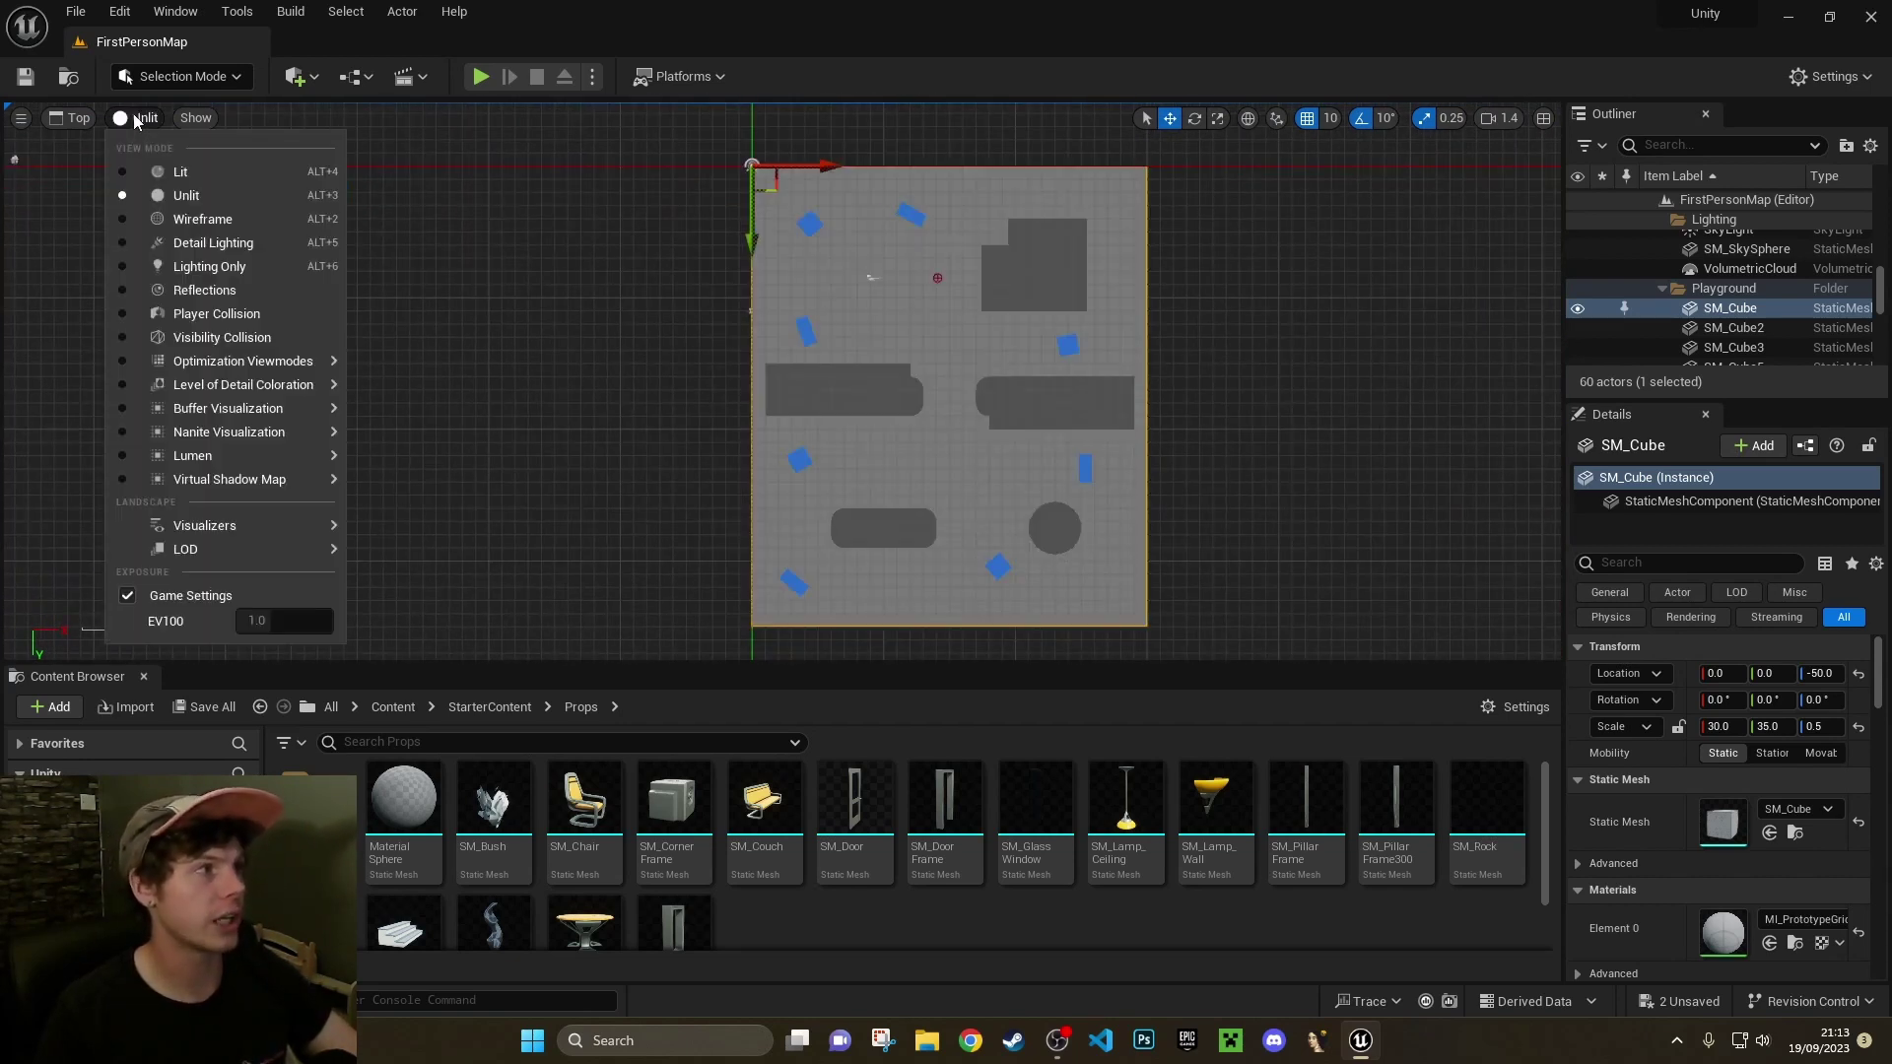
{"action": "left_click", "coordinate": [160, 170]}
{"action": "scroll", "coordinate": [978, 482], "scroll_direction": "up", "scroll_amount": 4}
{"action": "scroll", "coordinate": [979, 482], "scroll_direction": "up", "scroll_amount": 3}
{"action": "scroll", "coordinate": [966, 394], "scroll_direction": "down", "scroll_amount": 4}
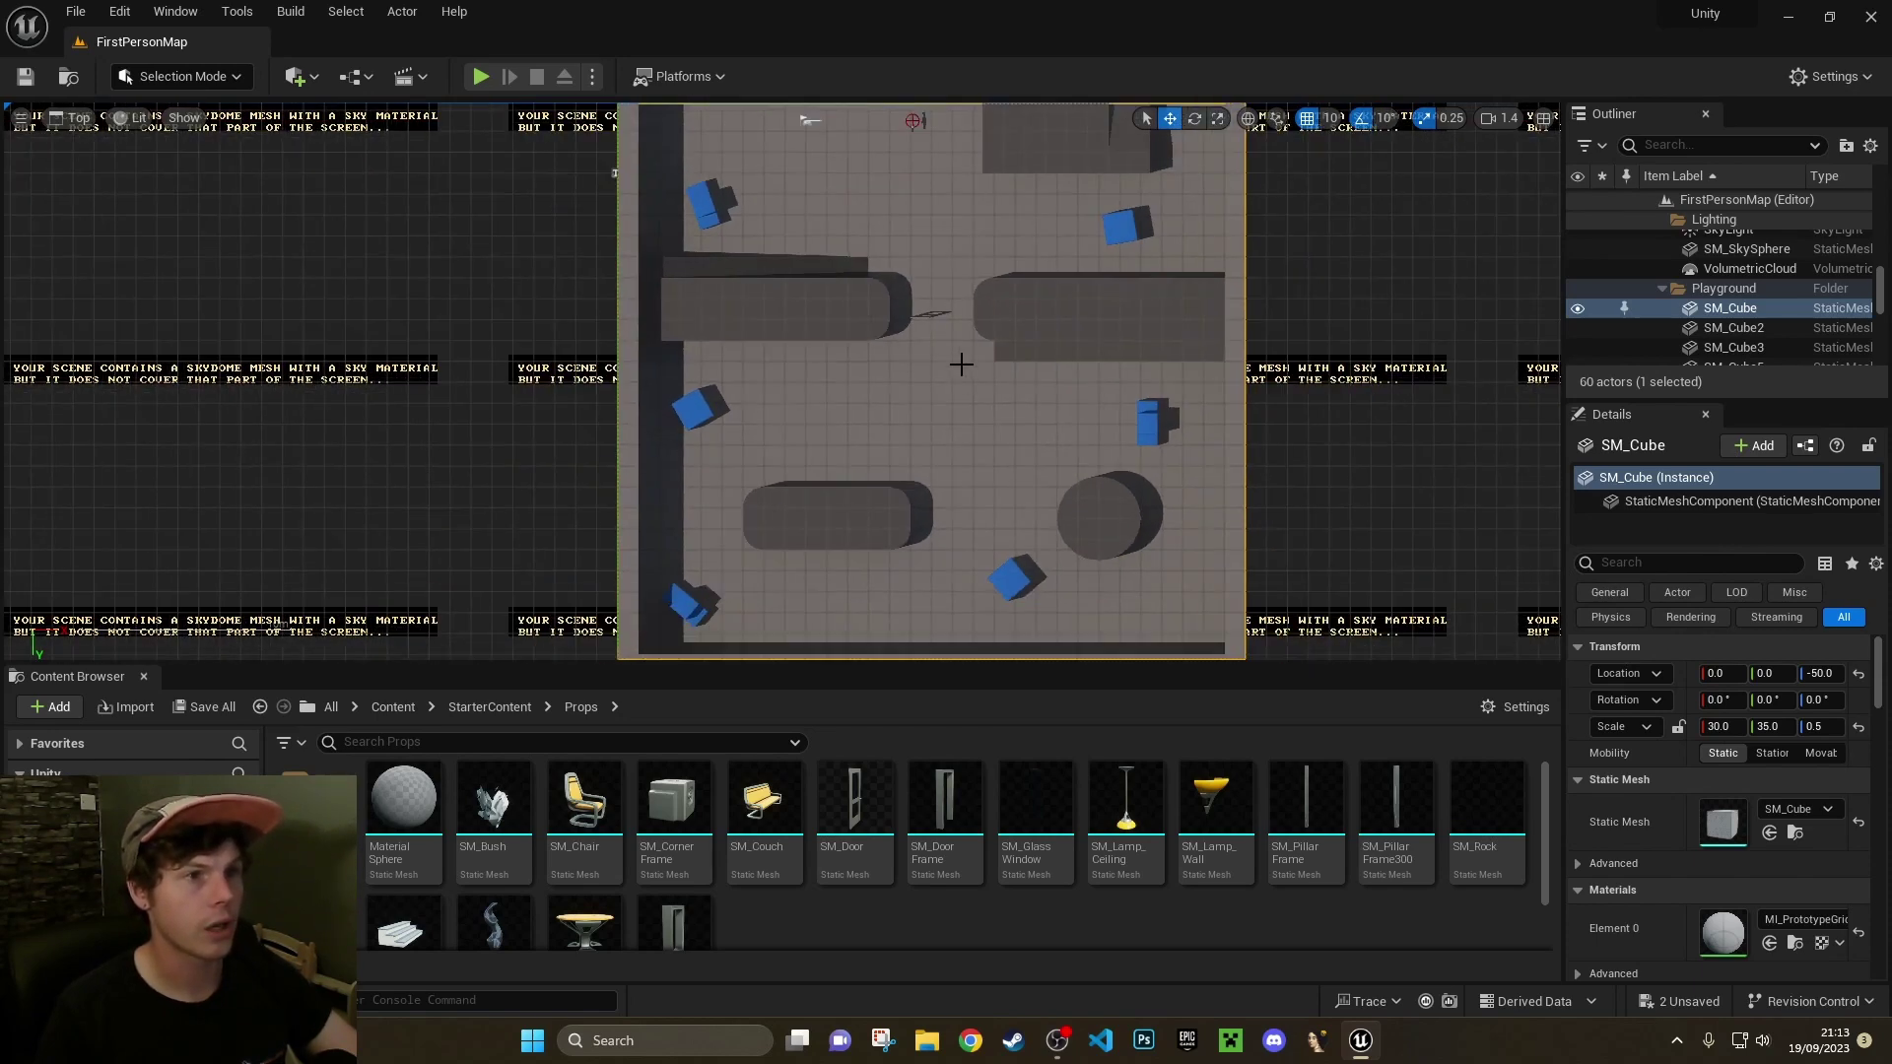
{"action": "scroll", "coordinate": [1299, 380], "scroll_direction": "down", "scroll_amount": 2}
{"action": "right_click_drag", "start_coordinate": [1393, 440], "coordinate": [1255, 535]}
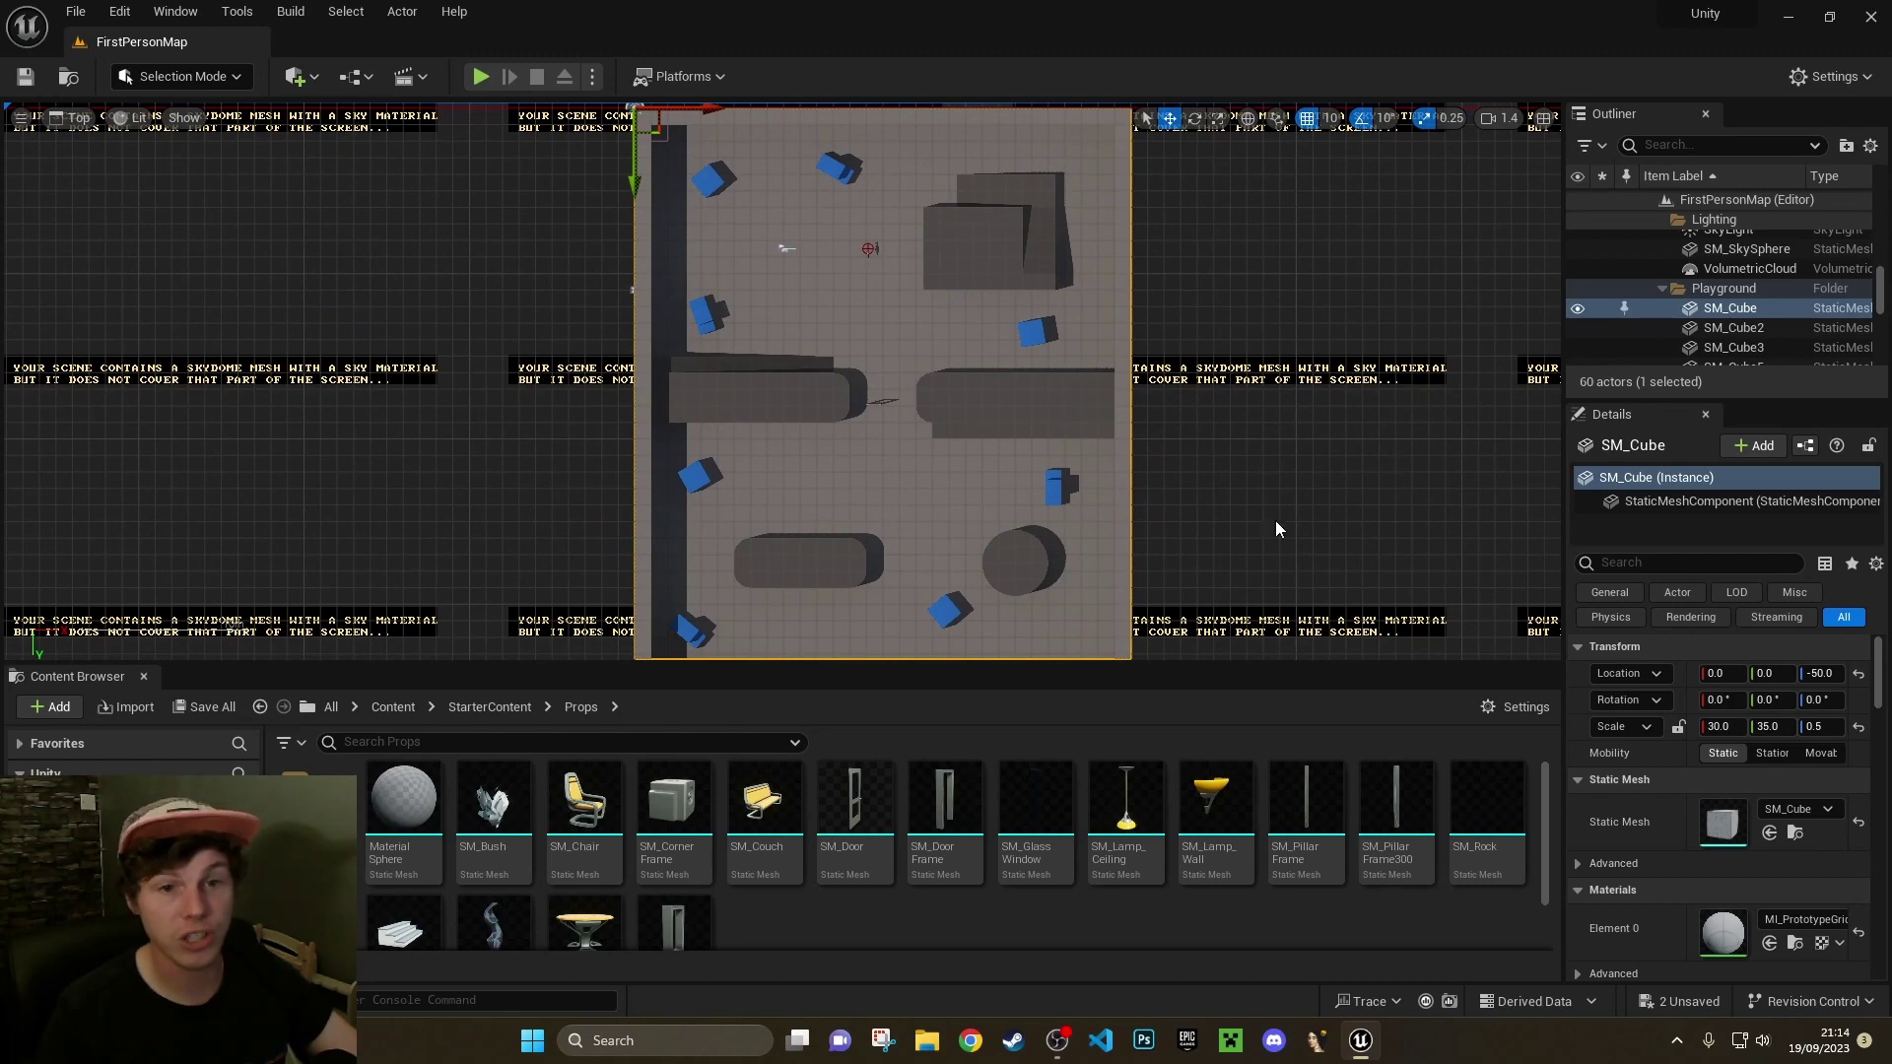
{"action": "scroll", "coordinate": [815, 418], "scroll_direction": "up", "scroll_amount": 2}
{"action": "right_click_drag", "start_coordinate": [818, 341], "coordinate": [746, 397]}
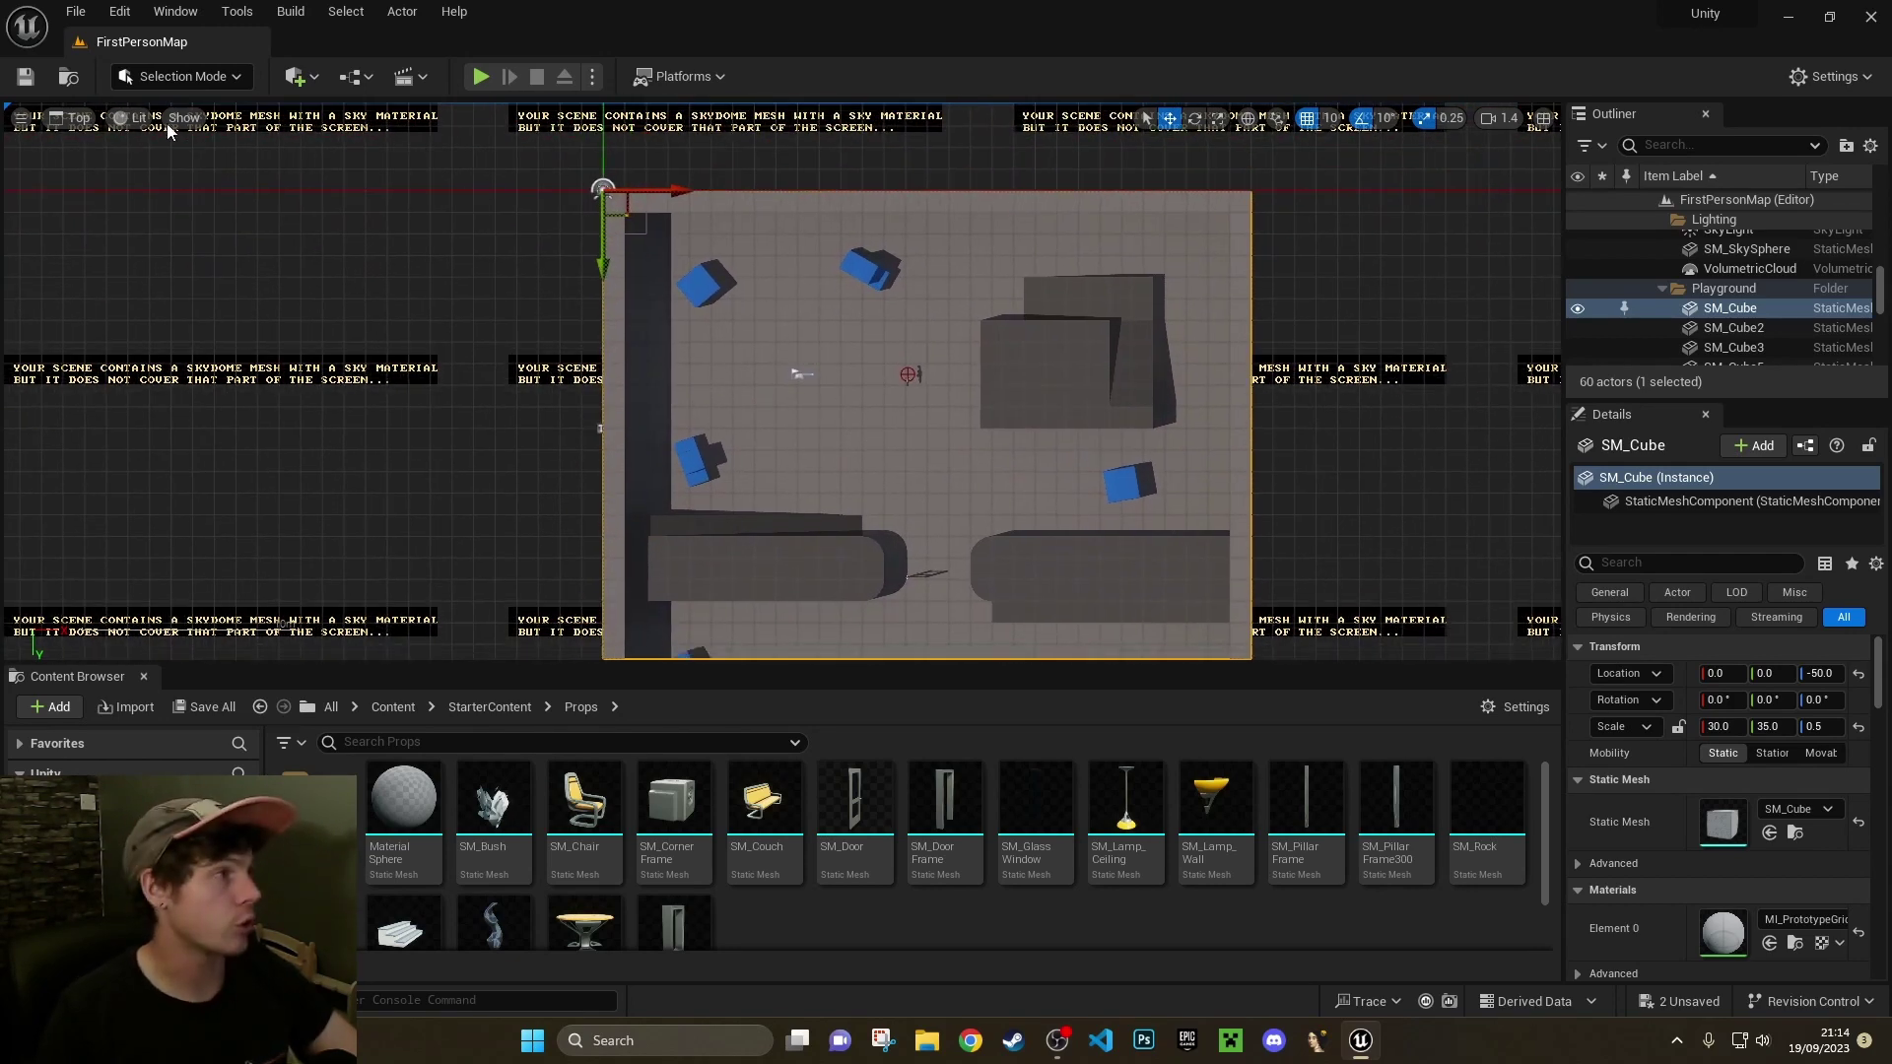
Return the viewport to Perspective, split it into four panes and maximize the Perspective pane again
{"action": "left_click", "coordinate": [76, 117]}
{"action": "left_click", "coordinate": [79, 148]}
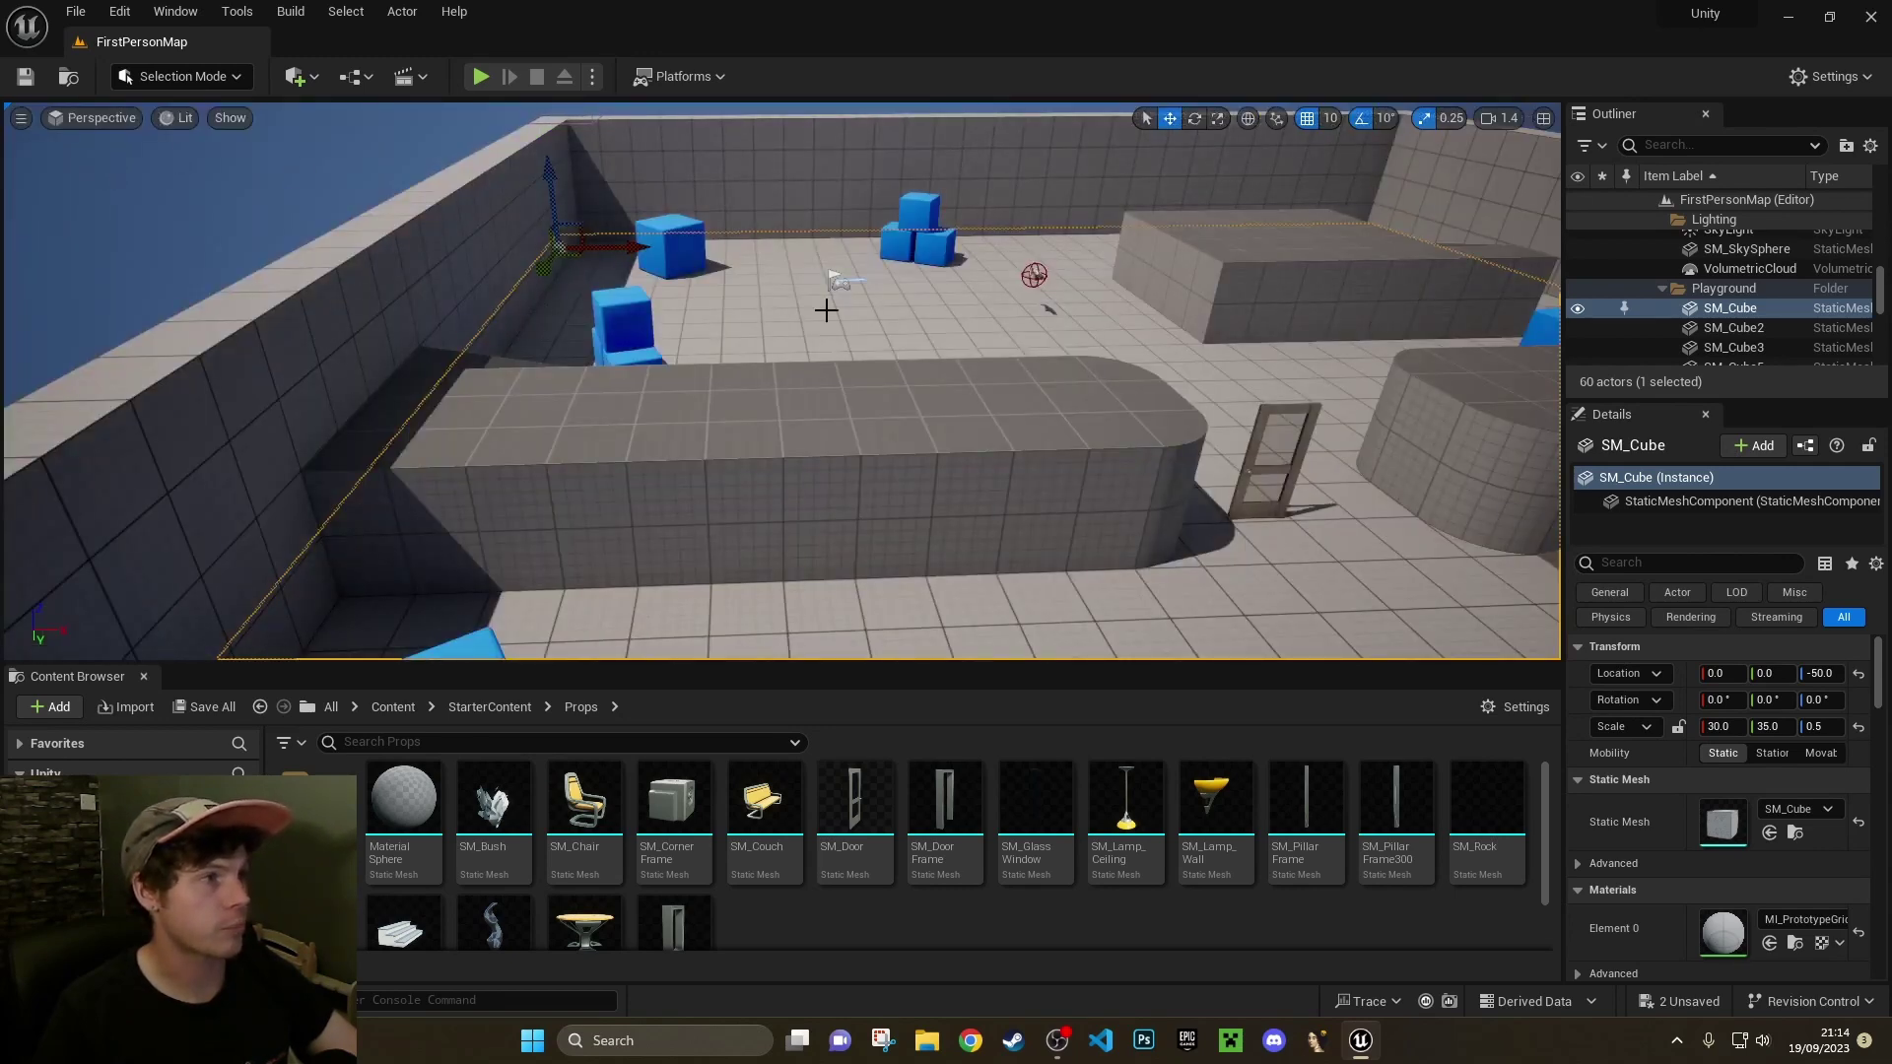
{"action": "left_click", "coordinate": [1544, 119]}
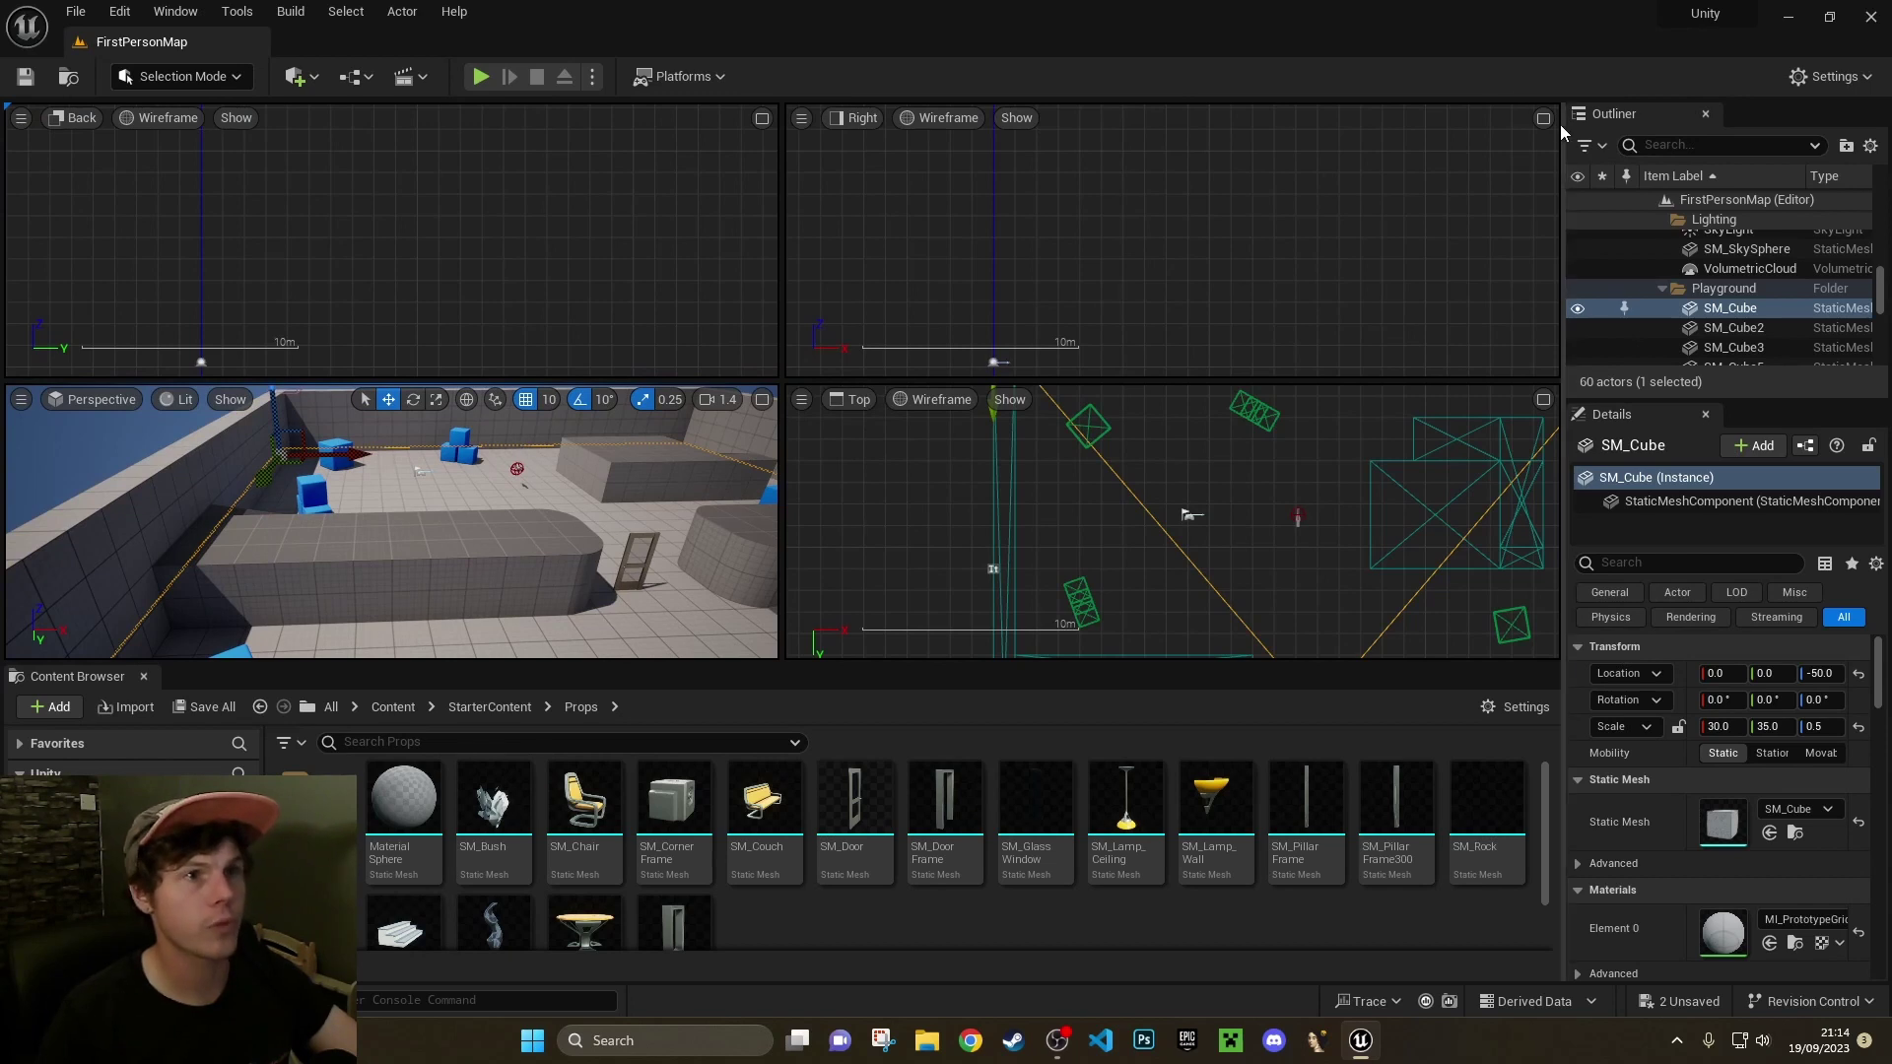
{"action": "left_click", "coordinate": [763, 400]}
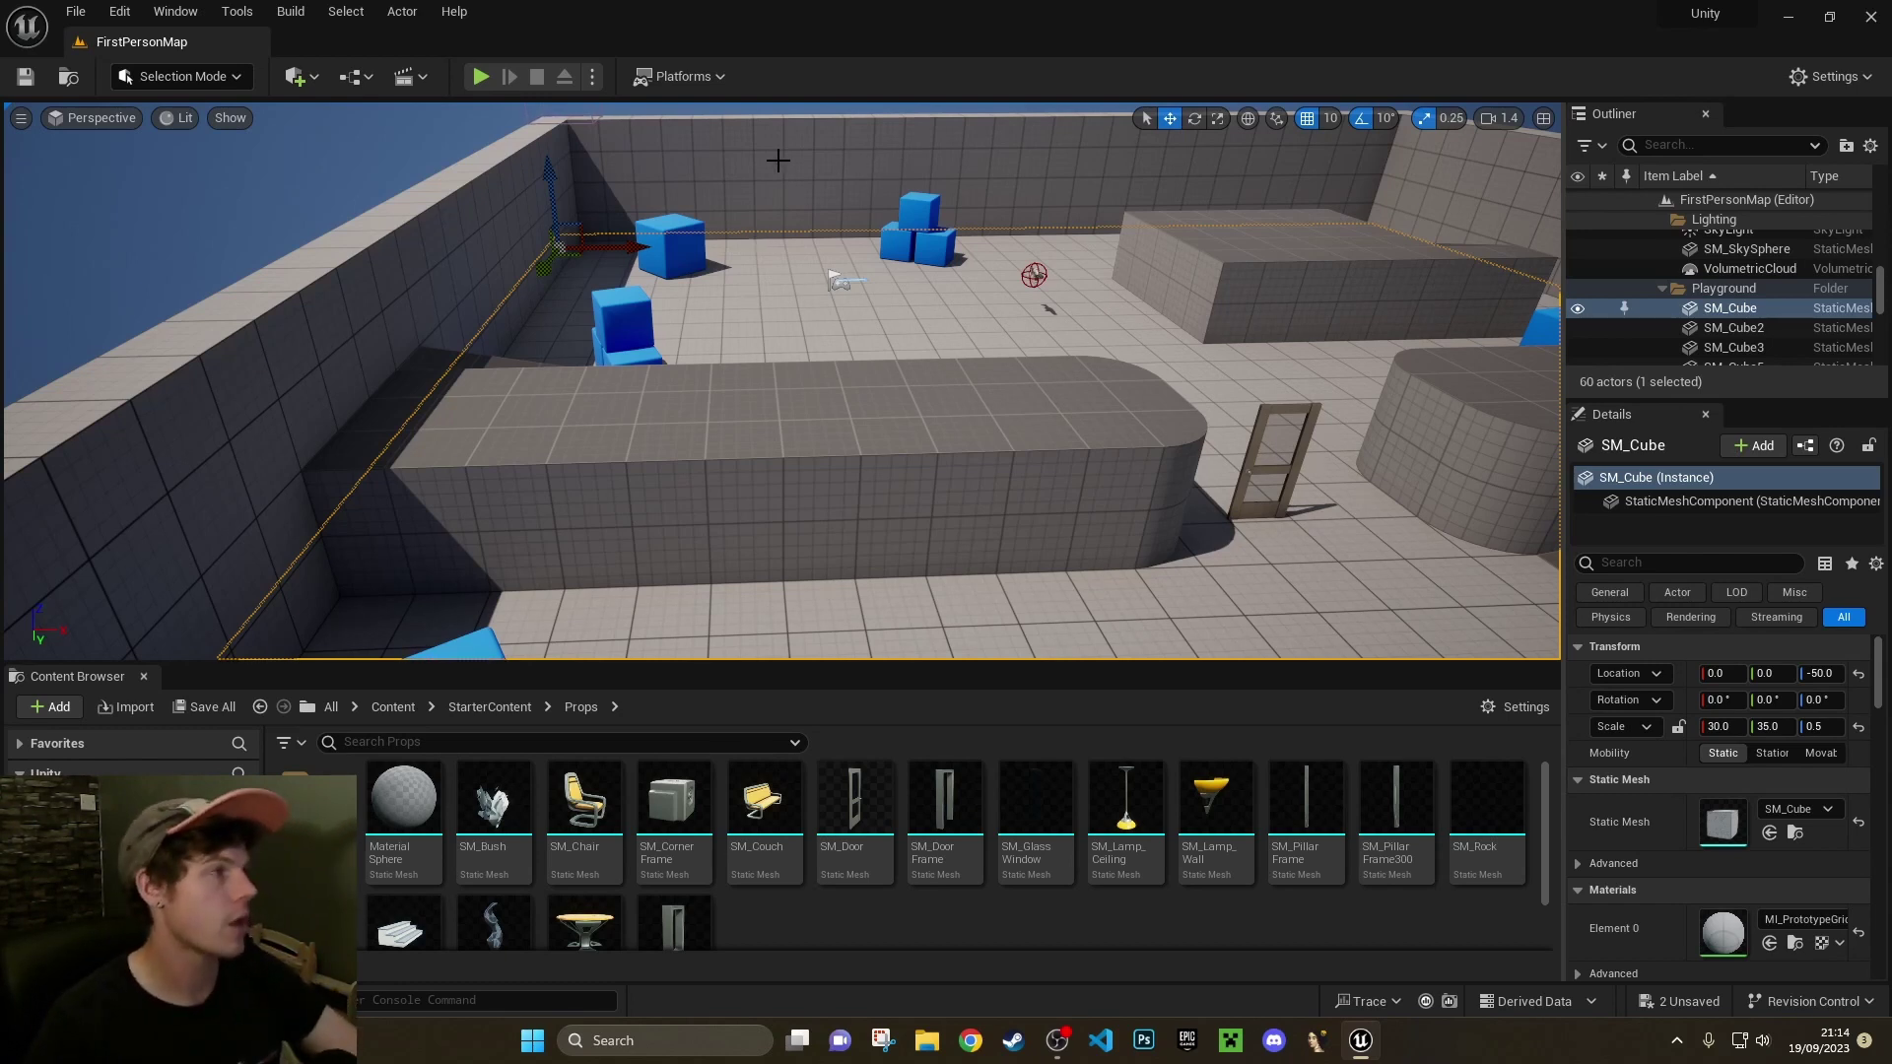
Arrange the viewport in the three-pane layout with one large pane beside two stacked ones, and look around the Top and Perspective panes
{"action": "left_click", "coordinate": [190, 15]}
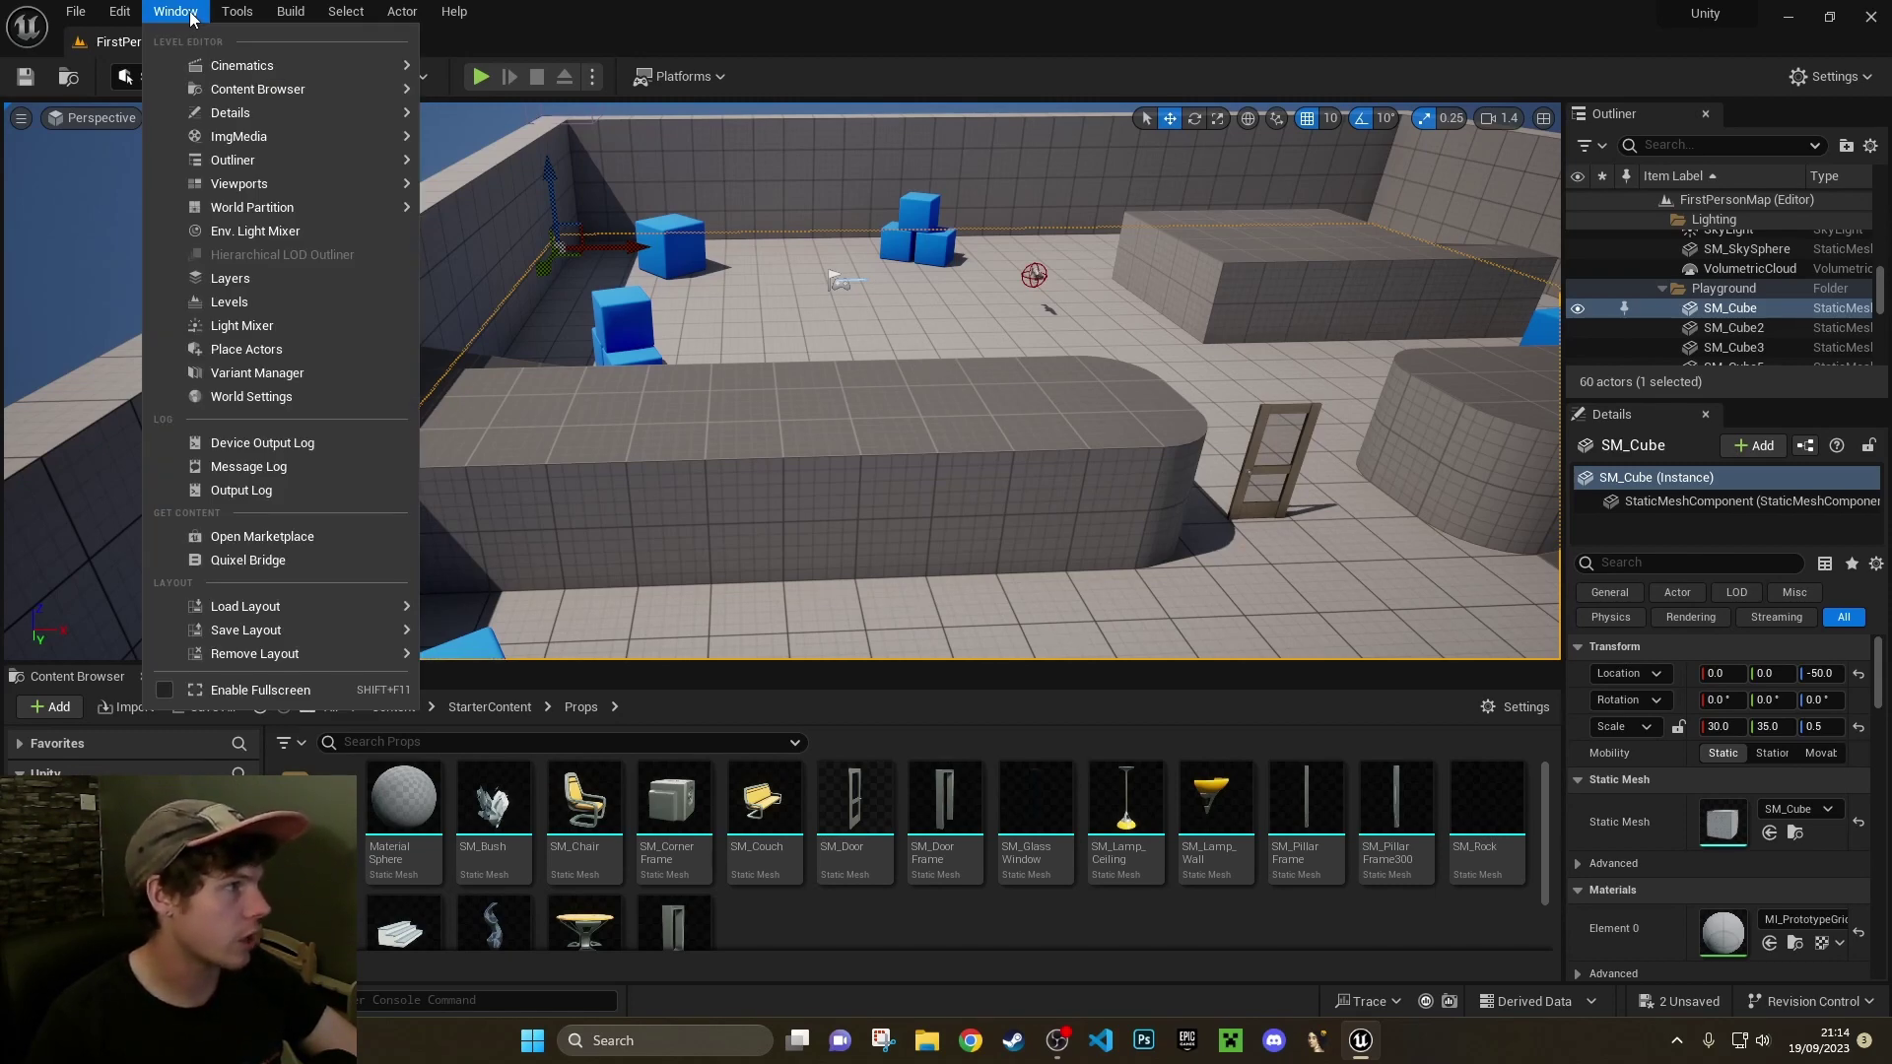
{"action": "left_click", "coordinate": [22, 121]}
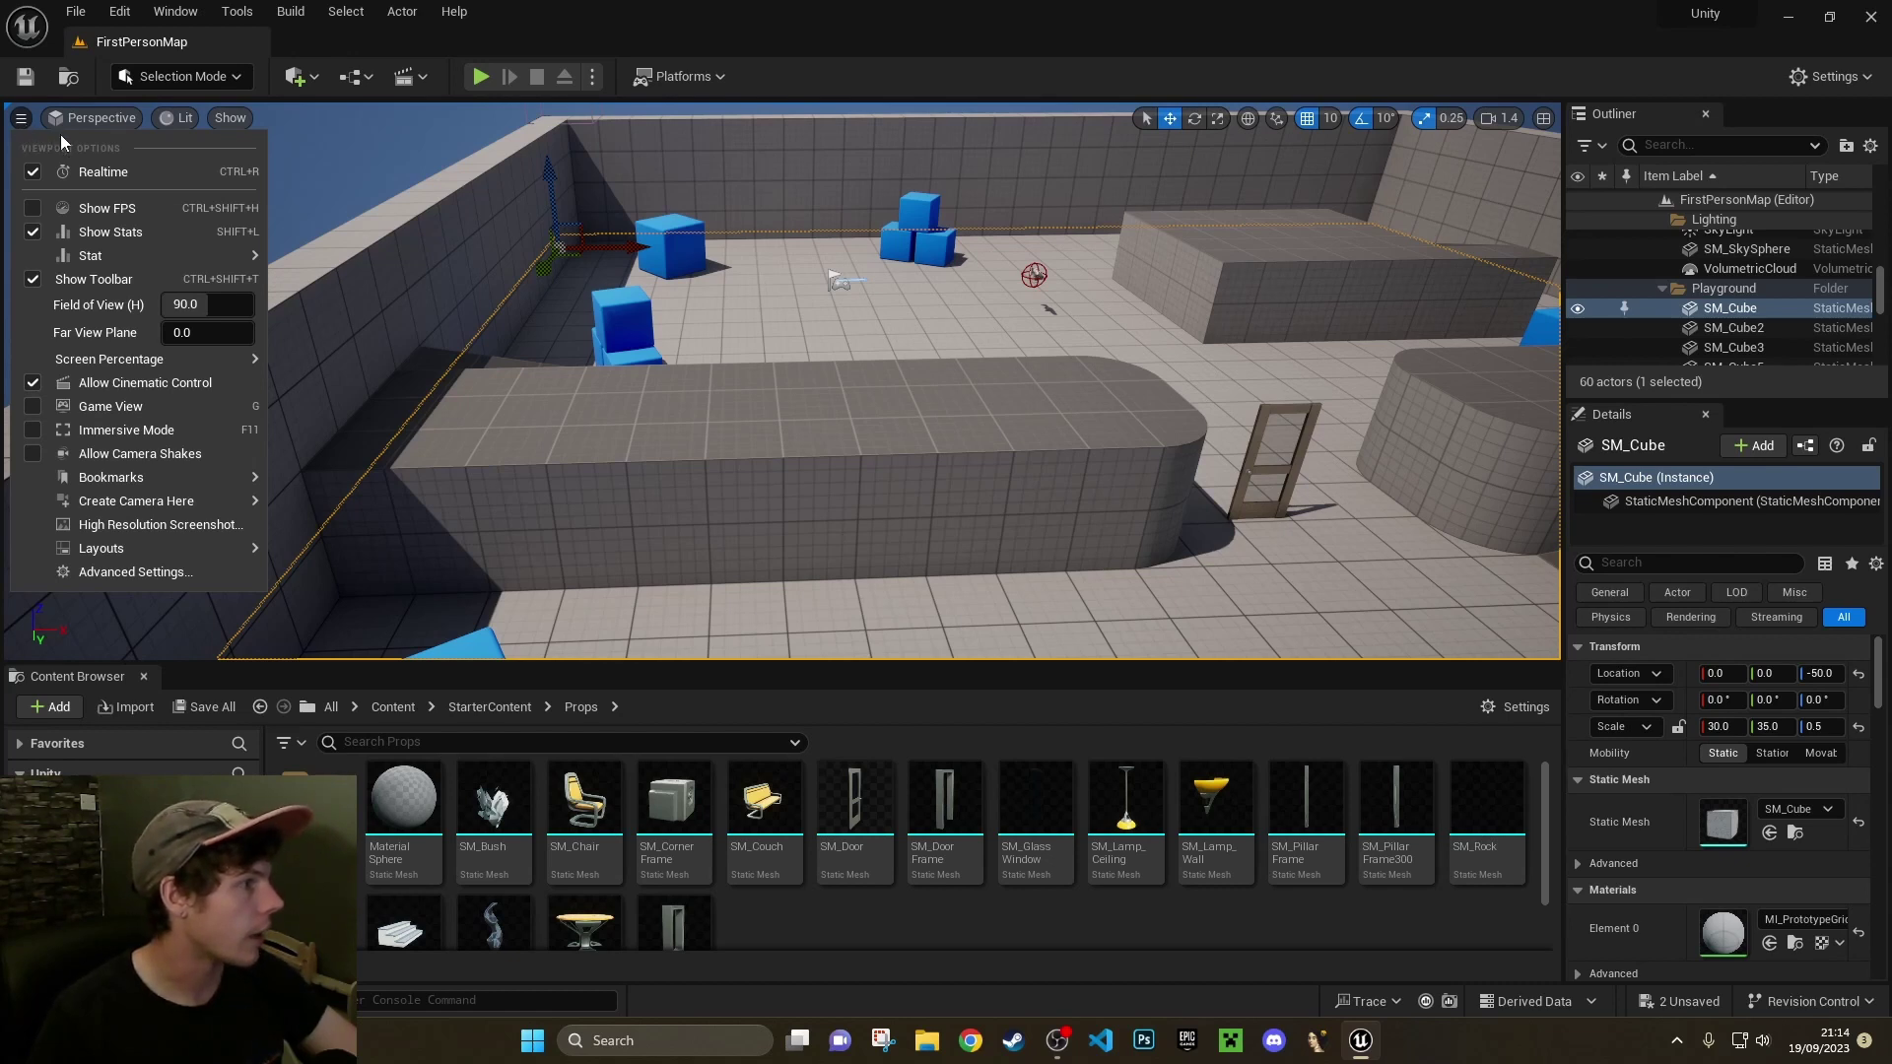
{"action": "mouse_move", "coordinate": [148, 550]}
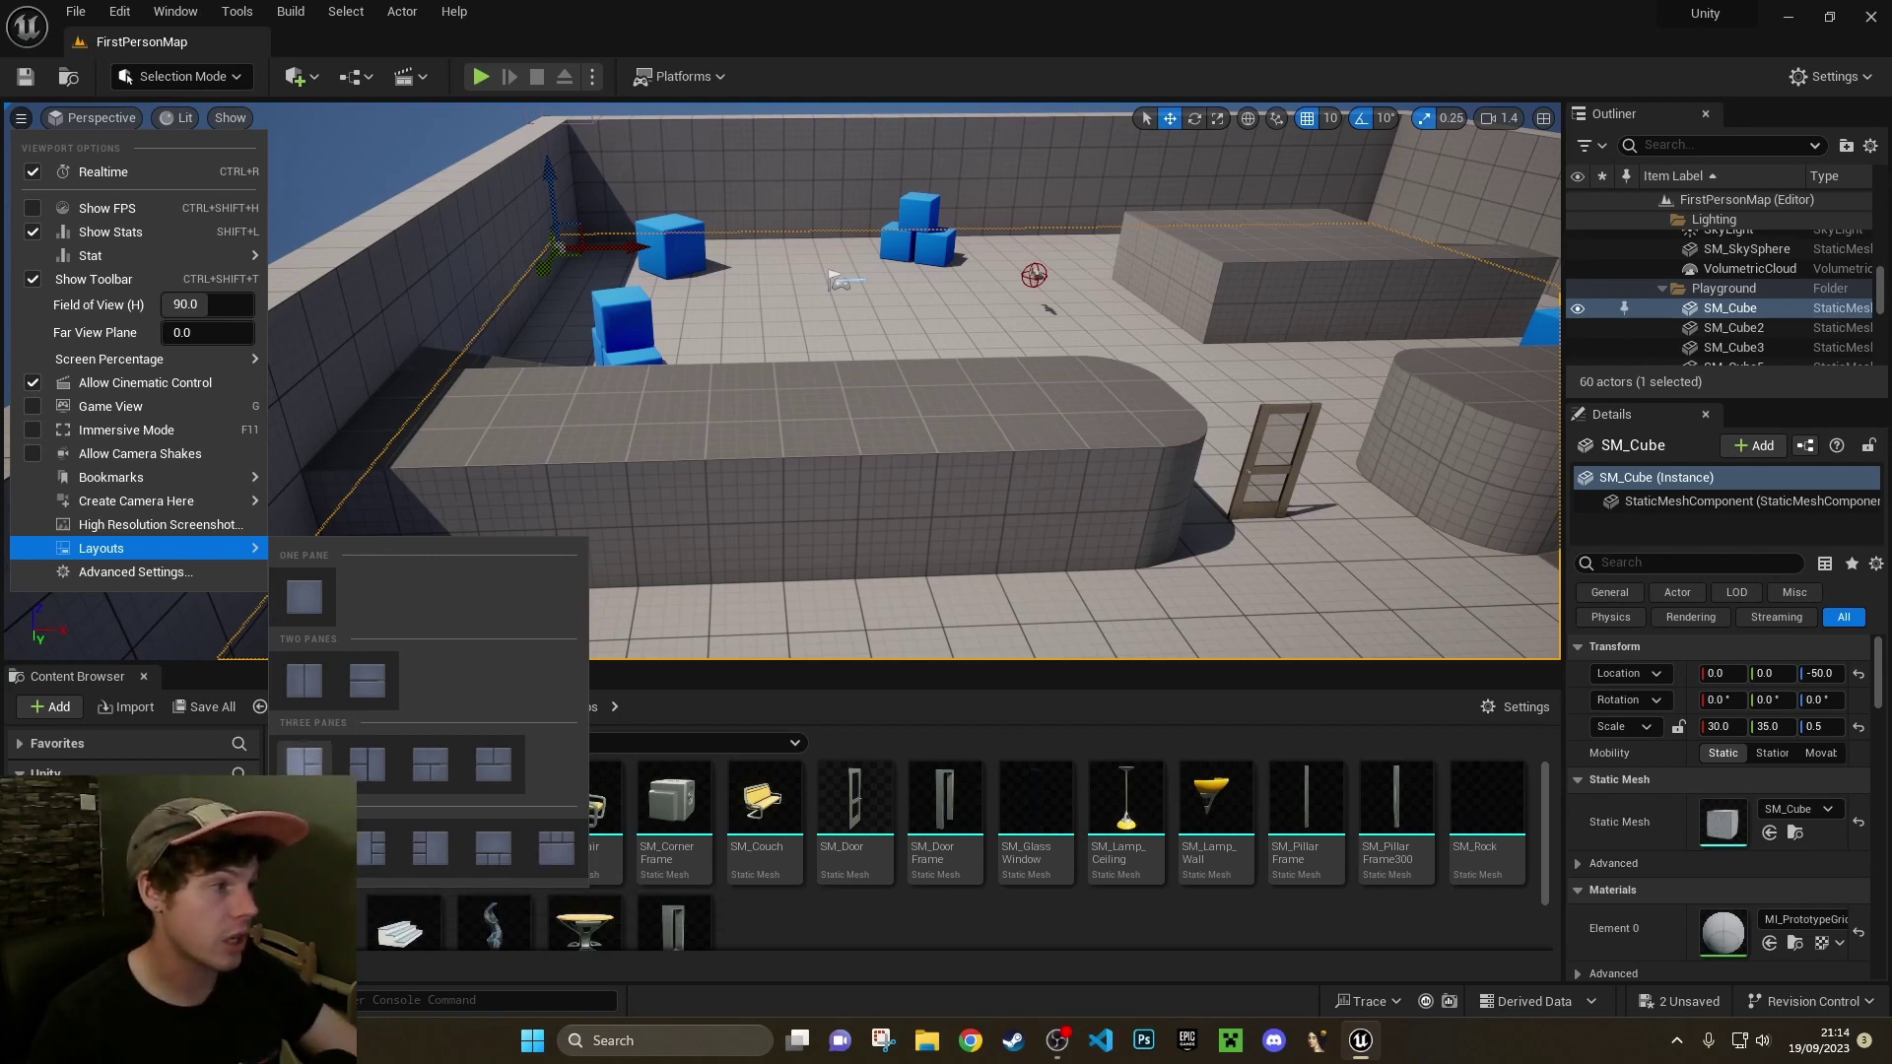
{"action": "left_click", "coordinate": [310, 759]}
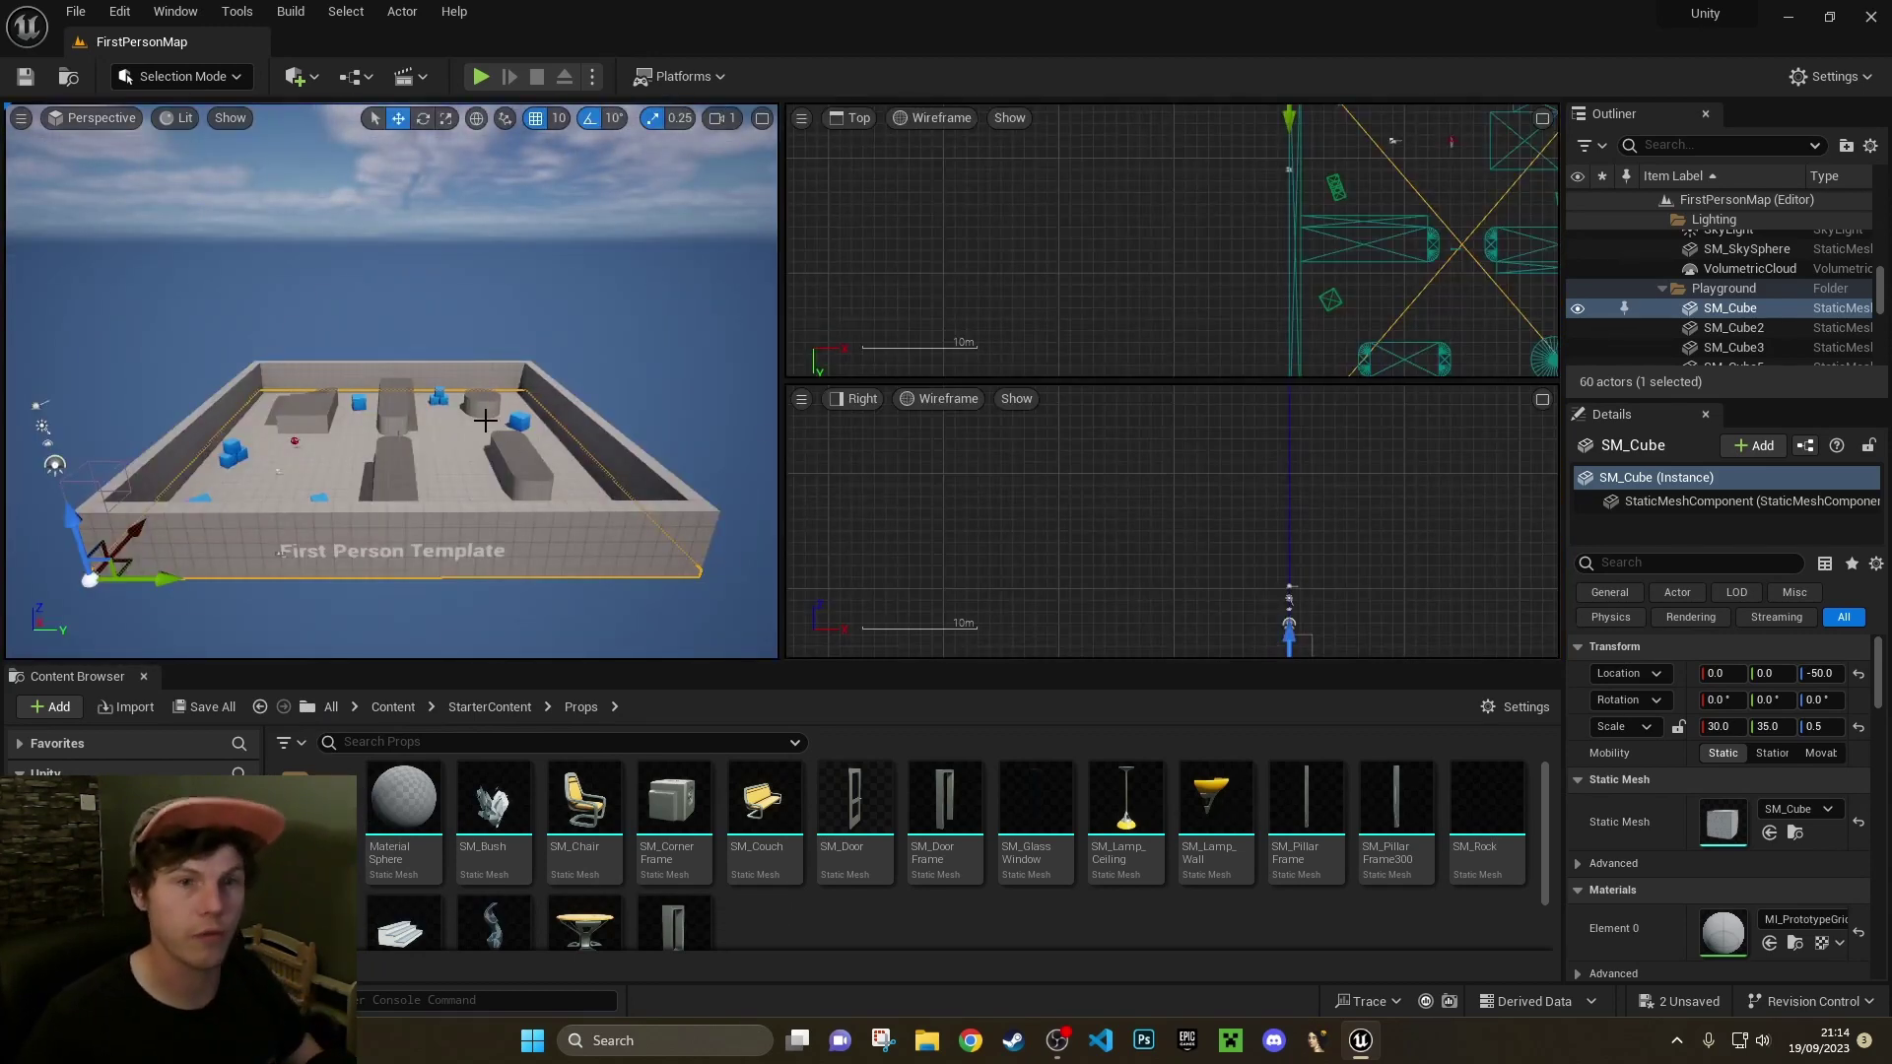
{"action": "right_click_drag", "start_coordinate": [1318, 278], "coordinate": [966, 247]}
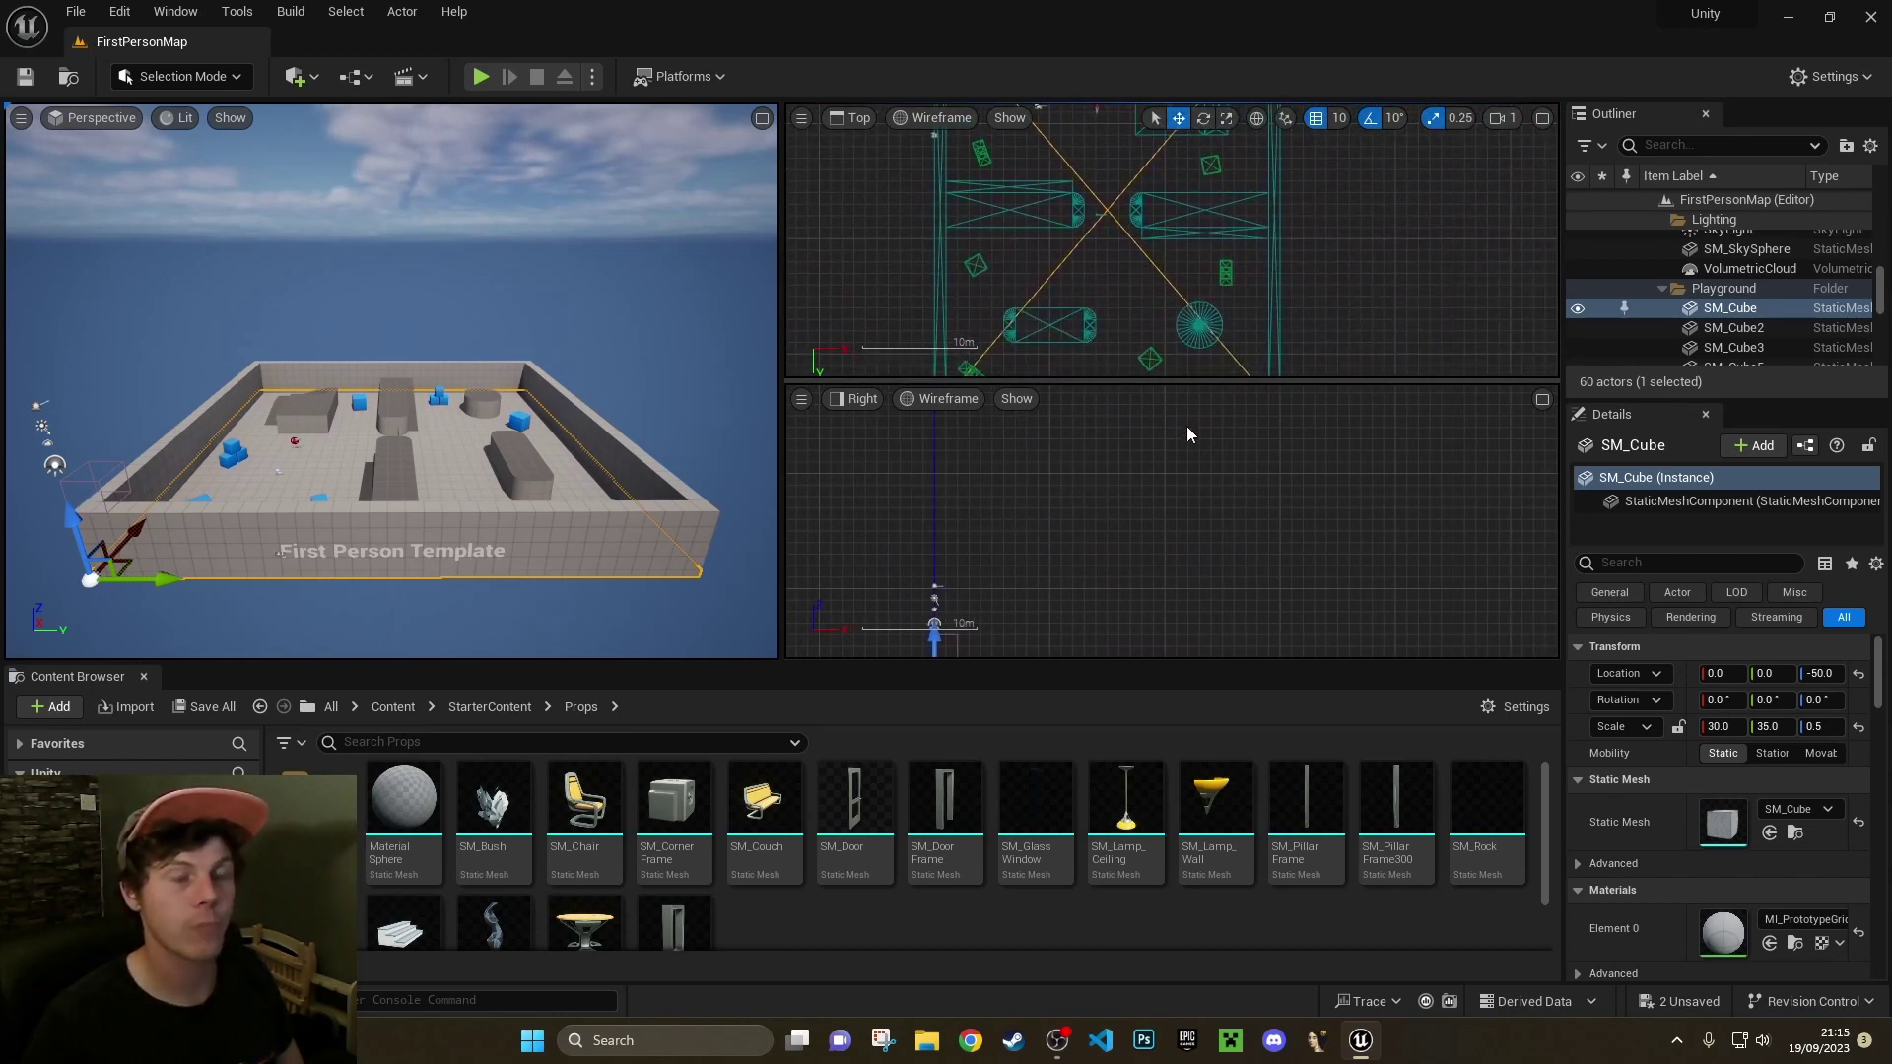
{"action": "right_click_drag", "start_coordinate": [1154, 225], "coordinate": [1268, 313]}
{"action": "right_click_drag", "start_coordinate": [532, 316], "coordinate": [409, 365]}
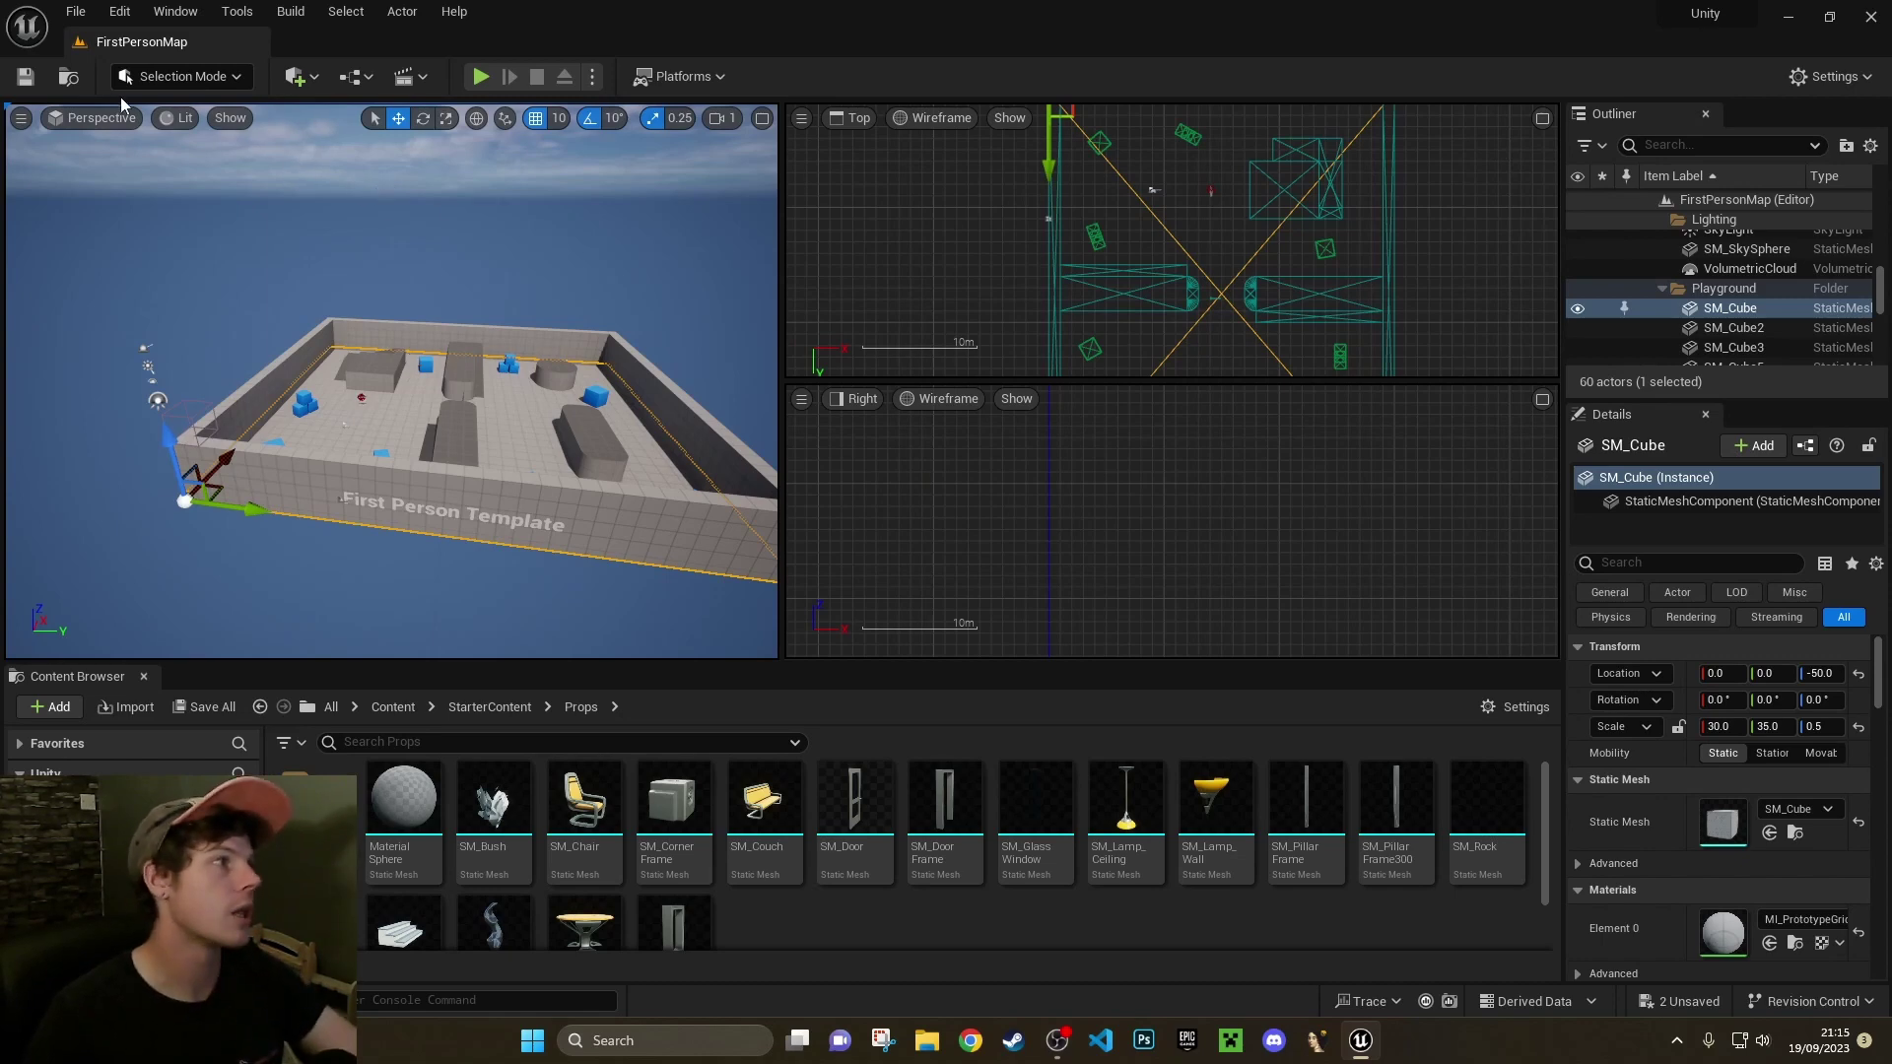
Switch the large Perspective pane to the Bottom view and centre the level in it
{"action": "left_click", "coordinate": [96, 120]}
{"action": "left_click", "coordinate": [126, 212]}
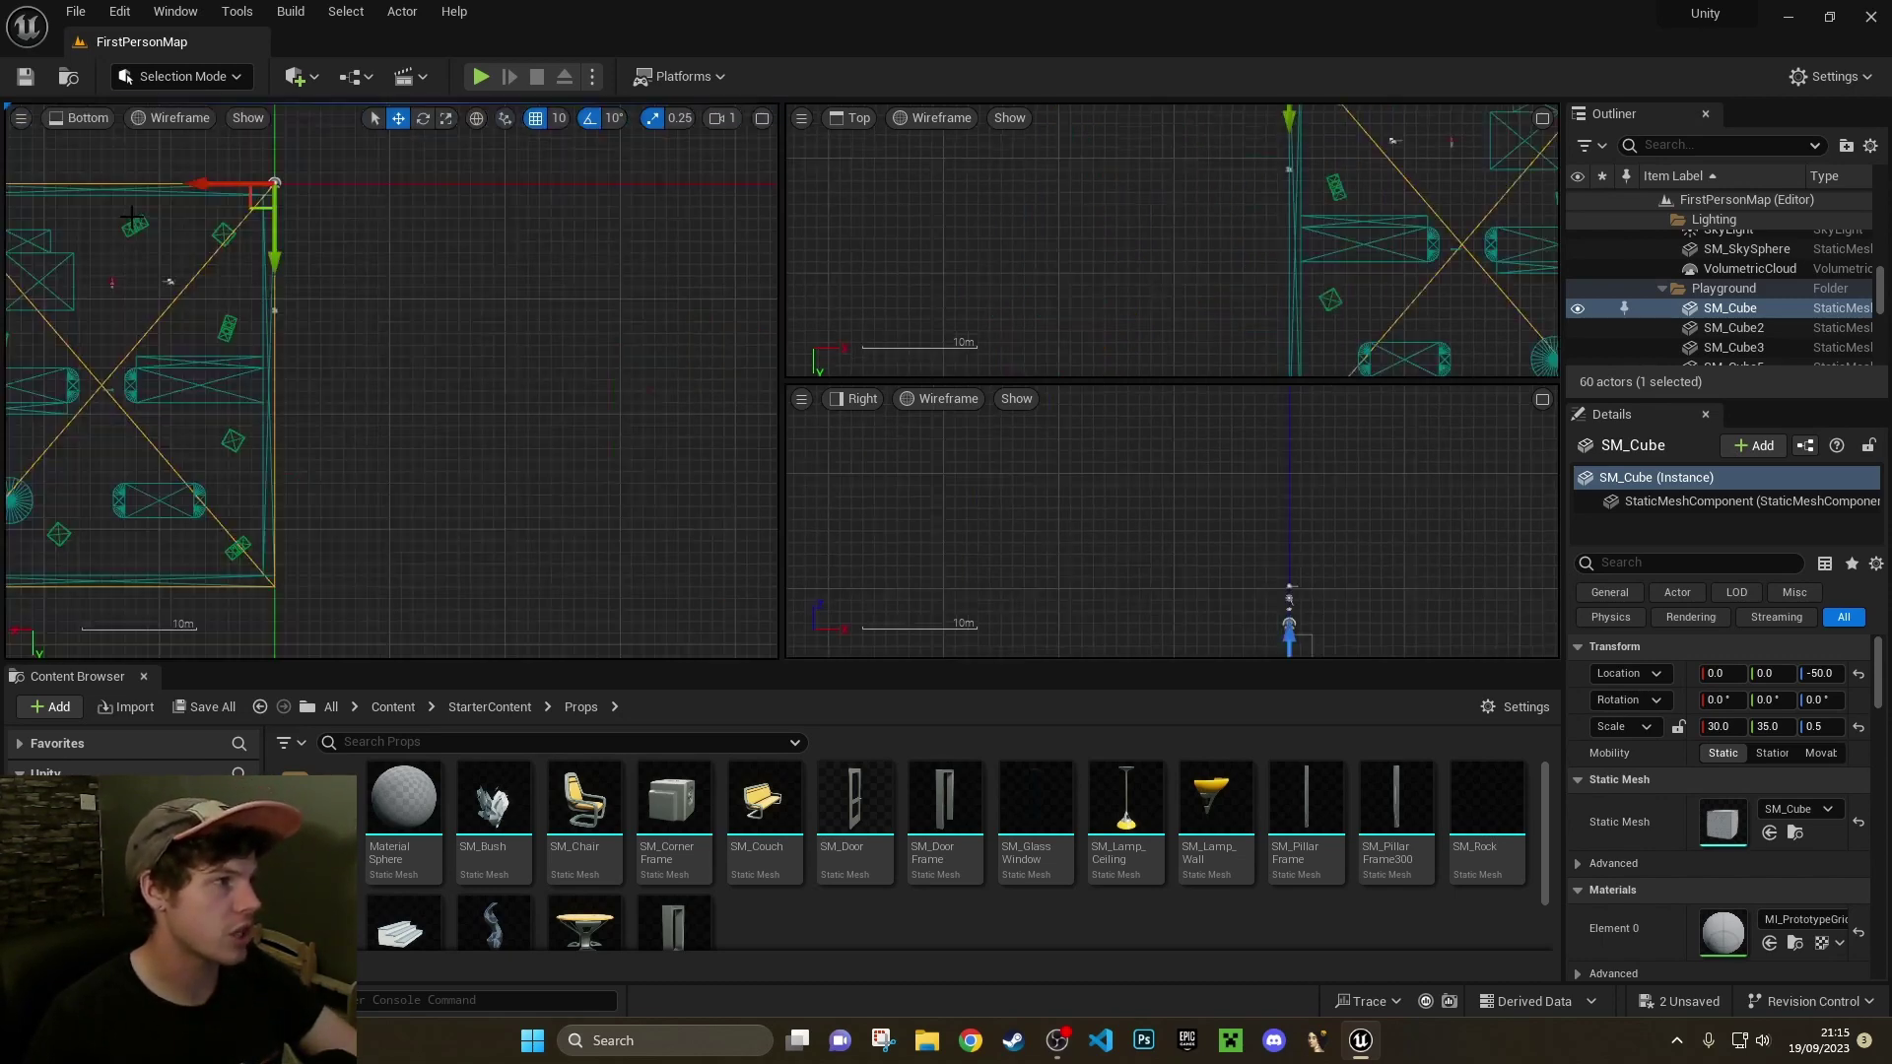
{"action": "right_click_drag", "start_coordinate": [205, 421], "coordinate": [563, 493]}
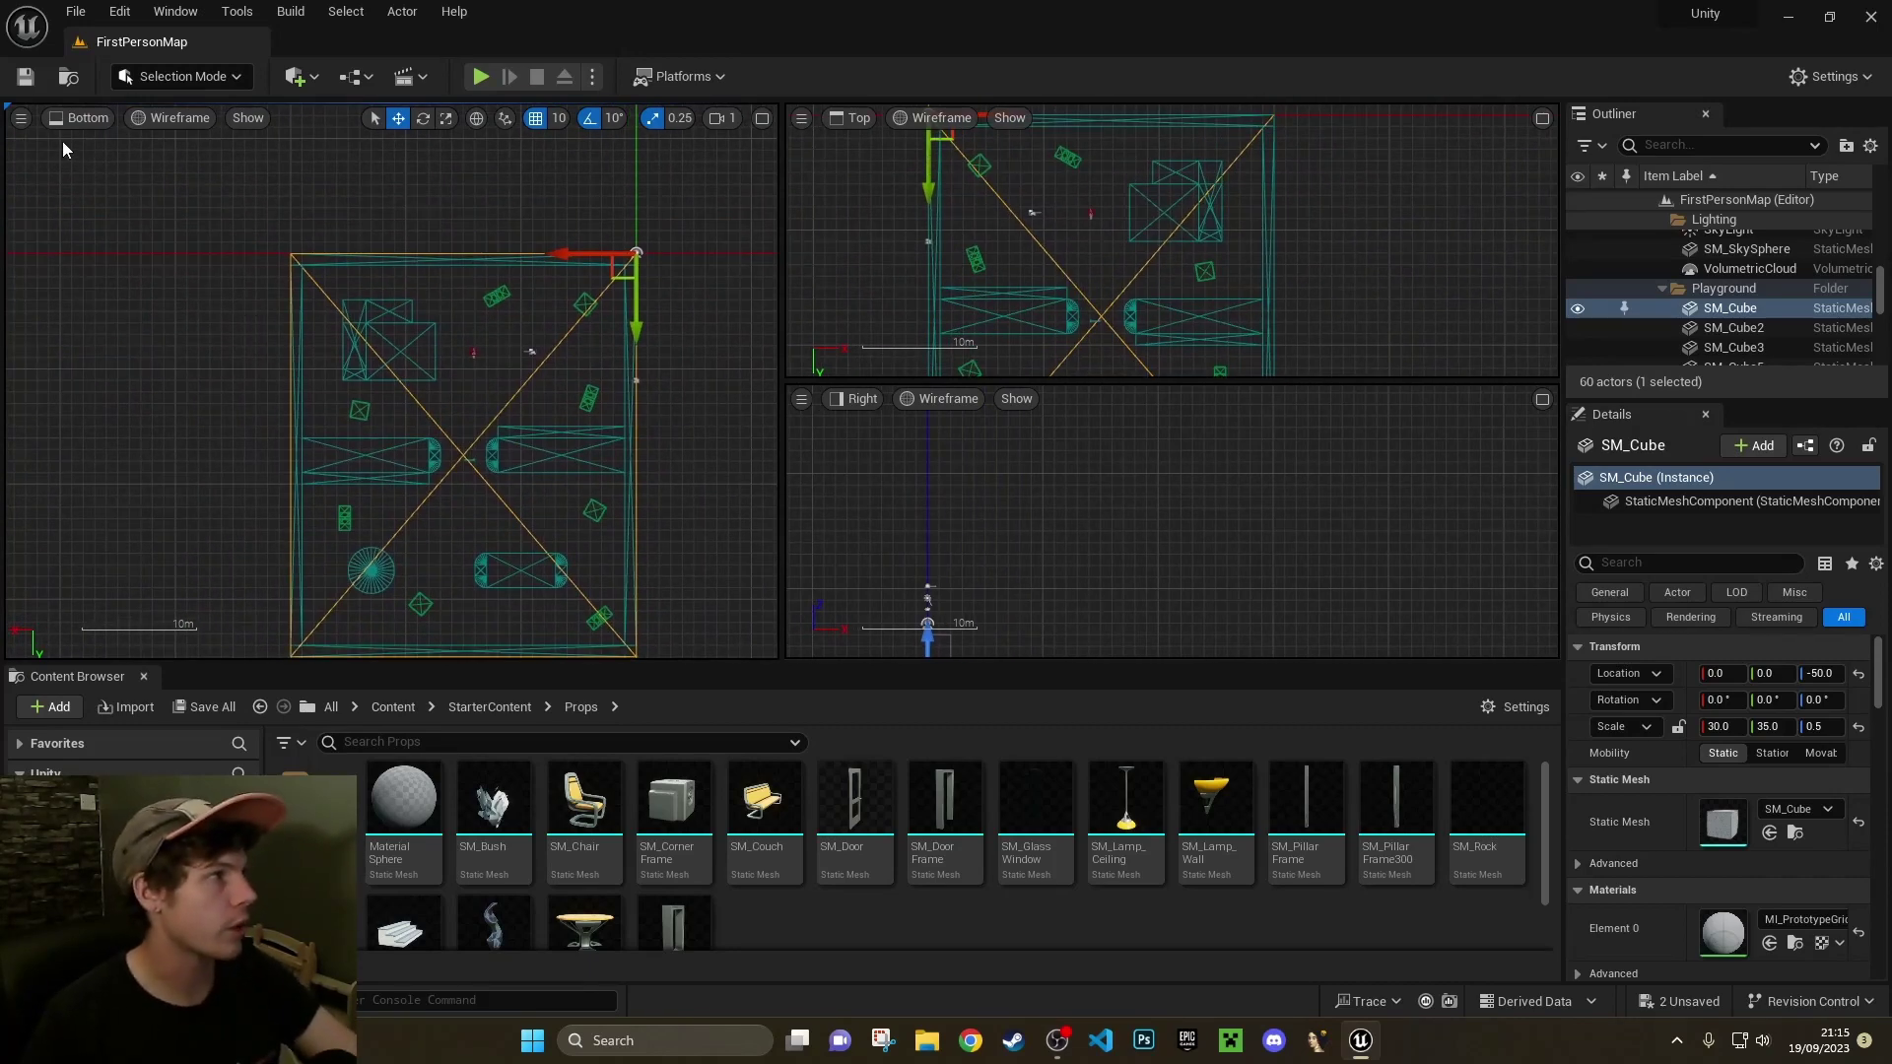
Change the viewport to the 2x2 four-pane layout and maximize its Perspective pane, with the camera closer to the level
{"action": "left_click", "coordinate": [21, 118]}
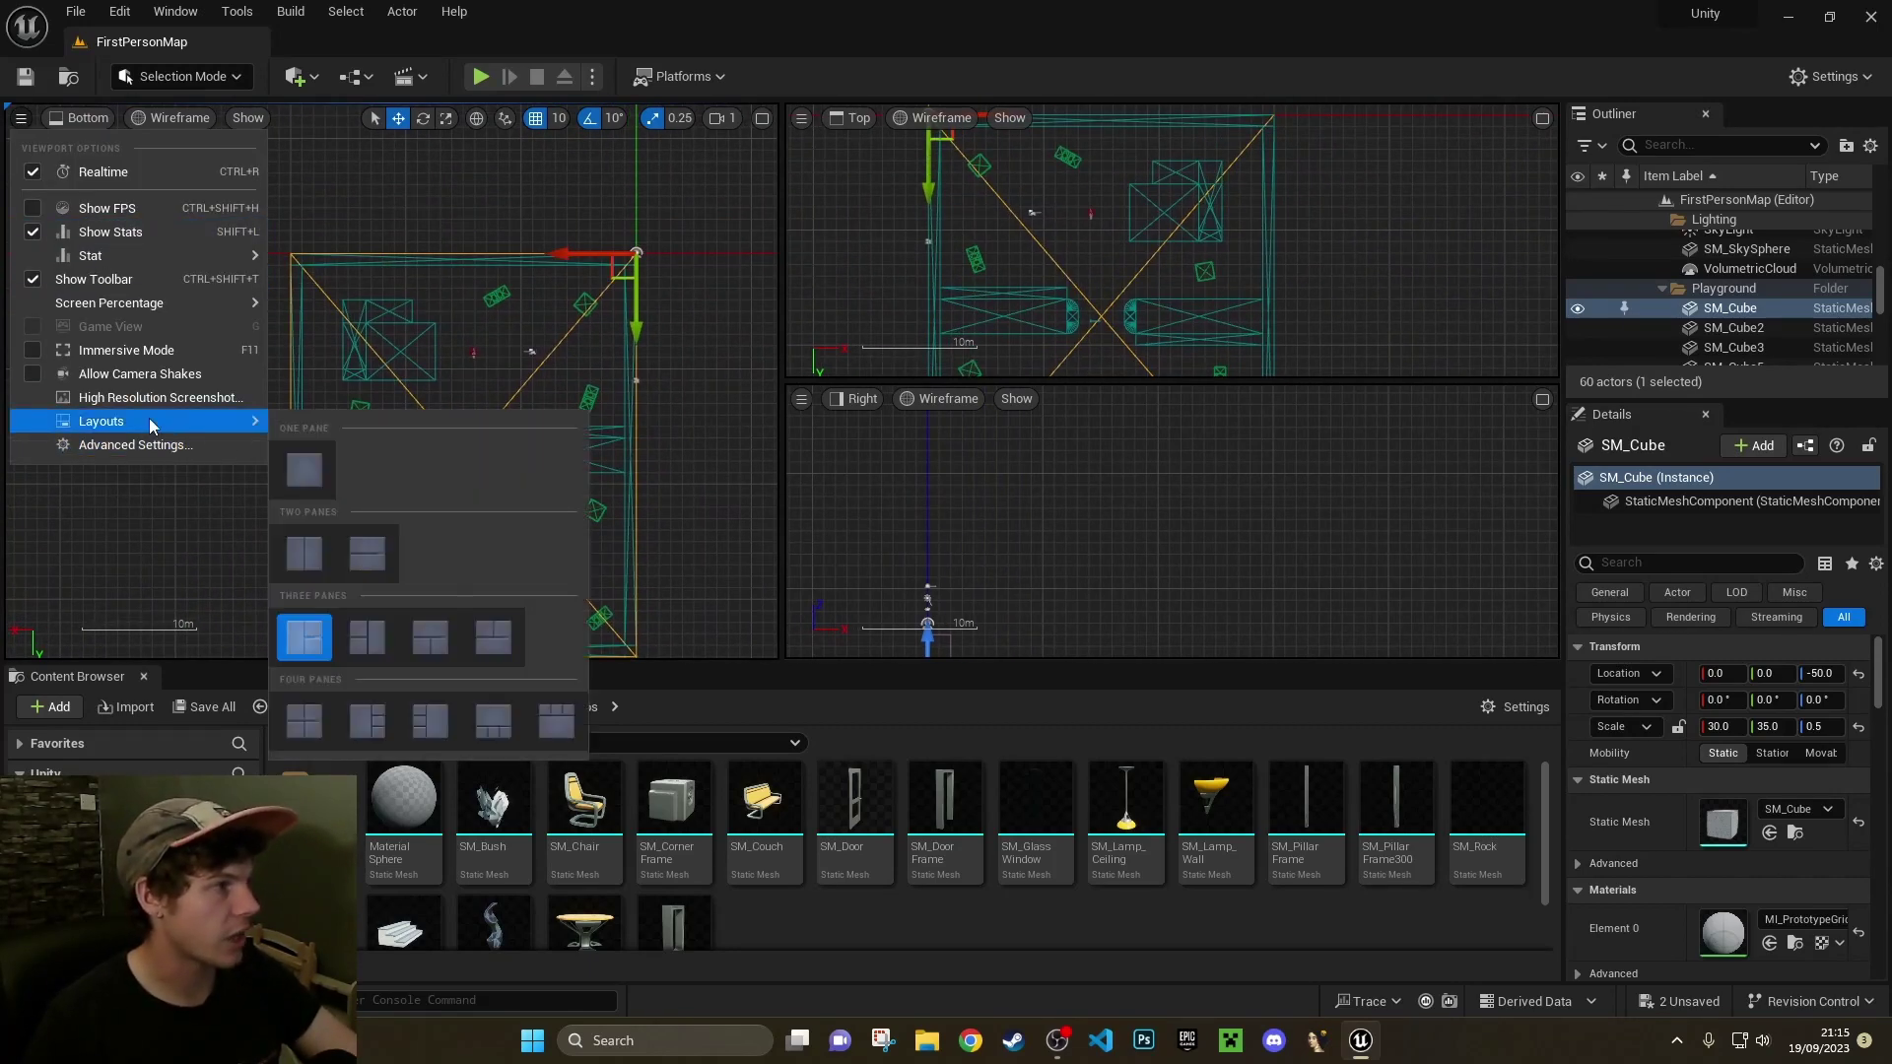
{"action": "left_click", "coordinate": [318, 727]}
{"action": "left_click", "coordinate": [761, 402]}
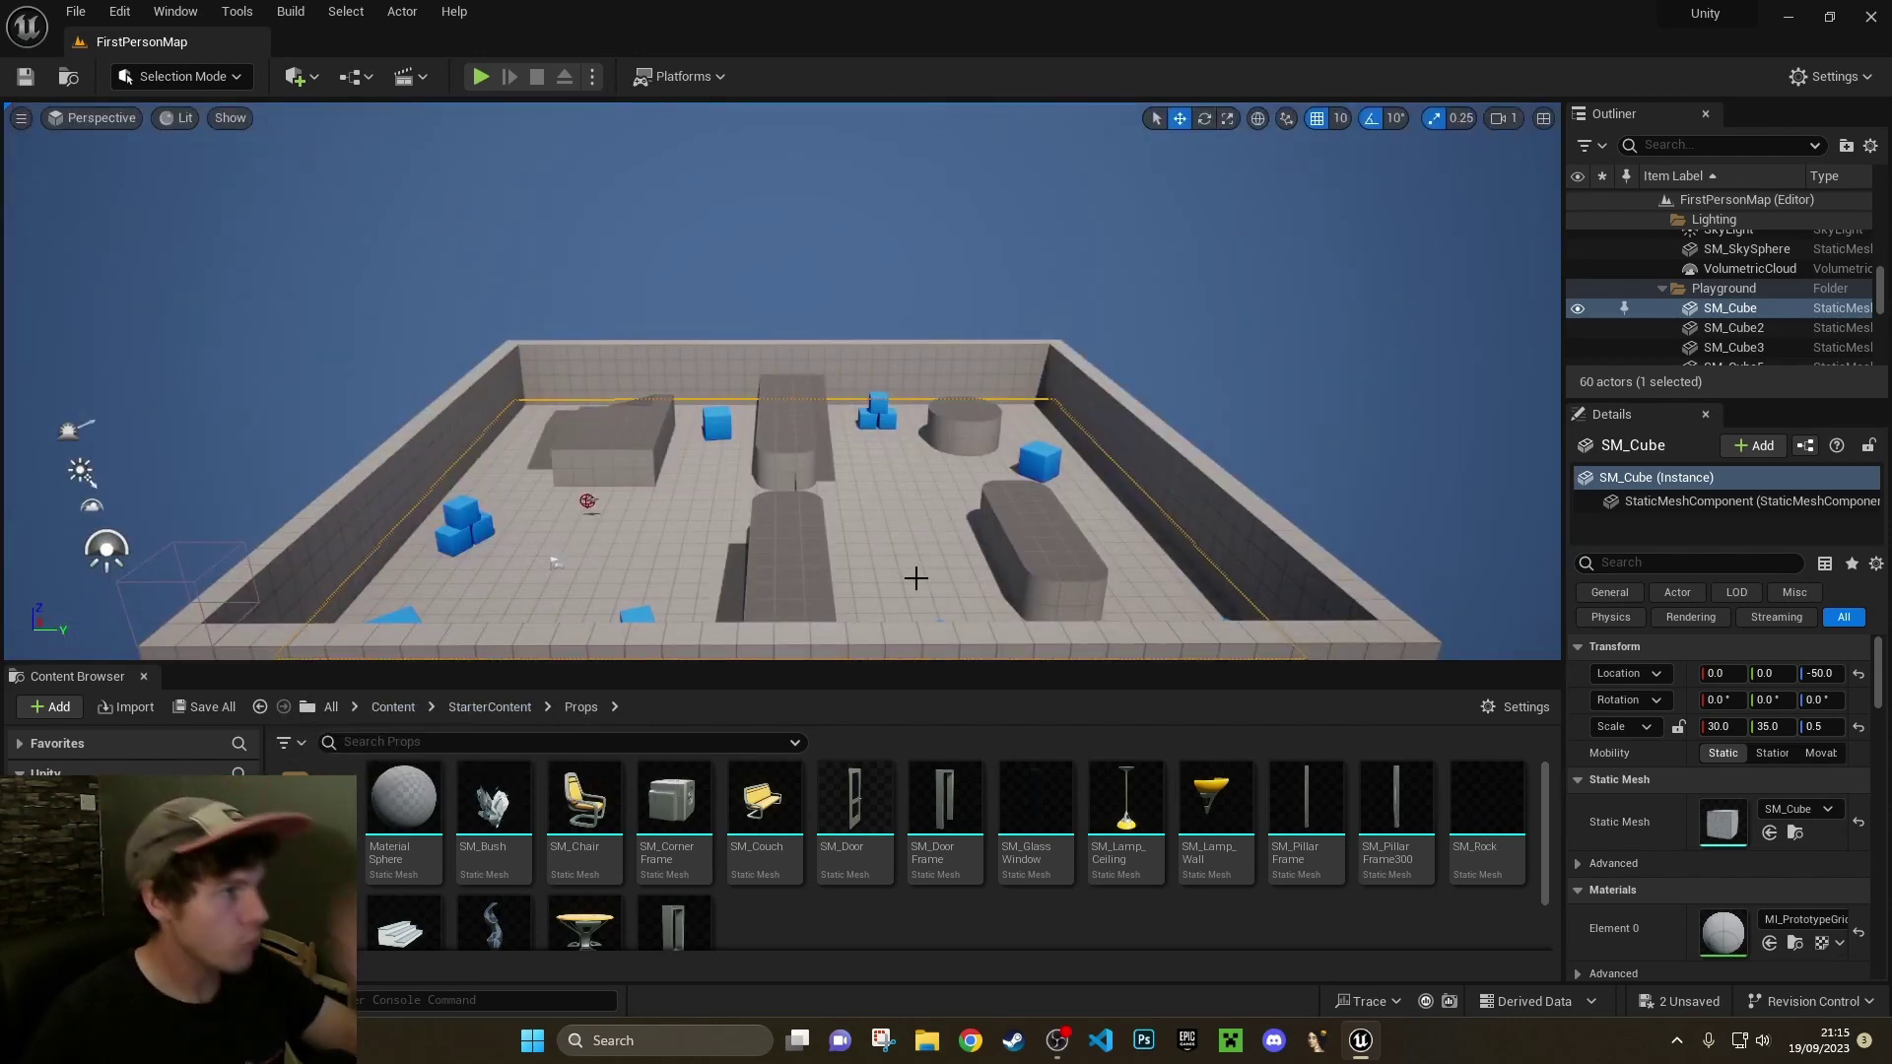
{"action": "right_click_drag", "start_coordinate": [762, 465], "coordinate": [779, 459]}
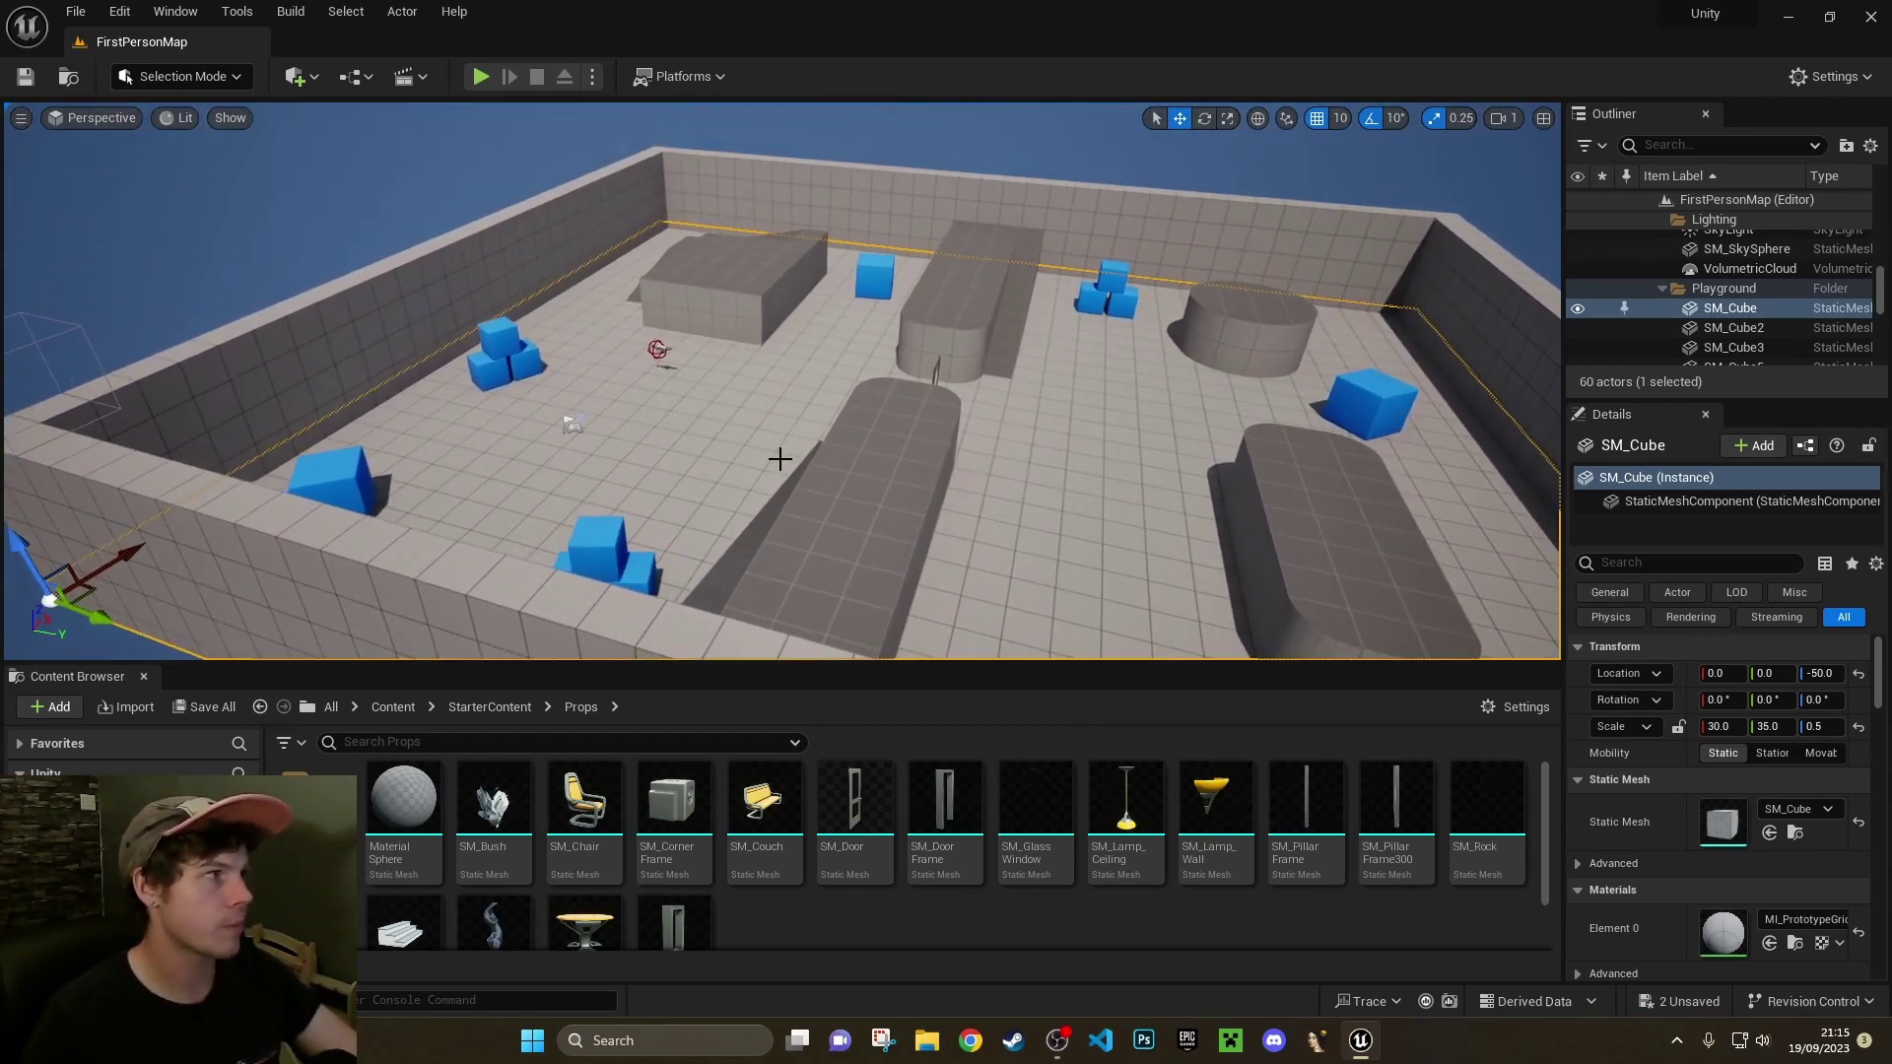
Switch the editor to Modeling mode to see its tools and on to Fracture mode
{"action": "left_click", "coordinate": [185, 78]}
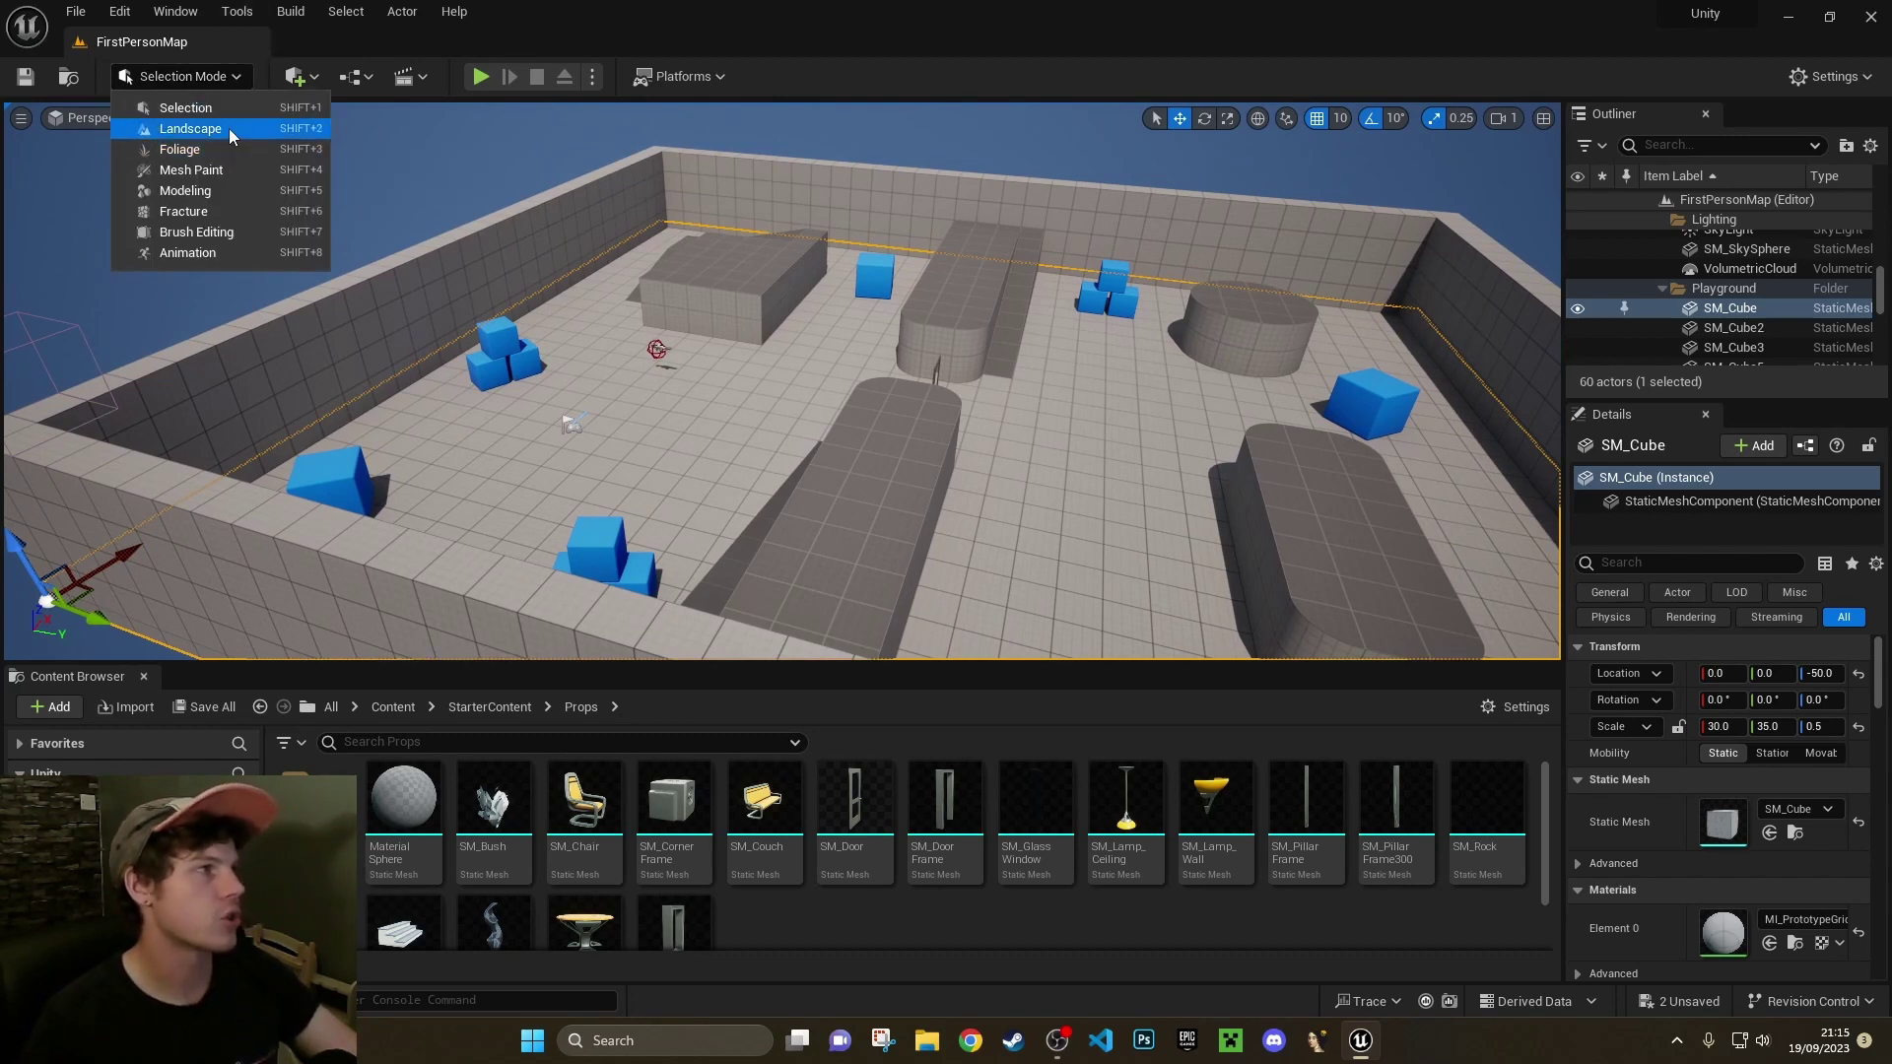
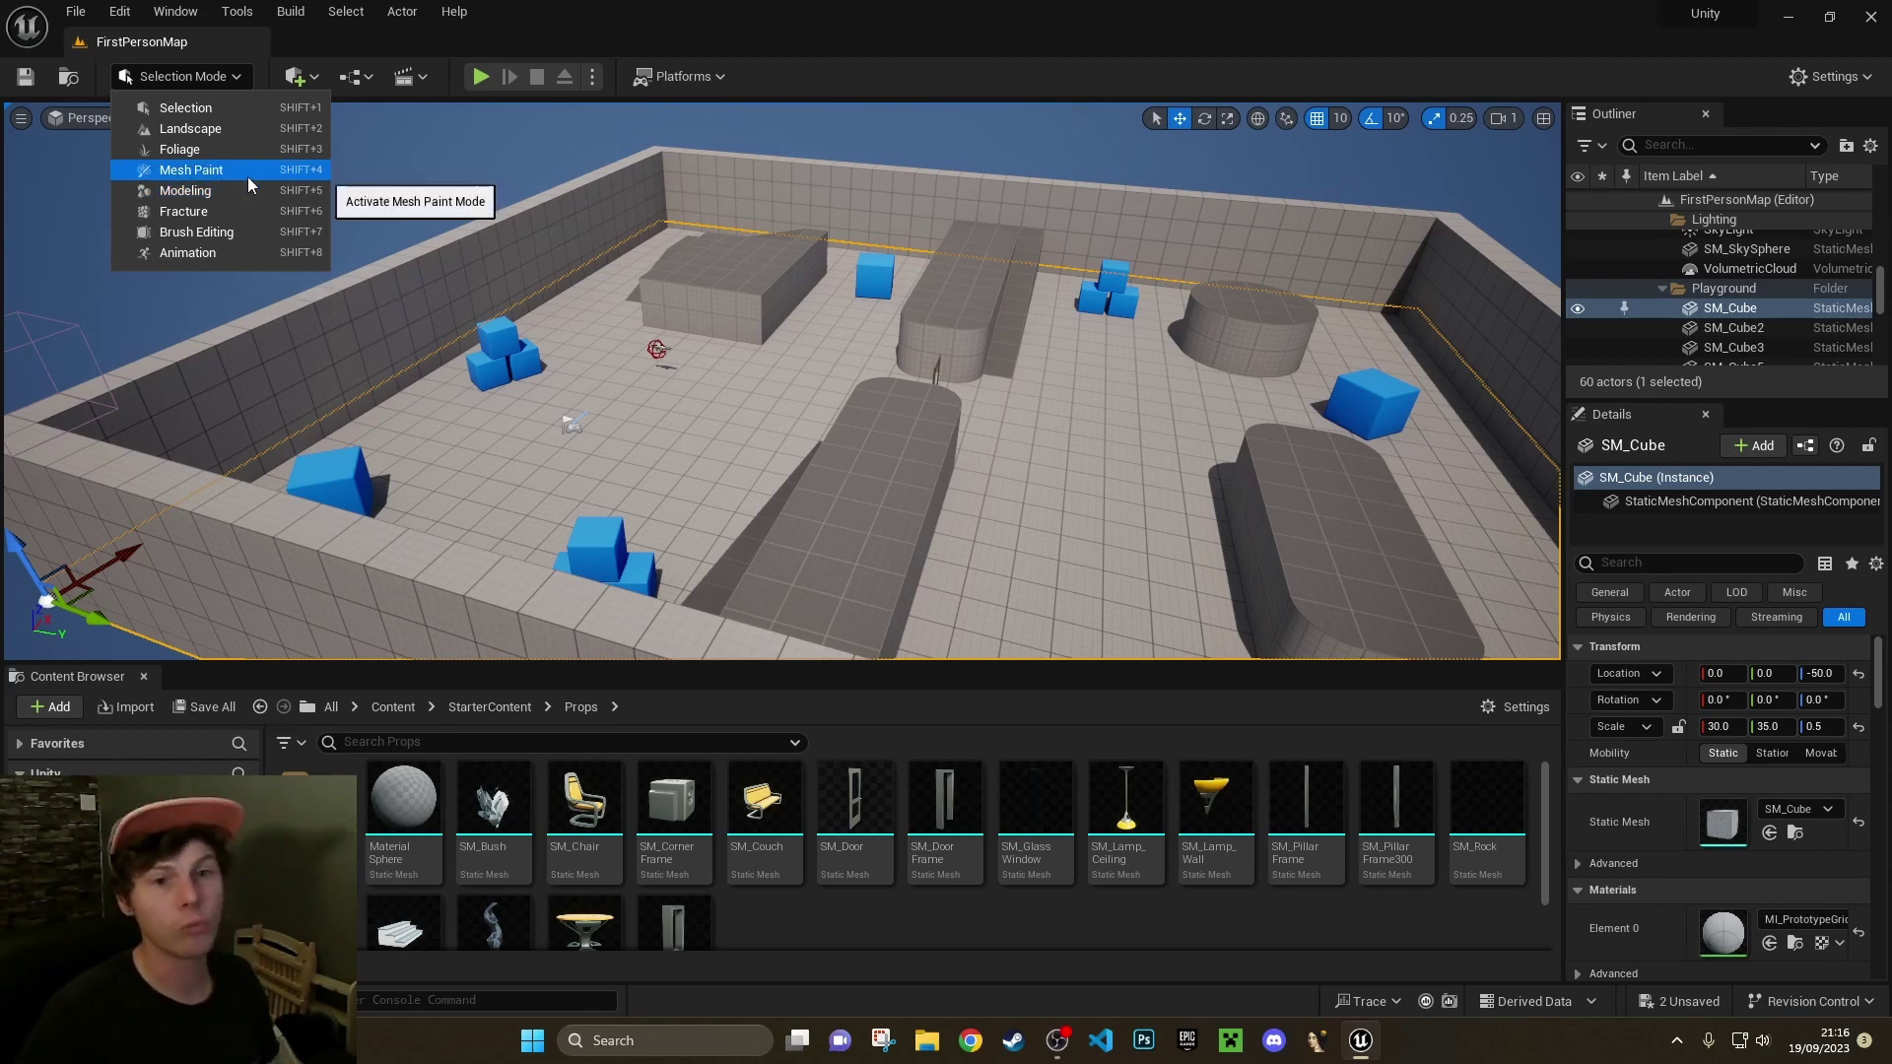
{"action": "left_click", "coordinate": [162, 196]}
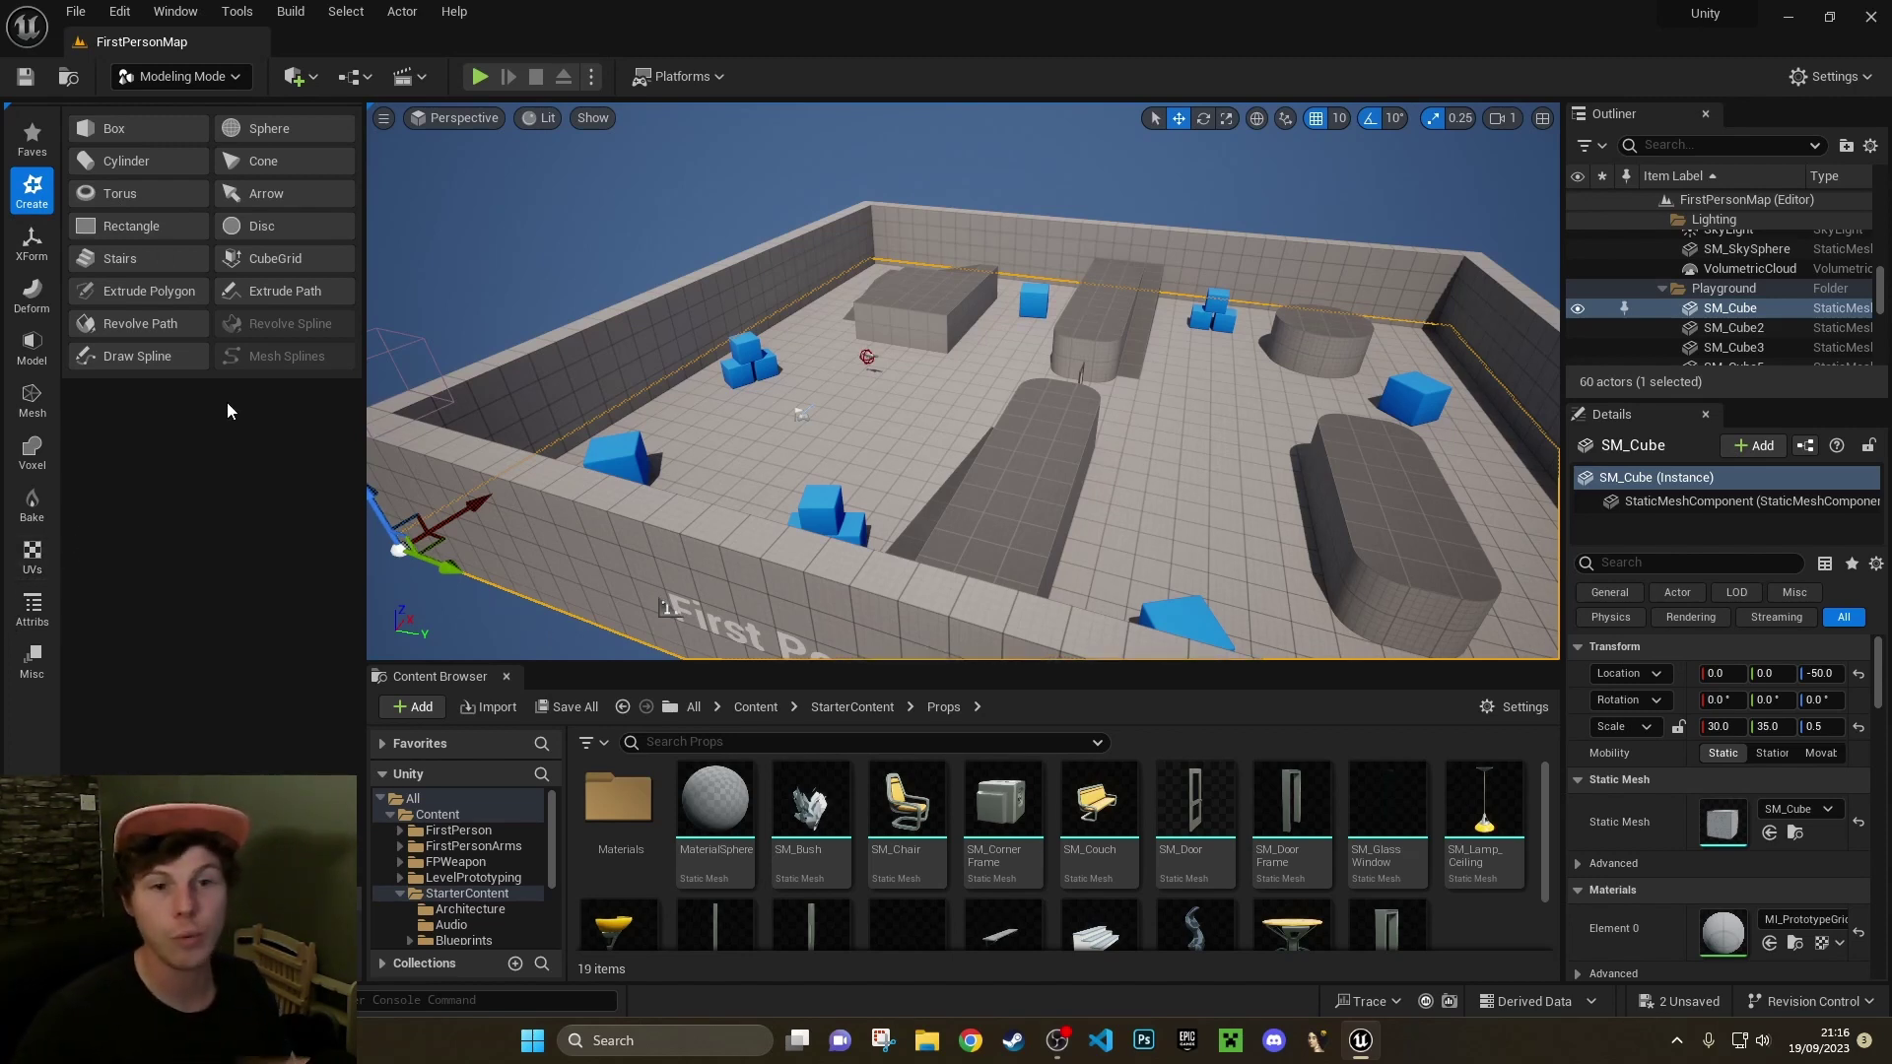
{"action": "left_click", "coordinate": [236, 83]}
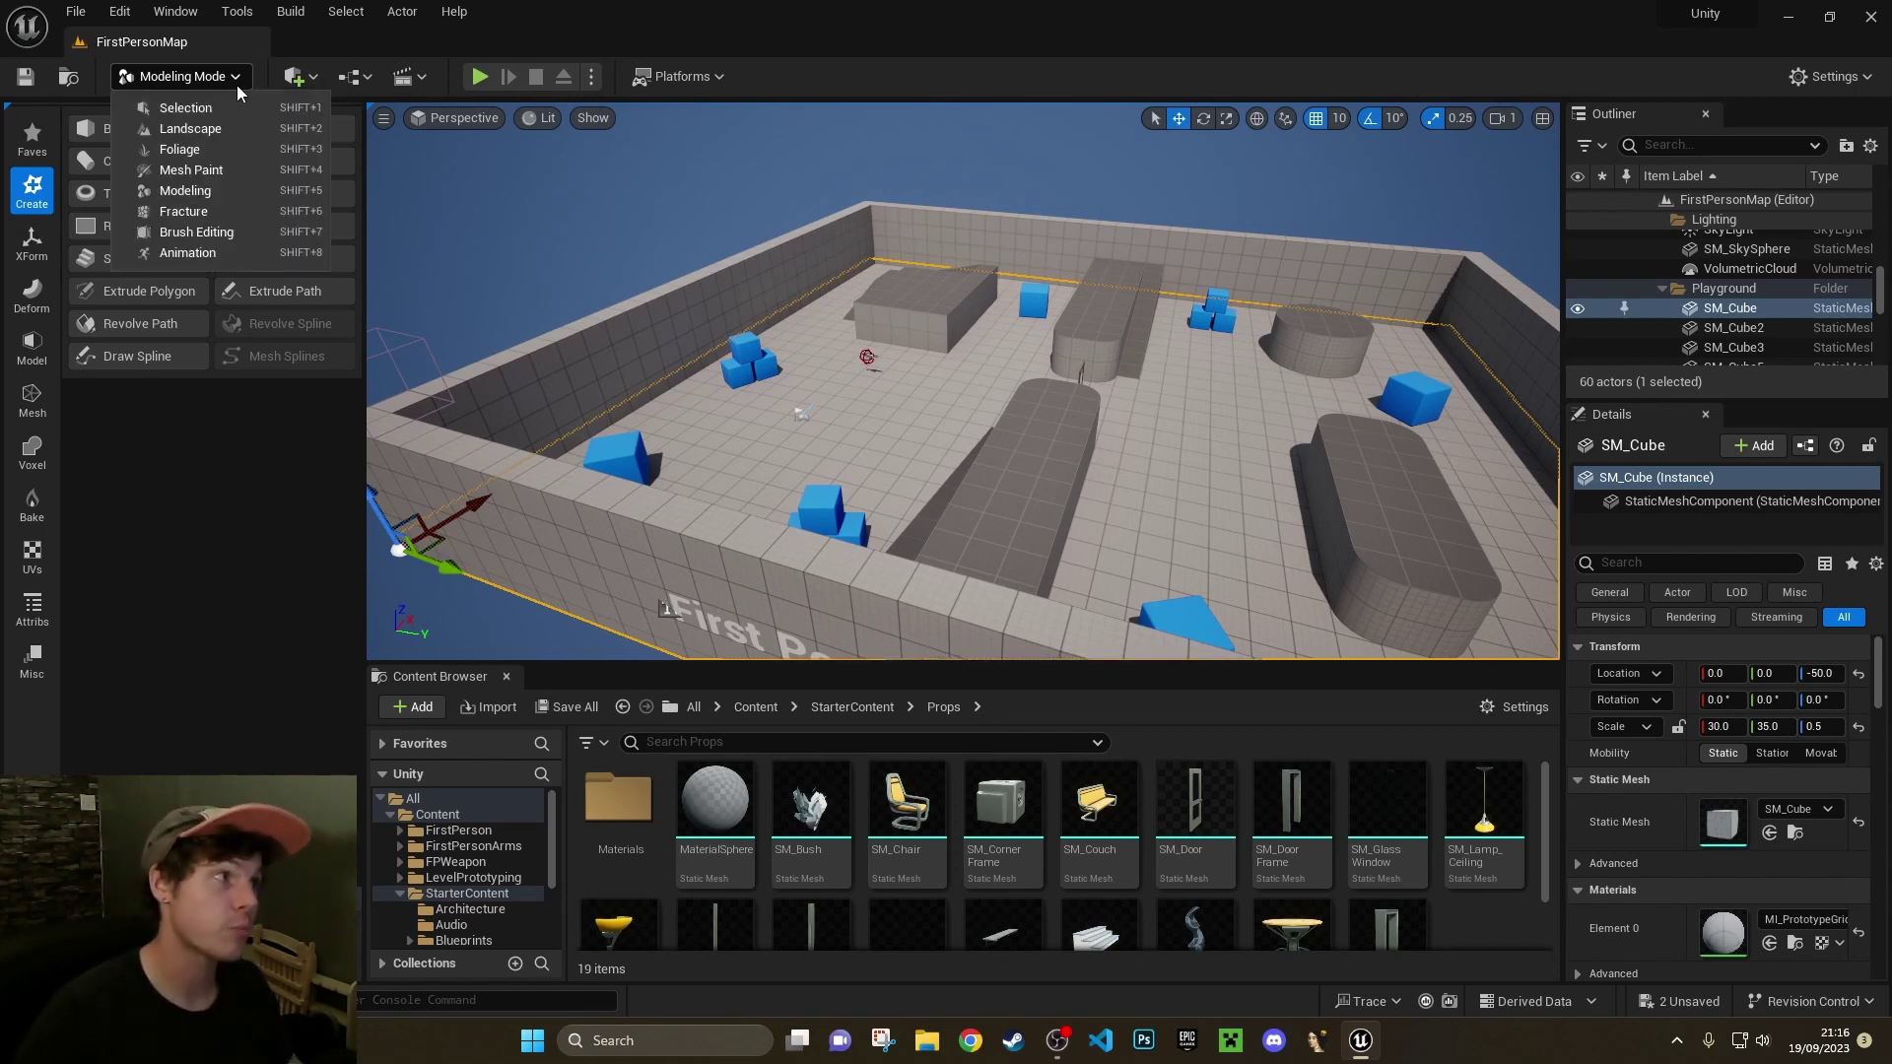
{"action": "left_click", "coordinate": [183, 210]}
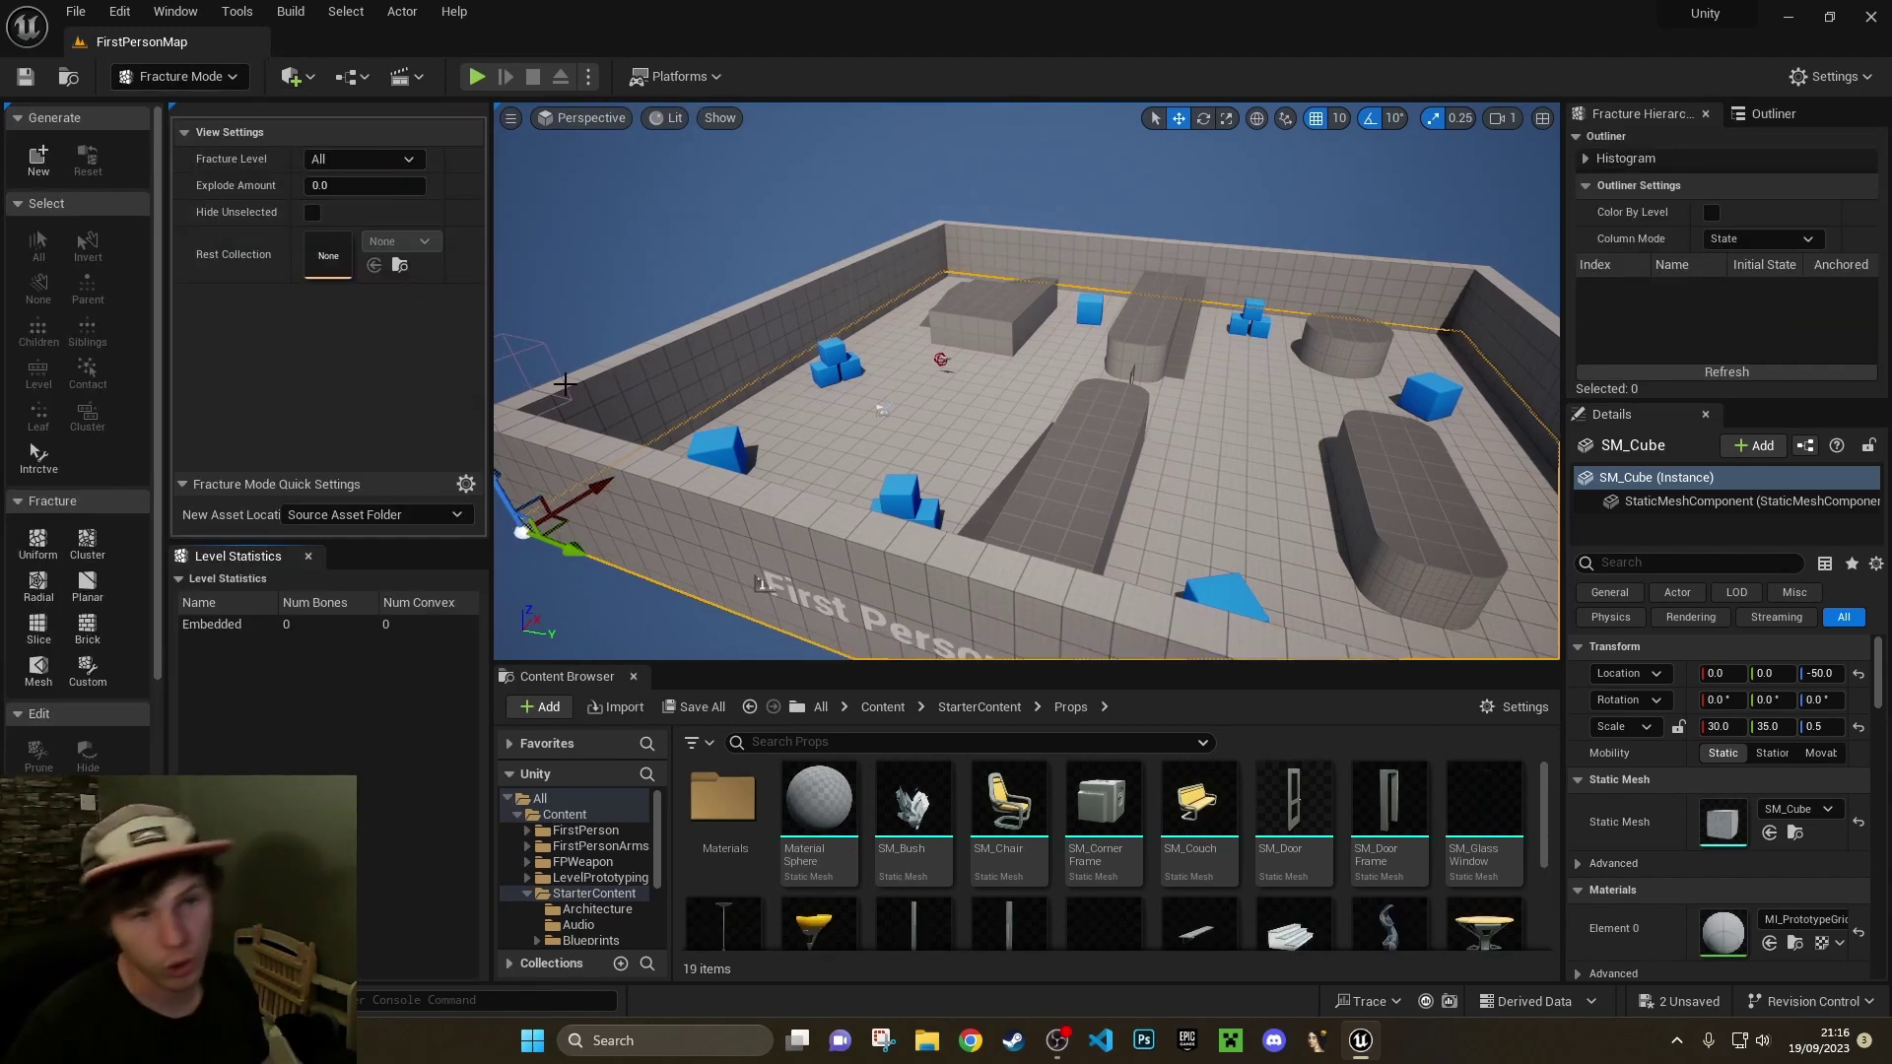
Choose Brick fracture for SM_Cube8 and create the geometry collection SM_Cube8_GeometryCollection from it in the LevelPrototyping Meshes folder
{"action": "left_click", "coordinate": [1044, 472]}
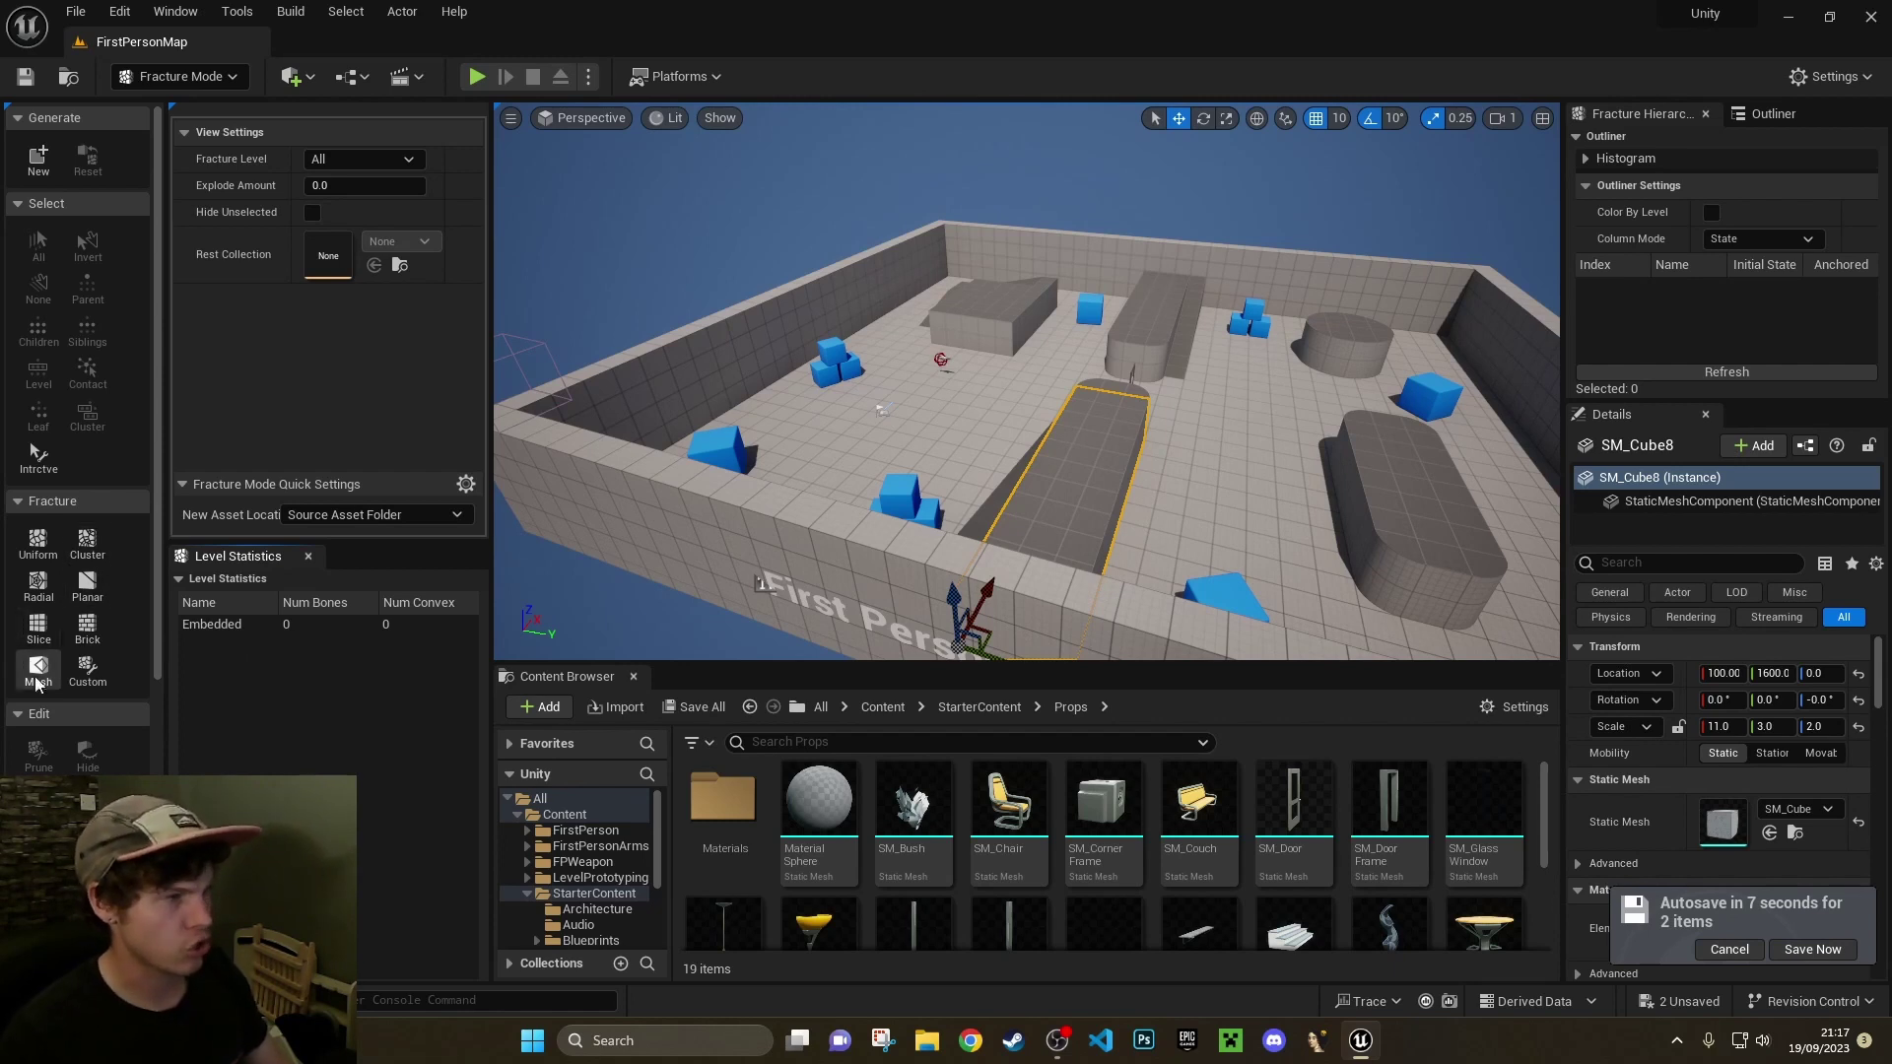
{"action": "left_click", "coordinate": [85, 630]}
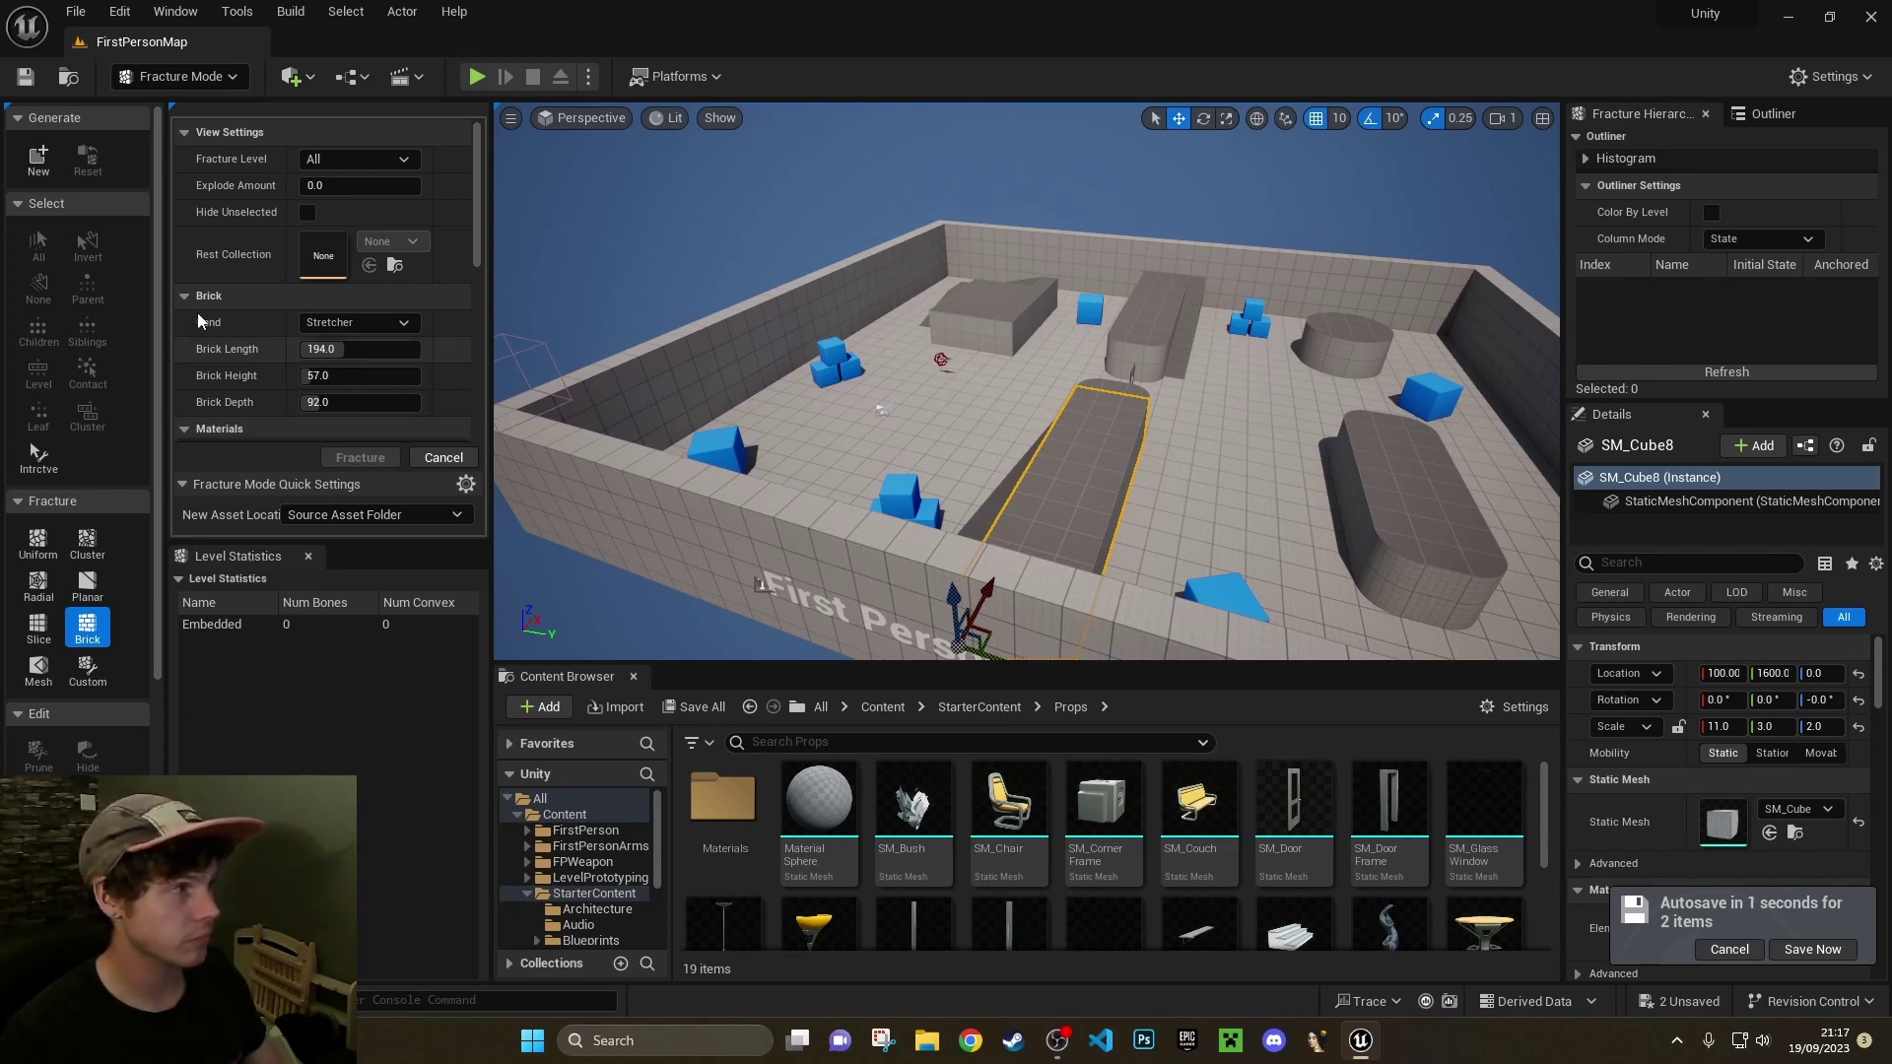
{"action": "left_click", "coordinate": [36, 161]}
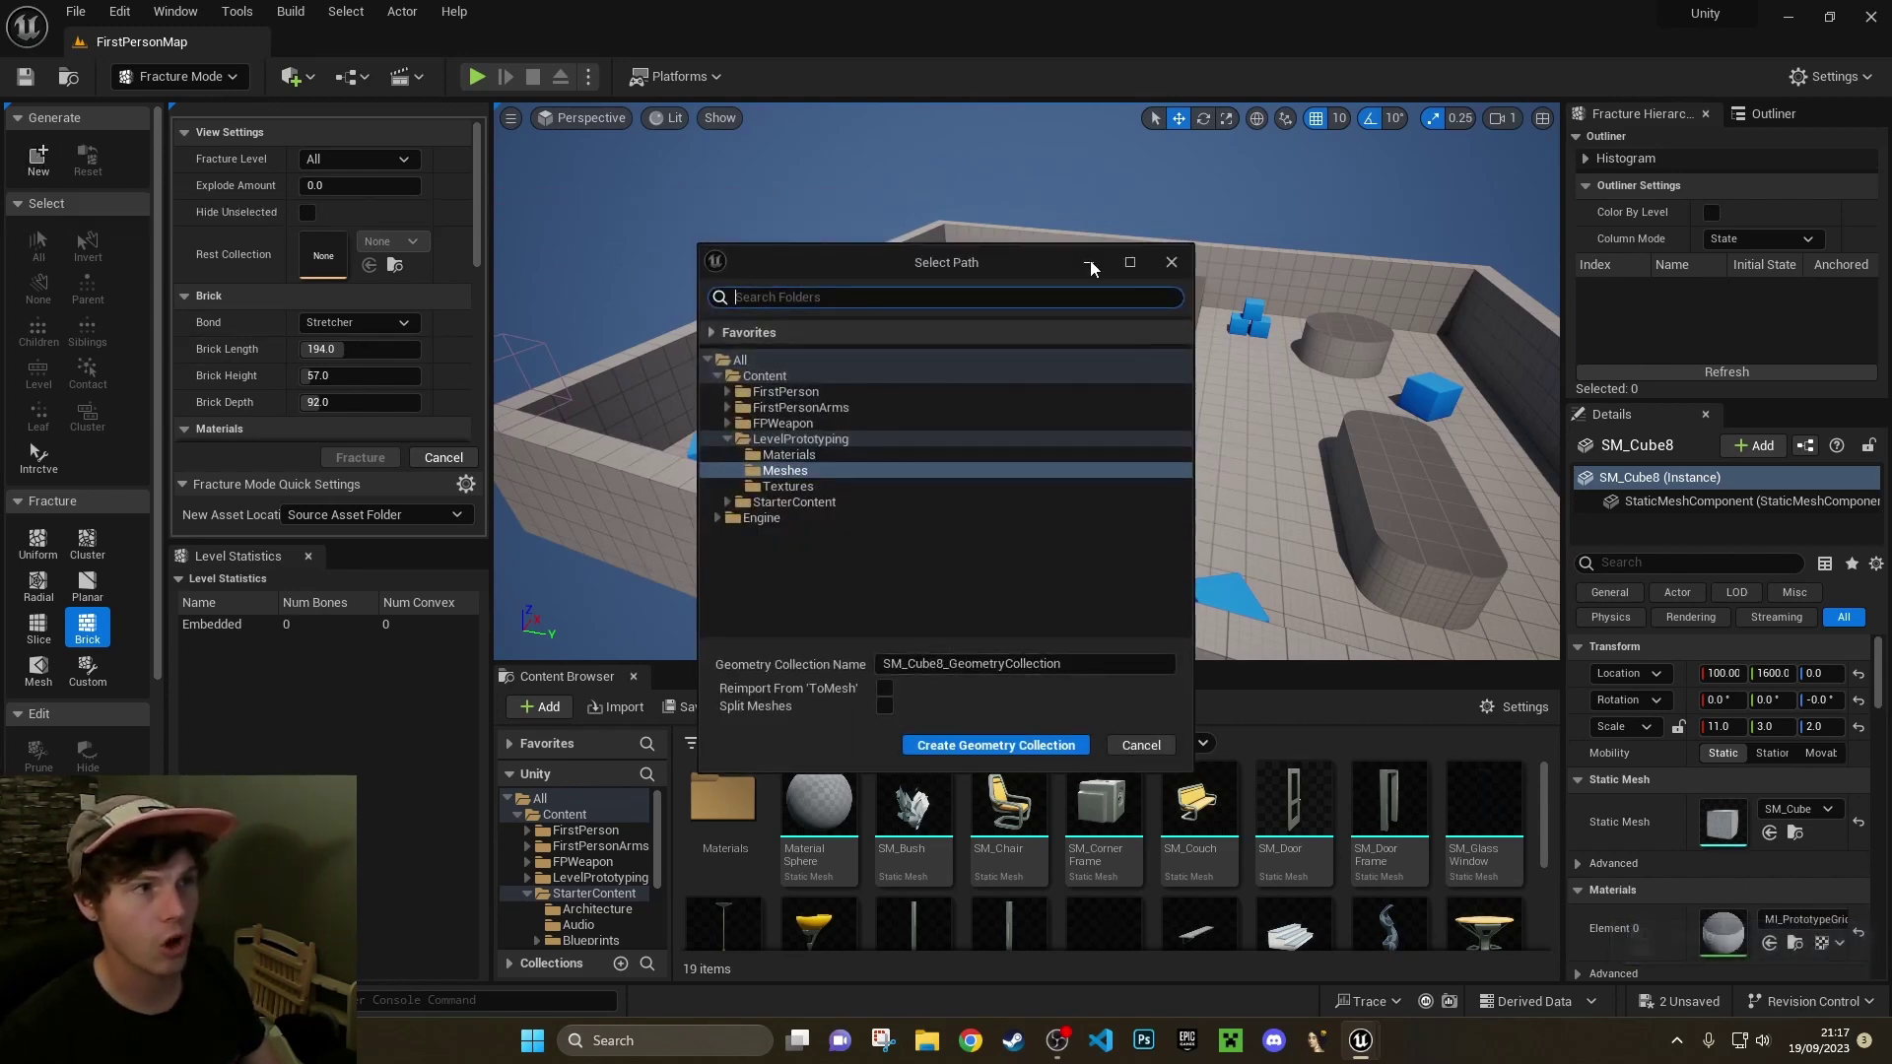
{"action": "left_click_drag", "start_coordinate": [1005, 269], "coordinate": [722, 215]}
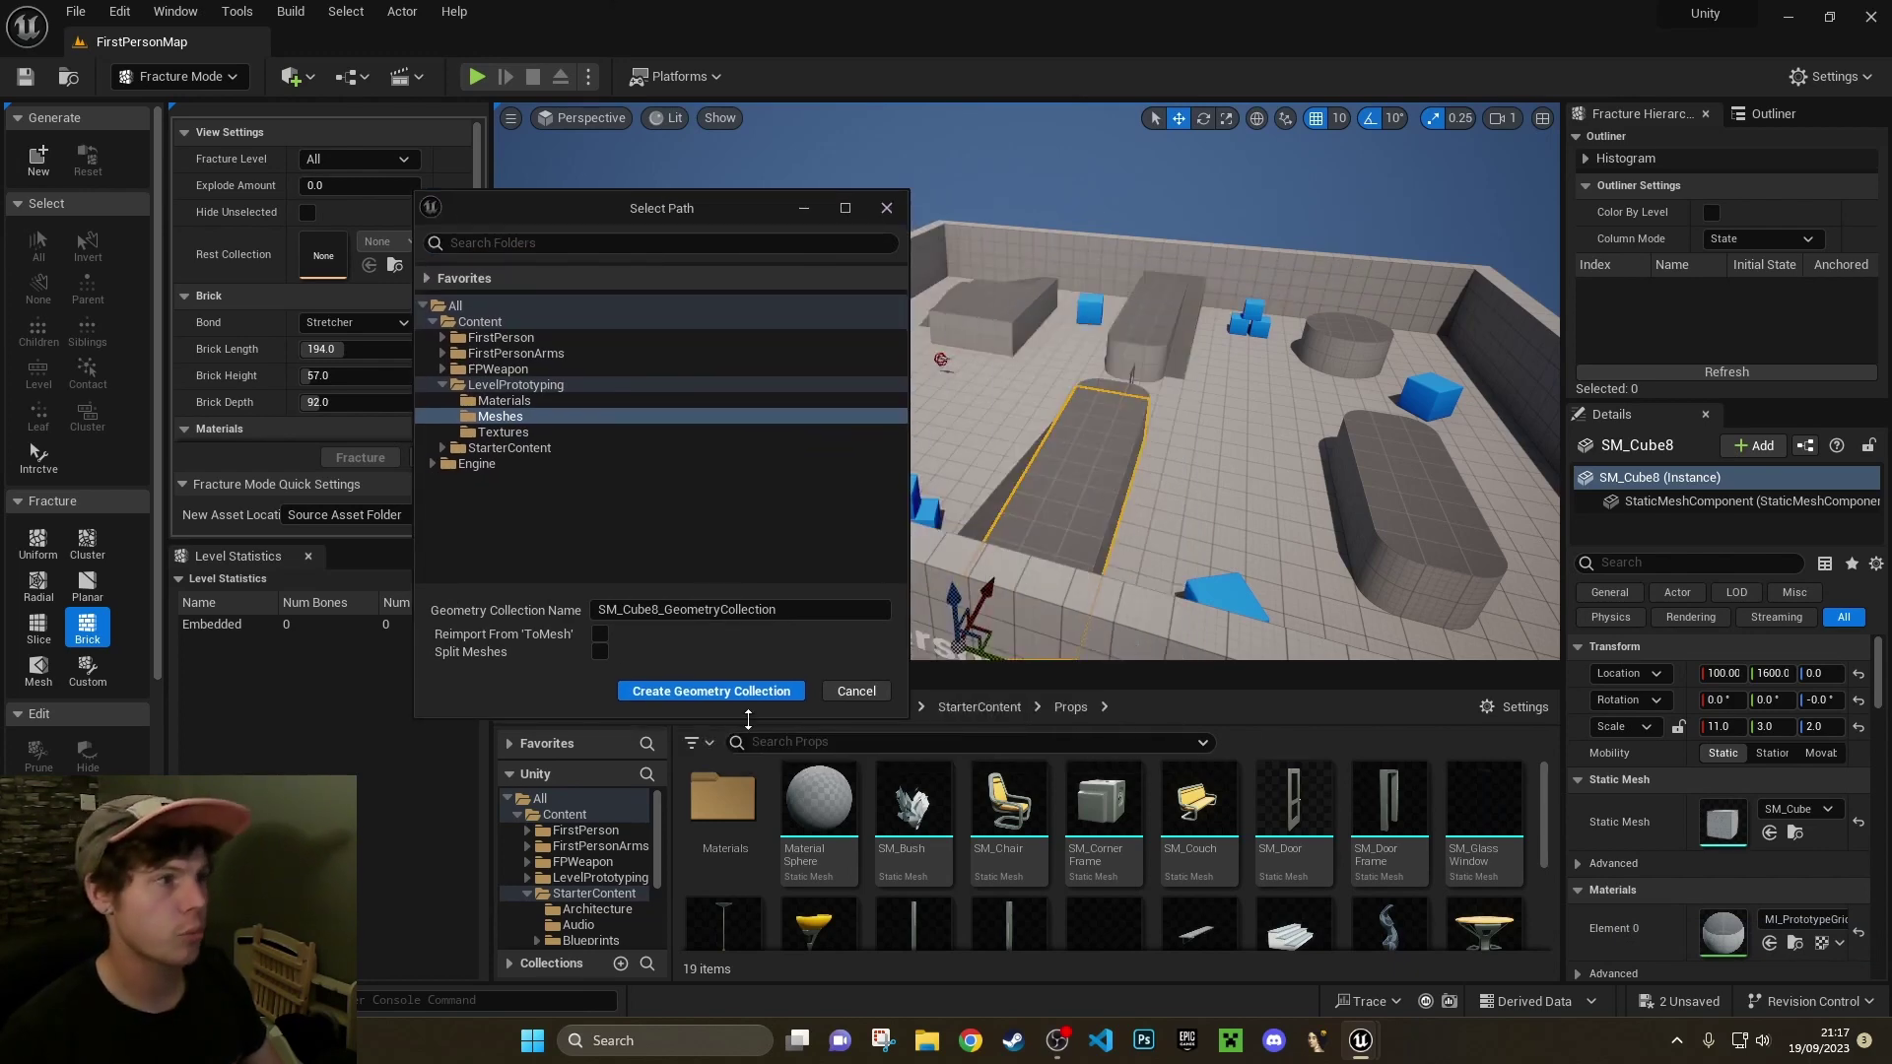
{"action": "left_click", "coordinate": [710, 691]}
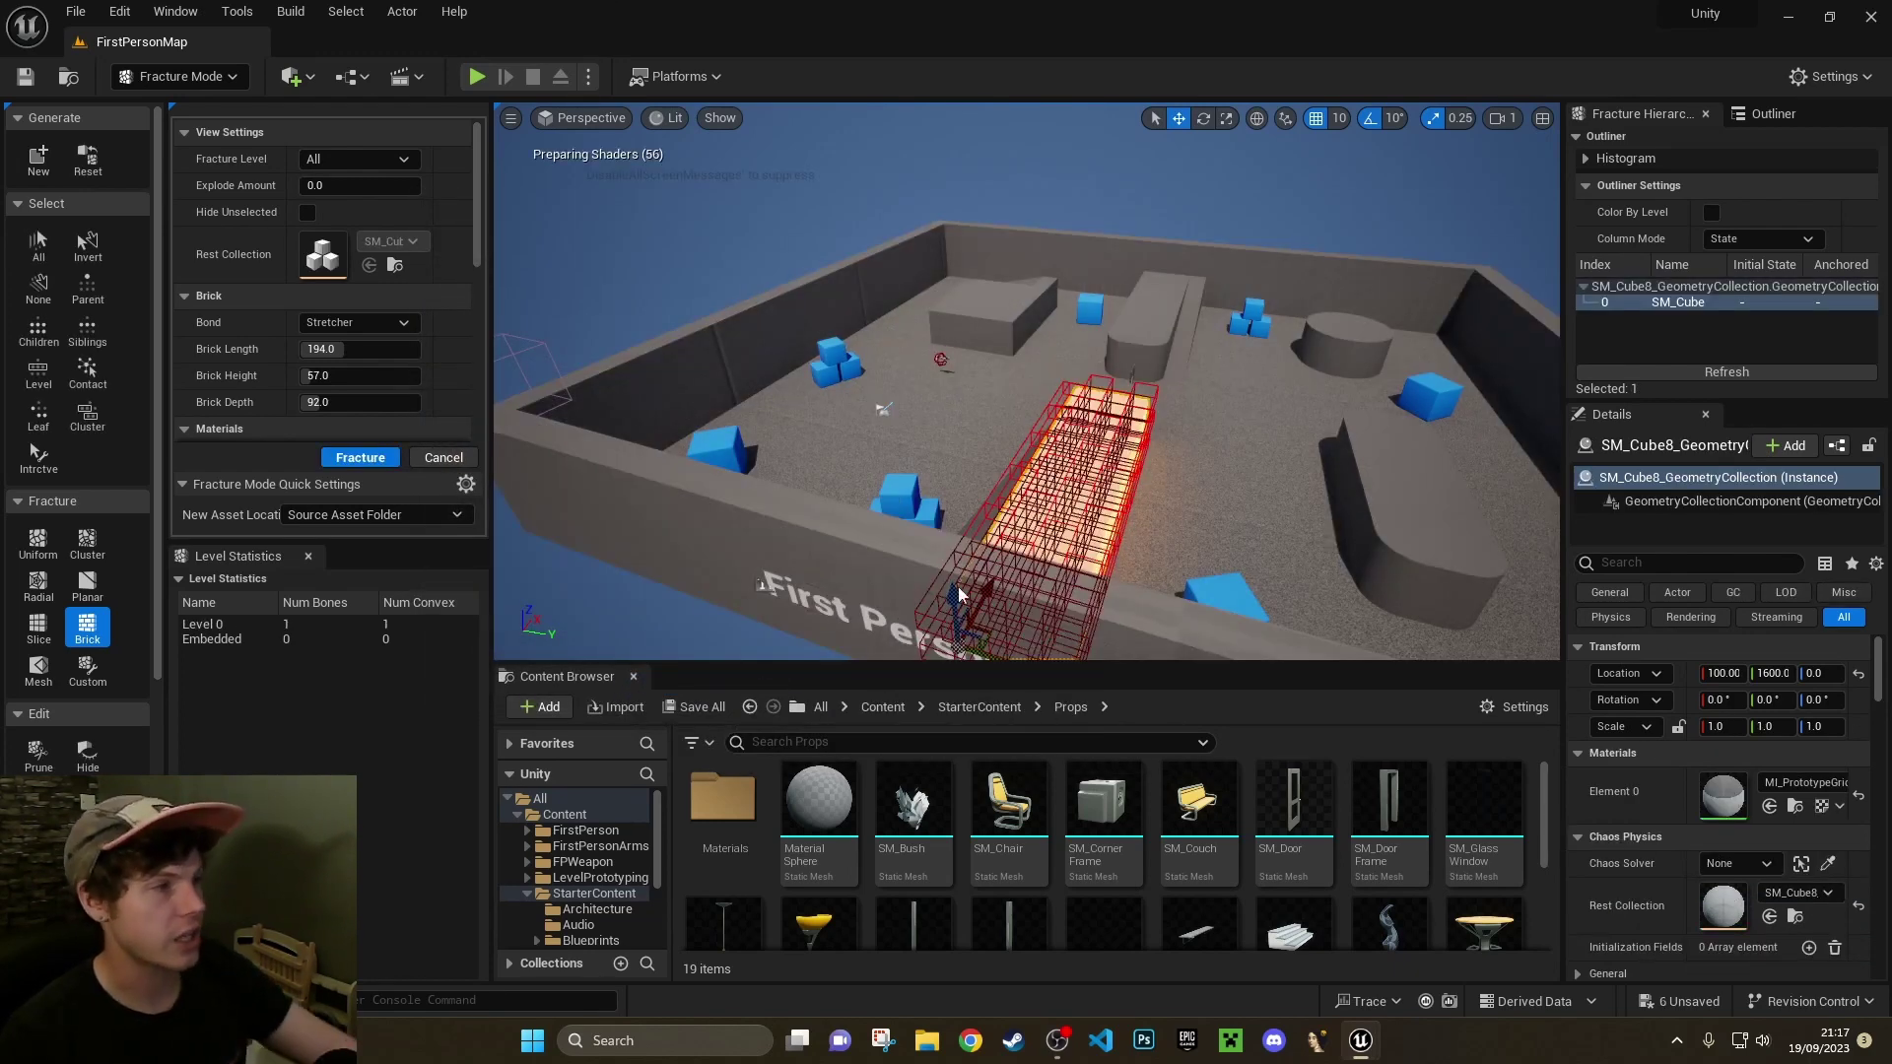
Inspect the Brick fracture preview up close and compare it with the Uniform and Cluster fracture patterns, without applying any
{"action": "right_click_drag", "start_coordinate": [1116, 563], "coordinate": [1021, 446]}
{"action": "key", "text": "w"}
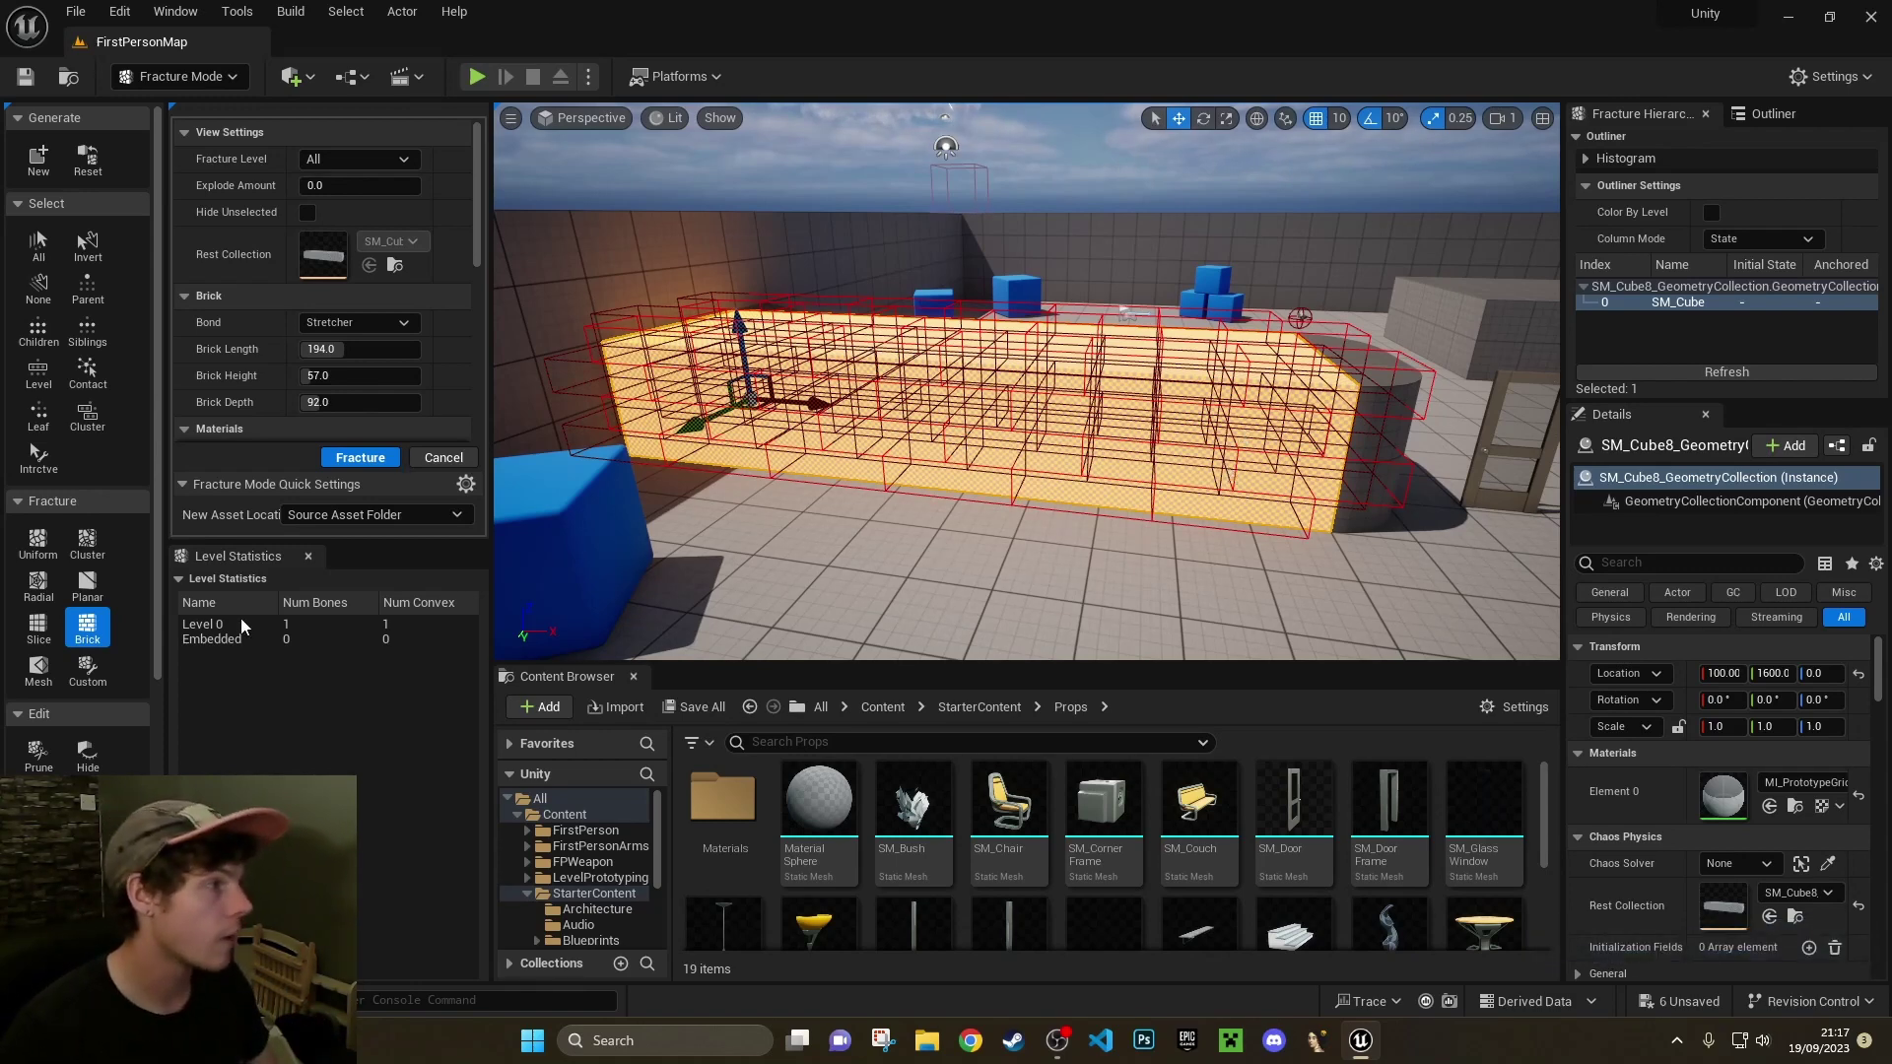
{"action": "left_click", "coordinate": [37, 542]}
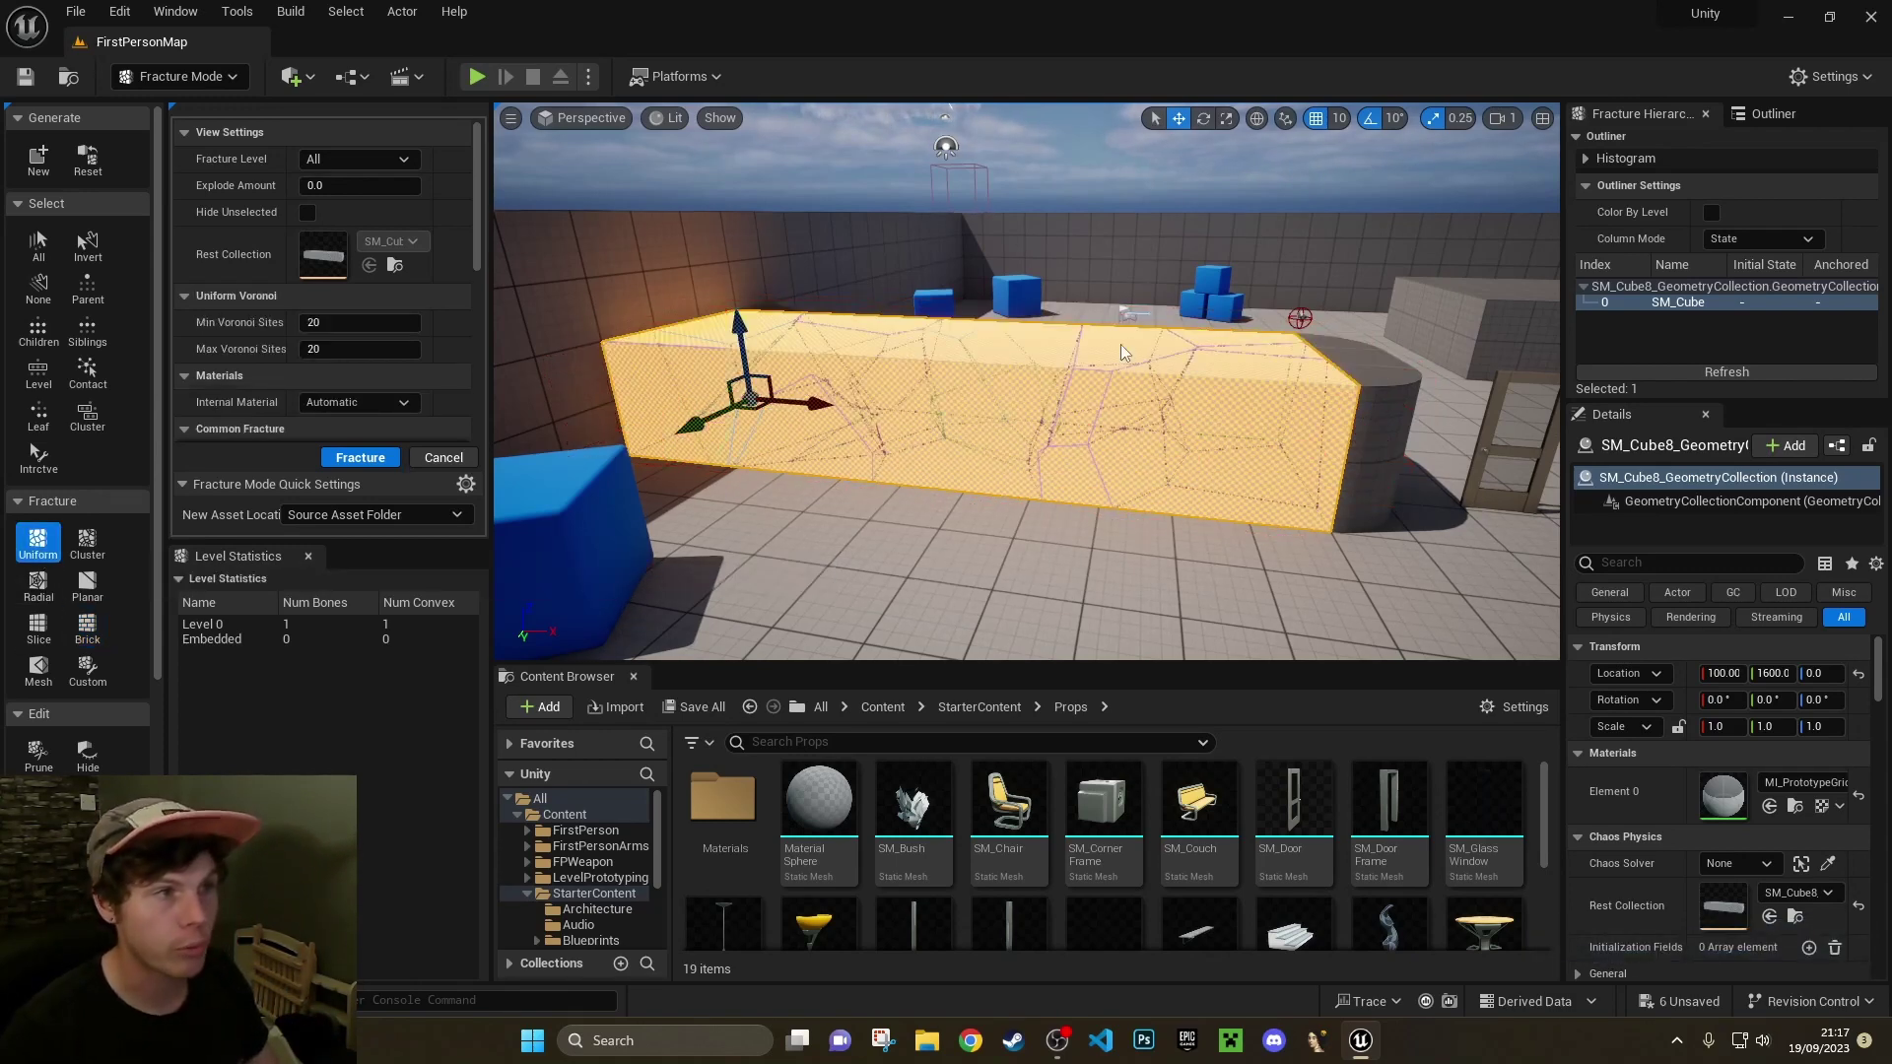
{"action": "left_click", "coordinate": [87, 542]}
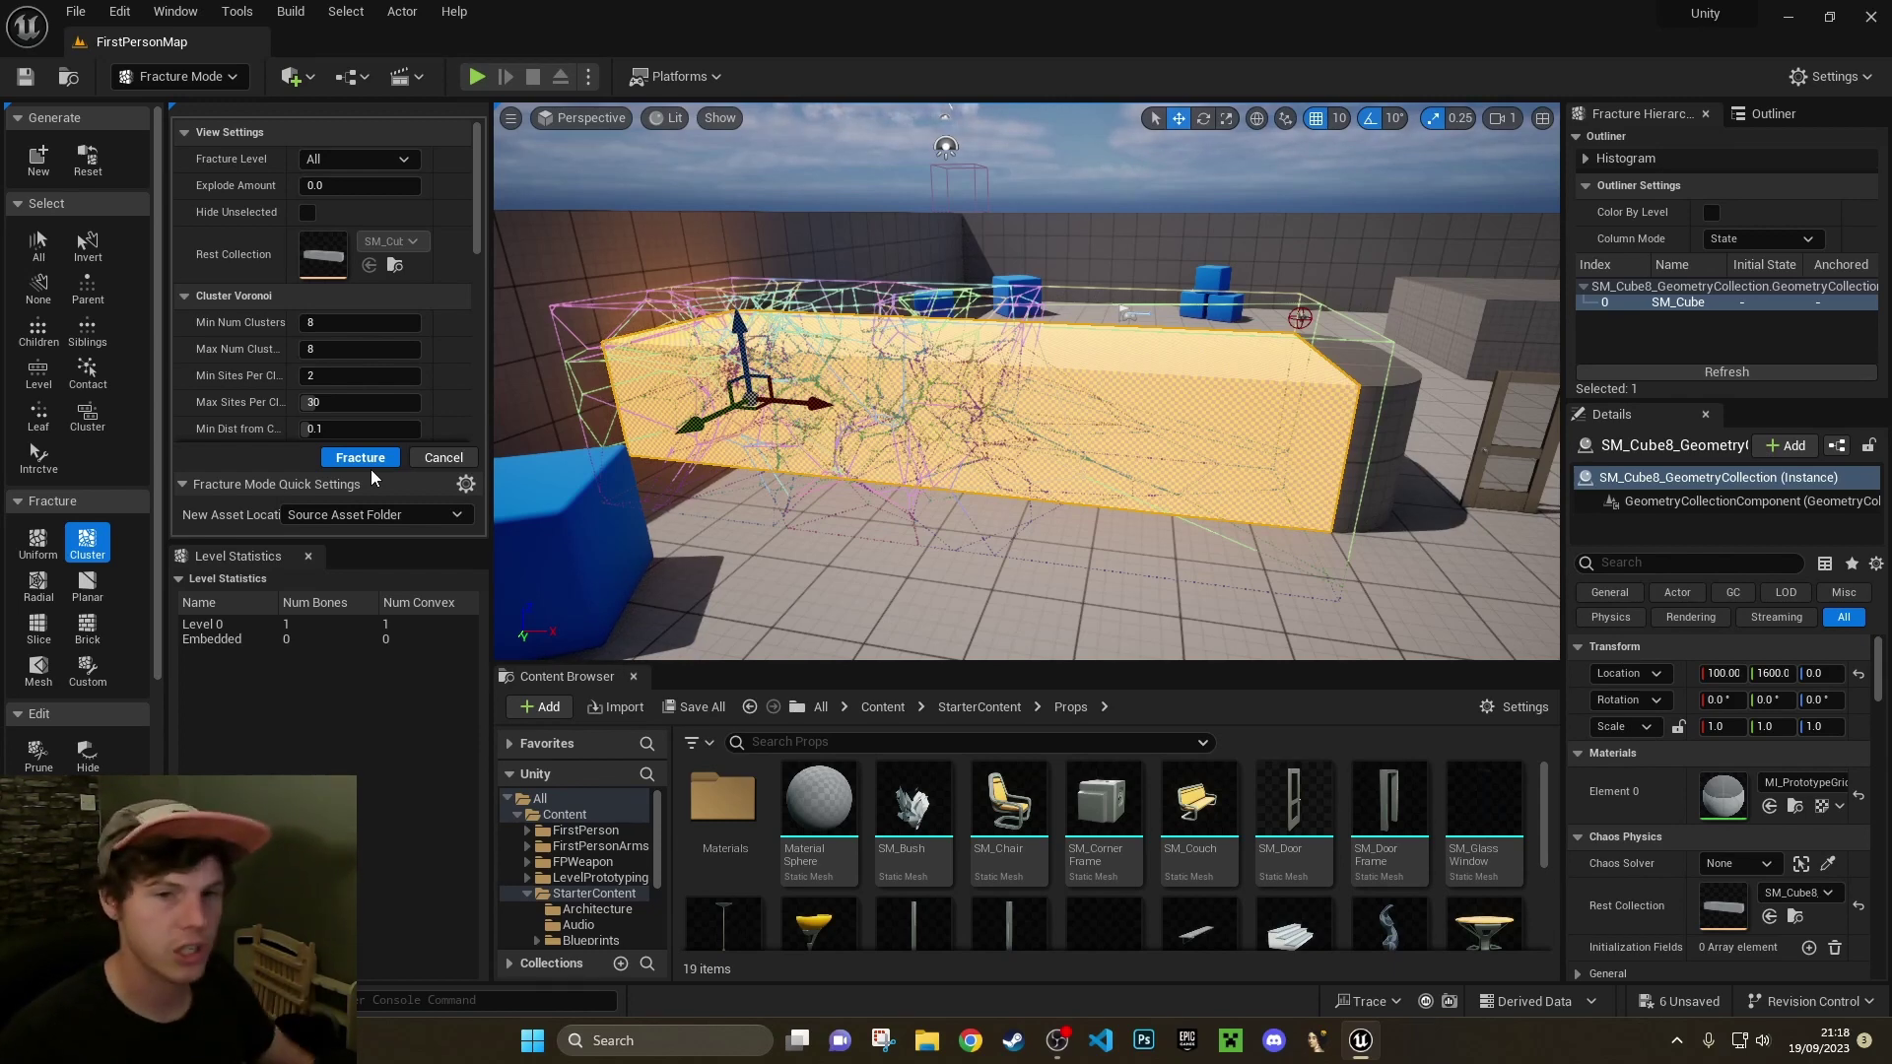
Switch from Fracture mode to Brush Editing mode and deselect the geometry collection
{"action": "left_click", "coordinate": [181, 86]}
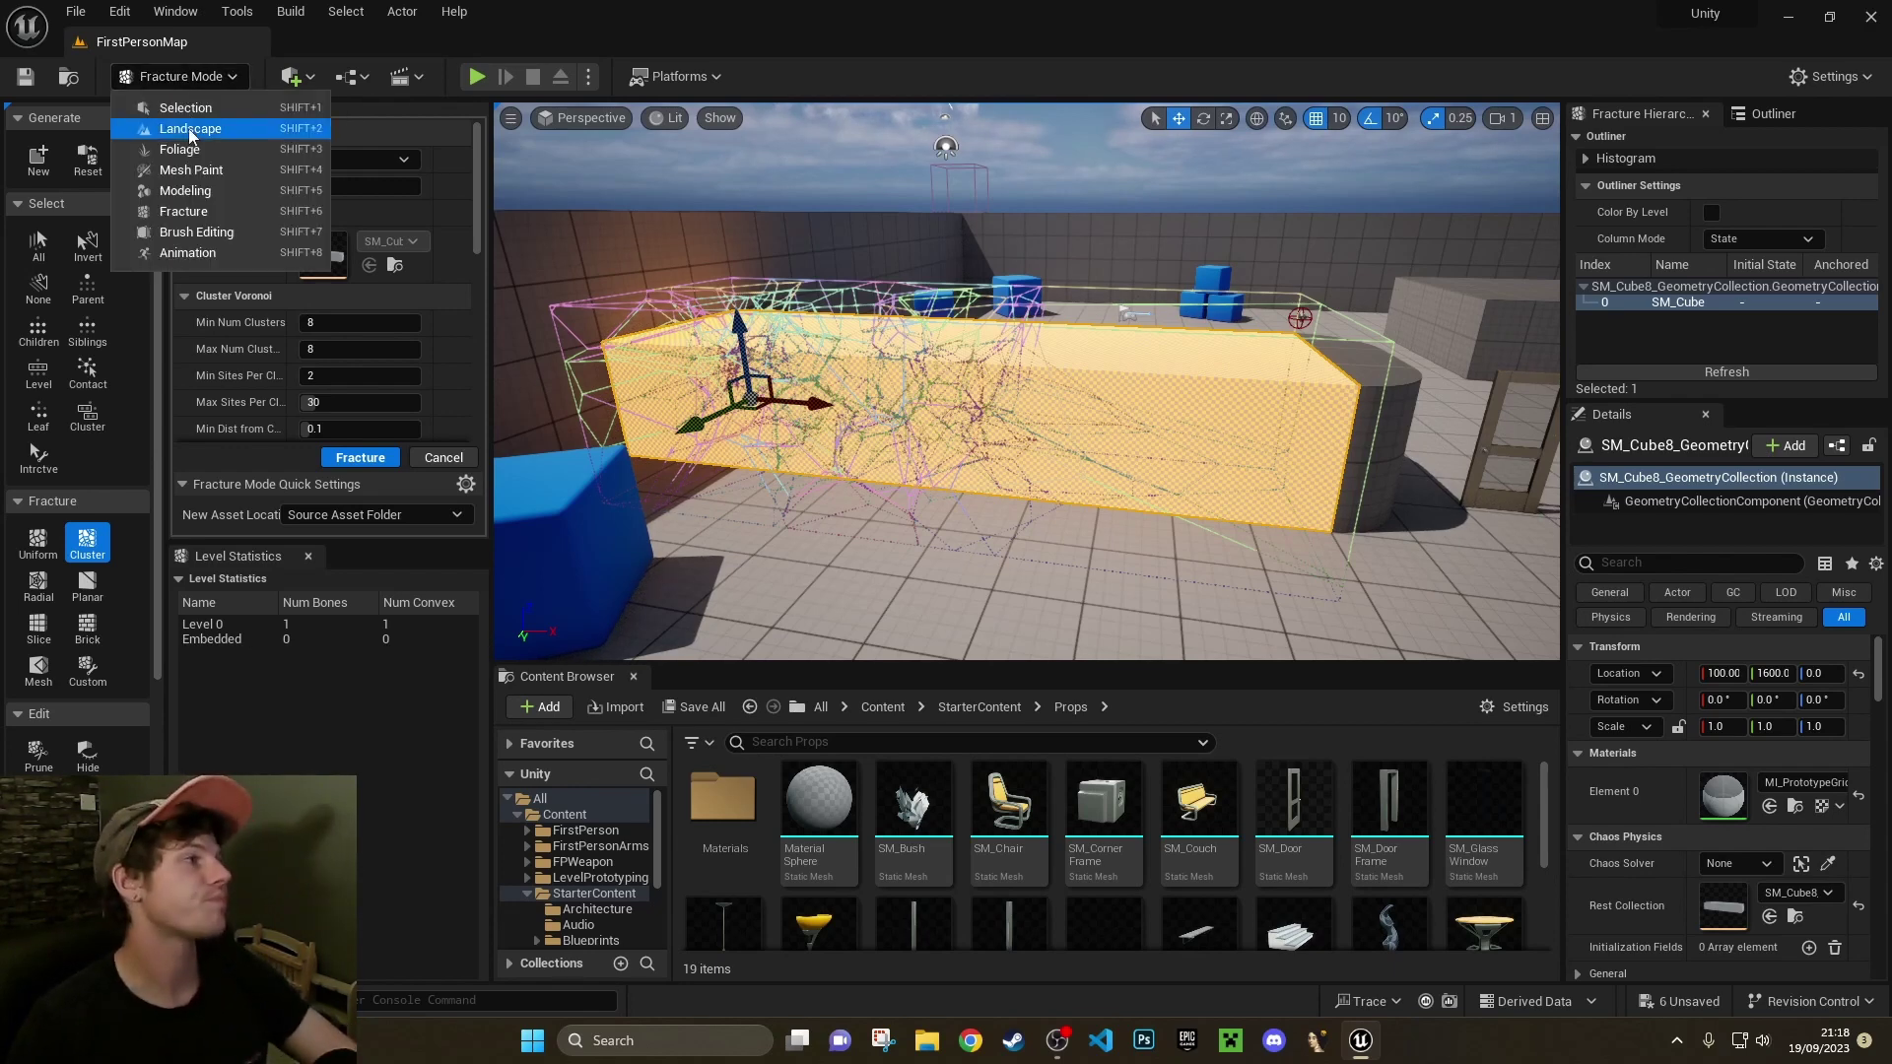
{"action": "left_click", "coordinate": [189, 240]}
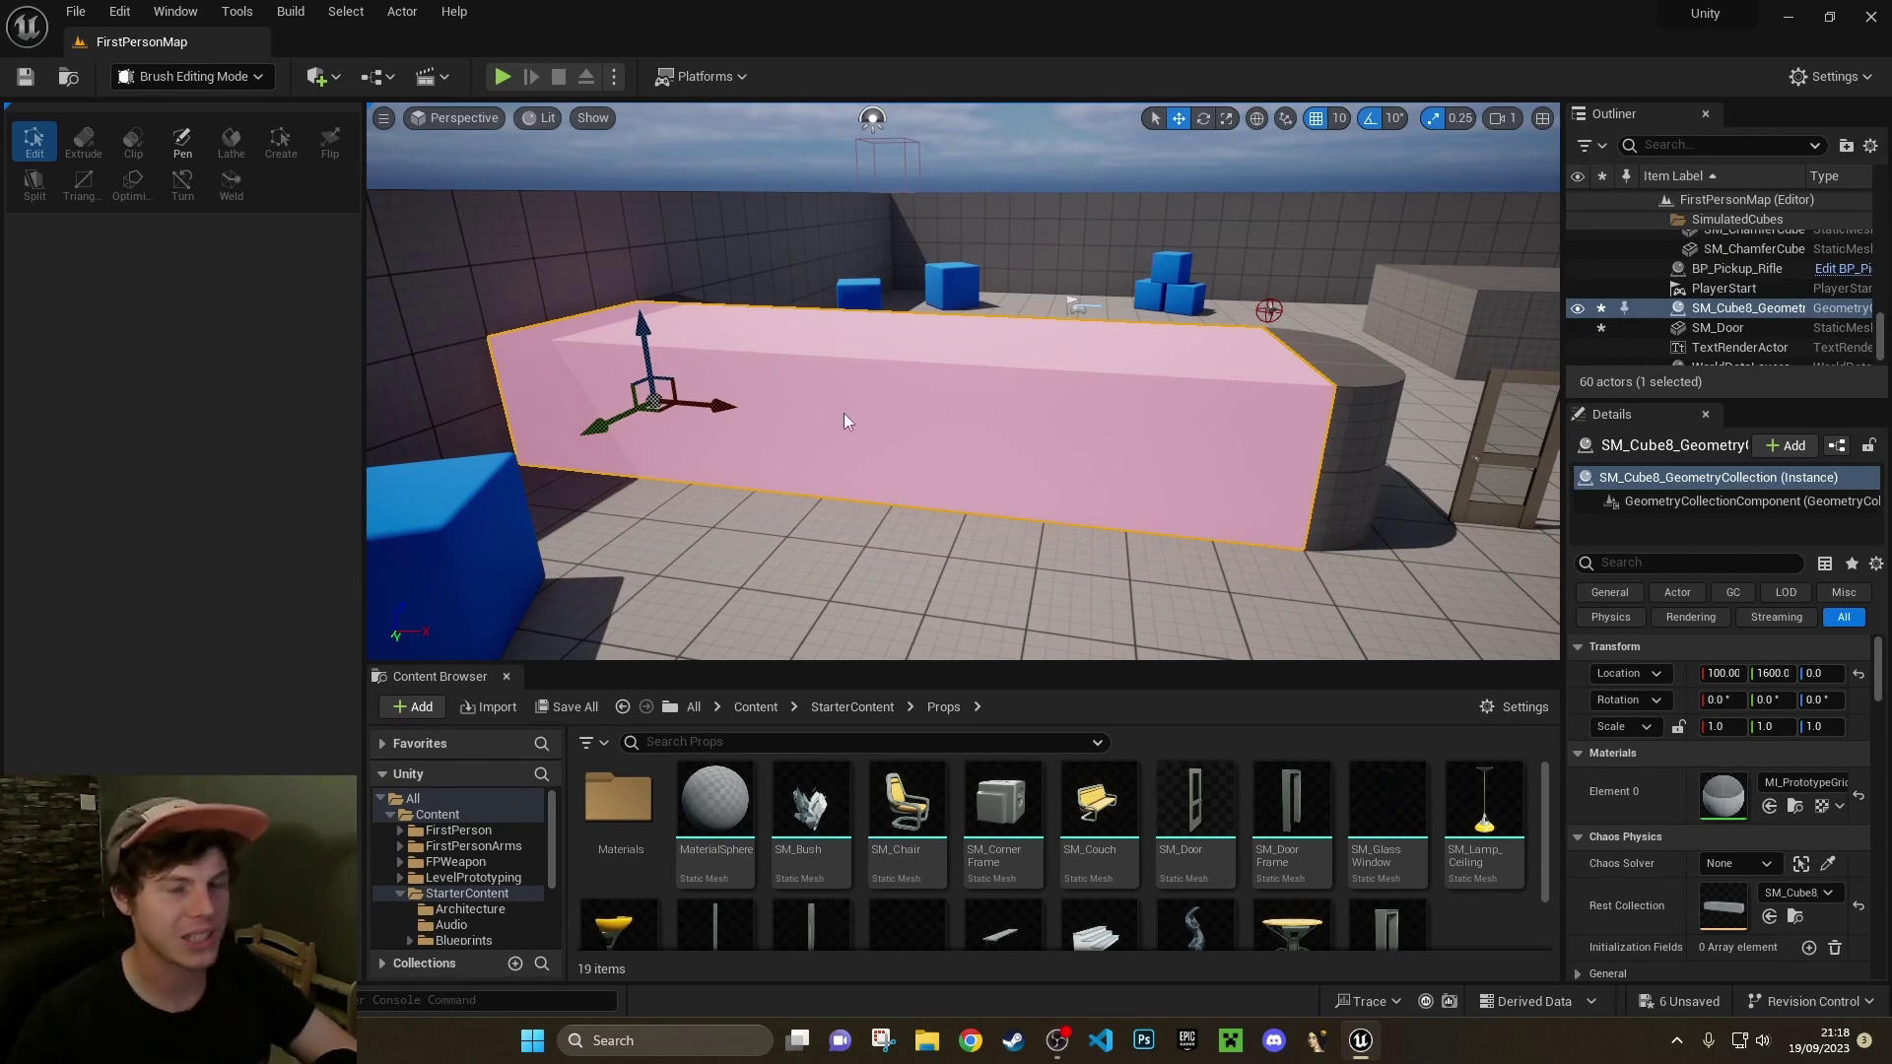
{"action": "key", "text": "Escape"}
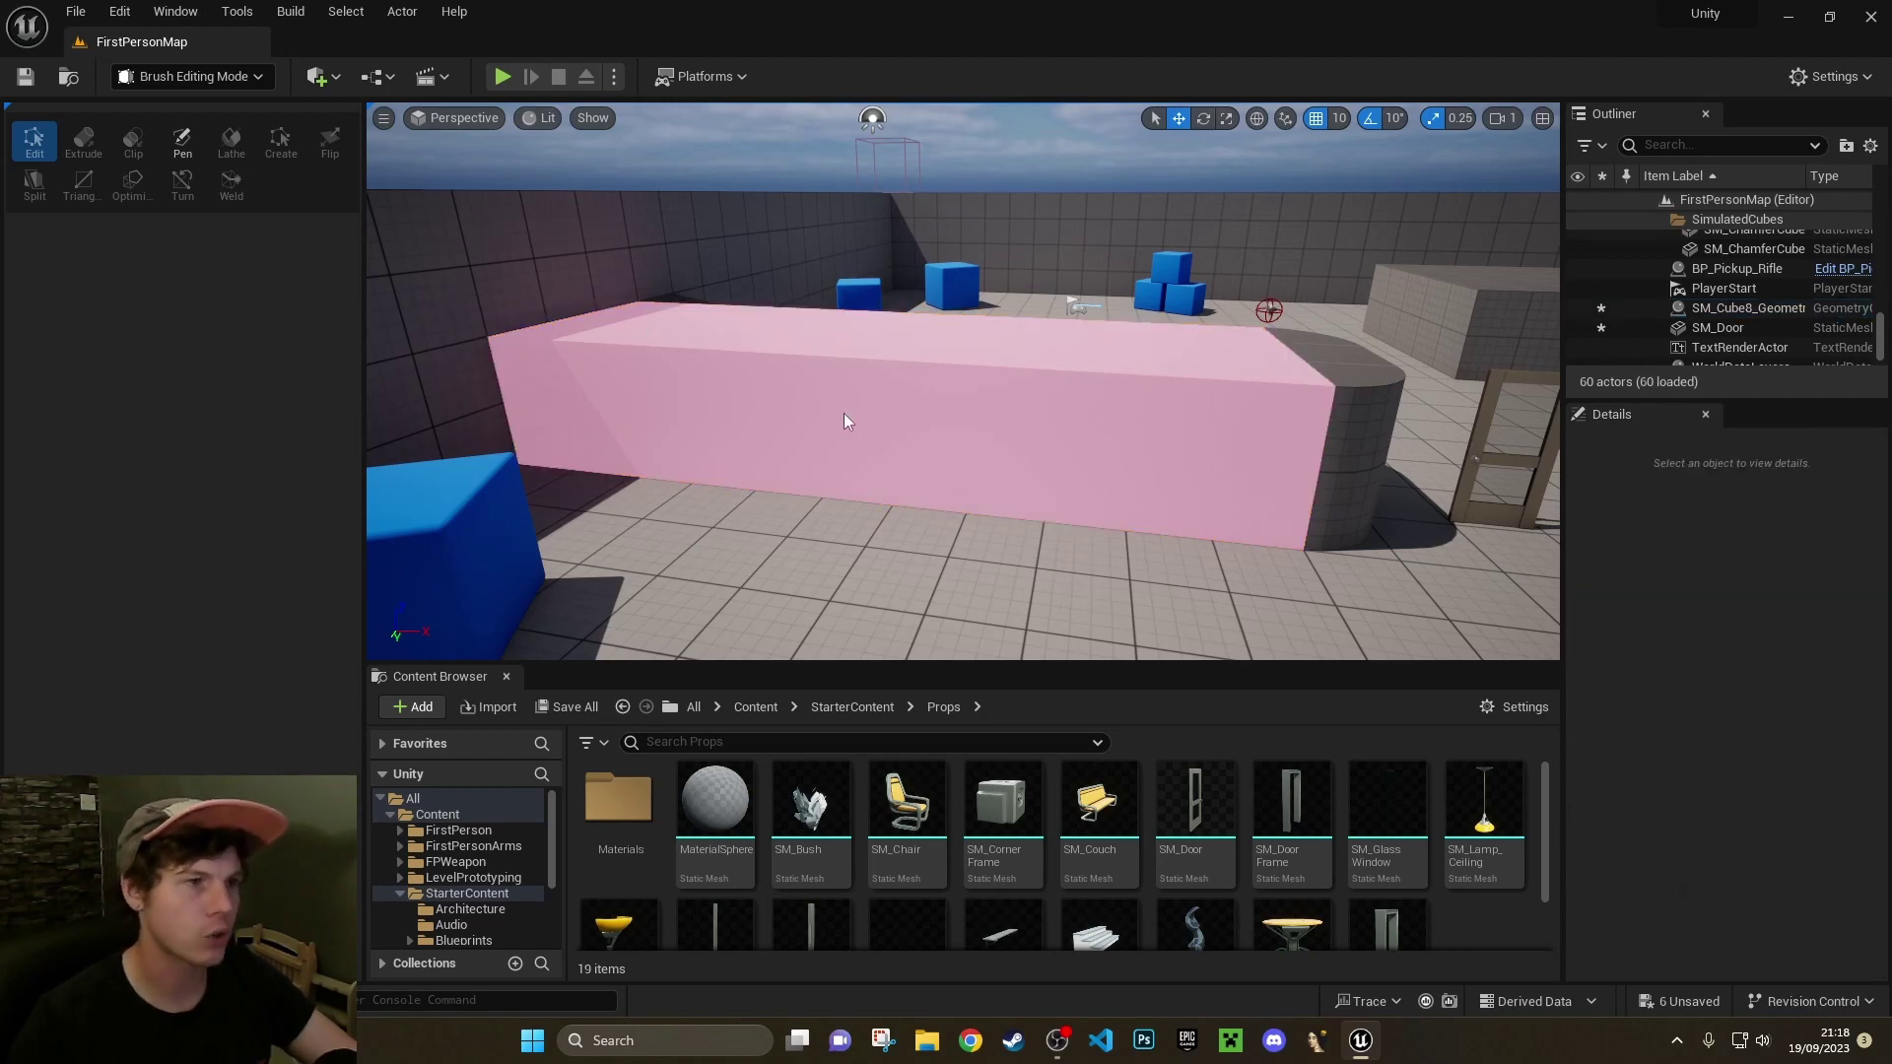
Select the quarter cylinder at the end of the pink block, switch to Animation mode, and return to Selection mode
{"action": "left_click", "coordinate": [1375, 386]}
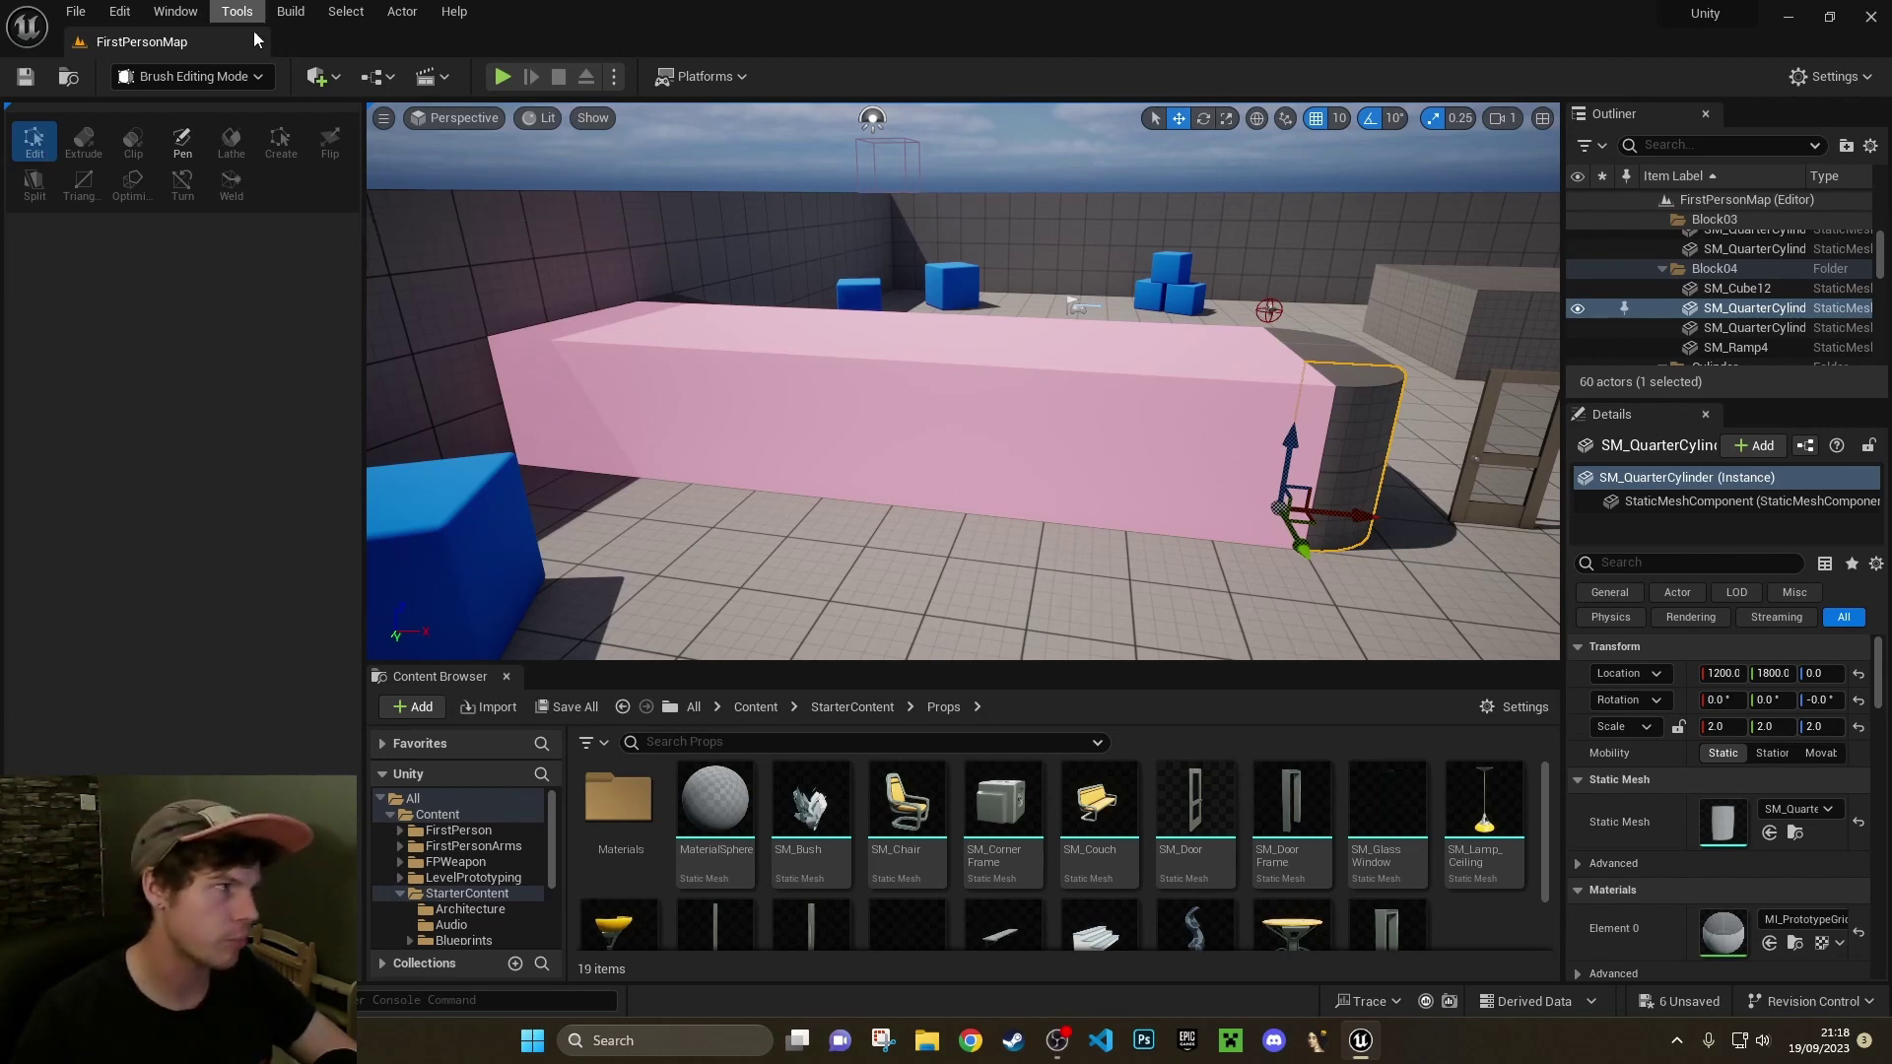
{"action": "left_click", "coordinate": [223, 76]}
{"action": "left_click", "coordinate": [222, 255]}
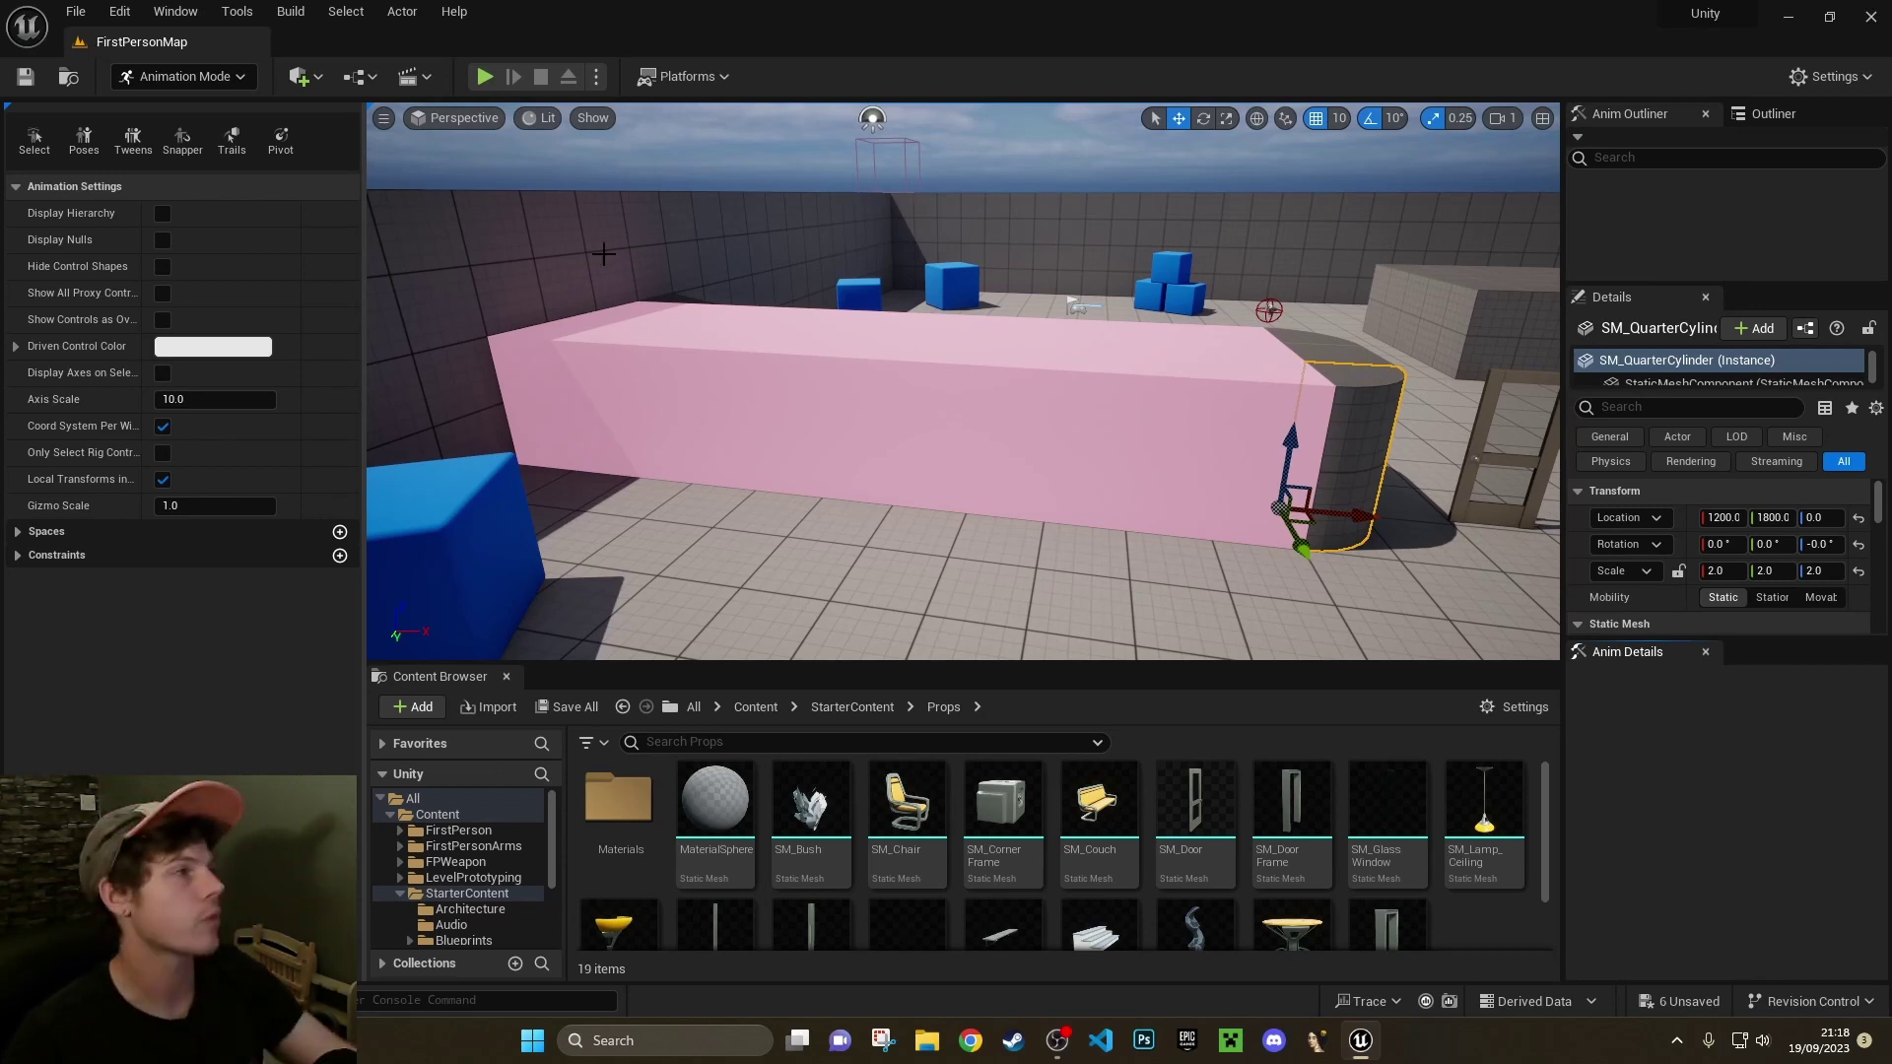
{"action": "left_click", "coordinate": [234, 83]}
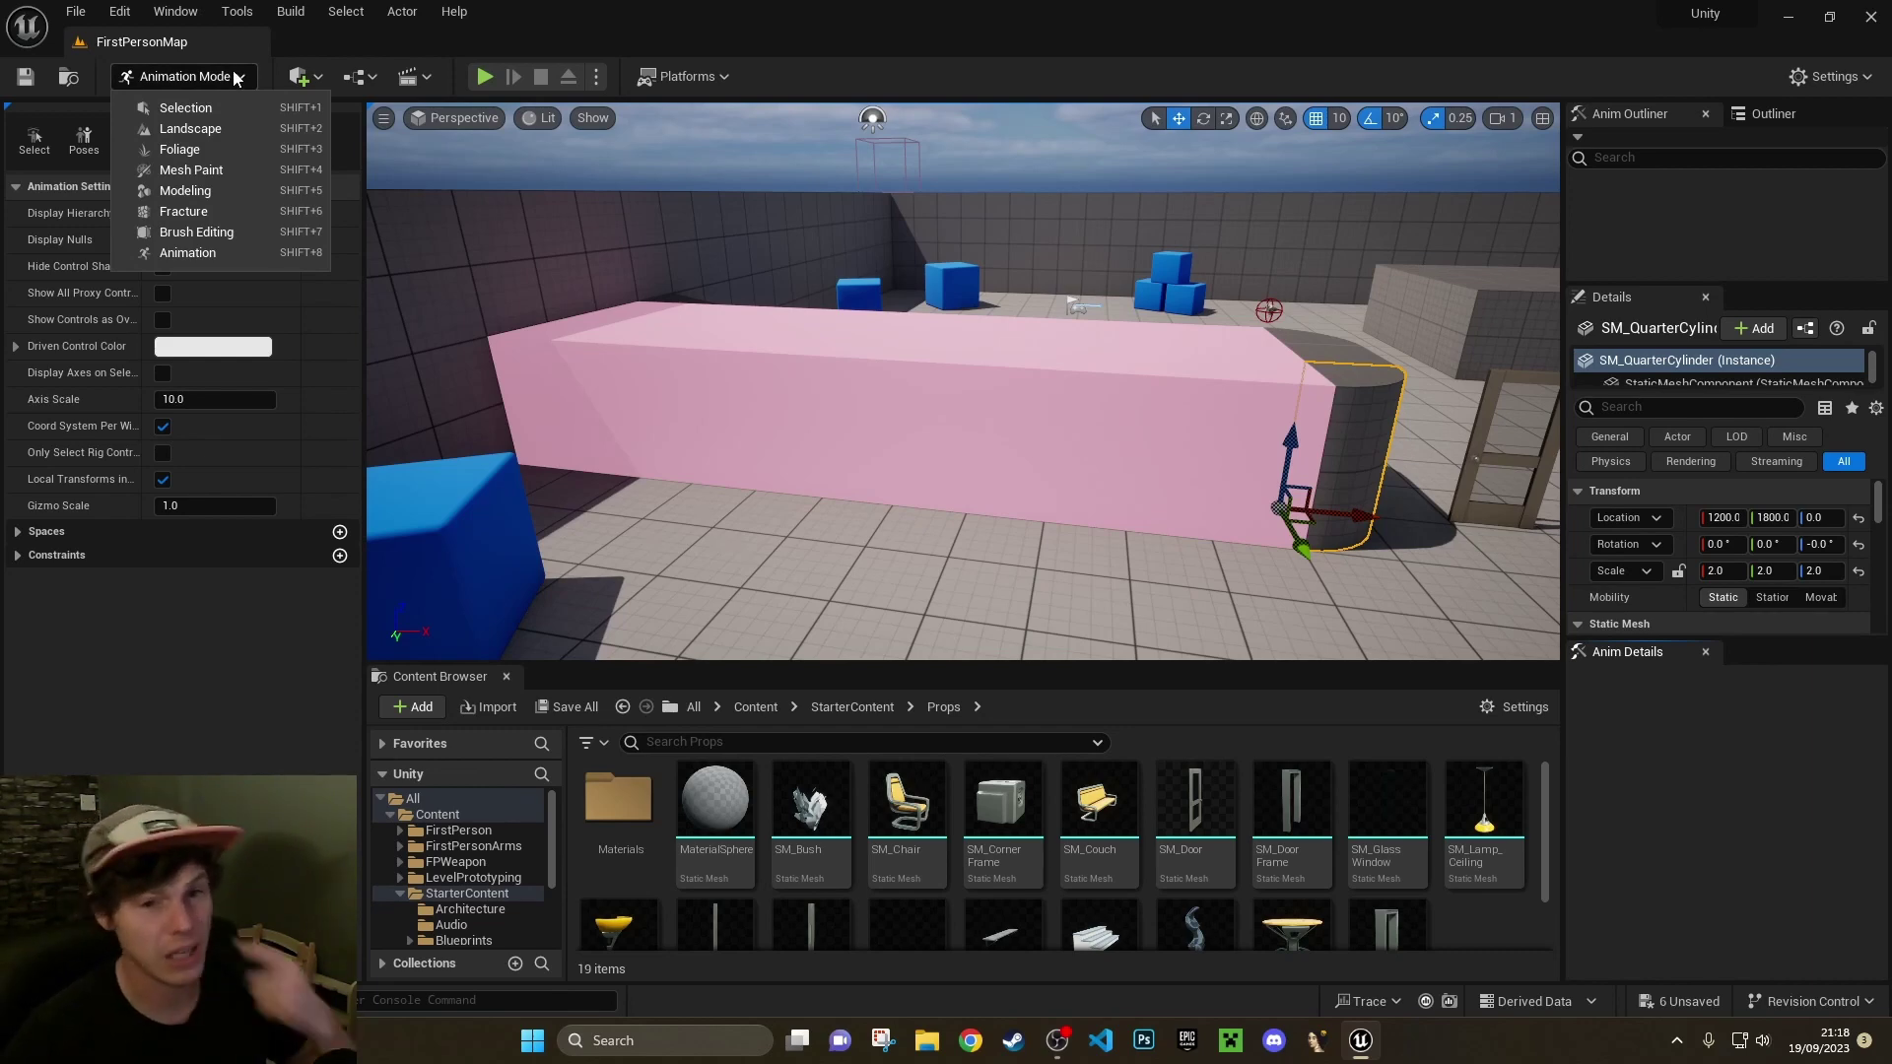
{"action": "left_click", "coordinate": [186, 108]}
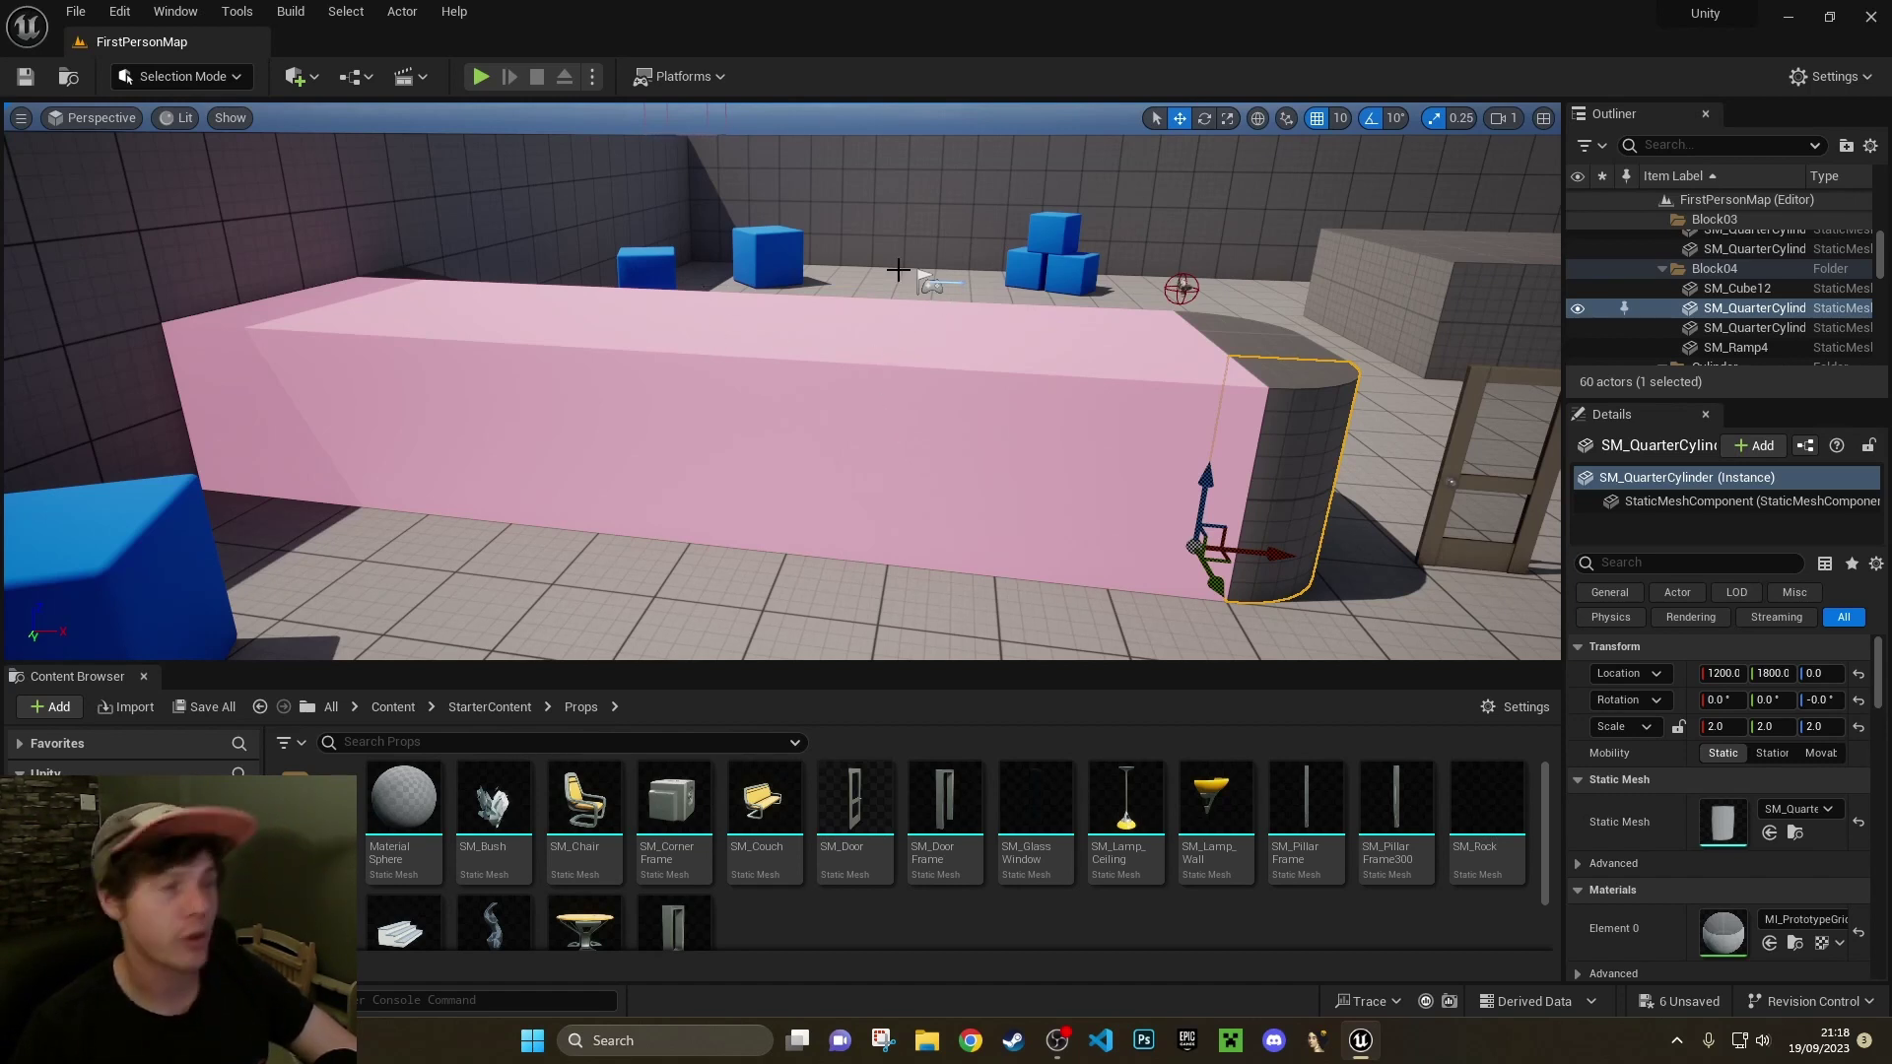
Examine the categories of placeable actors, including Lights, Cinematic and the full All Classes list
{"action": "left_click", "coordinate": [316, 80]}
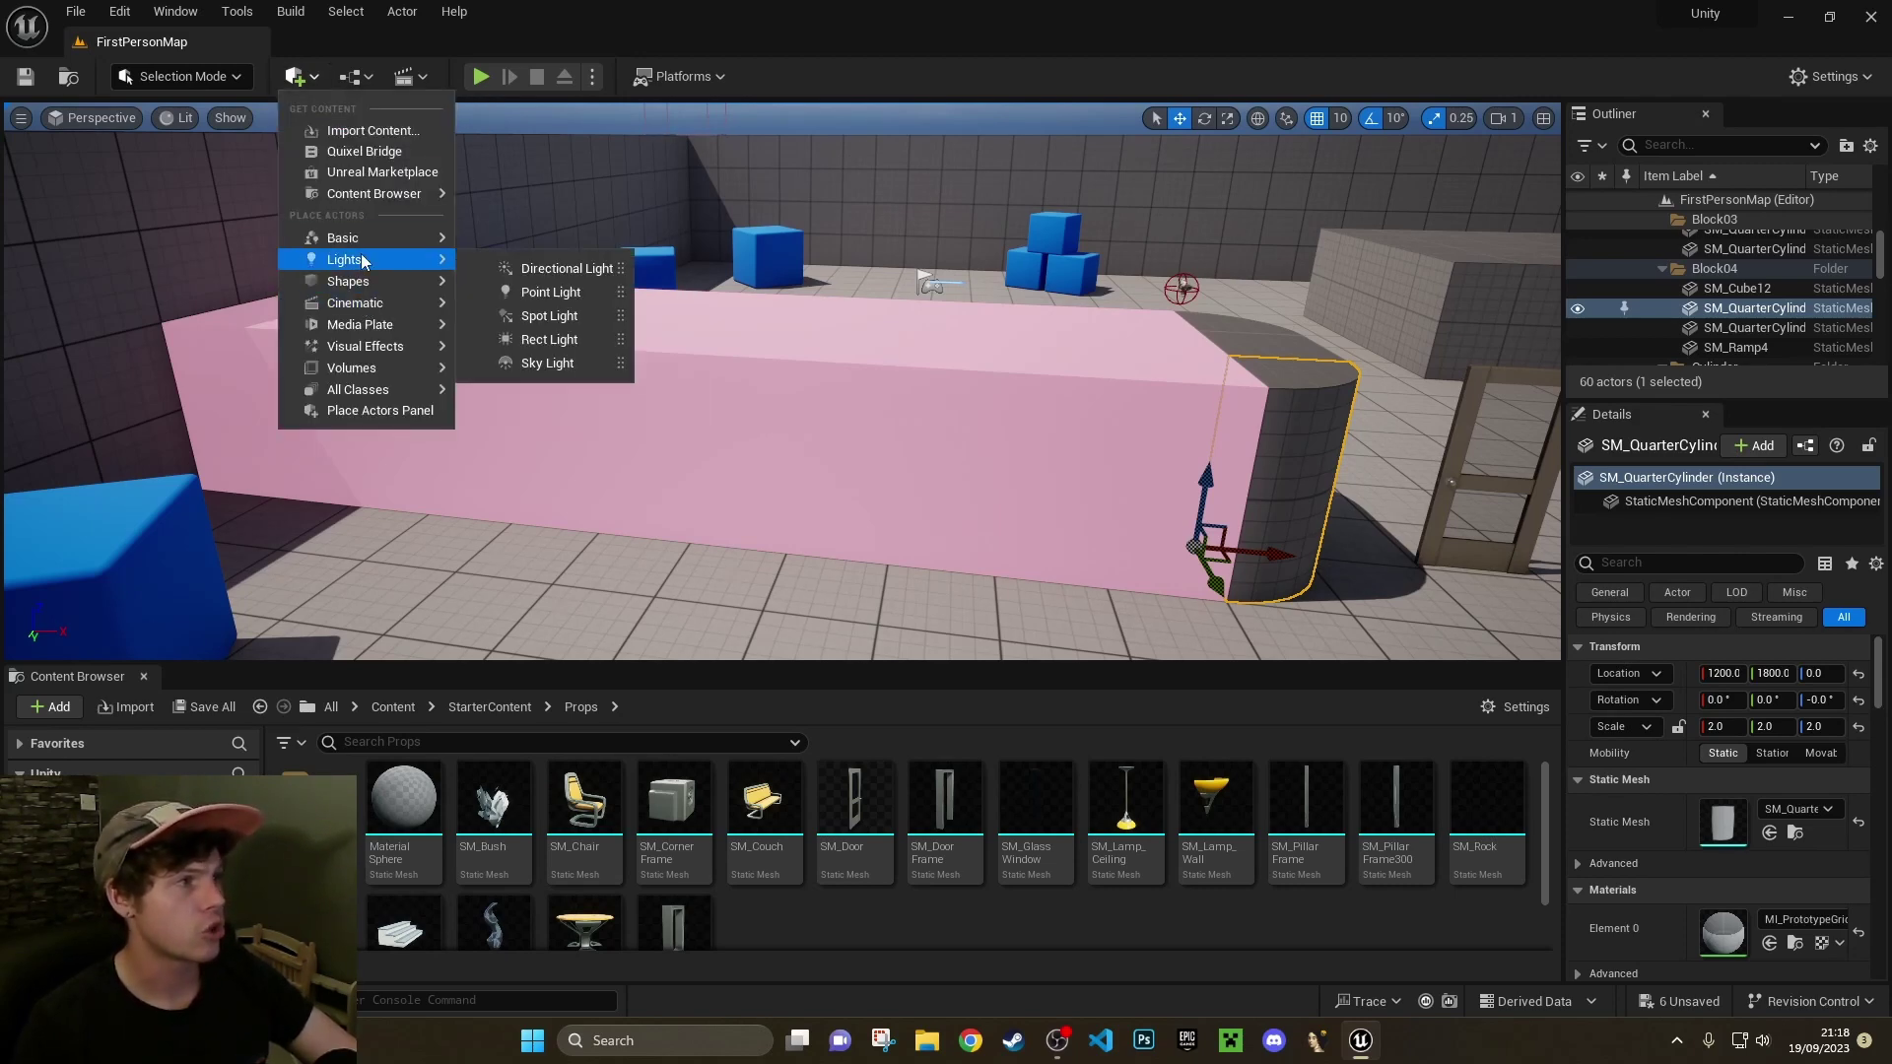
{"action": "mouse_move", "coordinate": [384, 311]}
{"action": "mouse_move", "coordinate": [386, 389]}
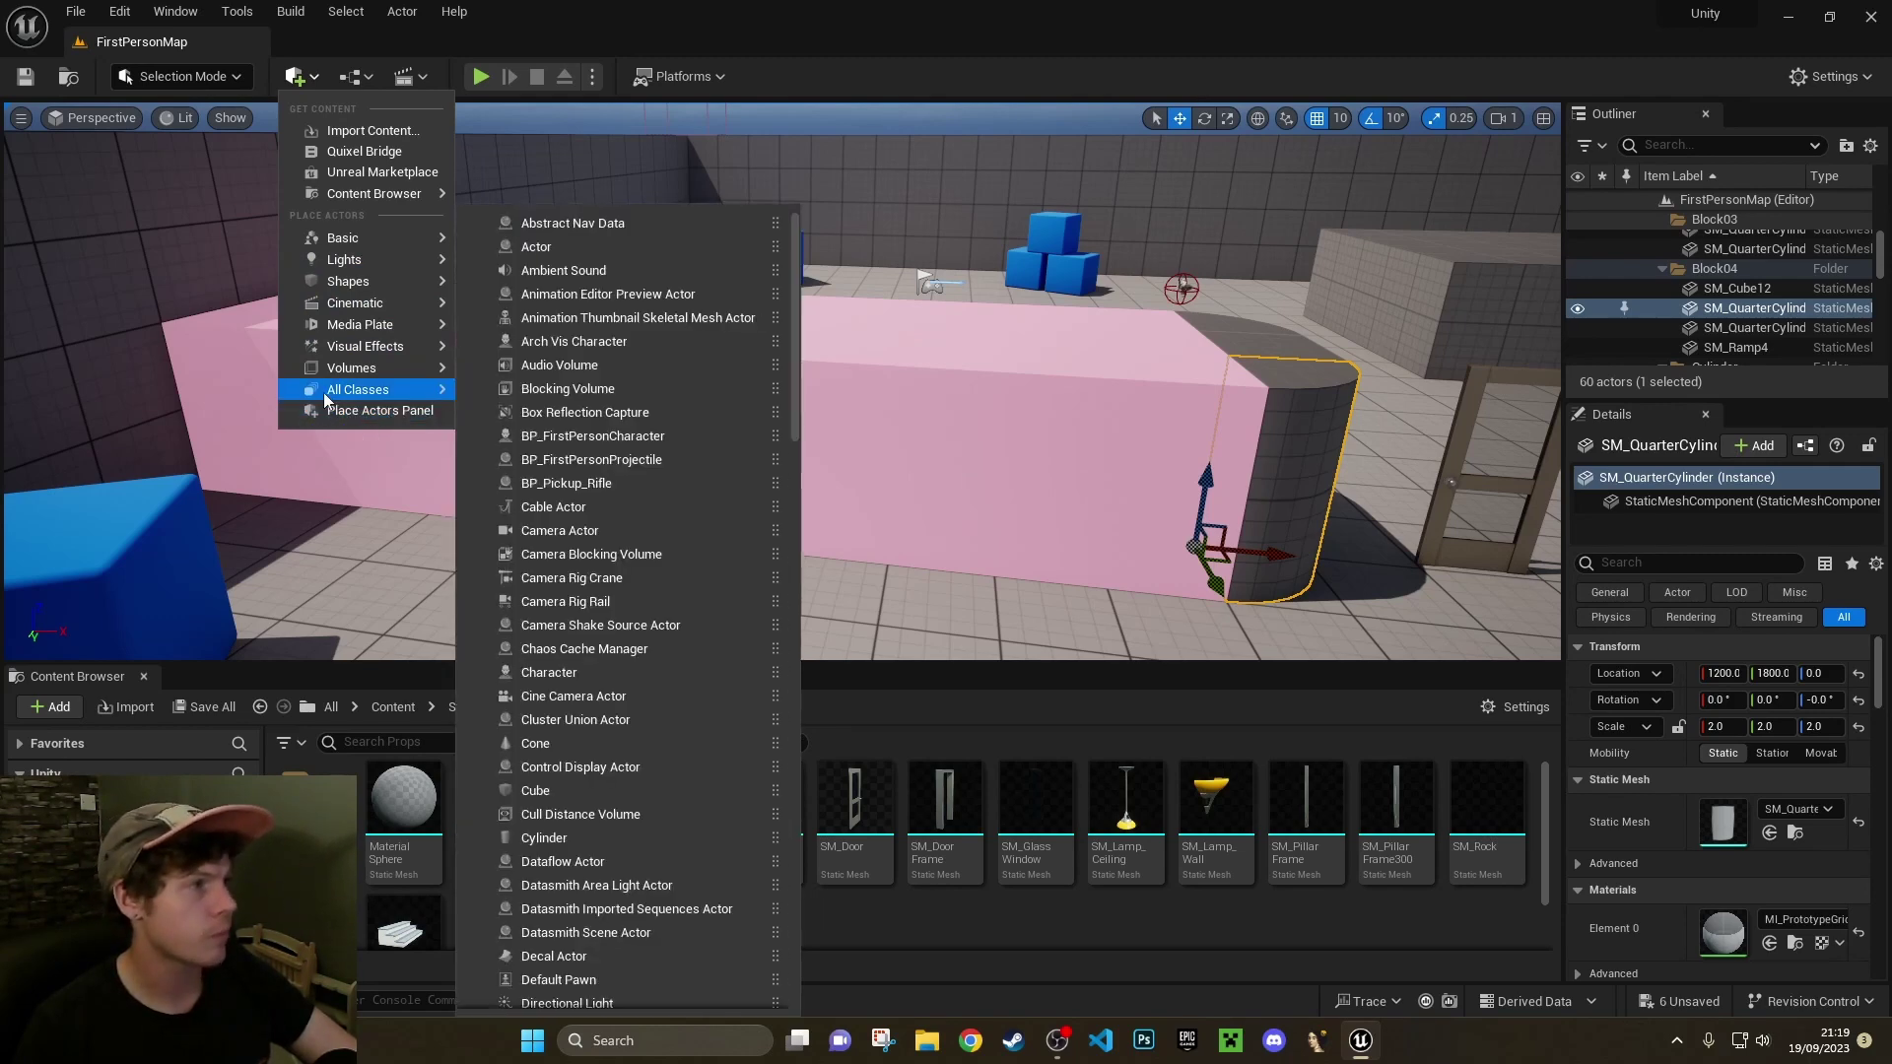
{"action": "mouse_move", "coordinate": [347, 286]}
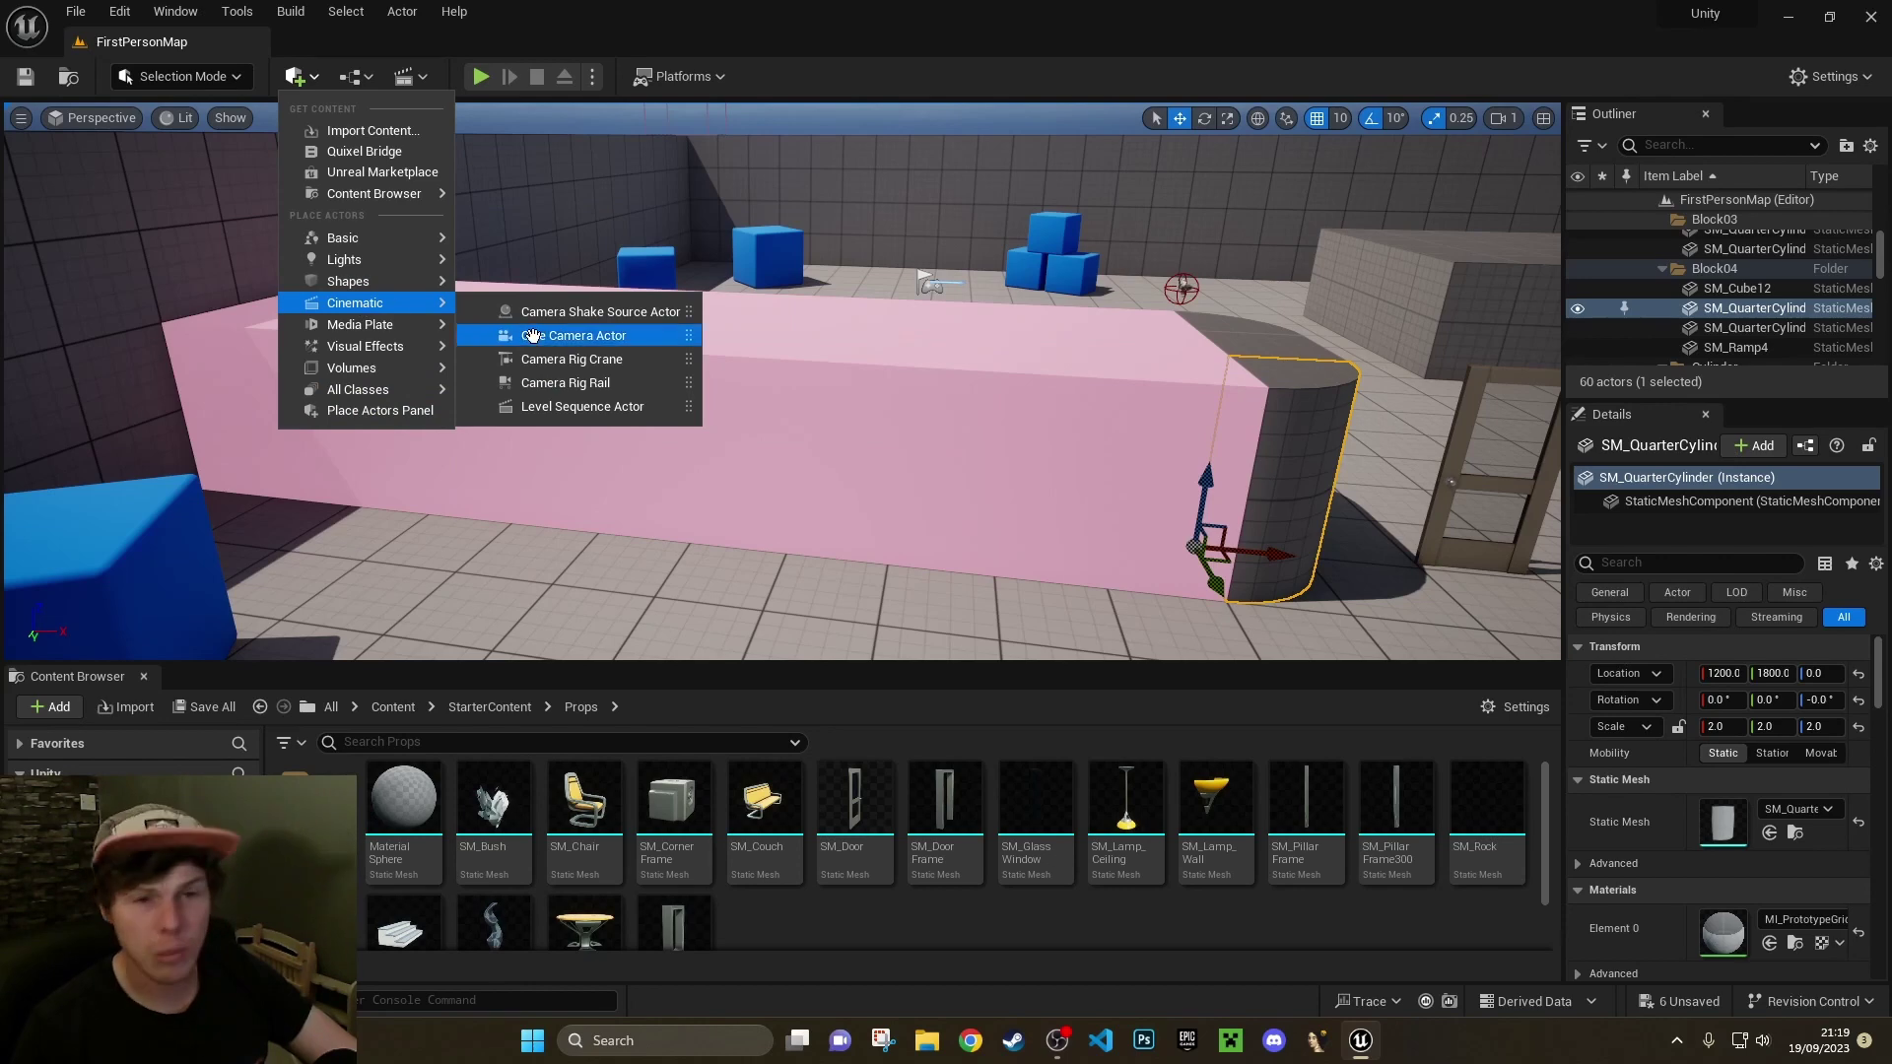
{"action": "mouse_move", "coordinate": [392, 355]}
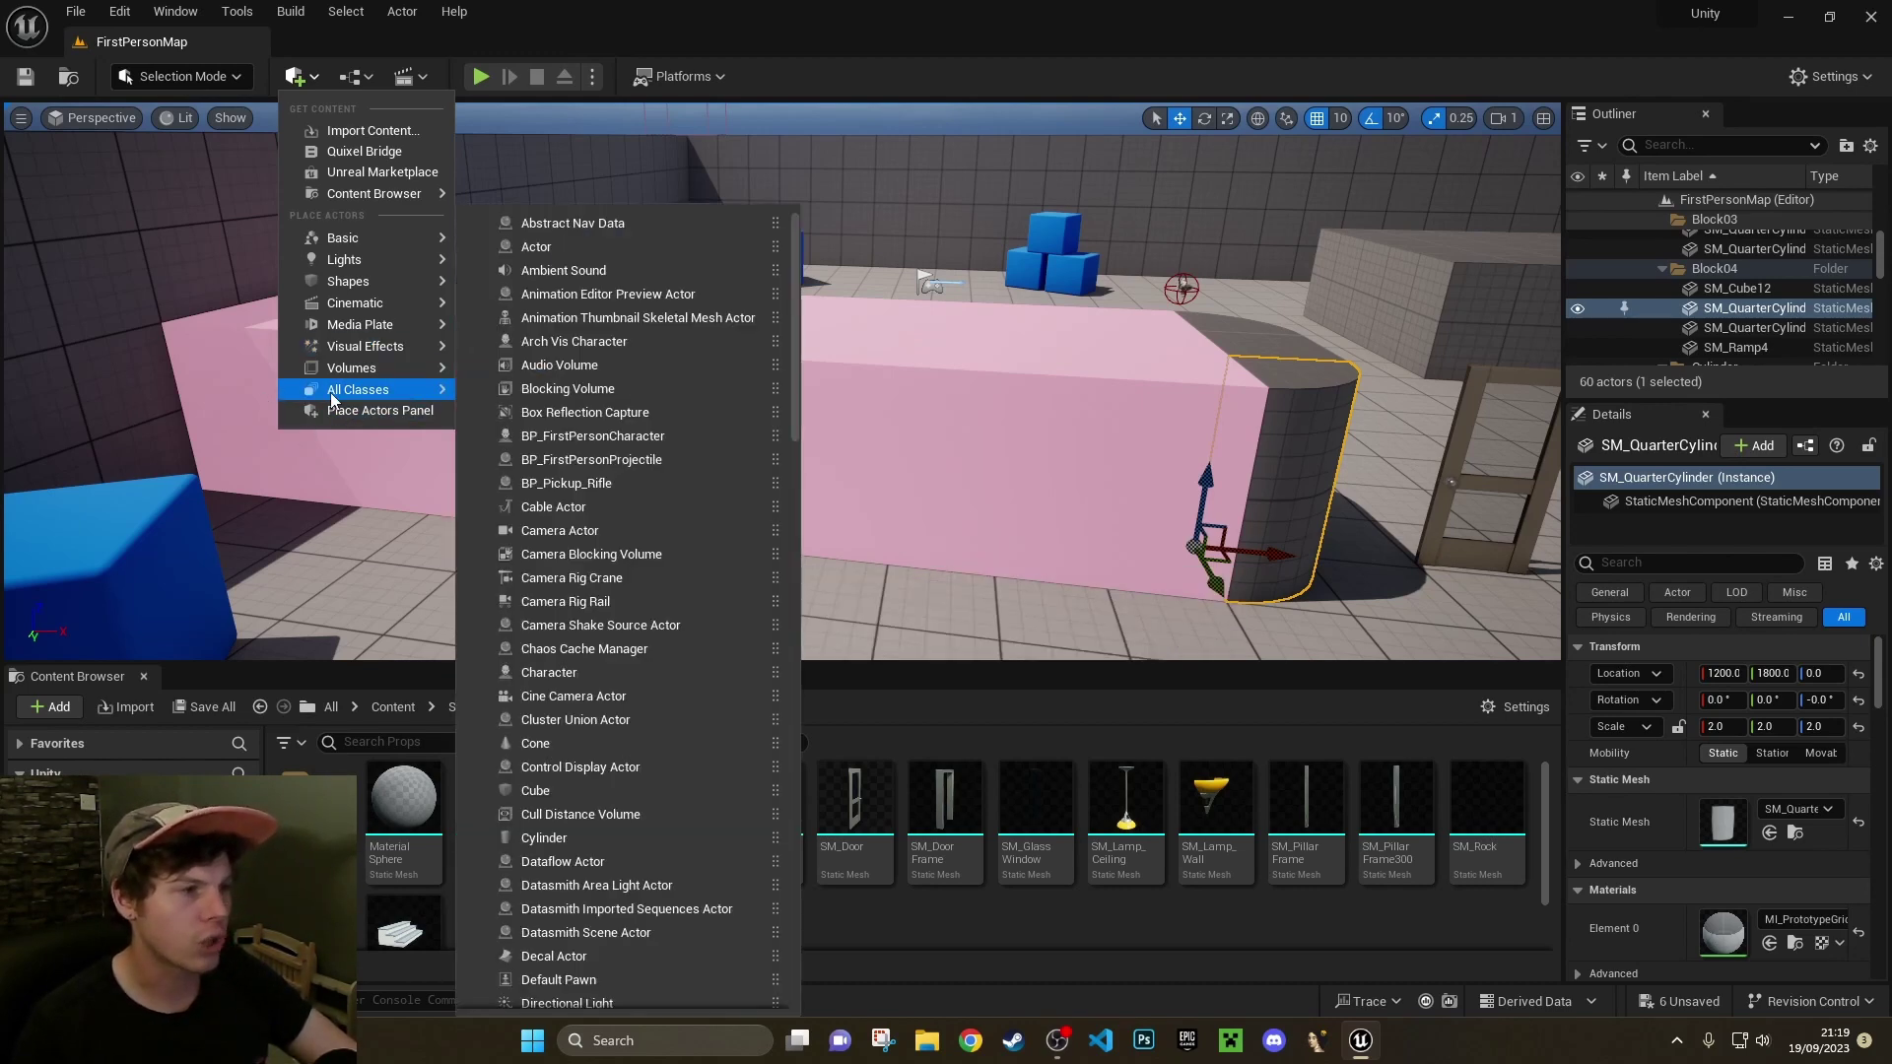
{"action": "scroll", "coordinate": [552, 507], "scroll_direction": "down", "scroll_amount": 20}
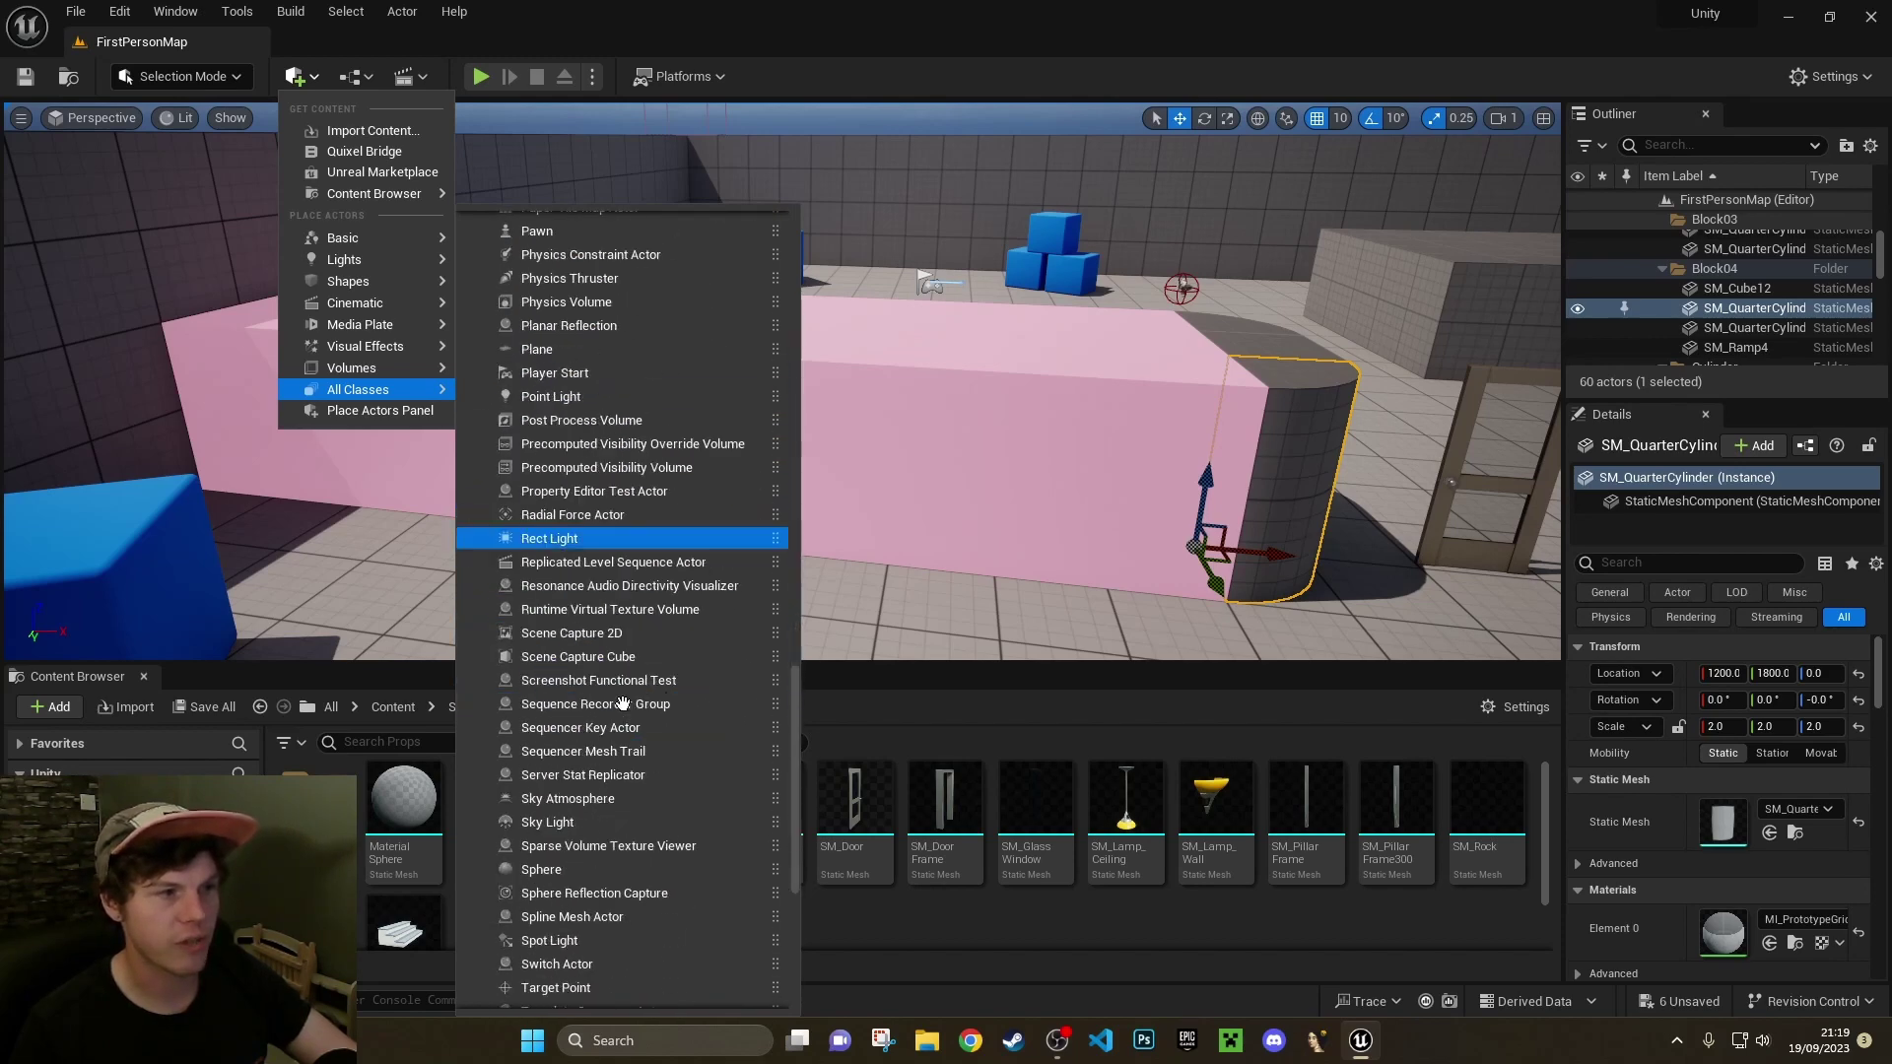
{"action": "scroll", "coordinate": [621, 703], "scroll_direction": "down", "scroll_amount": 5}
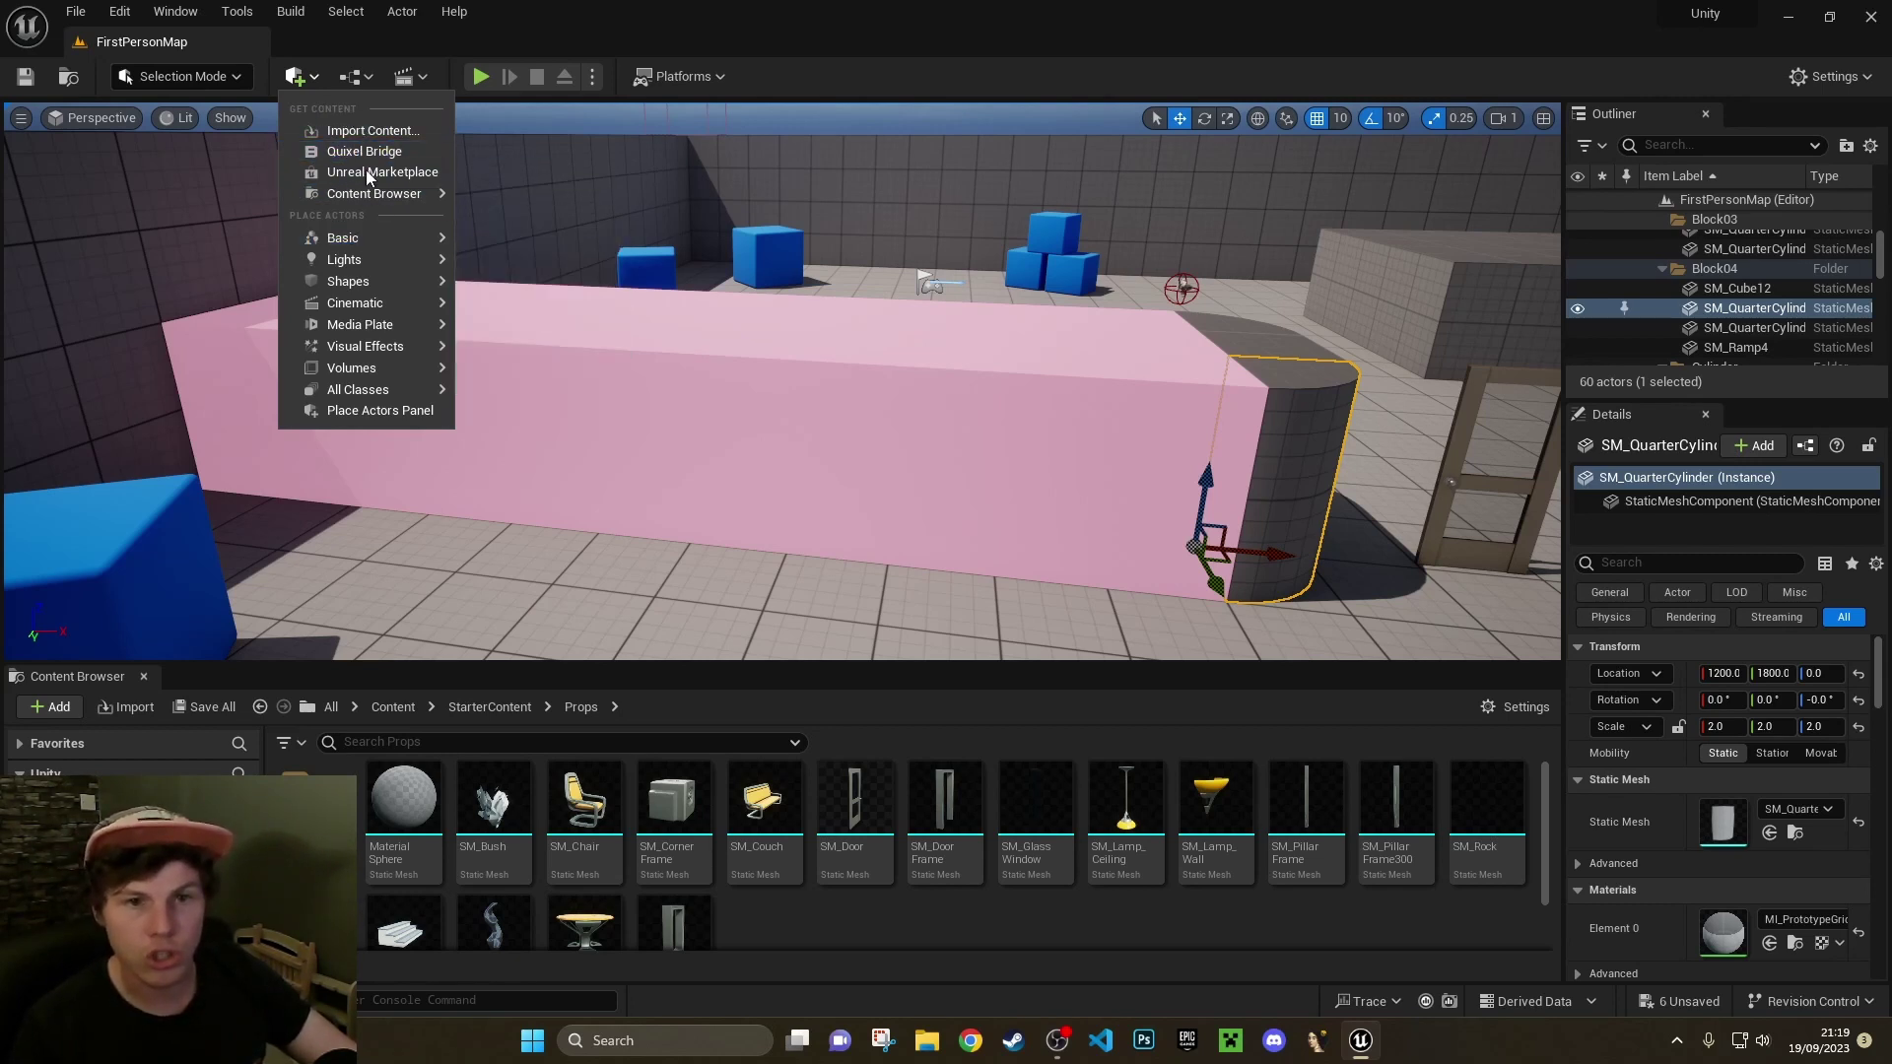
Search the placeable actors for "cone", place the Cone shape in the level near the pink block, and delete it
{"action": "type", "text": "cone"}
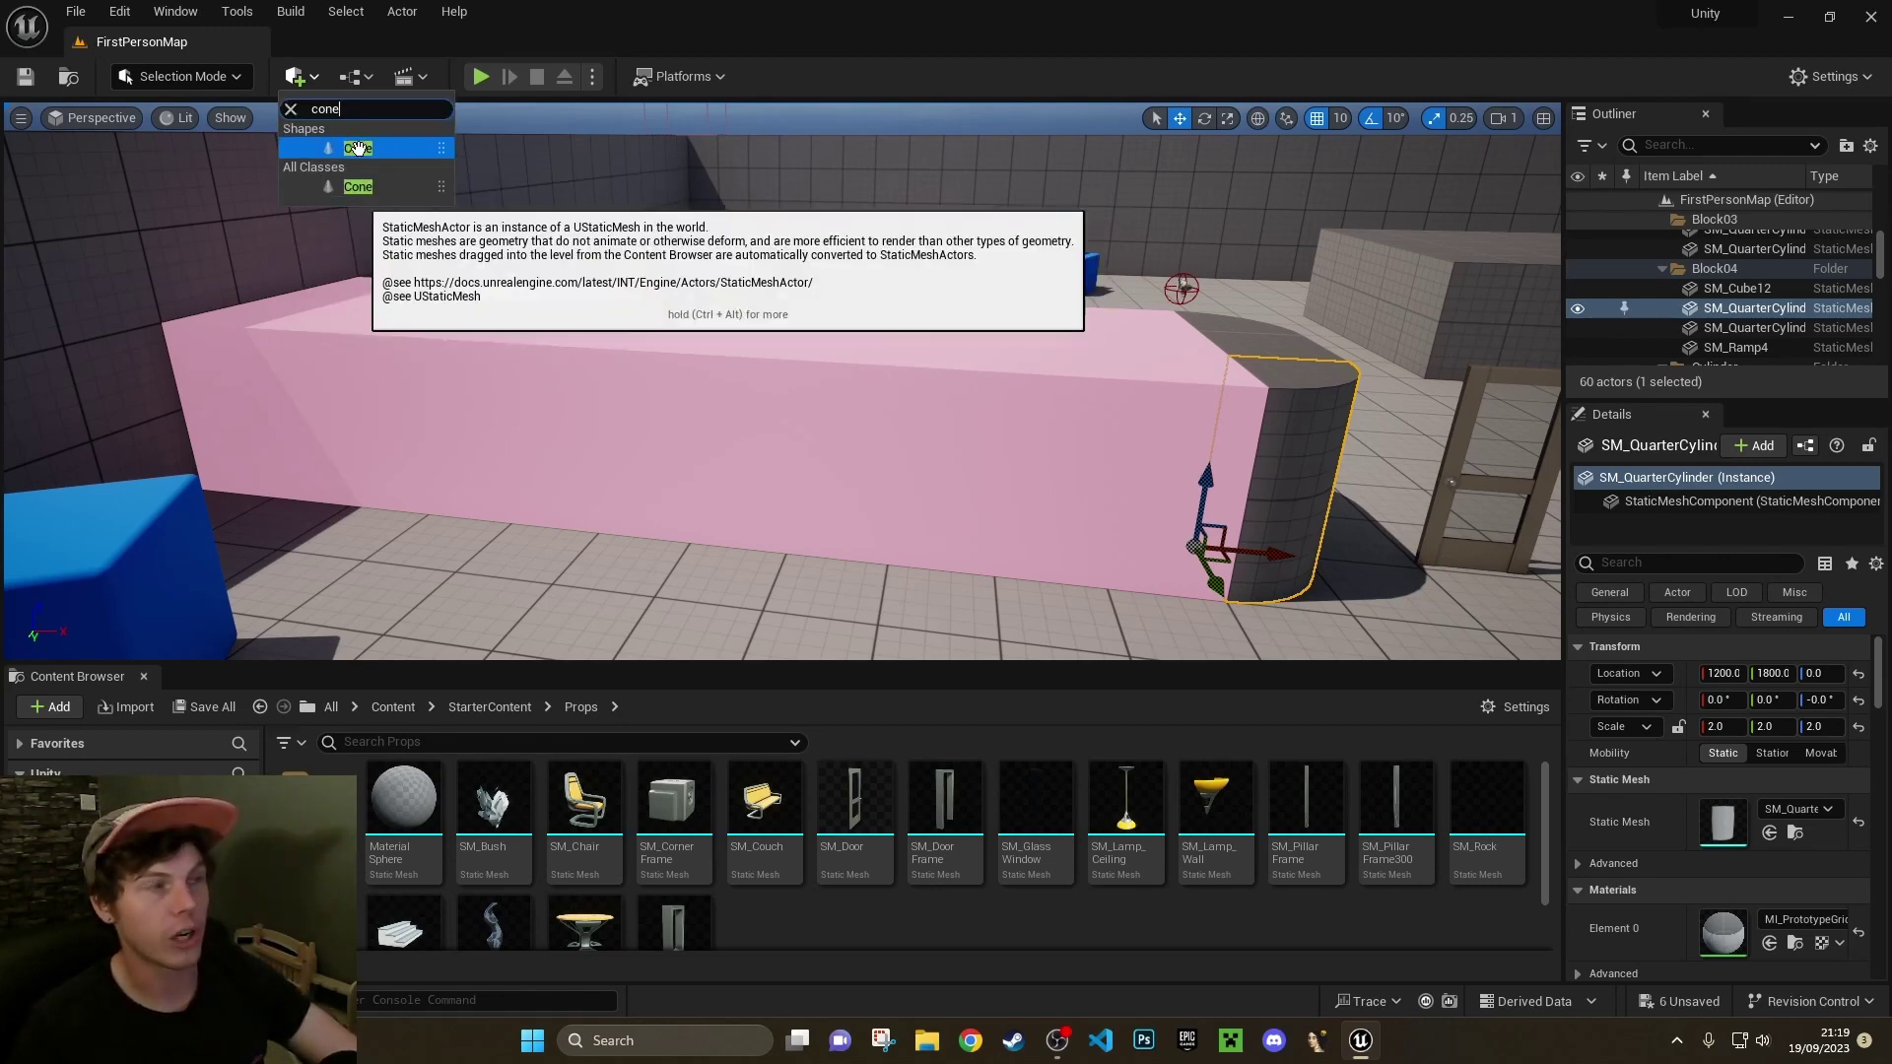
{"action": "left_click_drag", "start_coordinate": [358, 148], "coordinate": [692, 412]}
{"action": "key", "text": "Delete"}
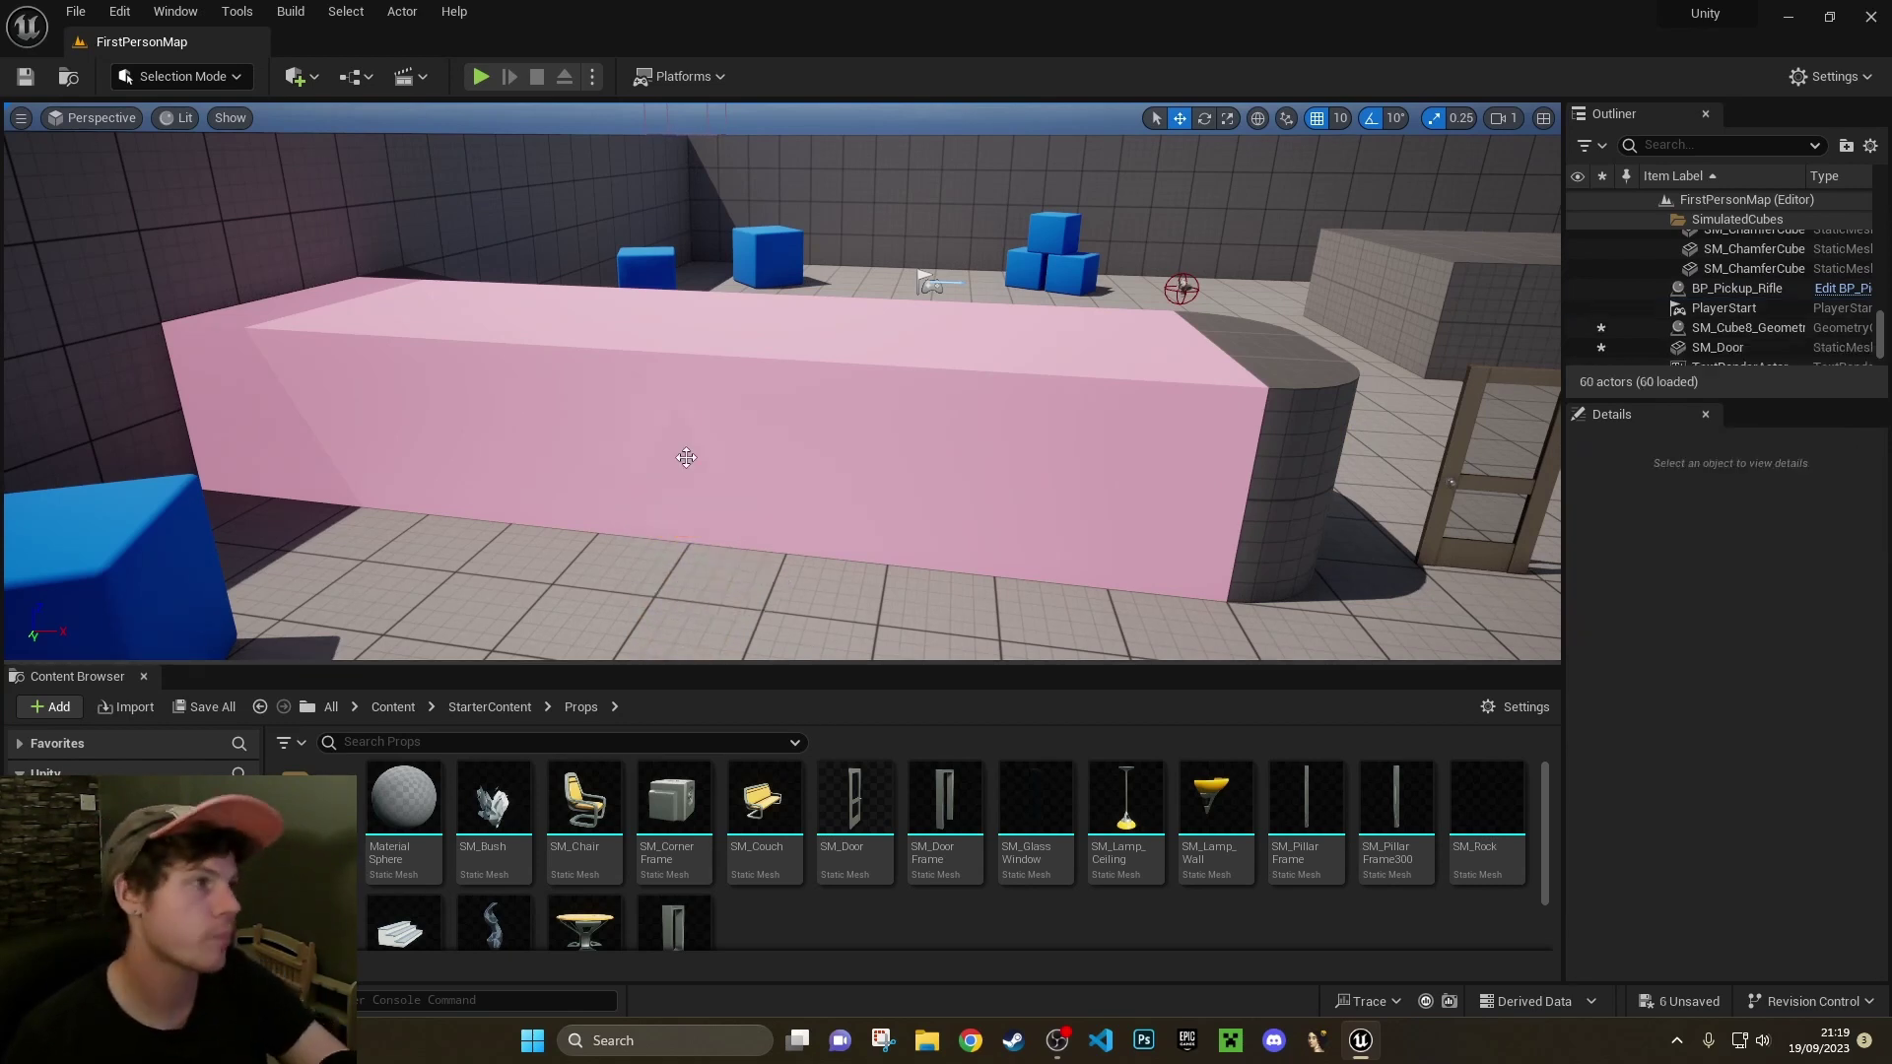
Check the recently placed actors and examine the Blueprint options, including the project game mode's Pawn and HUD classes
{"action": "left_click", "coordinate": [301, 77]}
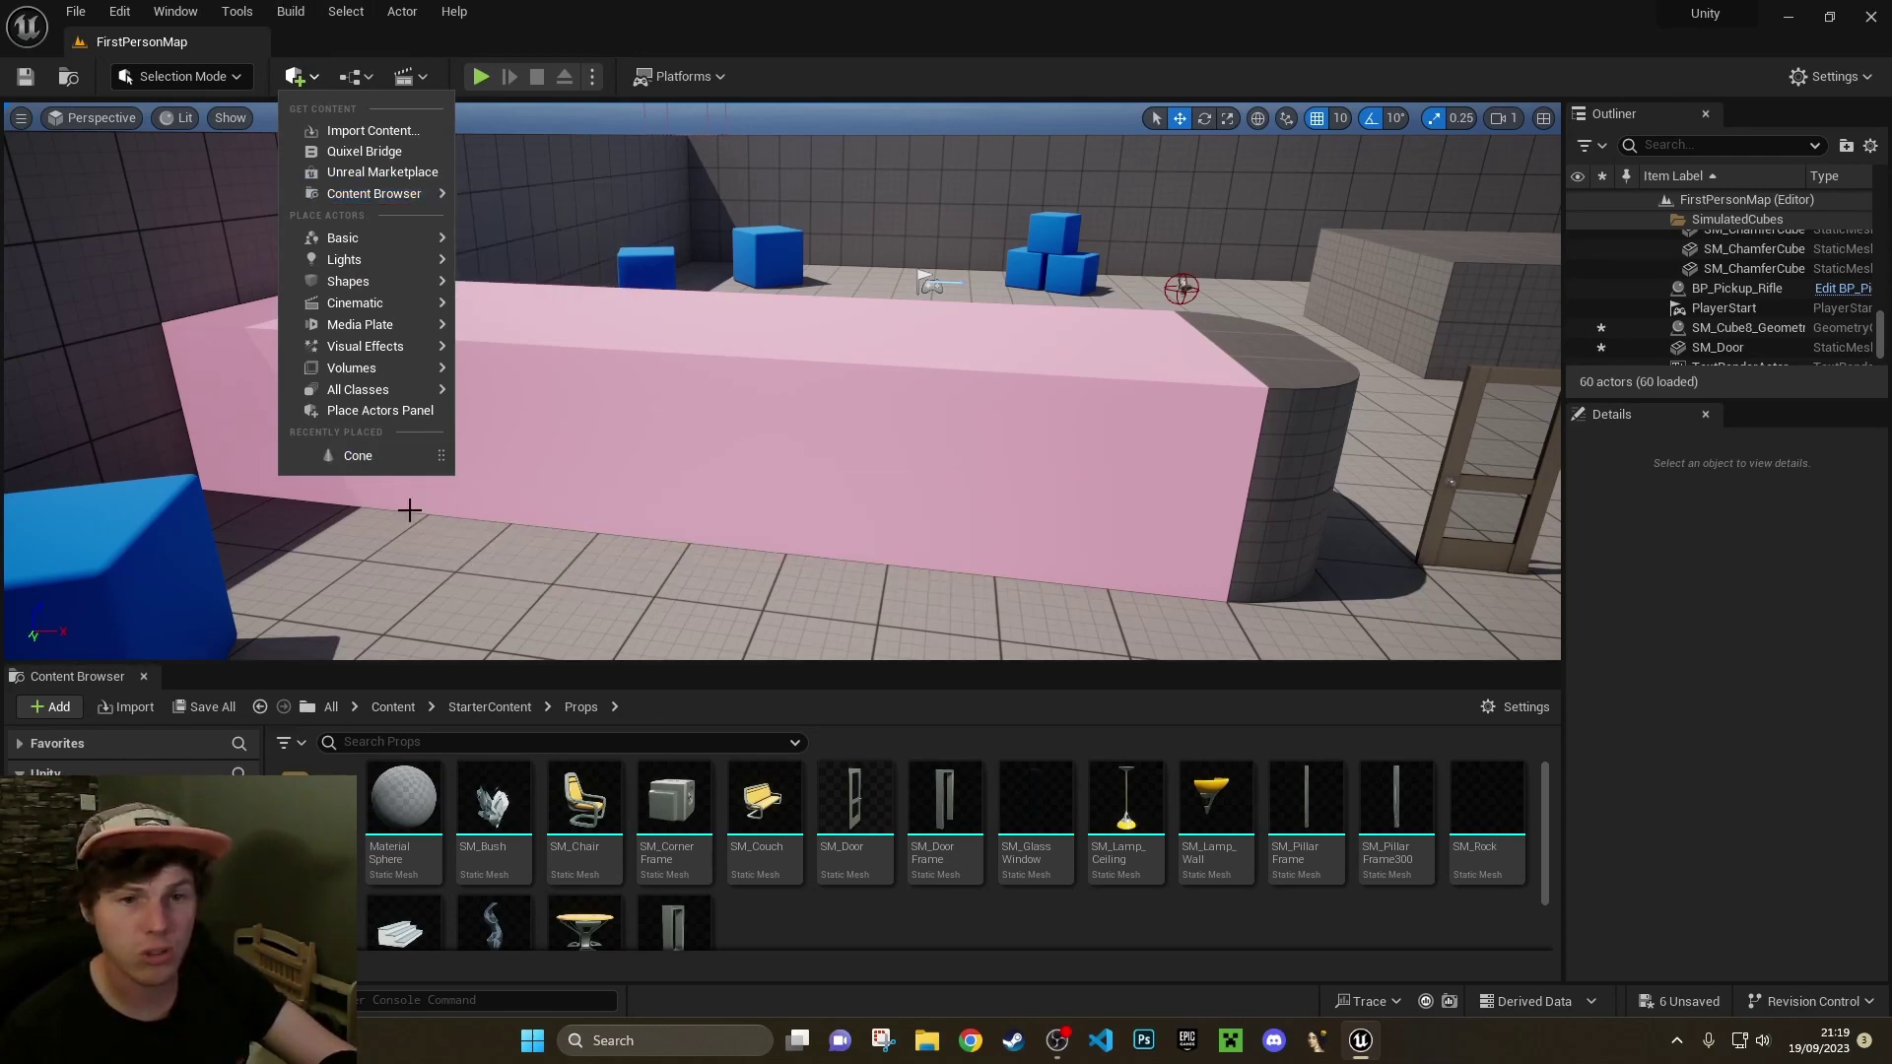
{"action": "left_click", "coordinate": [356, 77]}
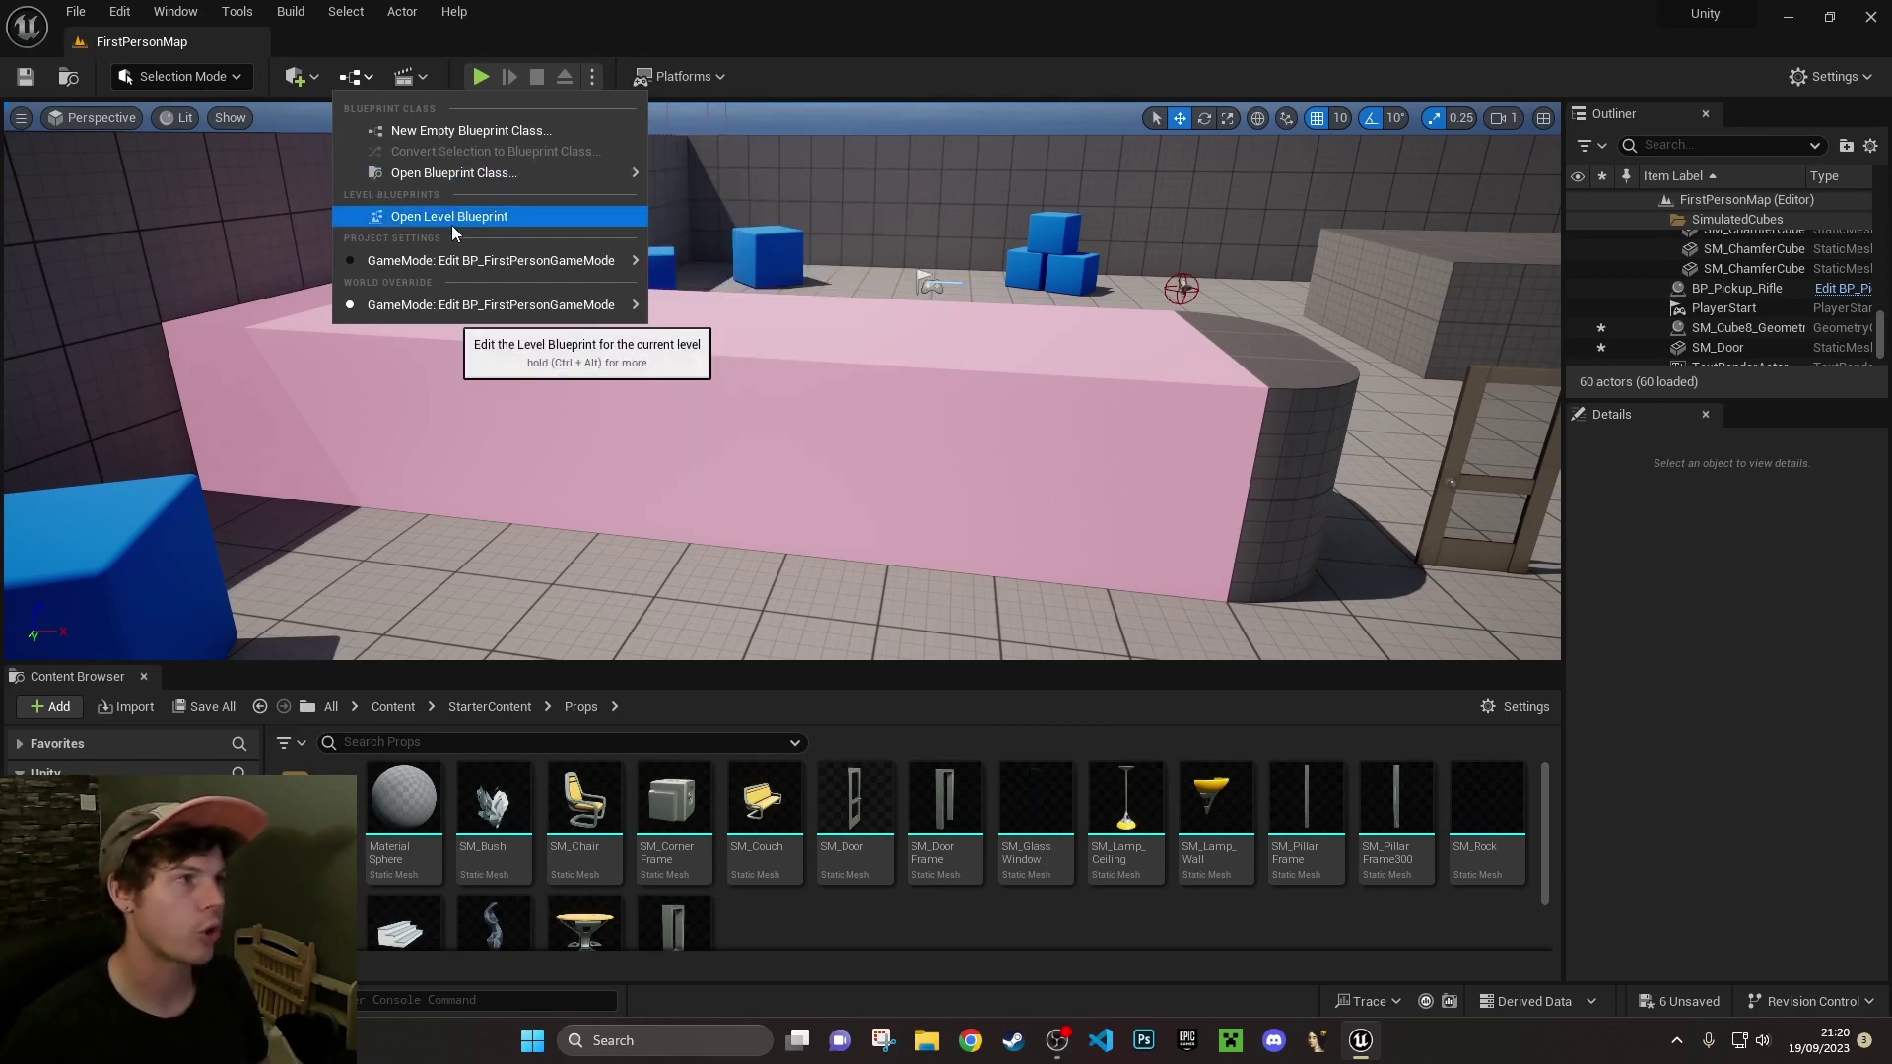
{"action": "mouse_move", "coordinate": [481, 266]}
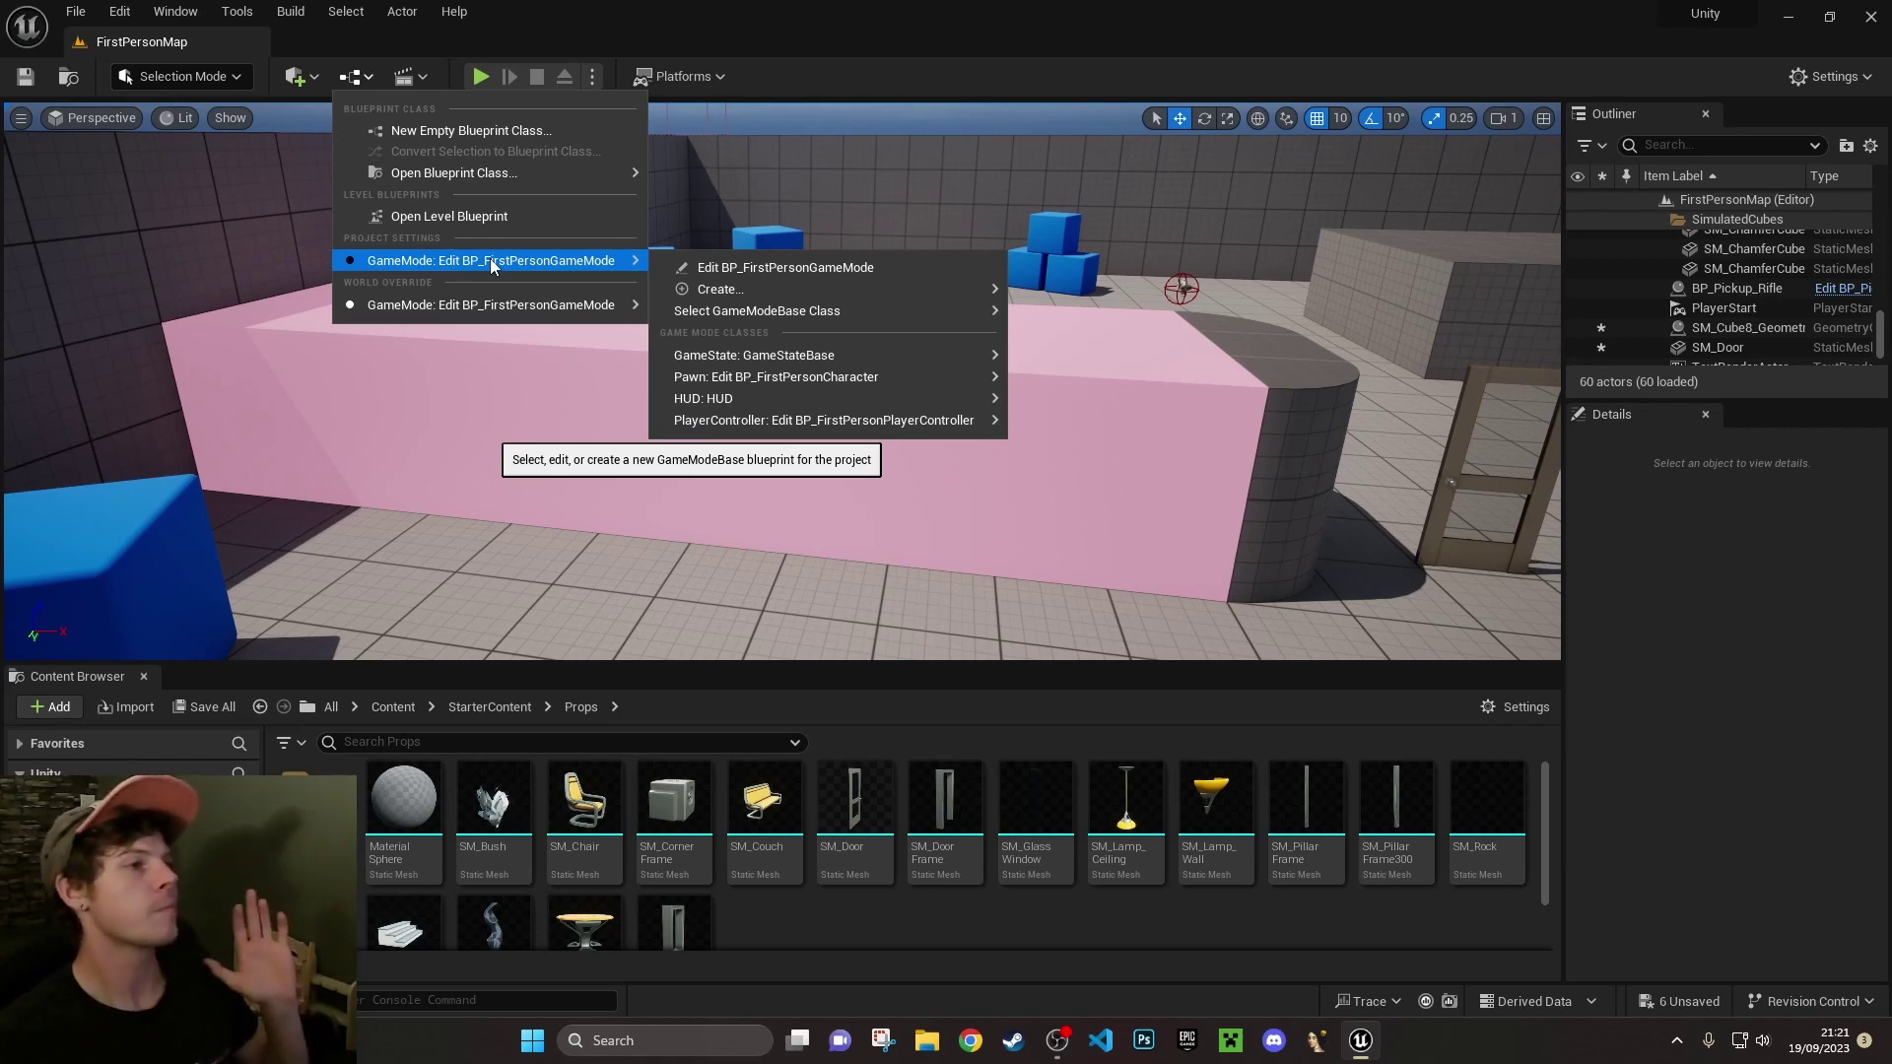
{"action": "mouse_move", "coordinate": [775, 385]}
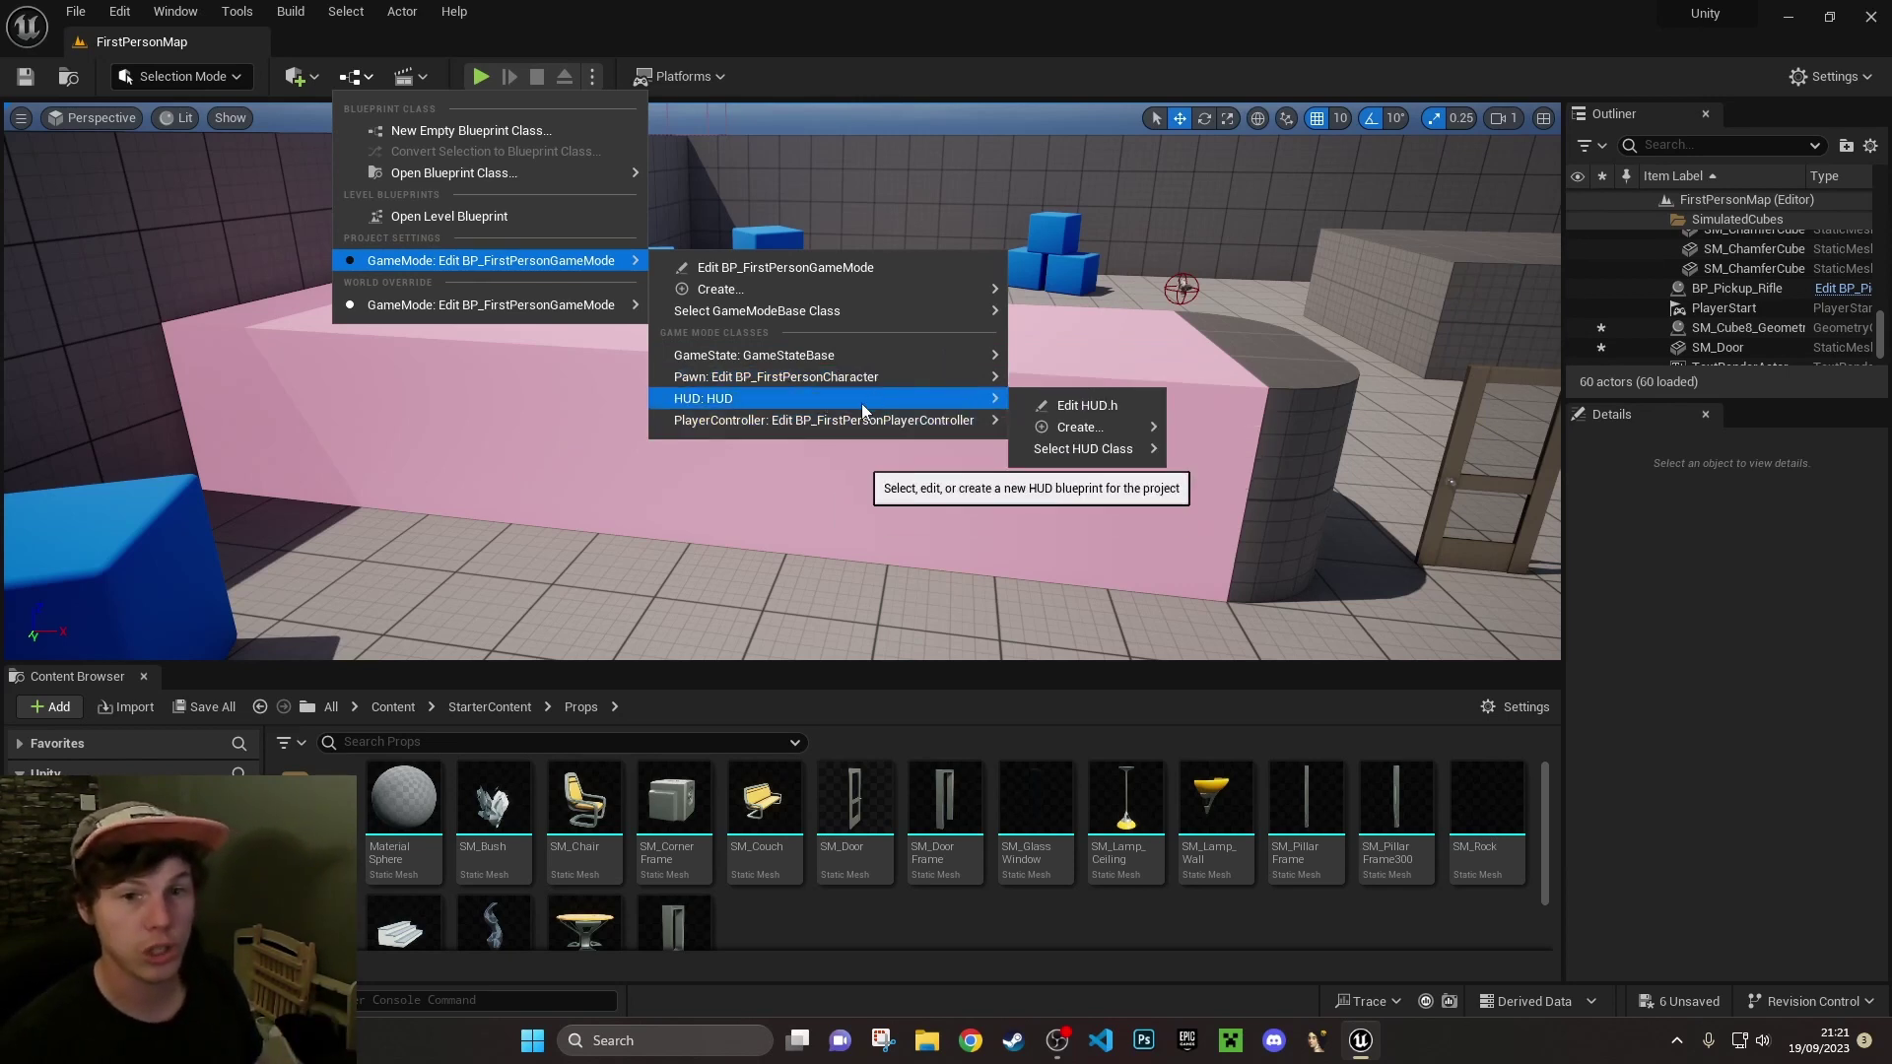
Play the level in the active viewport and stop the play session
{"action": "left_click", "coordinate": [477, 65]}
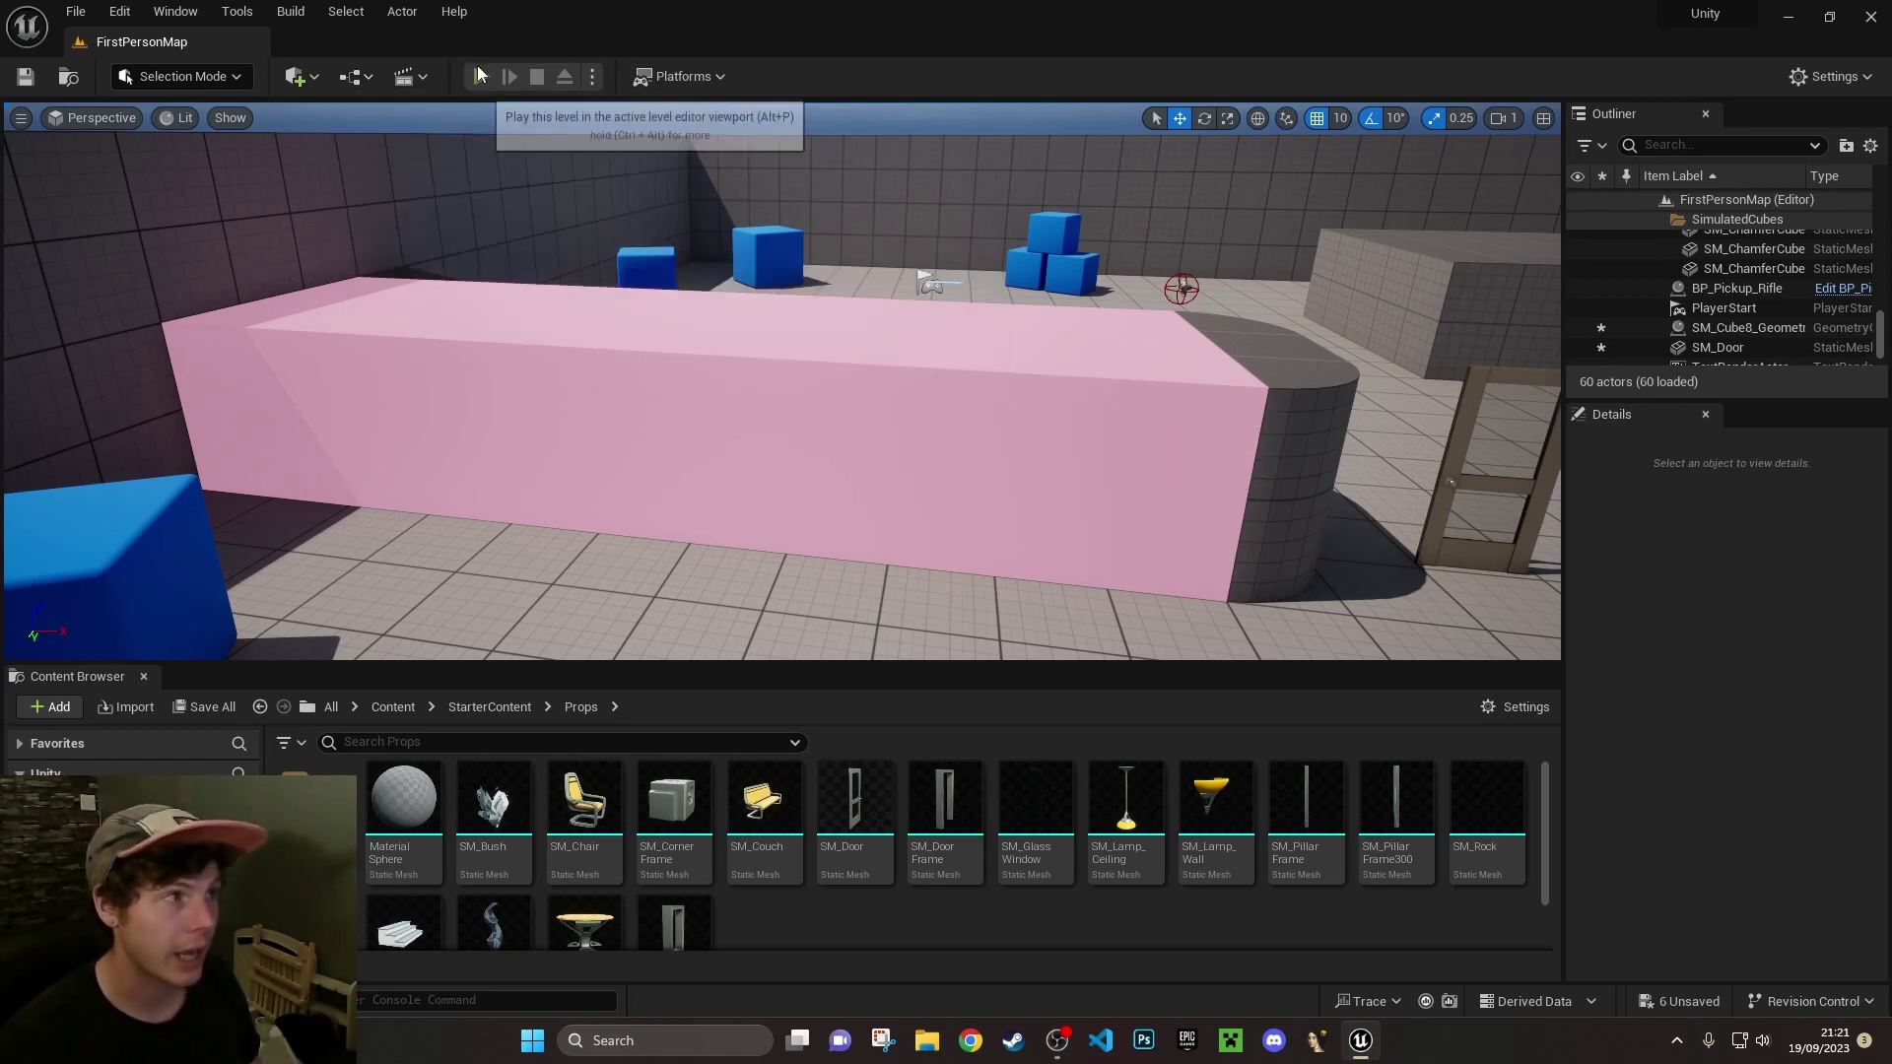
{"action": "left_click", "coordinate": [480, 71]}
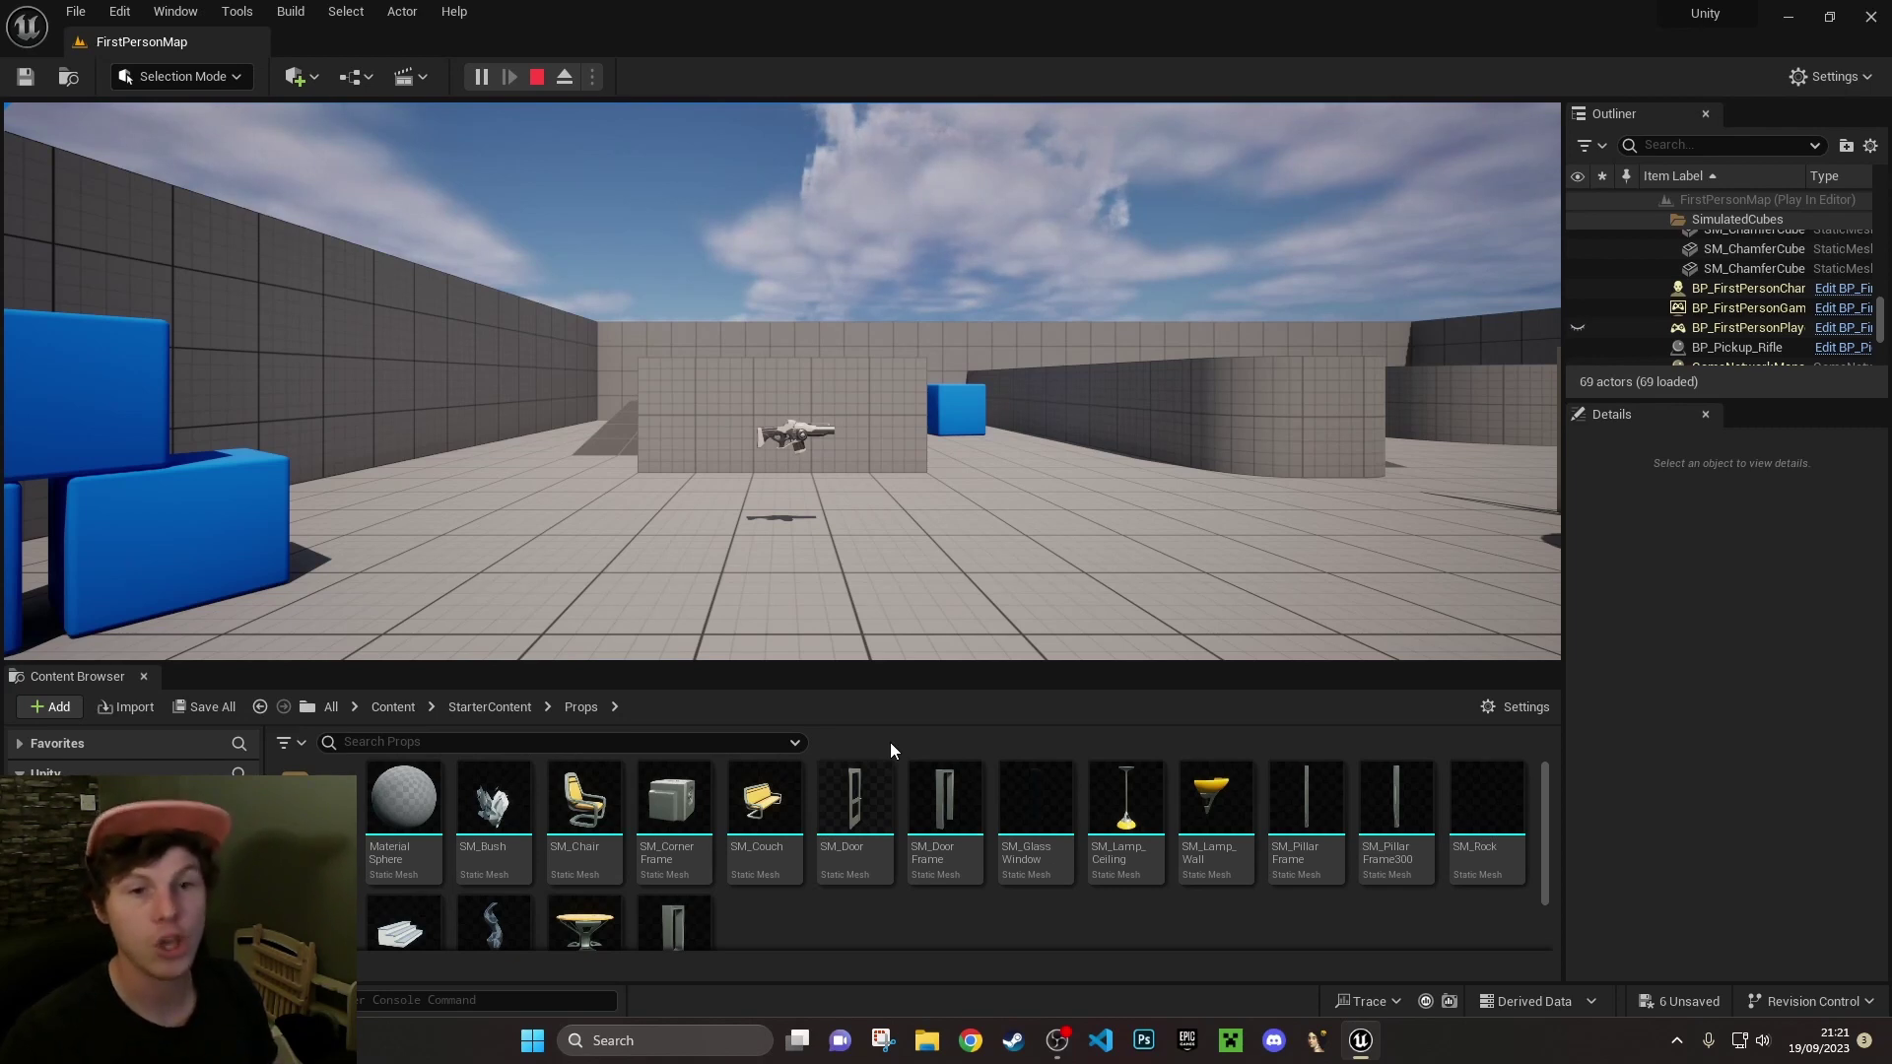
{"action": "left_click", "coordinate": [532, 74]}
Inspect BP_FirstPersonGameMode in the full Blueprint editor, view the available node actions in its Event Graph, and close it
{"action": "left_click", "coordinate": [369, 78]}
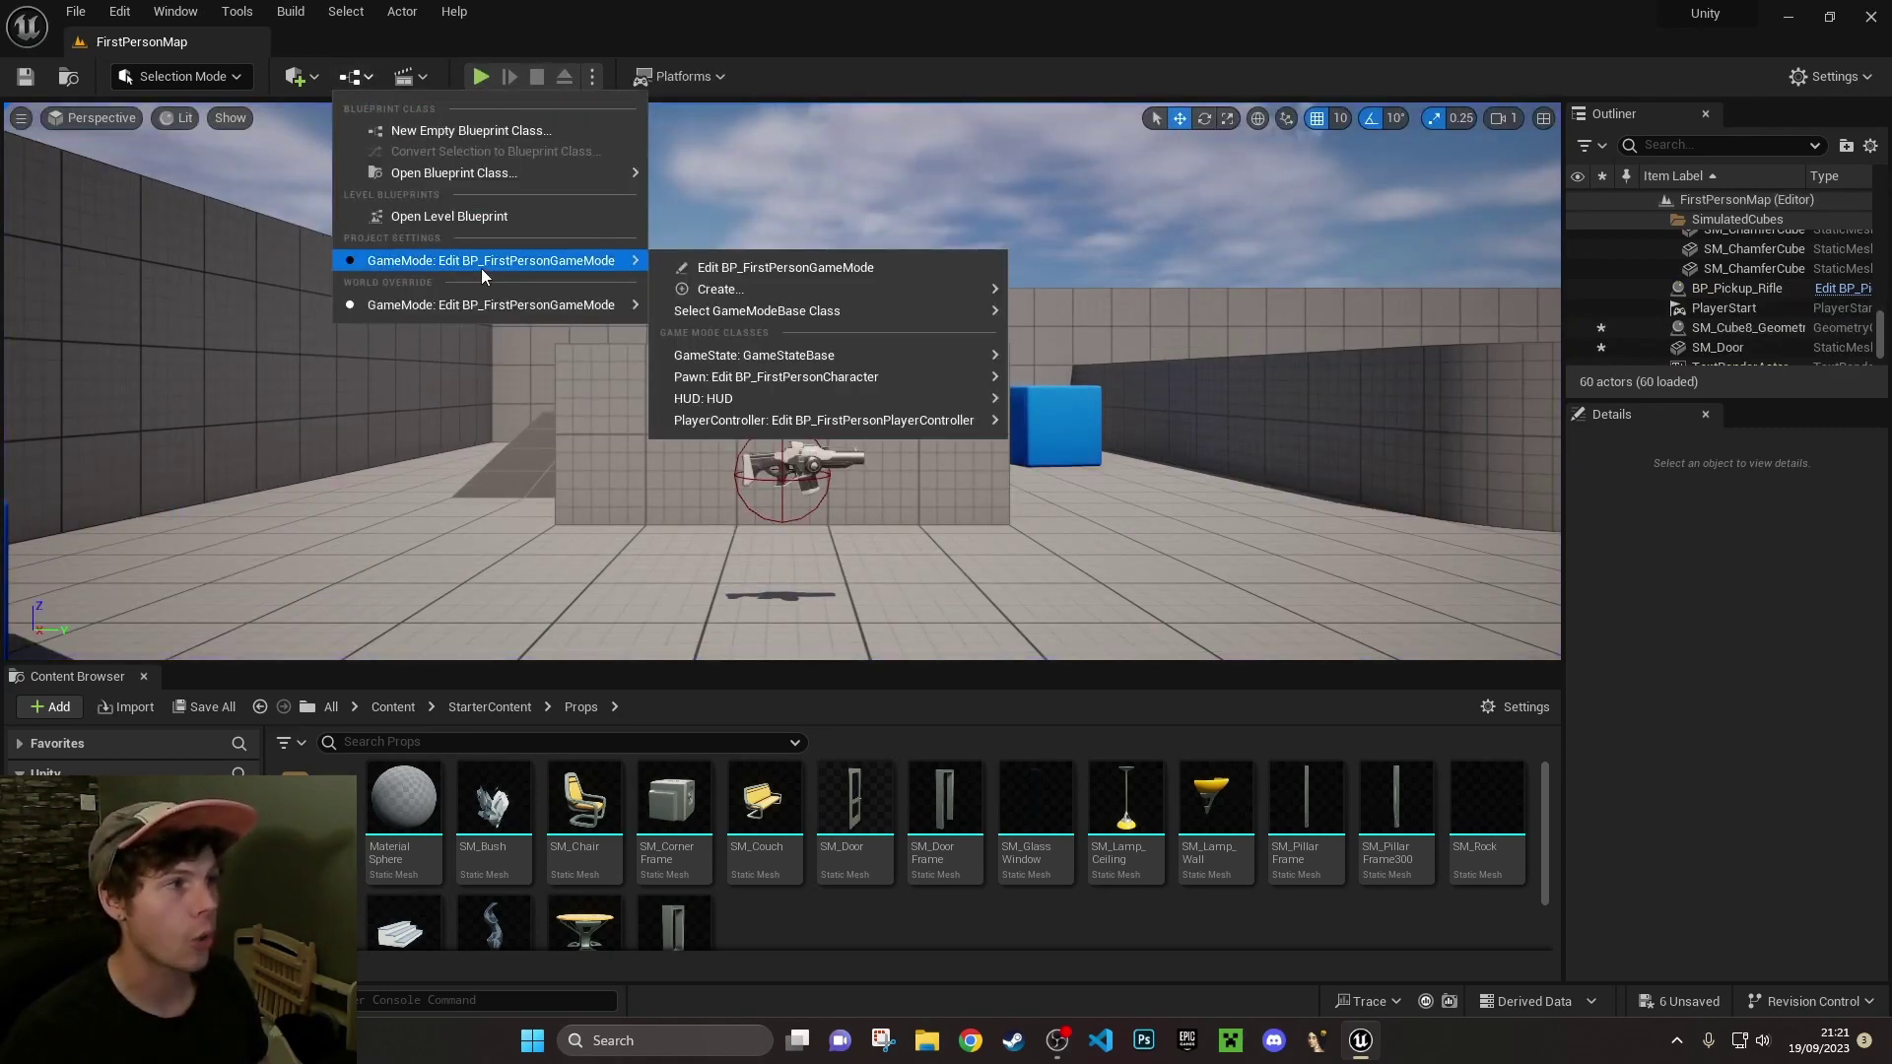
{"action": "left_click", "coordinate": [718, 266]}
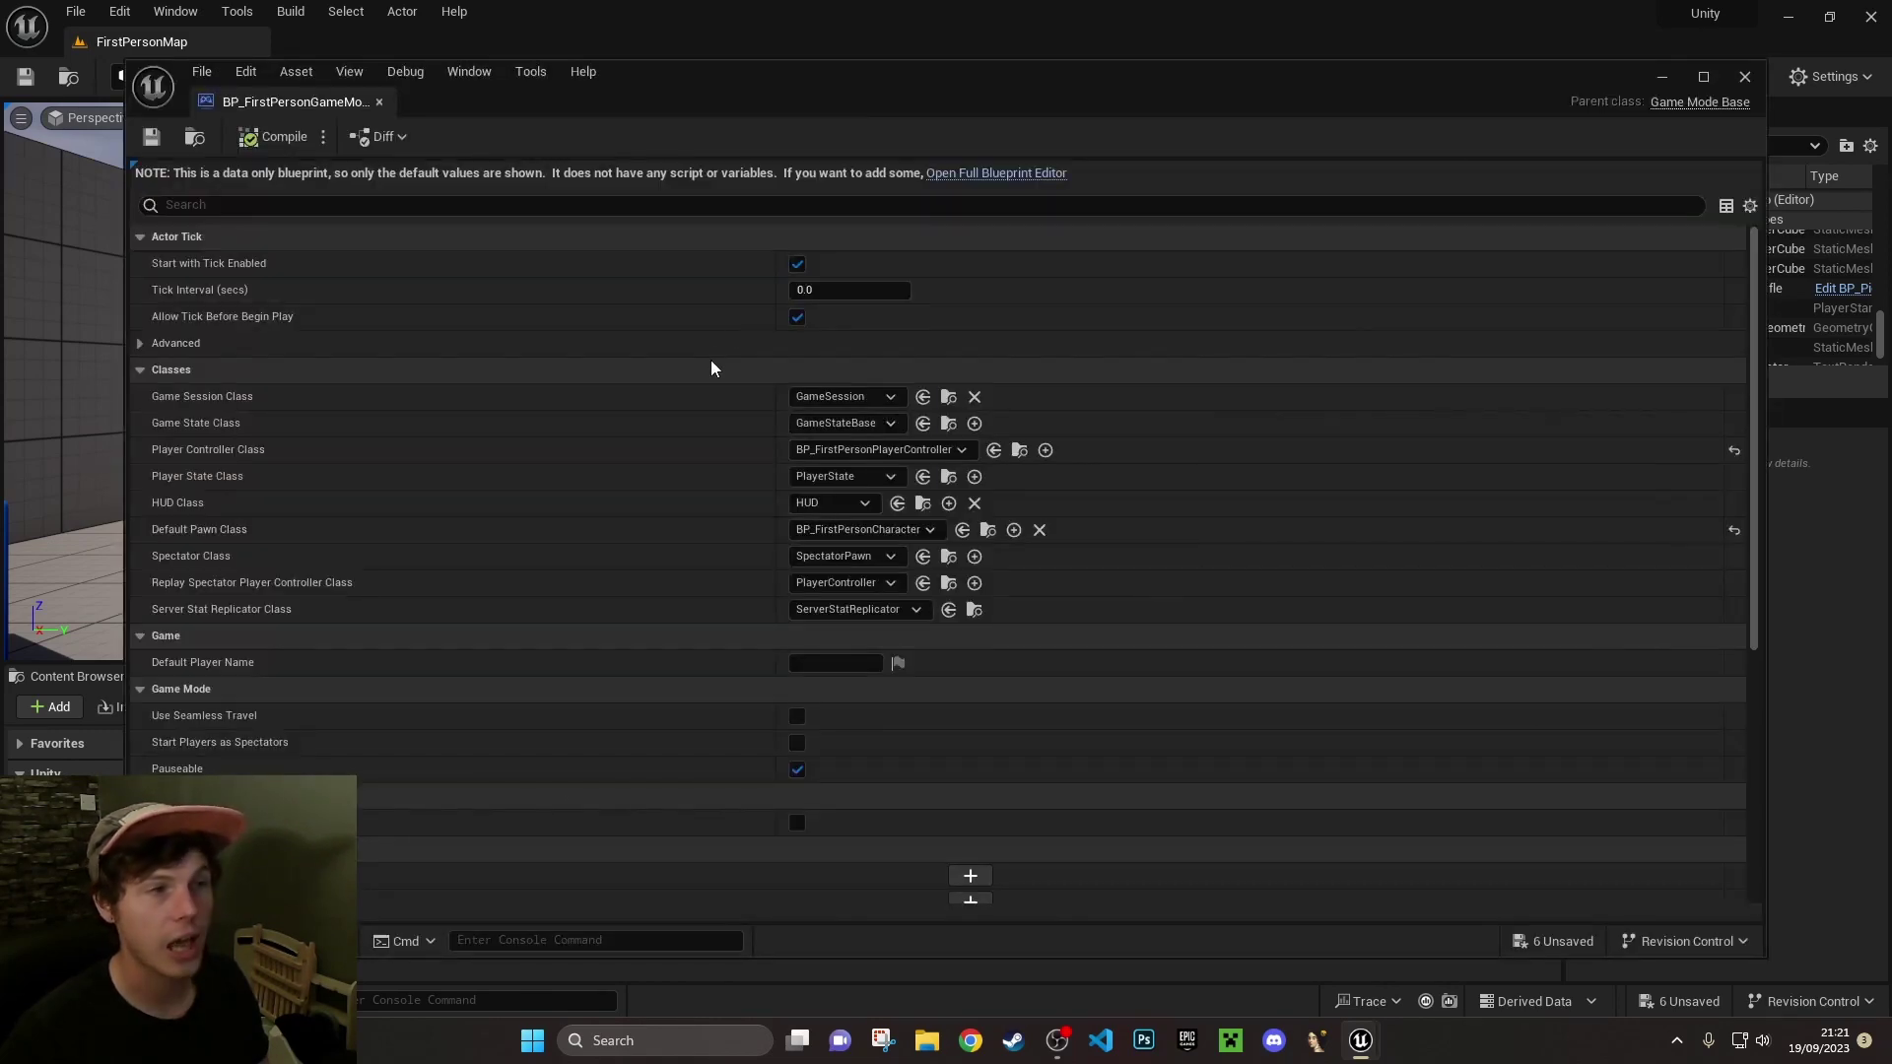
{"action": "left_click", "coordinate": [1019, 173]}
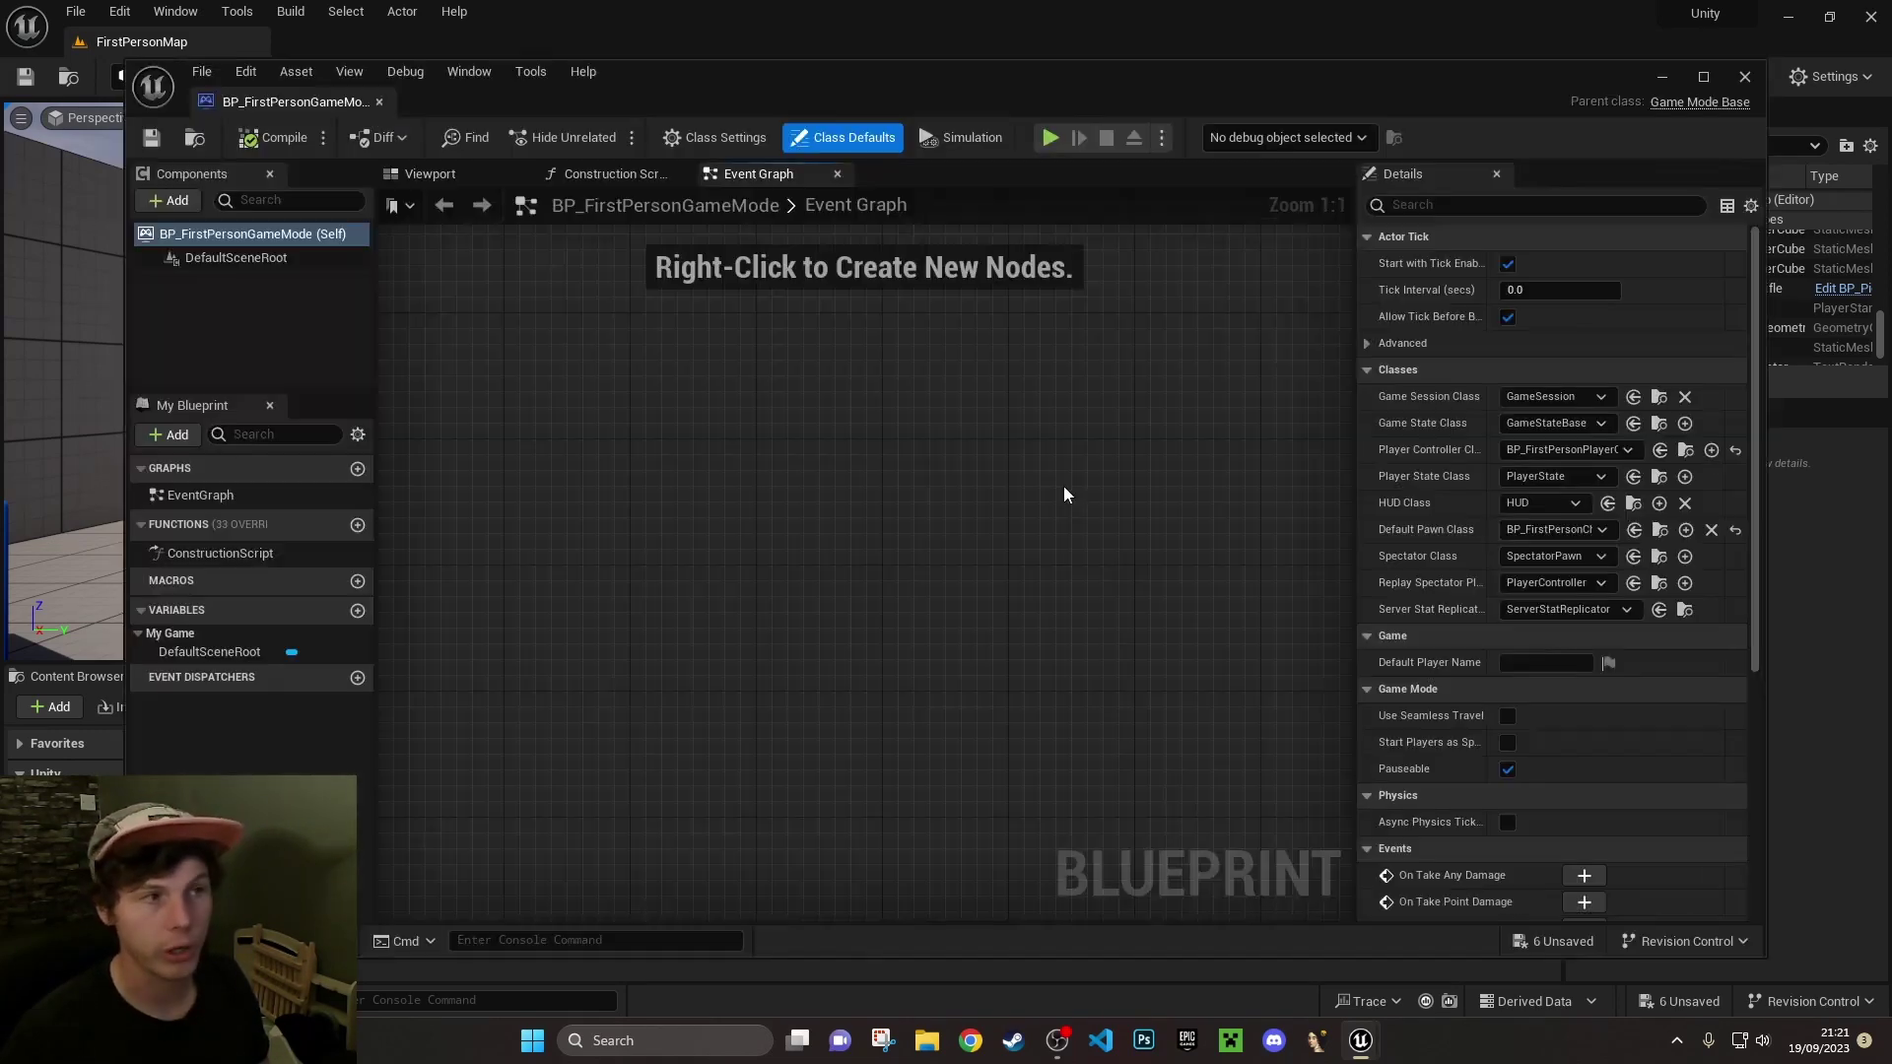
{"action": "right_click", "coordinate": [833, 554]}
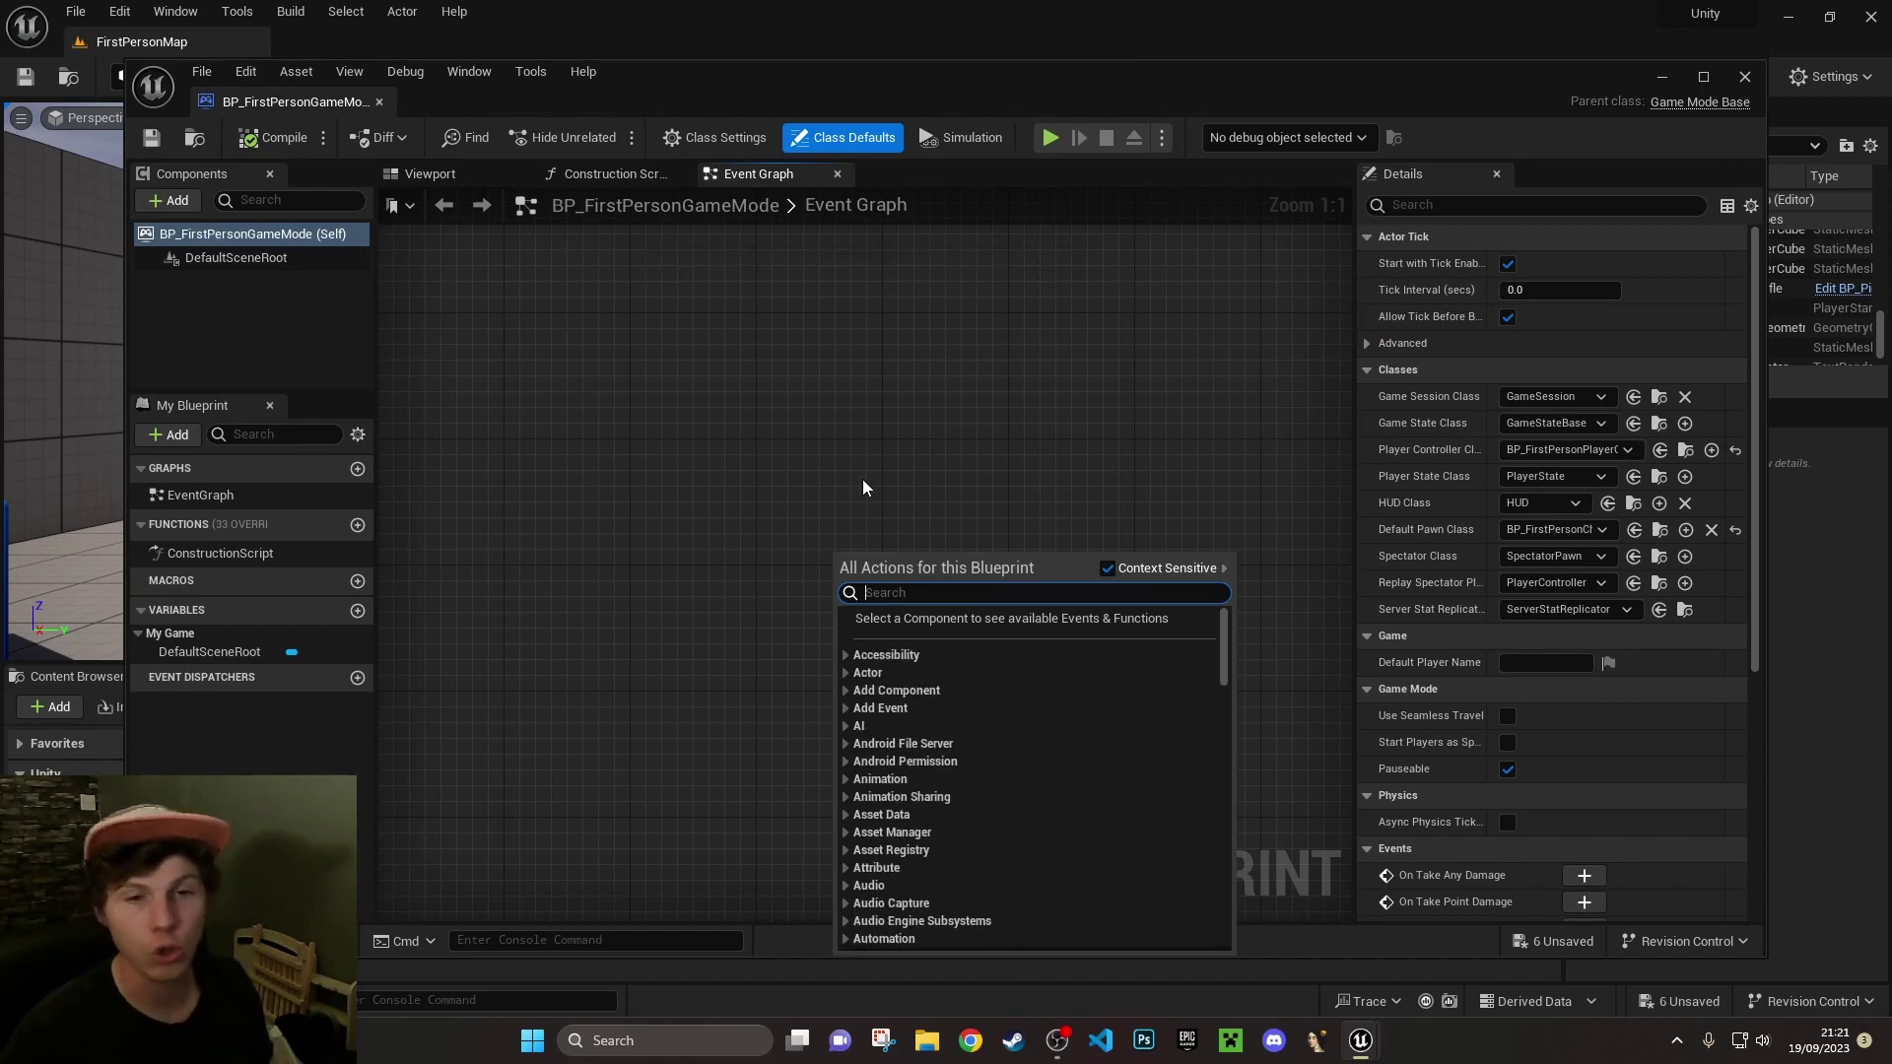
{"action": "left_click", "coordinate": [381, 103]}
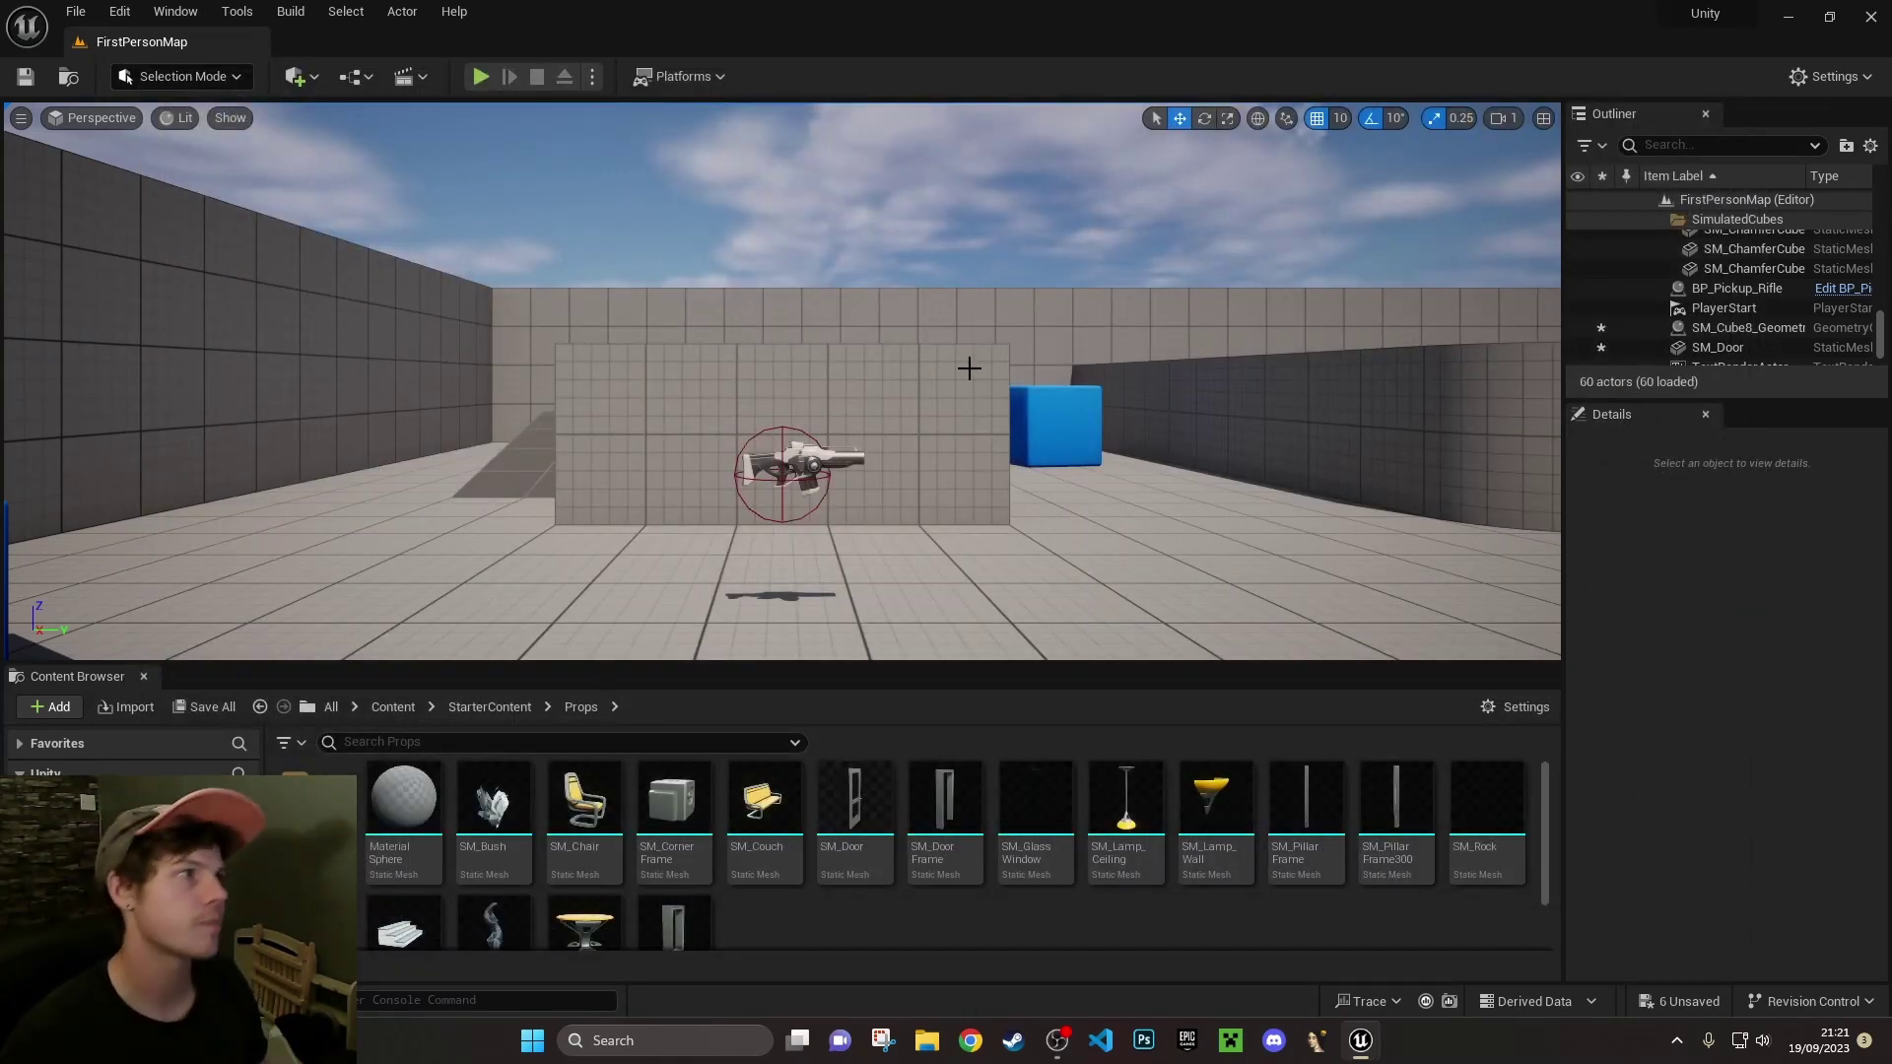
Add a level sequence and save it as NewLevelSequence in the Content folder
{"action": "left_click", "coordinate": [410, 77]}
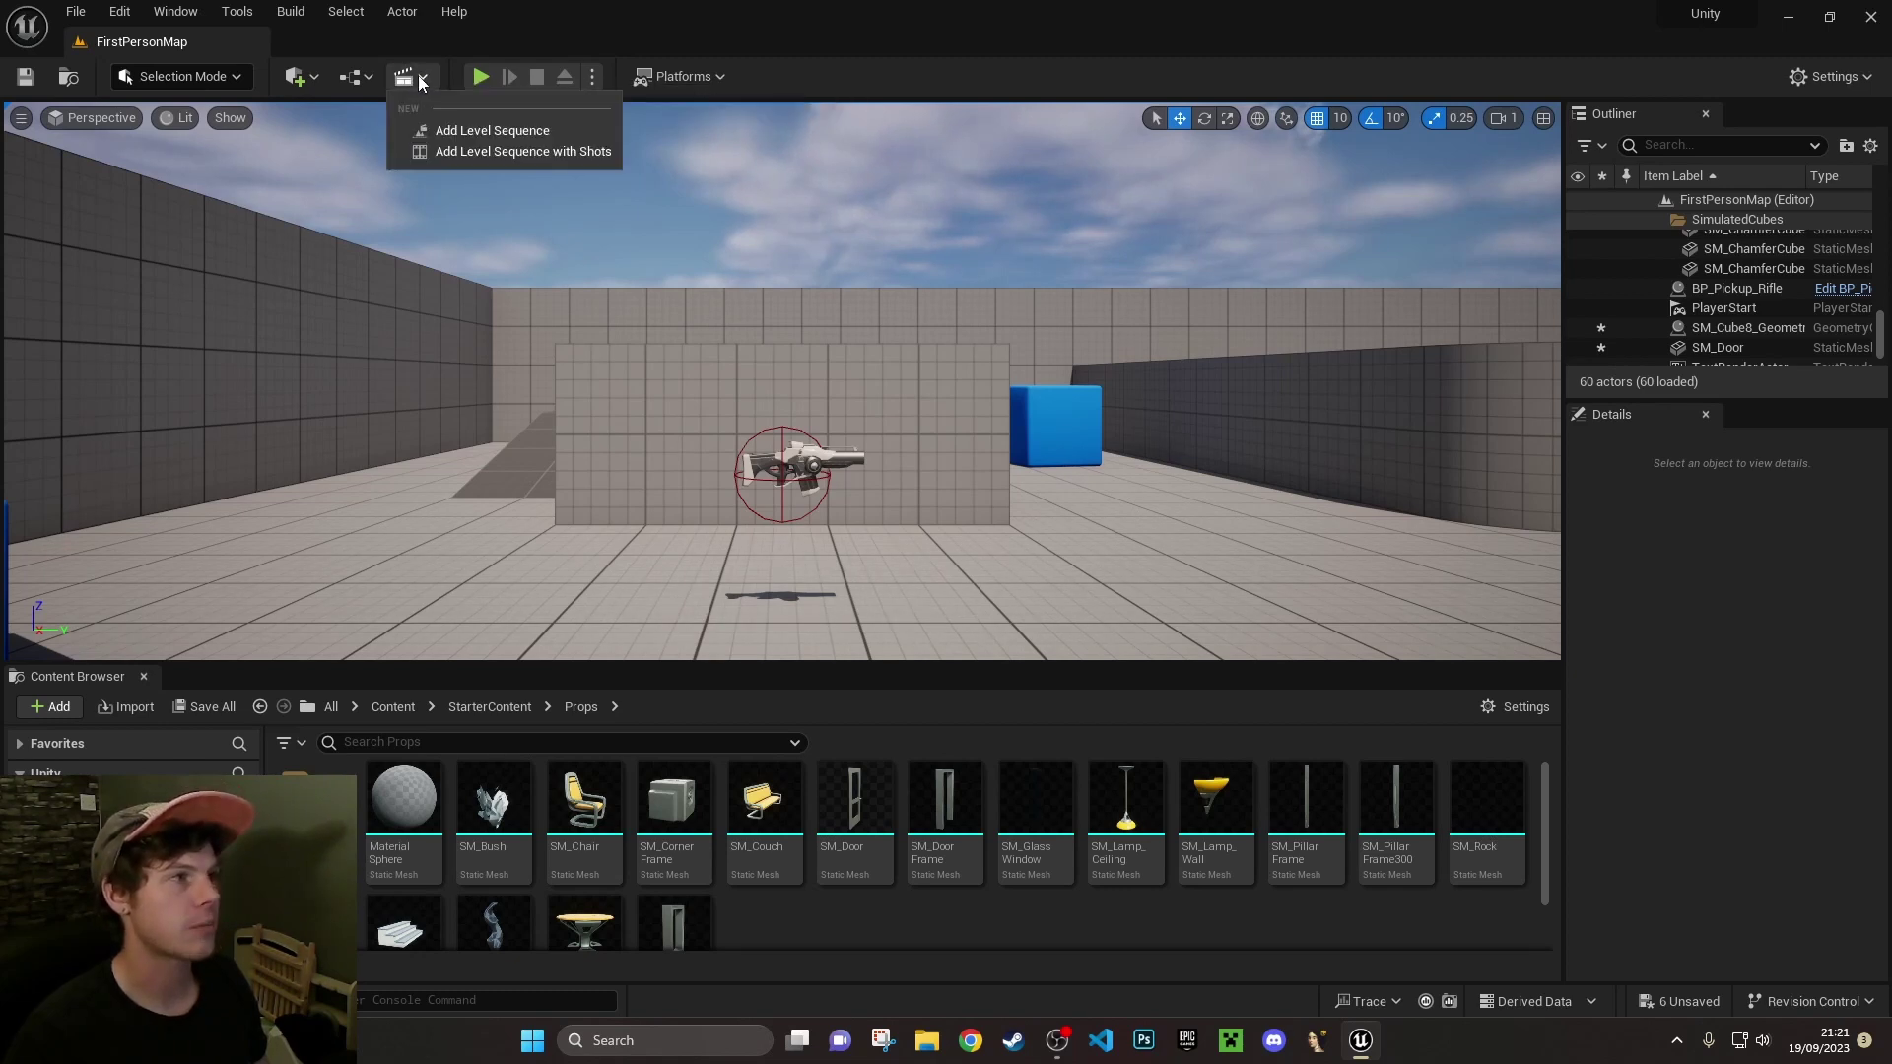
{"action": "left_click", "coordinate": [544, 139]}
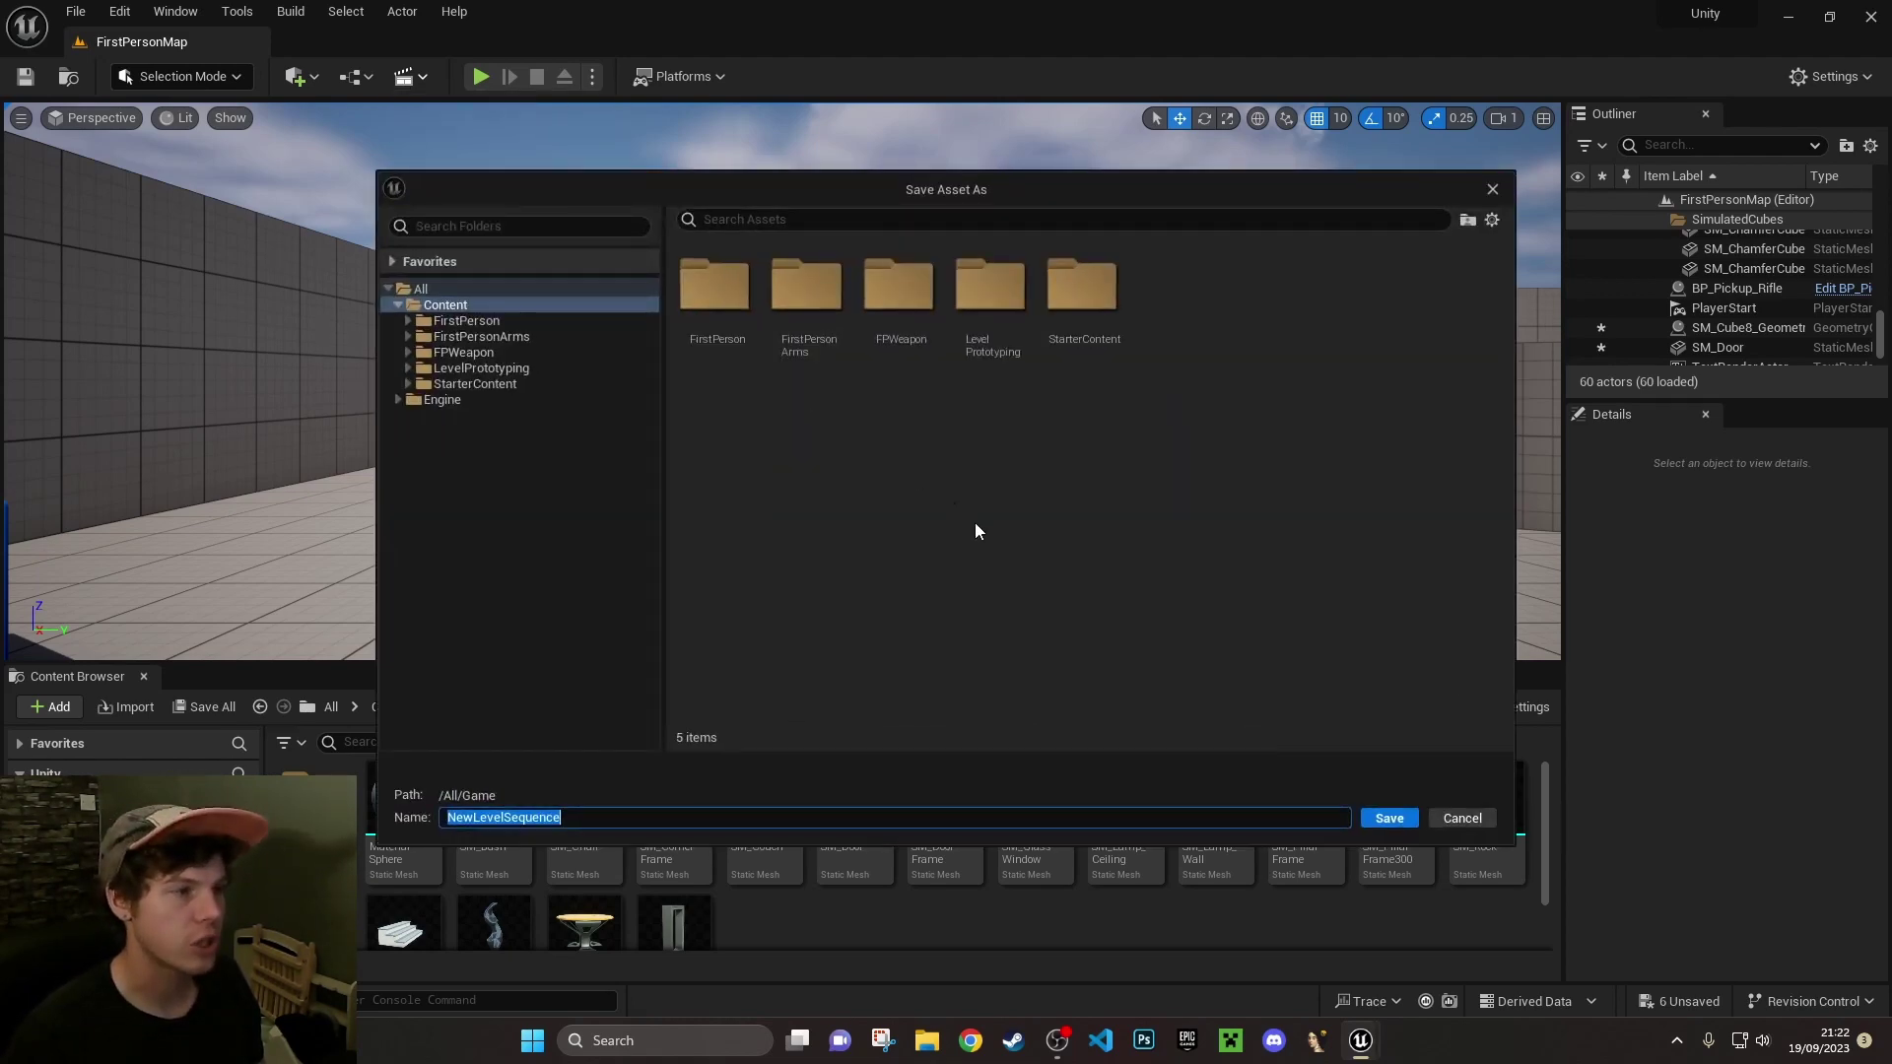
{"action": "left_click", "coordinate": [1403, 826]}
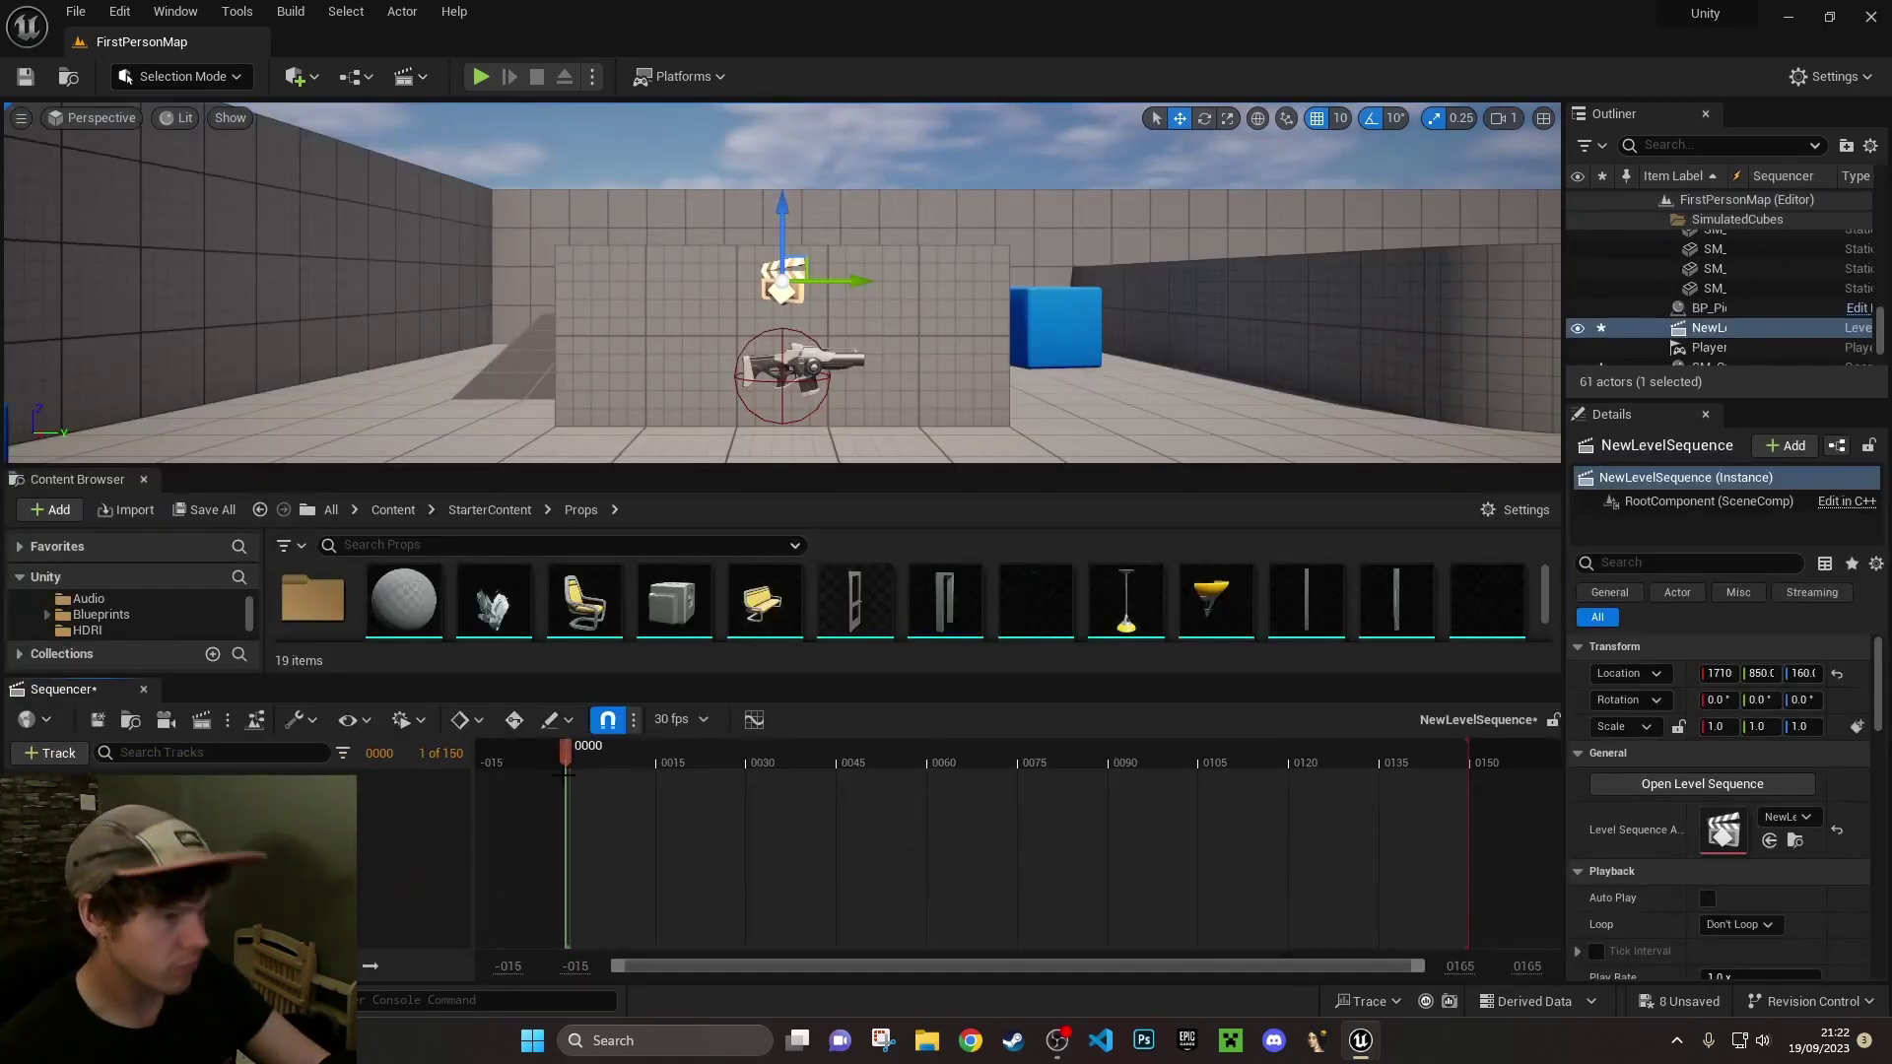
Move the blue cube SM_ChamferCube8 to X location 1860 and set the sequence's playhead to frame 12
{"action": "left_click", "coordinate": [1026, 328]}
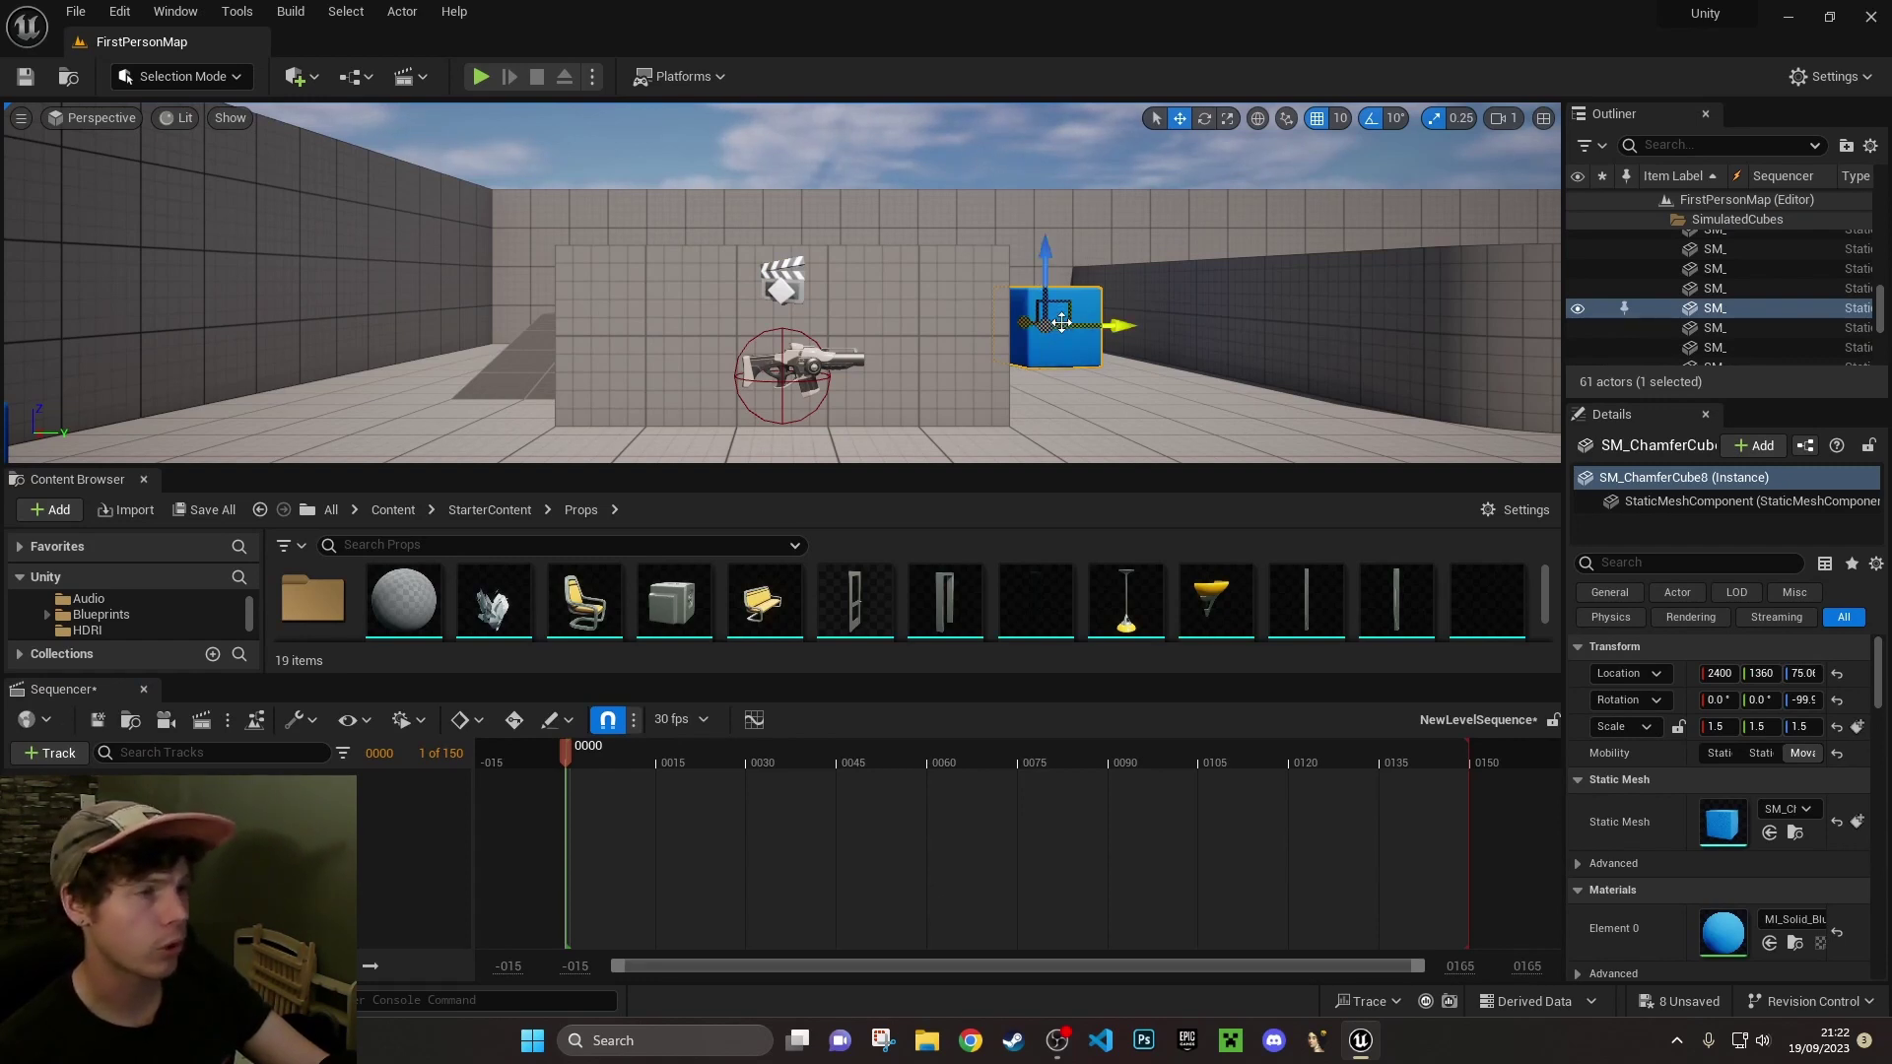
{"action": "left_click_drag", "start_coordinate": [1033, 313], "coordinate": [1056, 351]}
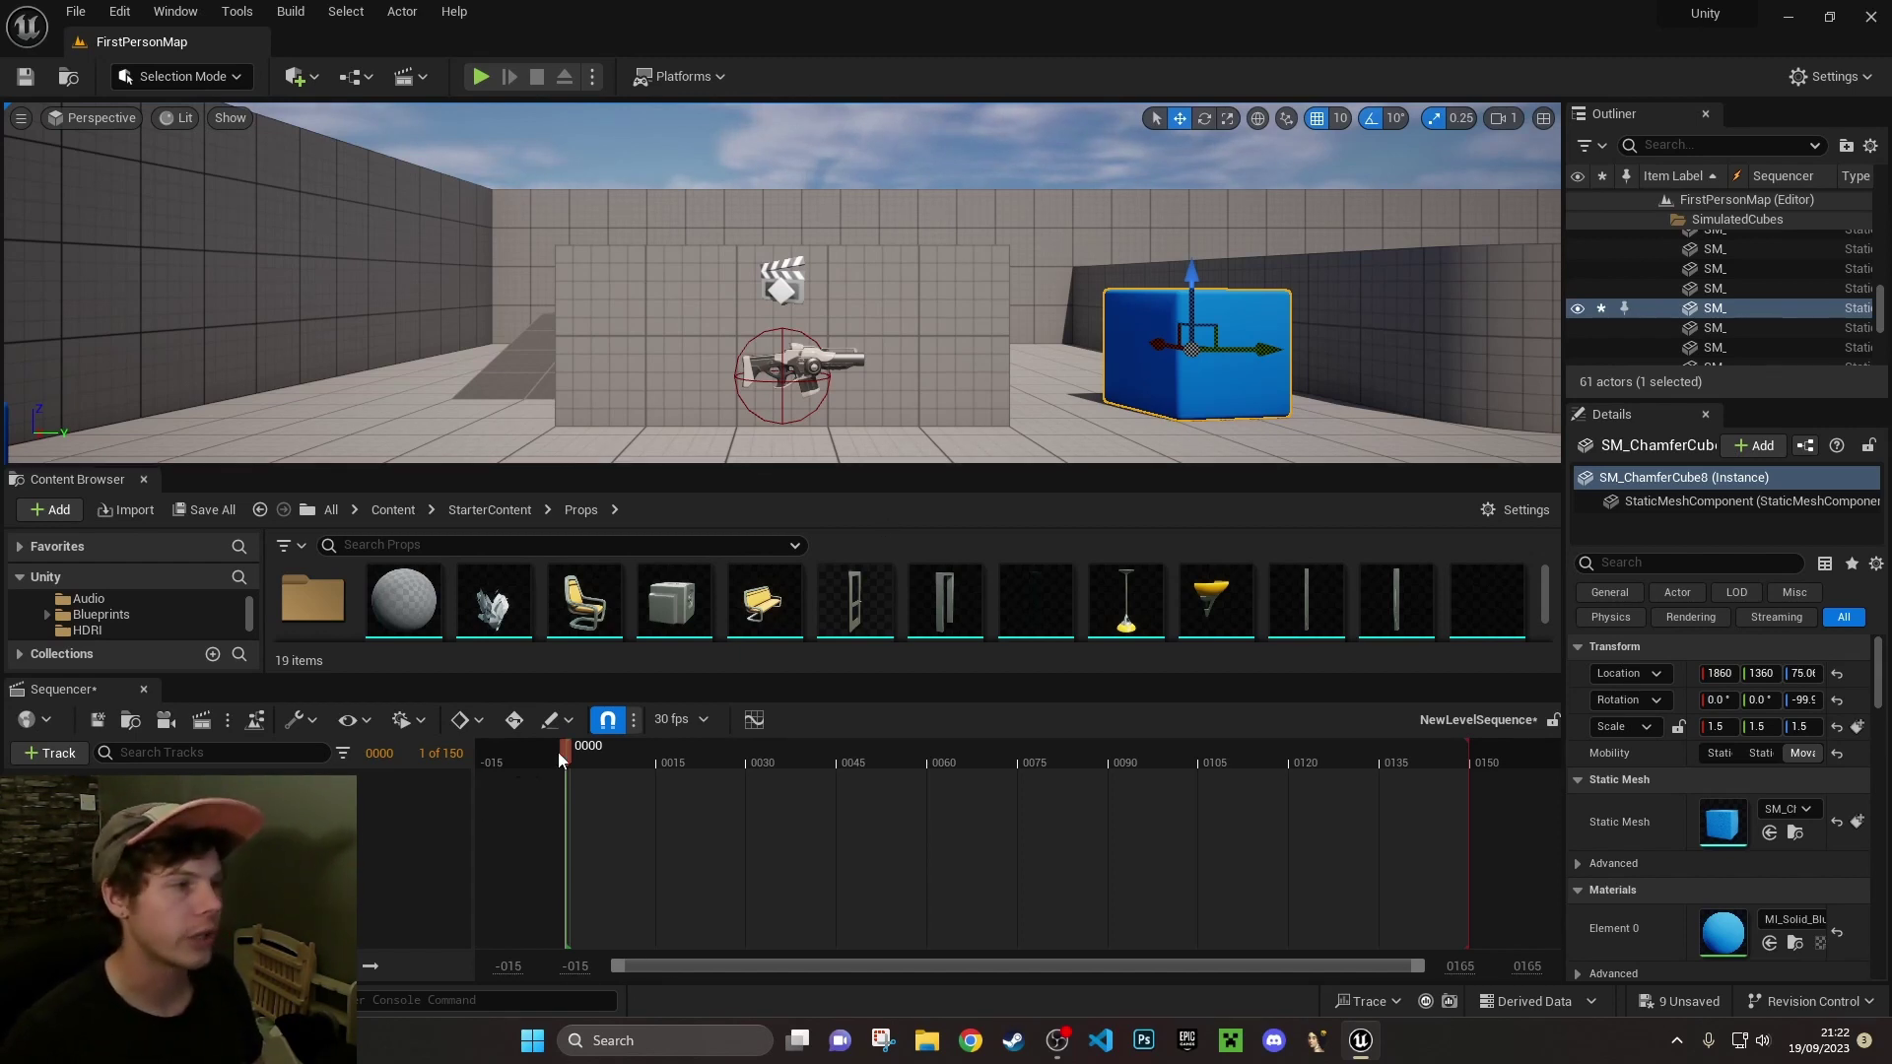
{"action": "left_click_drag", "start_coordinate": [577, 755], "coordinate": [638, 760]}
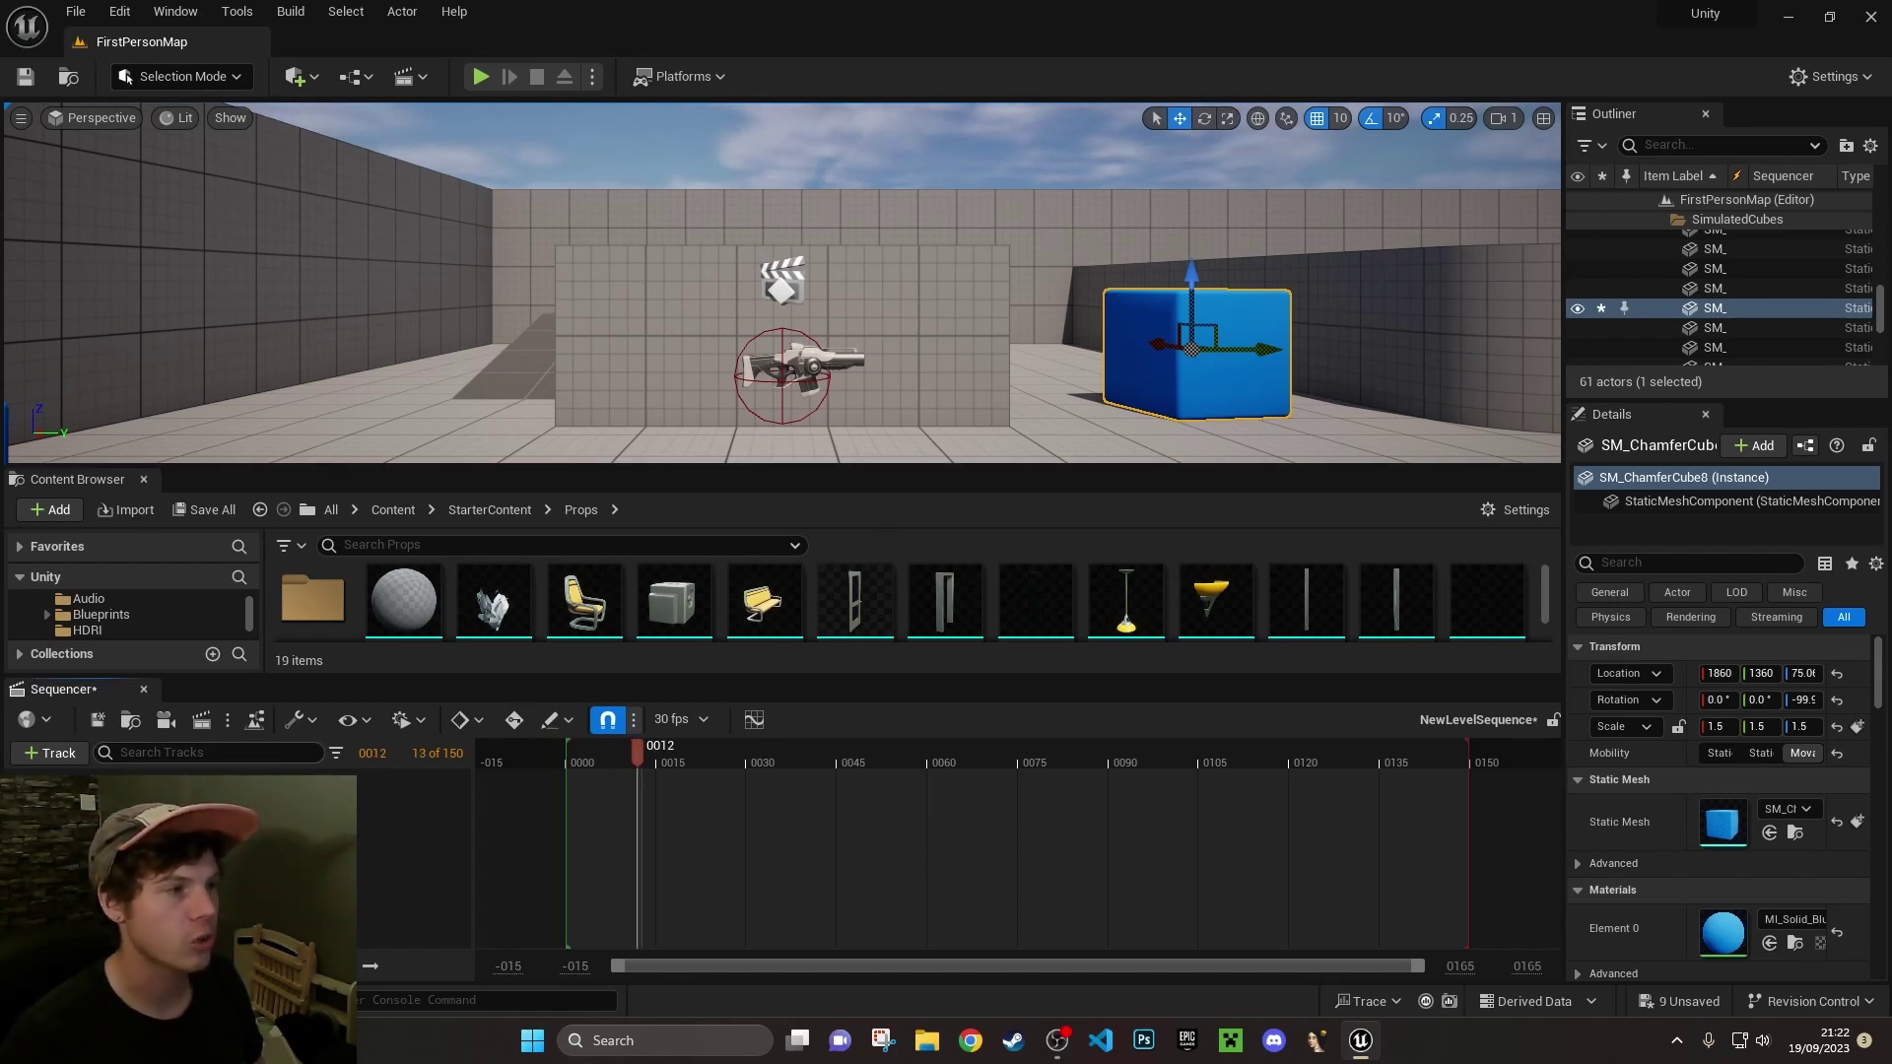
Add the selected cube SM_ChamferCube8 to NewLevelSequence as an actor track
{"action": "left_click", "coordinate": [51, 753]}
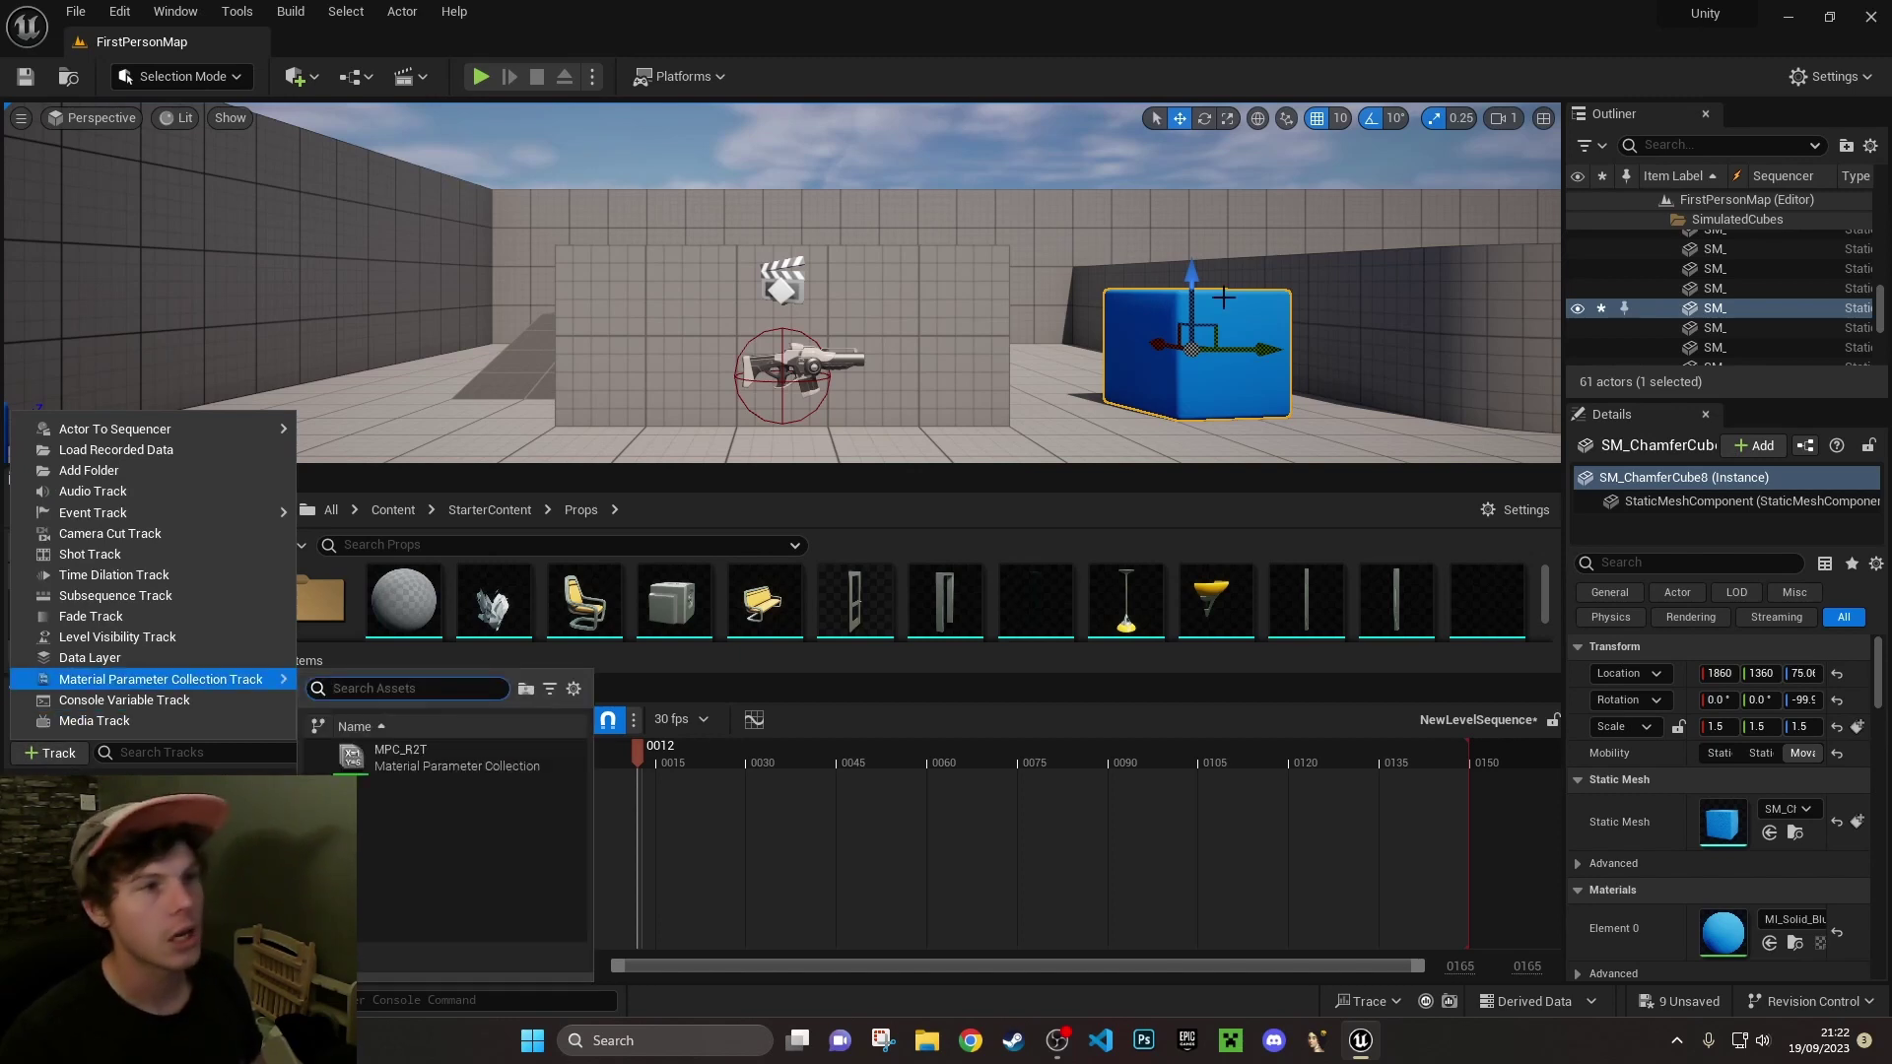
{"action": "key", "text": "Escape"}
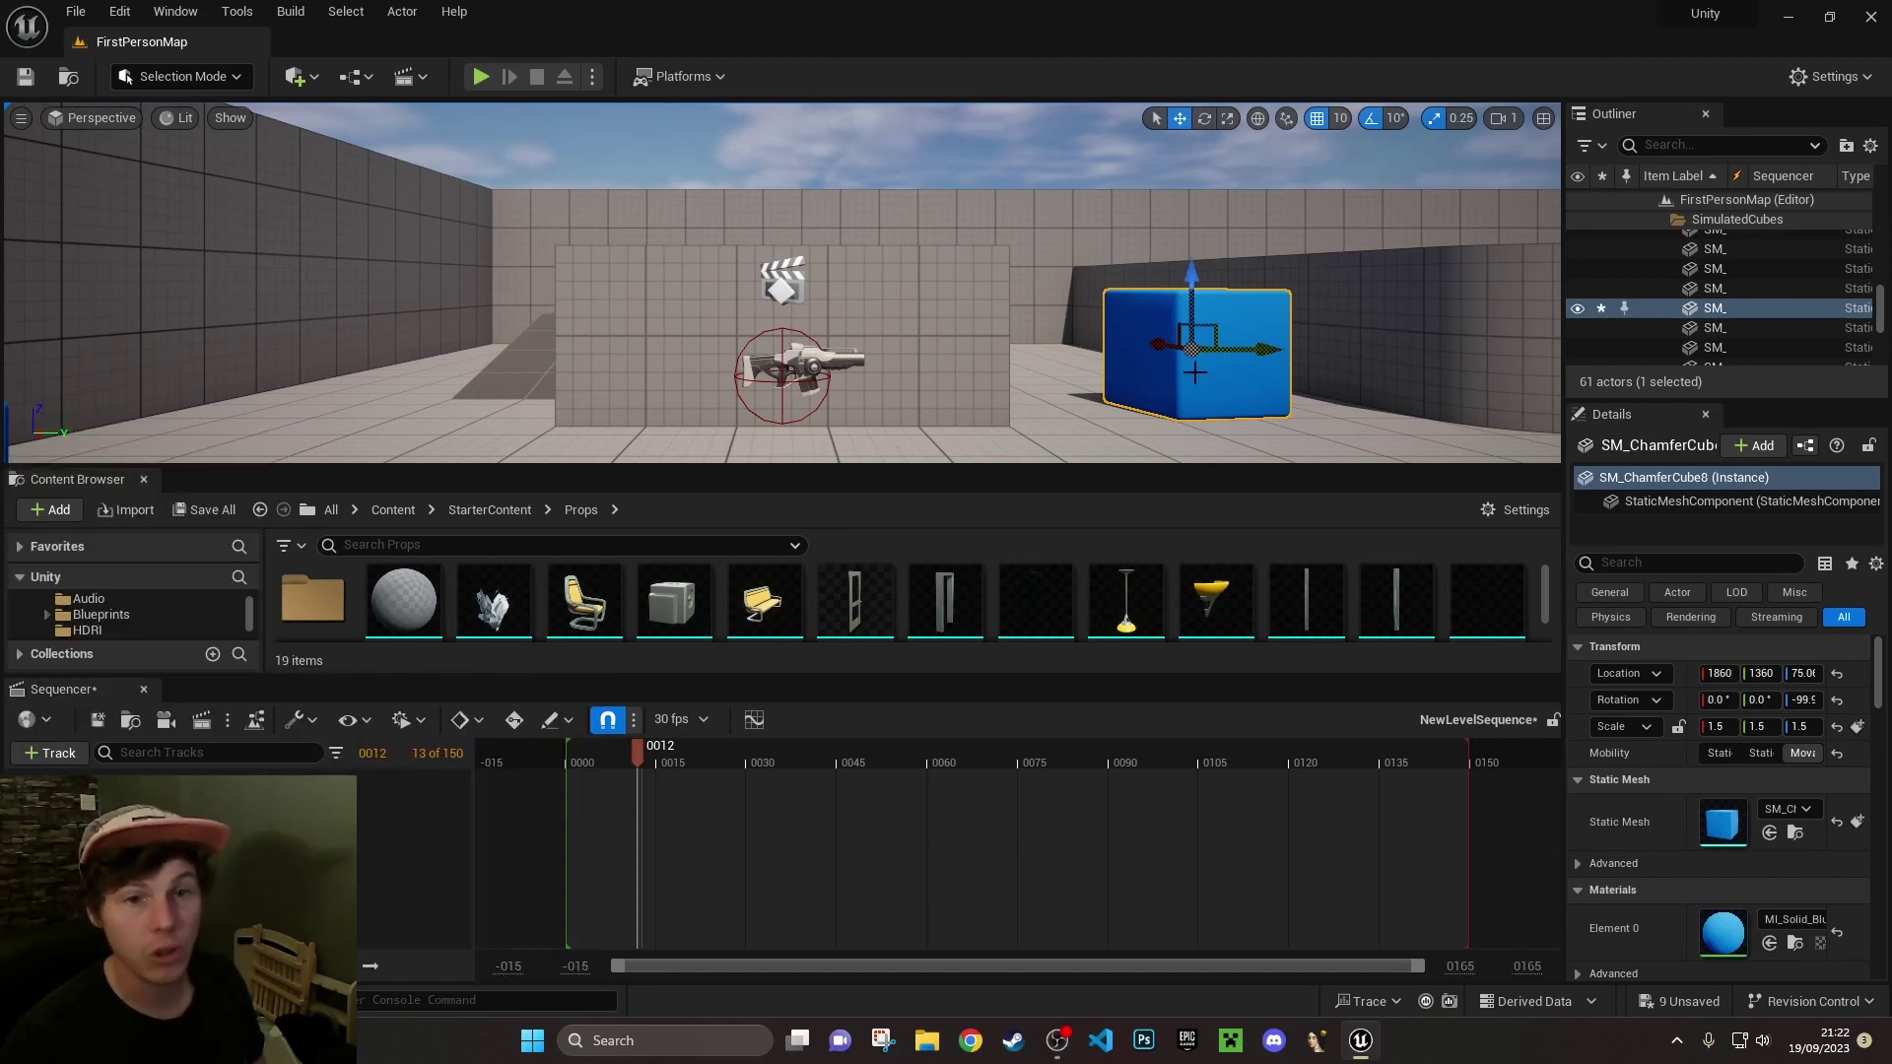
{"action": "left_click", "coordinate": [30, 752]}
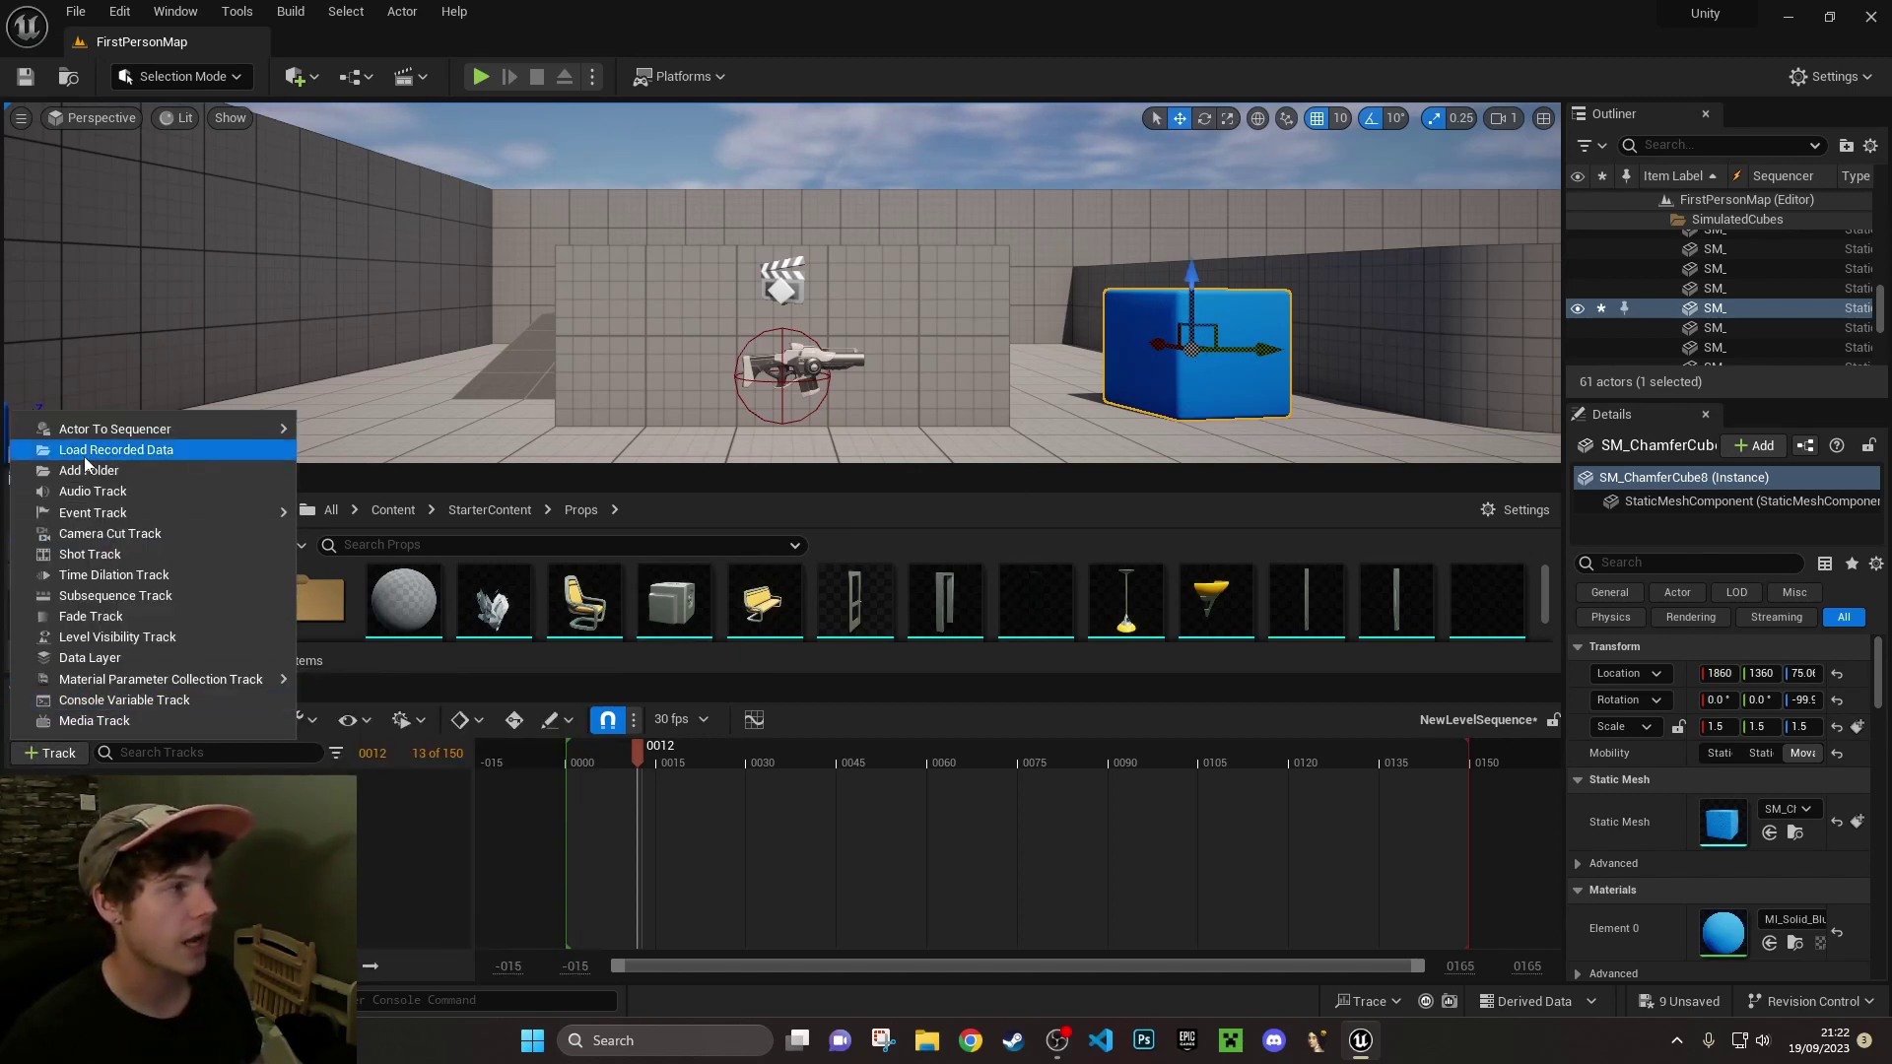
{"action": "mouse_move", "coordinate": [87, 433]}
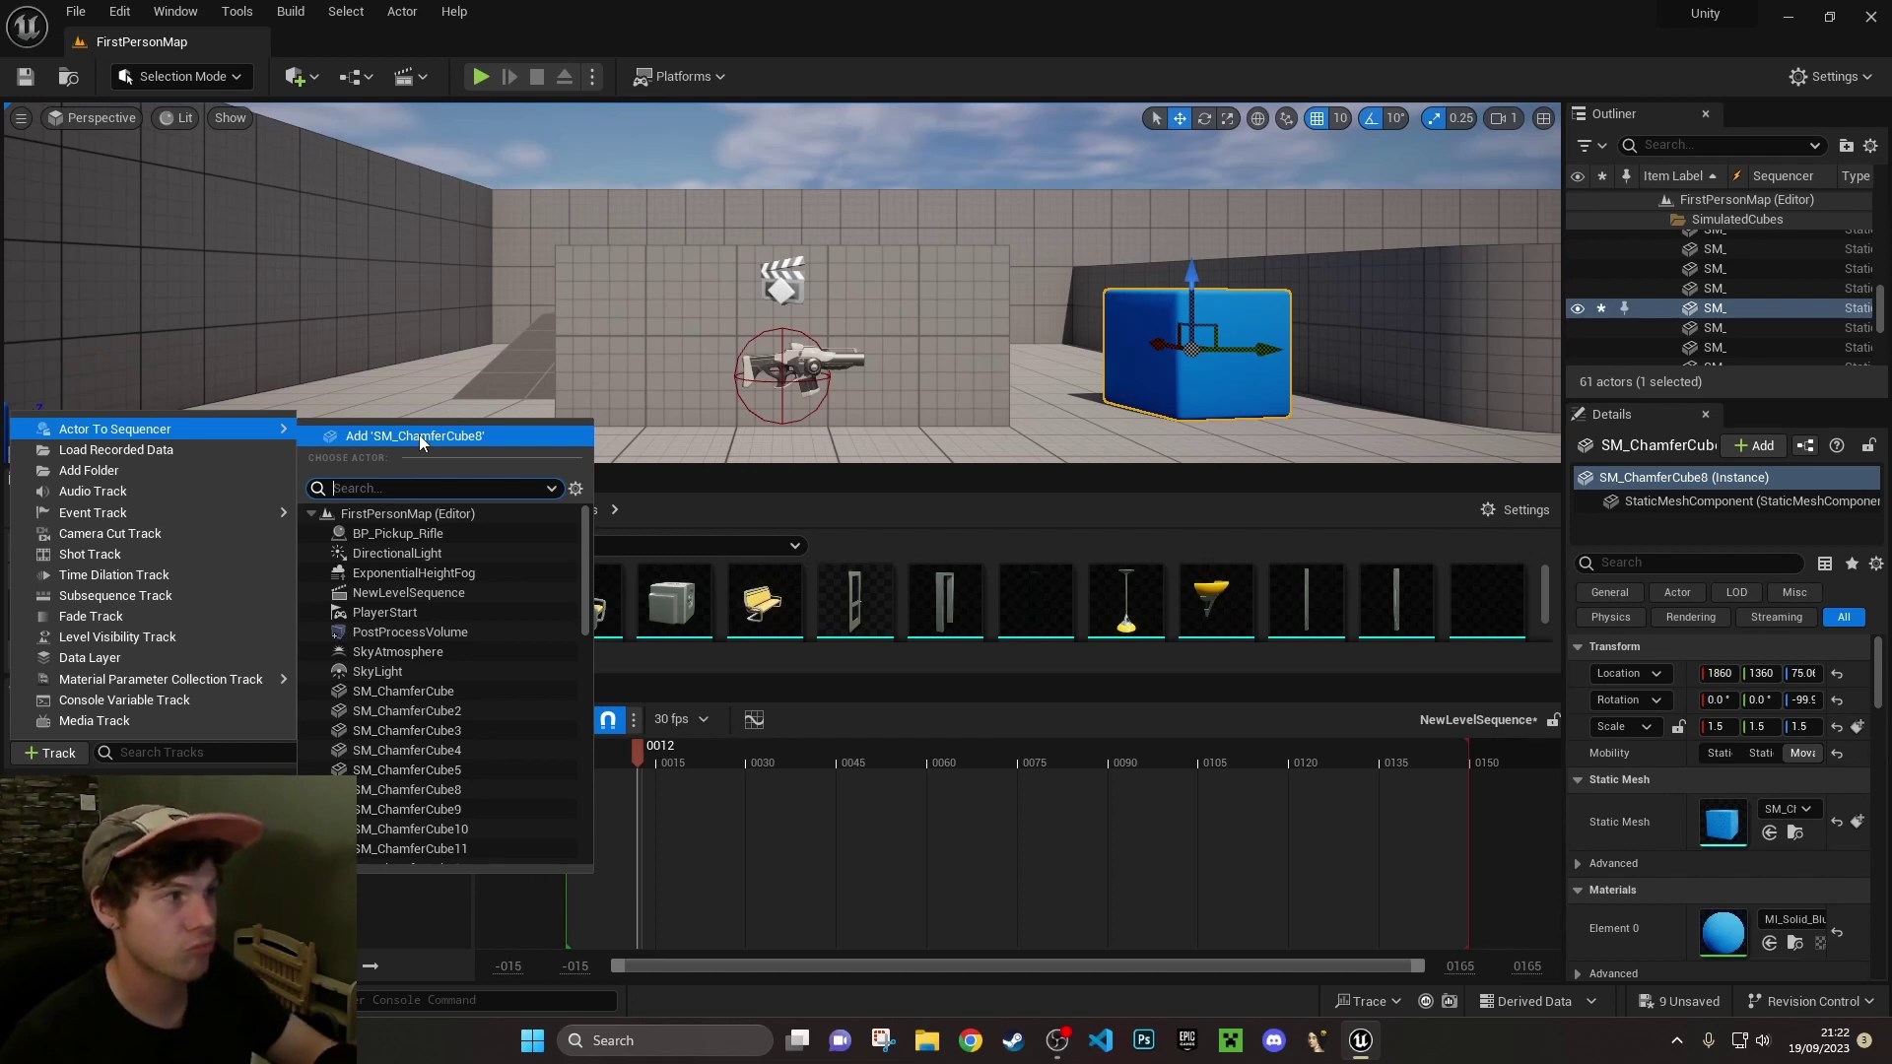
{"action": "scroll", "coordinate": [420, 712], "scroll_direction": "down", "scroll_amount": 15}
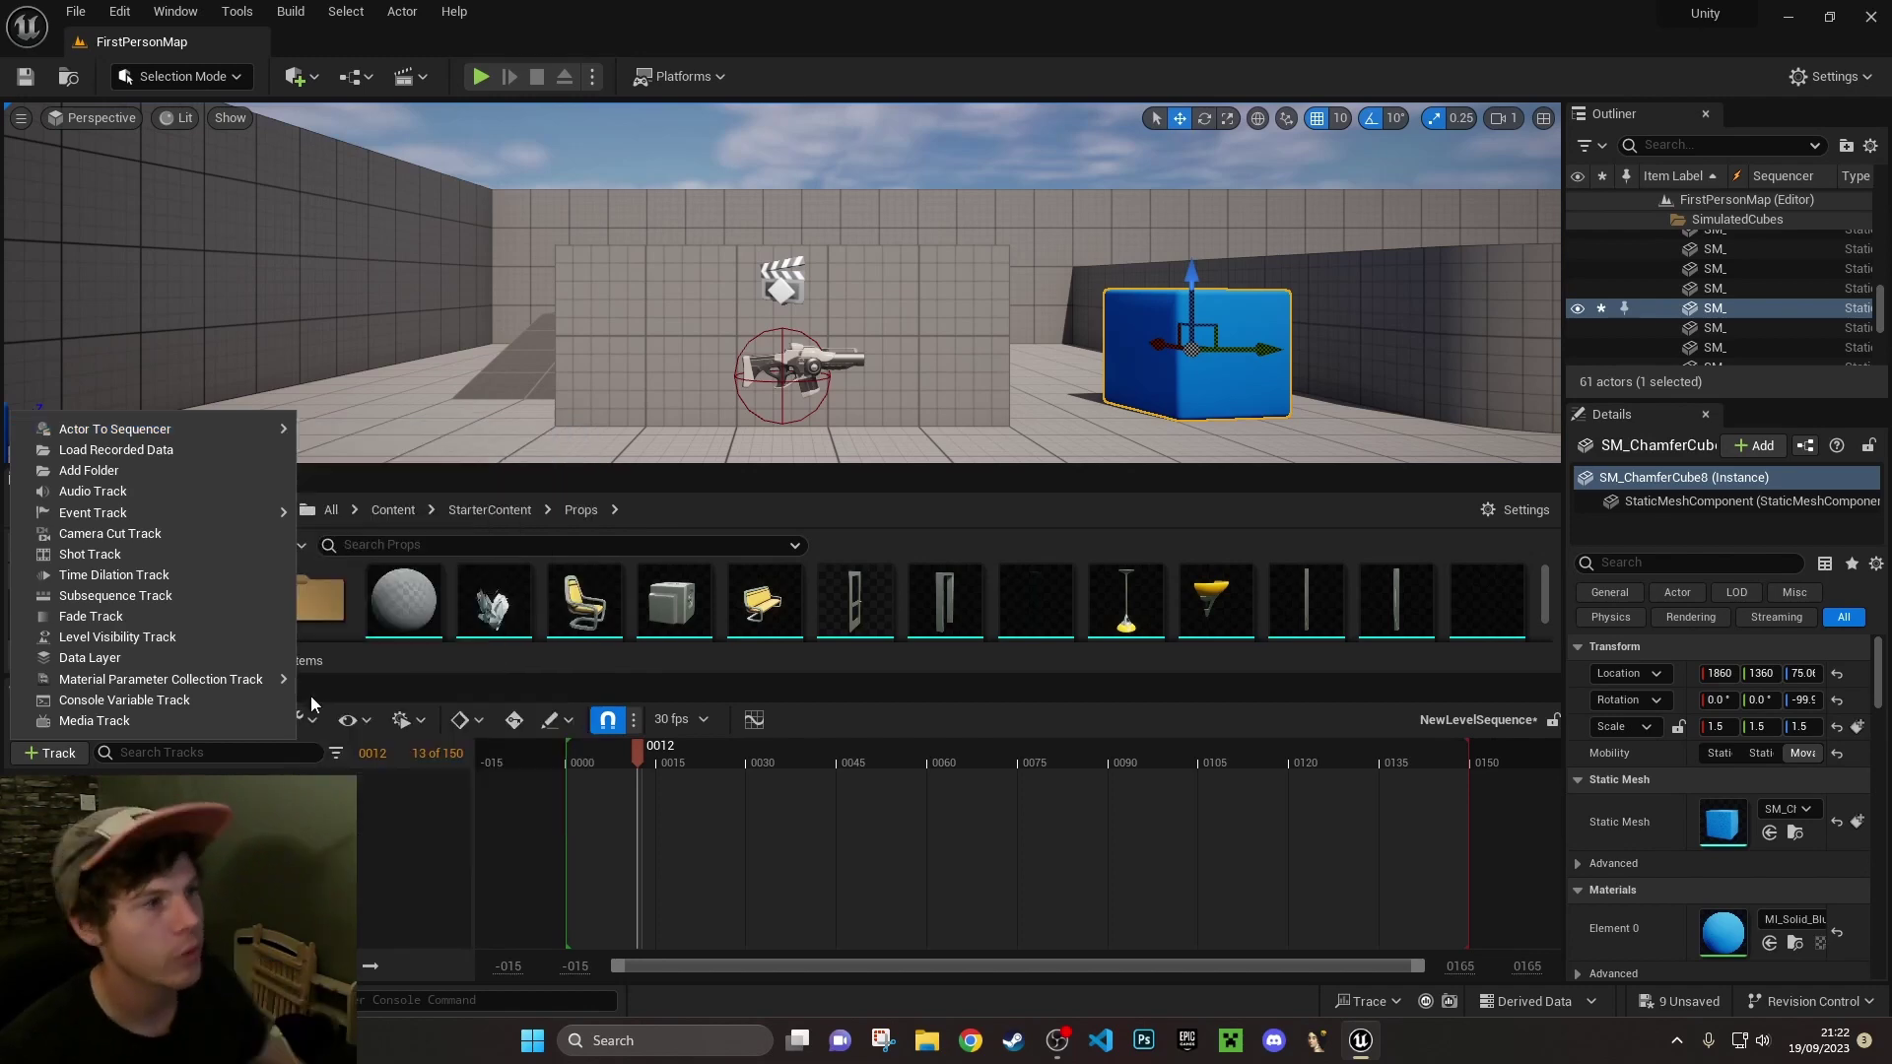
{"action": "mouse_move", "coordinate": [164, 424]}
{"action": "left_click", "coordinate": [414, 436]}
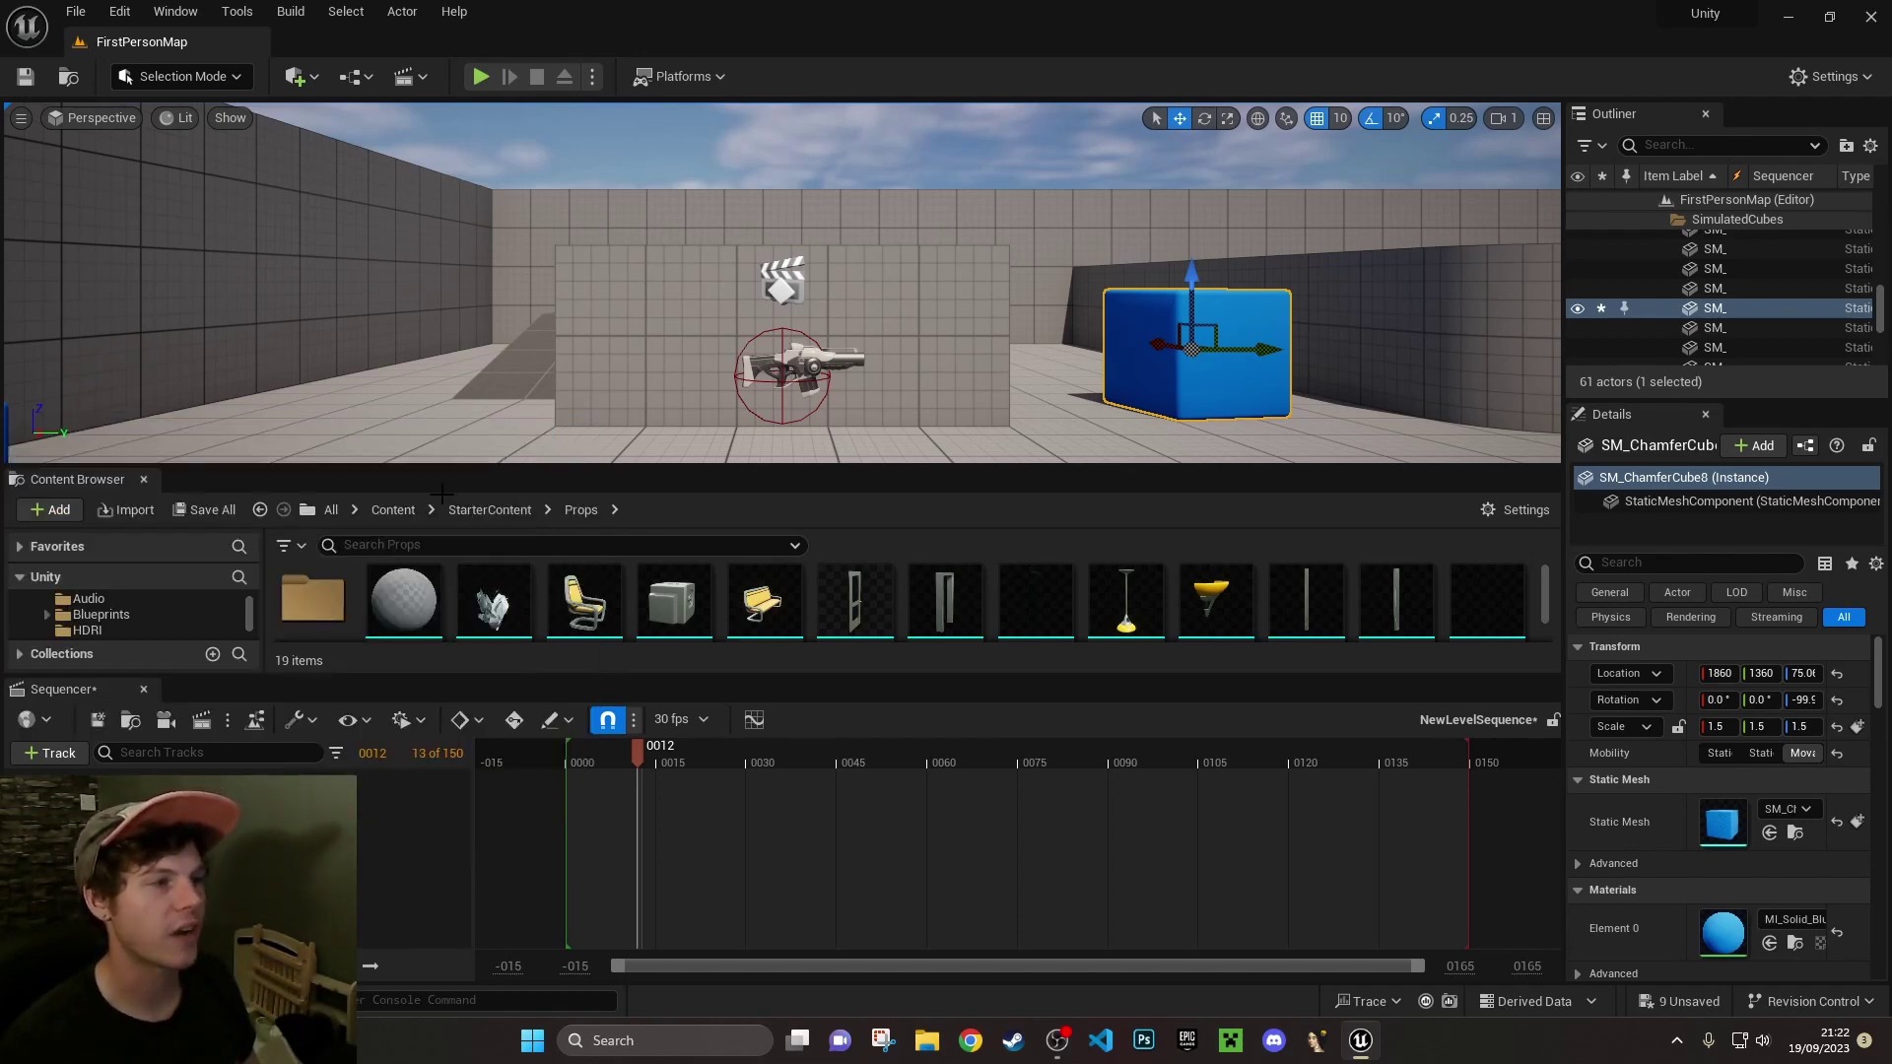
Expand the cube's Location channels, scrub the sequence's playhead to frame 45 and back to frame 0, and close the Sequencer
{"action": "left_click", "coordinate": [27, 807]}
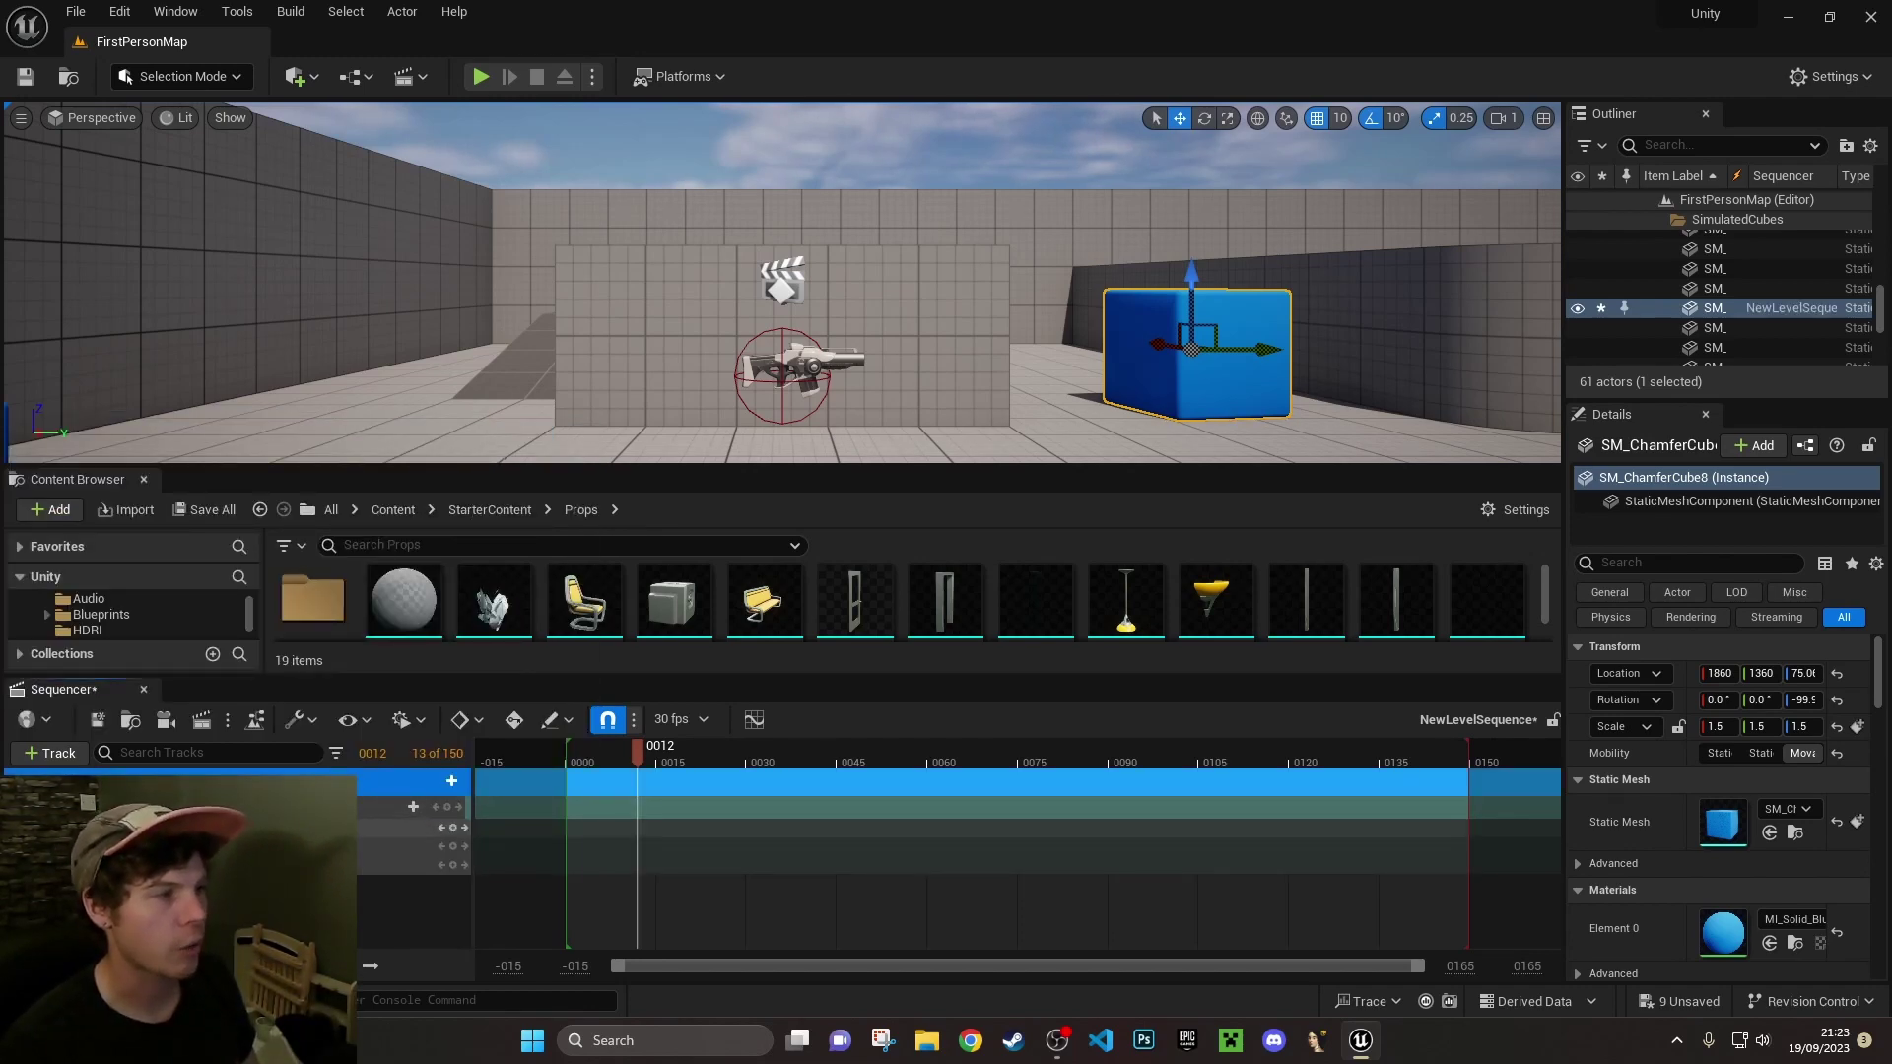
{"action": "left_click", "coordinate": [69, 827]}
{"action": "left_click", "coordinate": [38, 827]}
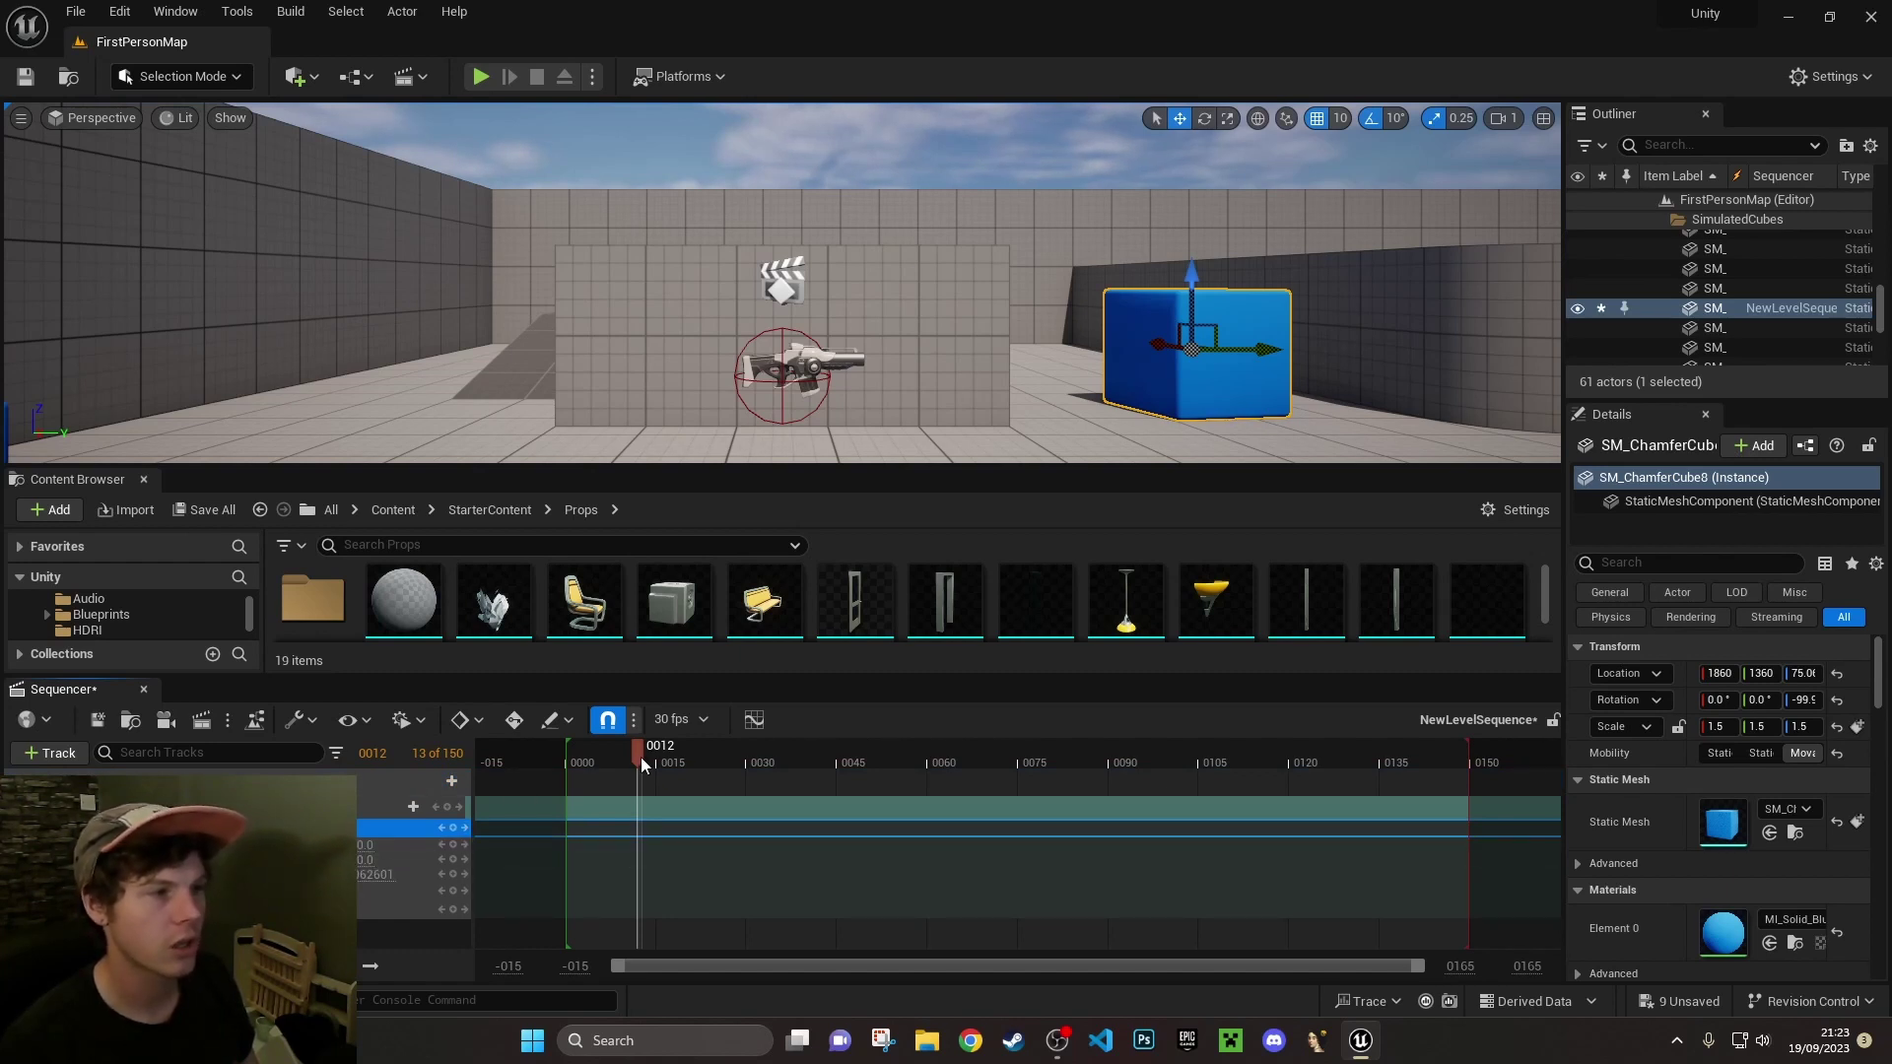
{"action": "left_click_drag", "start_coordinate": [640, 757], "coordinate": [737, 760]}
{"action": "left_click_drag", "start_coordinate": [757, 826], "coordinate": [838, 833]}
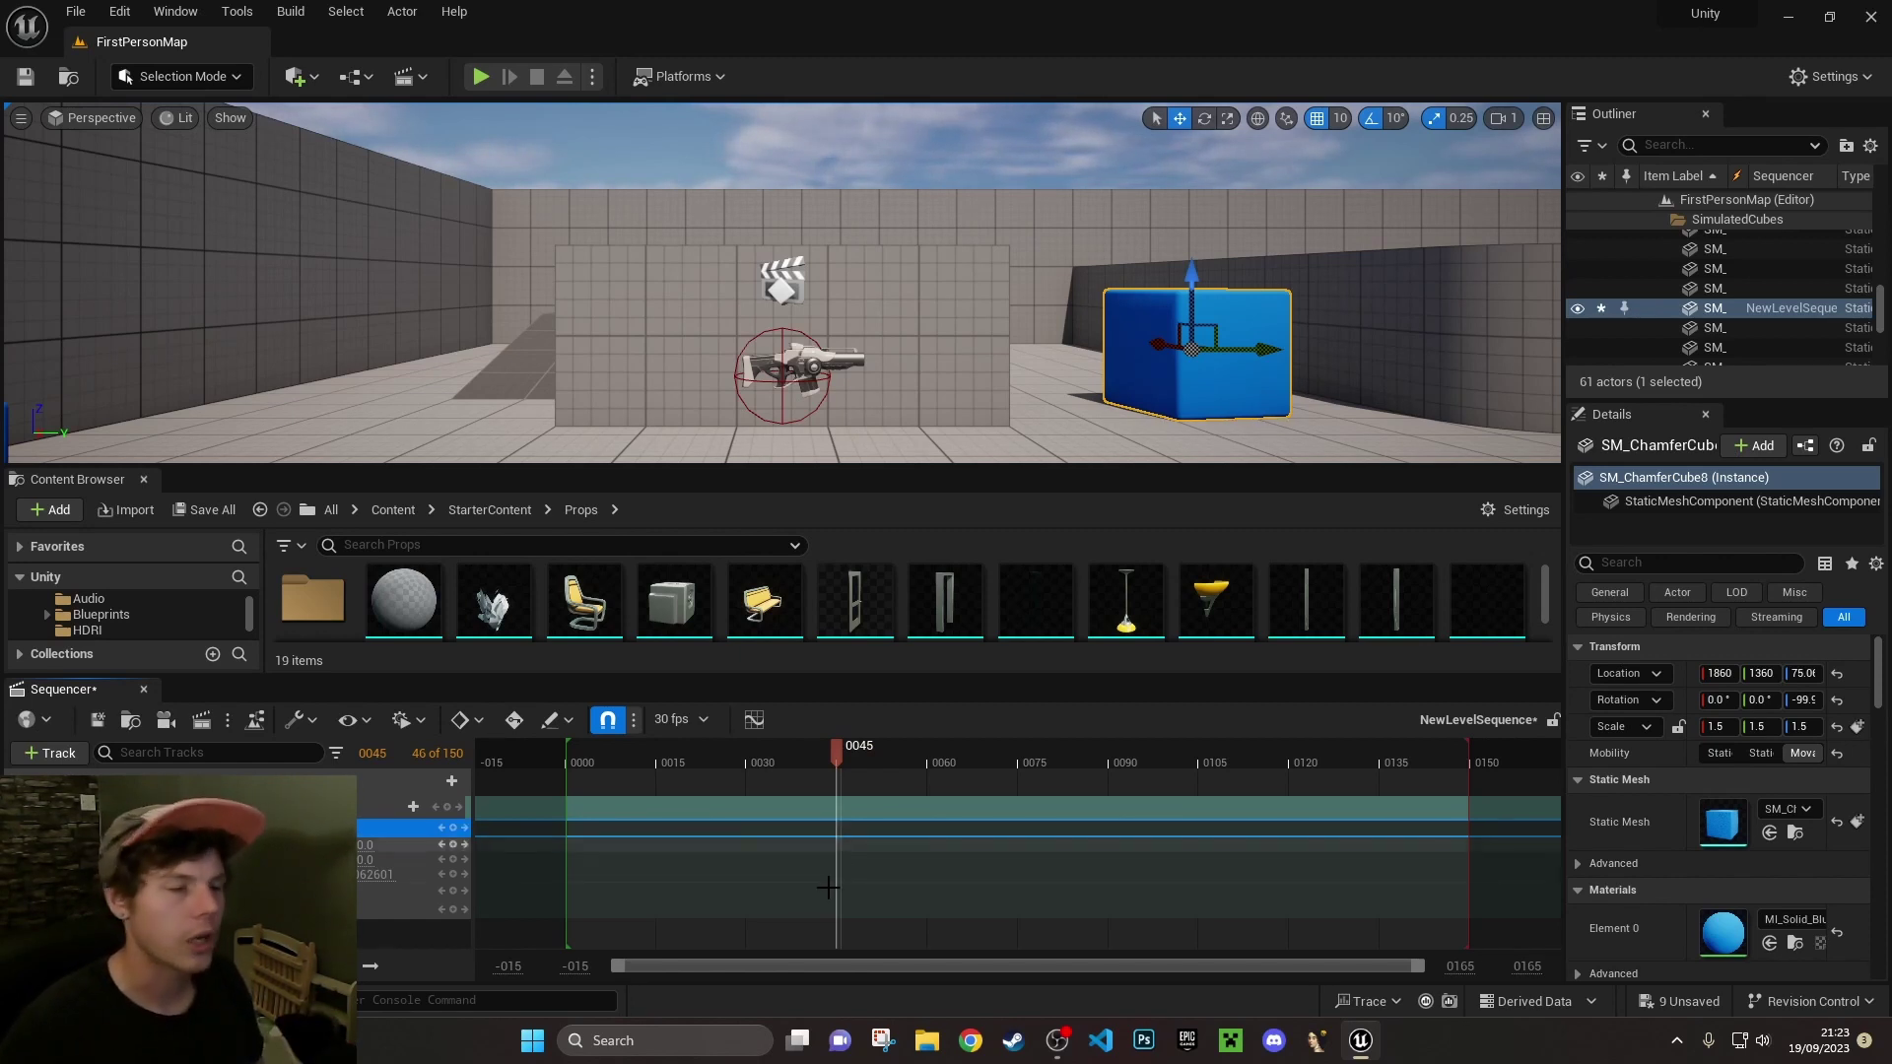
{"action": "left_click_drag", "start_coordinate": [836, 750], "coordinate": [567, 780]}
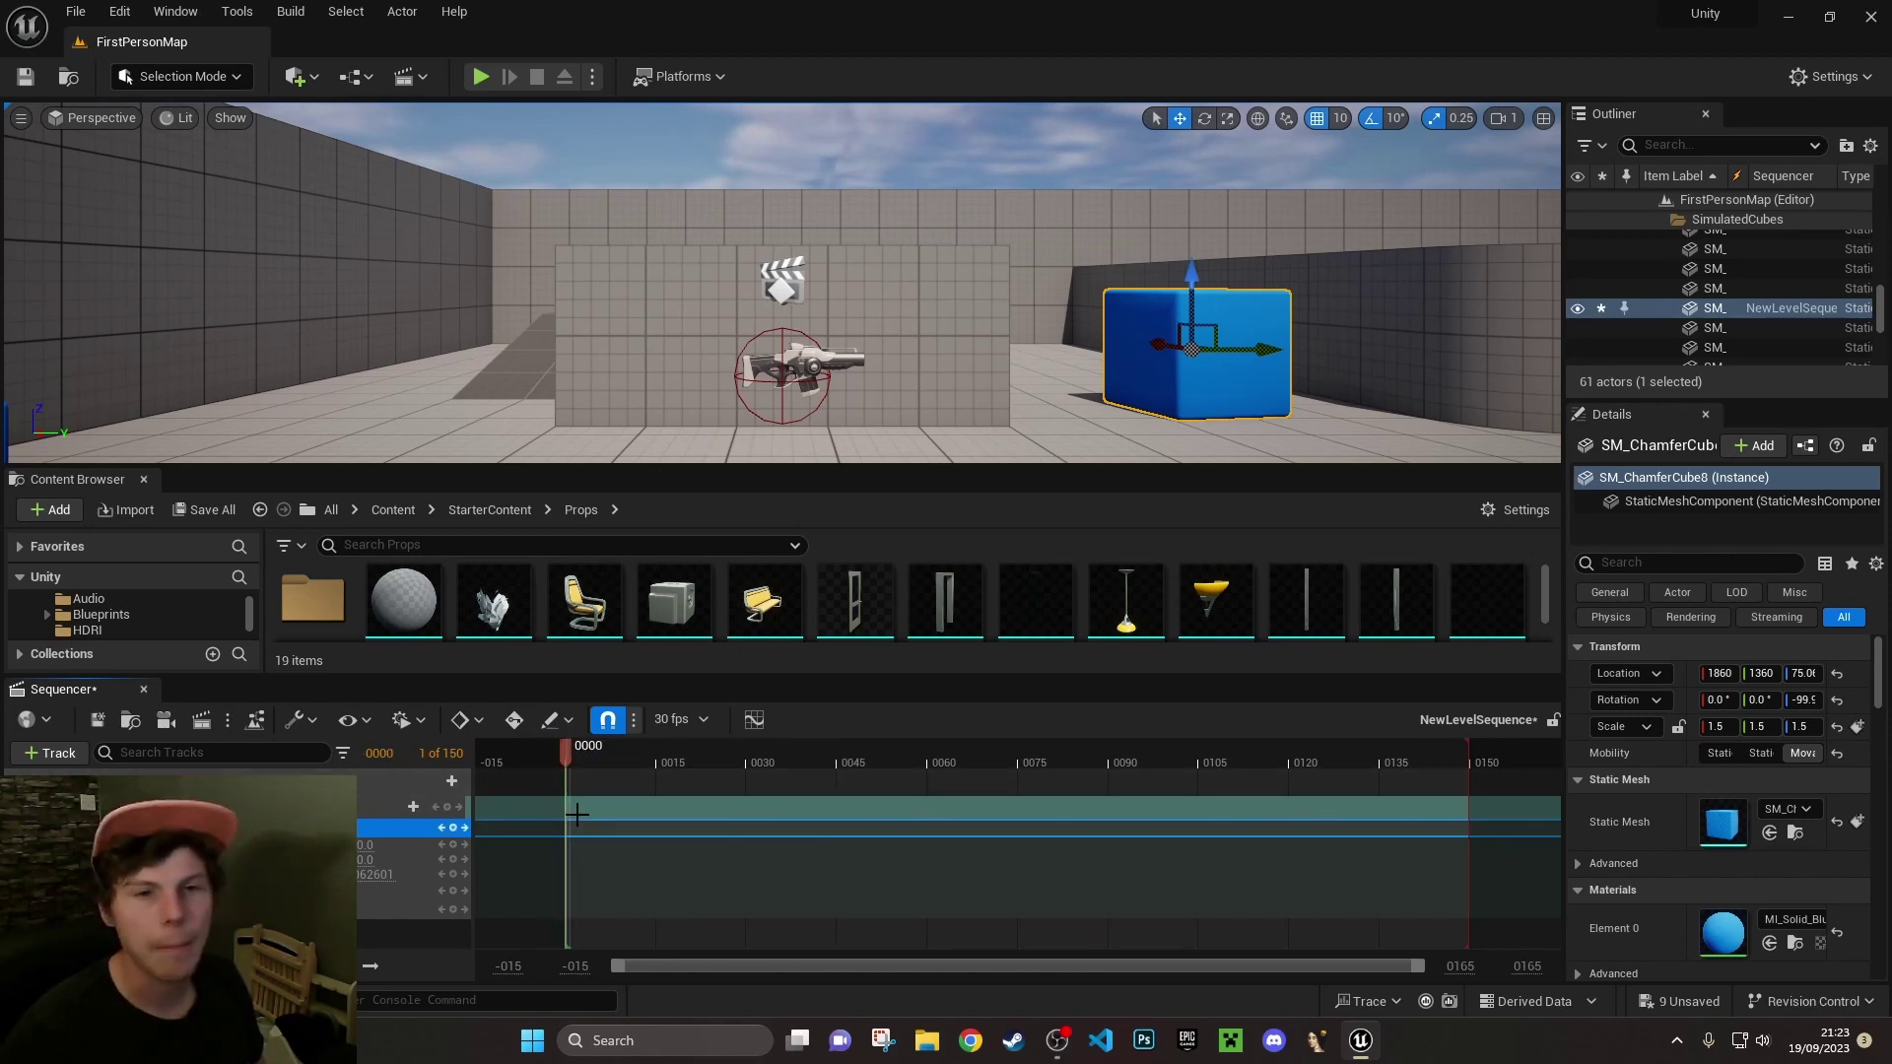
{"action": "left_click", "coordinate": [144, 689]}
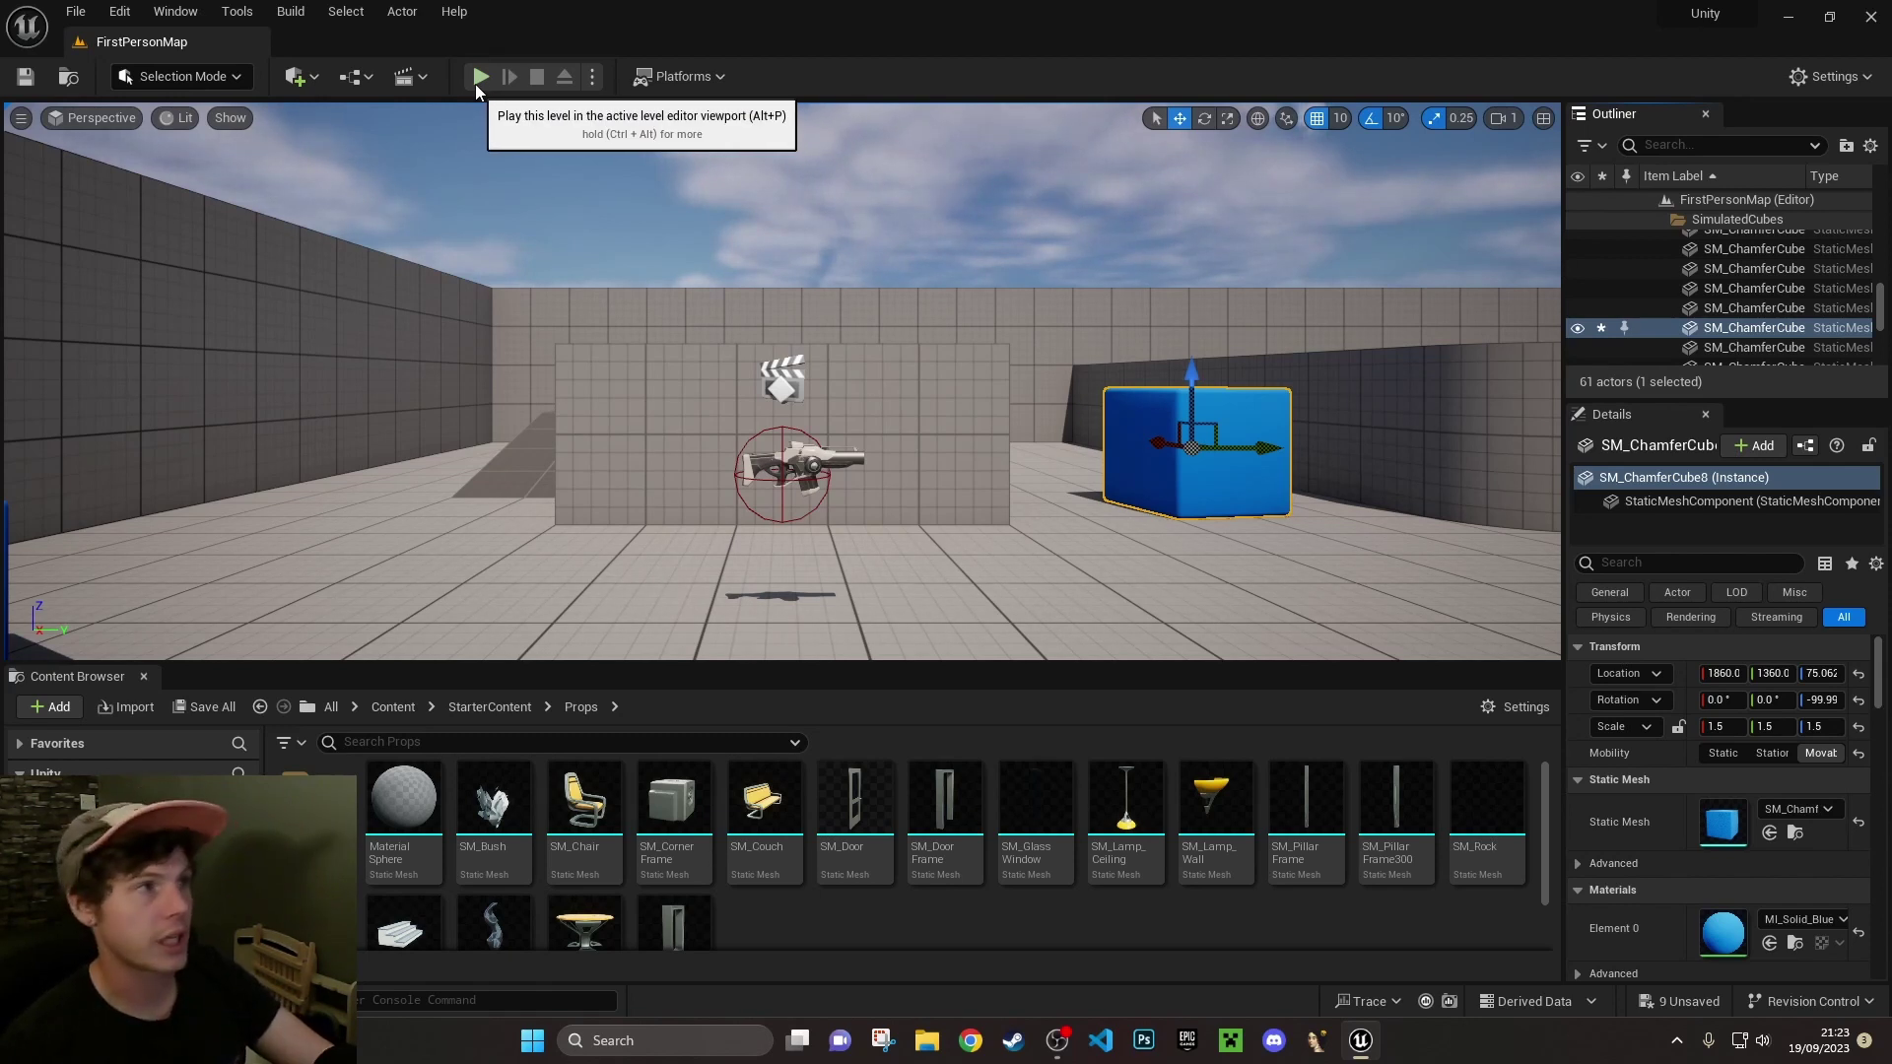
View the available play modes, run the level briefly in the viewport with mouse control, and stop it
{"action": "left_click", "coordinate": [592, 79]}
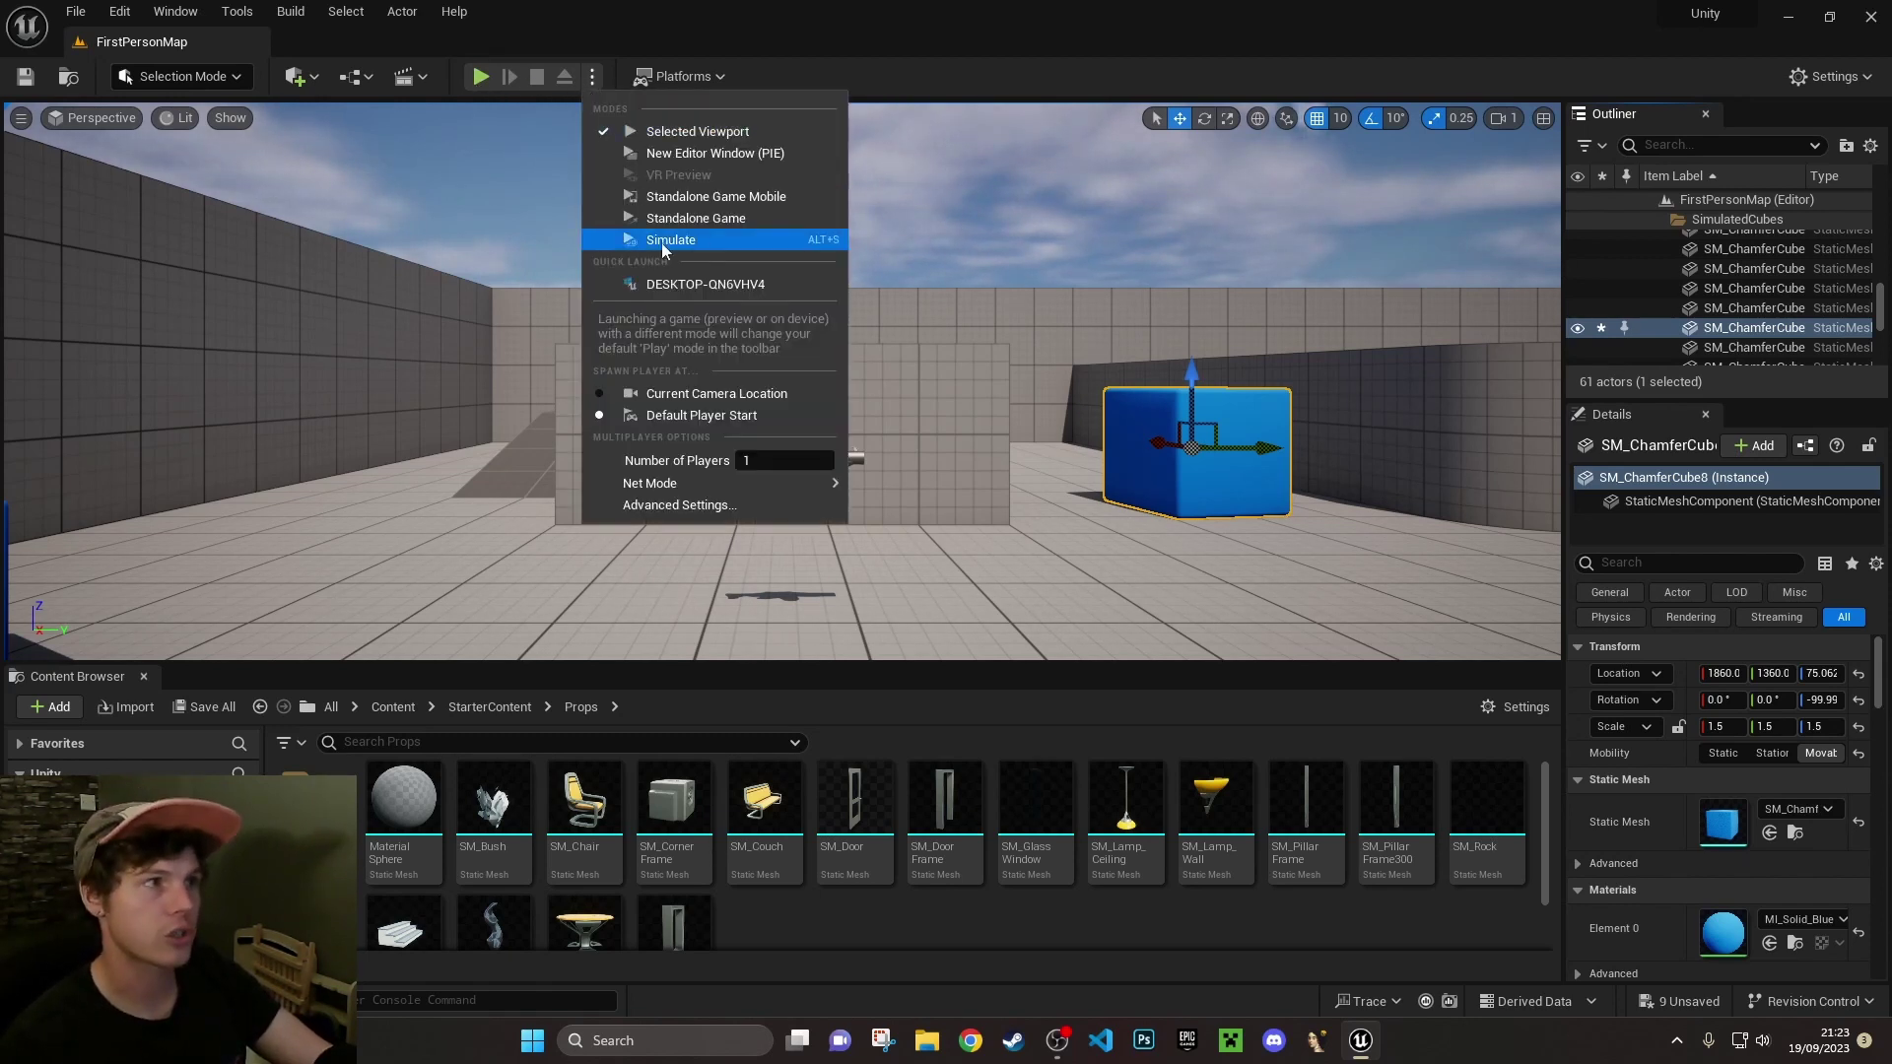
{"action": "left_click", "coordinate": [1133, 282]}
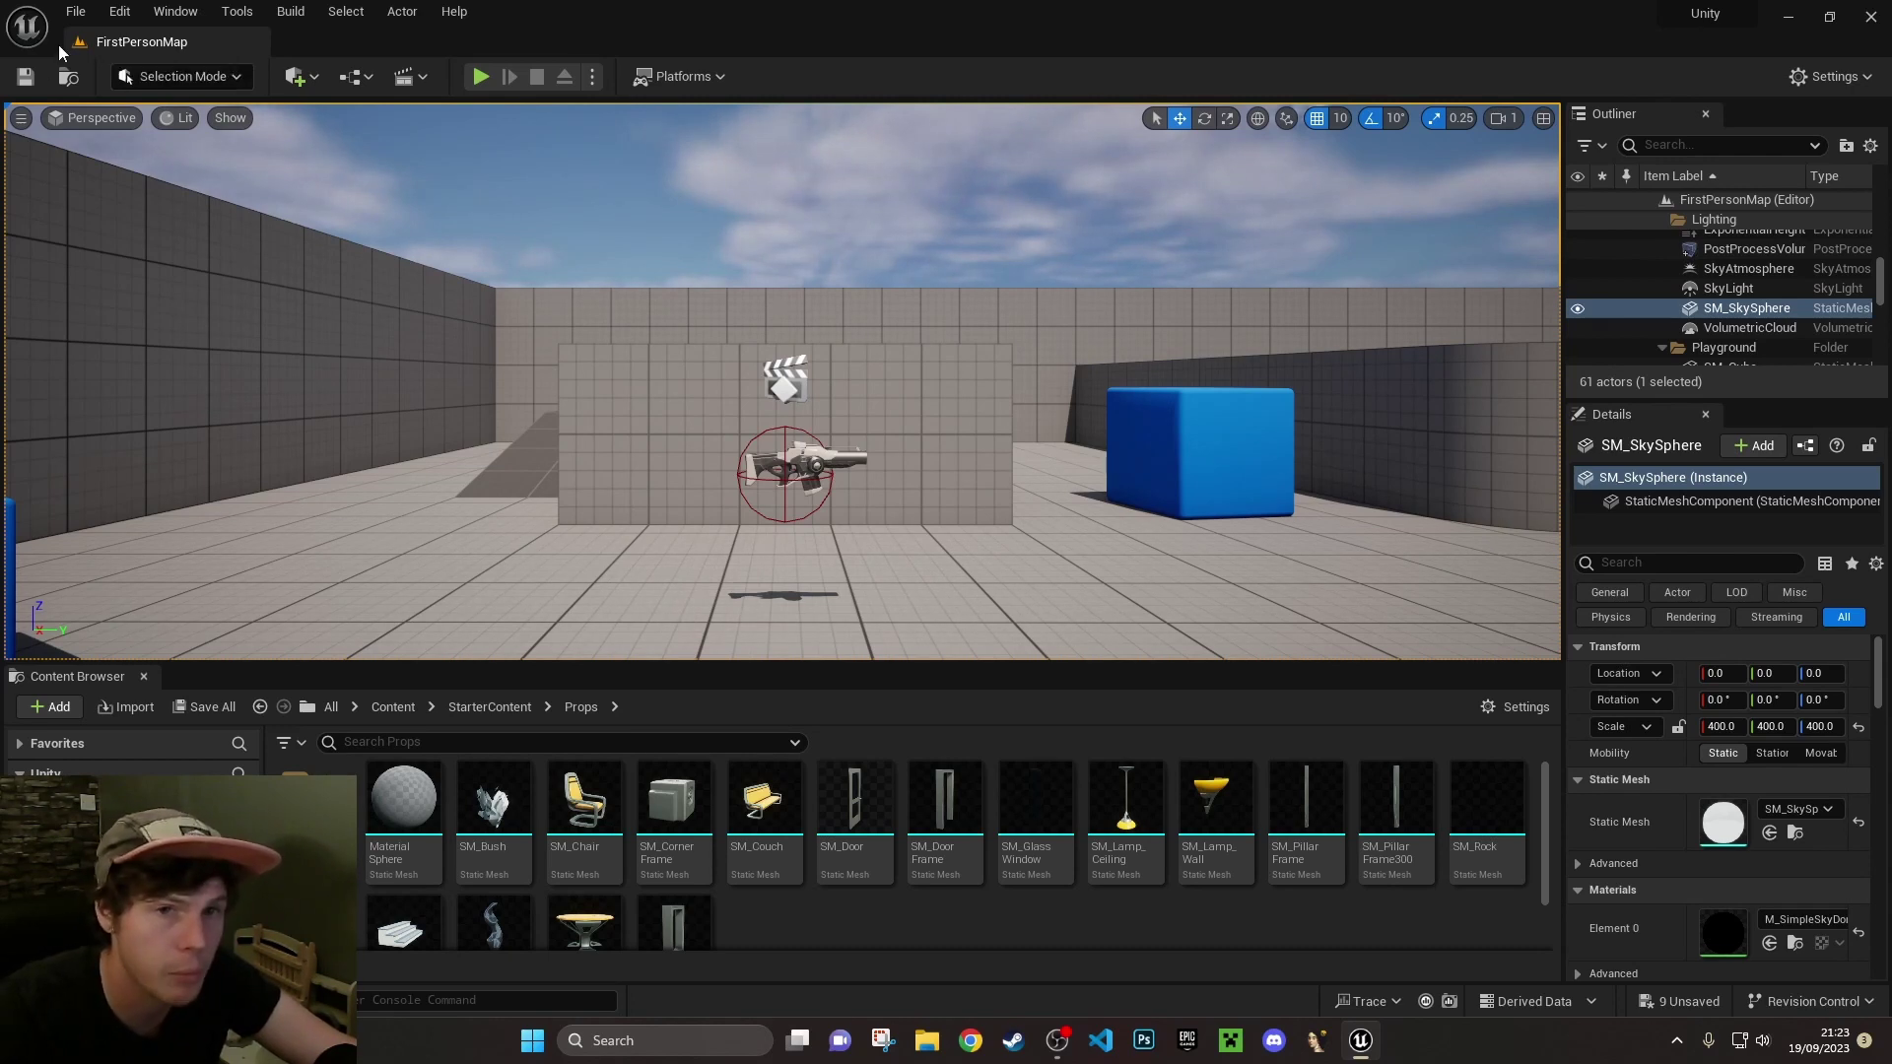
{"action": "left_click", "coordinate": [483, 77]}
{"action": "left_click", "coordinate": [1077, 343]}
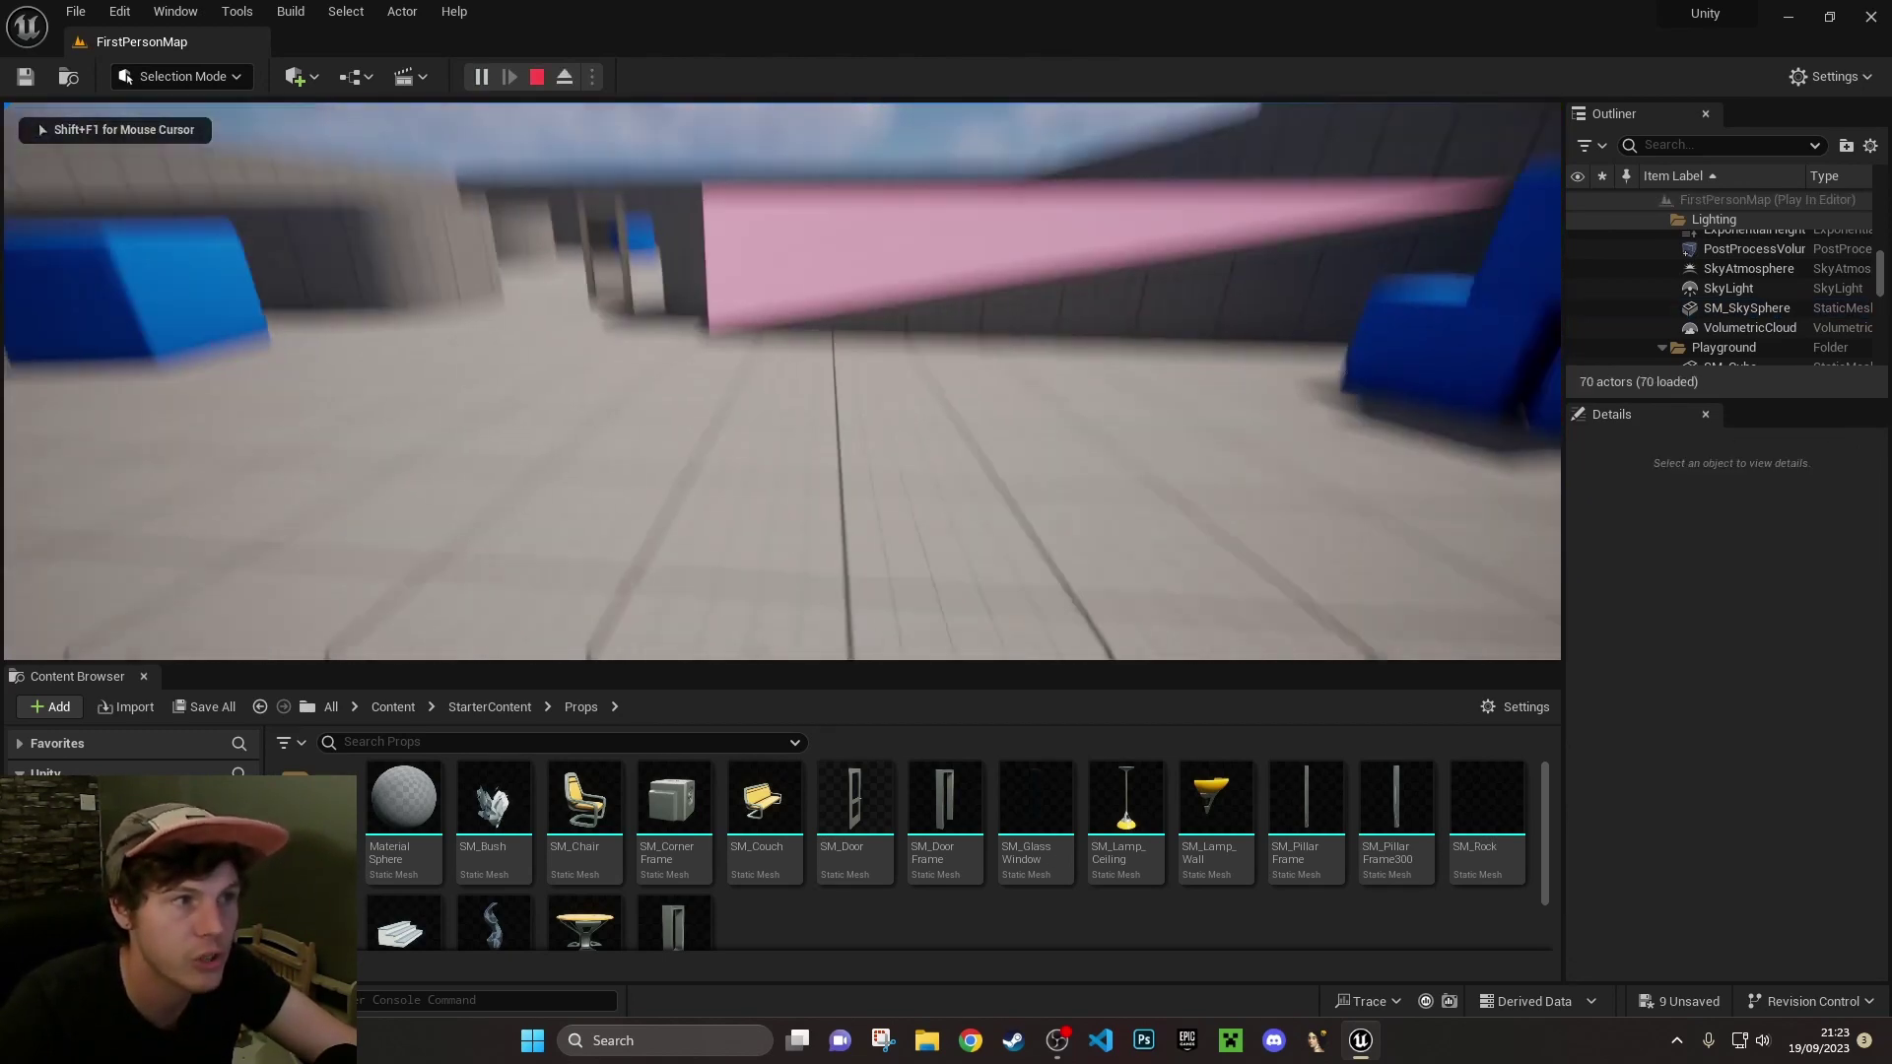
{"action": "key", "text": "Escape"}
{"action": "left_click", "coordinate": [986, 267]}
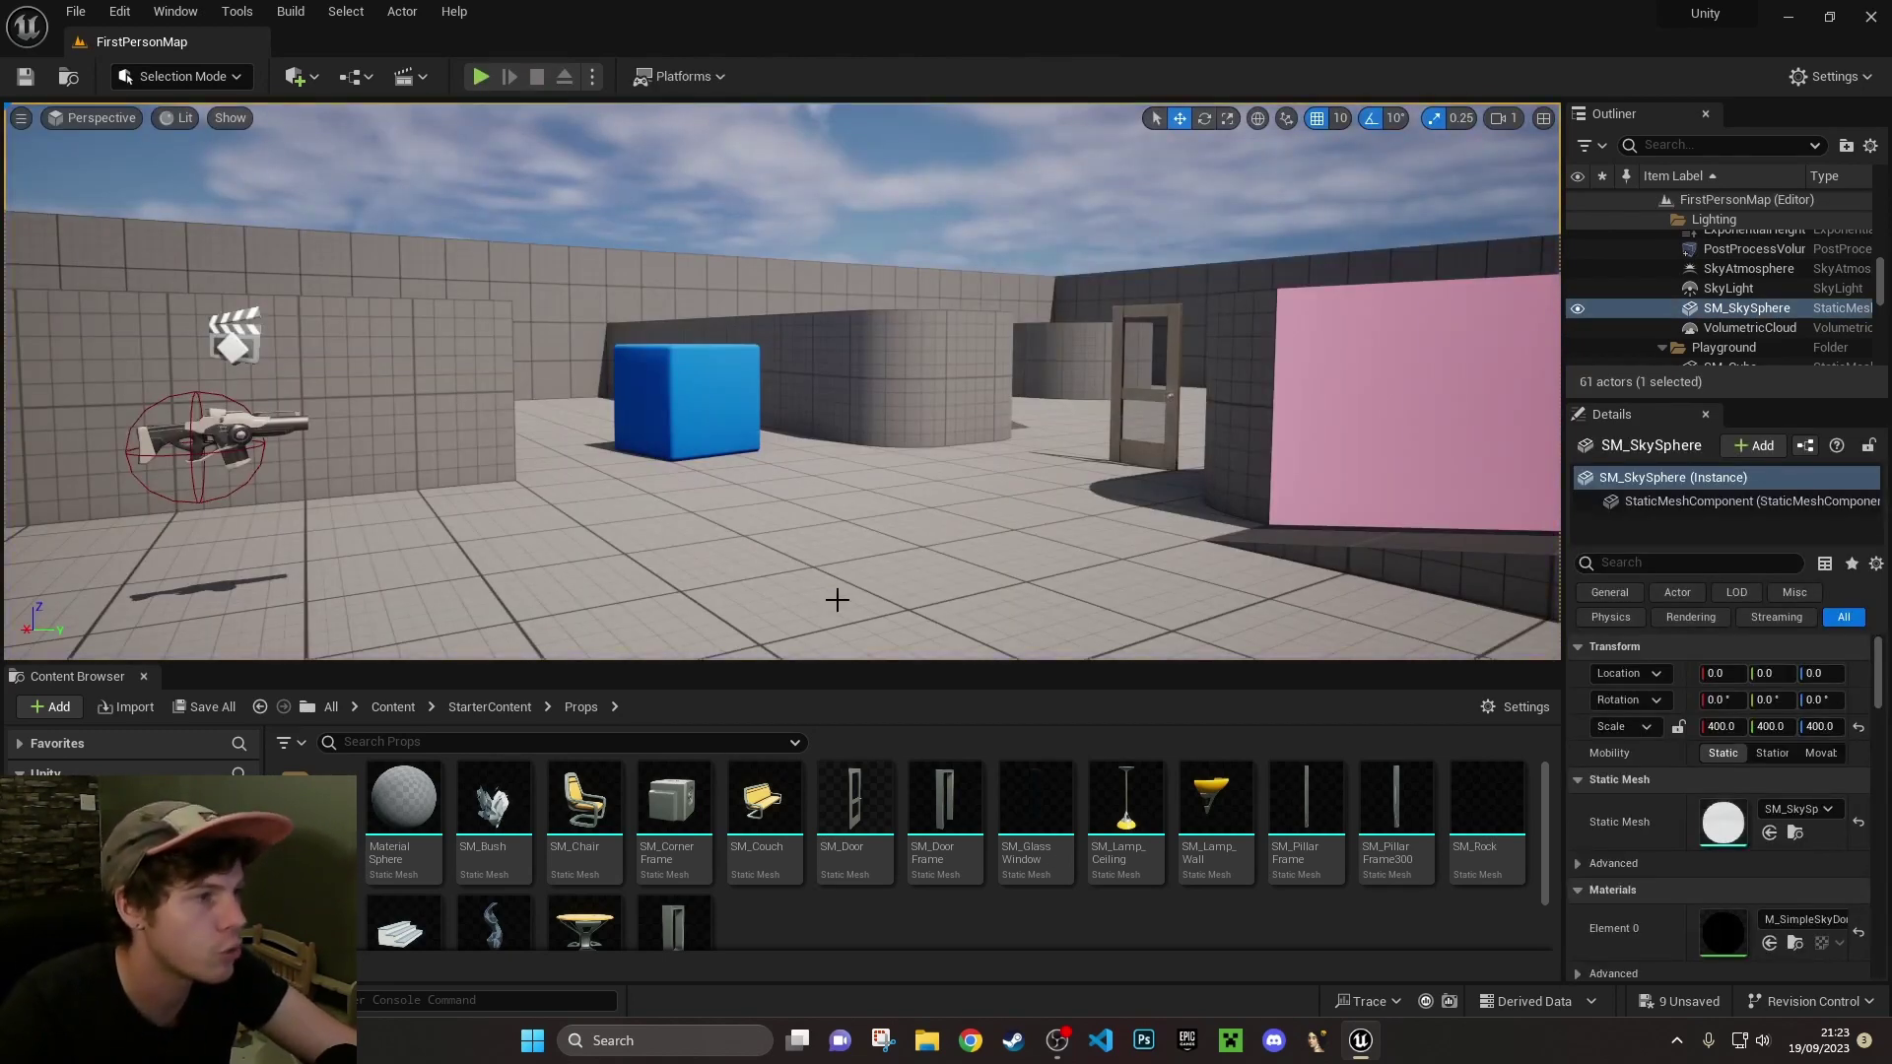
Inspect the SM_CornerFrame static mesh in its editor, docked beside the FirstPersonMap tab, and close it
{"action": "left_click", "coordinate": [687, 761]}
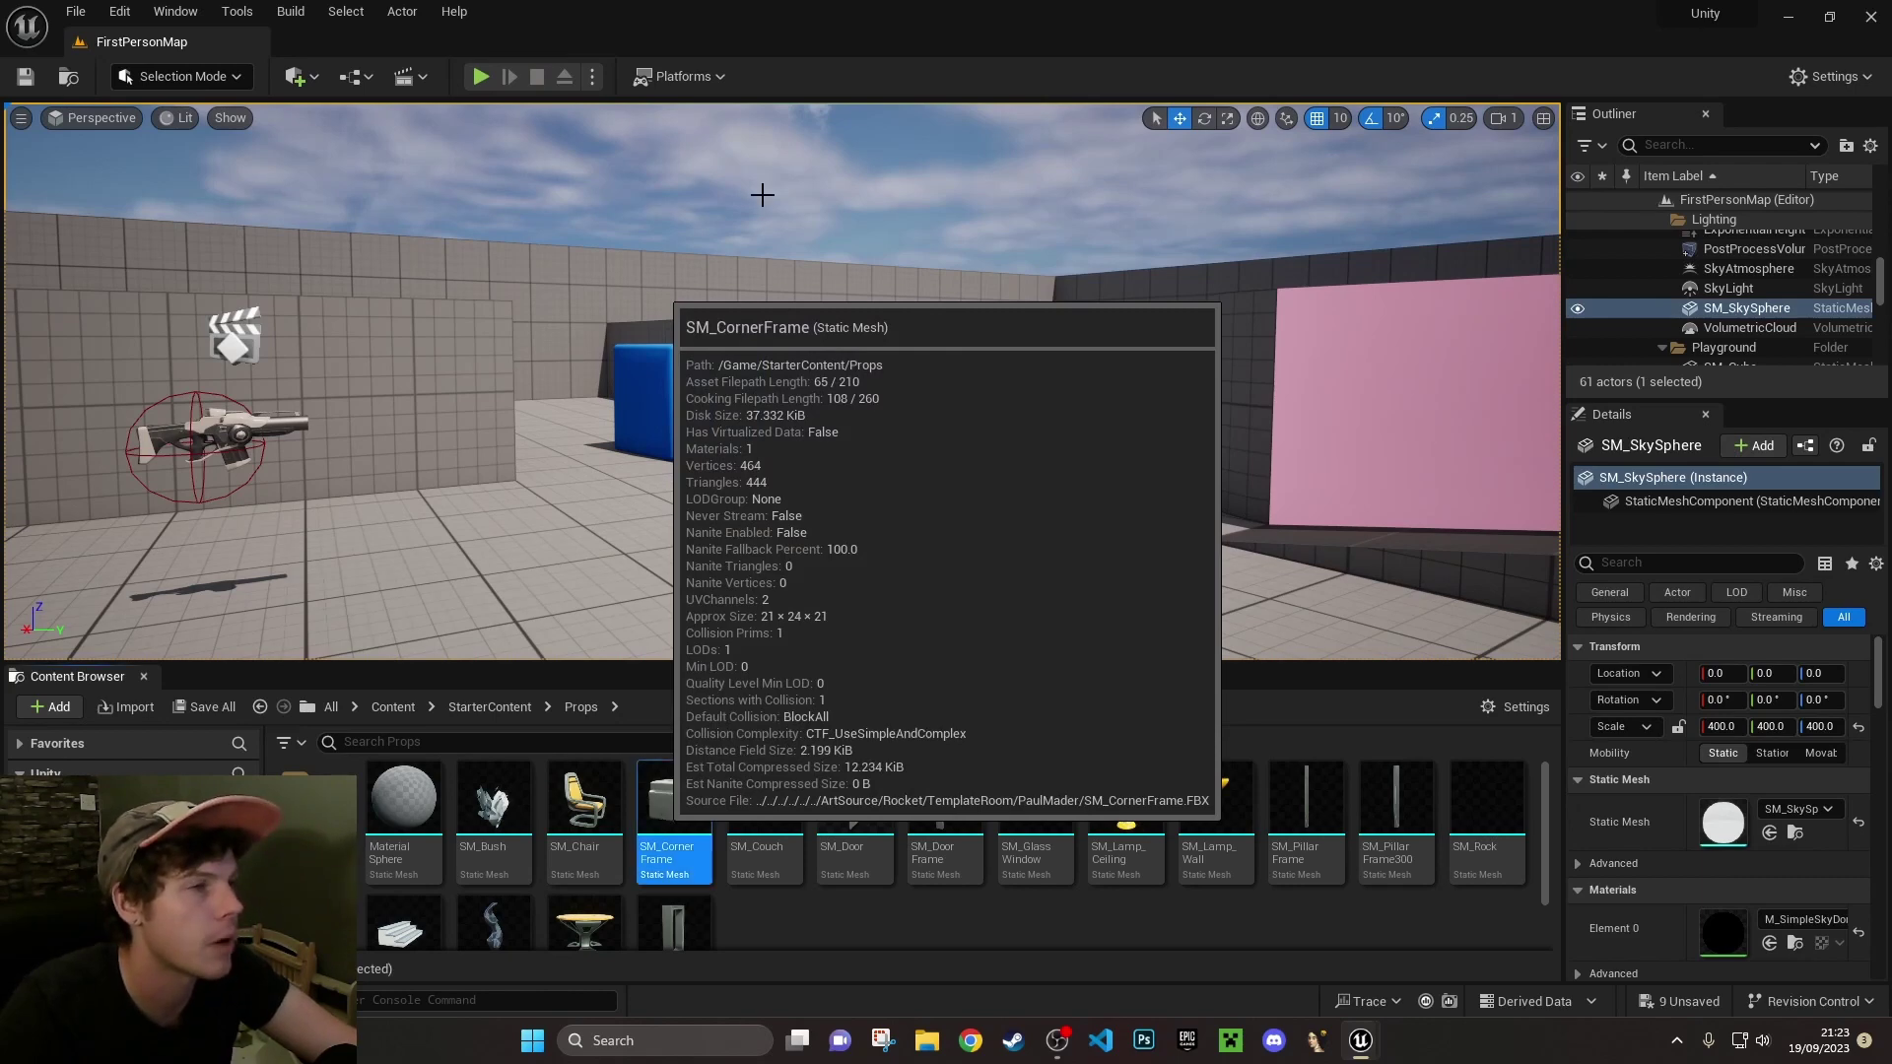
{"action": "double_click", "coordinate": [680, 789]}
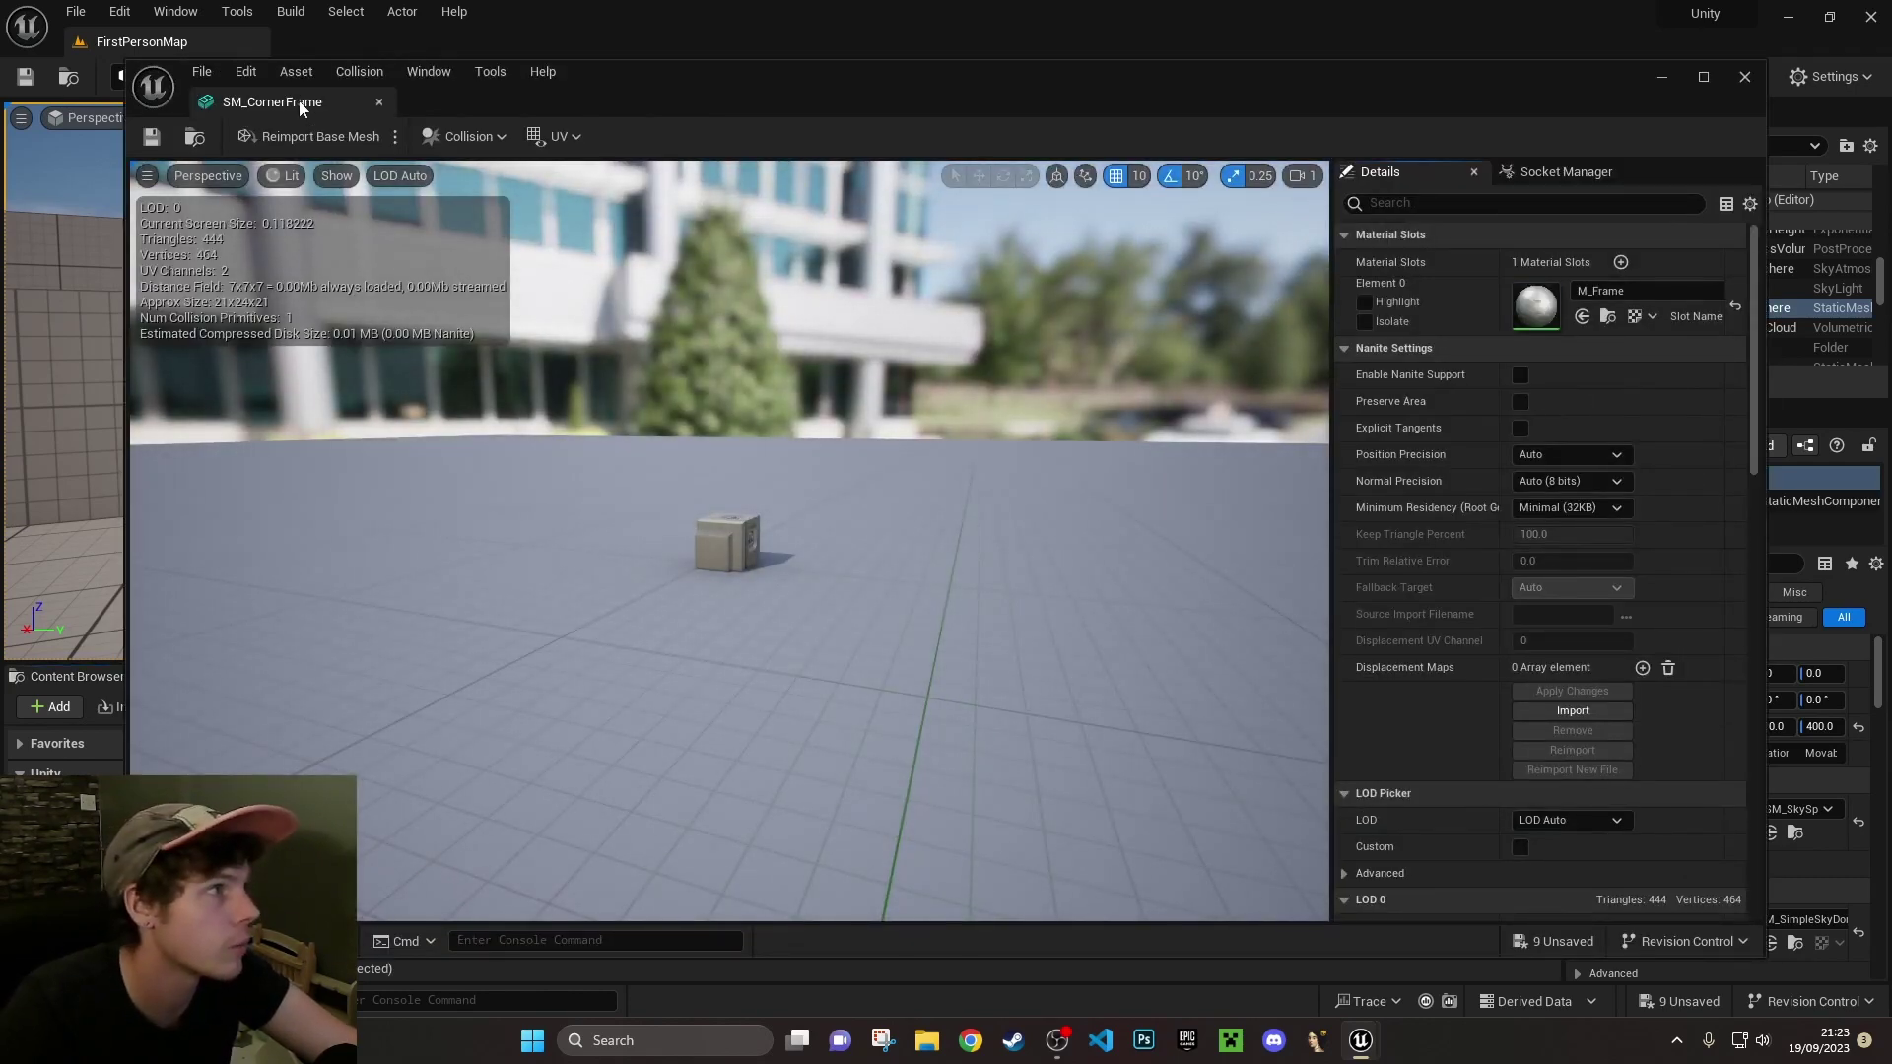
{"action": "left_click_drag", "start_coordinate": [272, 102], "coordinate": [380, 42]}
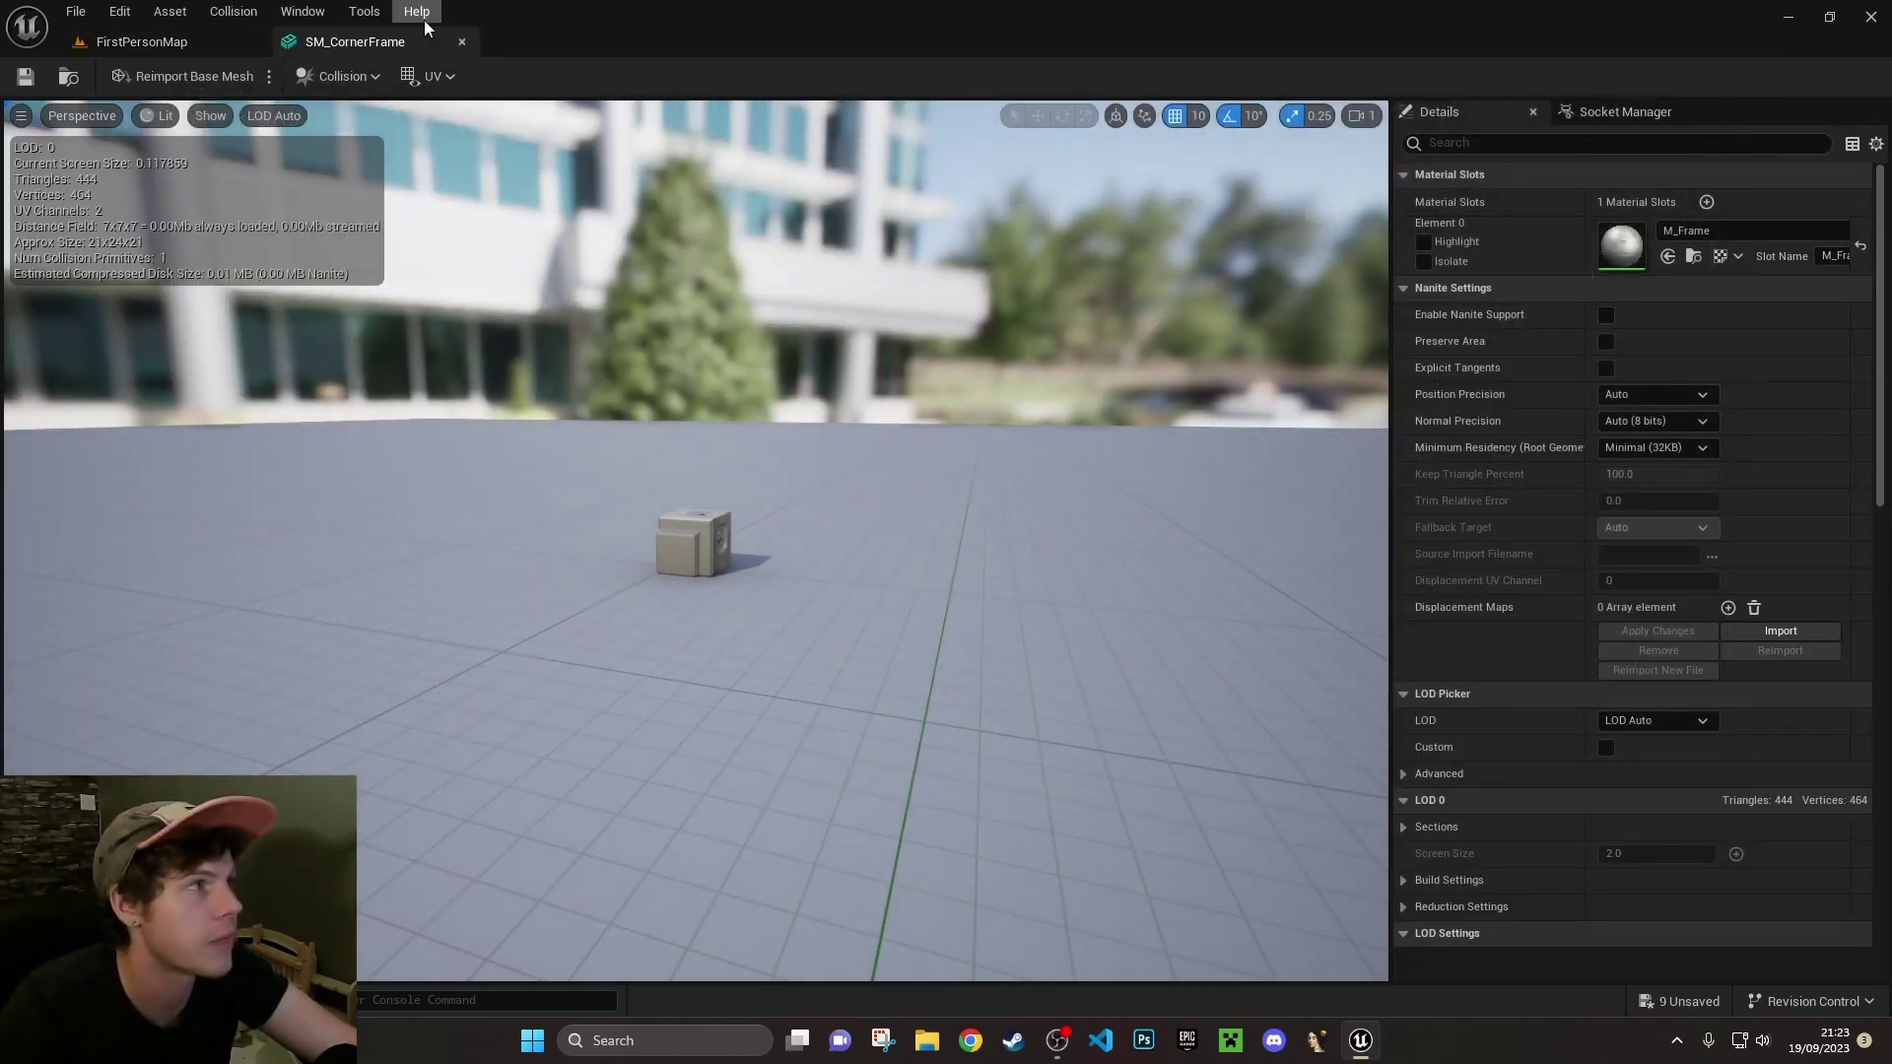
{"action": "left_click", "coordinate": [452, 43]}
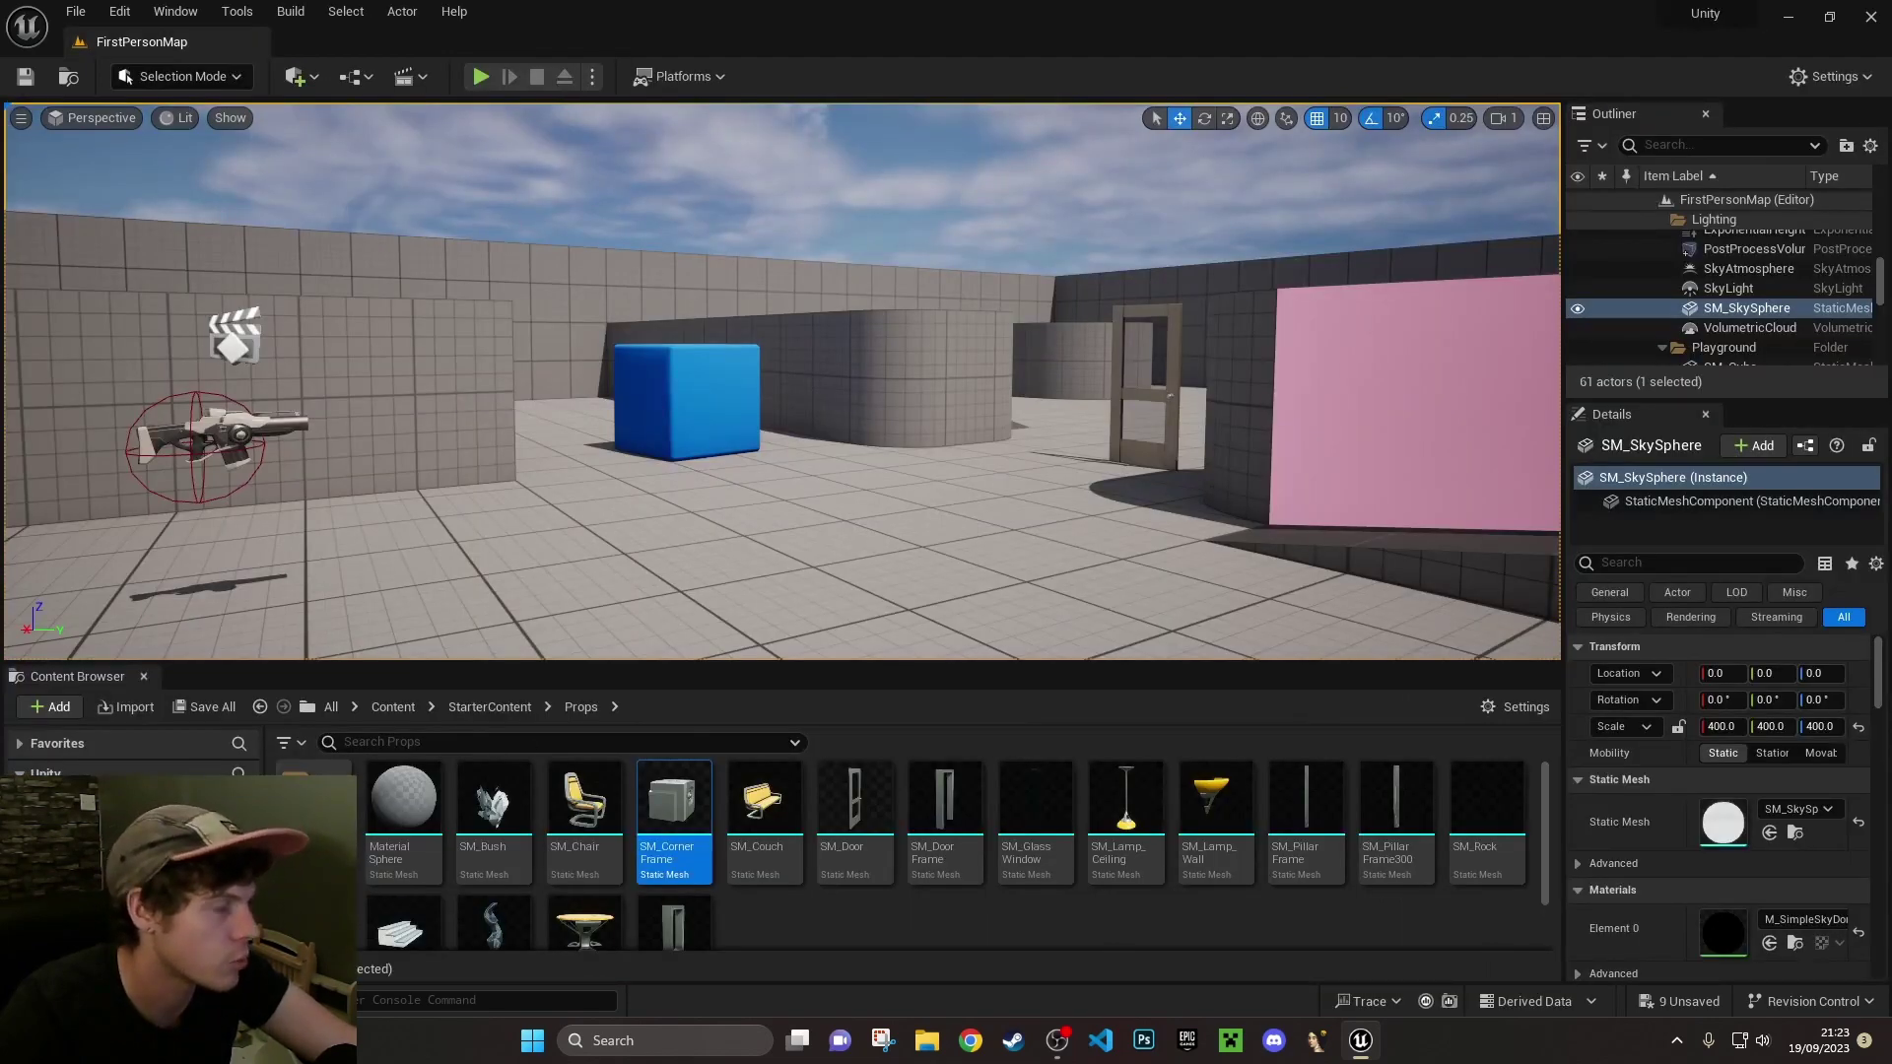
Open Blueprint_CeilingLight from StarterContent's Blueprints folder and dock its editor beside the FirstPersonMap tab
{"action": "left_click", "coordinate": [489, 707]}
{"action": "double_click", "coordinate": [480, 798]}
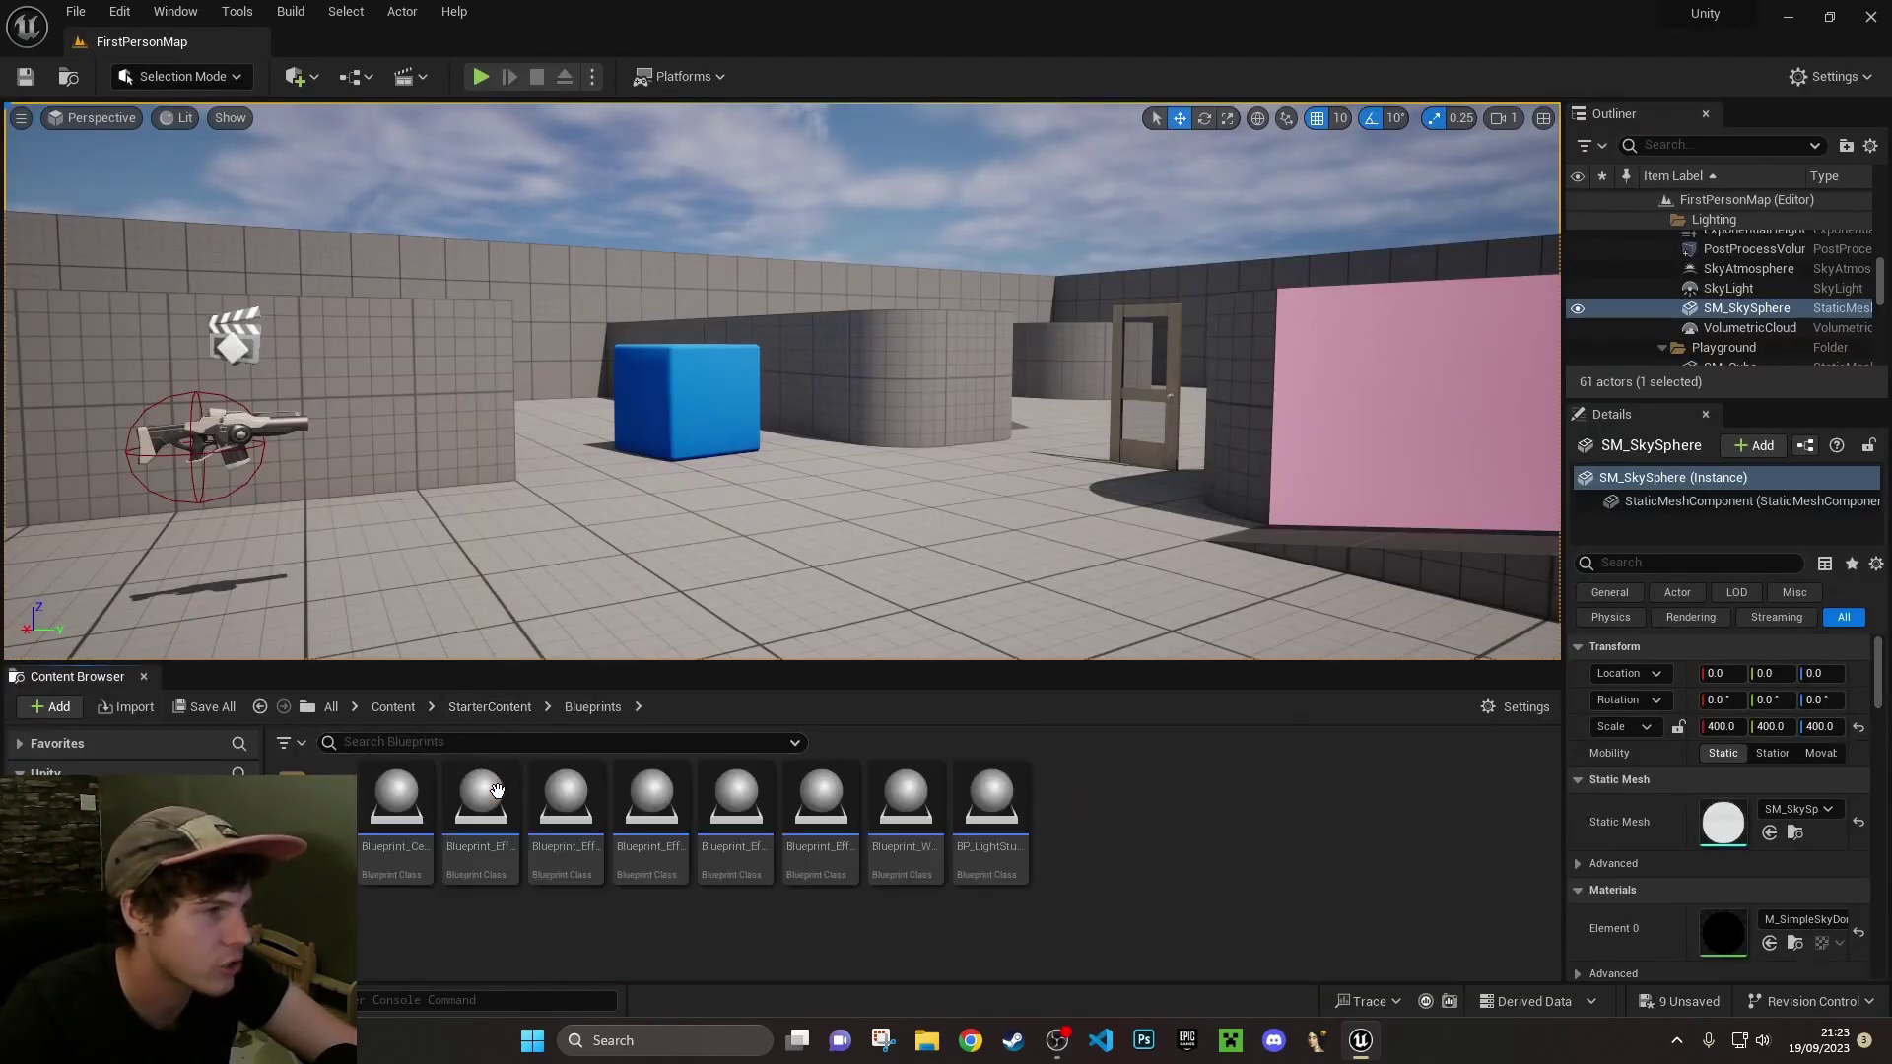
{"action": "double_click", "coordinate": [404, 806]}
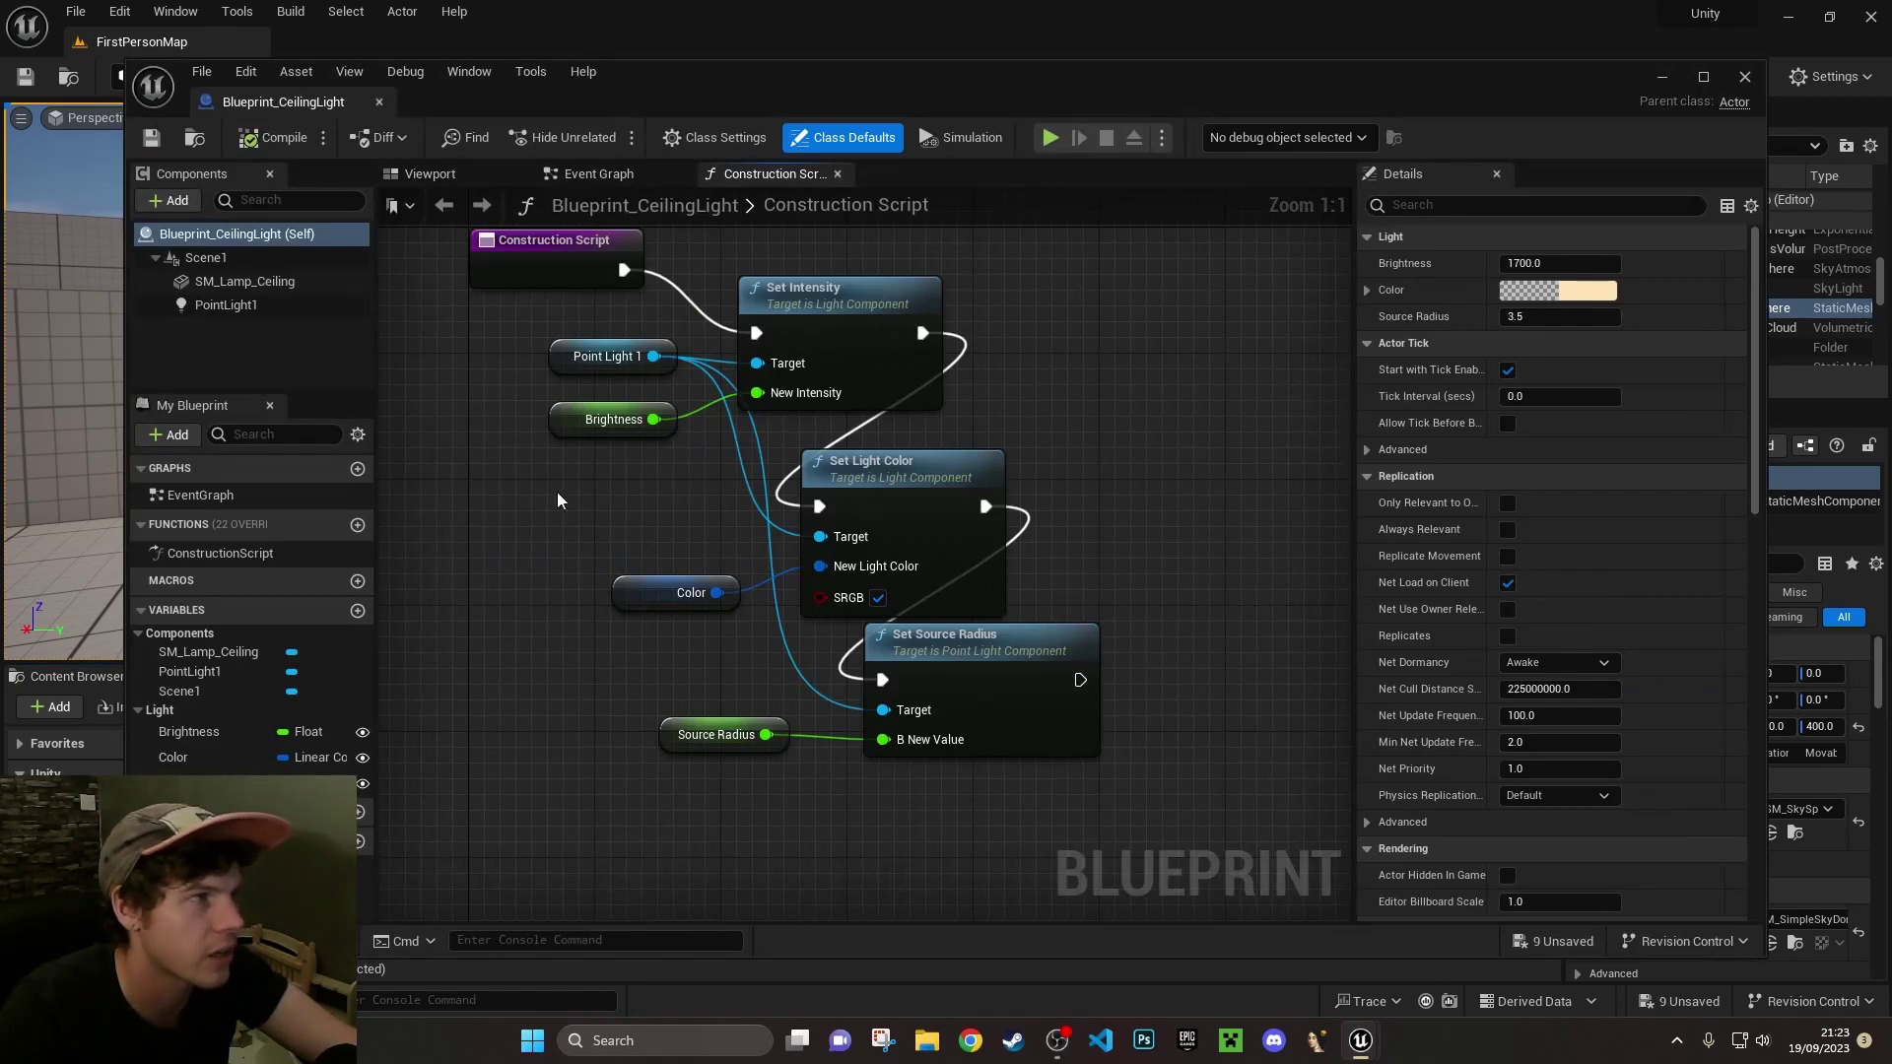
{"action": "left_click_drag", "start_coordinate": [328, 105], "coordinate": [335, 42]}
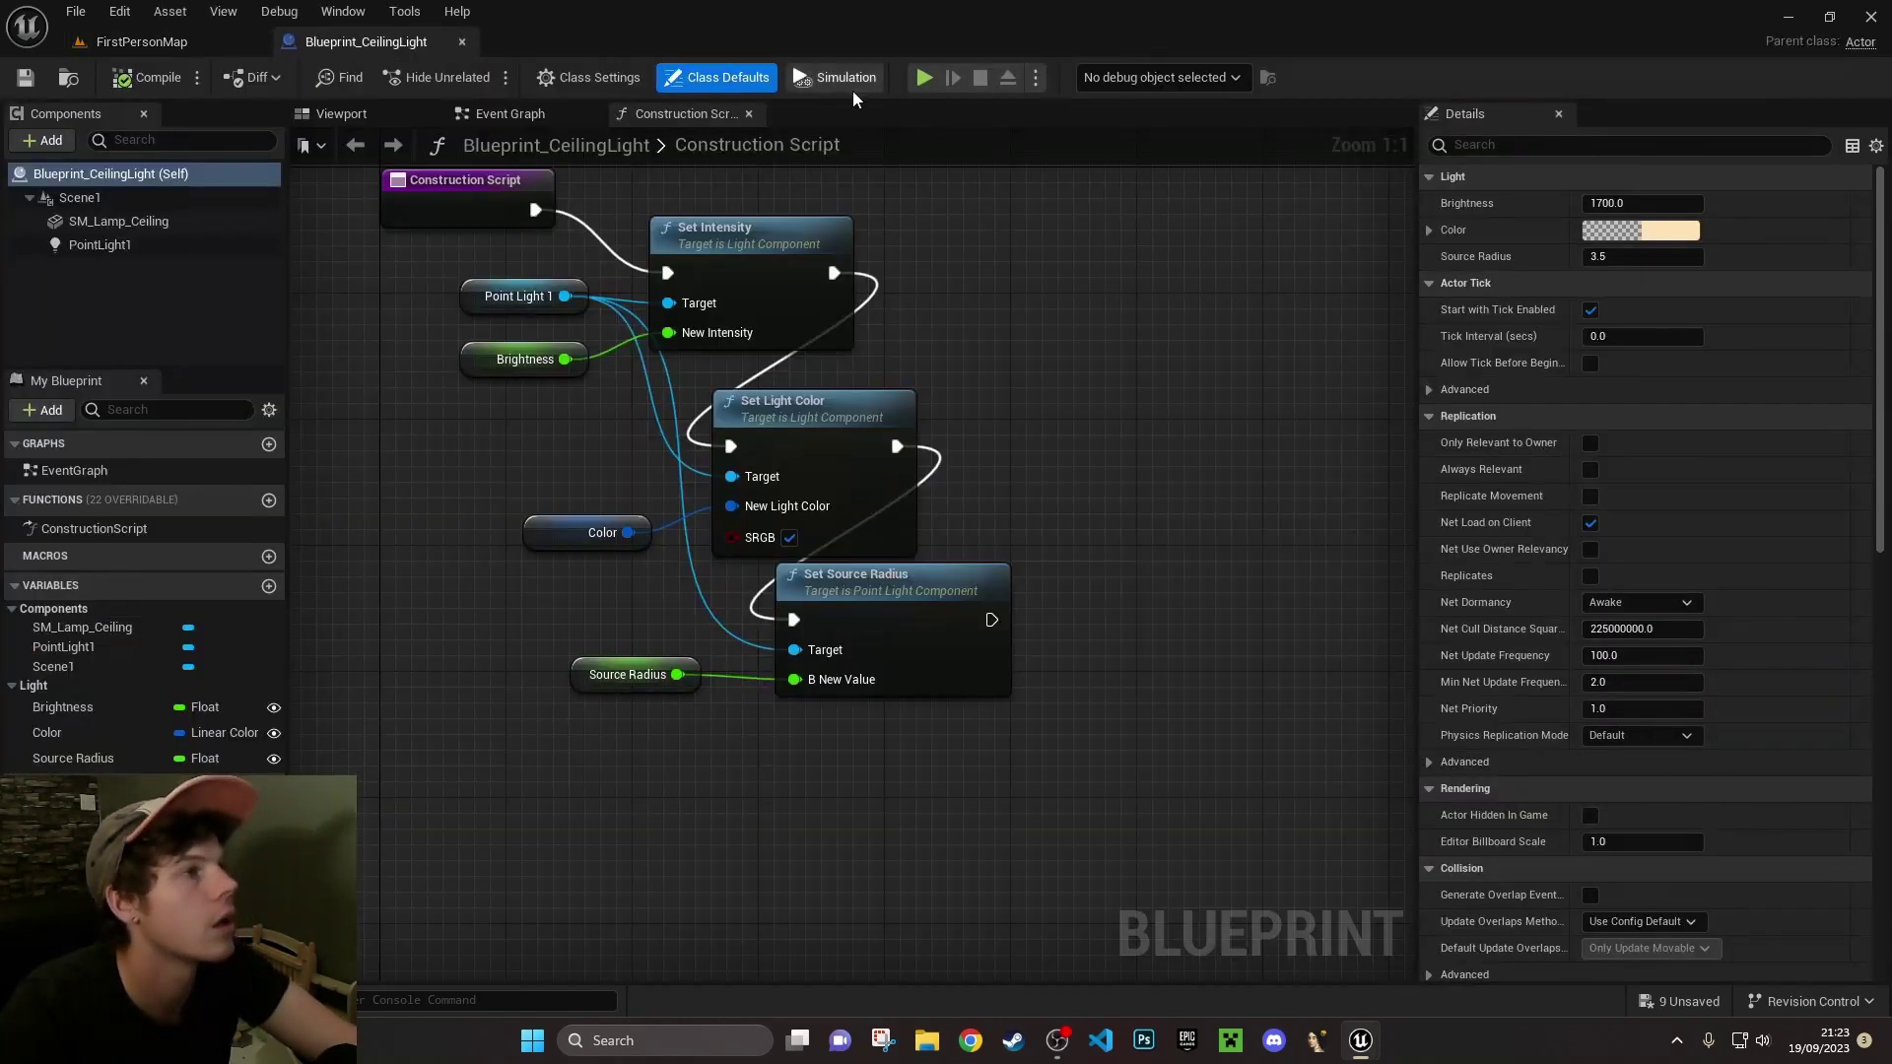
Play the level in a preview window from the Blueprint editor, walk around in it, close it, and return to FirstPersonMap
{"action": "left_click", "coordinate": [924, 80]}
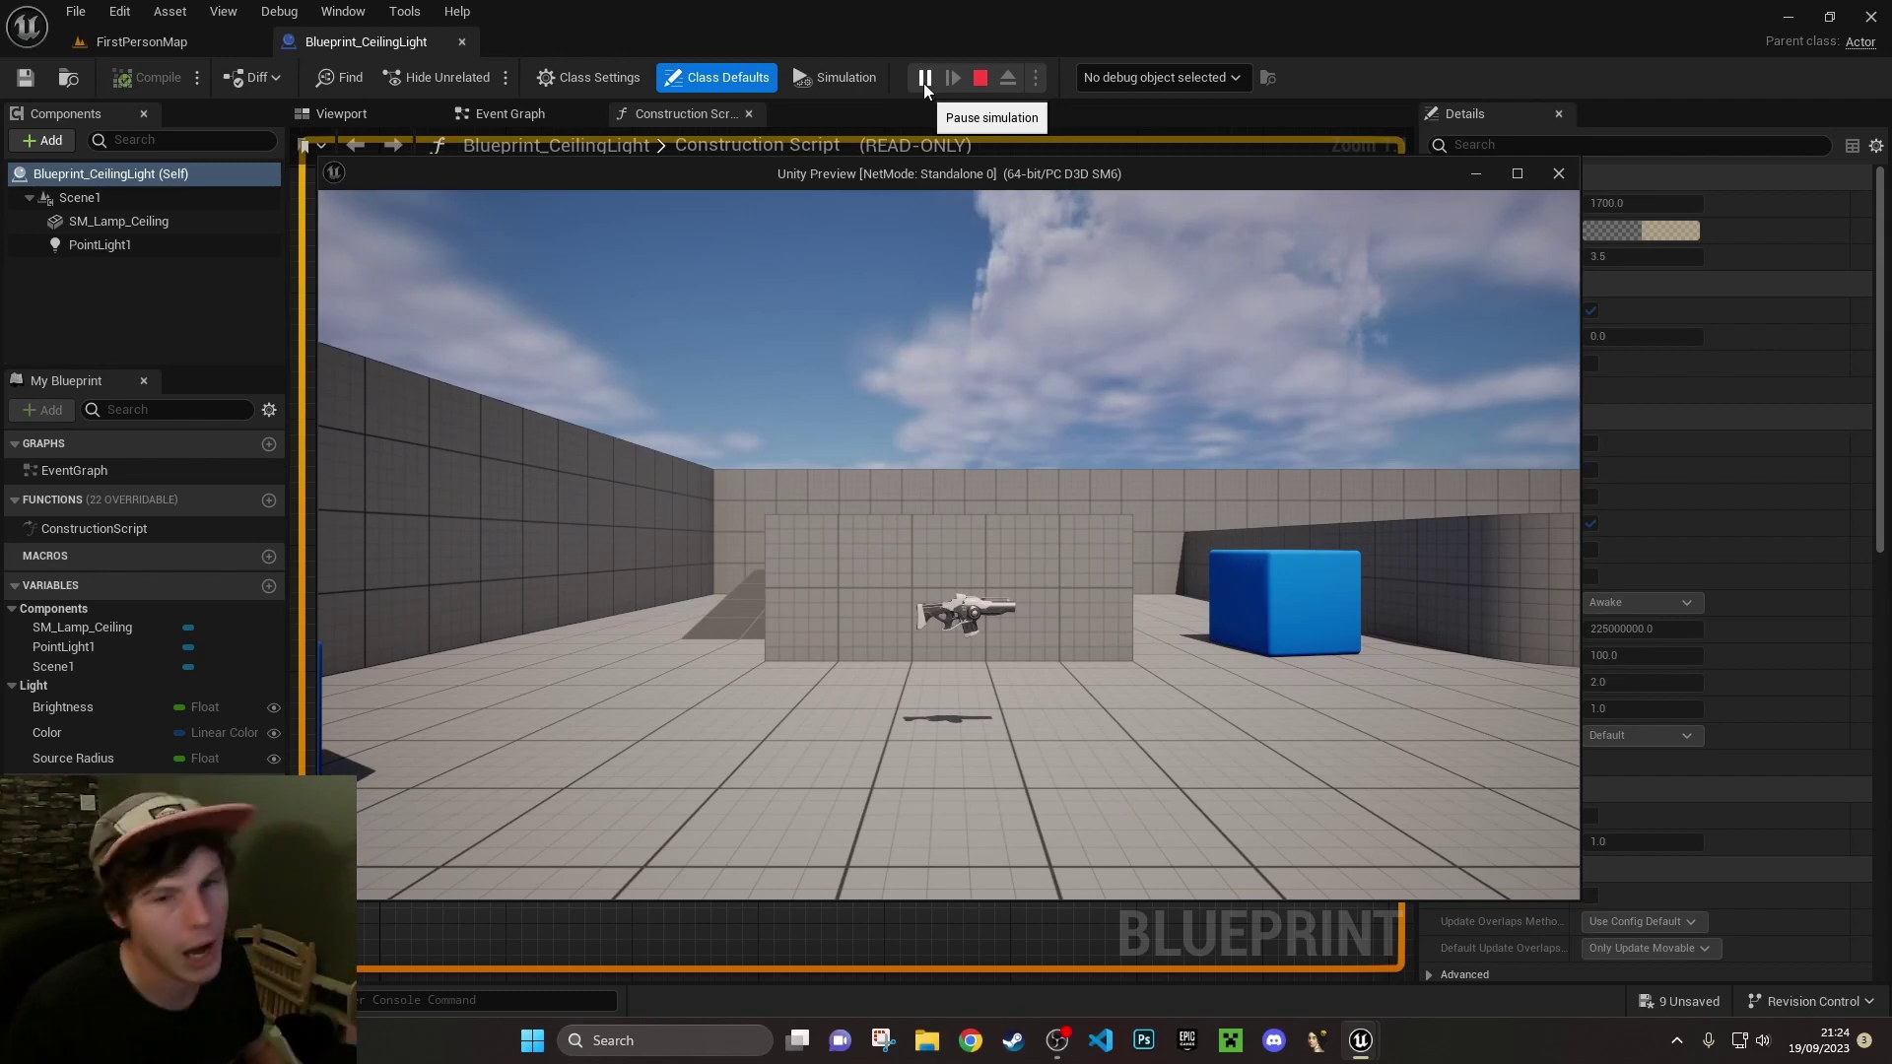
{"action": "left_click", "coordinate": [647, 618]}
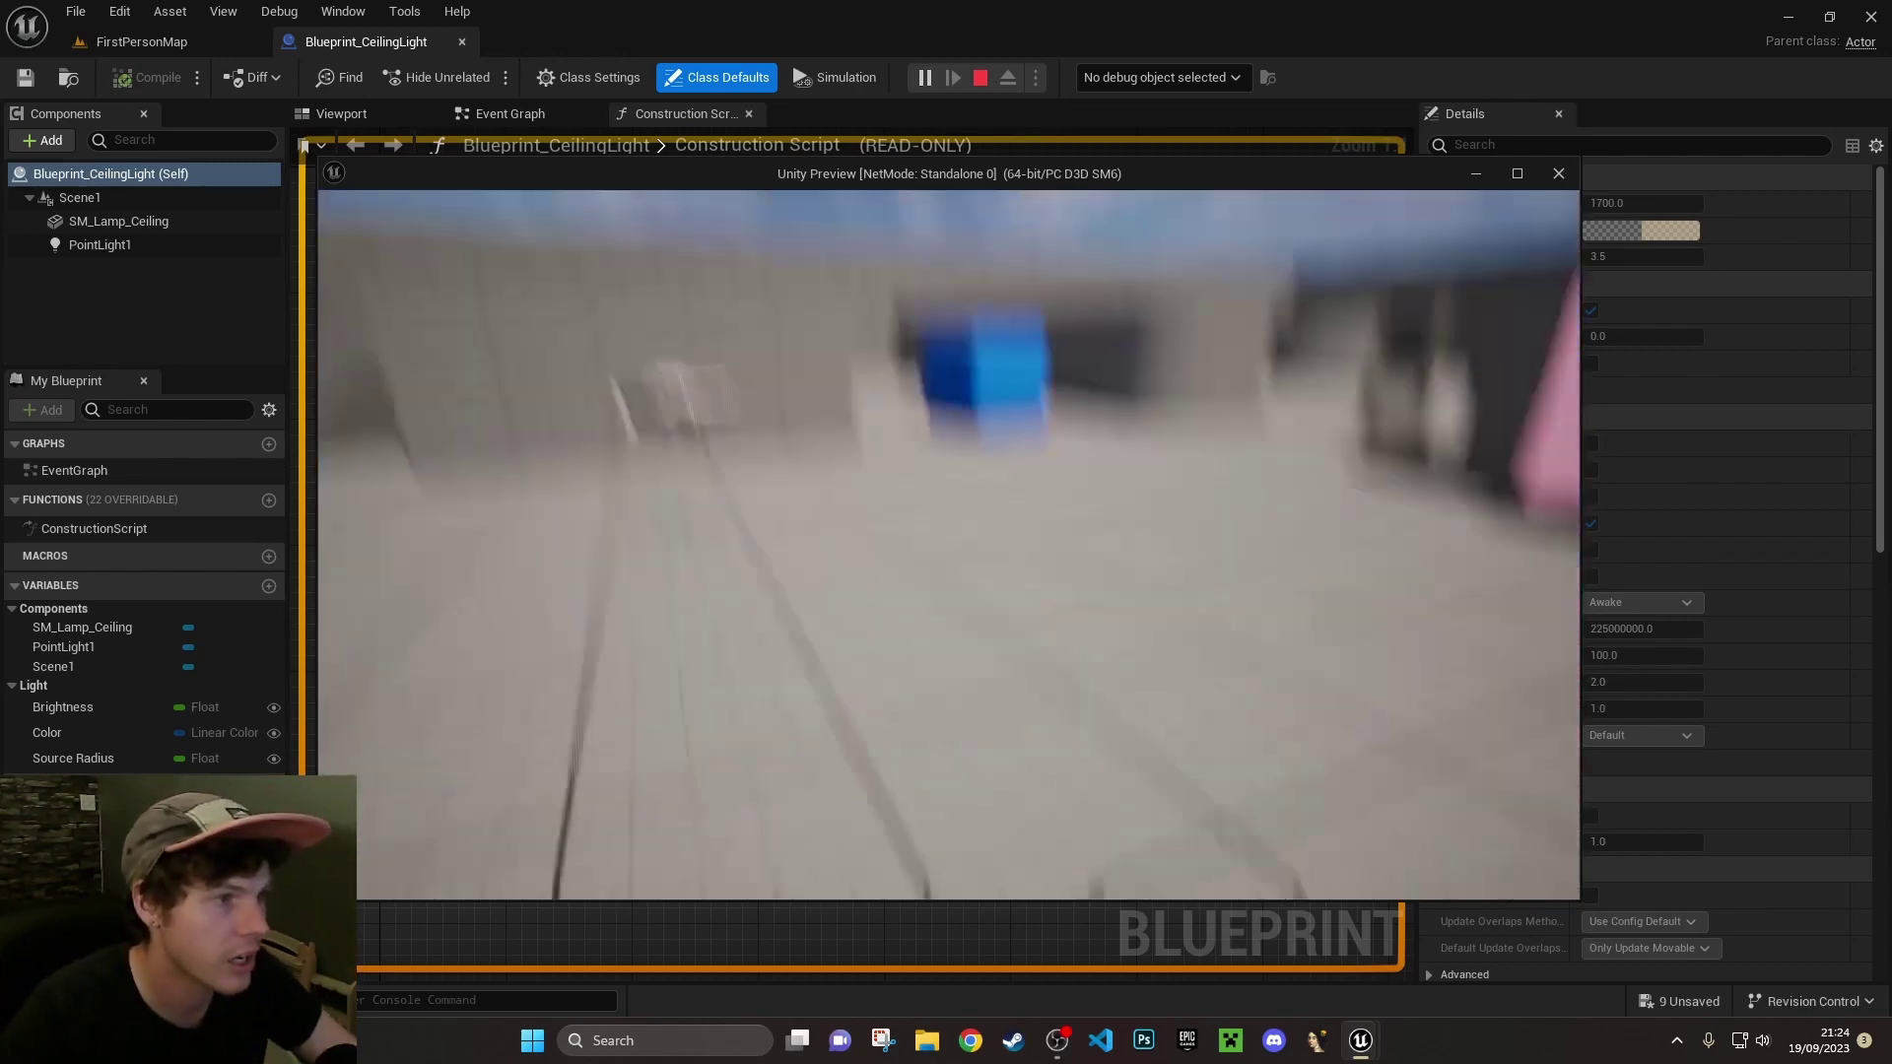
{"action": "key", "text": "s"}
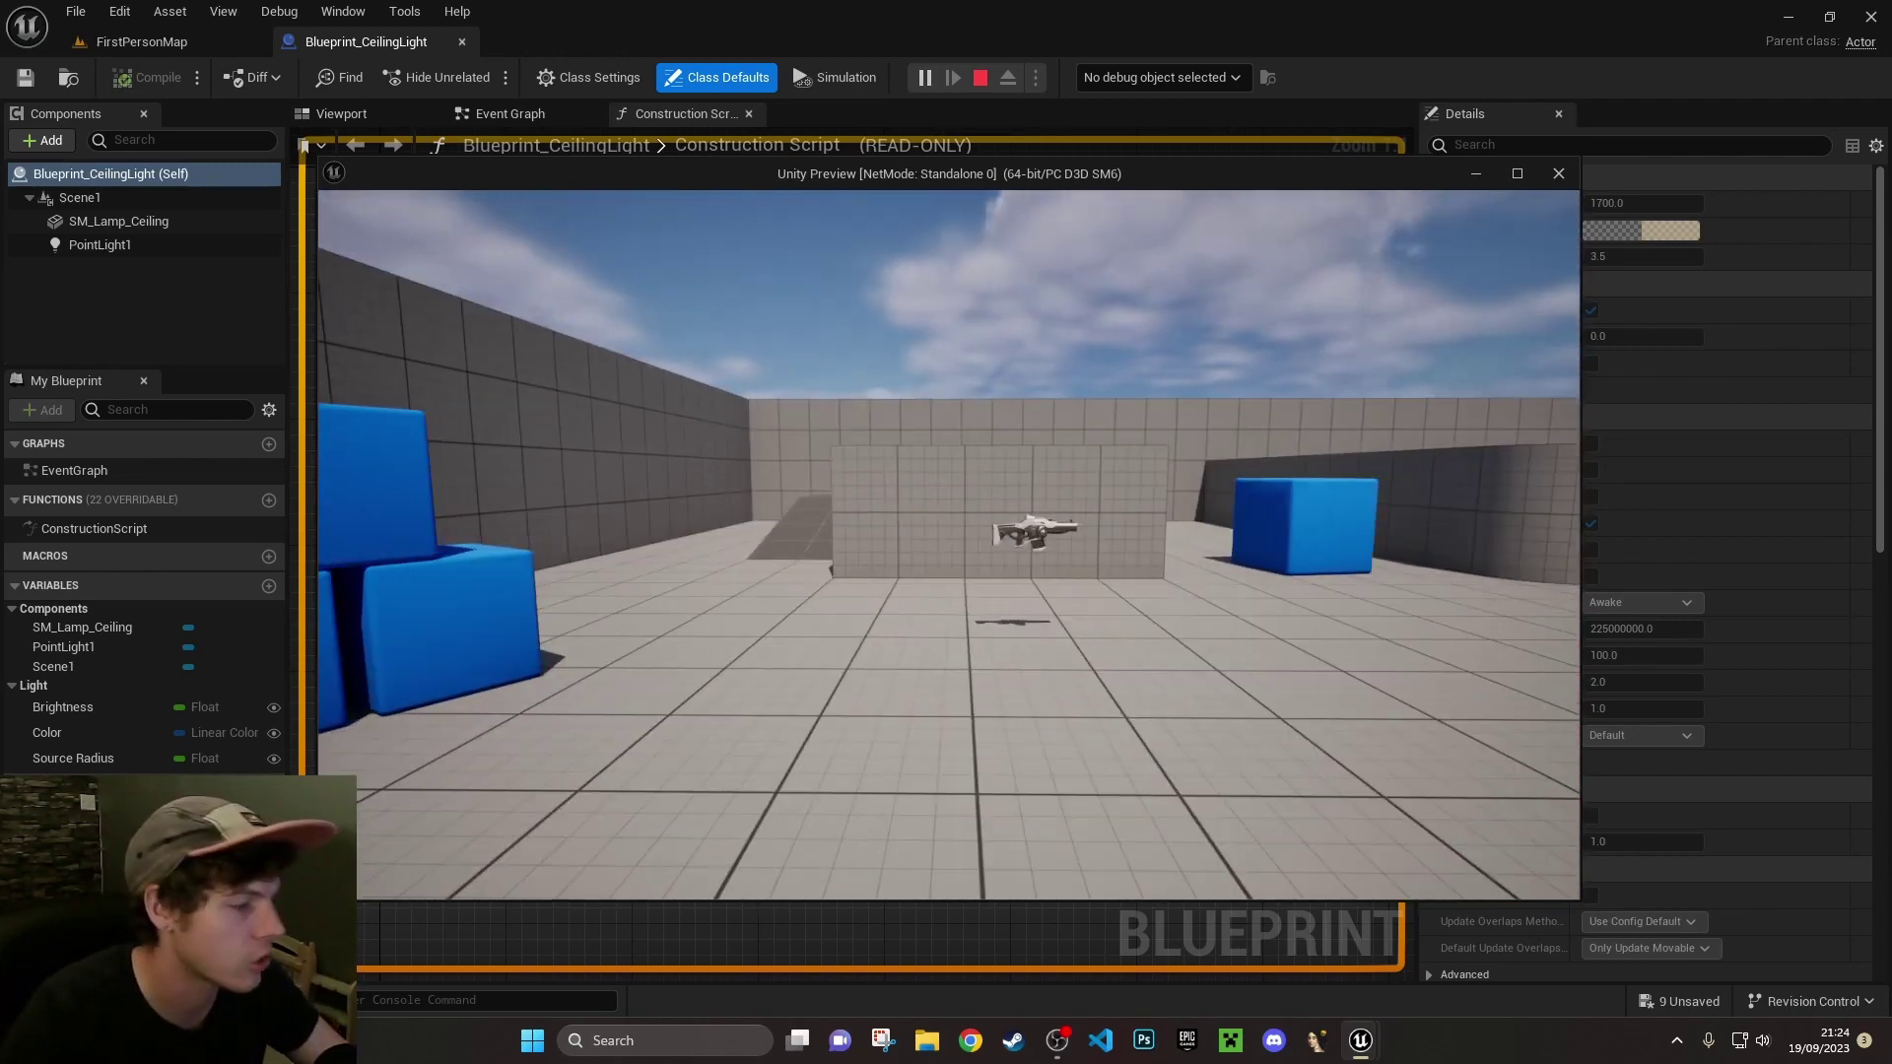
{"action": "key", "text": "shift+F1"}
{"action": "left_click_drag", "start_coordinate": [850, 181], "coordinate": [978, 155]}
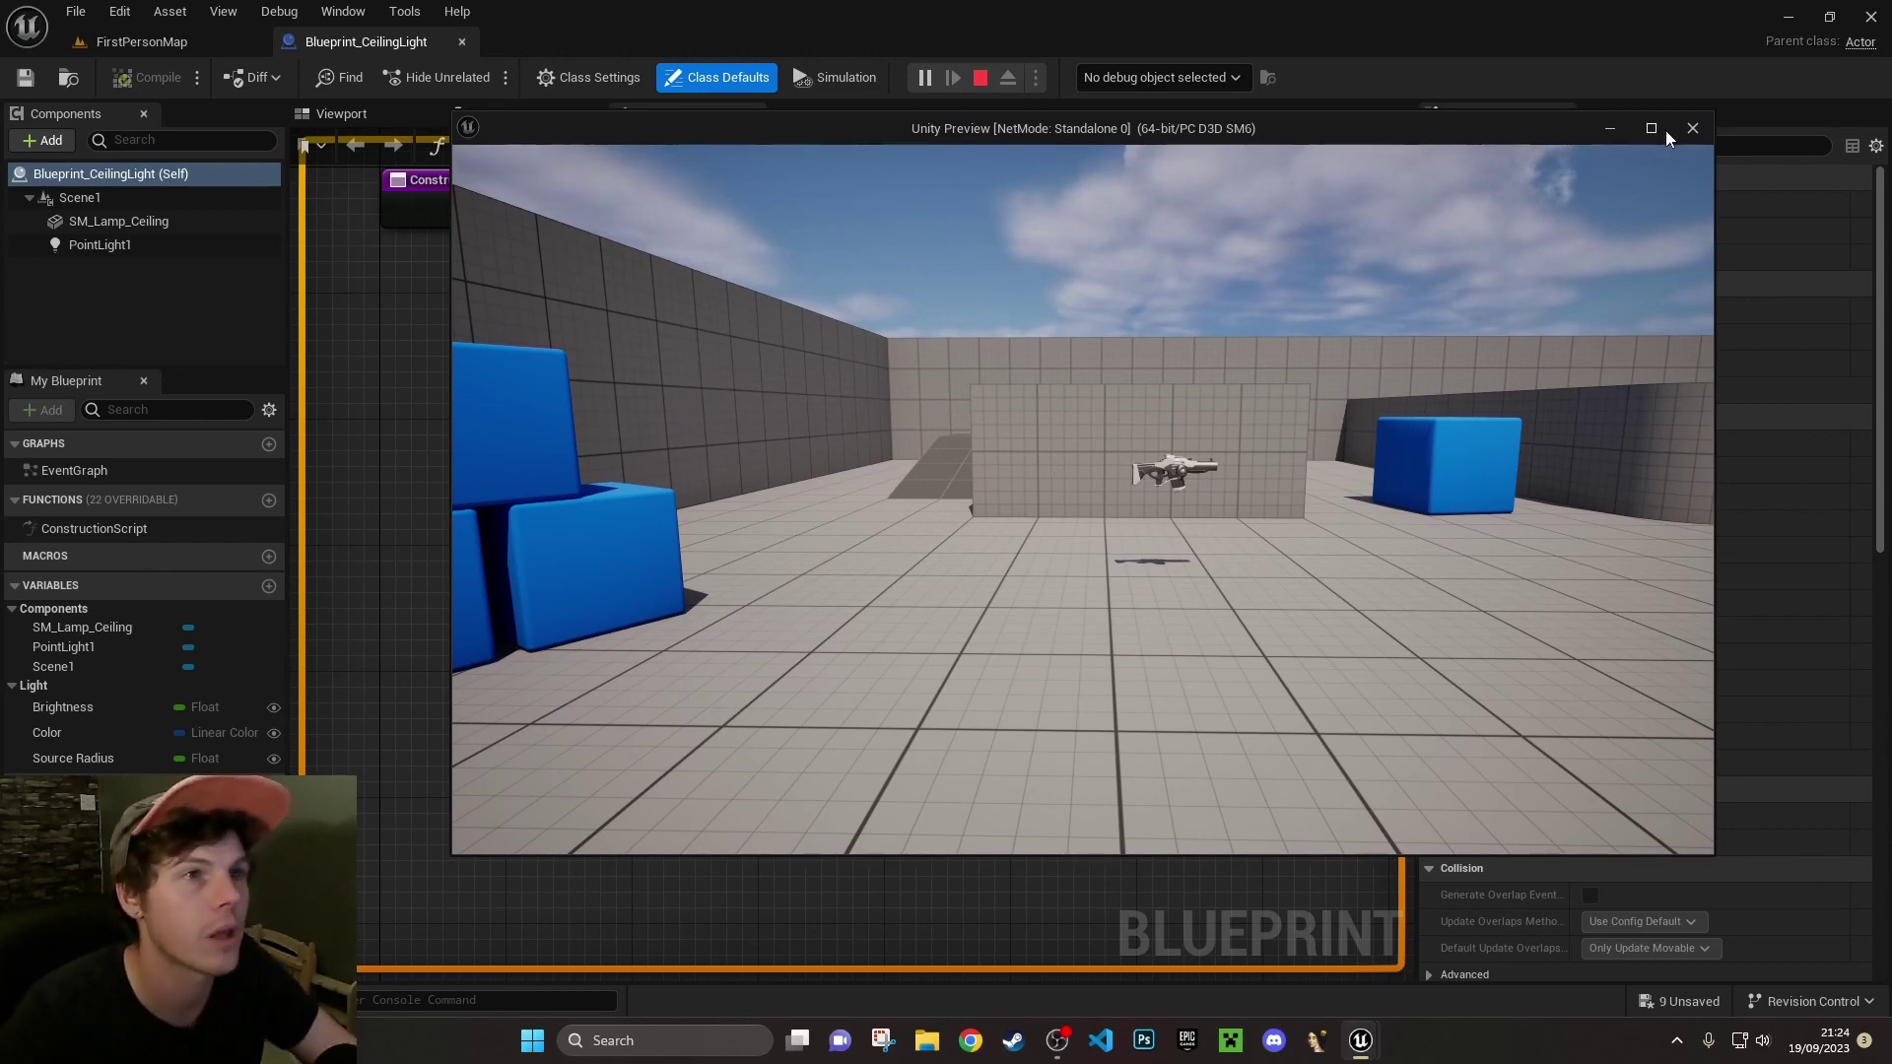
{"action": "left_click", "coordinate": [1693, 128]}
{"action": "left_click", "coordinate": [193, 32]}
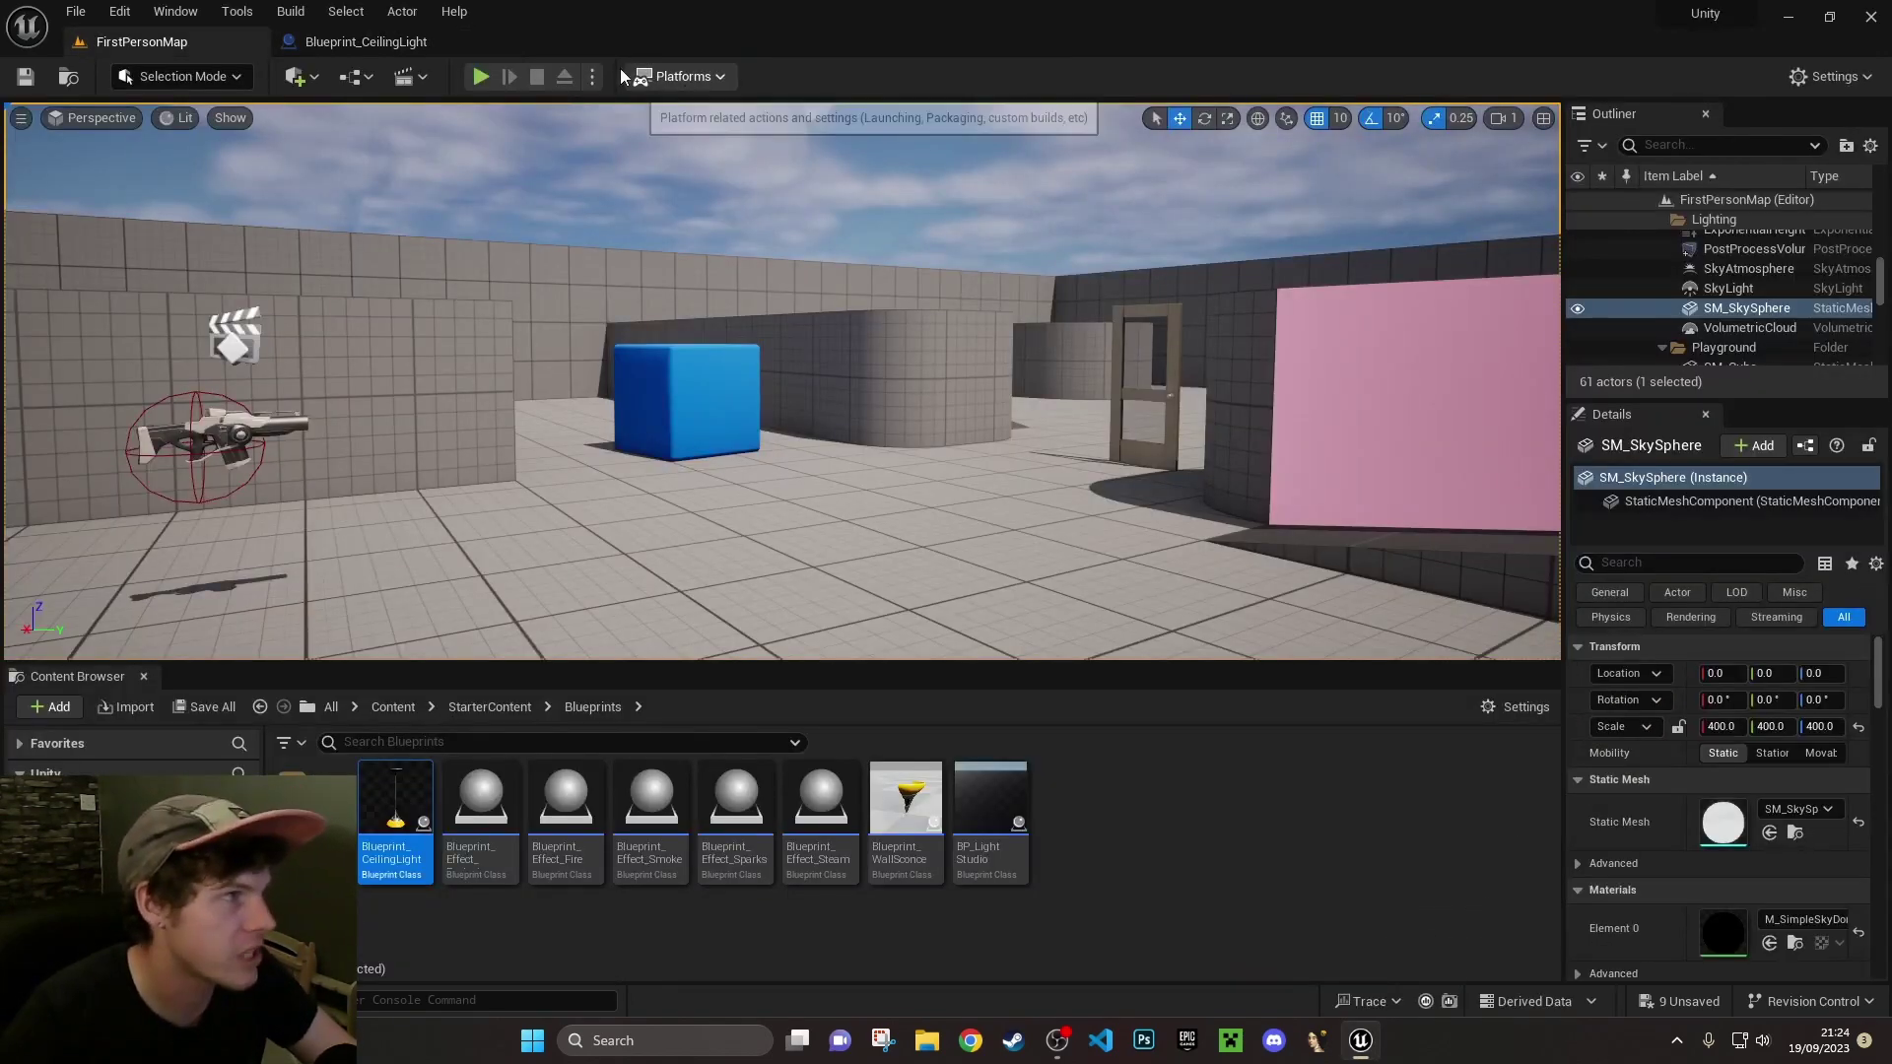
Play the level in New Editor Window (PIE) mode, stop it, and start and stop it once more in that mode
{"action": "left_click", "coordinate": [592, 76]}
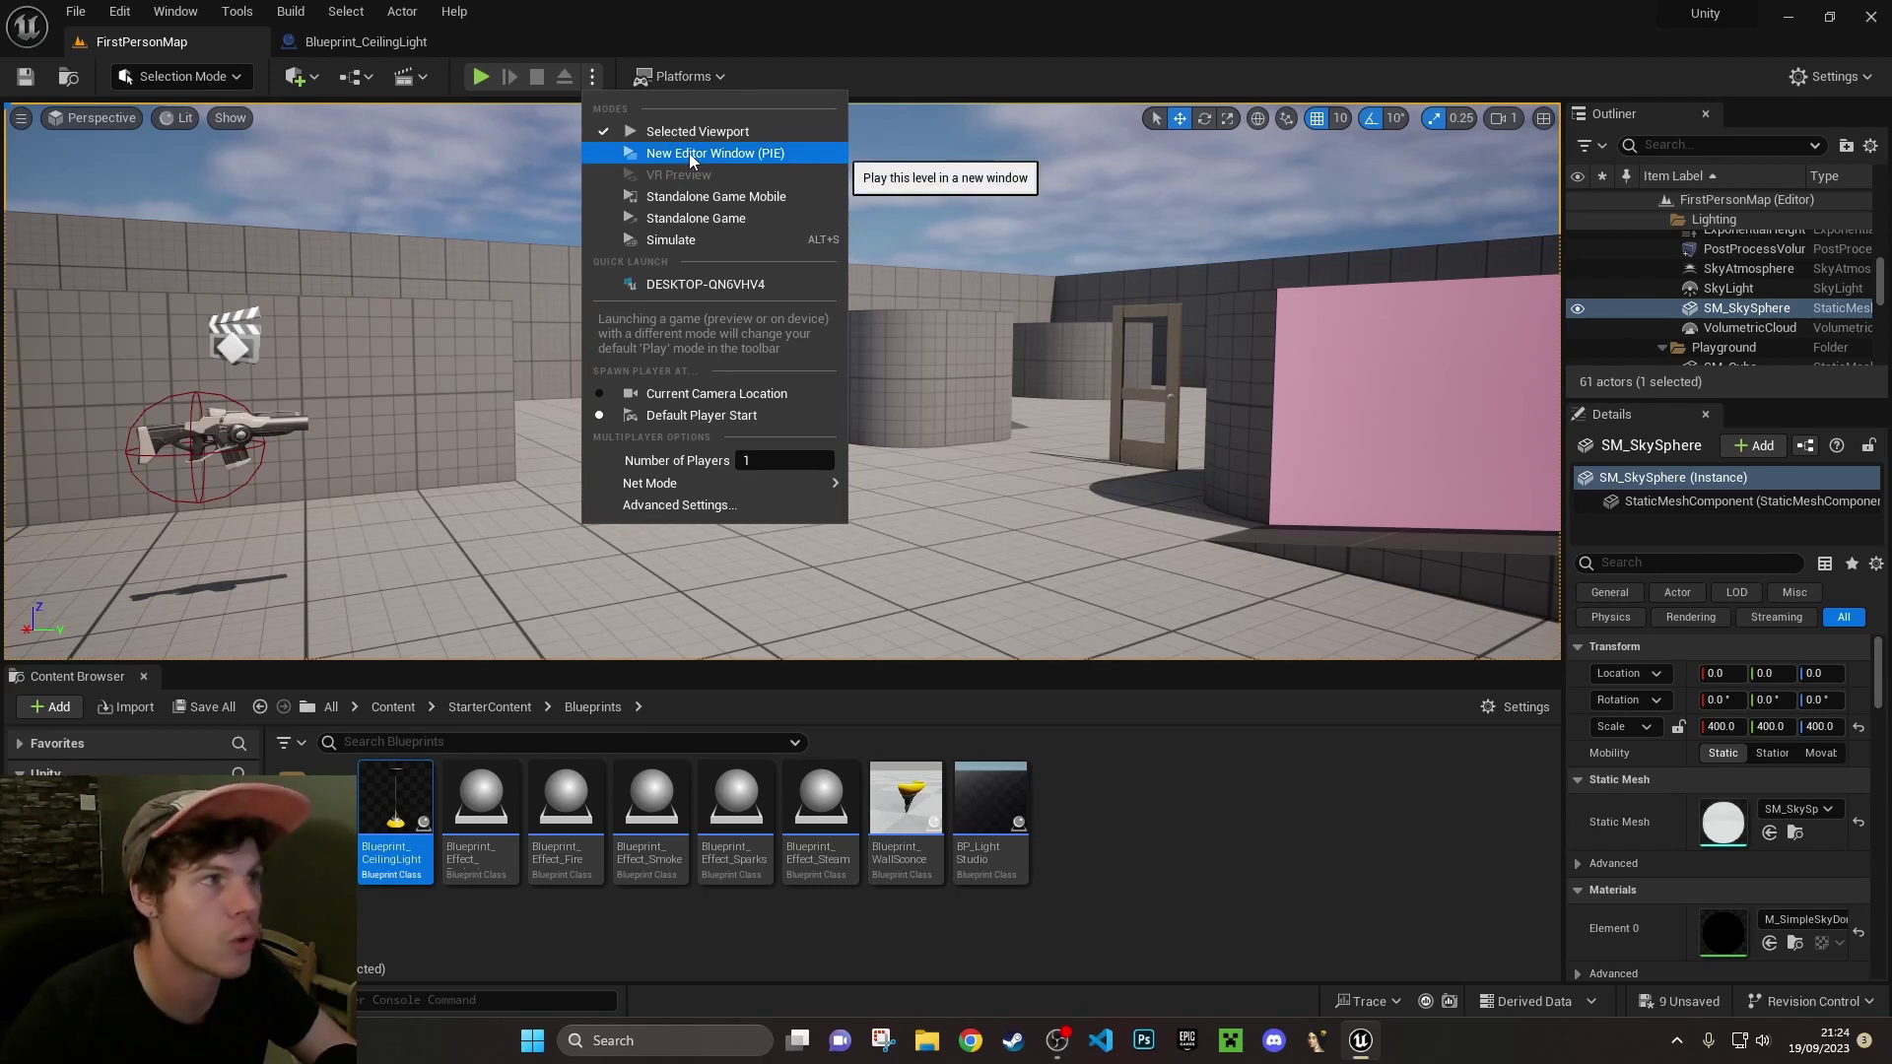
{"action": "left_click", "coordinate": [790, 153]}
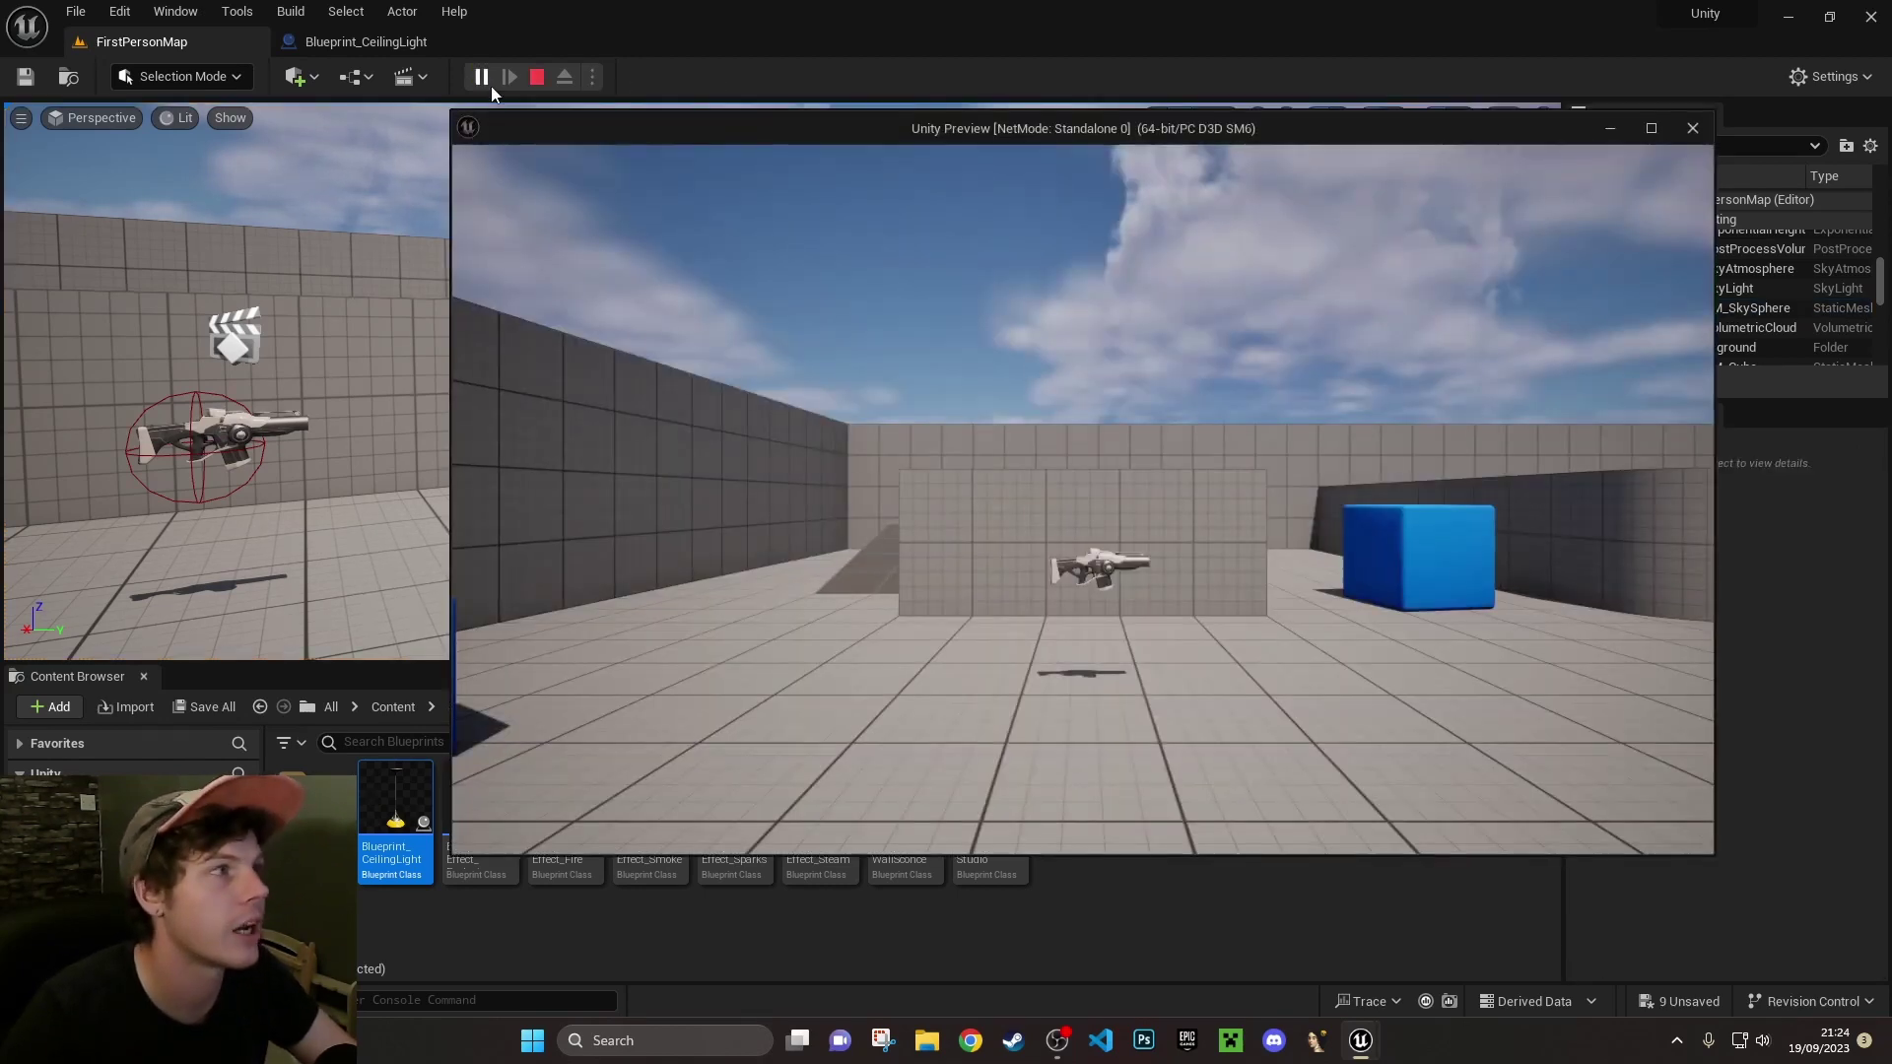
{"action": "key", "text": "Escape"}
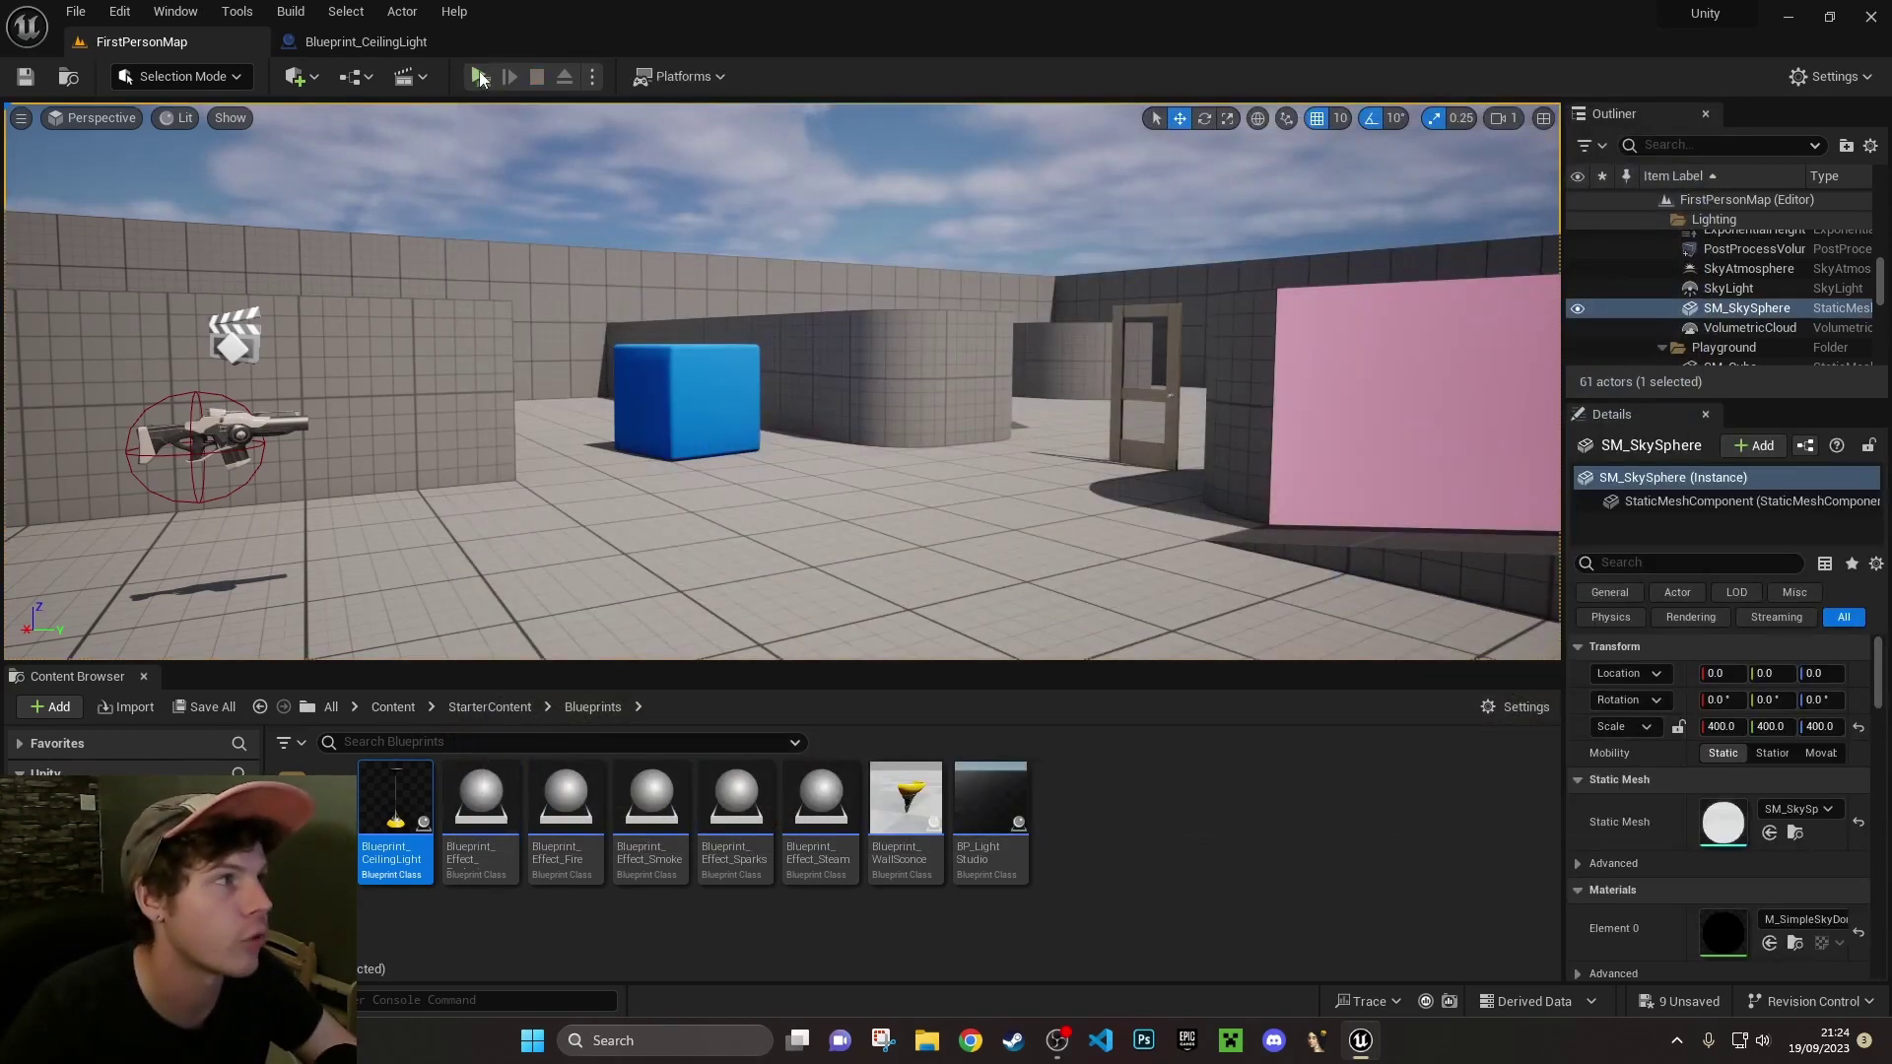
{"action": "left_click", "coordinate": [480, 76]}
{"action": "key", "text": "Escape"}
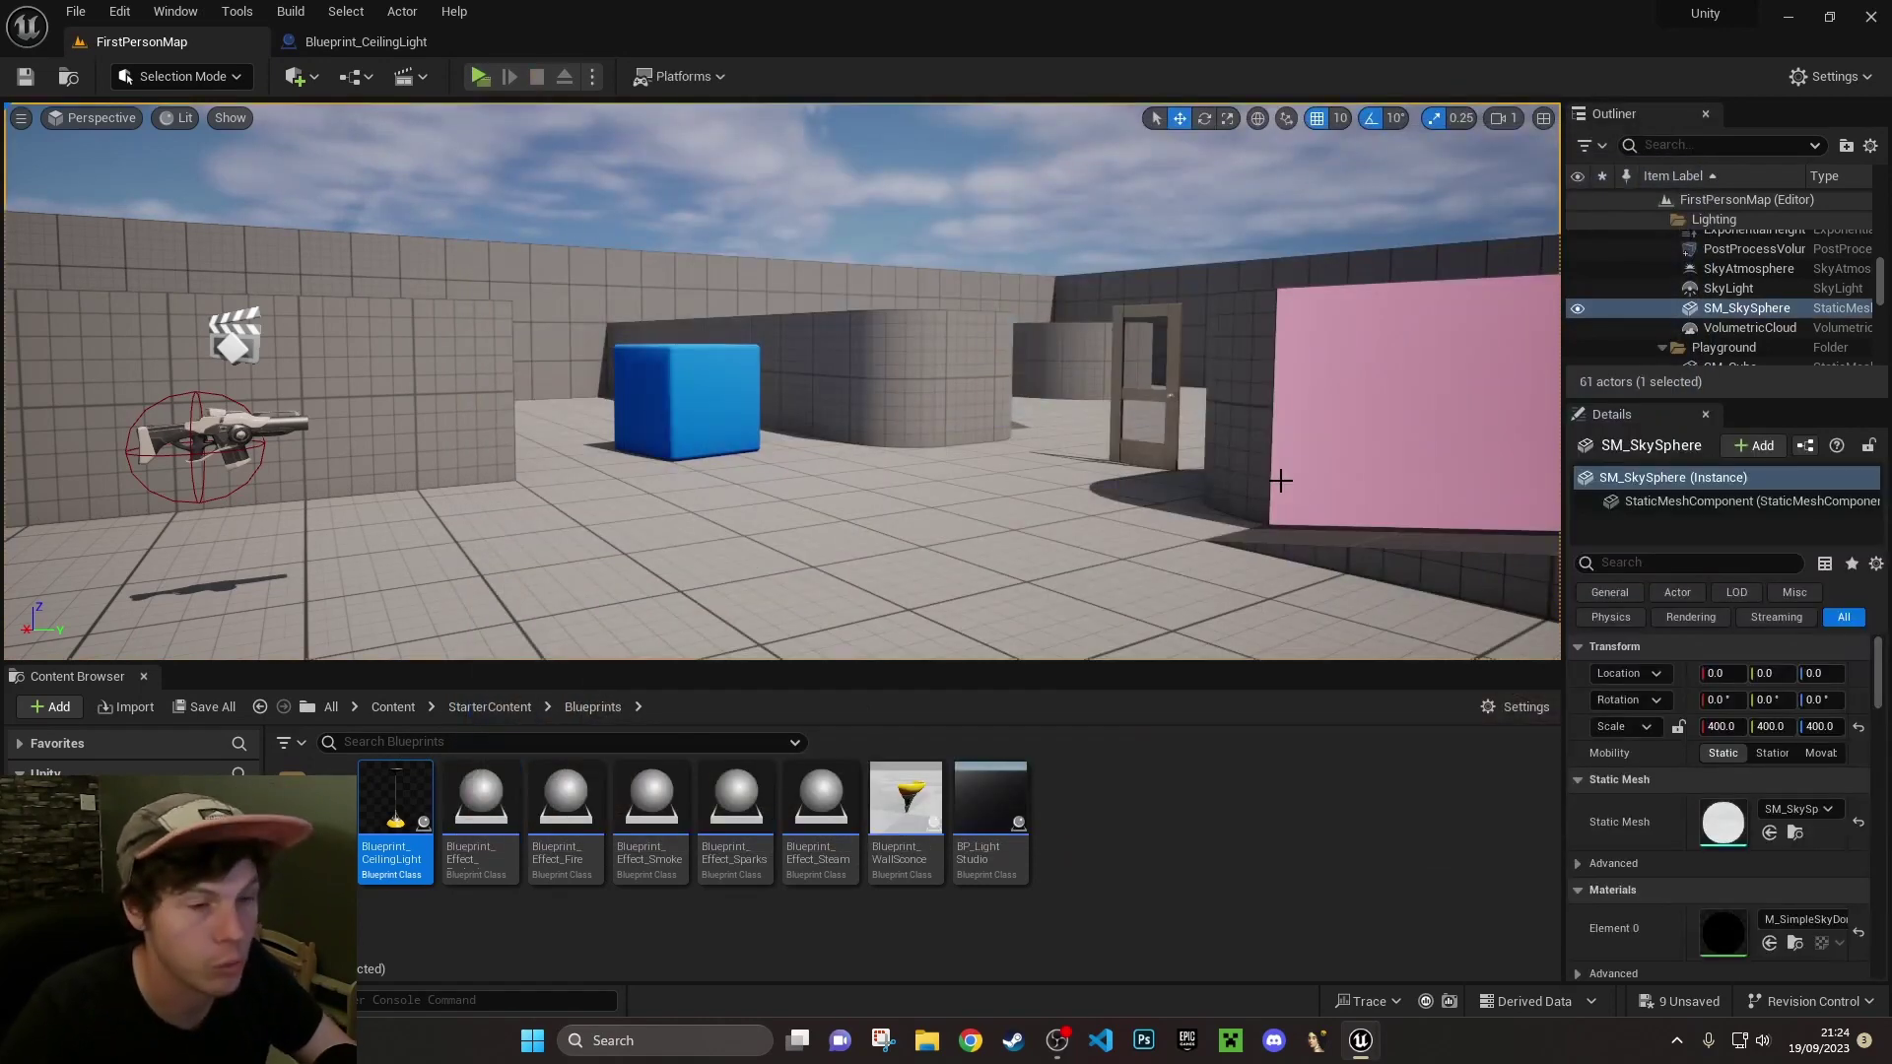
Switch the play mode to Selected Viewport, play the level there, and stop it
{"action": "left_click", "coordinate": [589, 76]}
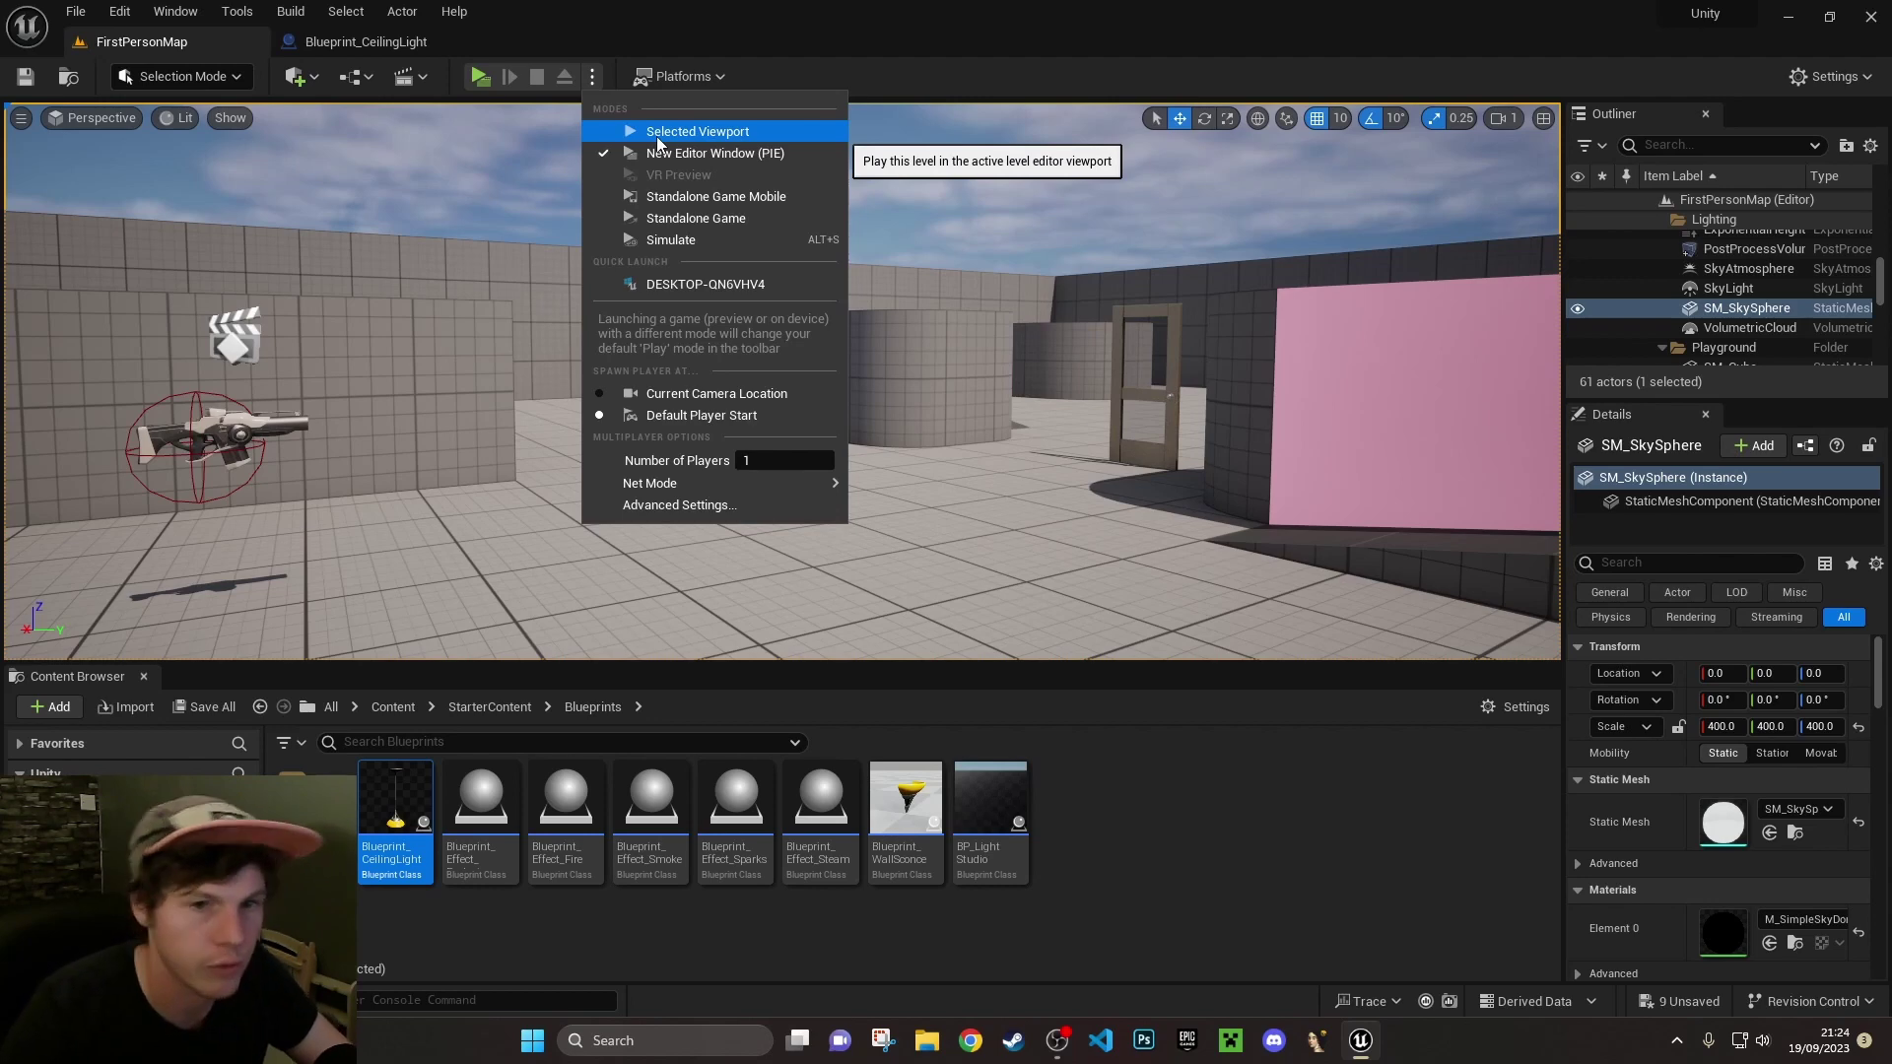
{"action": "left_click", "coordinate": [656, 132]}
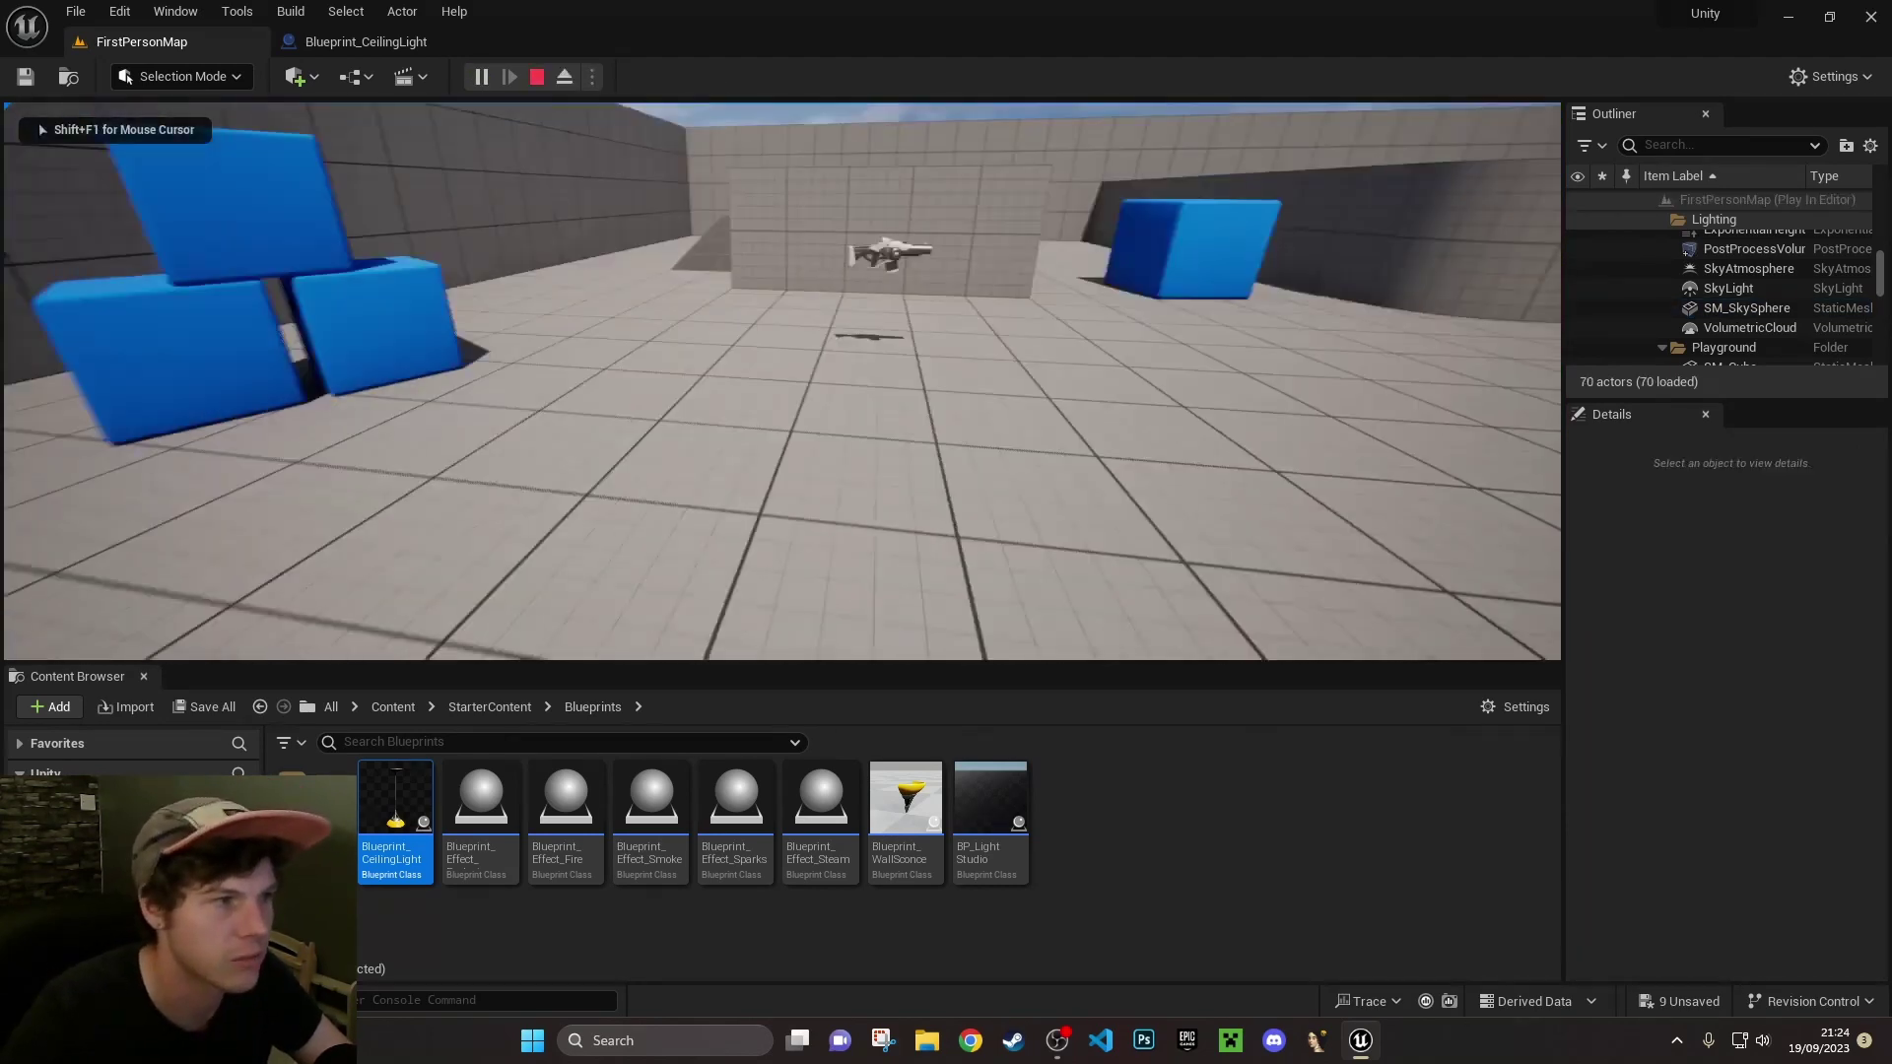
{"action": "key", "text": "Escape"}
{"action": "left_click", "coordinate": [955, 161]}
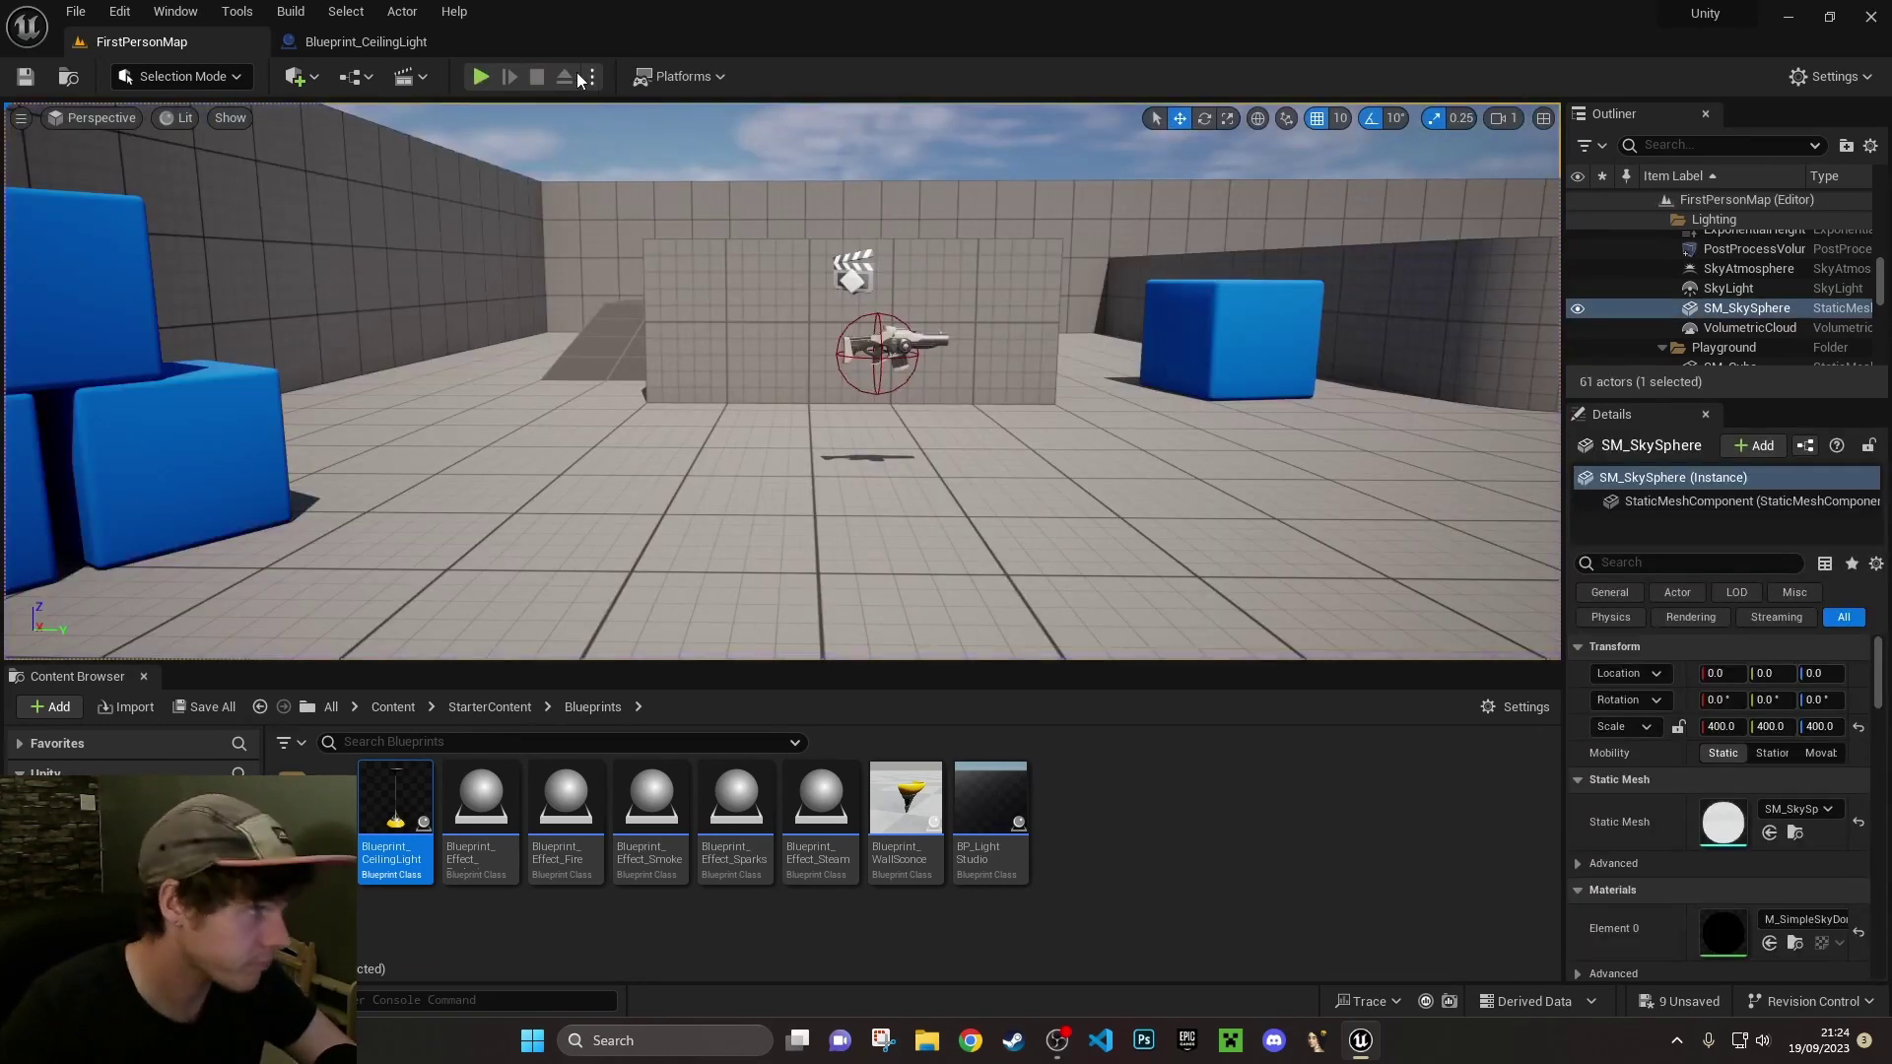
Play and pause the level in the viewport, stop it, and start and stop it once more
{"action": "left_click", "coordinate": [481, 77]}
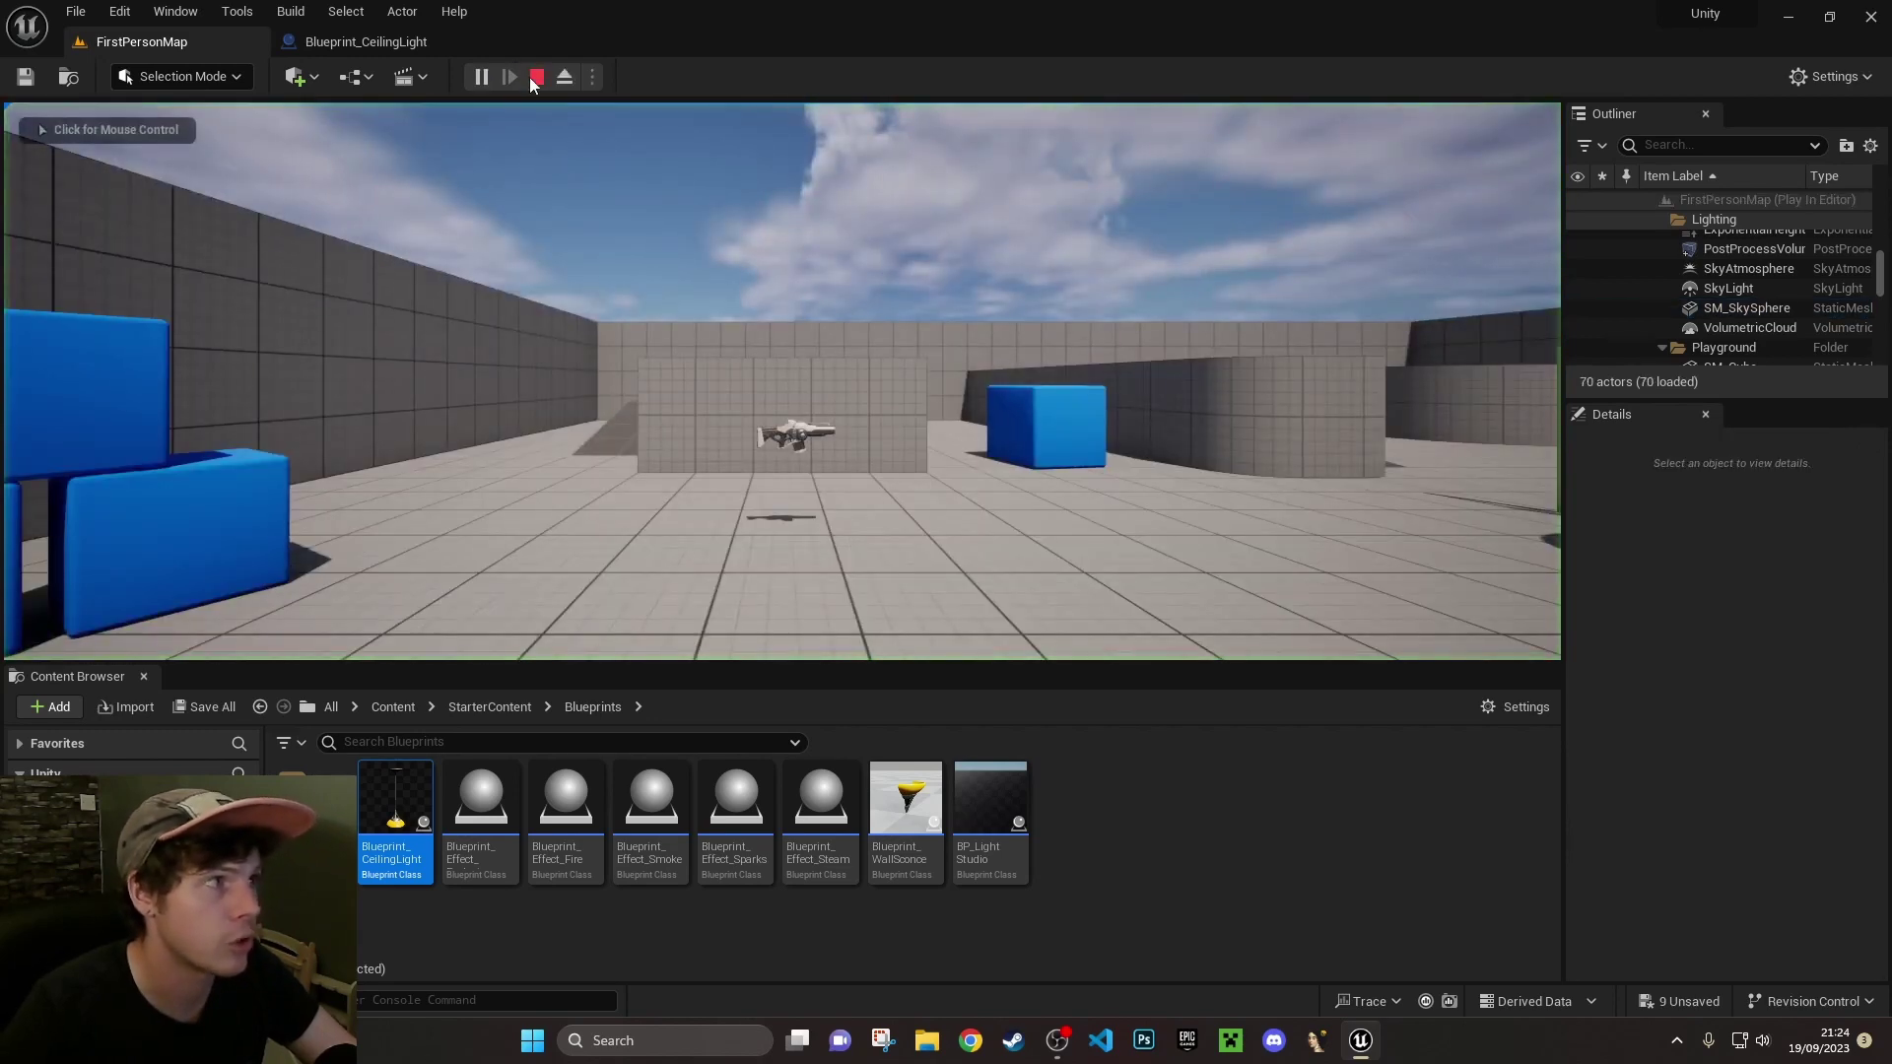
{"action": "left_click", "coordinate": [875, 474]}
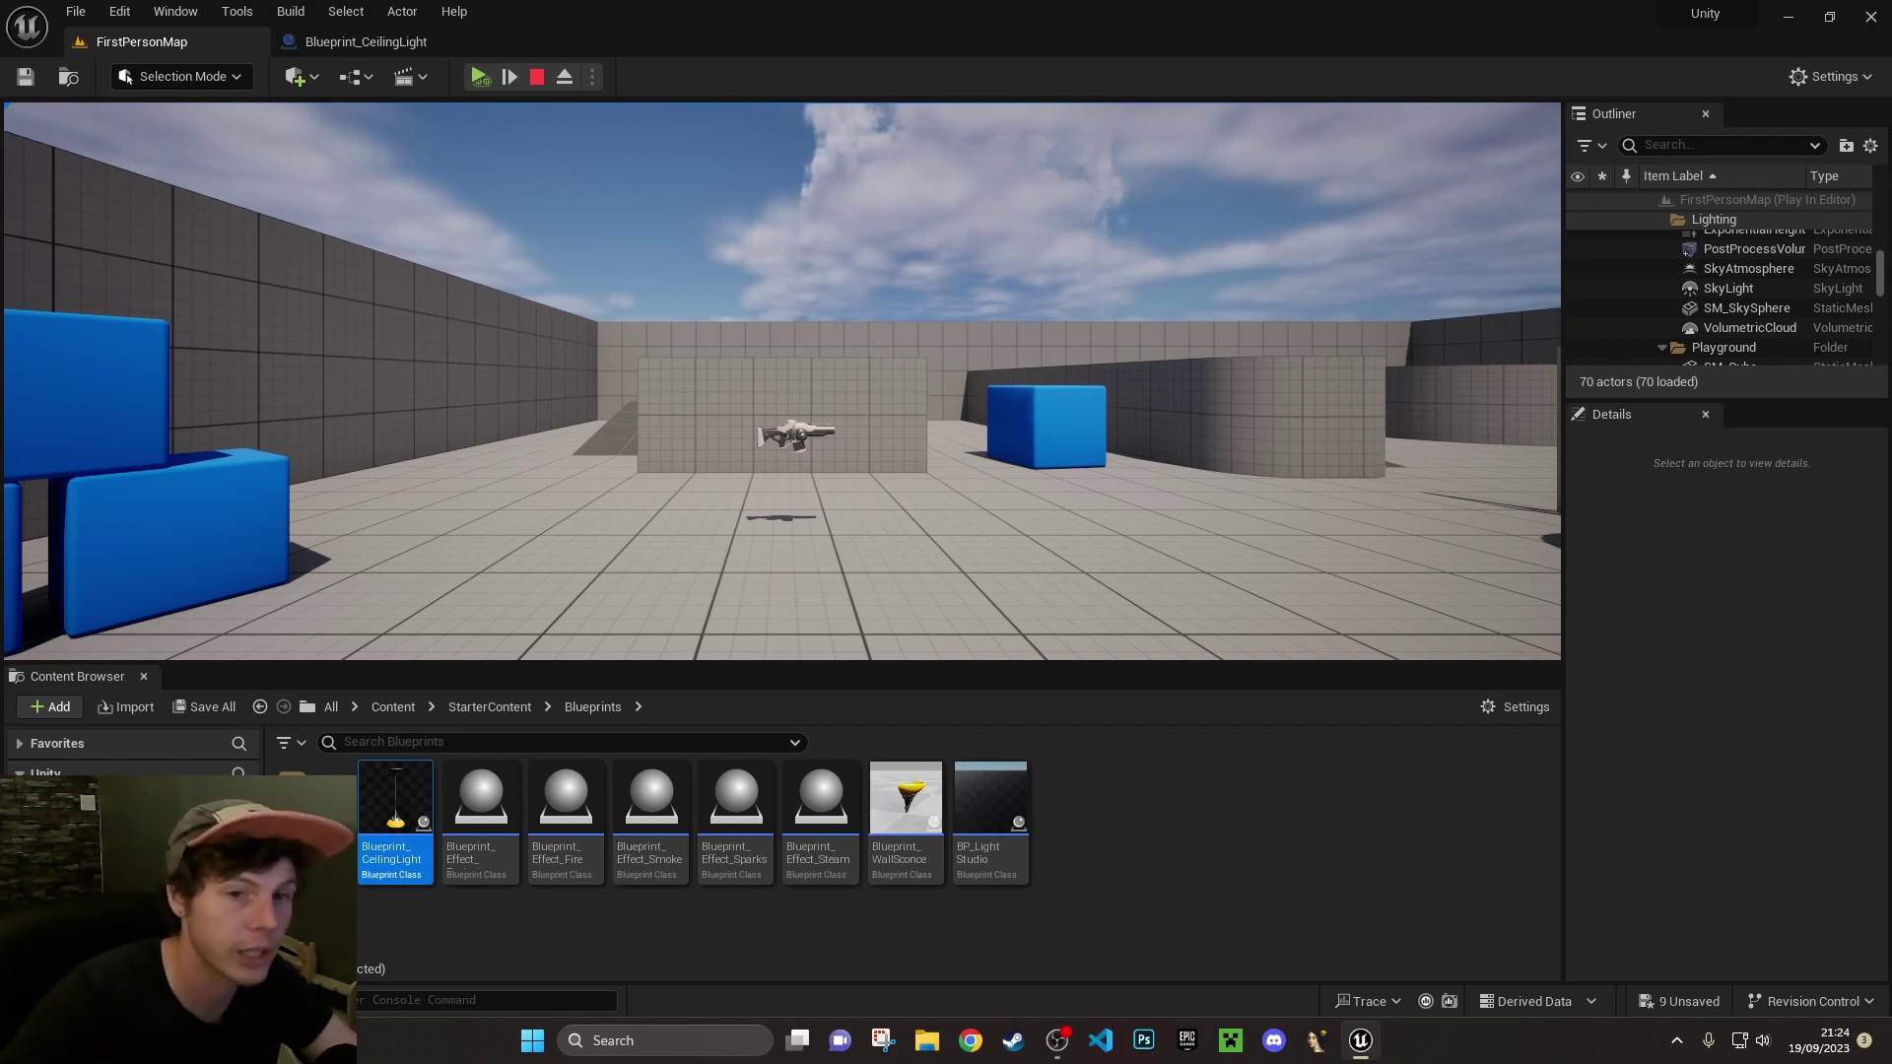
{"action": "key", "text": "Escape"}
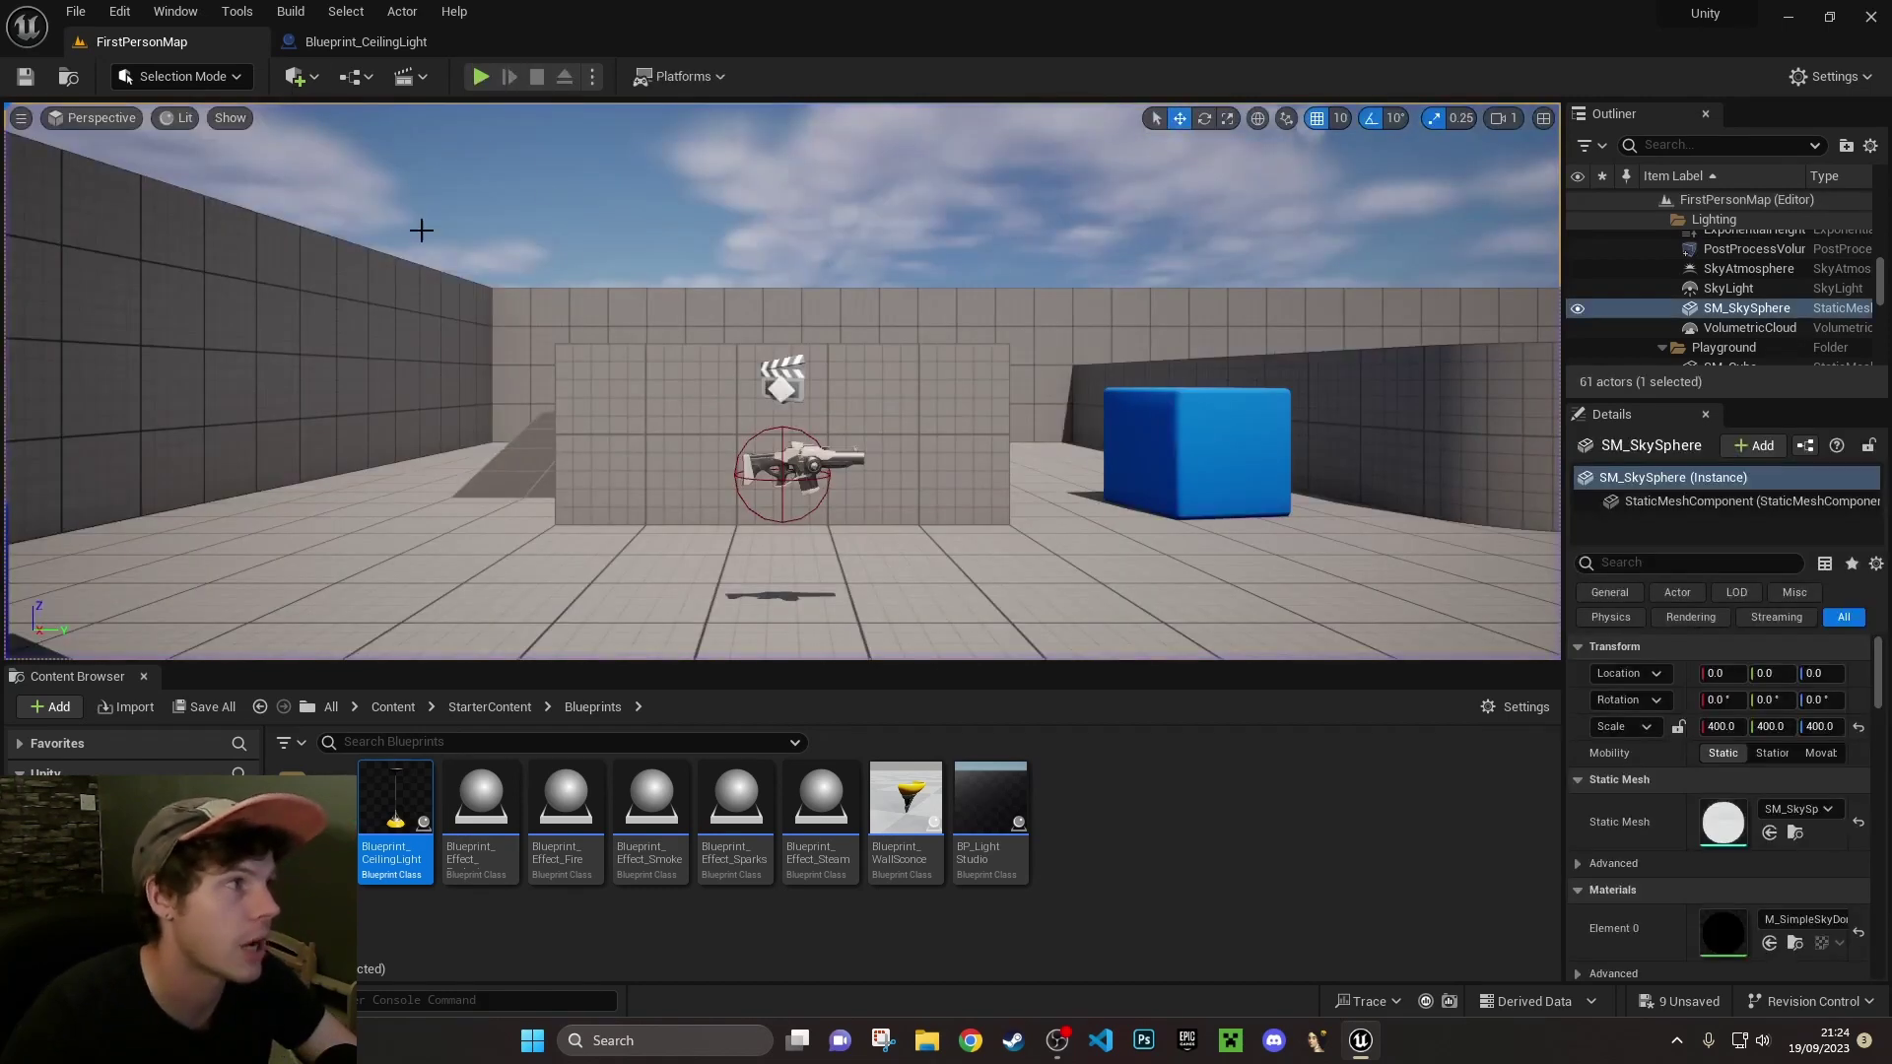
{"action": "left_click", "coordinate": [483, 76]}
{"action": "left_click", "coordinate": [541, 75]}
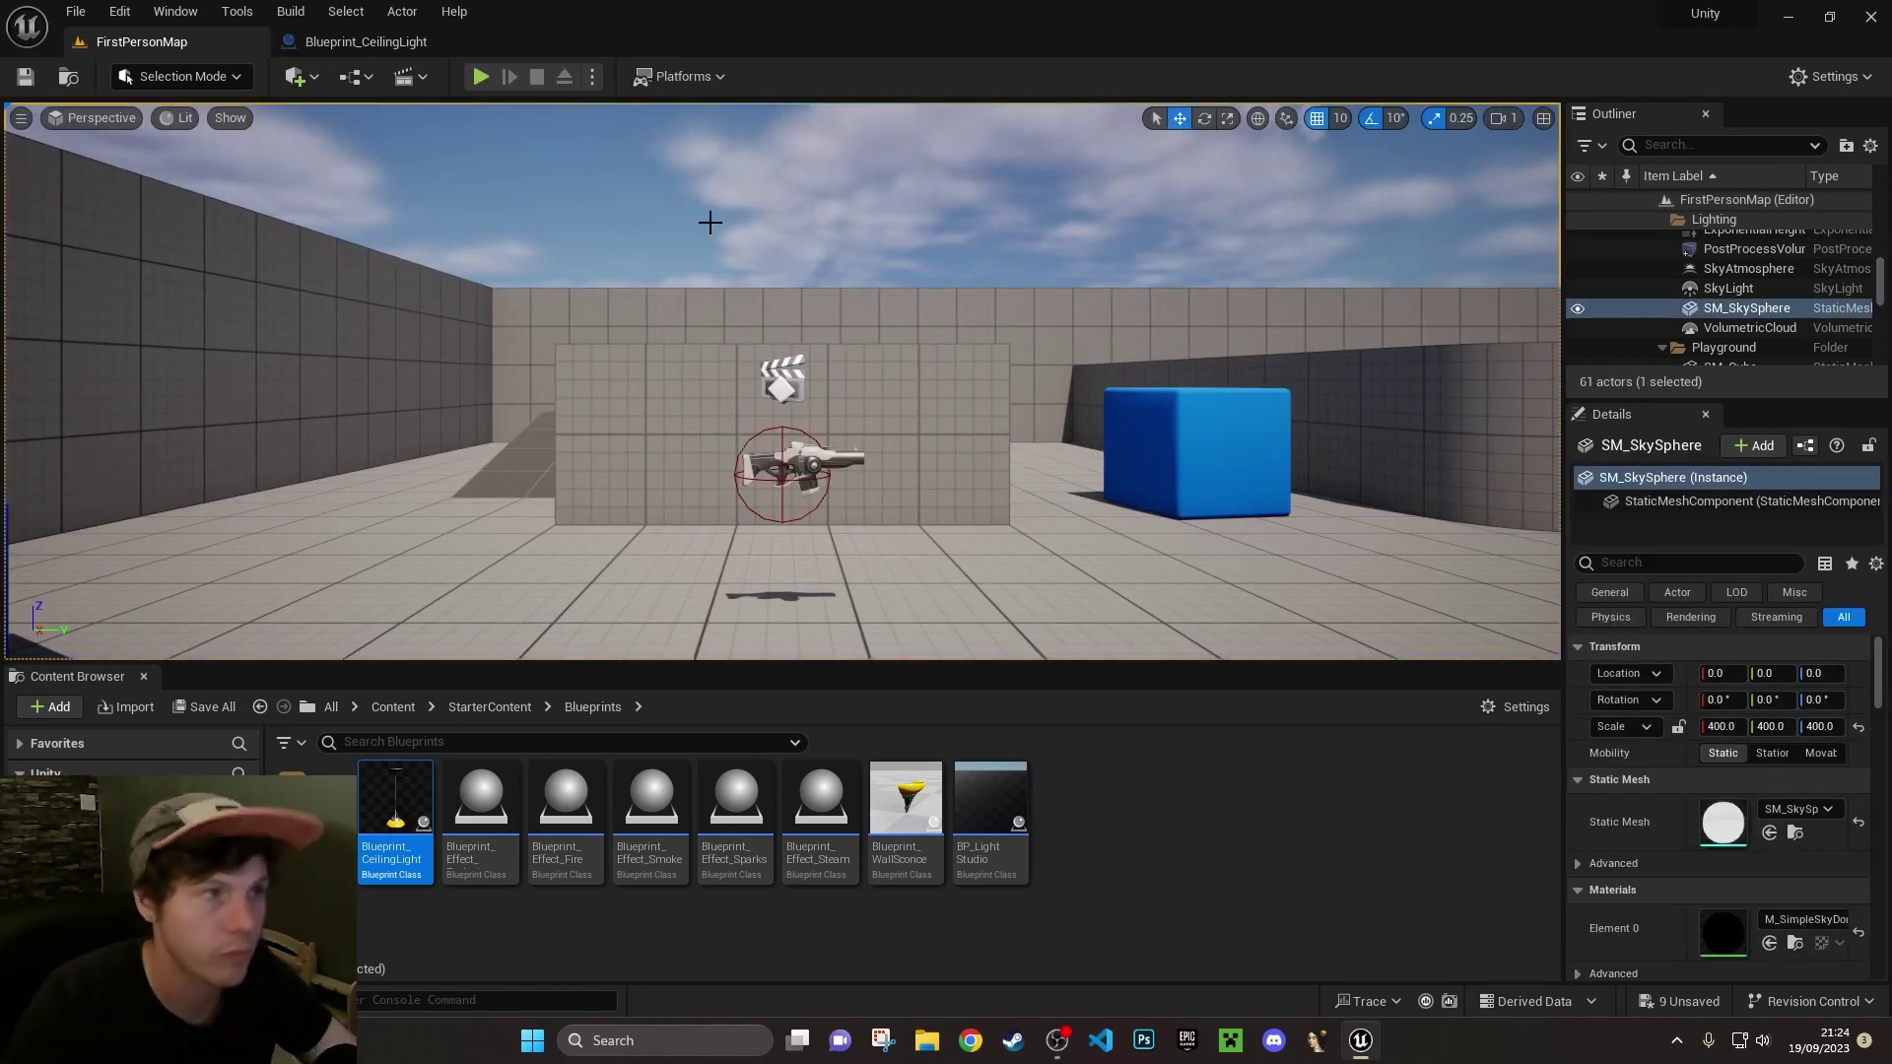
Play the level in the viewport, take mouse control of the player, and release the mouse cursor while the game keeps running
{"action": "left_click", "coordinate": [481, 76]}
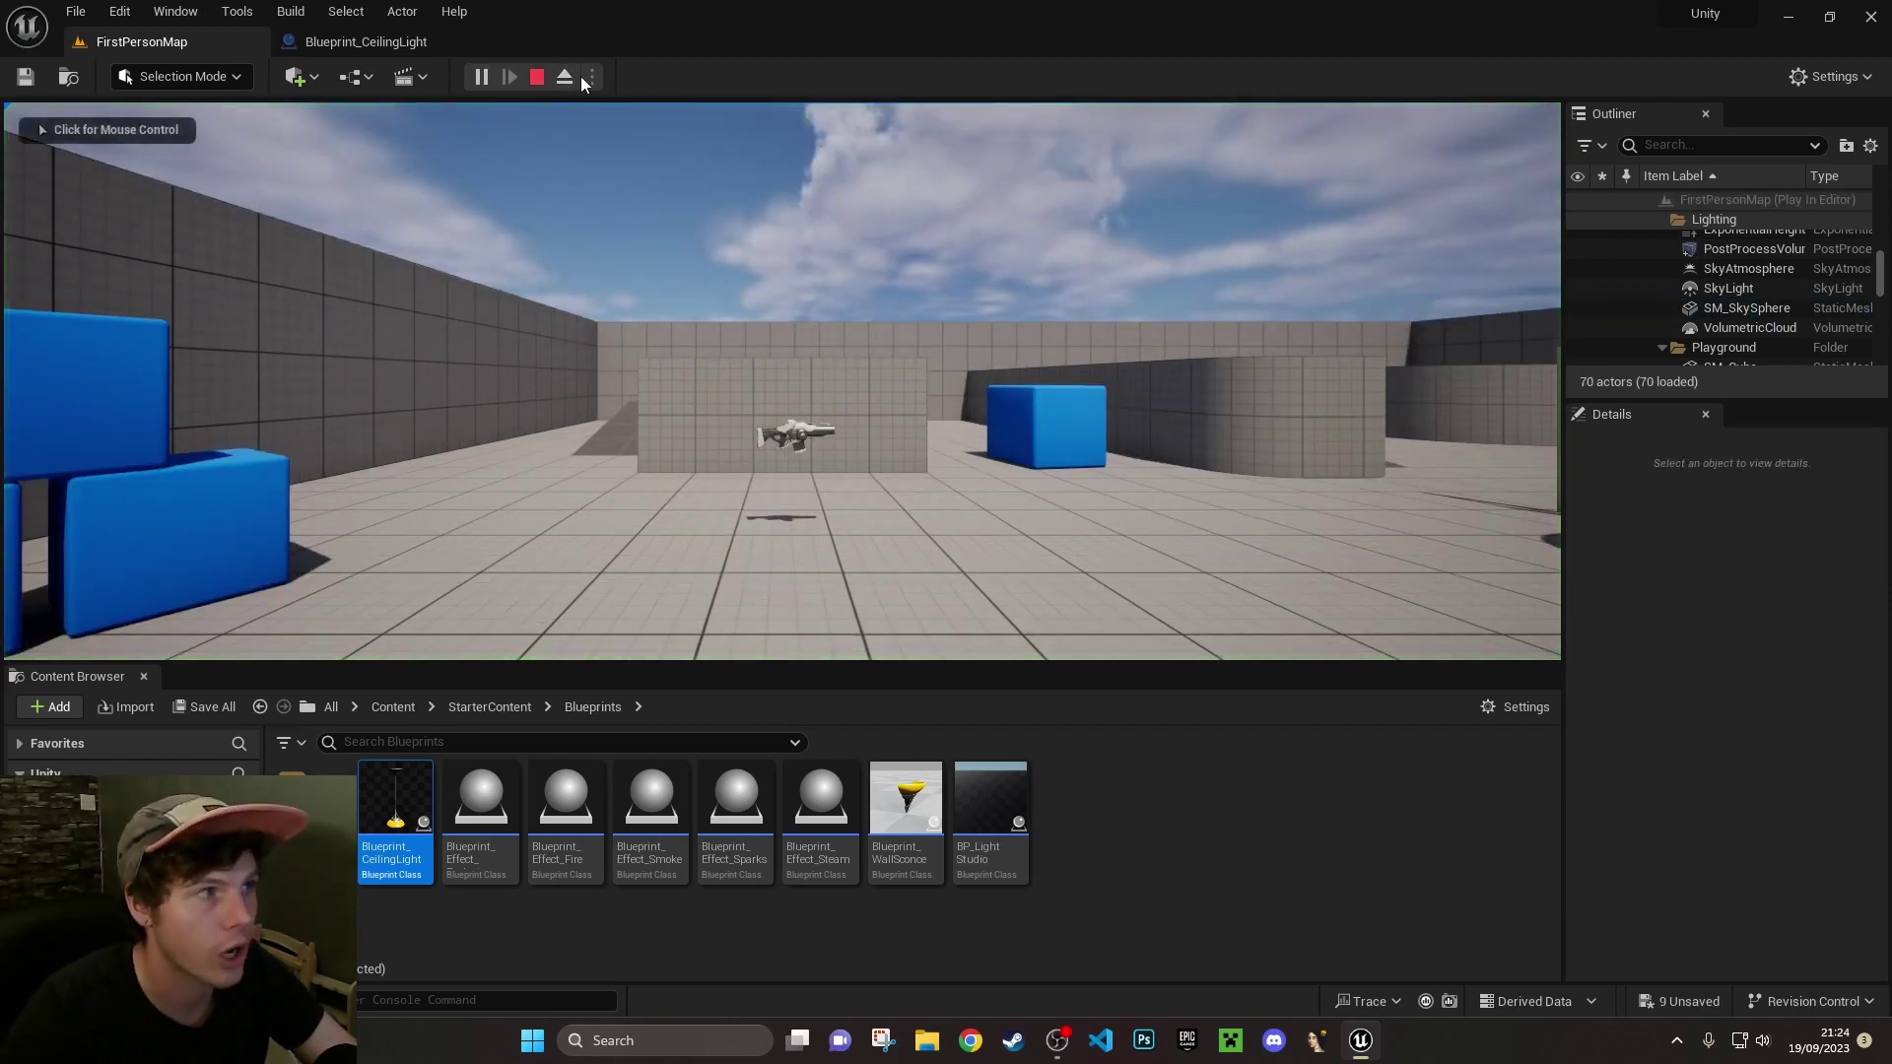
{"action": "left_click", "coordinate": [782, 395]}
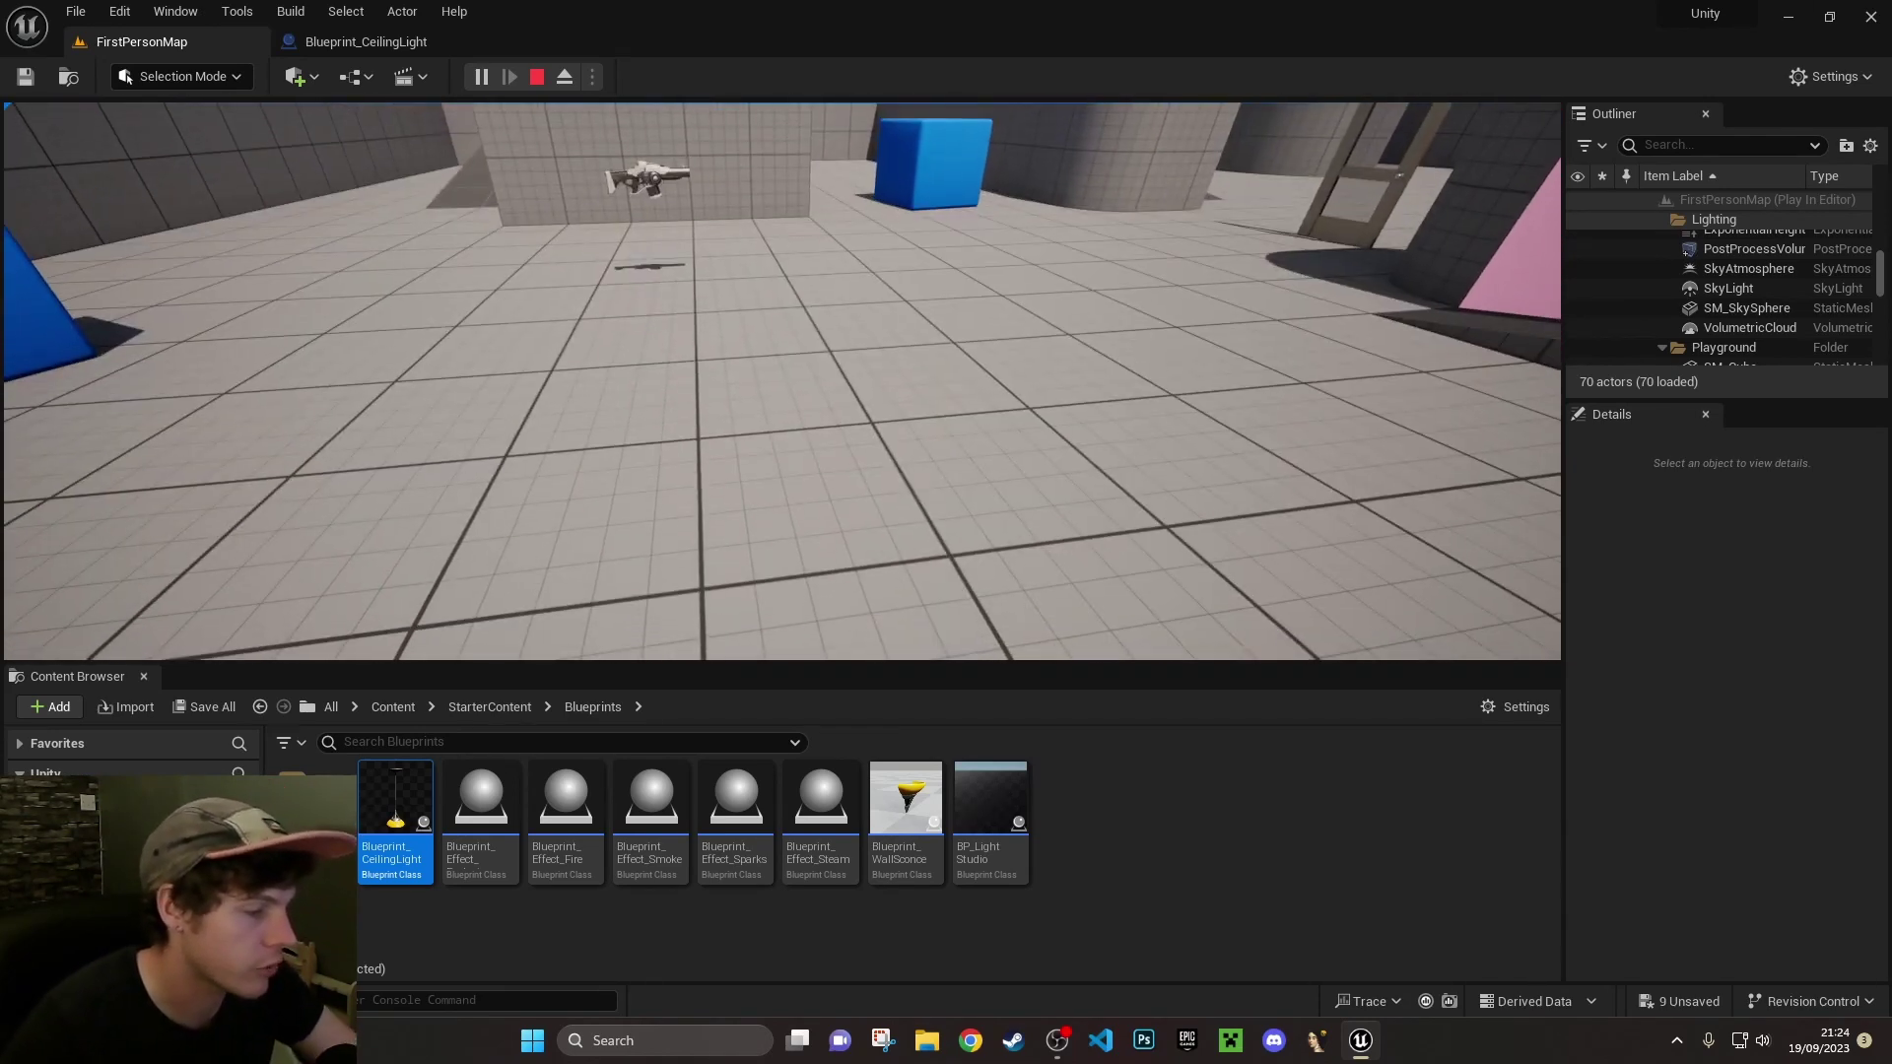
{"action": "key", "text": "shift+F1"}
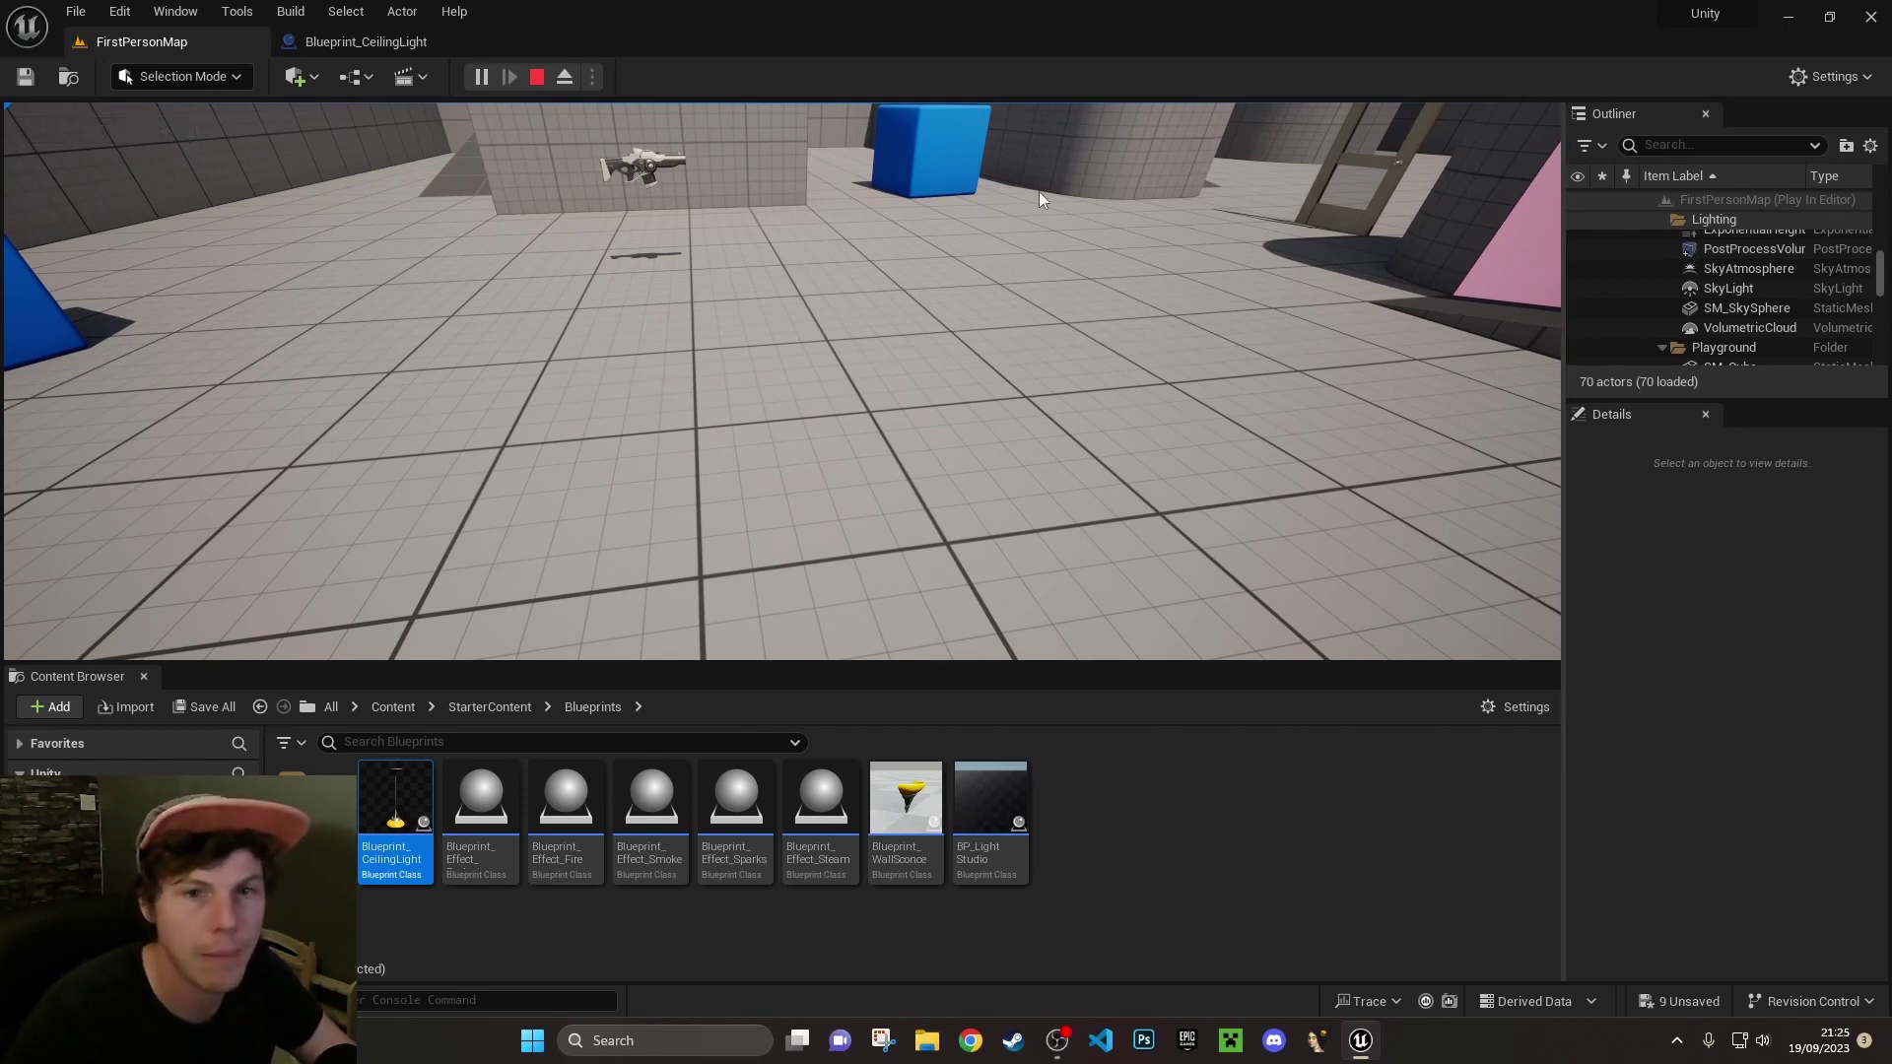
Eject from the player, look around the running level with the free editor camera, and possess the player again
{"action": "left_click", "coordinate": [565, 77]}
{"action": "right_click_drag", "start_coordinate": [968, 382], "coordinate": [968, 382]}
{"action": "left_click", "coordinate": [780, 364]}
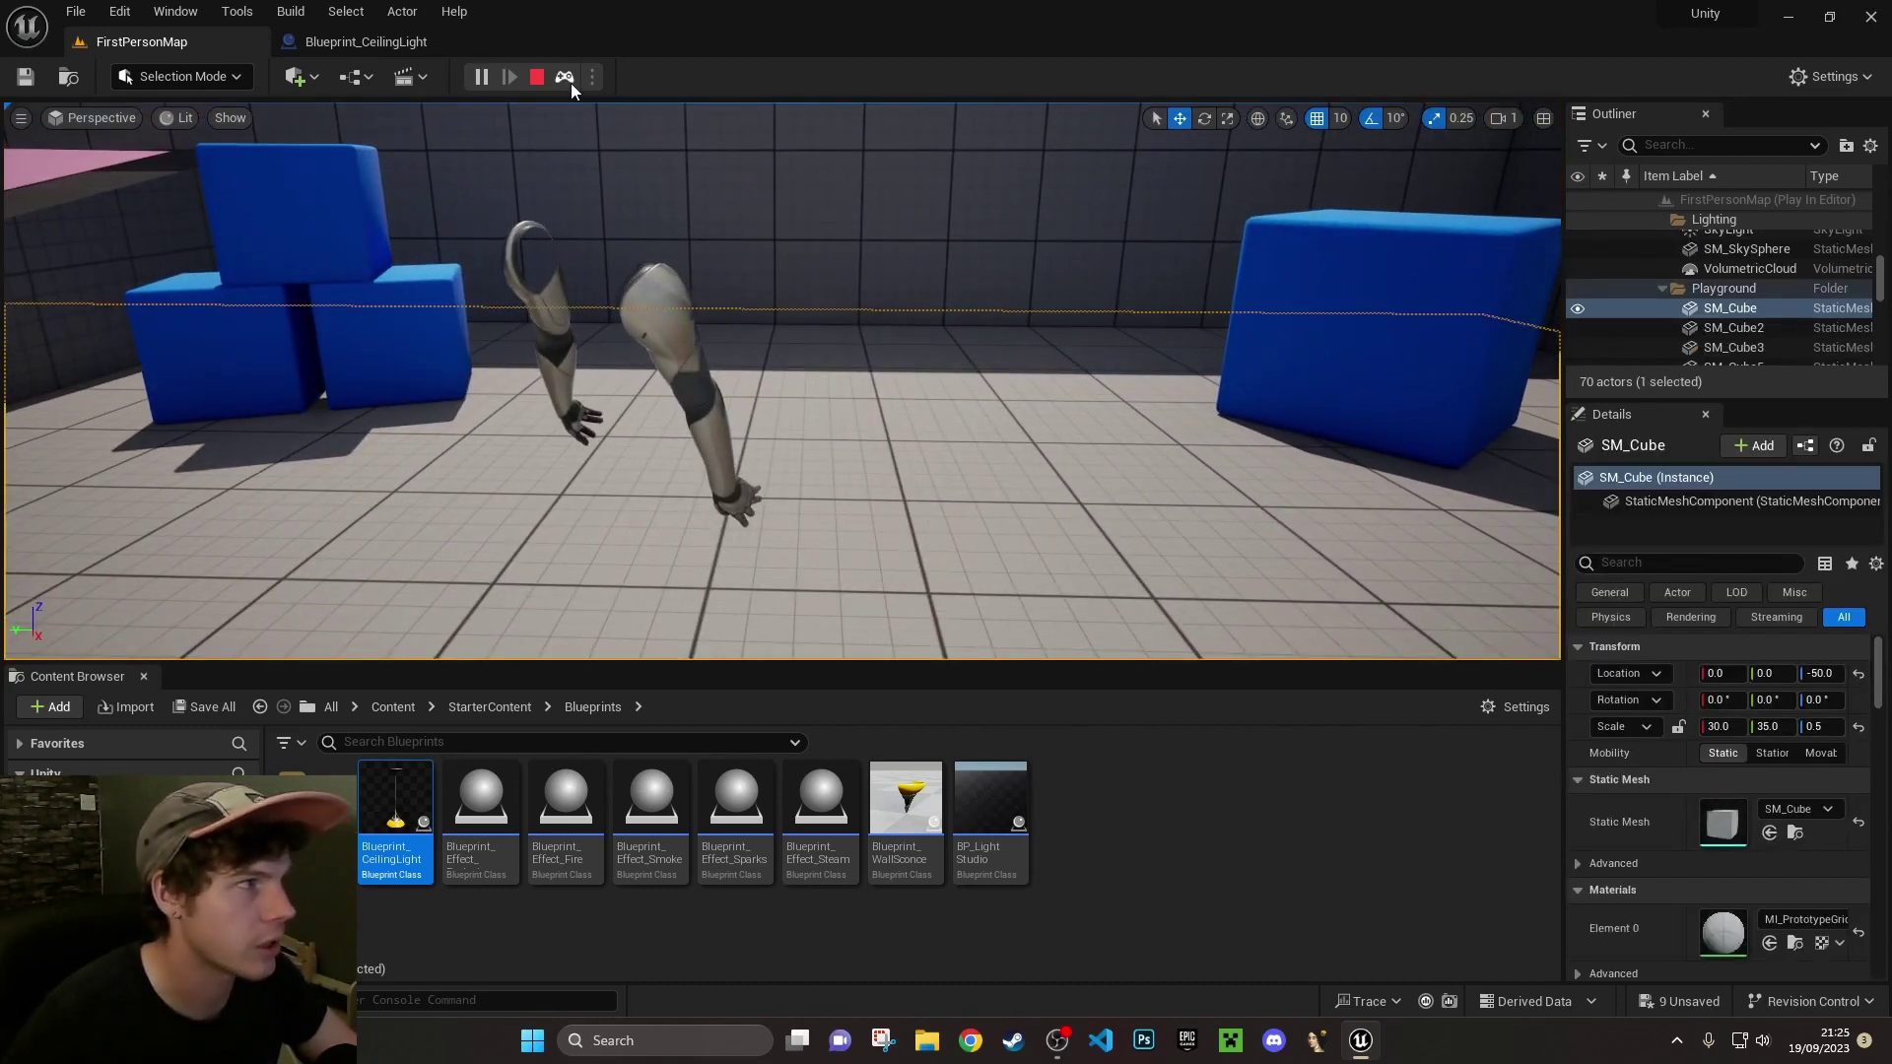
{"action": "left_click", "coordinate": [564, 77]}
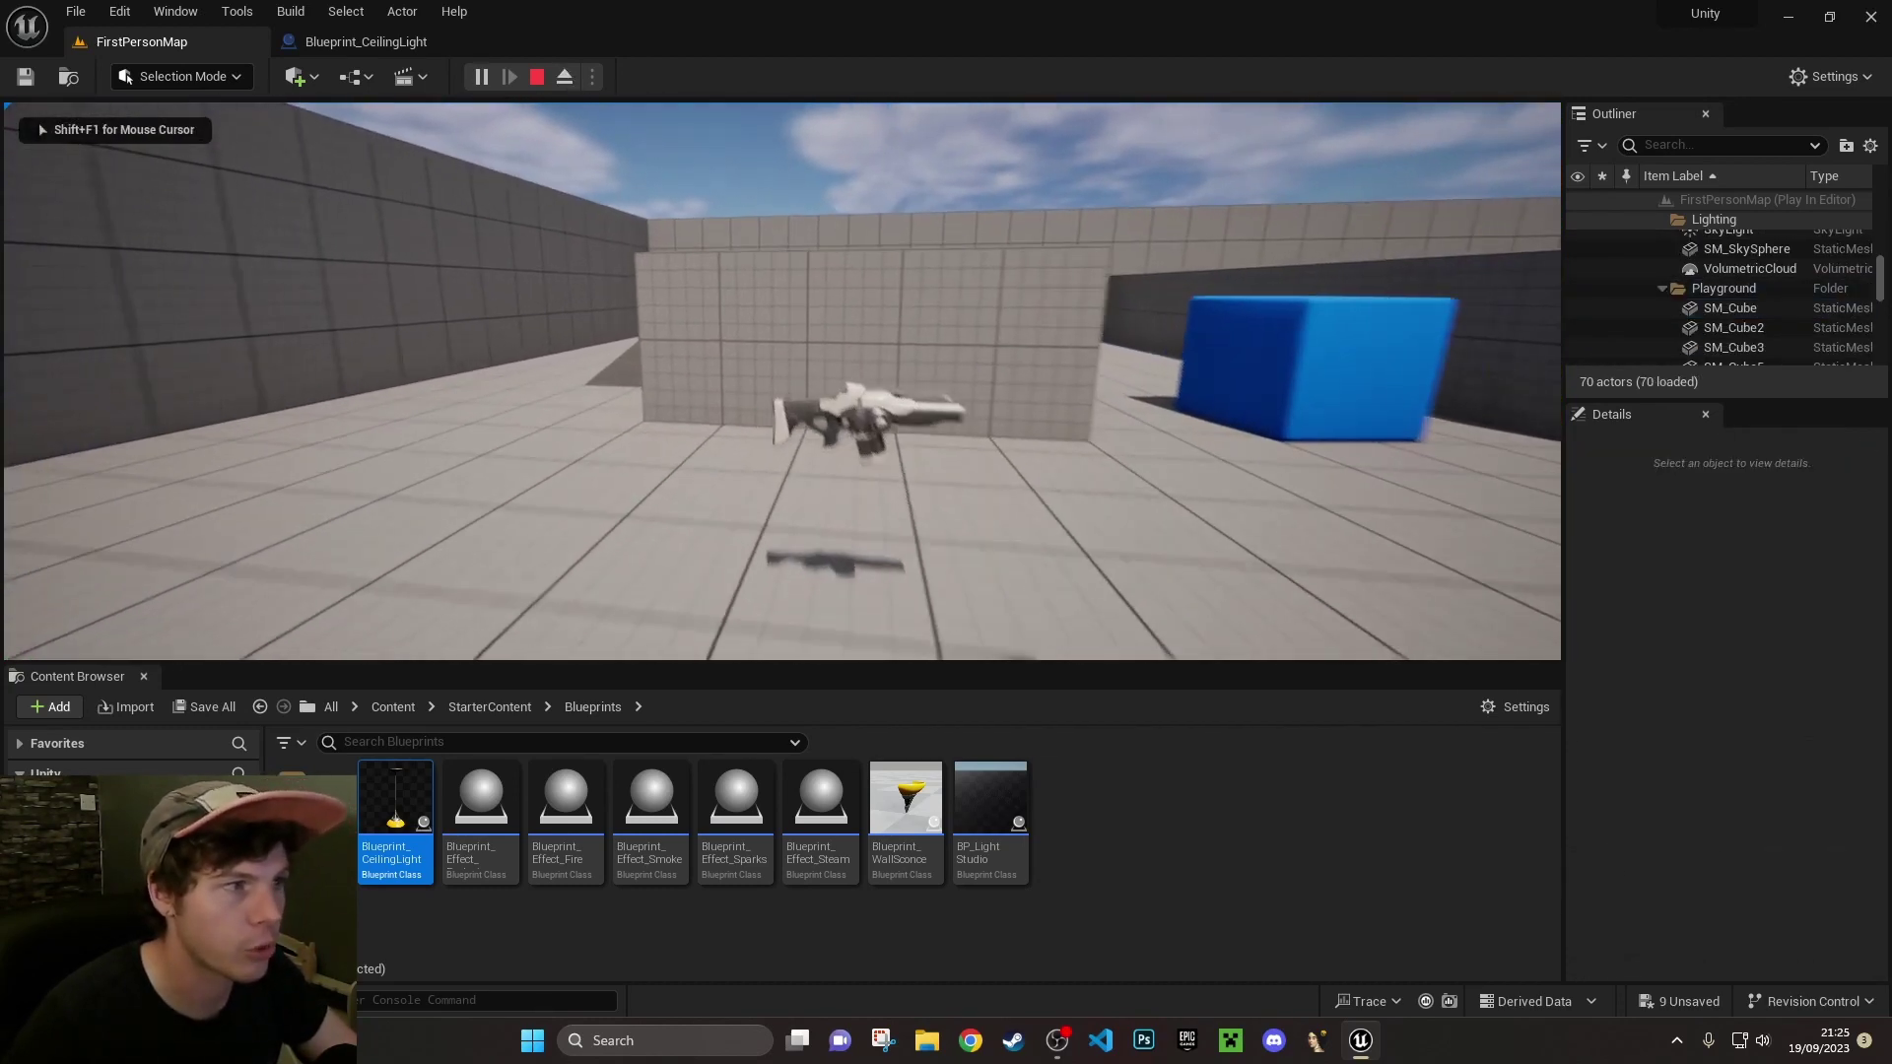
Walk the player to the rifle, pick it up, and fire several shots across the level
{"action": "key", "text": "w"}
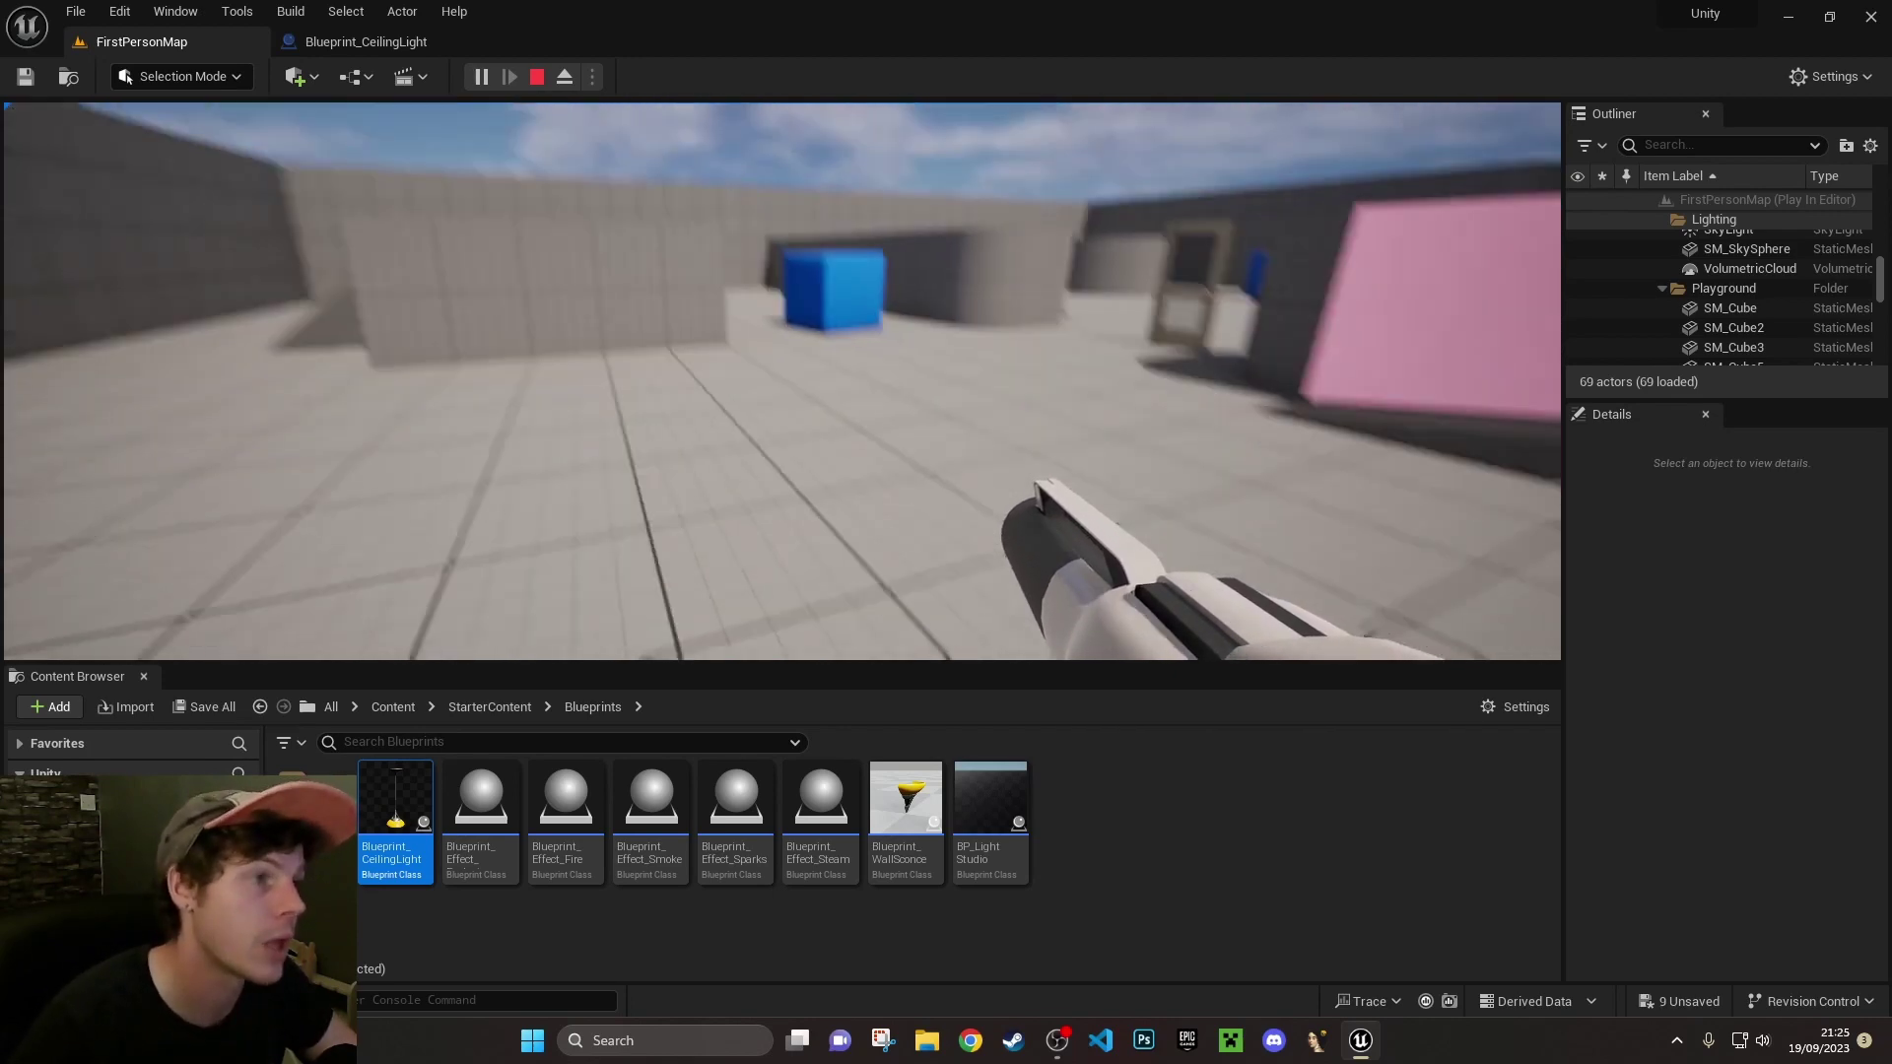
{"action": "key", "text": "w"}
{"action": "left_click", "coordinate": [782, 382]}
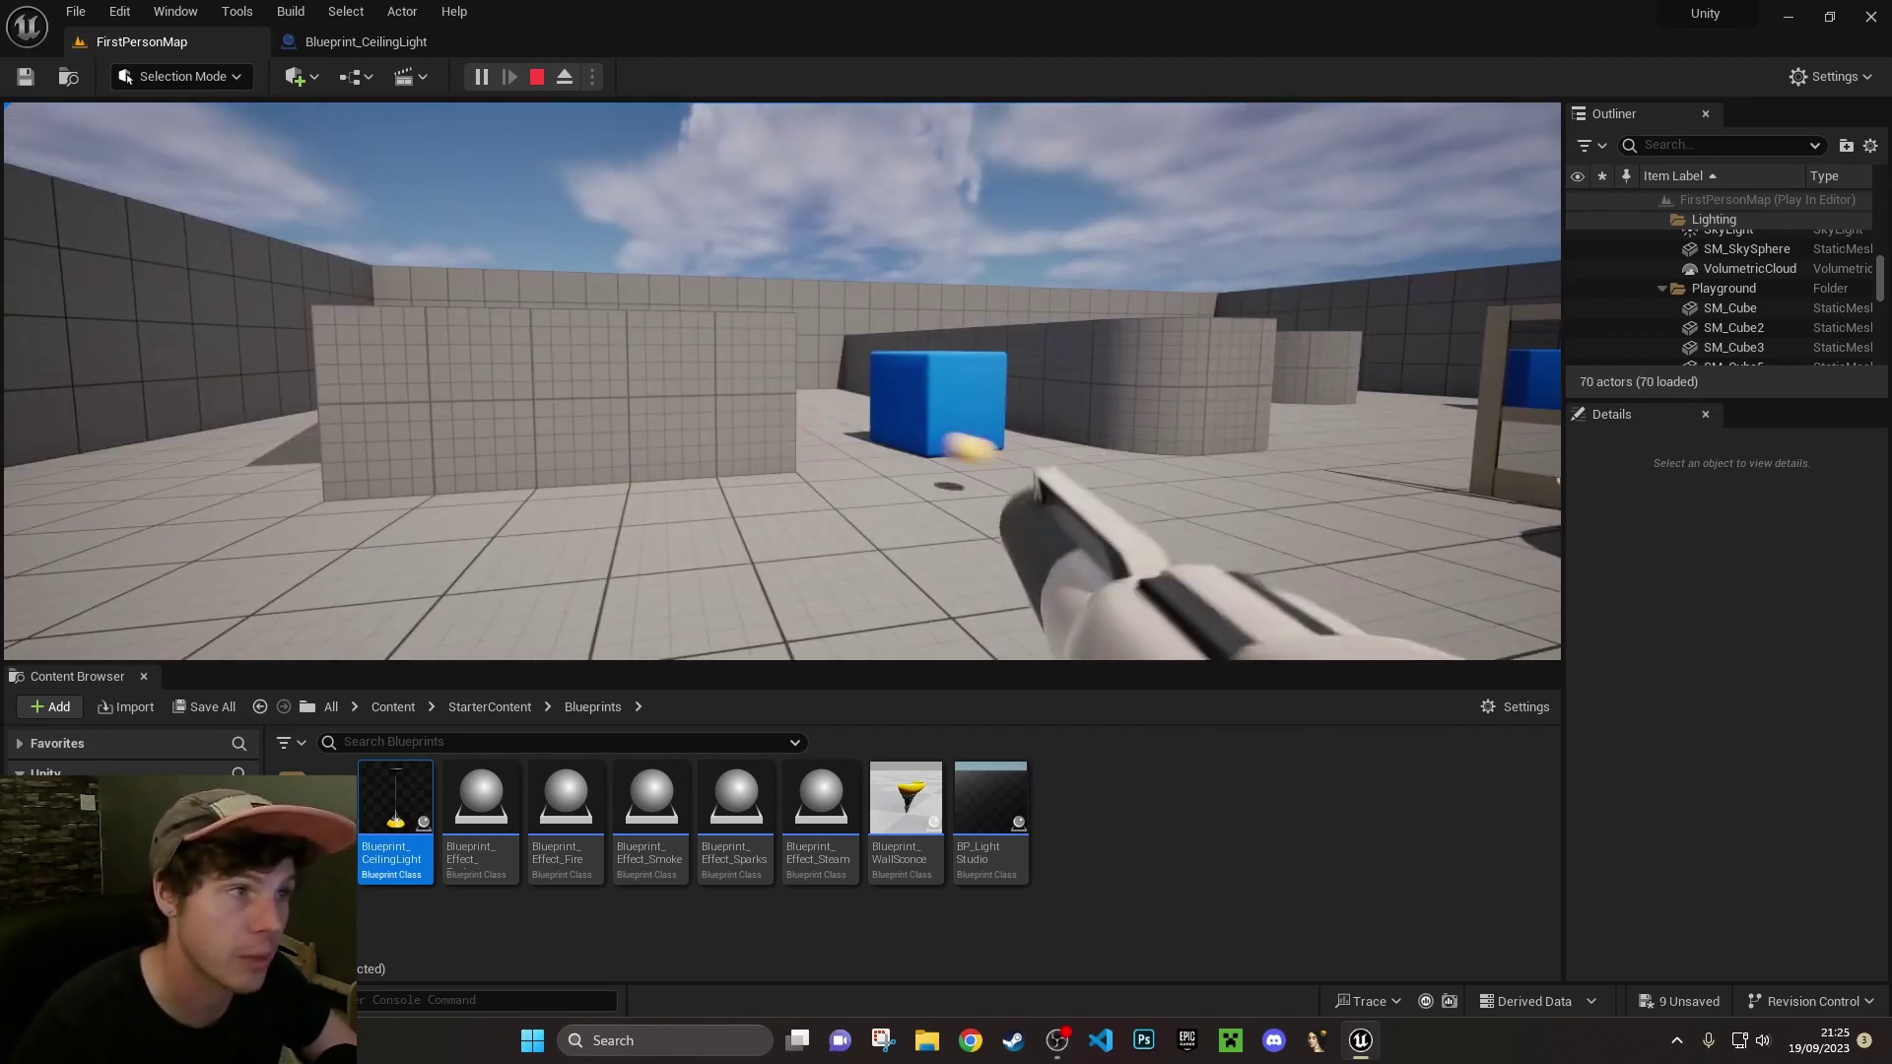
{"action": "left_click", "coordinate": [782, 381]}
{"action": "left_click", "coordinate": [781, 381]}
{"action": "left_click", "coordinate": [782, 381]}
{"action": "left_click", "coordinate": [781, 382]}
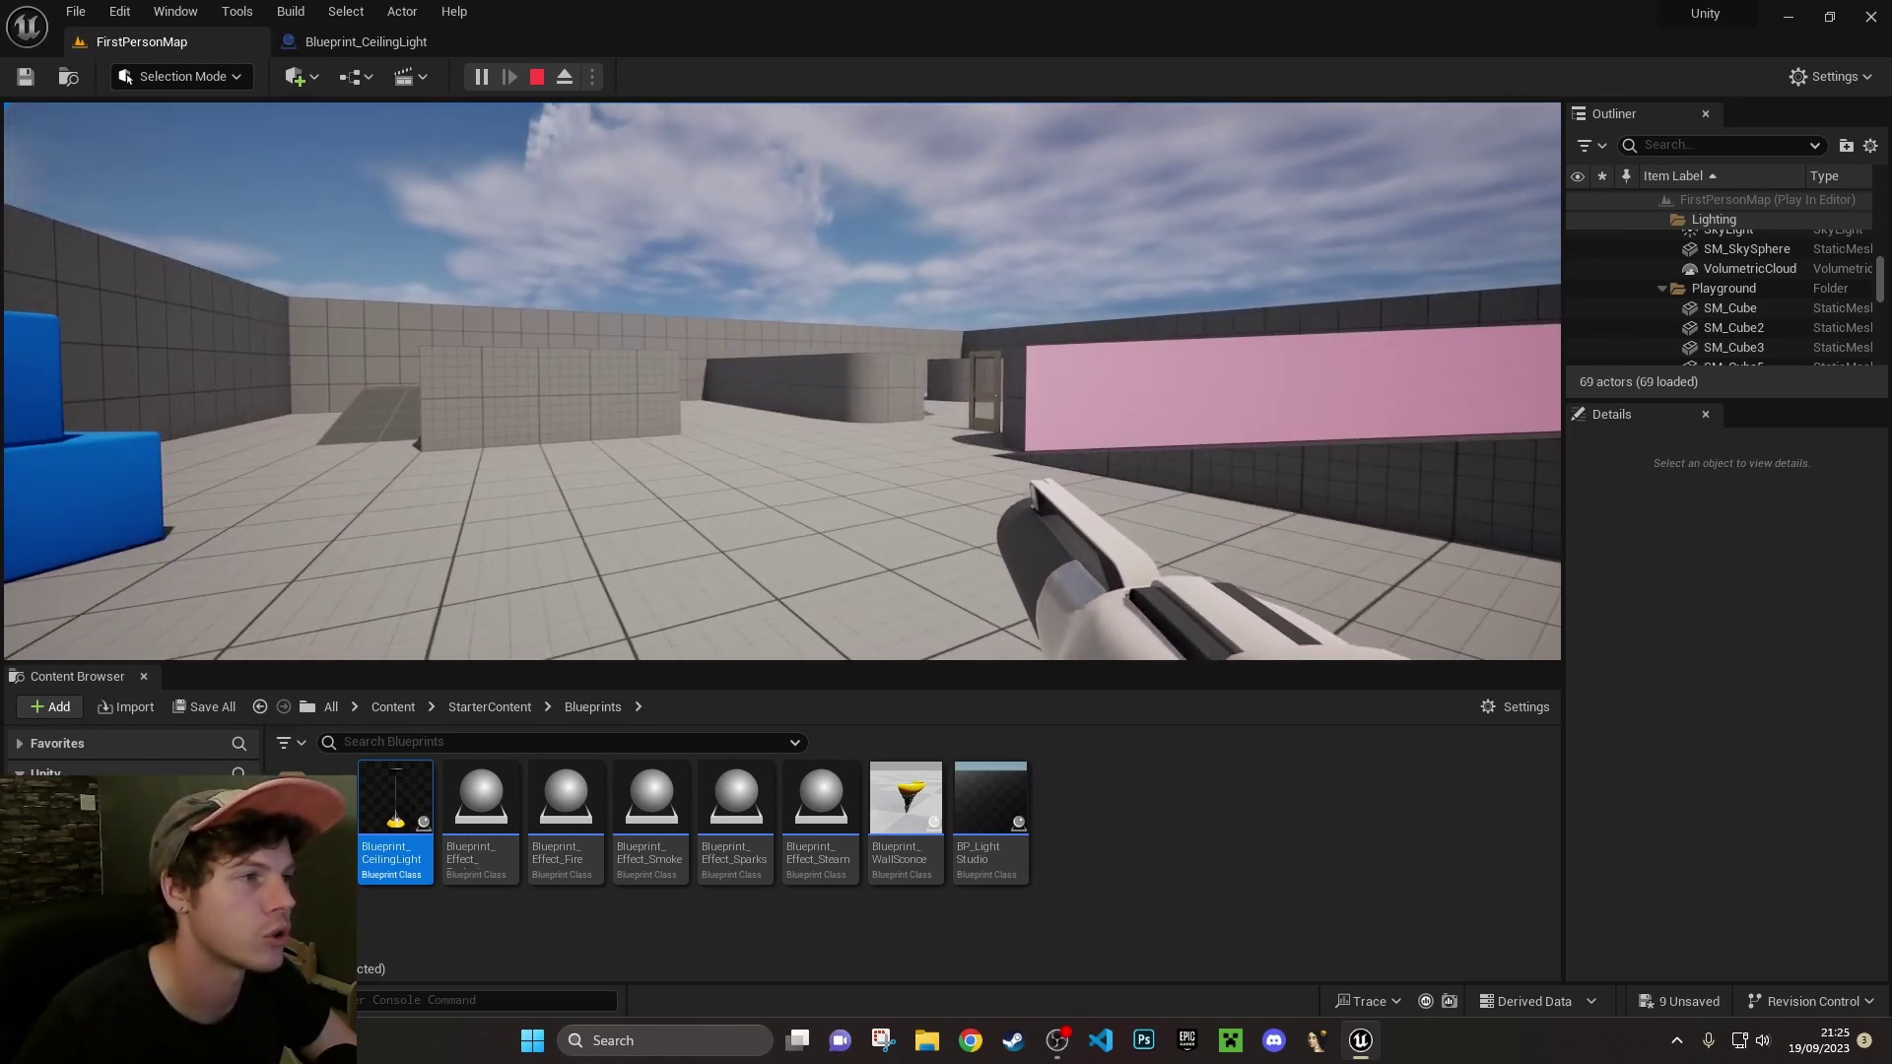
{"action": "left_click", "coordinate": [783, 382]}
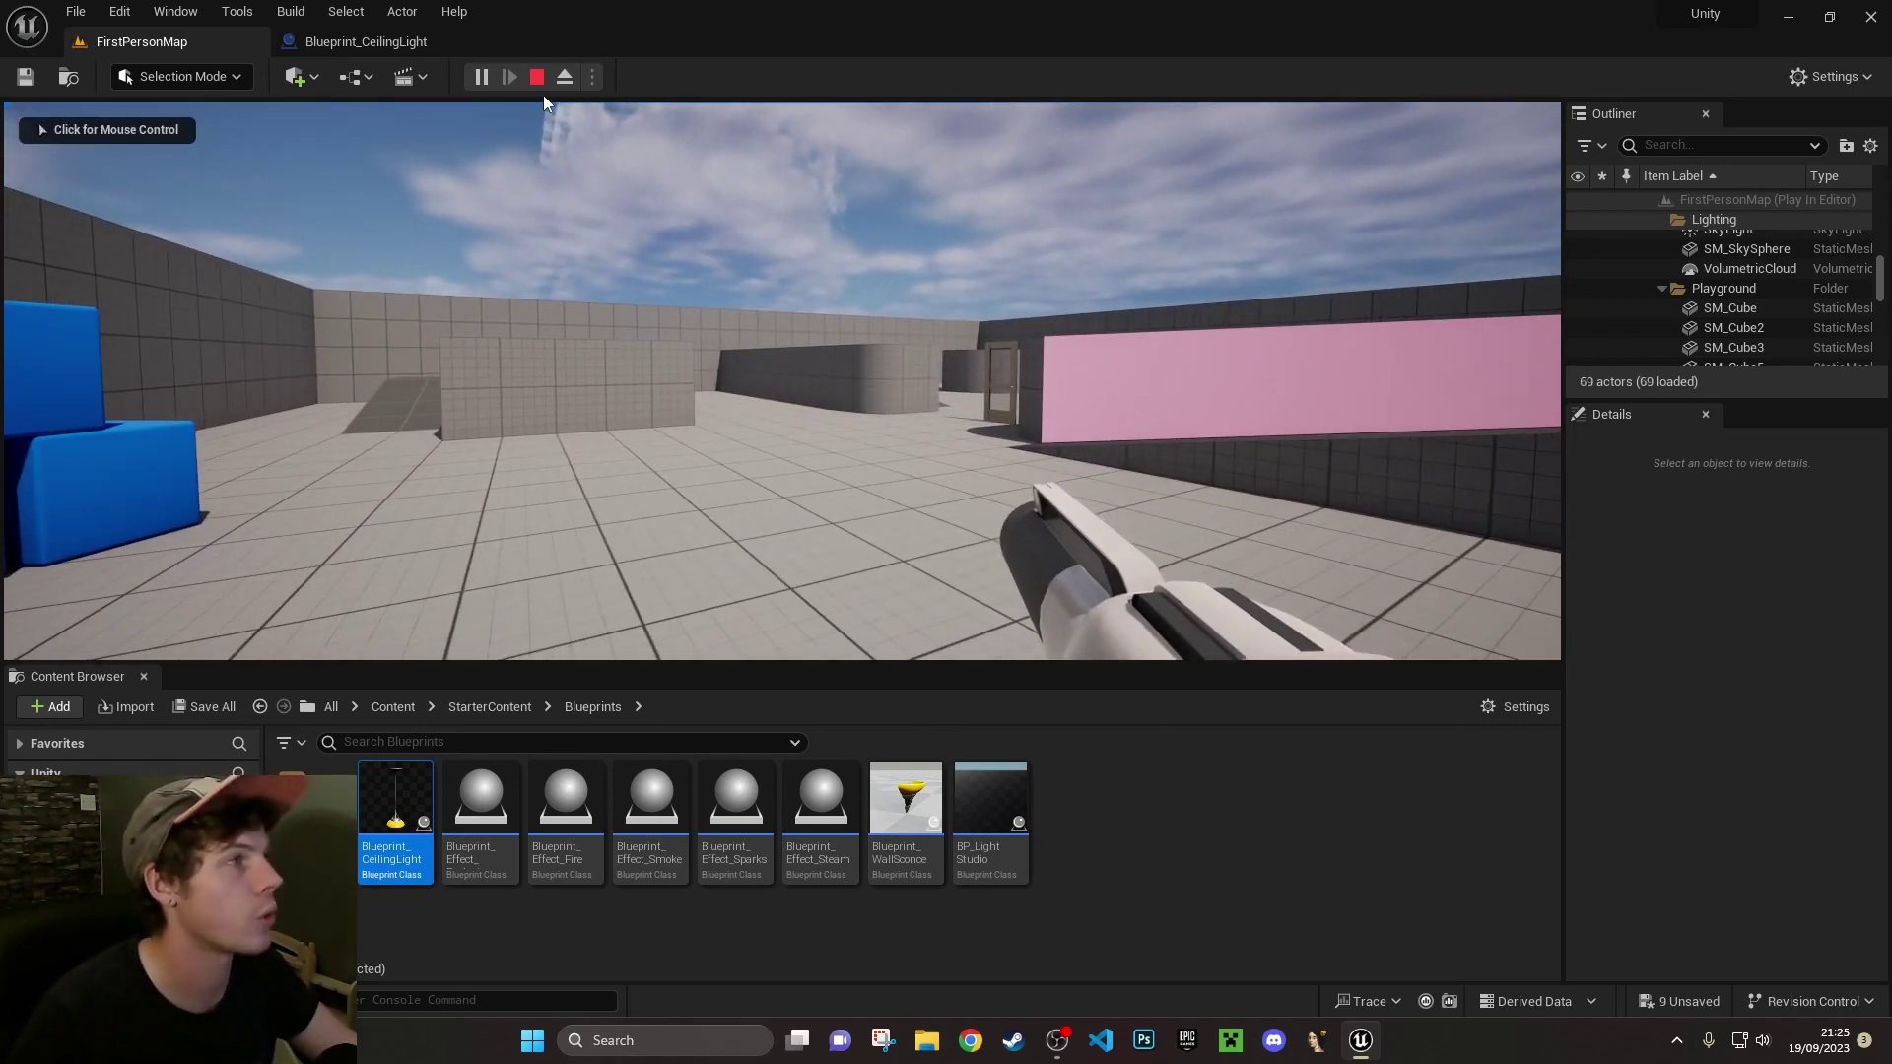
Eject from the player, view the armed character up close with the free camera, and restart the game
{"action": "left_click", "coordinate": [565, 77]}
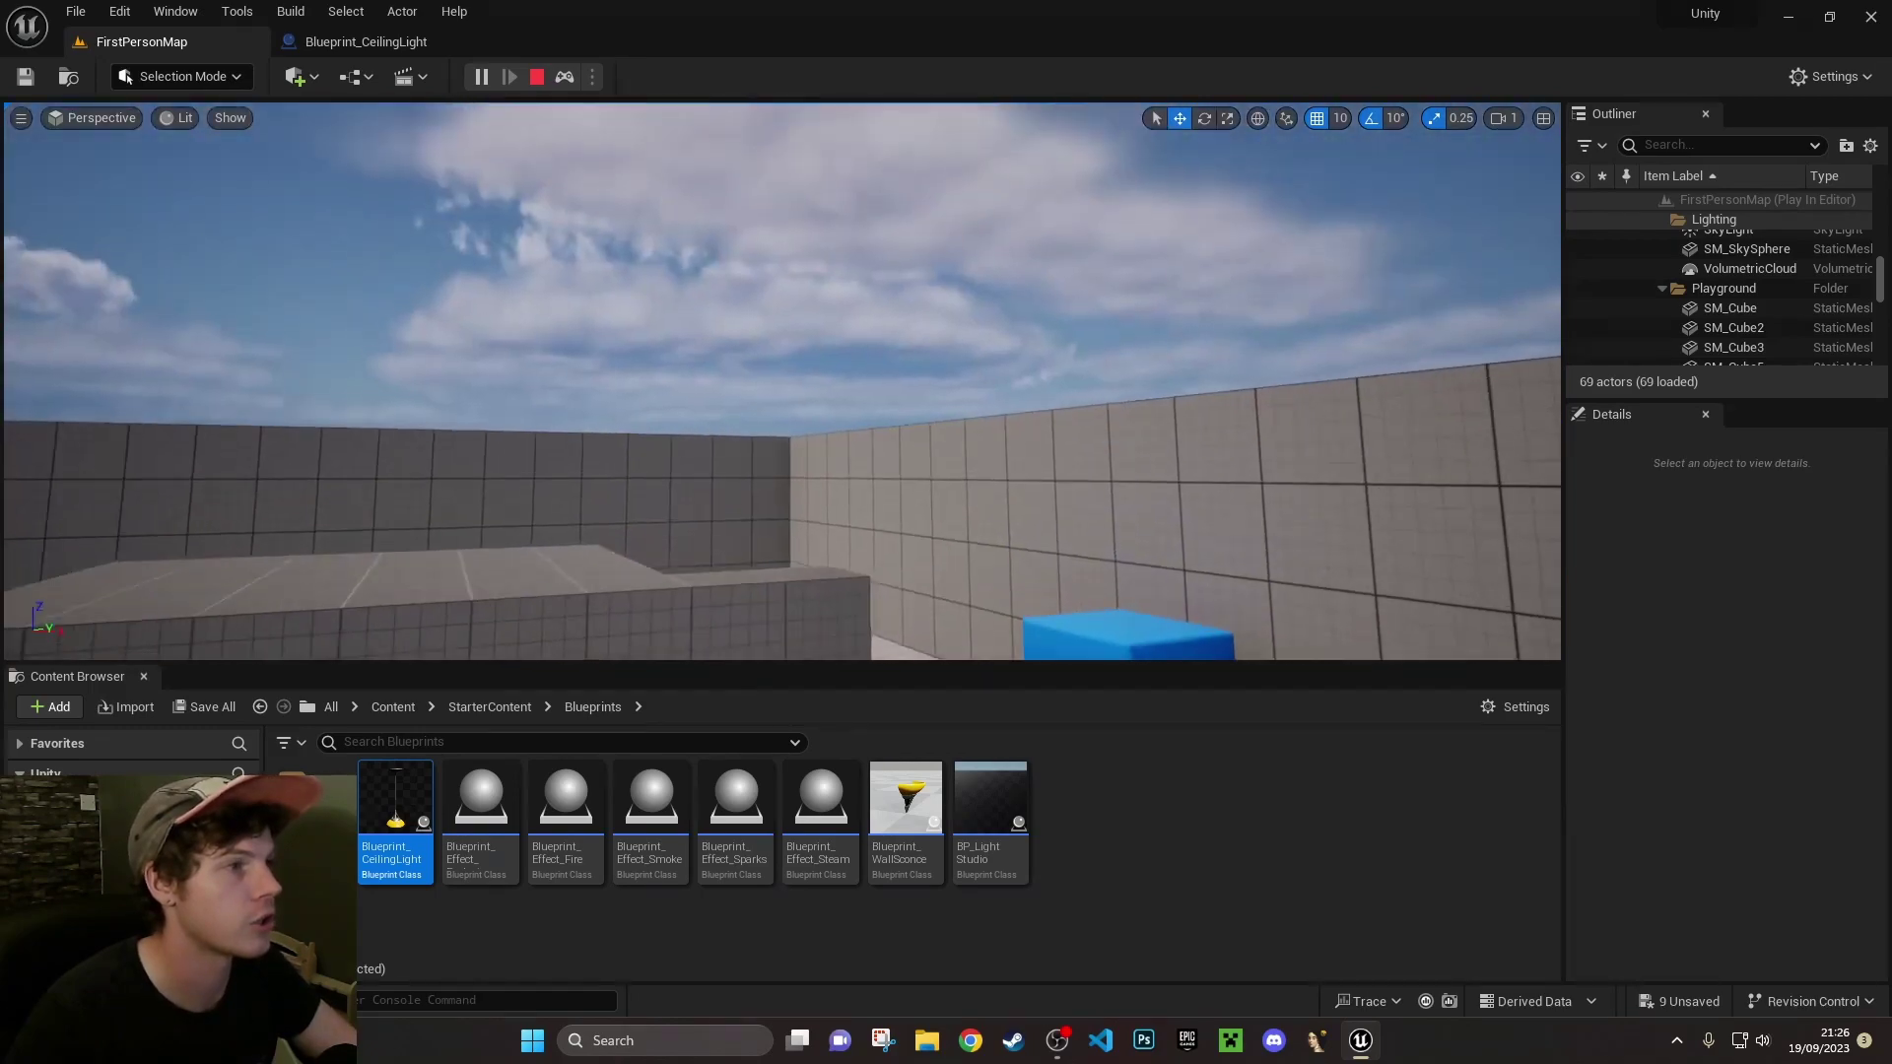
{"action": "key", "text": "w"}
{"action": "right_click_drag", "start_coordinate": [782, 381], "coordinate": [645, 473]}
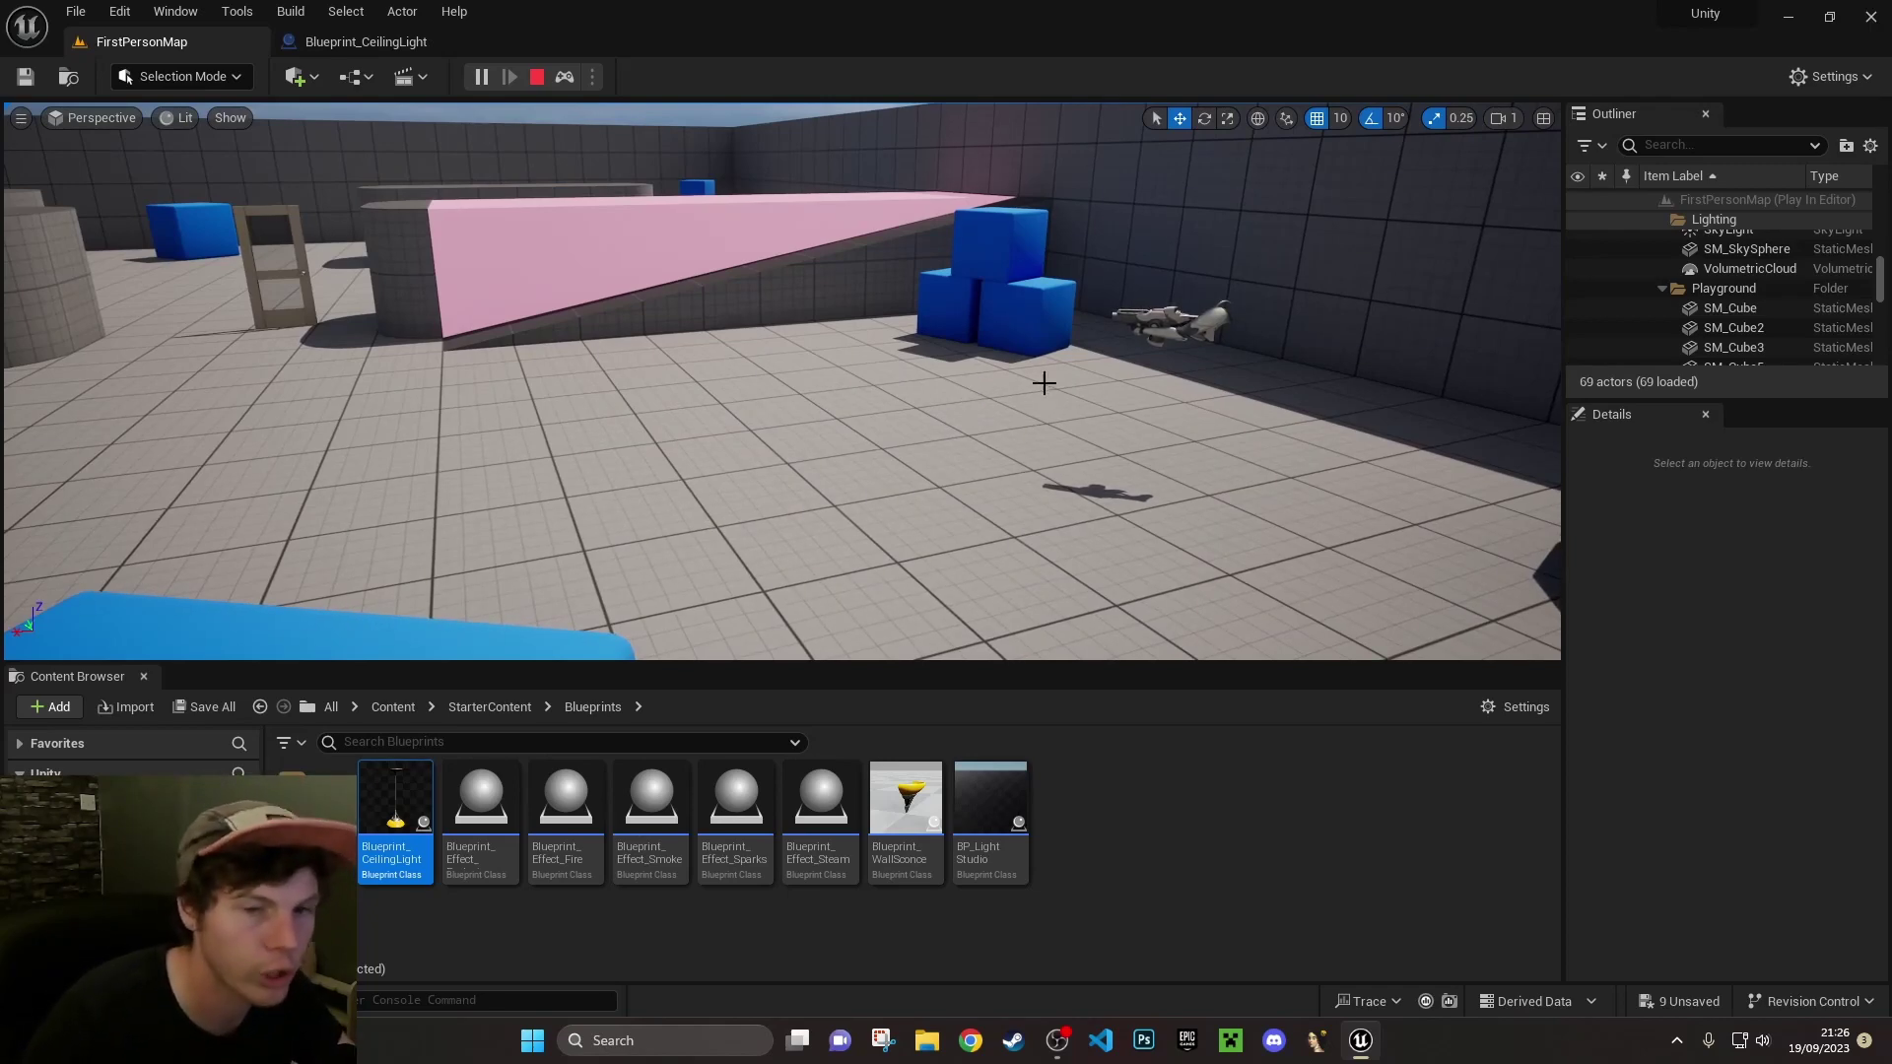
{"action": "mouse_move", "coordinate": [1043, 383]}
{"action": "right_mouse_down"}
{"action": "mouse_move", "coordinate": [1134, 395]}
{"action": "mouse_move", "coordinate": [1178, 355]}
{"action": "mouse_move", "coordinate": [1143, 364]}
{"action": "mouse_move", "coordinate": [1272, 386]}
{"action": "mouse_move", "coordinate": [1062, 405]}
{"action": "right_mouse_up"}
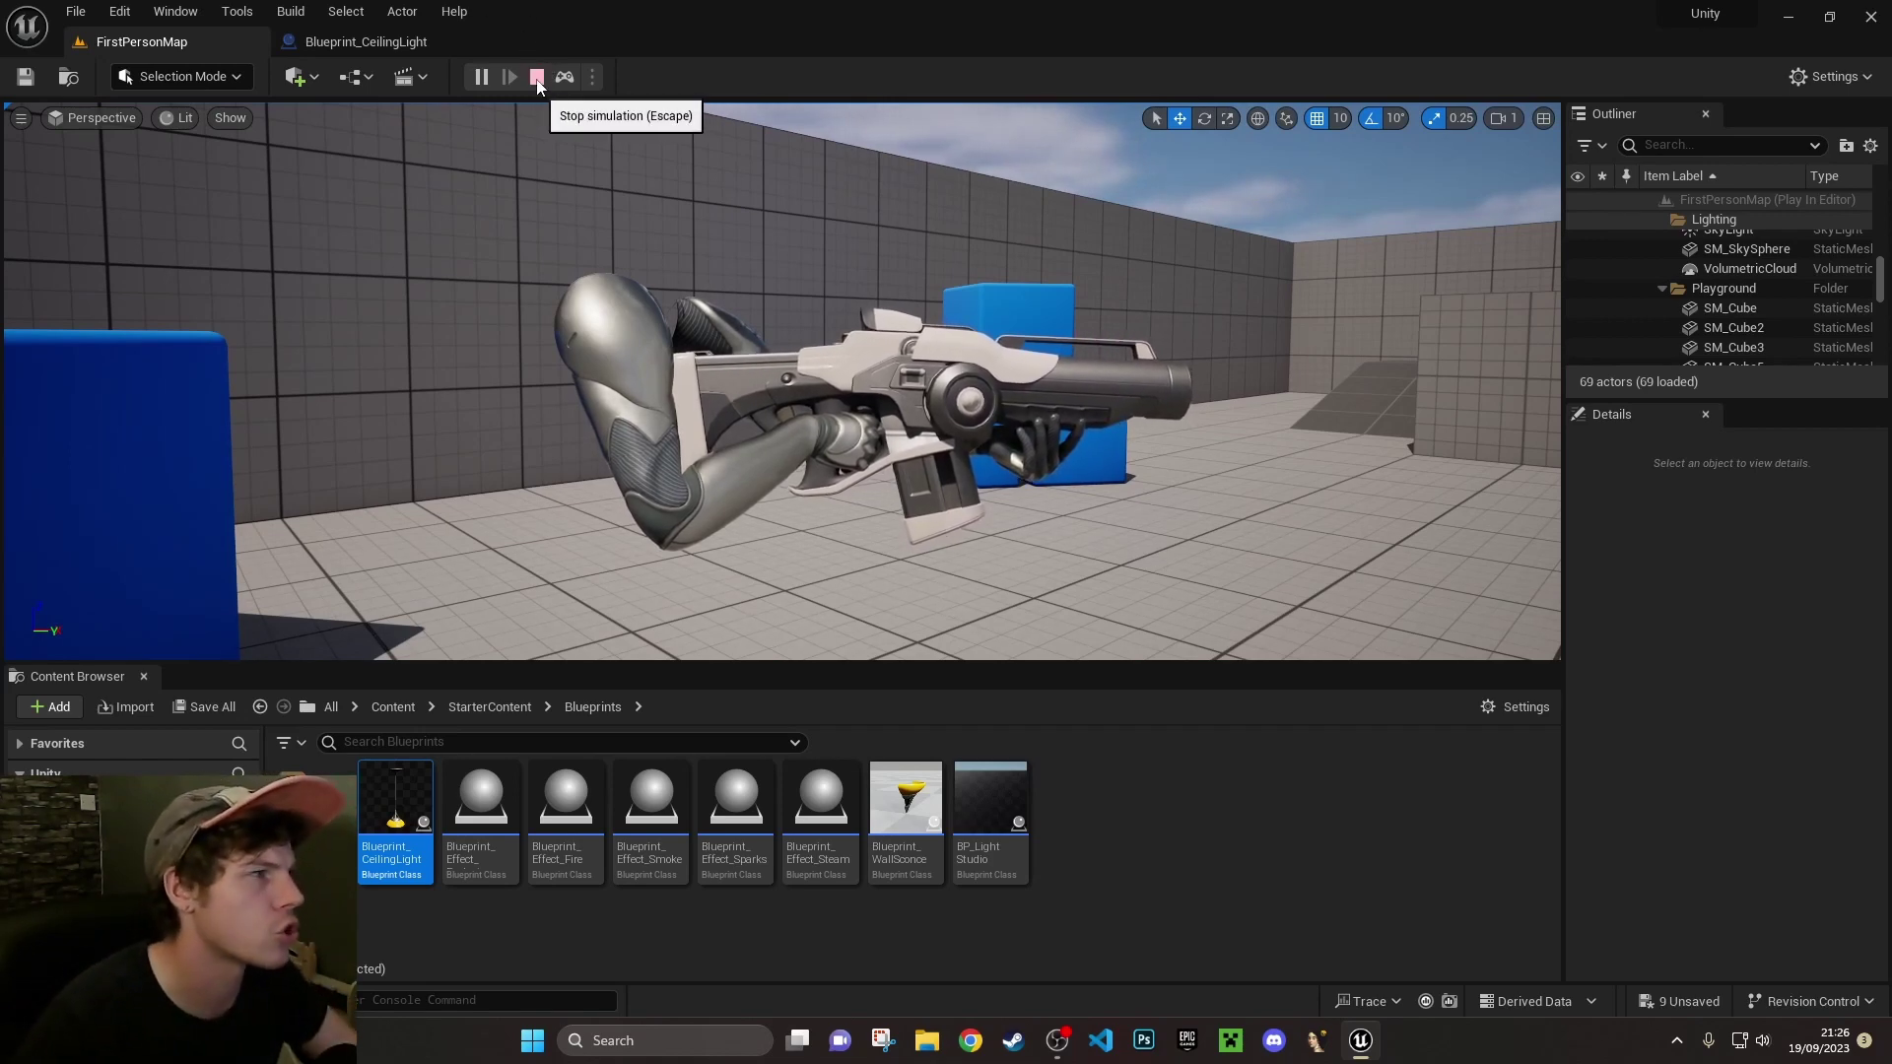
{"action": "left_click", "coordinate": [563, 76]}
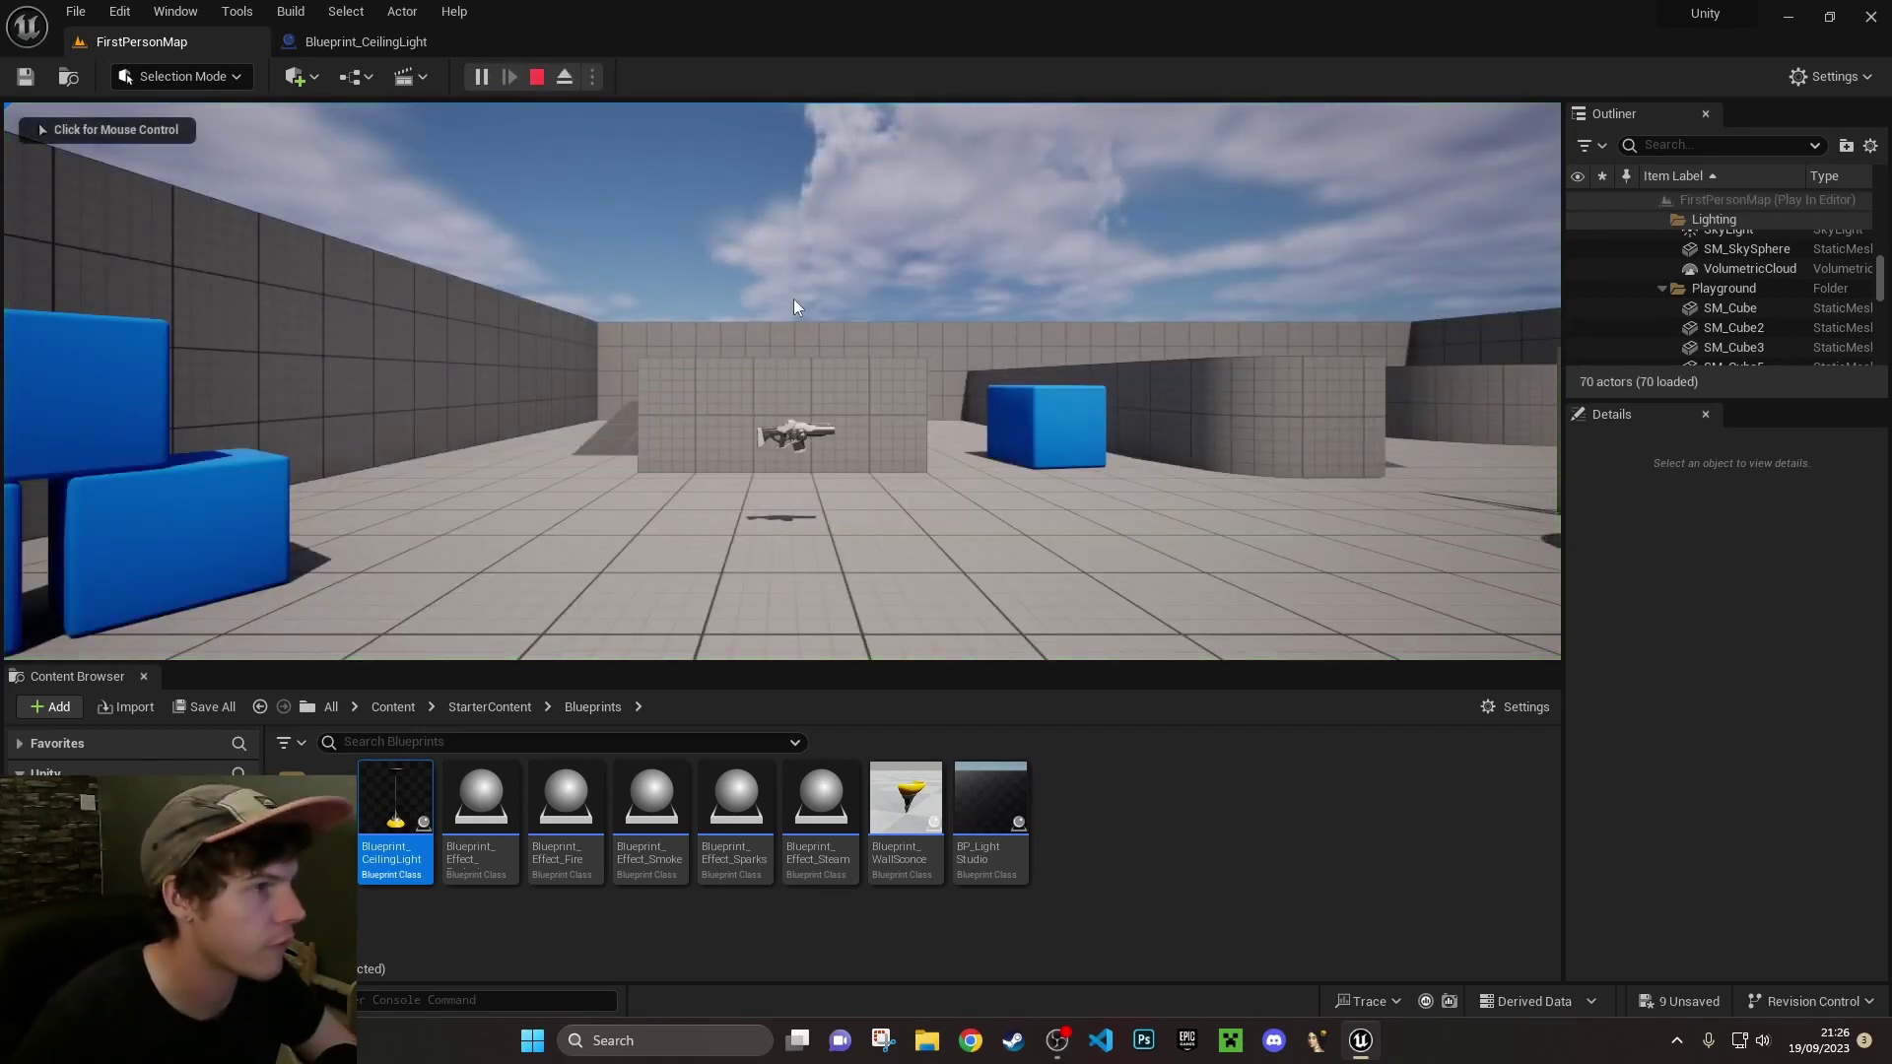
Take mouse control of the player, toggle the debug camera, and show the gameplay debugger overlay
{"action": "left_click", "coordinate": [794, 299]}
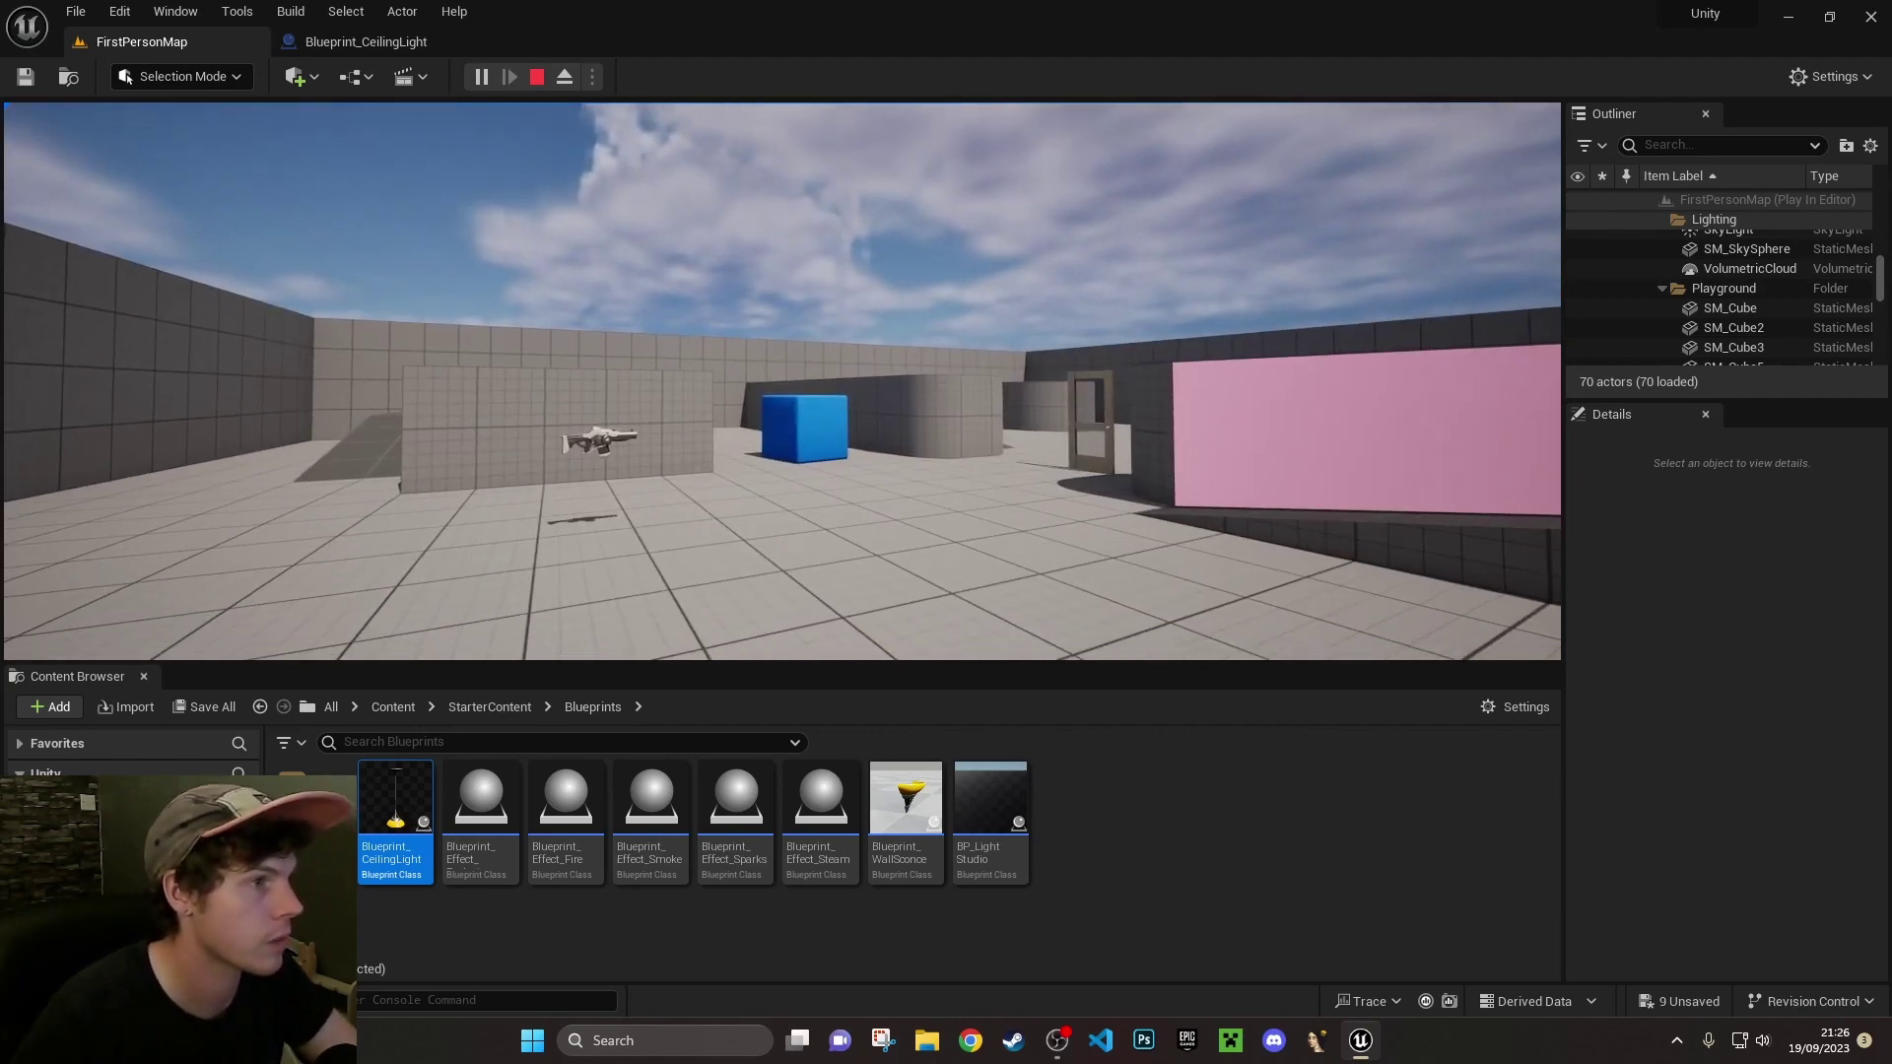
{"action": "key", "text": "semicolon"}
{"action": "key", "text": "semicolon"}
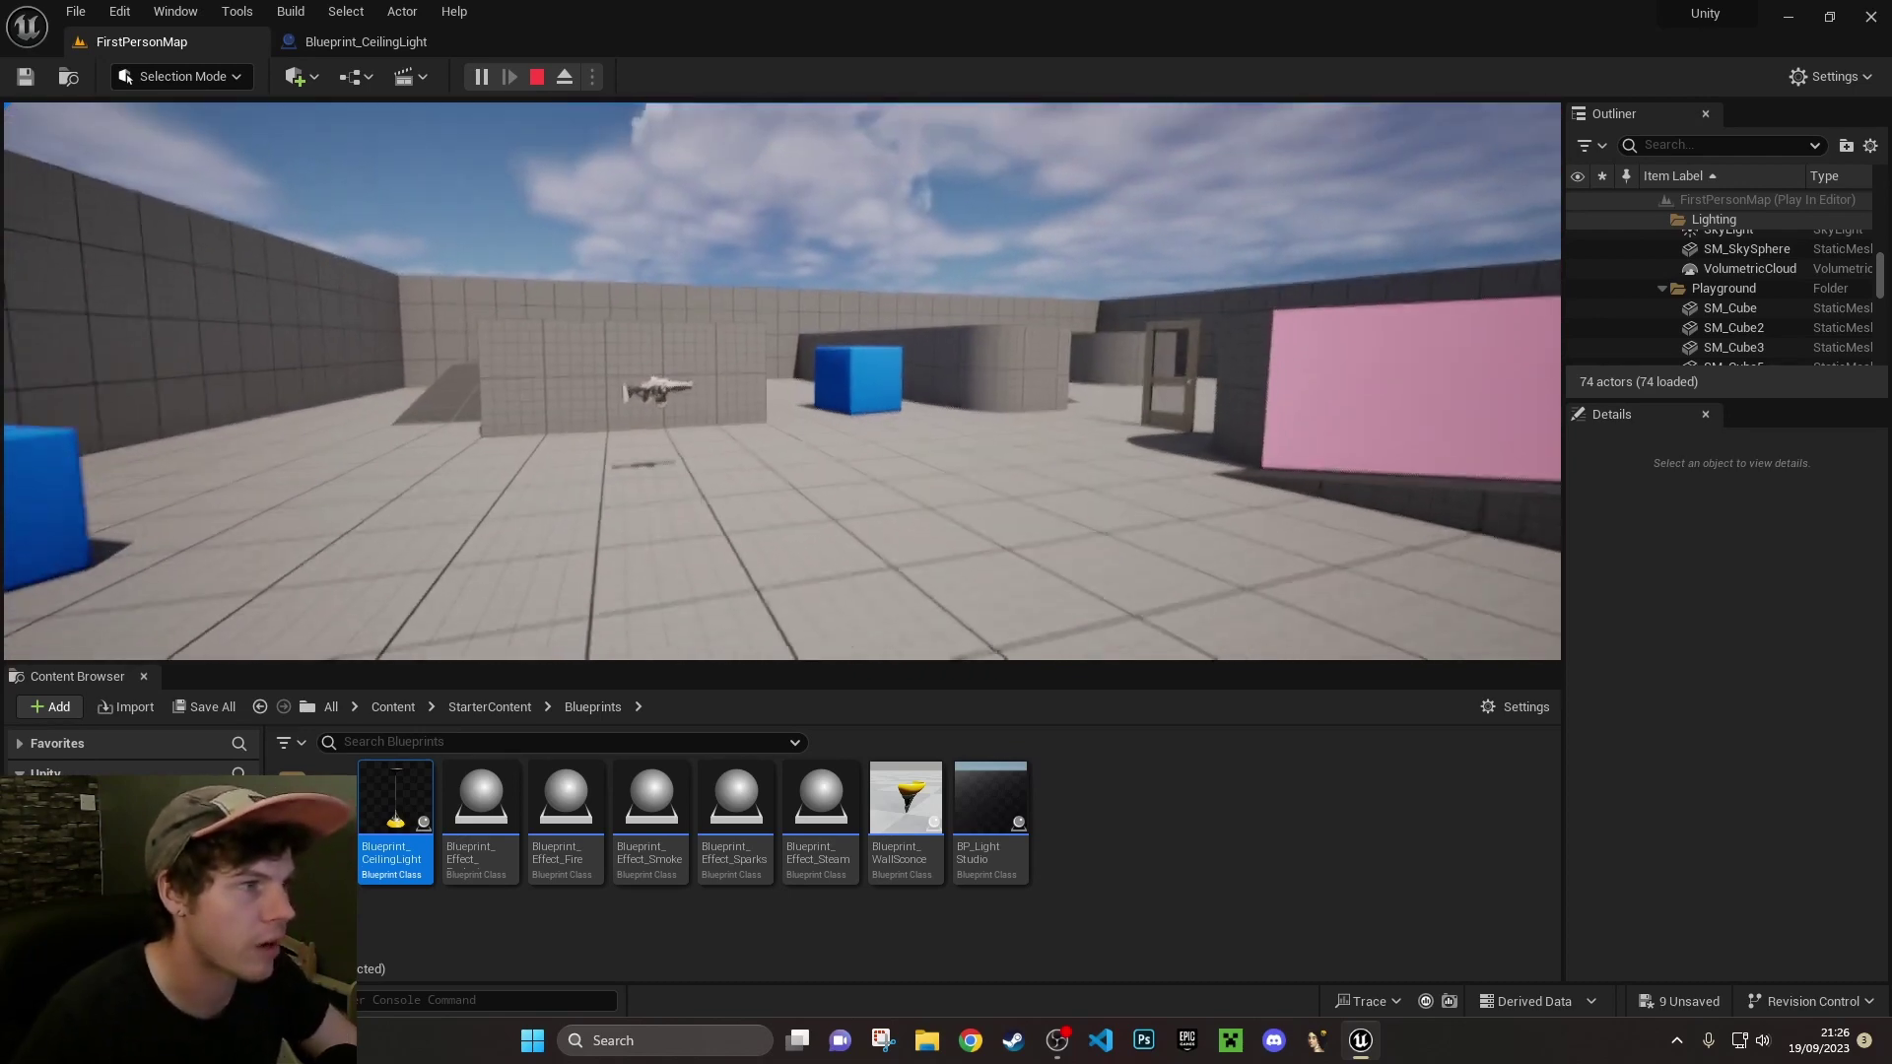
{"action": "key", "text": "apostrophe"}
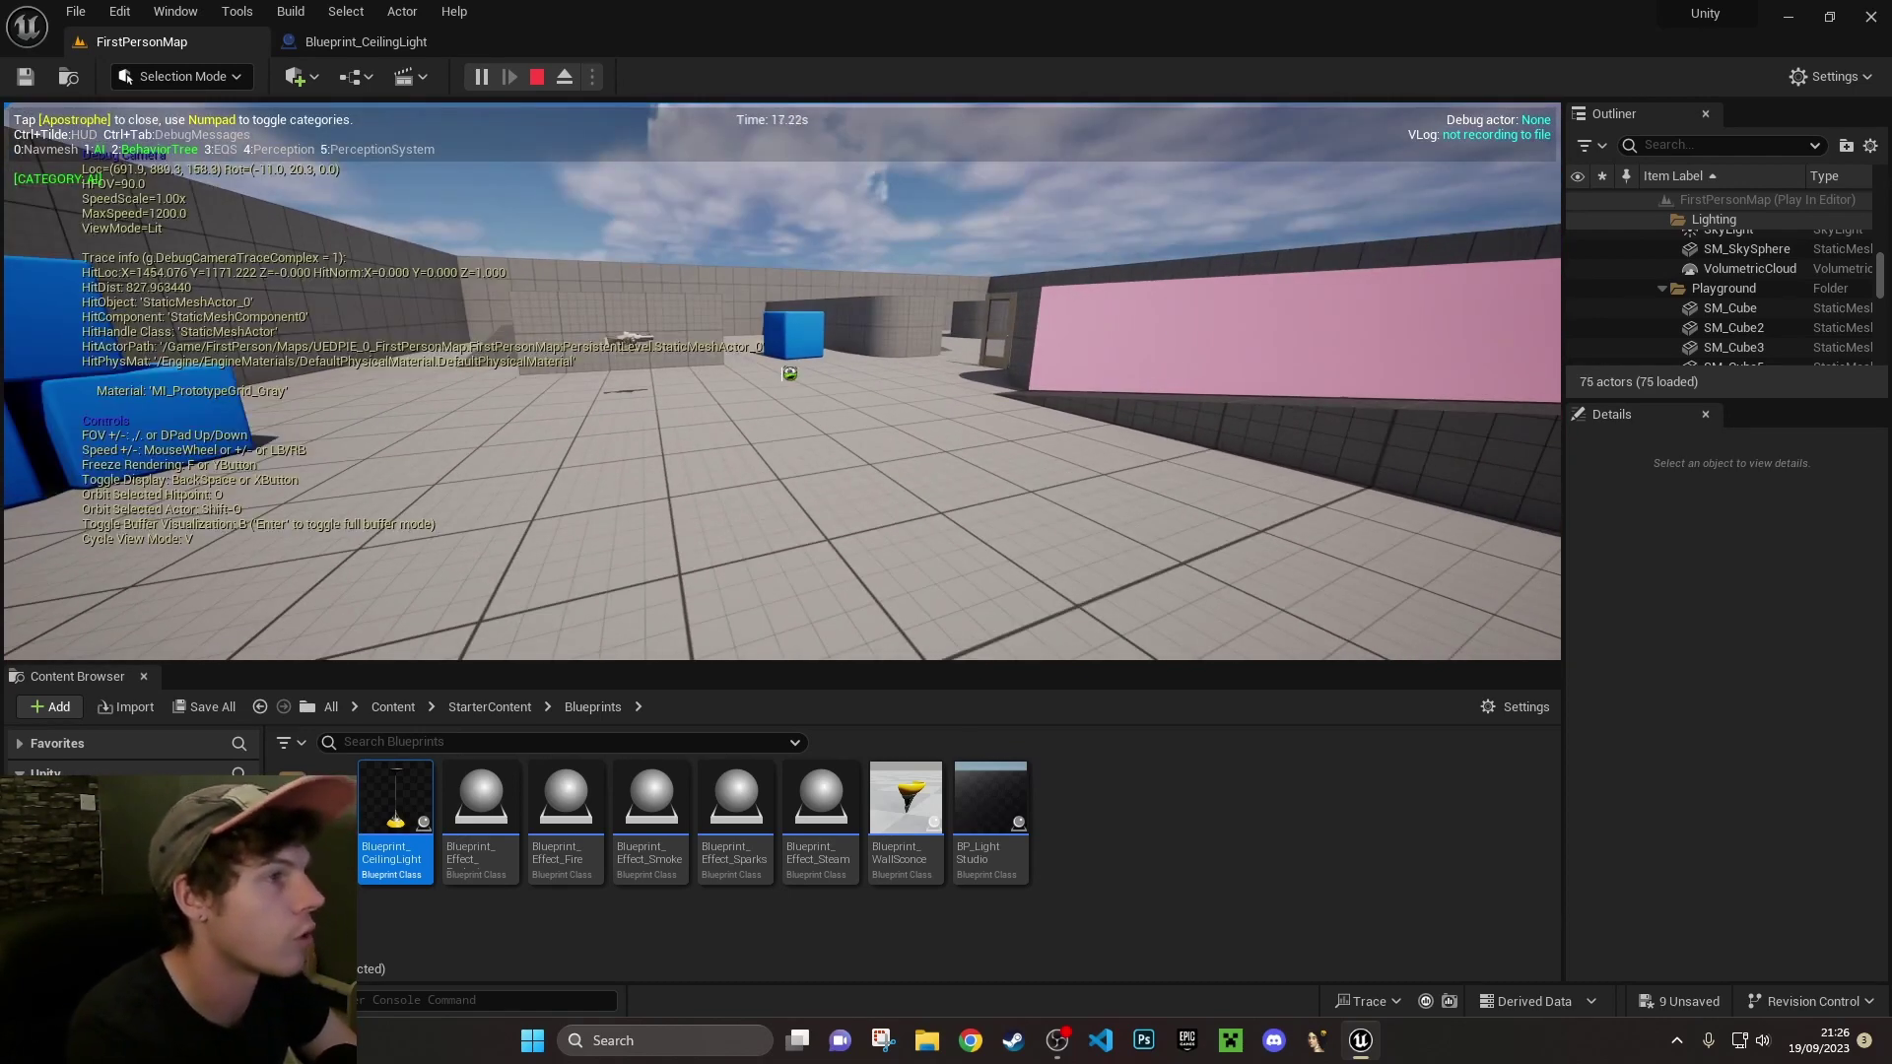
Move around the level with the gameplay debugger overlay on, and stop the game
{"action": "key", "text": "w"}
{"action": "key", "text": "w"}
{"action": "key", "text": "s"}
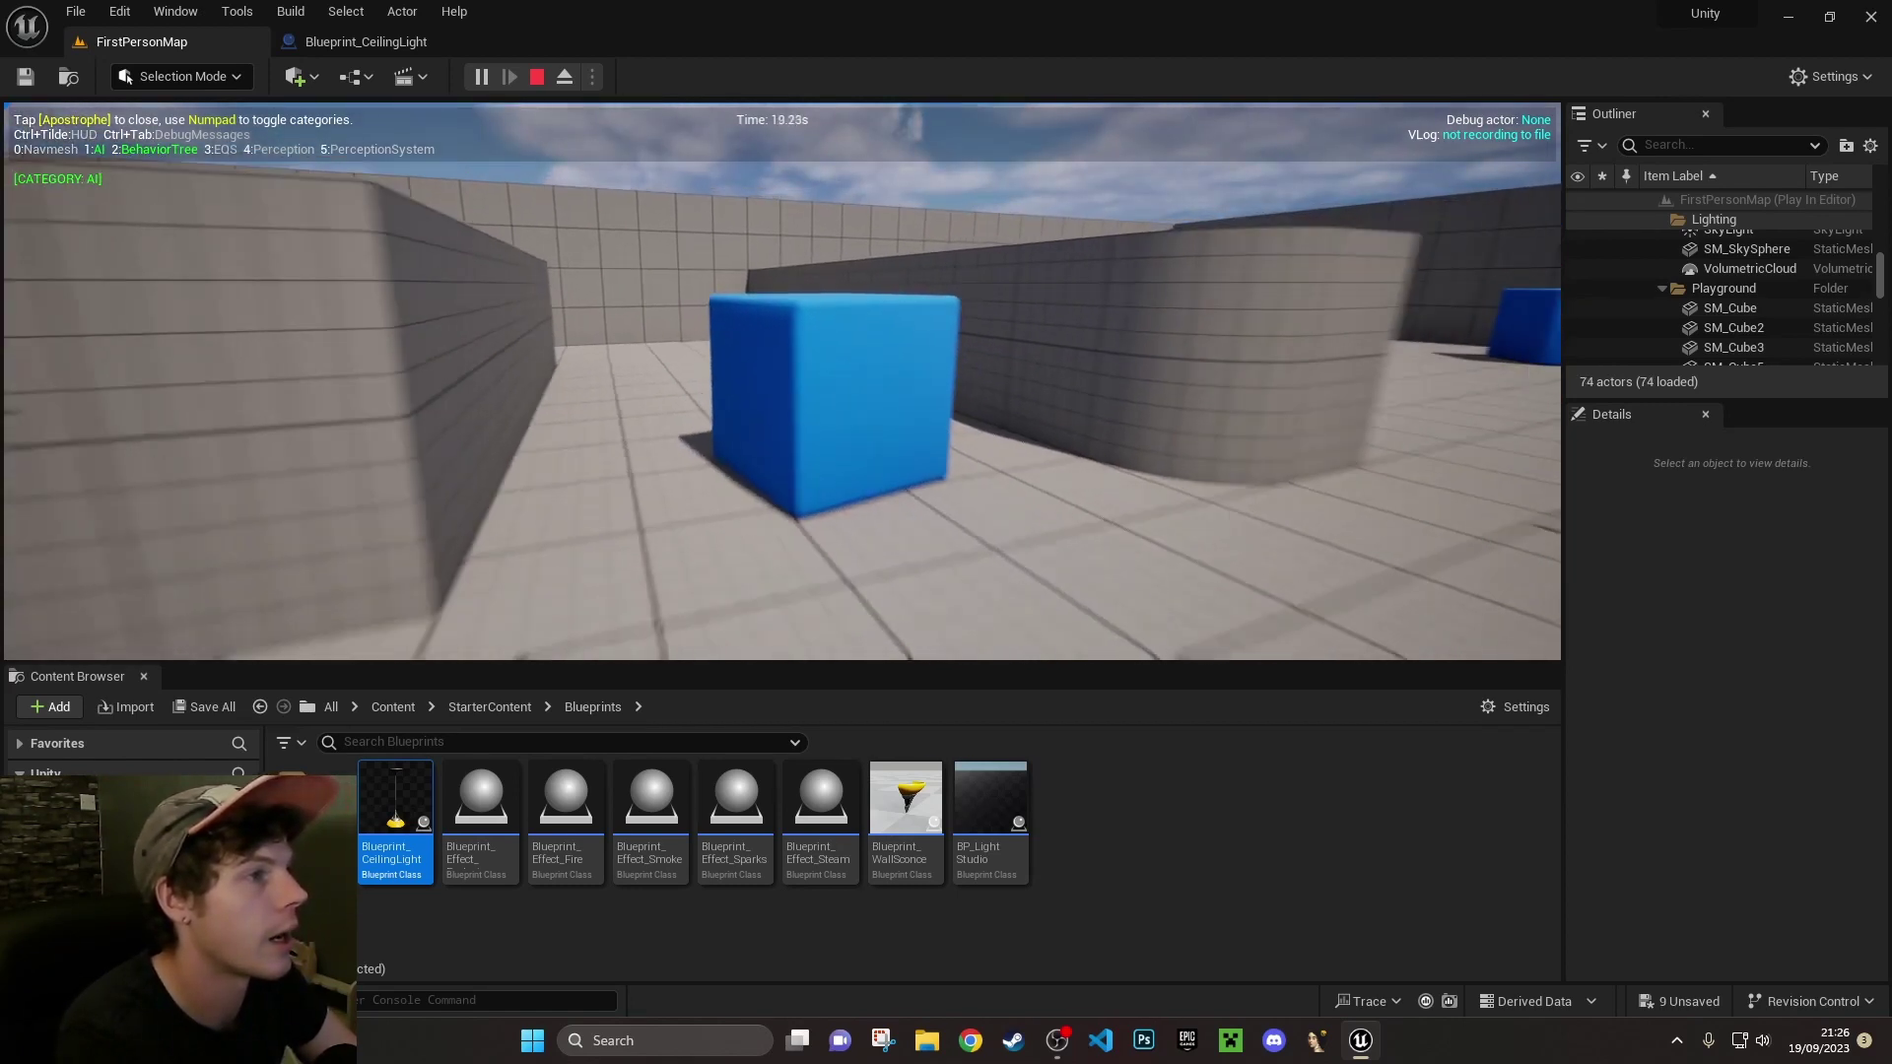
{"action": "key", "text": "s"}
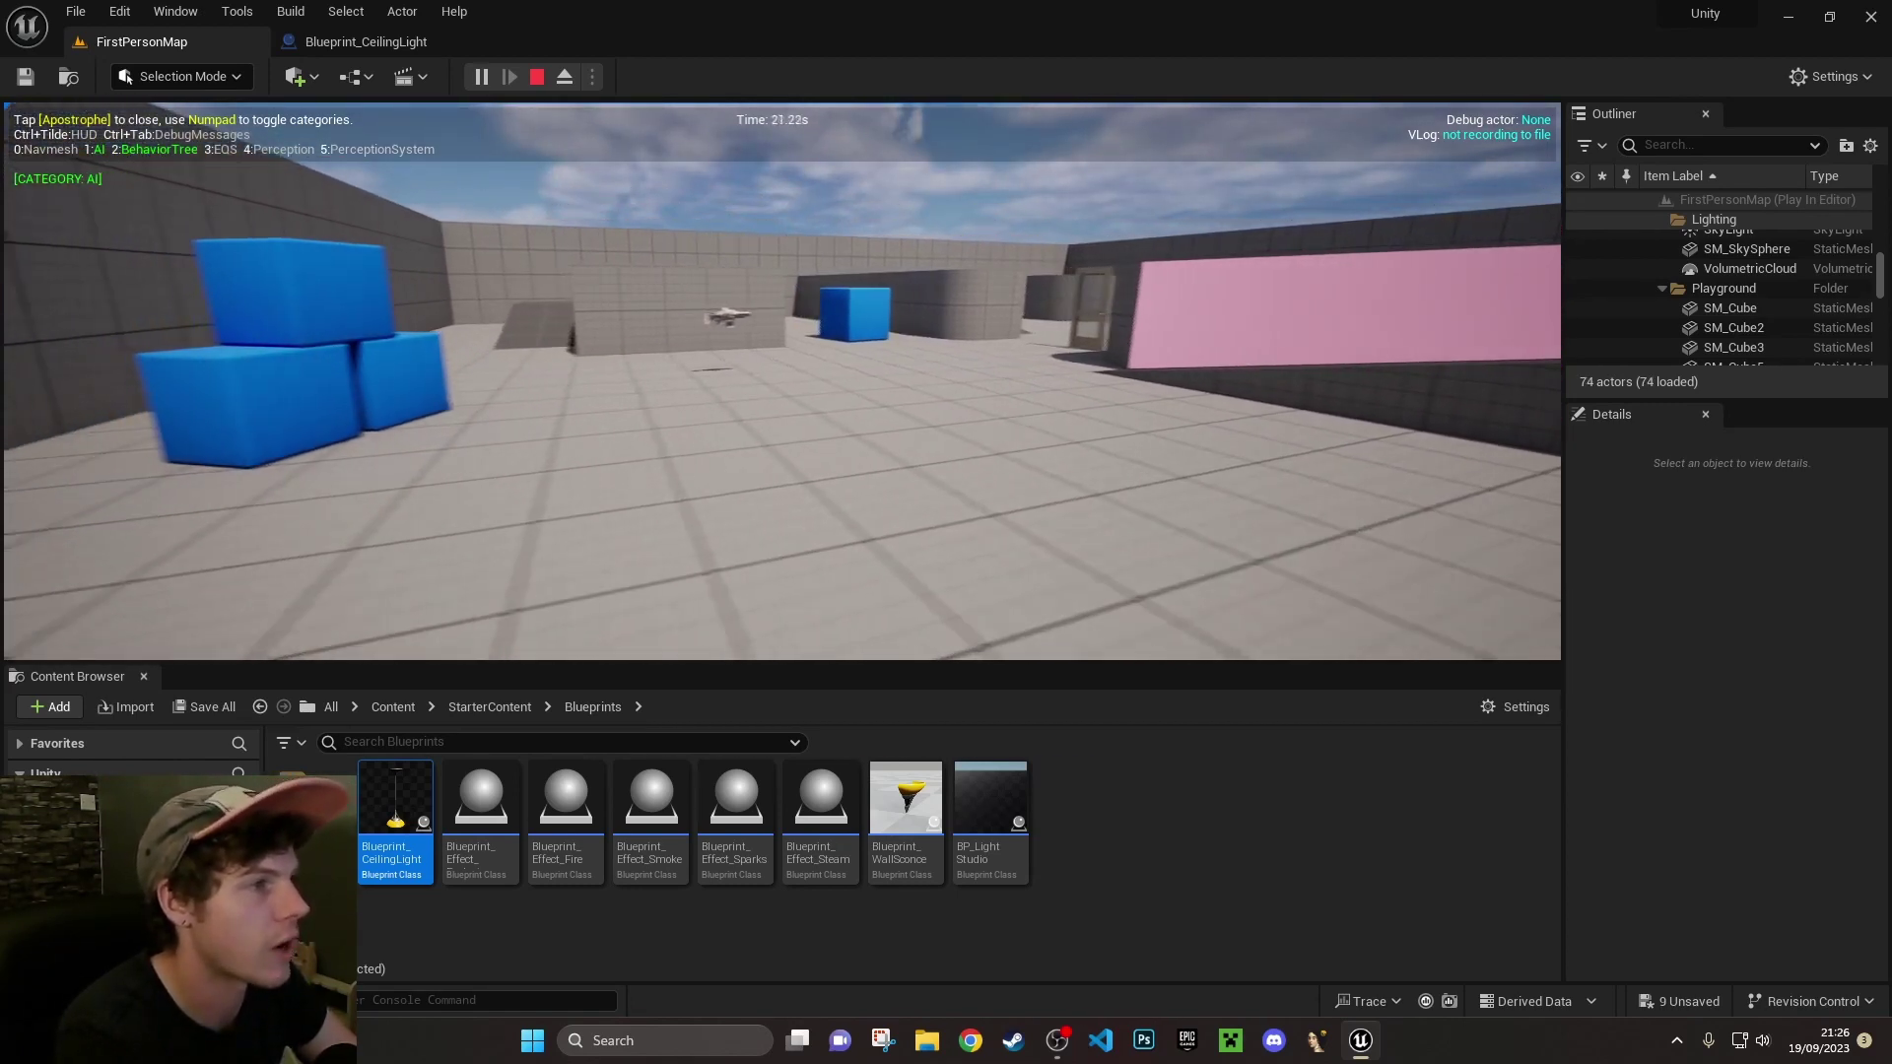
{"action": "key", "text": "s"}
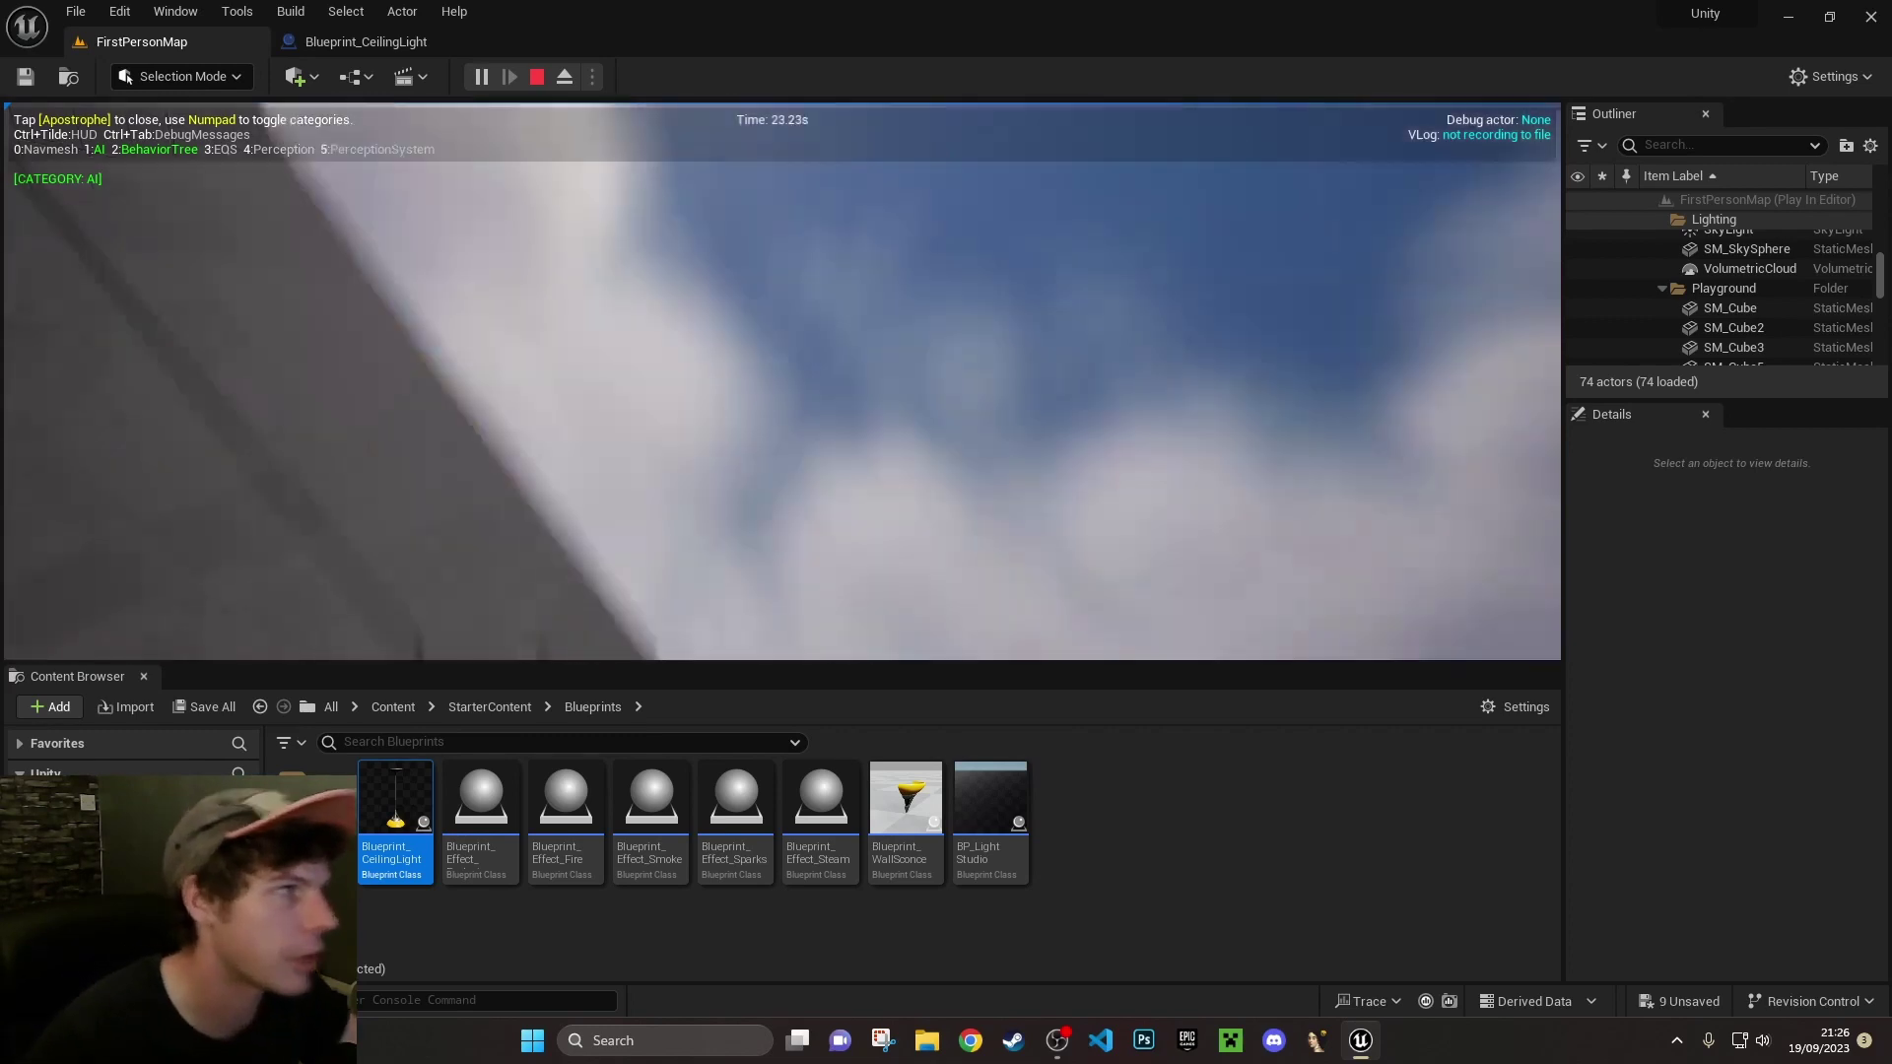
{"action": "key", "text": "Escape"}
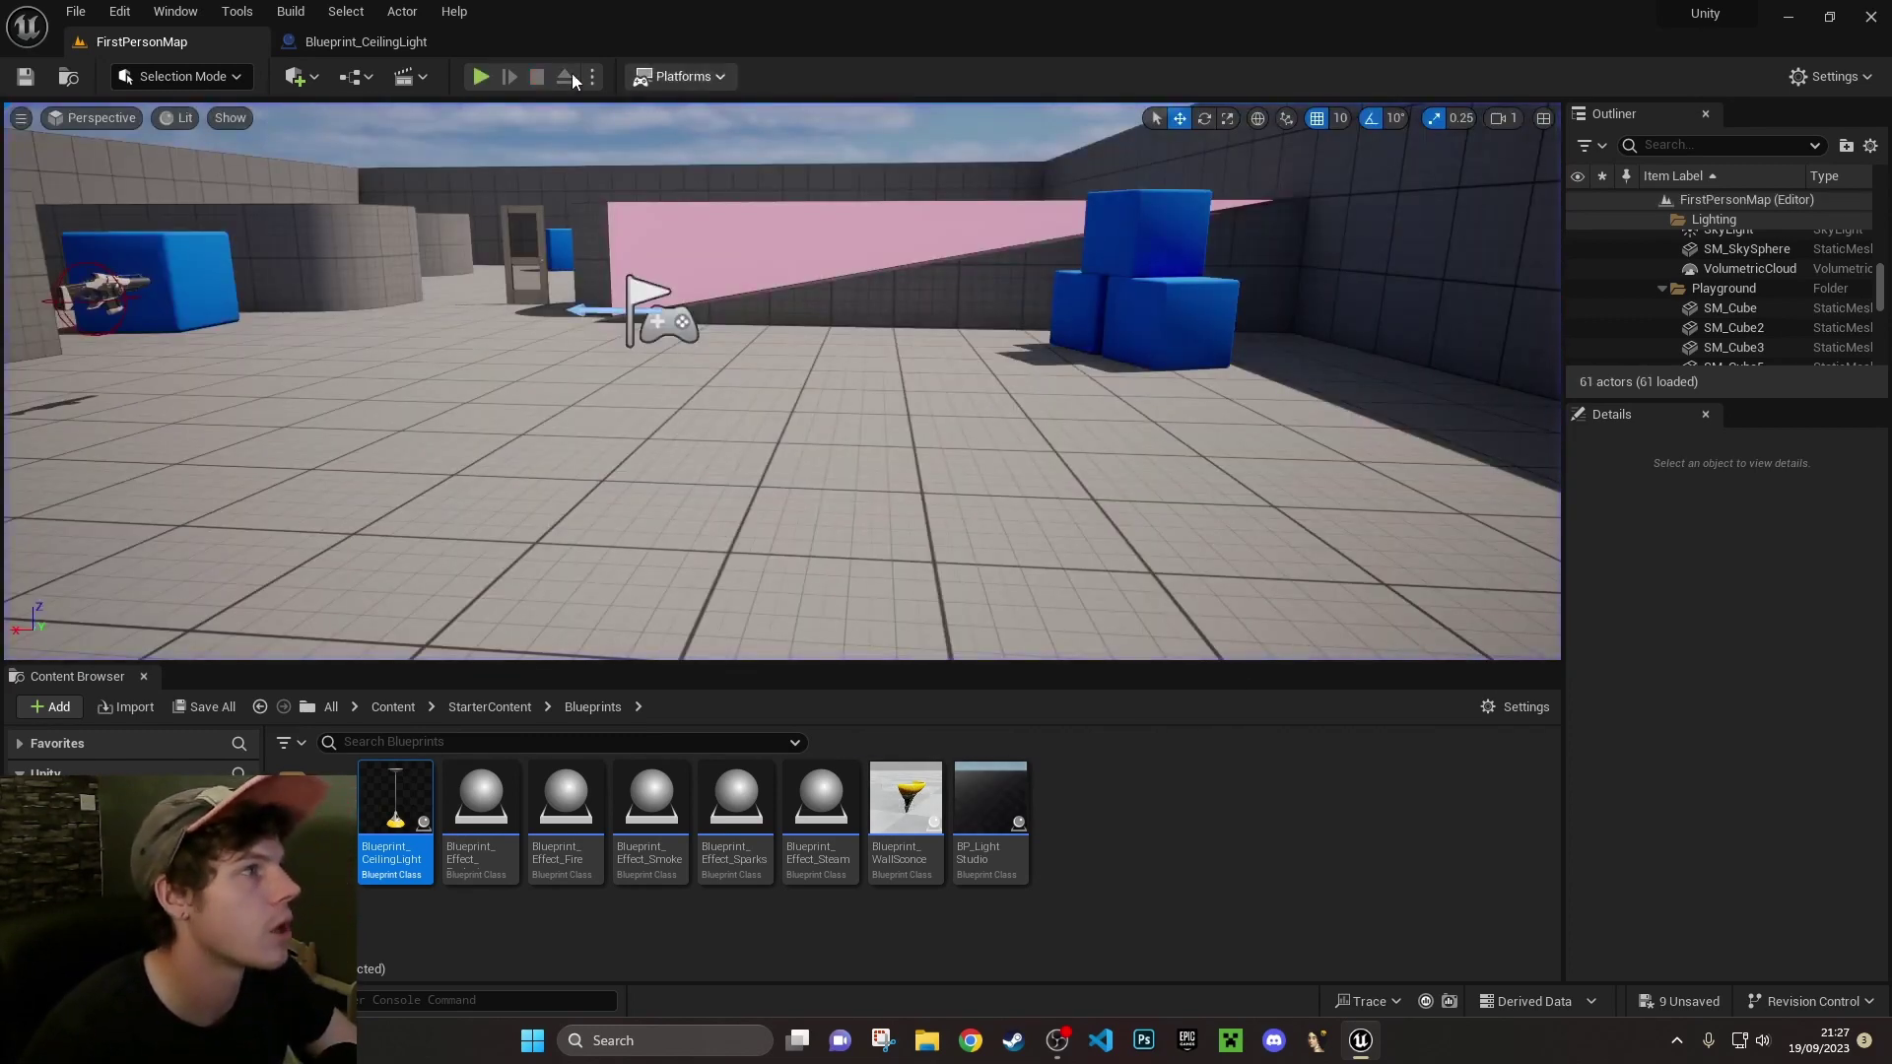
Play the level again, take mouse control and walk forward, release the mouse cursor, and stop the game
{"action": "left_click", "coordinate": [482, 76]}
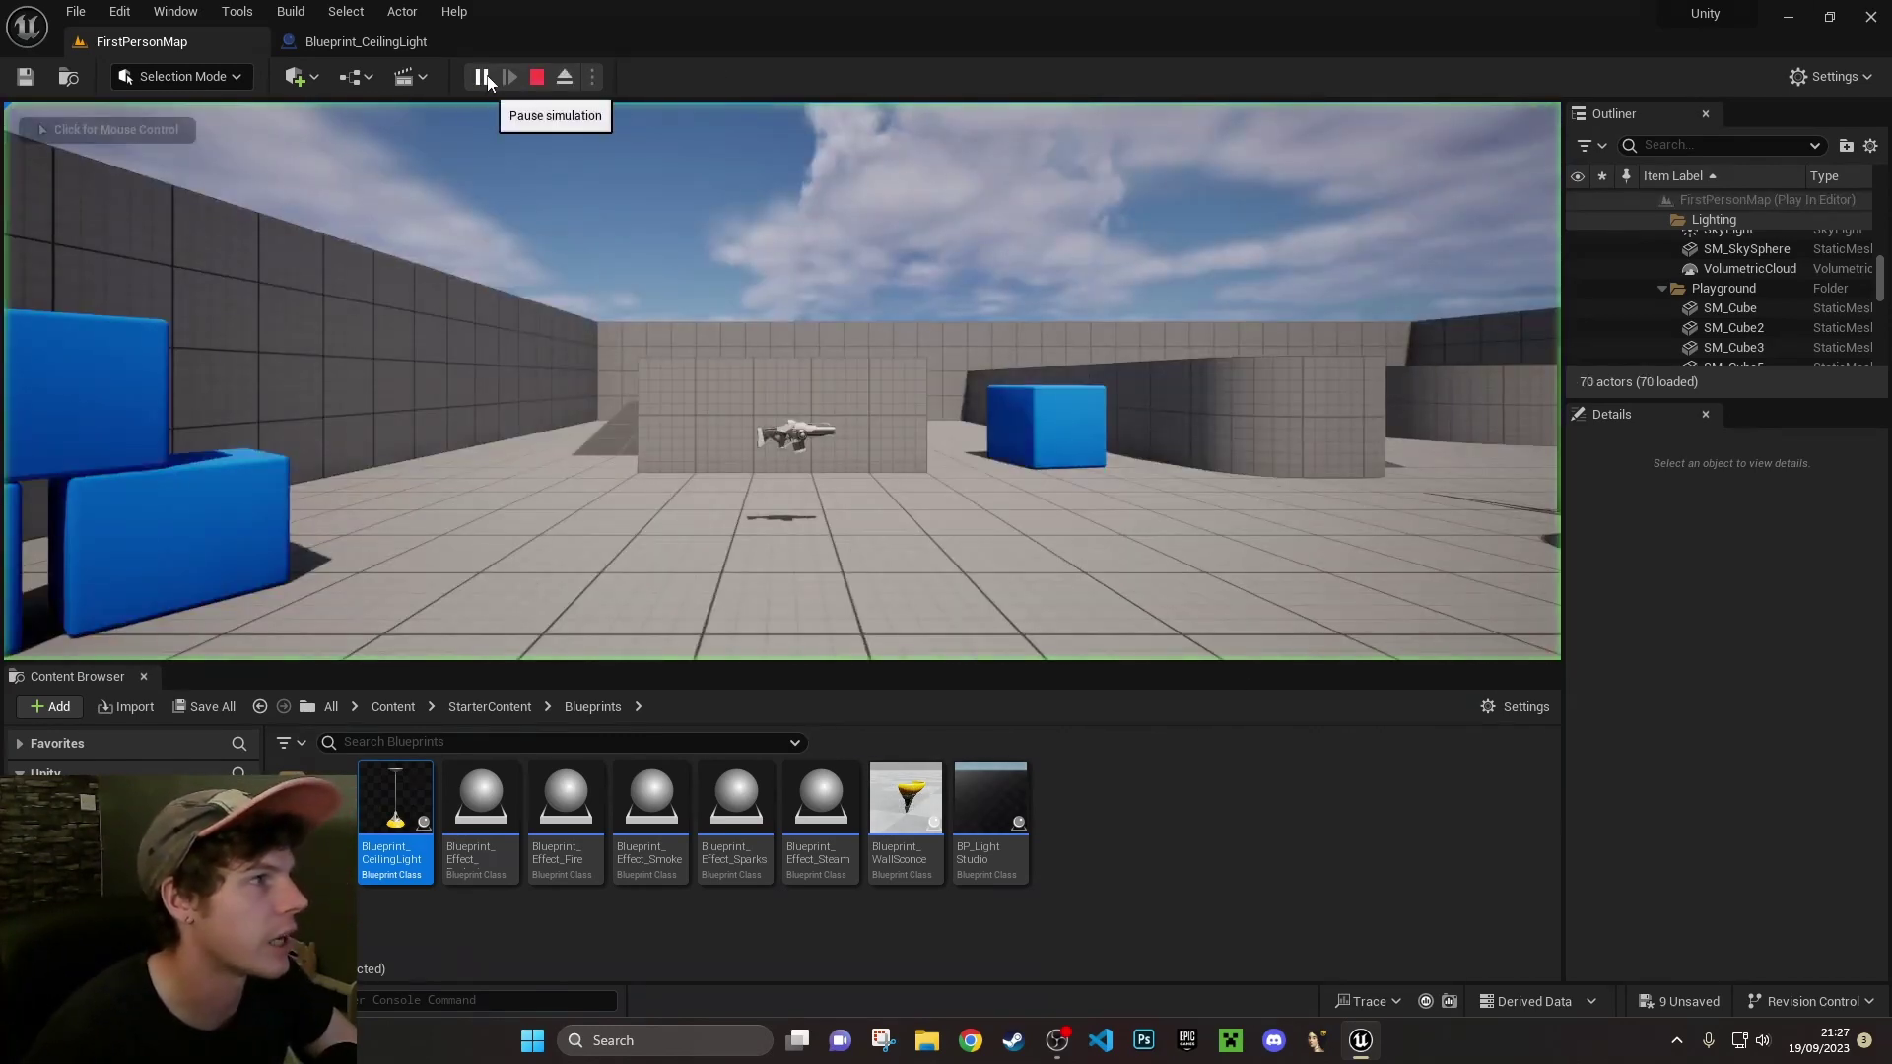
{"action": "left_click", "coordinate": [92, 134]}
{"action": "key", "text": "w"}
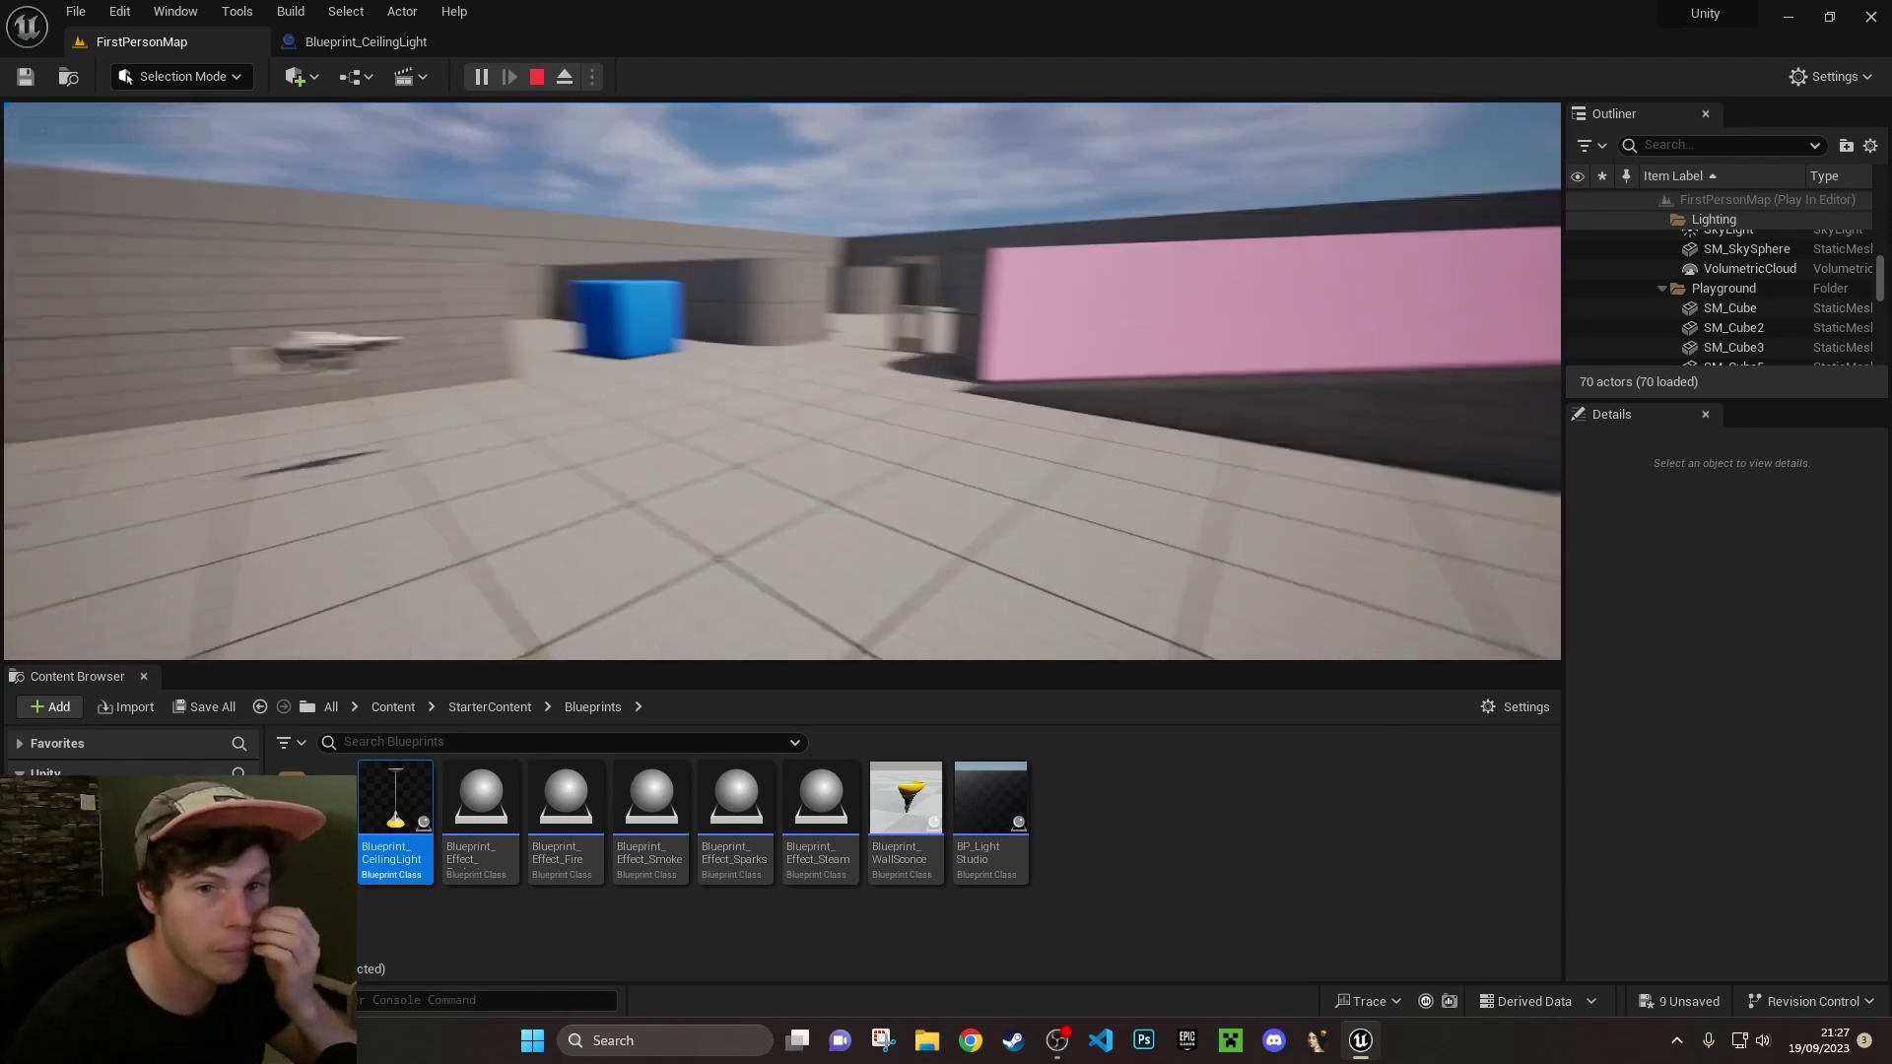
{"action": "key", "text": "shift+F1"}
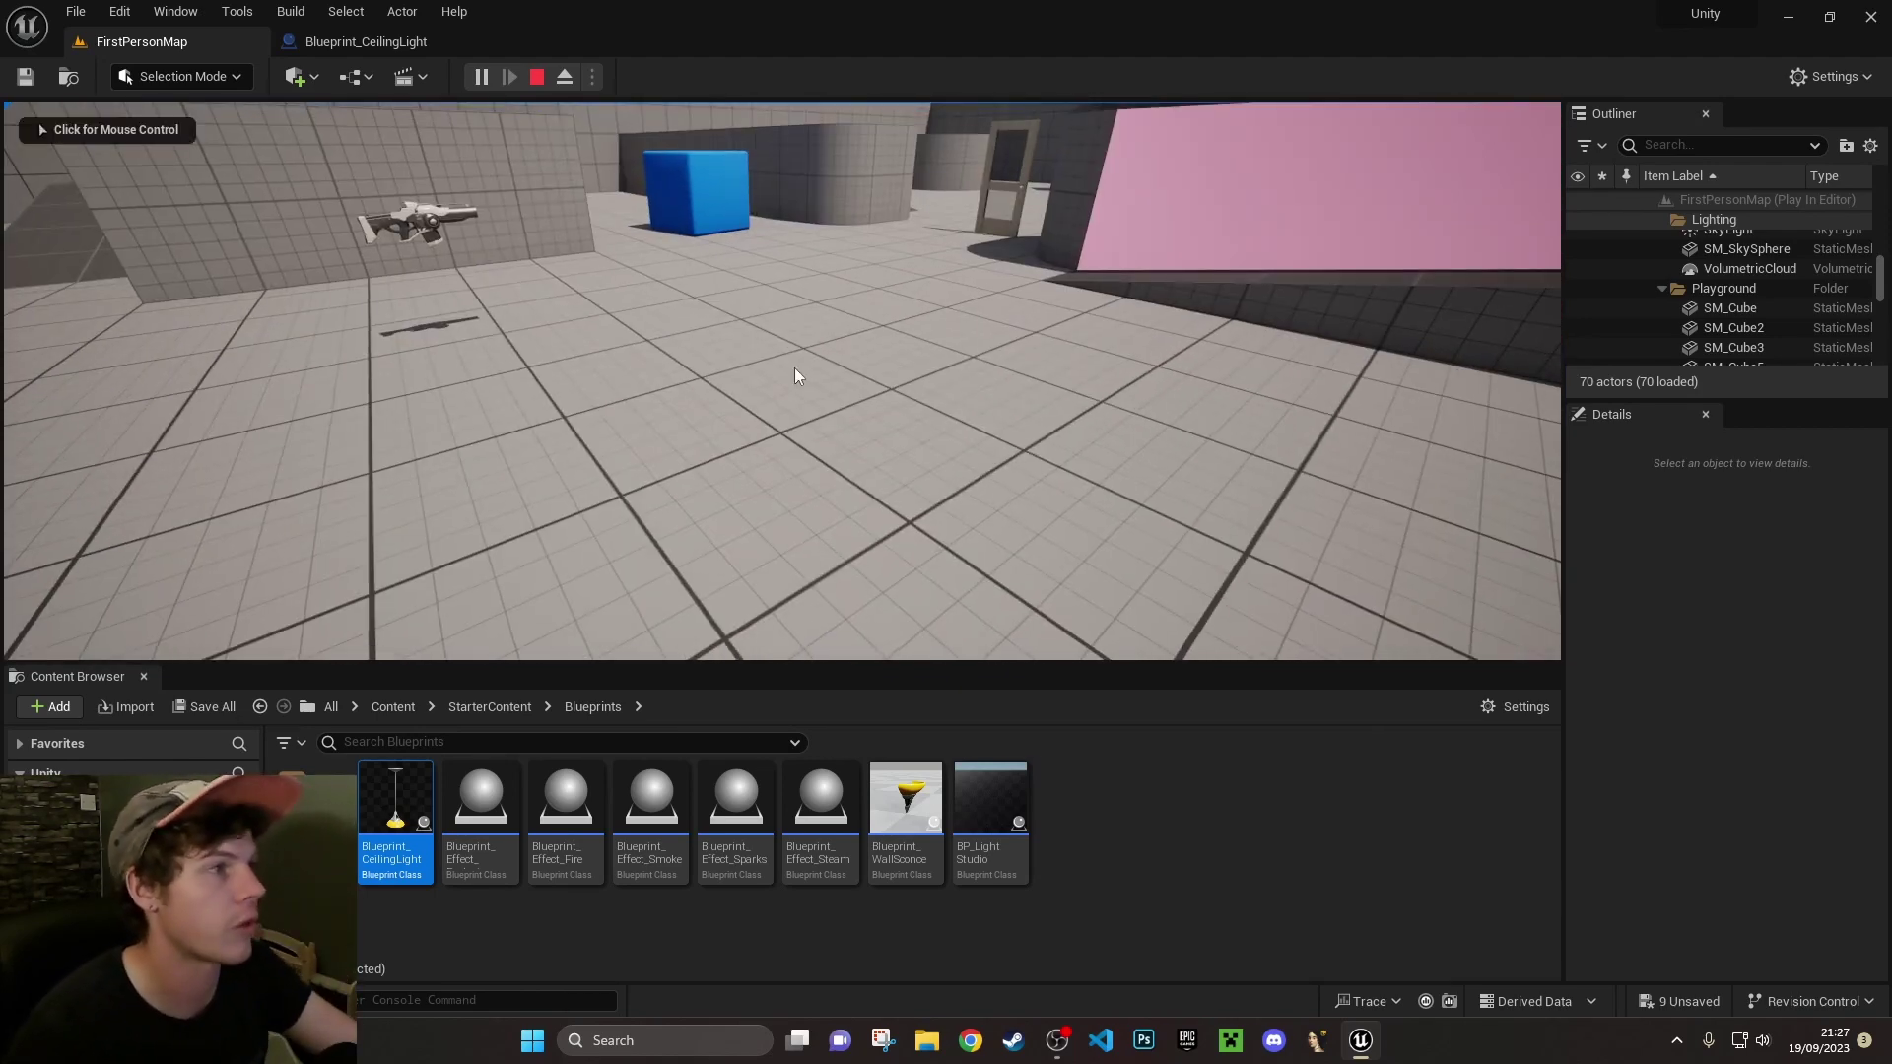
{"action": "left_click", "coordinate": [537, 77]}
Review the target platforms and launch options, including the packaging and binary configuration choices for Windows
{"action": "left_click", "coordinate": [694, 77]}
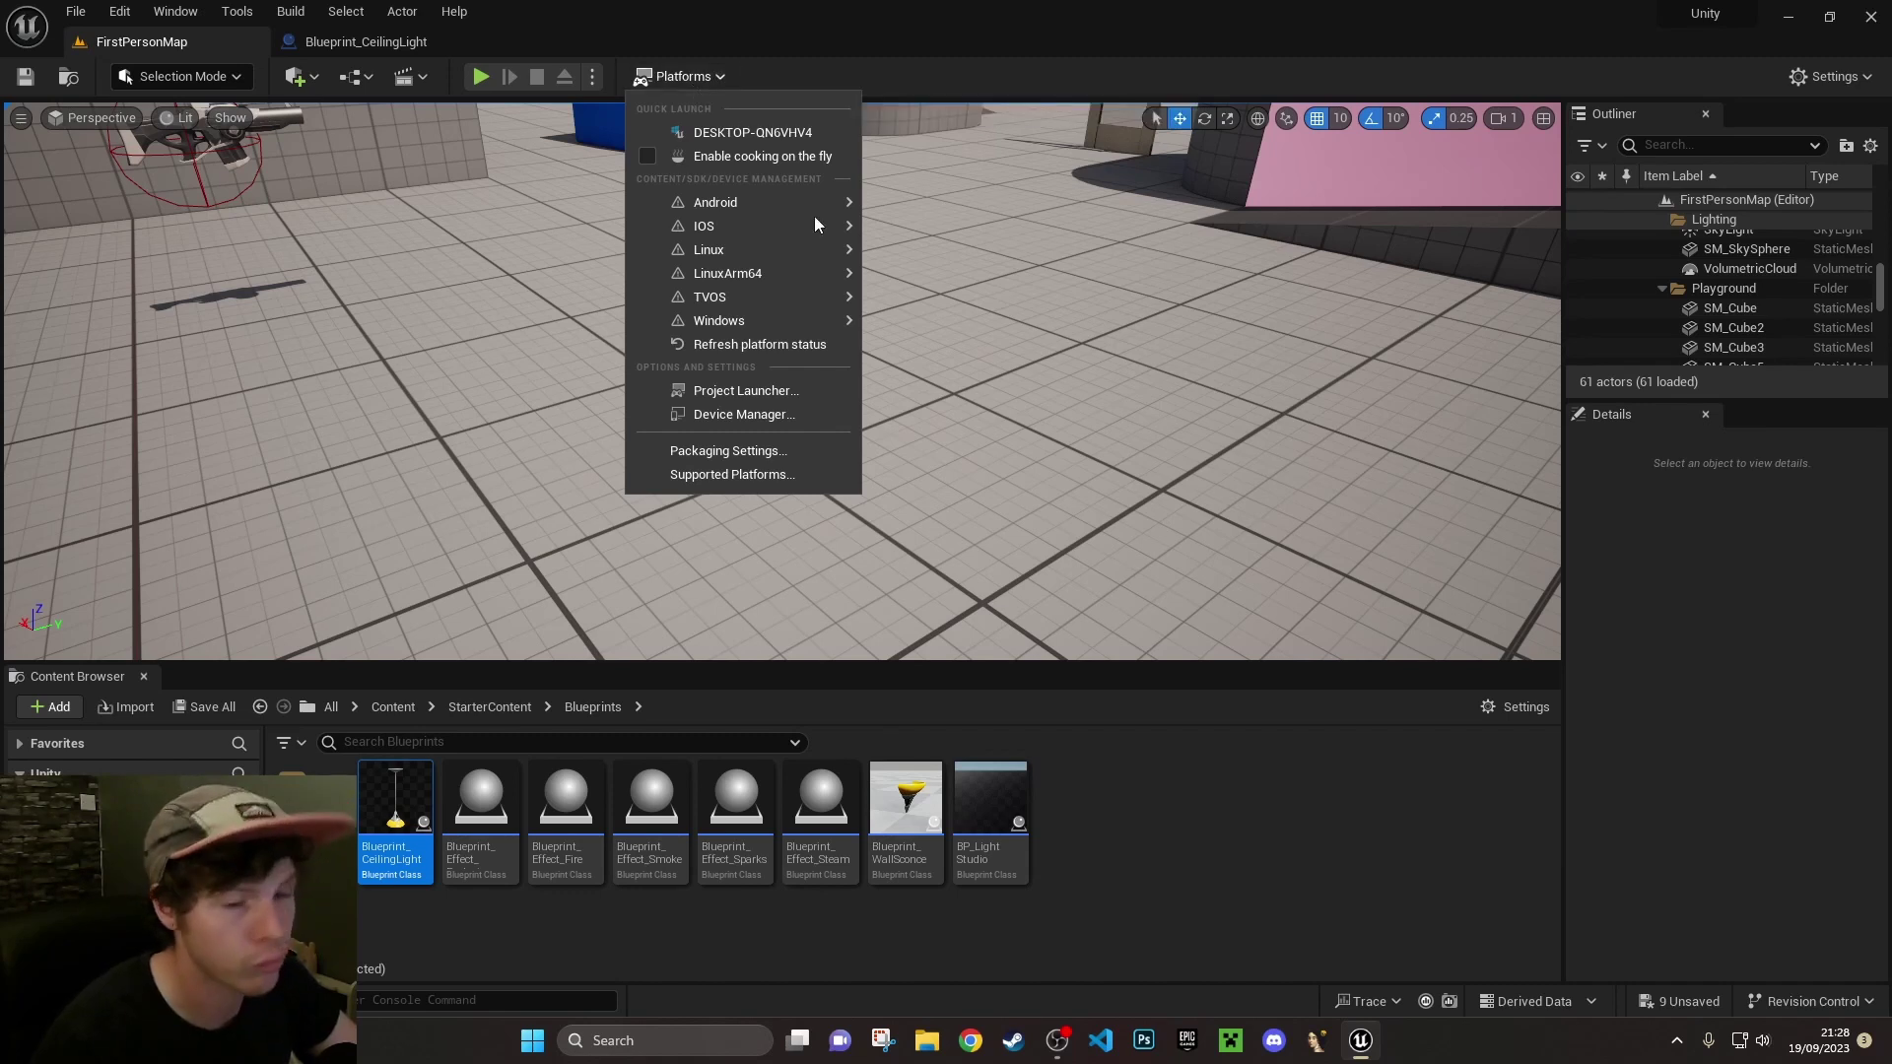
{"action": "mouse_move", "coordinate": [823, 249]}
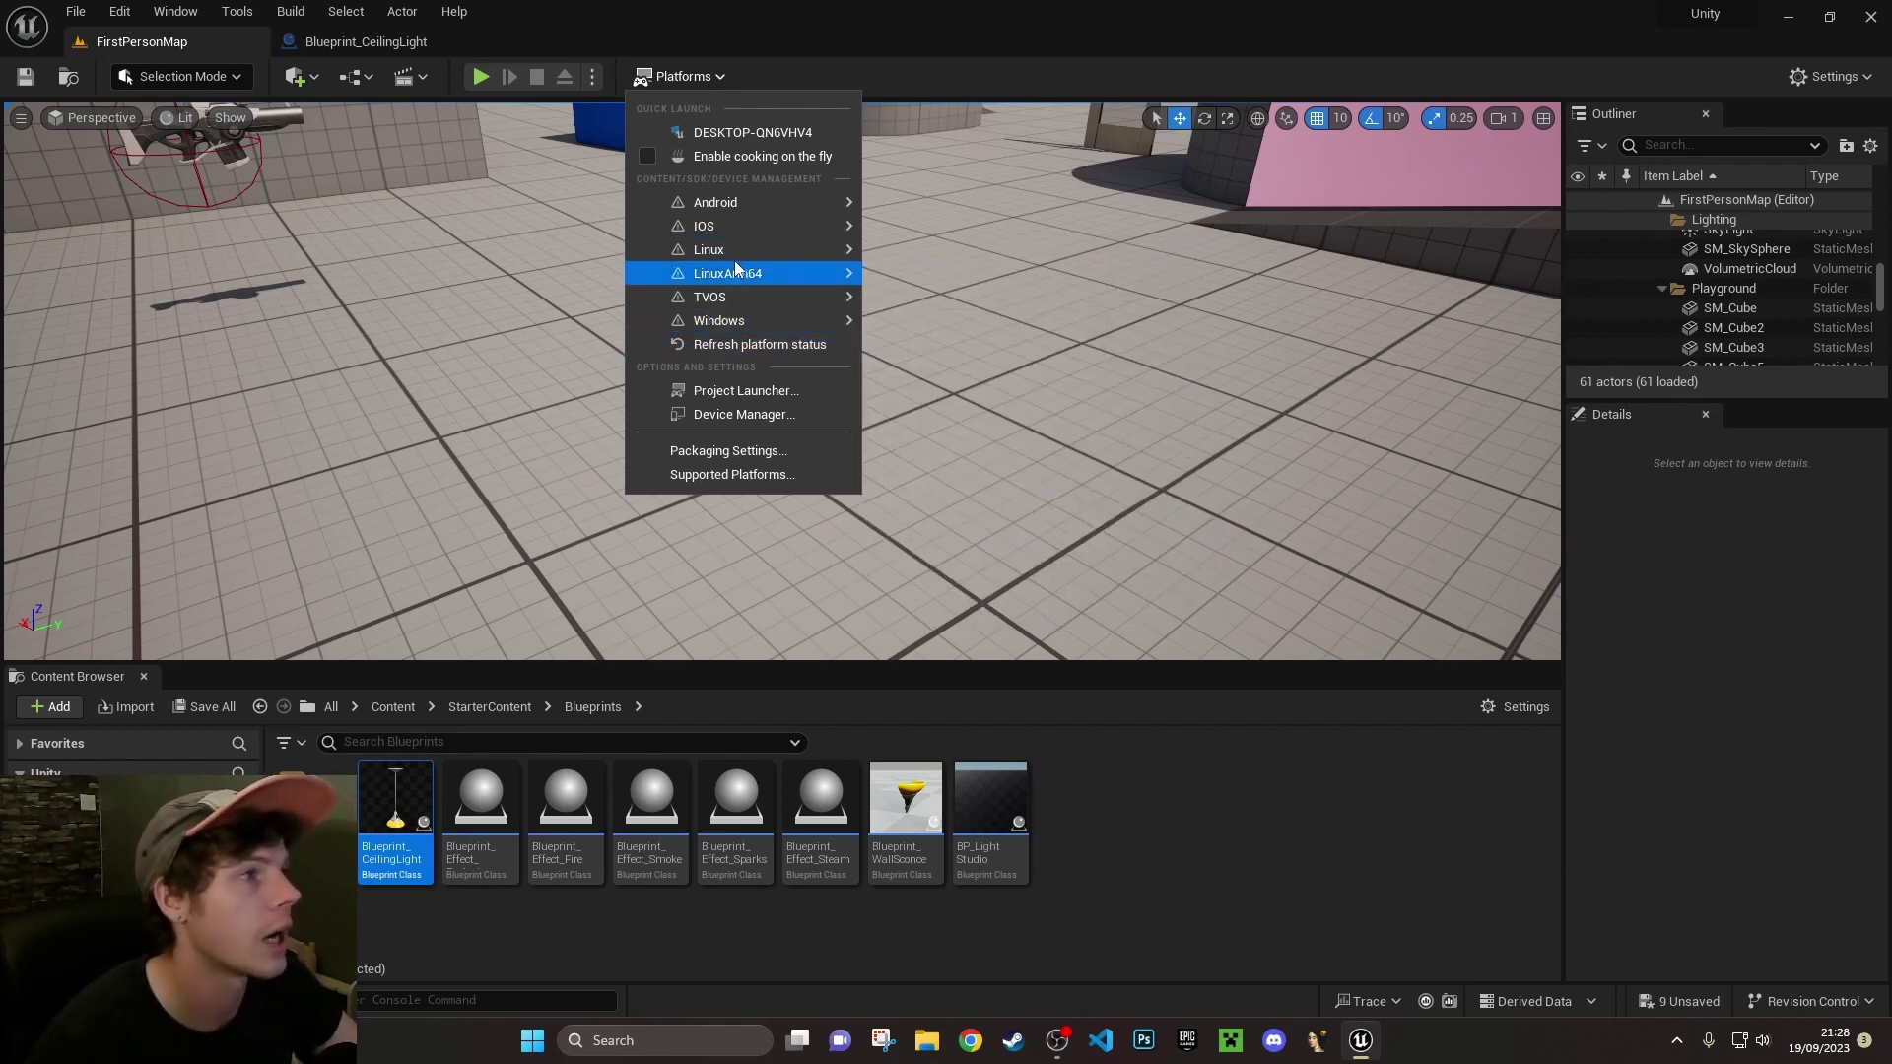
{"action": "mouse_move", "coordinate": [736, 200]}
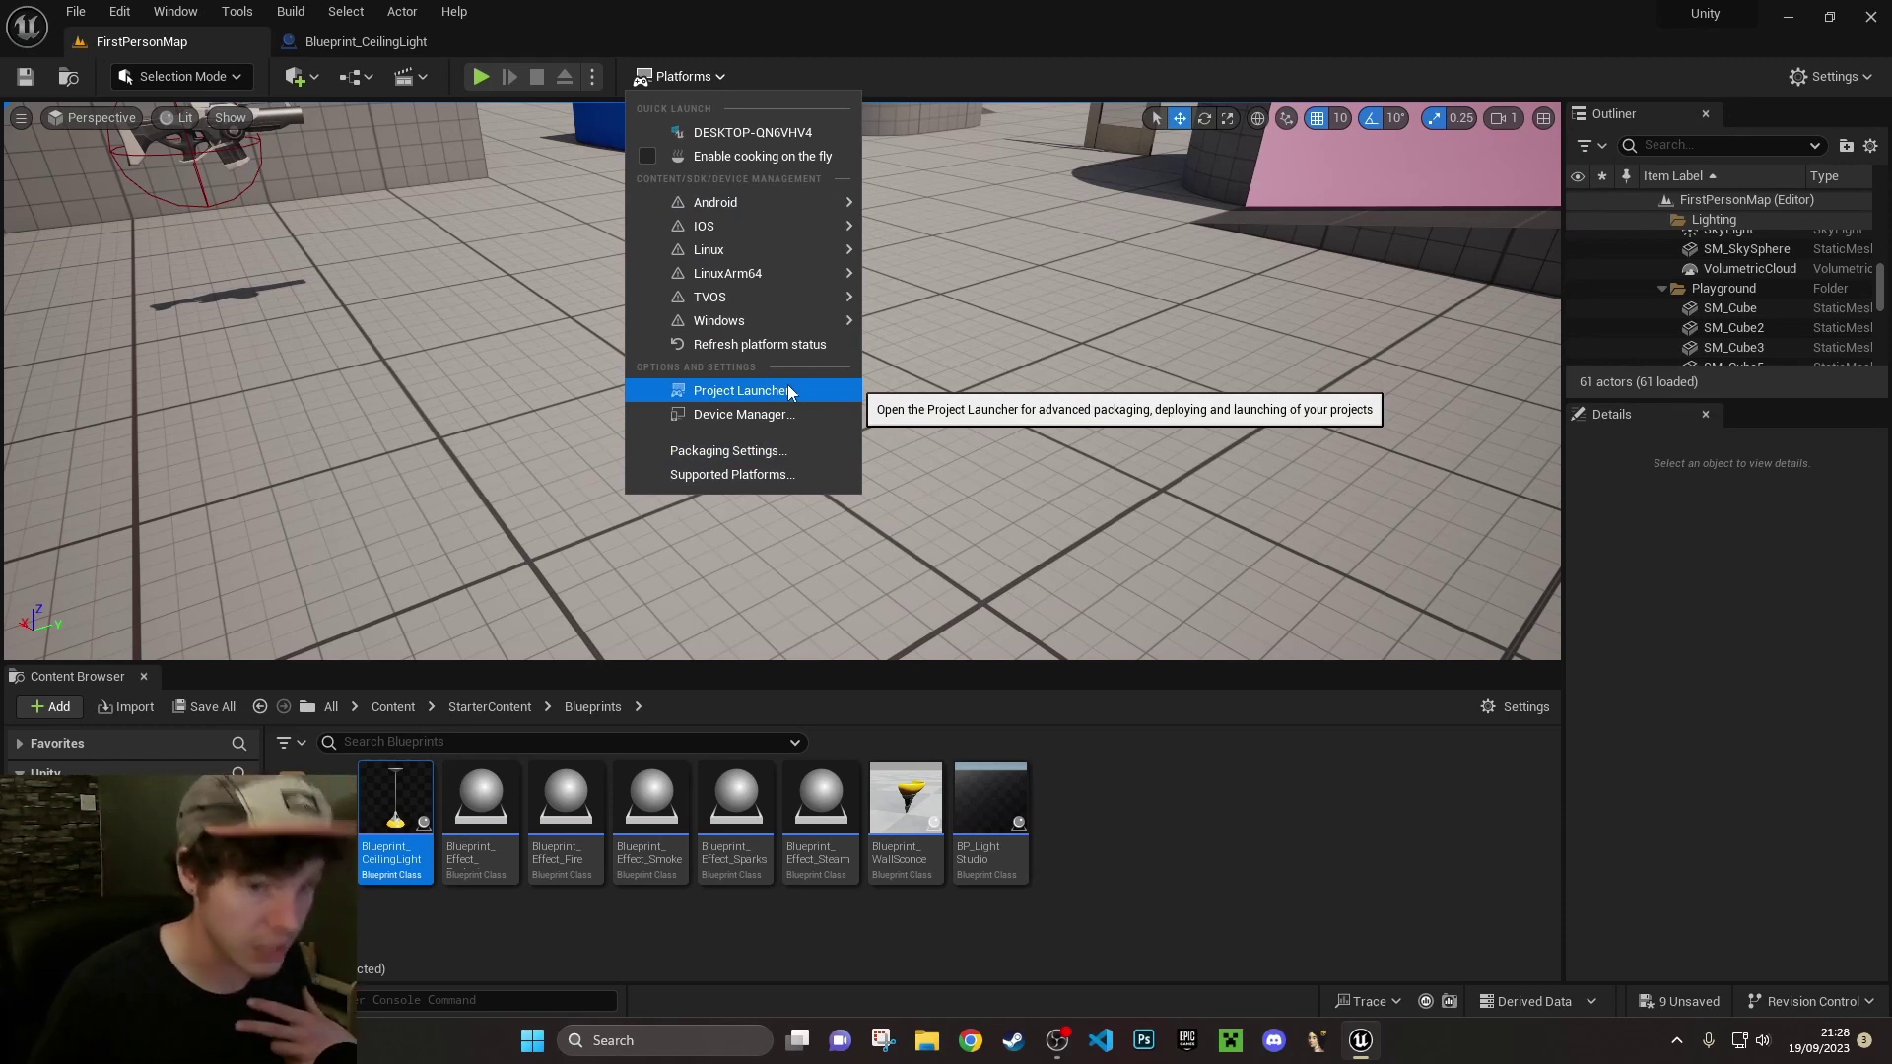
{"action": "mouse_move", "coordinate": [729, 320]}
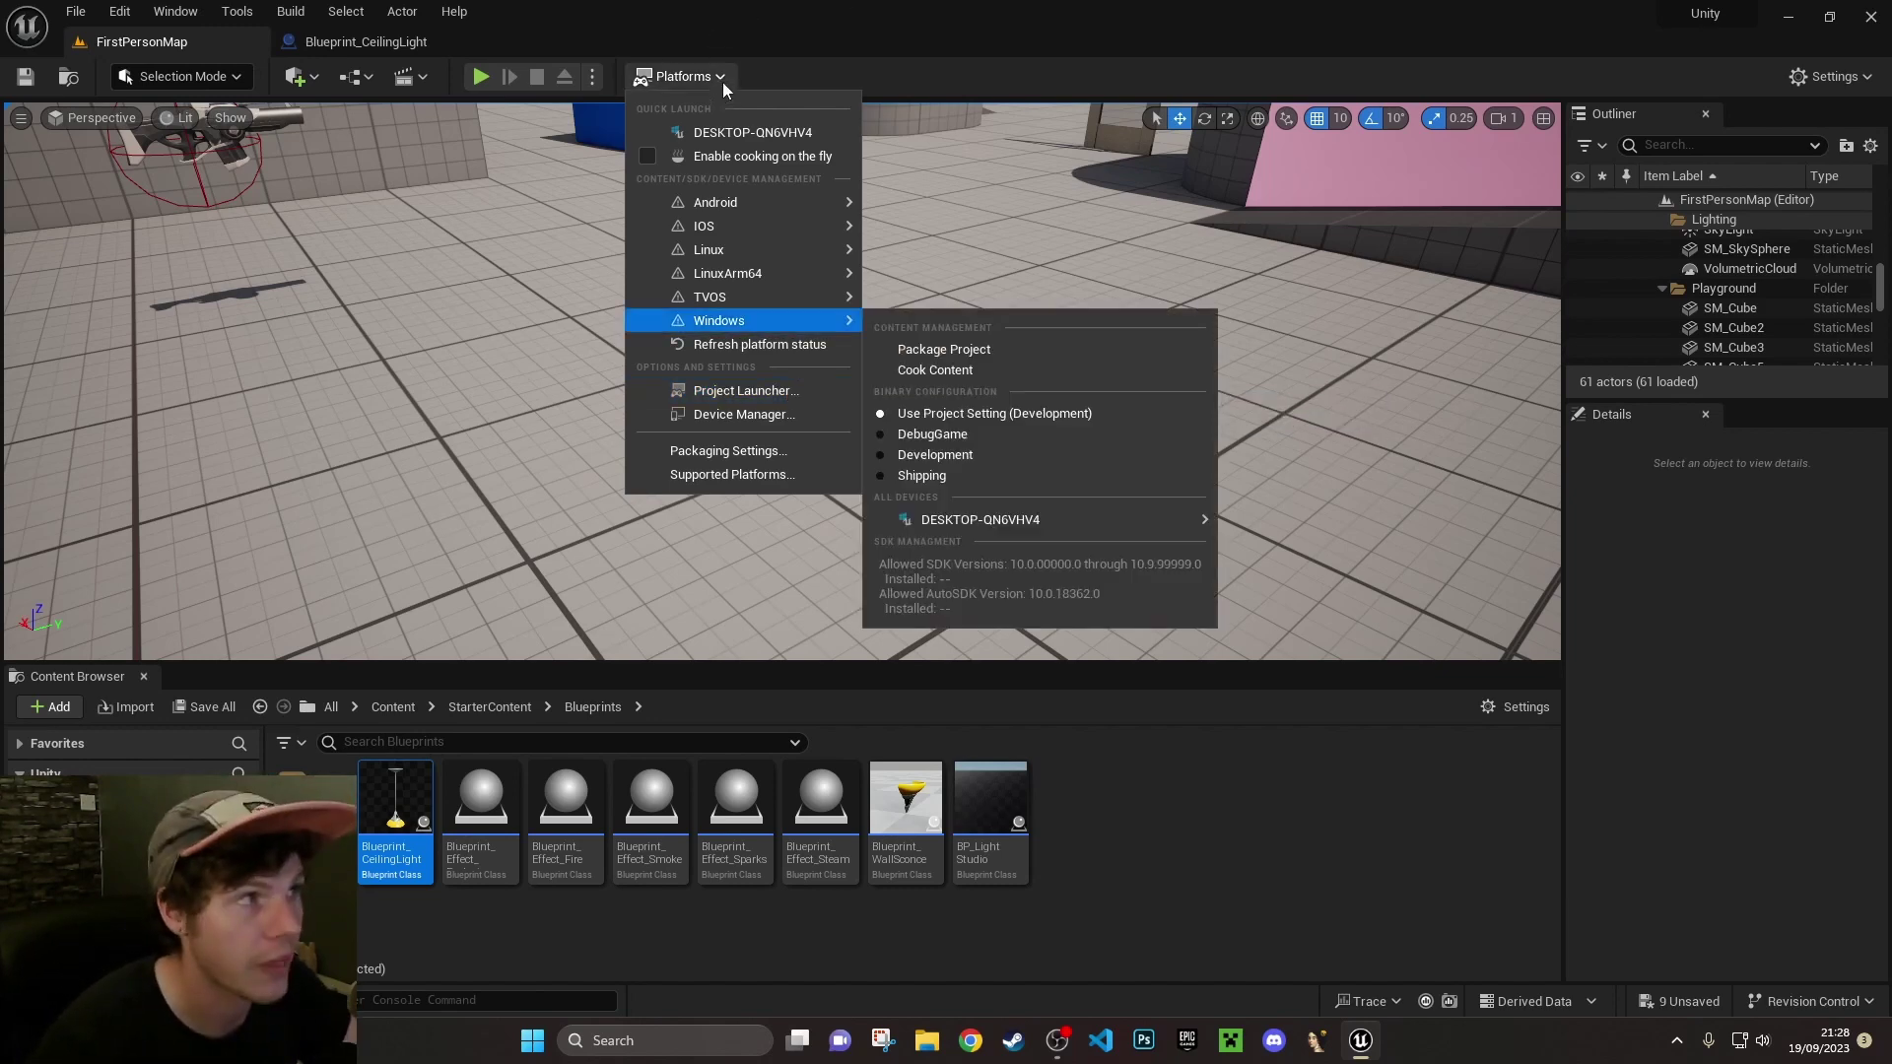
{"action": "left_click", "coordinate": [902, 111]}
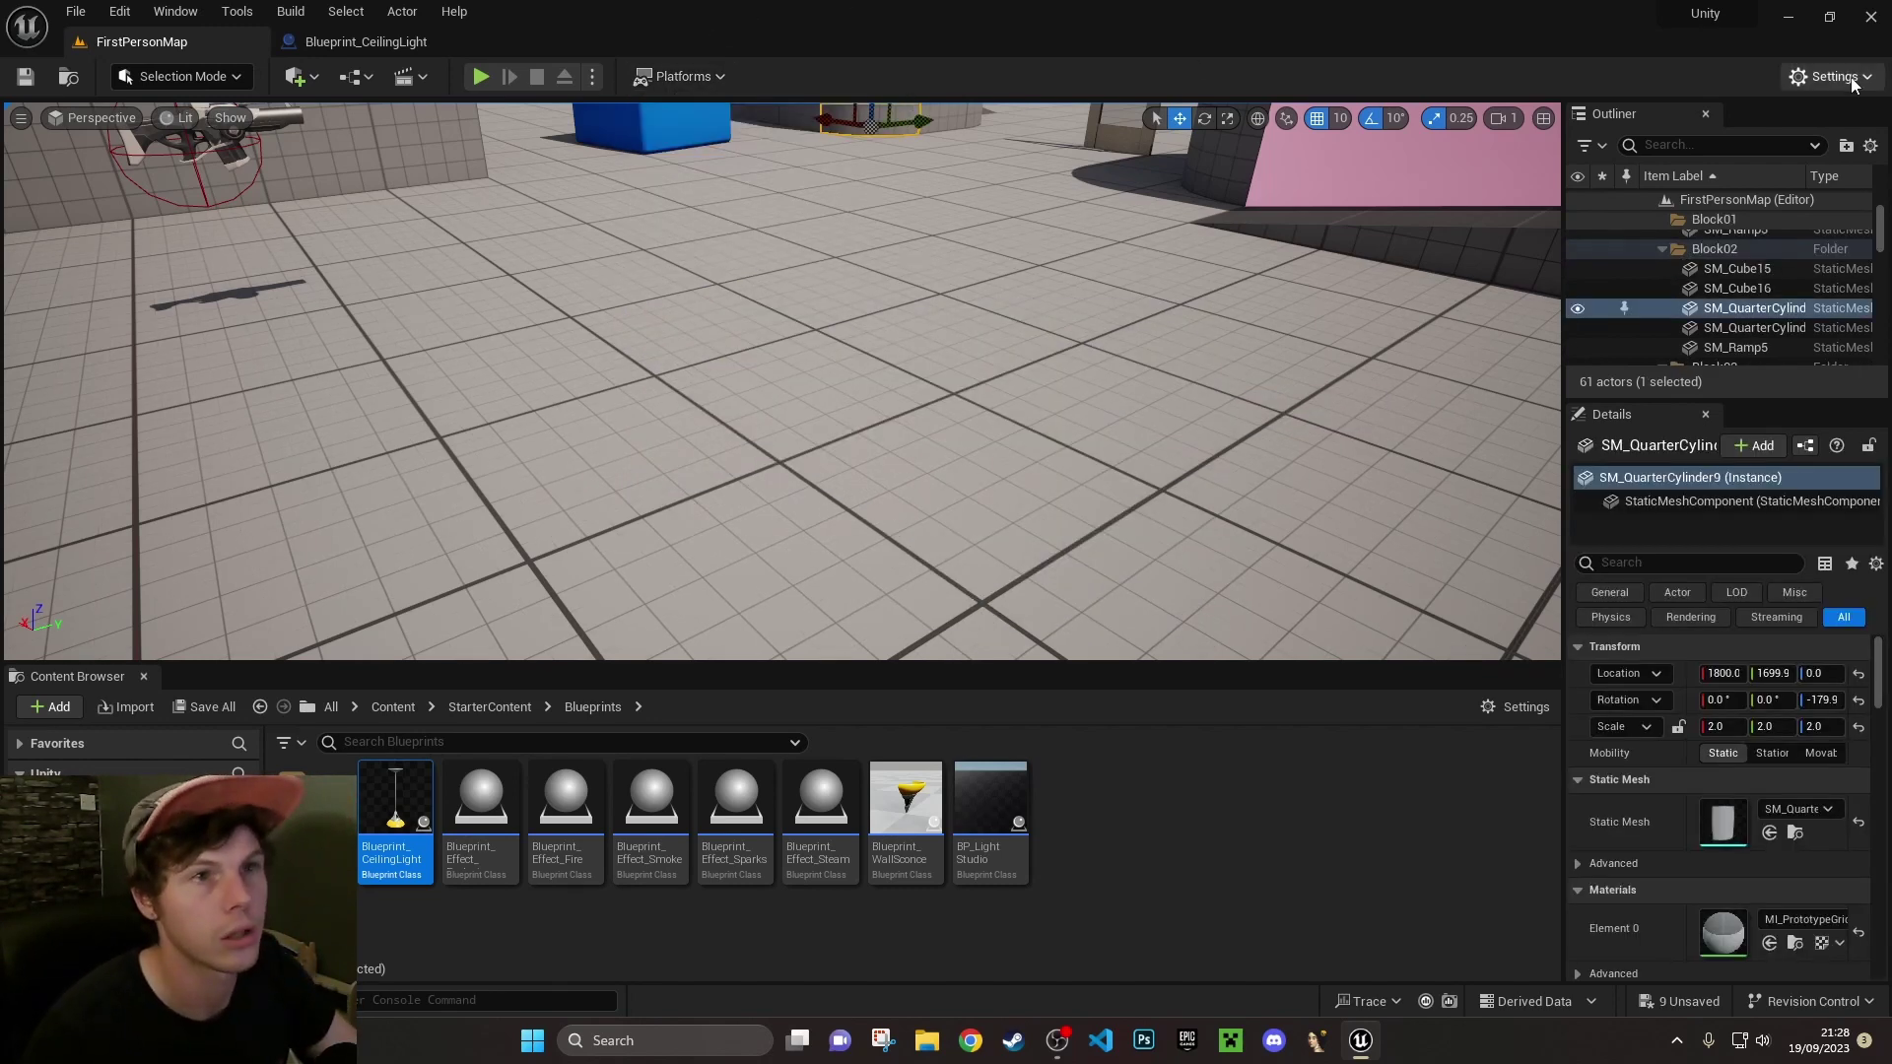
Look over the level editor settings, and open and close the Project Settings
{"action": "left_click", "coordinate": [1833, 77]}
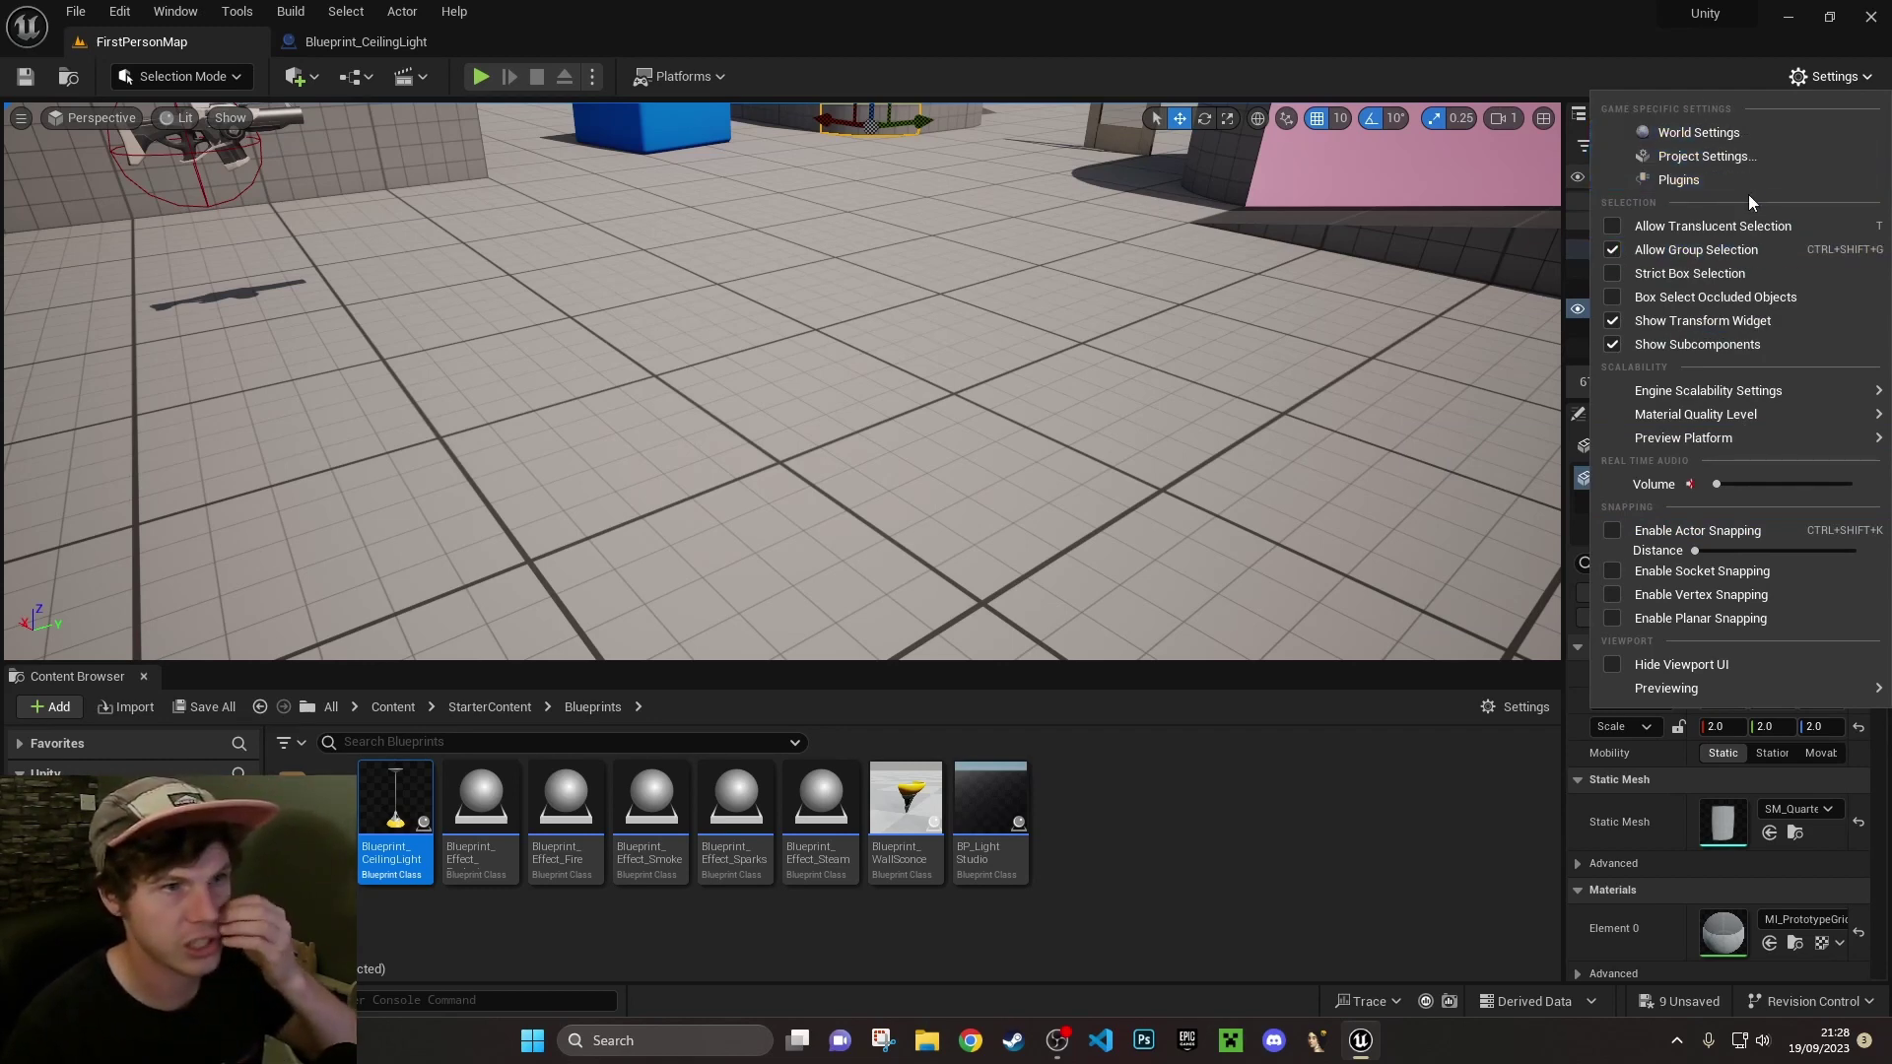
{"action": "left_click", "coordinate": [1334, 39]}
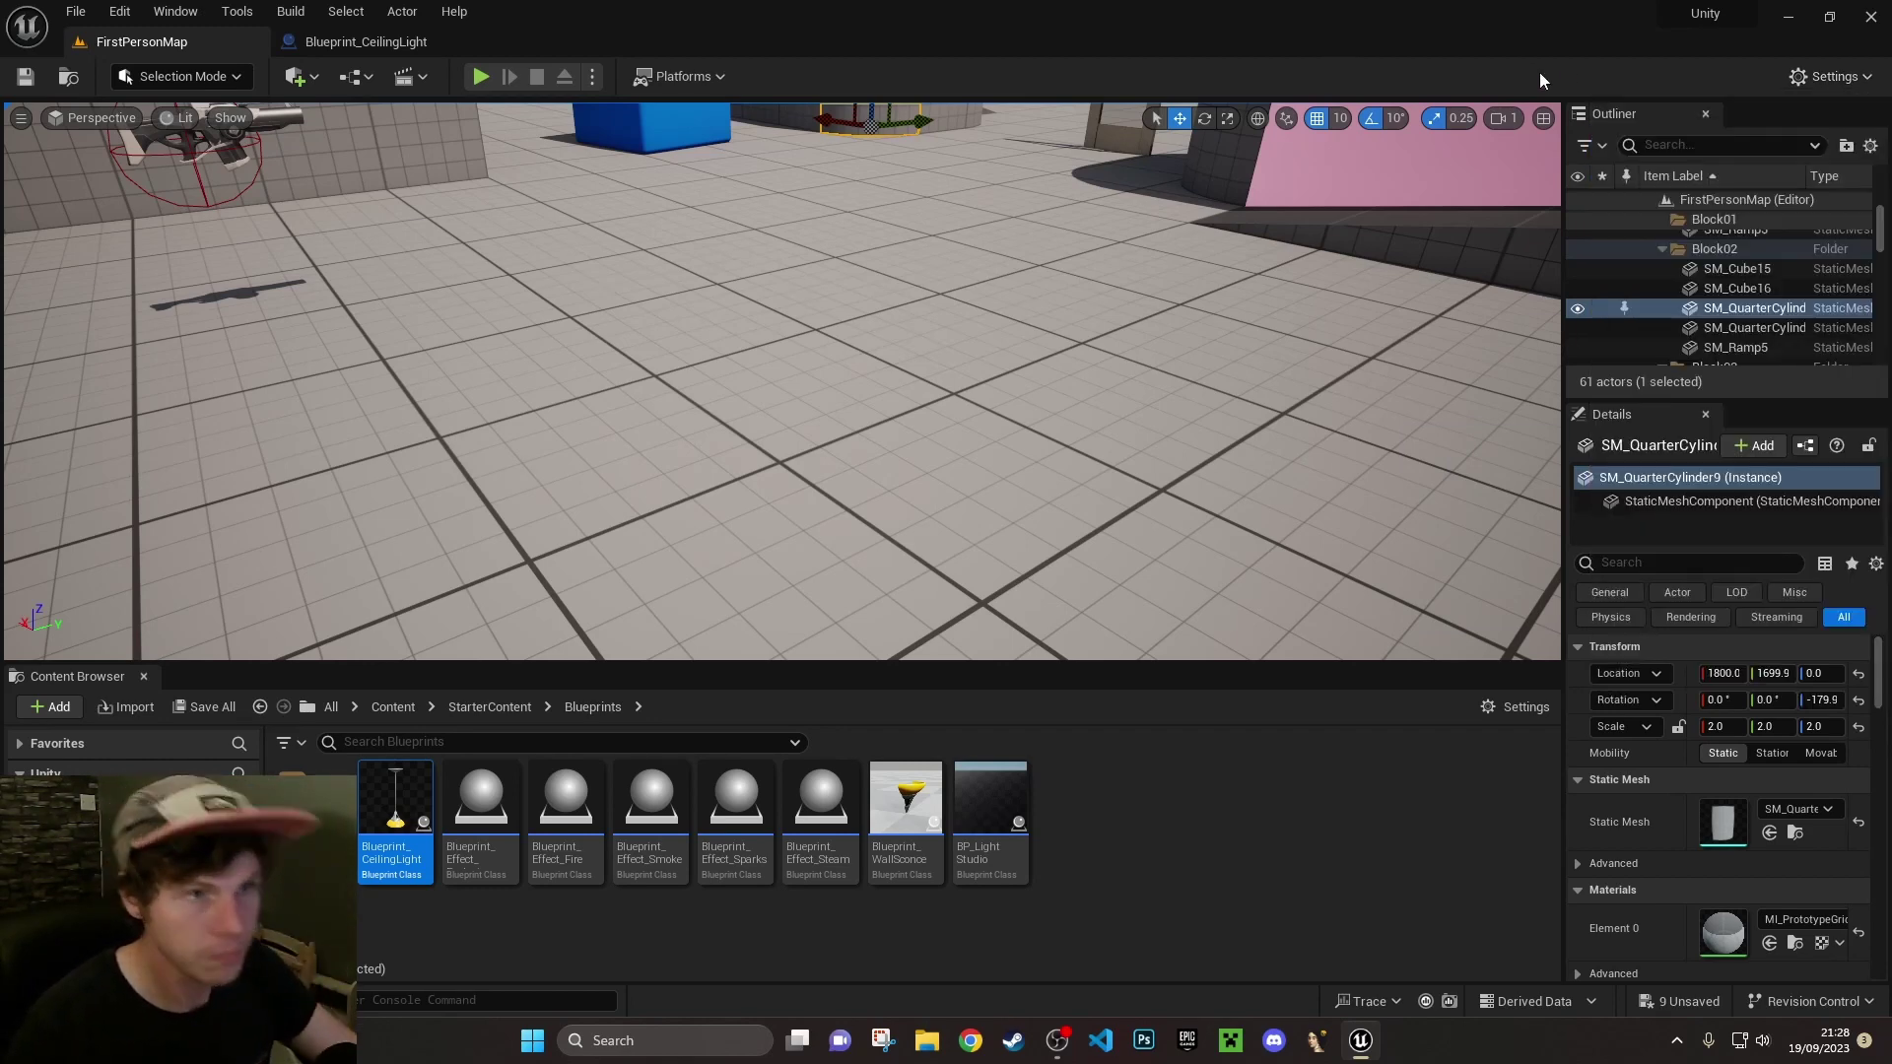
{"action": "left_click", "coordinate": [122, 12]}
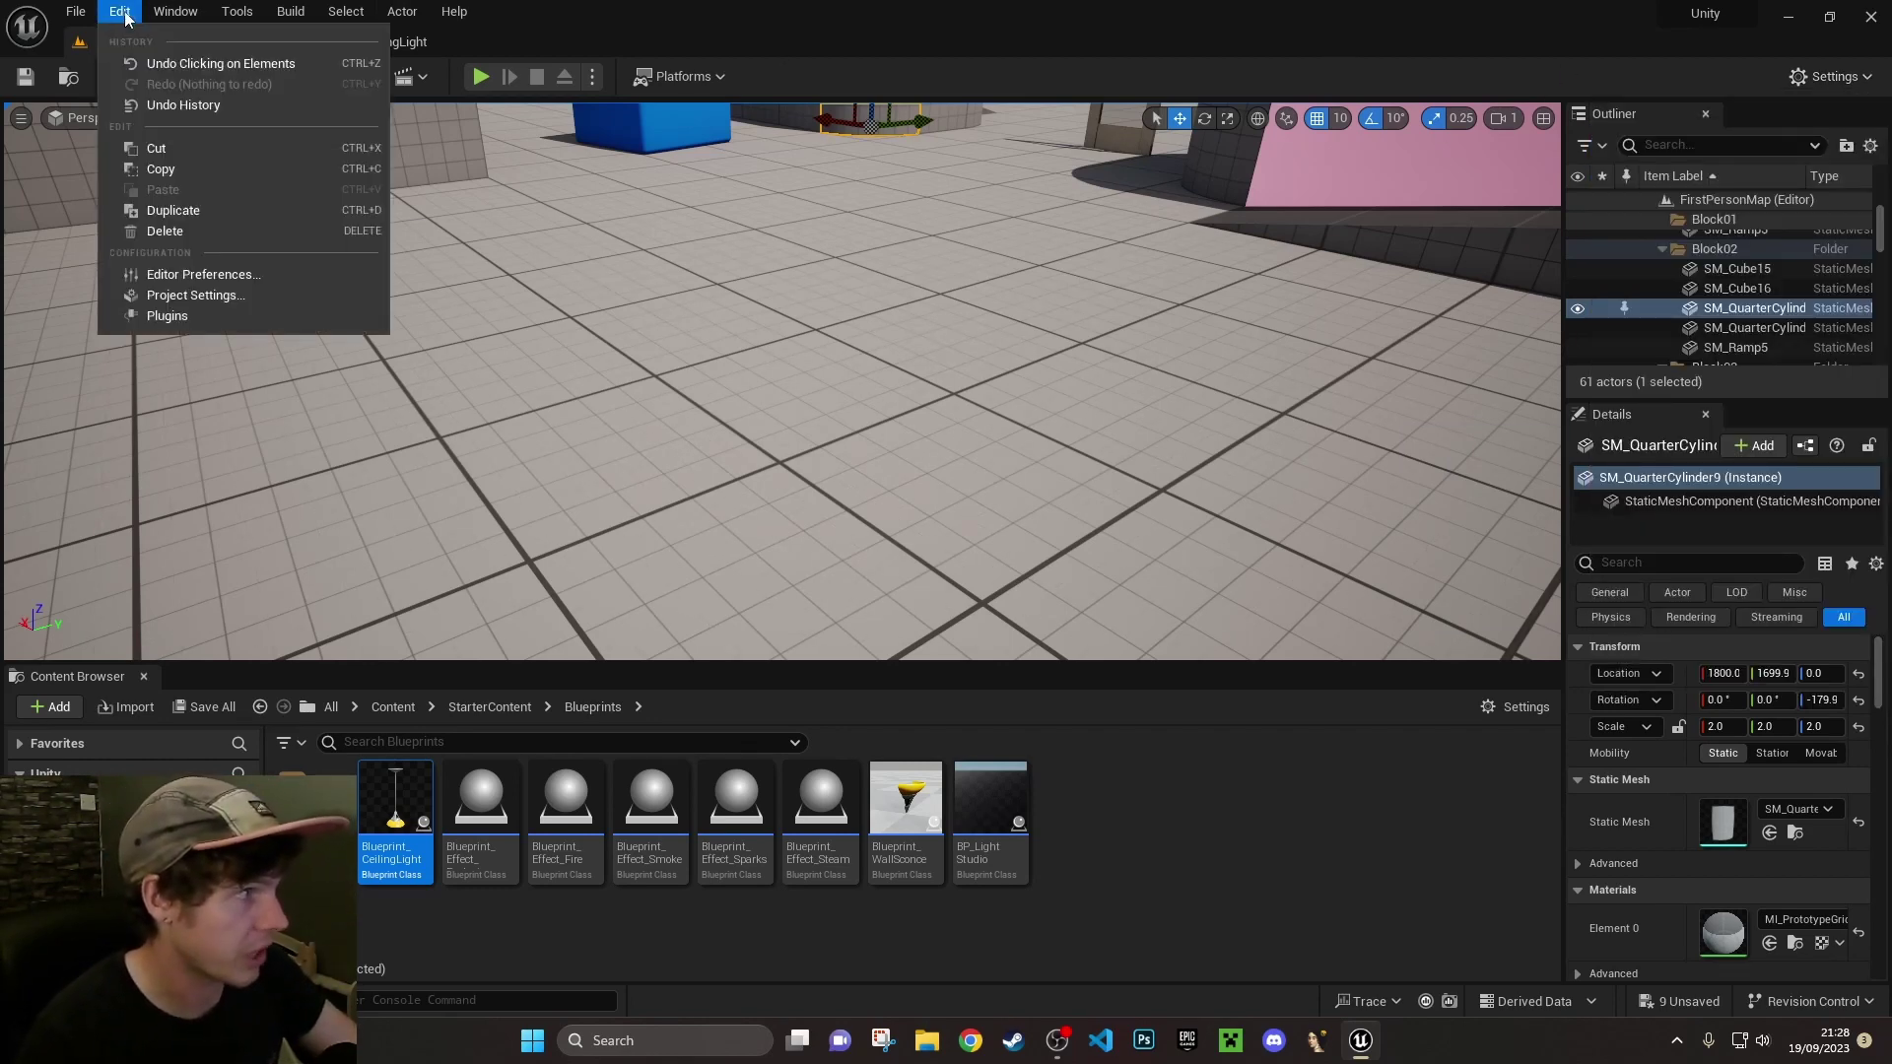
{"action": "left_click", "coordinate": [195, 293]}
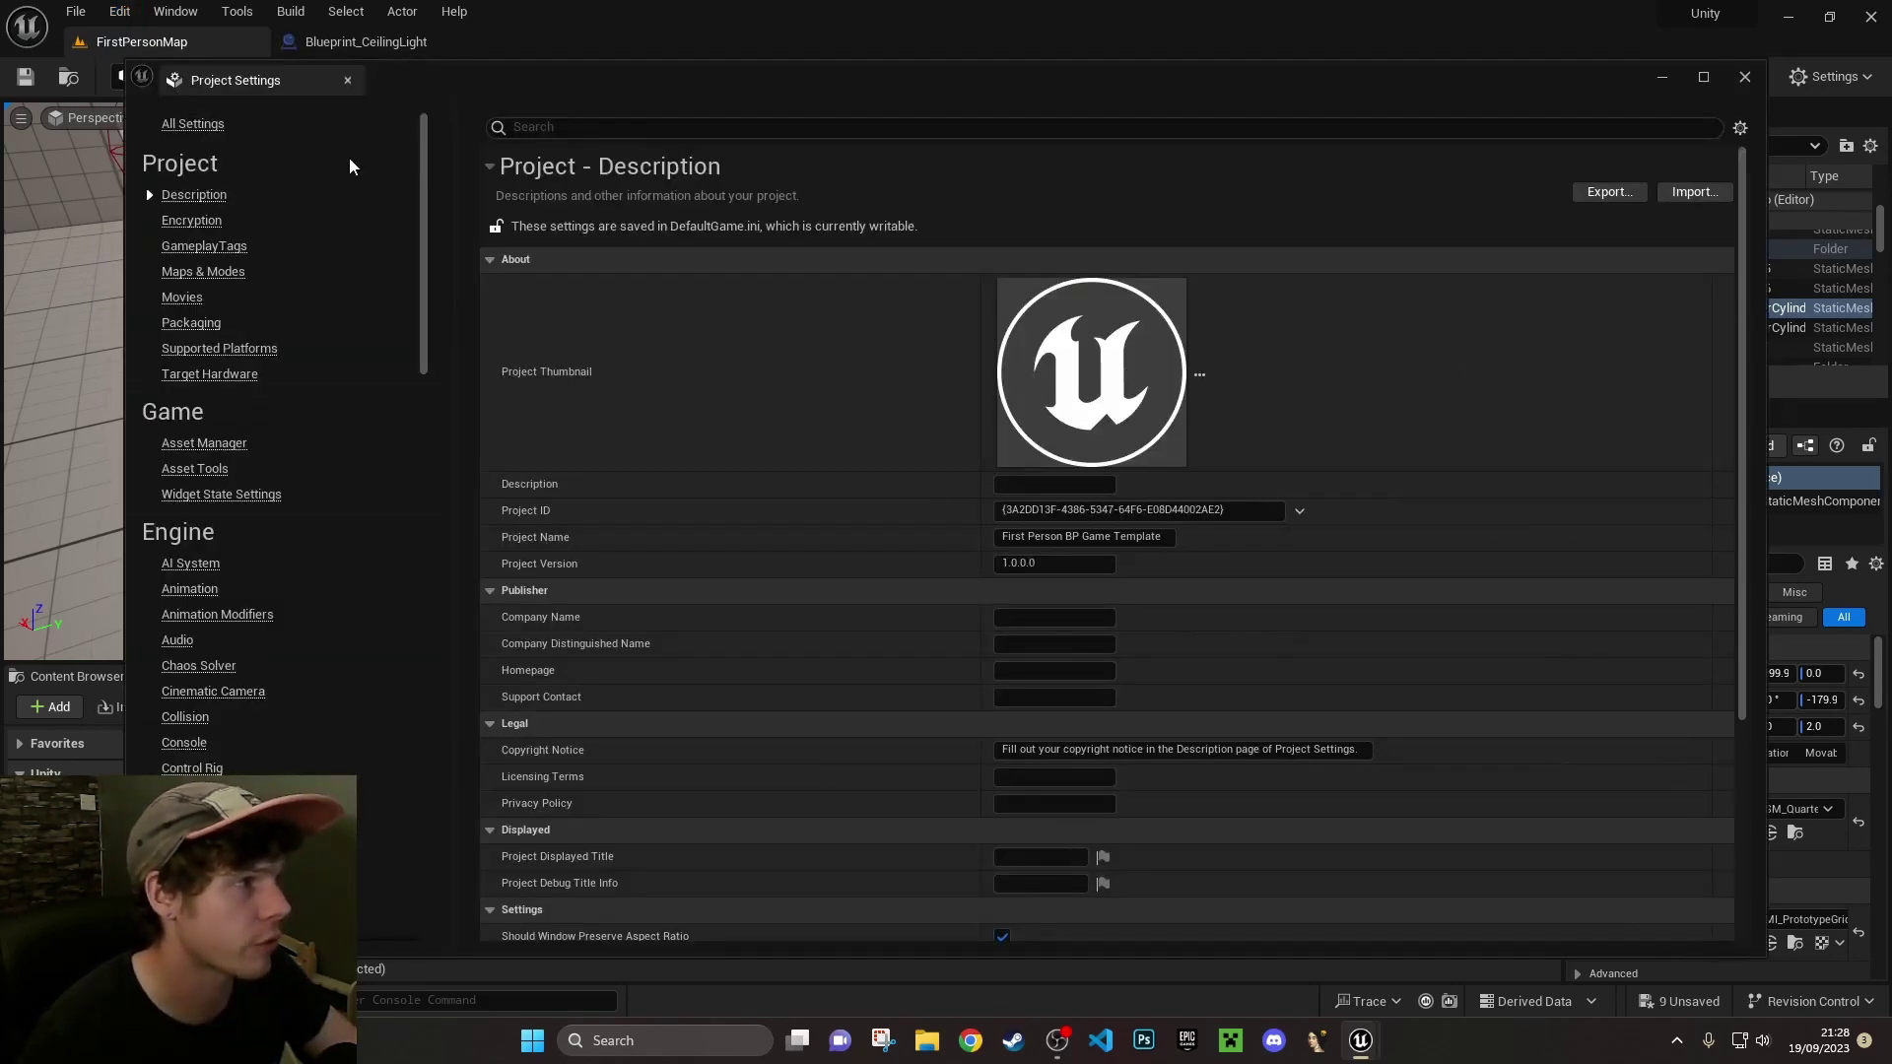
{"action": "left_click", "coordinate": [347, 82]}
Set the Asset Editor Open Location to Main Window in the Editor Preferences and close them
{"action": "left_click", "coordinate": [120, 12]}
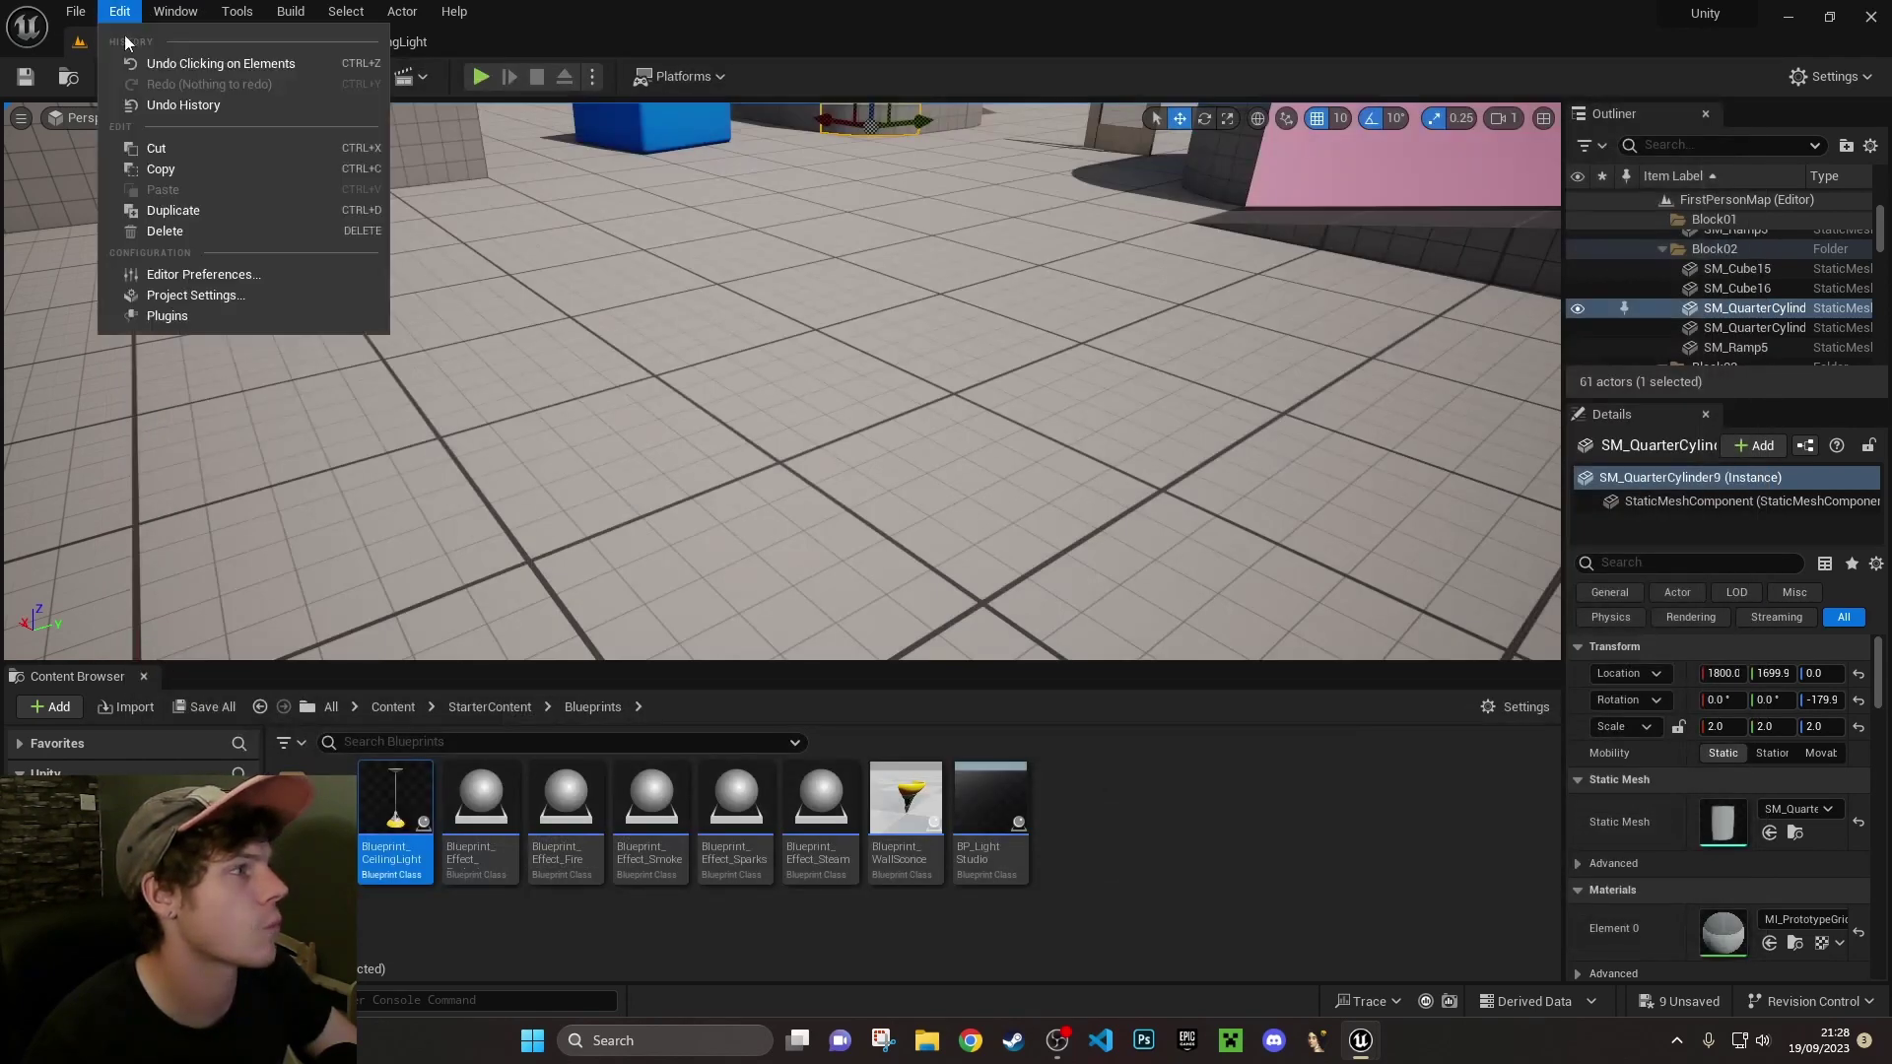
{"action": "left_click", "coordinate": [222, 276]}
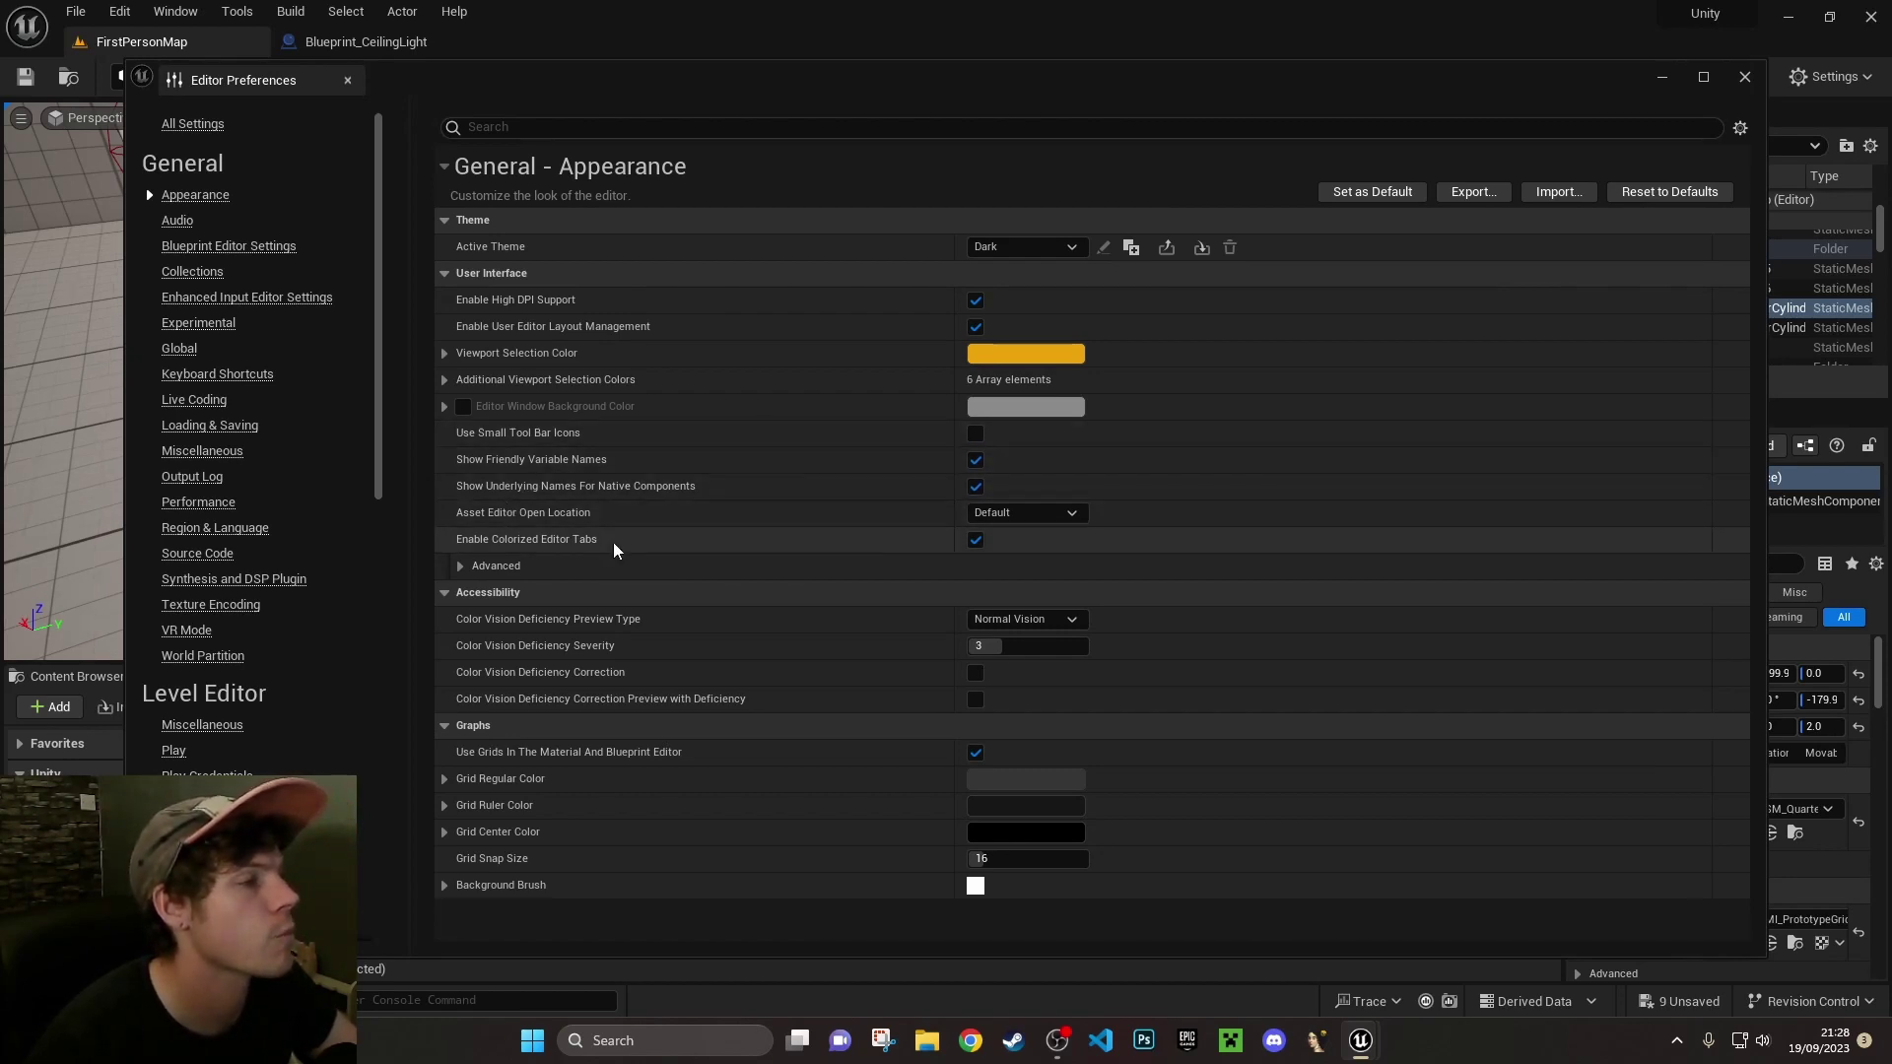
{"action": "left_click", "coordinate": [1061, 513]}
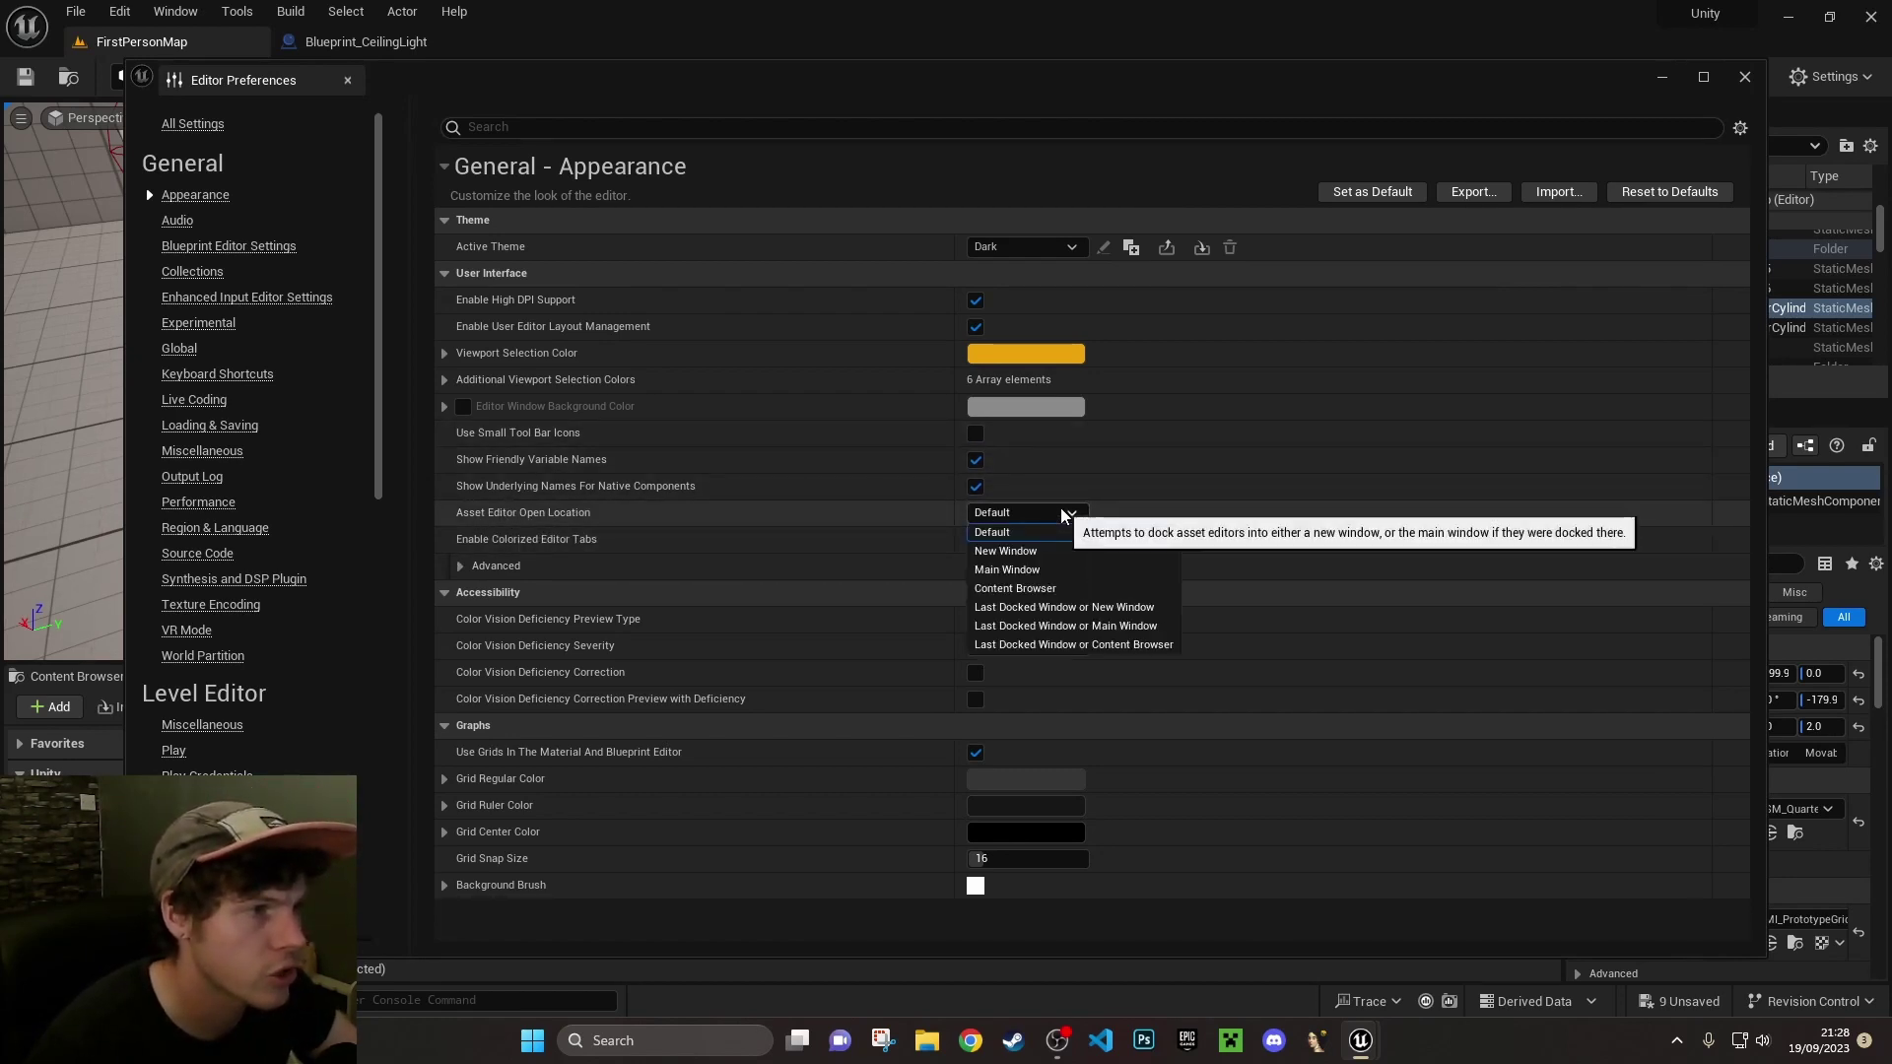
{"action": "left_click", "coordinate": [1037, 573]}
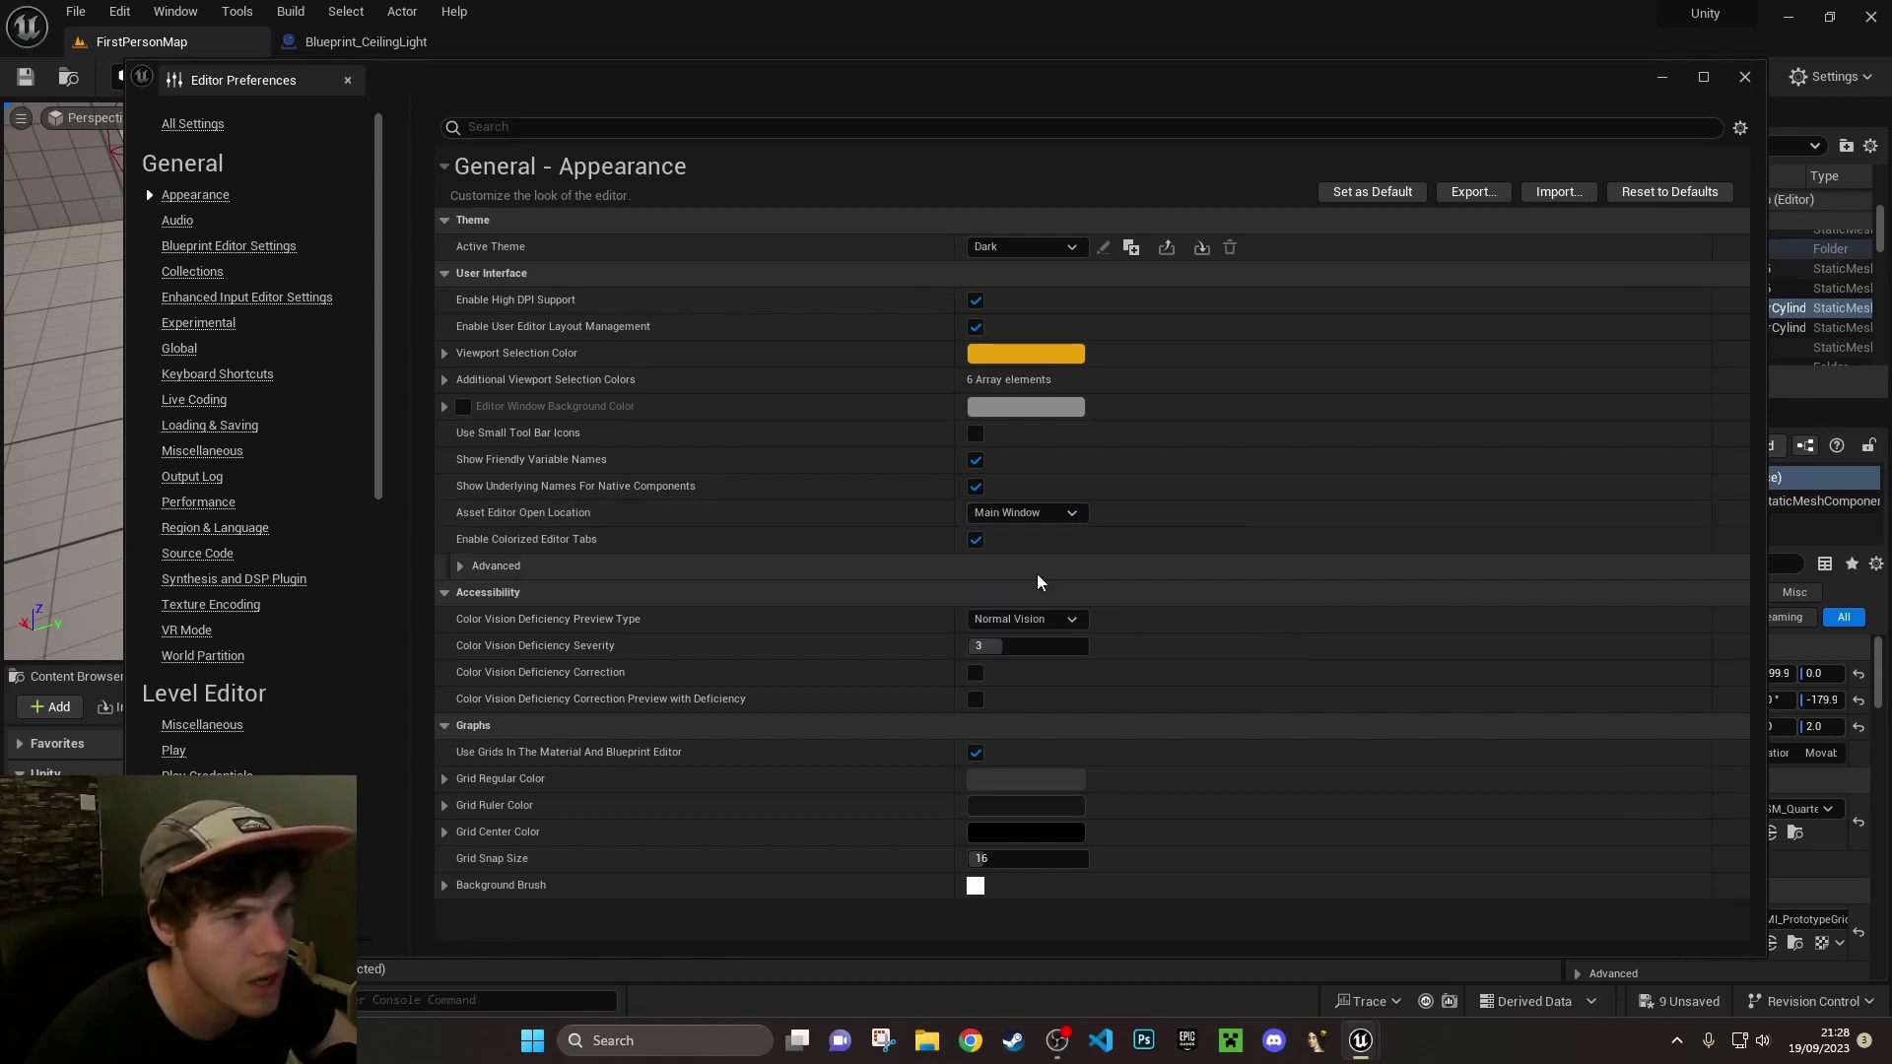
{"action": "left_click", "coordinate": [347, 81]}
Open the Blueprint_Effect_Steam Blueprint and undock its editor into a separate floating window
{"action": "double_click", "coordinate": [816, 829]}
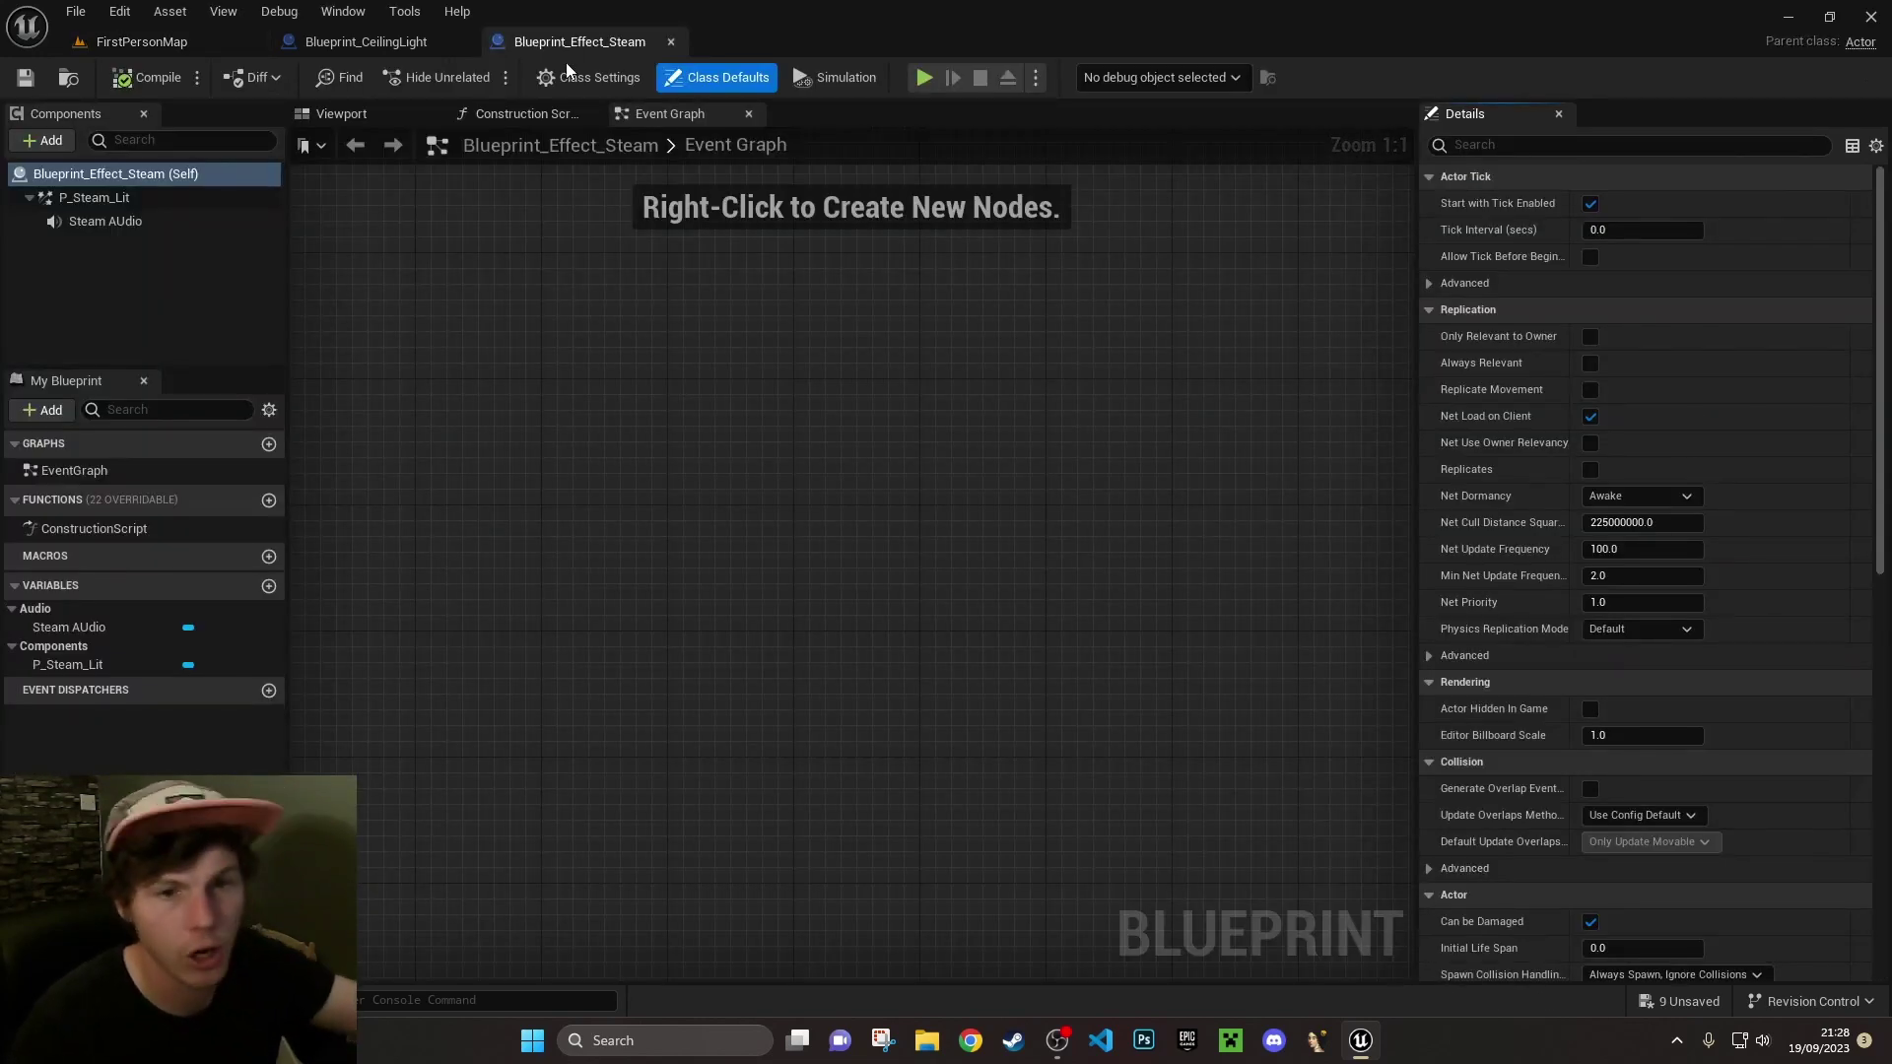
{"action": "left_click_drag", "start_coordinate": [572, 41], "coordinate": [798, 335]}
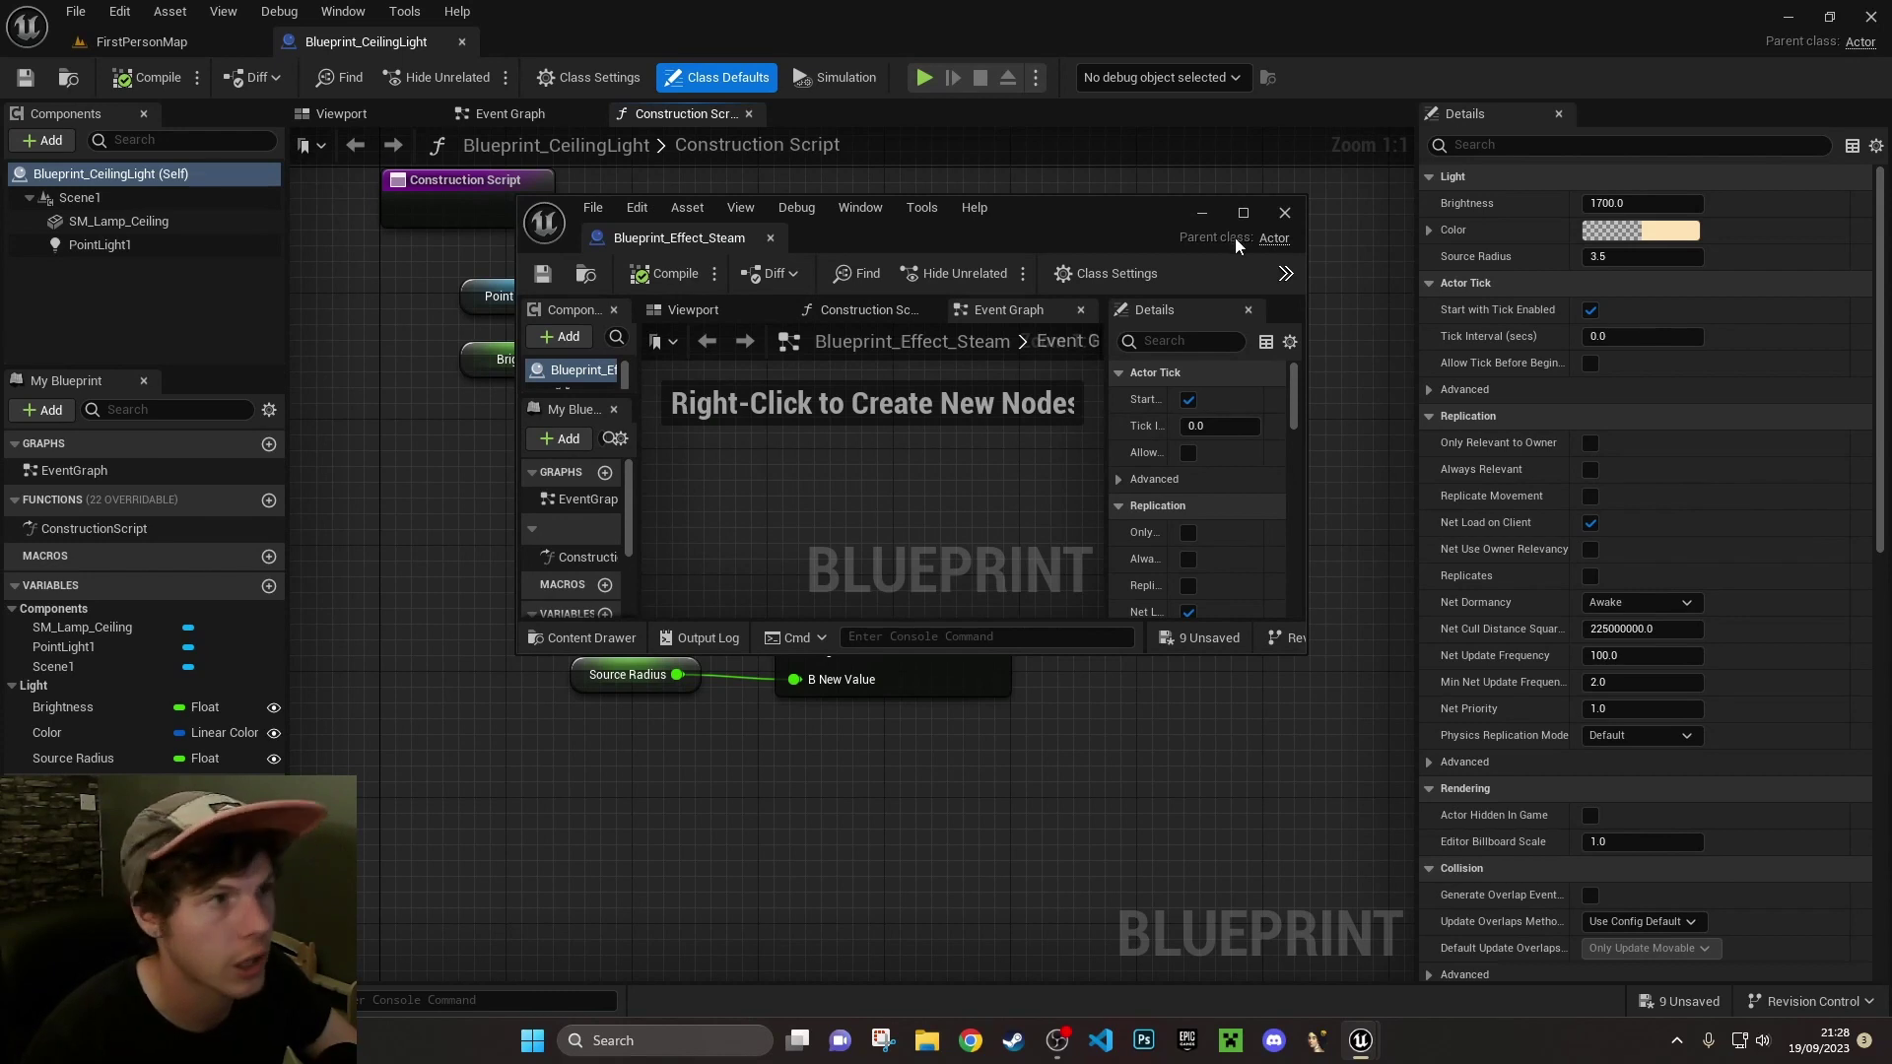
Close the floating Blueprint_Effect_Steam editor and open the Editor Preferences from the FirstPersonMap level
{"action": "left_click", "coordinate": [1285, 212]}
{"action": "left_click", "coordinate": [140, 41]}
{"action": "left_click", "coordinate": [119, 12]}
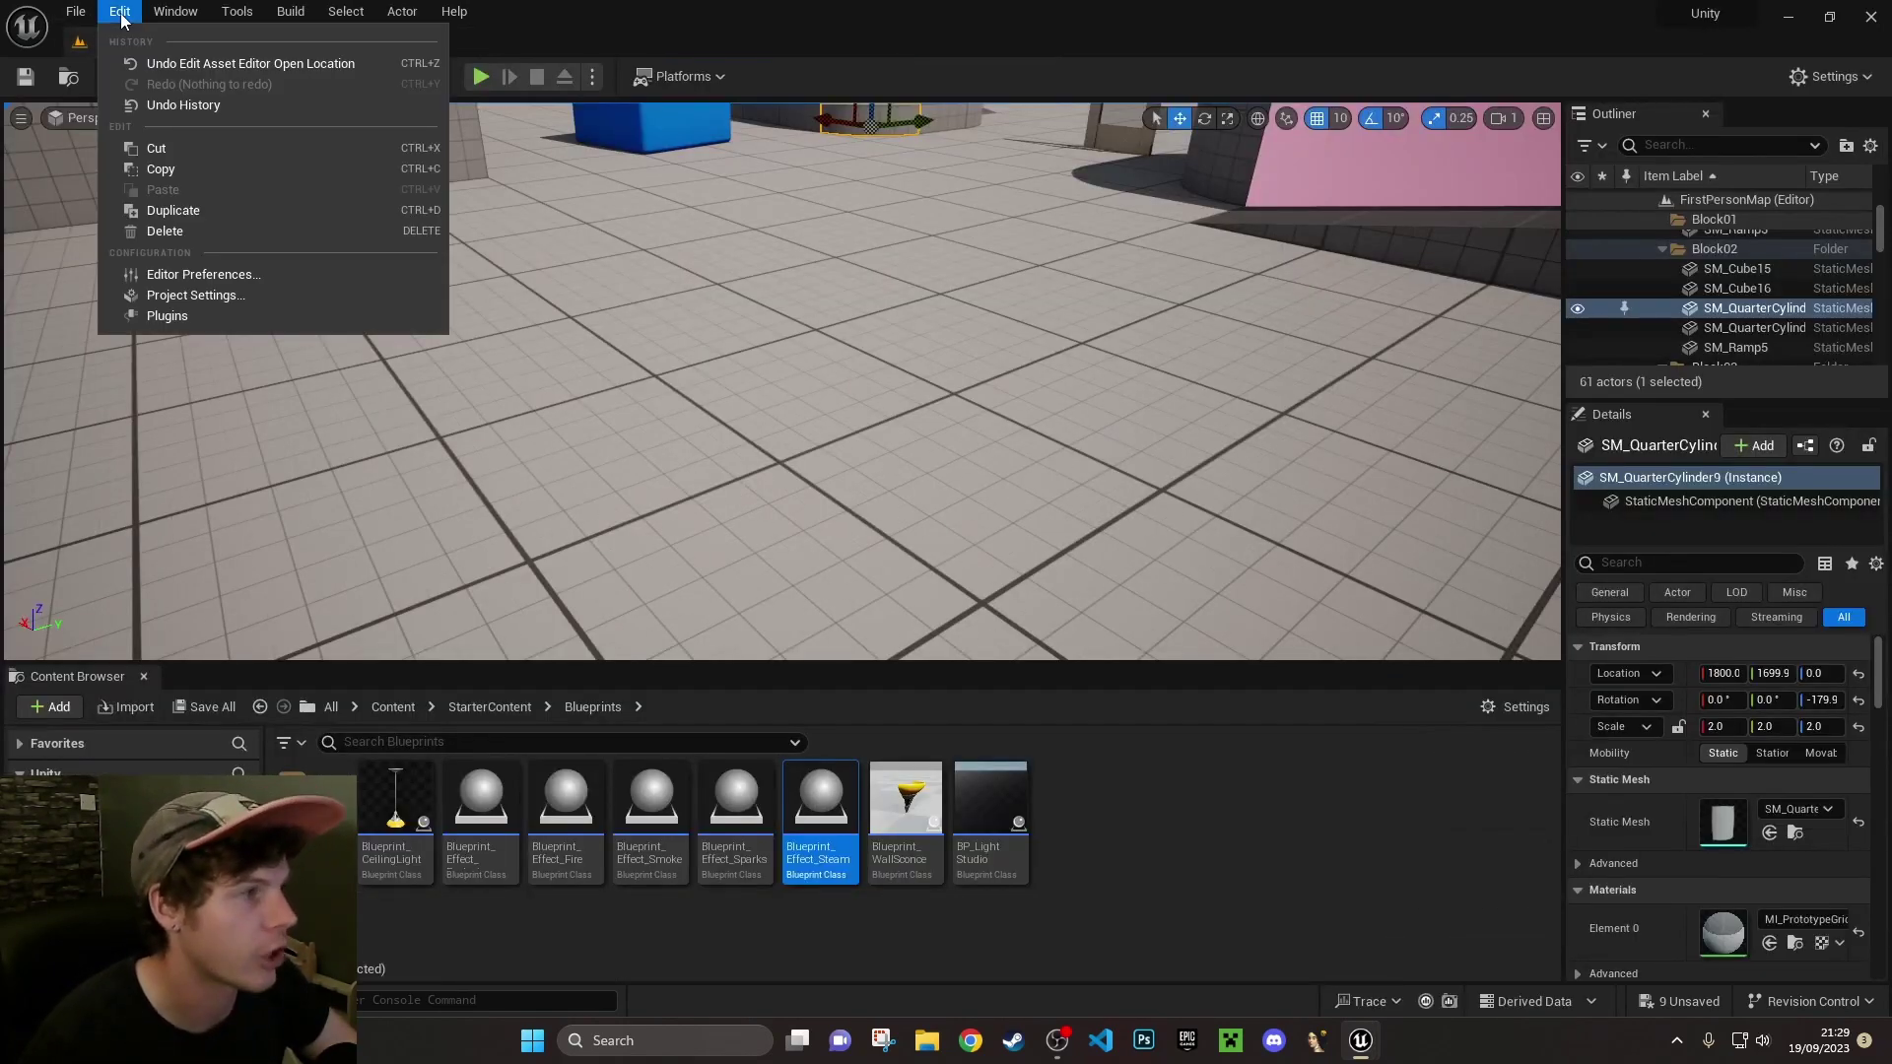
{"action": "left_click", "coordinate": [169, 278]}
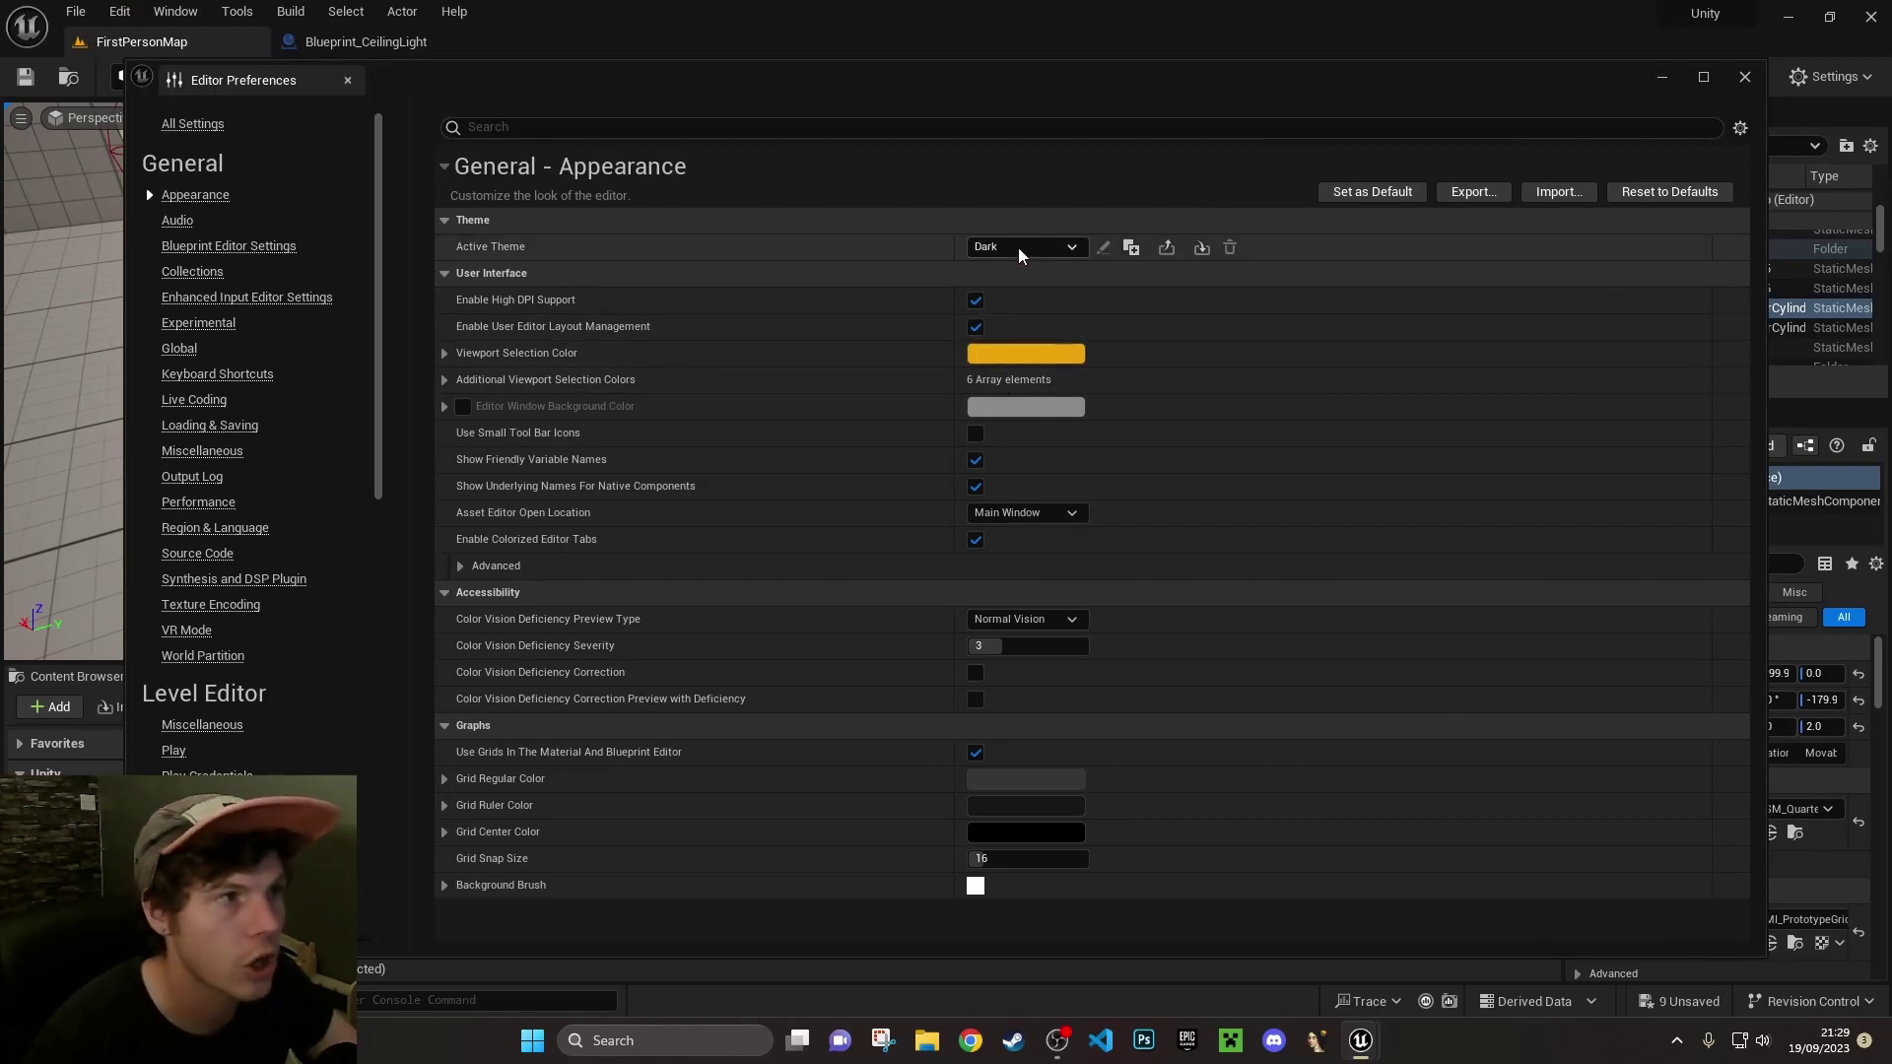
Check the available Active Theme choices, keep Dark, and close the Editor Preferences
{"action": "left_click", "coordinate": [1028, 245]}
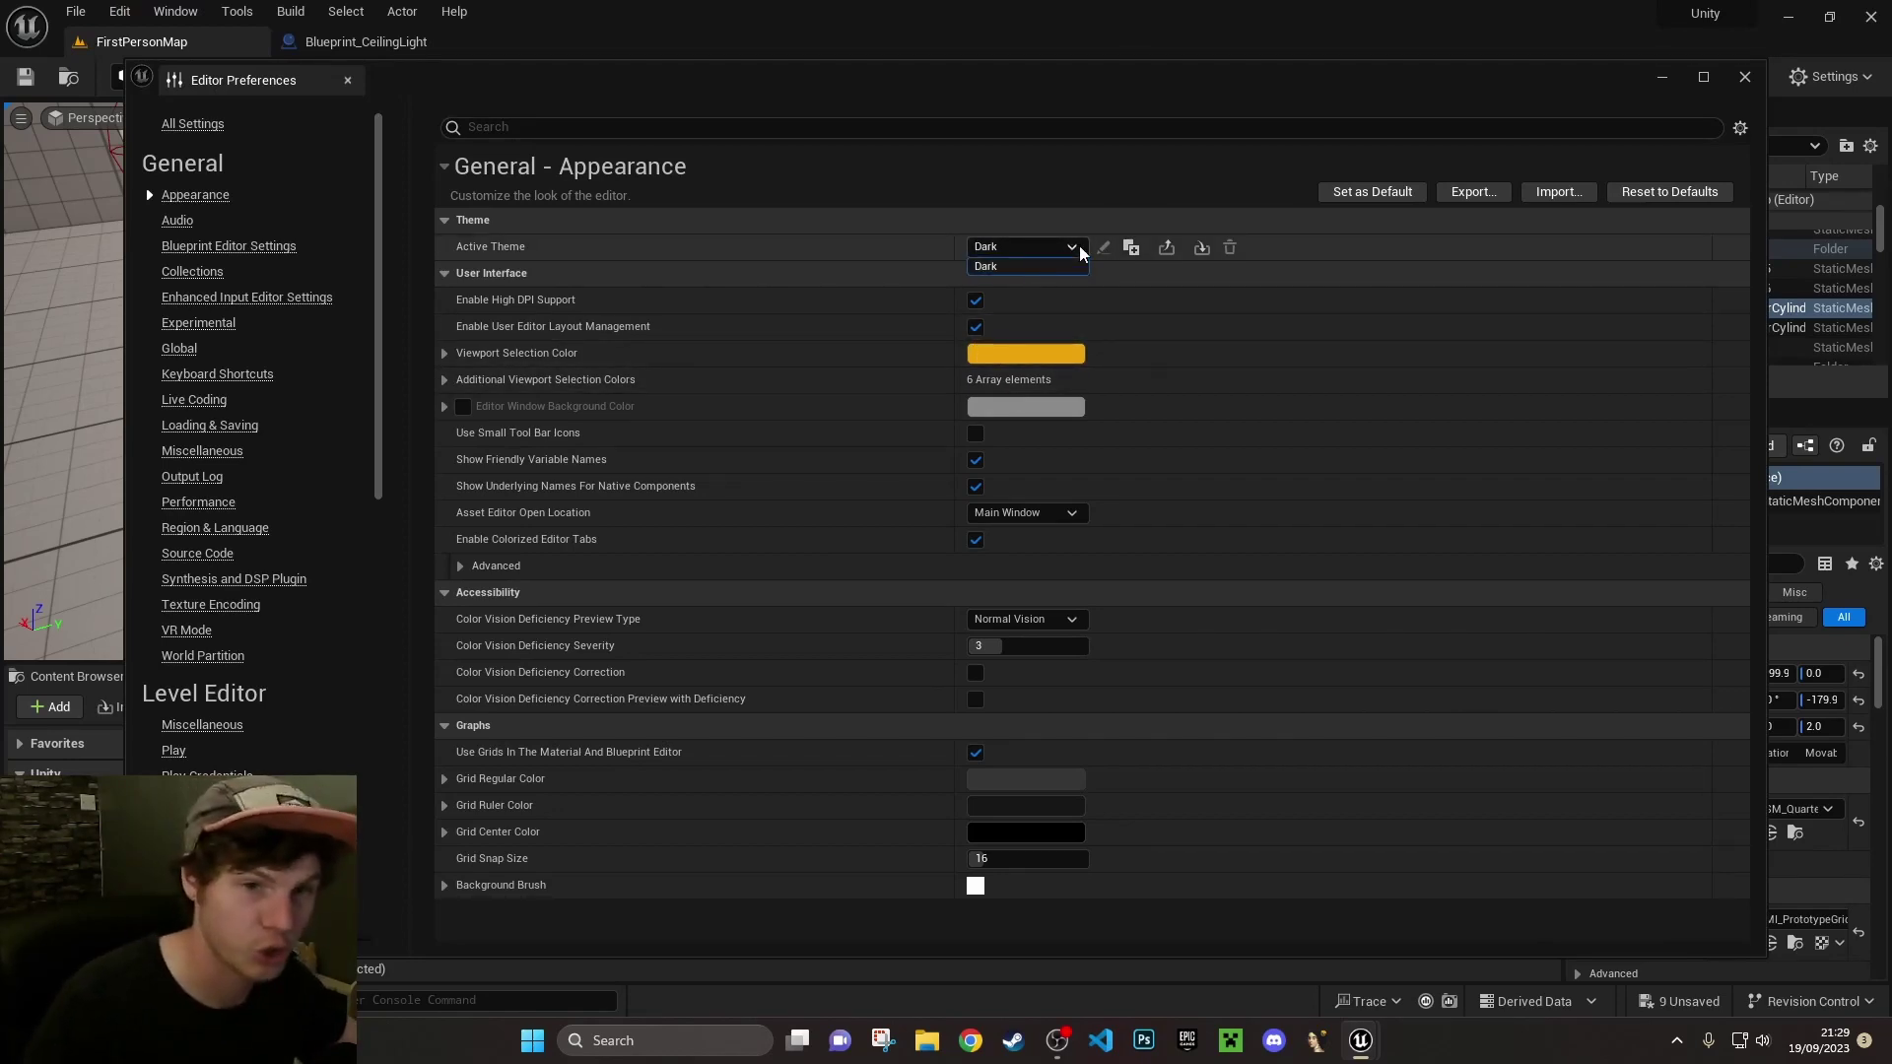
{"action": "left_click", "coordinate": [1079, 245]}
{"action": "left_click", "coordinate": [1048, 247]}
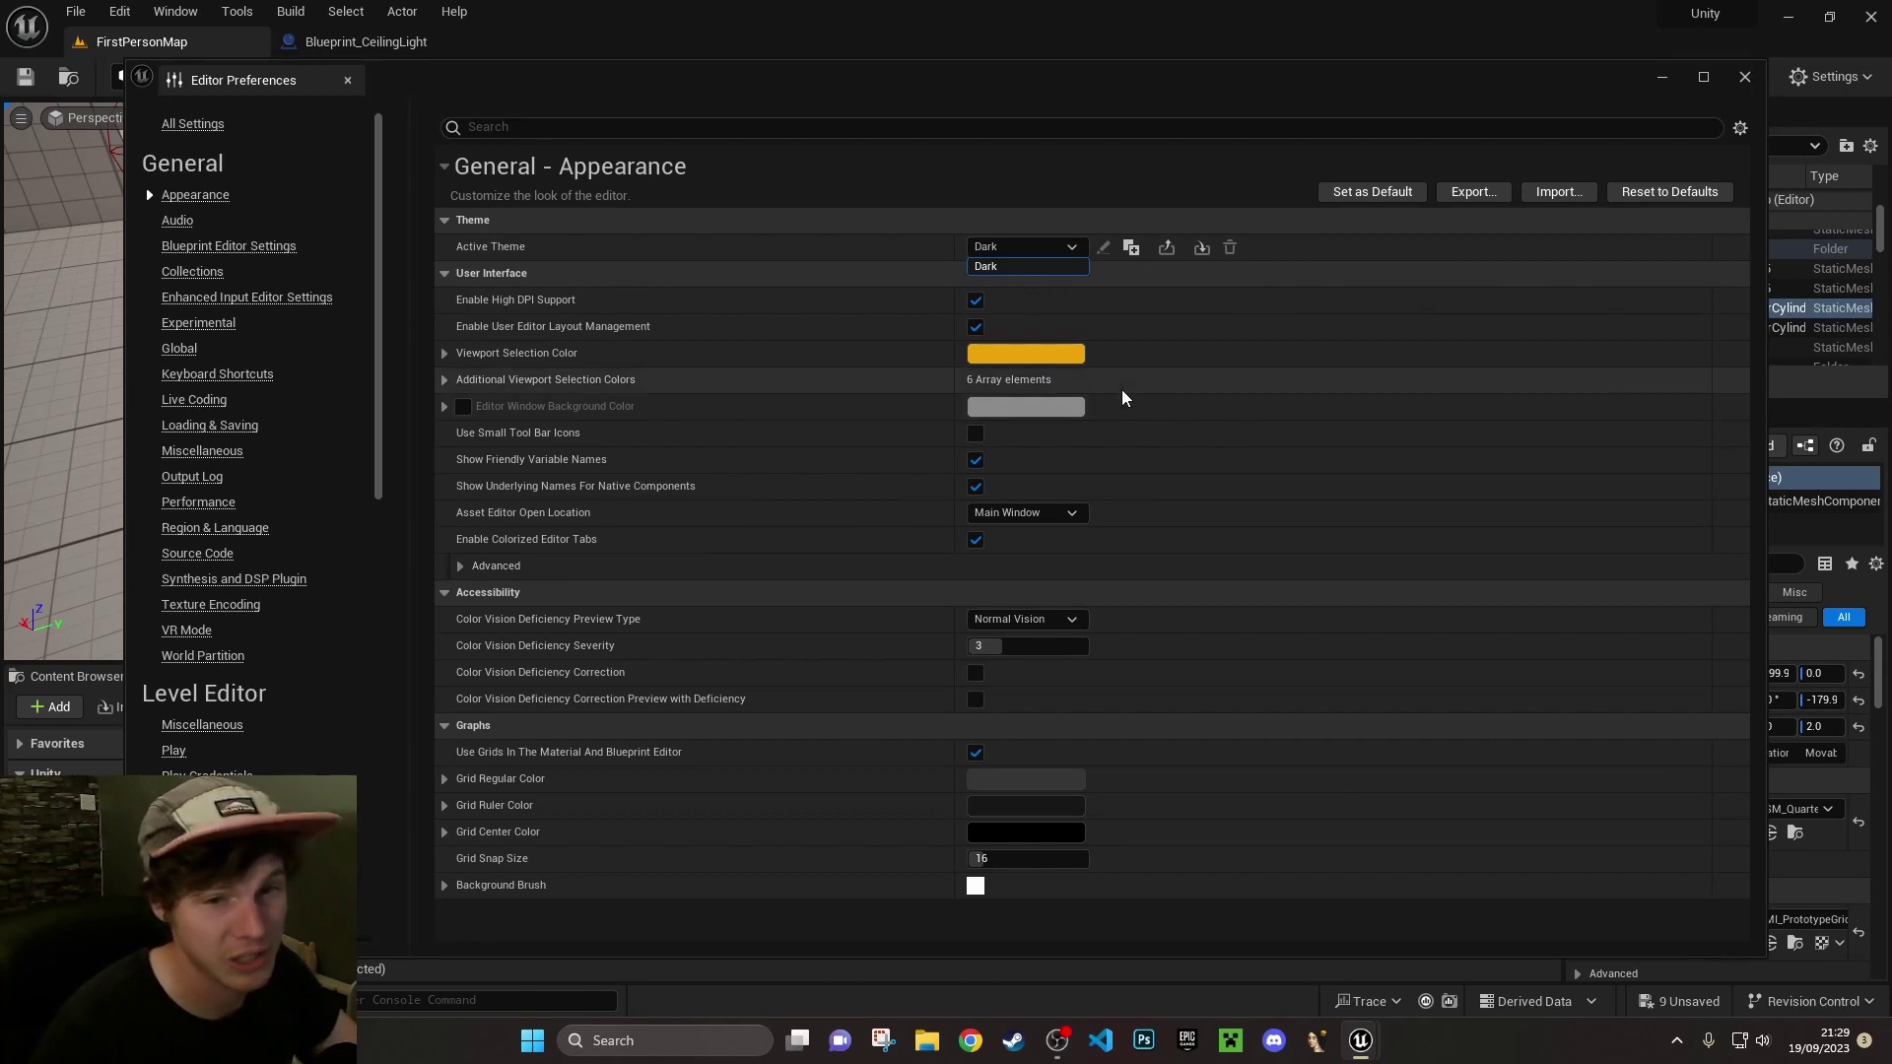
{"action": "left_click", "coordinate": [1039, 268]}
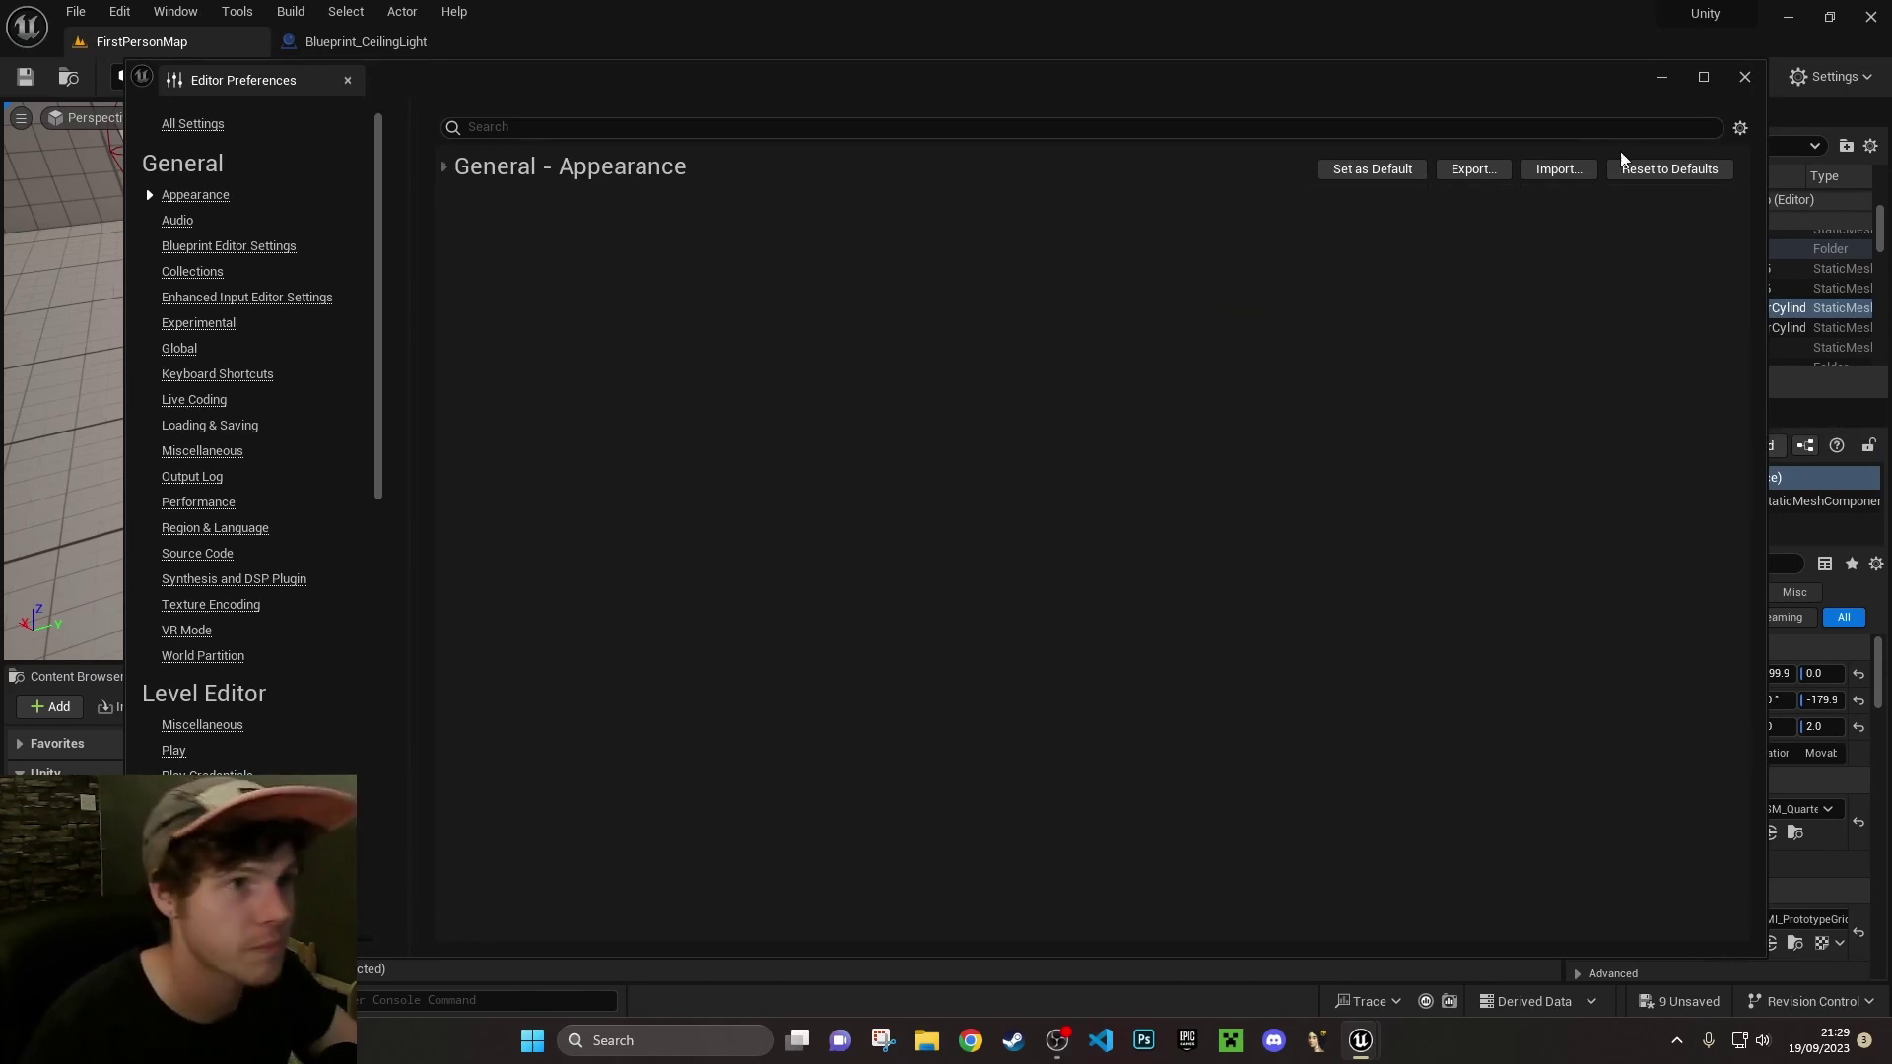
{"action": "left_click", "coordinate": [1748, 81]}
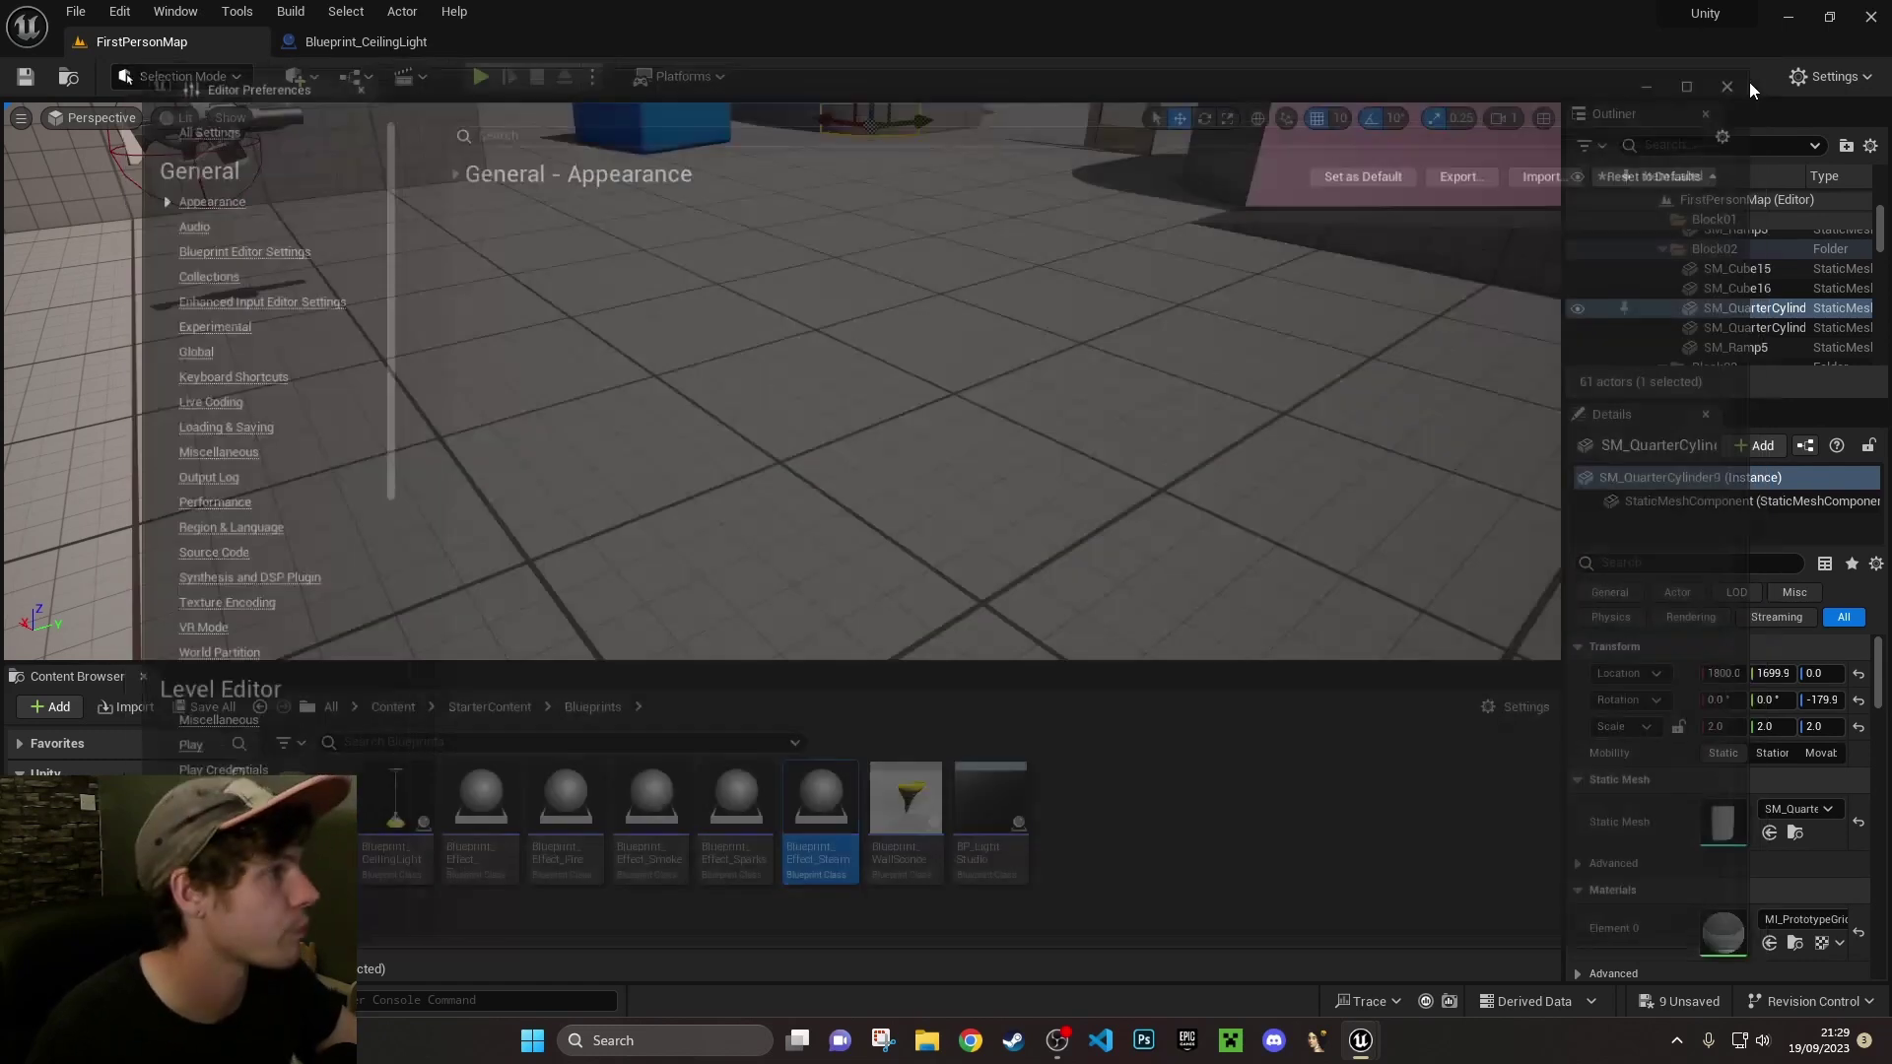
Look through the Description and Maps & Modes pages of the Project Settings and close them
{"action": "left_click", "coordinate": [119, 12]}
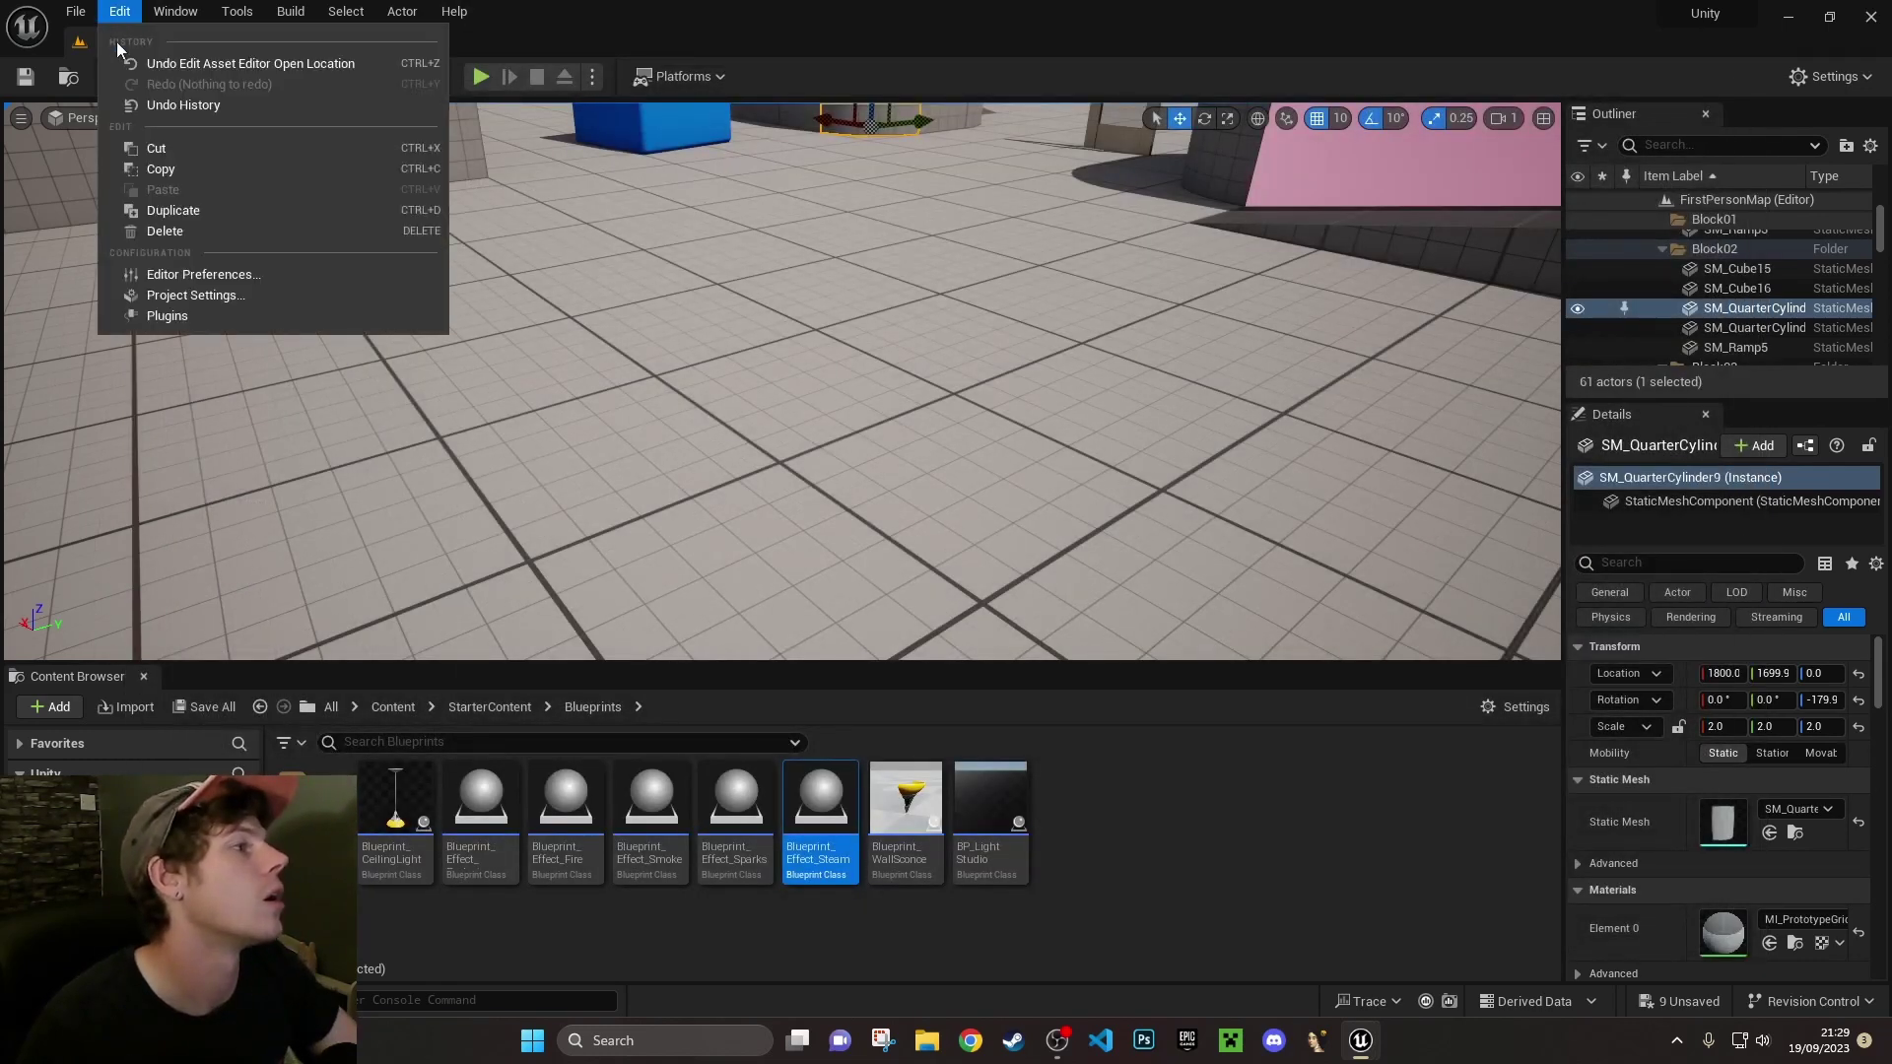
{"action": "left_click", "coordinate": [195, 296]}
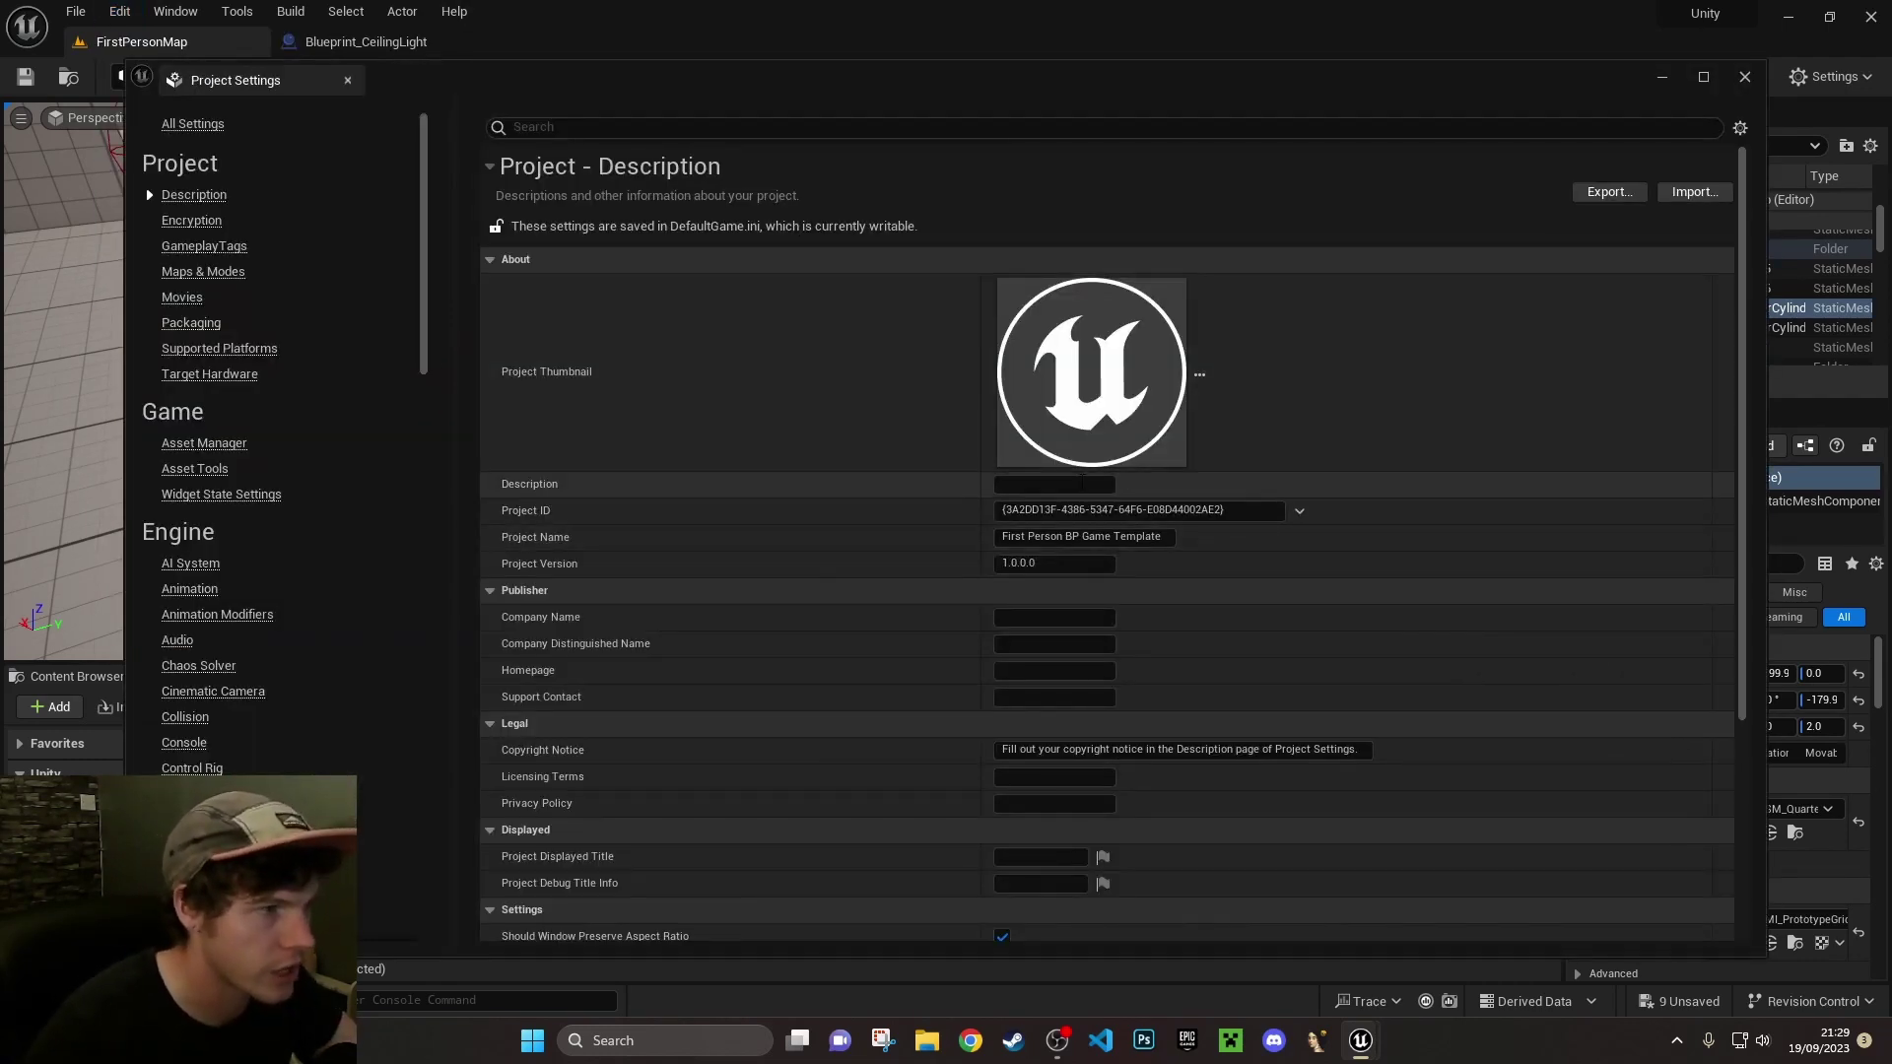
{"action": "left_click", "coordinate": [1074, 484]}
{"action": "scroll", "coordinate": [1074, 483], "scroll_direction": "down", "scroll_amount": 2}
{"action": "scroll", "coordinate": [1074, 477], "scroll_direction": "down", "scroll_amount": 3}
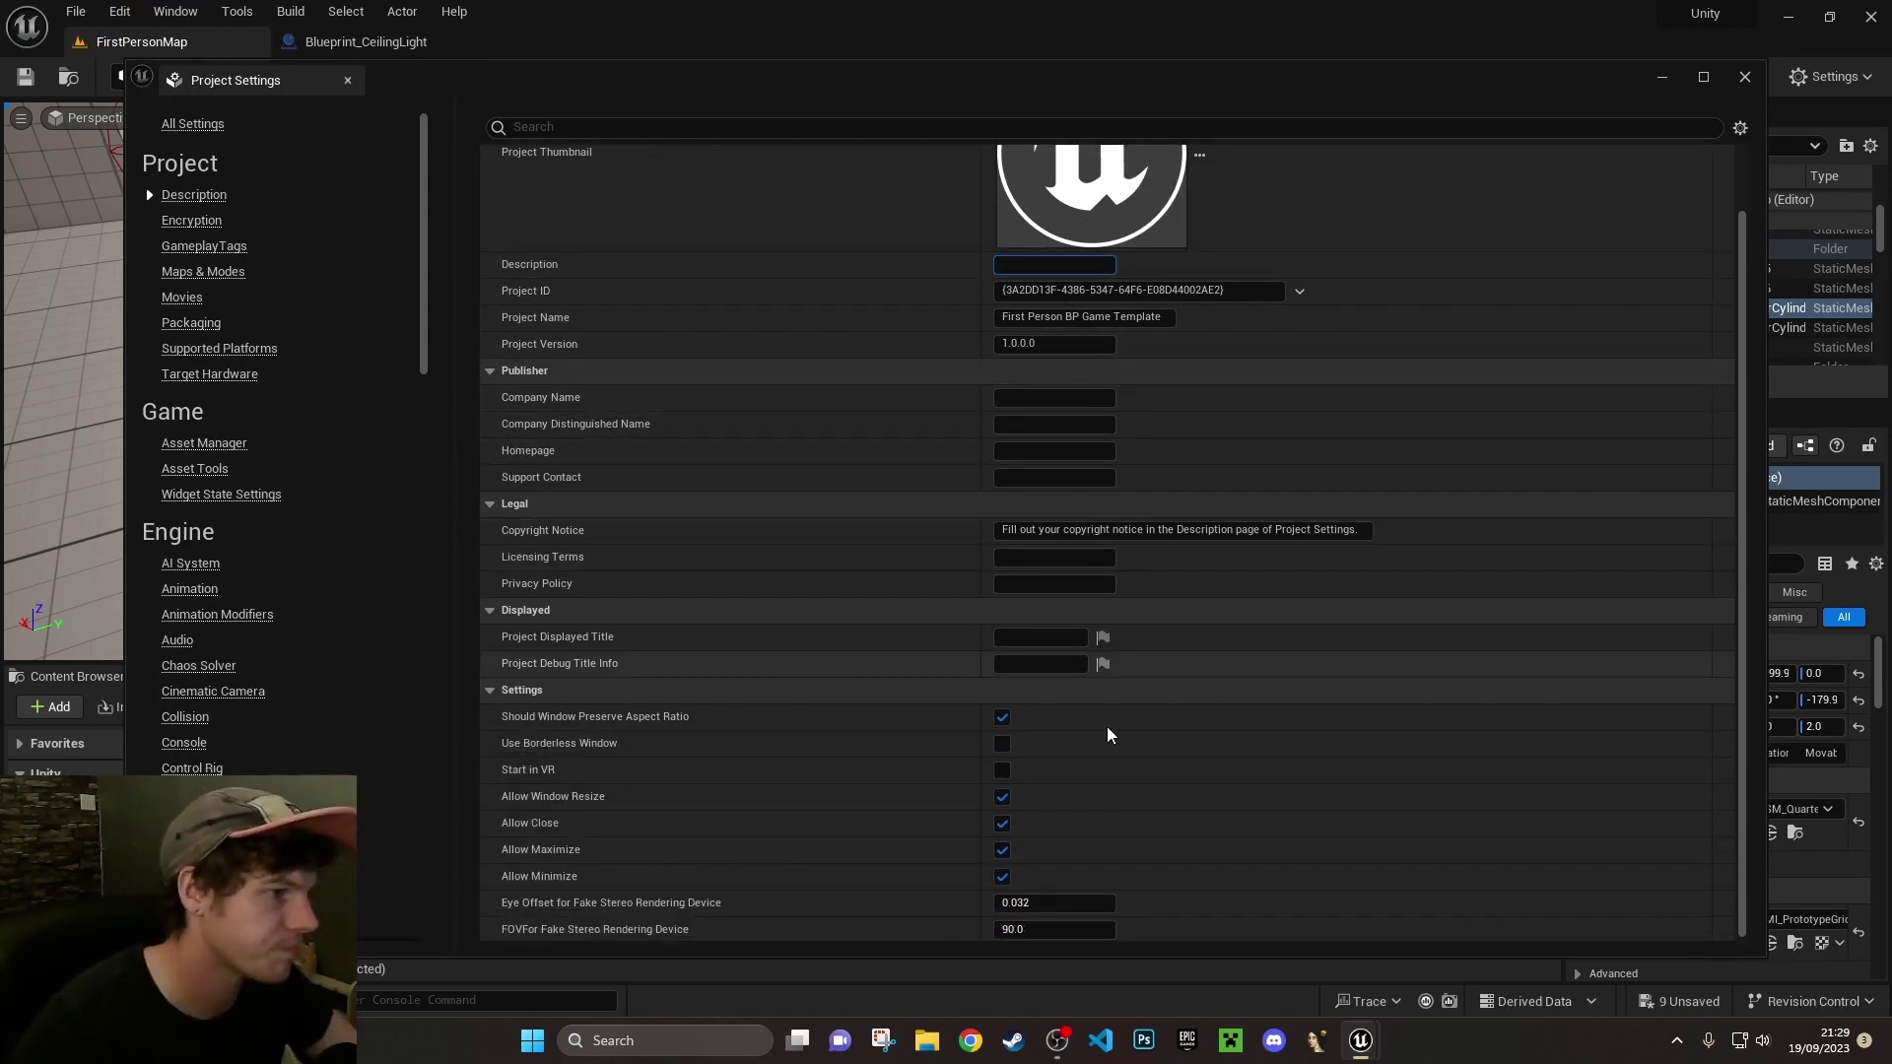
{"action": "scroll", "coordinate": [1019, 719], "scroll_direction": "up", "scroll_amount": 4}
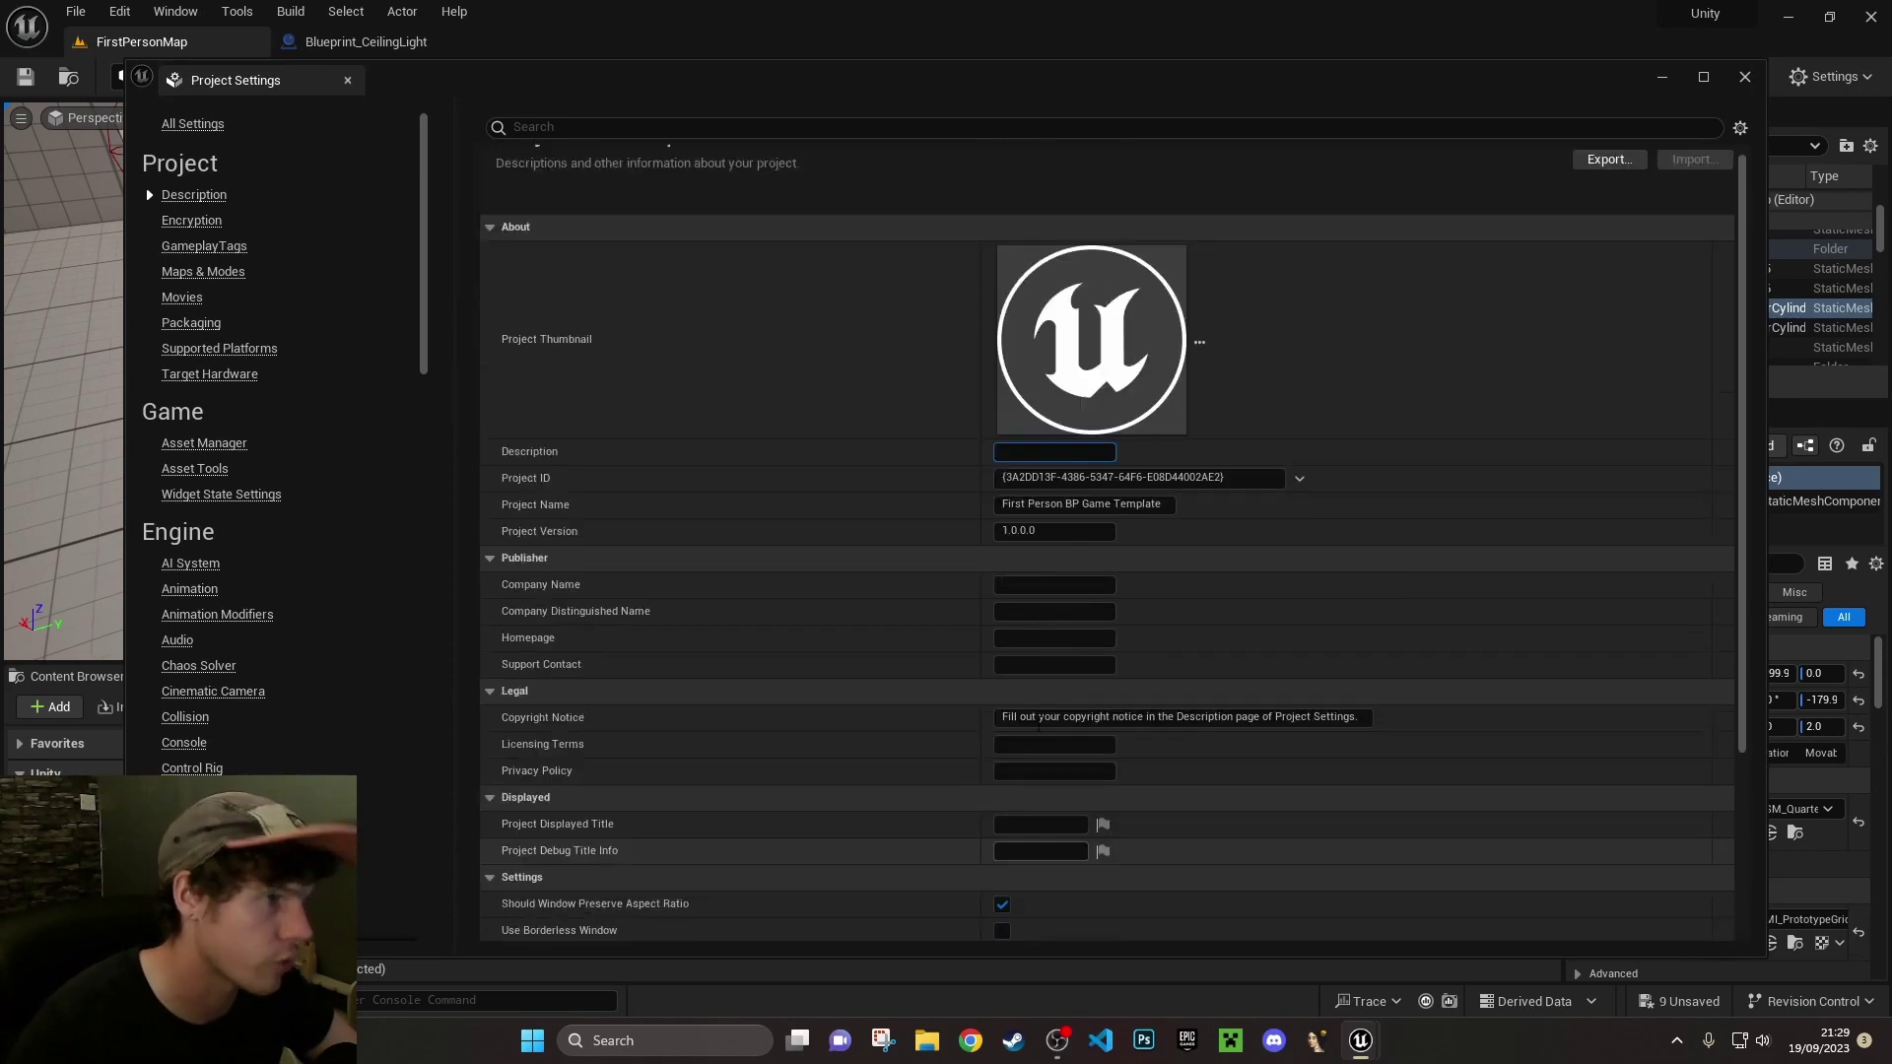
{"action": "scroll", "coordinate": [238, 398], "scroll_direction": "down", "scroll_amount": 3}
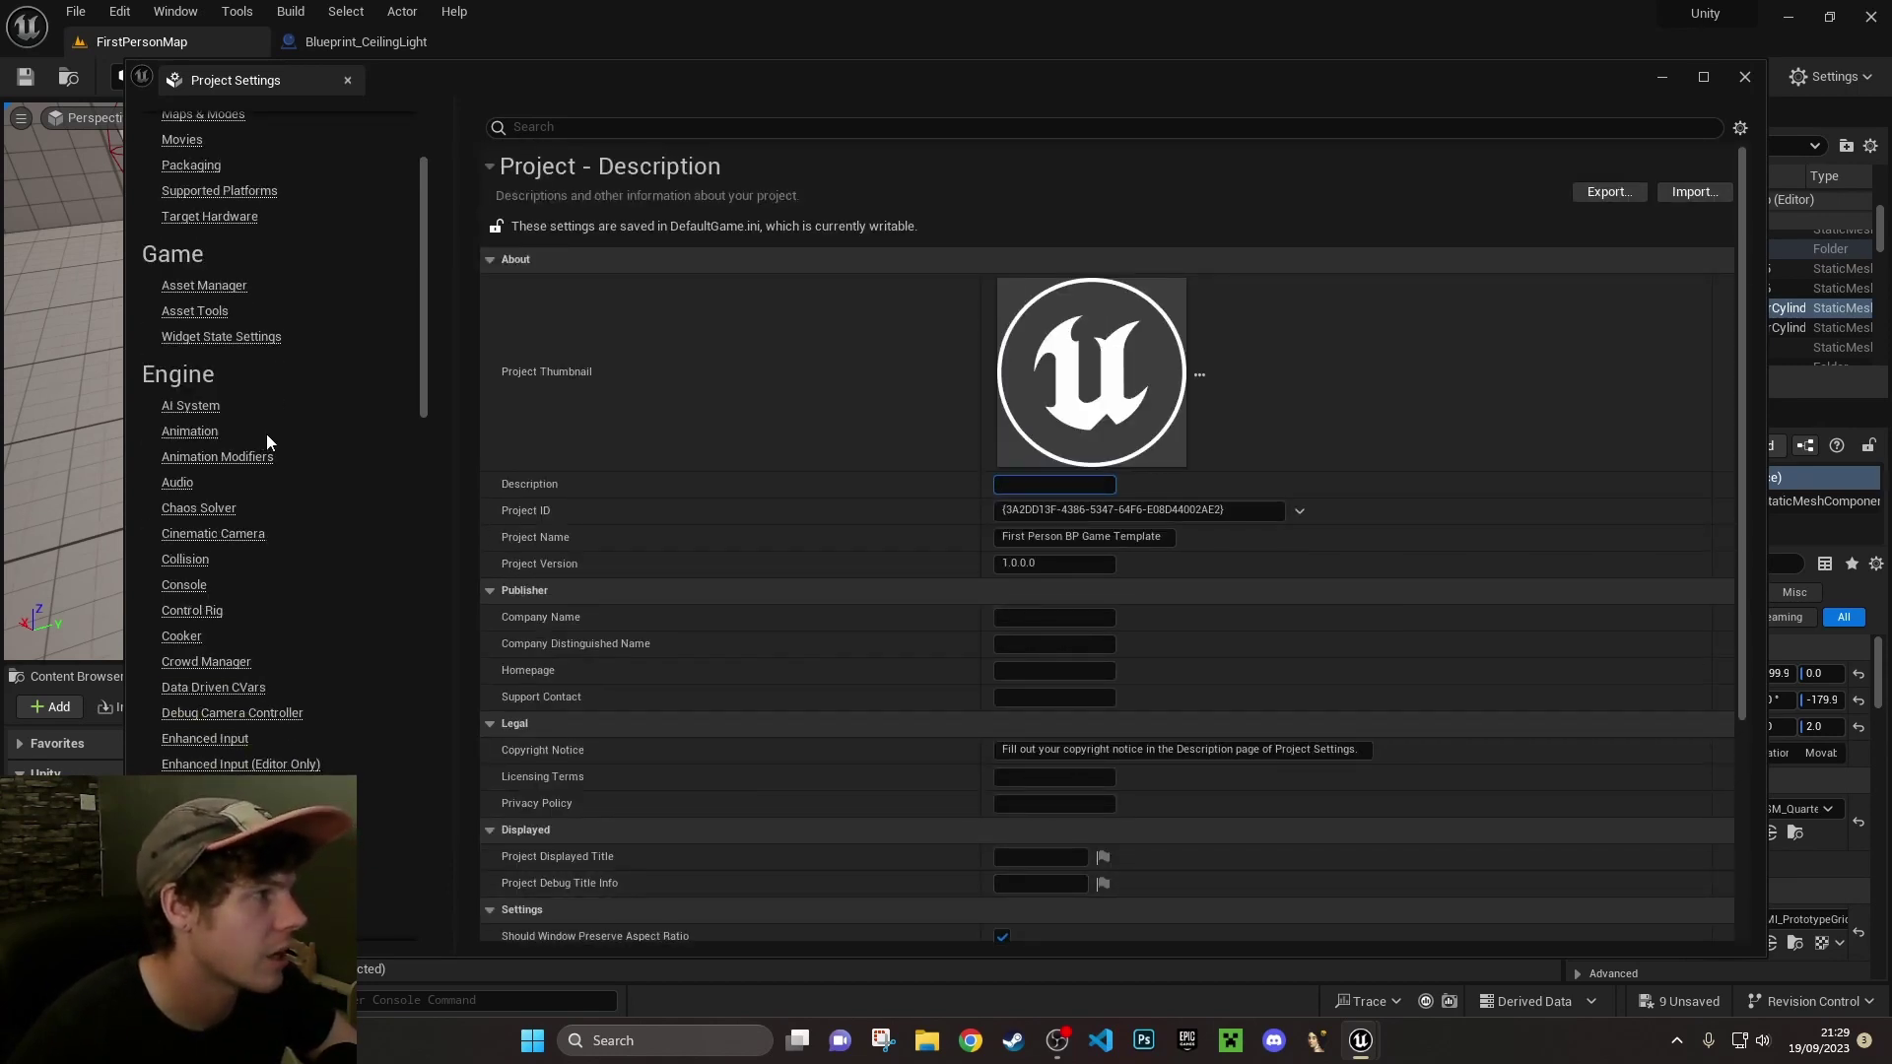
{"action": "scroll", "coordinate": [266, 434], "scroll_direction": "up", "scroll_amount": 3}
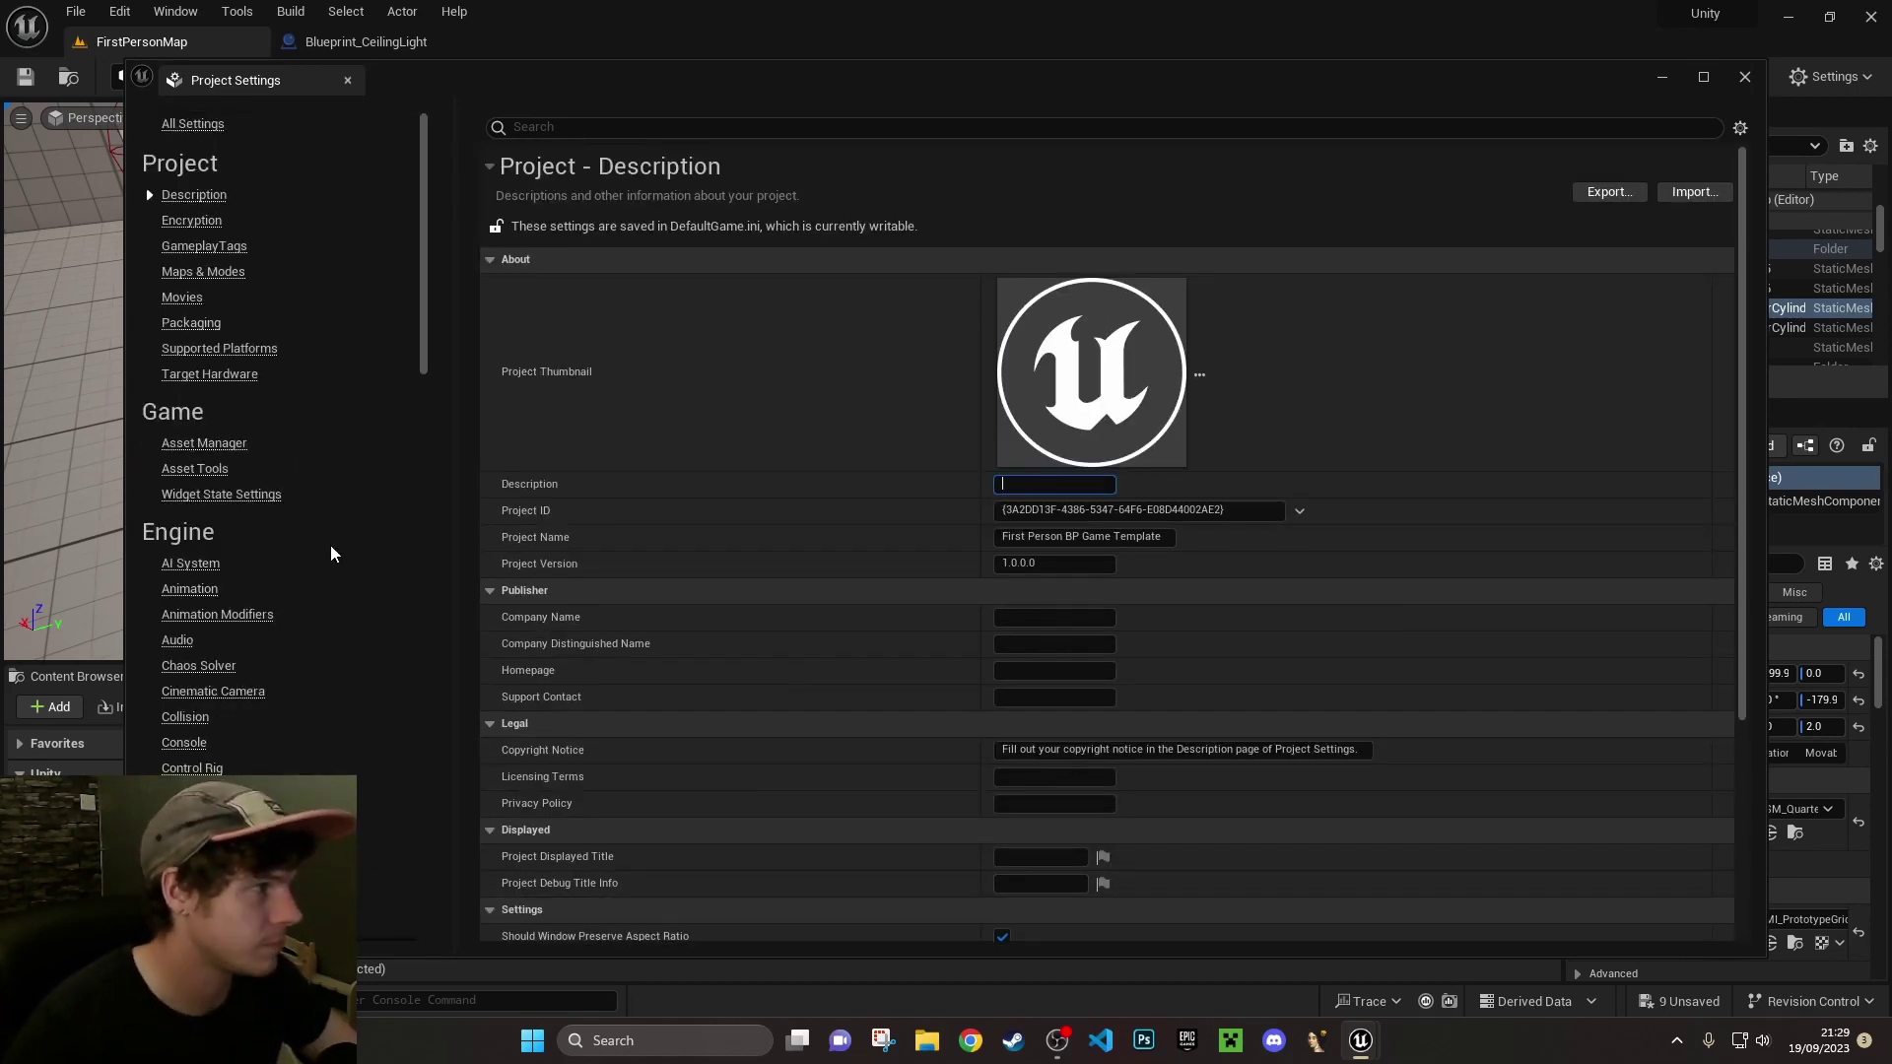
{"action": "left_click", "coordinate": [216, 272]}
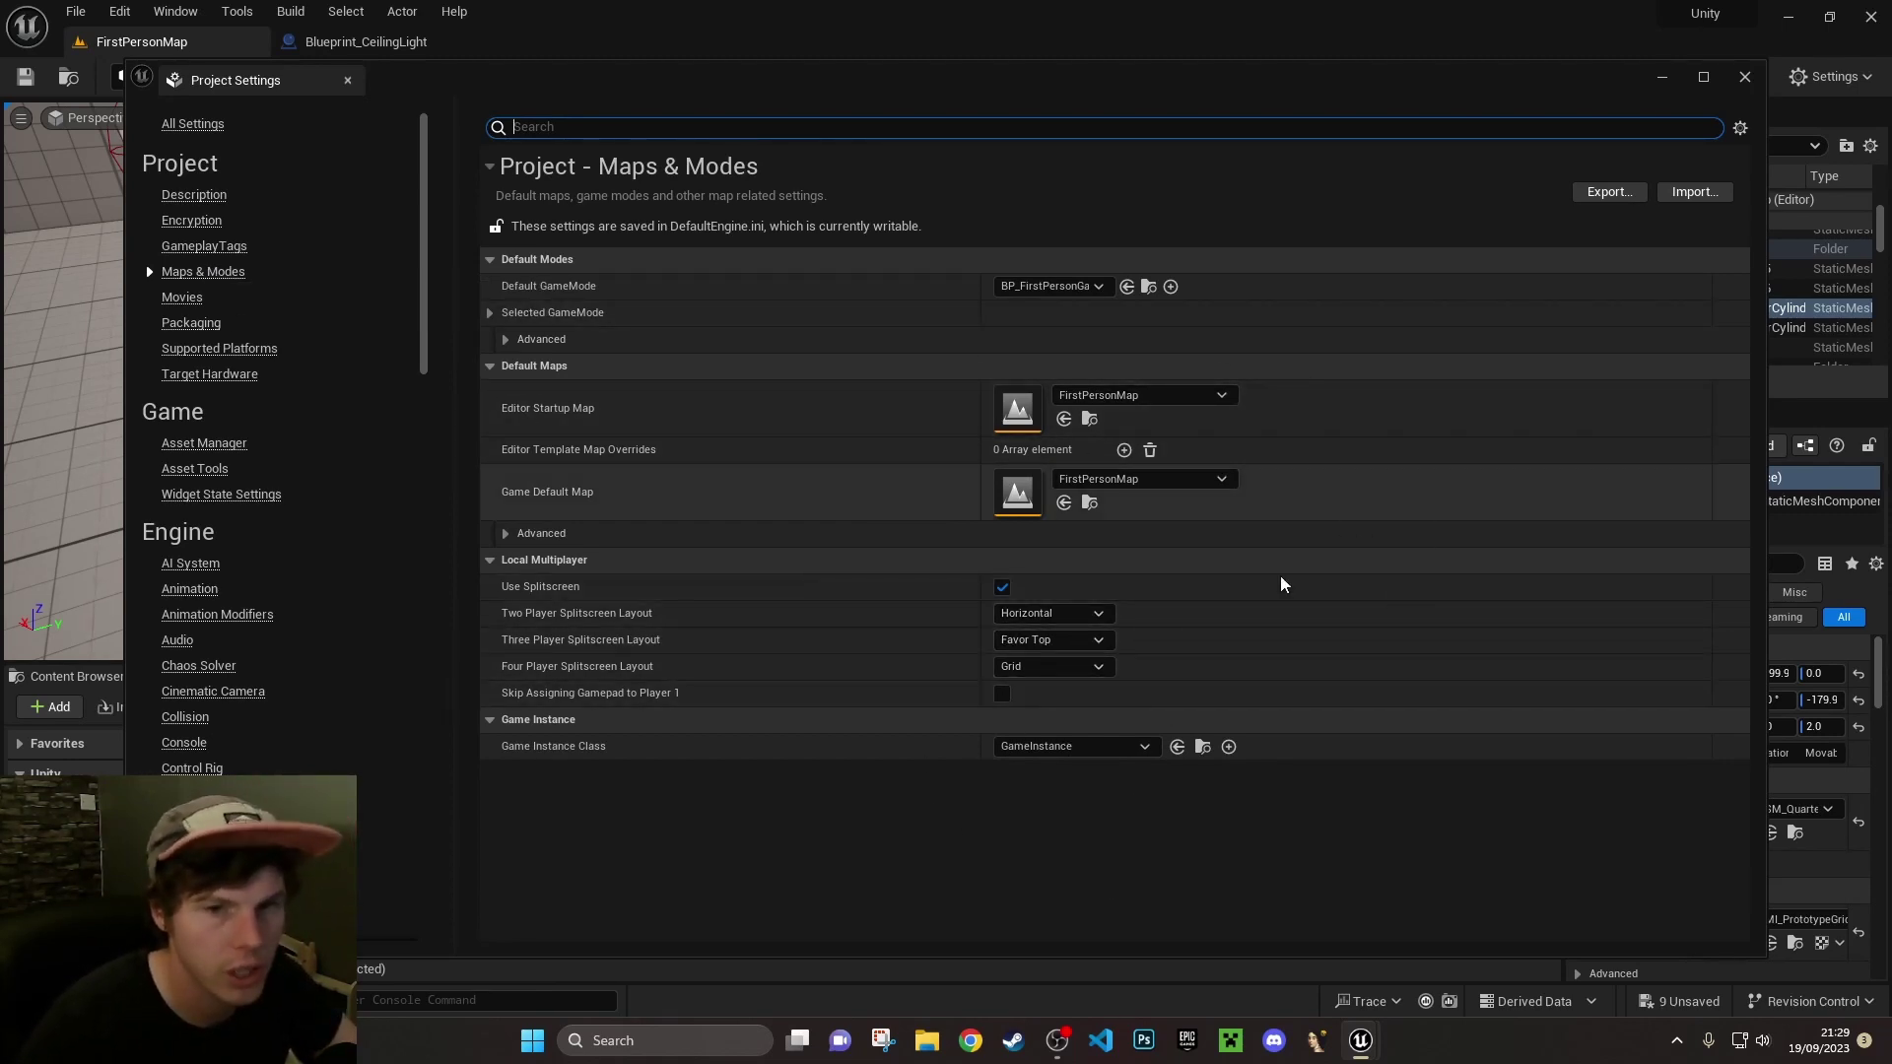
{"action": "left_click", "coordinate": [1747, 77]}
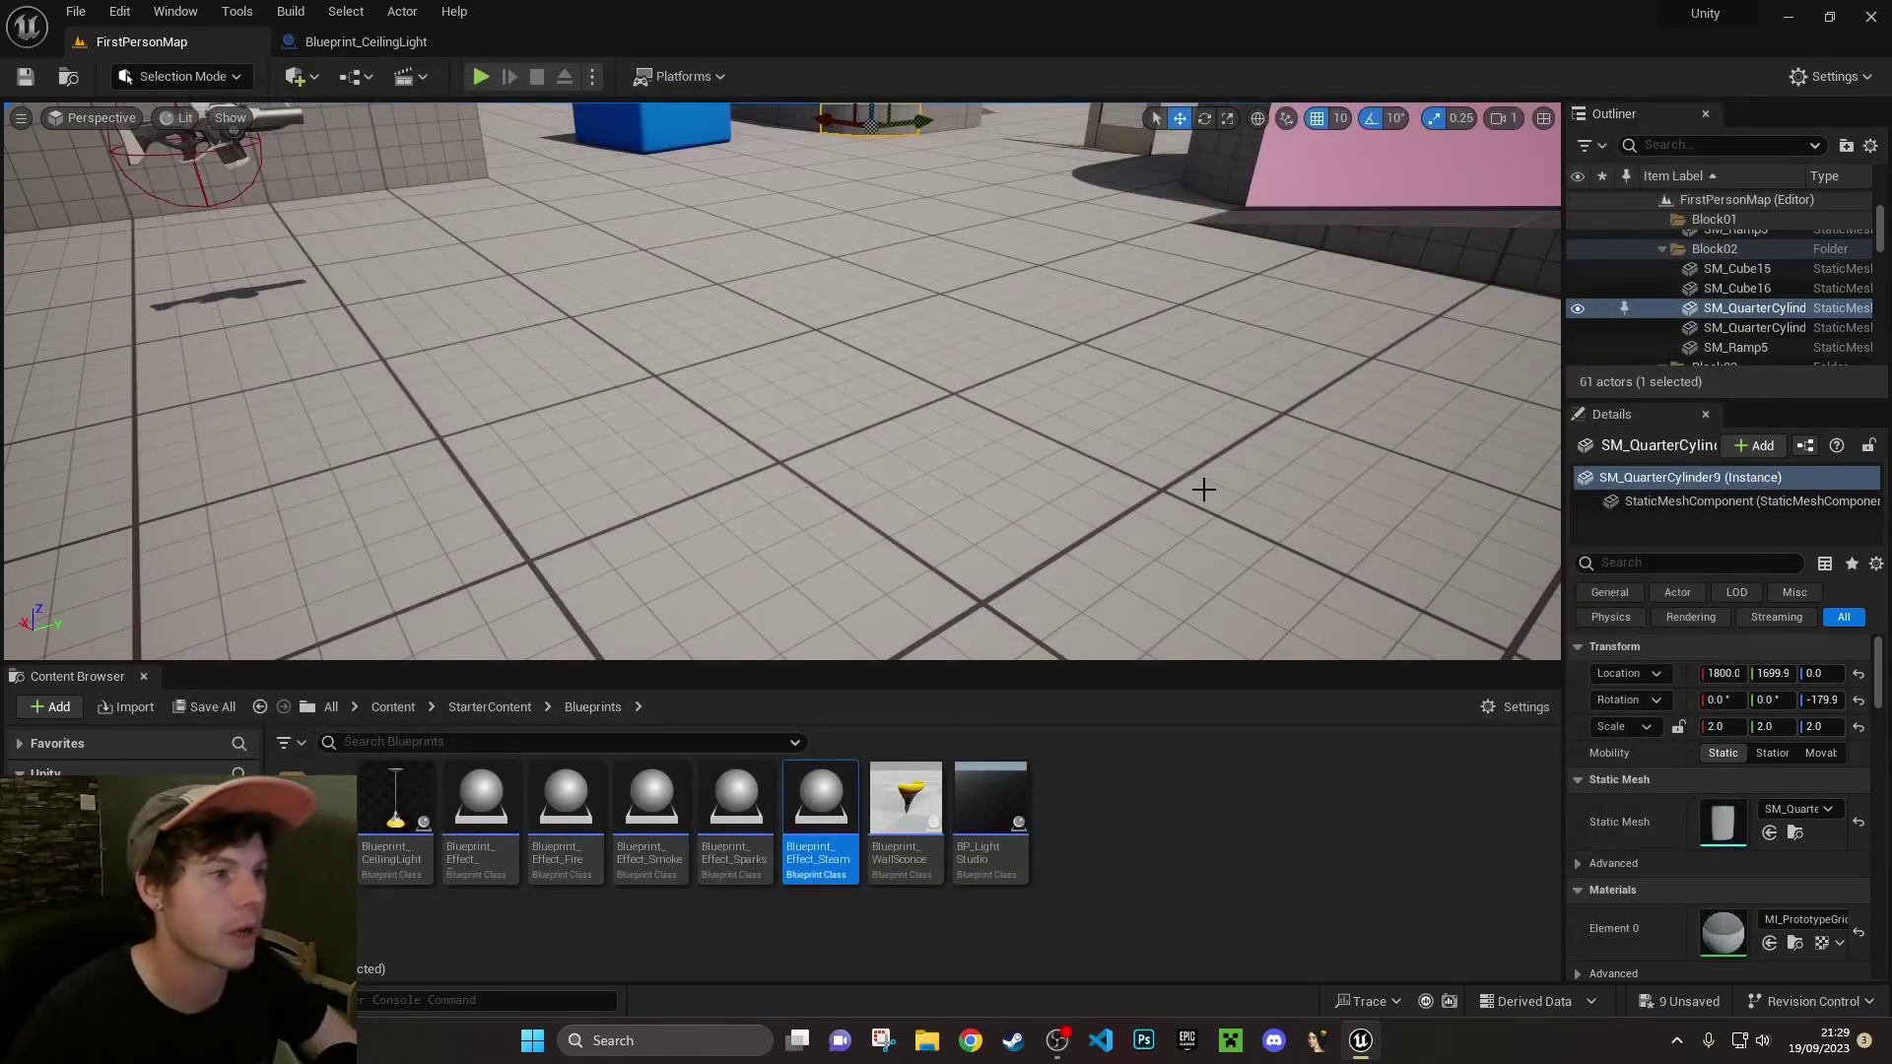
Select several actors in the level, including a blue cube and a block, ending with the SM_Cube floor
{"action": "right_click_drag", "start_coordinate": [1160, 618], "coordinate": [1167, 557]}
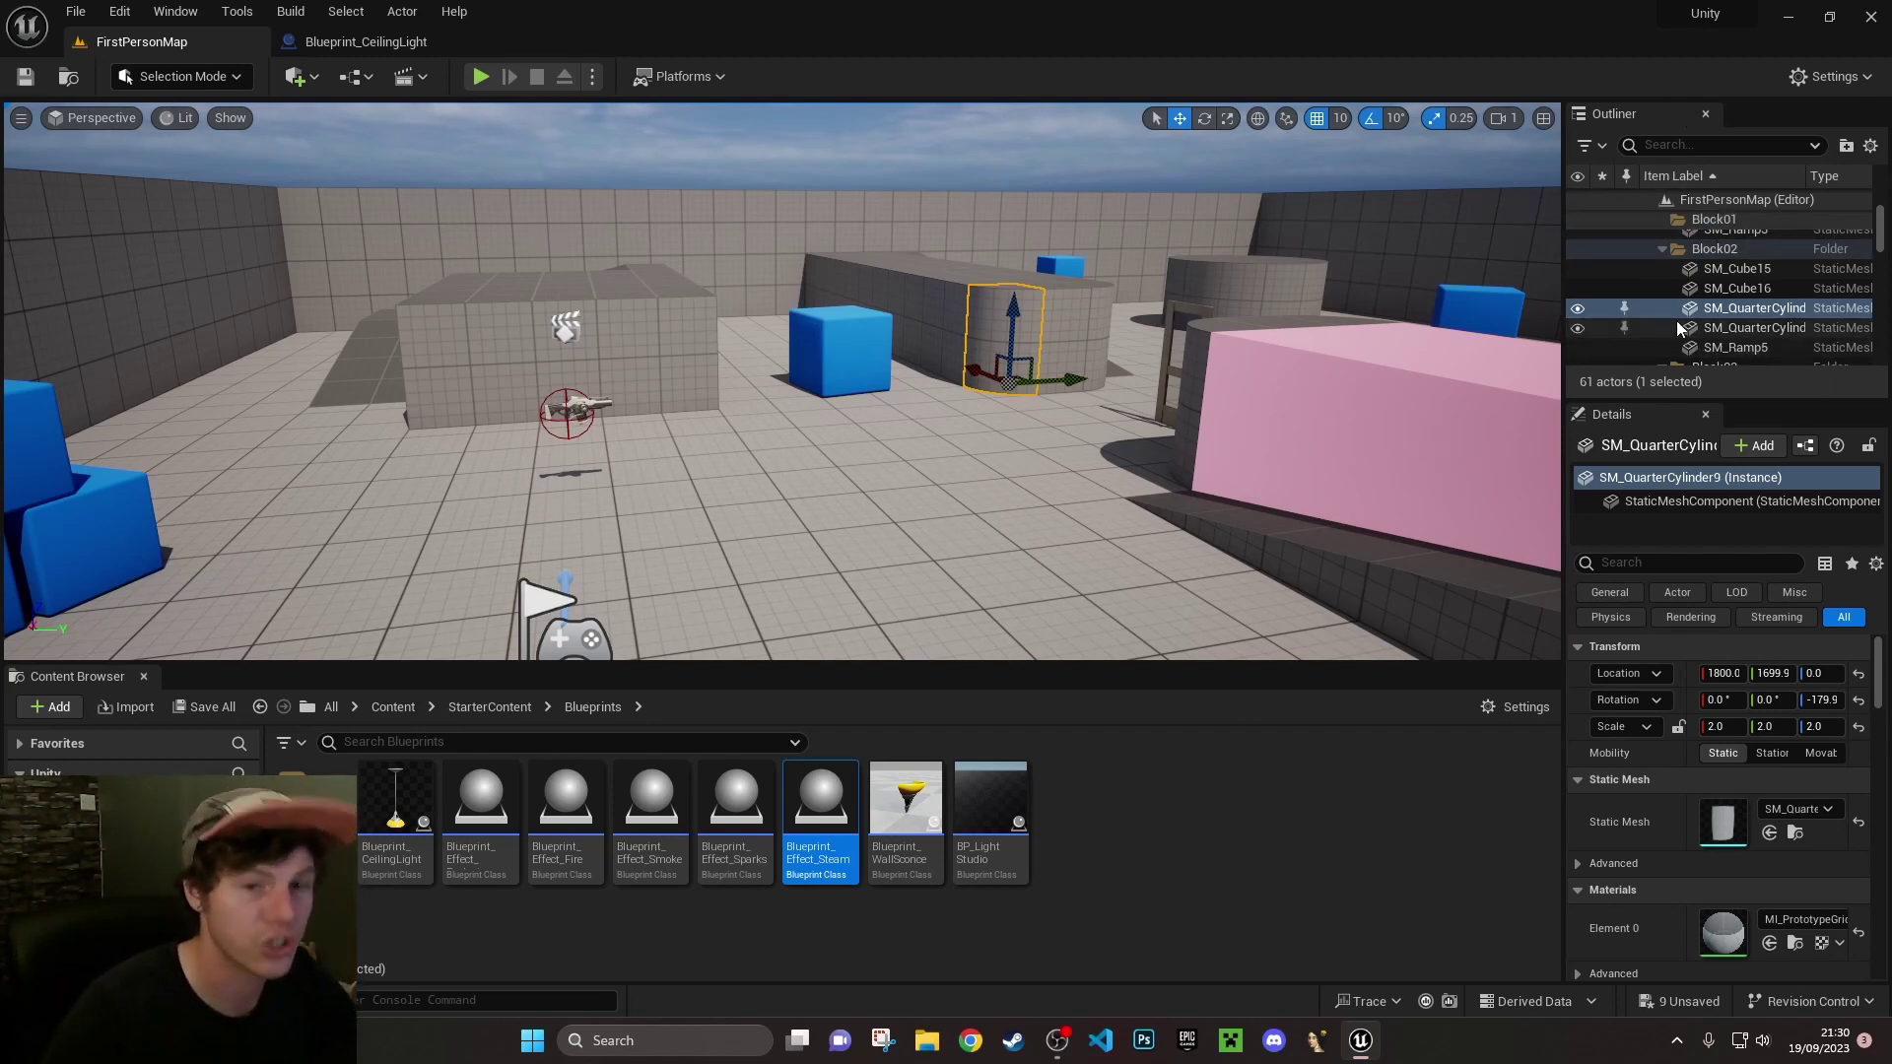
{"action": "left_click", "coordinate": [1054, 335]}
{"action": "left_click", "coordinate": [837, 350]}
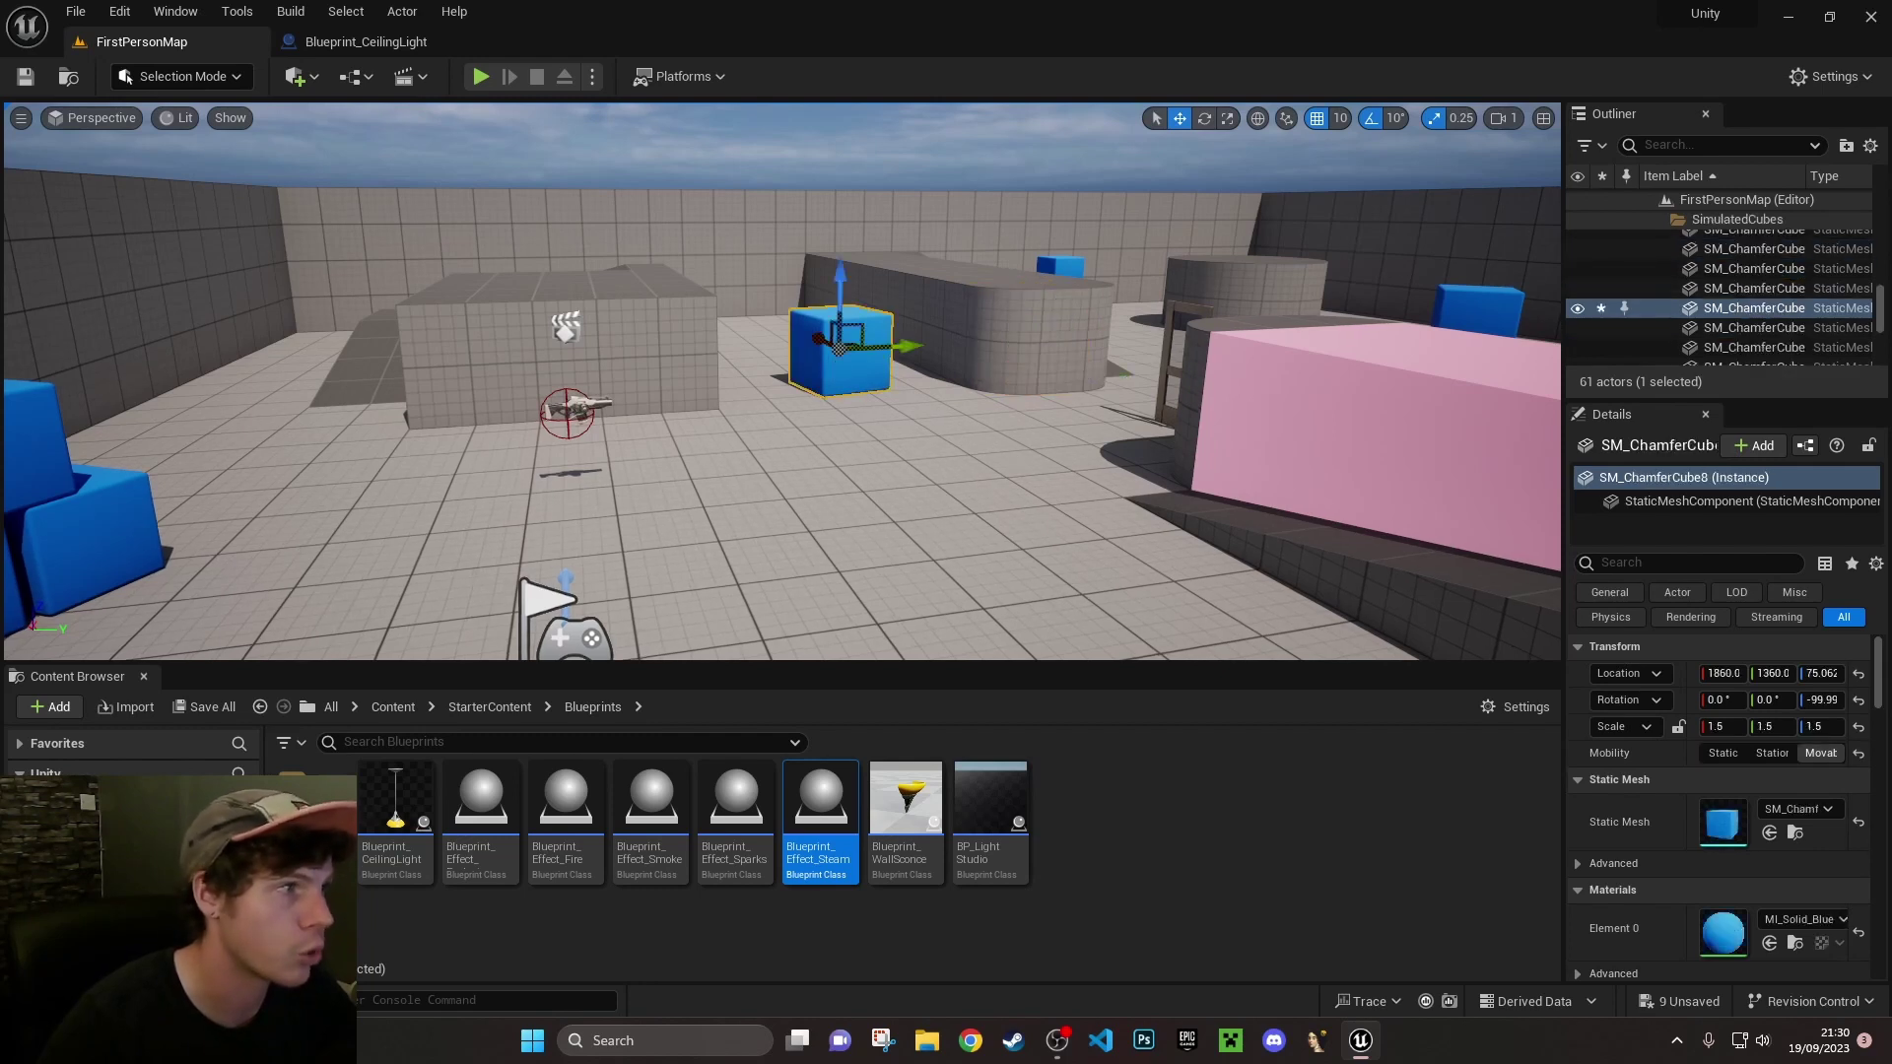
{"action": "left_click", "coordinate": [551, 375]}
{"action": "left_click", "coordinate": [1005, 650]}
{"action": "left_click_drag", "start_coordinate": [1463, 506], "coordinate": [1477, 503]}
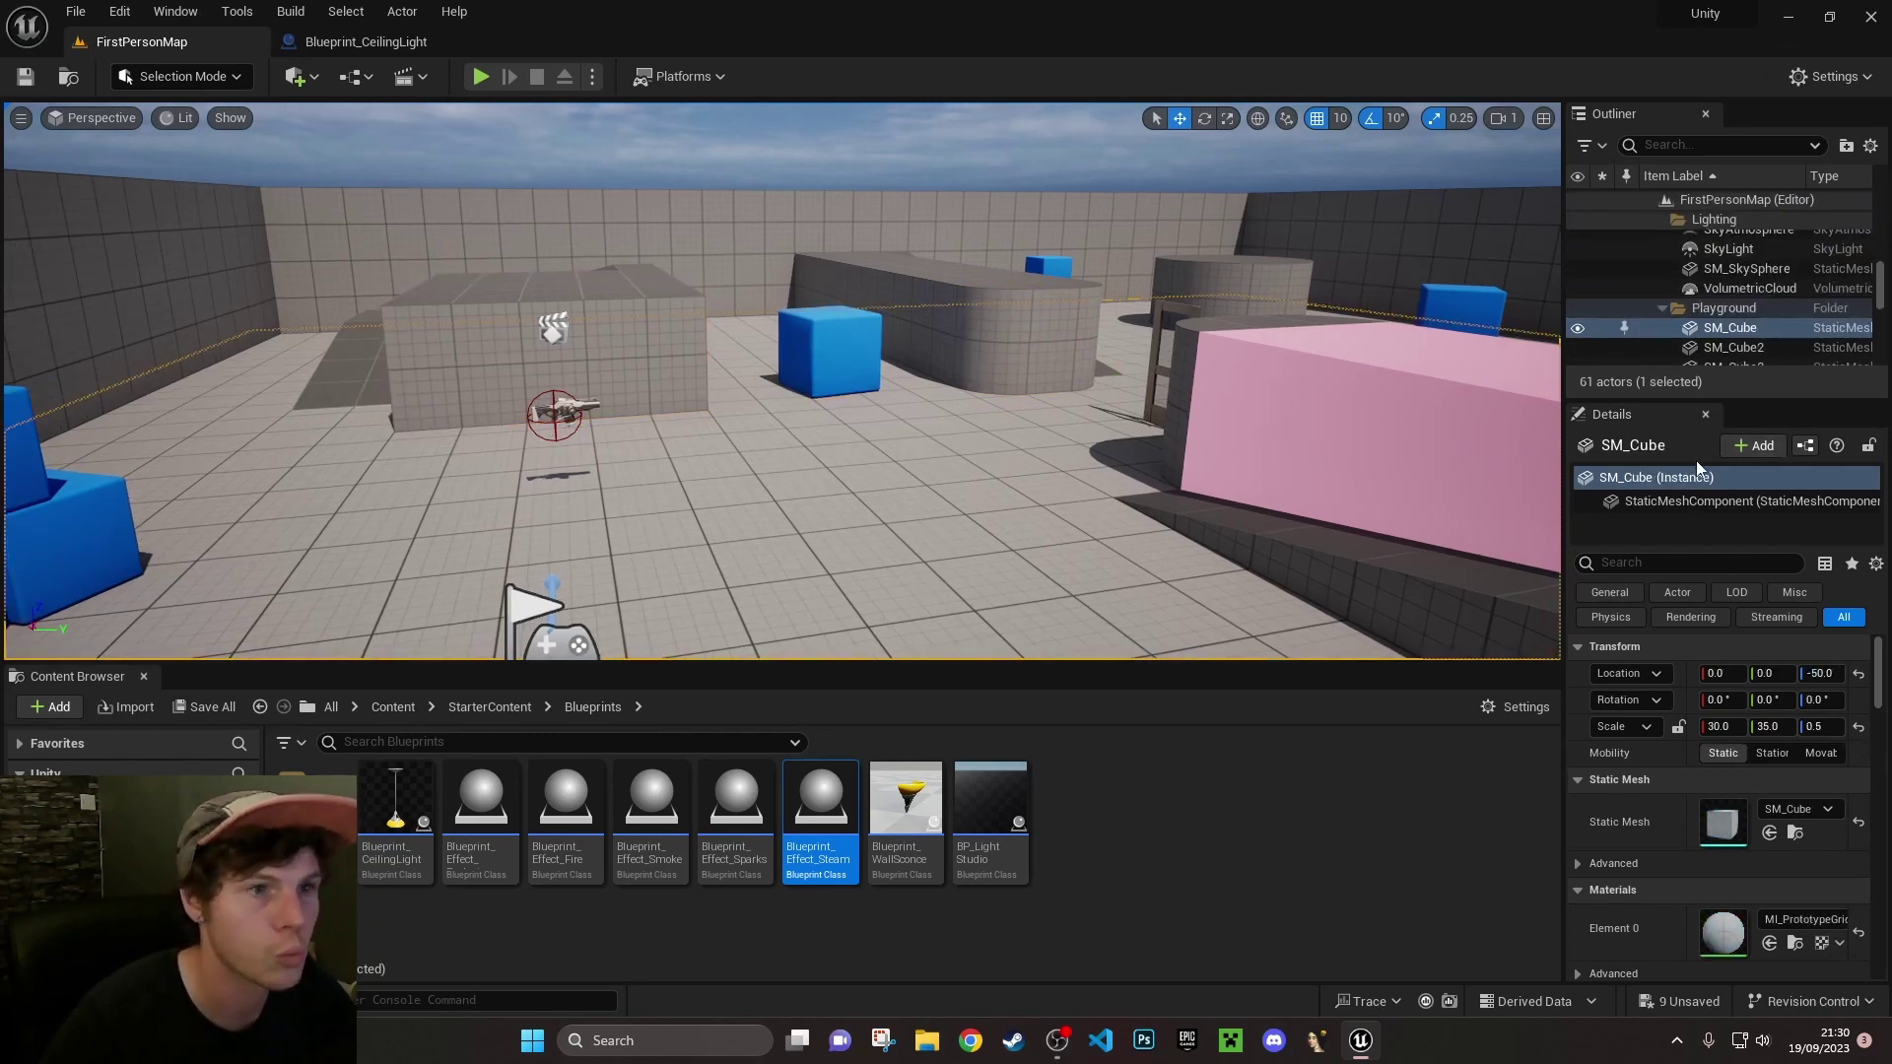
Dock Details as a tab beside the Outliner and look through the contents of both
{"action": "left_click_drag", "start_coordinate": [1712, 402], "coordinate": [1821, 115]}
{"action": "scroll", "coordinate": [1709, 264], "scroll_direction": "down", "scroll_amount": 5}
{"action": "scroll", "coordinate": [1734, 443], "scroll_direction": "up", "scroll_amount": 6}
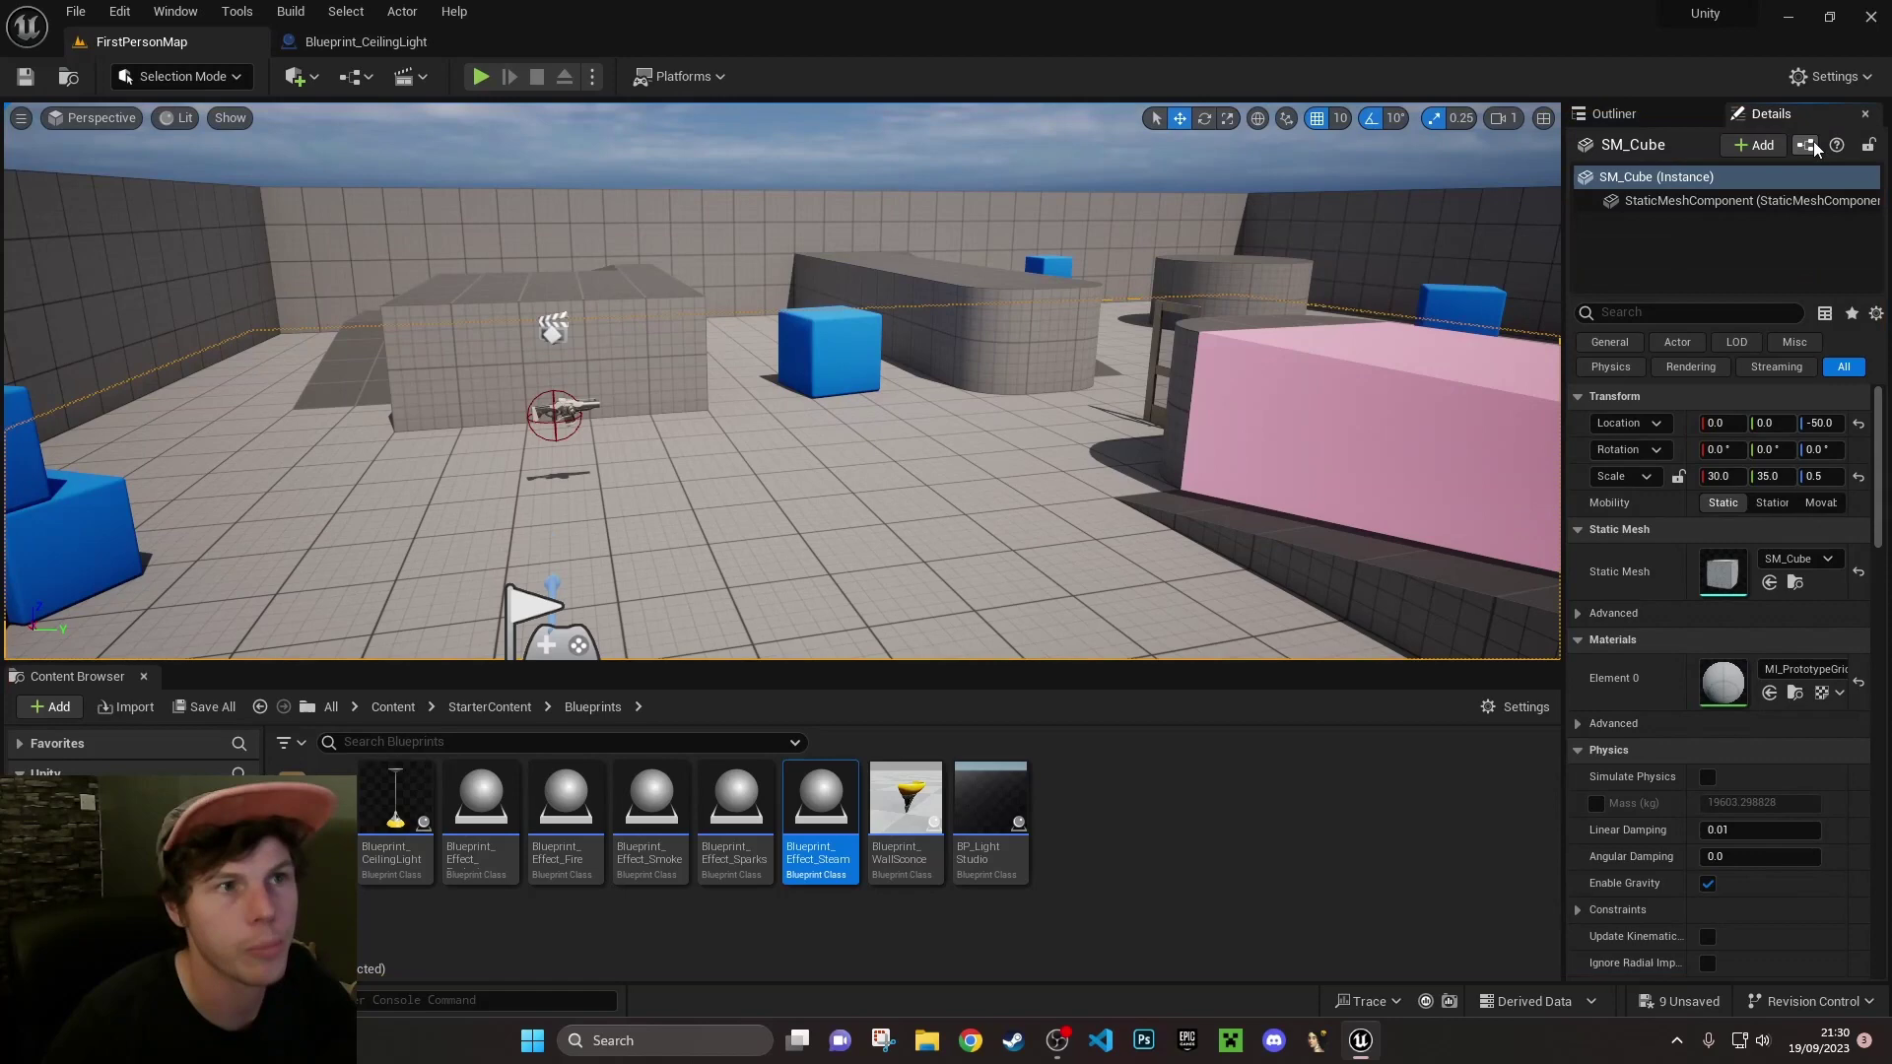
{"action": "left_click", "coordinate": [1687, 114]}
{"action": "scroll", "coordinate": [1675, 729], "scroll_direction": "down", "scroll_amount": 3}
{"action": "scroll", "coordinate": [1722, 746], "scroll_direction": "up", "scroll_amount": 4}
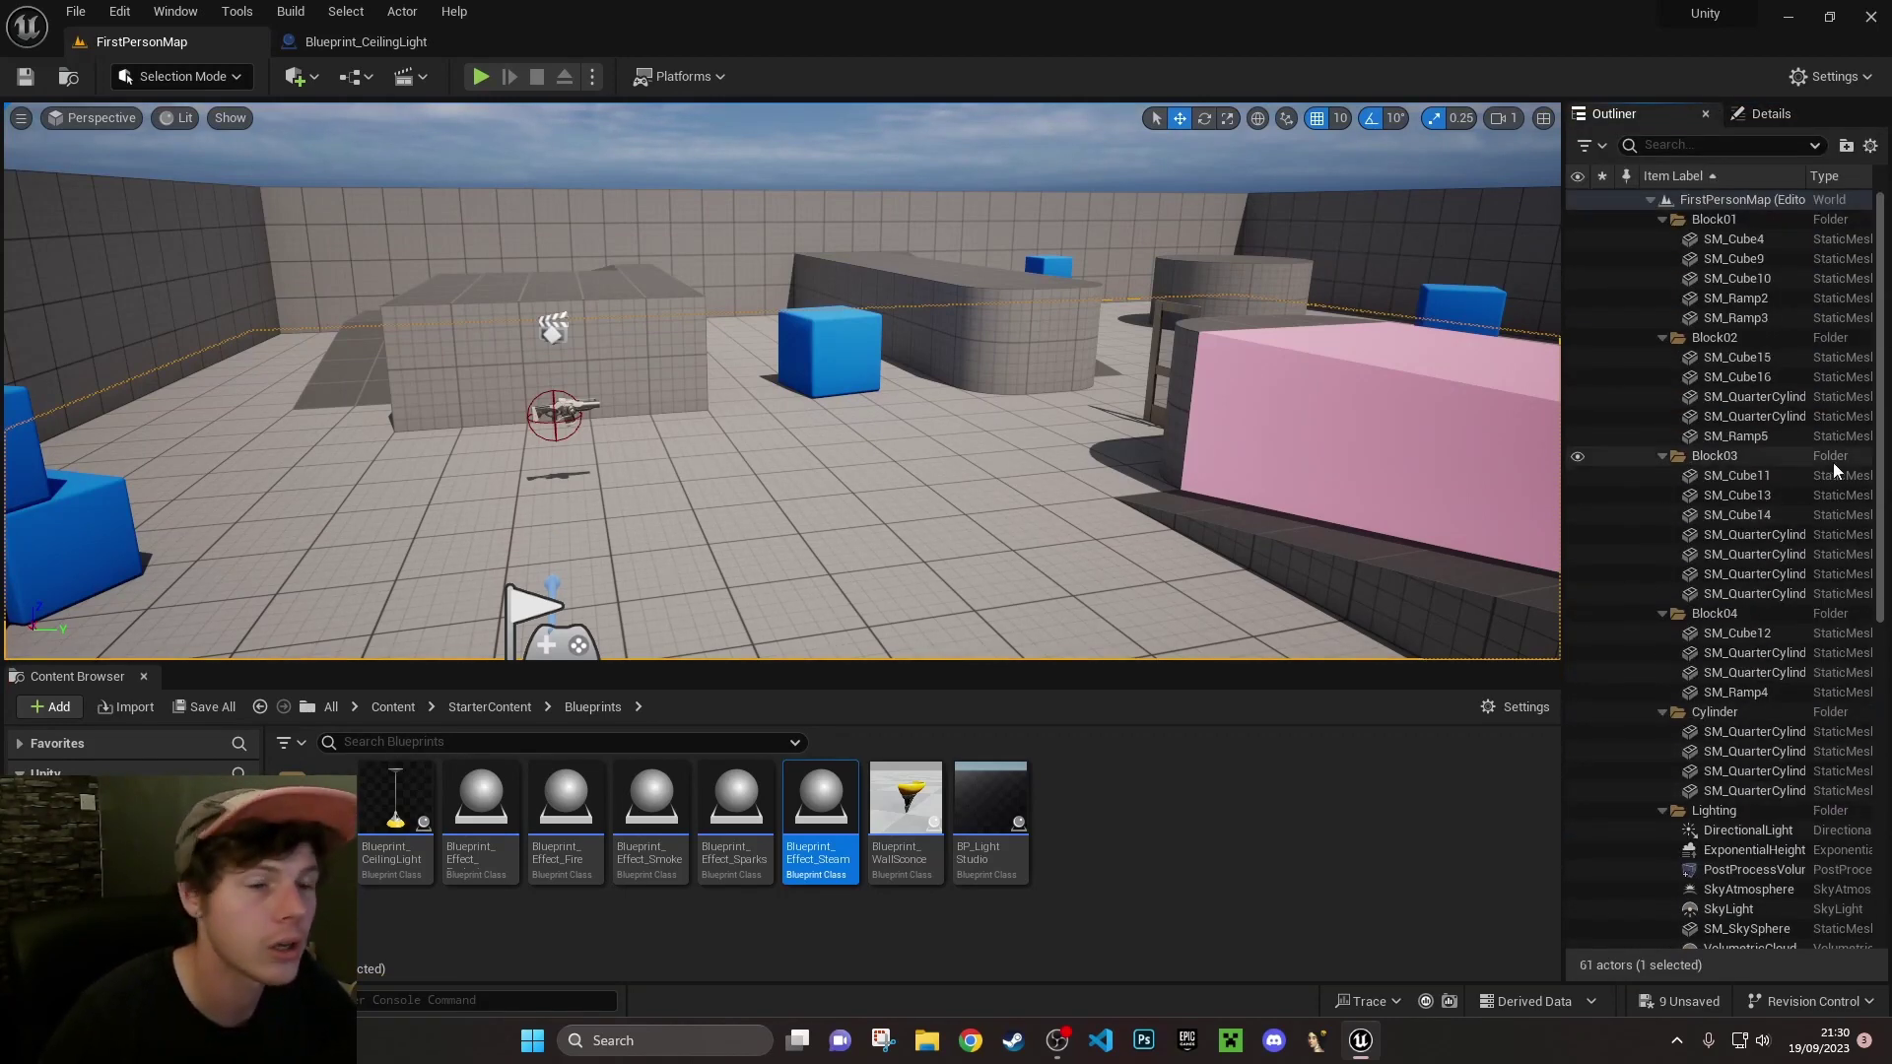
Select the single blue cube beside the curved block and examine its place among the Outliner's folders
{"action": "left_click", "coordinate": [842, 356]}
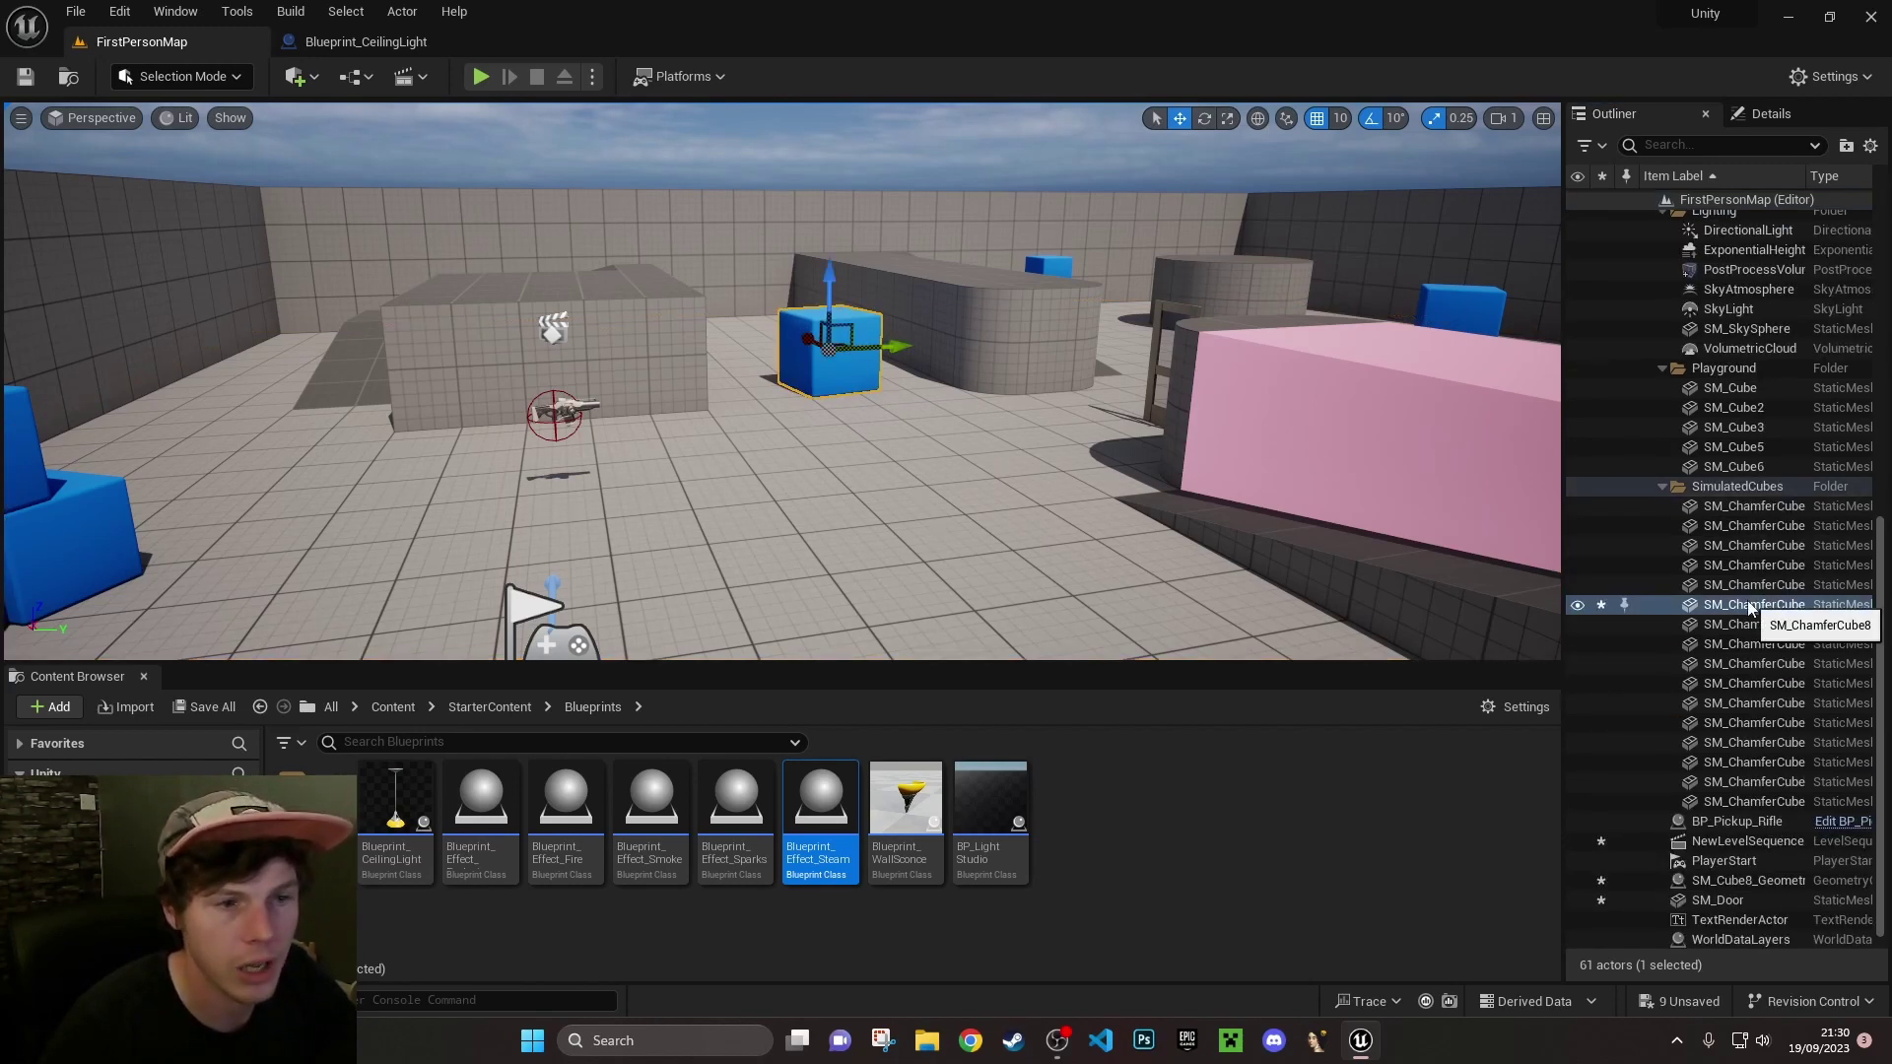
{"action": "scroll", "coordinate": [1758, 741], "scroll_direction": "down", "scroll_amount": 1}
{"action": "scroll", "coordinate": [1764, 723], "scroll_direction": "up", "scroll_amount": 5}
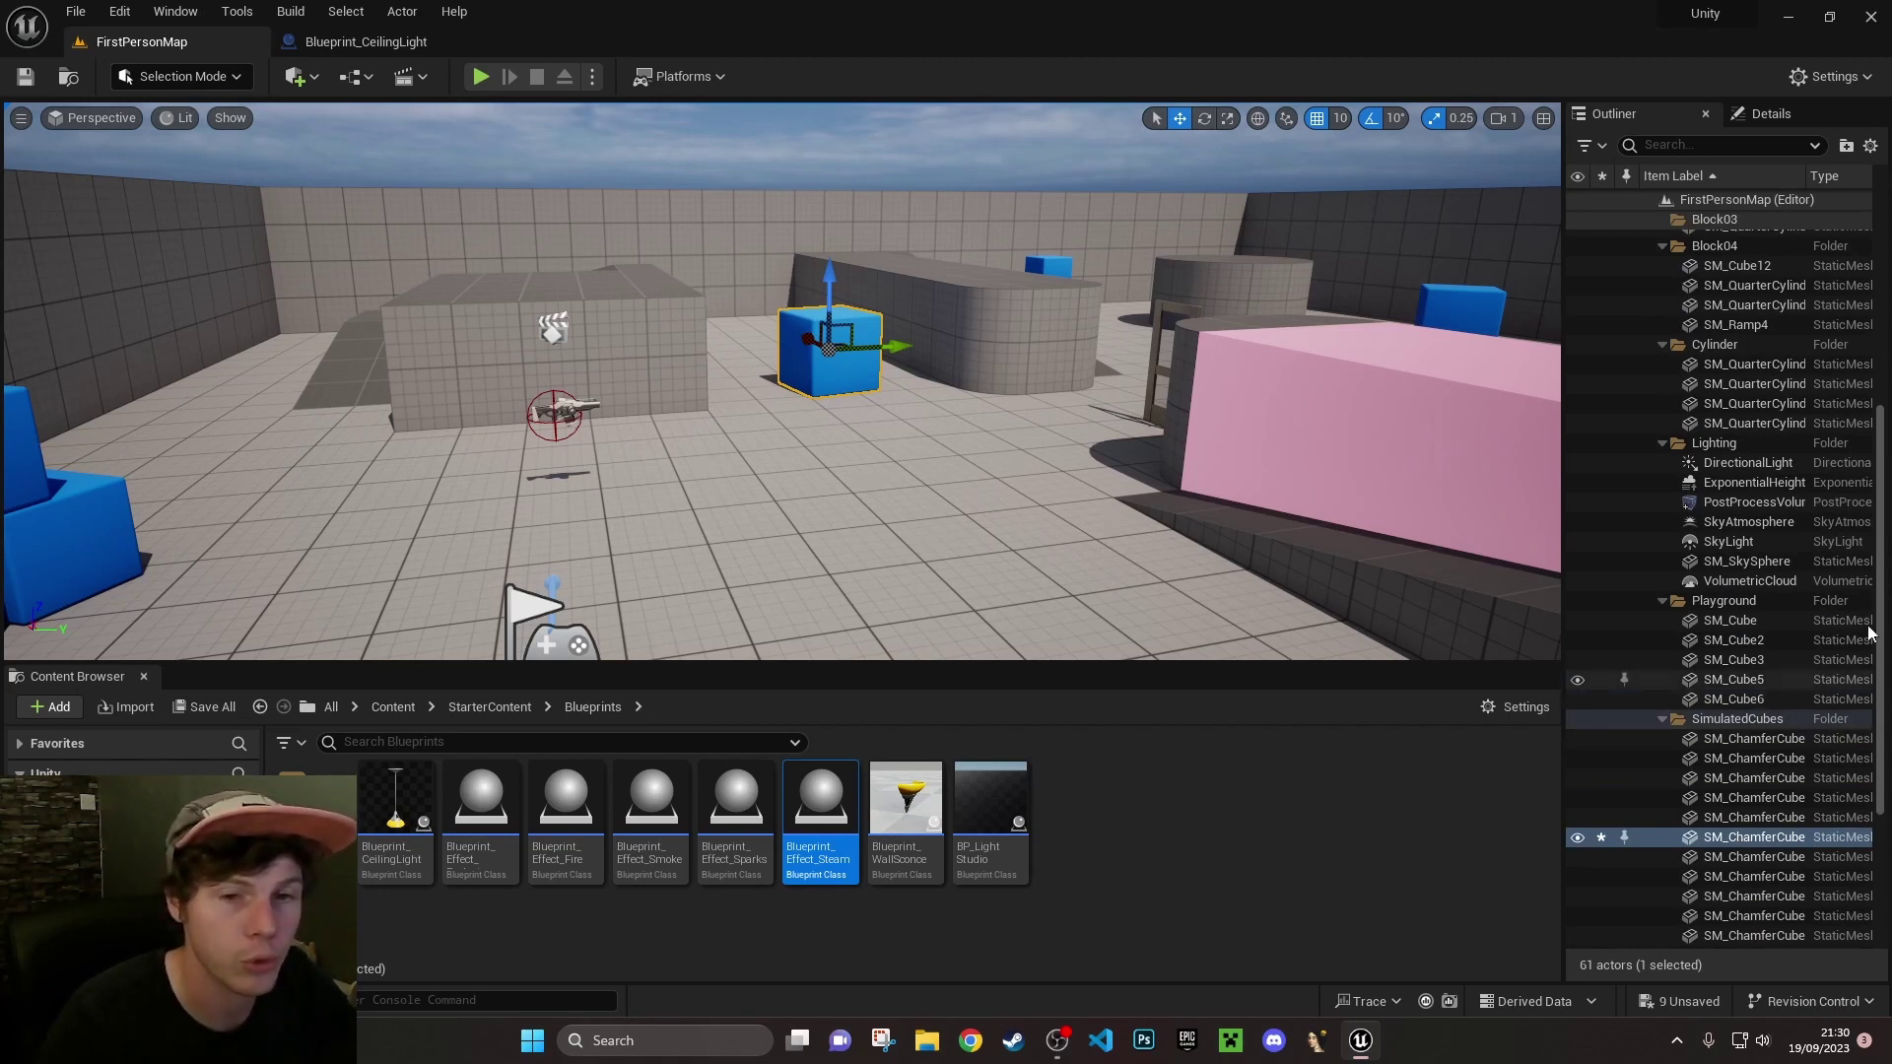
{"action": "scroll", "coordinate": [1744, 434], "scroll_direction": "up", "scroll_amount": 3}
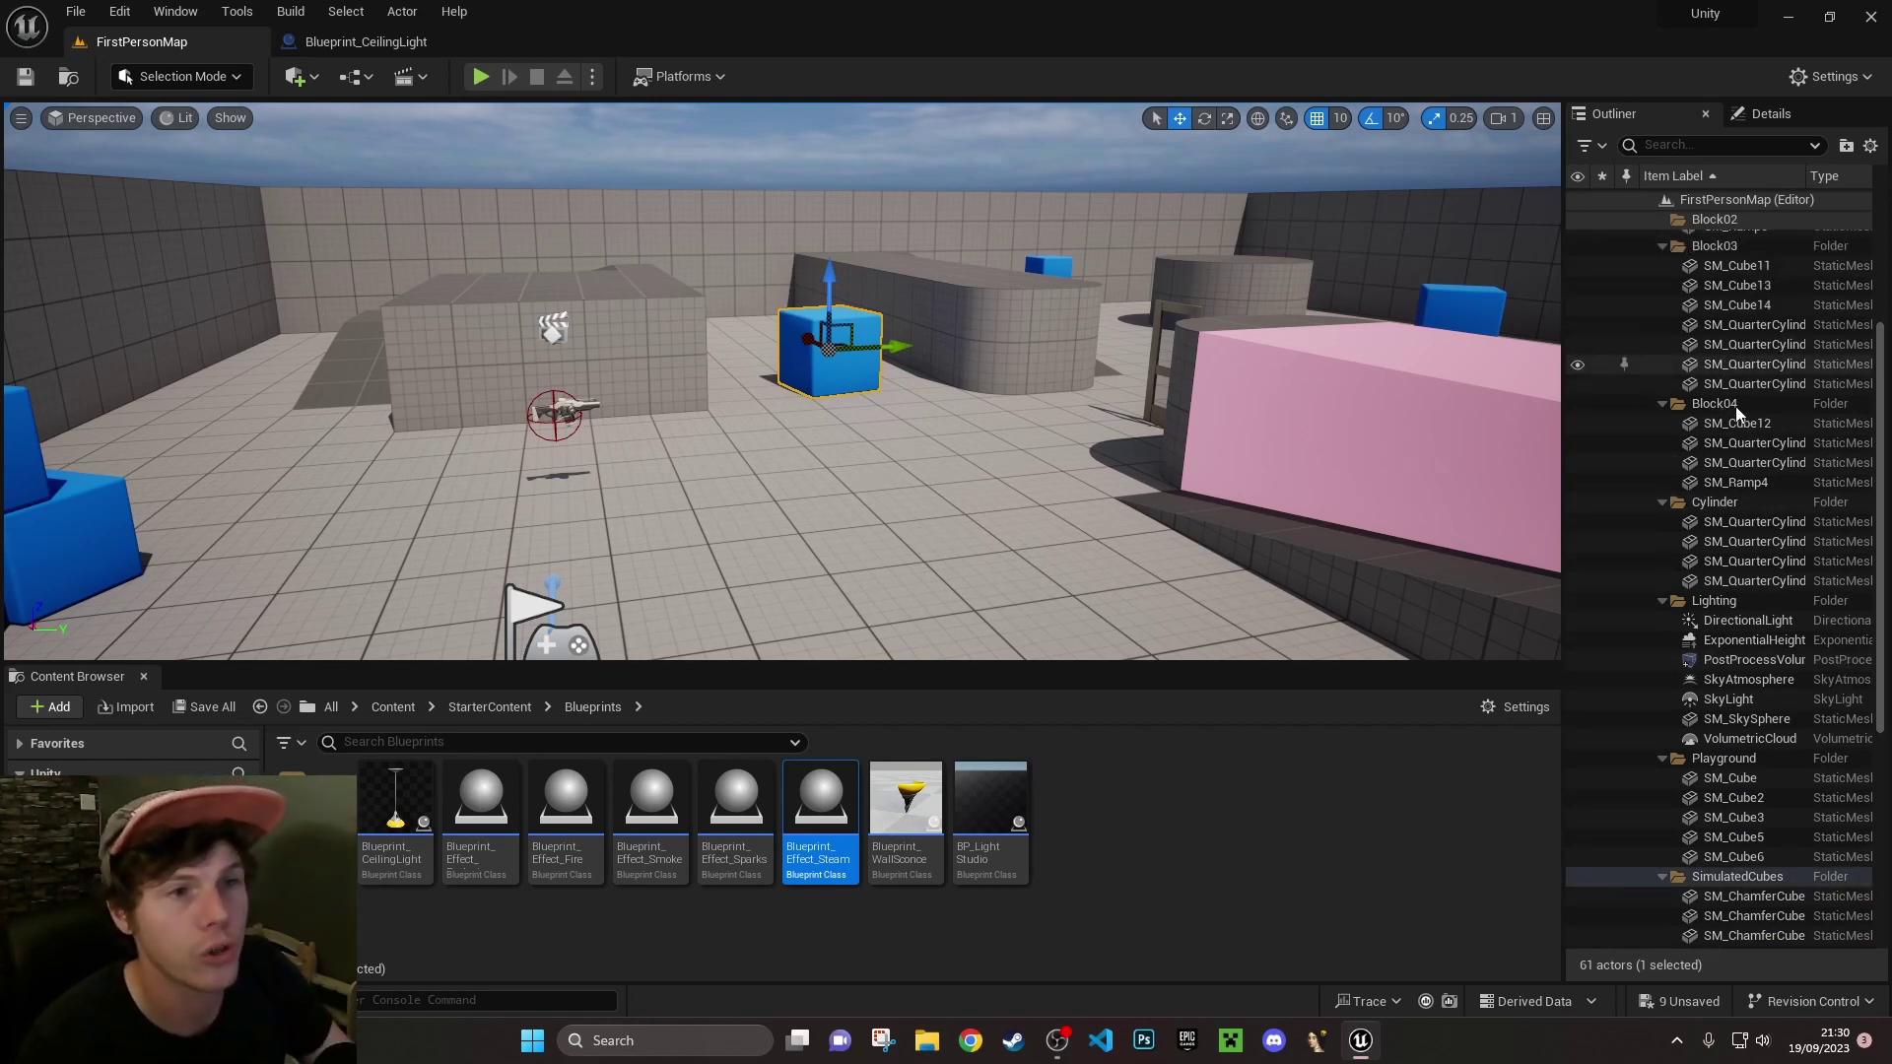
Select the first quarter cylinder in the Block04 folder and focus the viewport on it
{"action": "left_click", "coordinate": [1752, 443]}
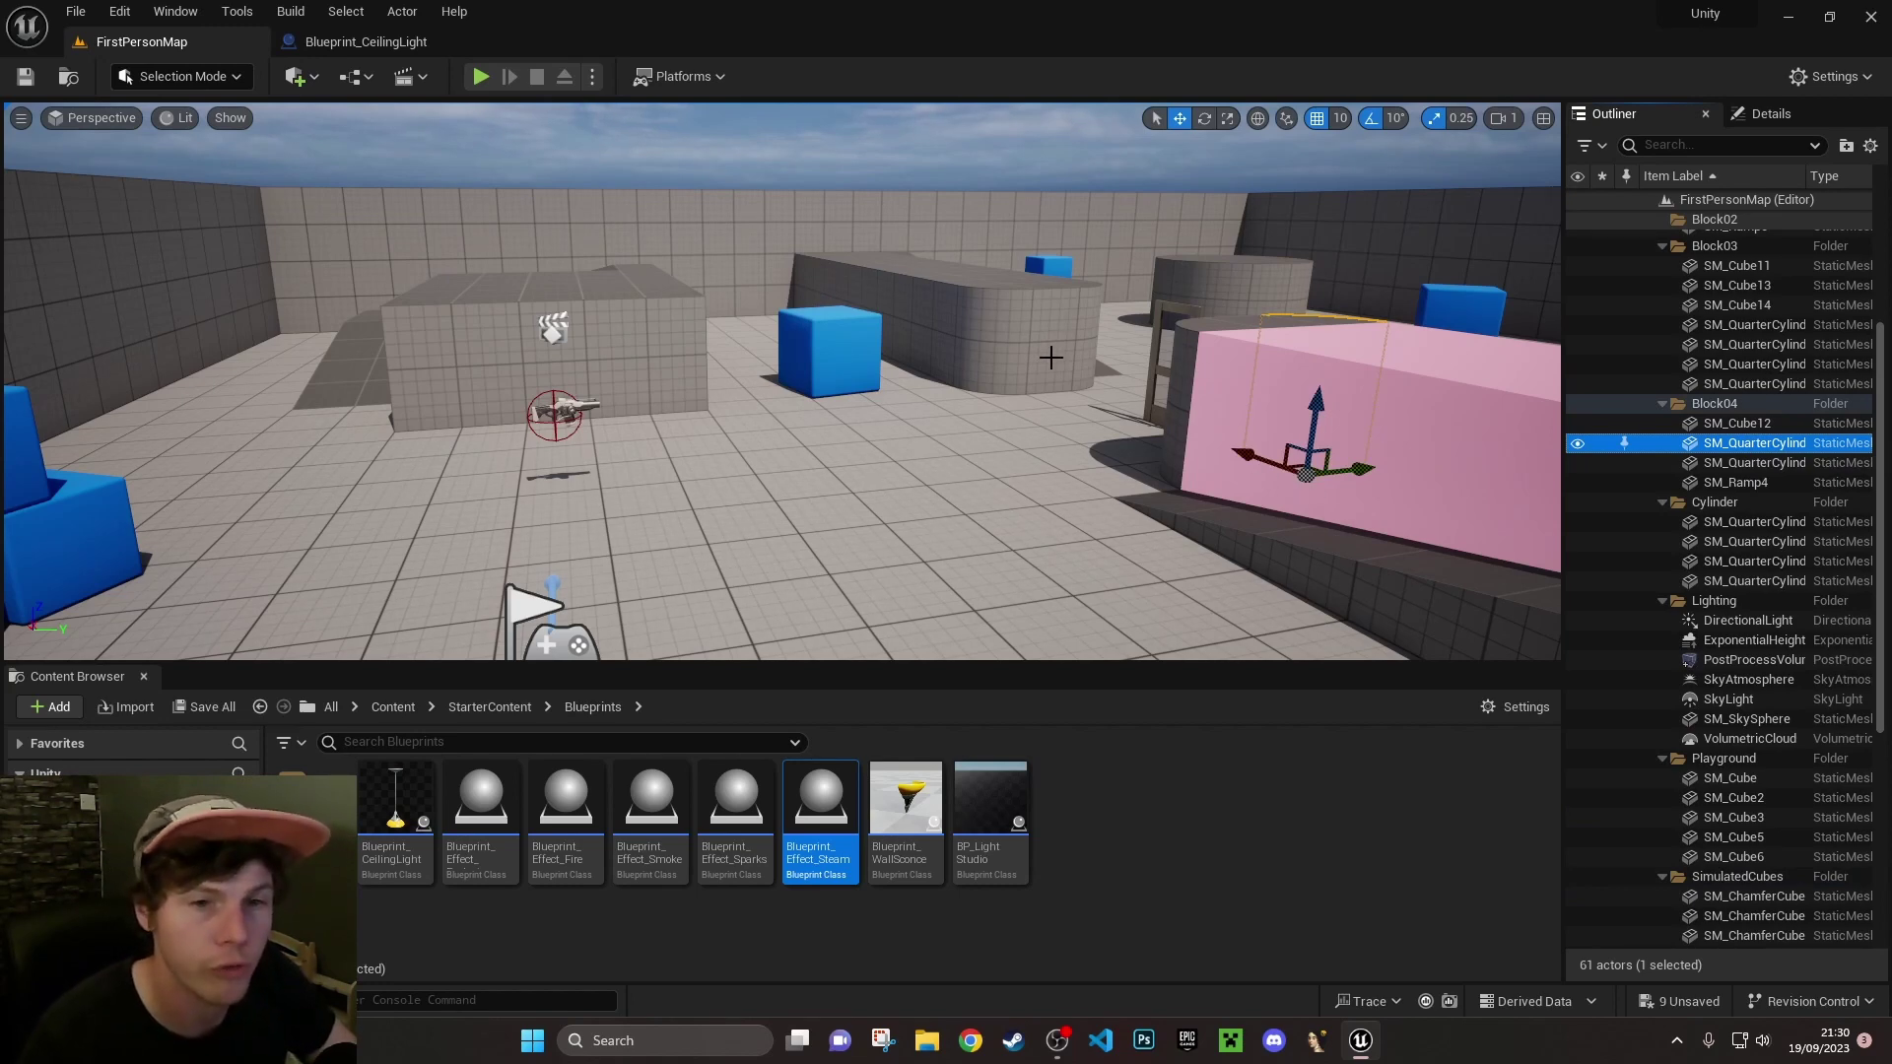
{"action": "key", "text": "f"}
{"action": "scroll", "coordinate": [941, 473], "scroll_direction": "down", "scroll_amount": 4}
{"action": "mouse_move", "coordinate": [940, 472]}
{"action": "right_mouse_down"}
{"action": "mouse_move", "coordinate": [838, 473]}
{"action": "mouse_move", "coordinate": [962, 464]}
{"action": "right_mouse_up"}
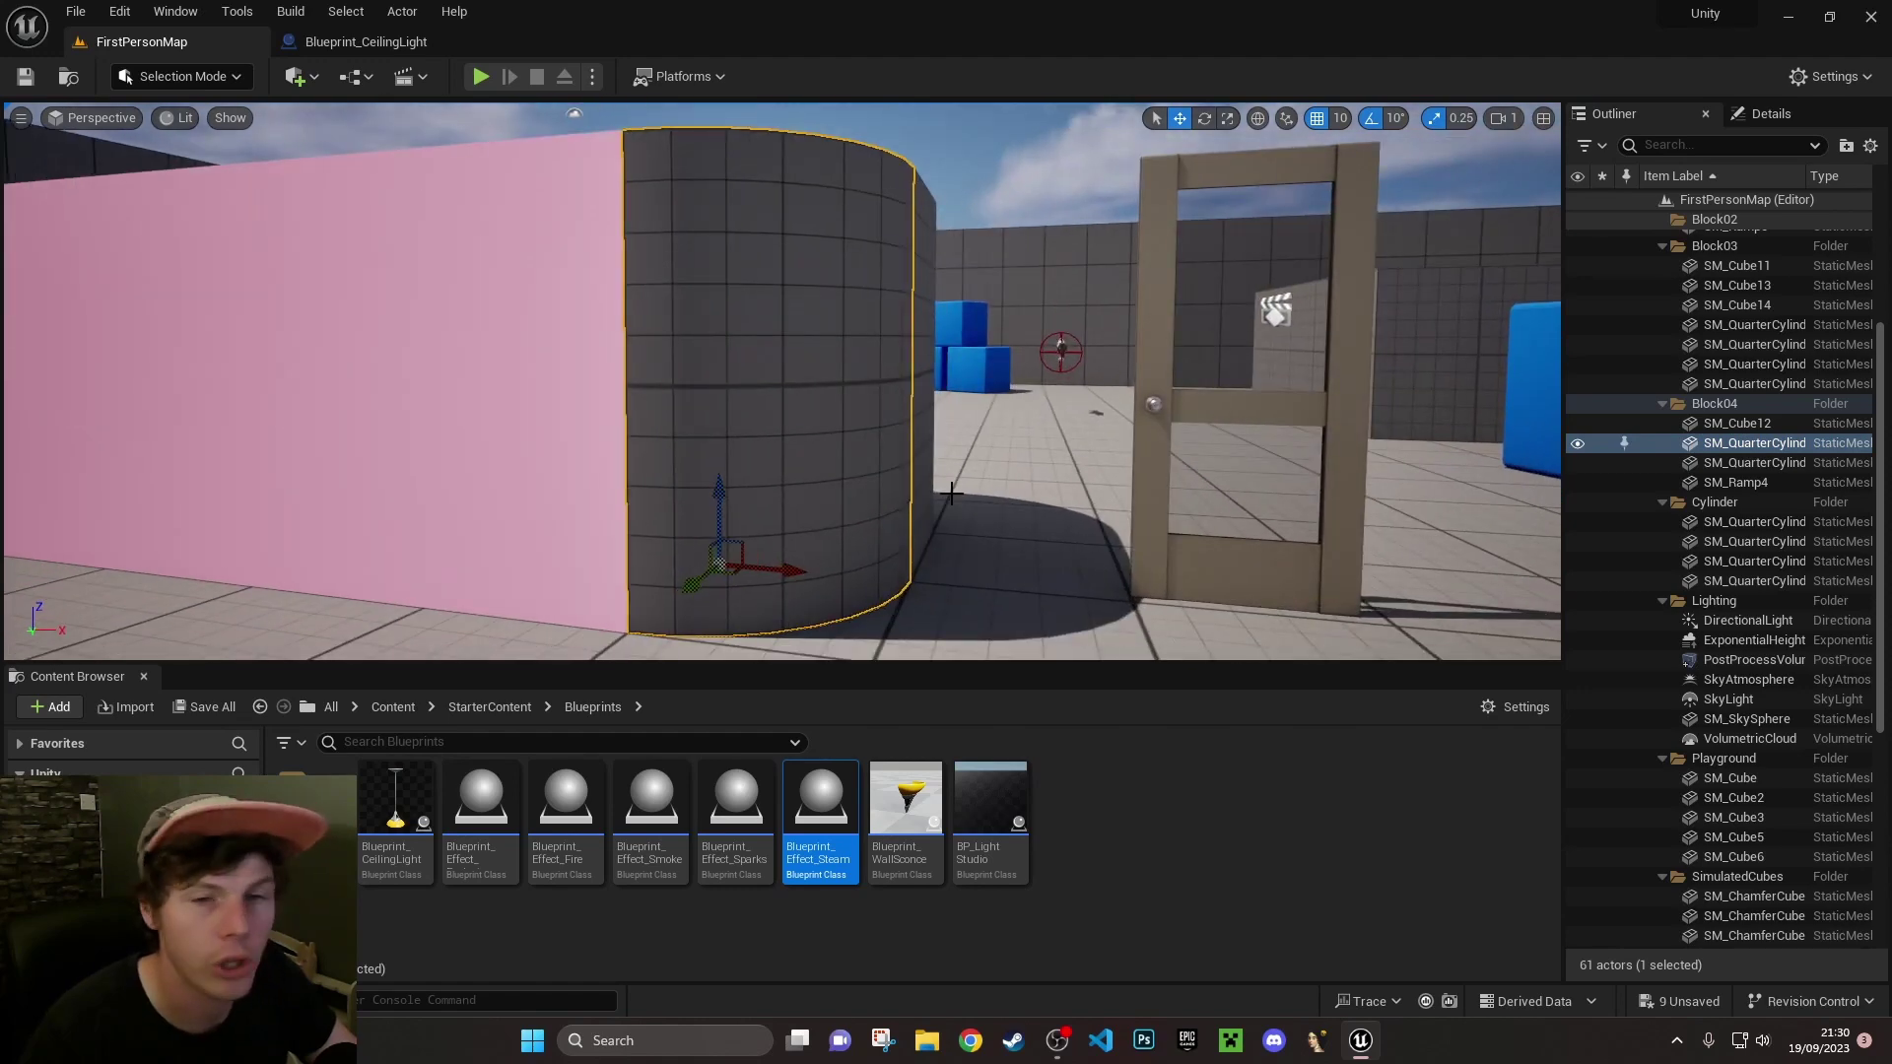
Focus the viewport on the top blue cube of the stack and show its details
{"action": "left_click", "coordinate": [970, 313]}
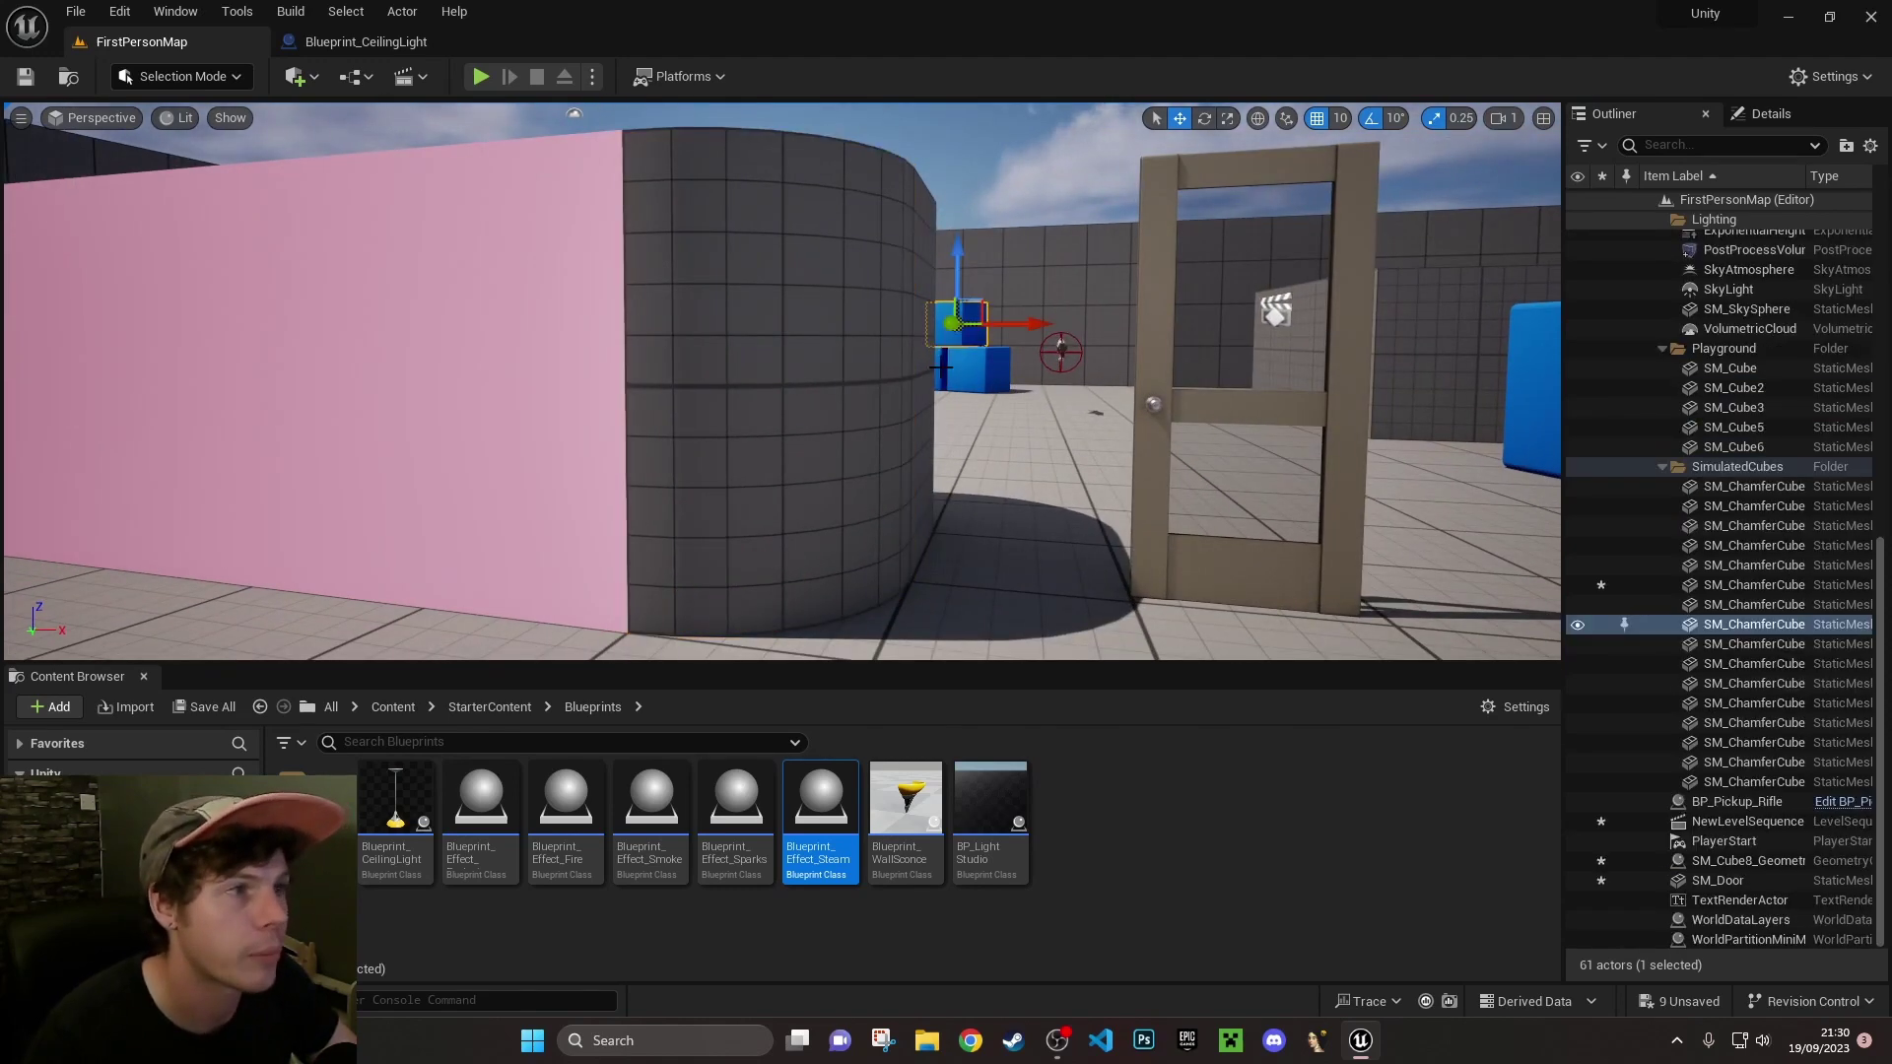
{"action": "key", "text": "f"}
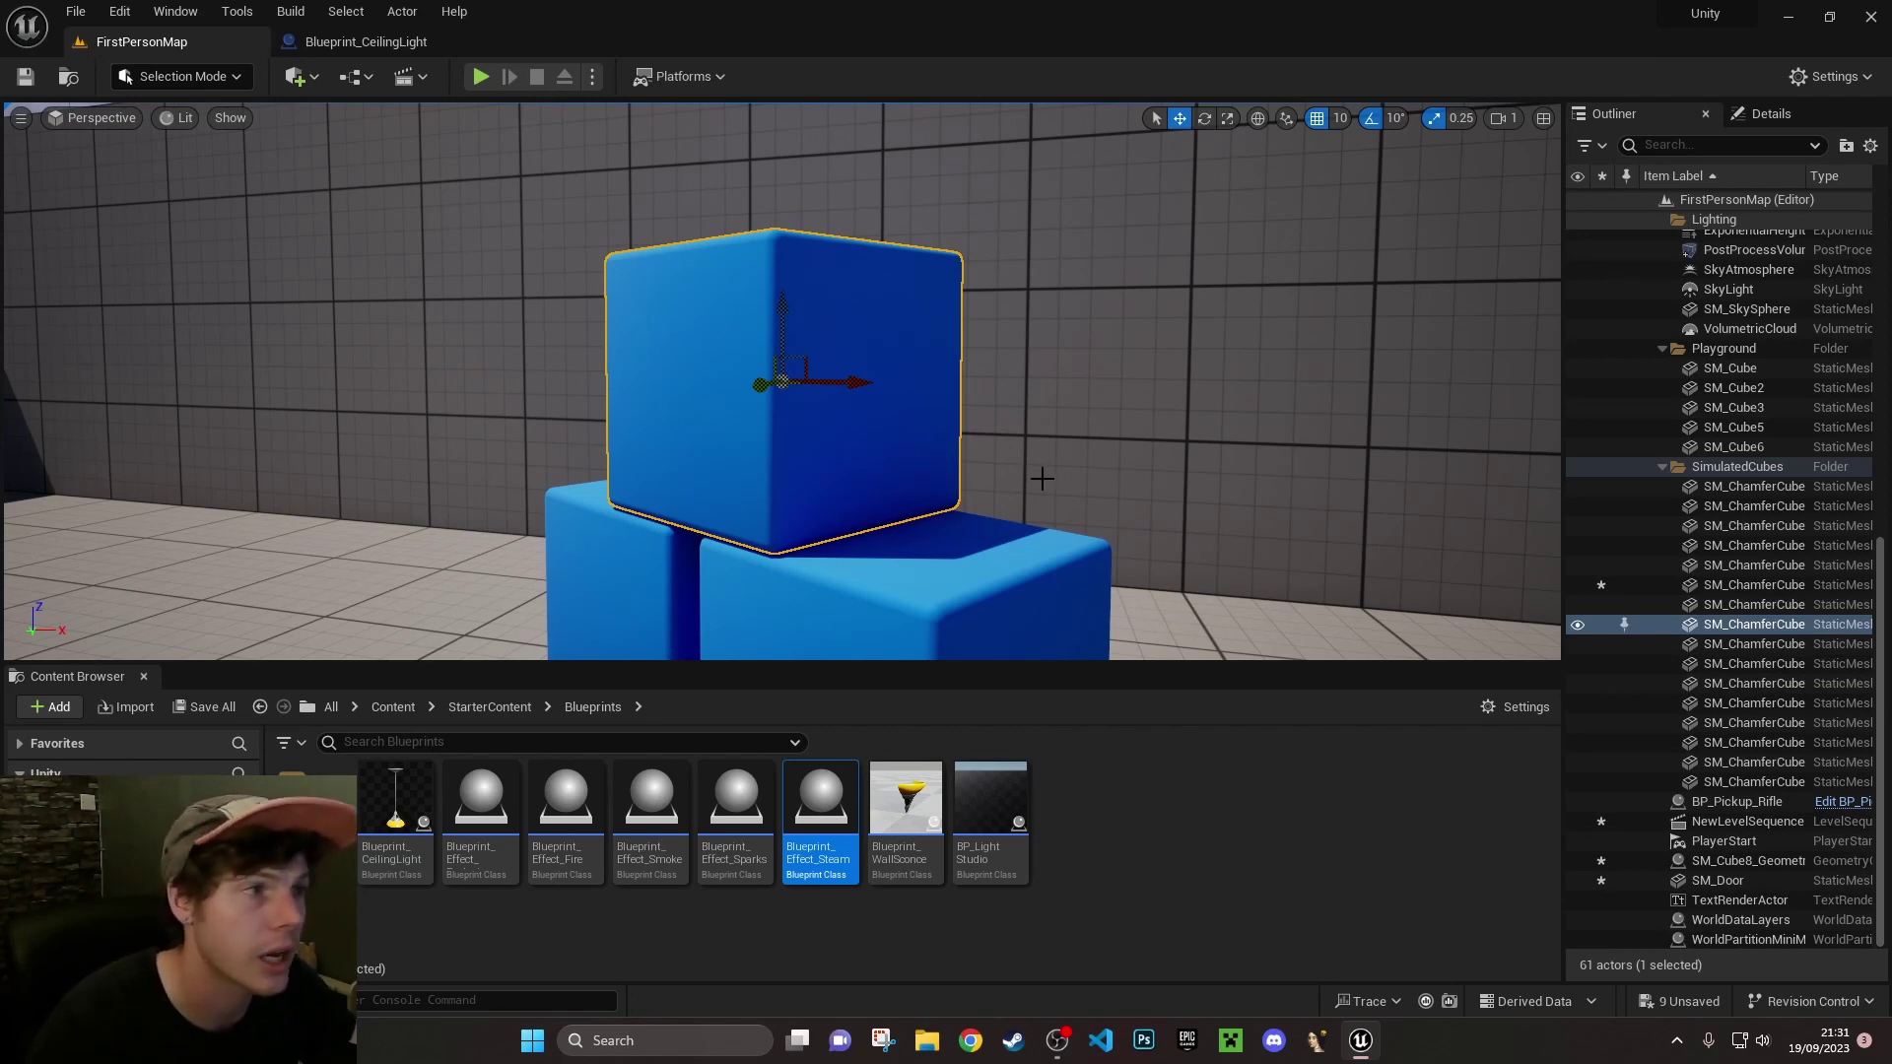
{"action": "left_click", "coordinate": [1754, 624]}
{"action": "left_click", "coordinate": [1750, 118]}
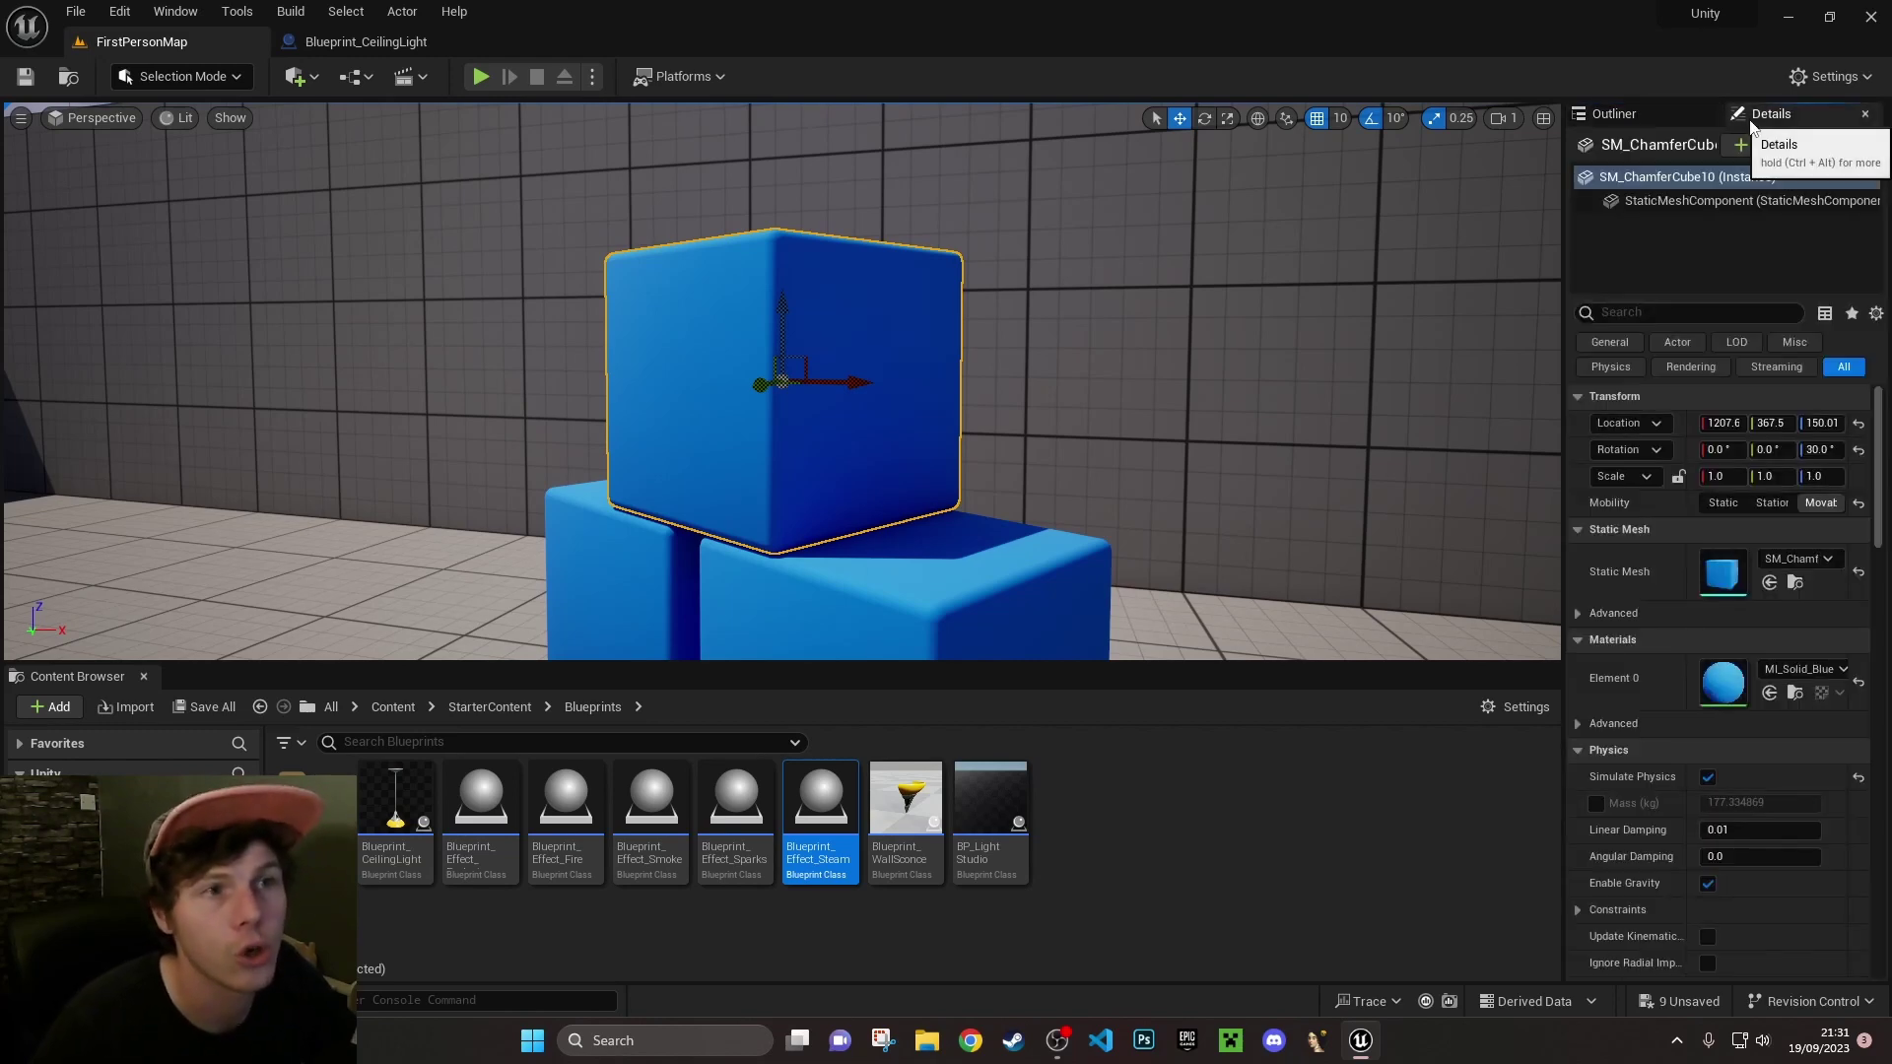
Widen the Details area and look over the cube's transform, material, physics and collision properties
{"action": "left_click_drag", "start_coordinate": [1563, 429], "coordinate": [1406, 452]}
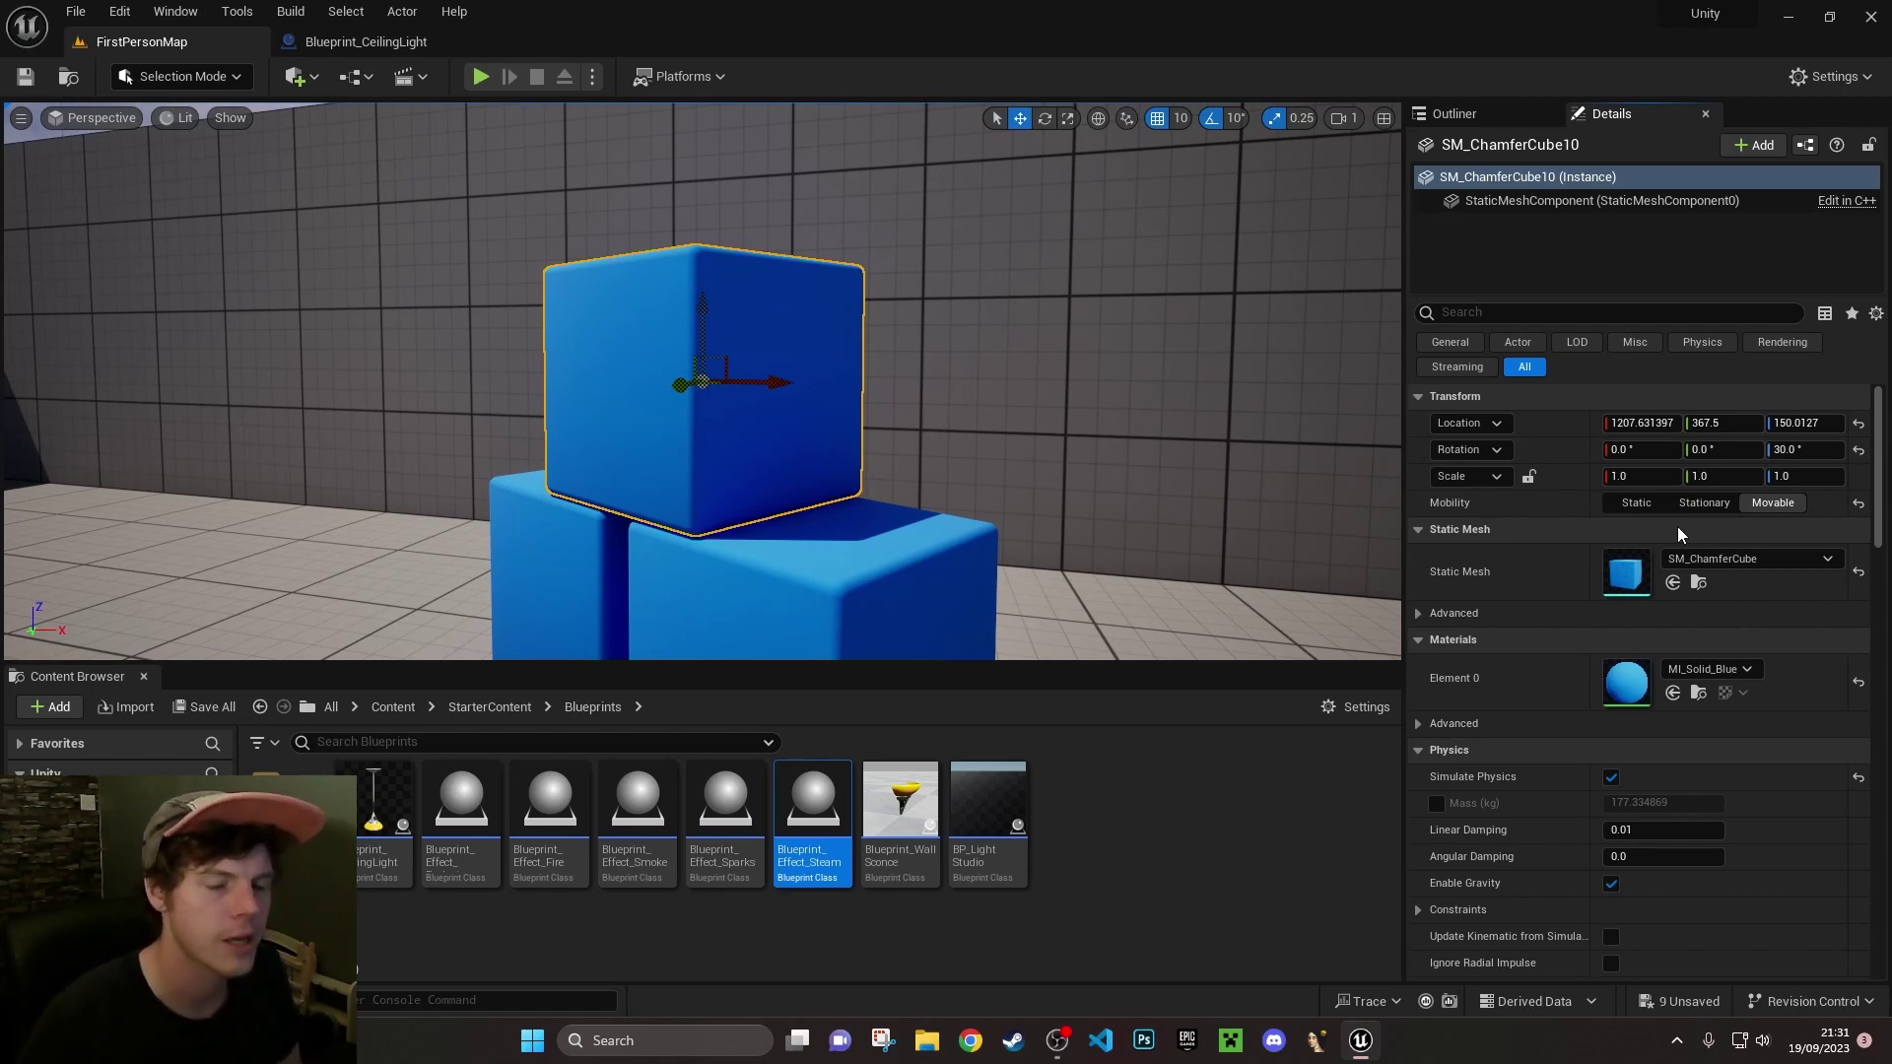
{"action": "scroll", "coordinate": [1677, 526], "scroll_direction": "down", "scroll_amount": 10}
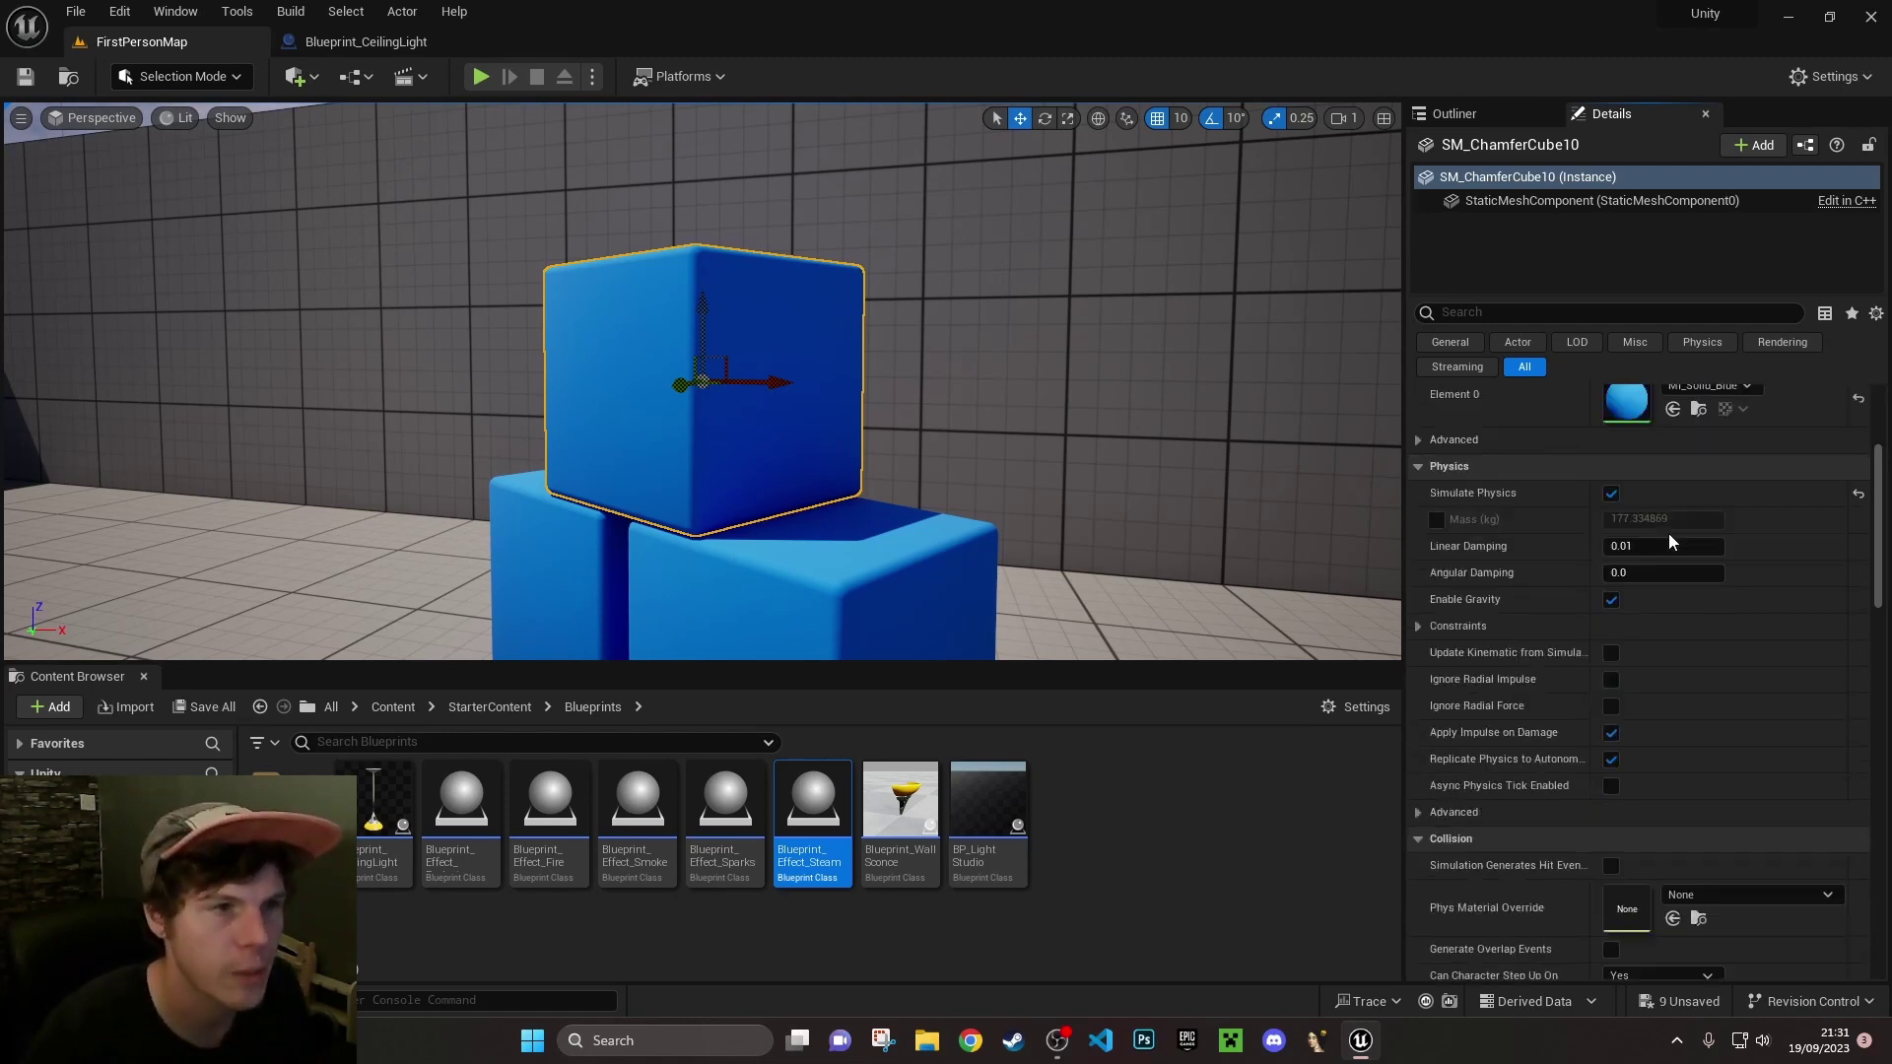
{"action": "scroll", "coordinate": [1683, 865], "scroll_direction": "up", "scroll_amount": 10}
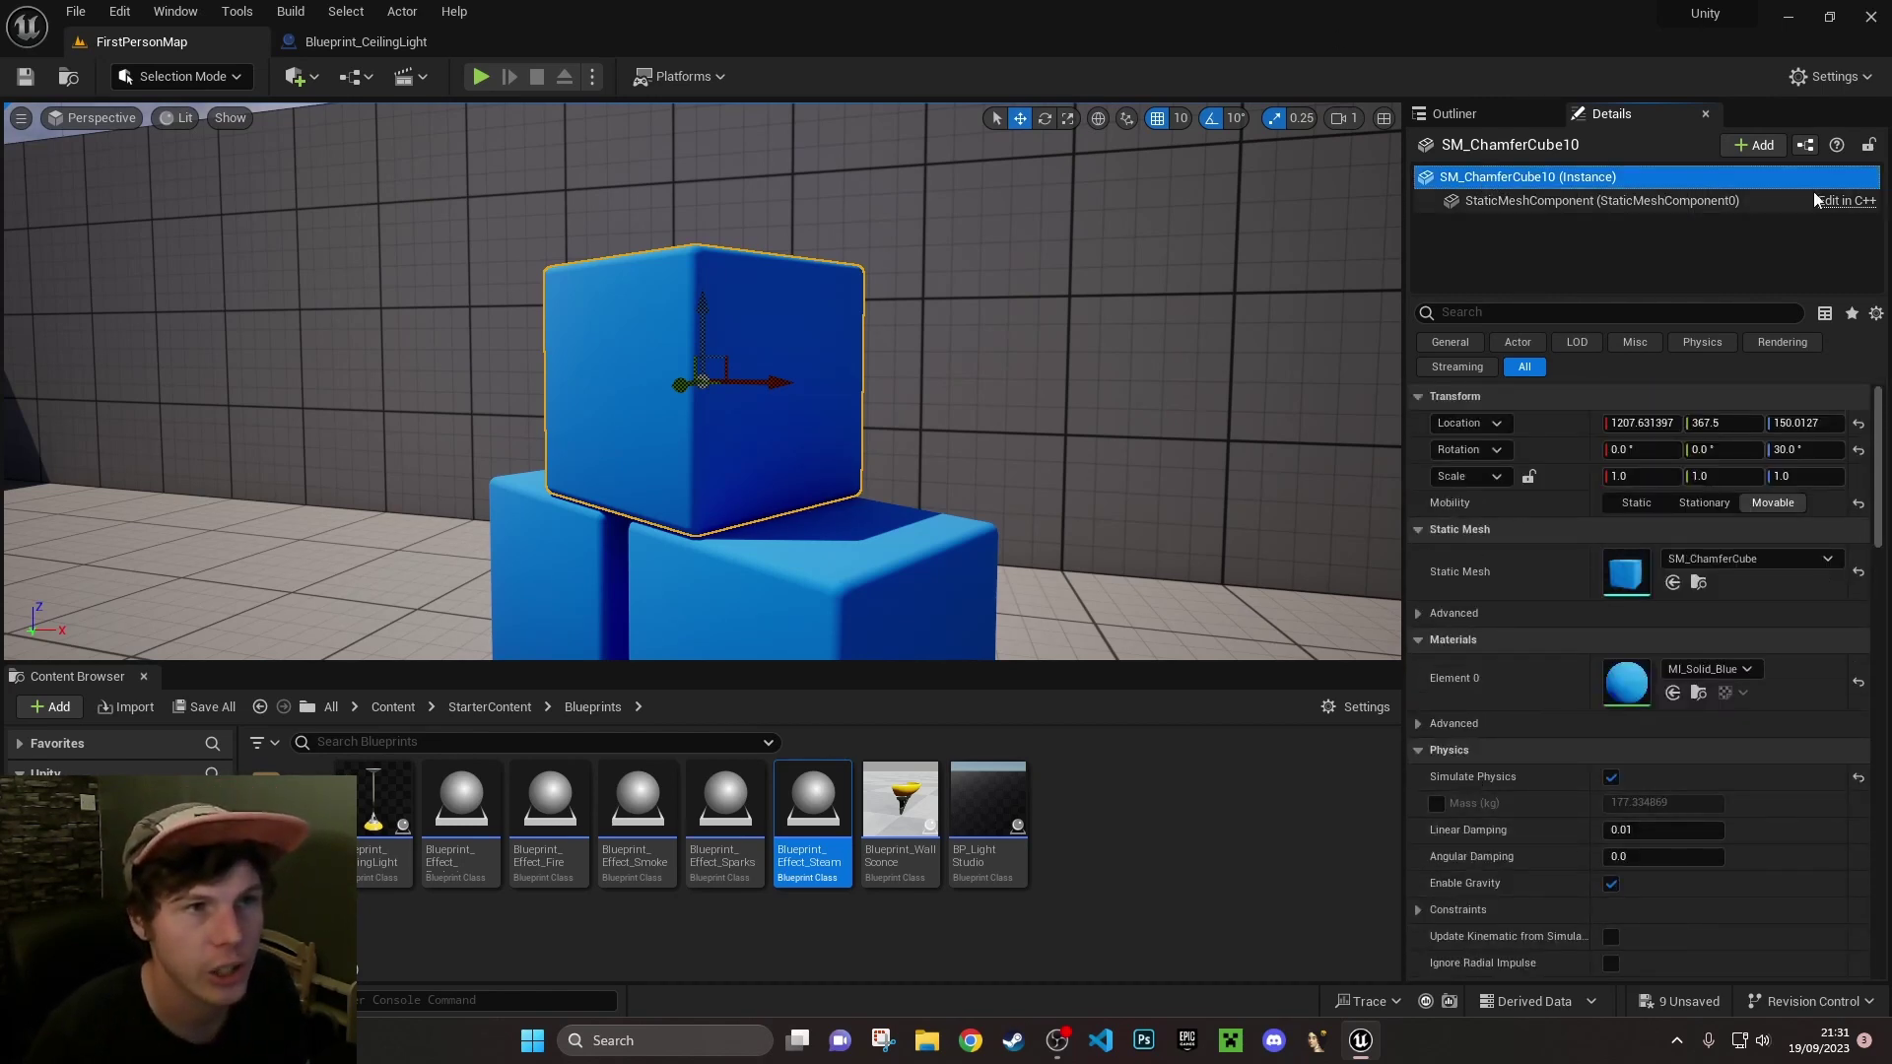
Add a Sphere component to SM_ChamferCube10 and scale it to 1.0975, 1.2175 and 1.225 on X, Y and Z
{"action": "left_click", "coordinate": [1759, 145]}
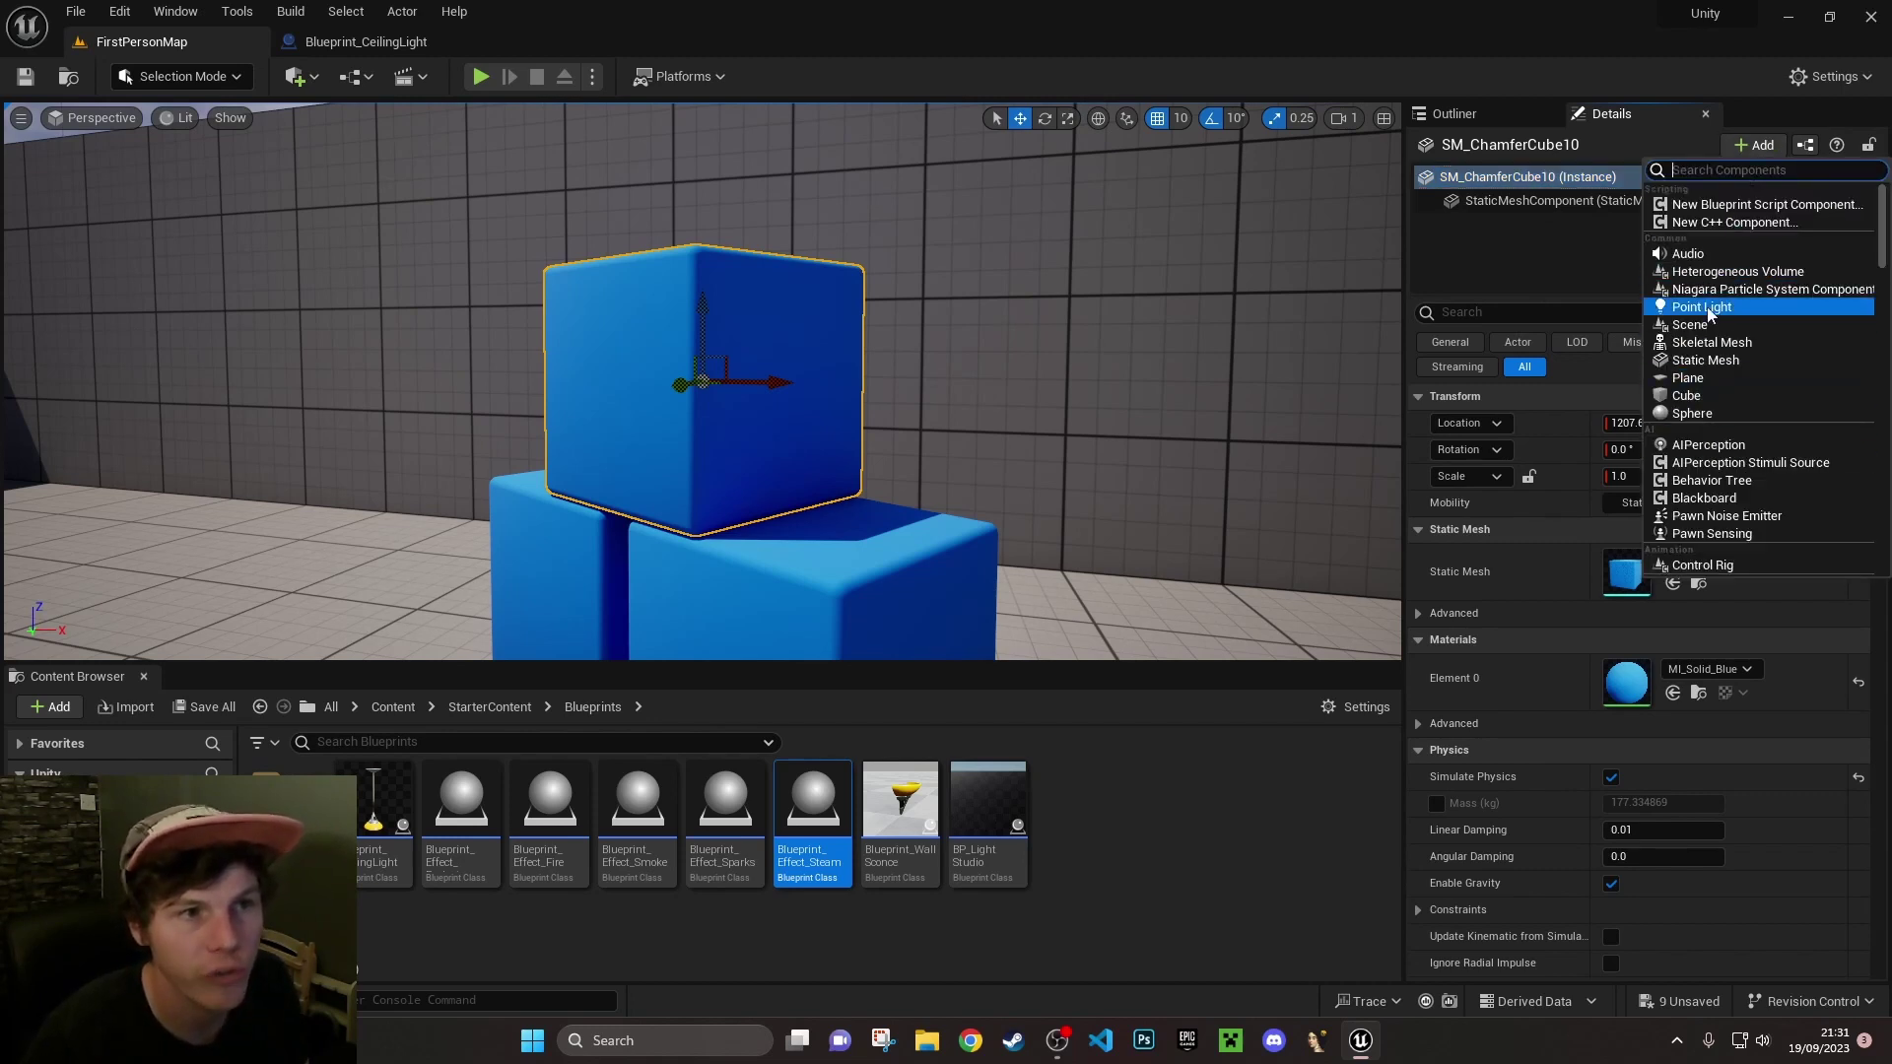
{"action": "left_click", "coordinate": [1722, 415]}
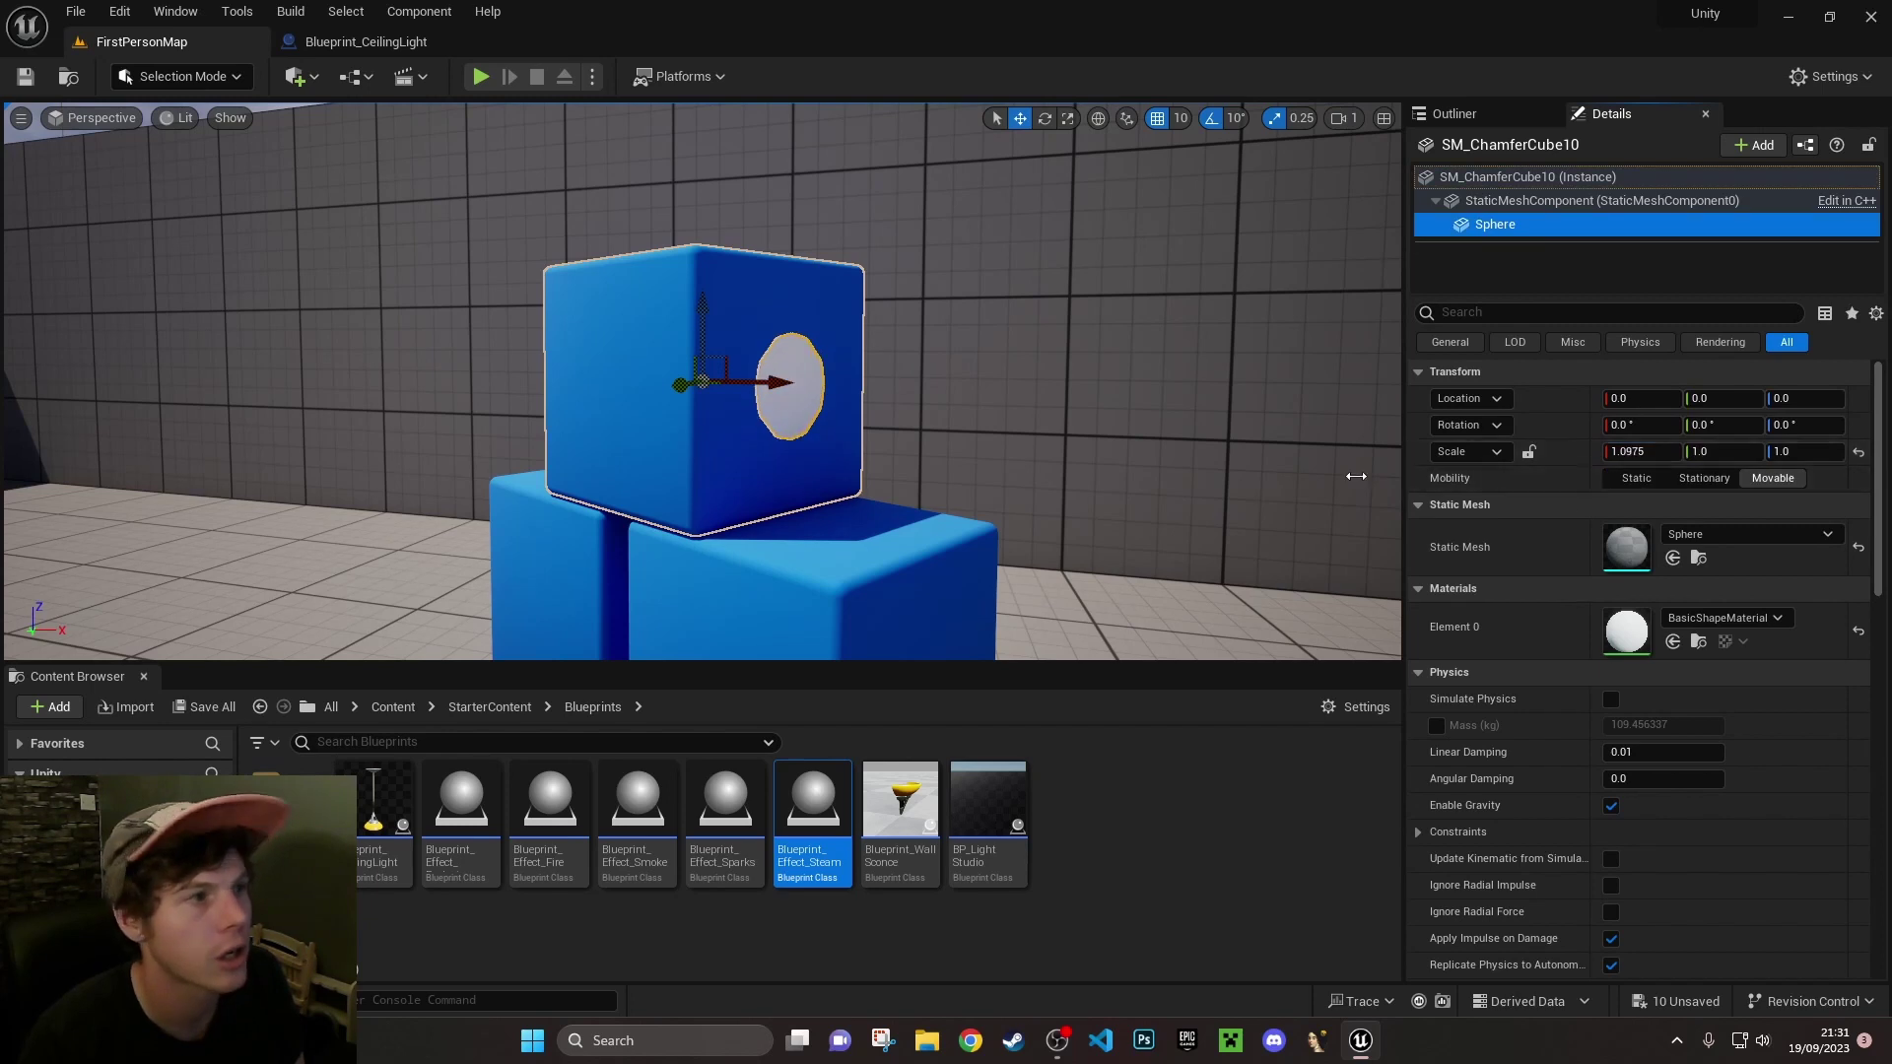
{"action": "left_click_drag", "start_coordinate": [1632, 453], "coordinate": [1665, 453]}
{"action": "left_click_drag", "start_coordinate": [1719, 451], "coordinate": [1838, 451]}
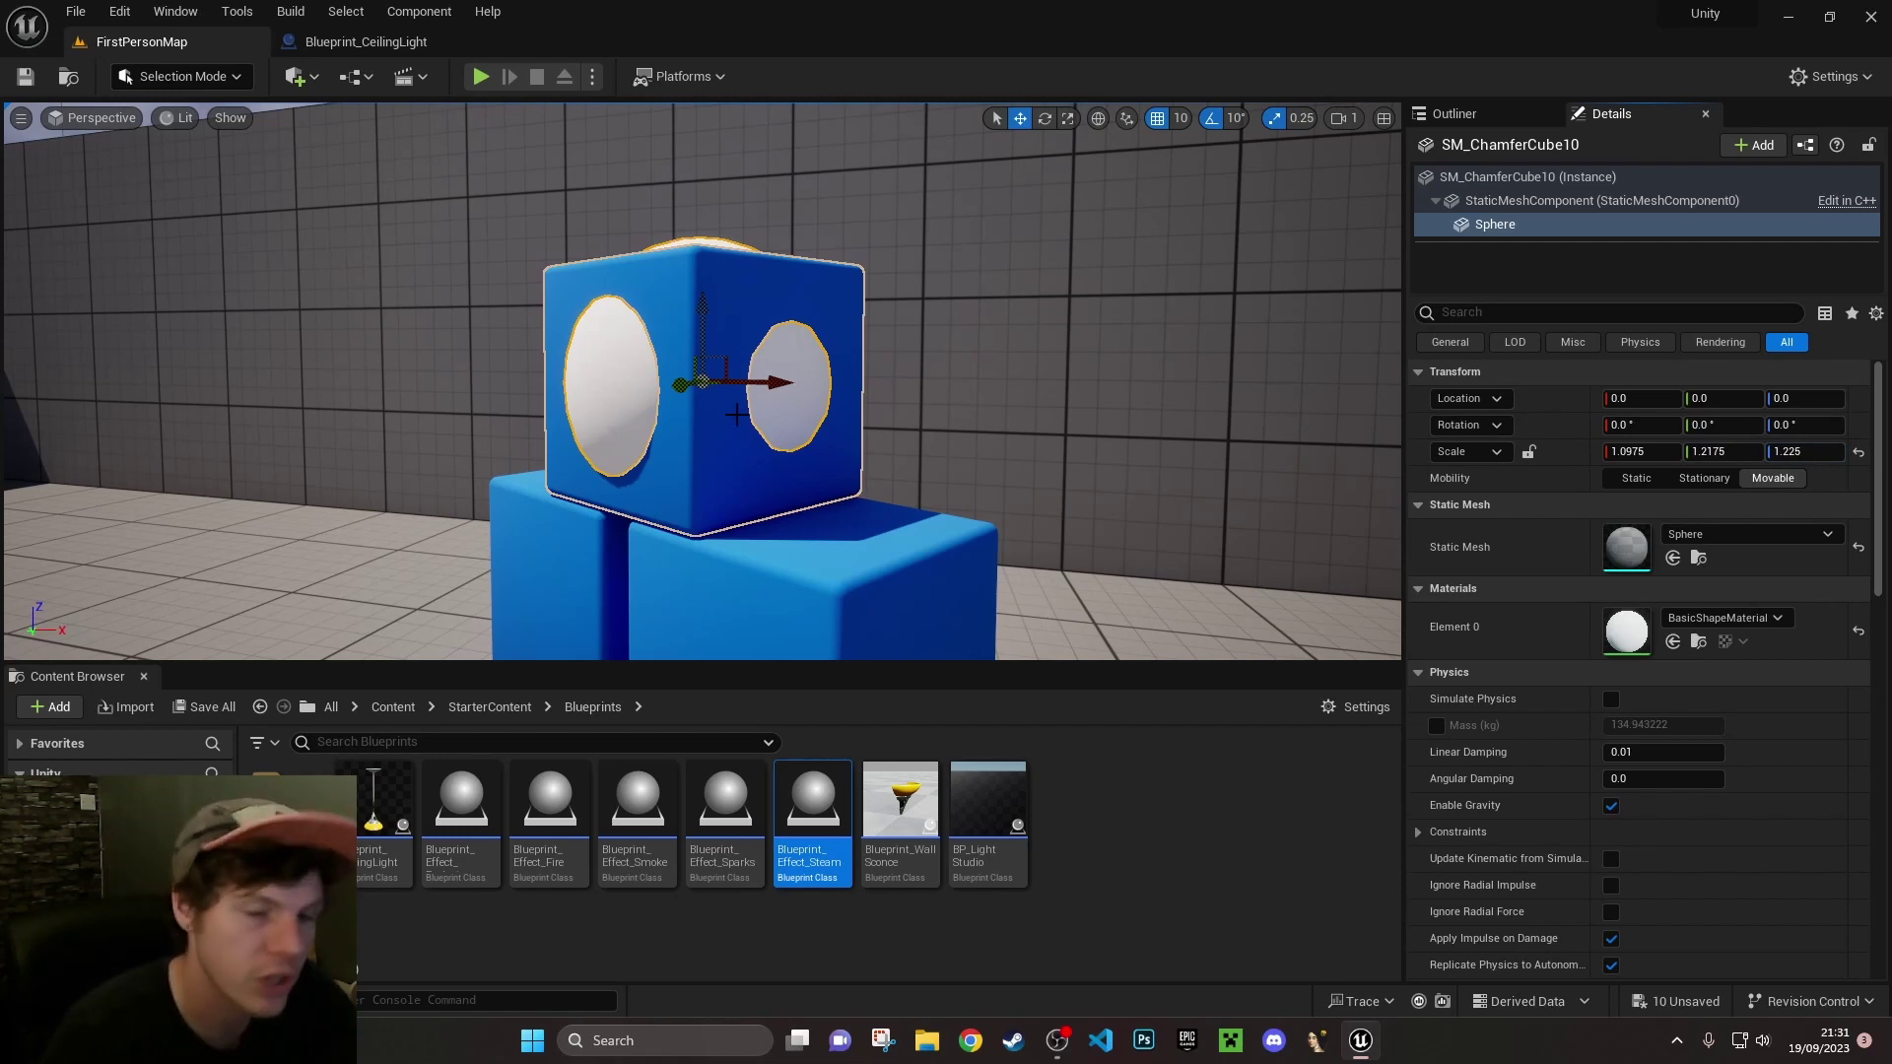
Delete the Sphere component from SM_ChamferCube10
{"action": "right_click", "coordinate": [1499, 227]}
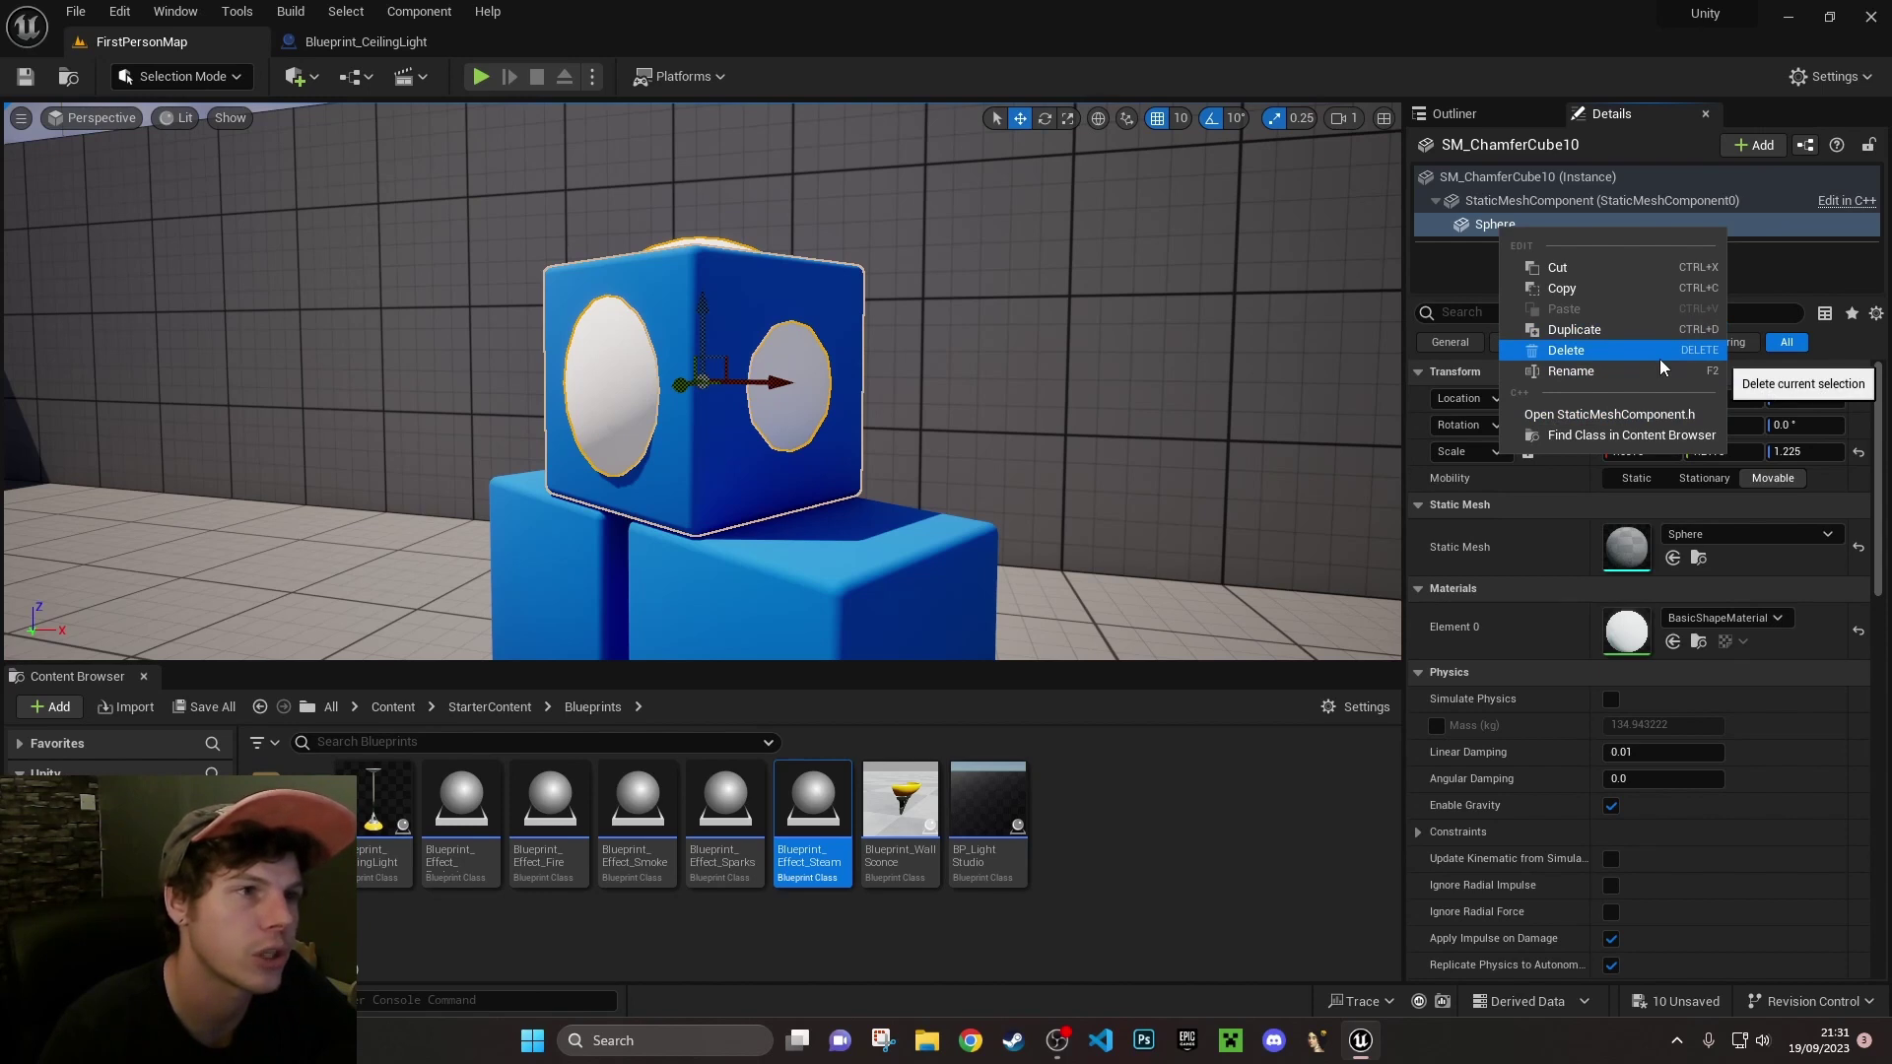
{"action": "key", "text": "Escape"}
{"action": "key", "text": "Delete"}
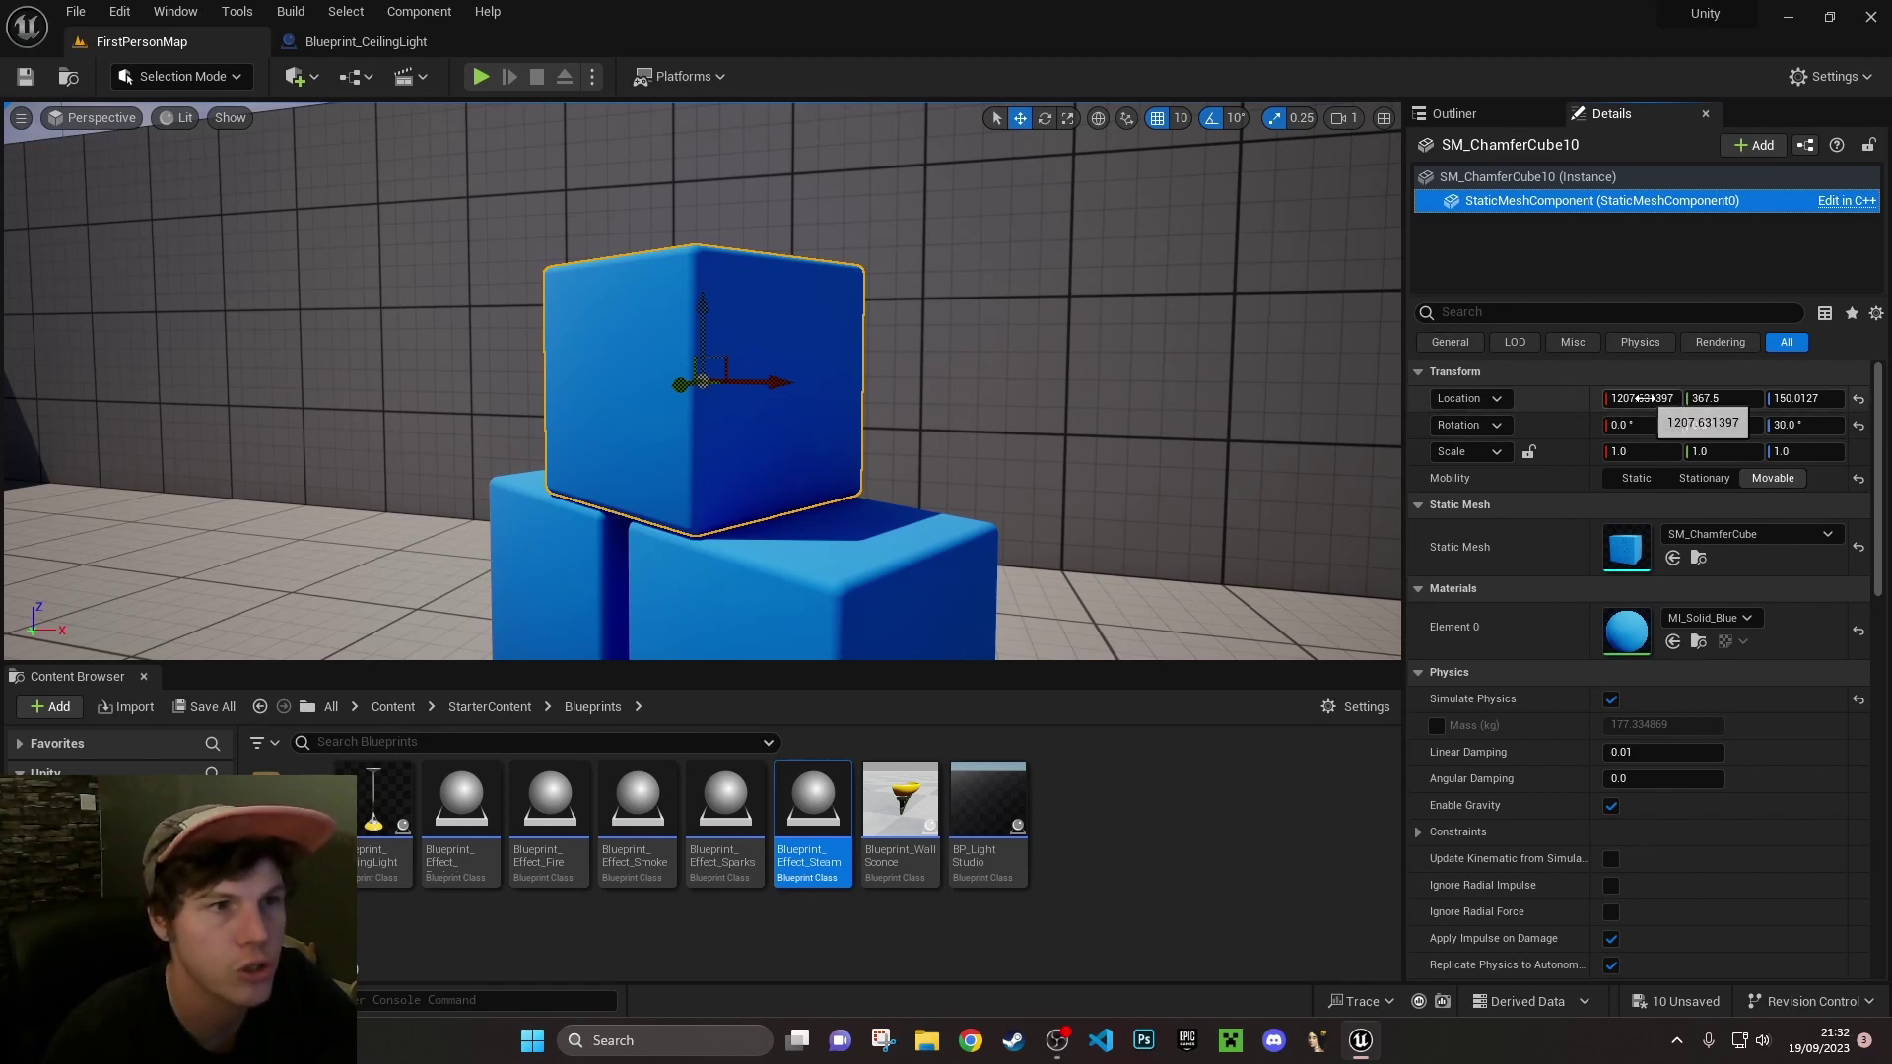
Filter SM_ChamferCube10's details to physics and to rendering properties, and switch its visibility off and back on
{"action": "left_click", "coordinate": [1640, 342]}
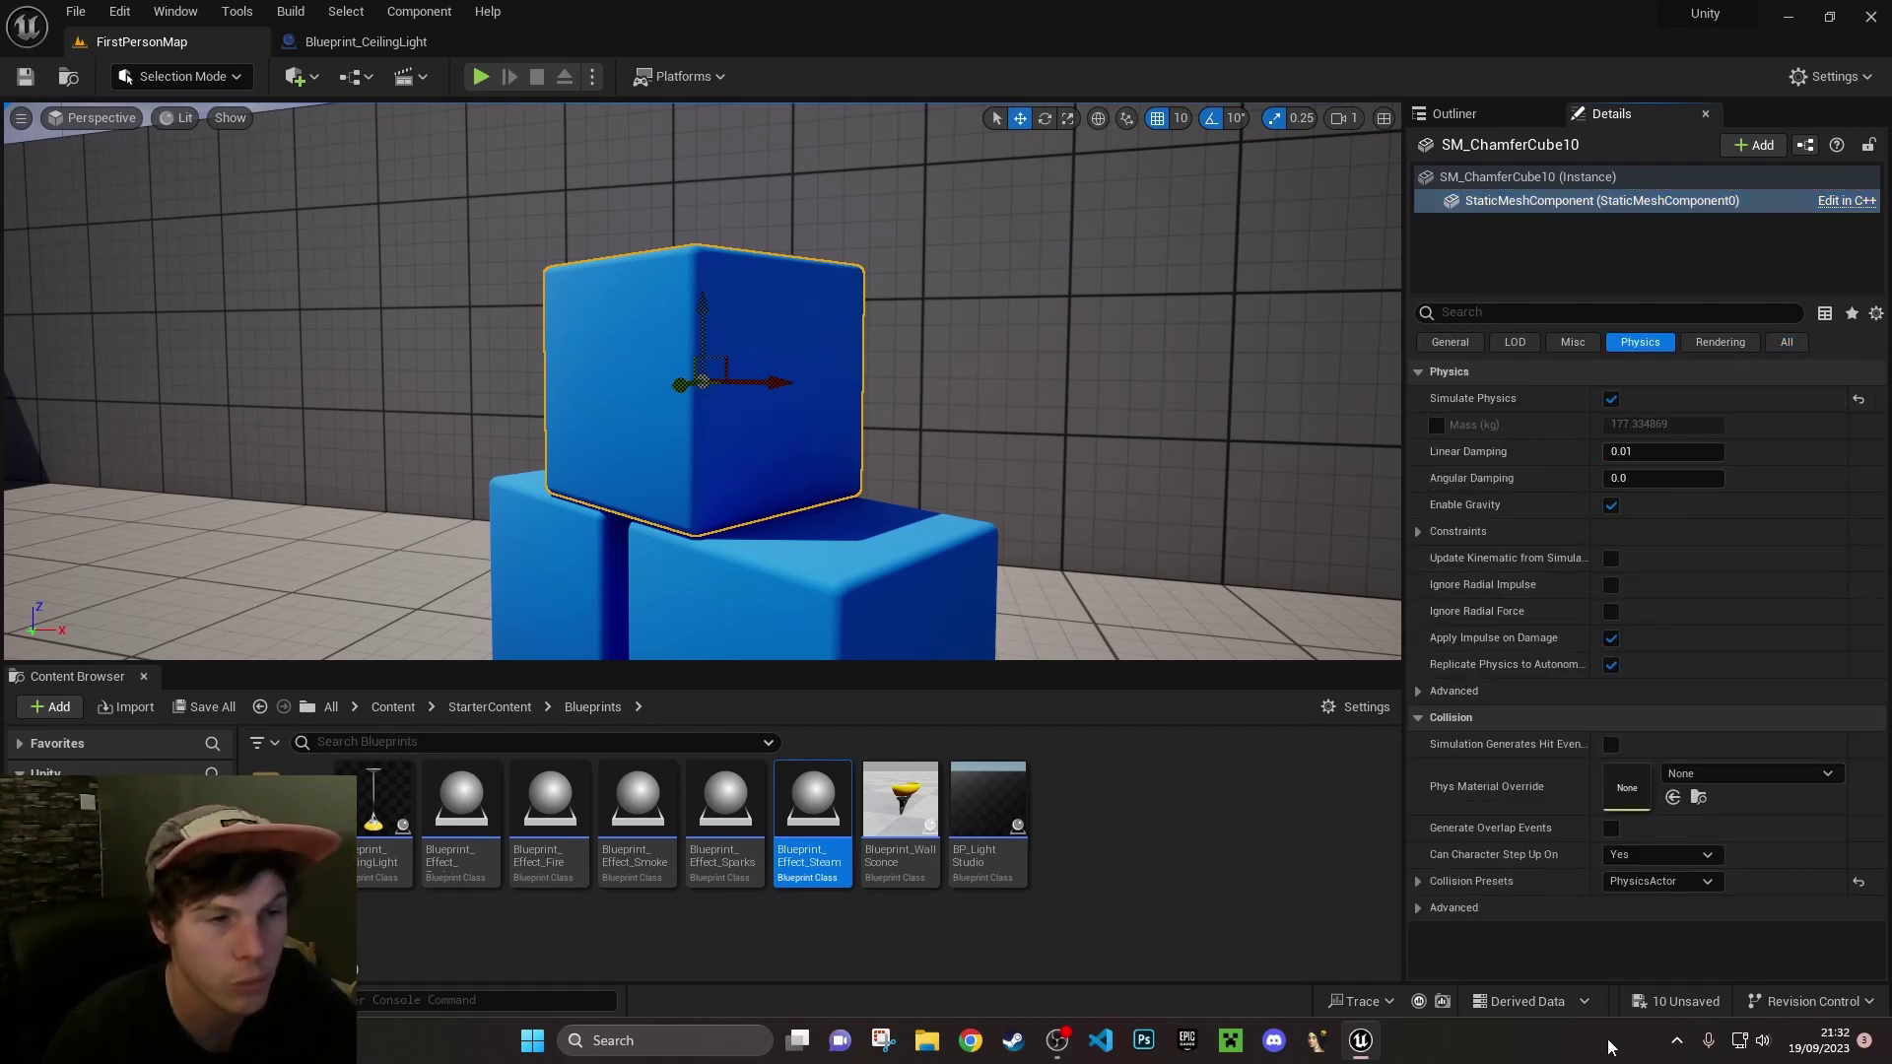
{"action": "left_click", "coordinate": [1721, 345]}
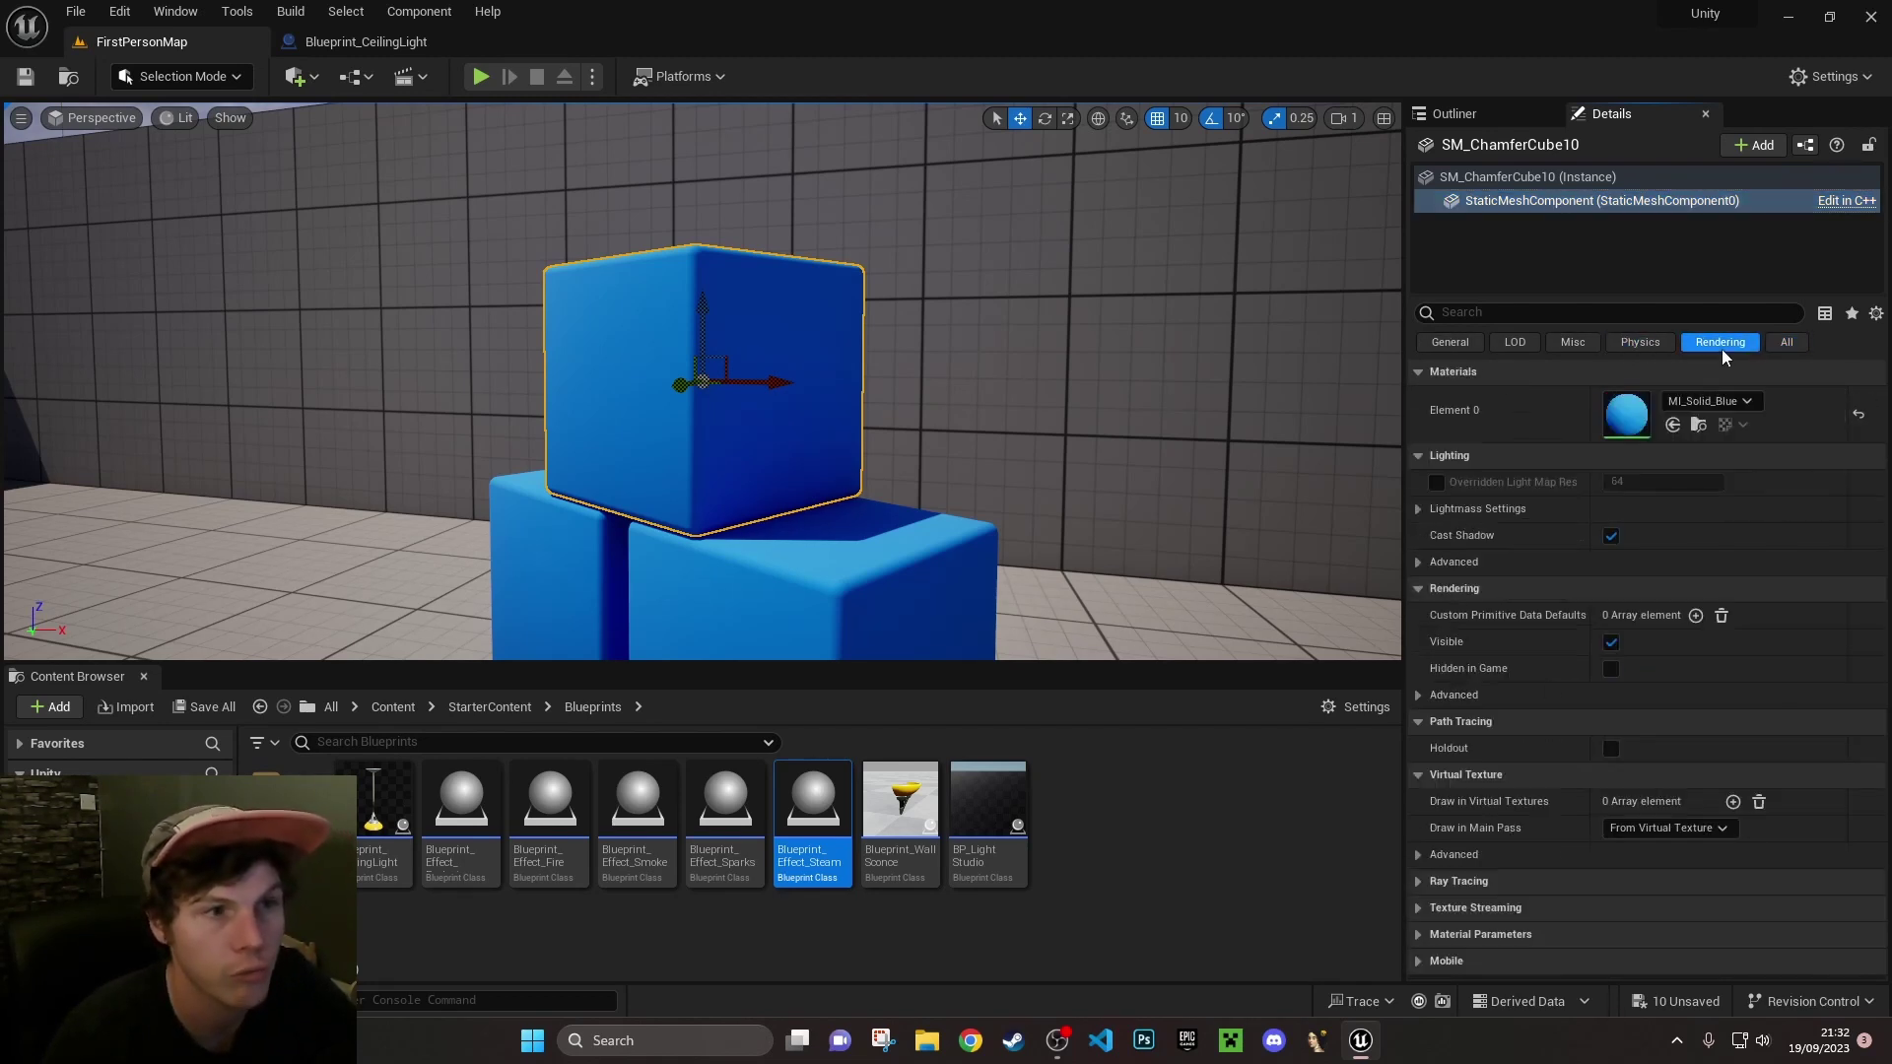
{"action": "left_click", "coordinate": [1614, 642]}
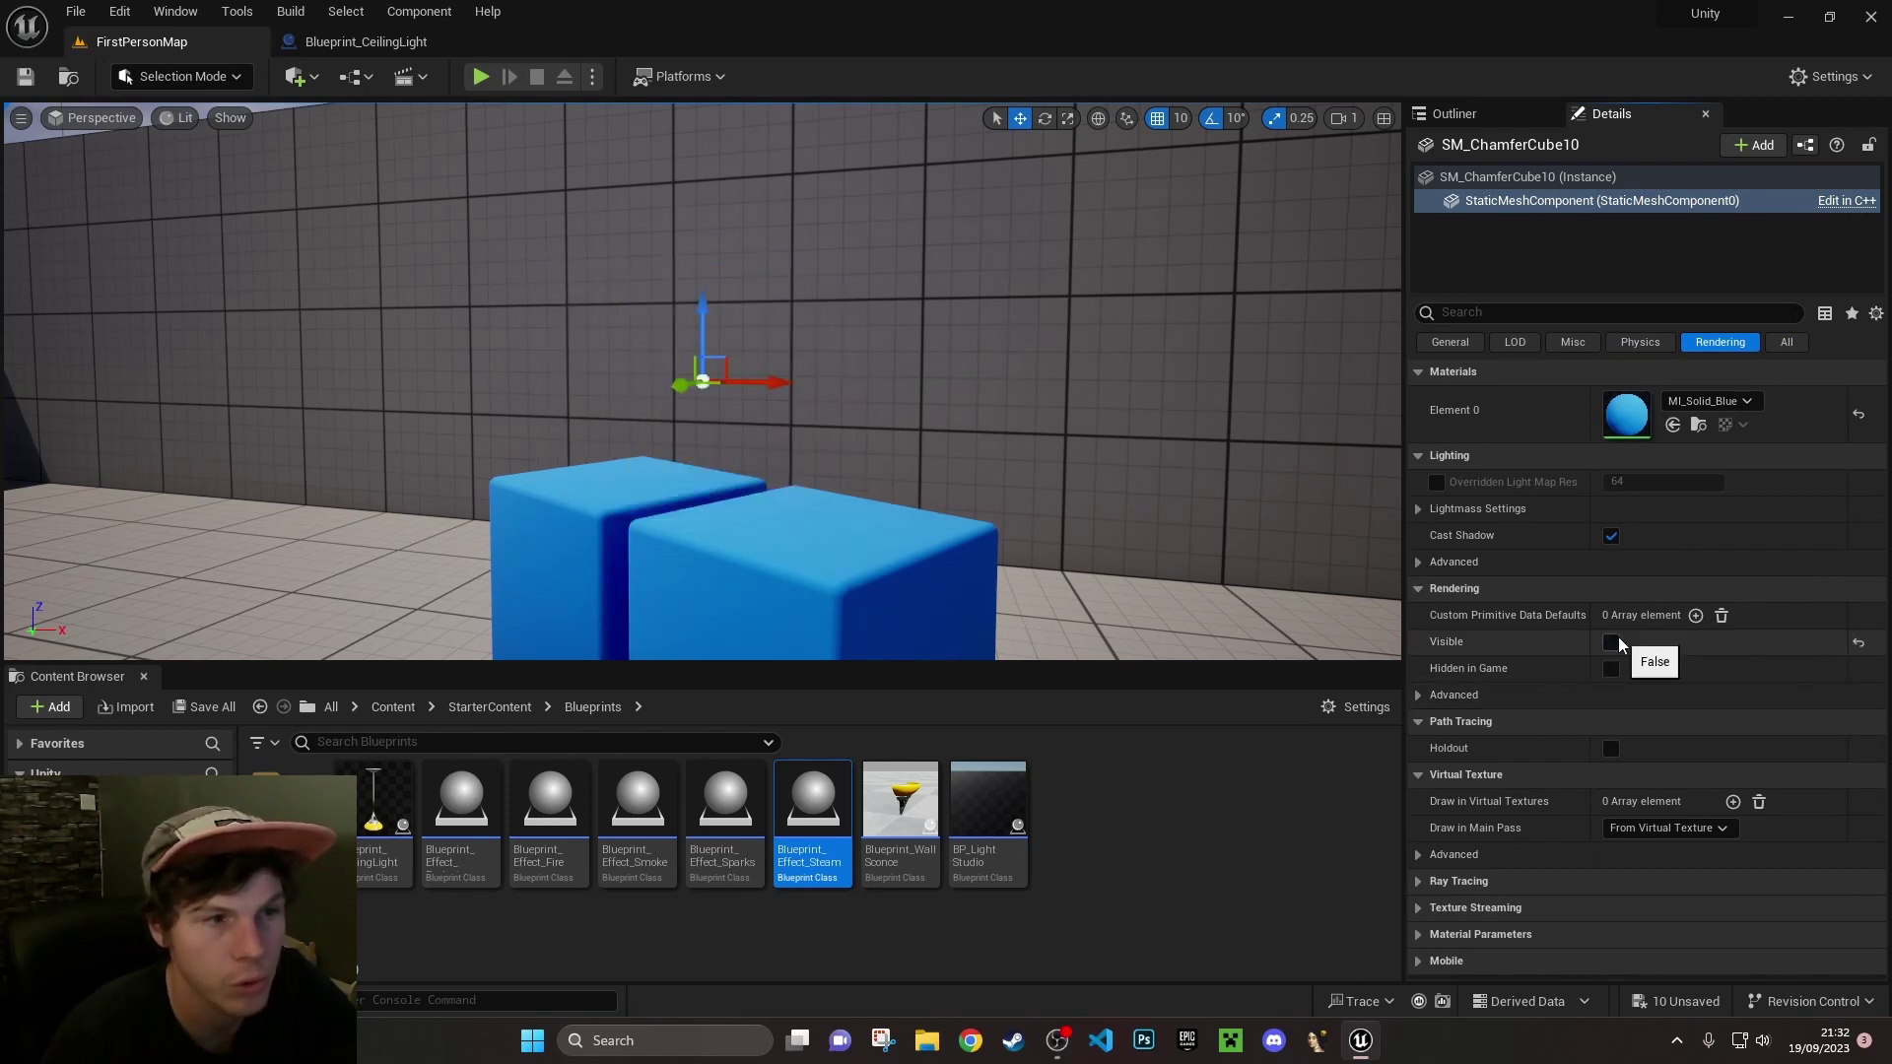
{"action": "left_click", "coordinate": [1614, 642]}
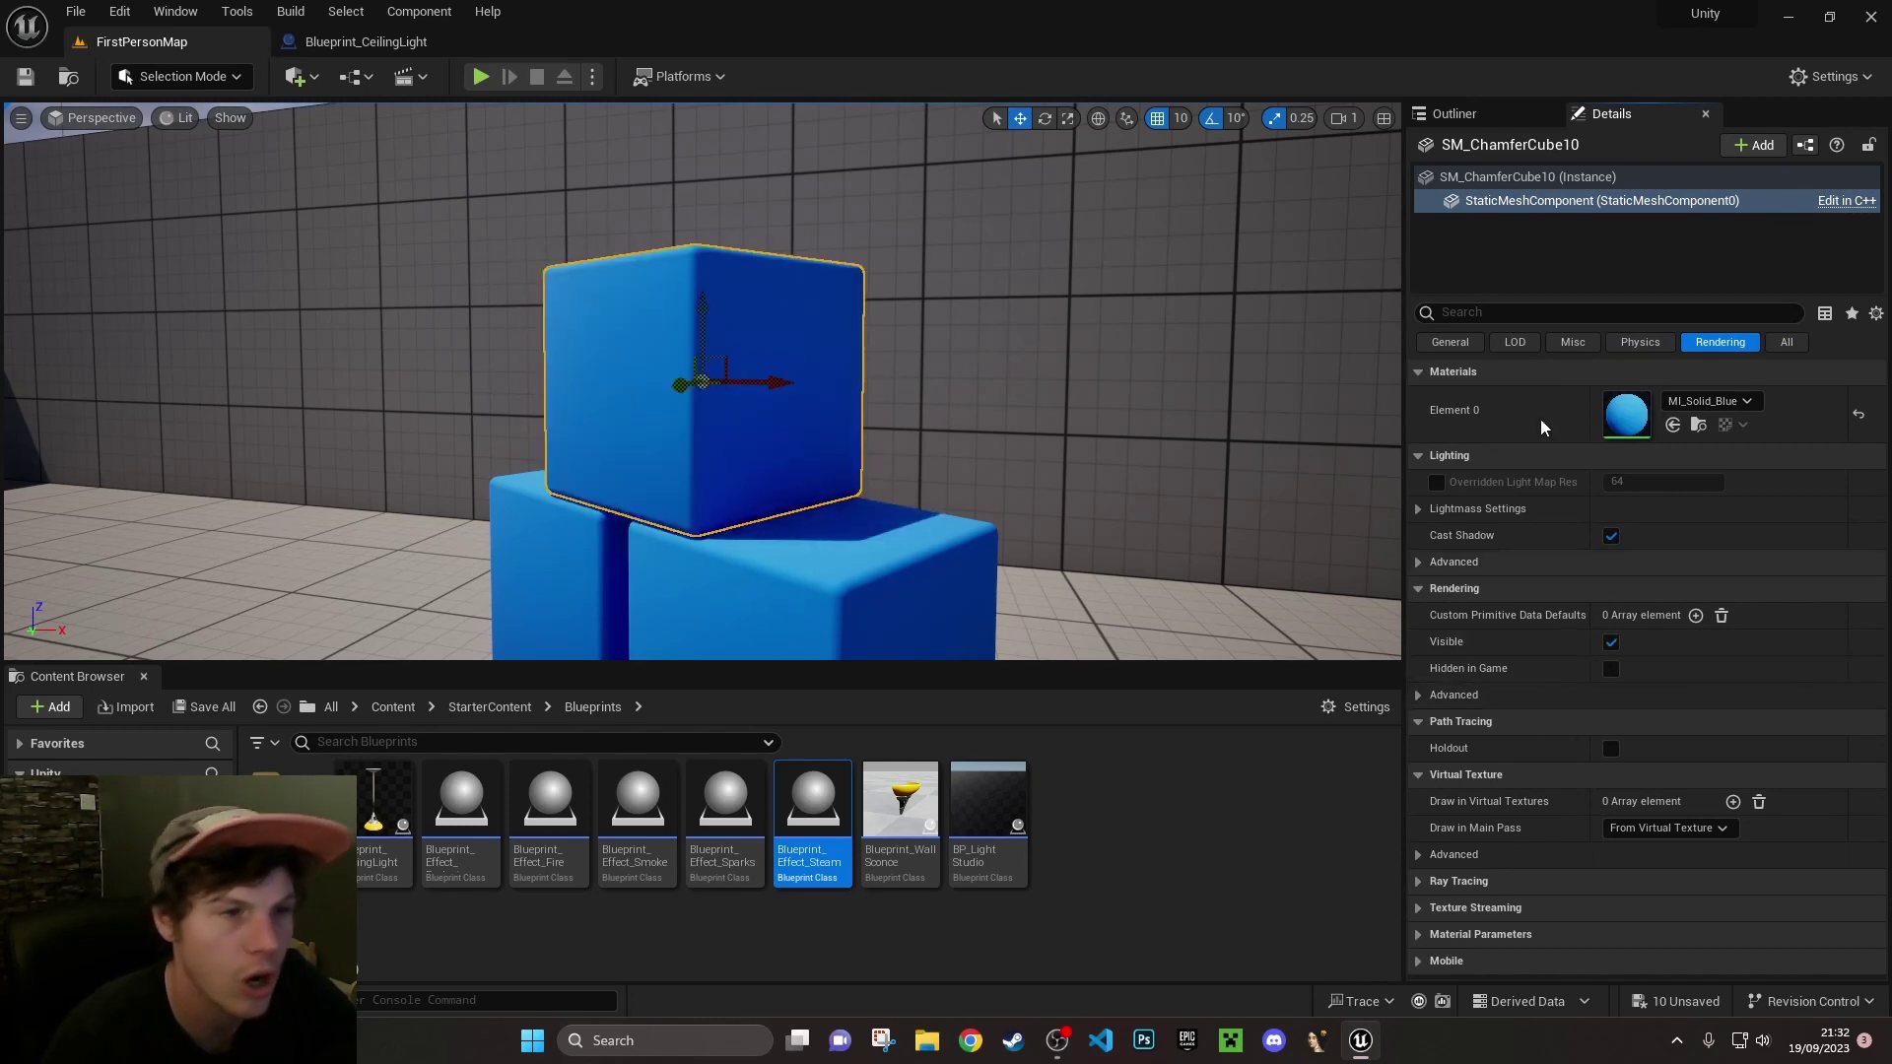
List all the cube's properties again and try its Visible and Hidden in Game options, restoring both to their original settings
{"action": "left_click", "coordinate": [1787, 345]}
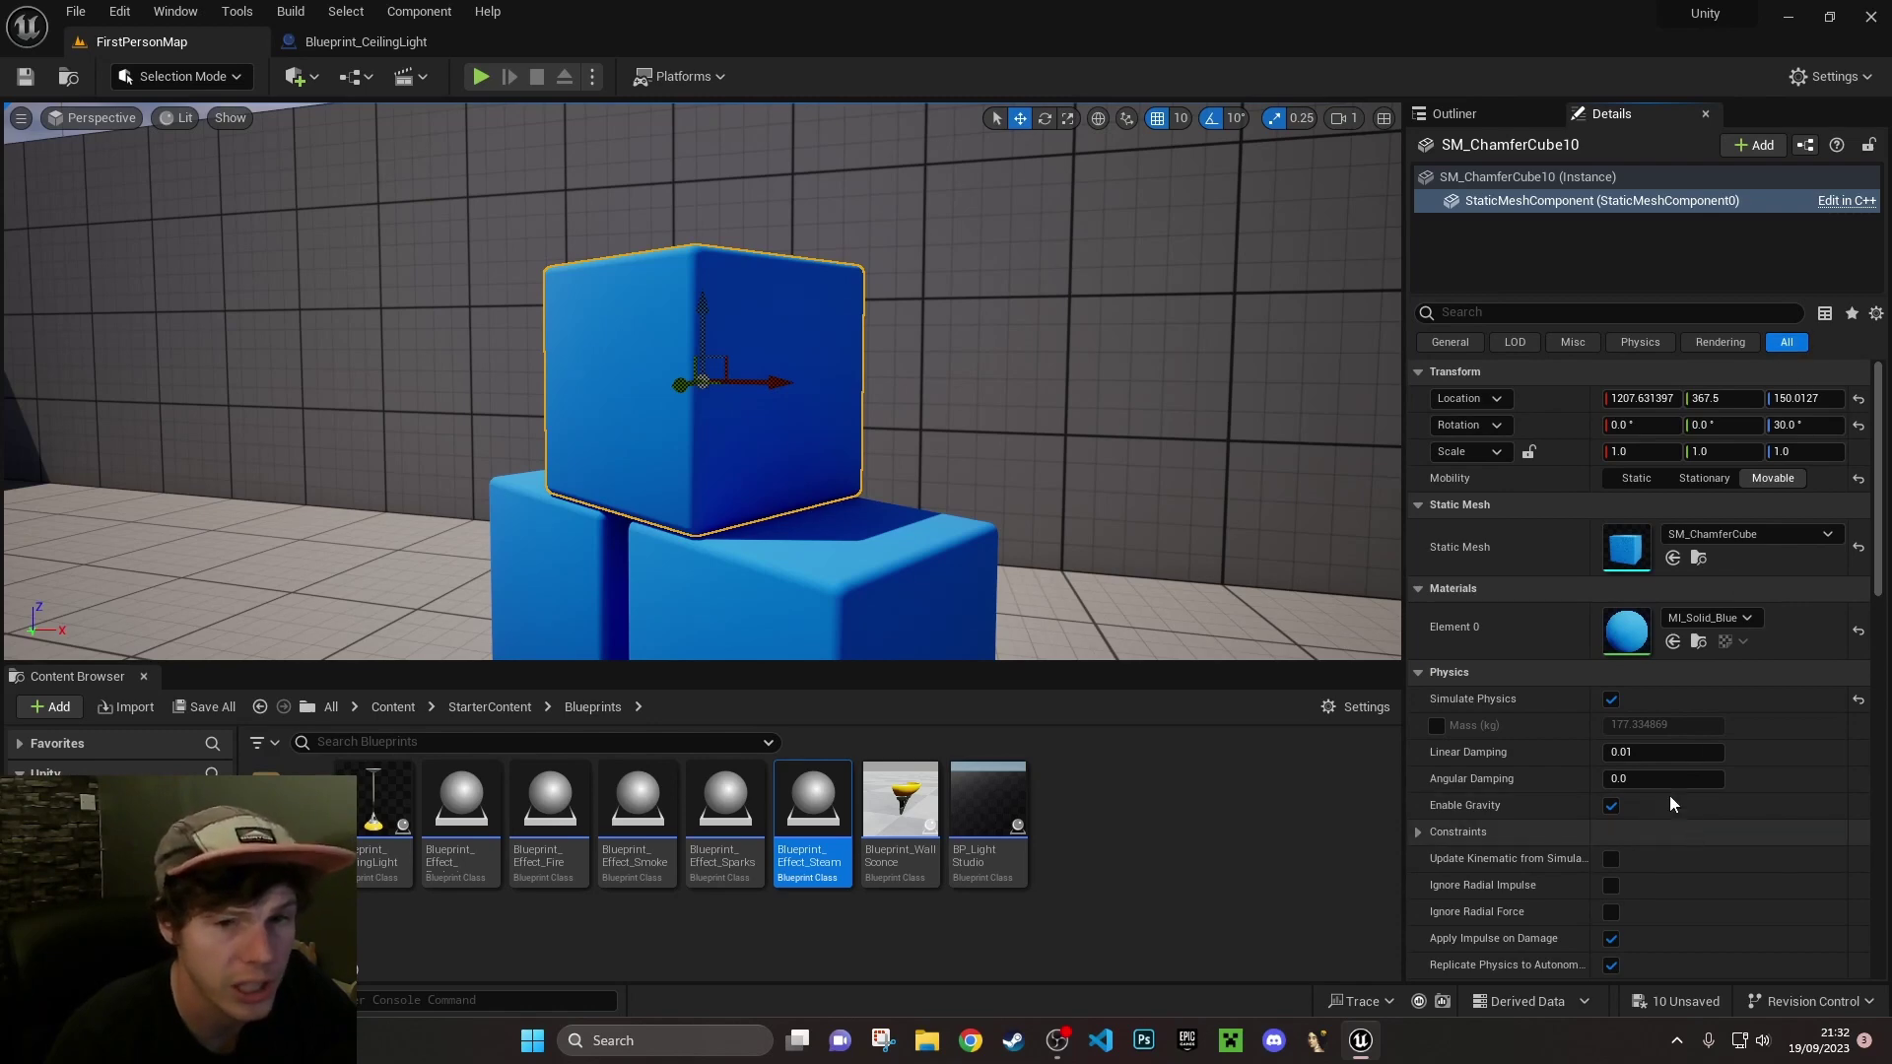
{"action": "scroll", "coordinate": [1656, 808], "scroll_direction": "down", "scroll_amount": 10}
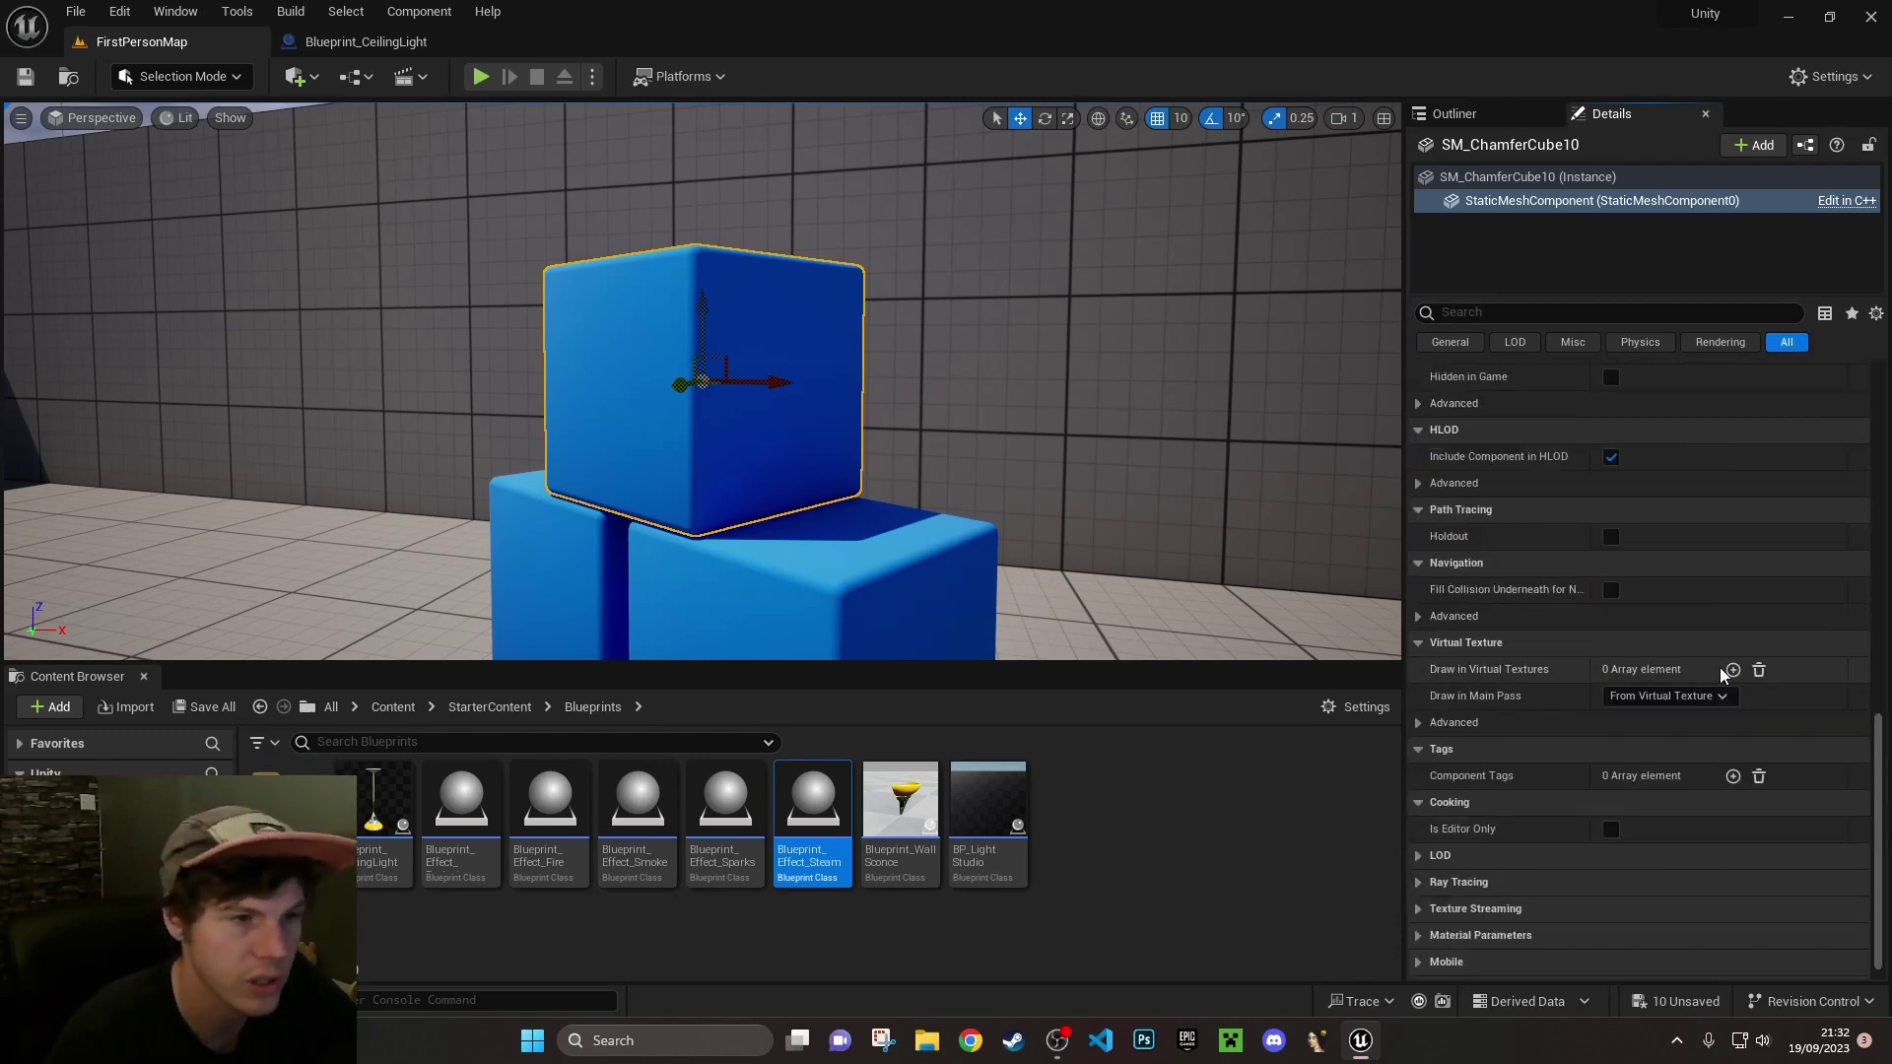
{"action": "scroll", "coordinate": [1695, 640], "scroll_direction": "up", "scroll_amount": 8}
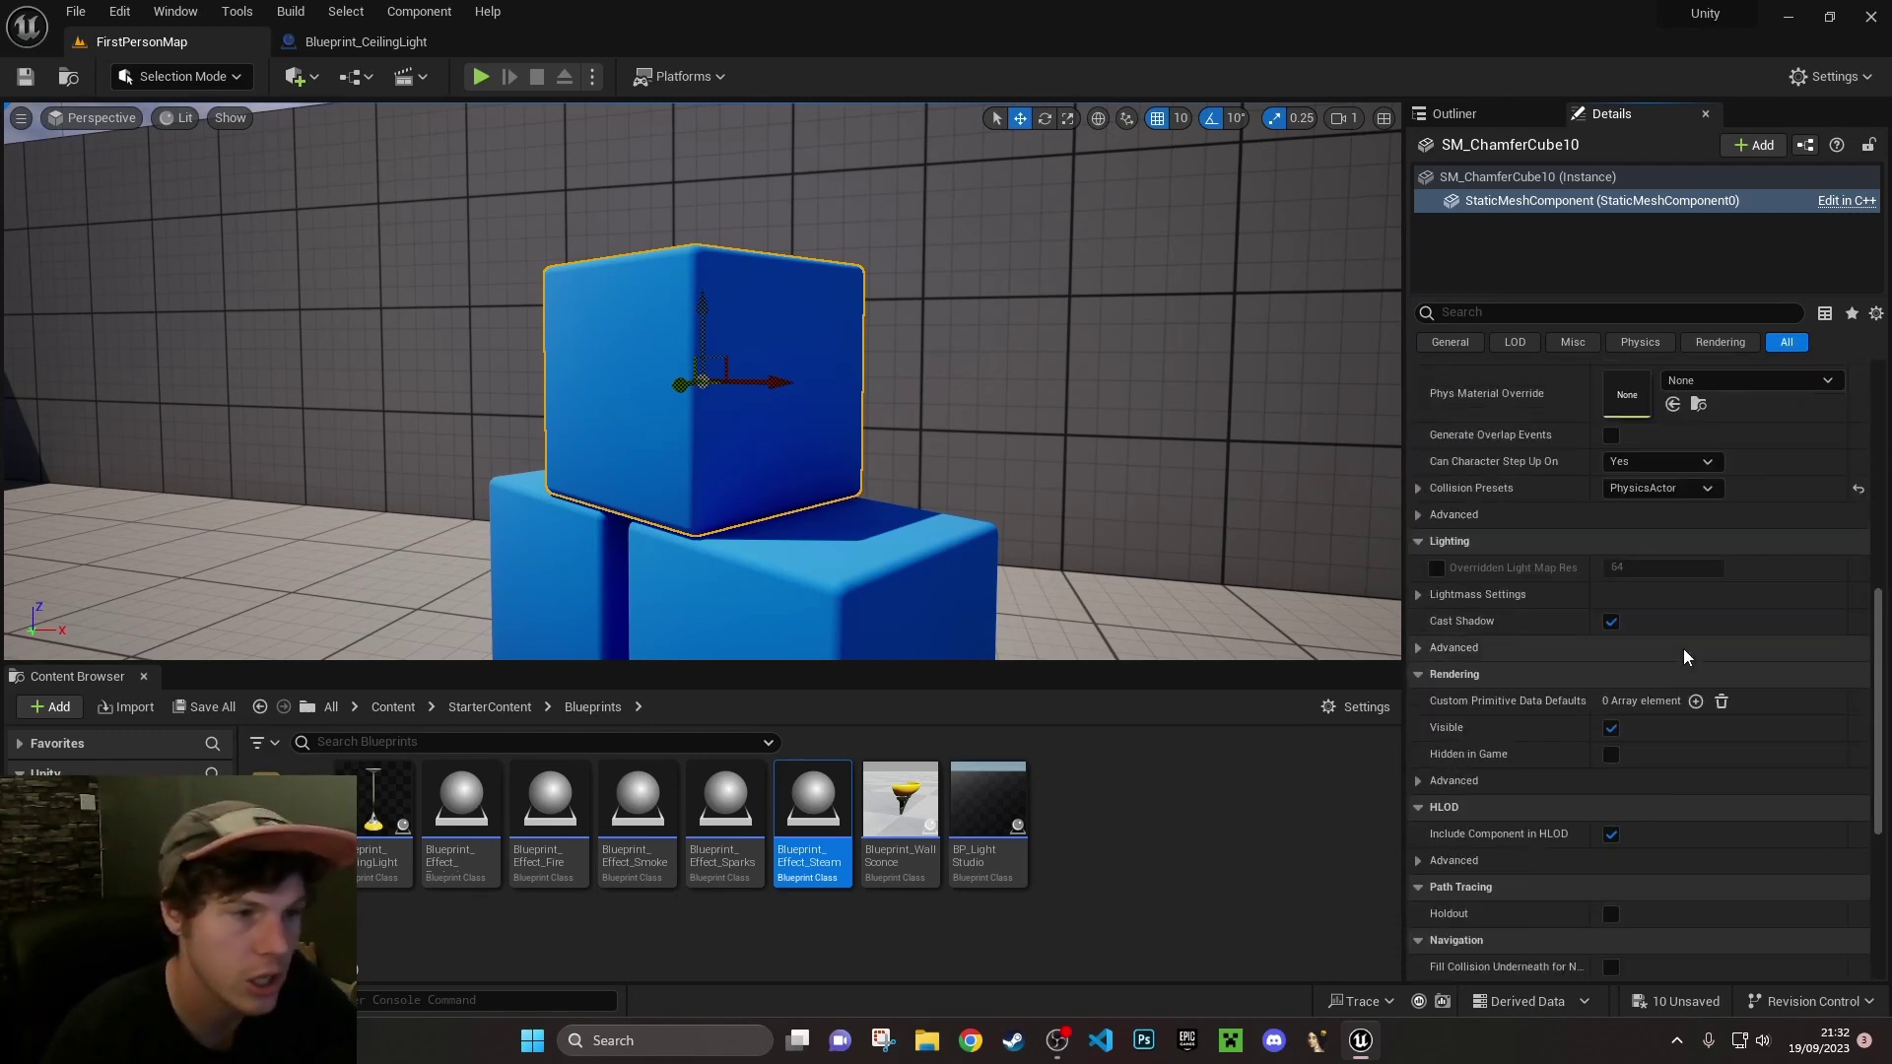
{"action": "left_click", "coordinate": [1611, 729]}
{"action": "left_click", "coordinate": [1611, 728]}
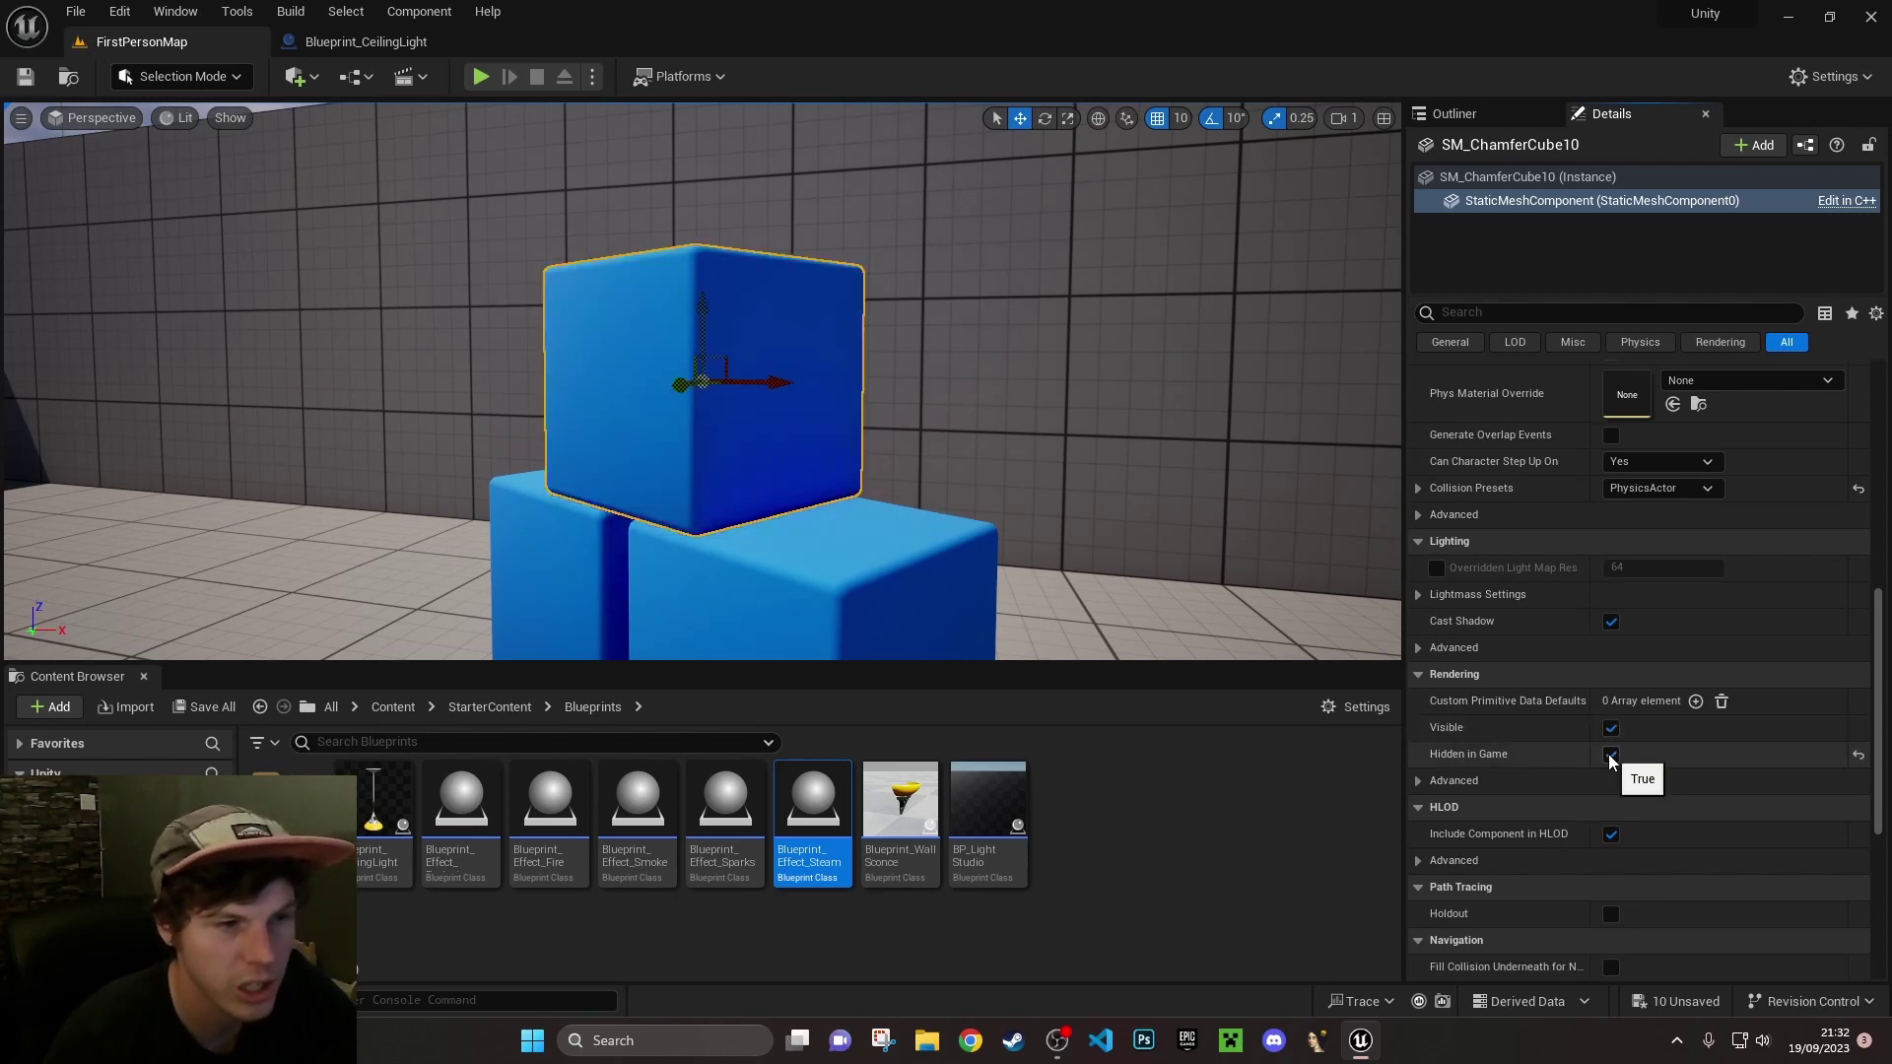
{"action": "left_click", "coordinate": [1611, 755]}
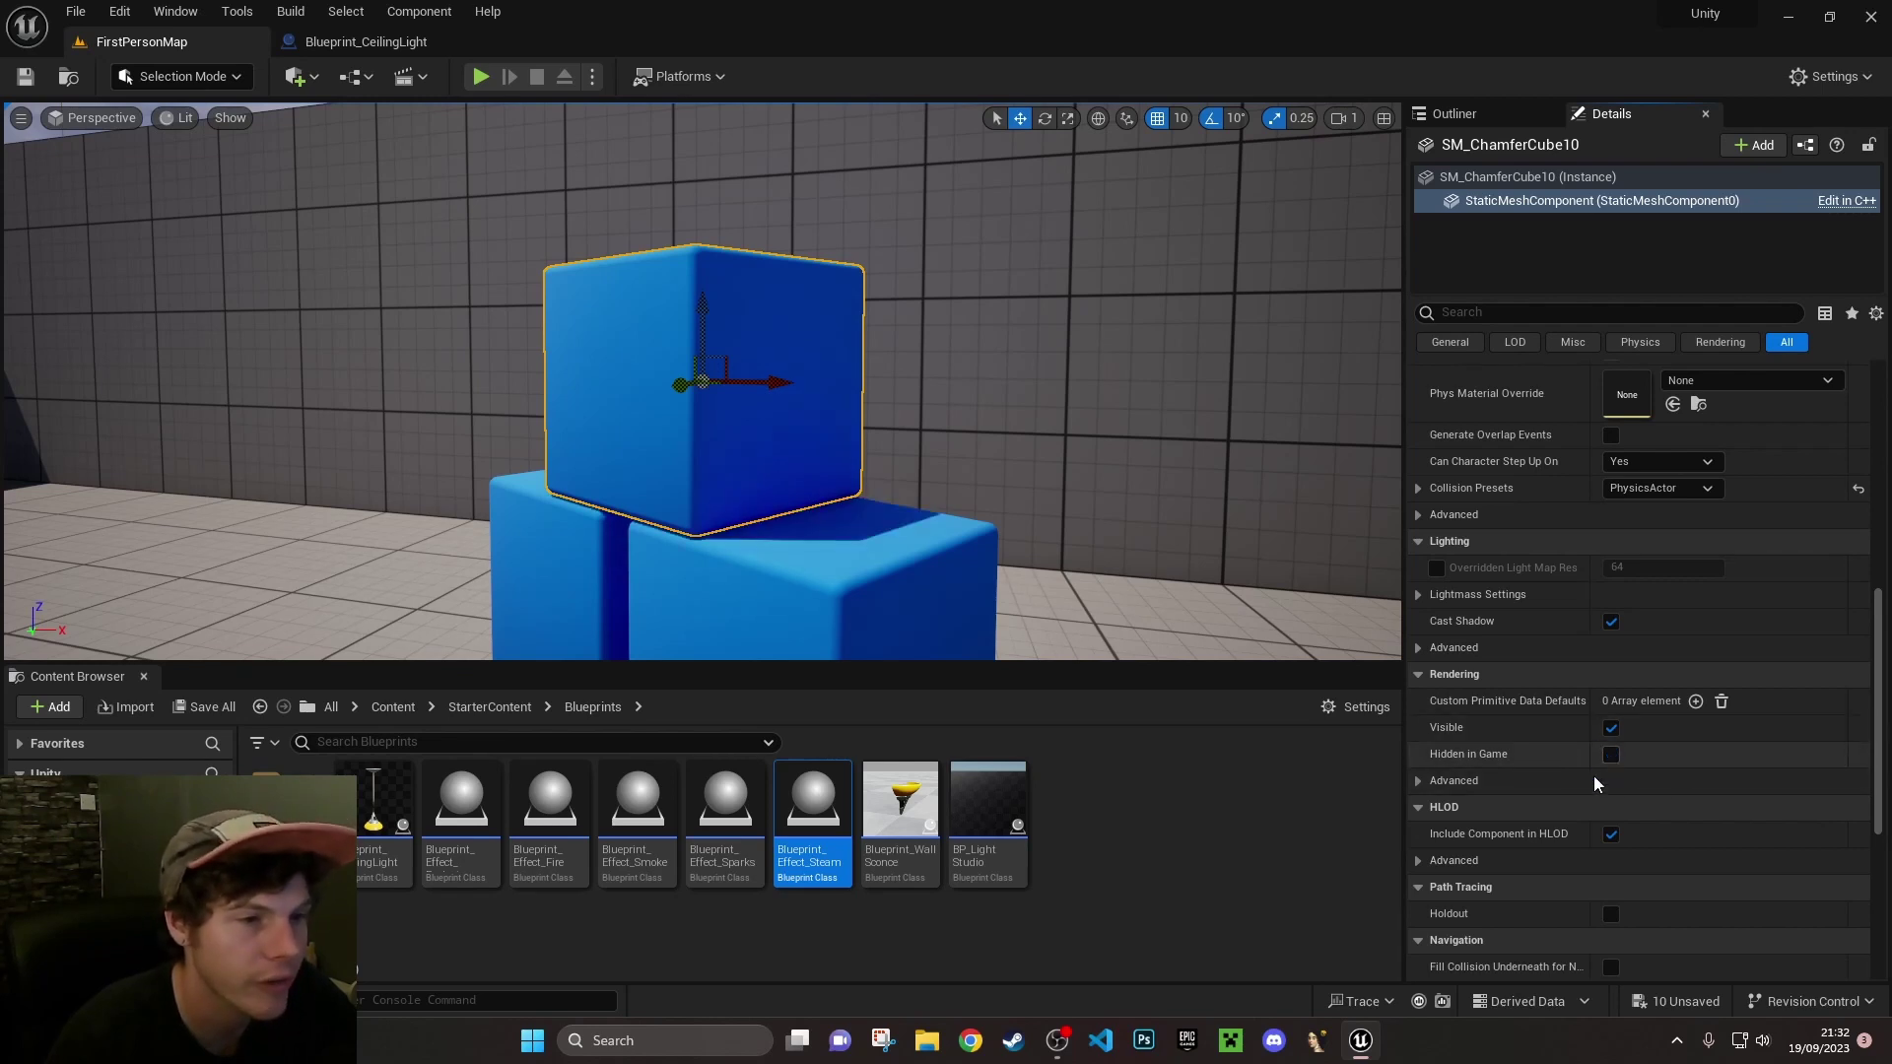
Replace the cube's static mesh with SM_Chair, dismiss the message log and apply the M_ChromeBall material
{"action": "scroll", "coordinate": [1621, 778], "scroll_direction": "up", "scroll_amount": 5}
{"action": "scroll", "coordinate": [1650, 778], "scroll_direction": "up", "scroll_amount": 3}
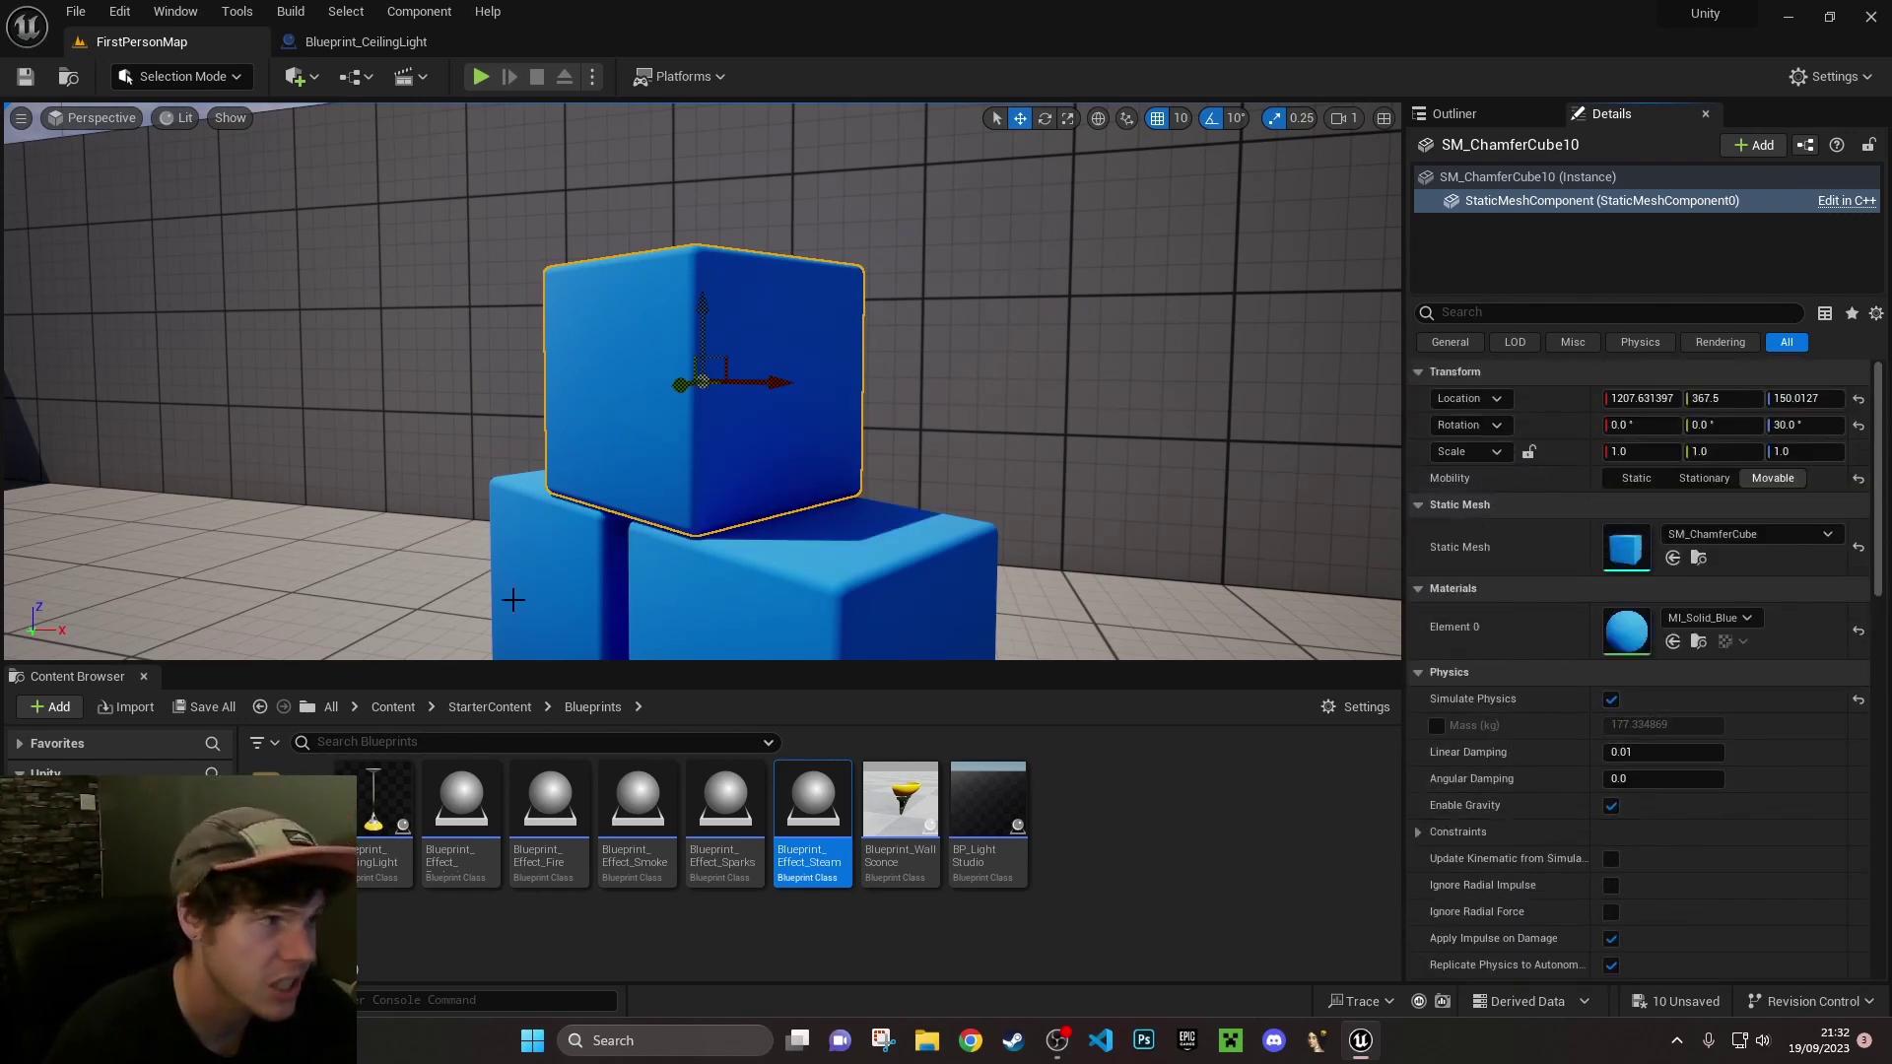
{"action": "left_click", "coordinate": [1786, 544]}
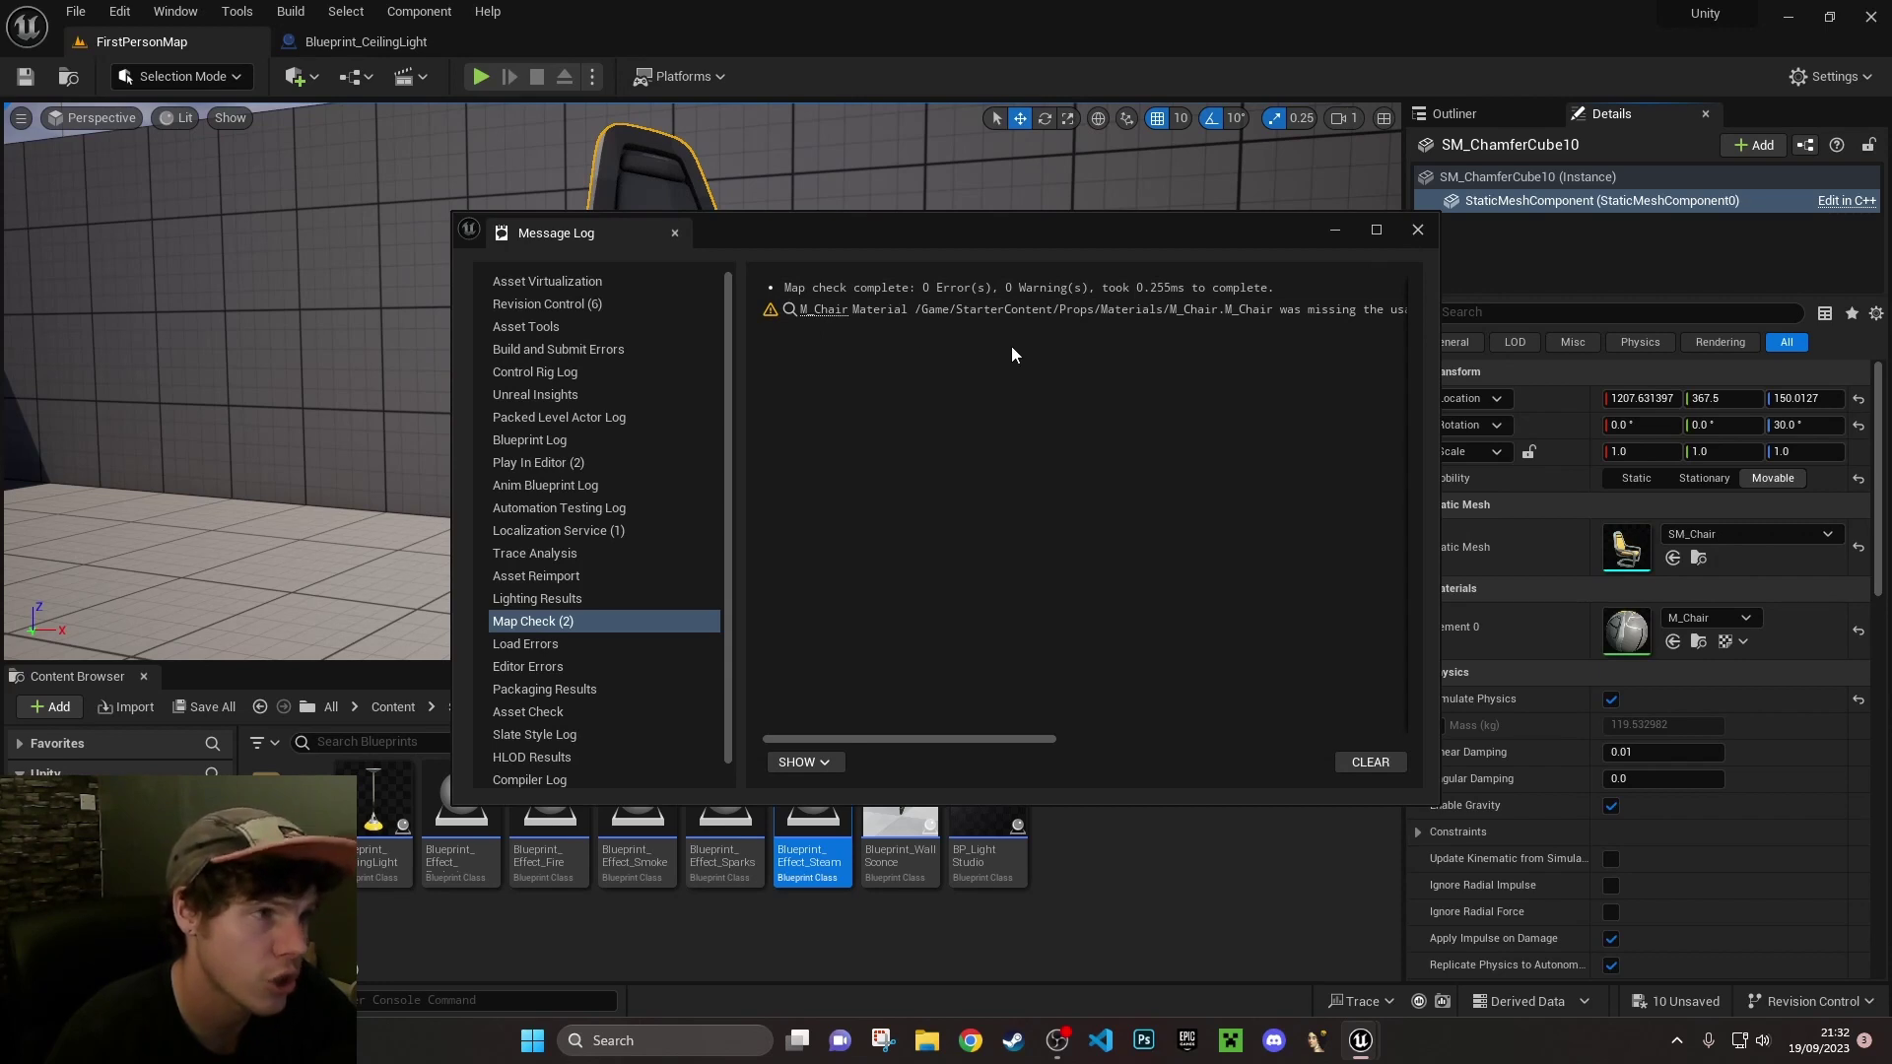
{"action": "left_click_drag", "start_coordinate": [977, 228], "coordinate": [748, 250]}
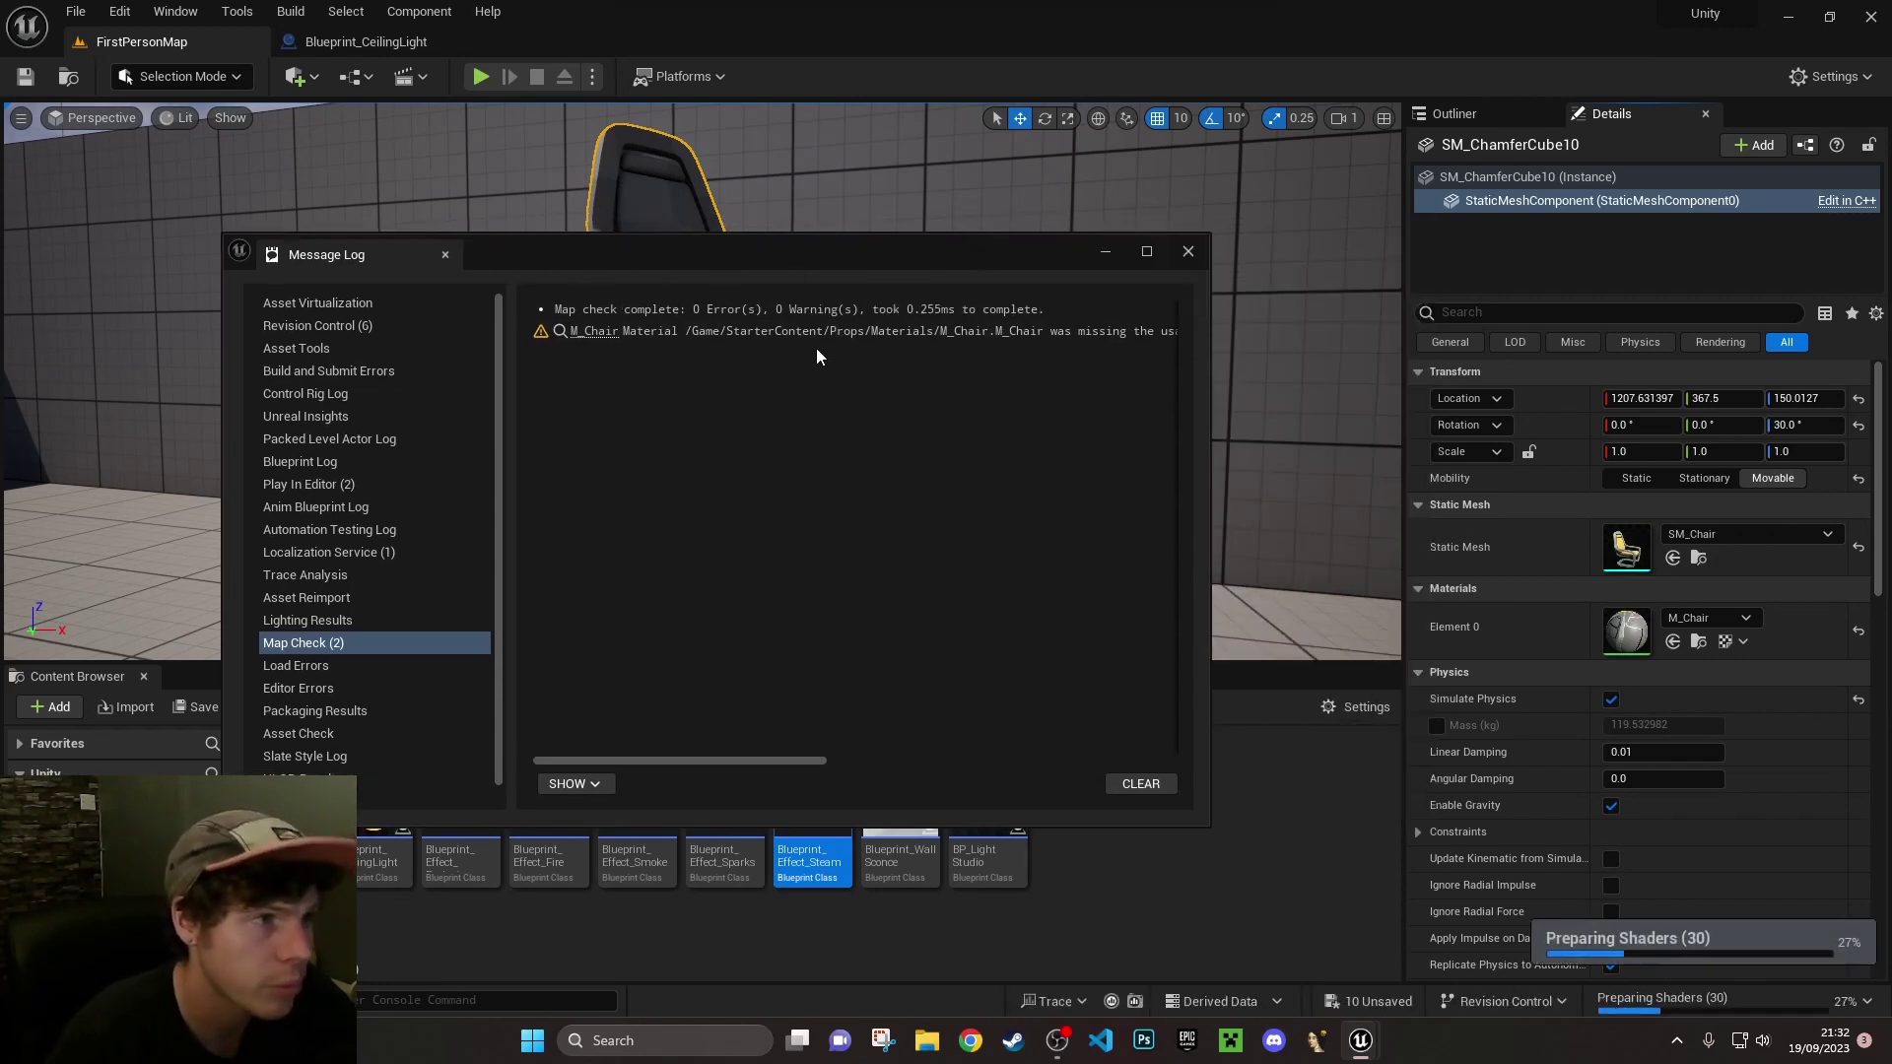
{"action": "left_click", "coordinate": [849, 331]}
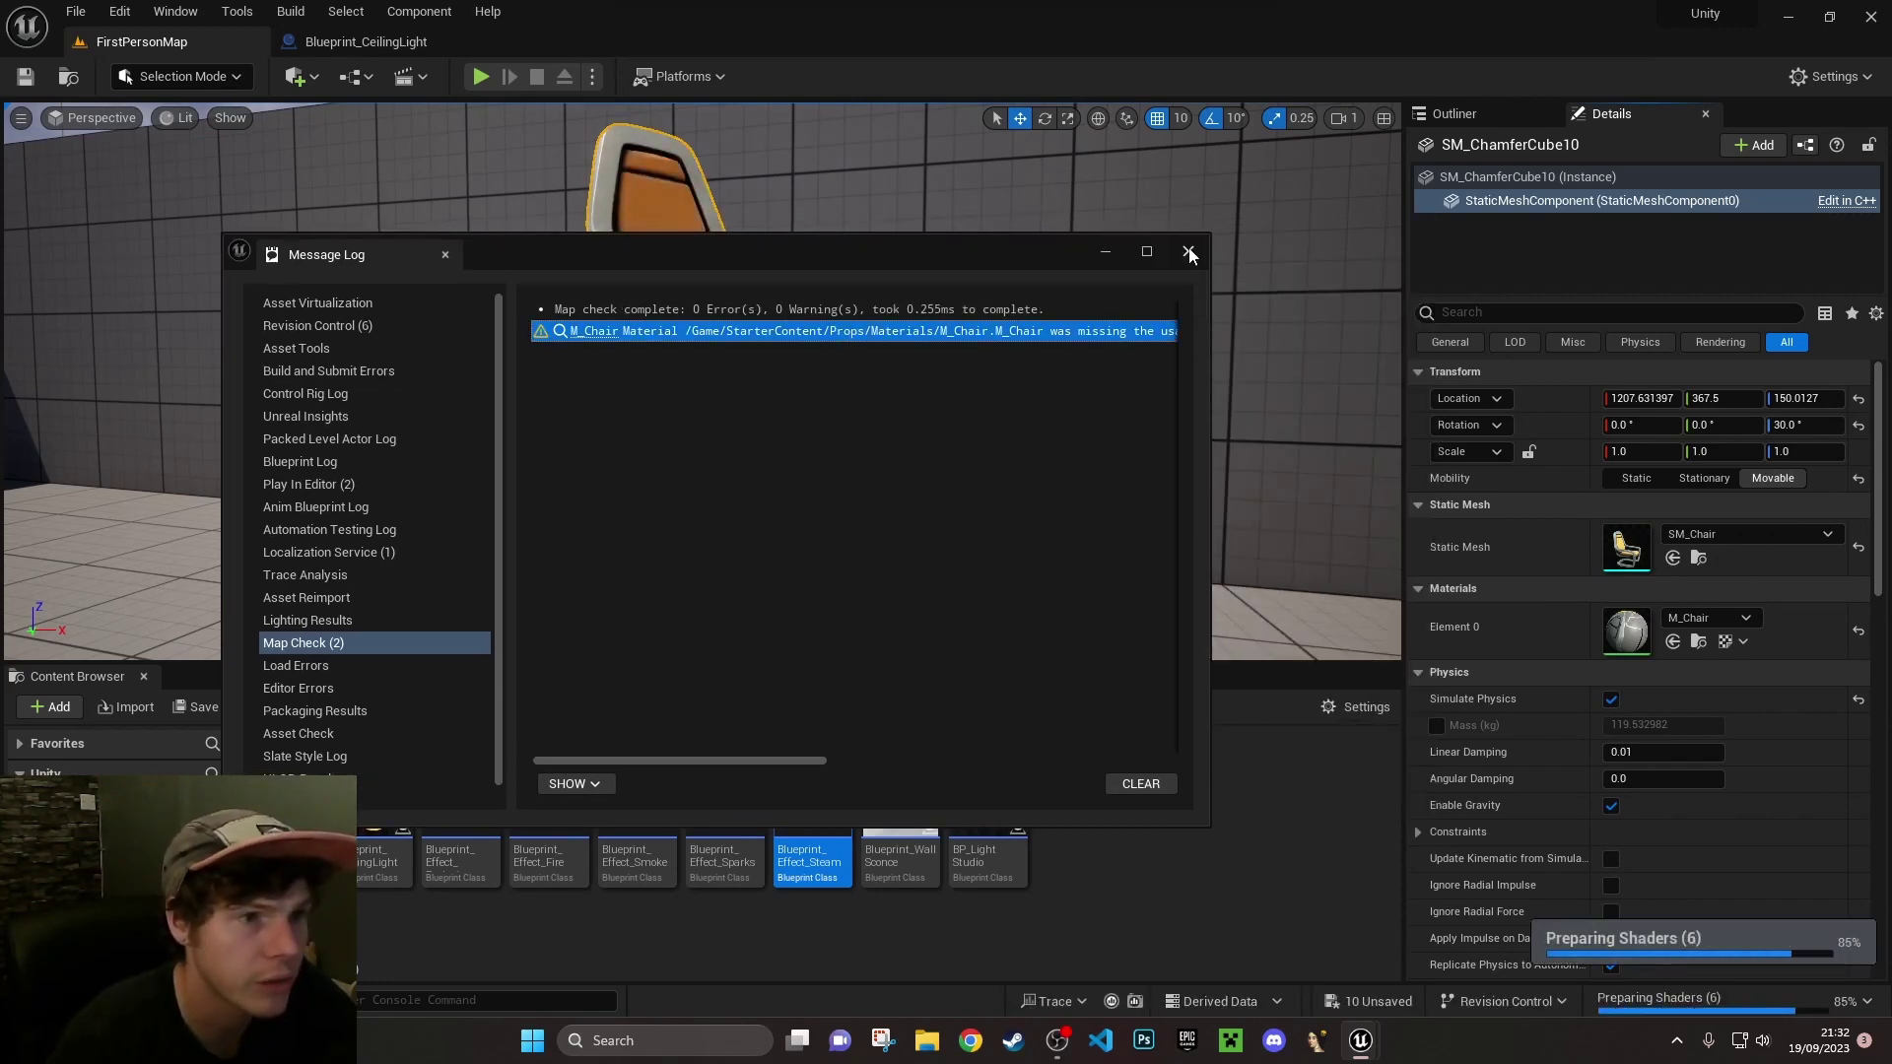
{"action": "left_click", "coordinate": [1189, 252]}
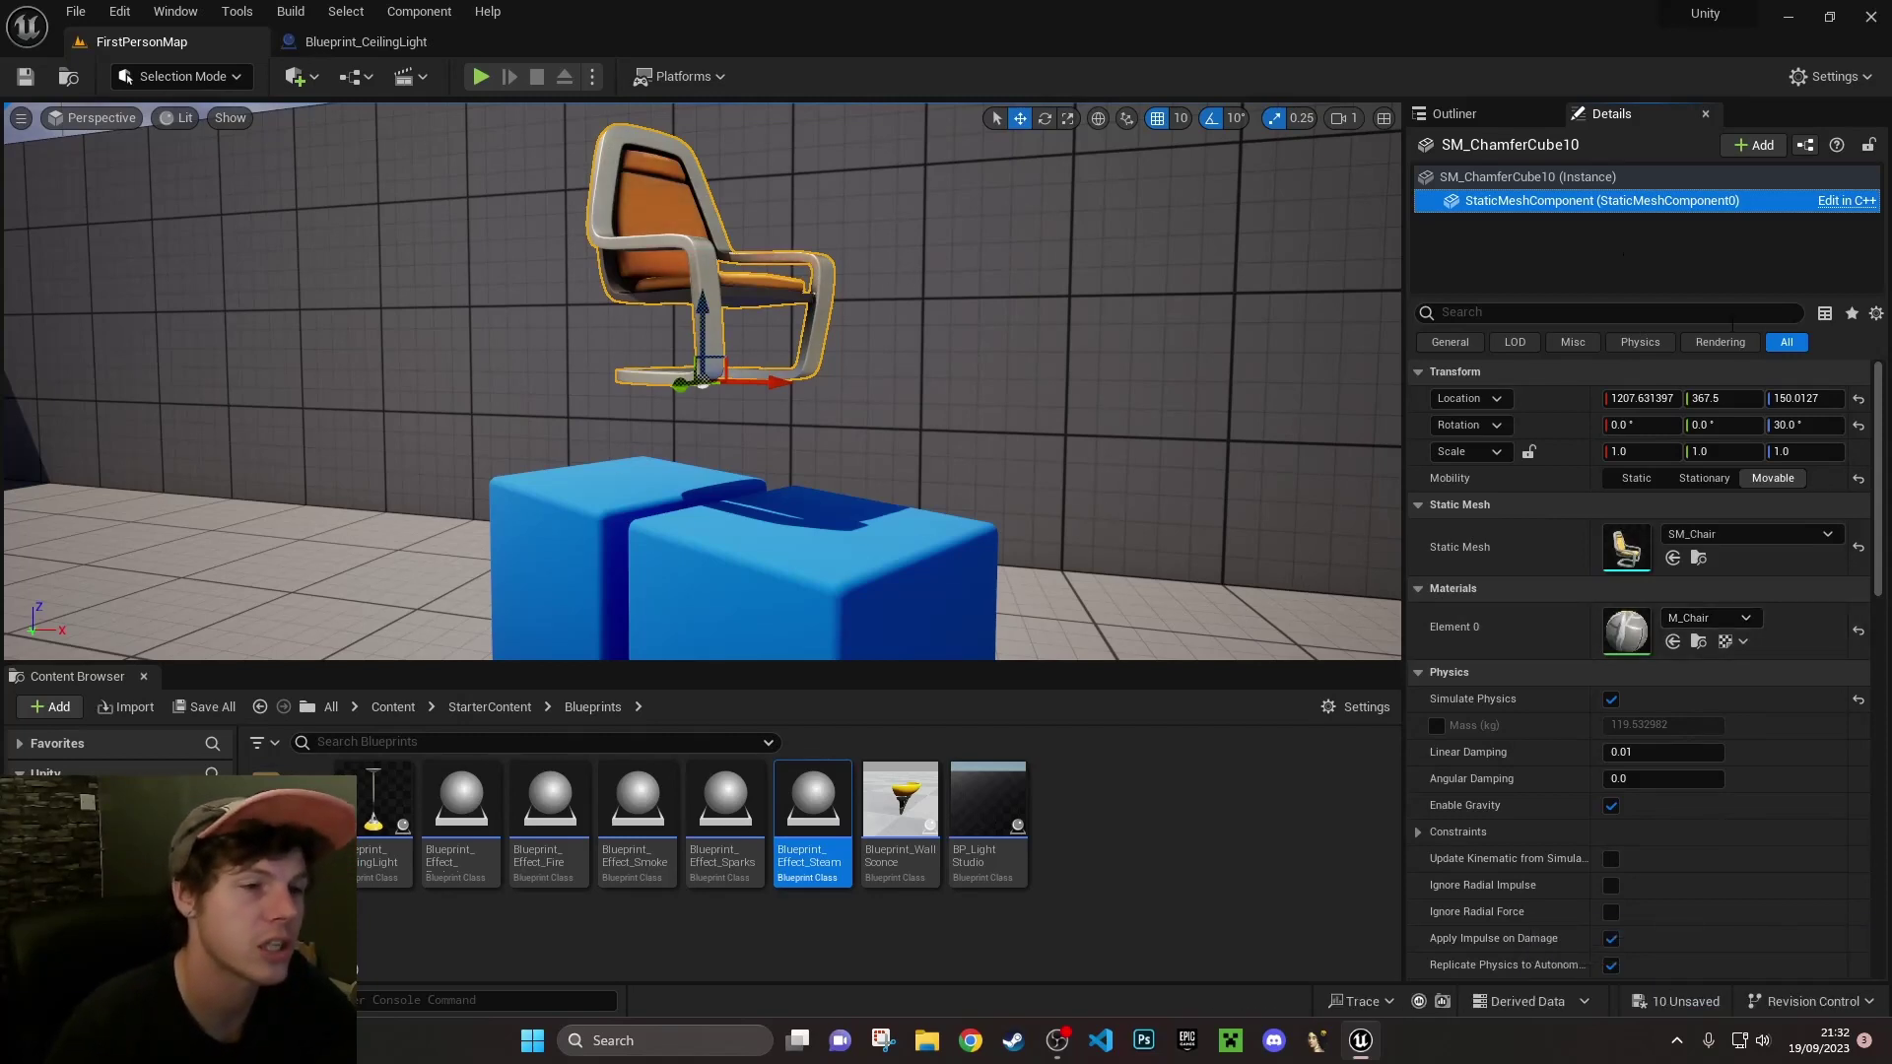
{"action": "left_click", "coordinate": [1708, 619]}
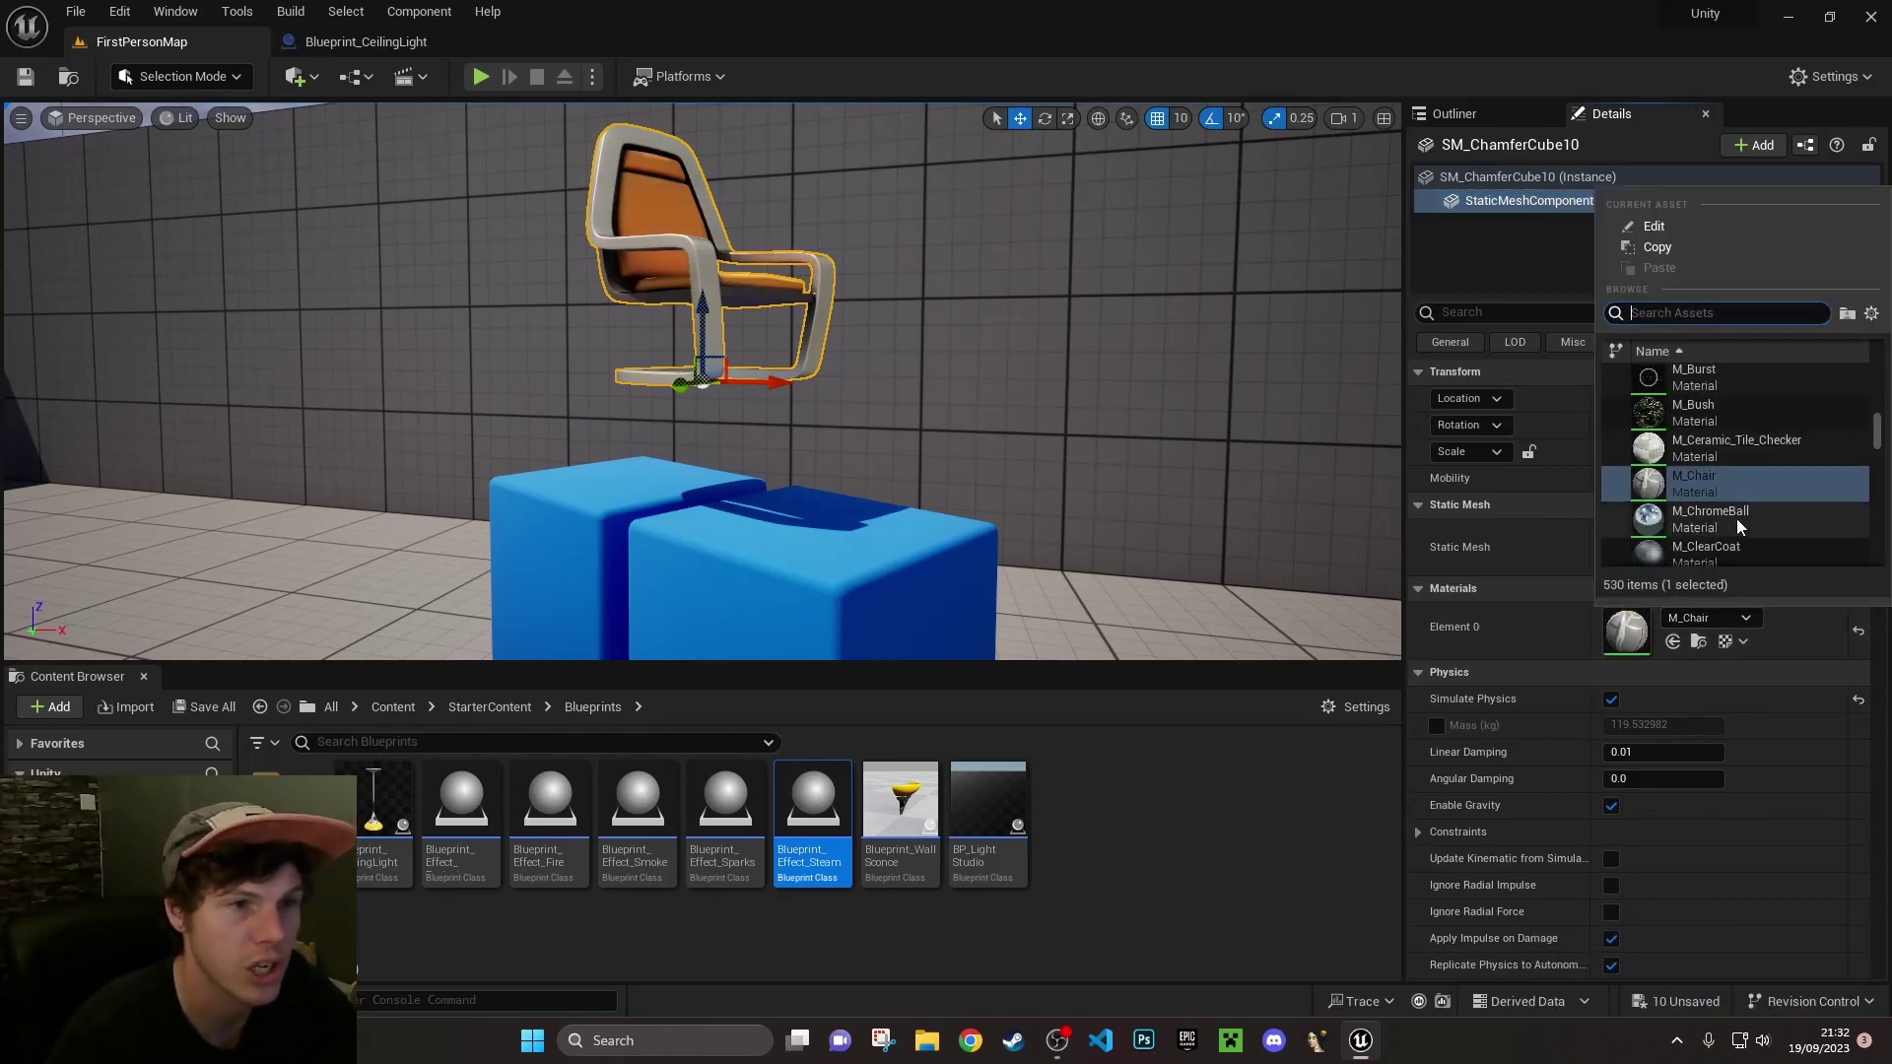
{"action": "left_click", "coordinate": [1714, 513]}
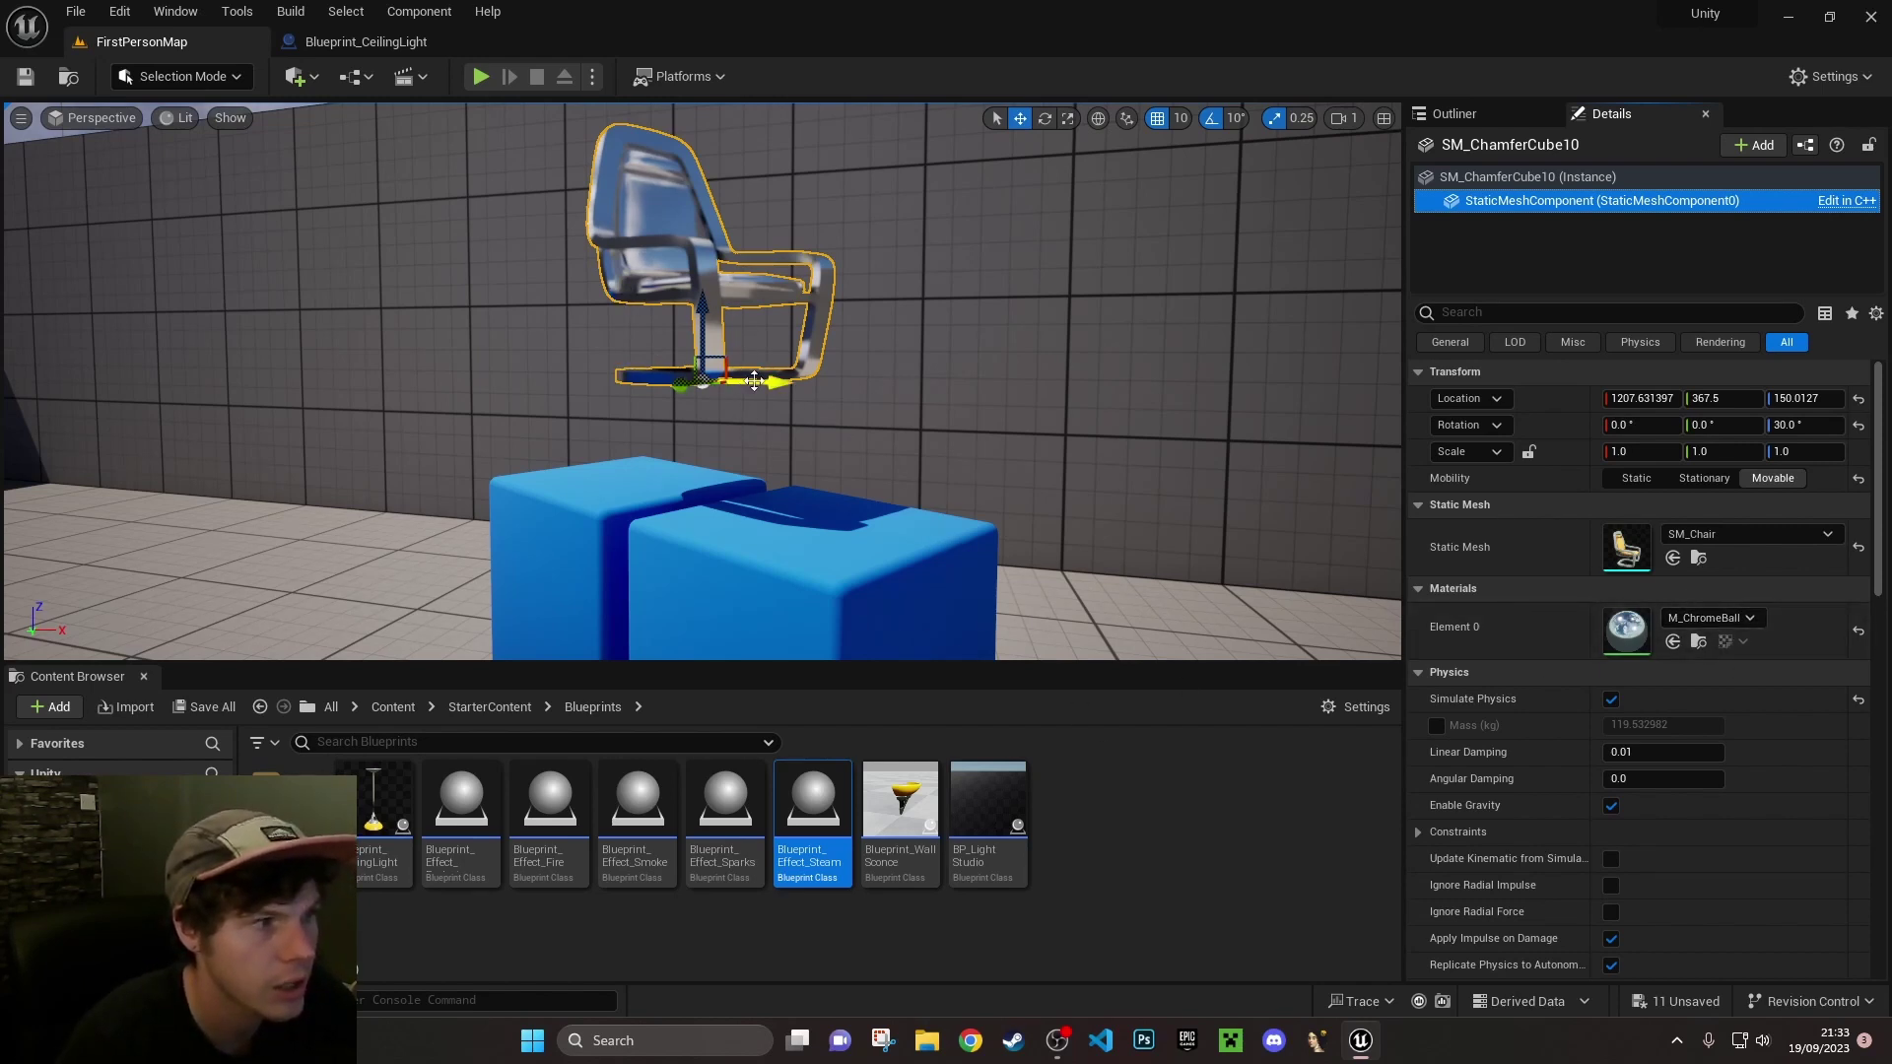
Set the object's material to M_Chair and its static mesh to SM_ChamferCube
{"action": "left_click", "coordinate": [1710, 618]}
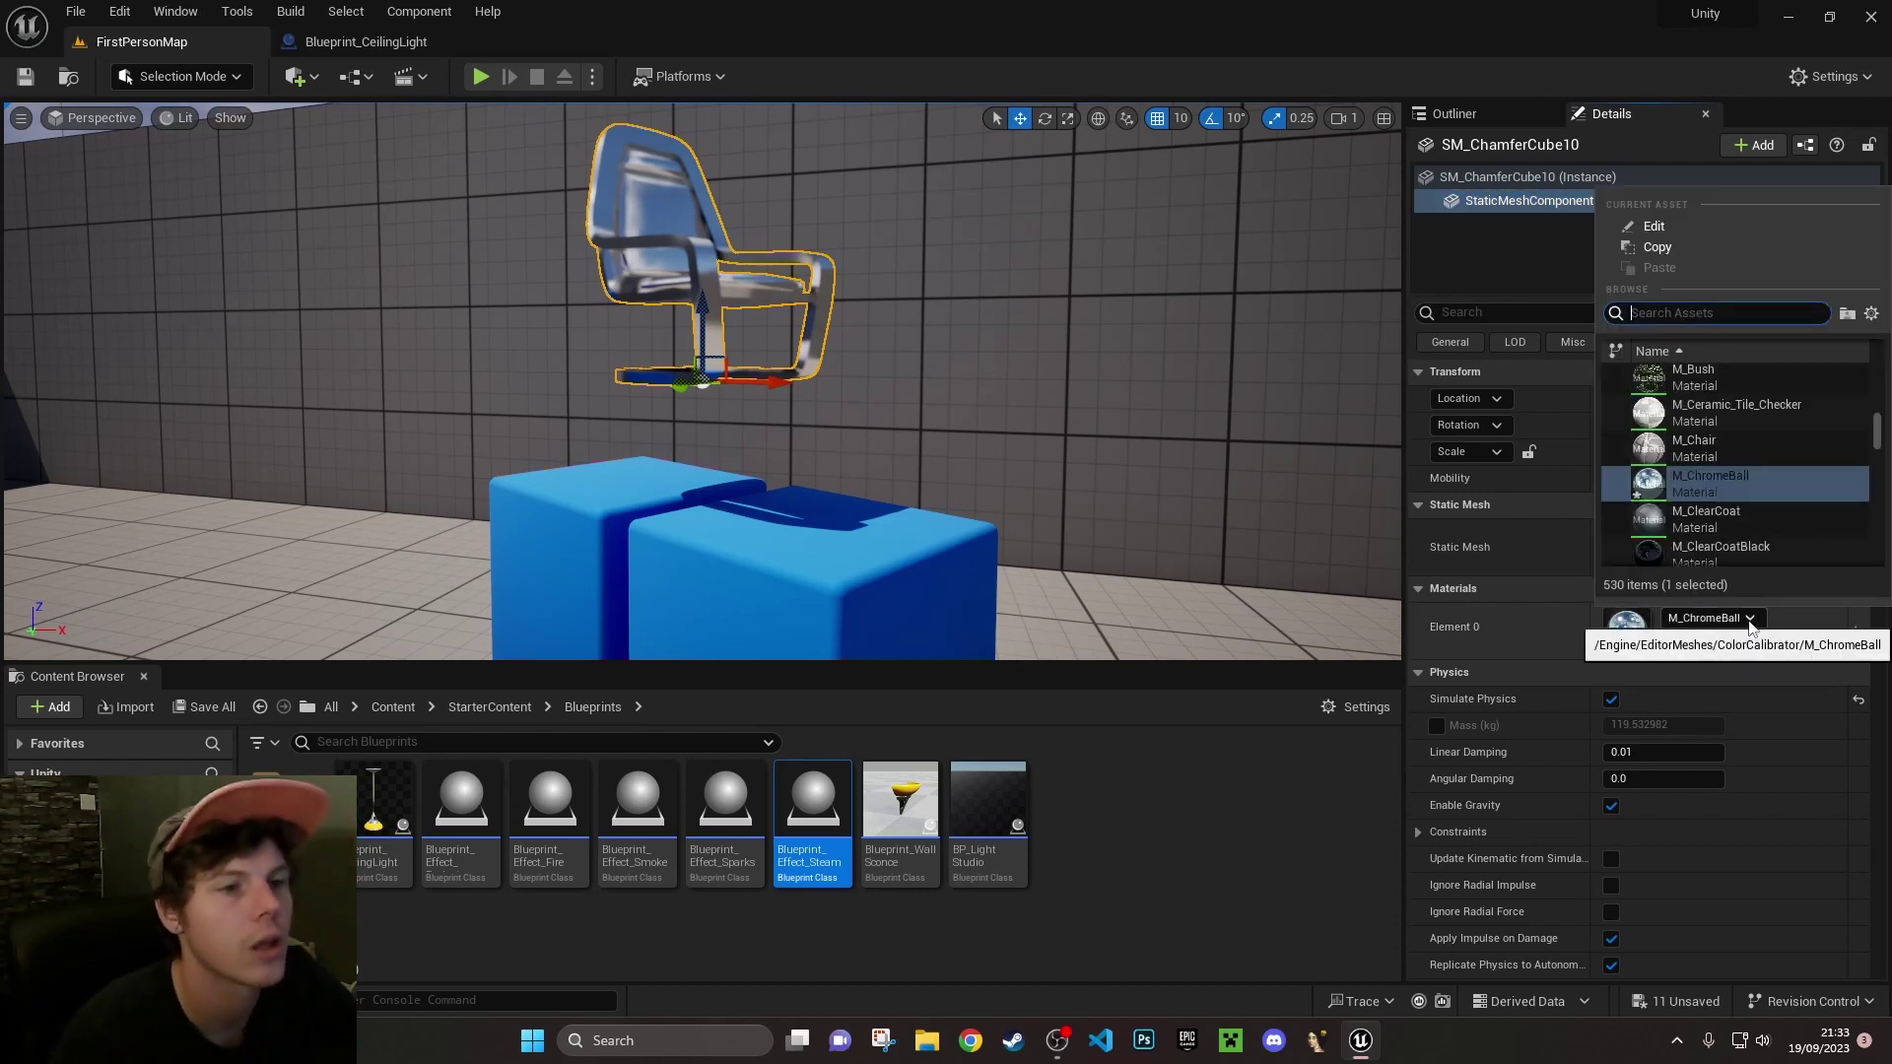
{"action": "left_click", "coordinate": [1675, 465]}
{"action": "left_click", "coordinate": [1697, 534]}
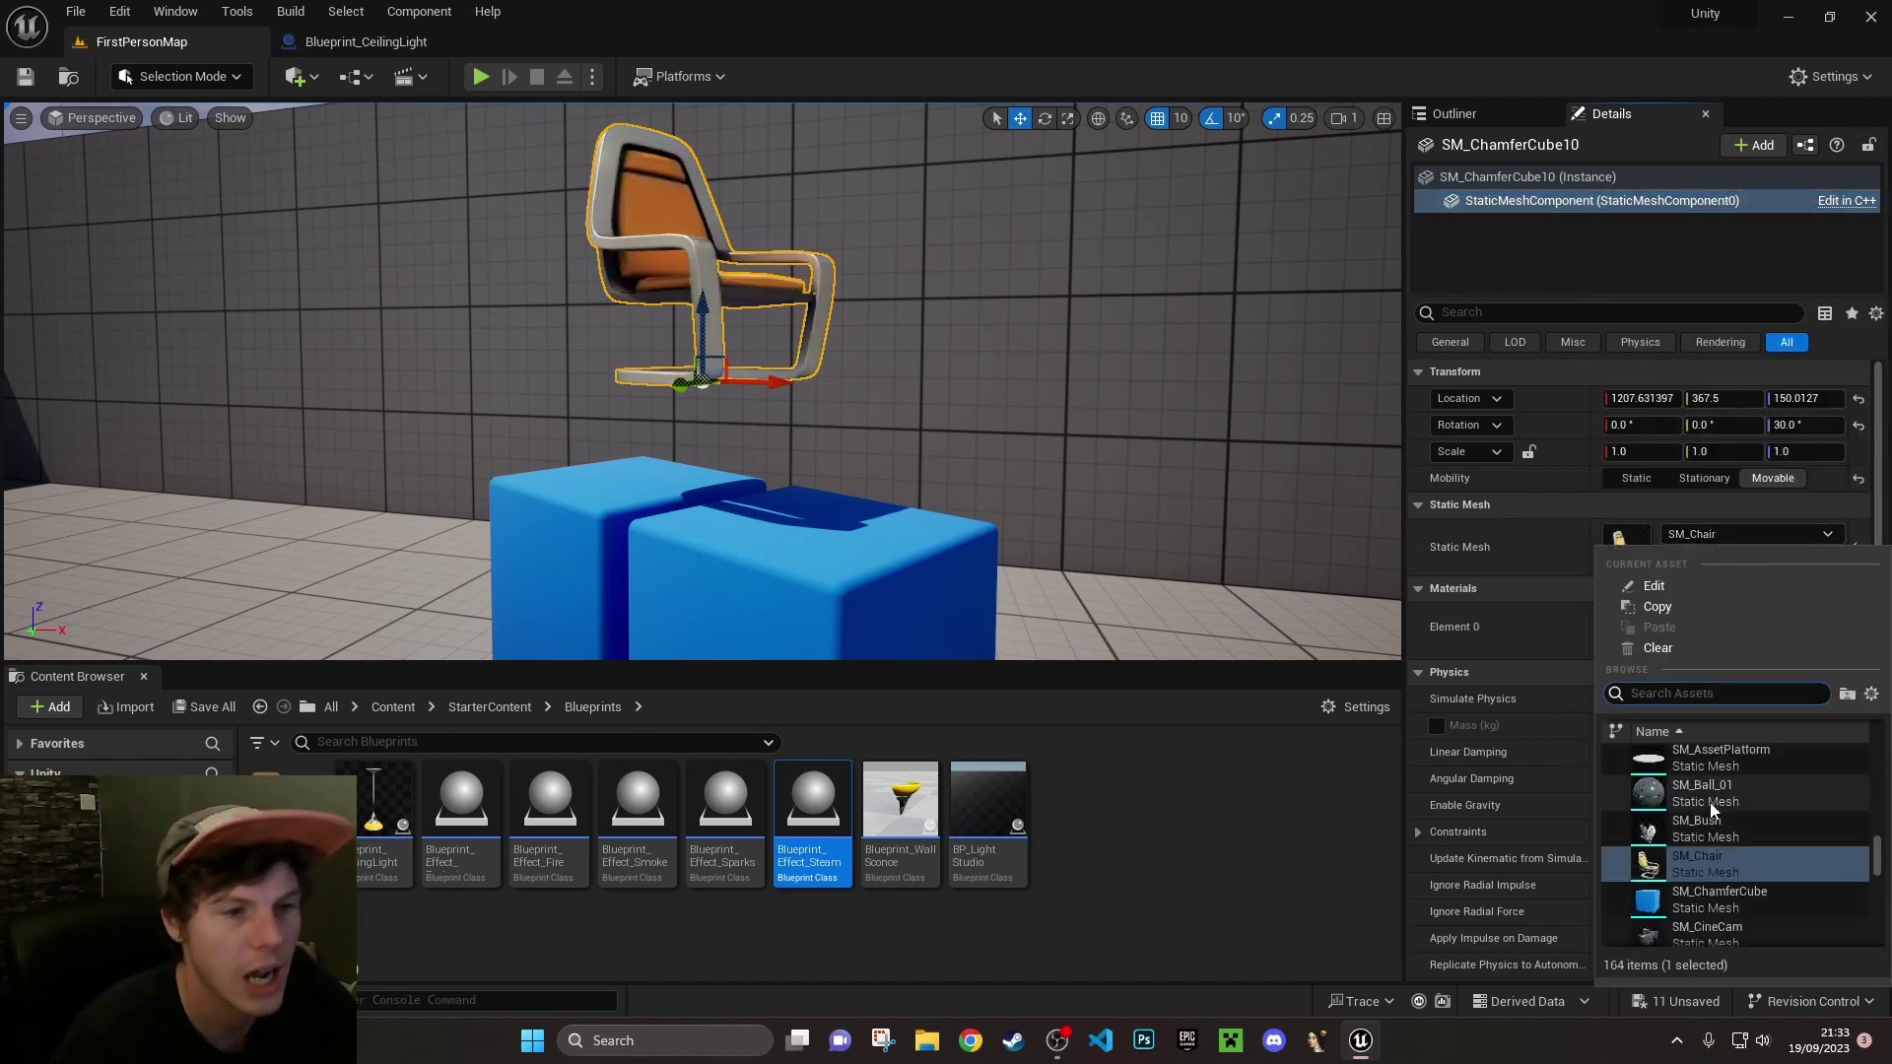
{"action": "left_click", "coordinate": [1707, 906]}
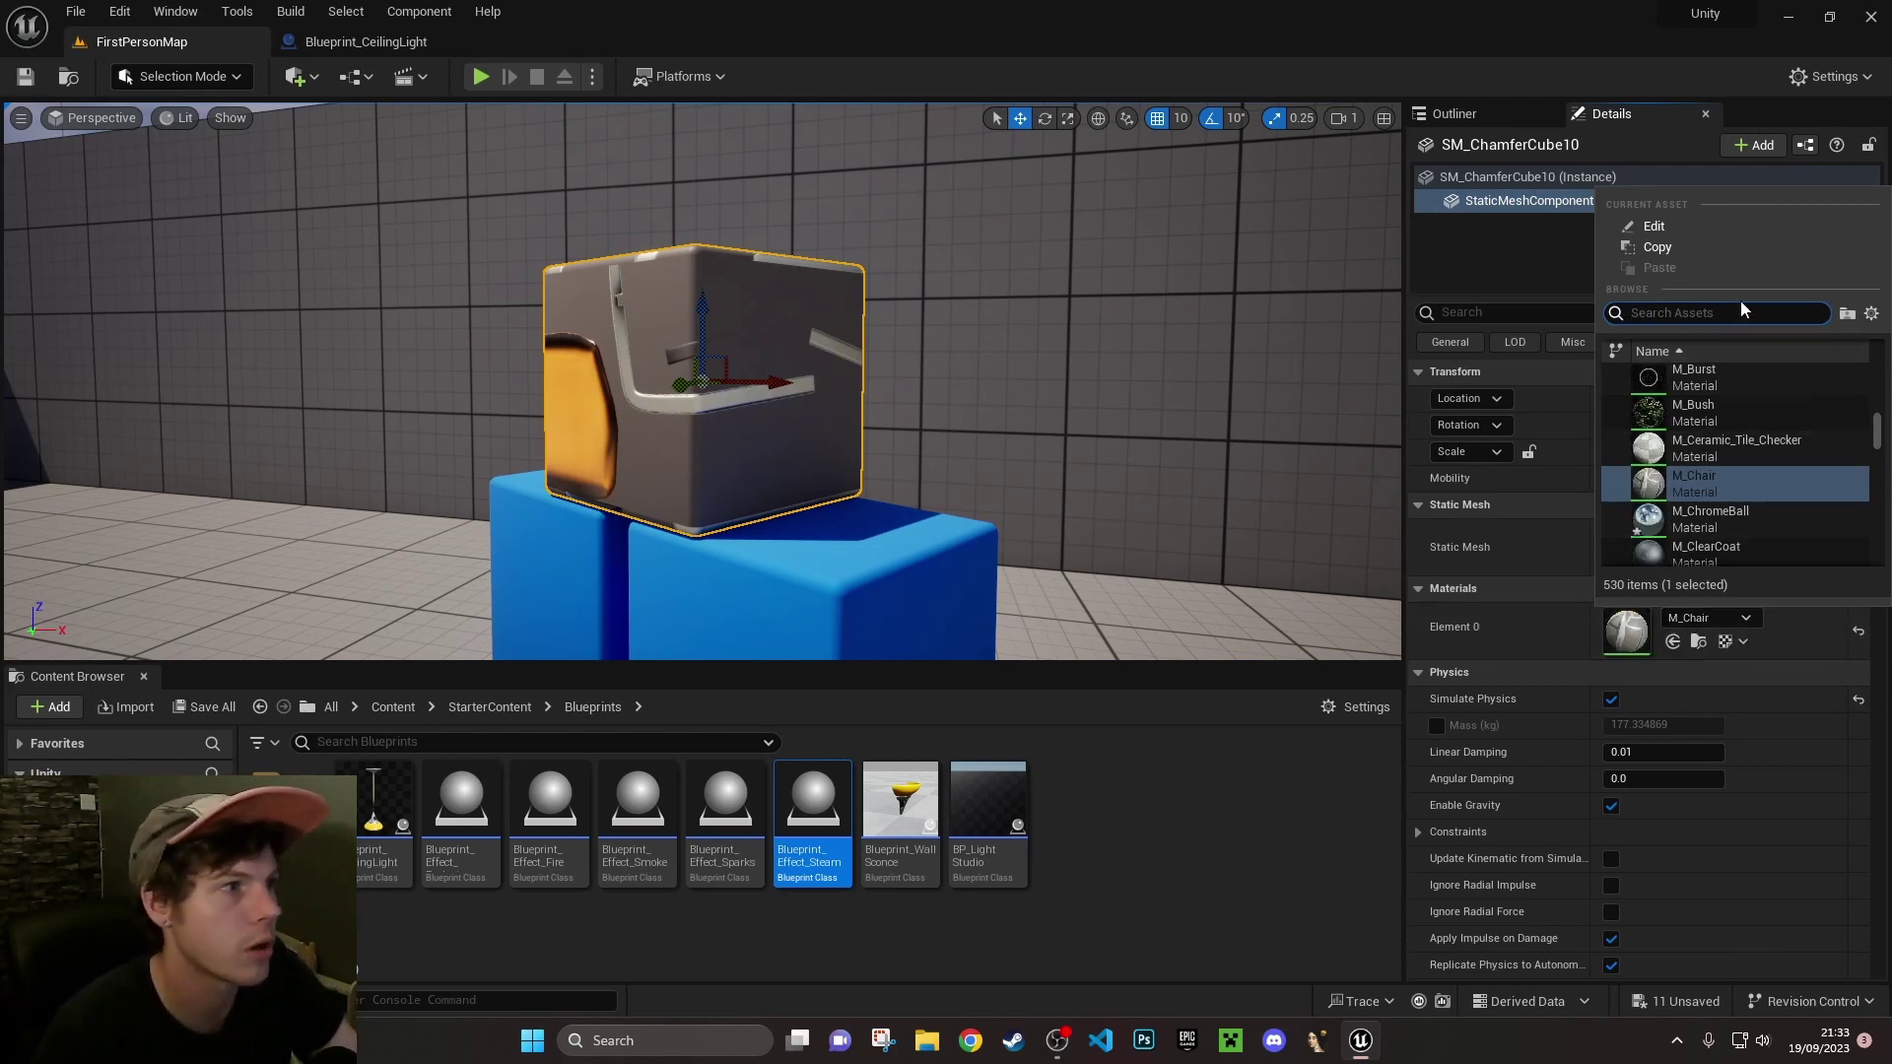
{"action": "left_click", "coordinate": [690, 423]}
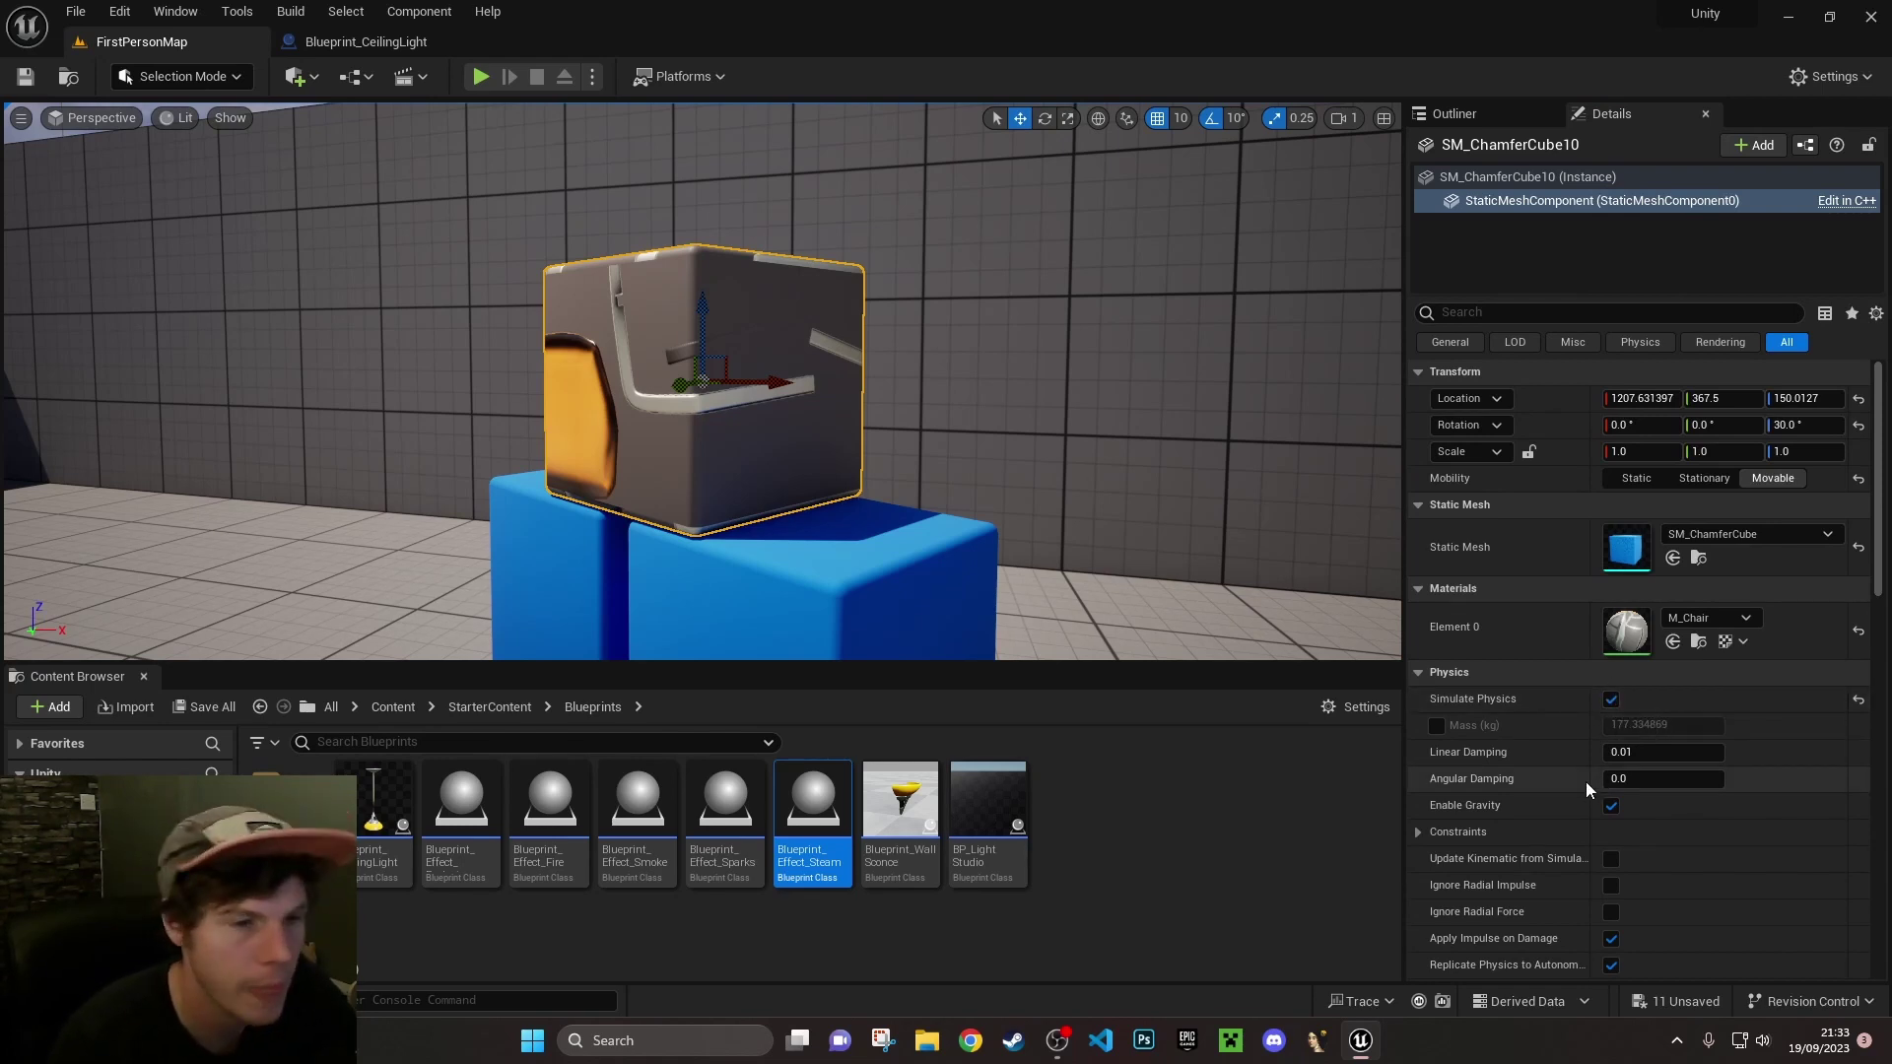
Turn off Simulate Physics for the top cube and test it in play mode by shooting the blocks beneath it
{"action": "scroll", "coordinate": [1583, 773], "scroll_direction": "down", "scroll_amount": 4}
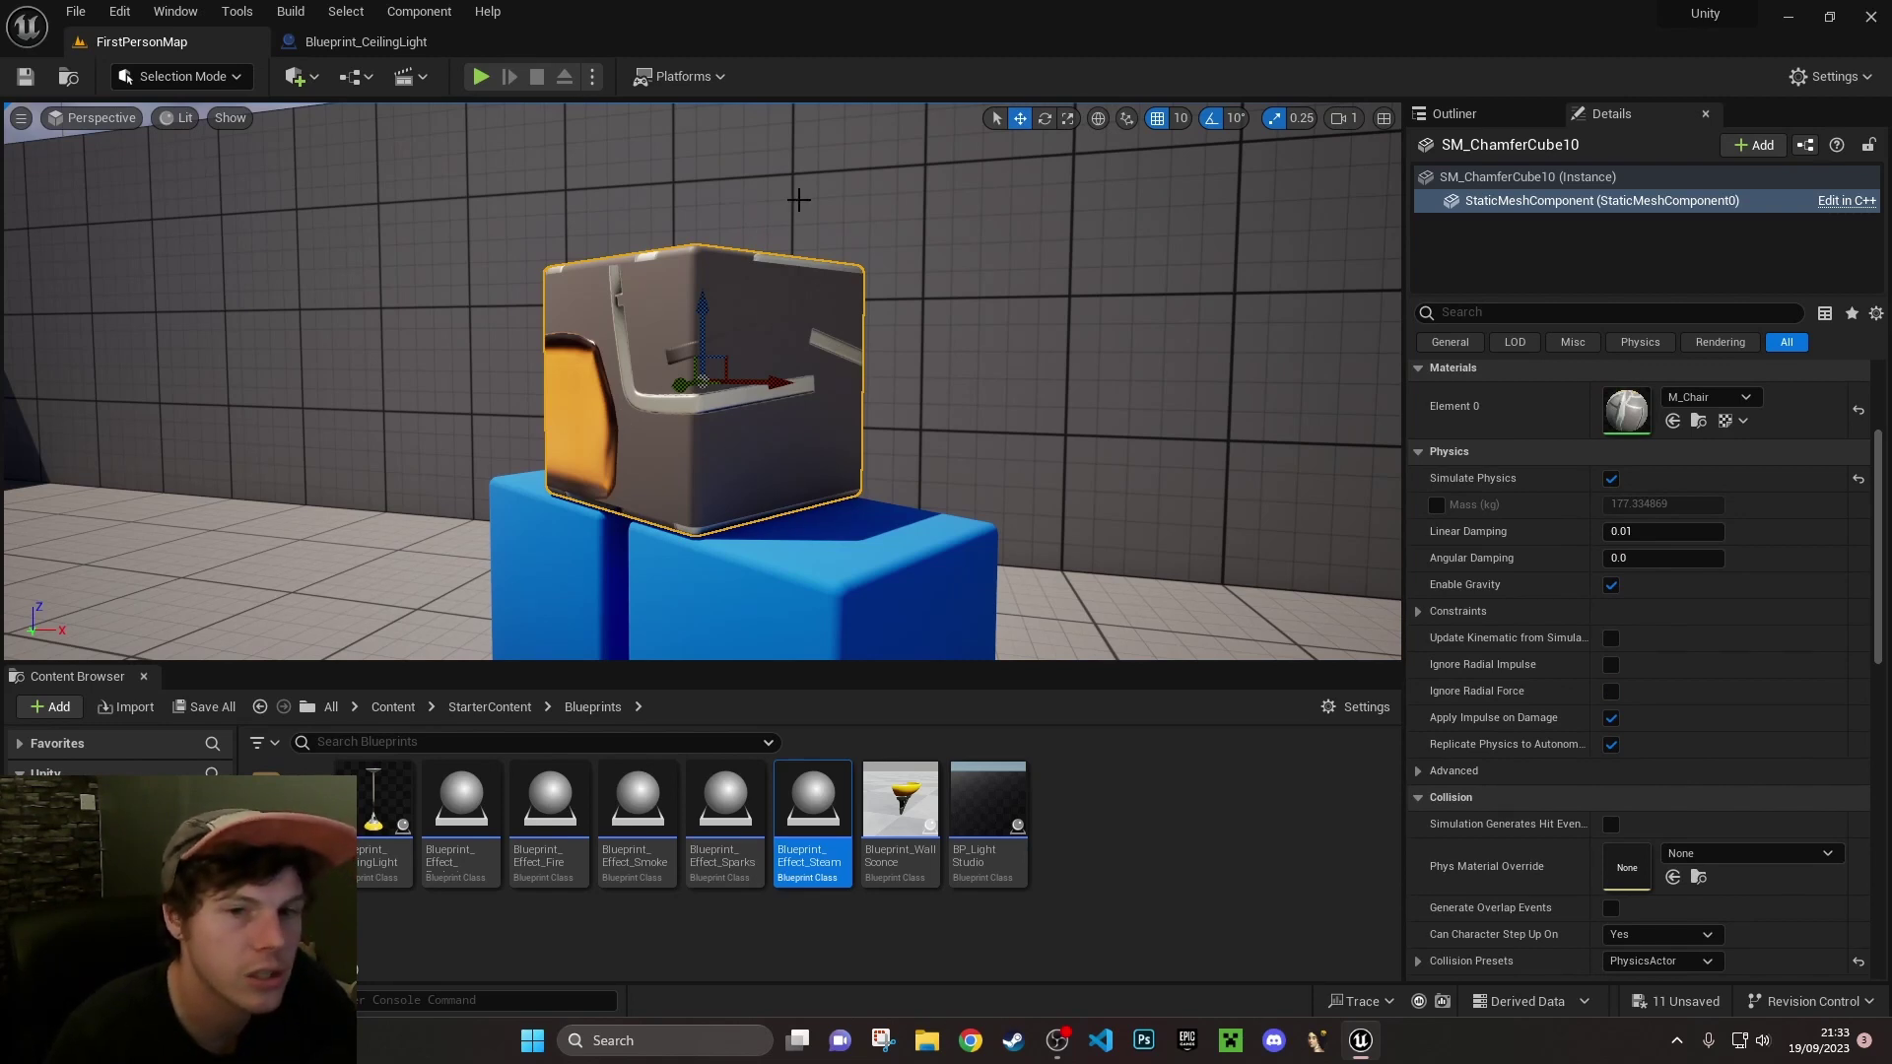
{"action": "left_click", "coordinate": [1612, 480]}
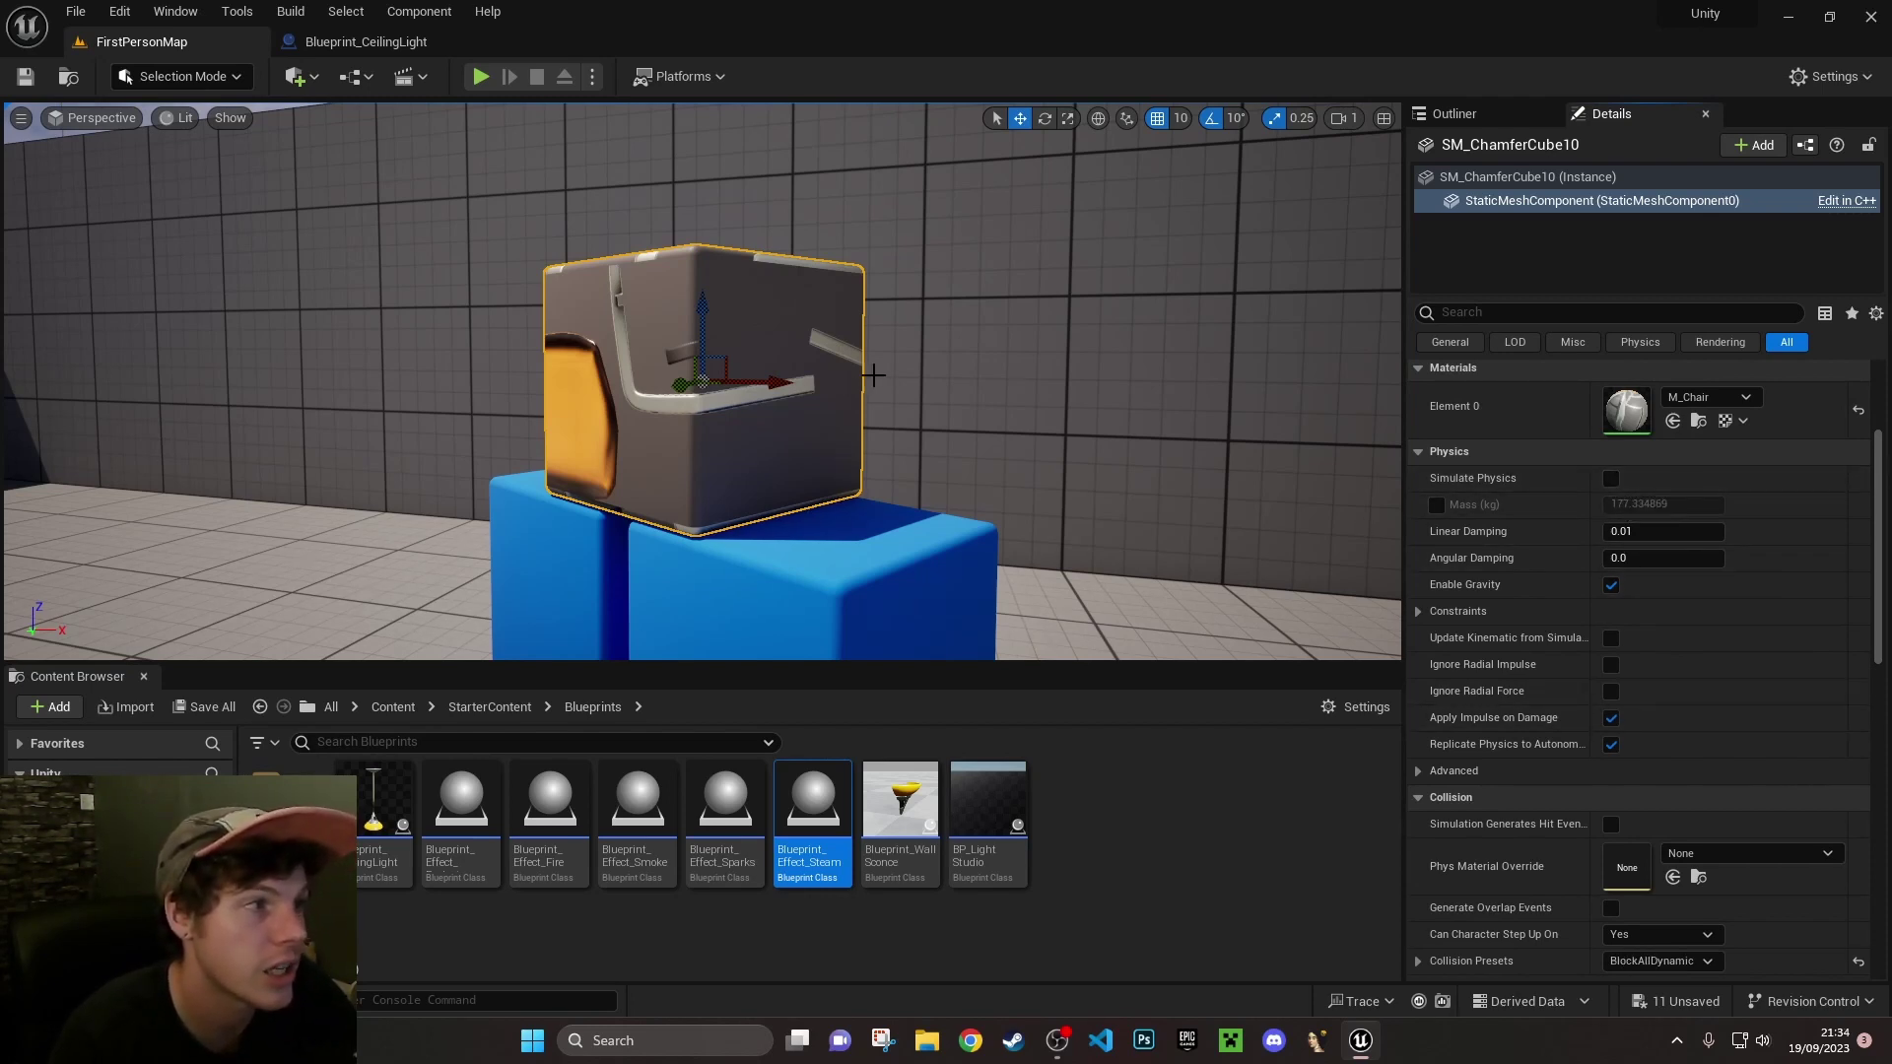
{"action": "left_click", "coordinate": [481, 75]}
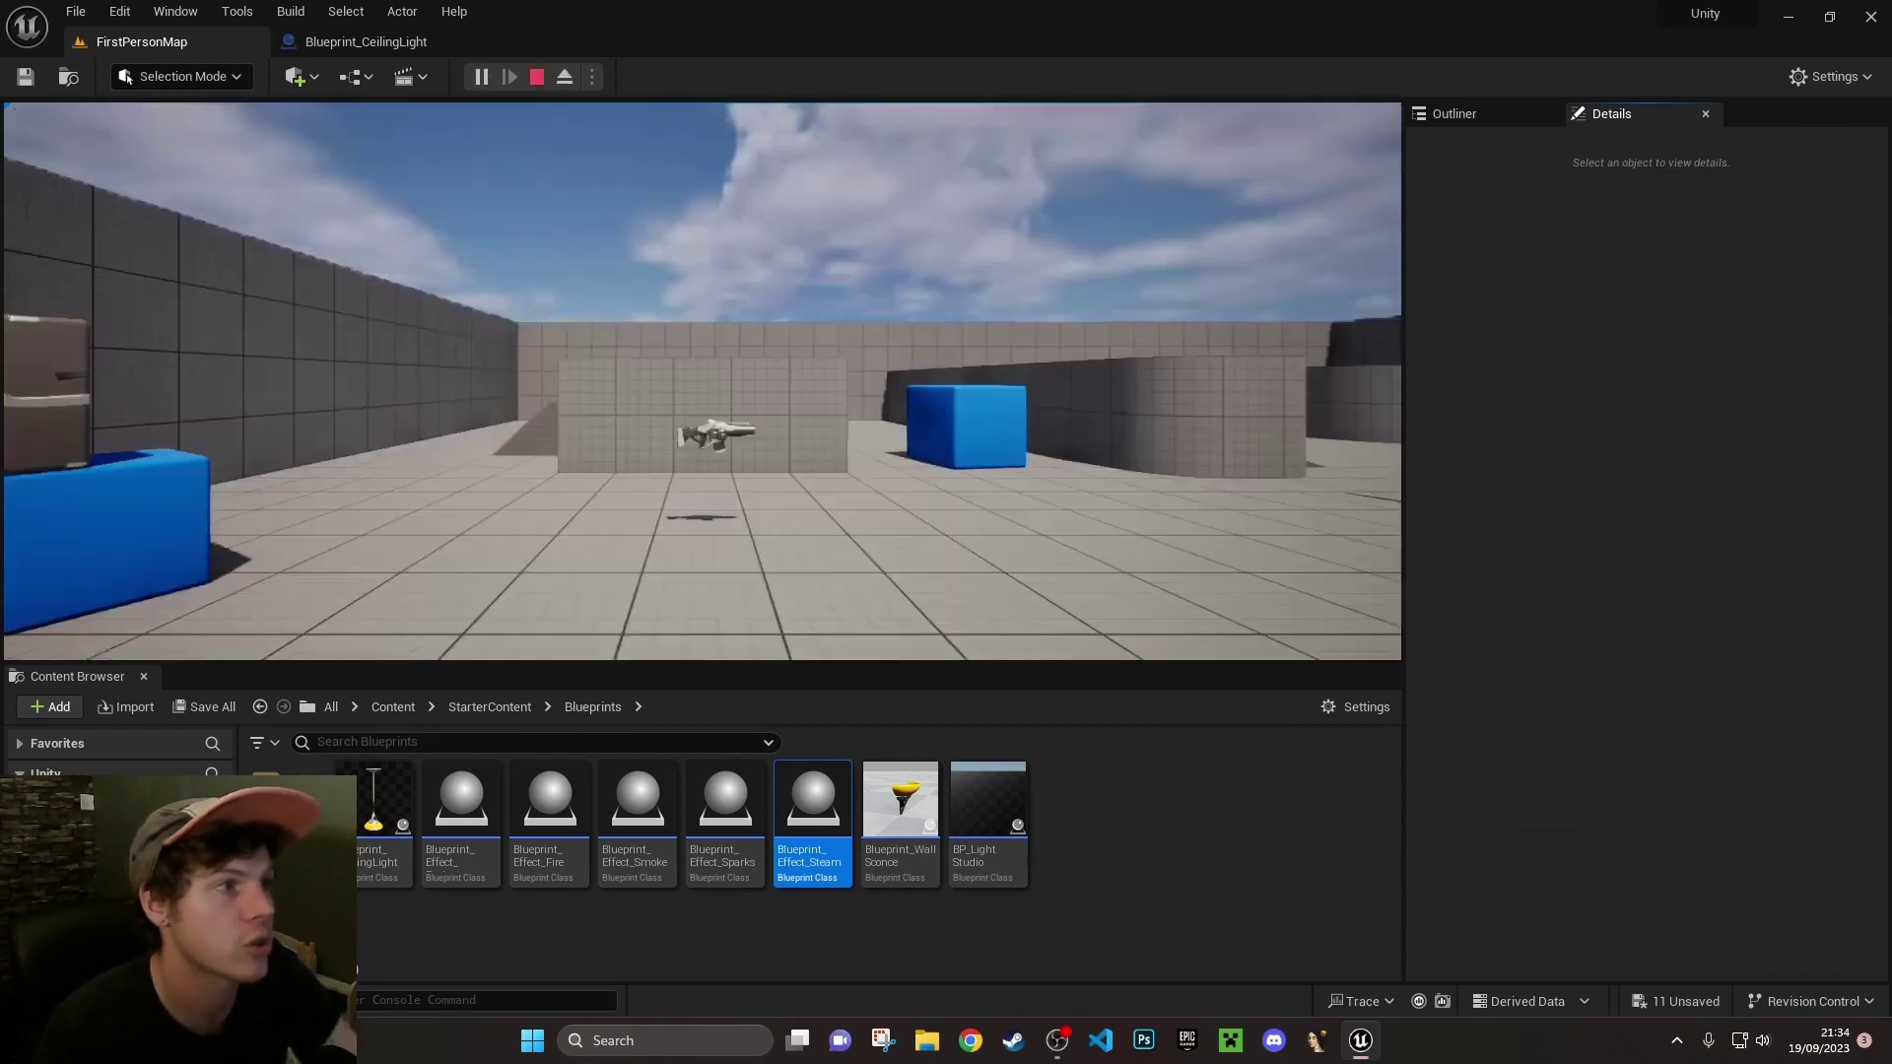
{"action": "key", "text": "w"}
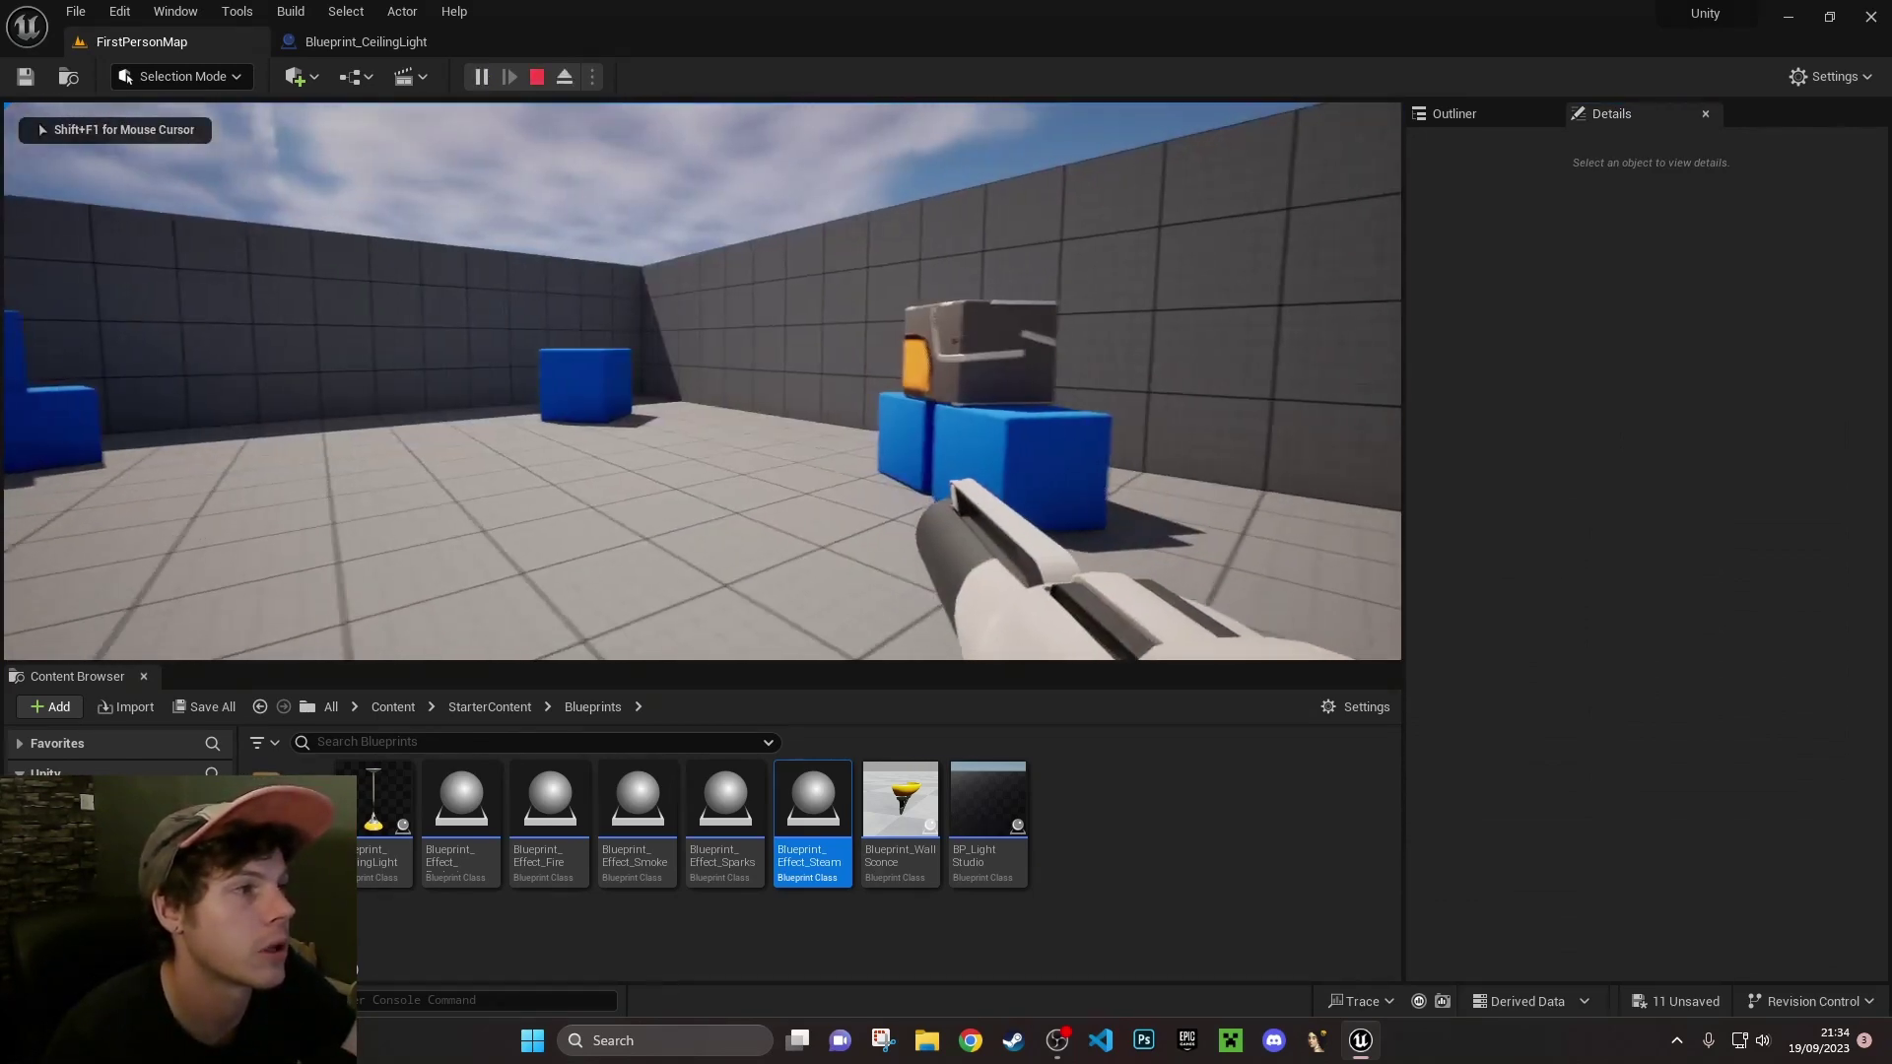
{"action": "left_click", "coordinate": [701, 381]}
{"action": "left_click", "coordinate": [701, 381]}
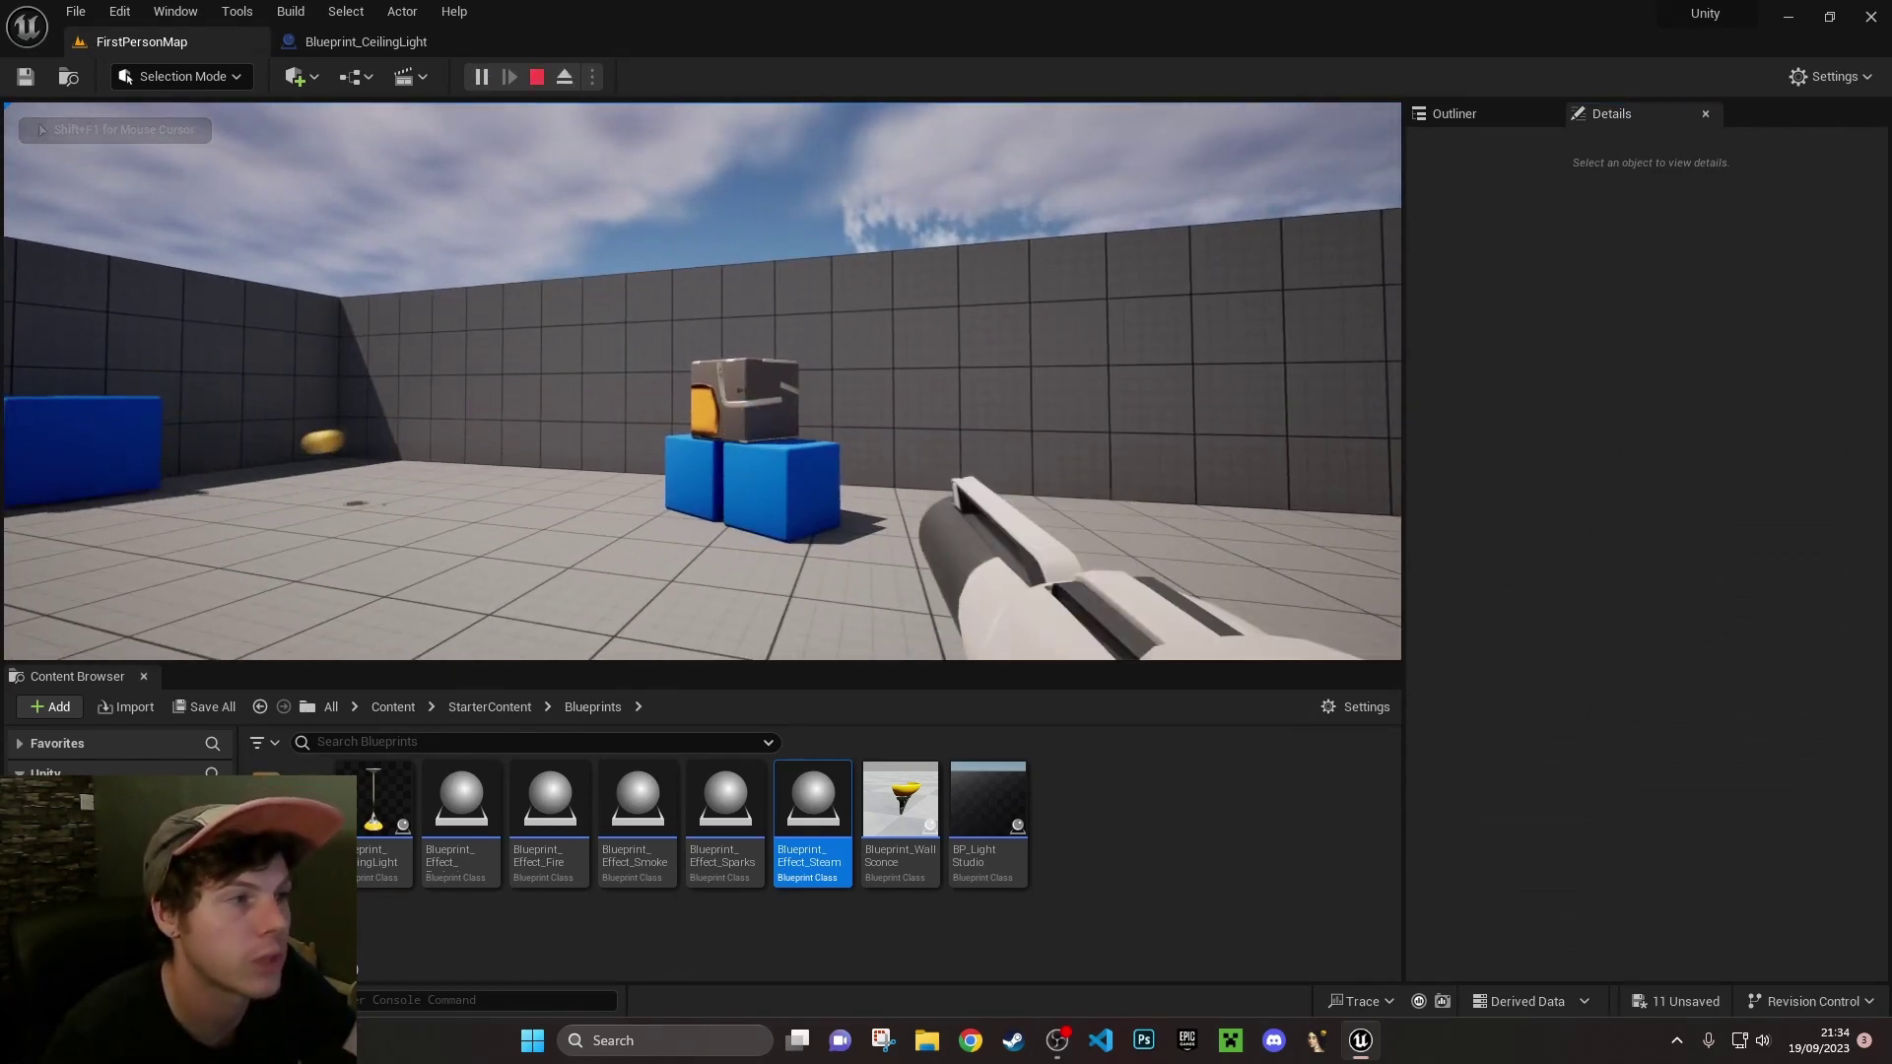
{"action": "left_click", "coordinate": [702, 381]}
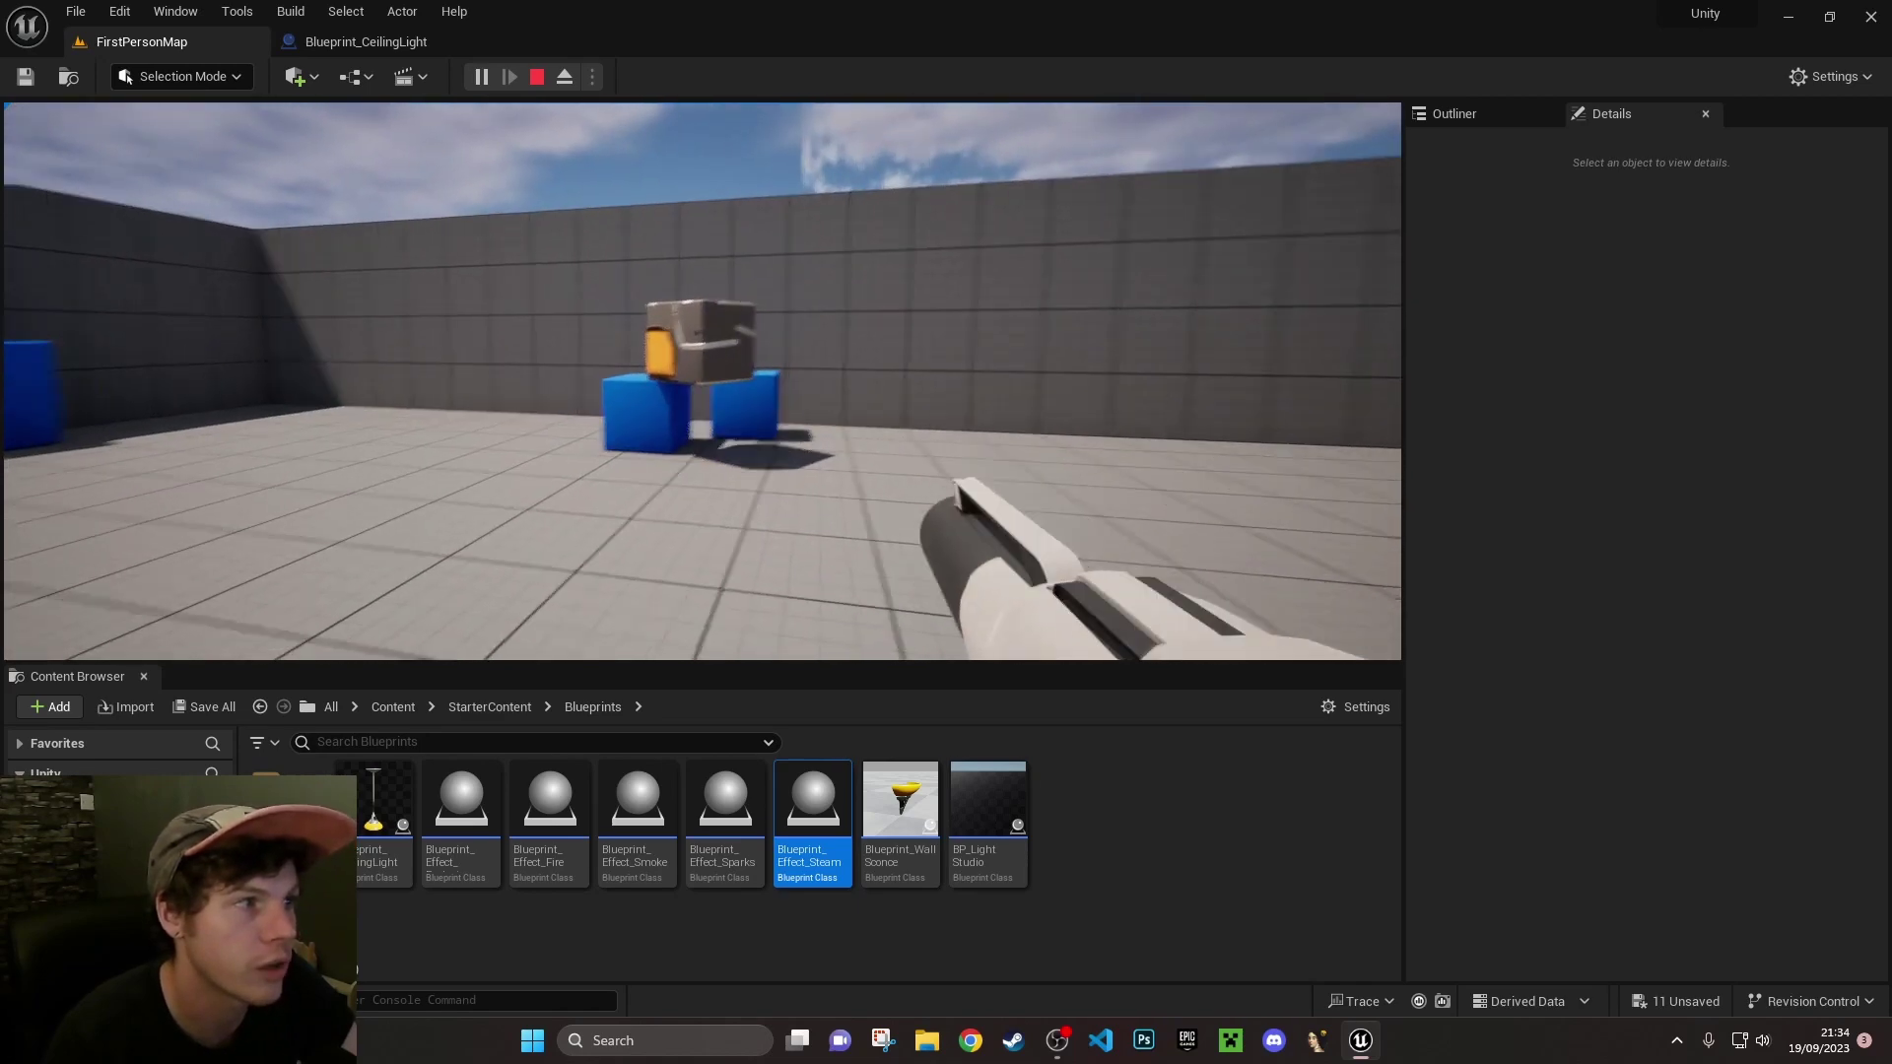
{"action": "key", "text": "w"}
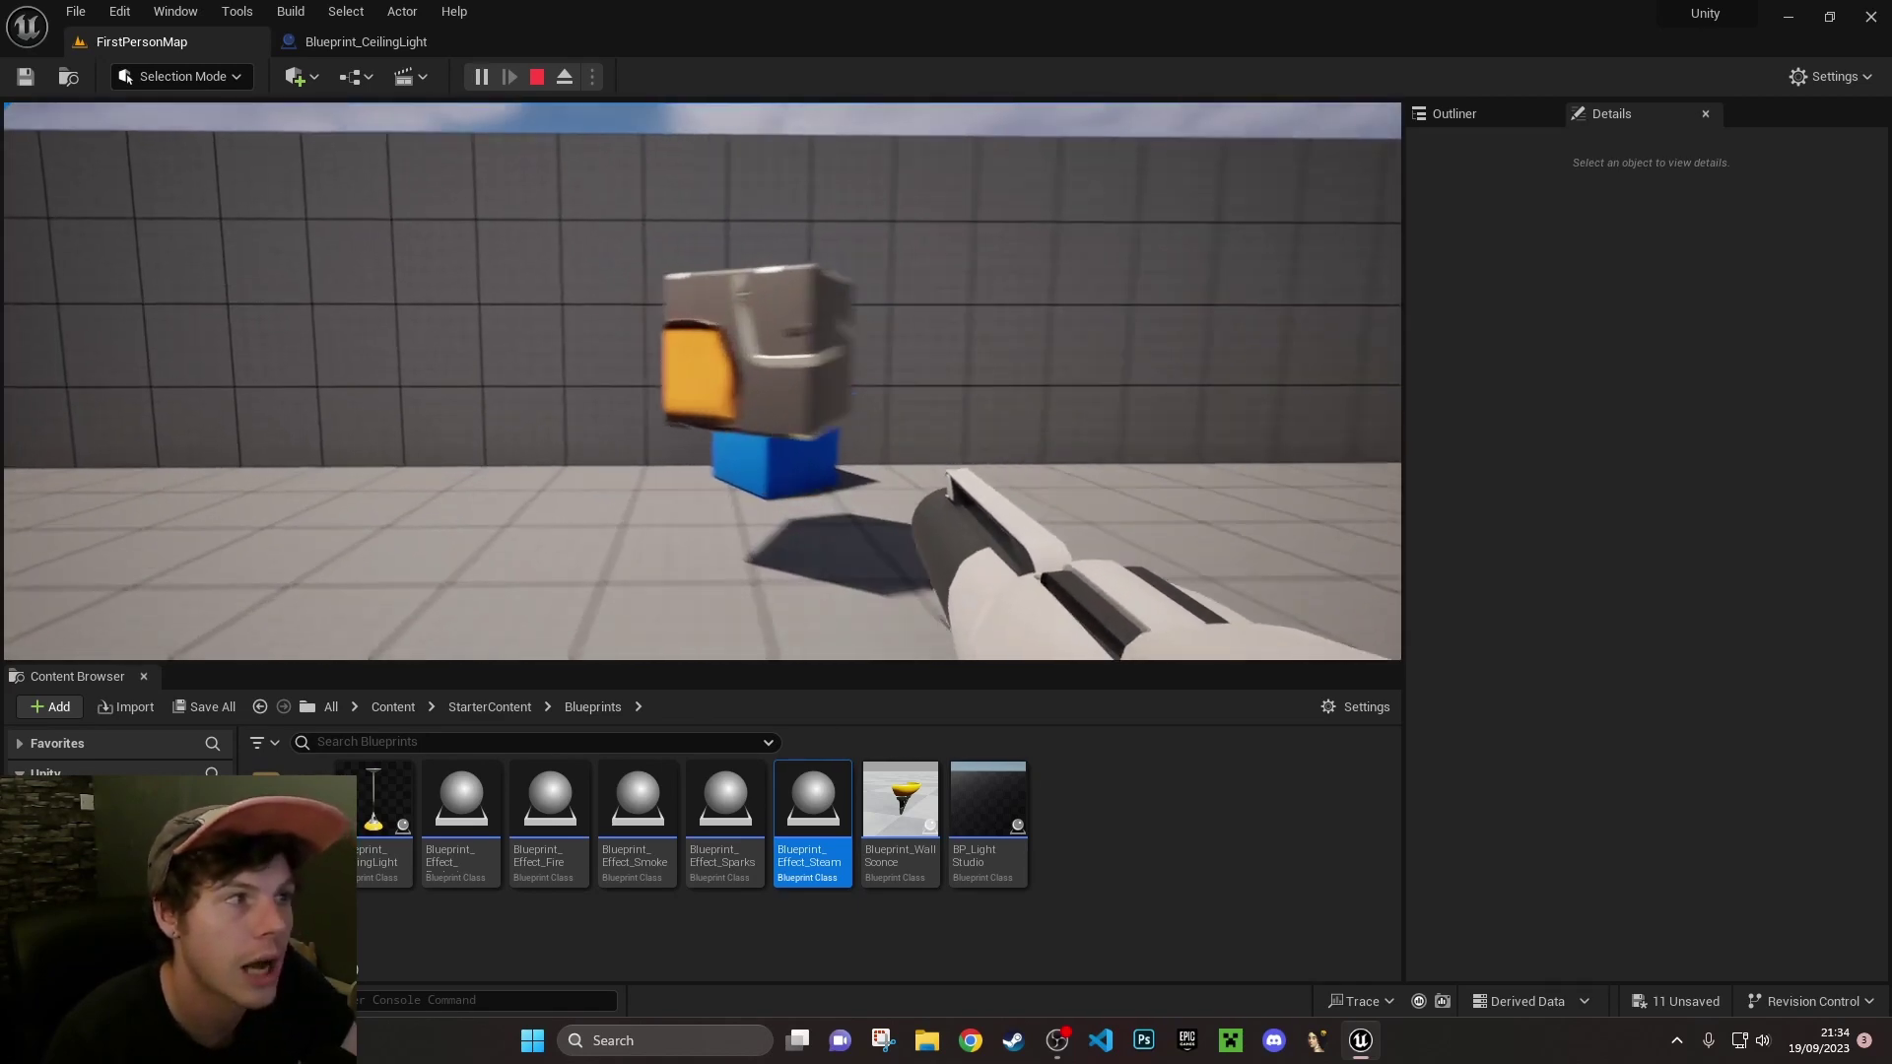
{"action": "key", "text": "Escape"}
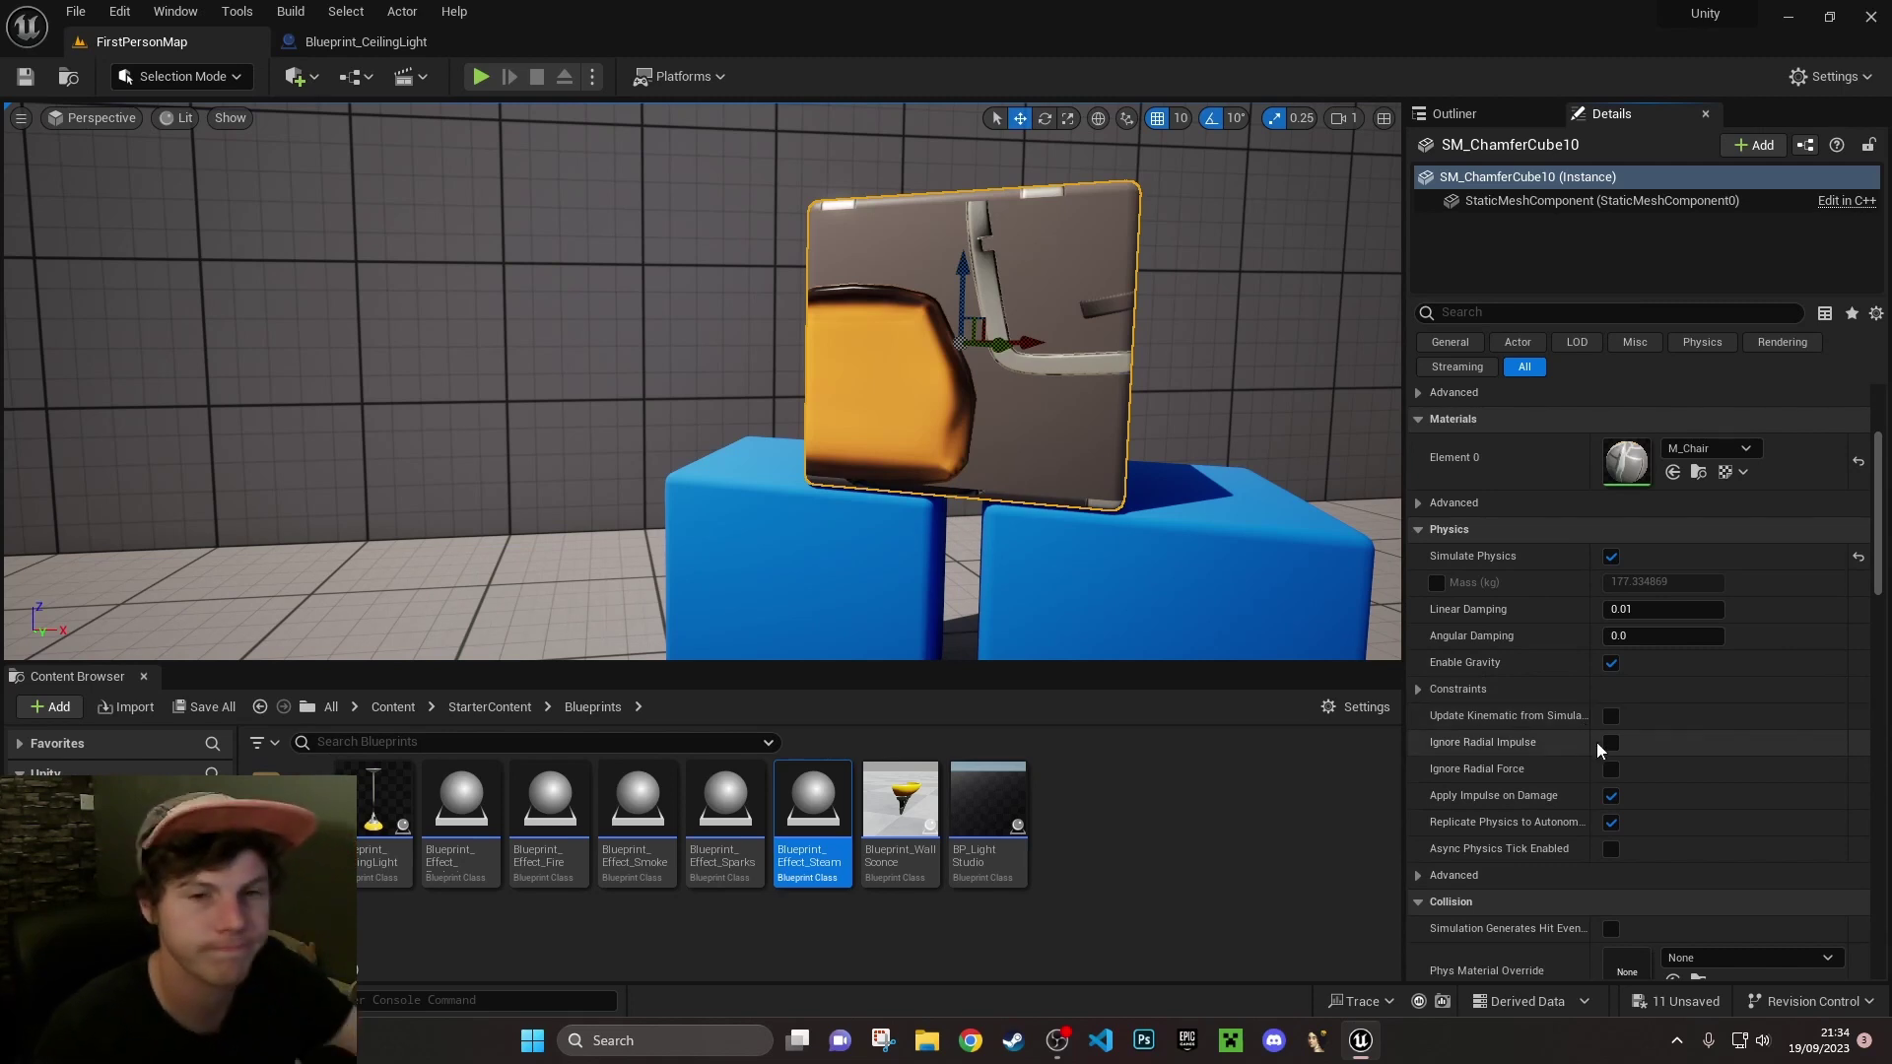
Set the collision preset of SM_ChamferCube10 to NoCollision
{"action": "scroll", "coordinate": [1580, 768], "scroll_direction": "down", "scroll_amount": 2}
{"action": "scroll", "coordinate": [1577, 765], "scroll_direction": "down", "scroll_amount": 4}
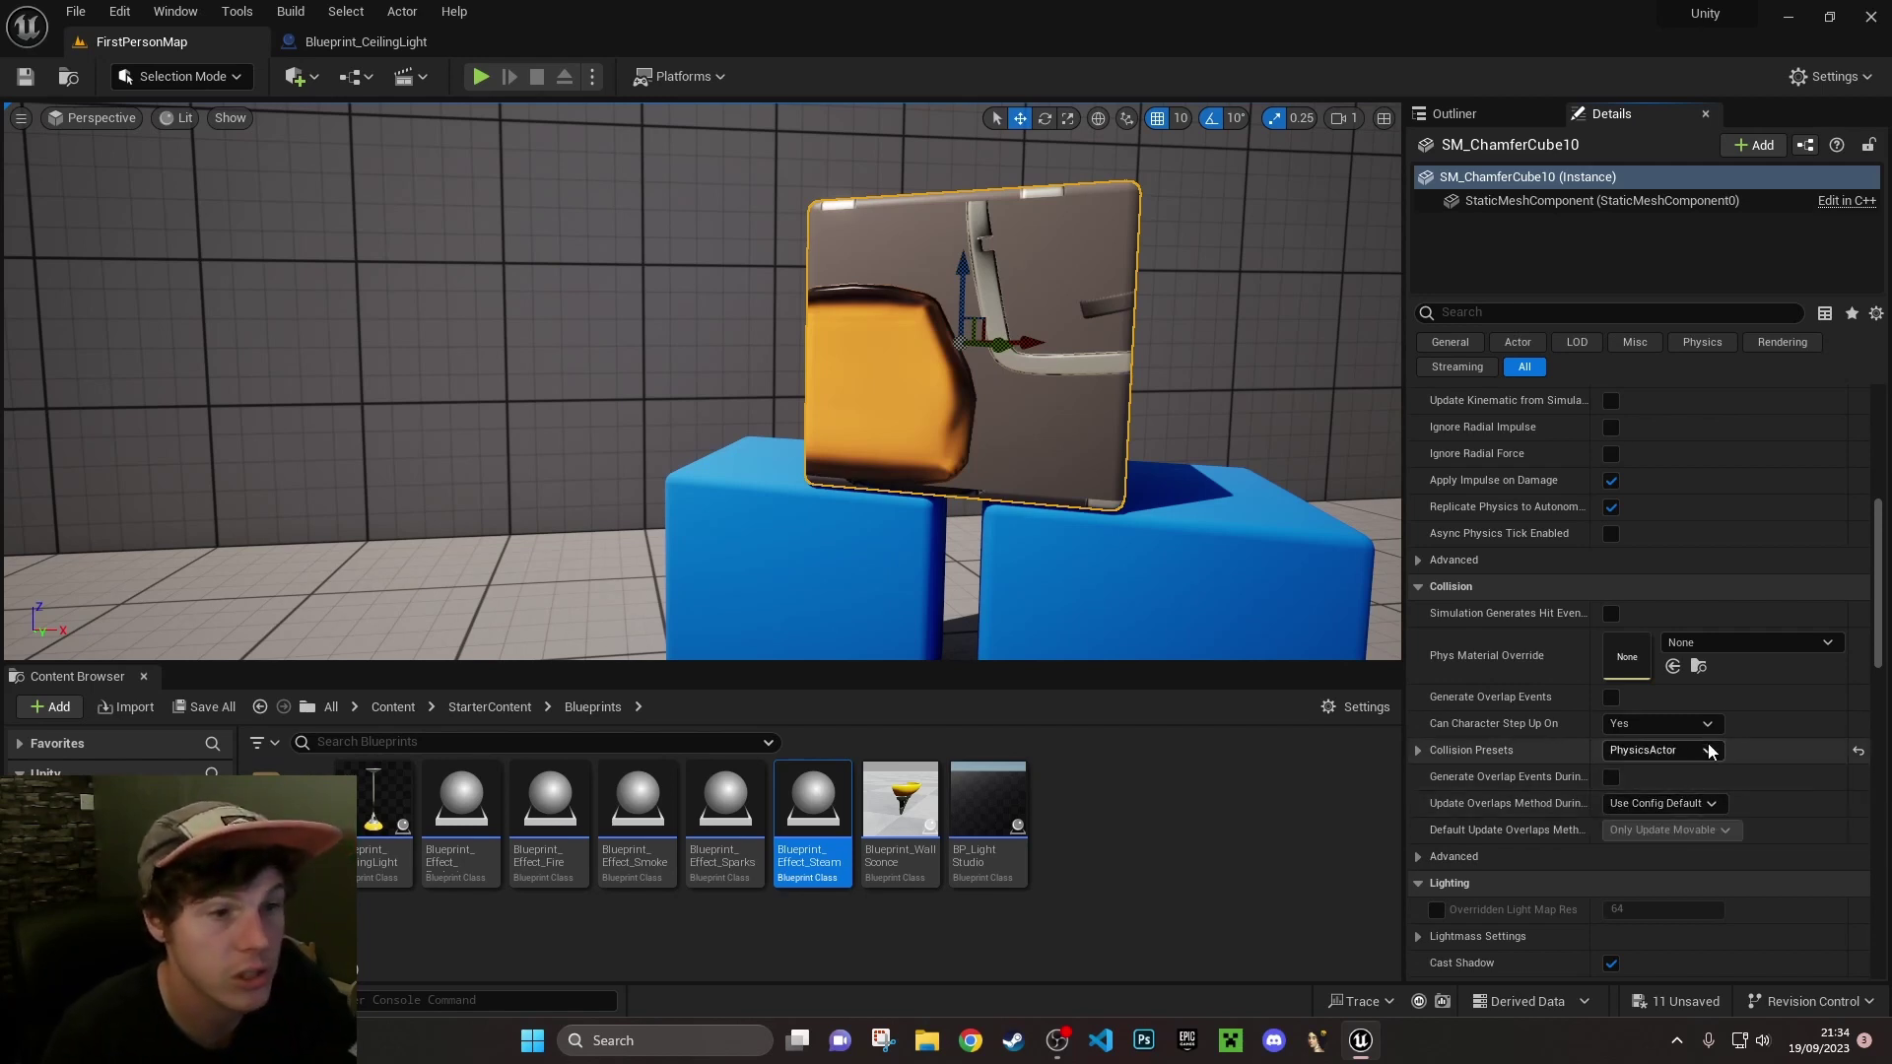
{"action": "left_click", "coordinate": [1665, 751]}
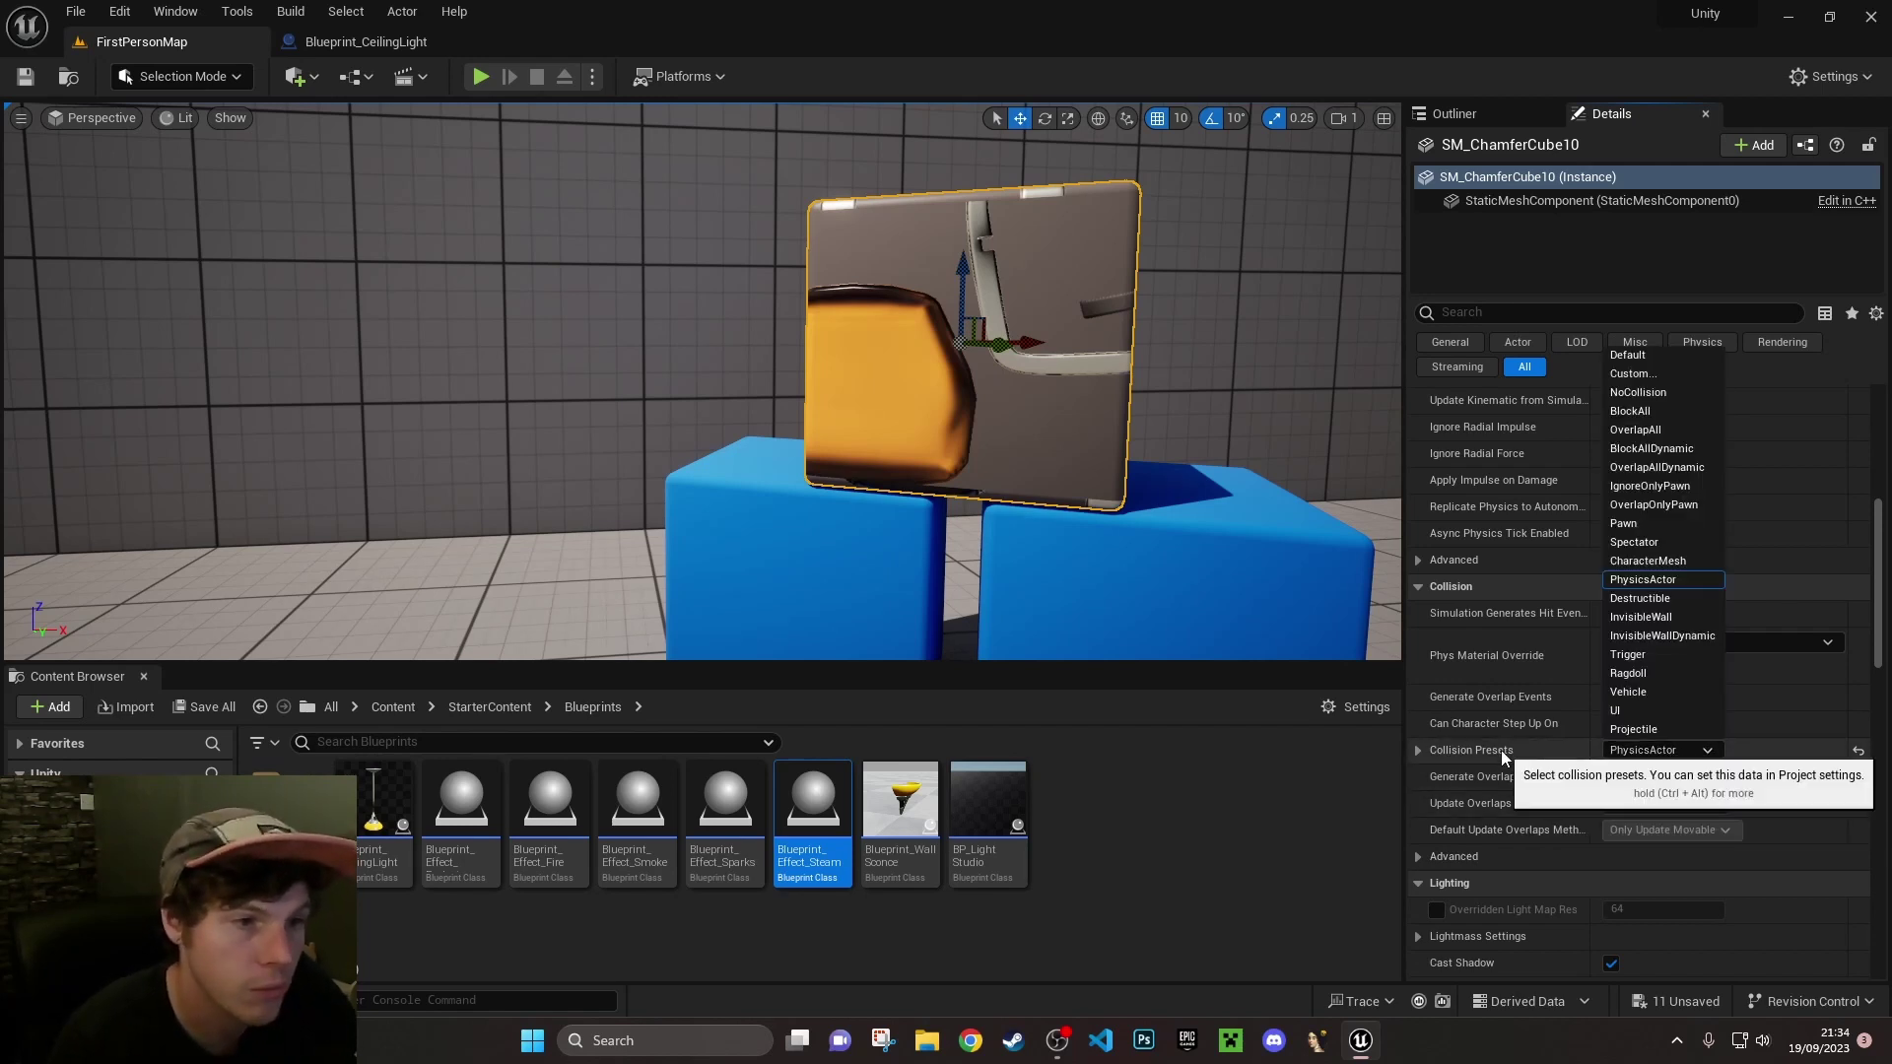
{"action": "left_click", "coordinate": [1675, 392]}
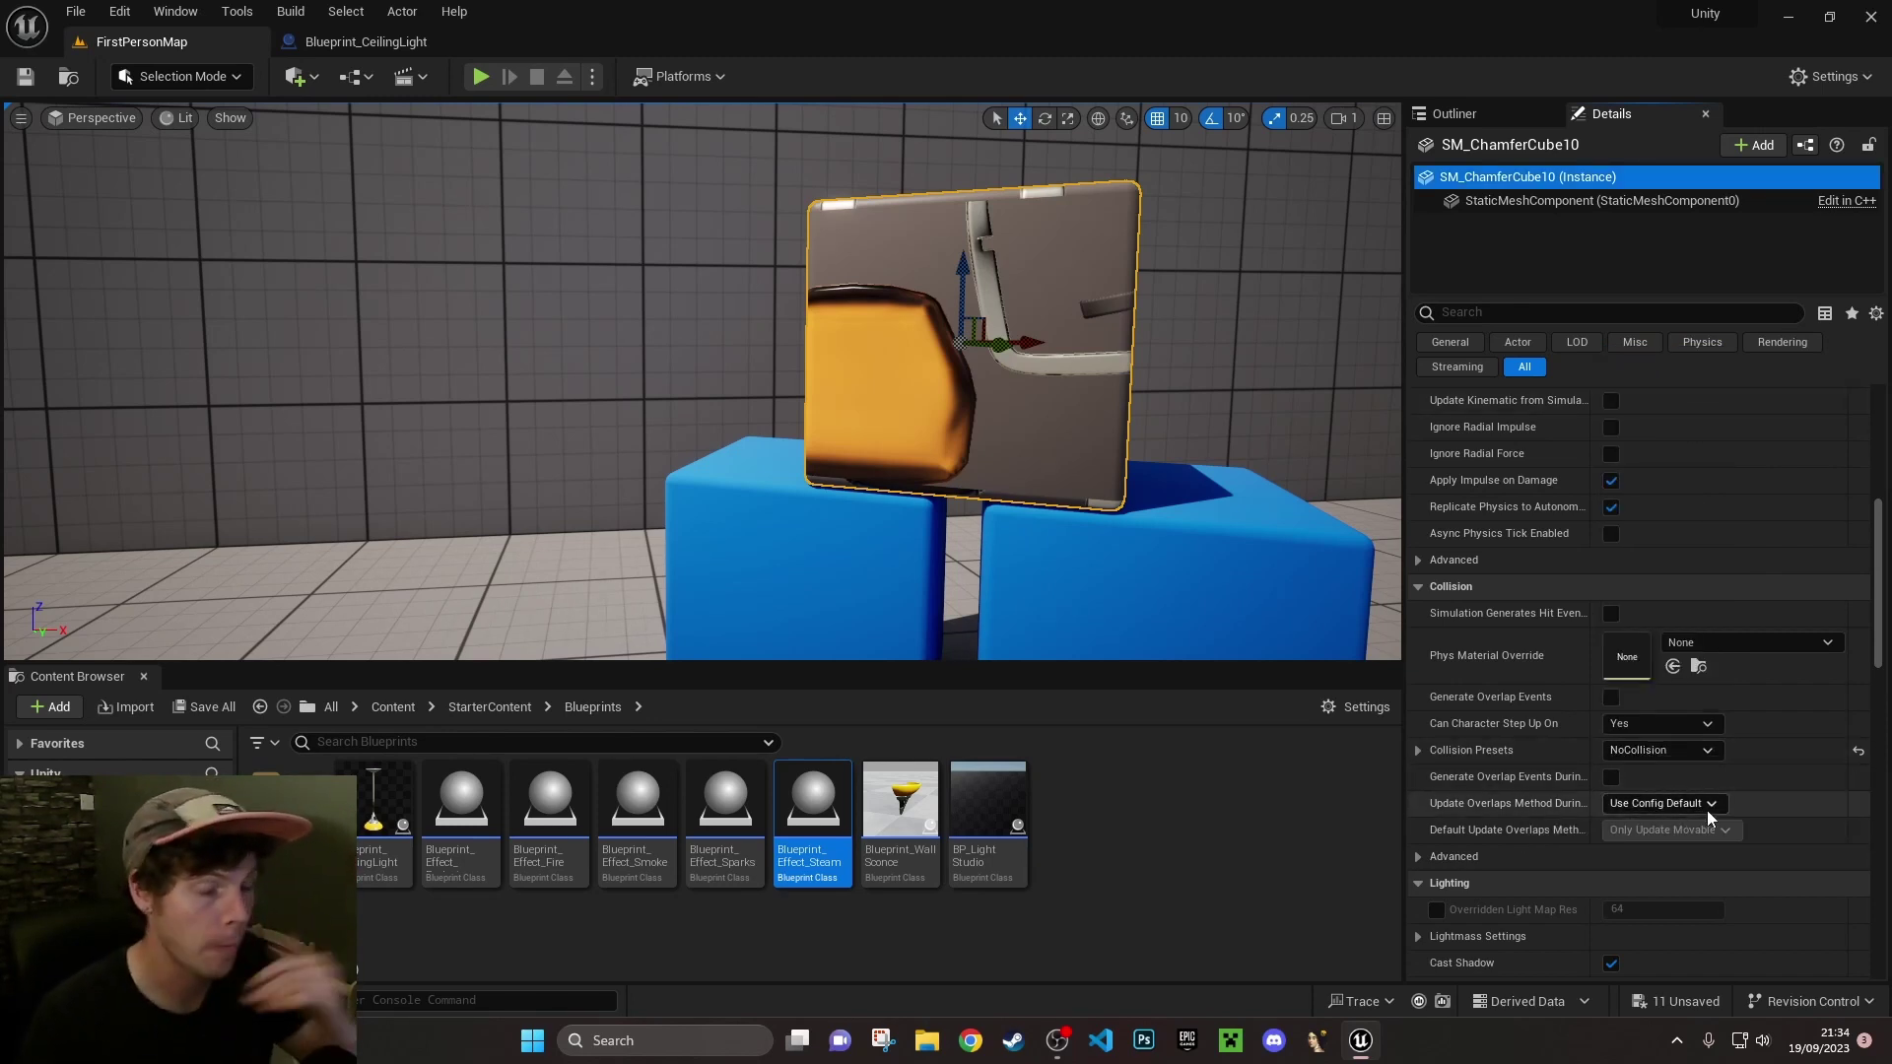
Look over the actor's lighting, rendering, HLOD and remaining properties, and show the details of its StaticMeshComponent
{"action": "scroll", "coordinate": [1725, 830], "scroll_direction": "down", "scroll_amount": 3}
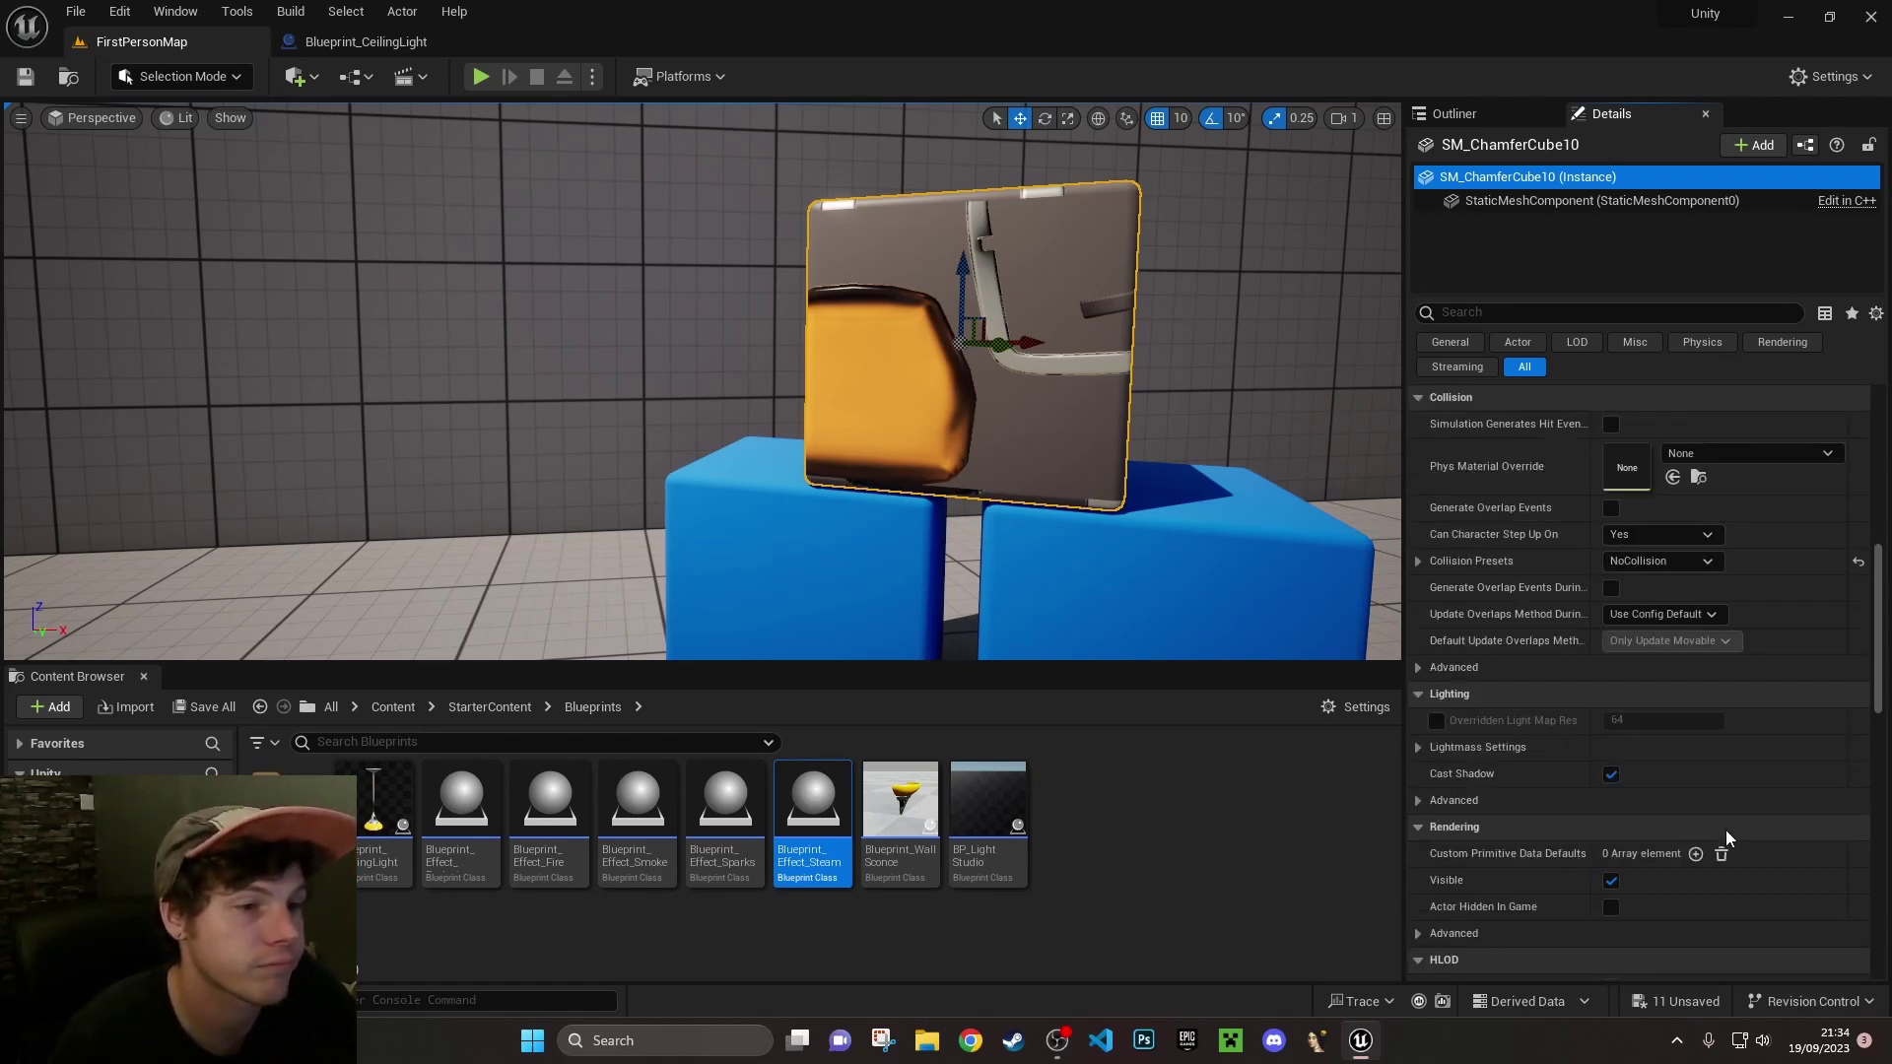
{"action": "scroll", "coordinate": [1725, 830], "scroll_direction": "down", "scroll_amount": 3}
{"action": "left_click", "coordinate": [1612, 585]}
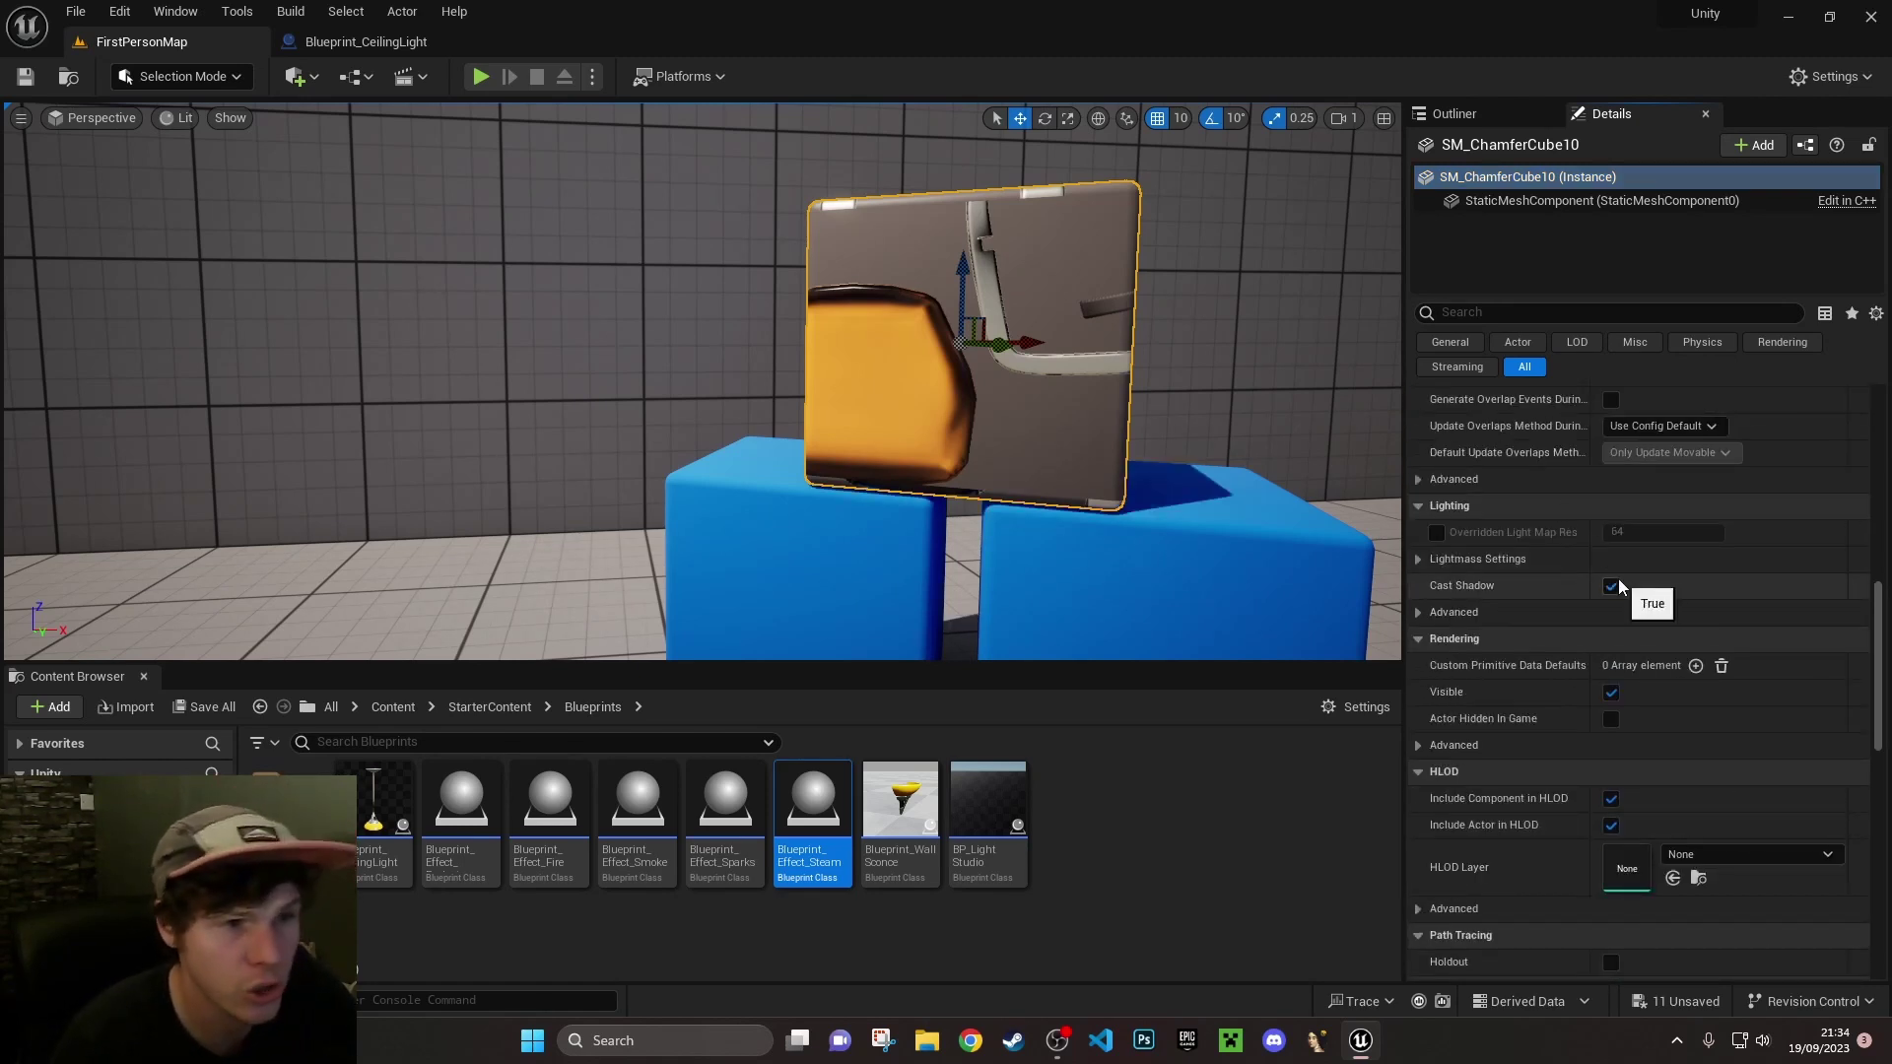
{"action": "scroll", "coordinate": [1598, 800], "scroll_direction": "down", "scroll_amount": 6}
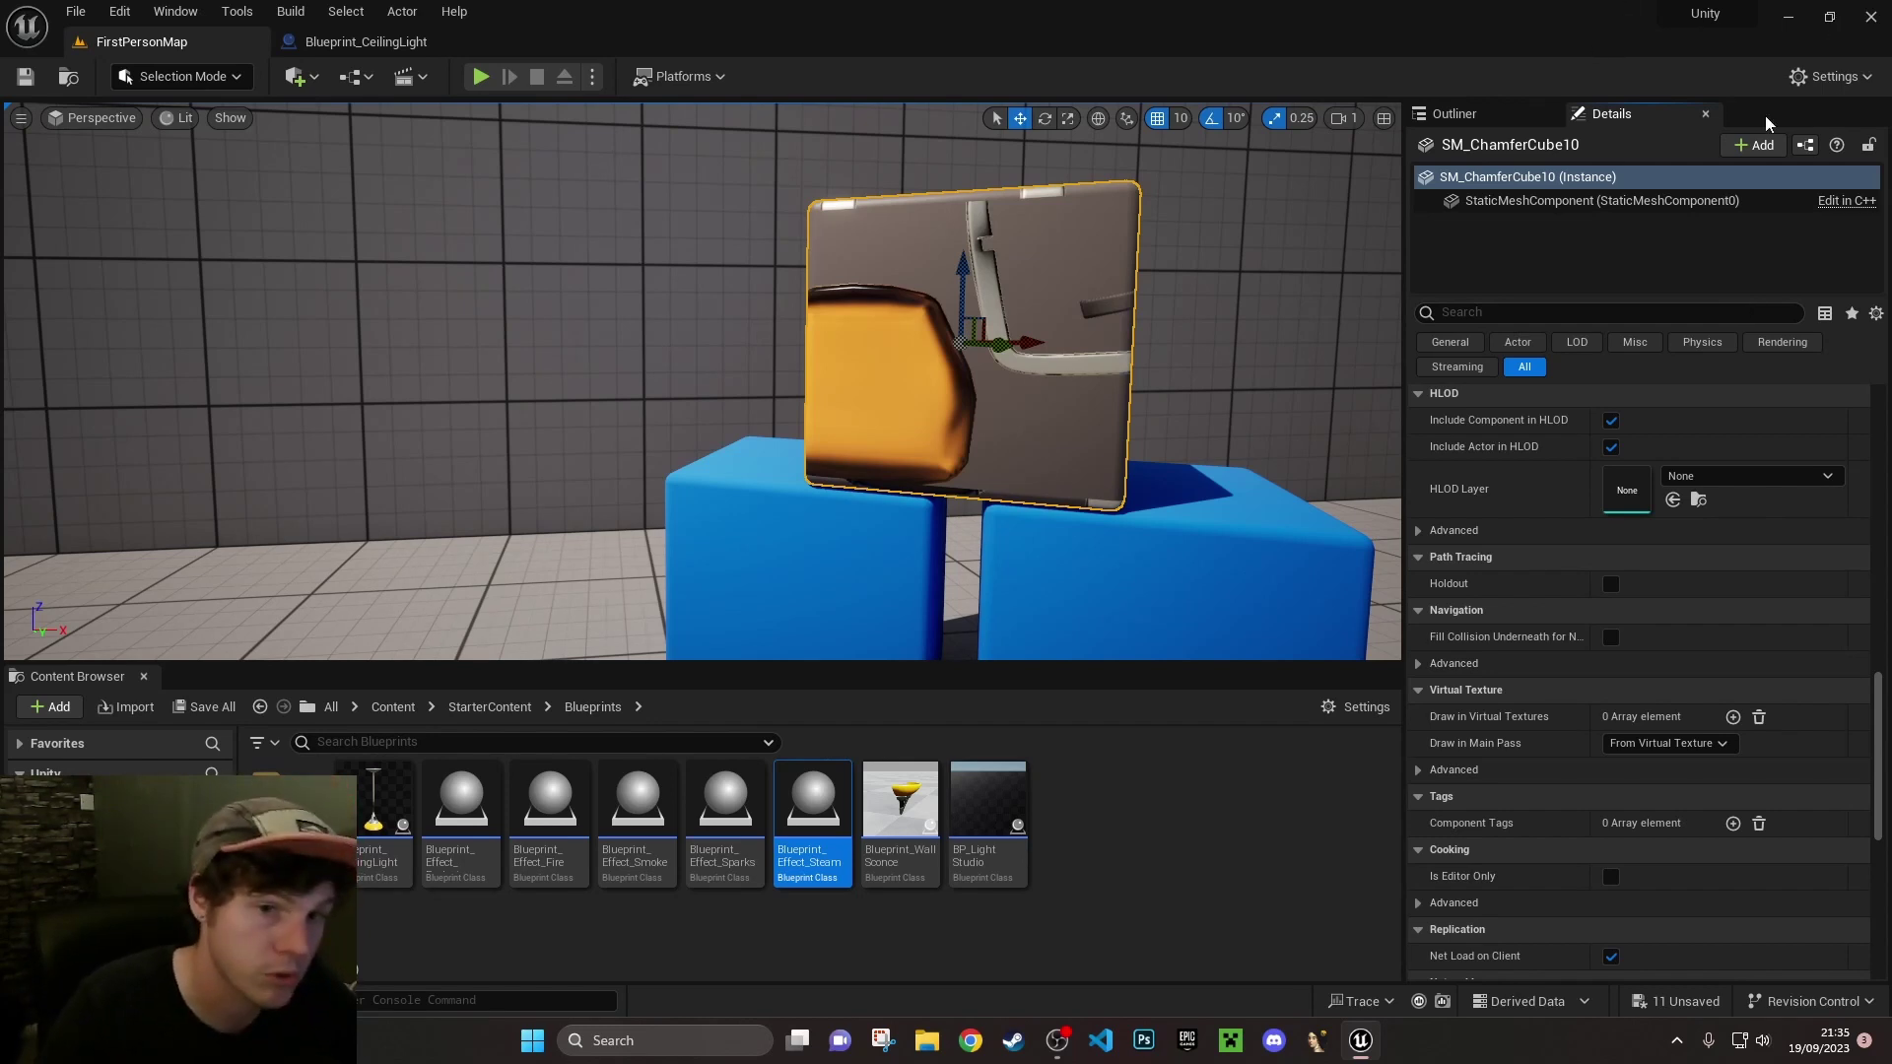
{"action": "left_click", "coordinate": [1526, 202]}
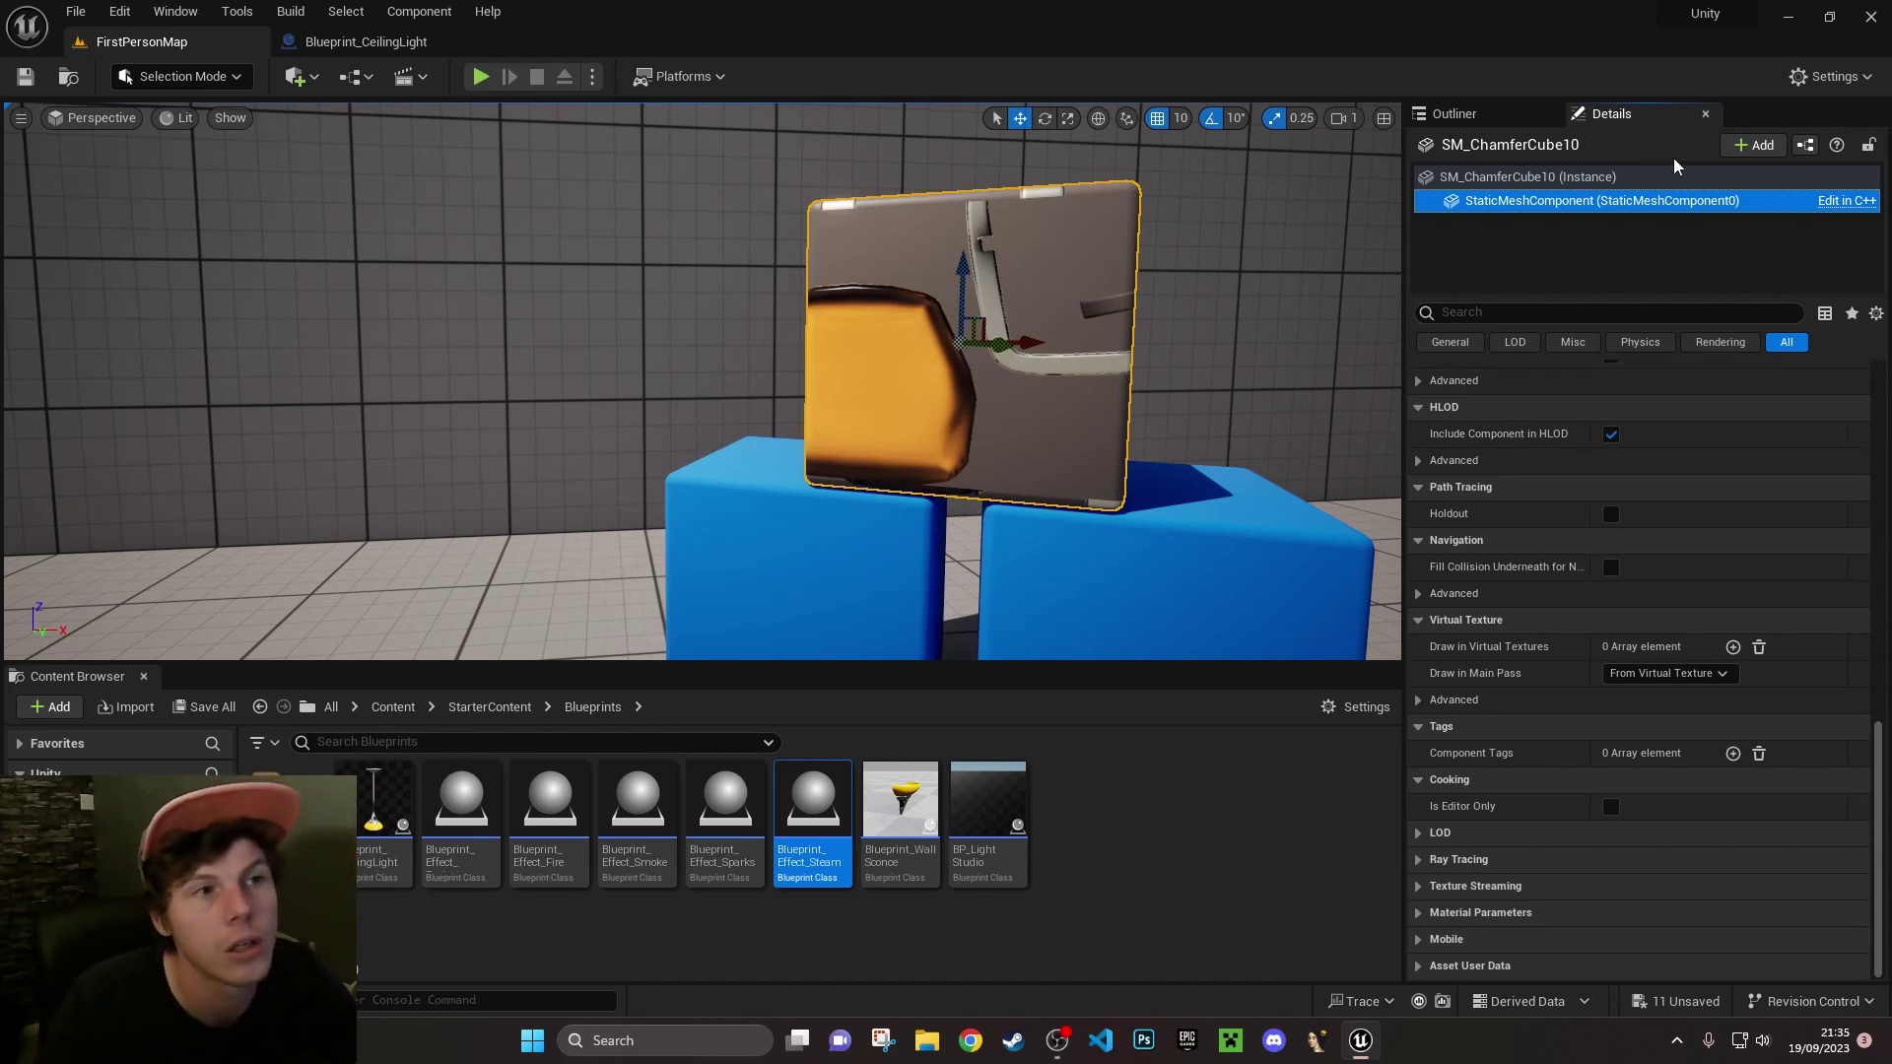
Convert the SM_ChamferCube10 actor into a Blueprint class named SM_ChamferCube10_Blueprint as a new subclass of StaticMeshActor
{"action": "left_click", "coordinate": [1248, 598]}
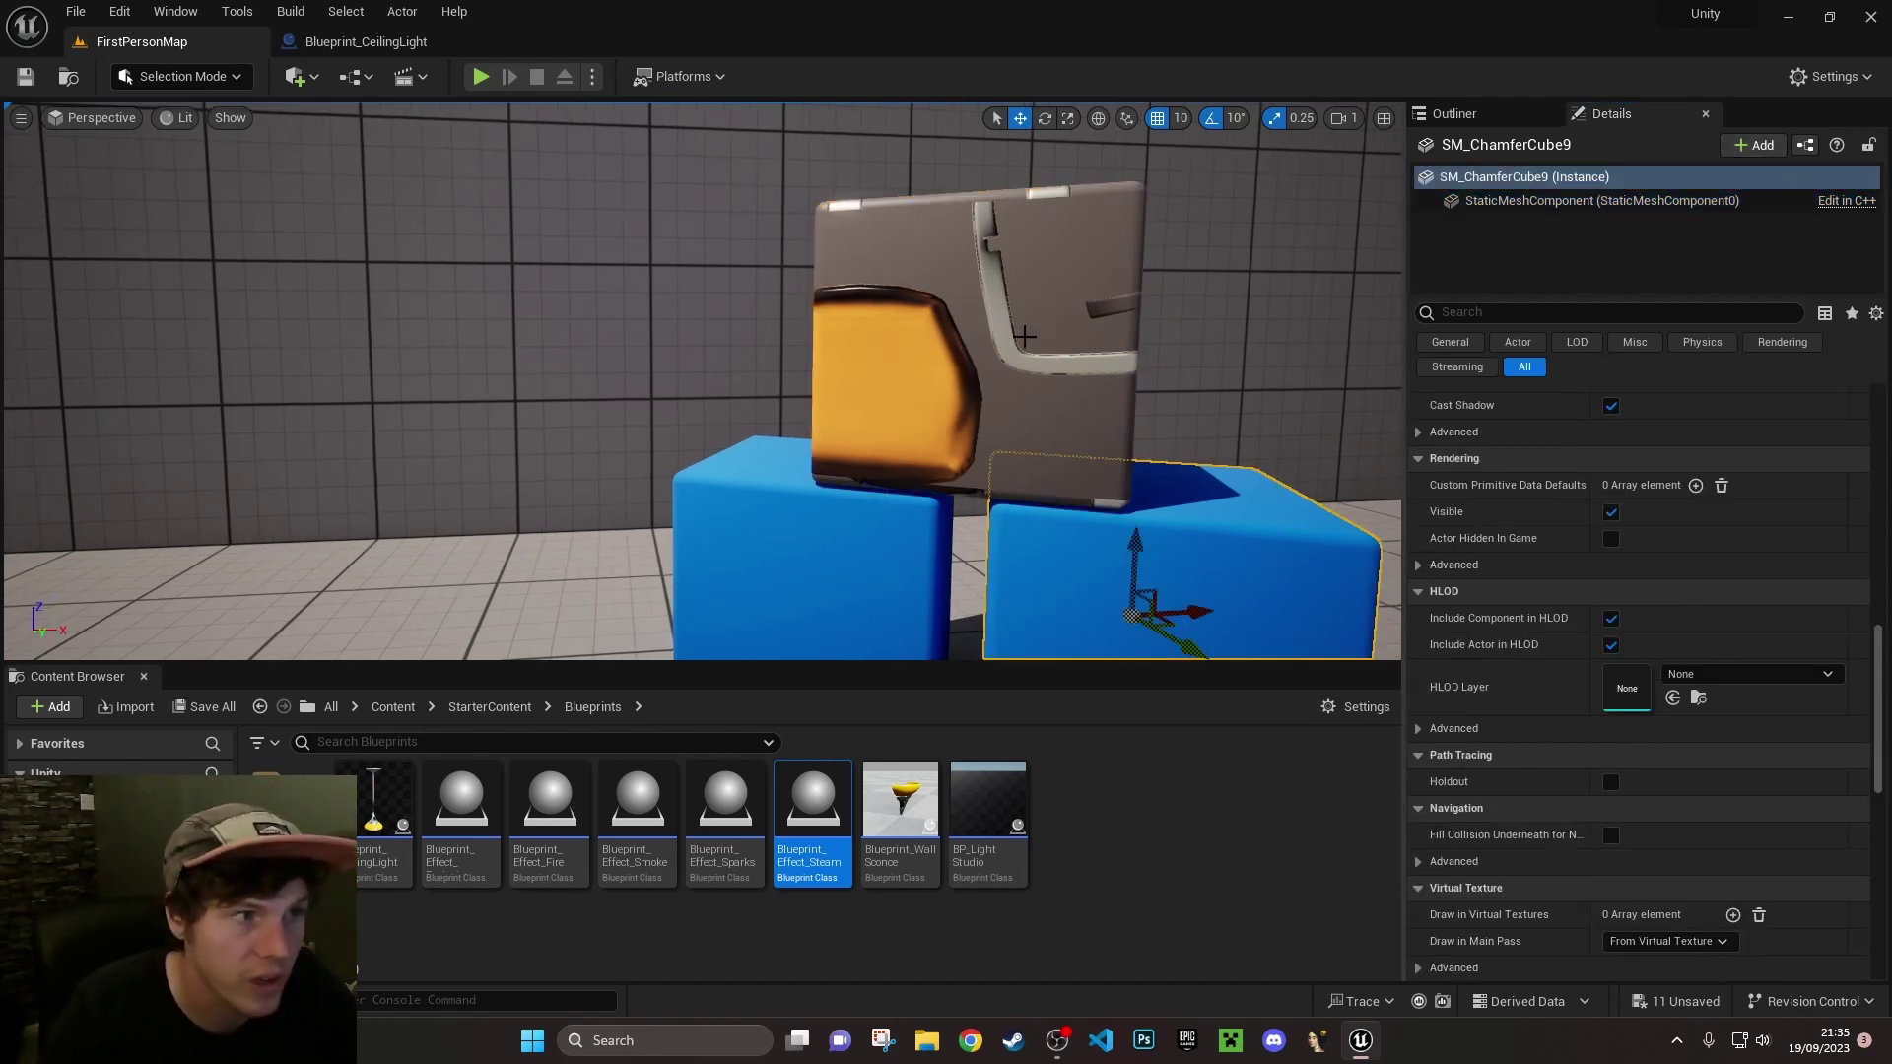
{"action": "left_click", "coordinate": [1024, 336]}
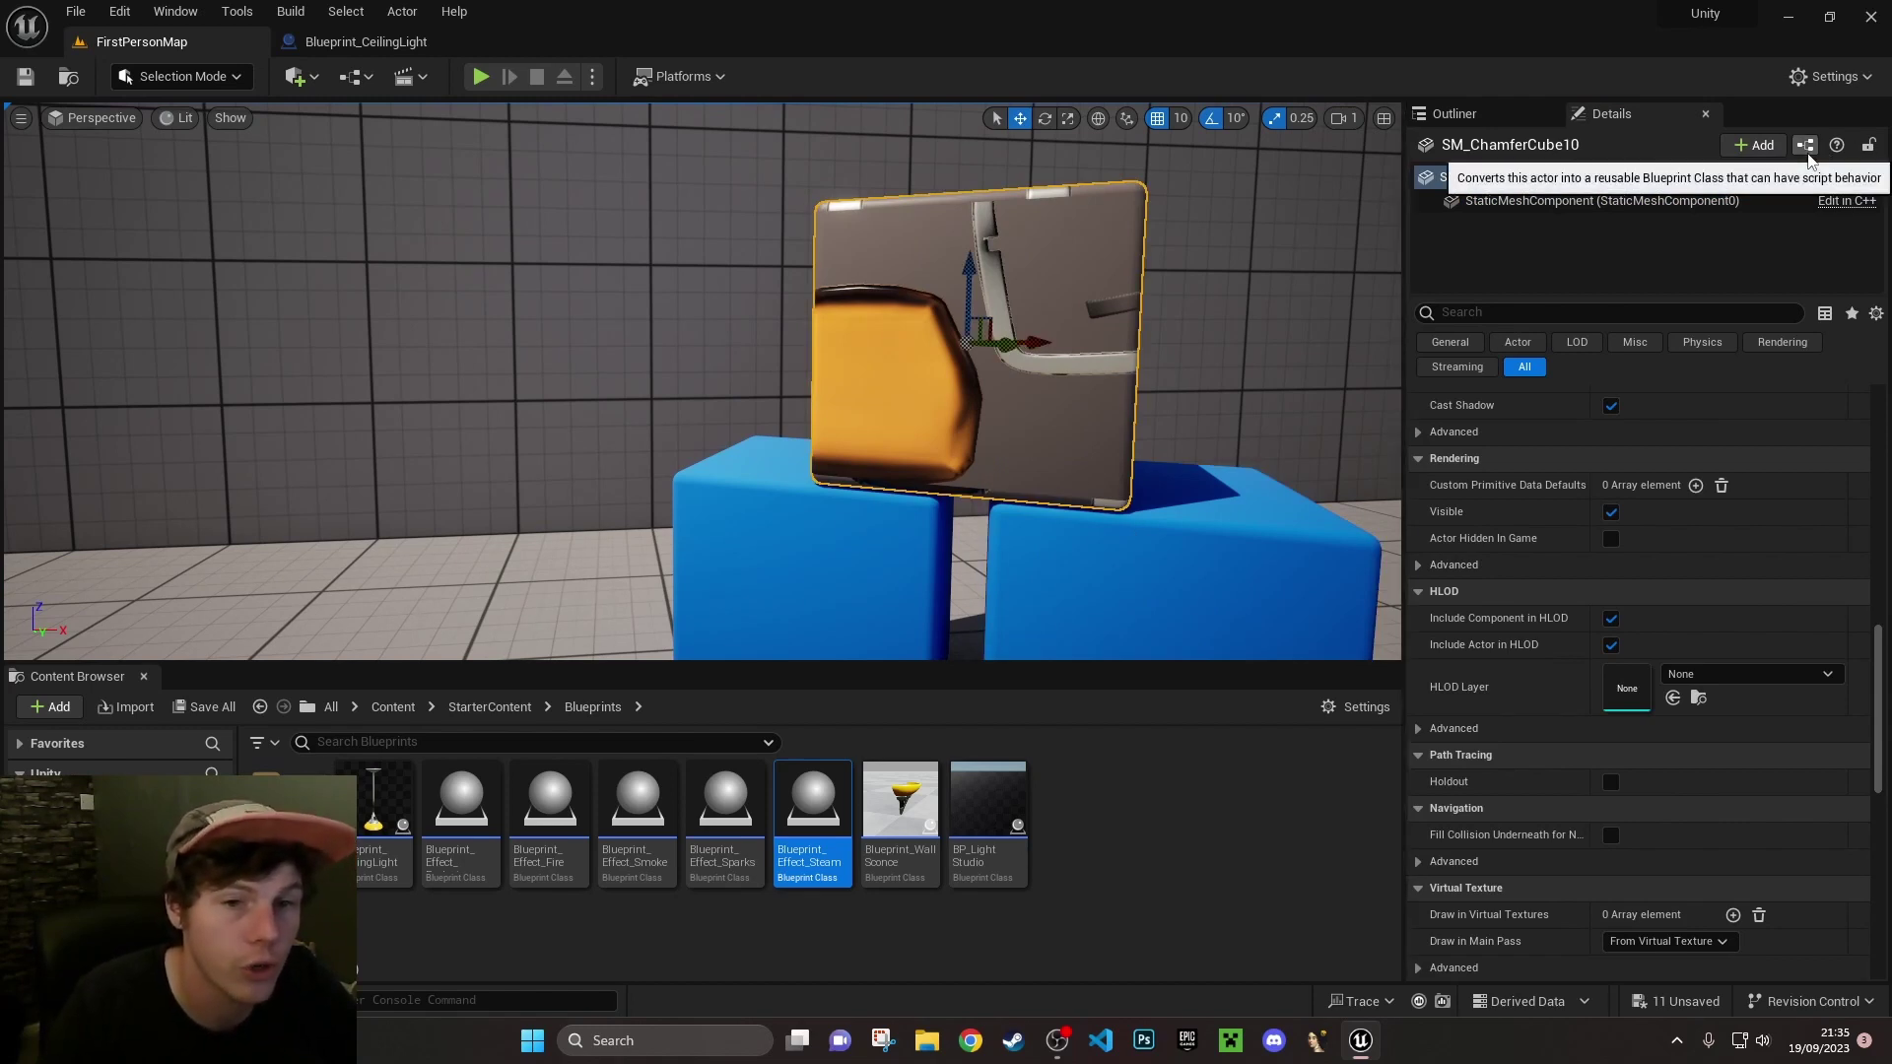
{"action": "left_click", "coordinate": [1806, 146]}
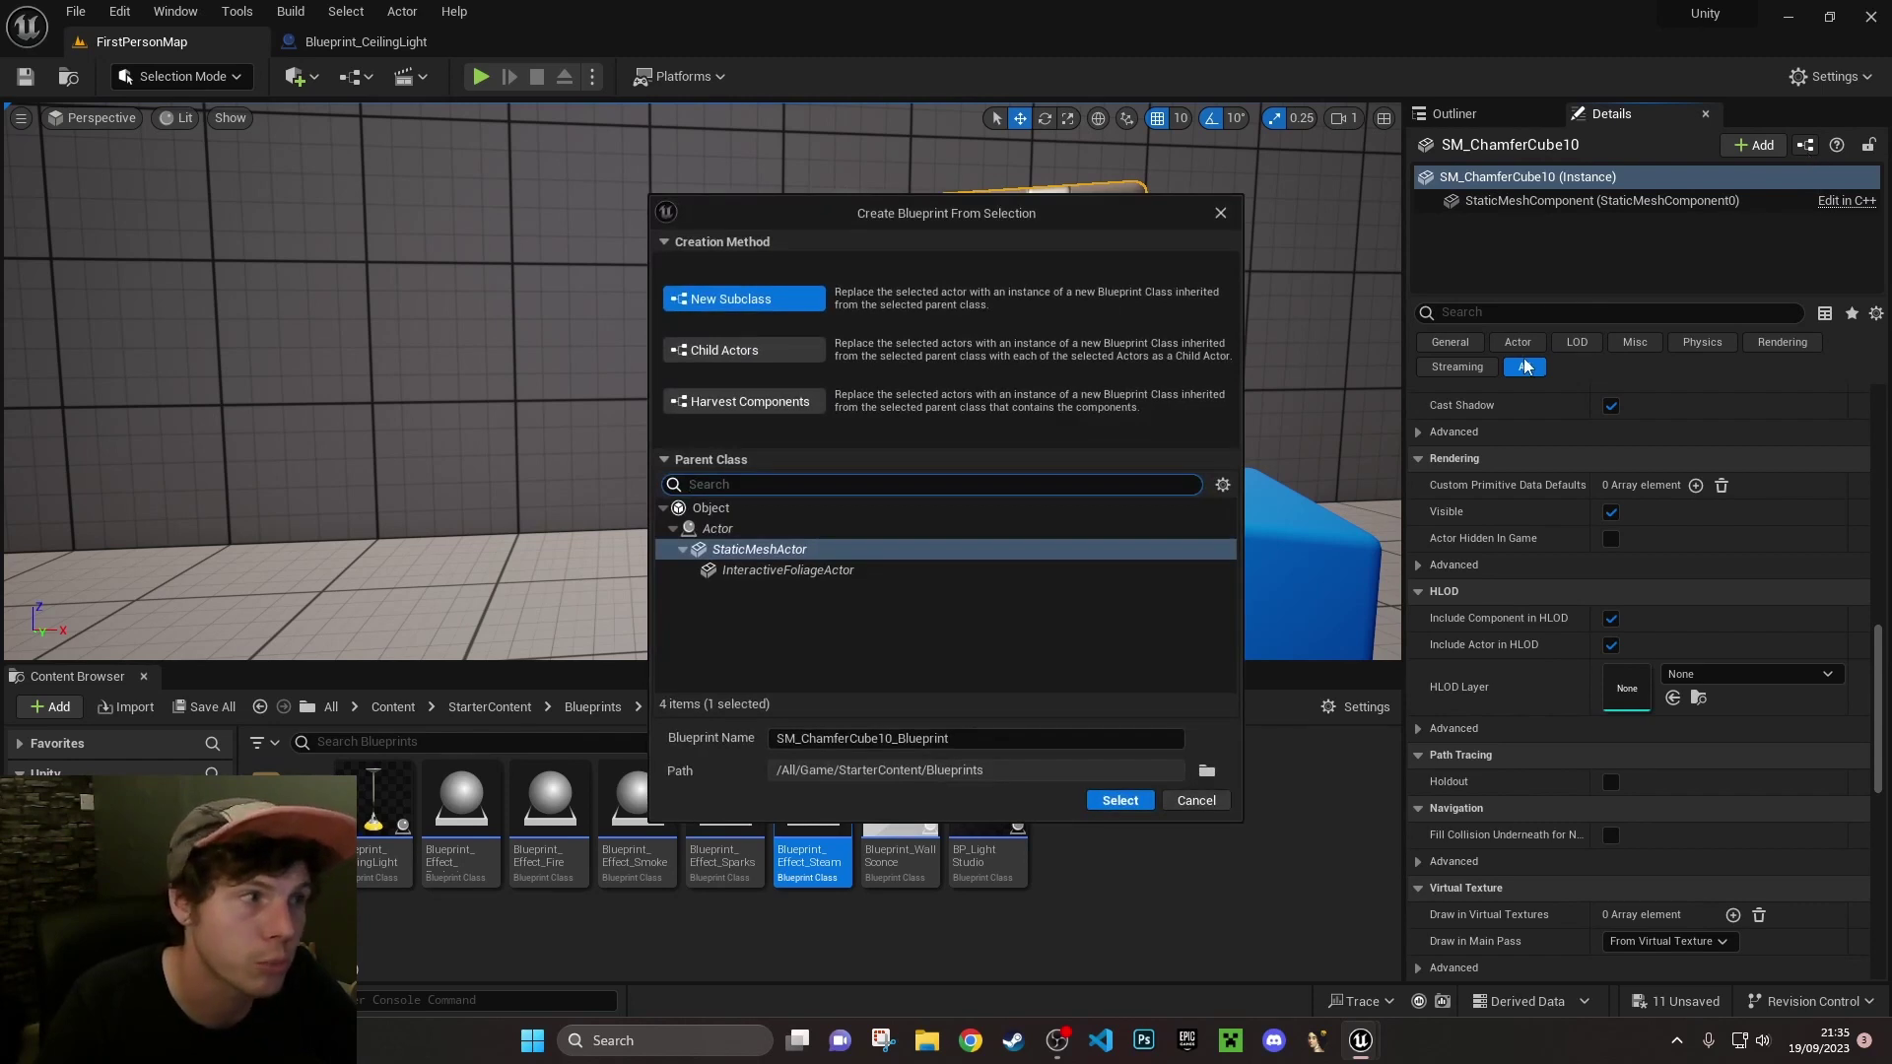
{"action": "left_click", "coordinate": [734, 536]}
{"action": "left_click", "coordinate": [734, 549]}
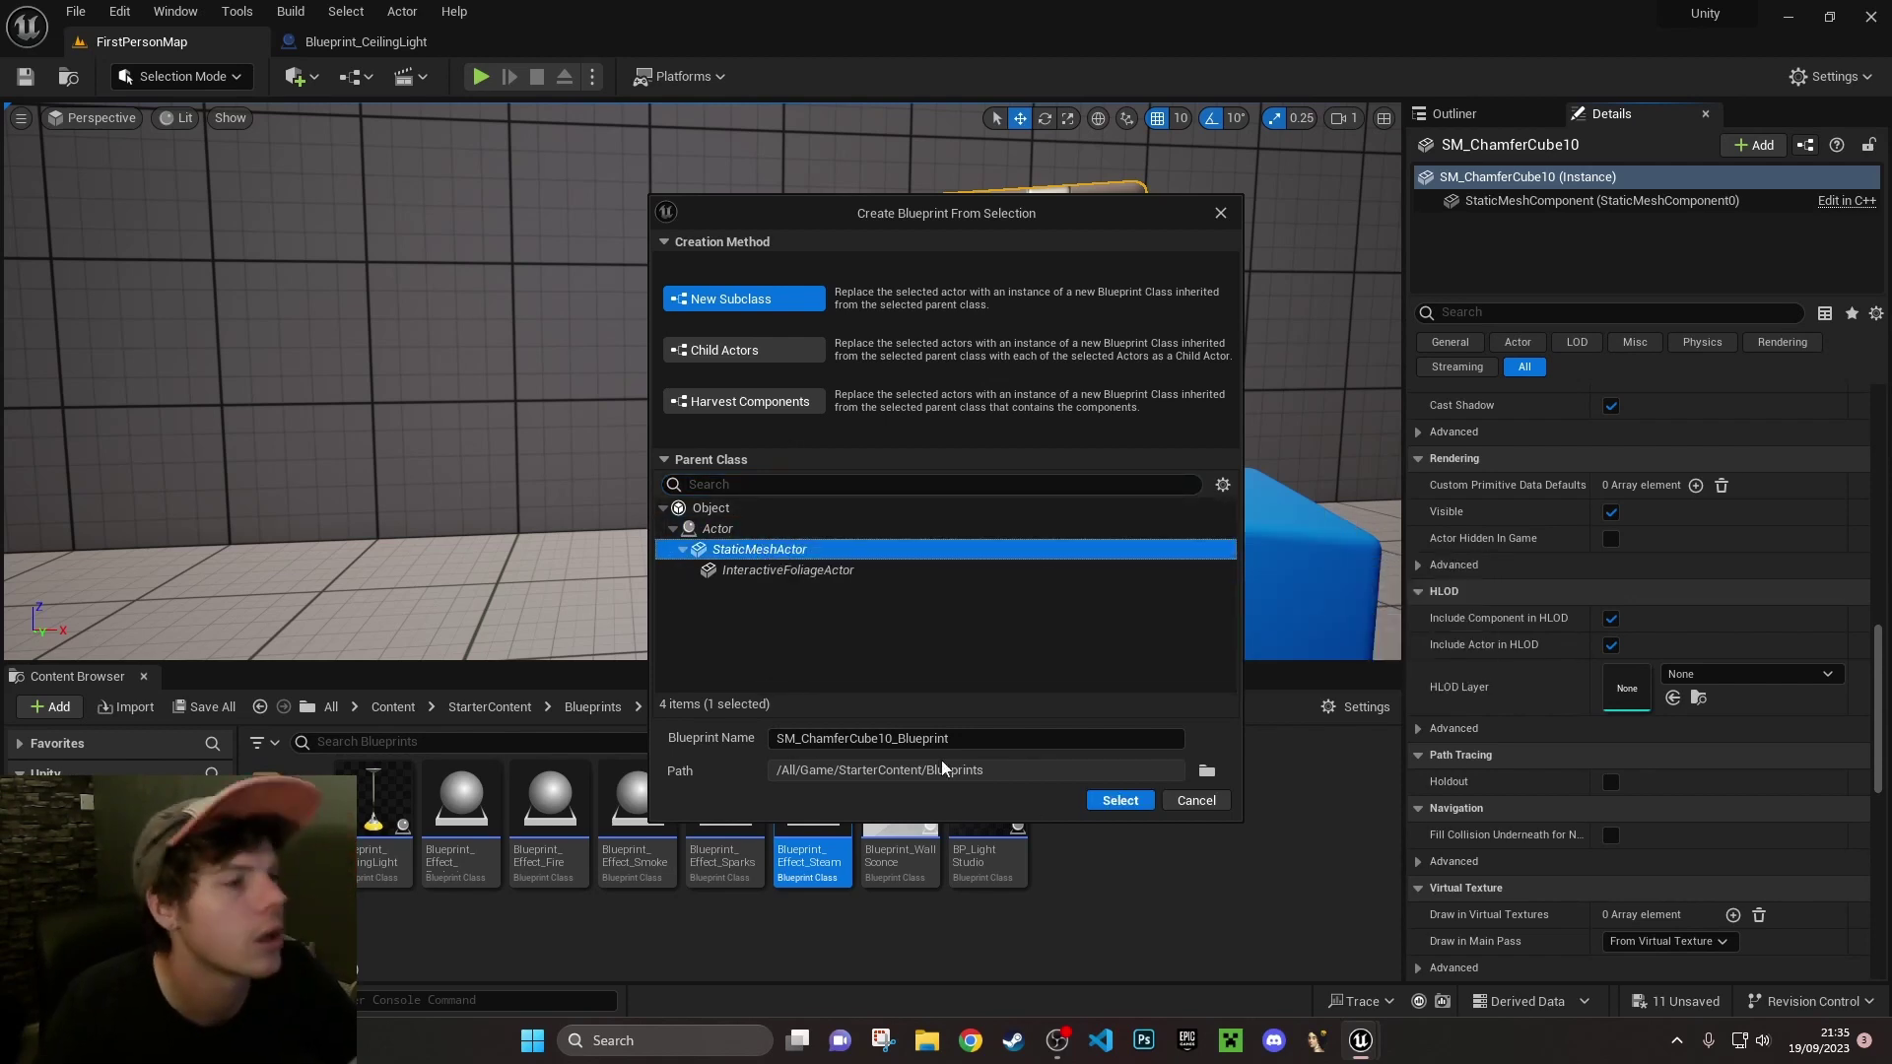
{"action": "left_click", "coordinate": [971, 742]}
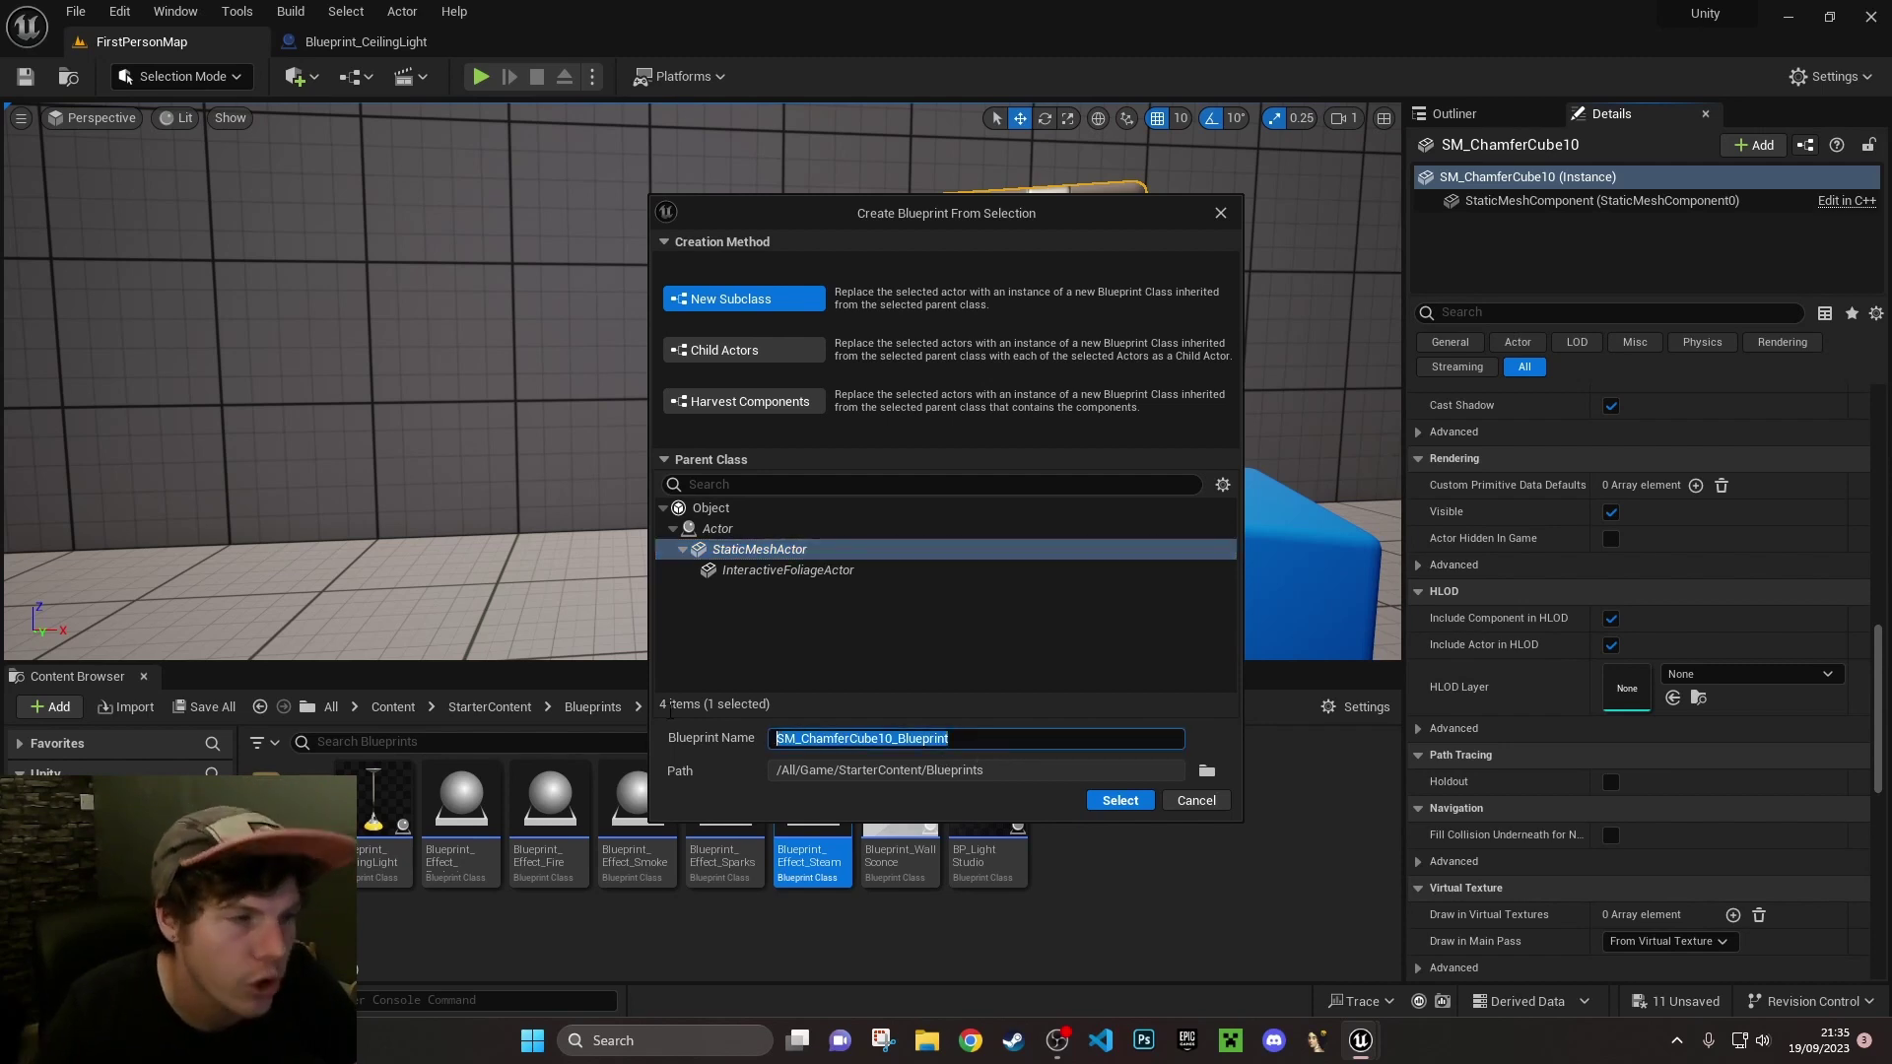
{"action": "left_click", "coordinate": [1121, 803]}
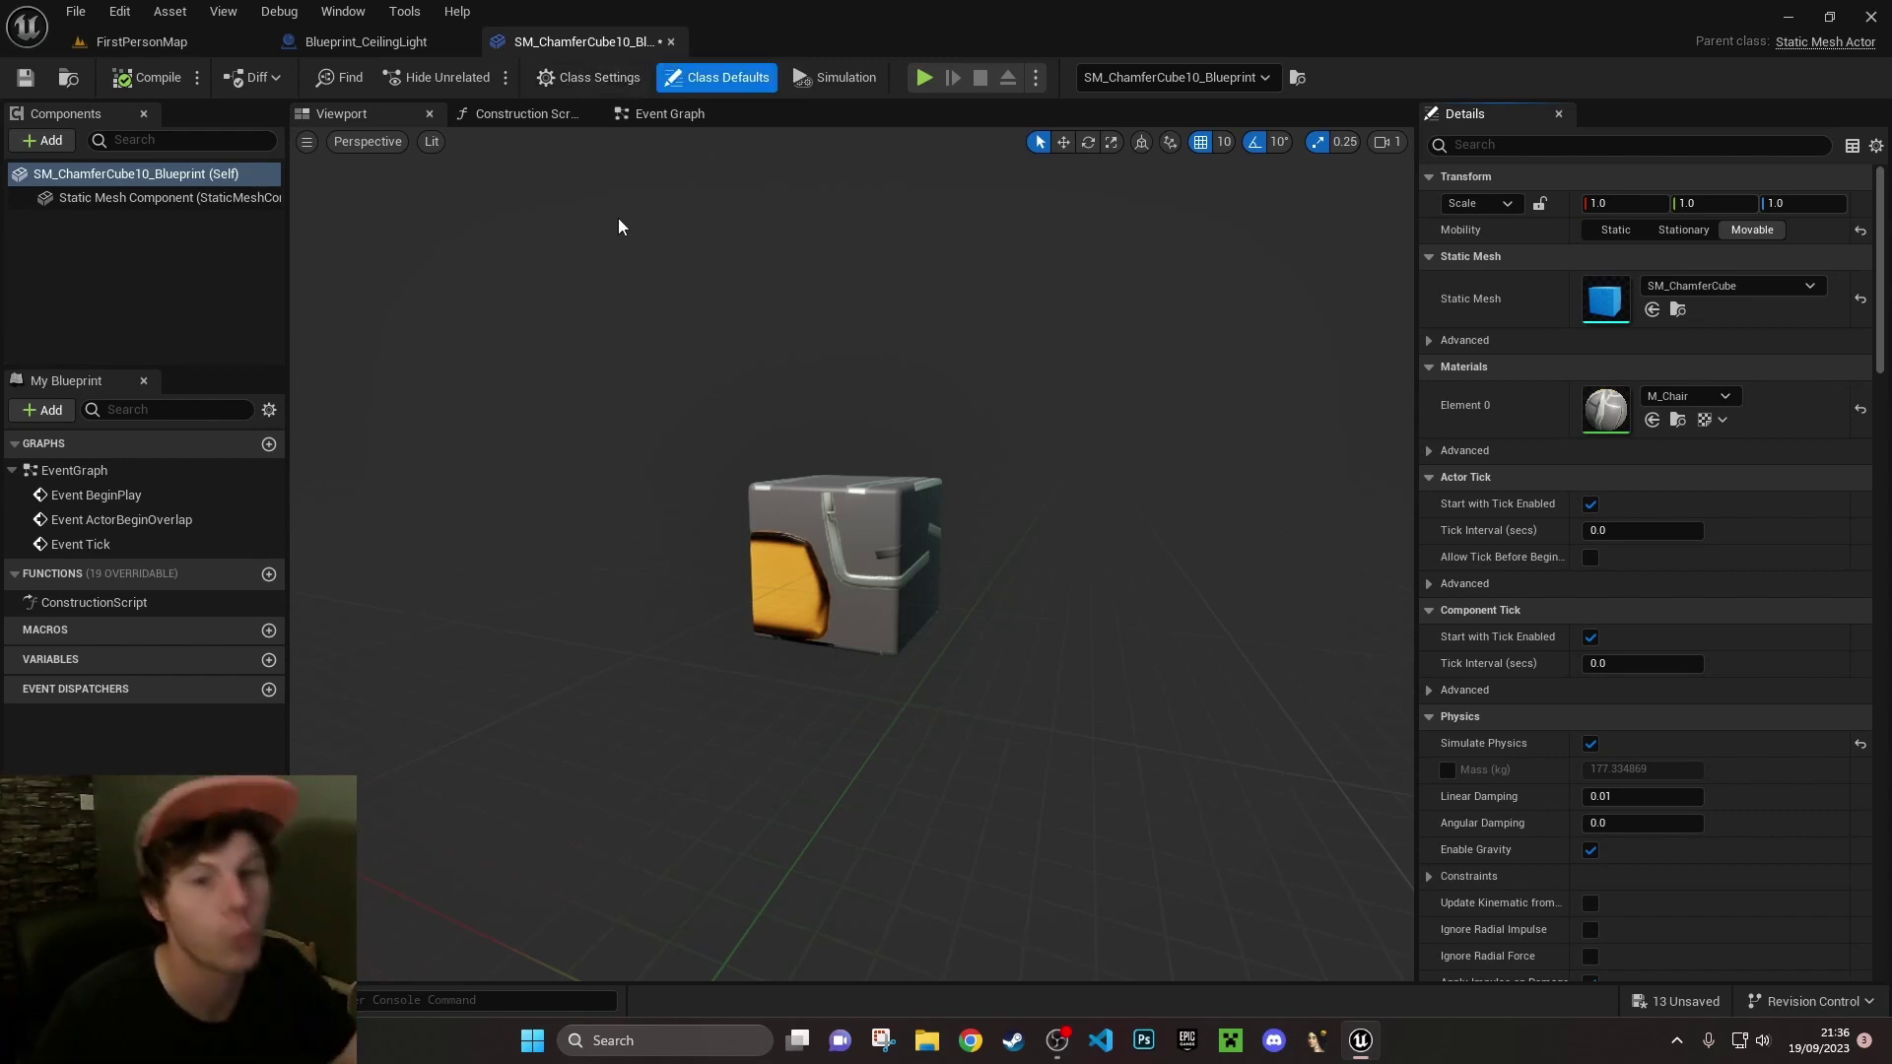
Look over the new Blueprint's event graph, viewport and Construction Script graph
{"action": "left_click", "coordinate": [675, 114]}
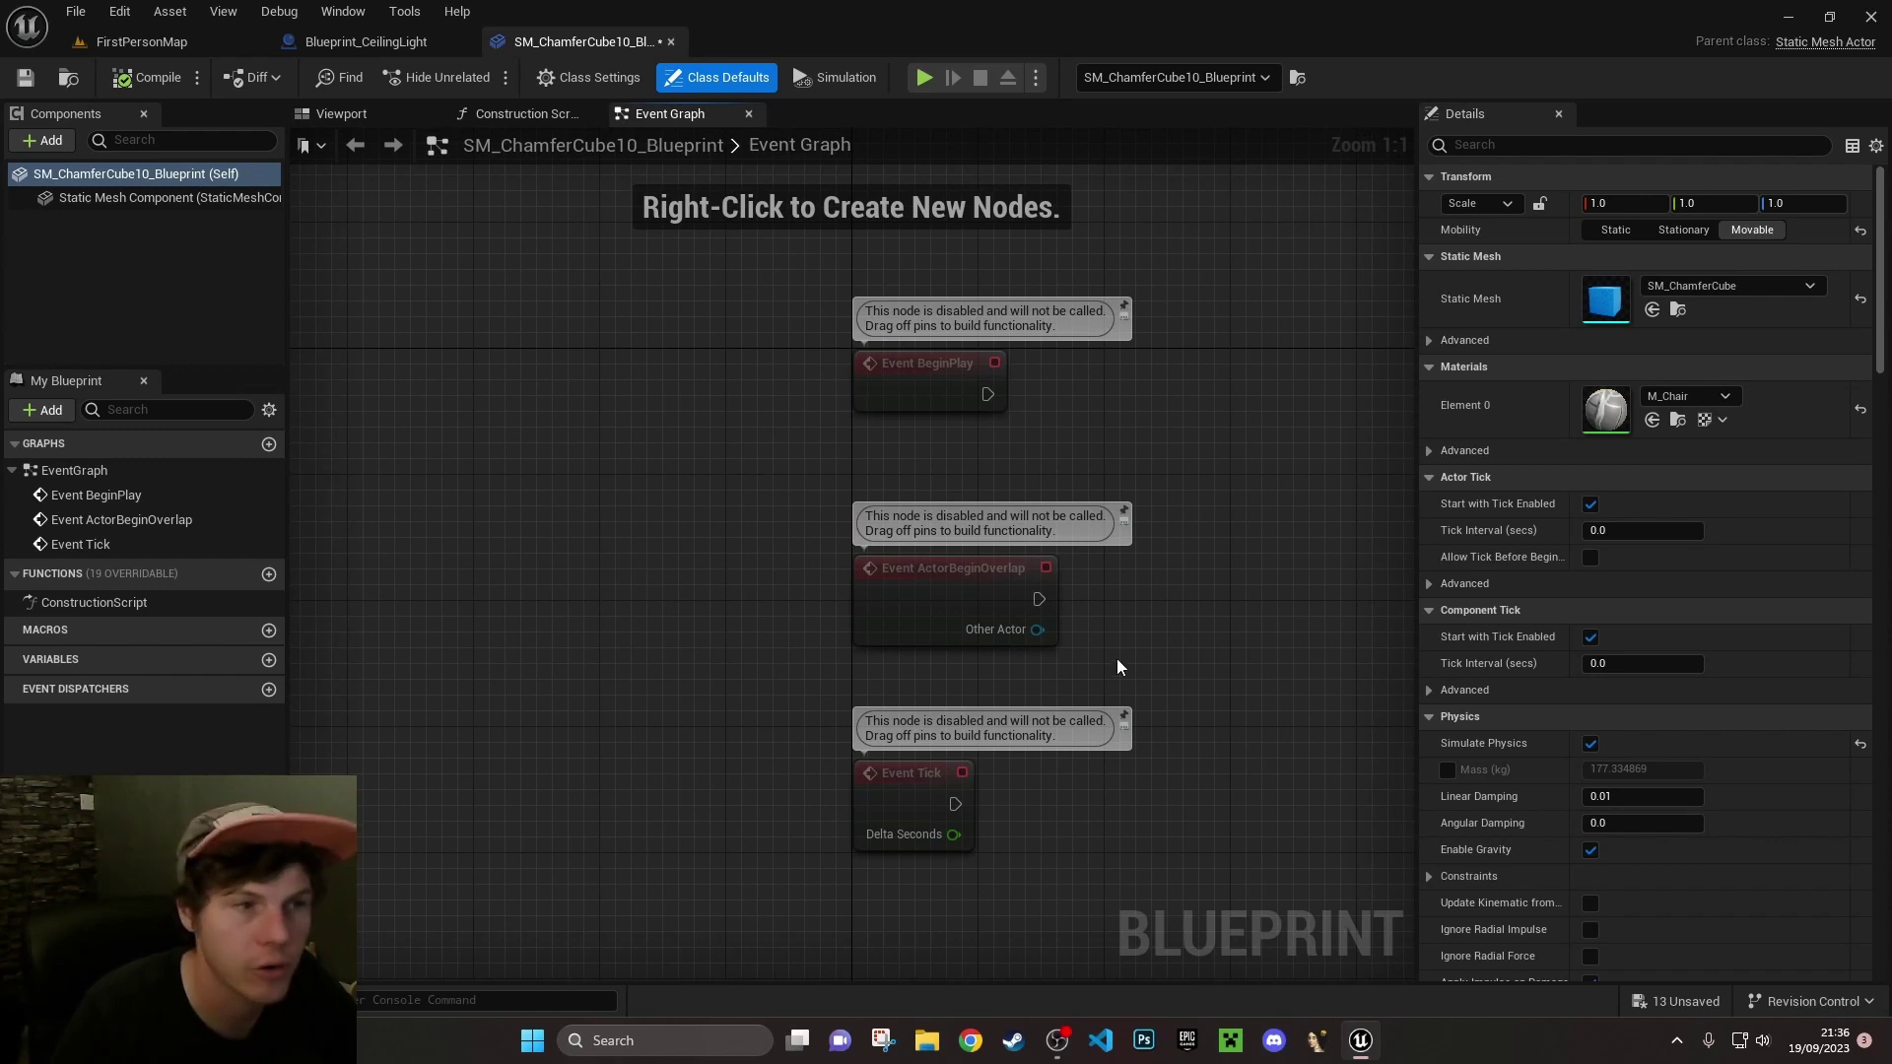
{"action": "right_click_drag", "start_coordinate": [1117, 660], "coordinate": [929, 630]}
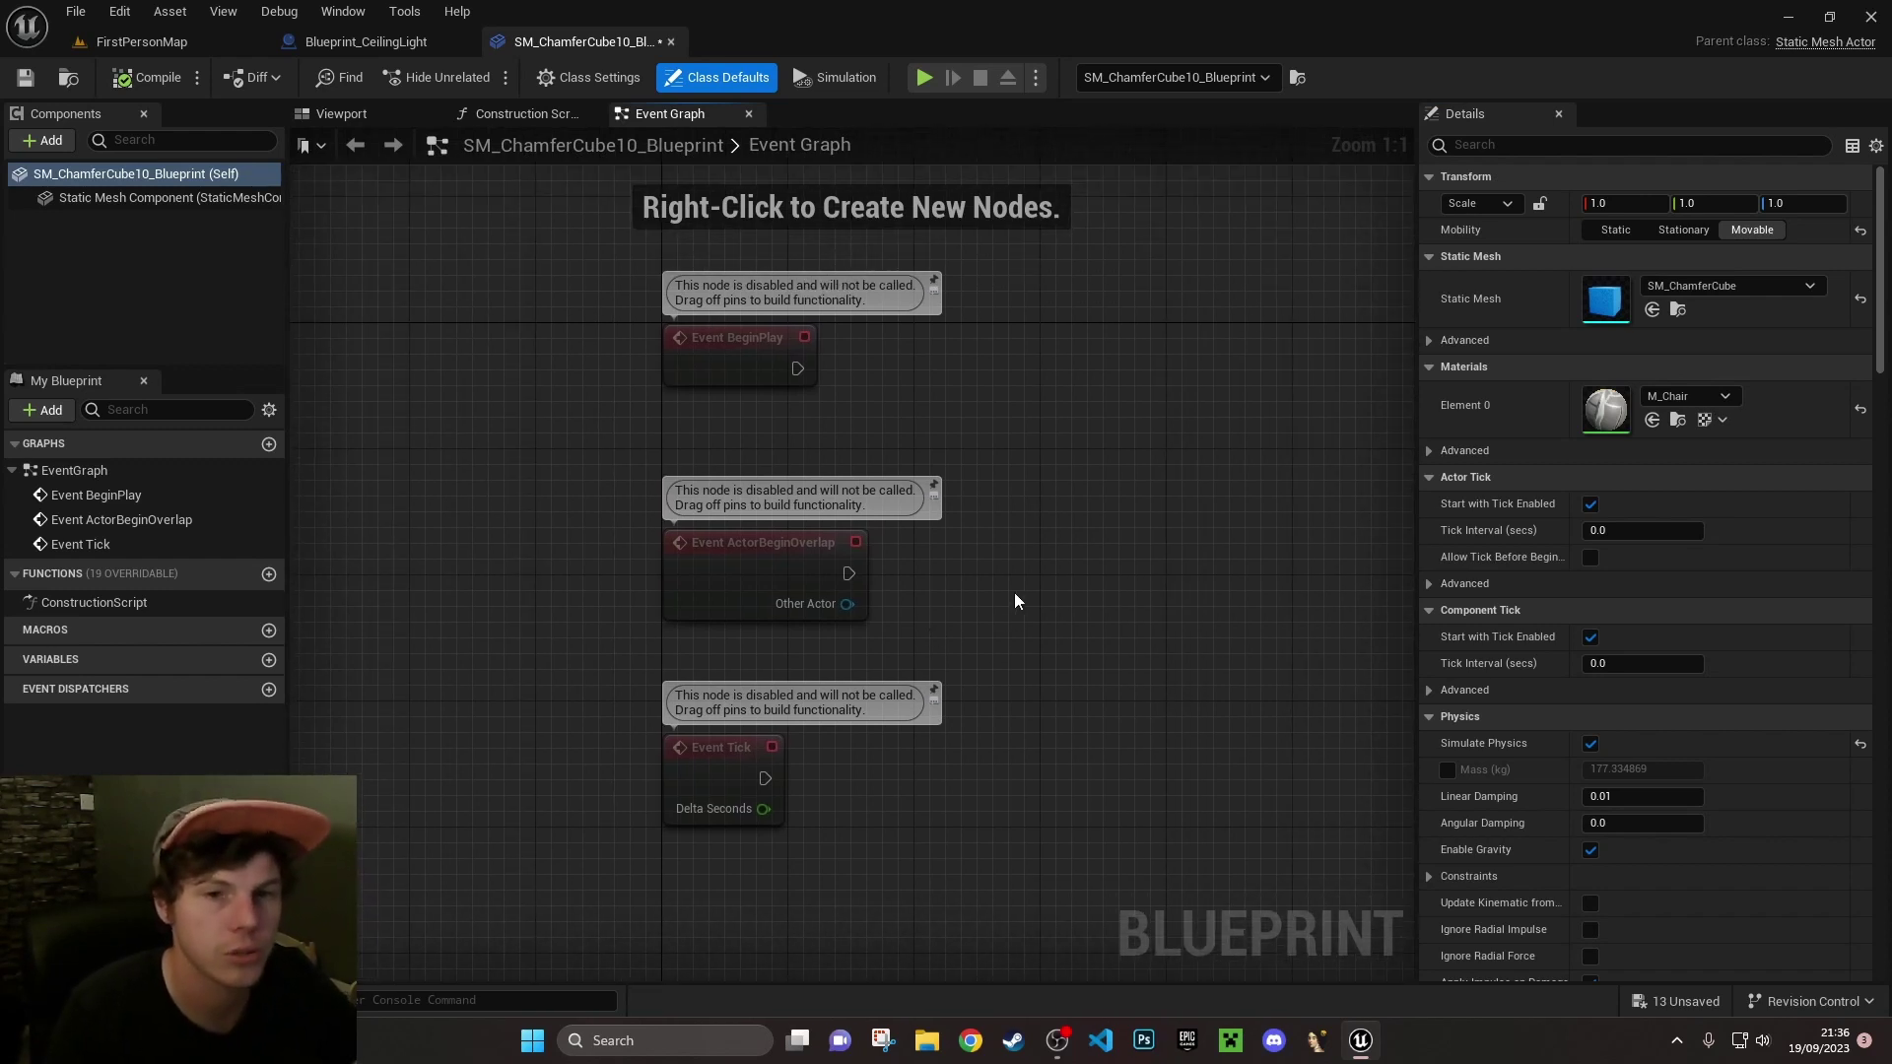
{"action": "left_click", "coordinate": [357, 115]}
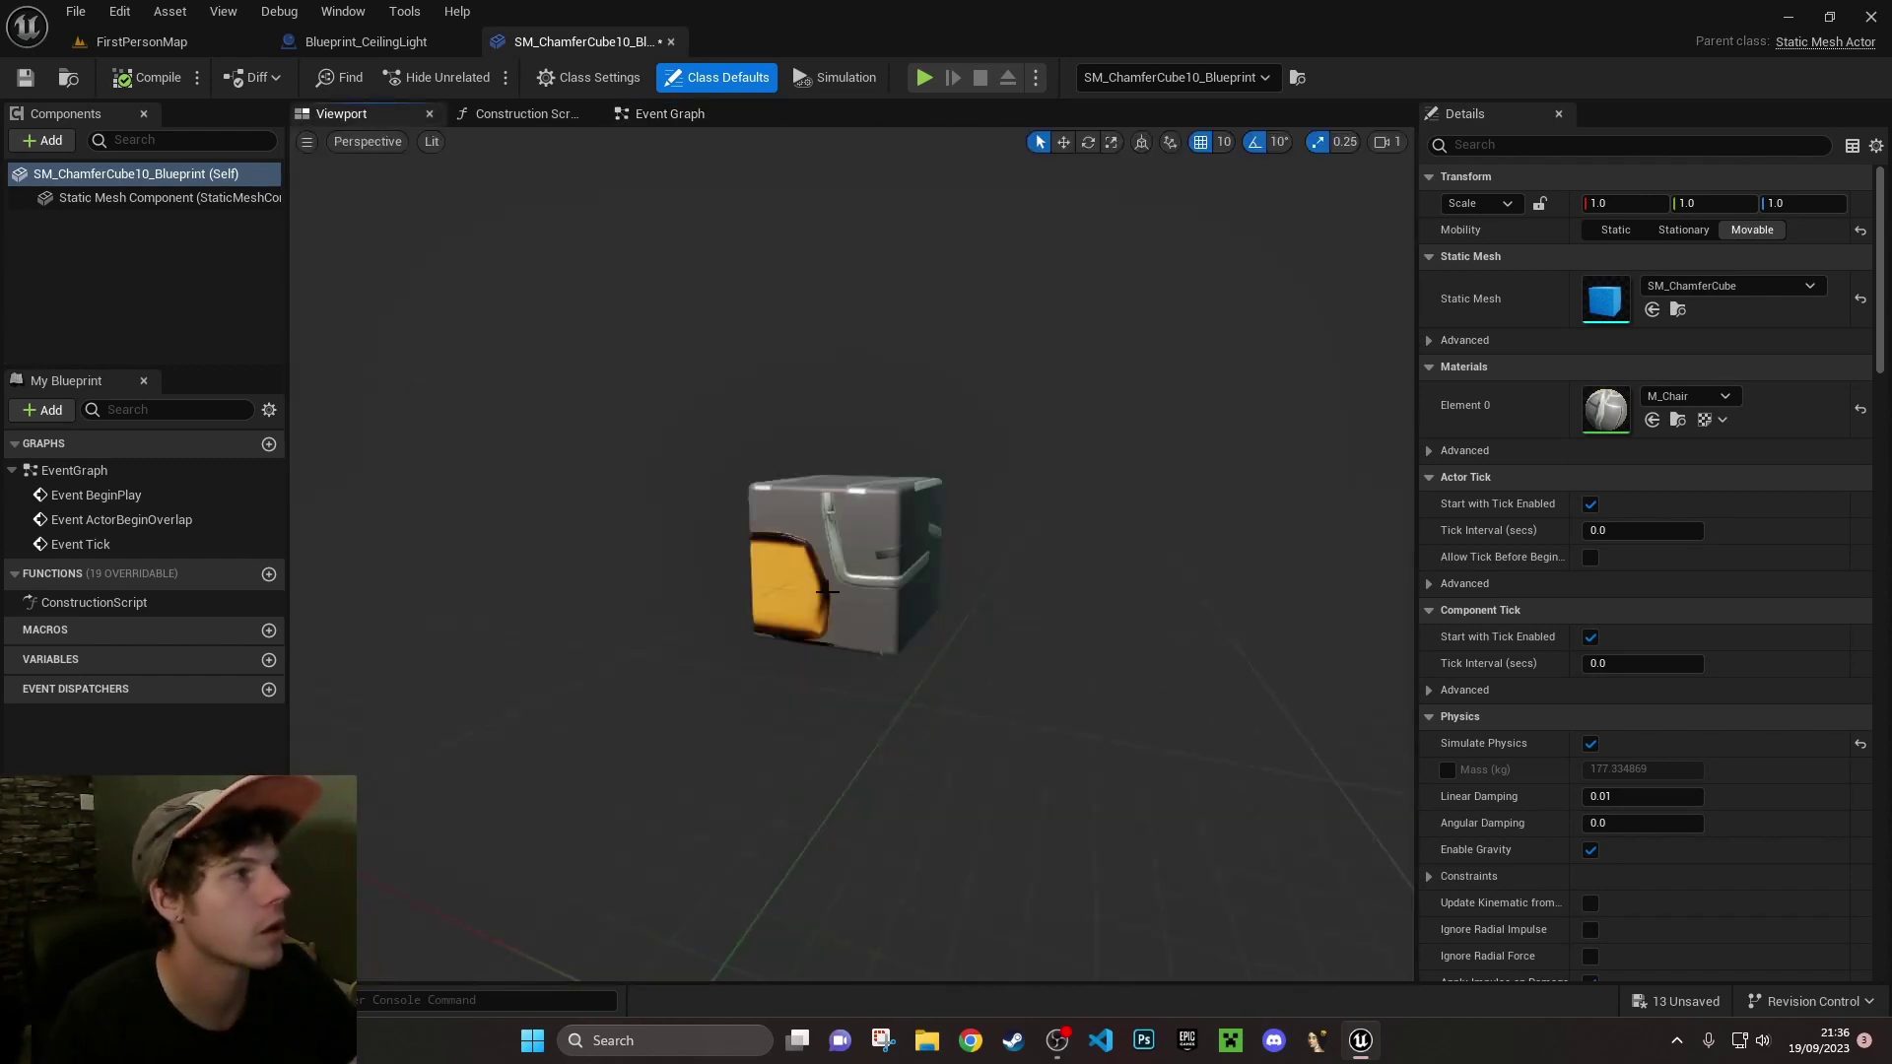
{"action": "left_click", "coordinate": [498, 116]}
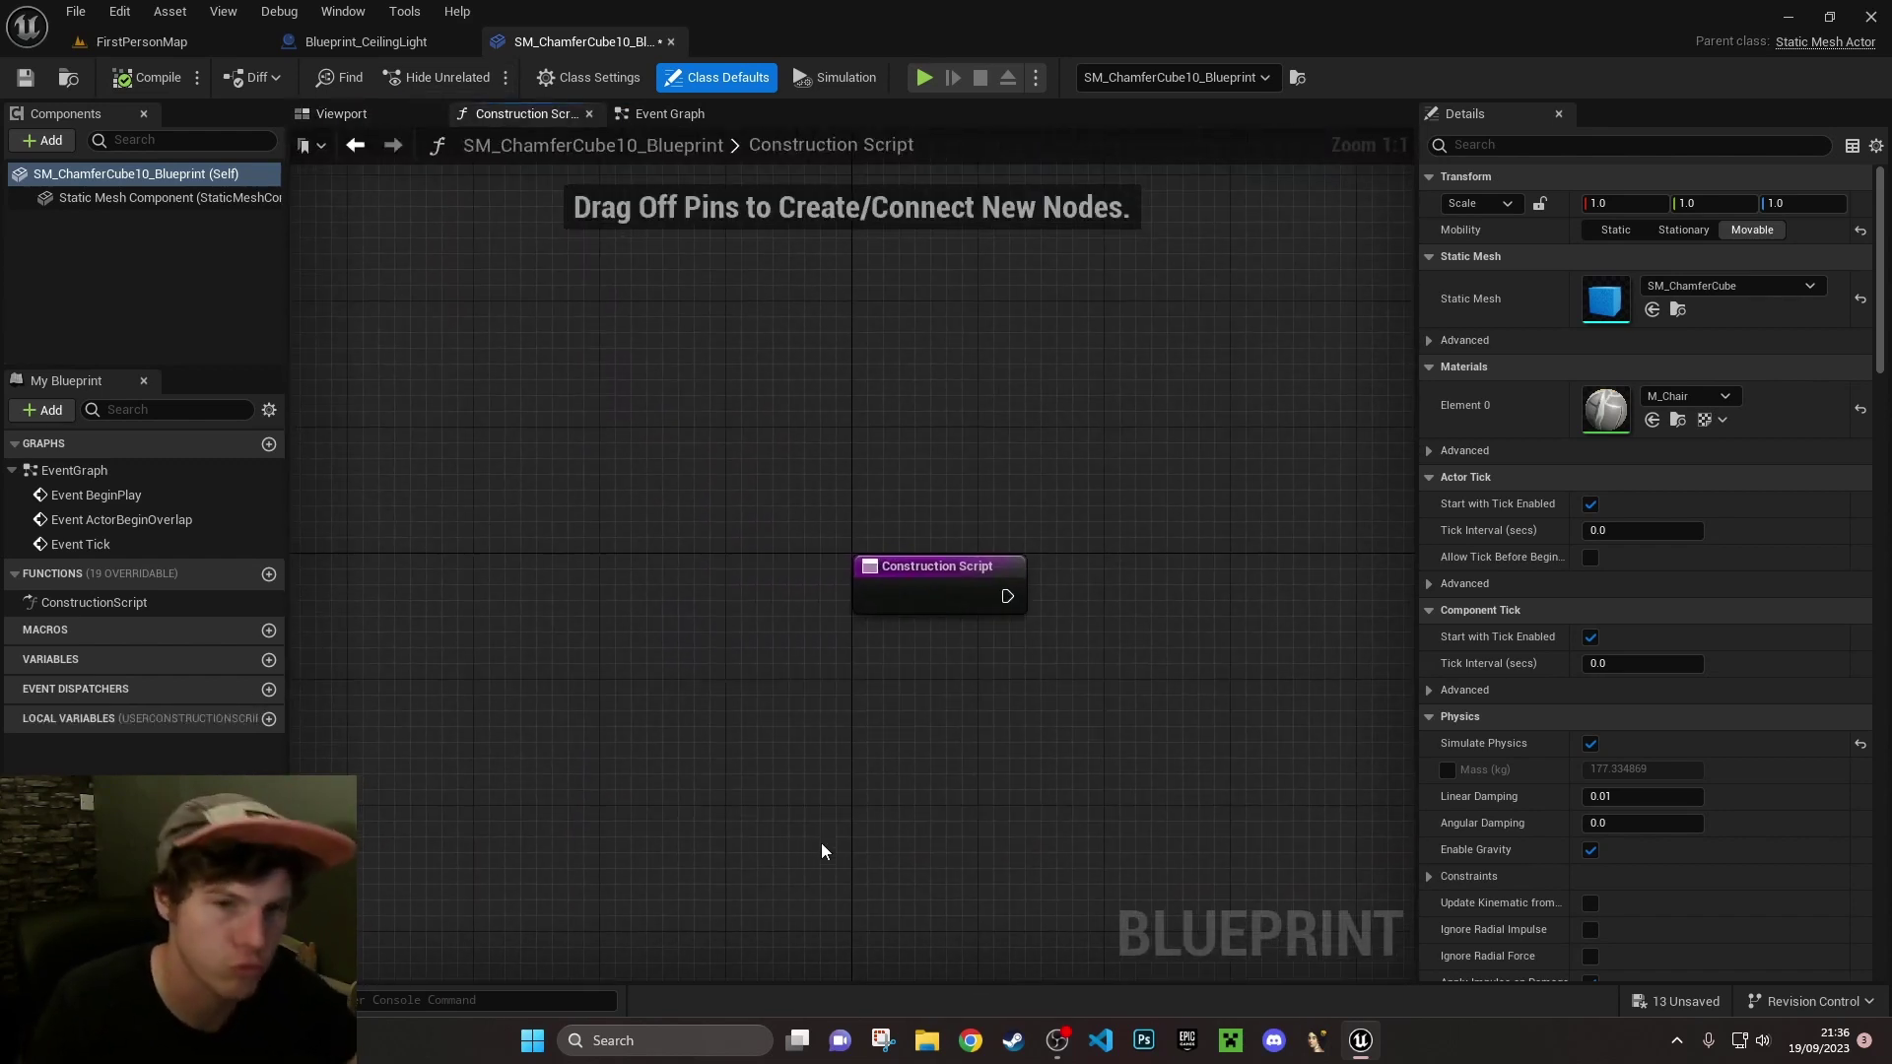
{"action": "right_click_drag", "start_coordinate": [893, 762], "coordinate": [721, 689]}
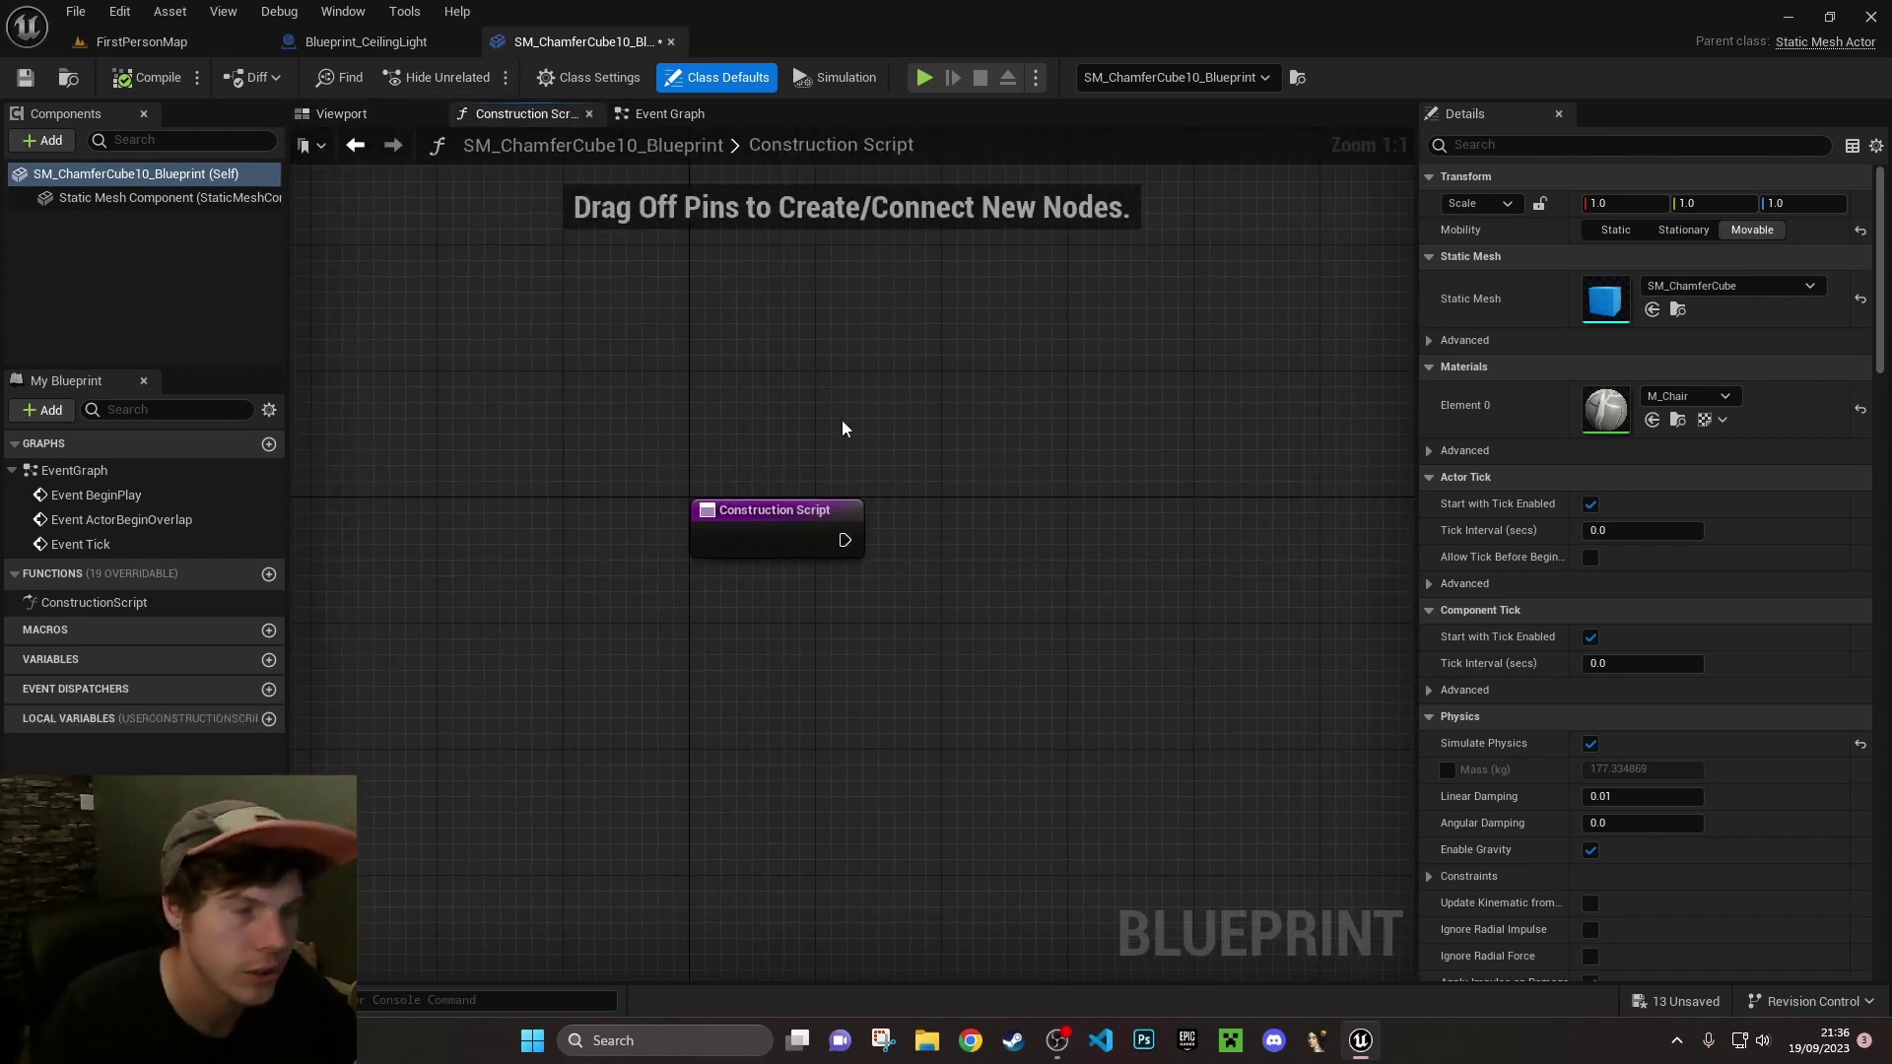
{"action": "left_click", "coordinate": [807, 547]}
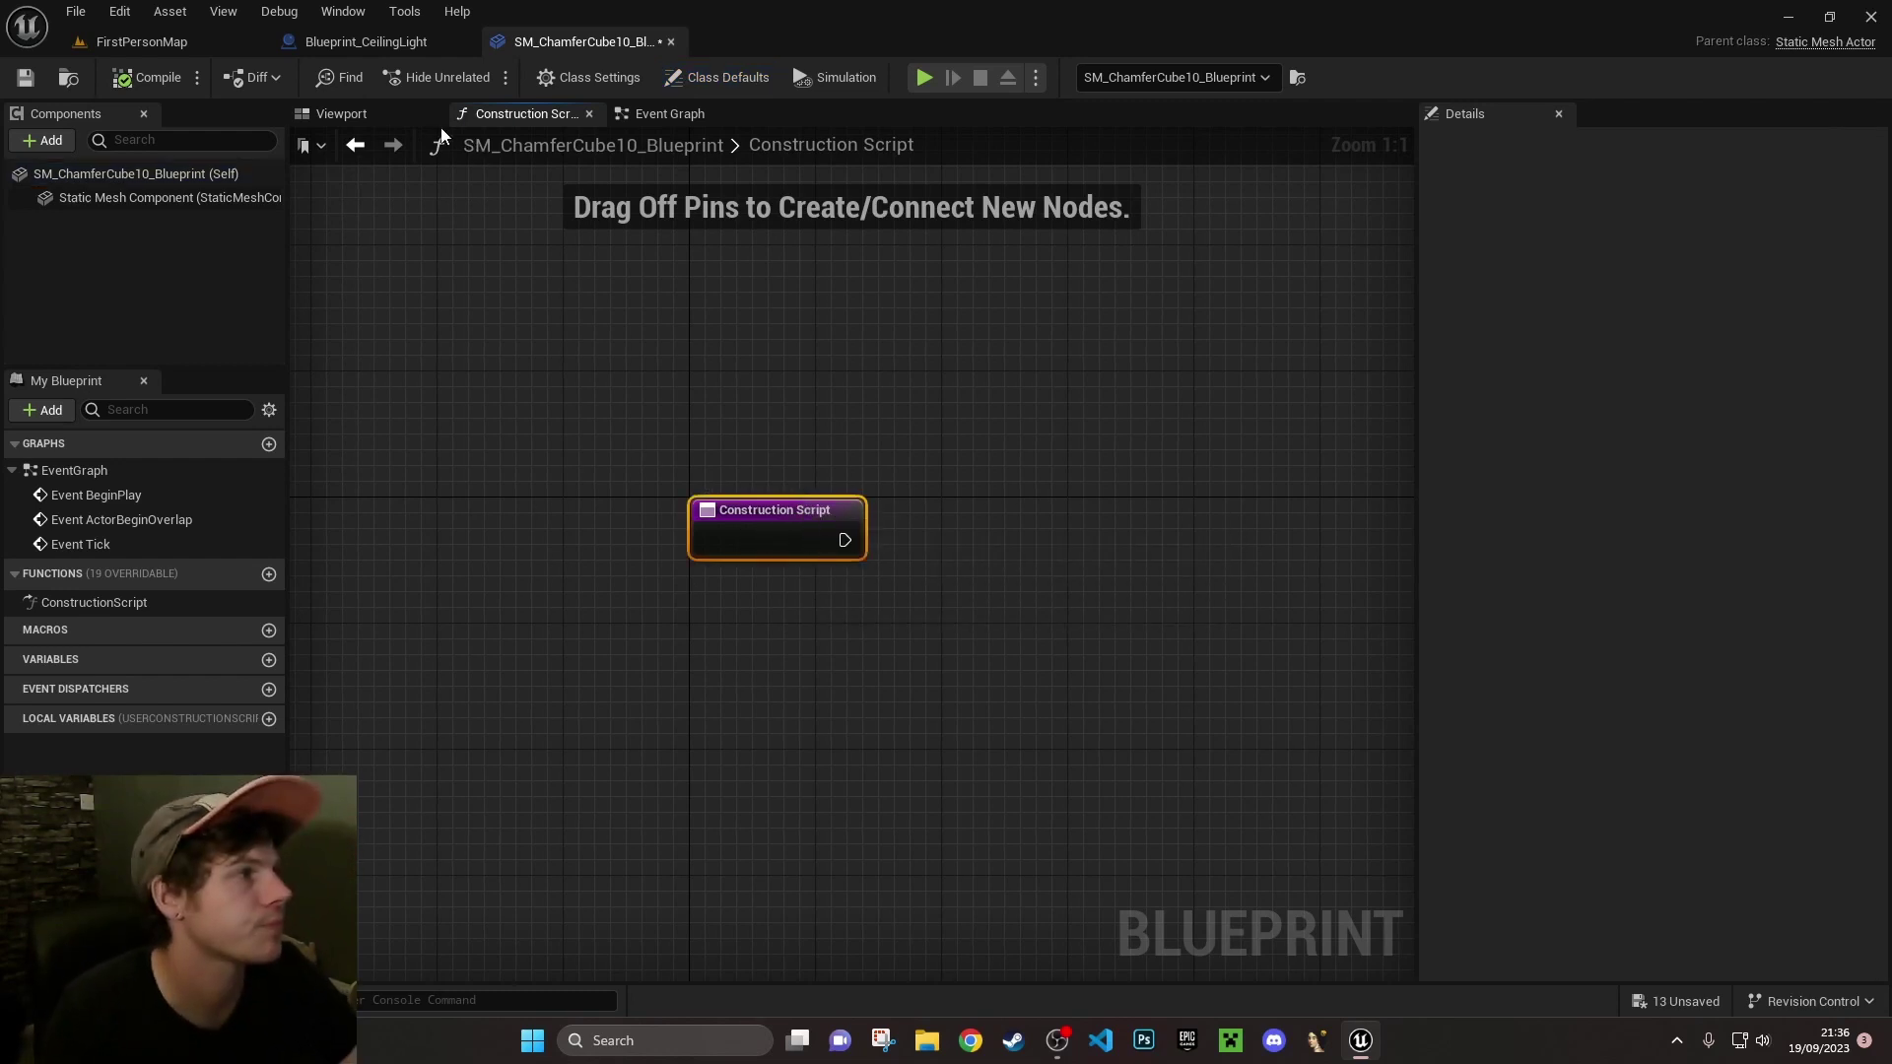
Add an Audio component and a Point Light component to the cube Blueprint
{"action": "left_click", "coordinate": [368, 120]}
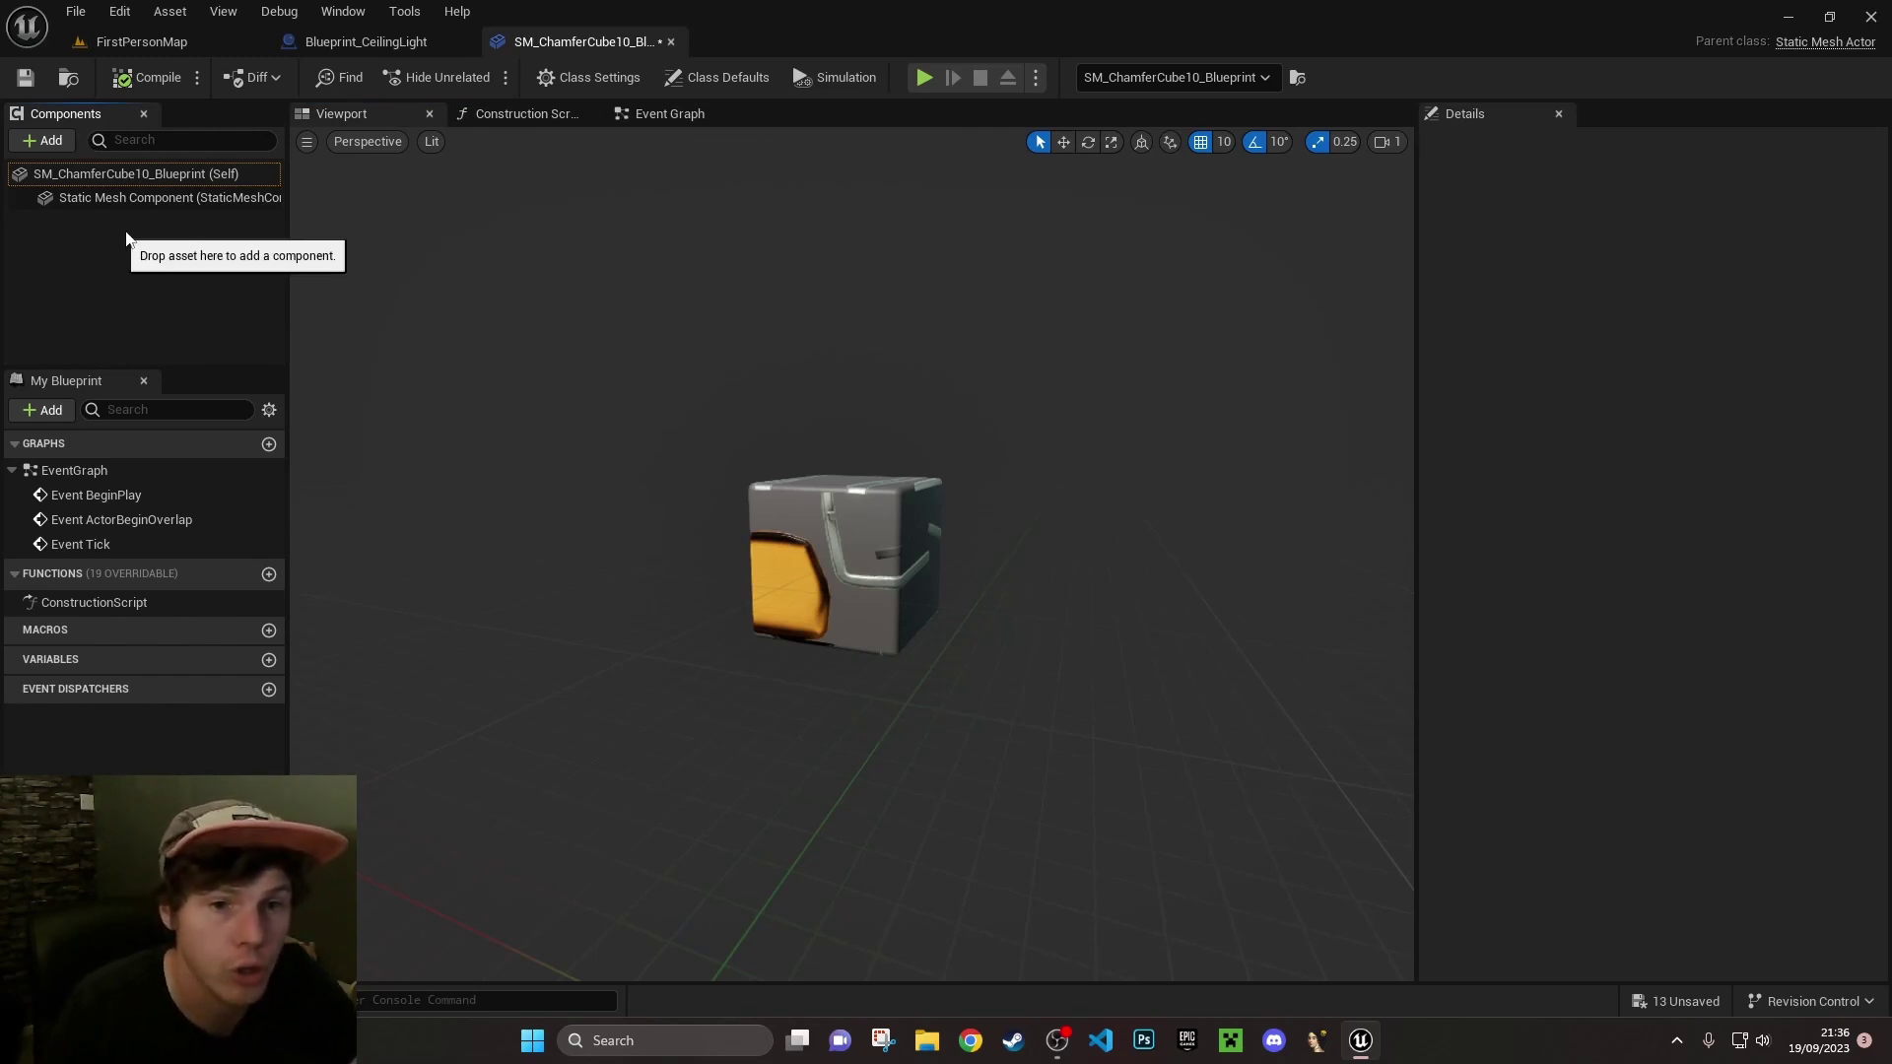
{"action": "left_click", "coordinate": [44, 140]}
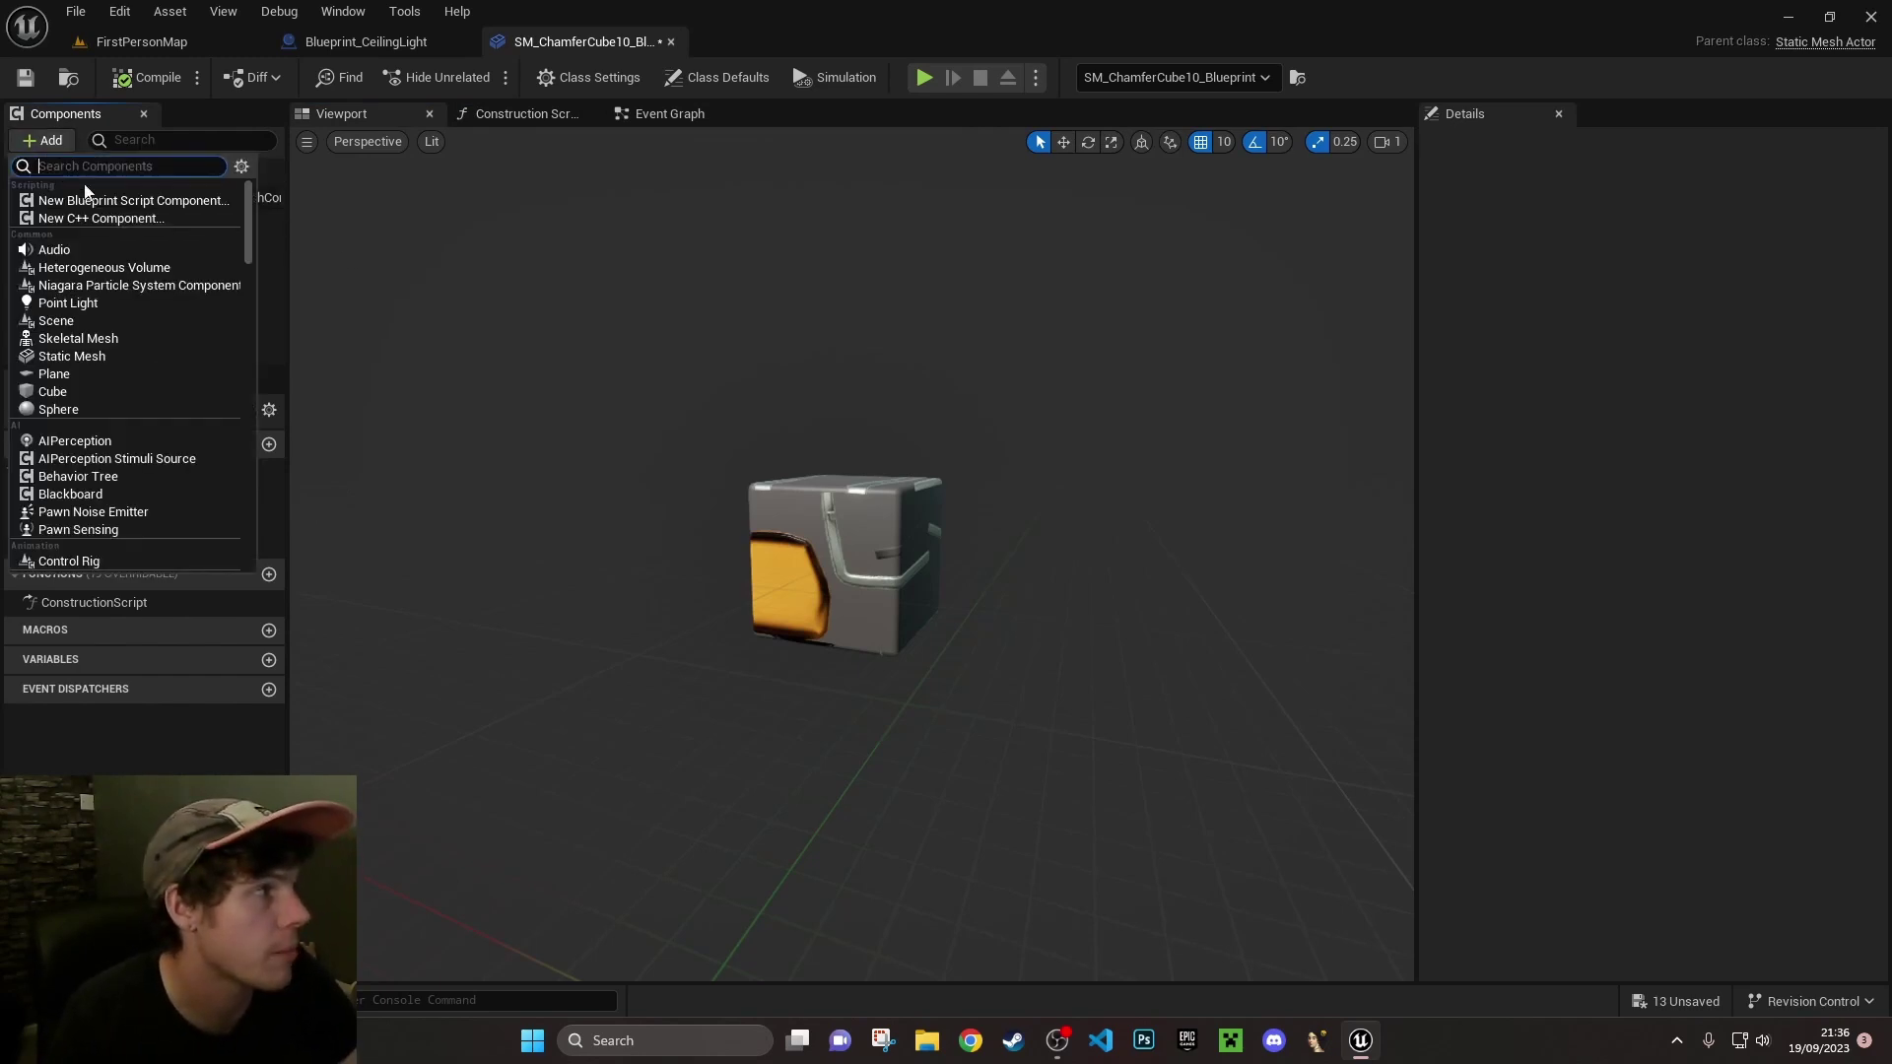
{"action": "left_click", "coordinate": [100, 250]}
{"action": "left_click", "coordinate": [44, 141]}
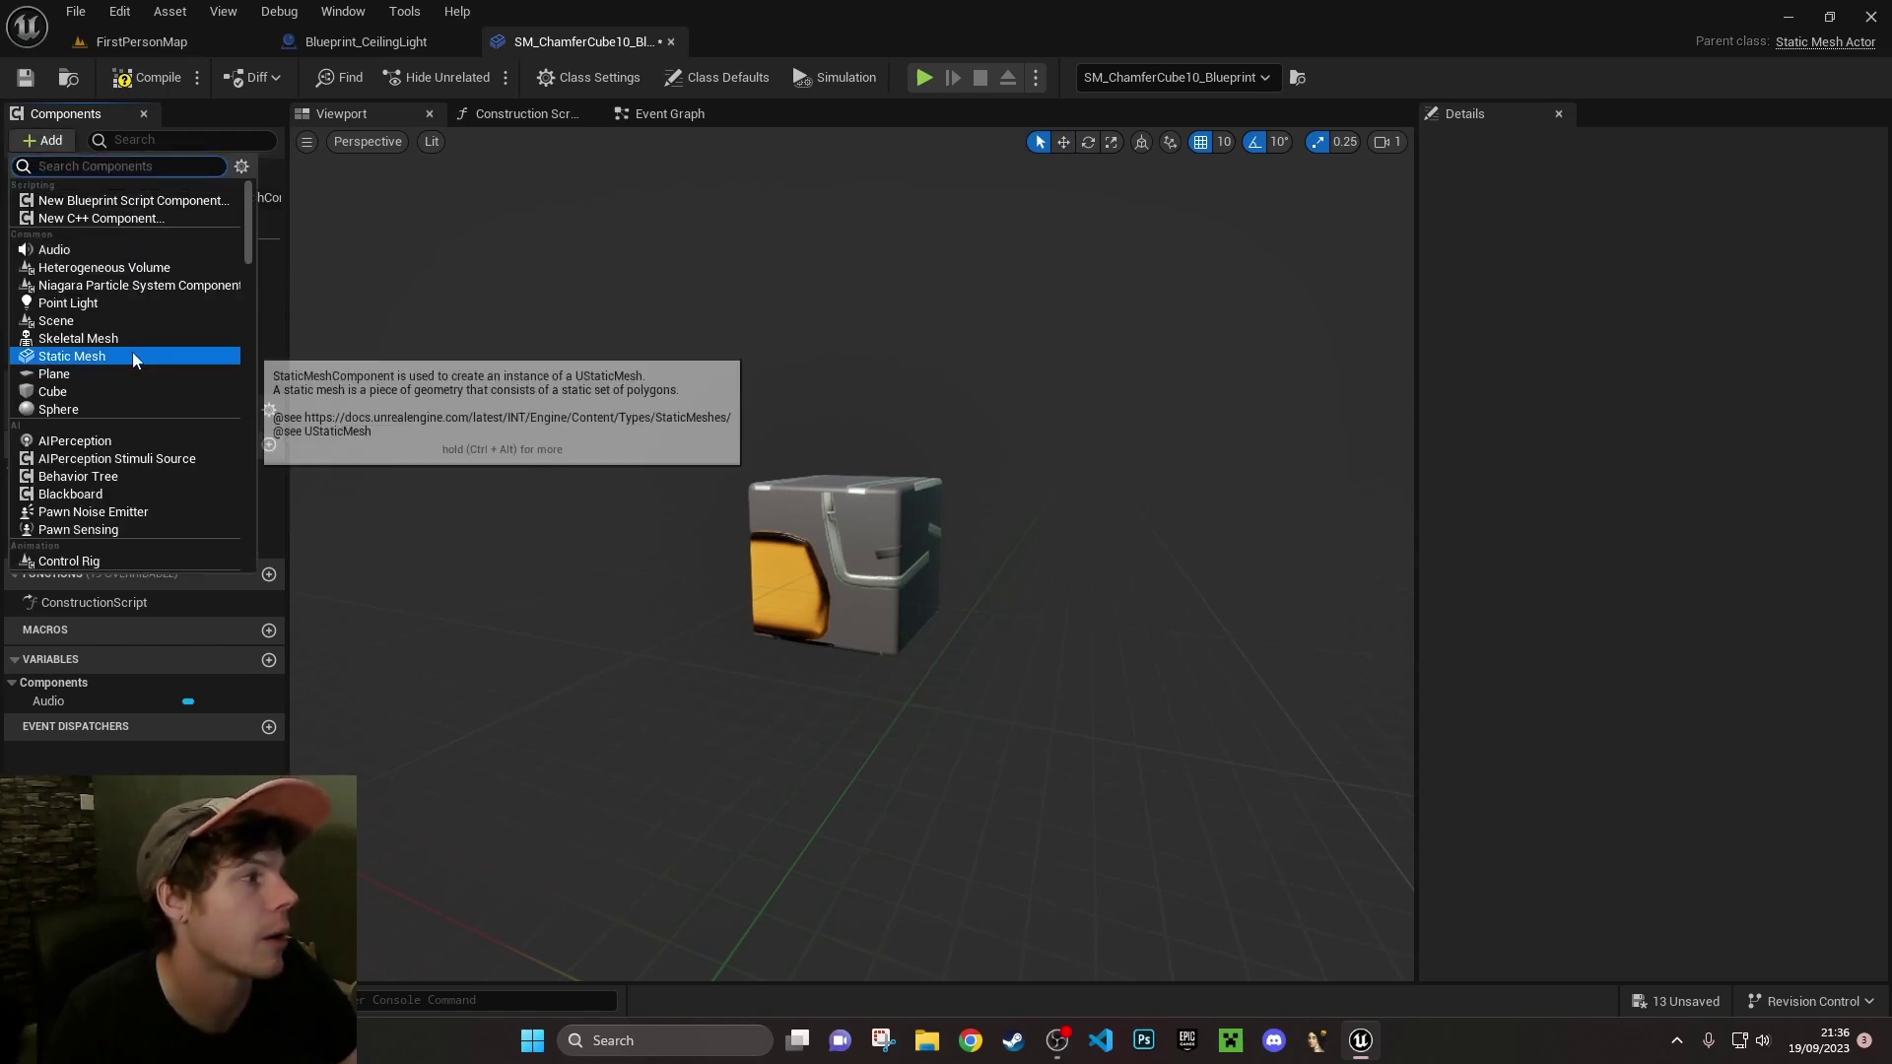
{"action": "left_click", "coordinate": [85, 304]}
{"action": "key", "text": "Return"}
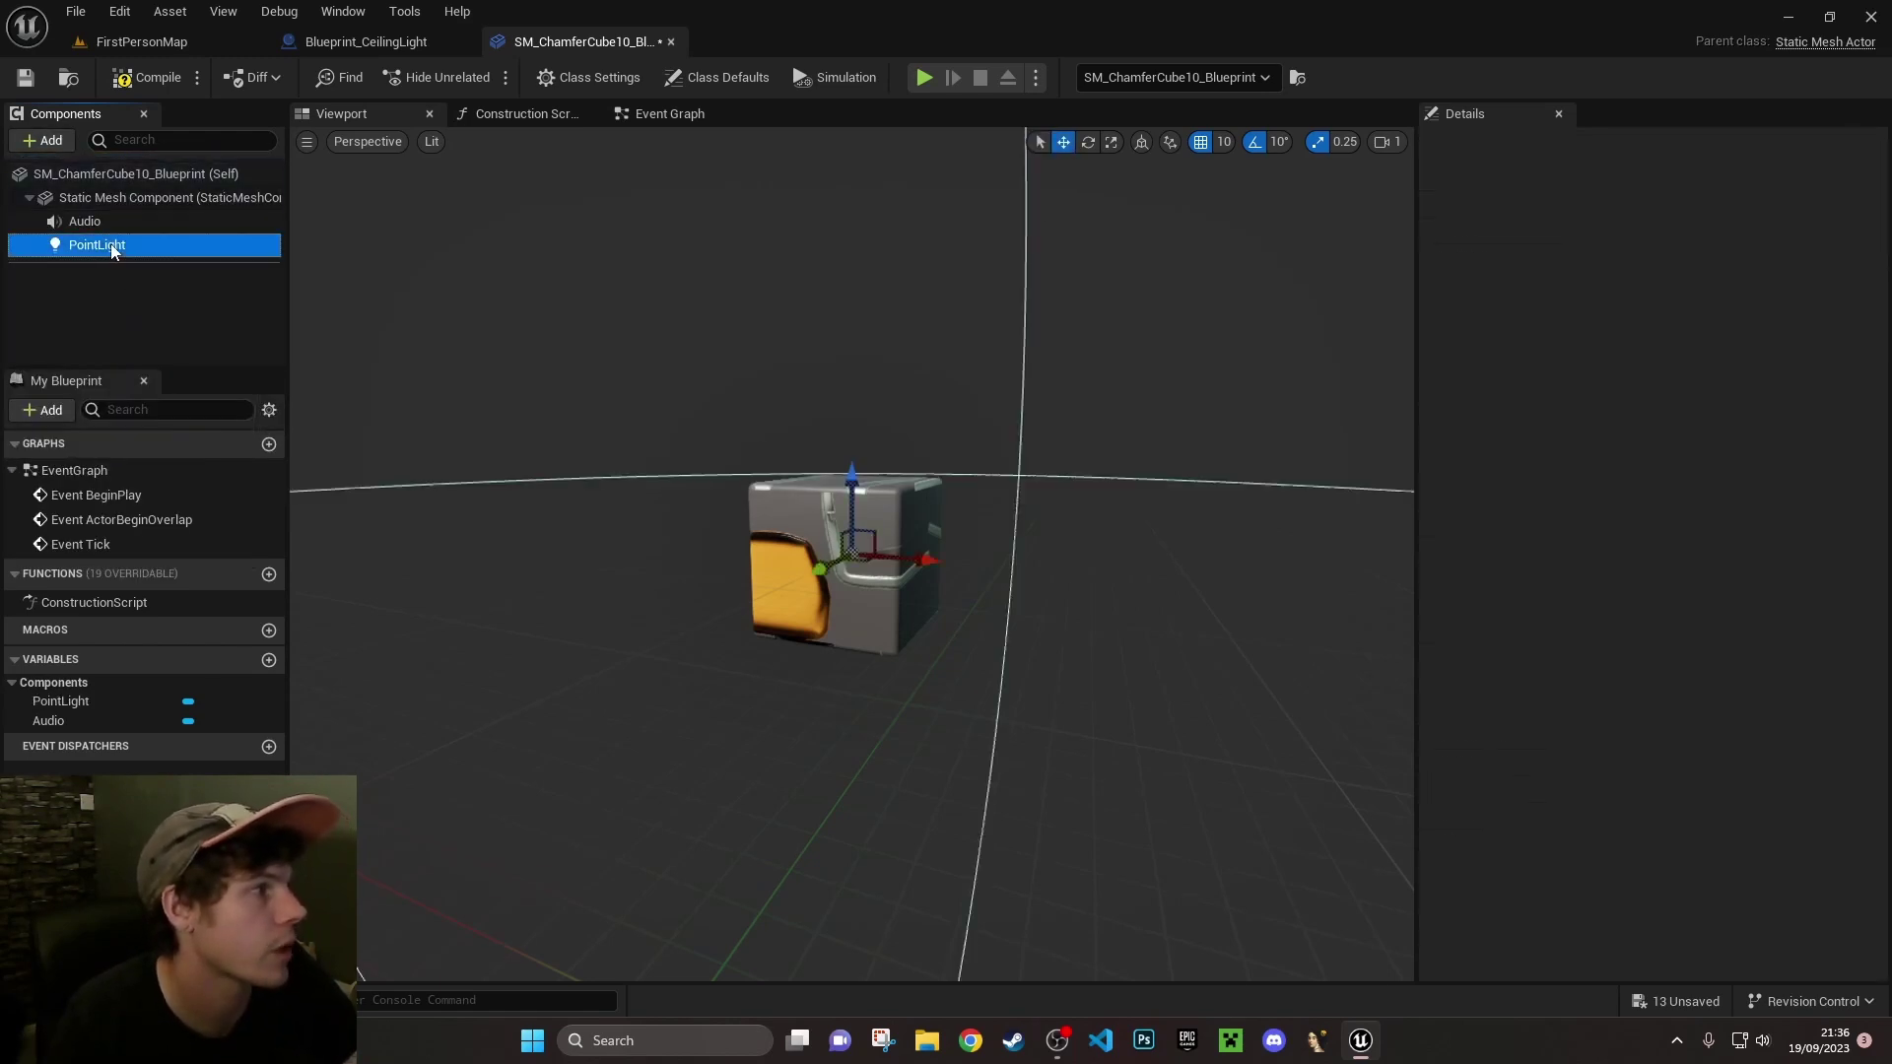
Move the point light above the cube and show the Audio component's details
{"action": "left_click_drag", "start_coordinate": [853, 547], "coordinate": [874, 410]}
{"action": "left_click", "coordinate": [51, 270]}
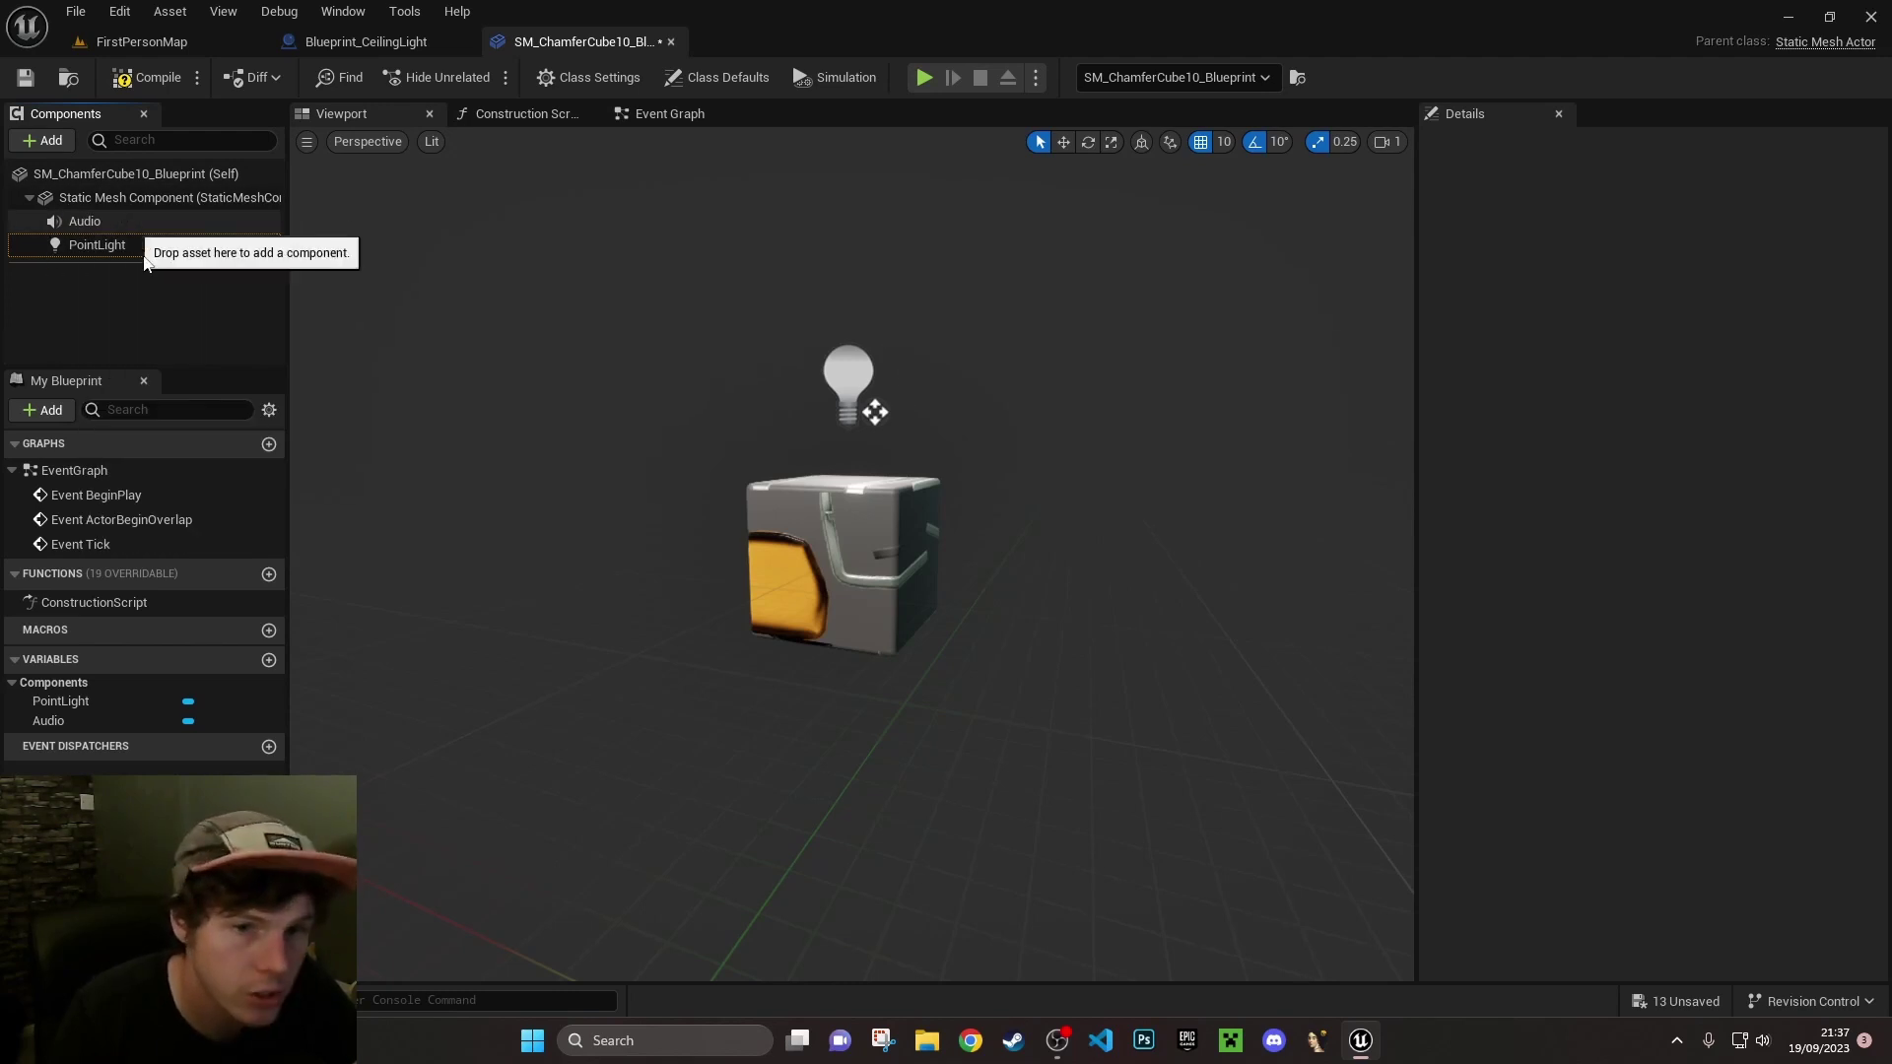
{"action": "left_click_drag", "start_coordinate": [20, 244], "coordinate": [126, 235]}
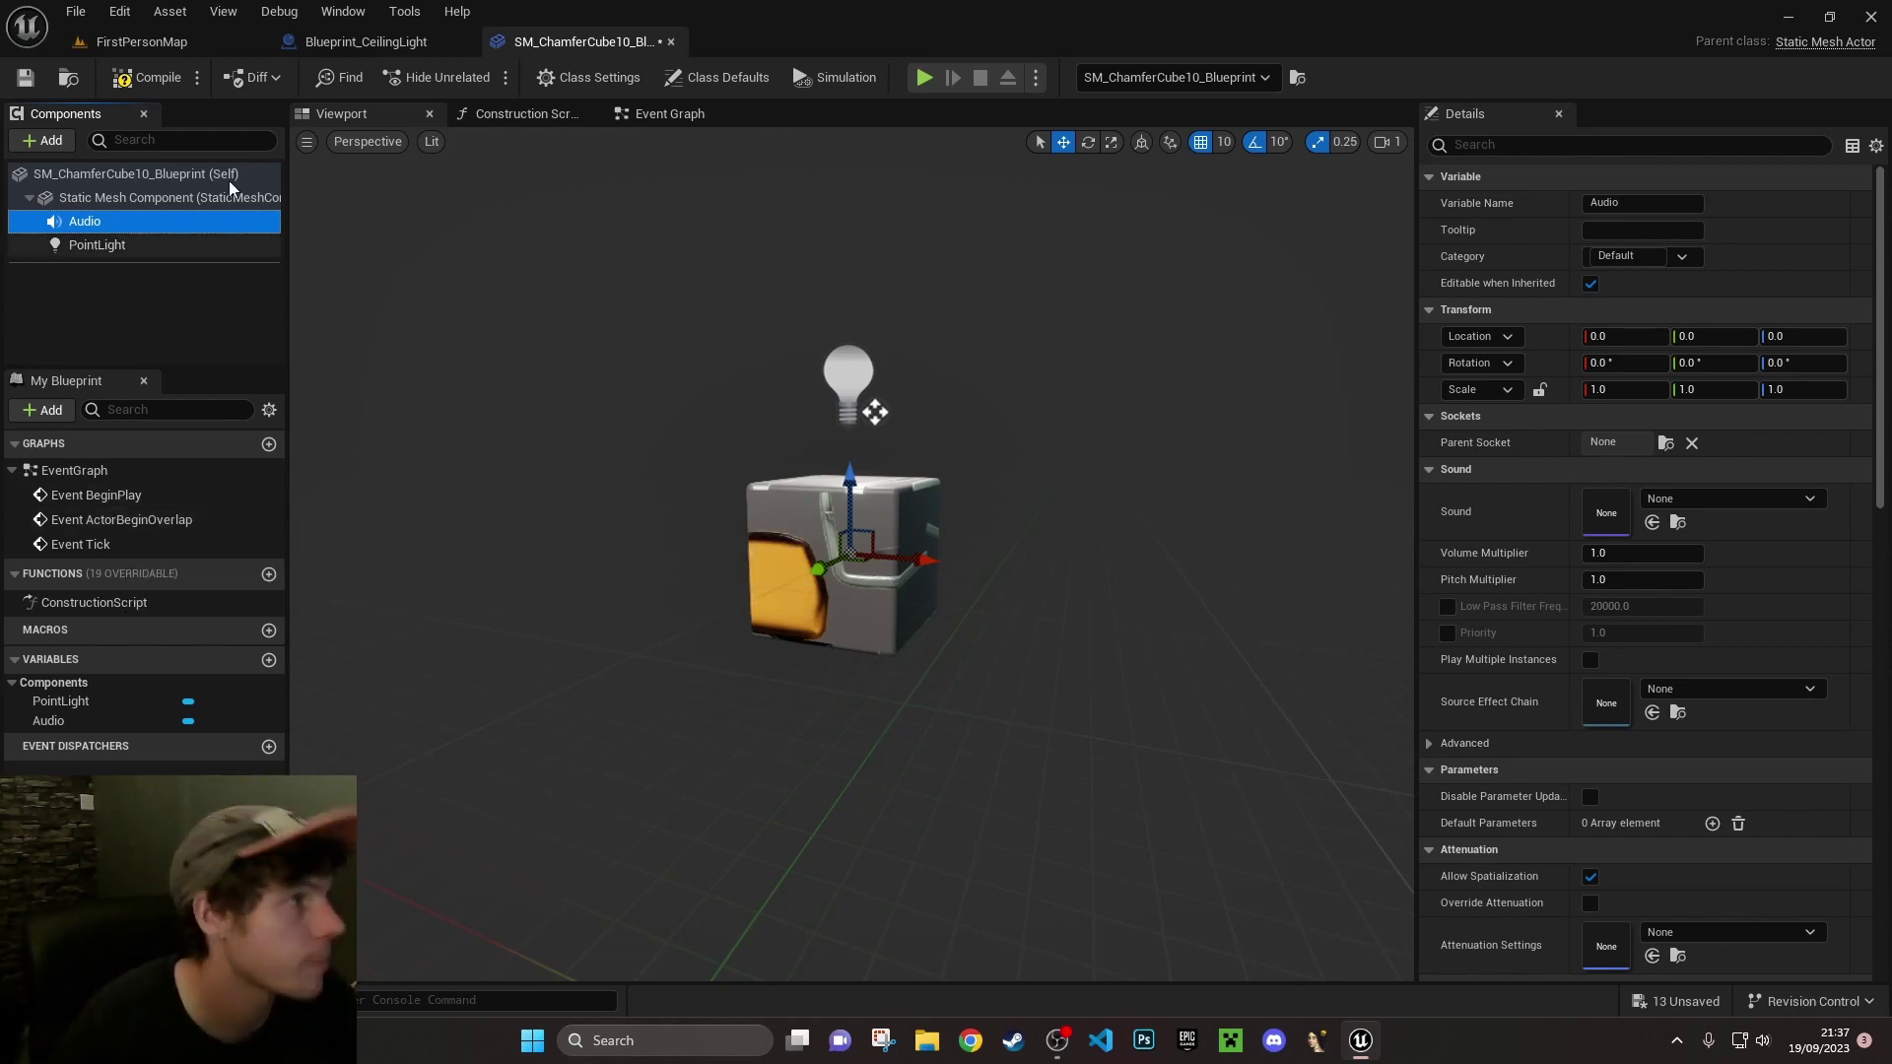
Examine the Event BeginPlay and Event Tick nodes in the event graph
{"action": "left_click", "coordinate": [665, 113]}
{"action": "left_click", "coordinate": [108, 495]}
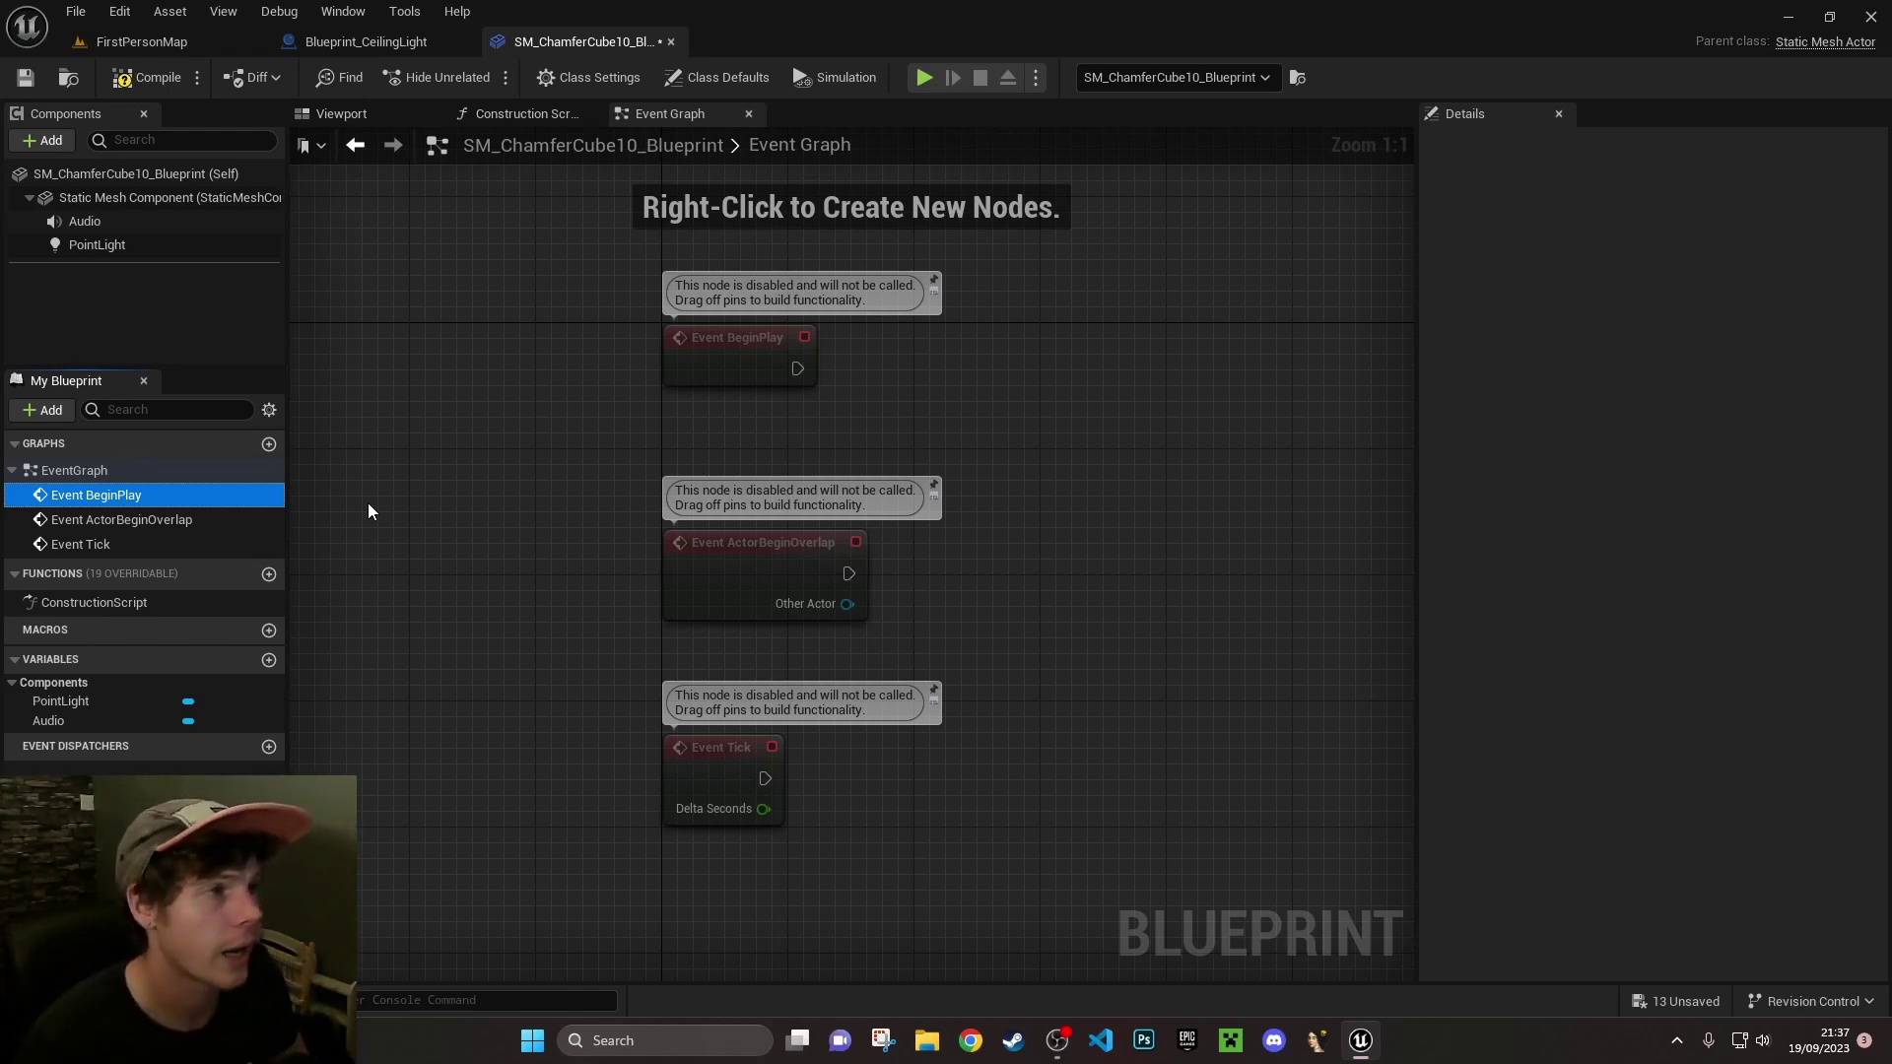
{"action": "left_click", "coordinate": [711, 332]}
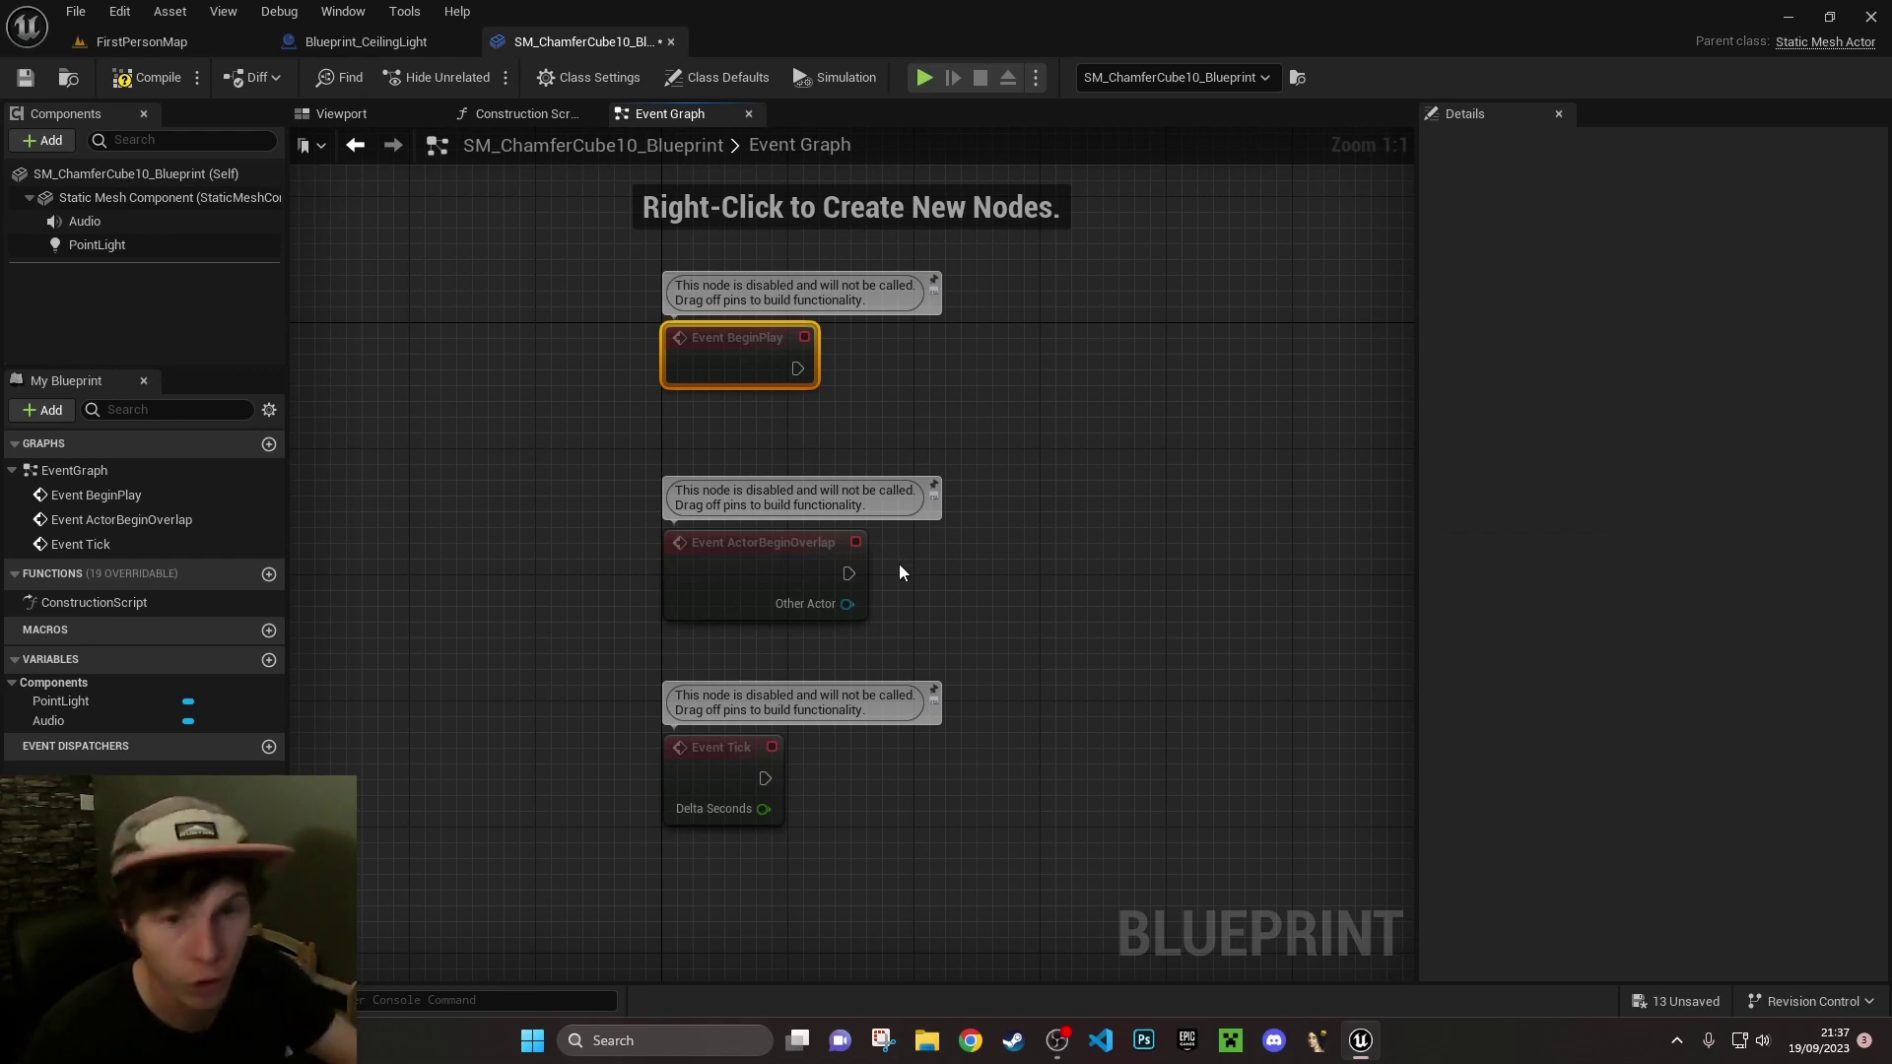
{"action": "left_click", "coordinate": [685, 784]}
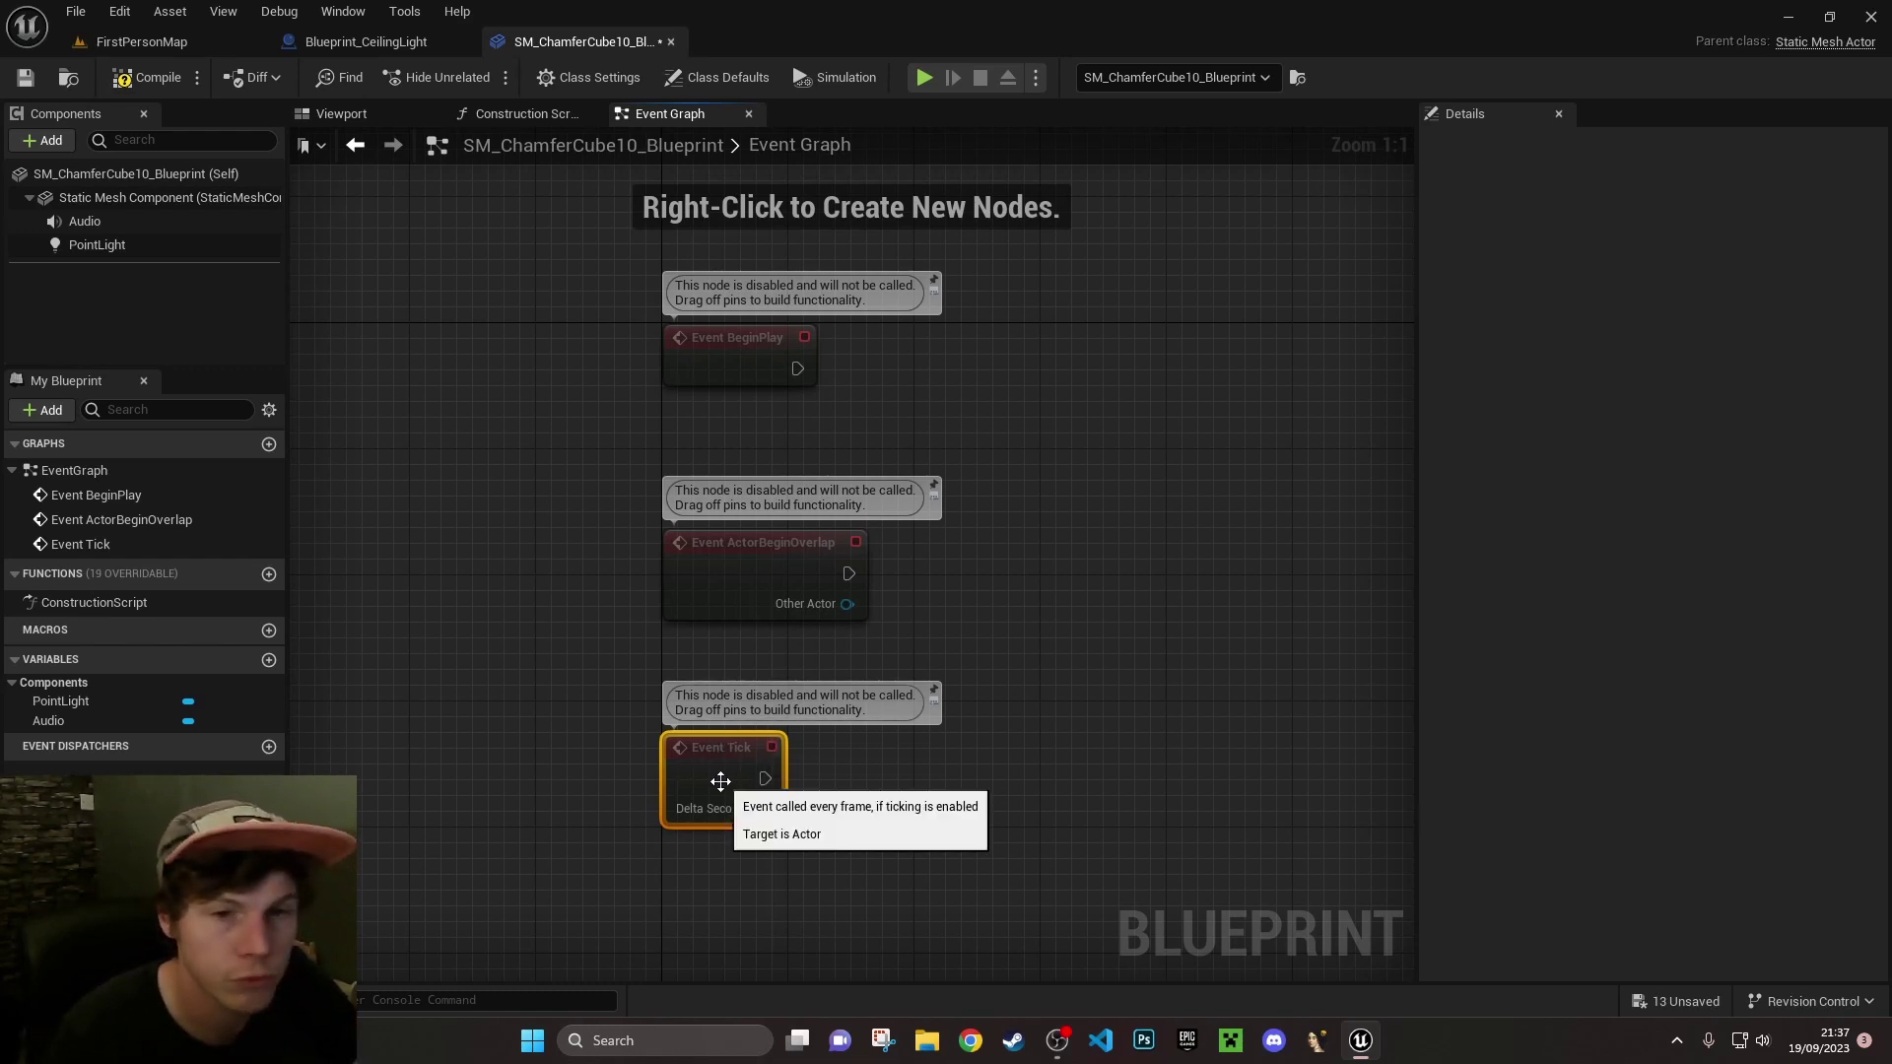
Delete the Event ActorBeginOverlap node and move Event Tick up closer to Event BeginPlay
{"action": "left_click", "coordinate": [788, 542]}
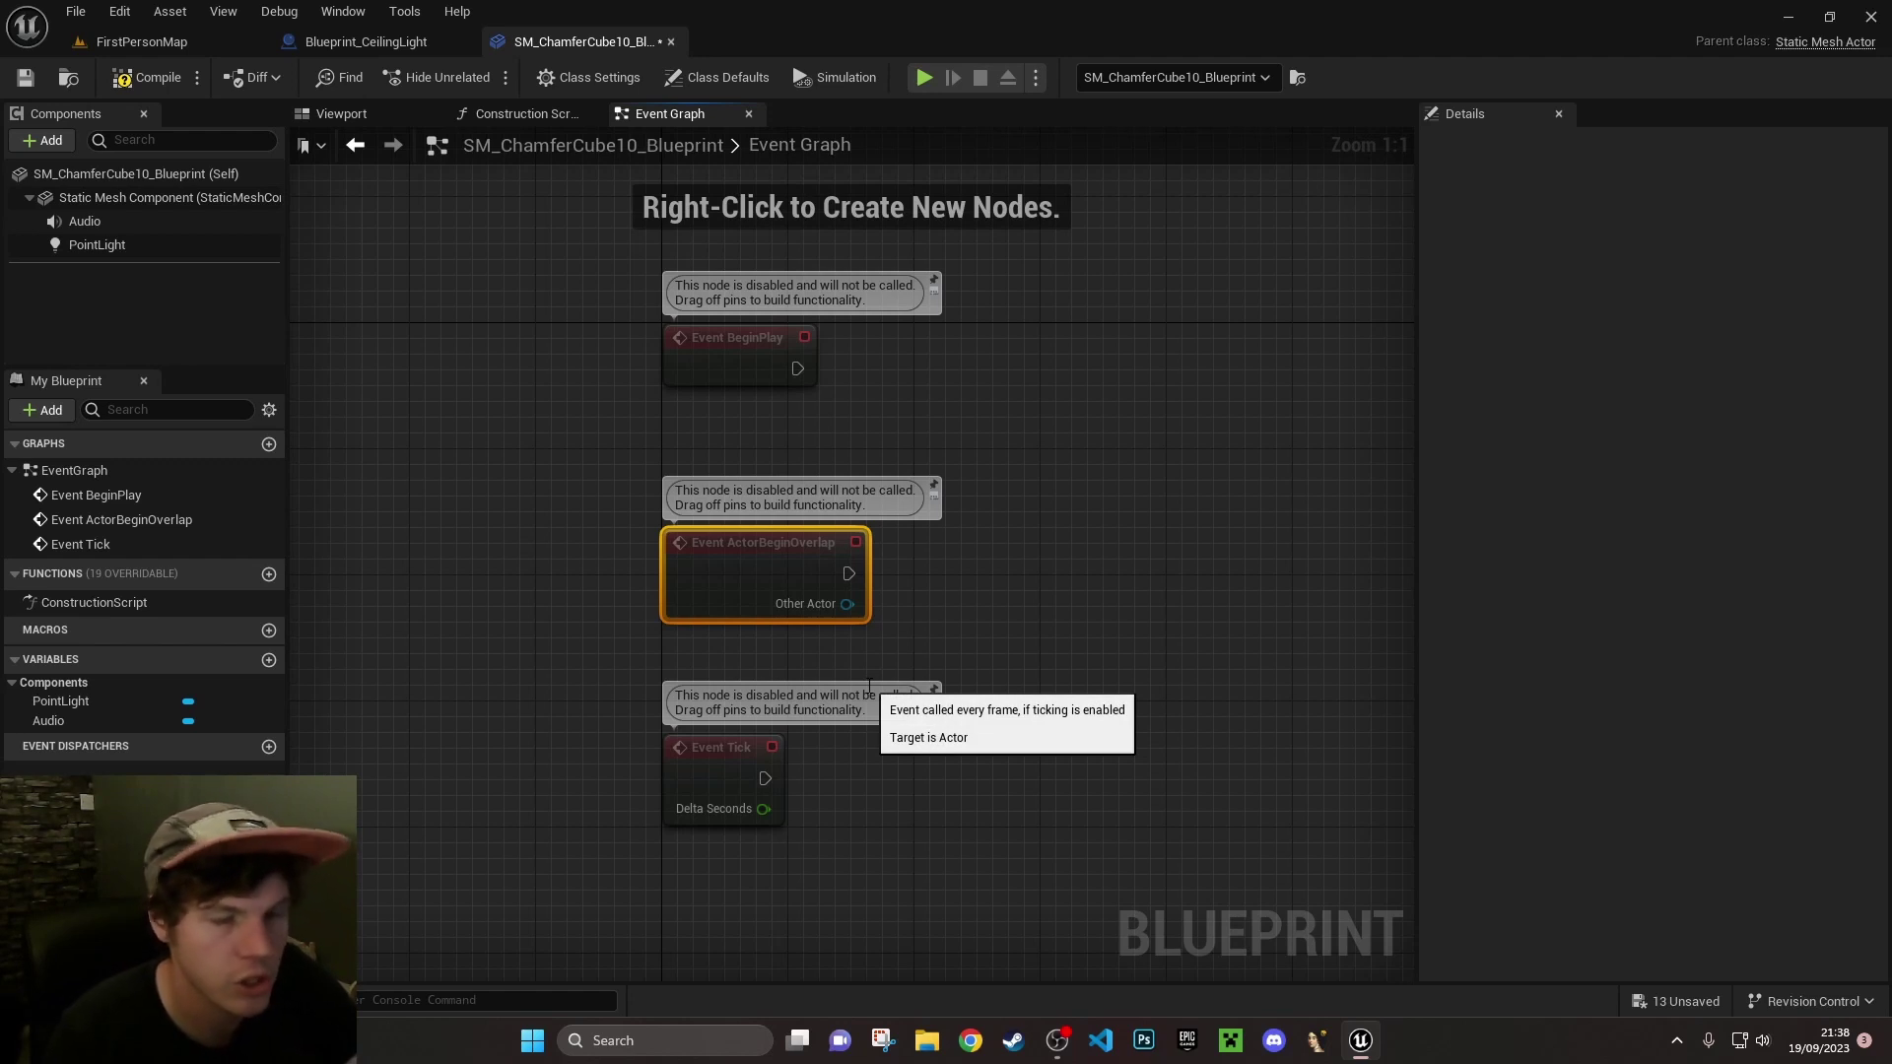
{"action": "key", "text": "Delete"}
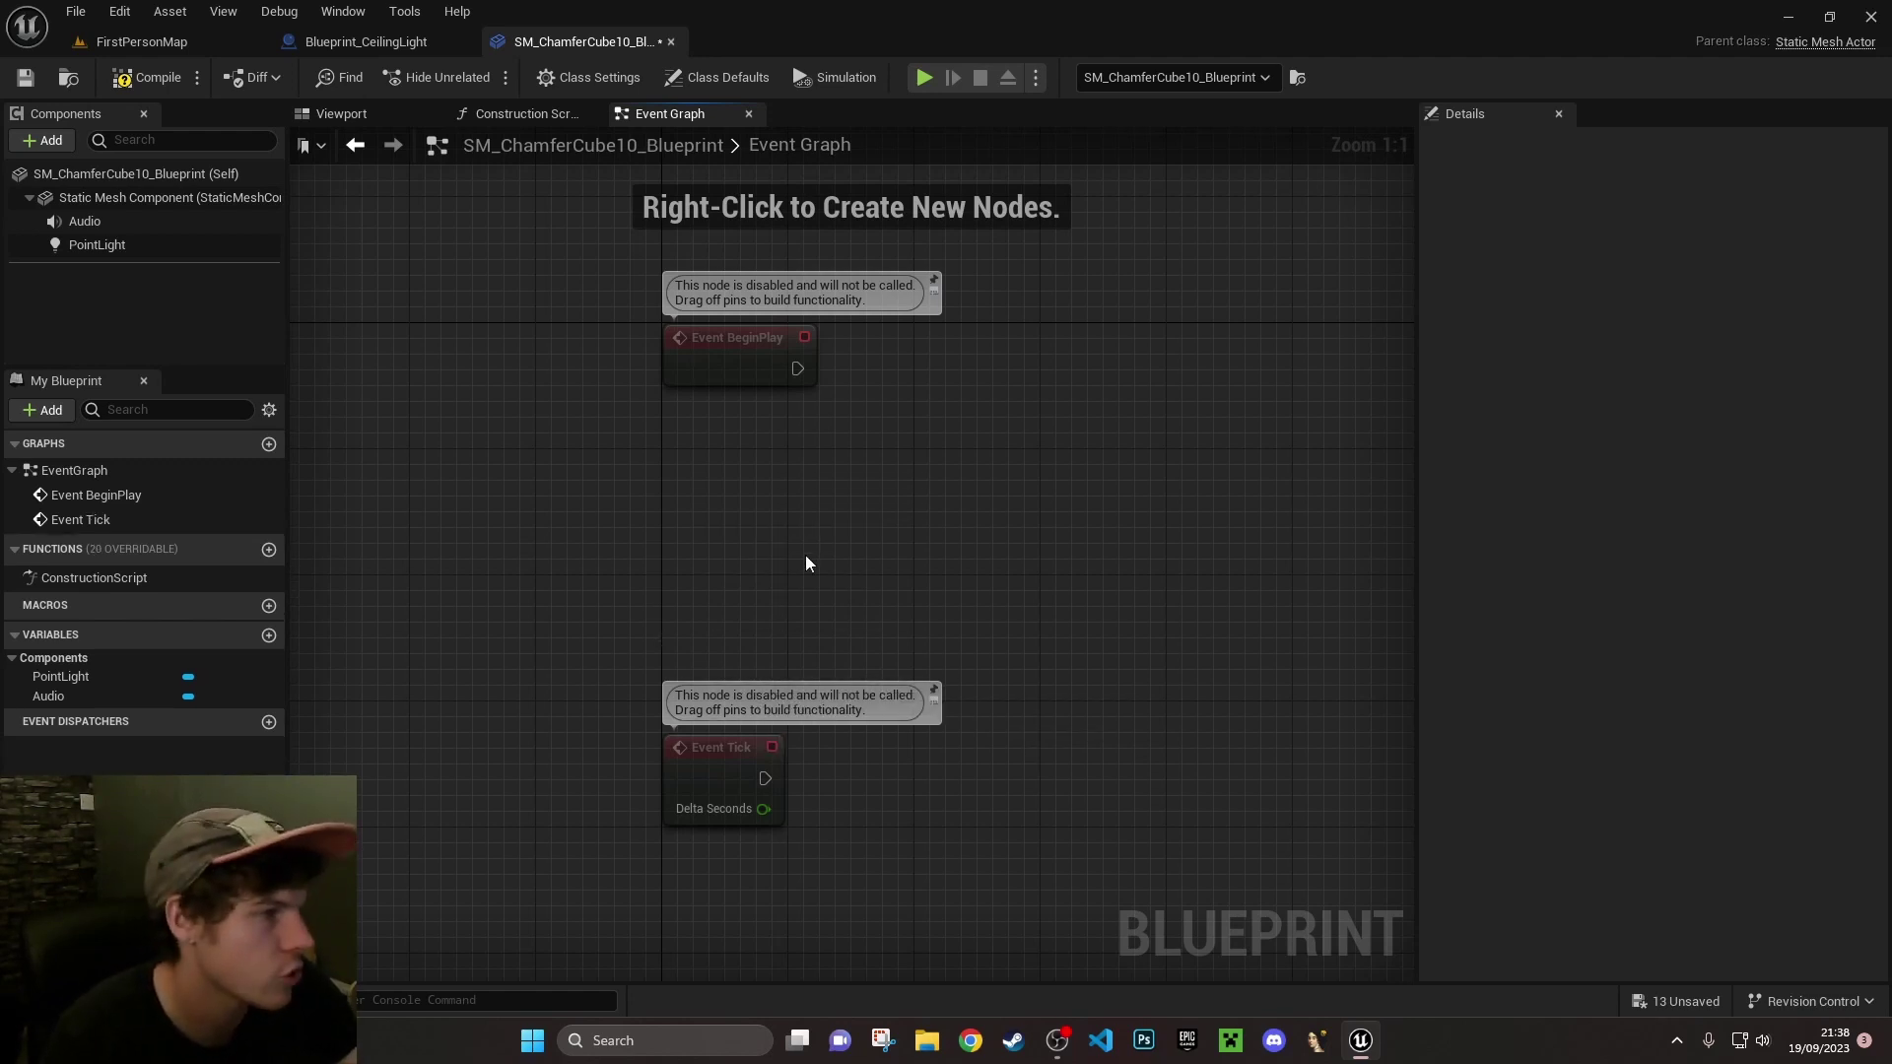
{"action": "left_click_drag", "start_coordinate": [710, 759], "coordinate": [709, 570]}
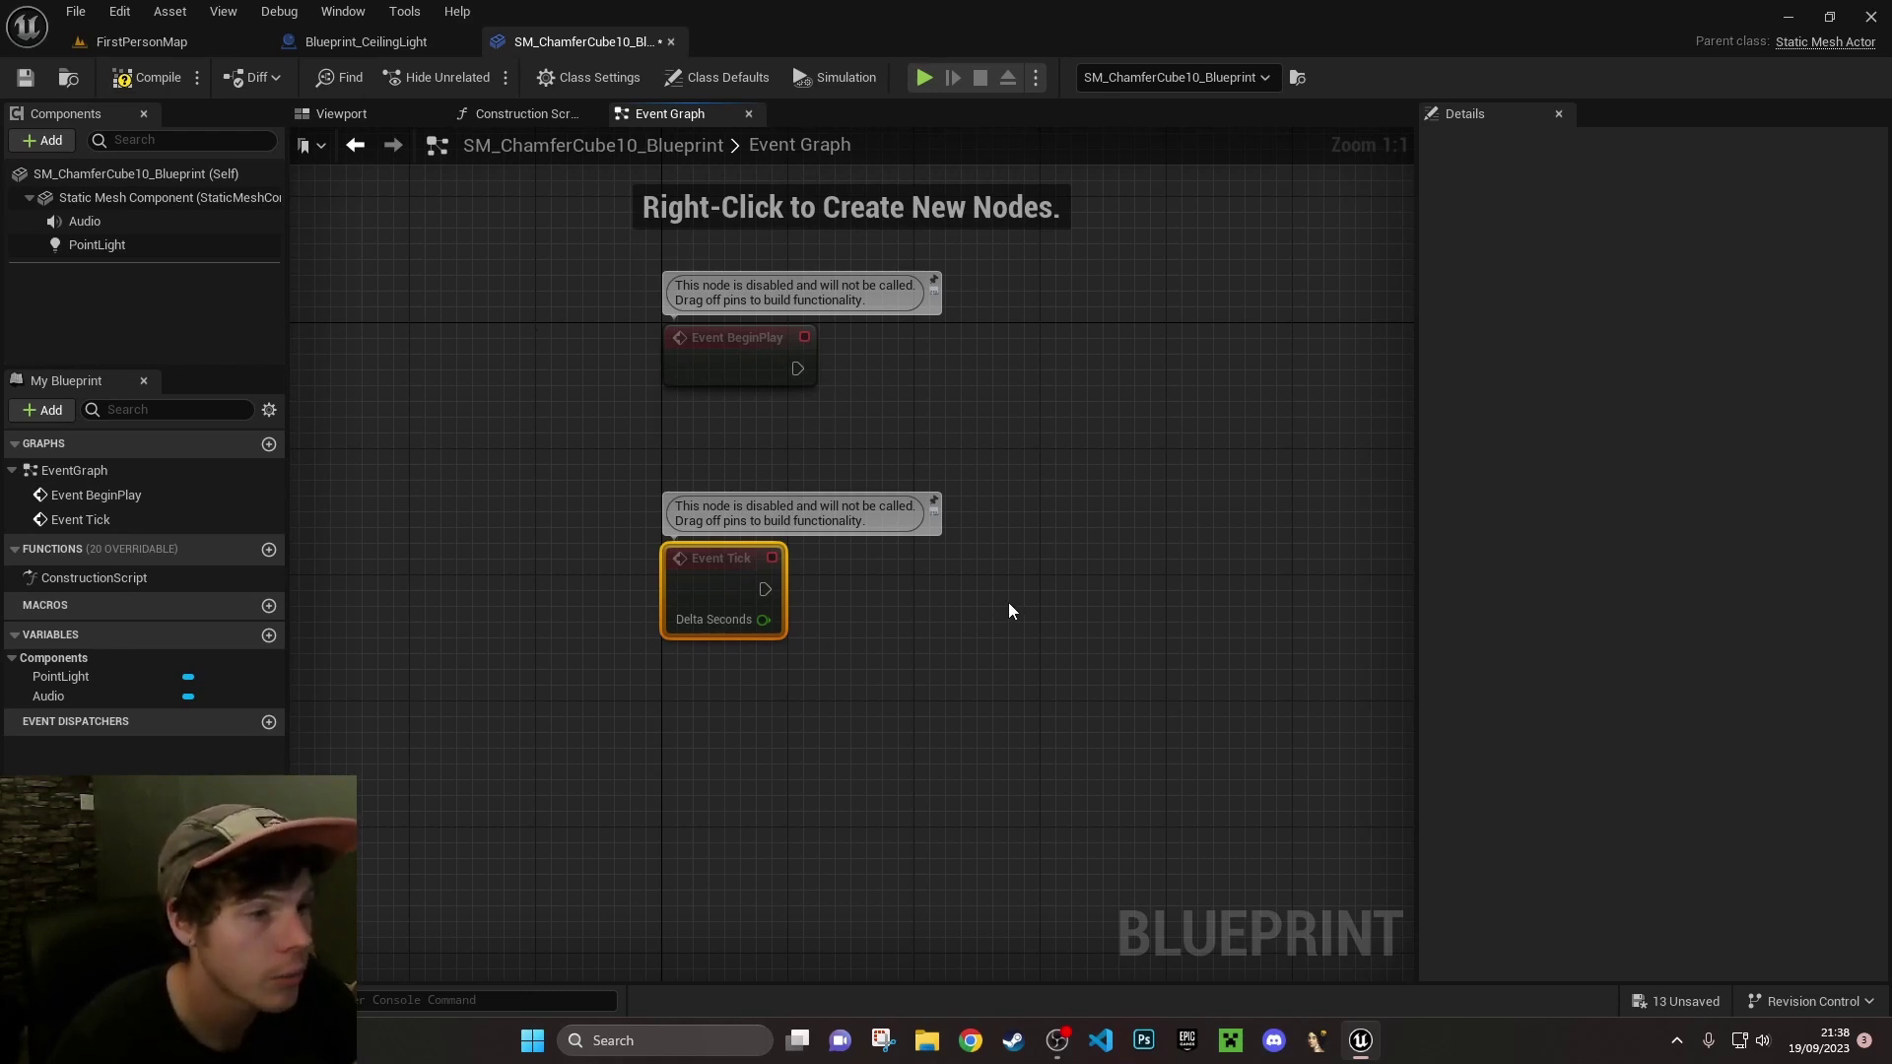
{"action": "right_click_drag", "start_coordinate": [1008, 611], "coordinate": [959, 705]}
{"action": "left_click_drag", "start_coordinate": [1109, 825], "coordinate": [550, 290]}
{"action": "left_click", "coordinate": [1449, 872]}
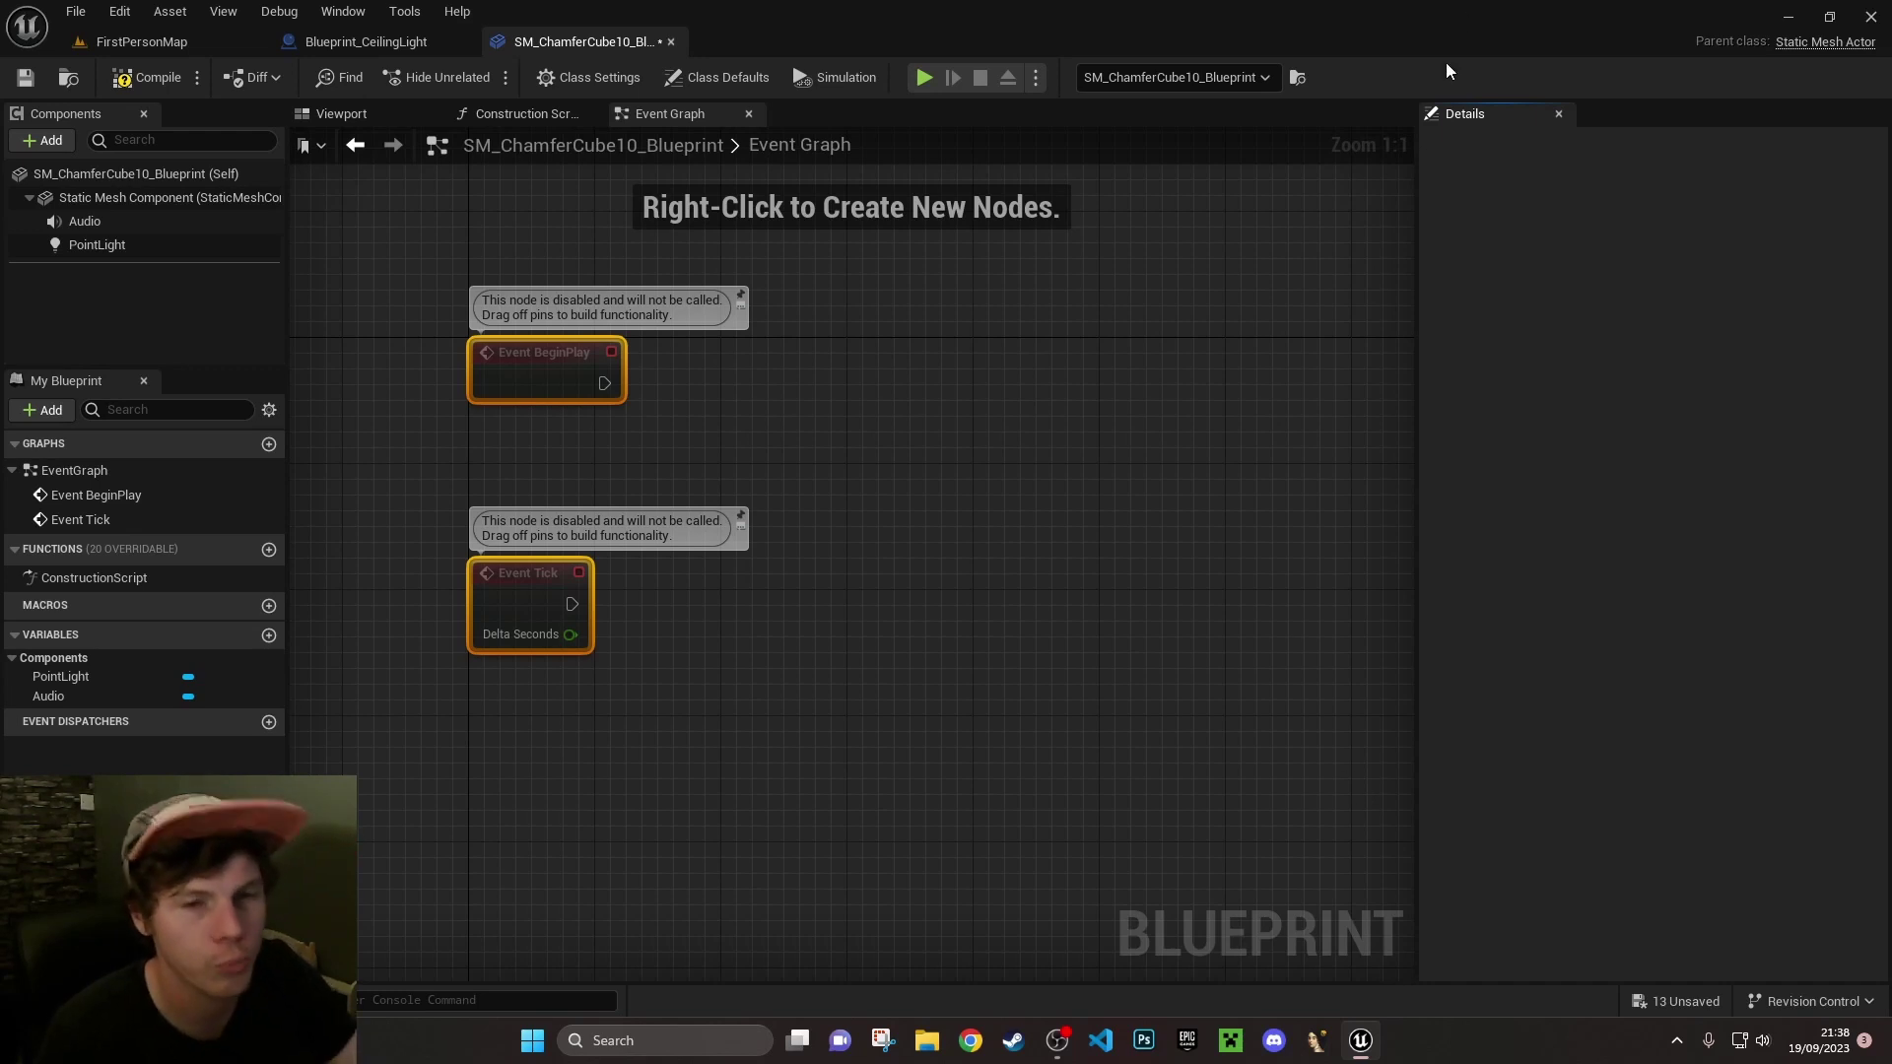
View the Construction Script function's graph, and return to the event graph
{"action": "left_click", "coordinate": [83, 582]}
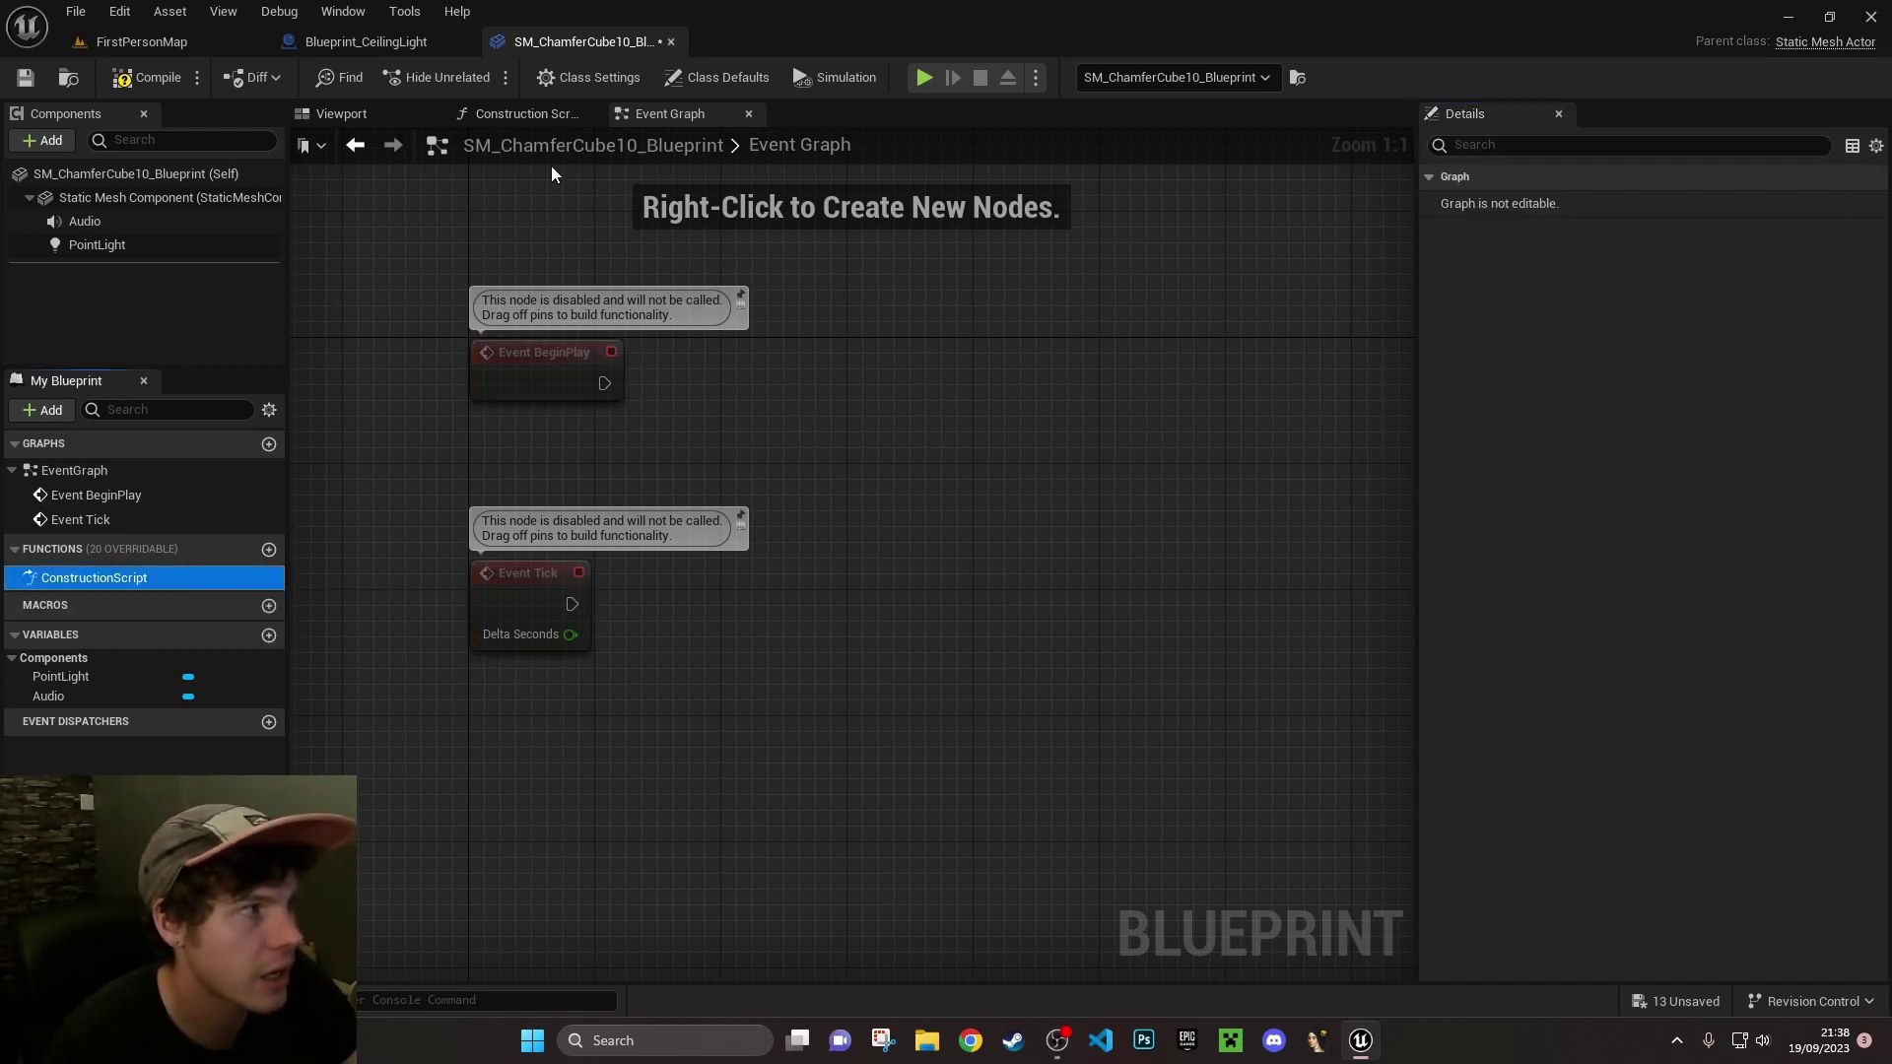
{"action": "left_click", "coordinate": [519, 116]}
{"action": "right_click_drag", "start_coordinate": [860, 622], "coordinate": [751, 535]}
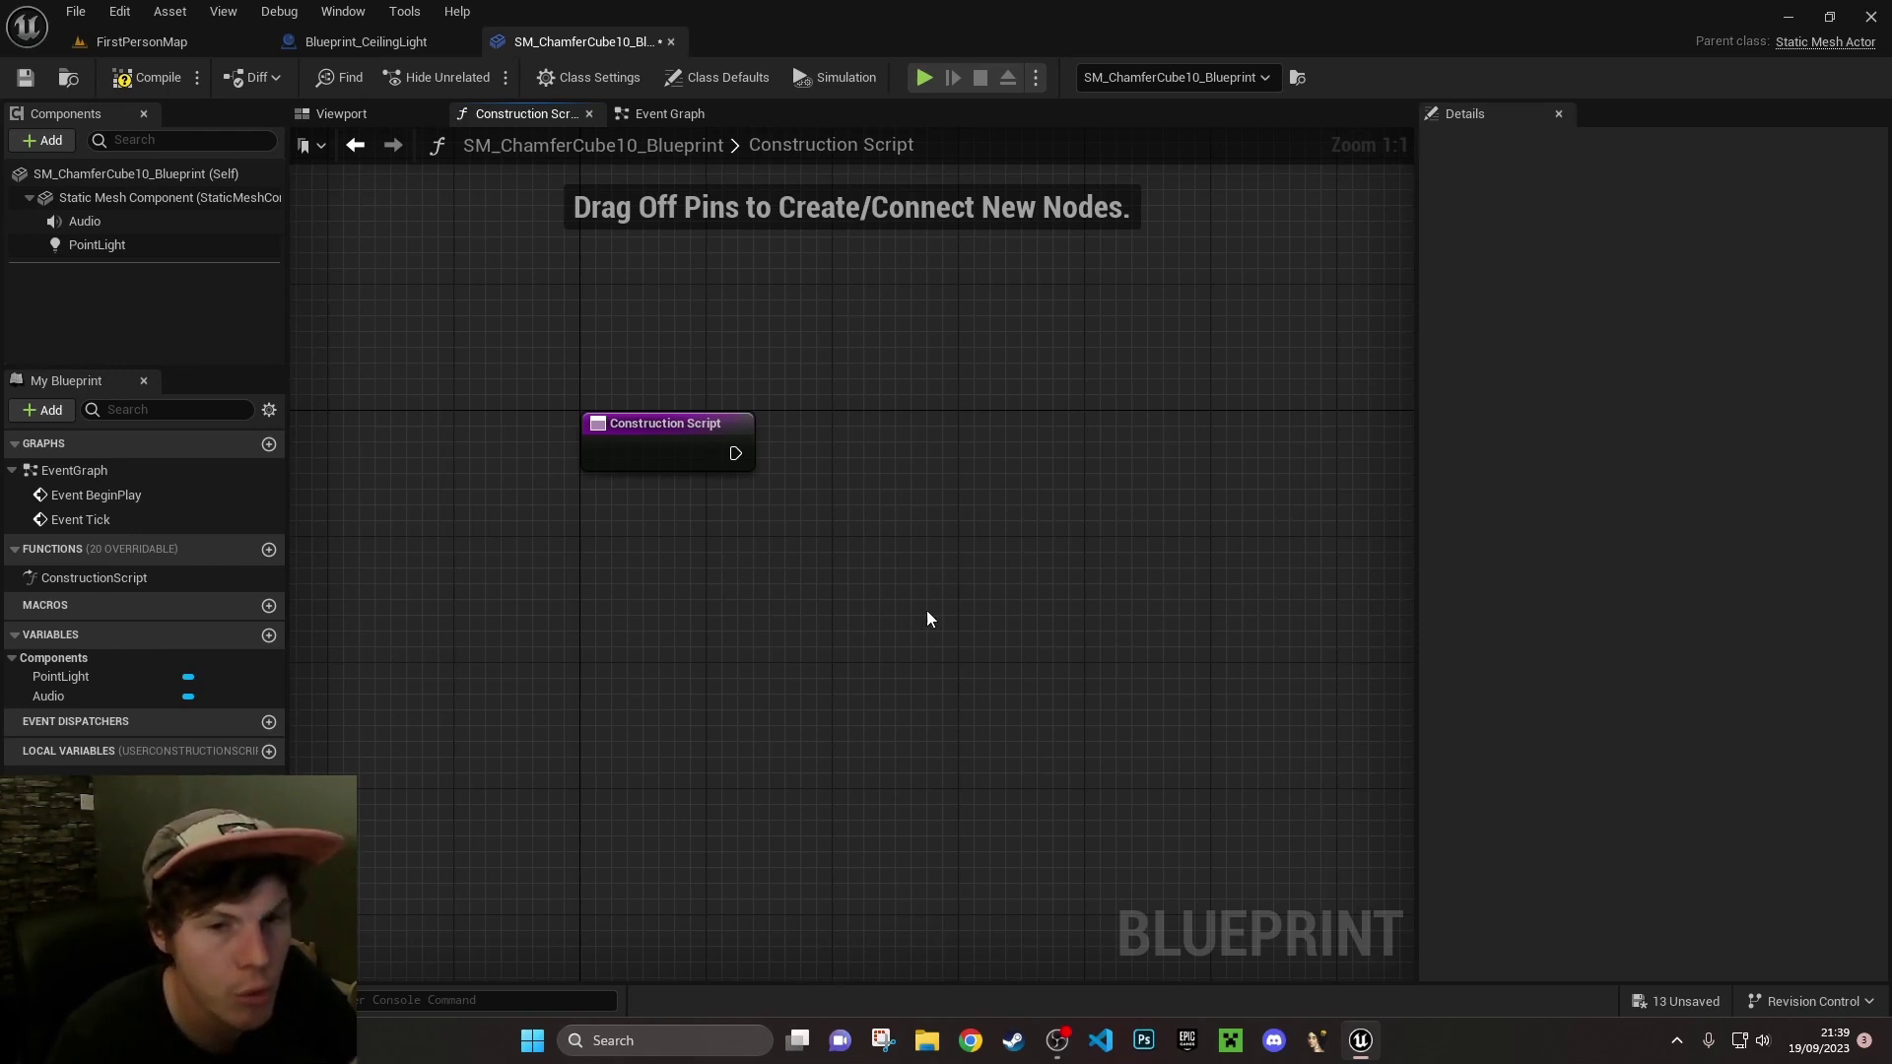
{"action": "left_click", "coordinate": [642, 116]}
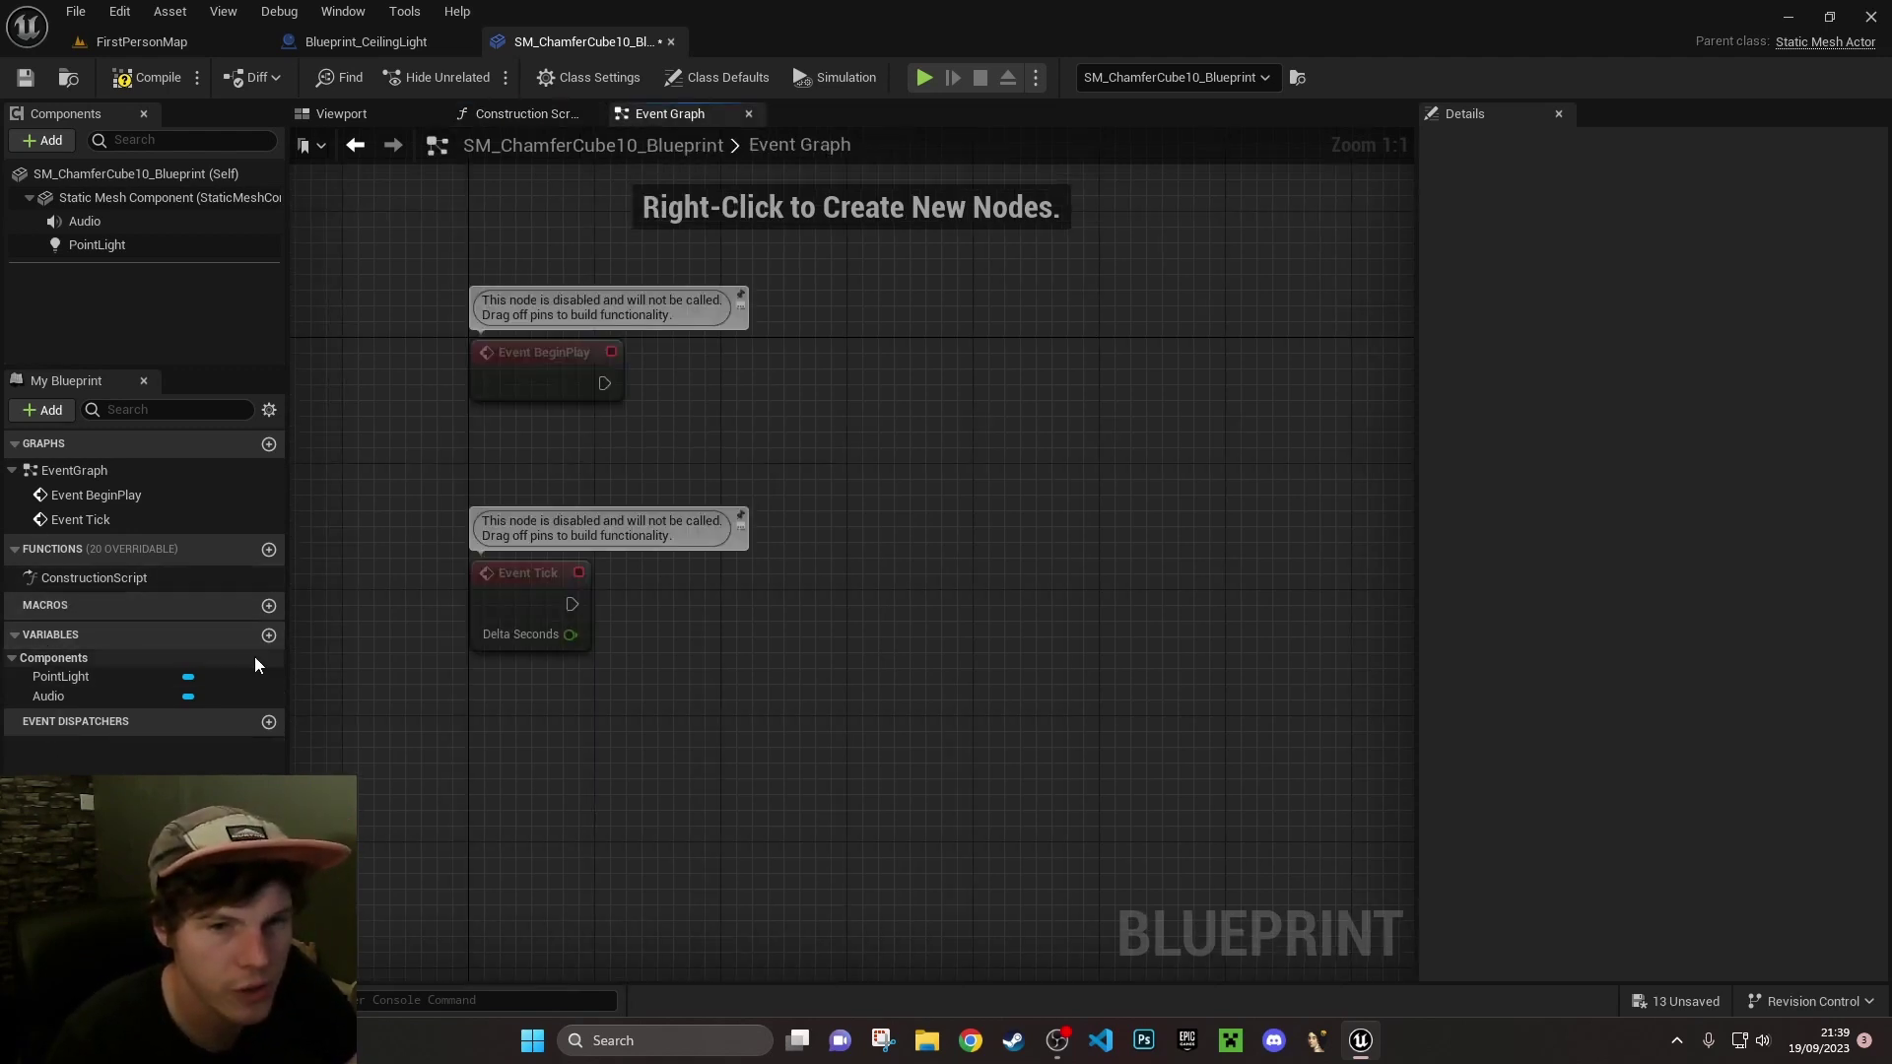
Show the variable details and available events of the PointLight and Audio components
{"action": "mouse_move", "coordinate": [241, 552]}
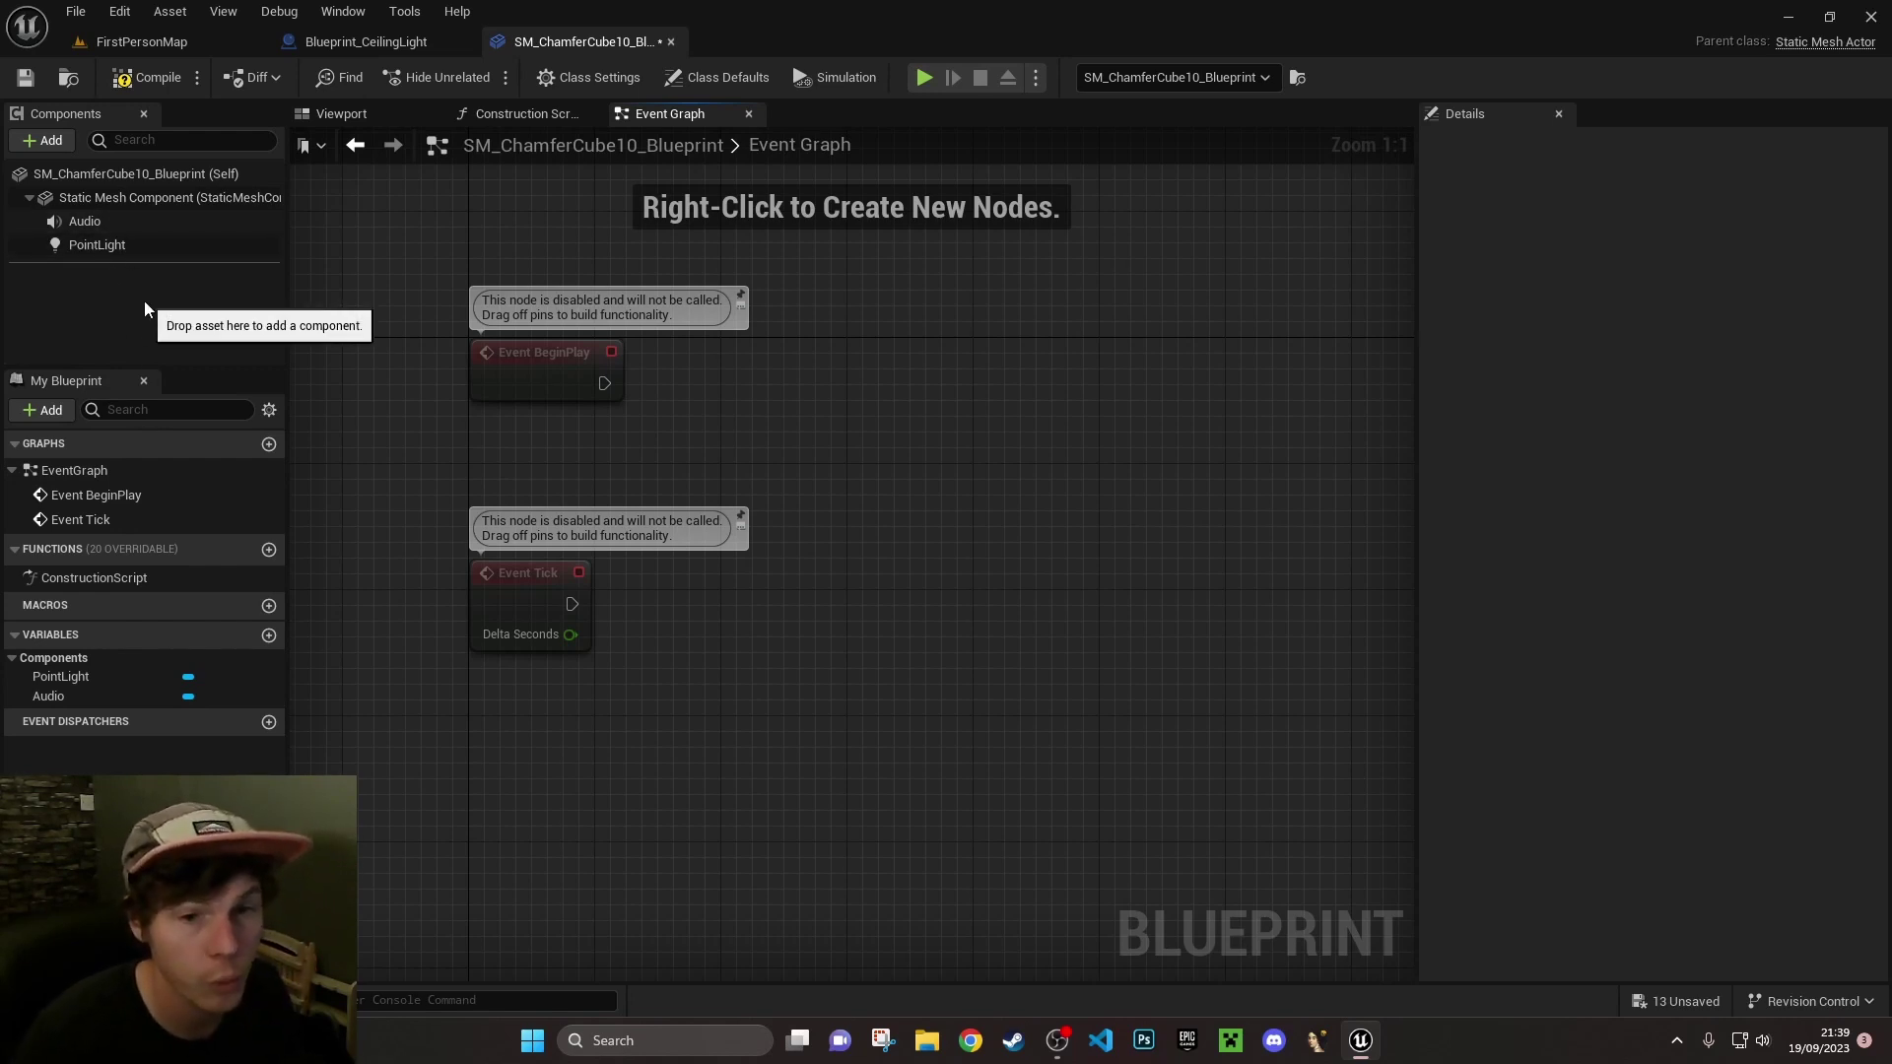
{"action": "left_click", "coordinate": [65, 679]}
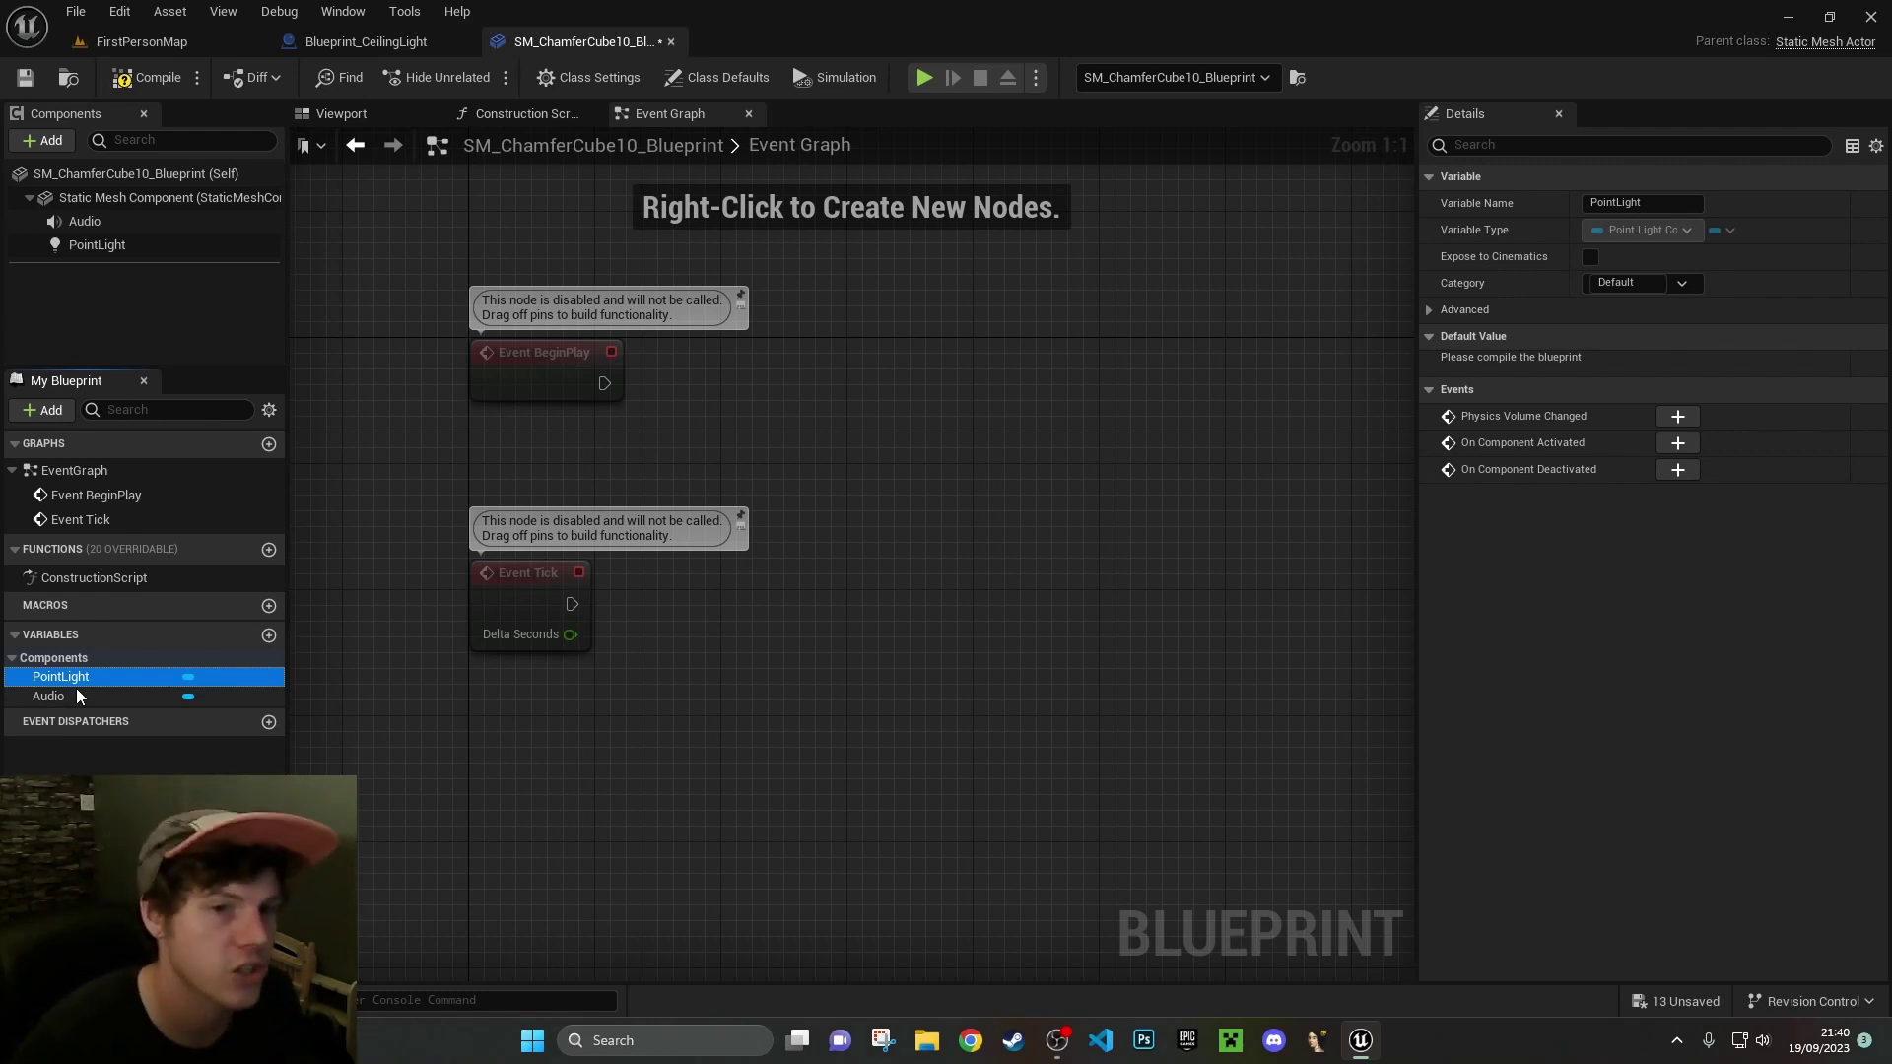
{"action": "left_click", "coordinate": [97, 699]}
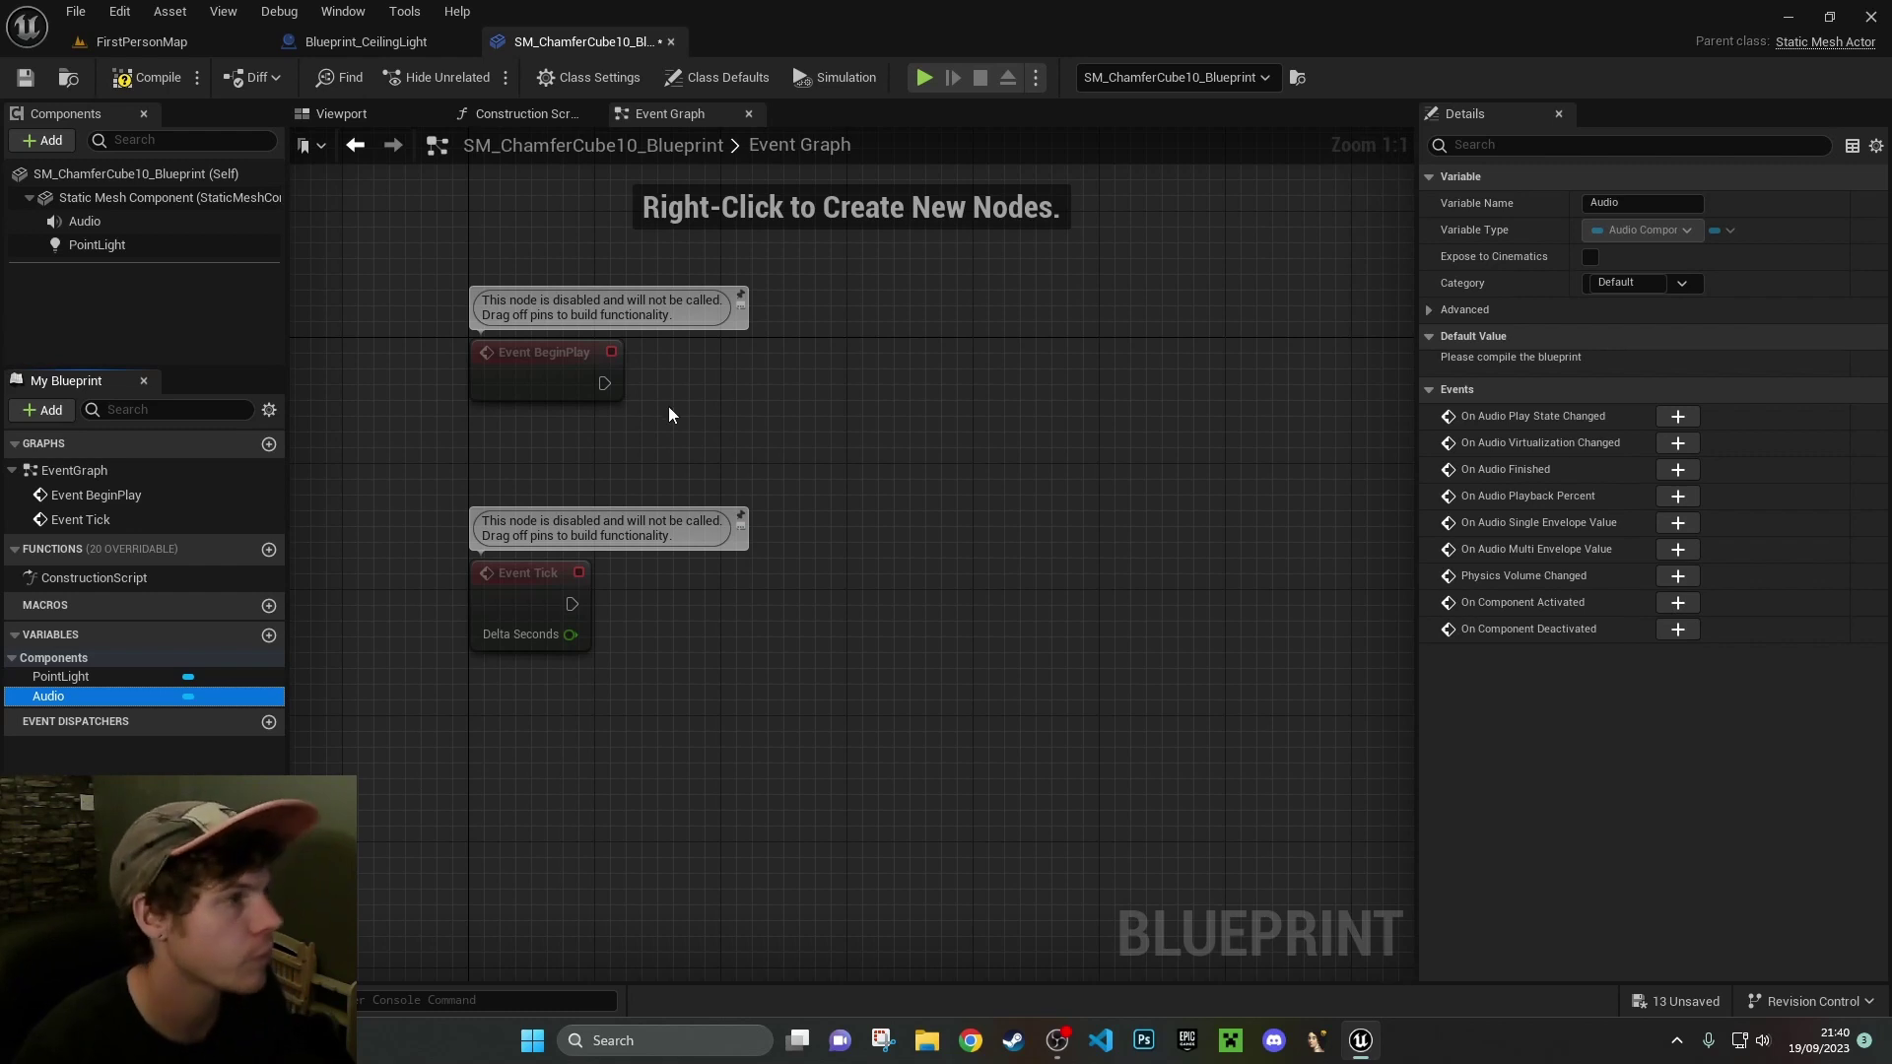
{"action": "left_click", "coordinate": [920, 654]}
{"action": "right_click_drag", "start_coordinate": [800, 469], "coordinate": [963, 426]}
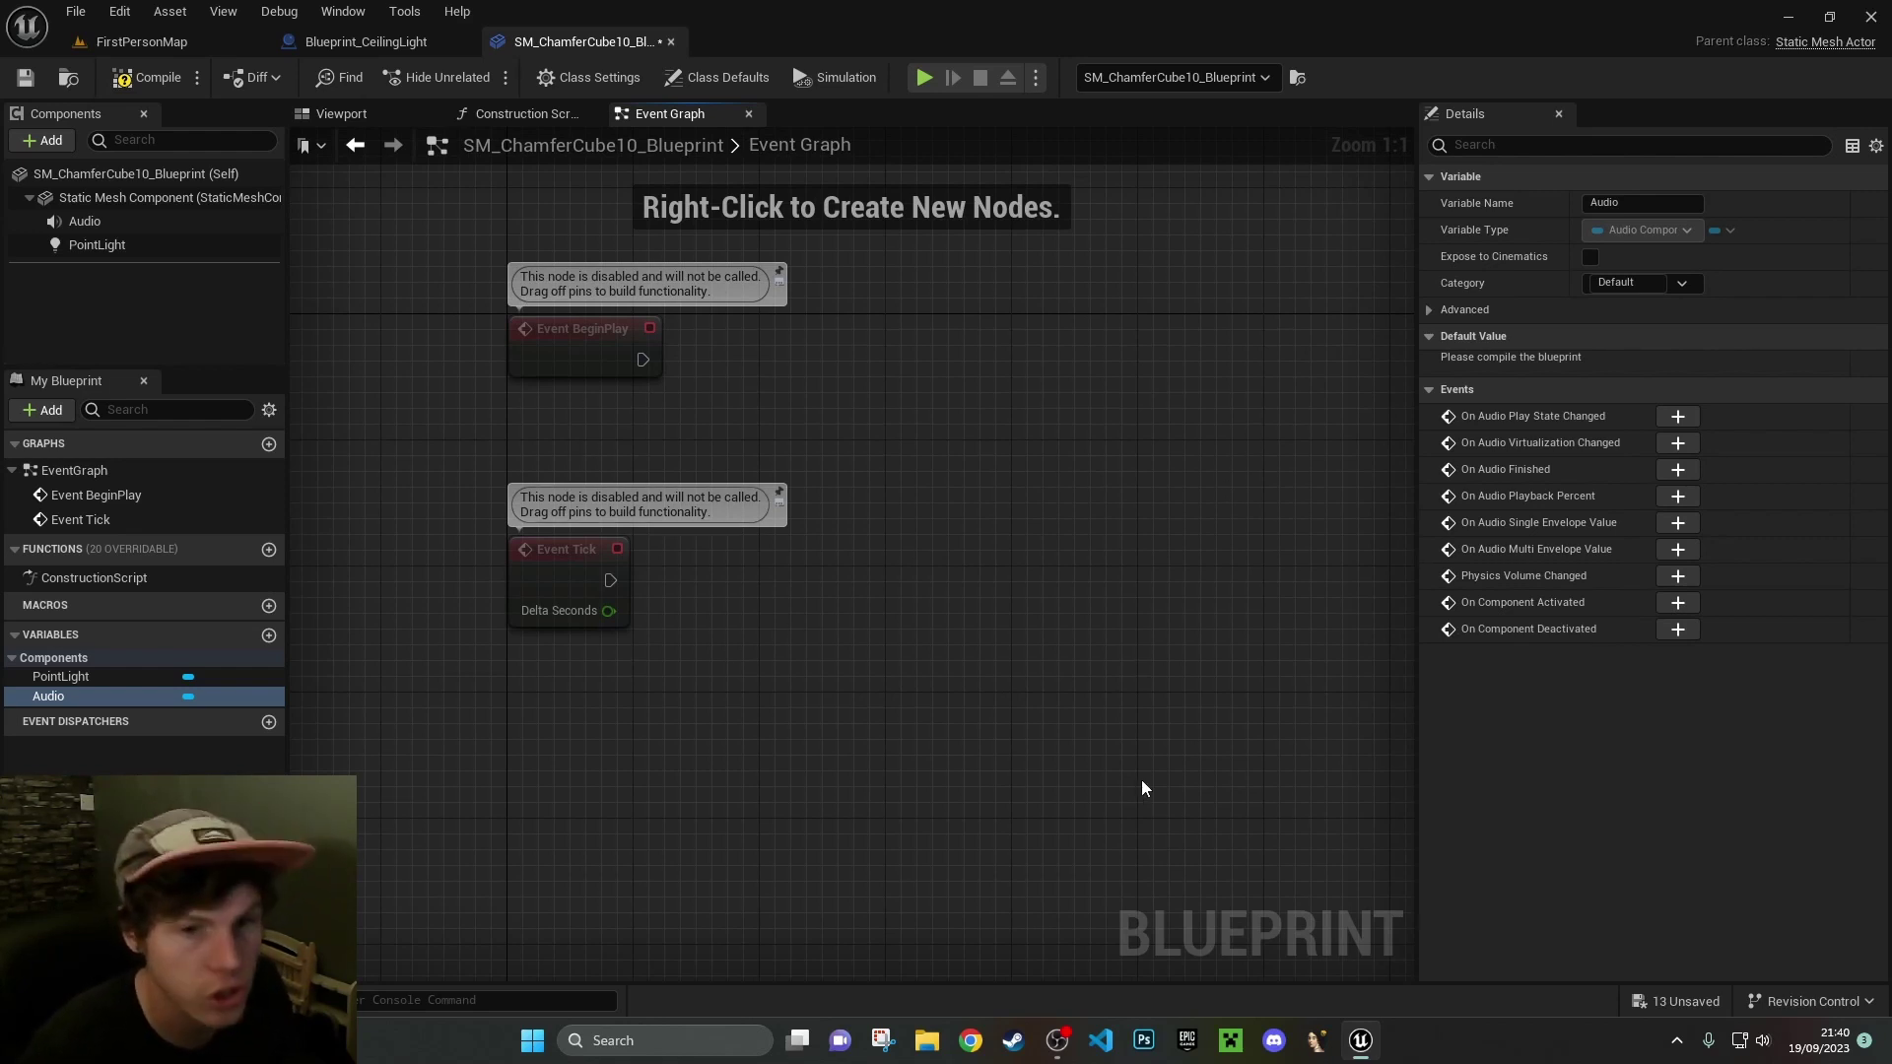
Place a reference node for the PointLight component in the event graph below Event Tick
{"action": "left_click", "coordinate": [578, 588]}
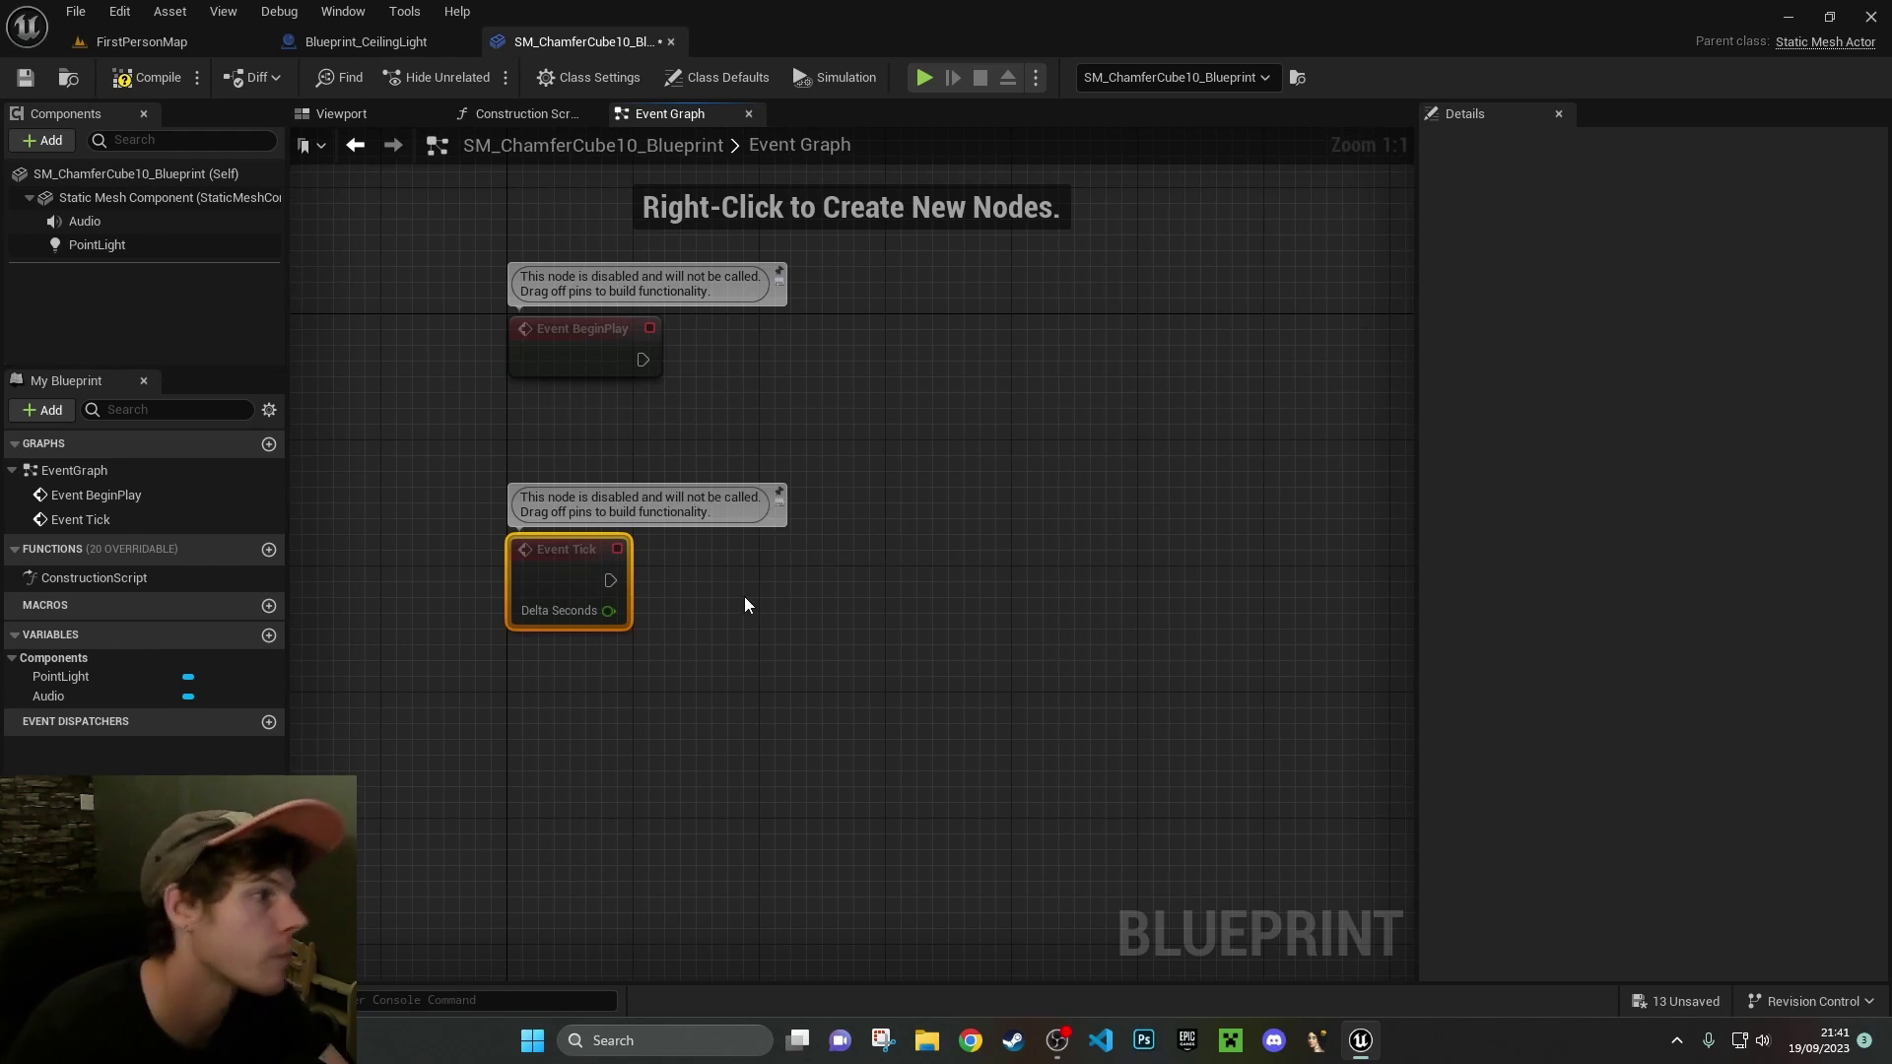
{"action": "left_click", "coordinate": [725, 769]}
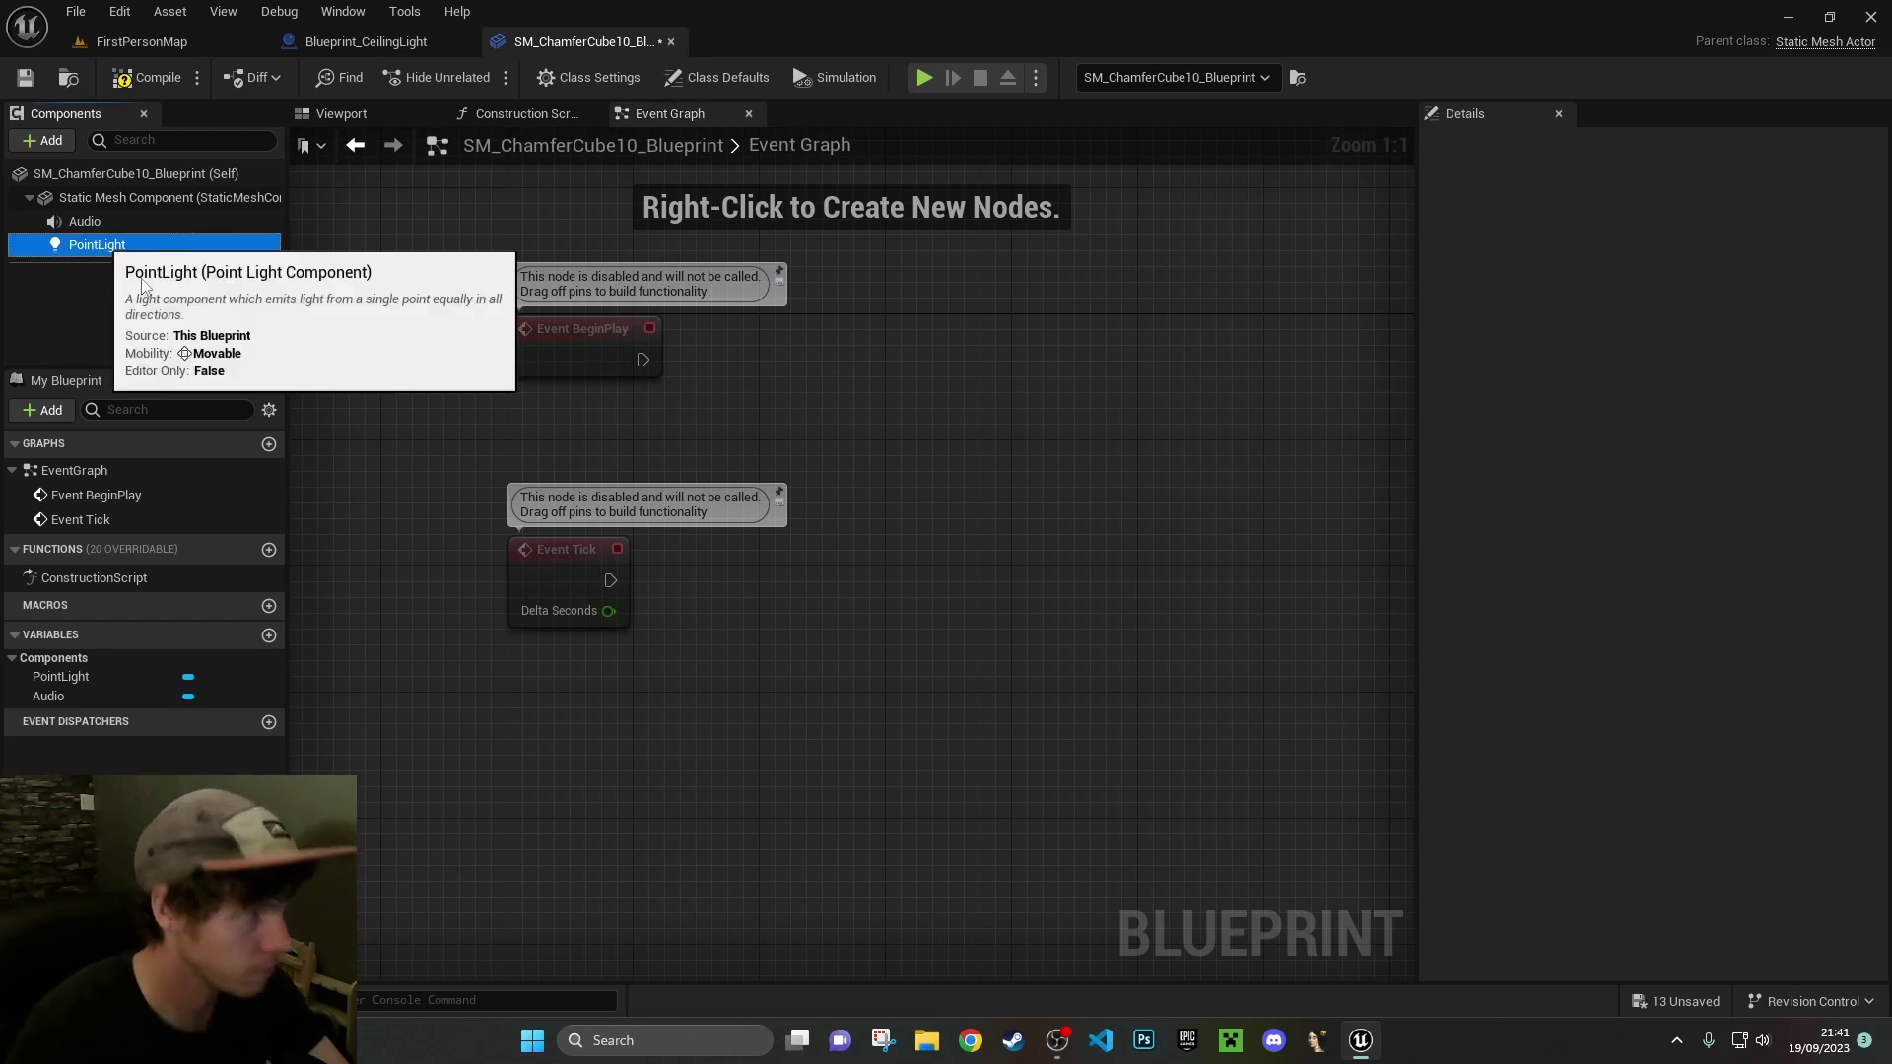
{"action": "left_click_drag", "start_coordinate": [98, 245], "coordinate": [757, 695]}
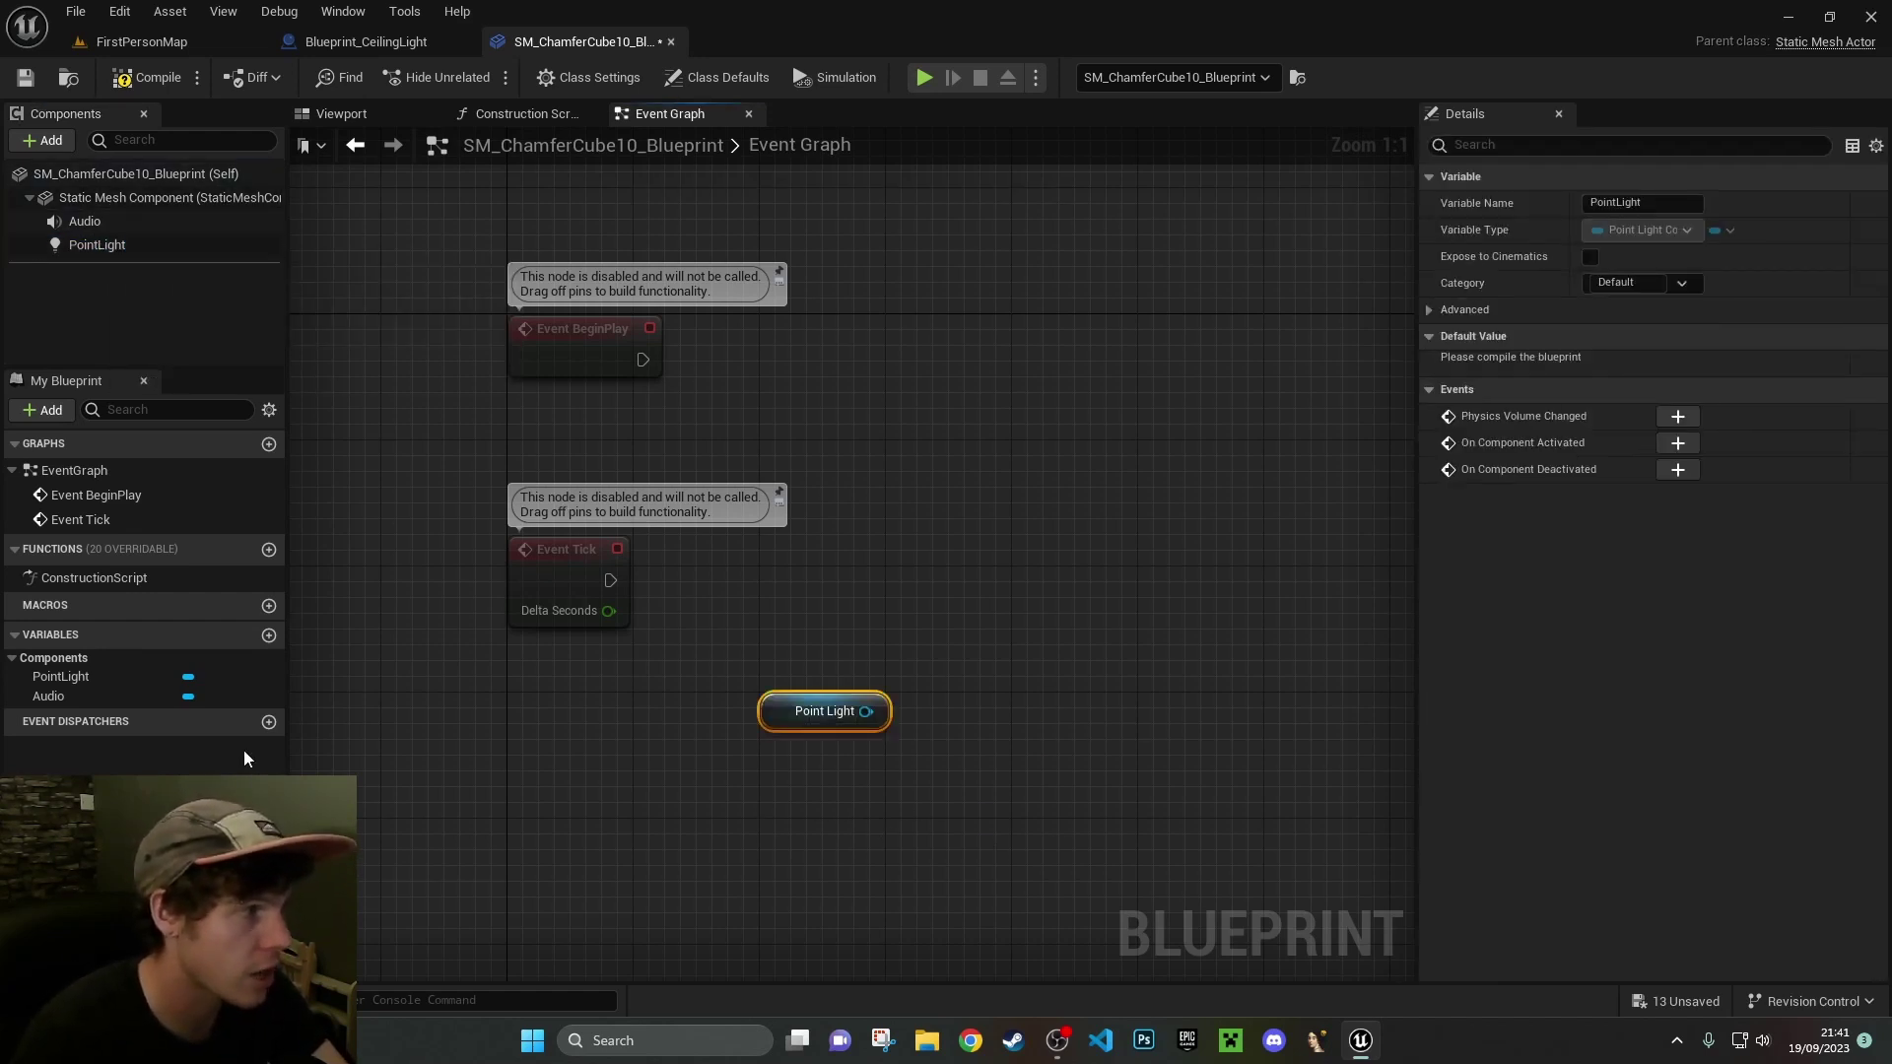
Add a Set PointLight node below the Point Light reference, try its input pin, and delete the node again
{"action": "left_click_drag", "start_coordinate": [73, 680], "coordinate": [782, 794]}
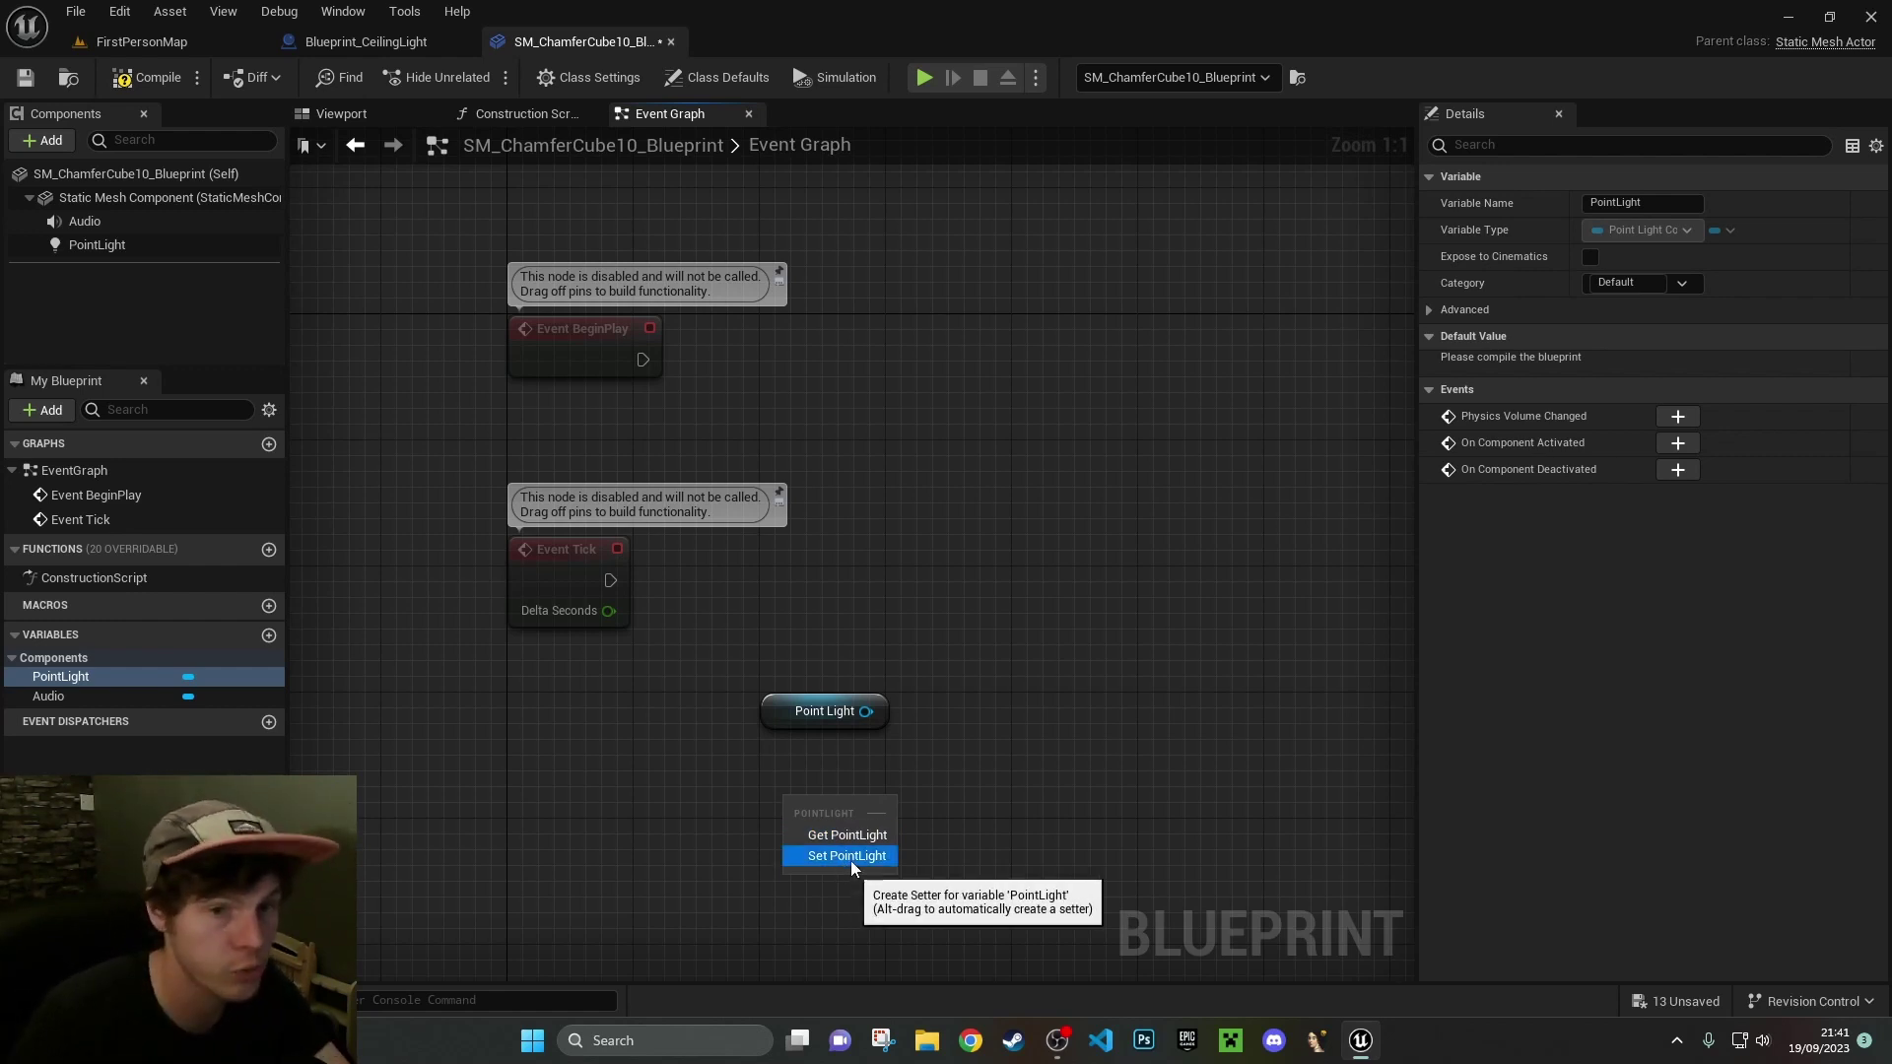
{"action": "left_click", "coordinate": [850, 858]}
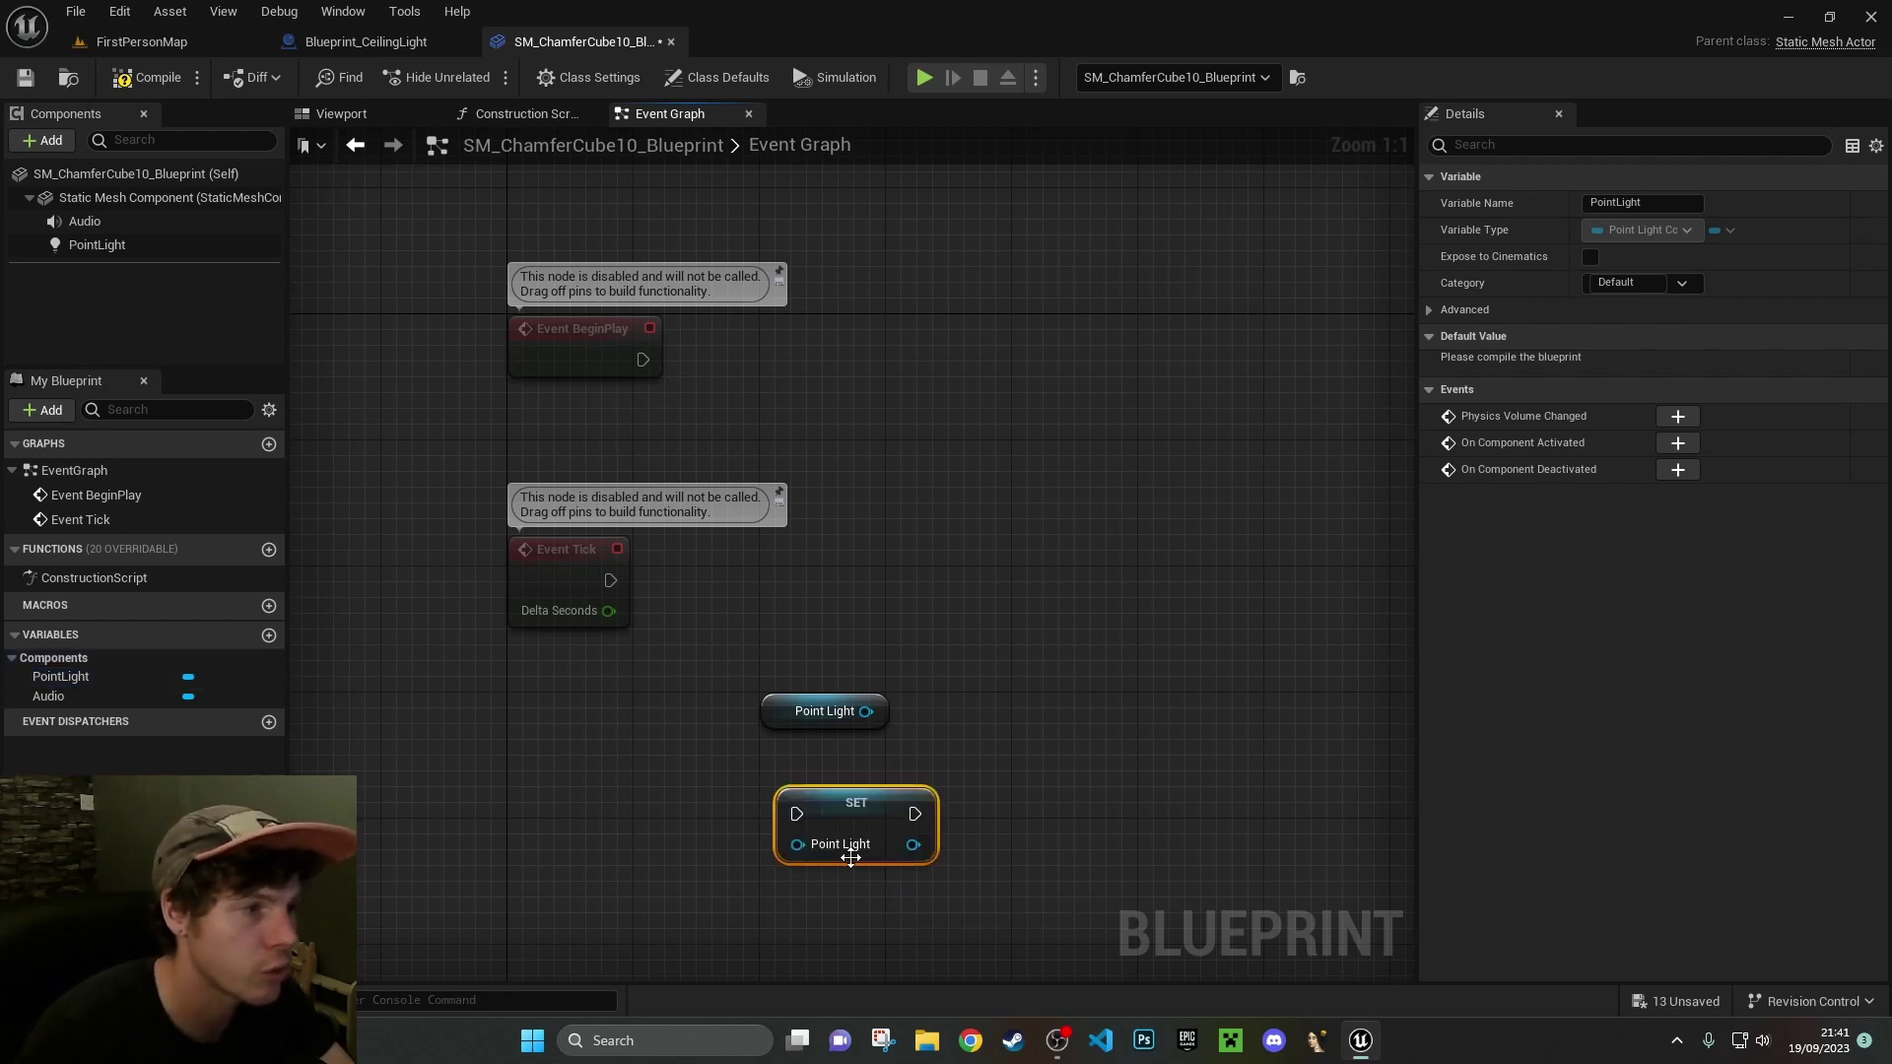
{"action": "left_click_drag", "start_coordinate": [797, 845], "coordinate": [445, 868]}
{"action": "left_click", "coordinate": [901, 795]}
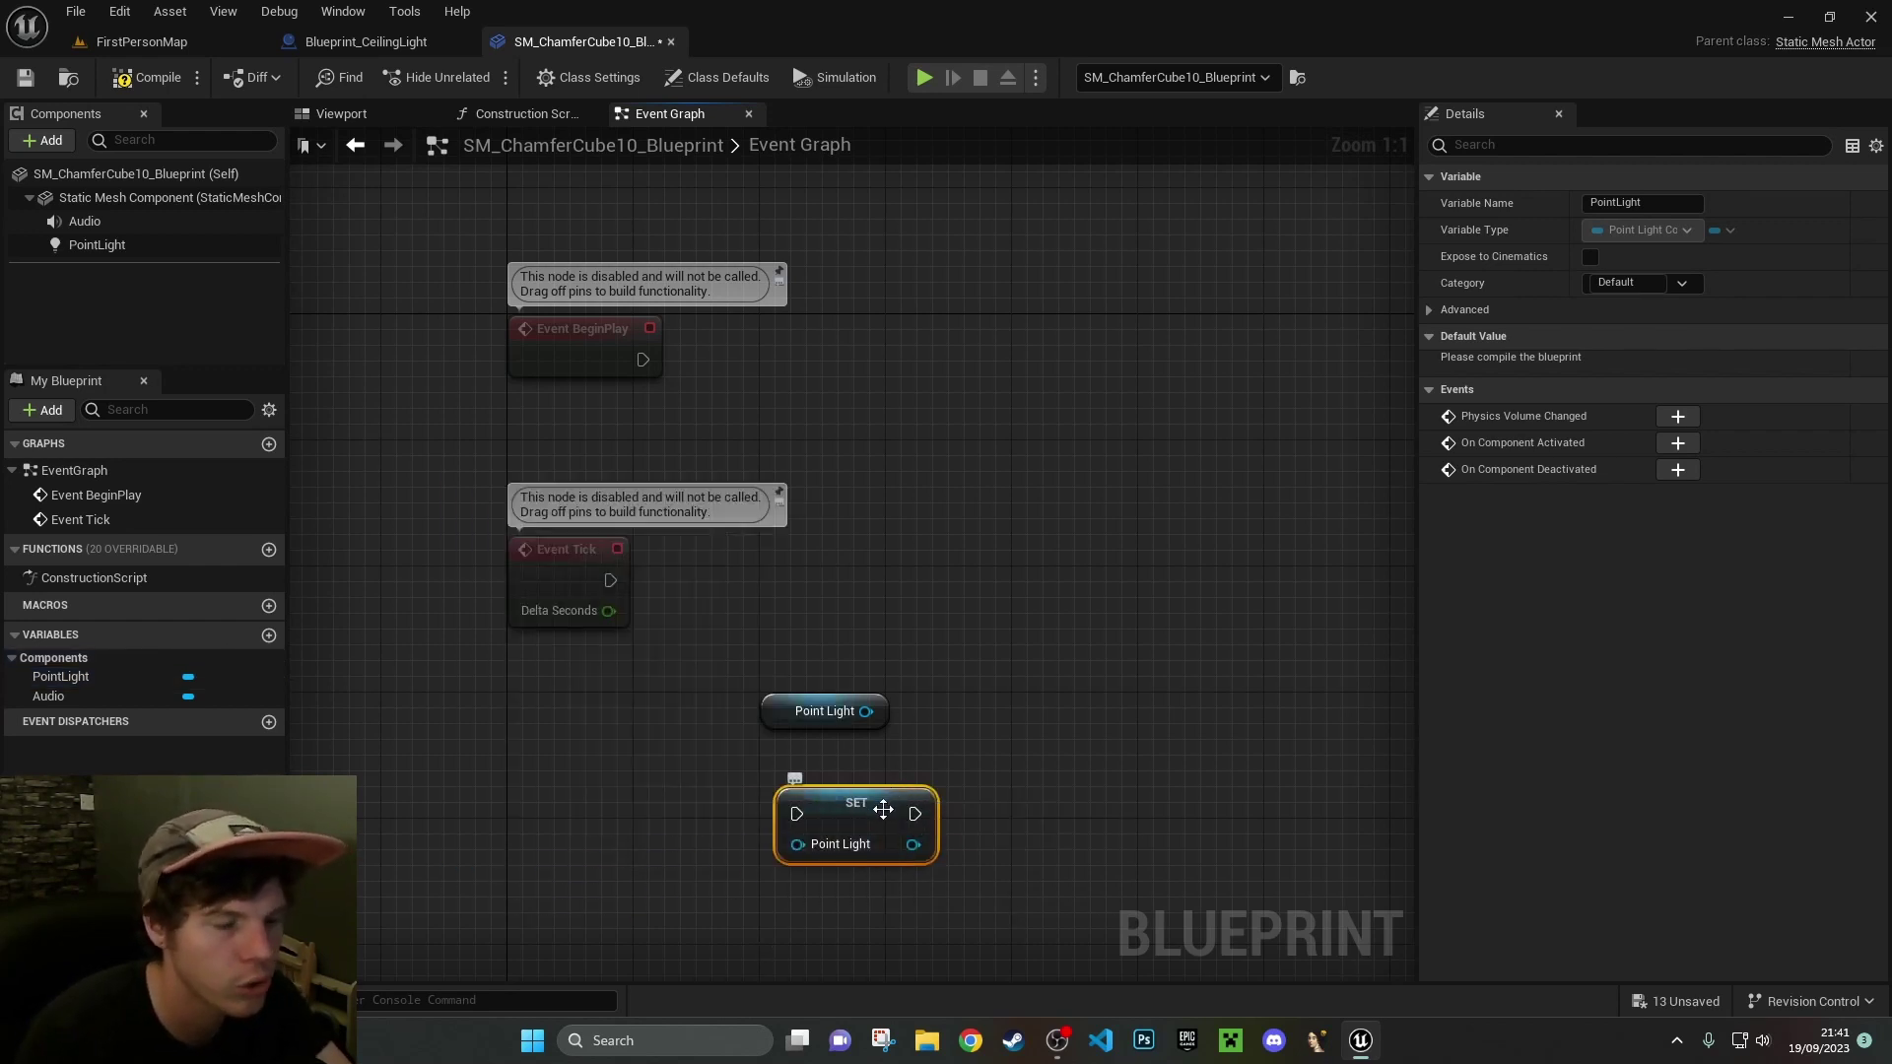
{"action": "key", "text": "Delete"}
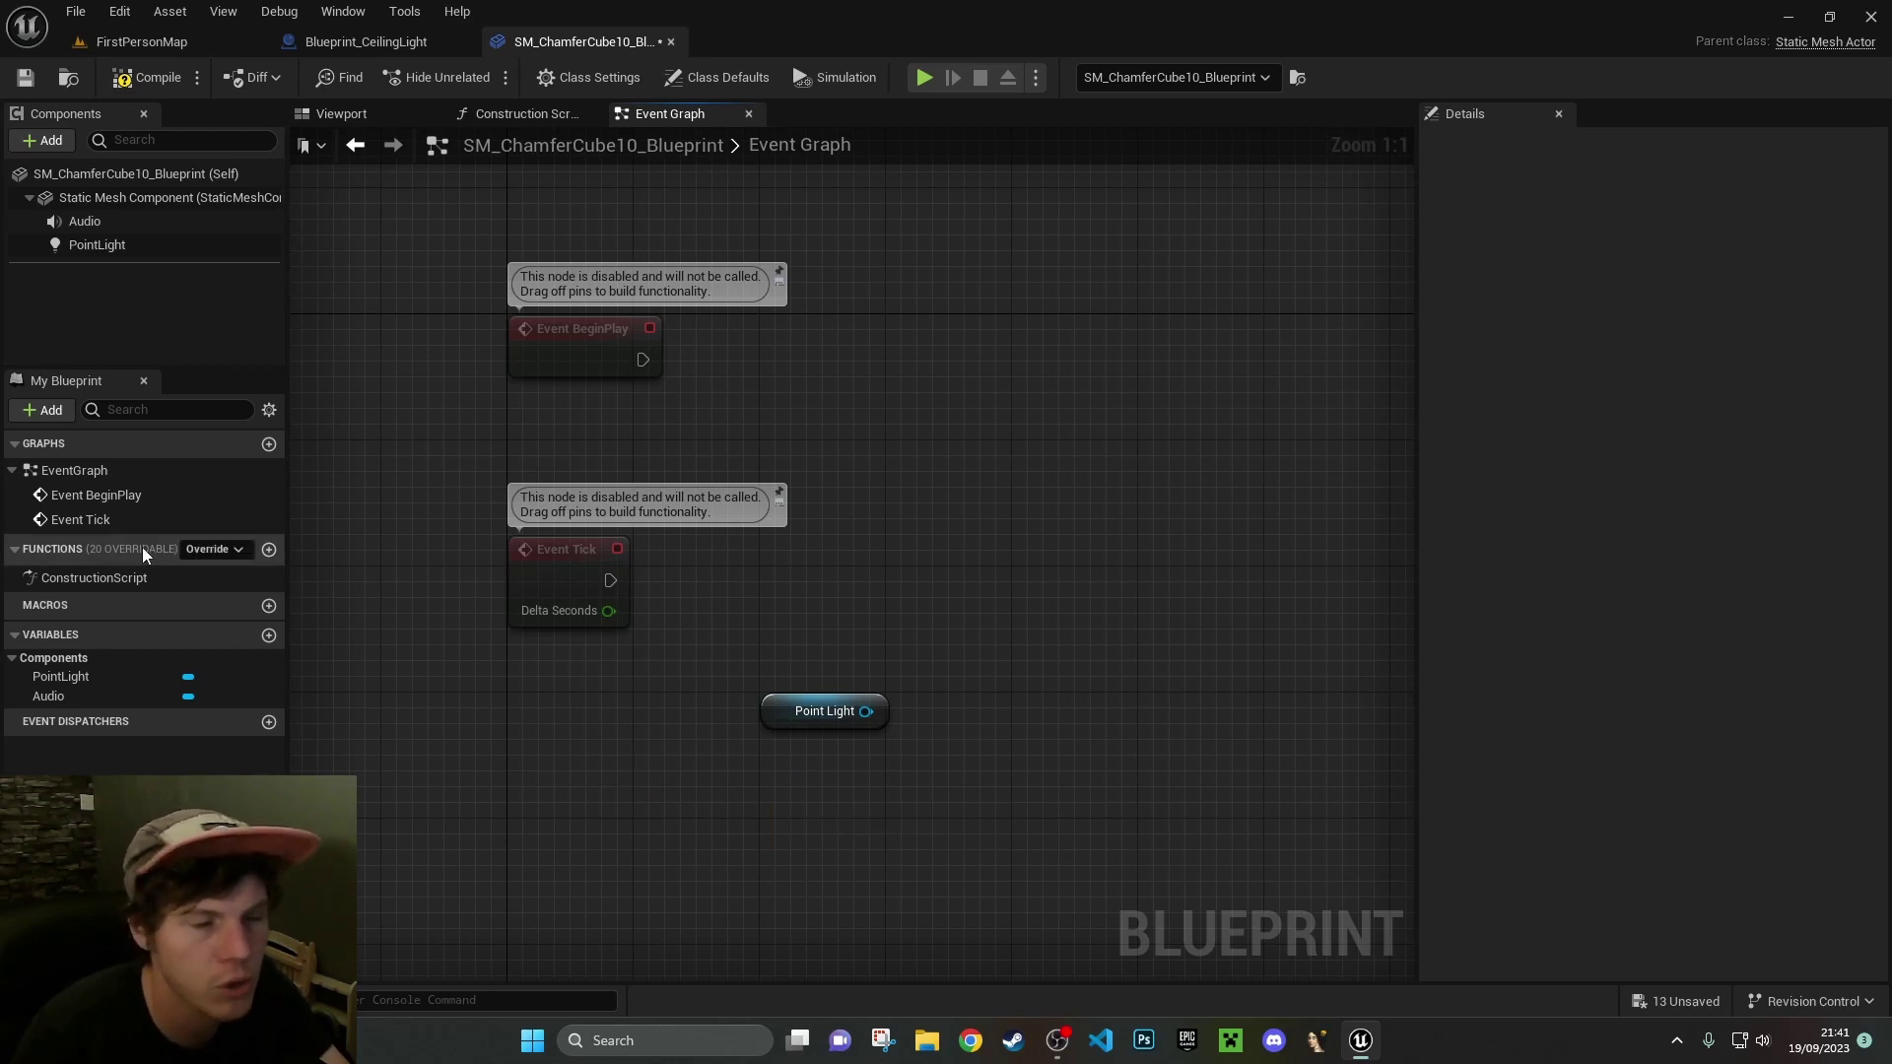
Place extra PointLight references in the event graph from both the component and the variable, and delete them again
{"action": "left_click_drag", "start_coordinate": [111, 247], "coordinate": [789, 869]}
{"action": "left_click_drag", "start_coordinate": [54, 657], "coordinate": [783, 796]}
{"action": "left_click_drag", "start_coordinate": [57, 677], "coordinate": [865, 810]}
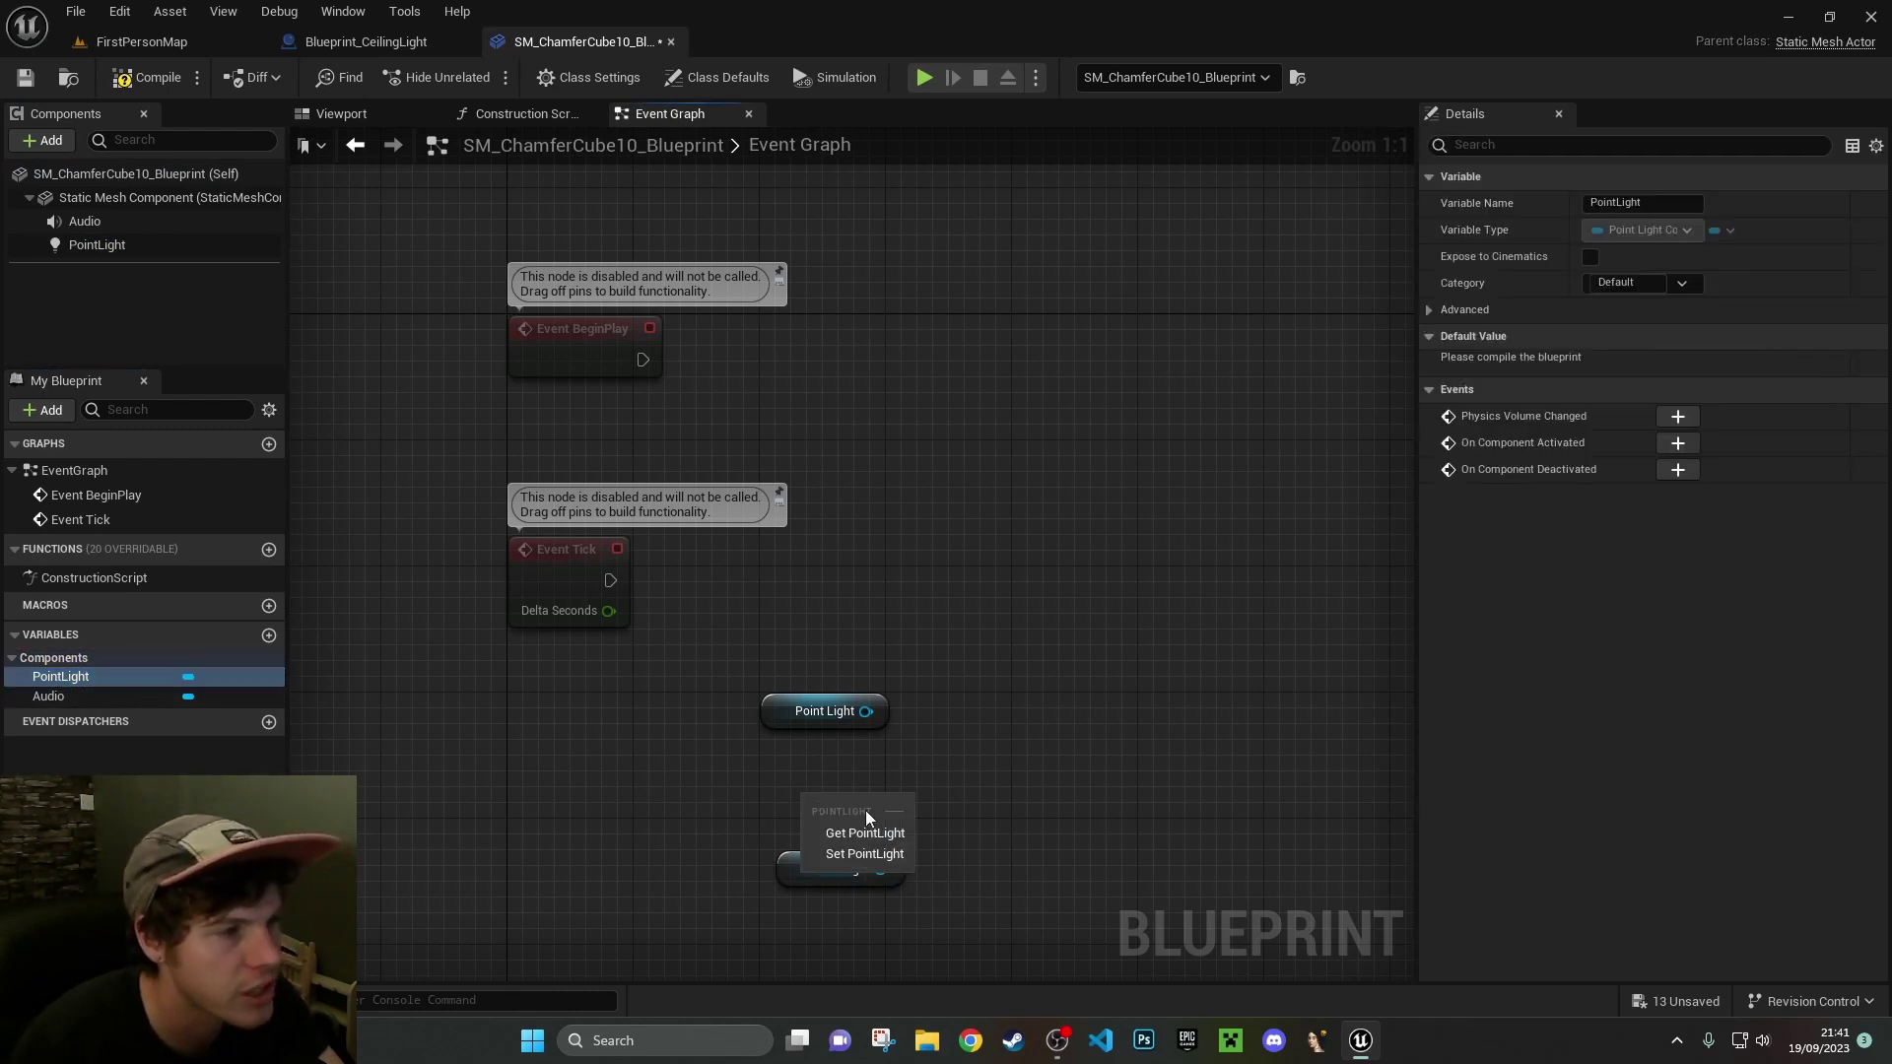
{"action": "left_click", "coordinate": [862, 834]}
{"action": "left_click_drag", "start_coordinate": [946, 899], "coordinate": [877, 813]}
{"action": "key", "text": "Delete"}
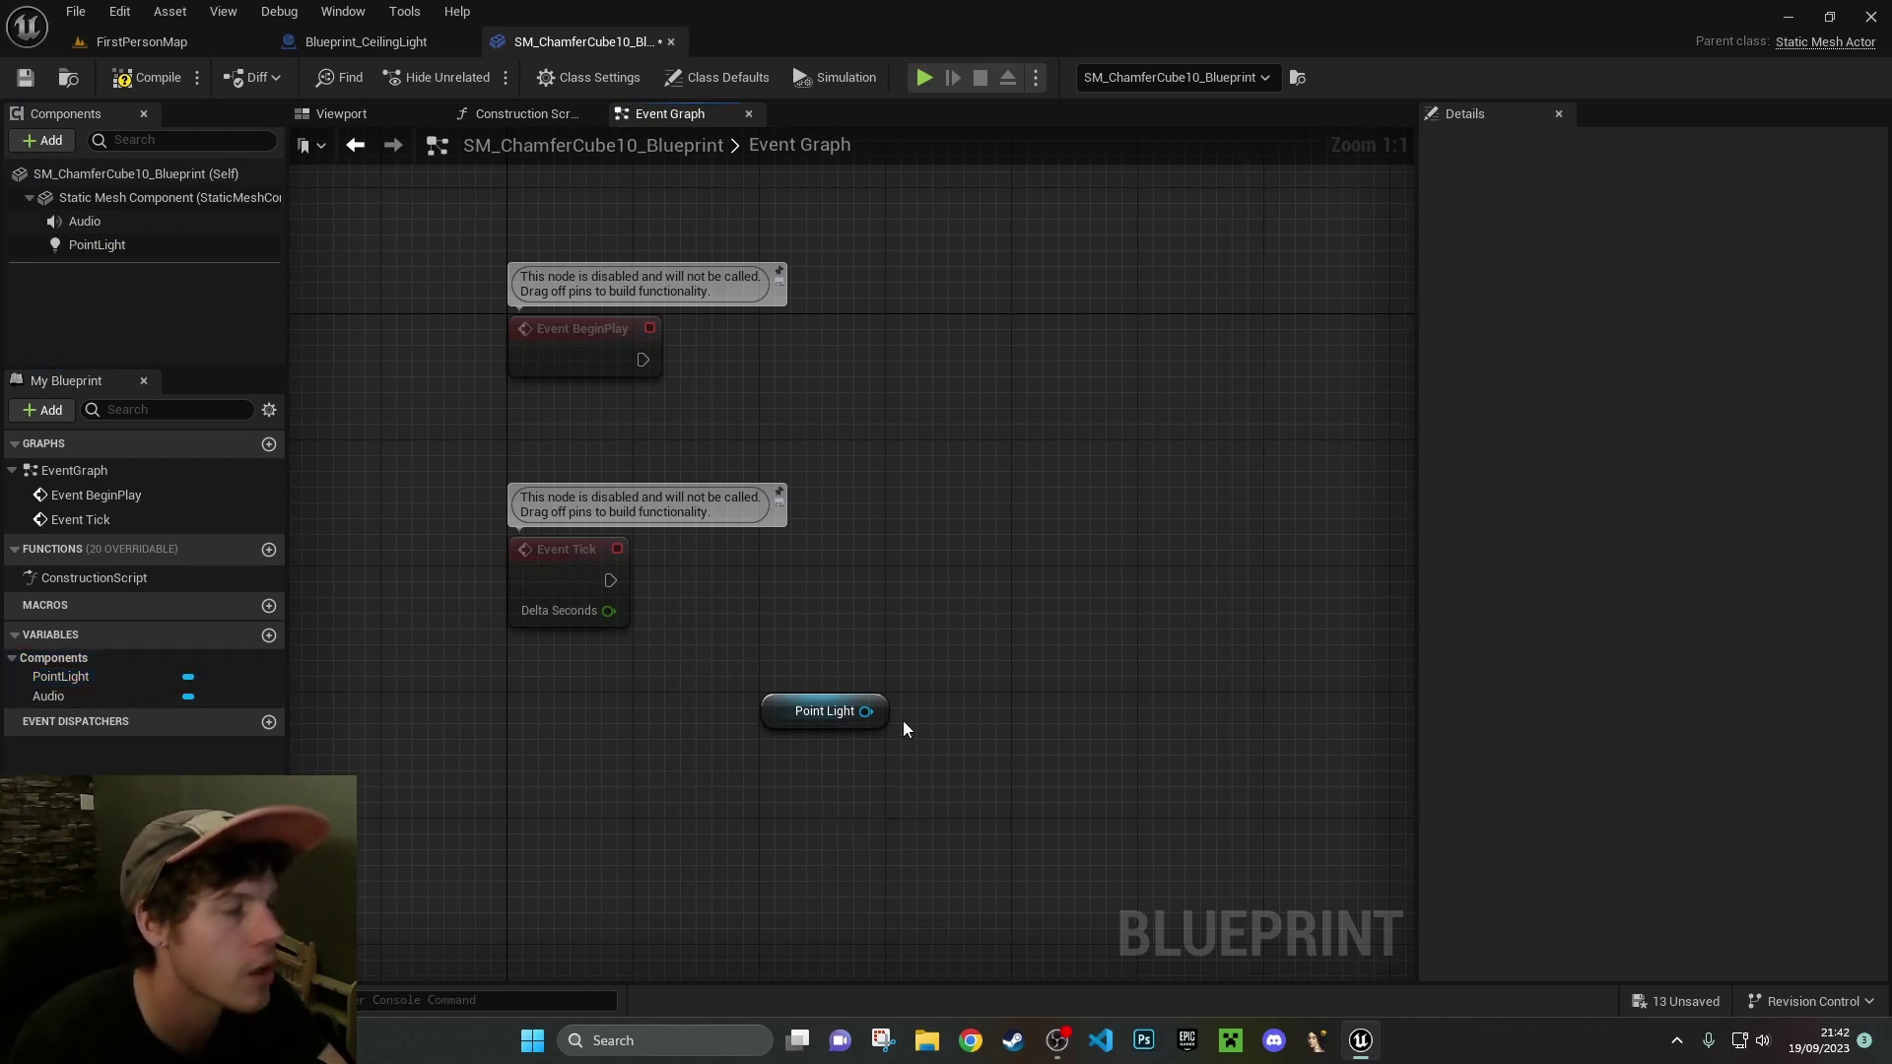
Show the actions available from the Point Light reference, and review the PointLight component's light and rendering properties
{"action": "left_click_drag", "start_coordinate": [865, 710], "coordinate": [1123, 589]}
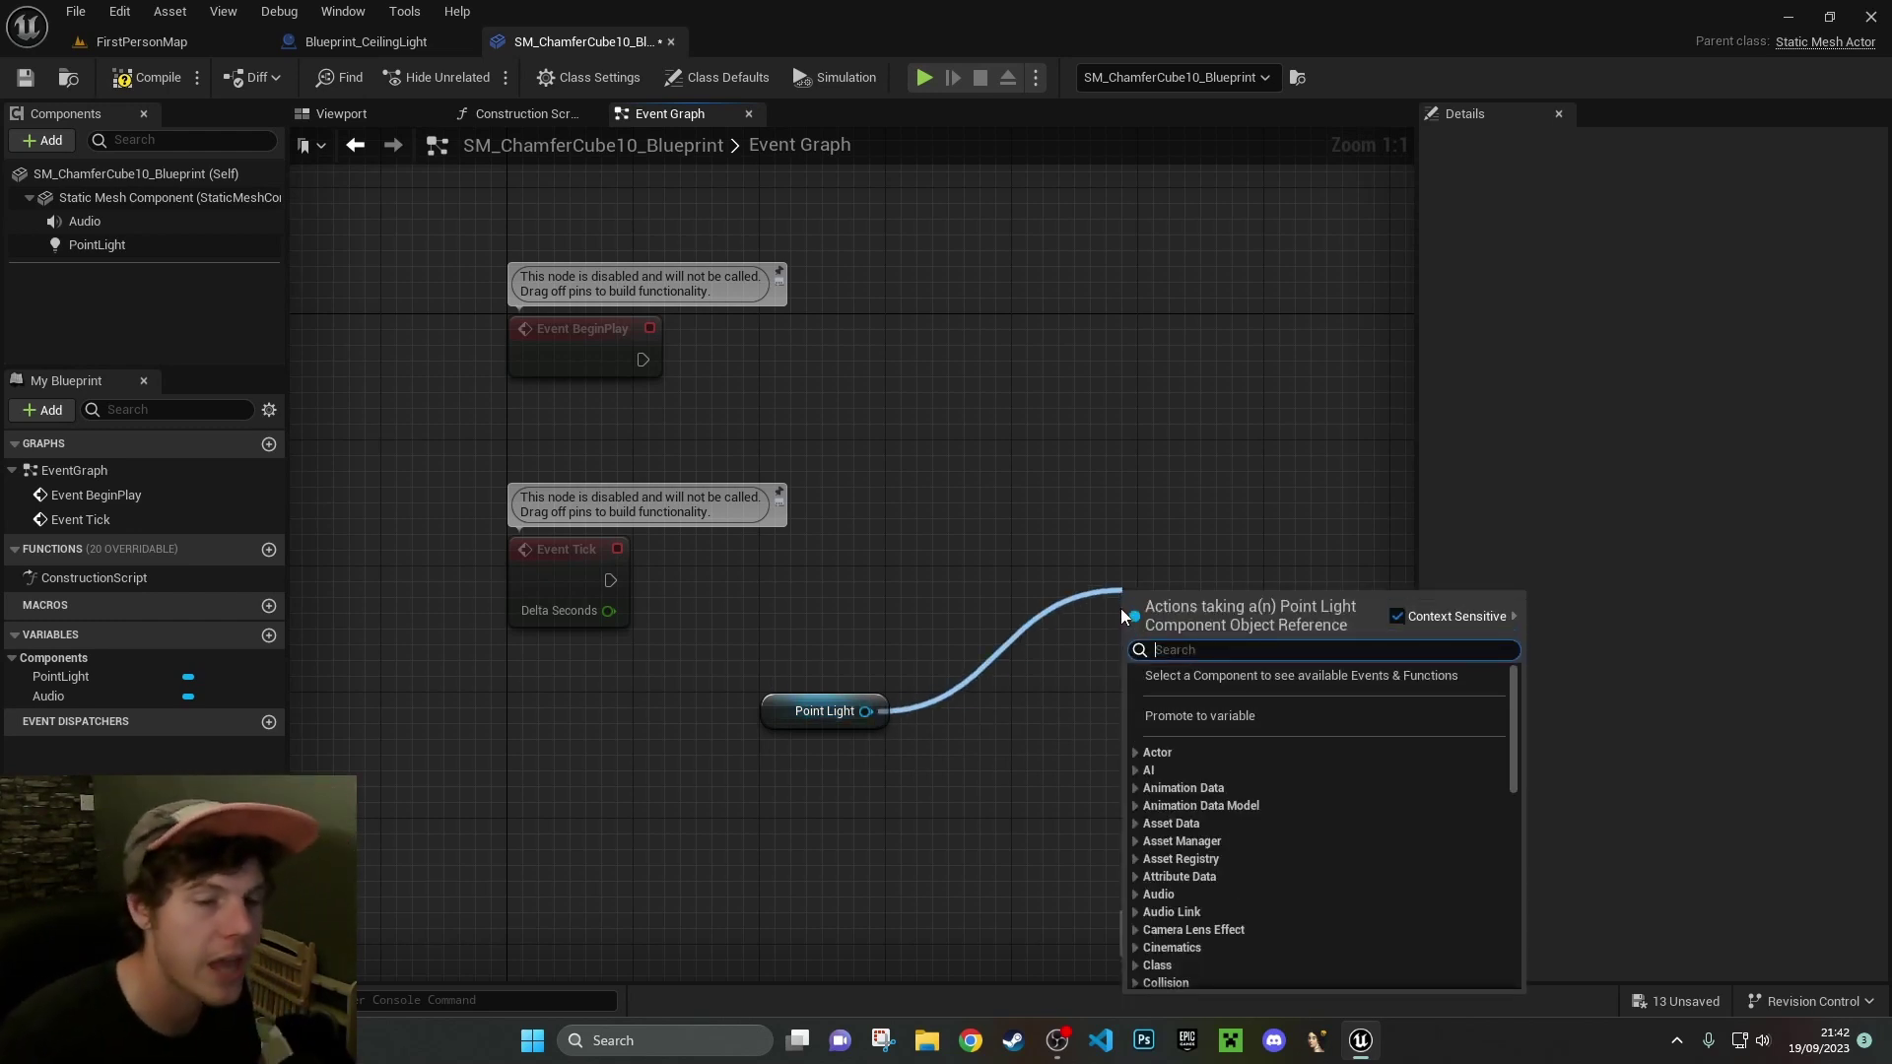
{"action": "left_click", "coordinate": [993, 523]}
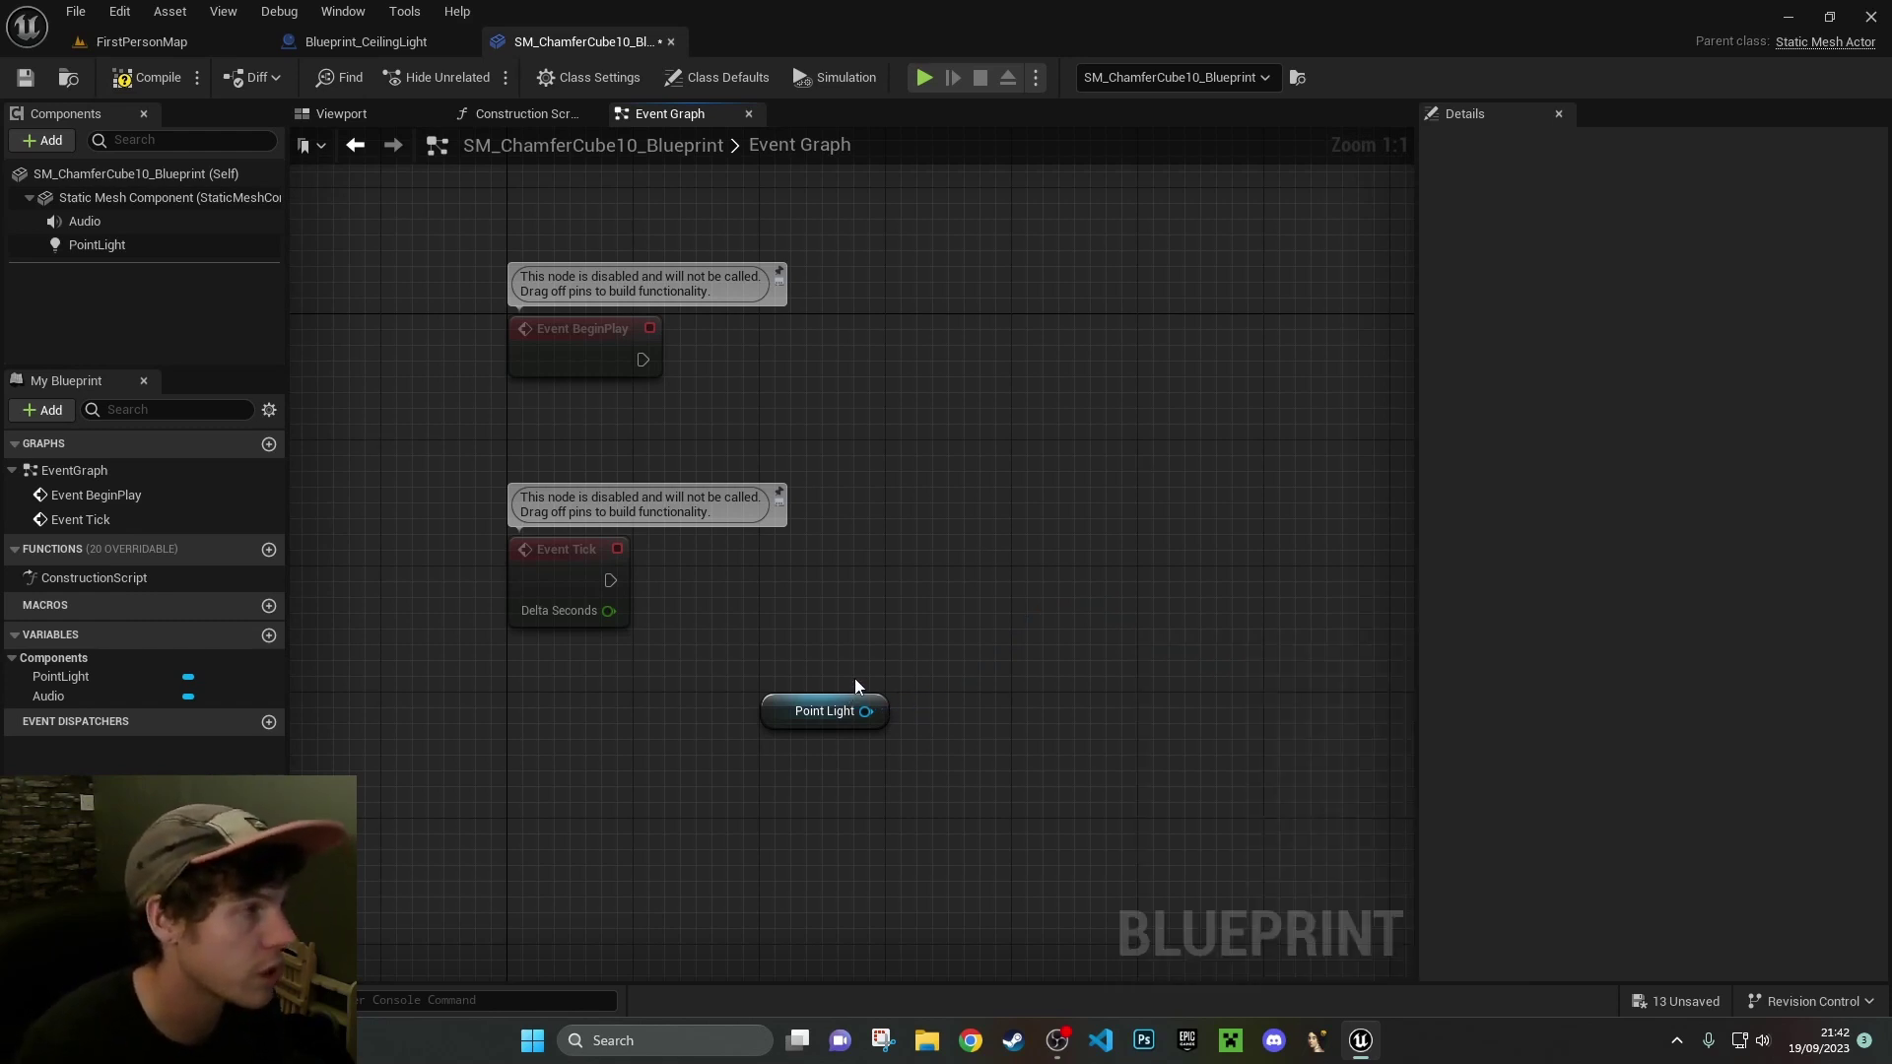
{"action": "left_click", "coordinate": [162, 248]}
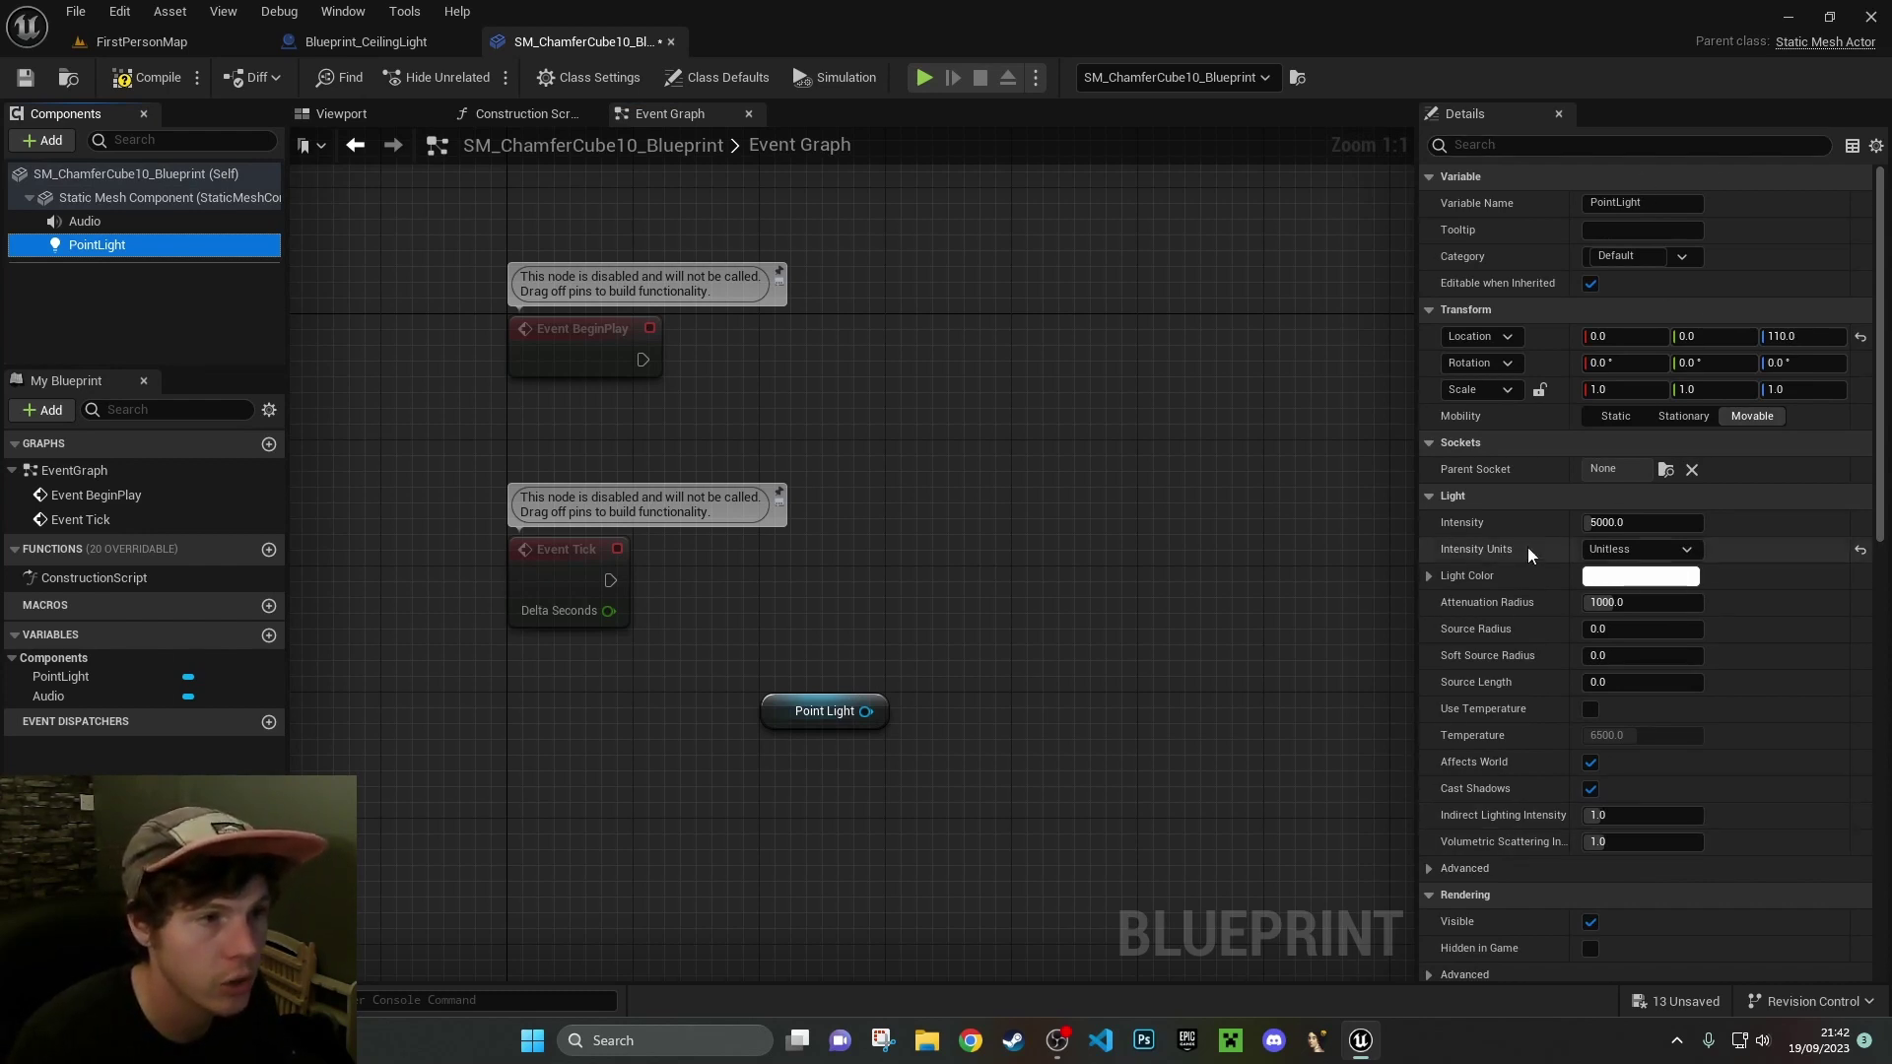
{"action": "scroll", "coordinate": [1581, 769], "scroll_direction": "down", "scroll_amount": 3}
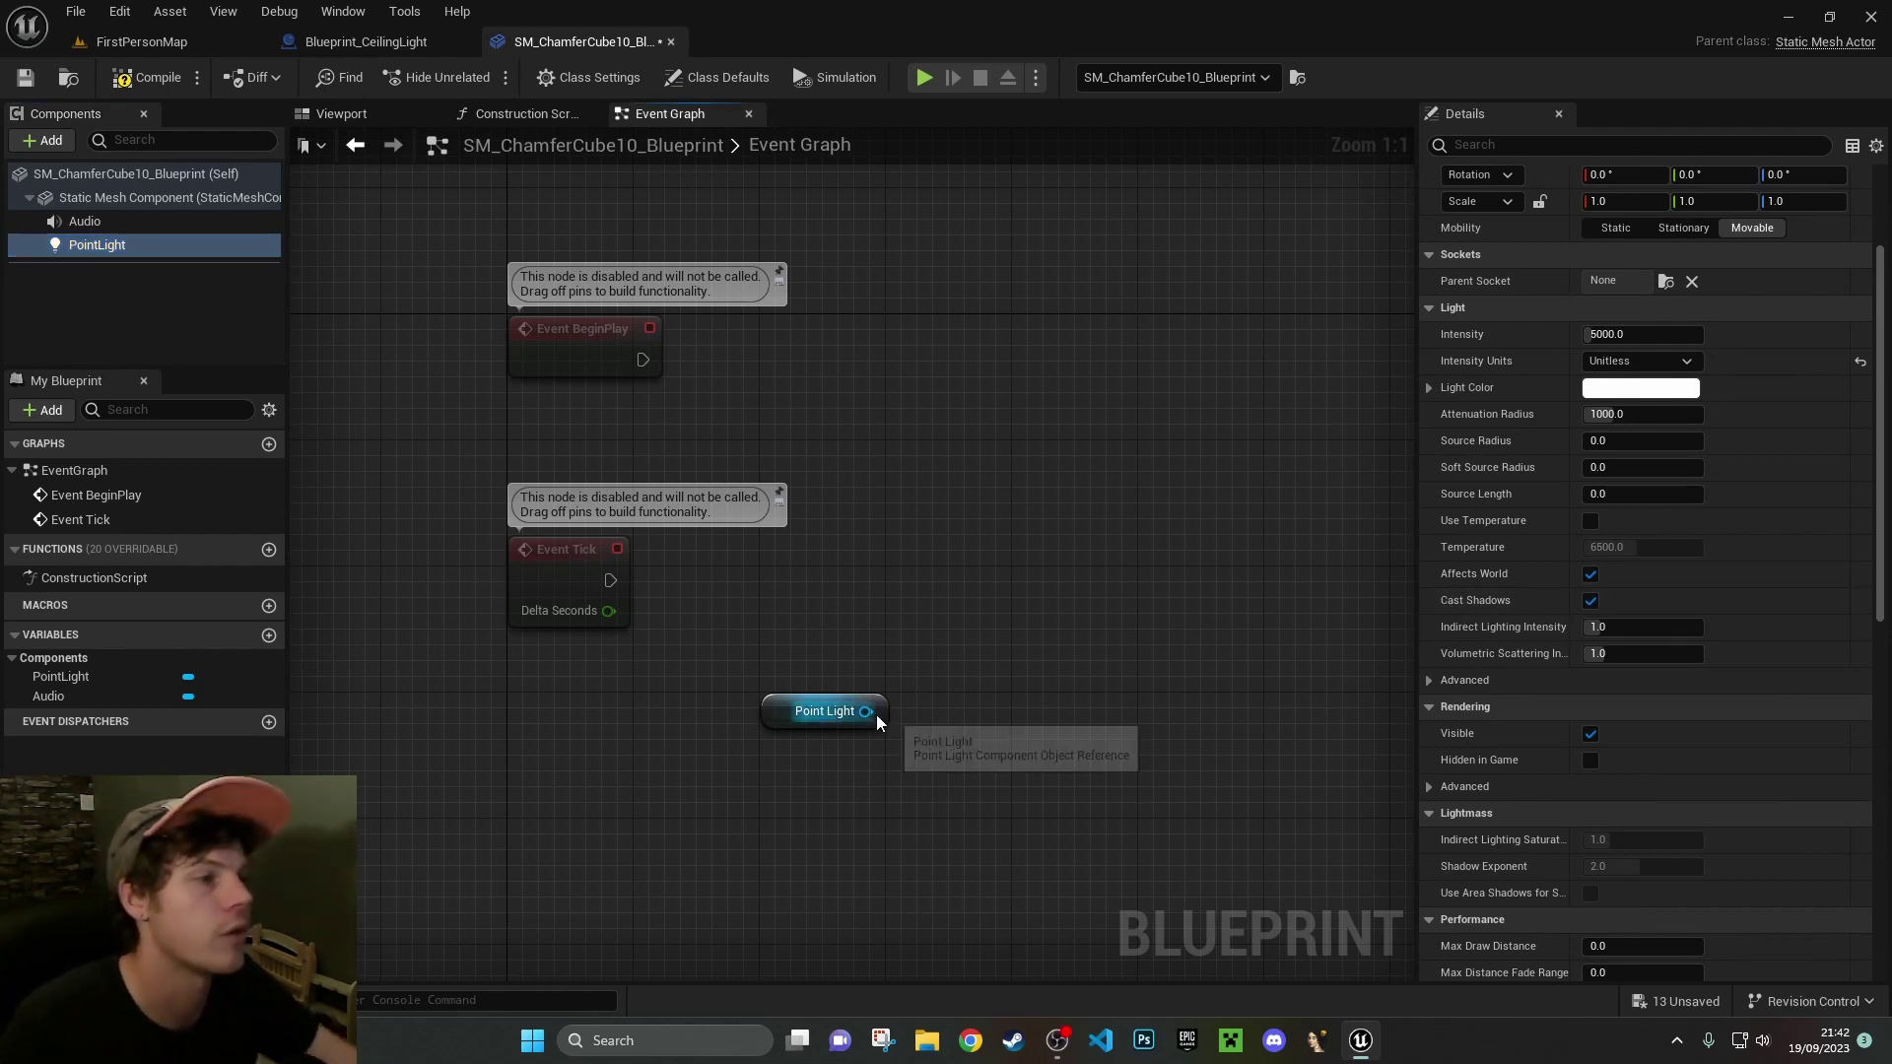
Search the Point Light reference's actions for "visi" with context sensitivity on, and add a Set Visibility (PointLight) node
{"action": "left_click_drag", "start_coordinate": [867, 711], "coordinate": [1137, 566]}
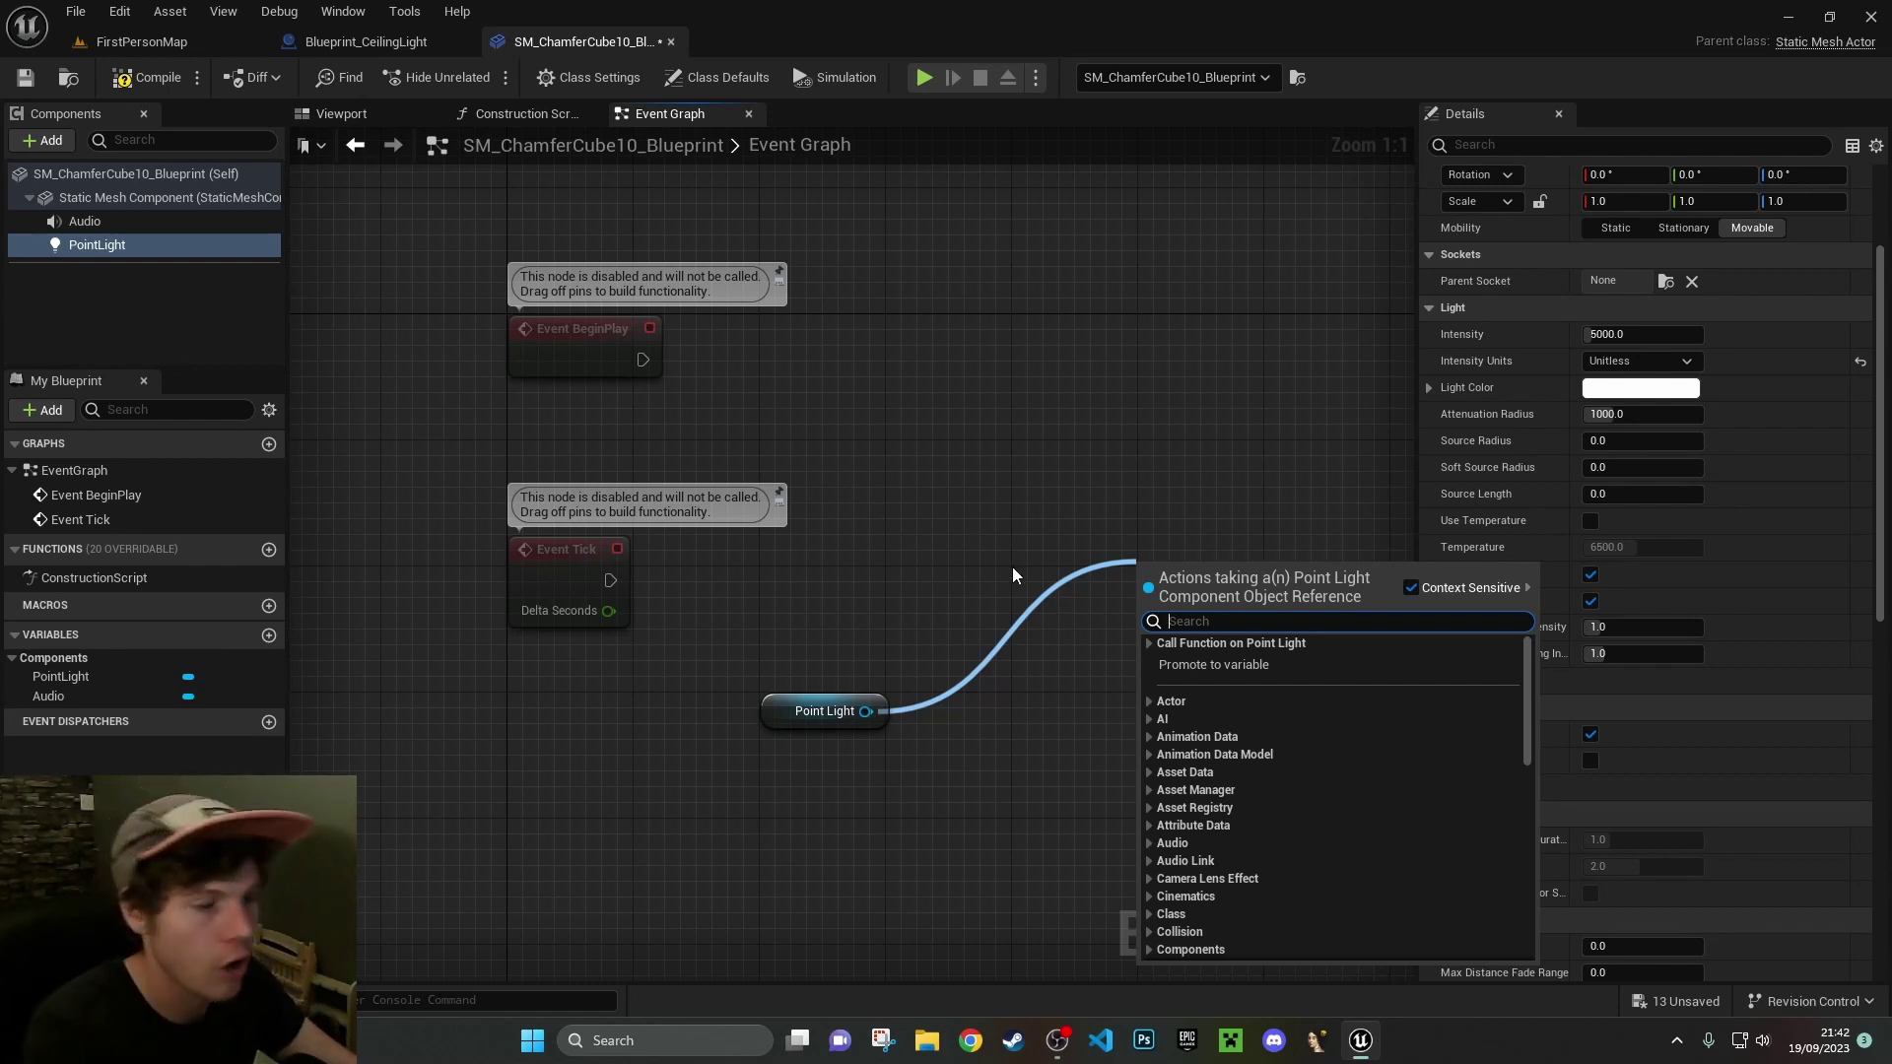
{"action": "type", "text": "set v"}
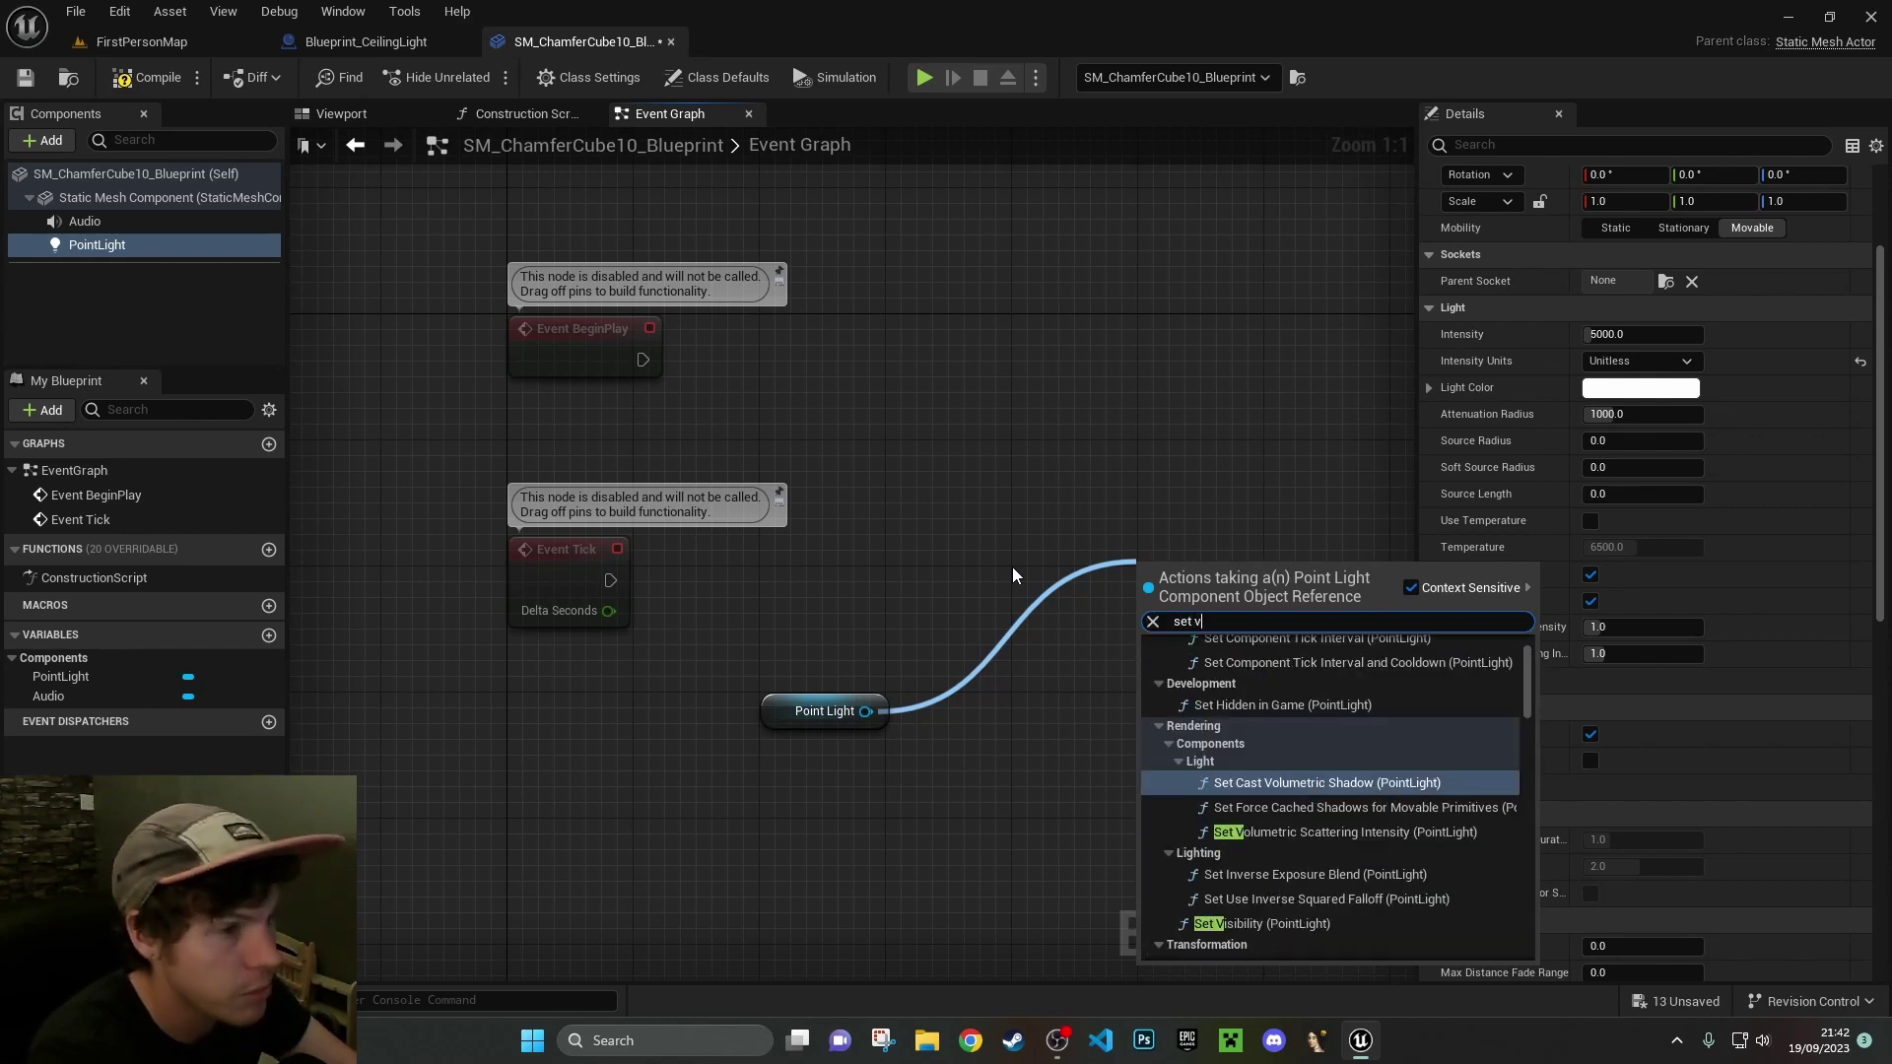
{"action": "type", "text": "i"}
{"action": "key", "text": "BackSpace"}
{"action": "key", "text": "BackSpace"}
{"action": "key", "text": "BackSpace"}
{"action": "key", "text": "BackSpace"}
{"action": "key", "text": "BackSpace"}
{"action": "key", "text": "BackSpace"}
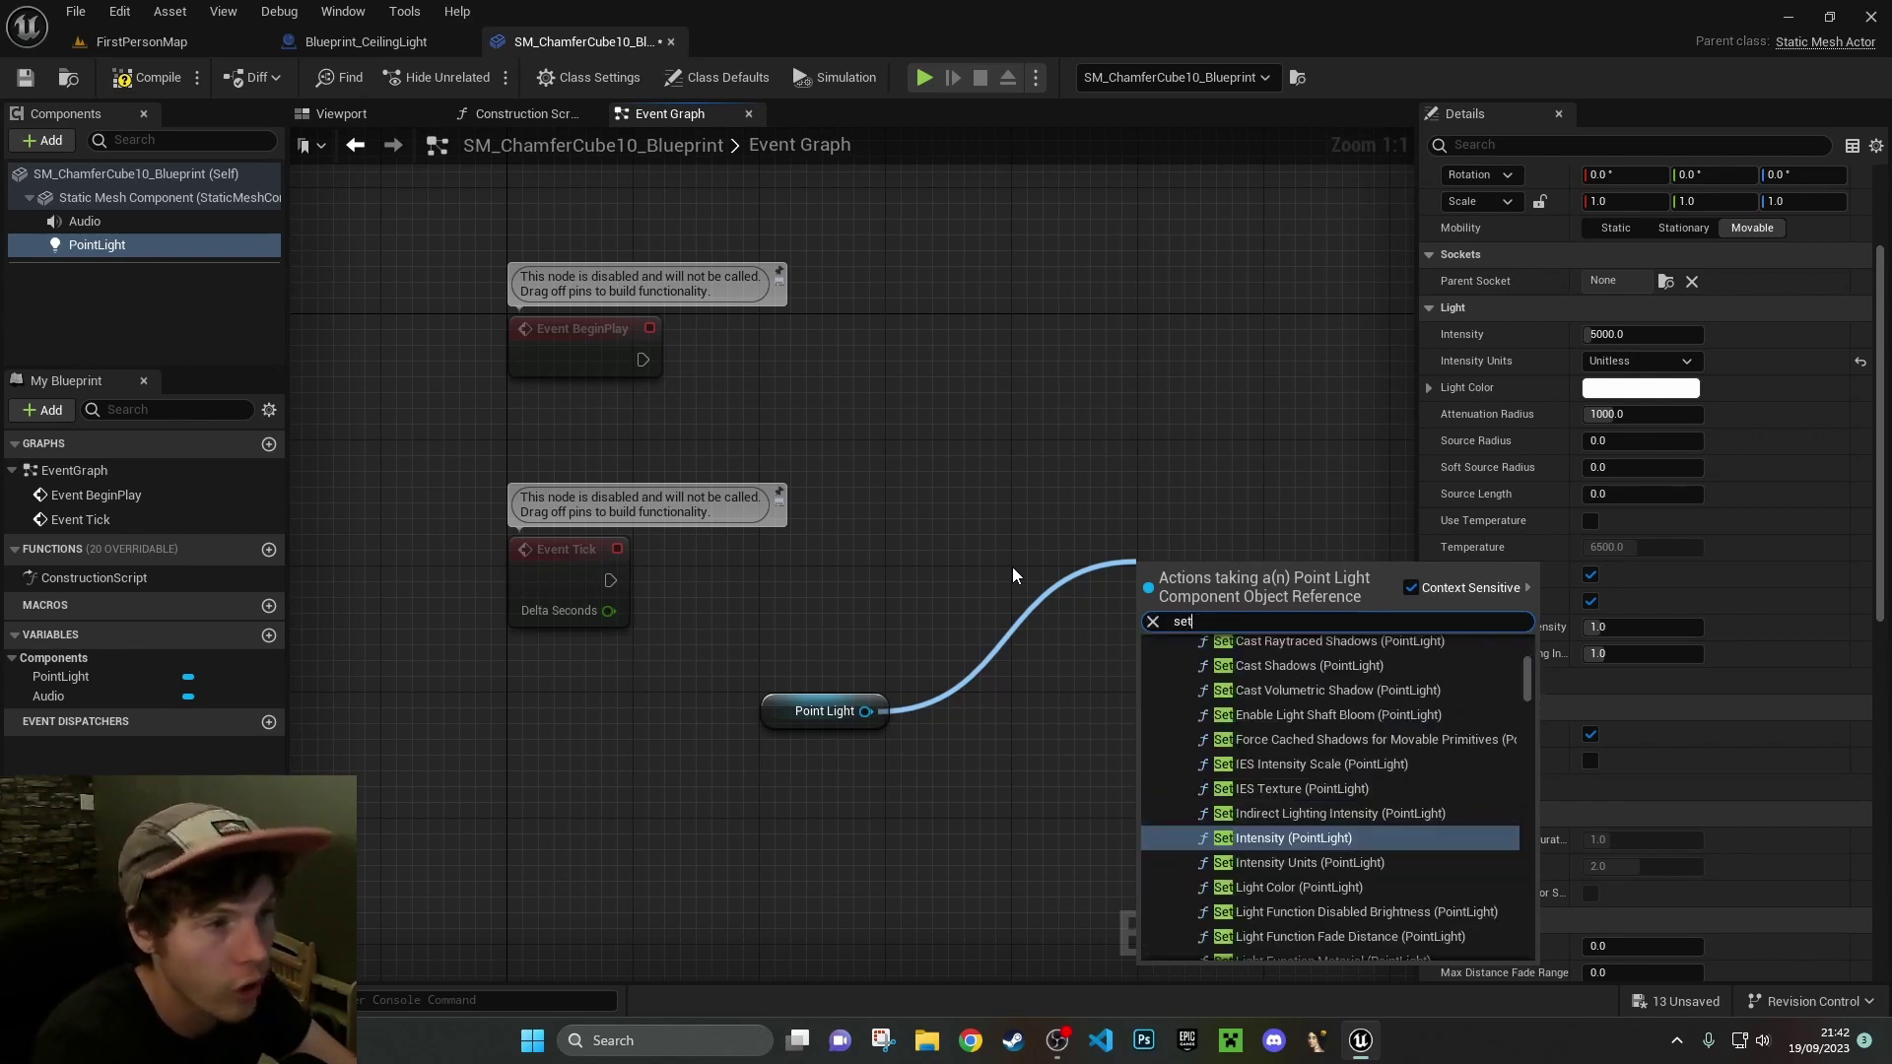
{"action": "type", "text": "visi"}
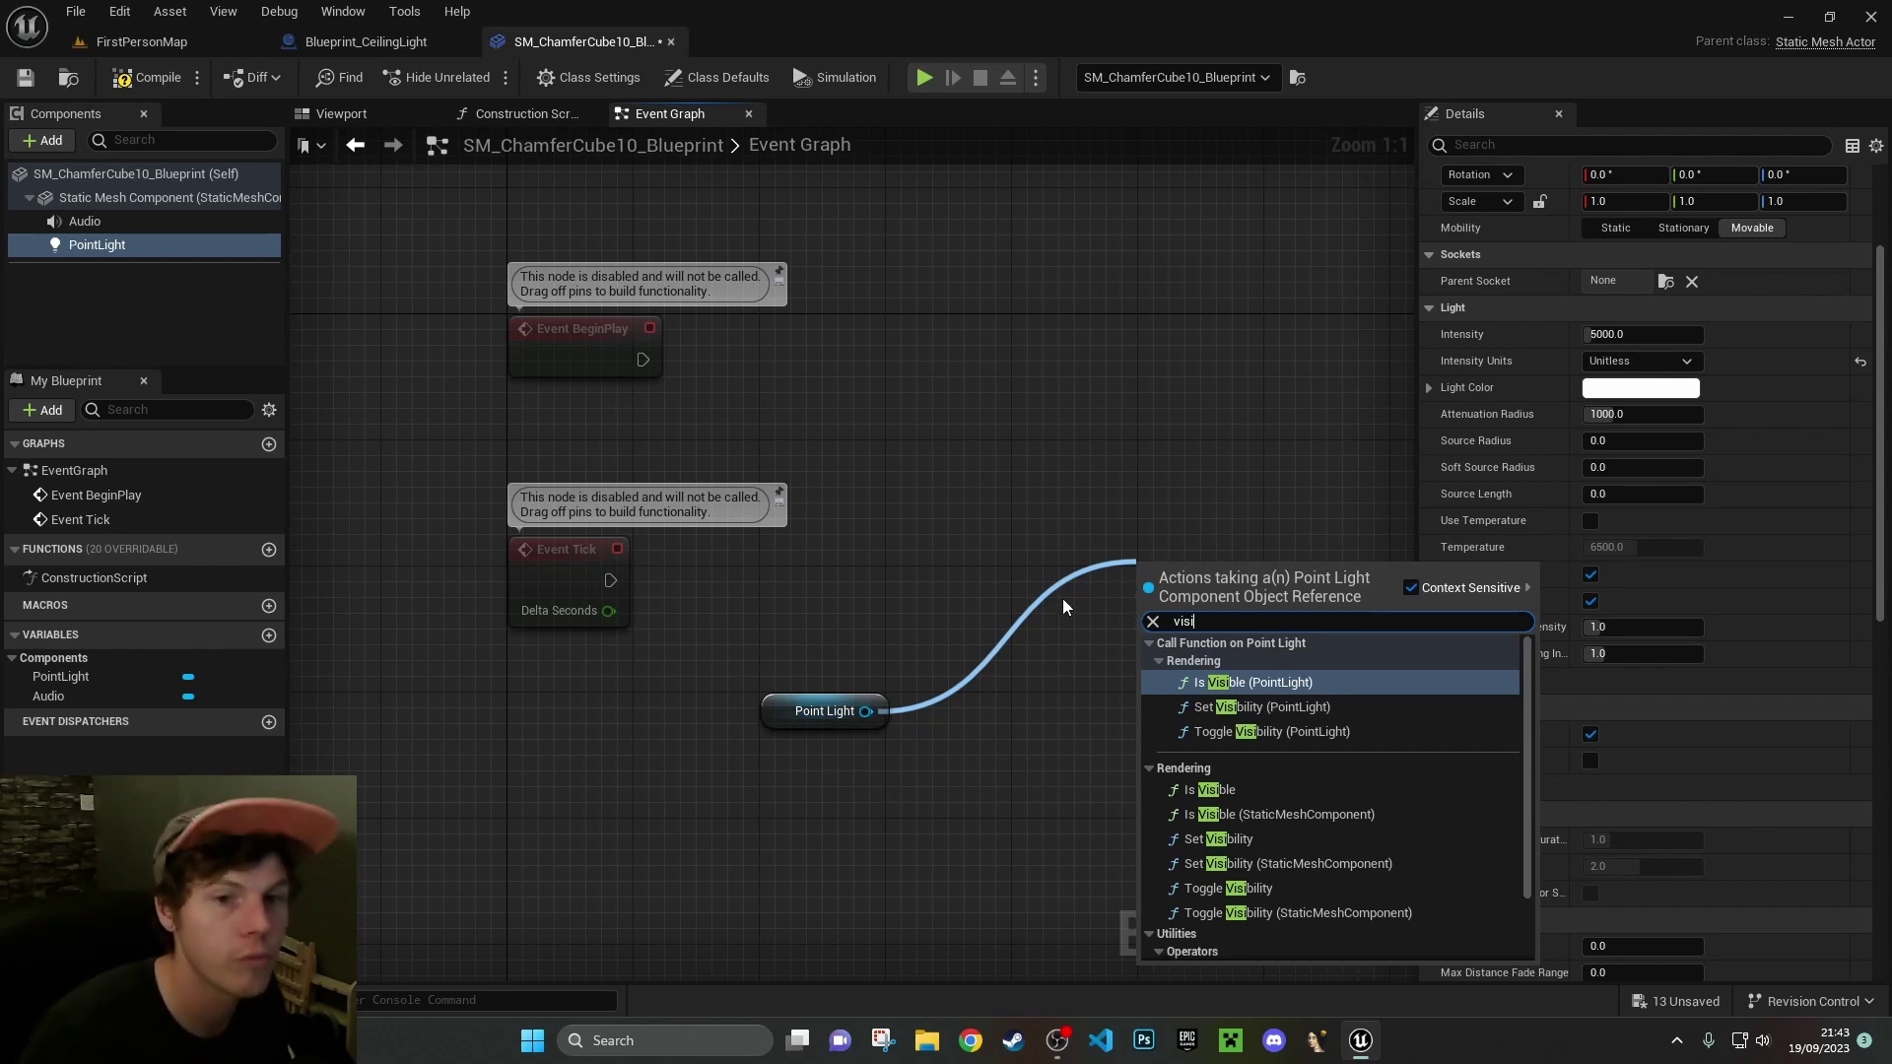
{"action": "left_click", "coordinate": [1411, 588]}
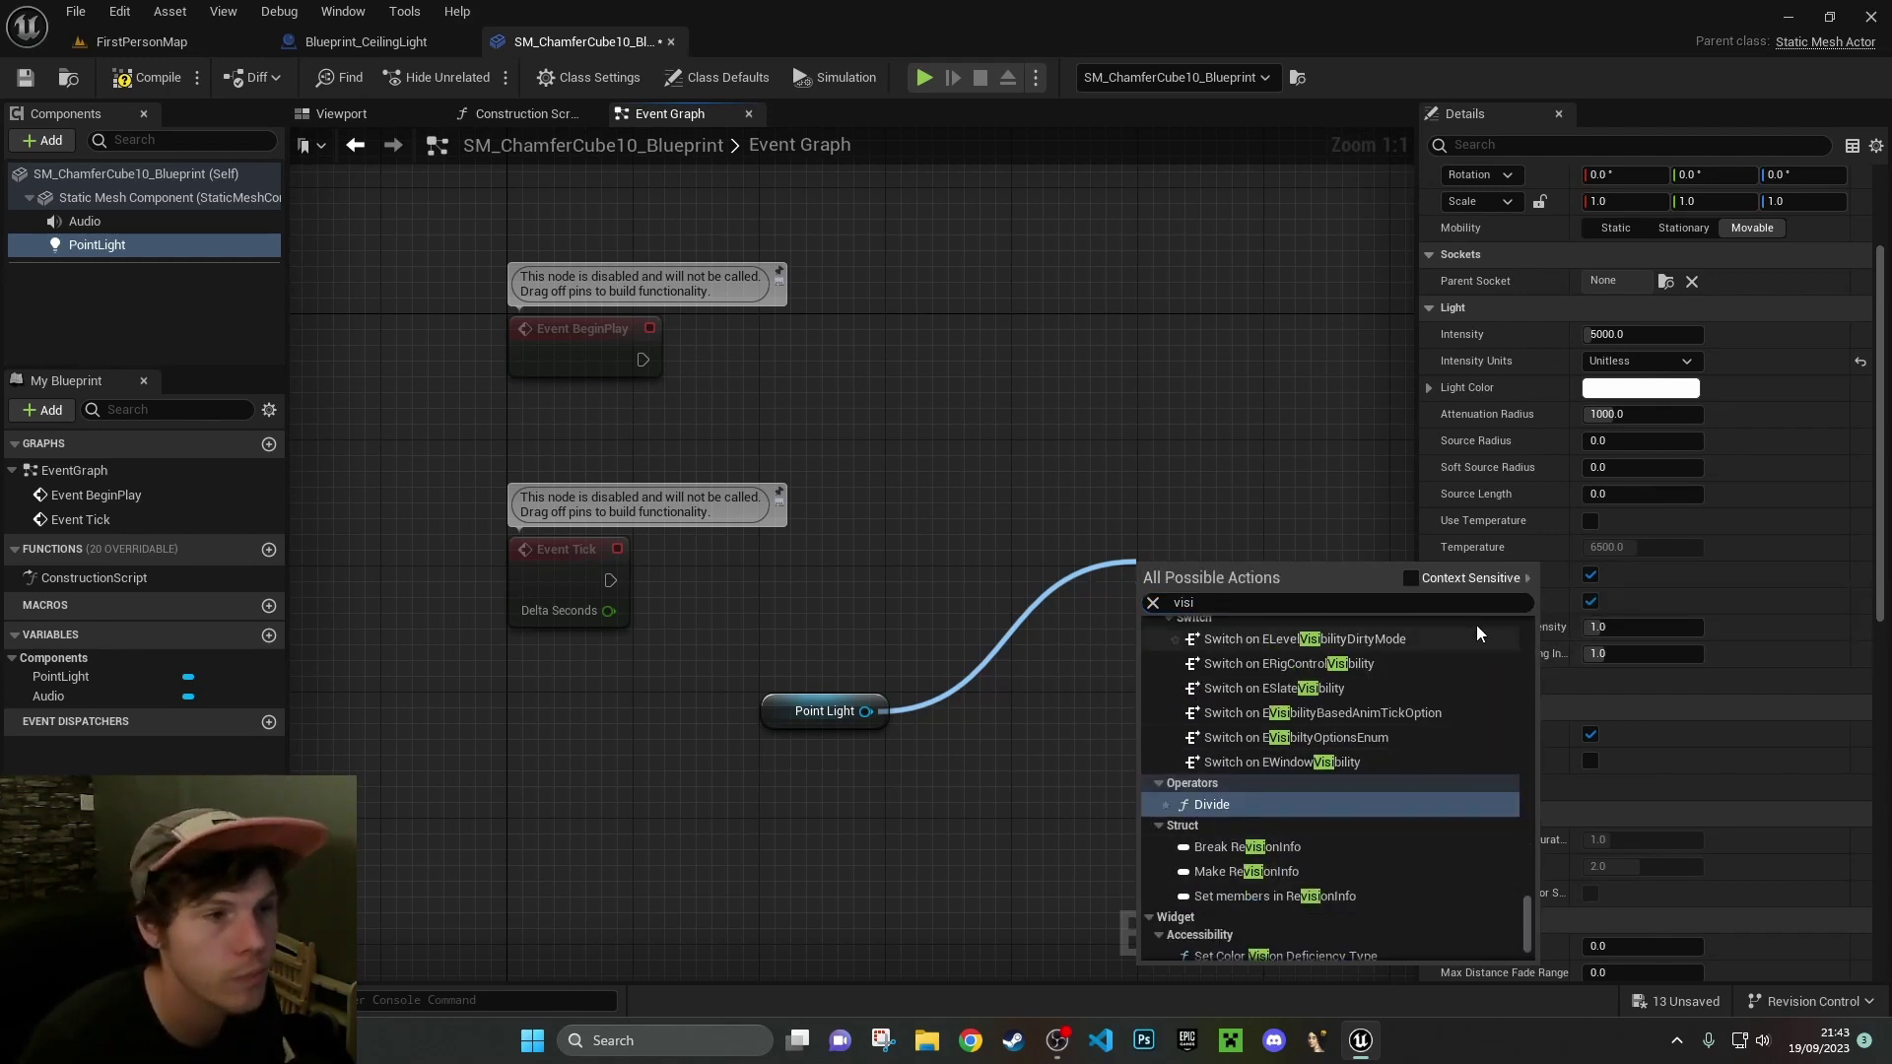
{"action": "left_click", "coordinate": [1410, 579]}
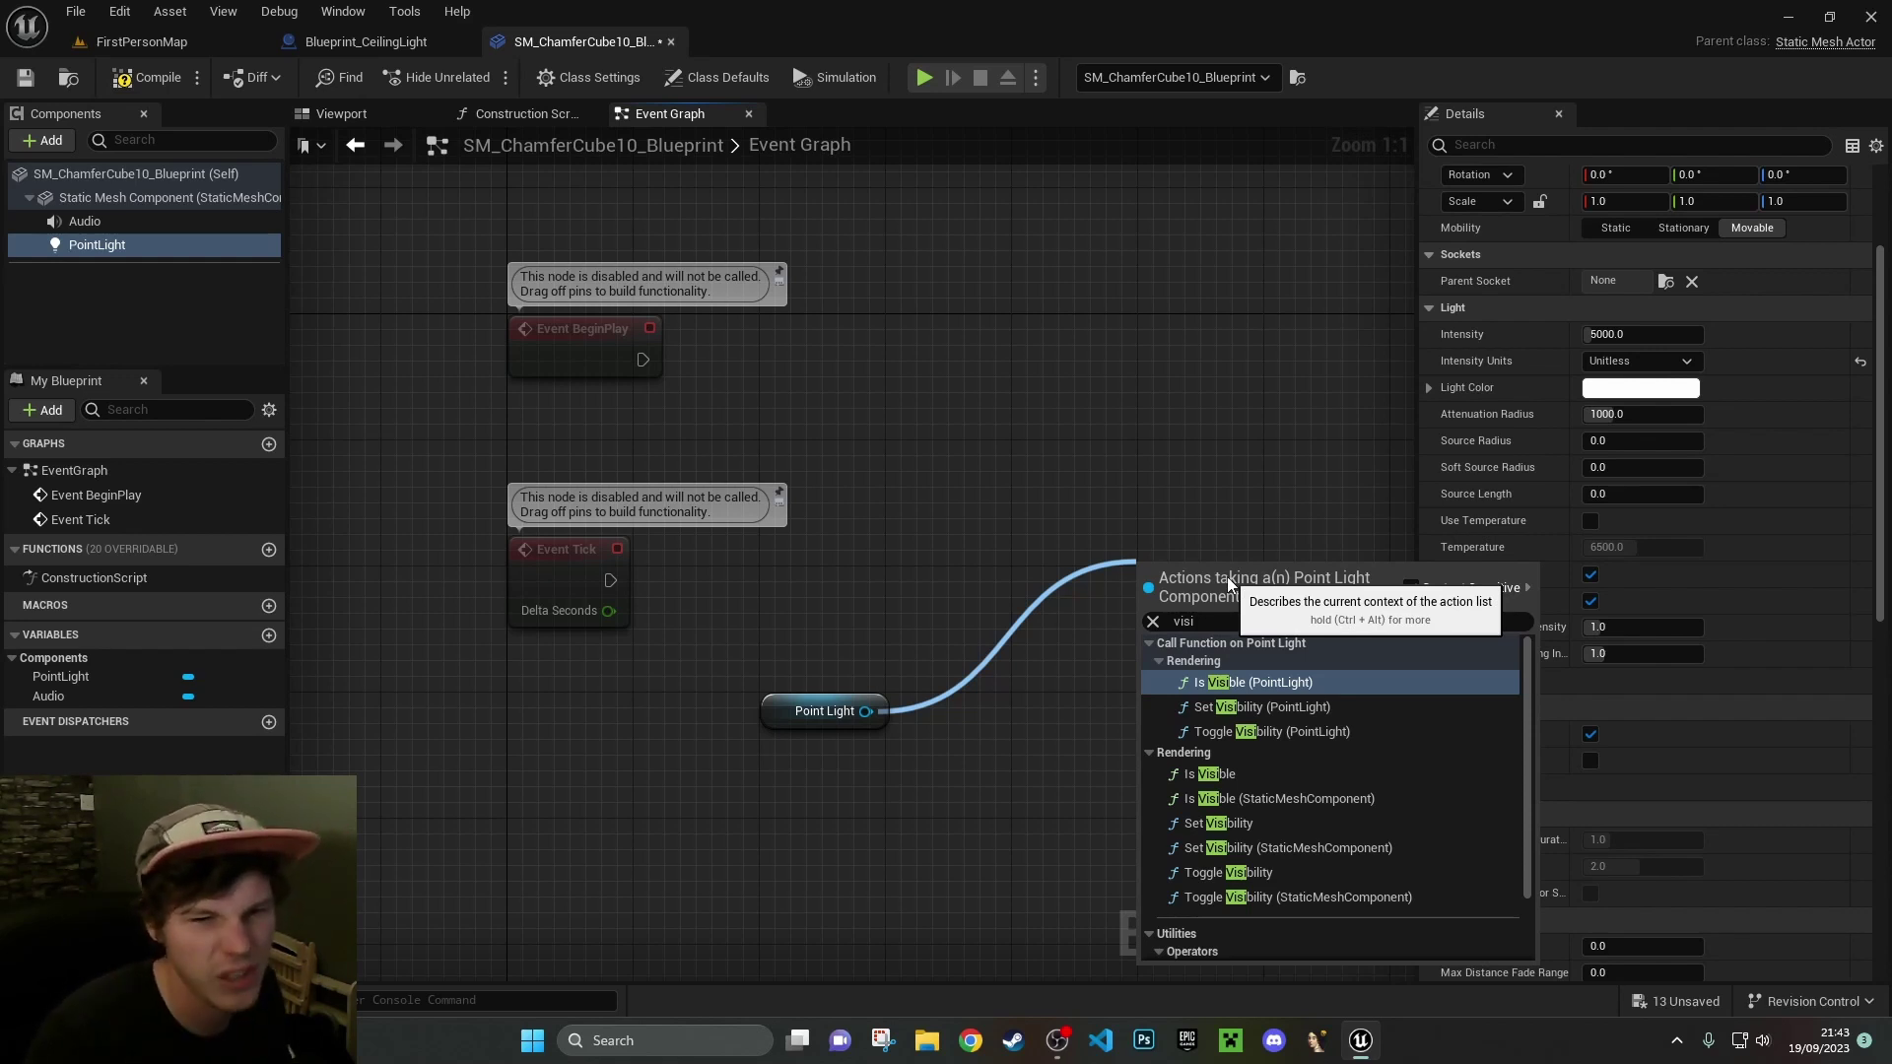
{"action": "left_click", "coordinate": [1247, 708]}
Delete the extra Point Light reference wired into Set Visibility, keeping the original one below Event Tick
{"action": "left_click", "coordinate": [968, 548]}
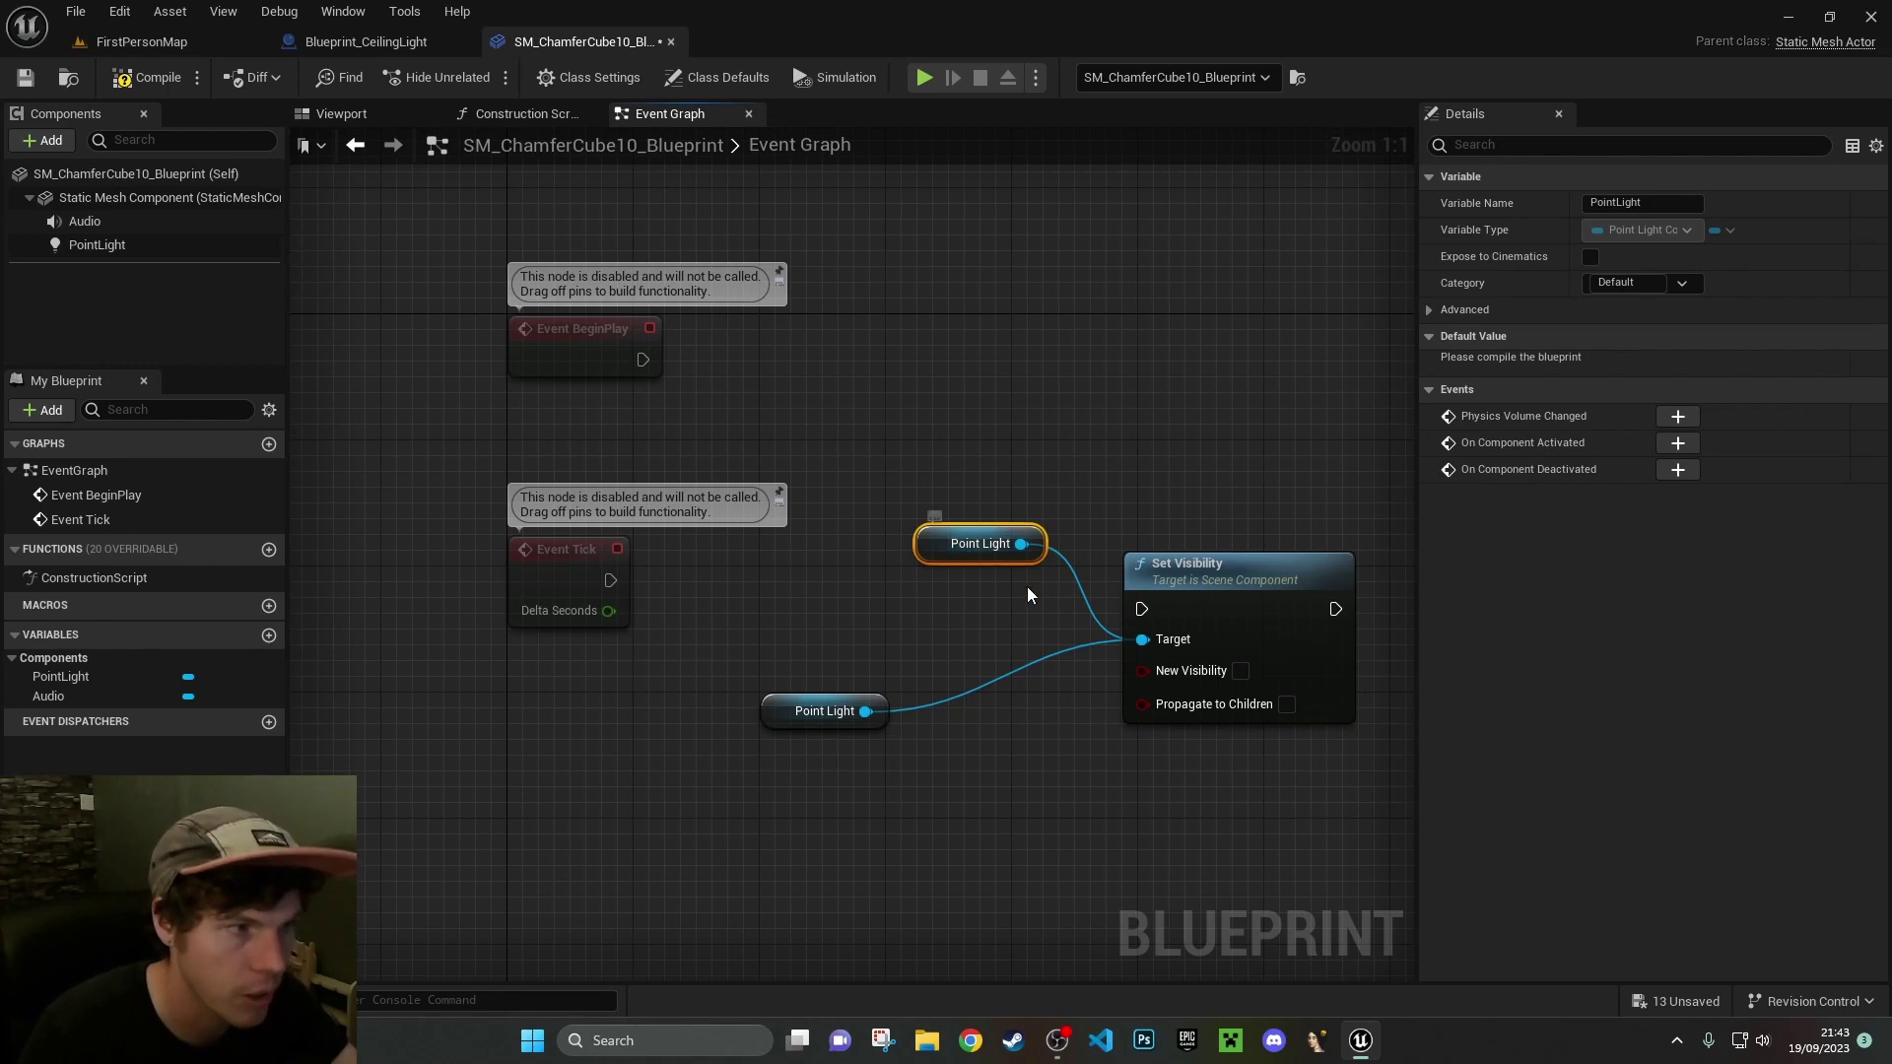
{"action": "left_click", "coordinate": [1067, 737]}
{"action": "left_click", "coordinate": [976, 544]}
{"action": "key", "text": "Delete"}
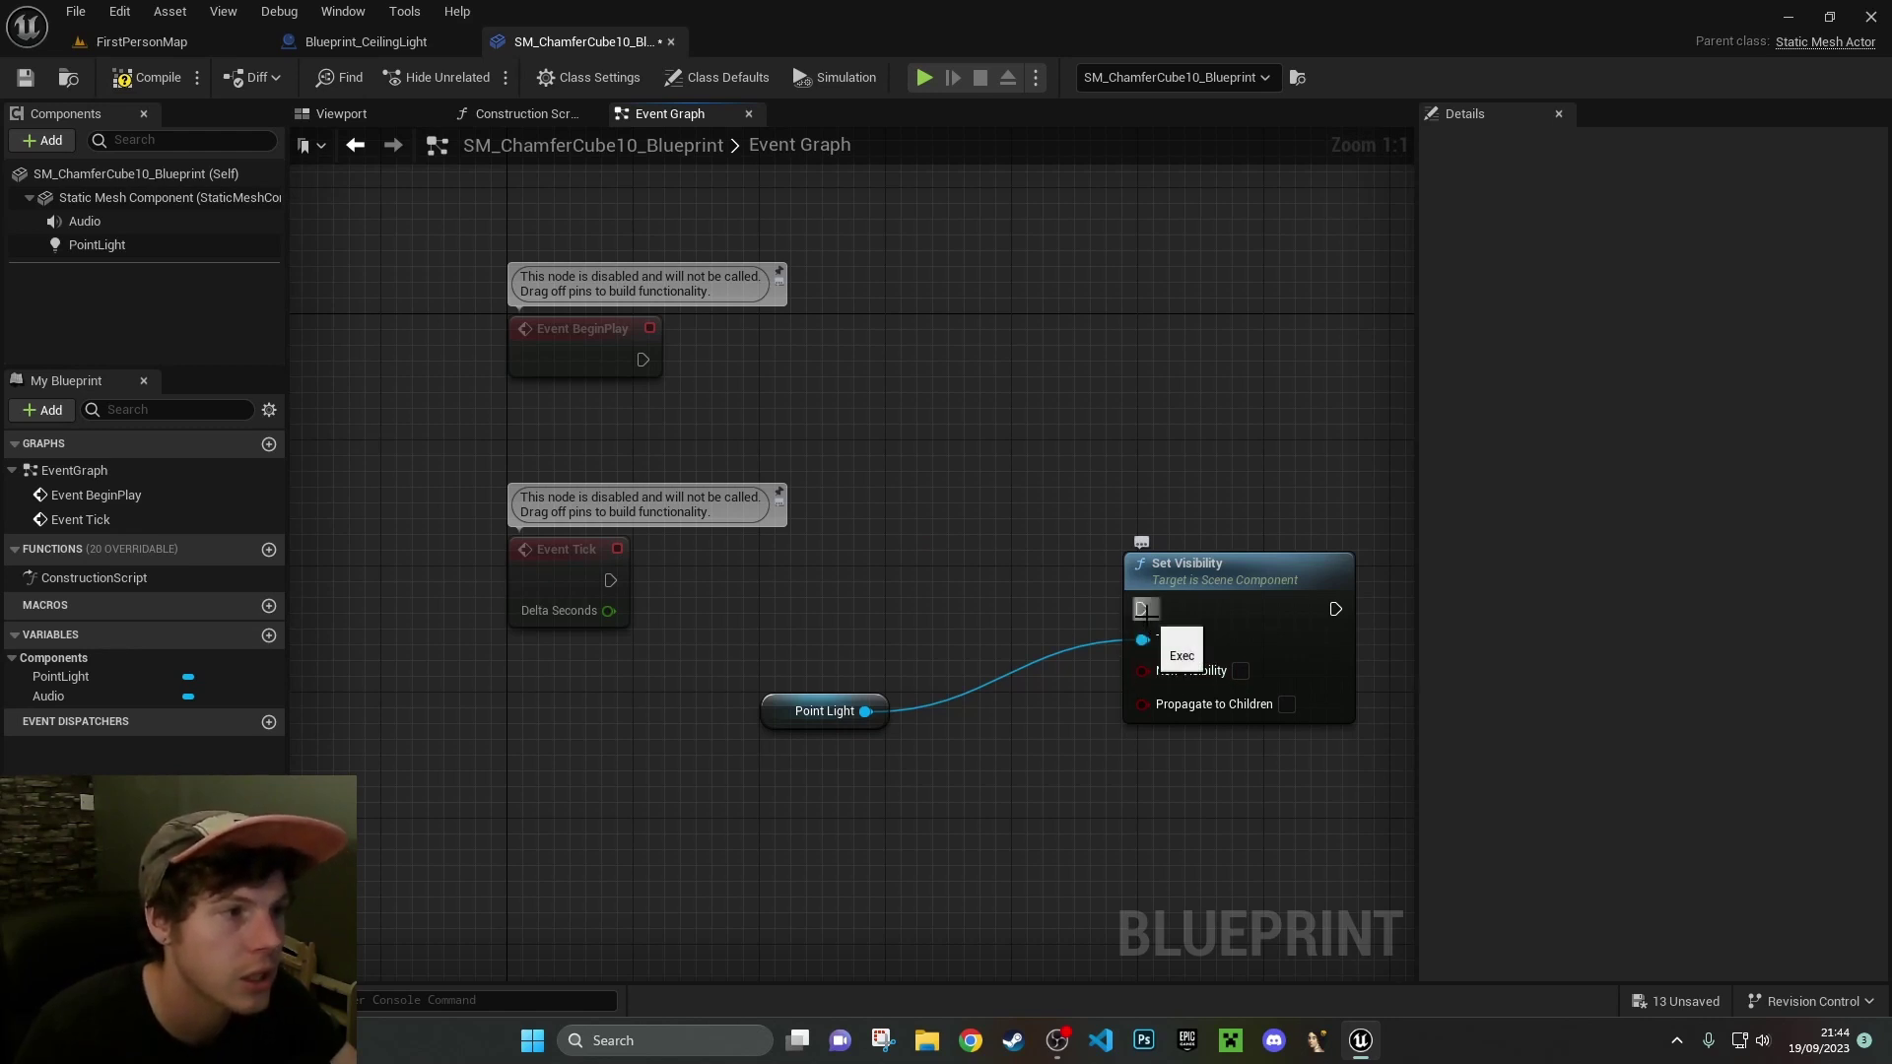
Connect Event BeginPlay to the Set Visibility node and enable its New Visibility option
{"action": "left_click_drag", "start_coordinate": [1143, 608], "coordinate": [643, 358]}
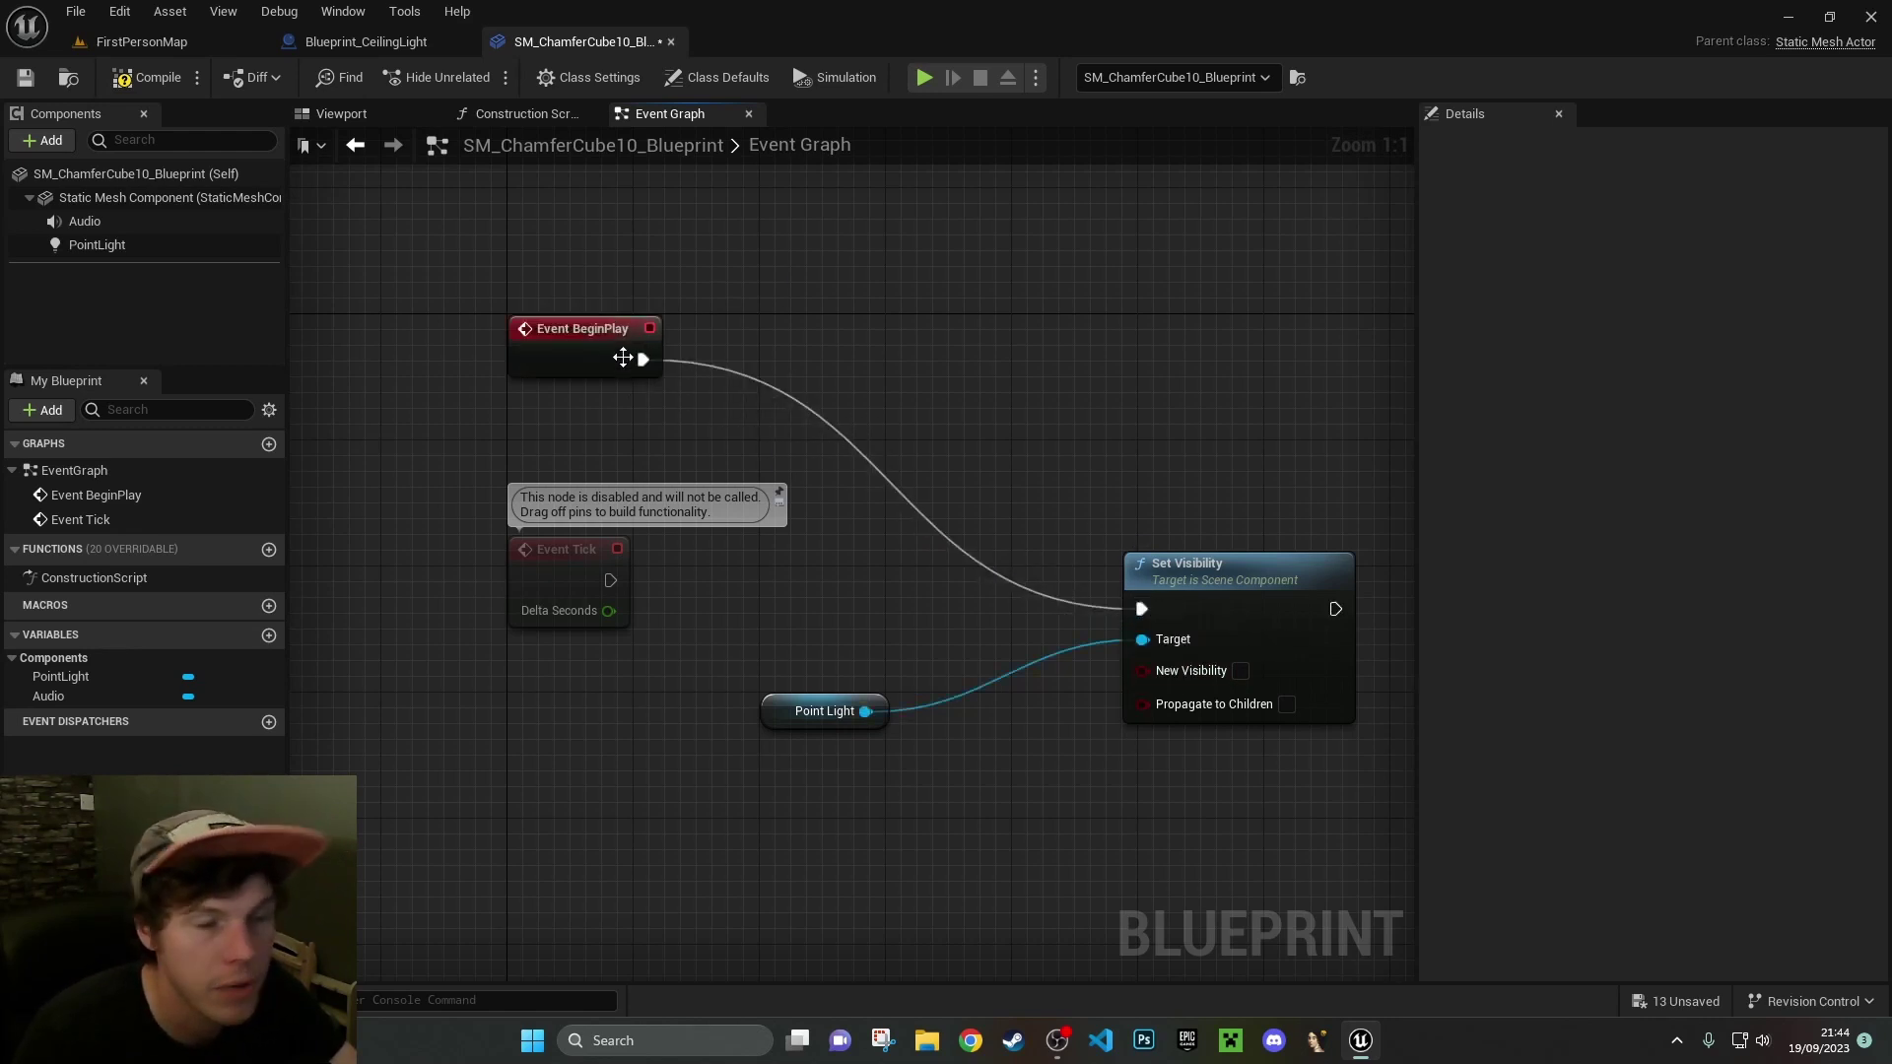
{"action": "left_click", "coordinate": [1240, 670]}
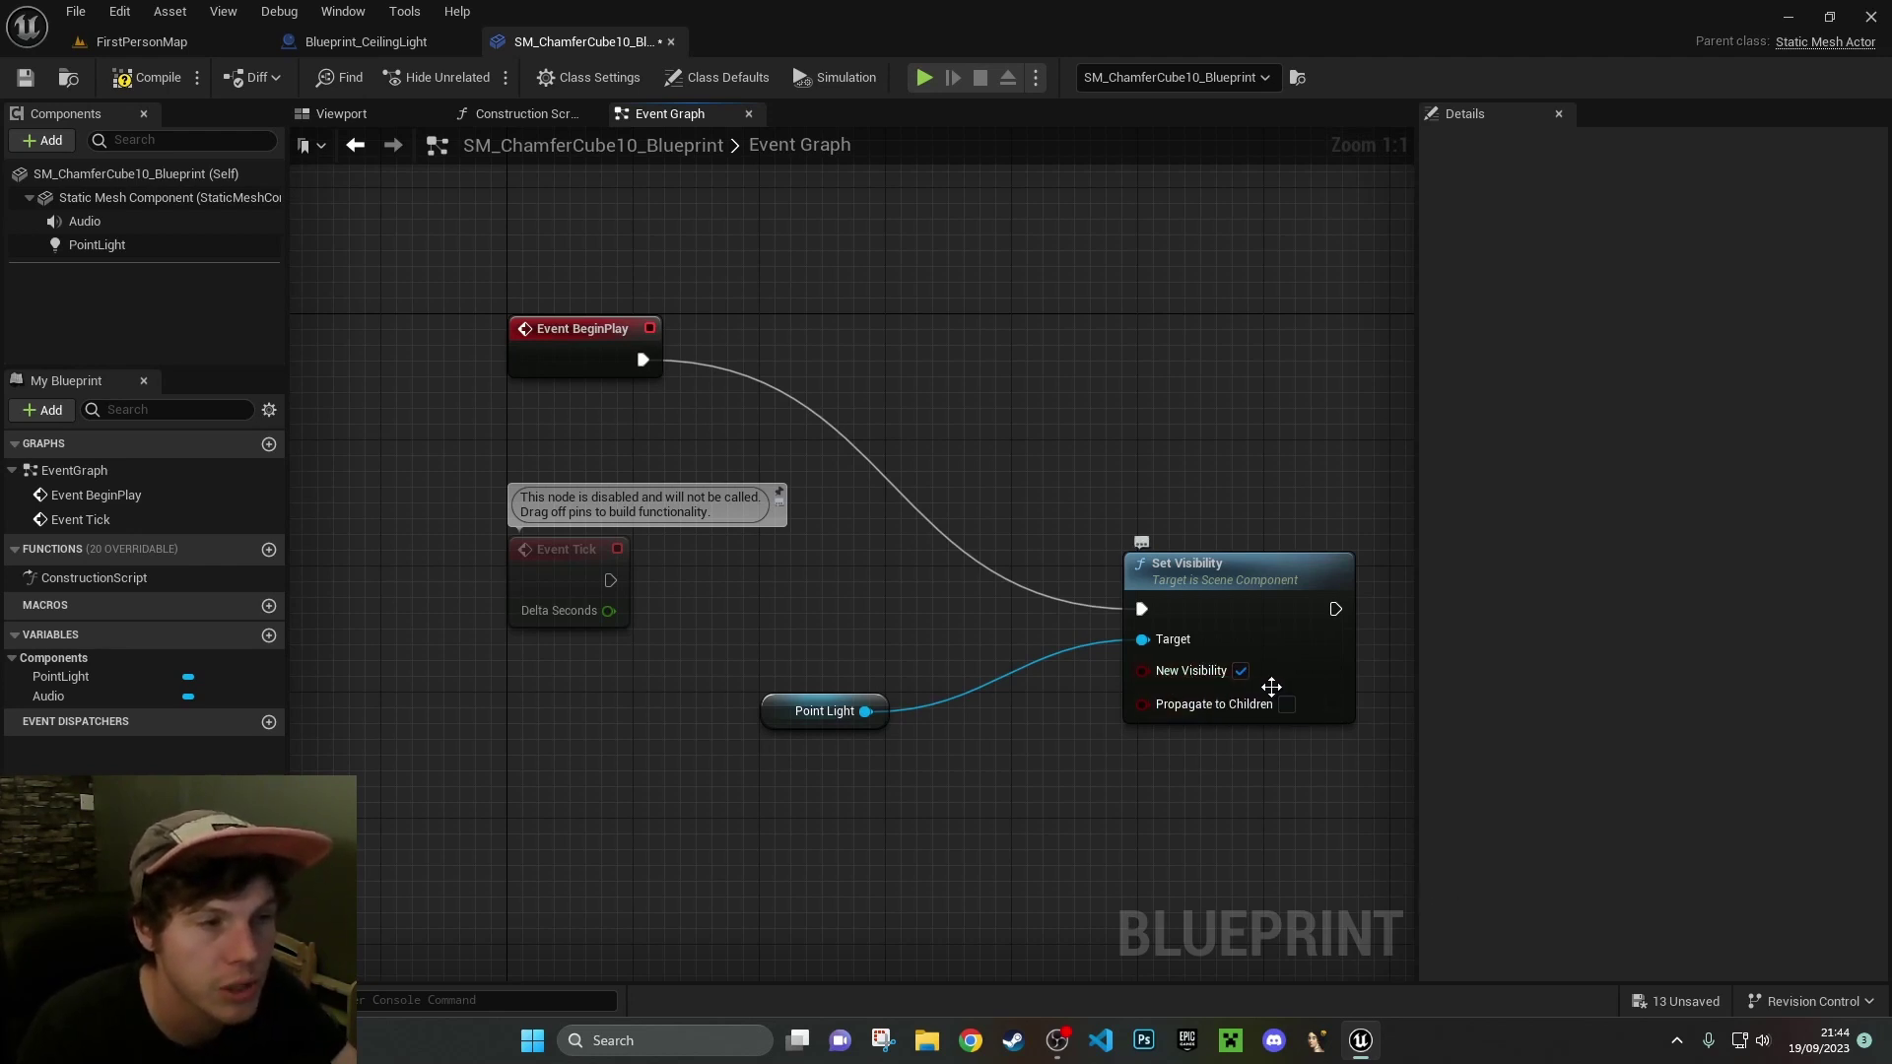
Duplicate the Point Light and Set Visibility nodes to the right of the originals, and disable New Visibility on the copy
{"action": "right_click_drag", "start_coordinate": [1288, 817], "coordinate": [976, 714]}
{"action": "left_click_drag", "start_coordinate": [1150, 756], "coordinate": [500, 471]}
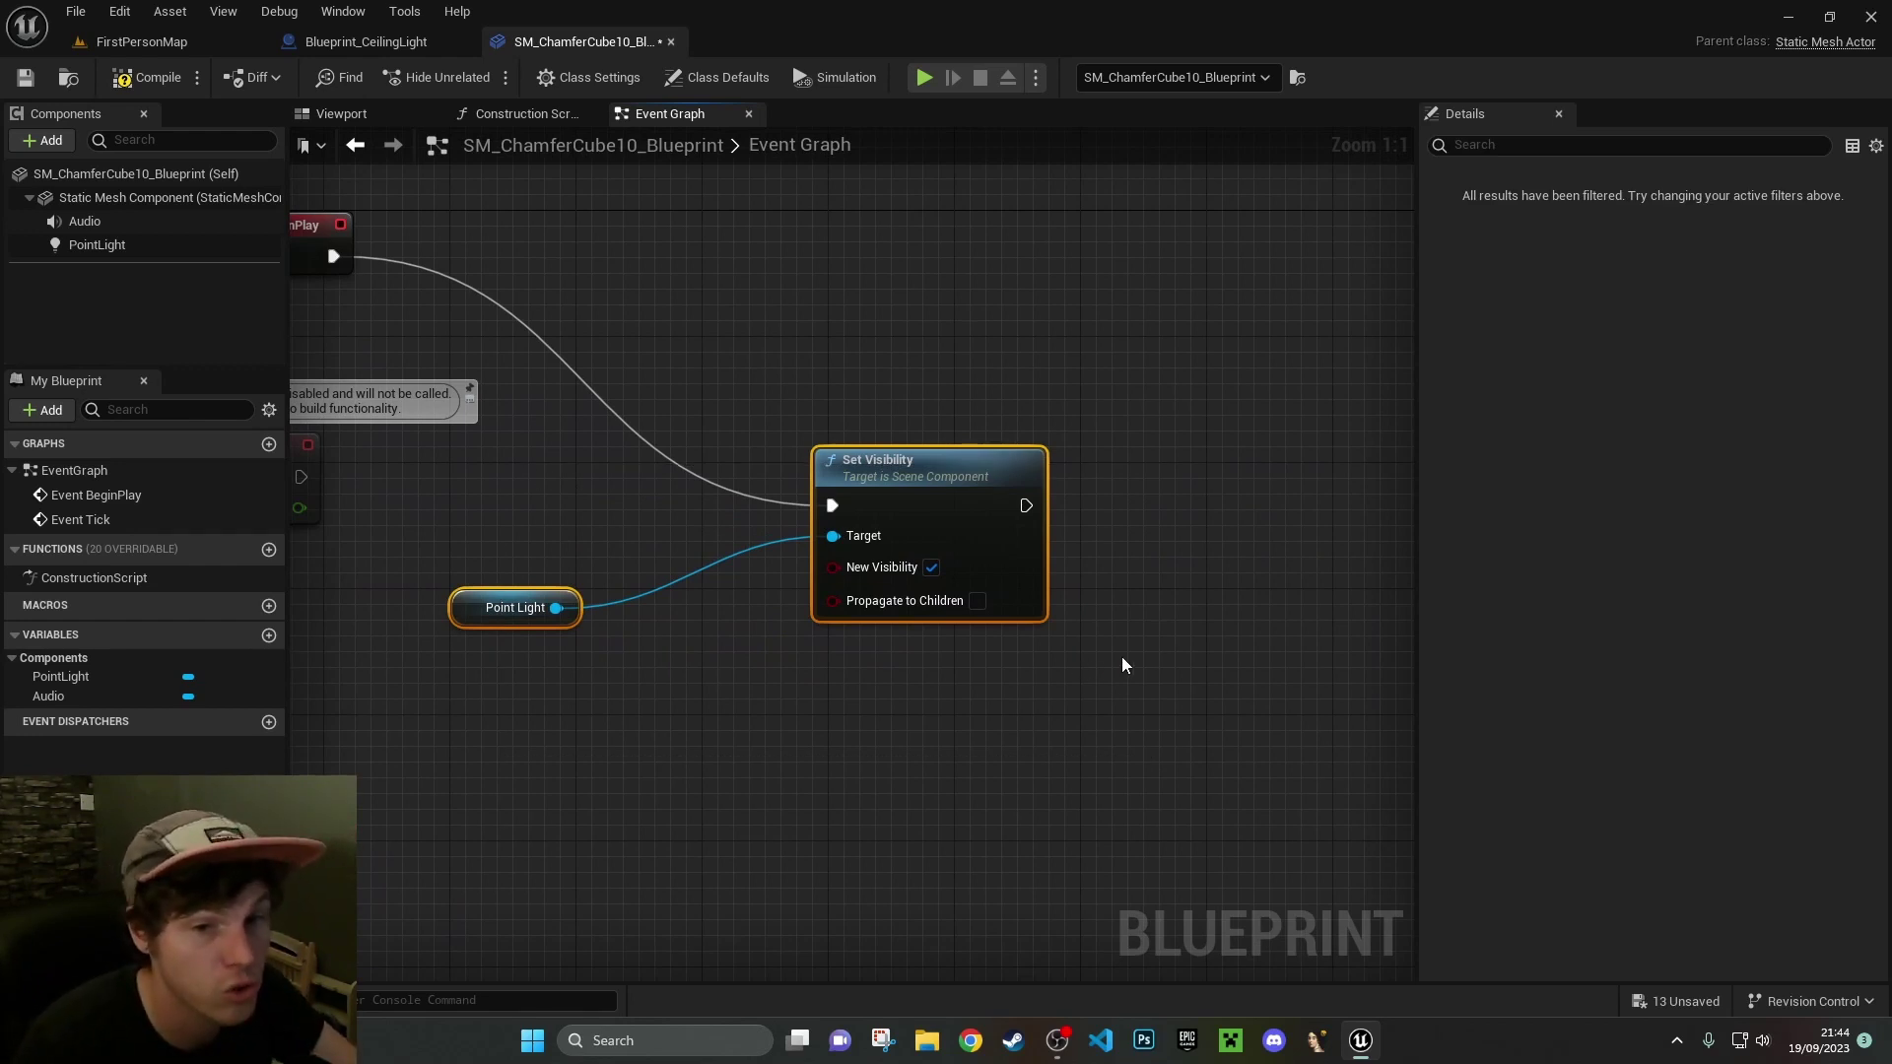
{"action": "key", "text": "ctrl+v"}
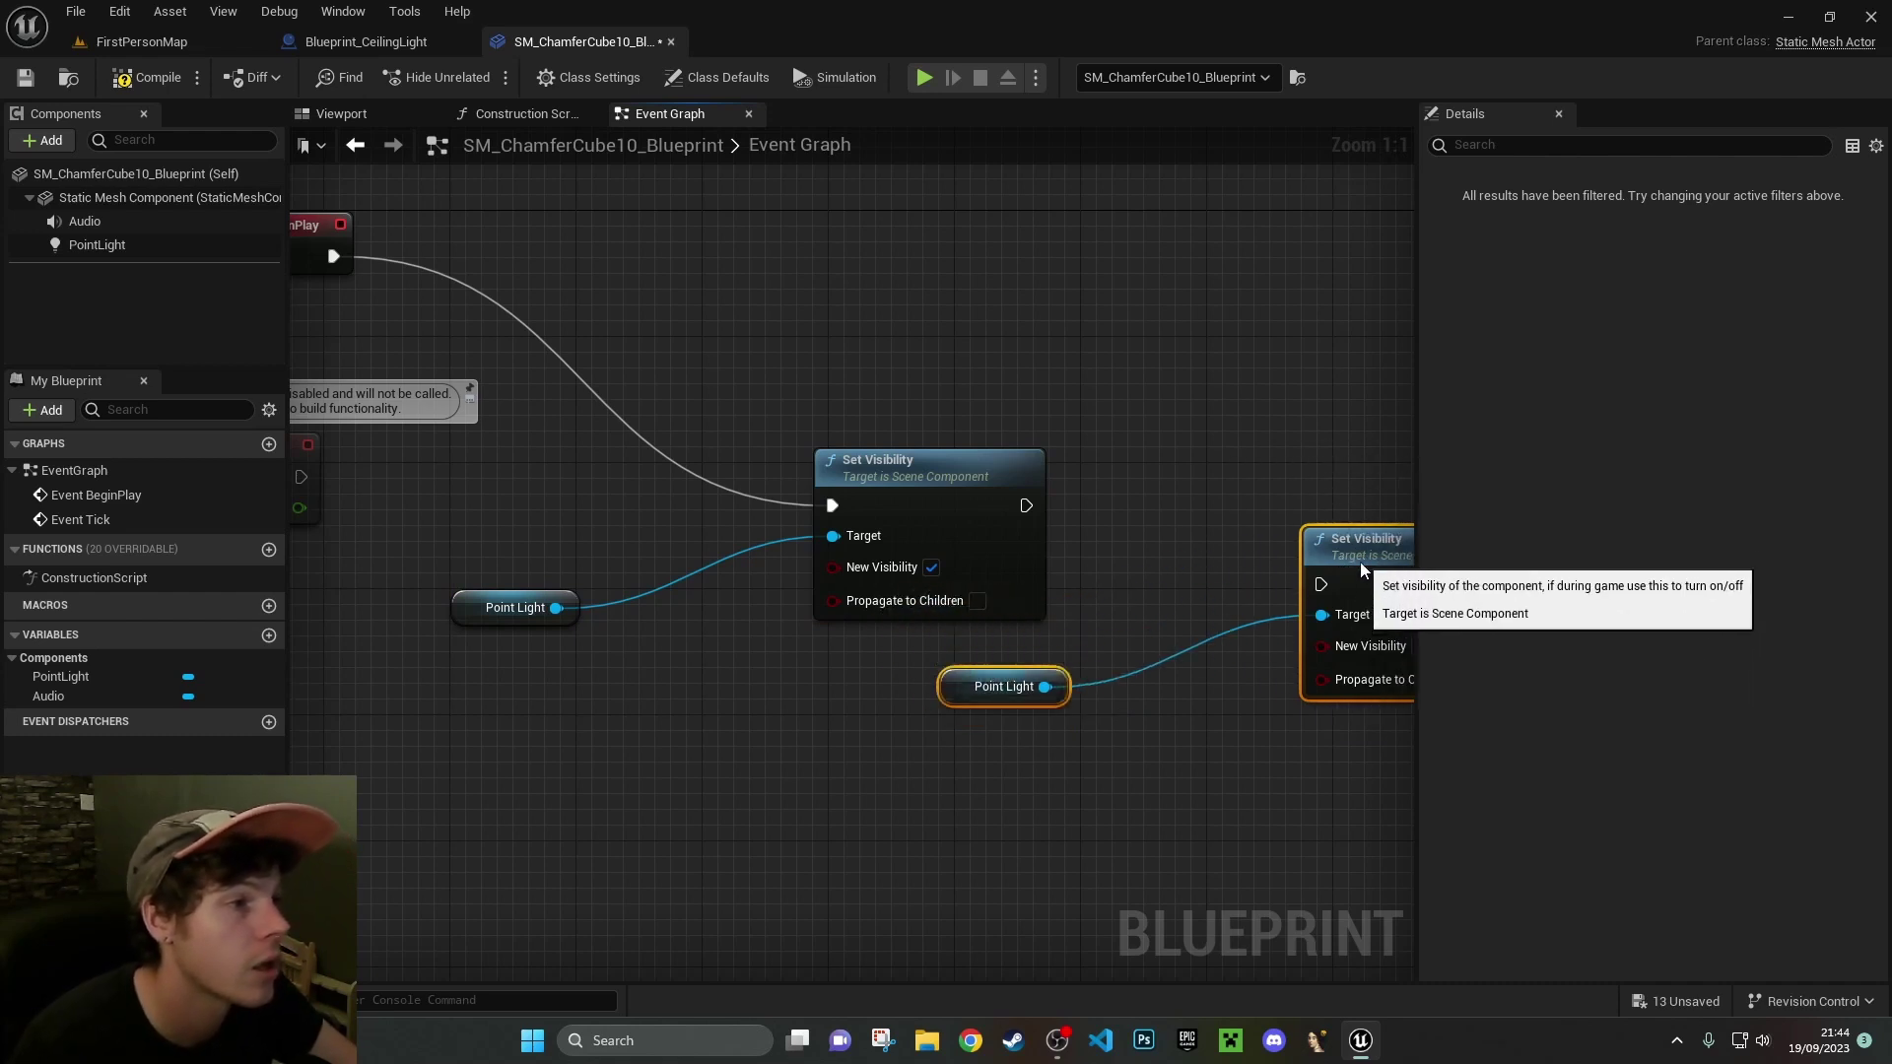
{"action": "right_click_drag", "start_coordinate": [1174, 548], "coordinate": [1046, 410]}
{"action": "left_click", "coordinate": [1216, 370]}
{"action": "left_click_drag", "start_coordinate": [1240, 484], "coordinate": [1271, 431]}
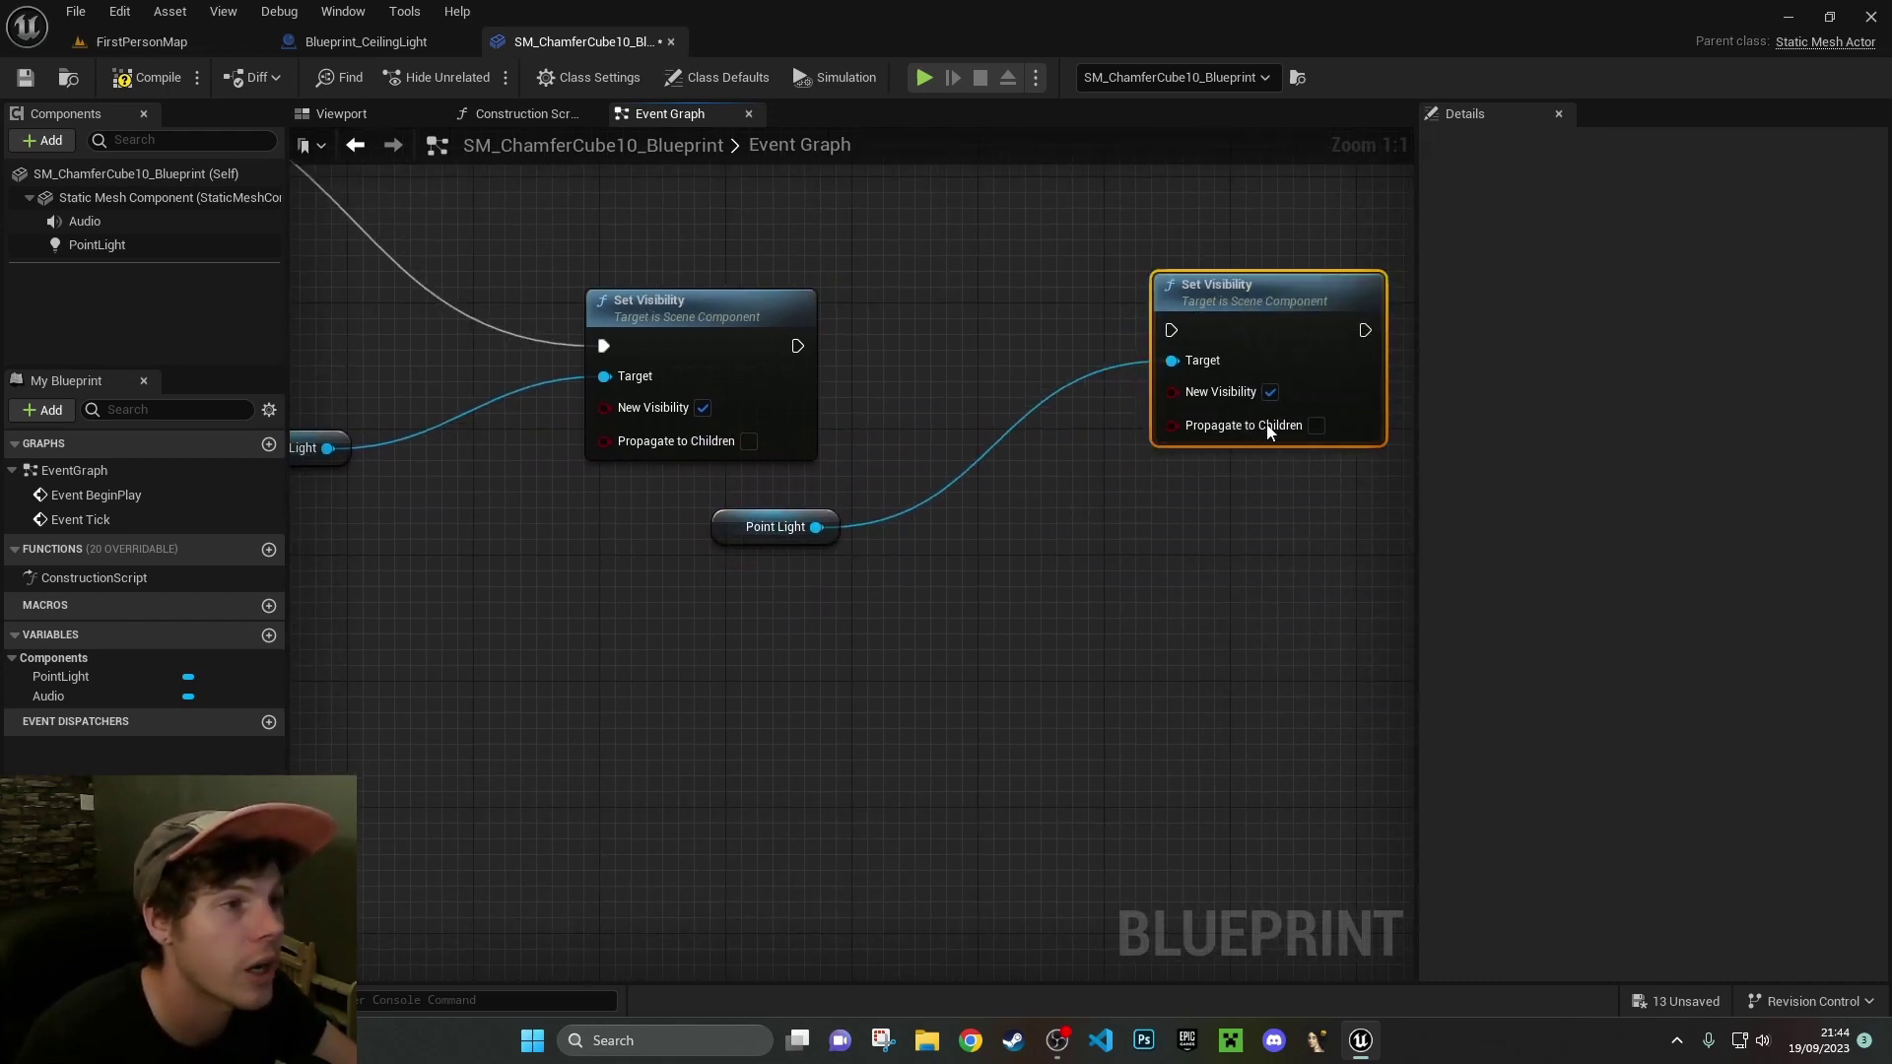
{"action": "left_click", "coordinate": [1270, 392]}
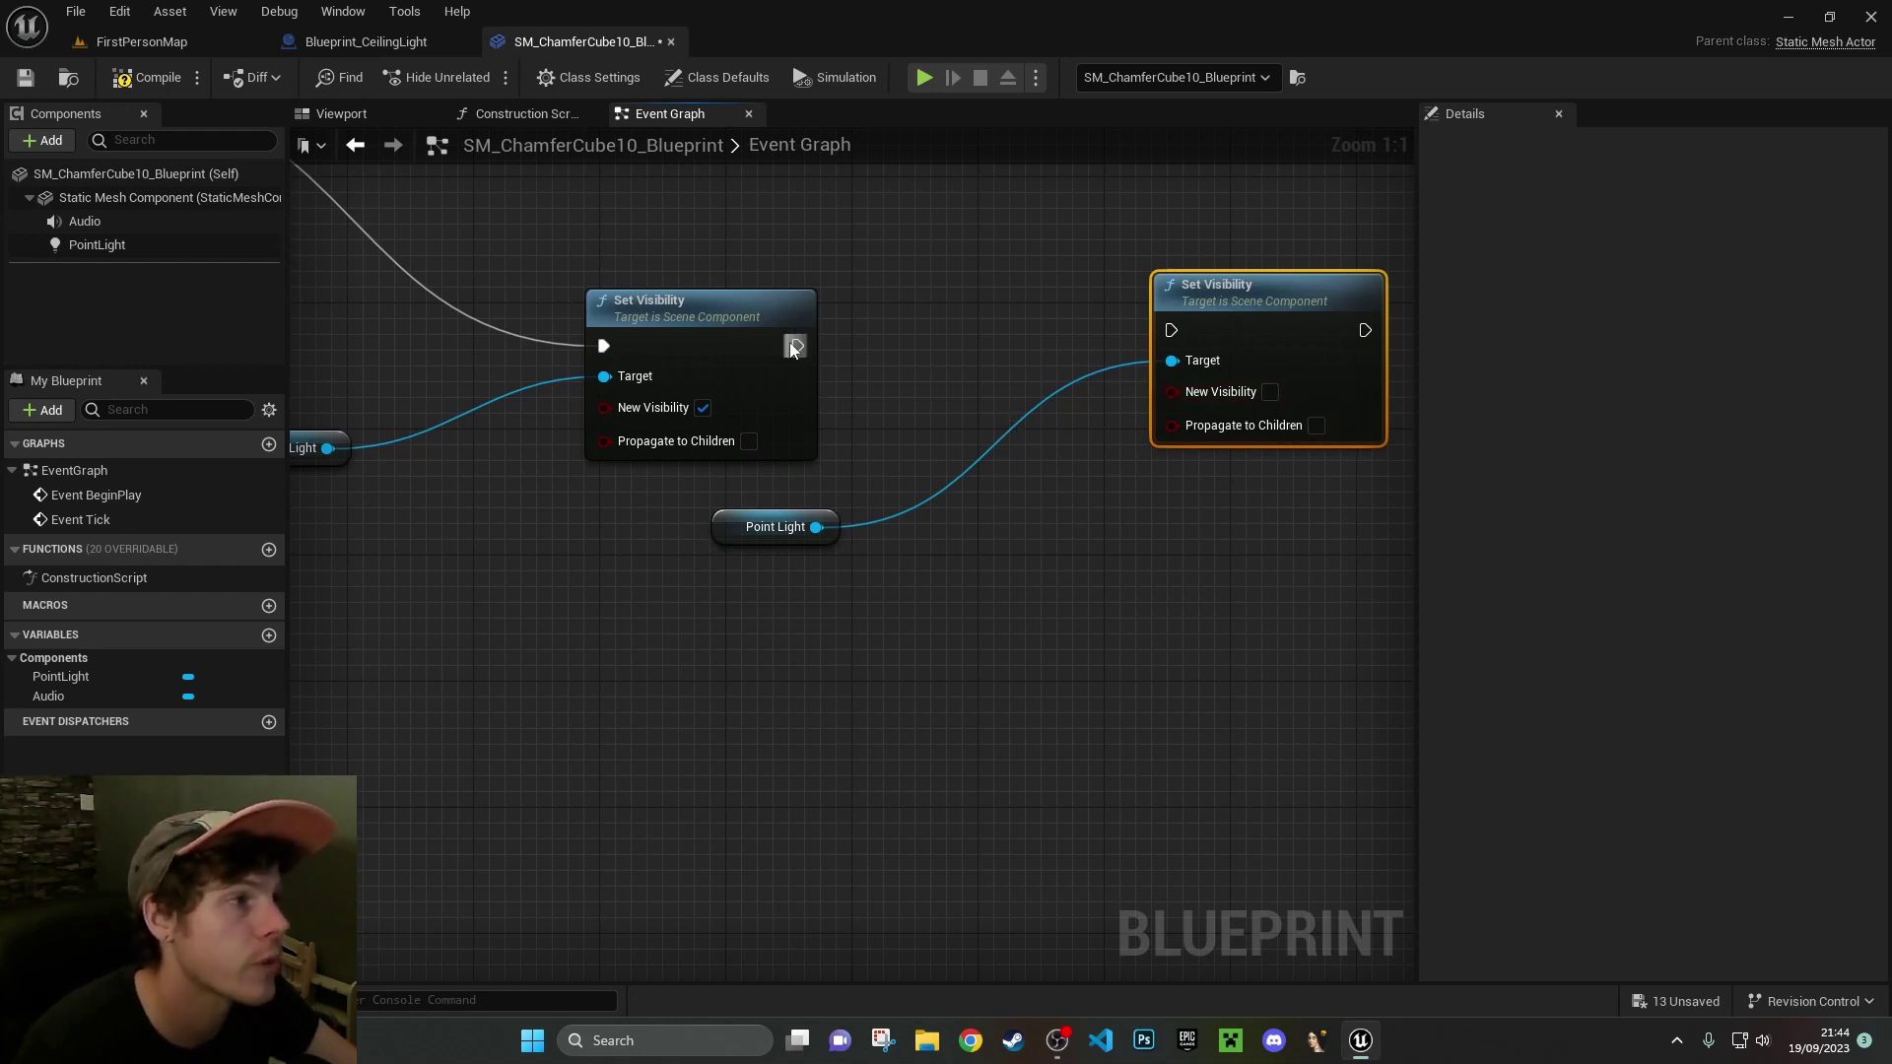
Add a Delay node to the first Set Visibility node's execution output and line it up beside that node
{"action": "left_click_drag", "start_coordinate": [793, 347], "coordinate": [954, 335]}
{"action": "type", "text": "del"}
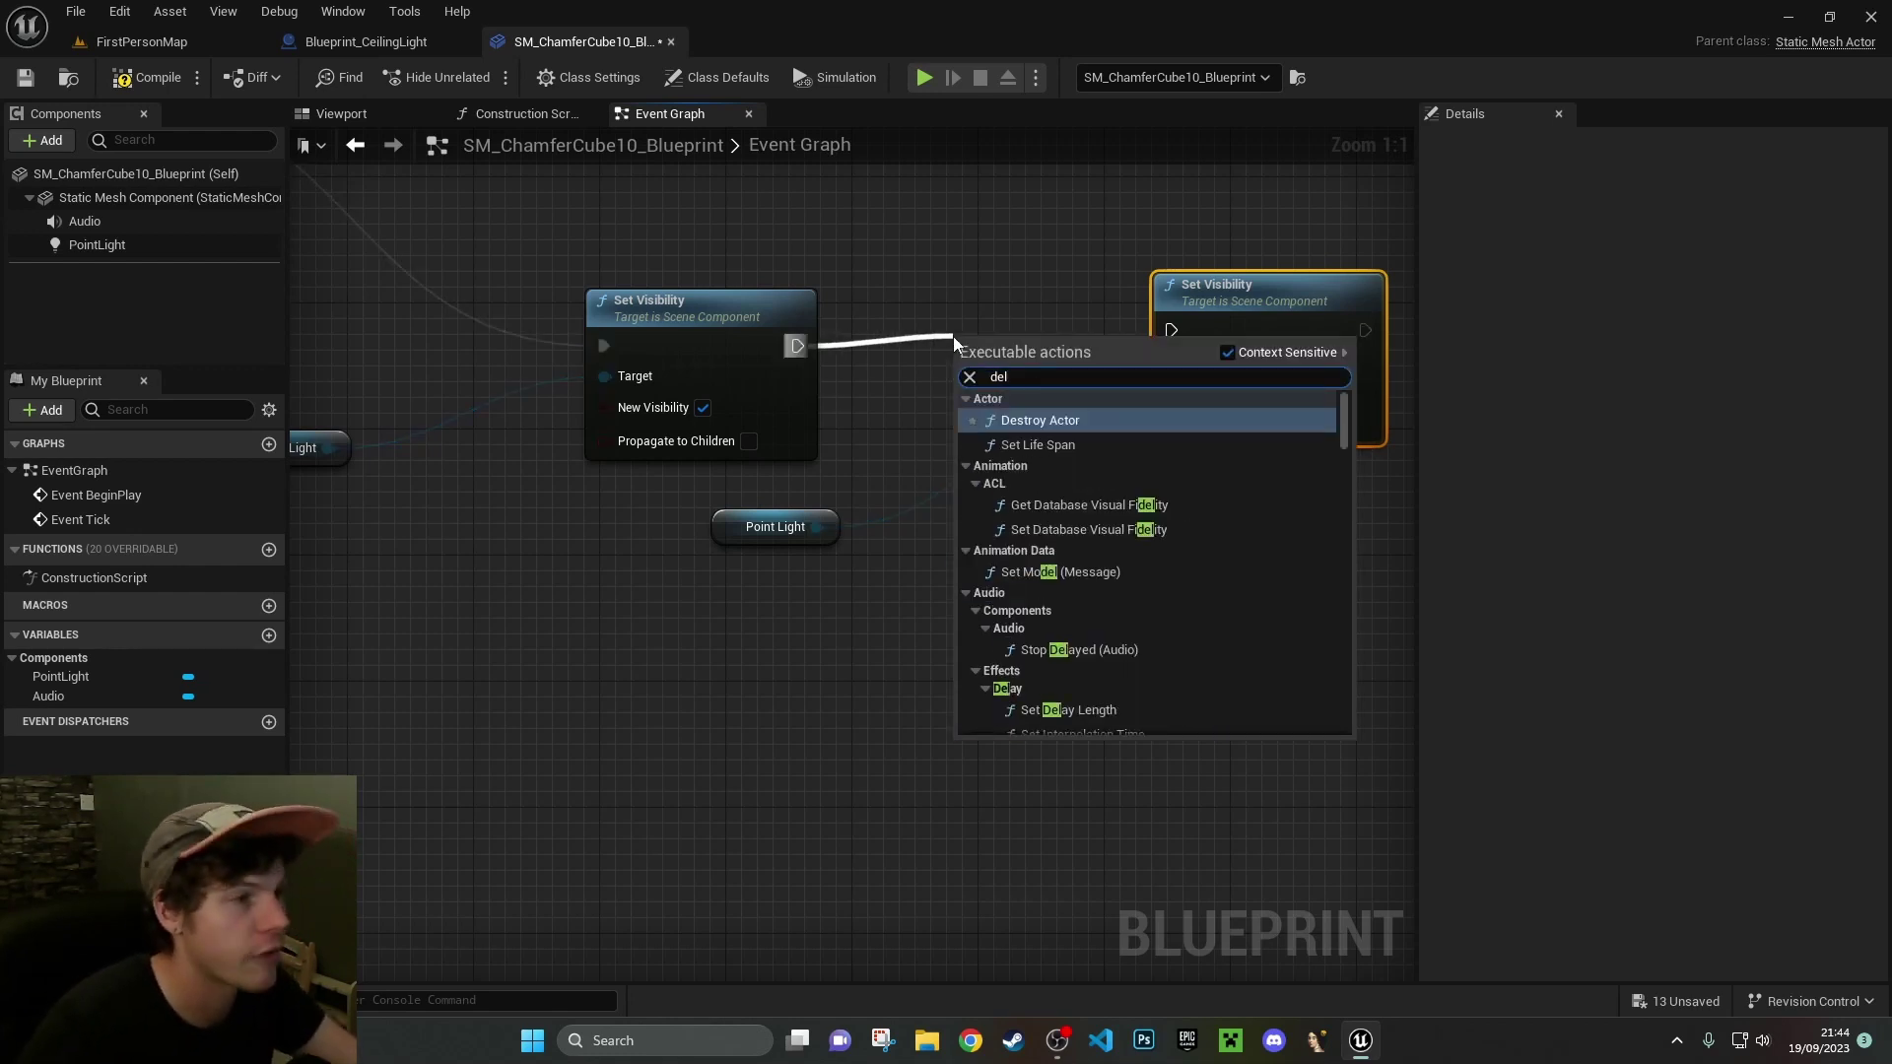
{"action": "type", "text": "a"}
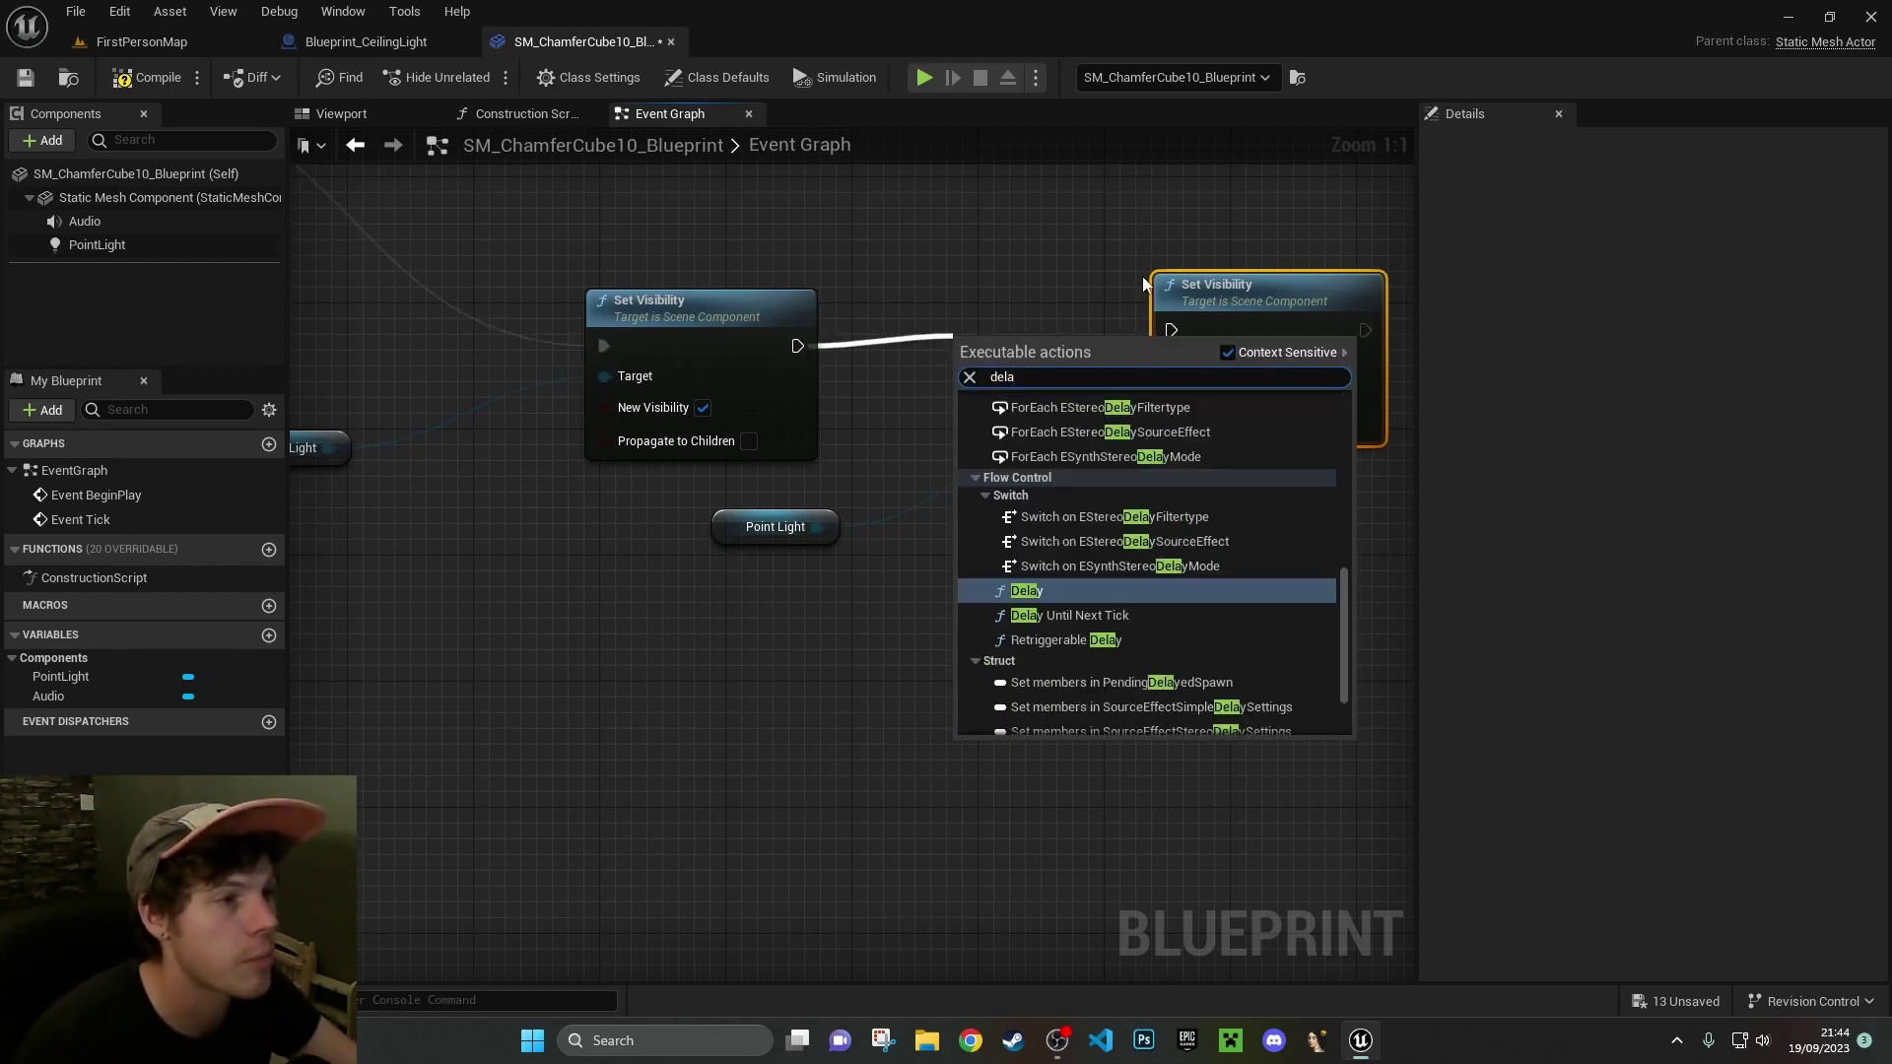
{"action": "left_click", "coordinate": [1100, 595]}
{"action": "left_click_drag", "start_coordinate": [1025, 378], "coordinate": [941, 345]}
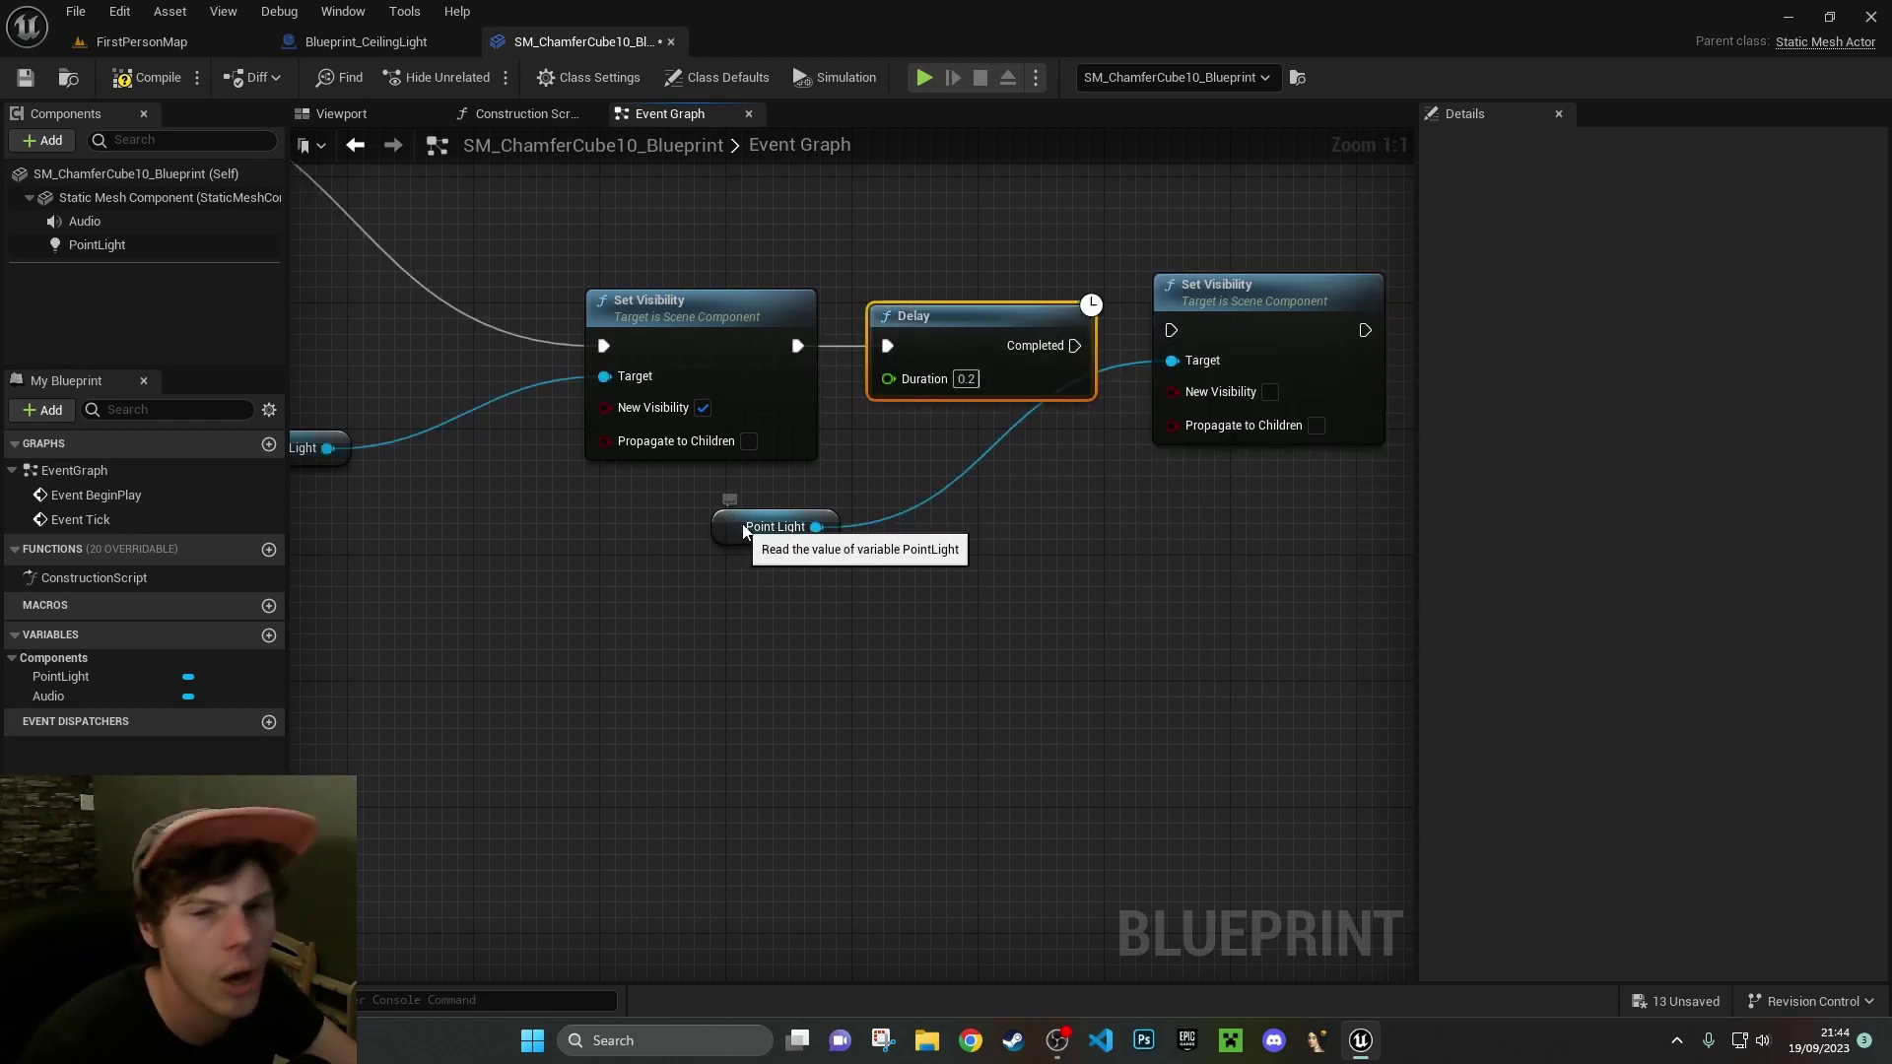
Connect the Delay node's Completed output to the second Set Visibility node, and set the Delay duration to 5.0
{"action": "left_click_drag", "start_coordinate": [748, 530], "coordinate": [976, 501]}
{"action": "left_click_drag", "start_coordinate": [1075, 345], "coordinate": [1323, 287]}
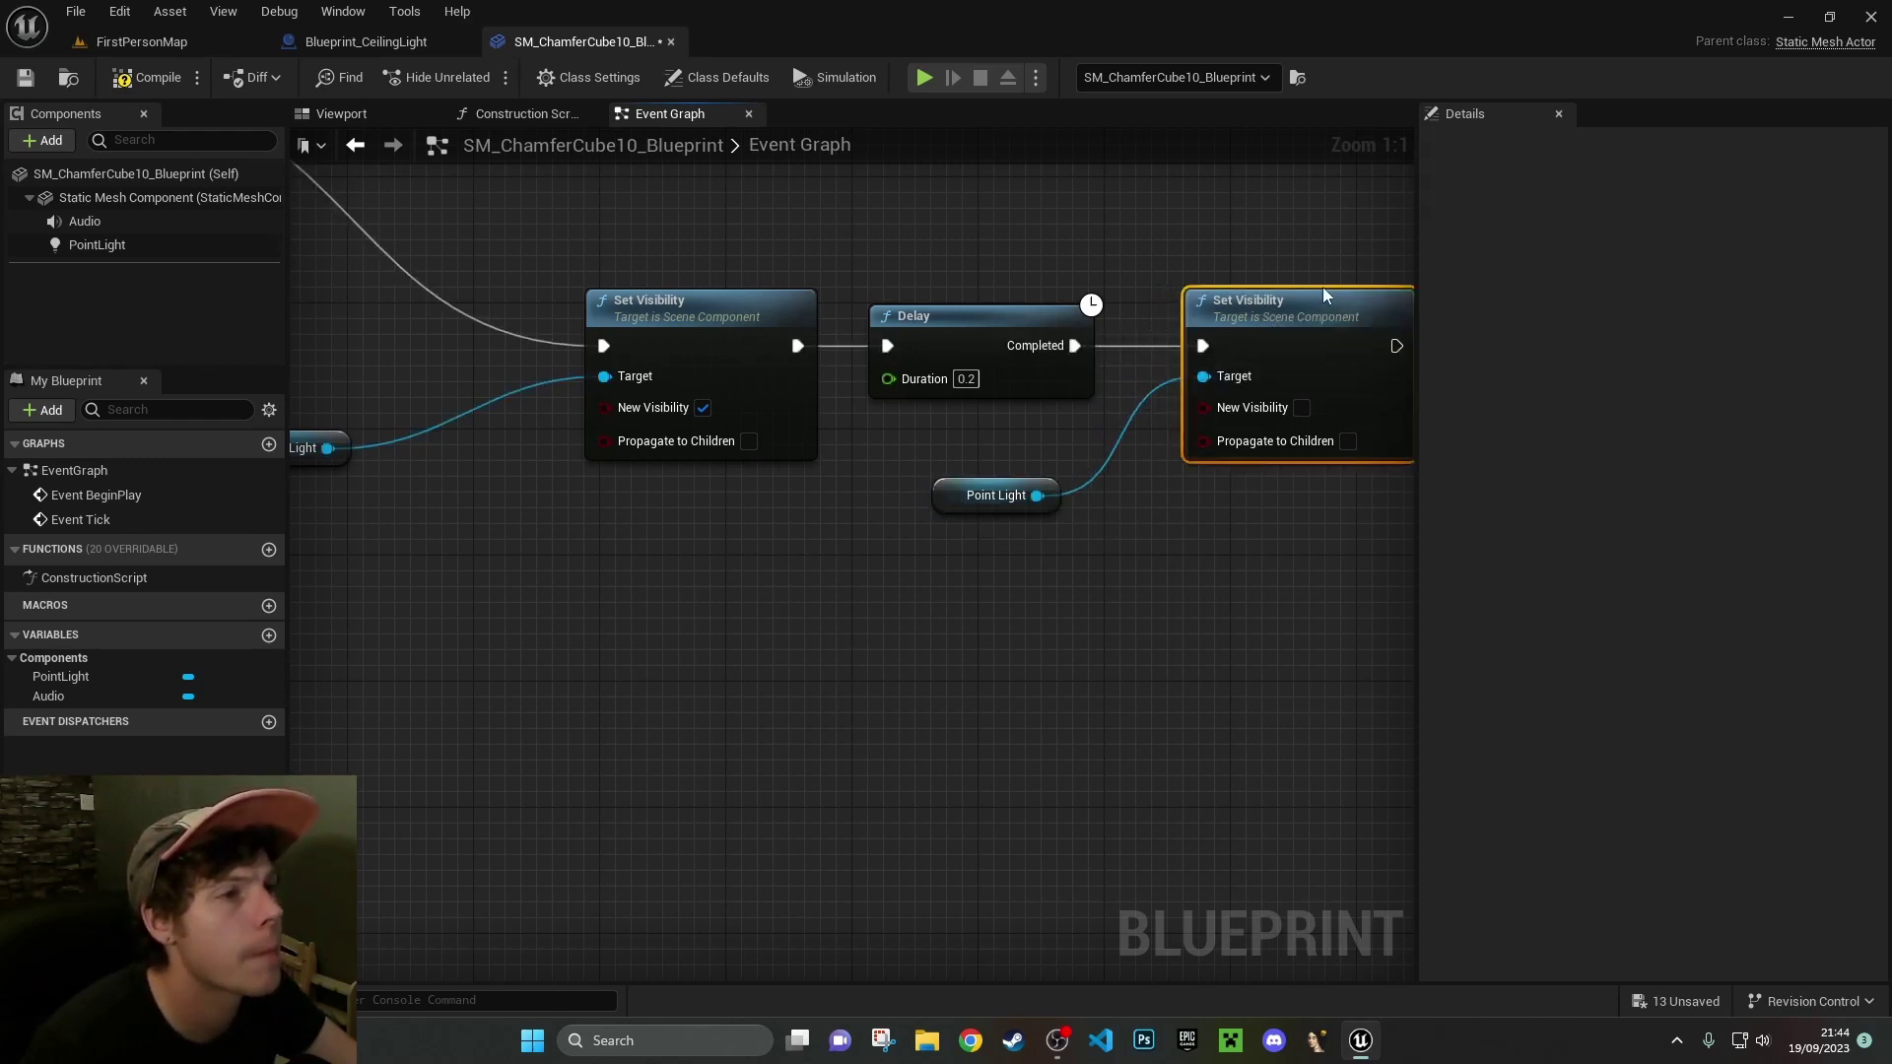
{"action": "left_click", "coordinate": [966, 378]}
{"action": "type", "text": "5"}
{"action": "key", "text": "Return"}
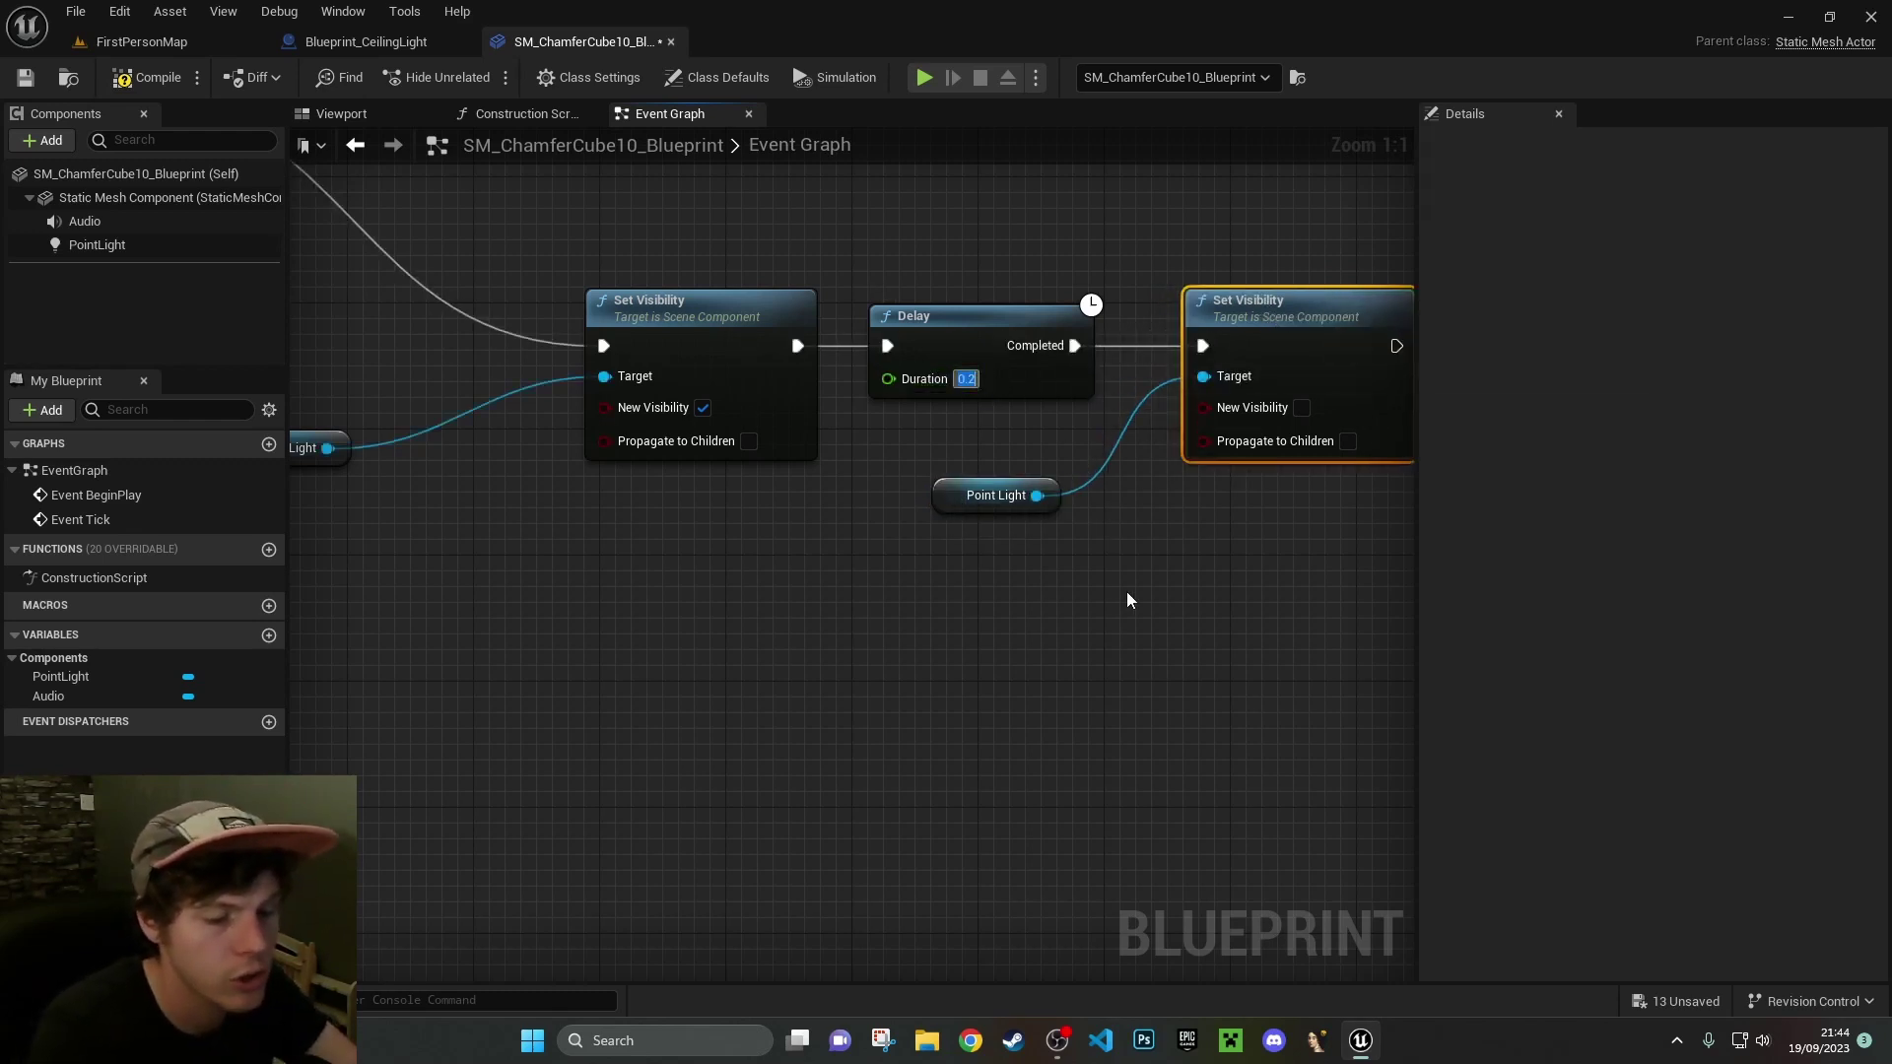
{"action": "left_click", "coordinate": [1128, 603]}
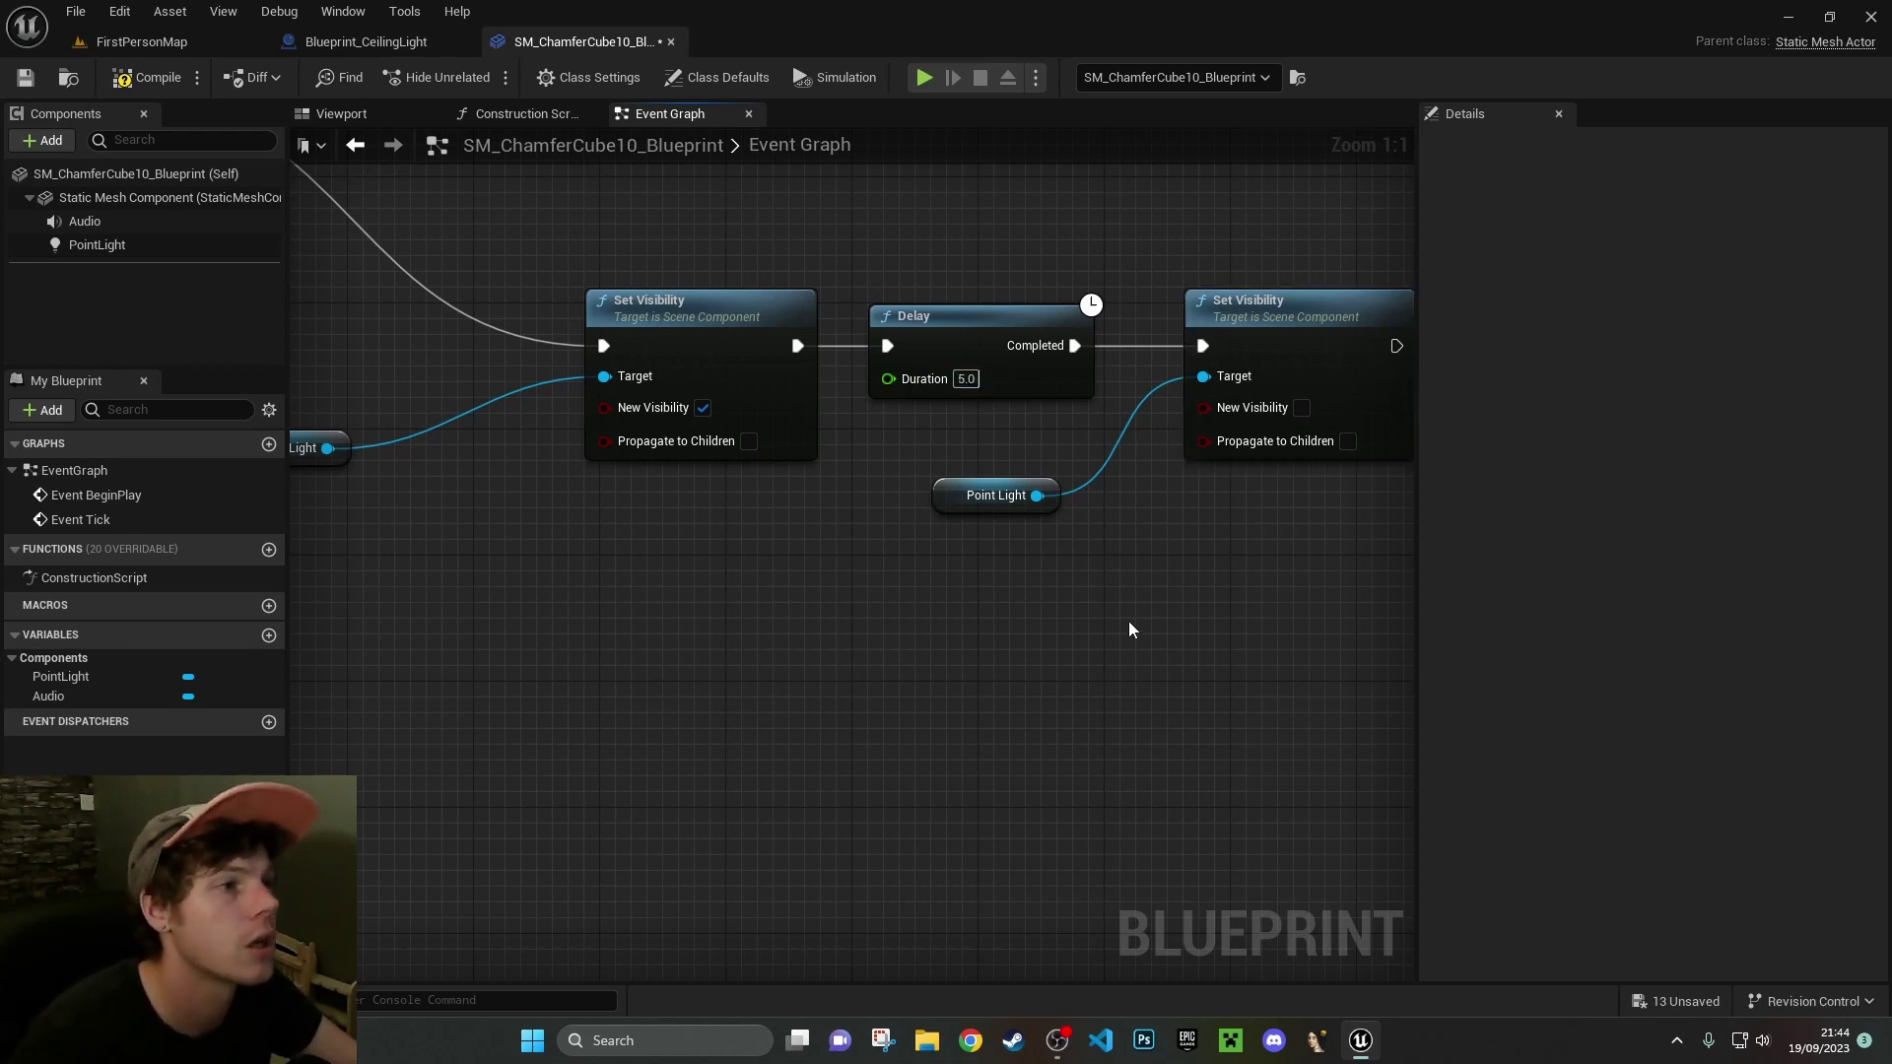
Compile the blueprint and play the level in a preview window, walking toward the chamfer cube to test its light
{"action": "right_click_drag", "start_coordinate": [801, 532], "coordinate": [963, 649]}
{"action": "scroll", "coordinate": [951, 668], "scroll_direction": "down", "scroll_amount": 2}
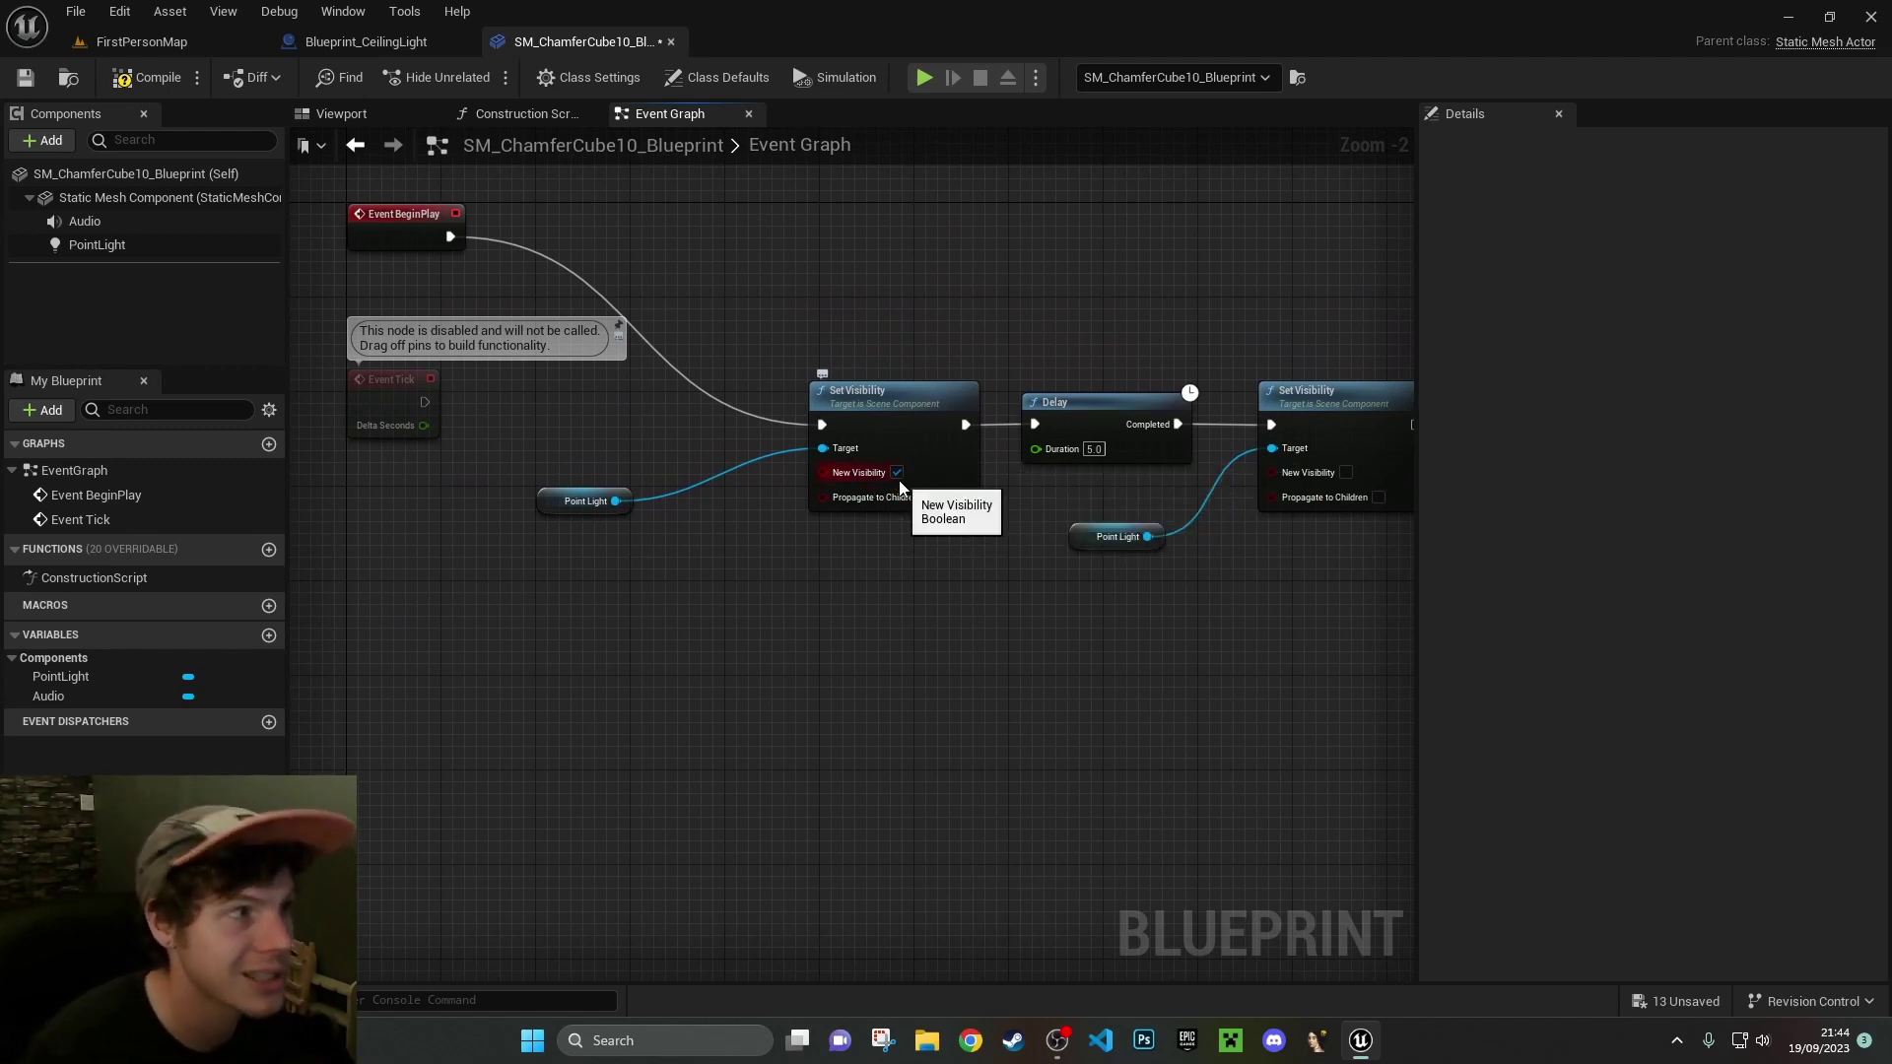
{"action": "scroll", "coordinate": [966, 665], "scroll_direction": "down", "scroll_amount": 2}
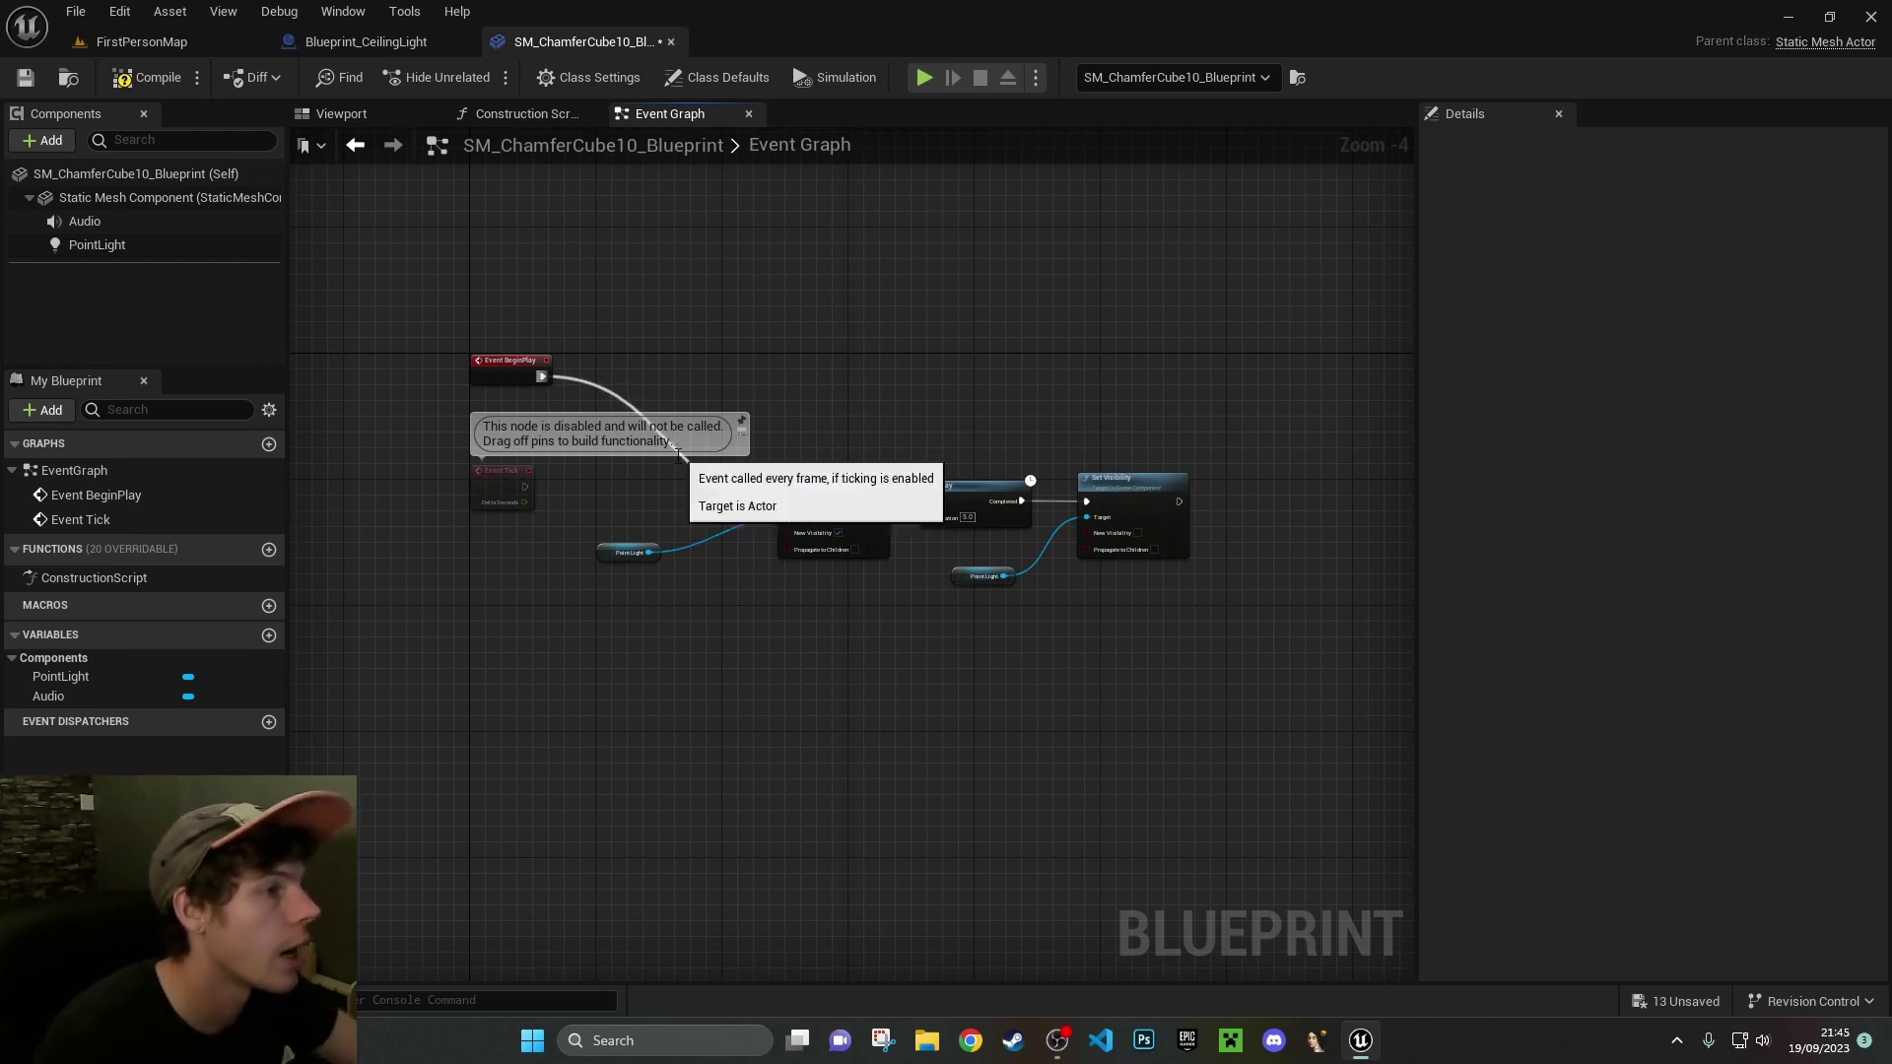
{"action": "left_click", "coordinate": [145, 79]}
{"action": "left_click", "coordinate": [340, 113]}
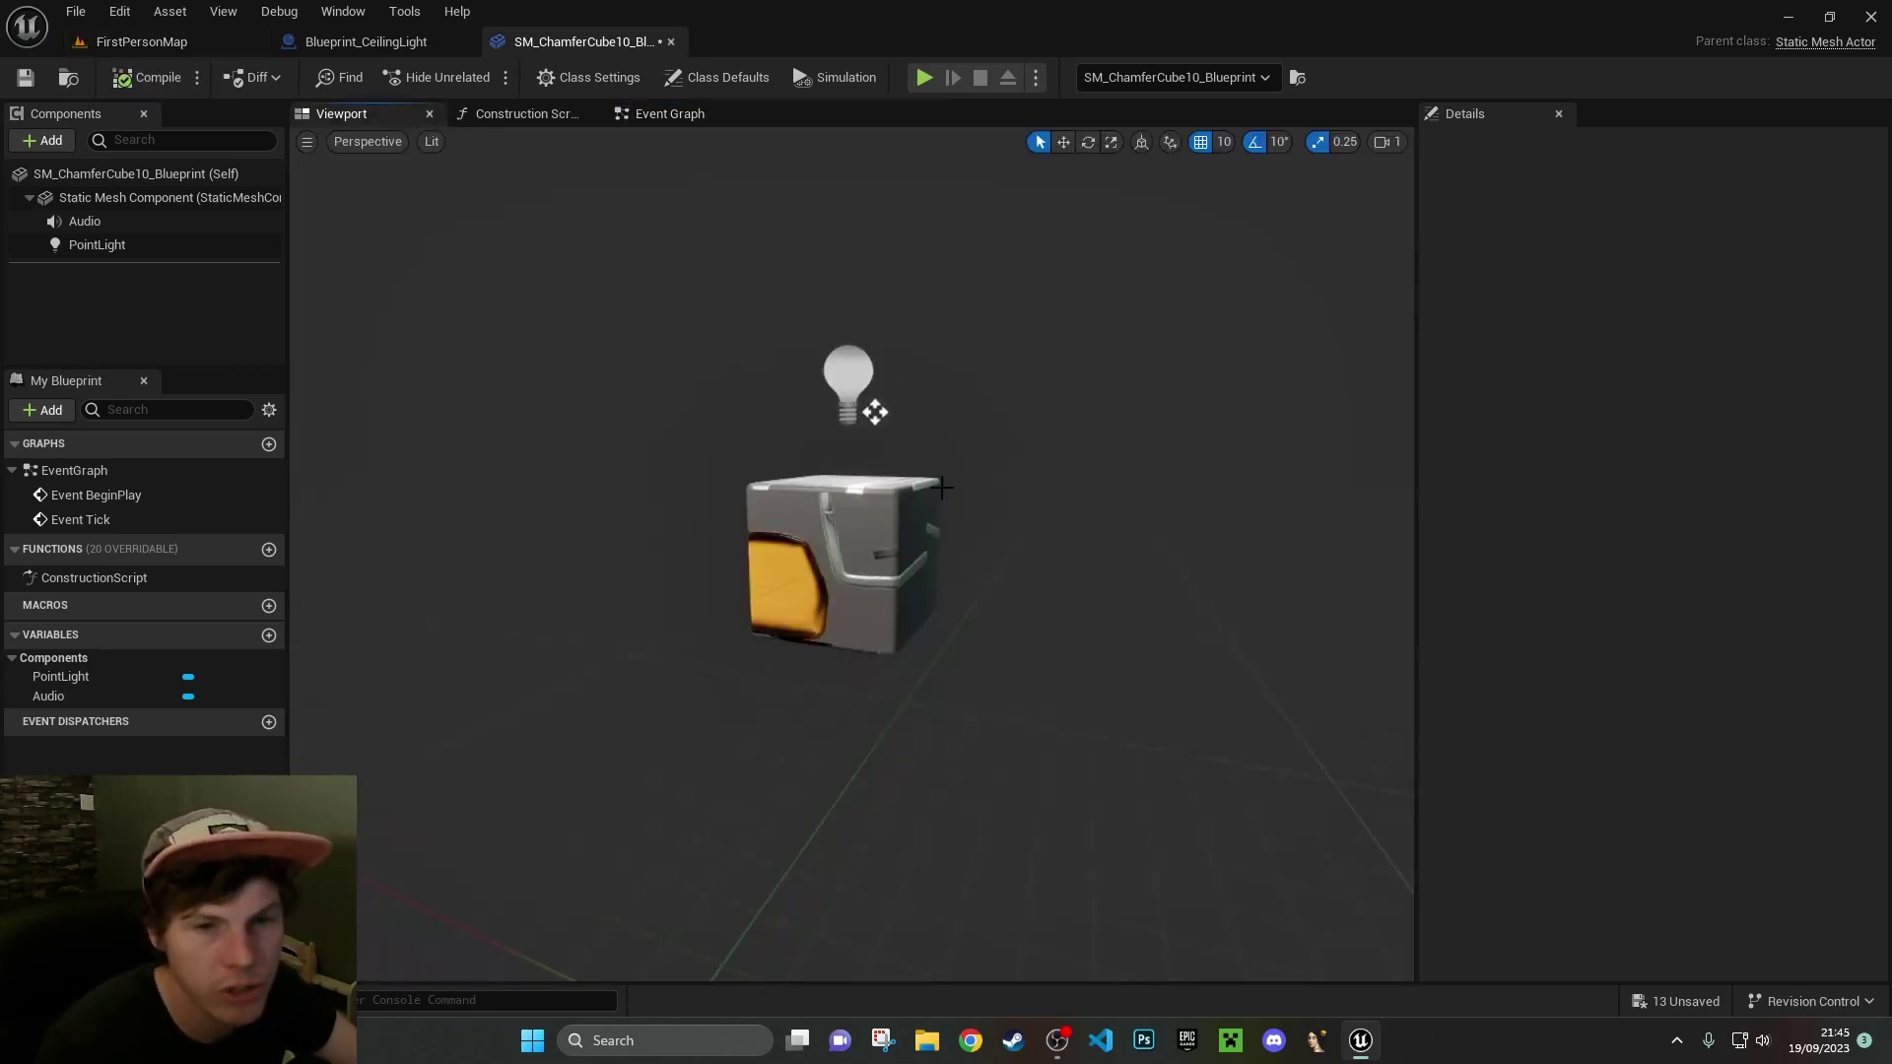
{"action": "left_click", "coordinate": [926, 78]}
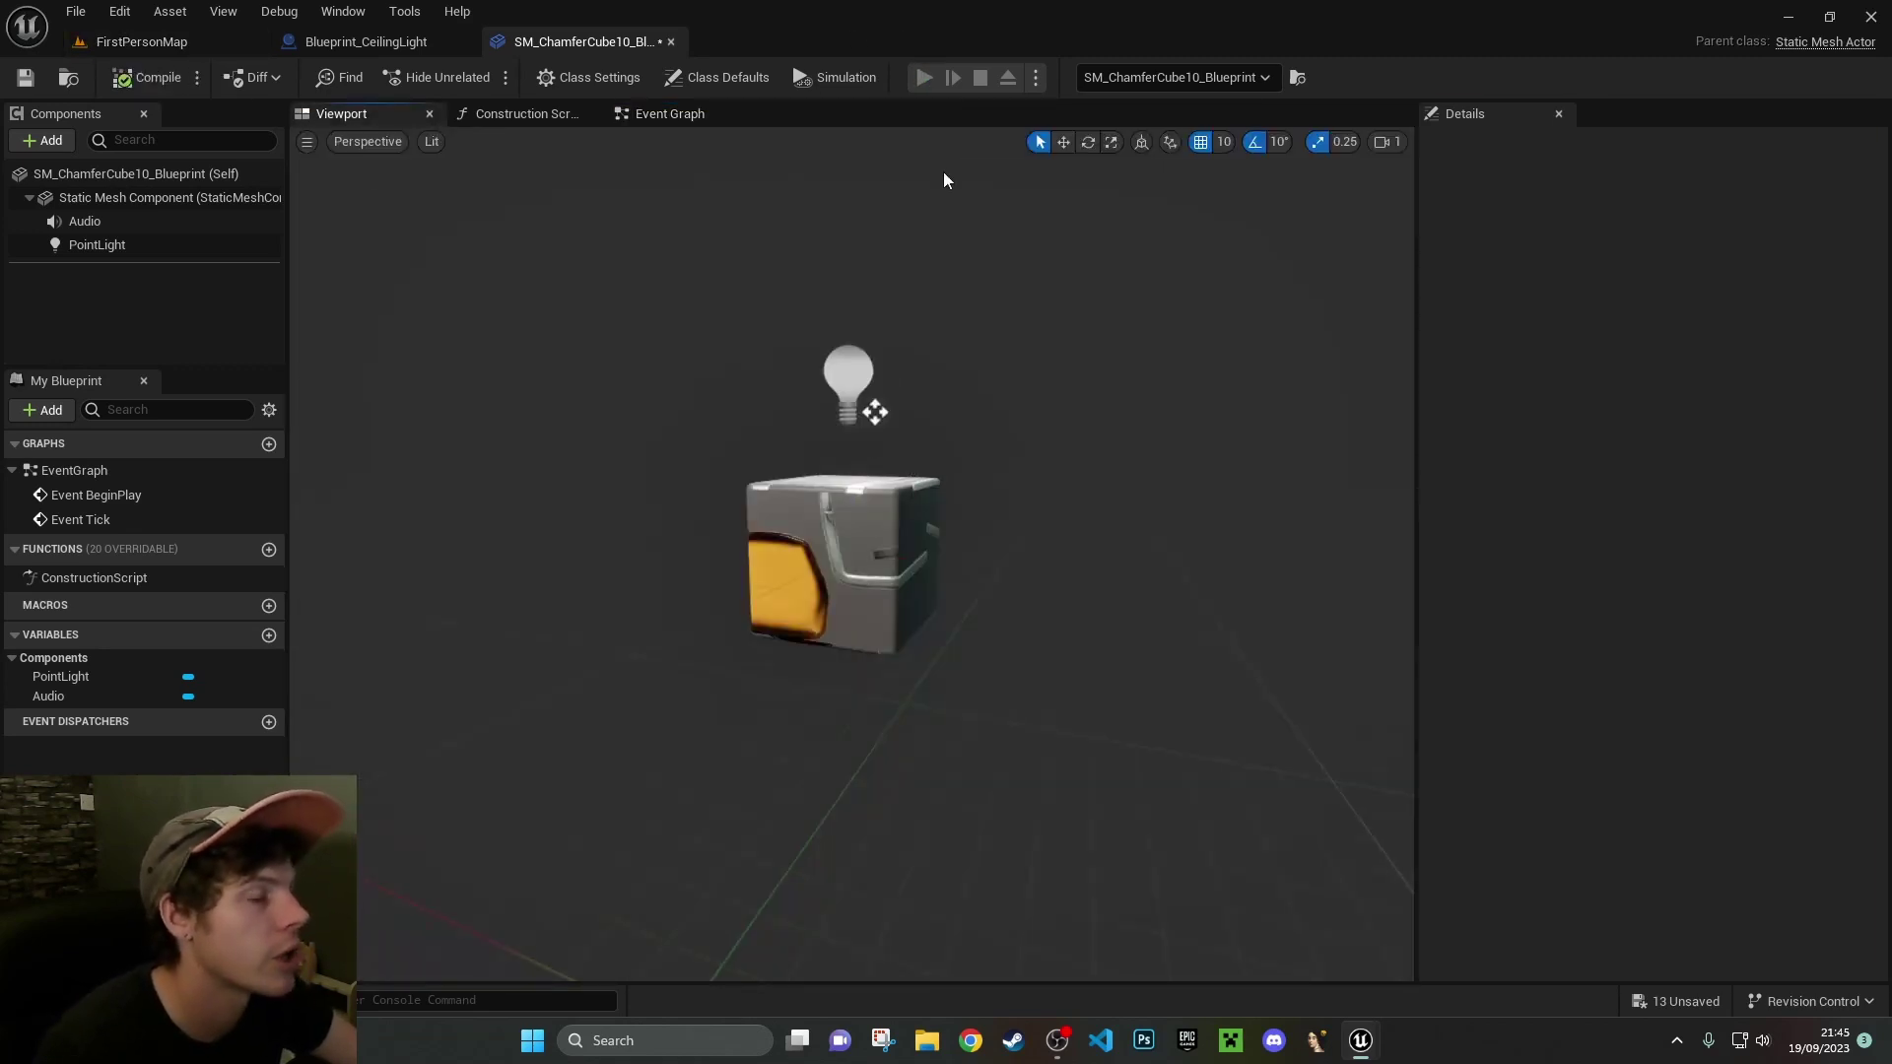
{"action": "key", "text": "w"}
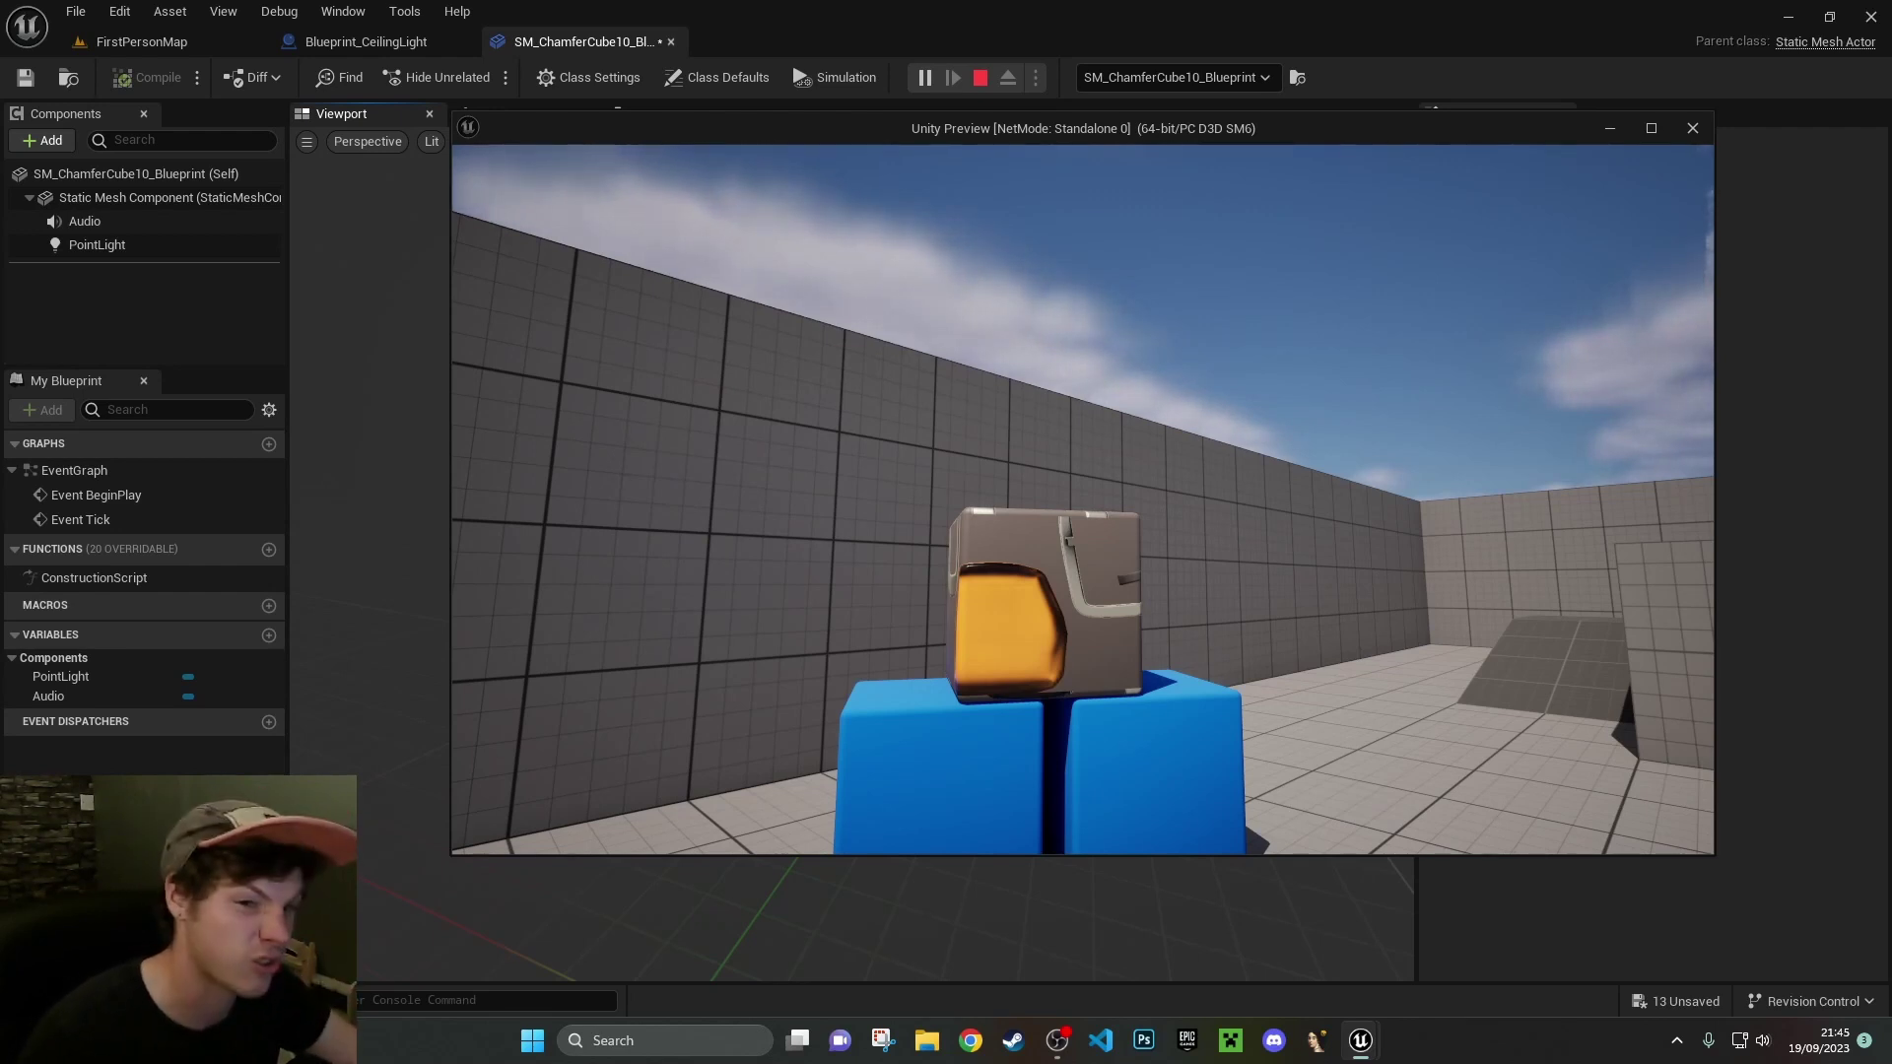
End the play preview, dismiss the Message Log, and return to the chamfer cube blueprint's Event Graph showing the Set Visibility and Delay nodes
{"action": "key", "text": "Escape"}
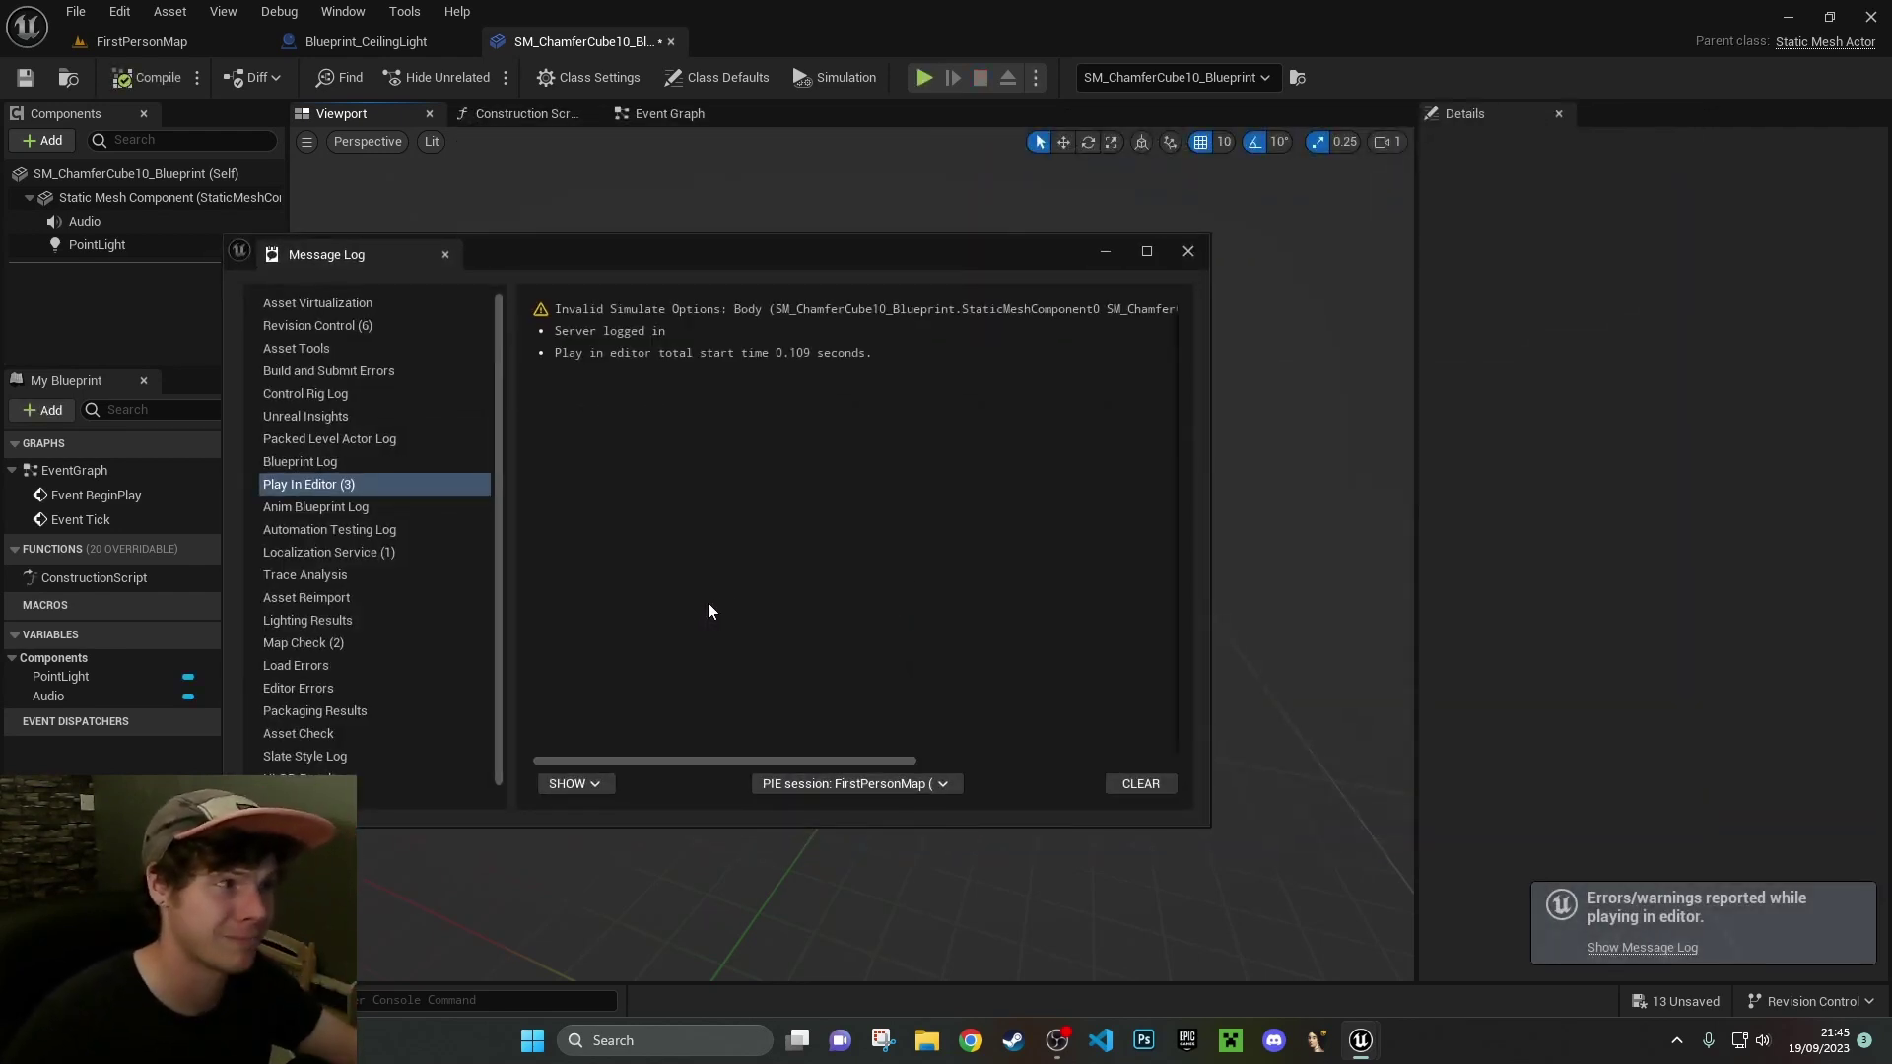
{"action": "left_click", "coordinate": [1187, 252]}
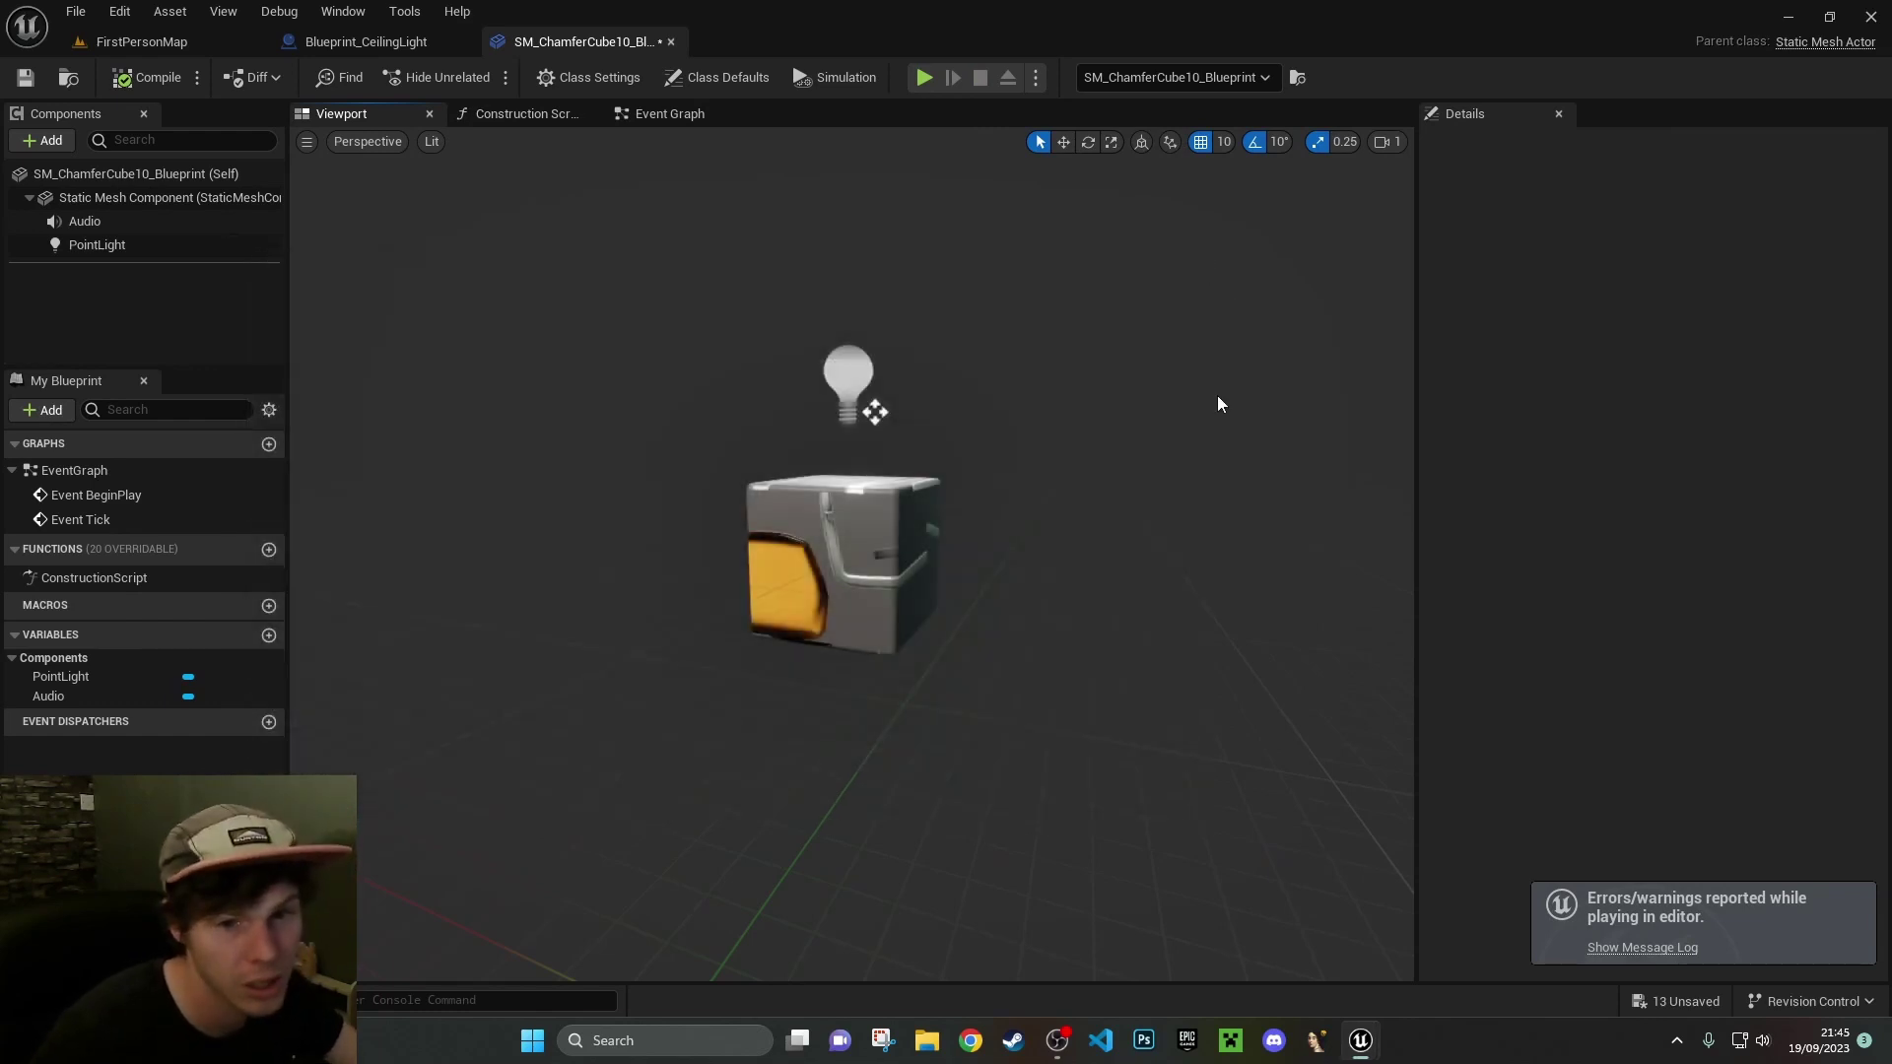
{"action": "left_click", "coordinate": [652, 114]}
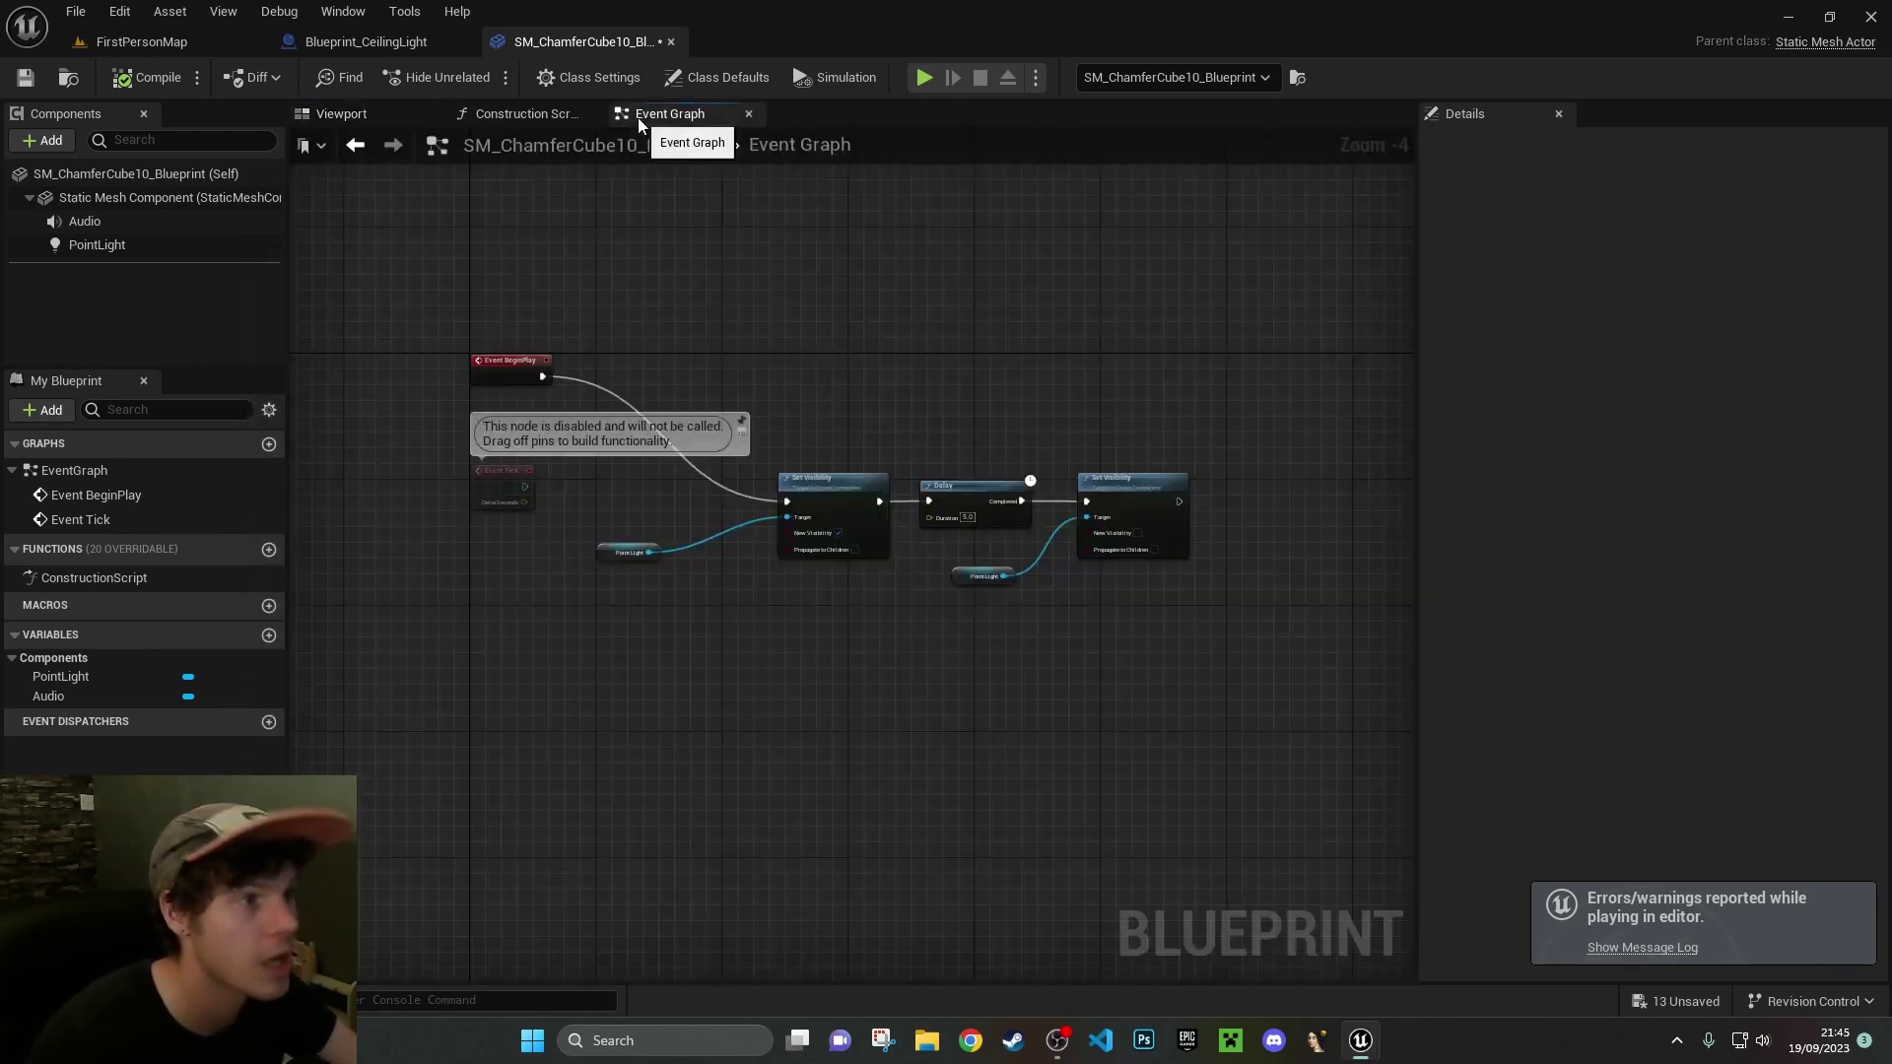
{"action": "scroll", "coordinate": [1073, 637], "scroll_direction": "up", "scroll_amount": 3}
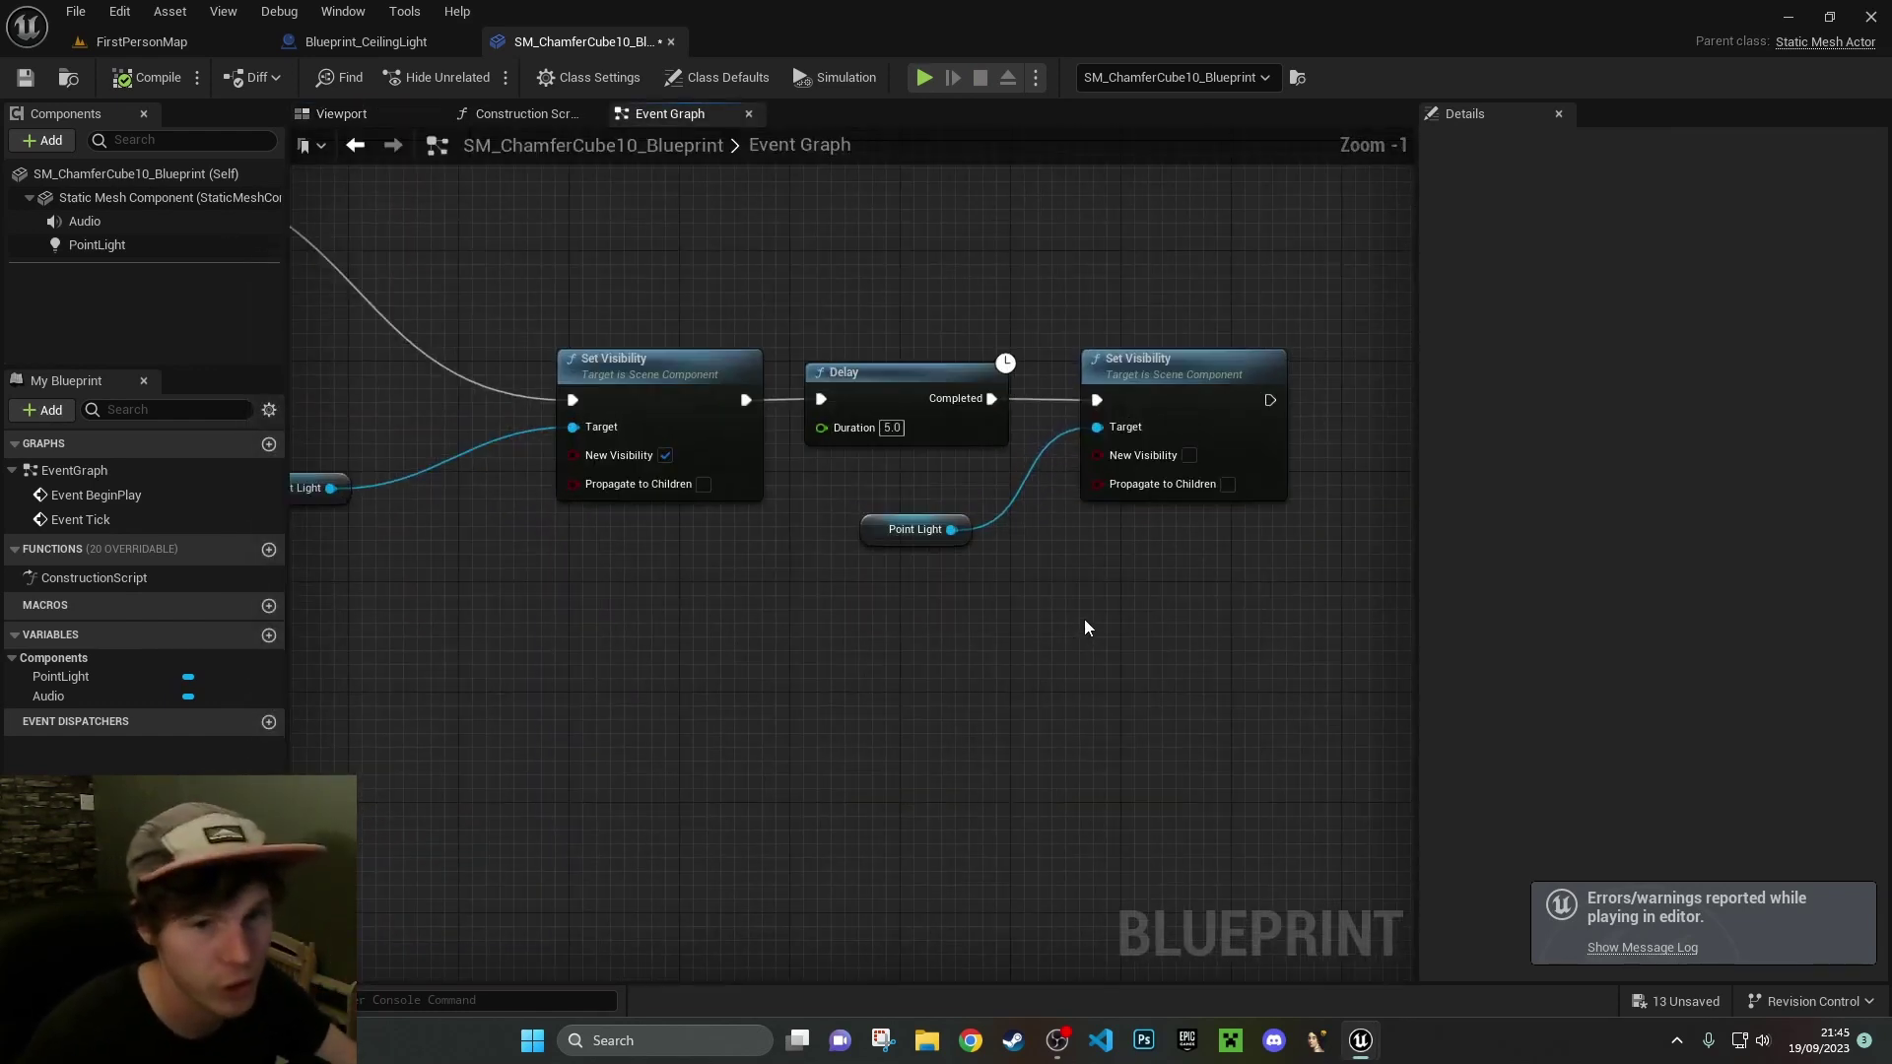
{"action": "right_click_drag", "start_coordinate": [1084, 619], "coordinate": [930, 558]}
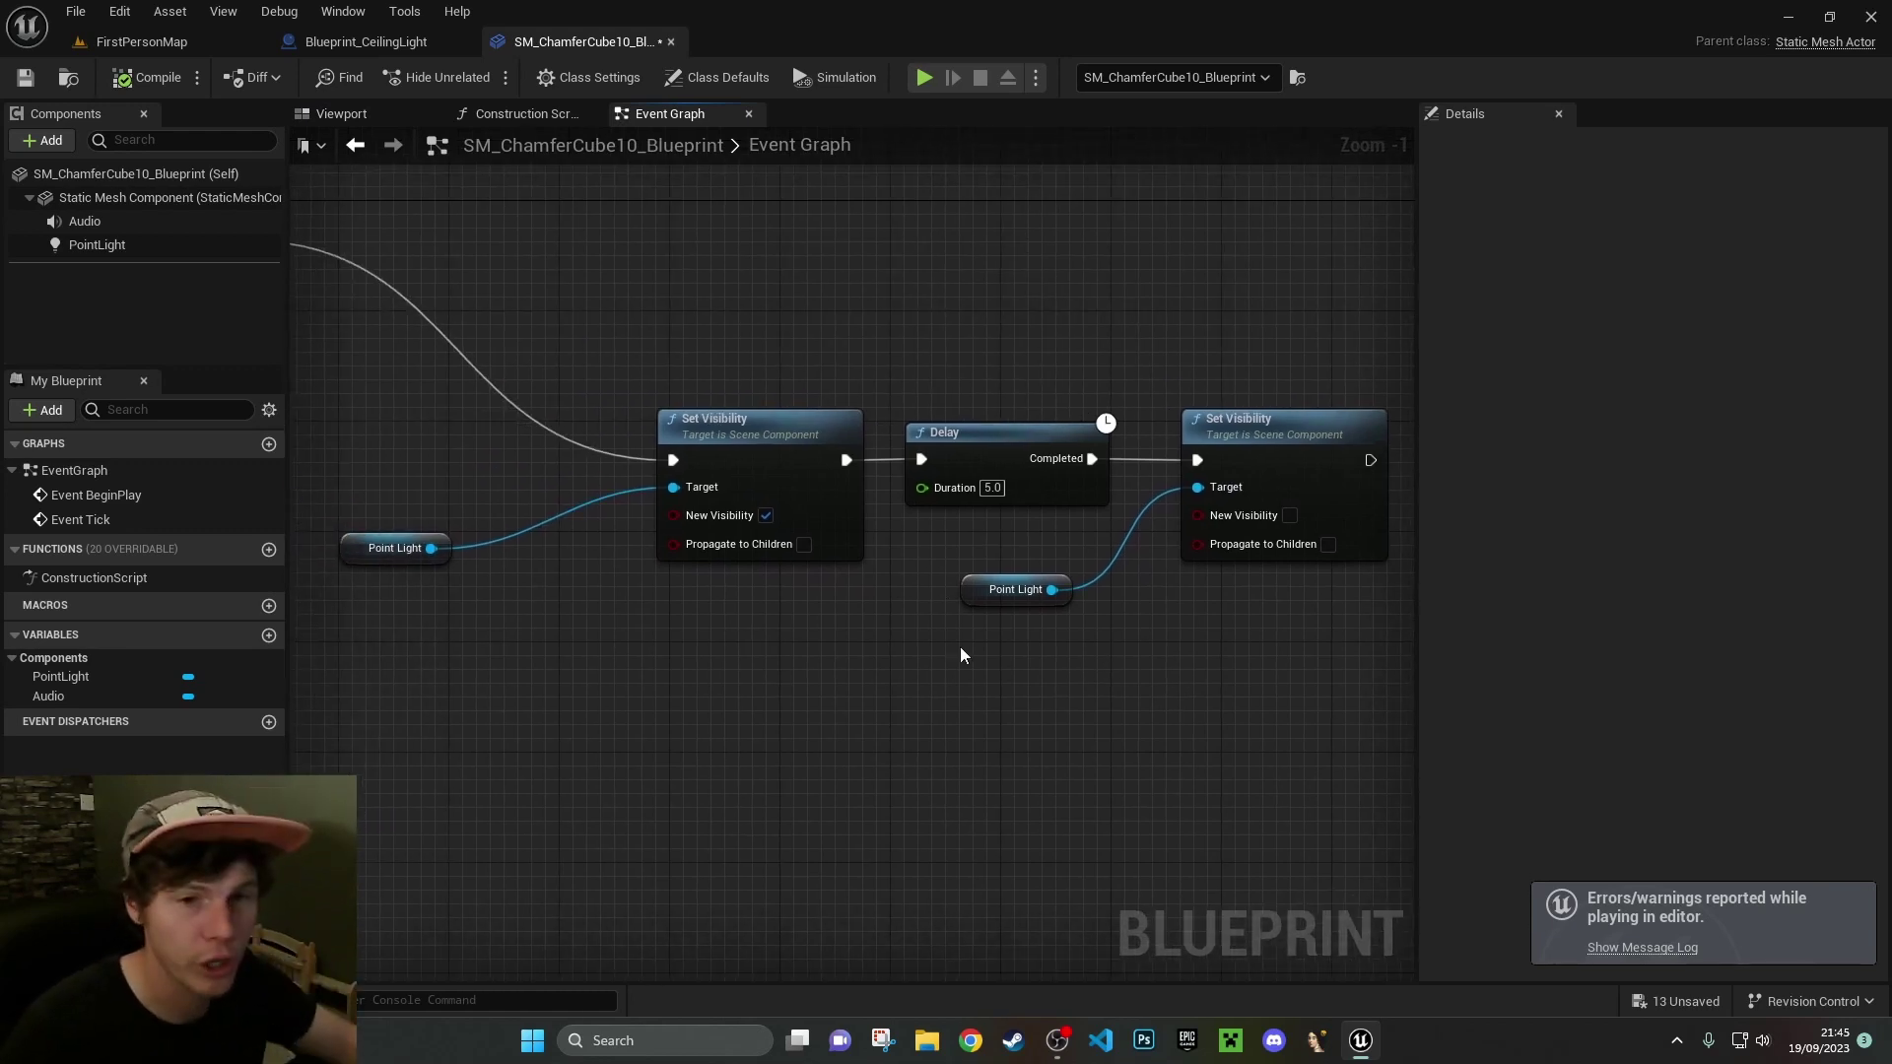
{"action": "right_click_drag", "start_coordinate": [960, 646], "coordinate": [1020, 647]}
View the list of all actions available for this blueprint, close it without adding a node, and switch to the FirstPersonMap level
{"action": "right_click", "coordinate": [1015, 653]}
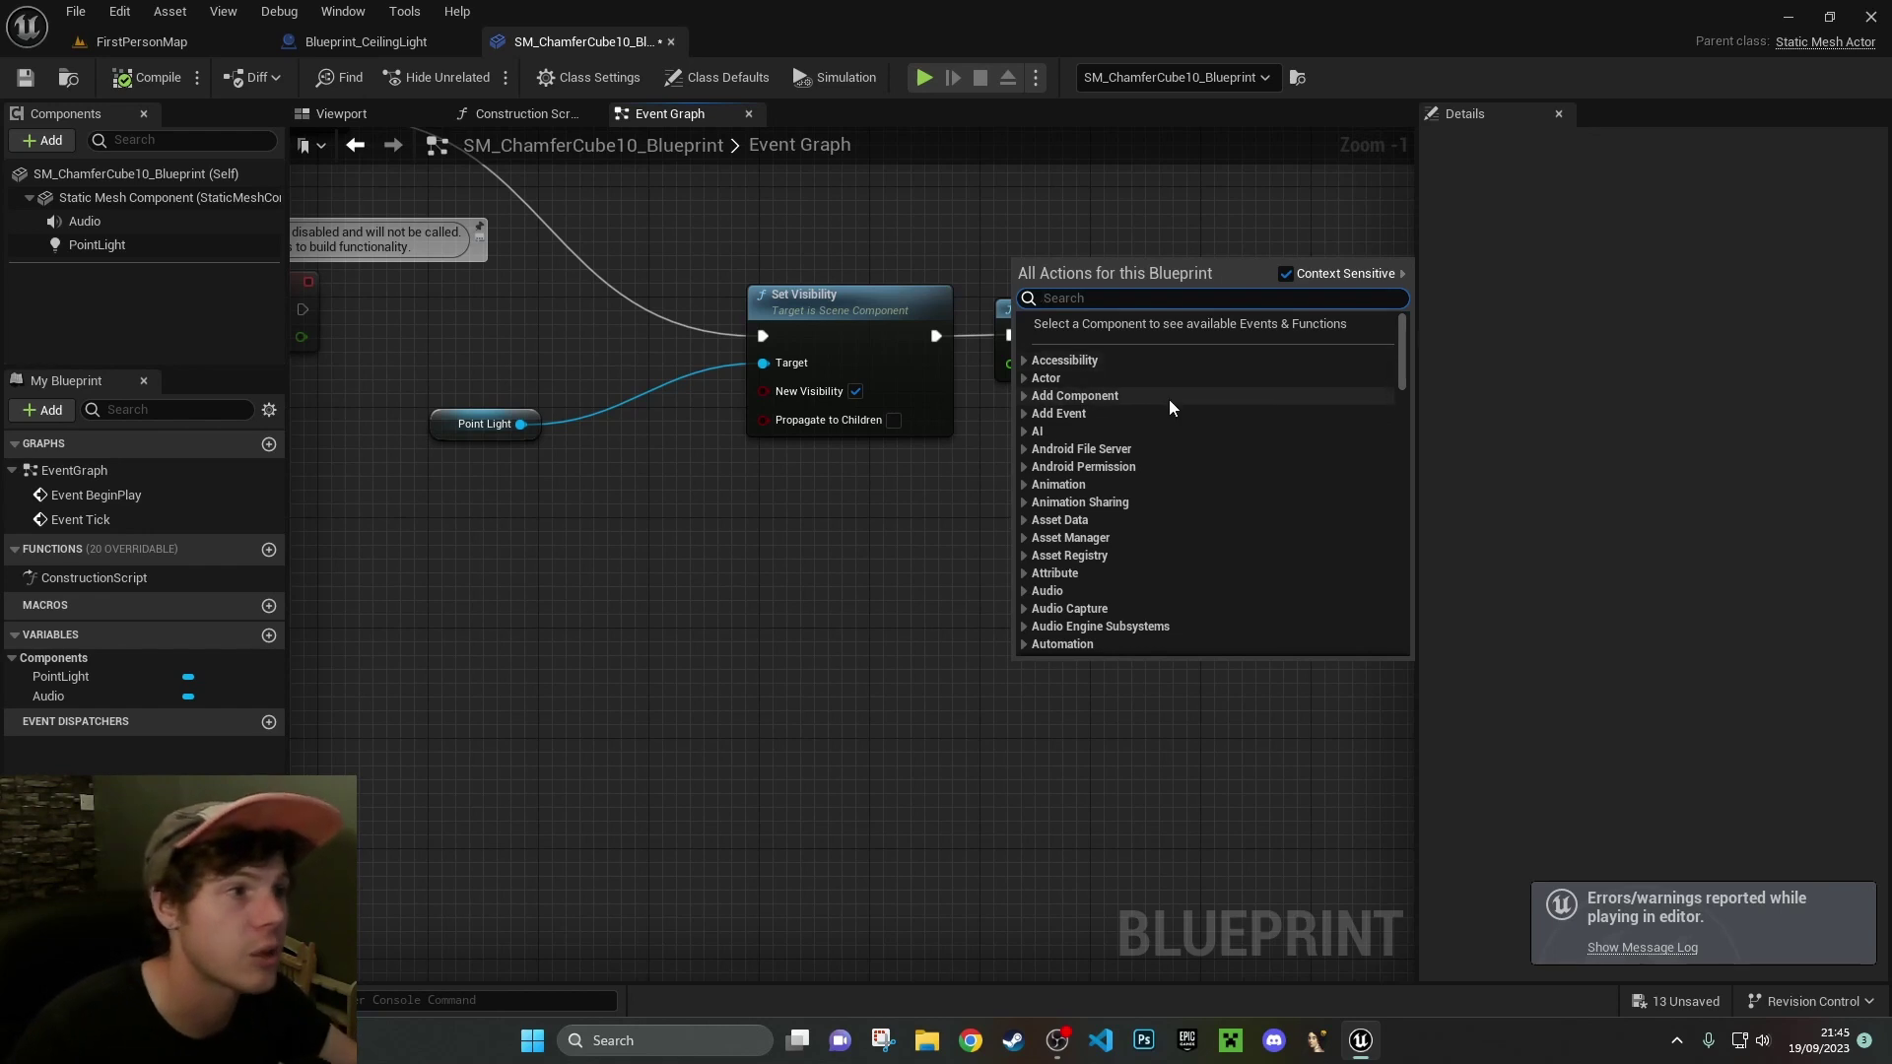
{"action": "left_click", "coordinate": [765, 631]}
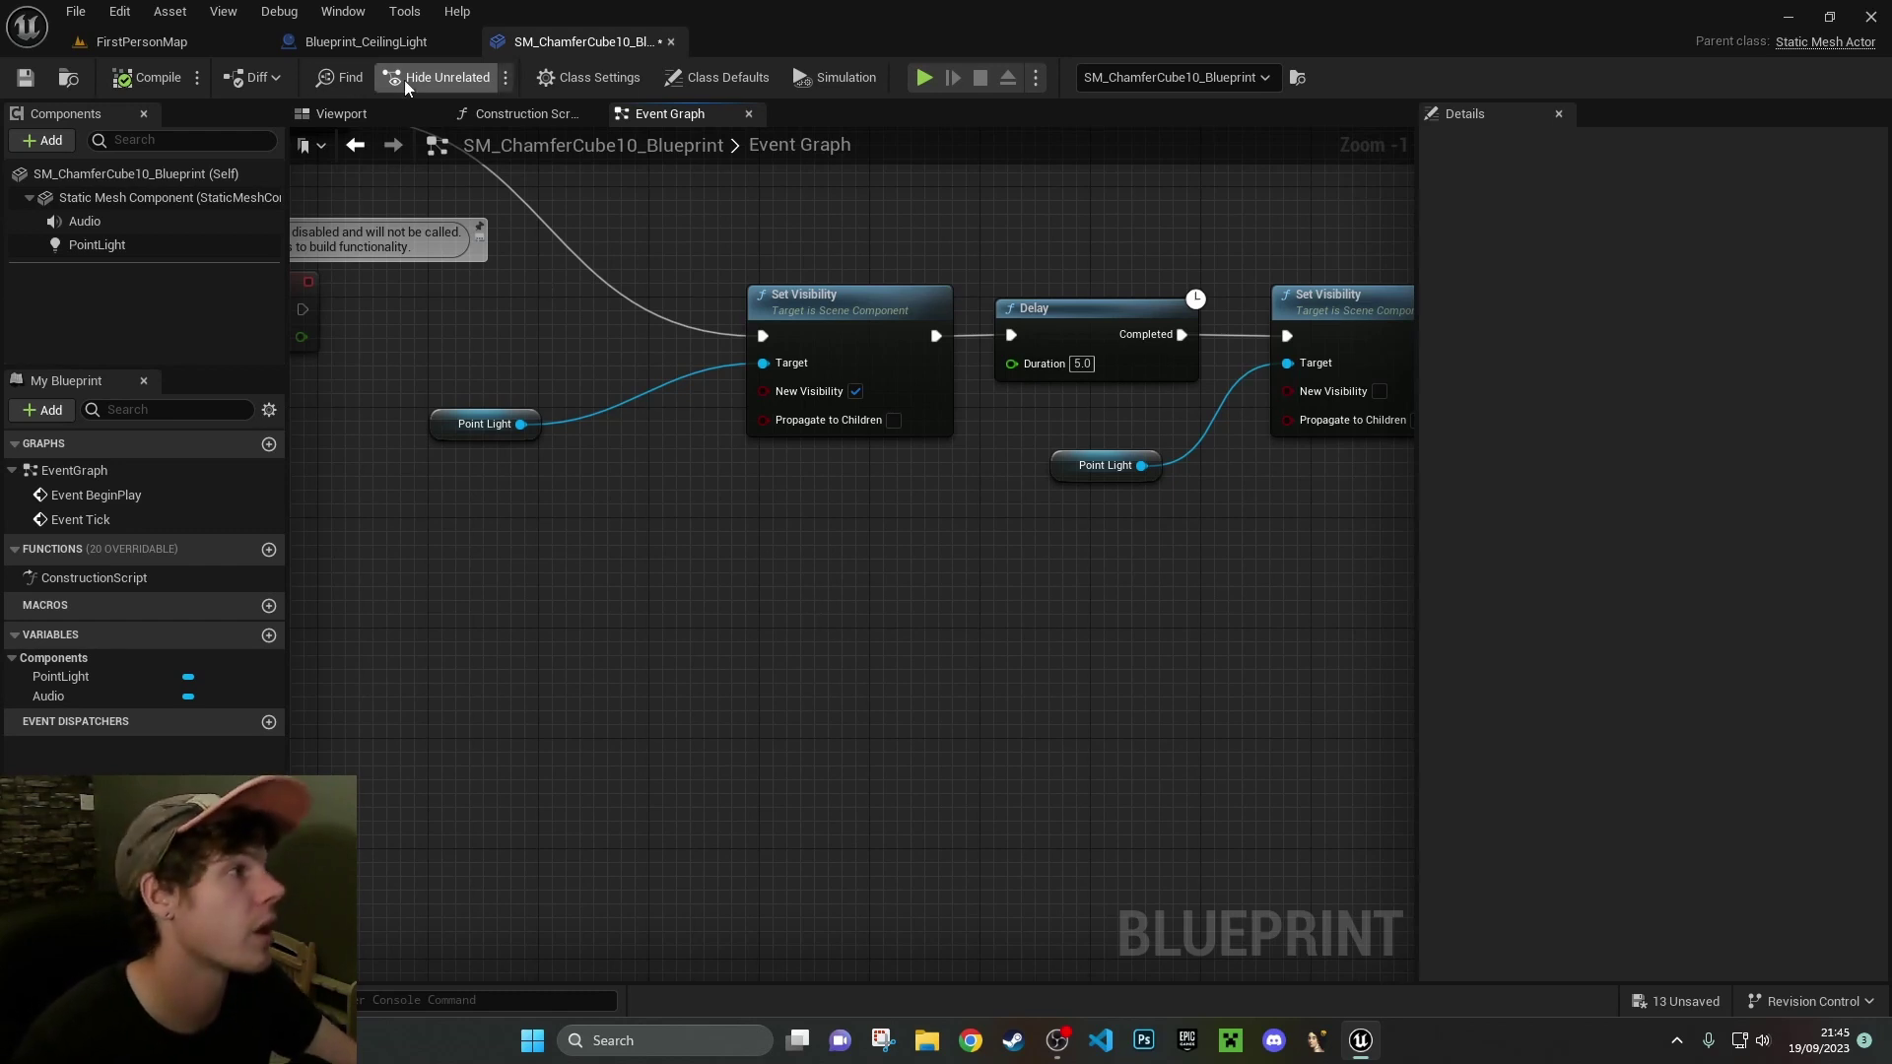
{"action": "left_click", "coordinate": [203, 43]}
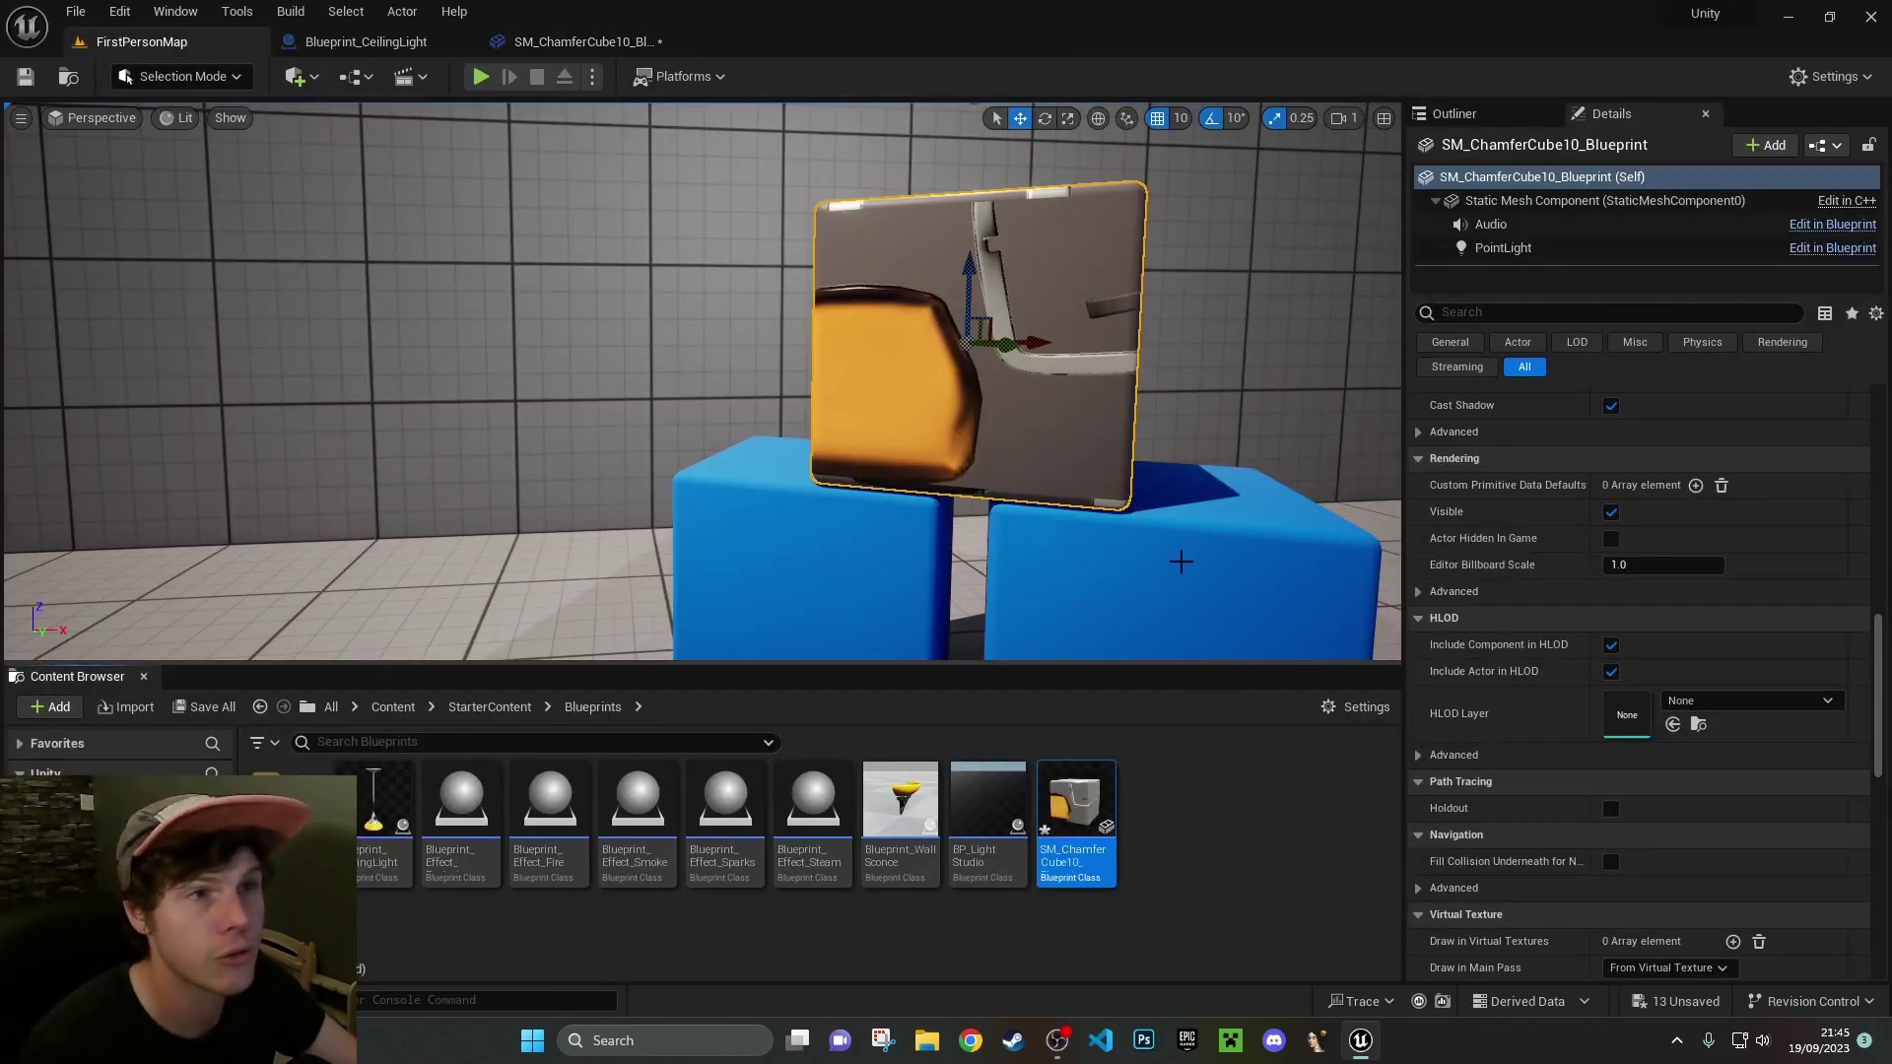